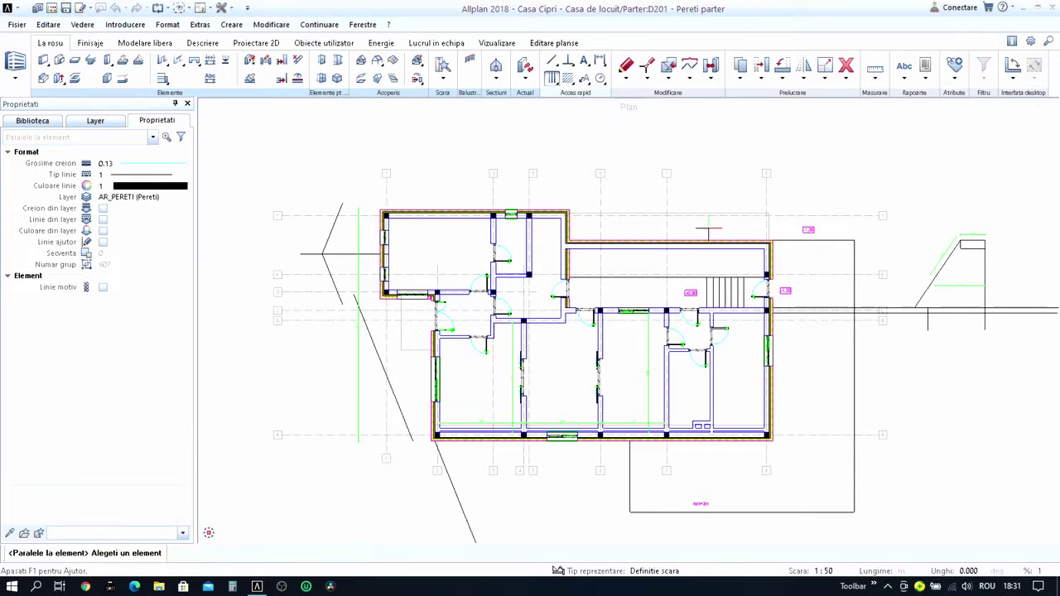
# Move the top outer wall's end points at its top-right corner so it joins the adjacent wall.
pyautogui.scroll(2, 385, 205)
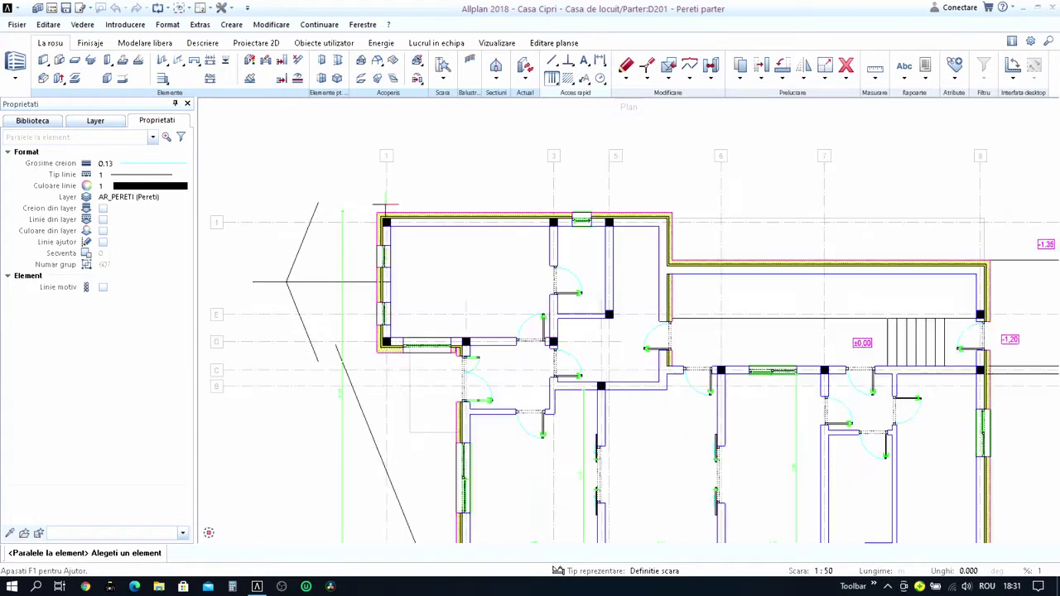
pyautogui.scroll(1, 385, 205)
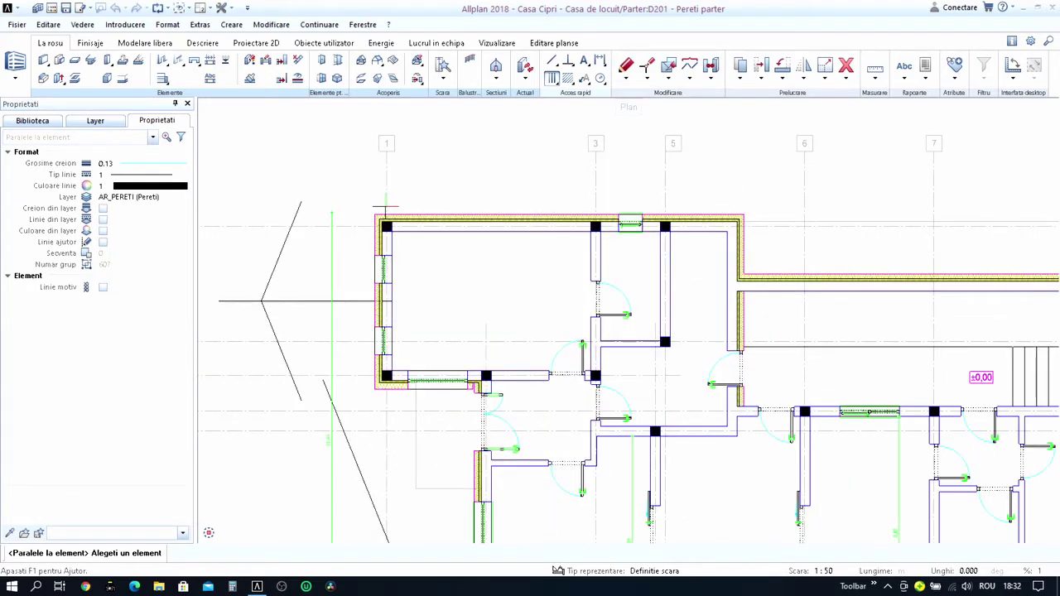
pyautogui.scroll(-3, 385, 205)
pyautogui.scroll(3, 367, 207)
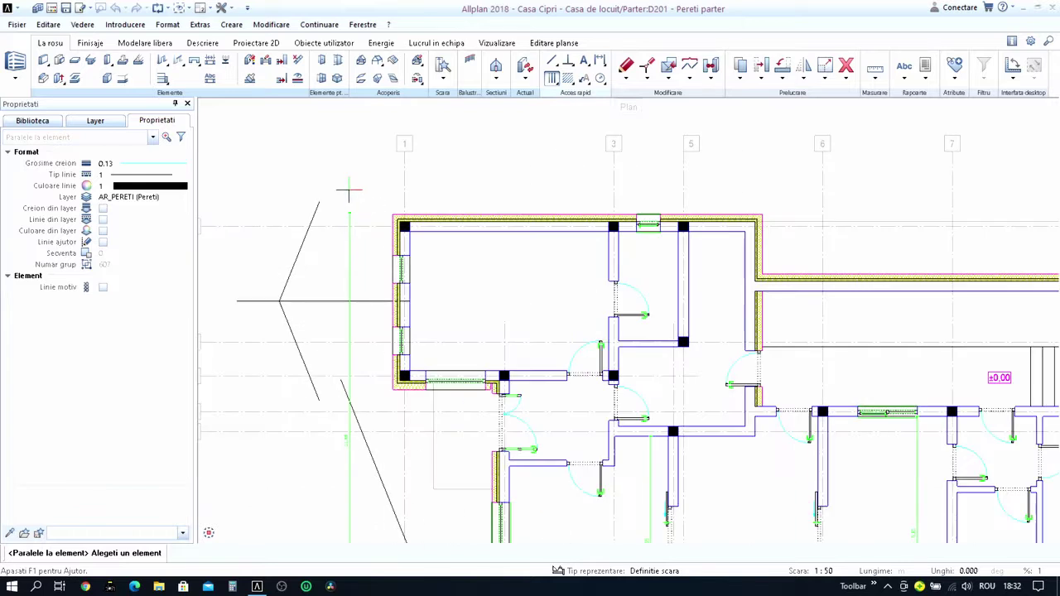
pyautogui.press('Escape')
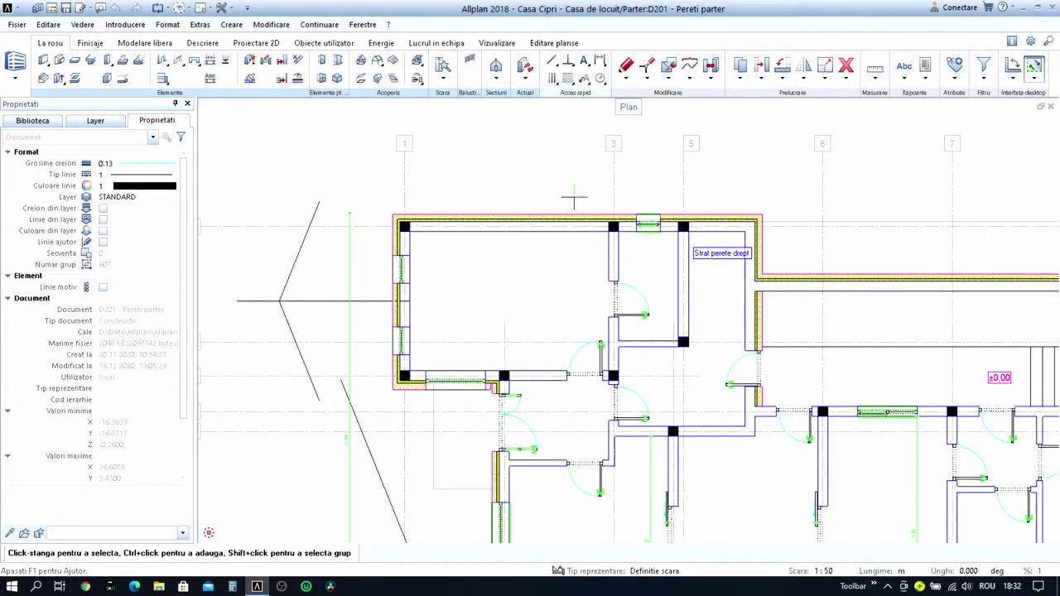
pyautogui.press('m')
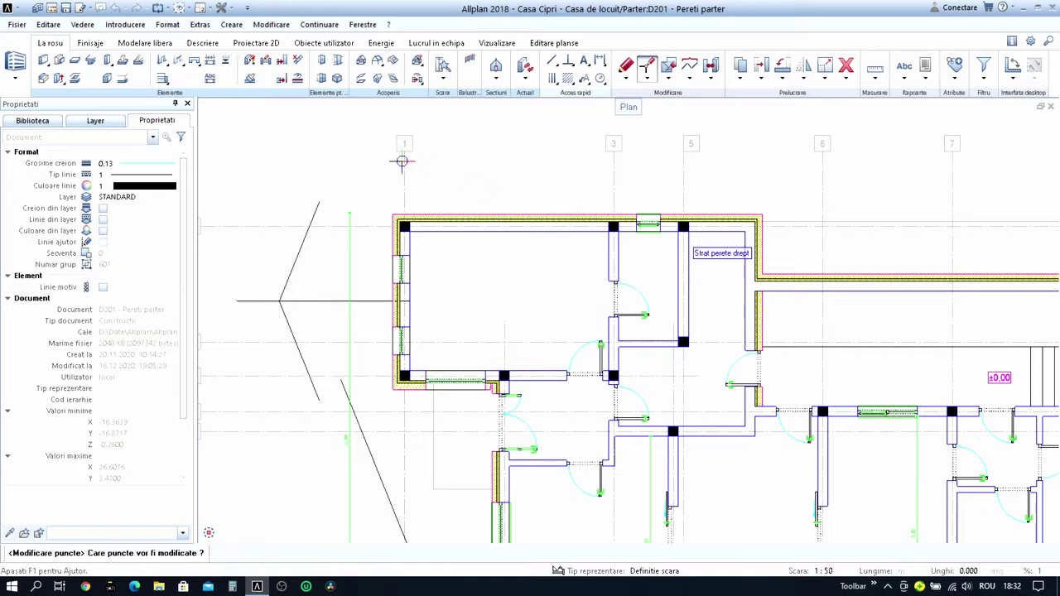
pyautogui.moveTo(367, 183); pyautogui.dragTo(812, 243)
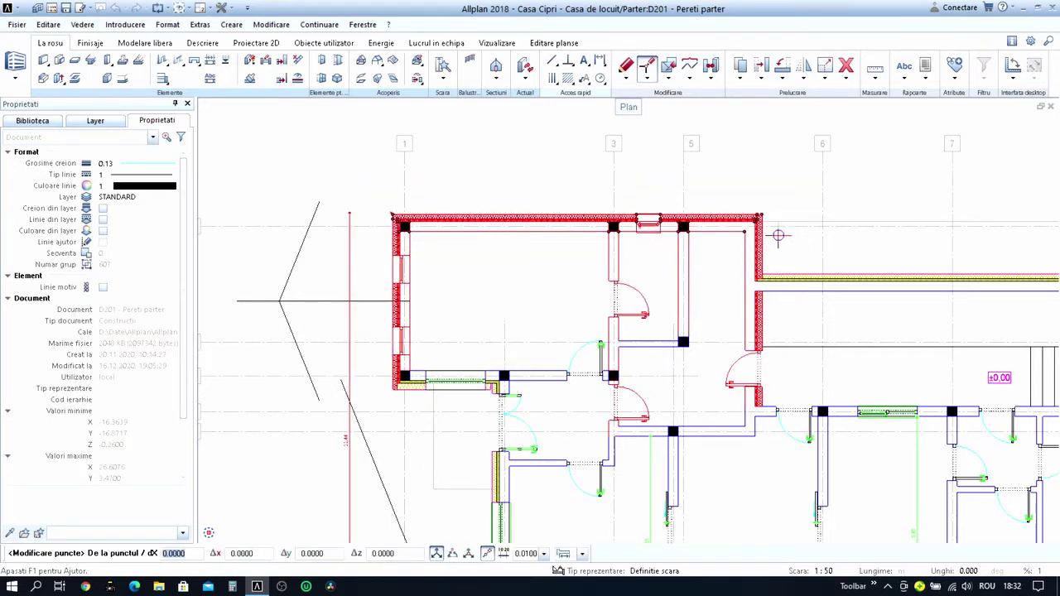
pyautogui.scroll(3, 763, 217)
pyautogui.scroll(2, 764, 215)
pyautogui.click(748, 208)
pyautogui.write('-0')
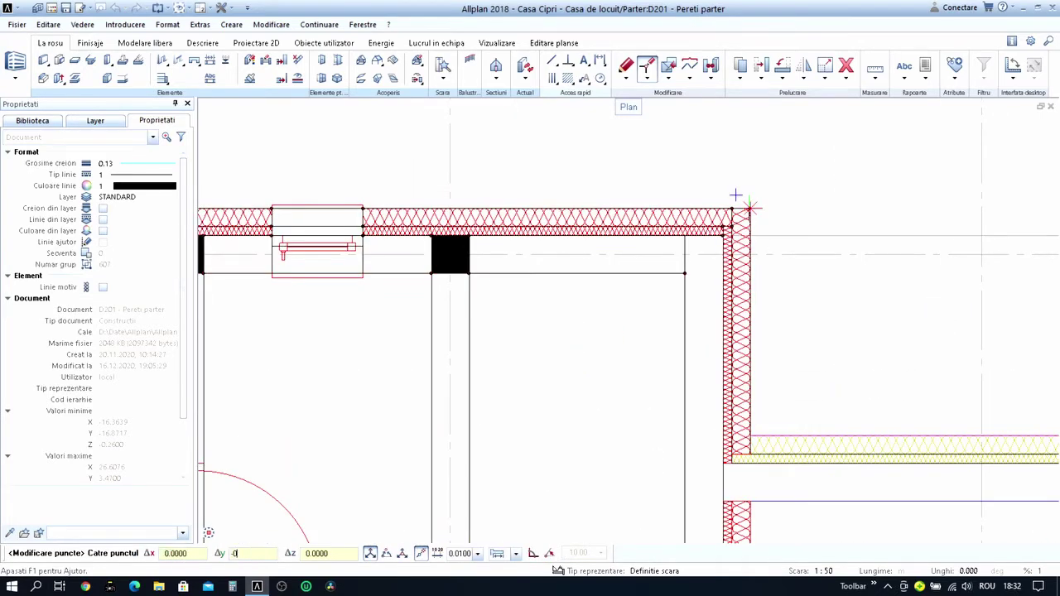
pyautogui.press('Return')
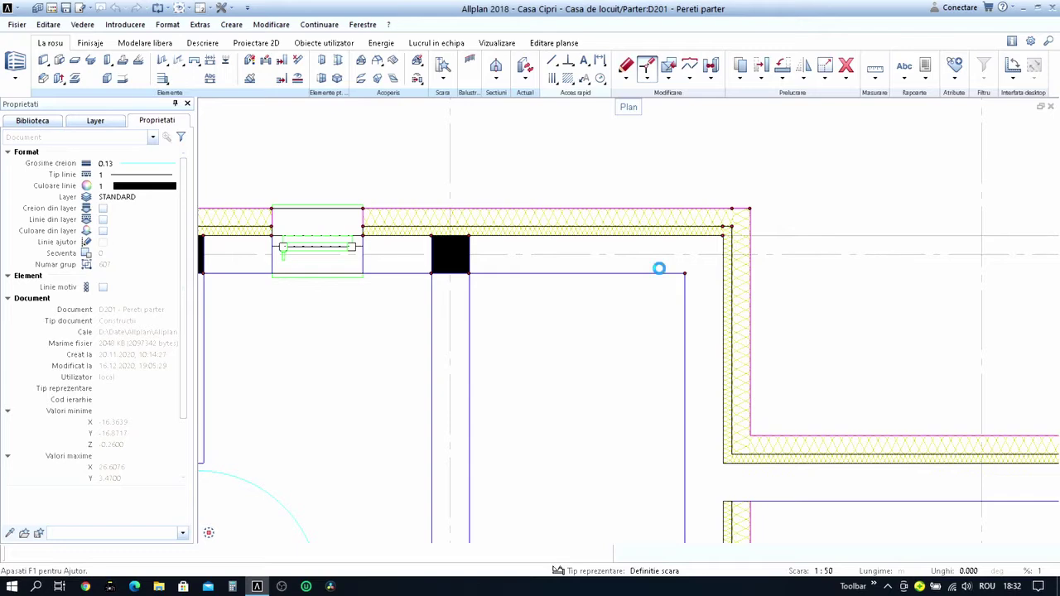
pyautogui.scroll(-1, 659, 268)
pyautogui.scroll(-2, 654, 269)
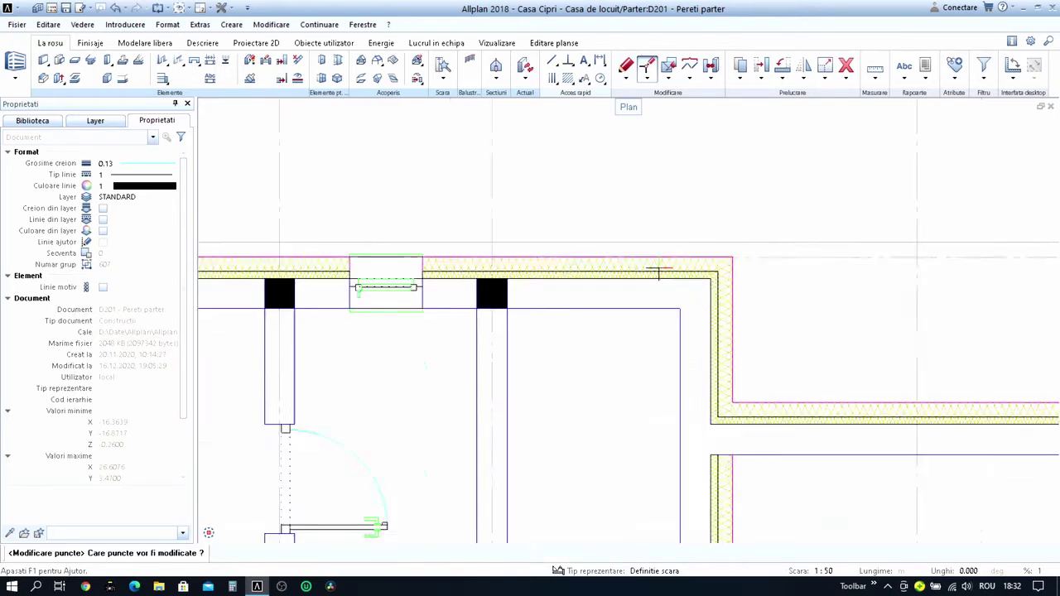
pyautogui.scroll(-2, 642, 271)
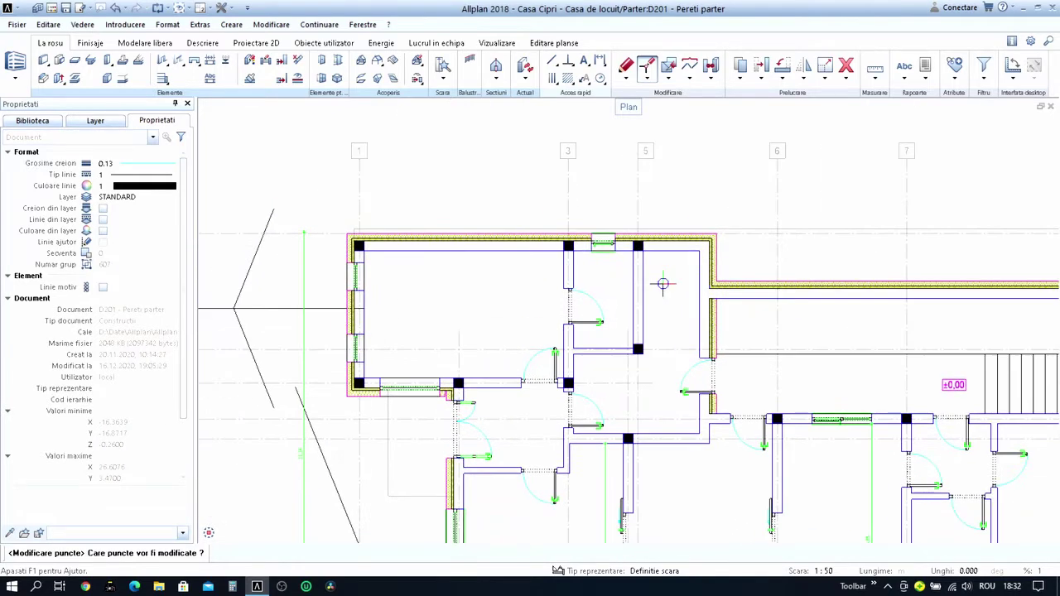
pyautogui.press('Escape')
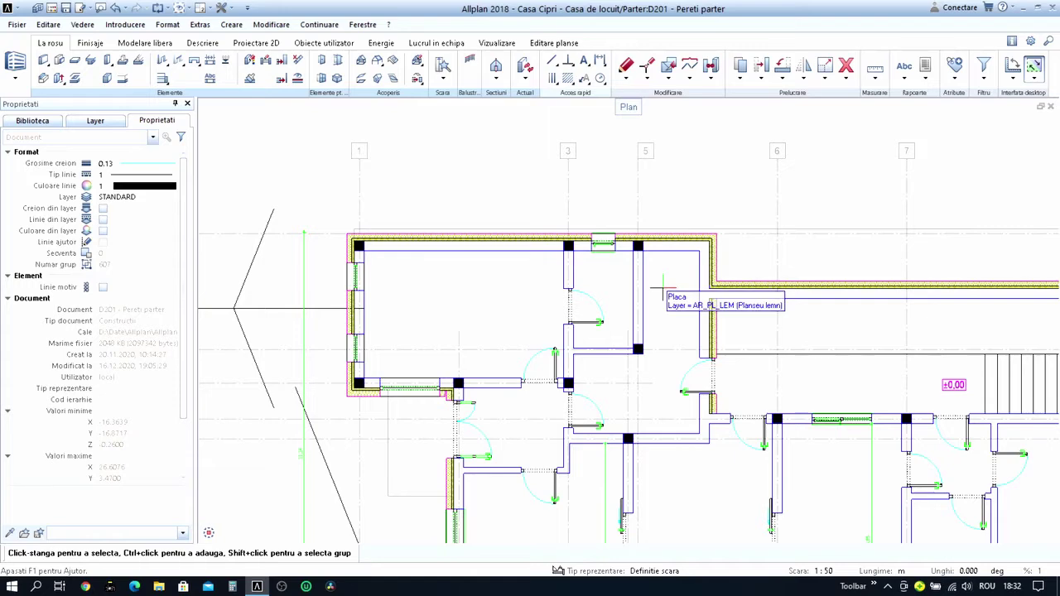
# Restart the parallel-to-element command.
pyautogui.press('p')
pyautogui.scroll(-1, 667, 274)
pyautogui.scroll(-1, 663, 278)
pyautogui.scroll(-1, 646, 286)
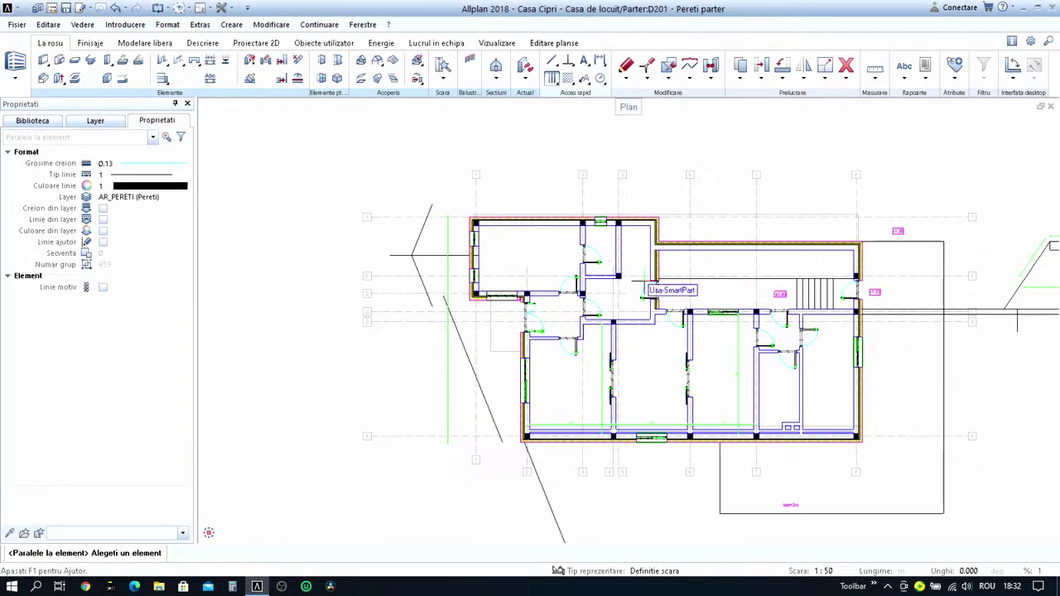
pyautogui.moveTo(667, 284); pyautogui.dragTo(650, 251, button='middle')
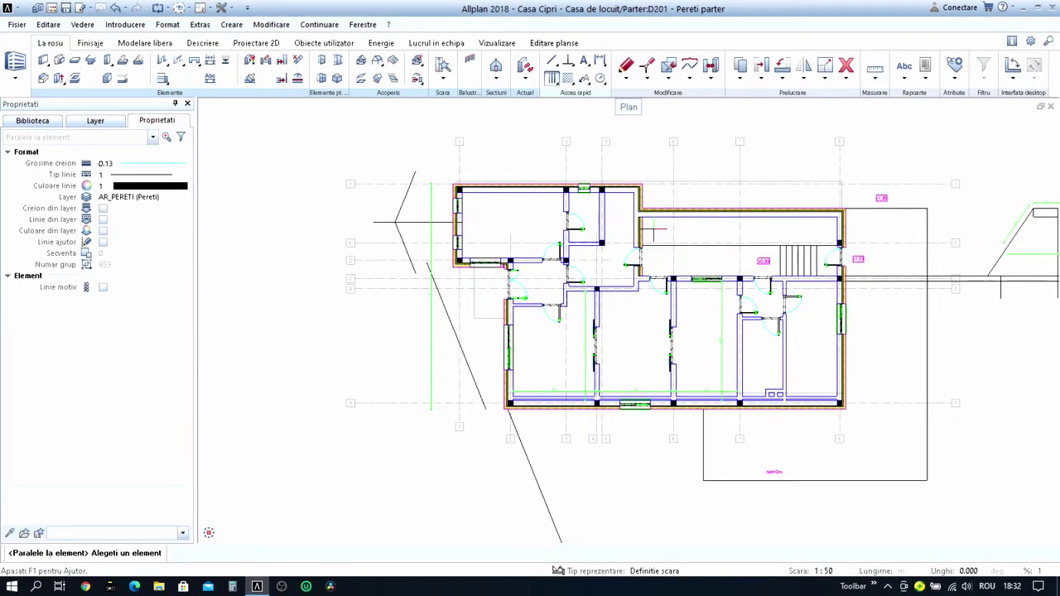
pyautogui.scroll(1, 668, 233)
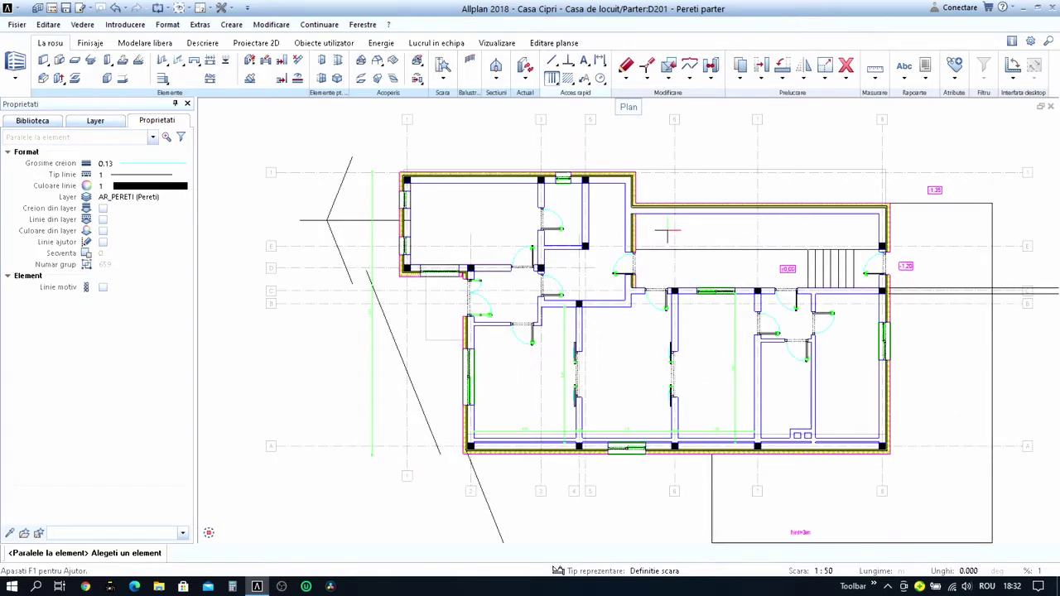
pyautogui.scroll(-1, 693, 239)
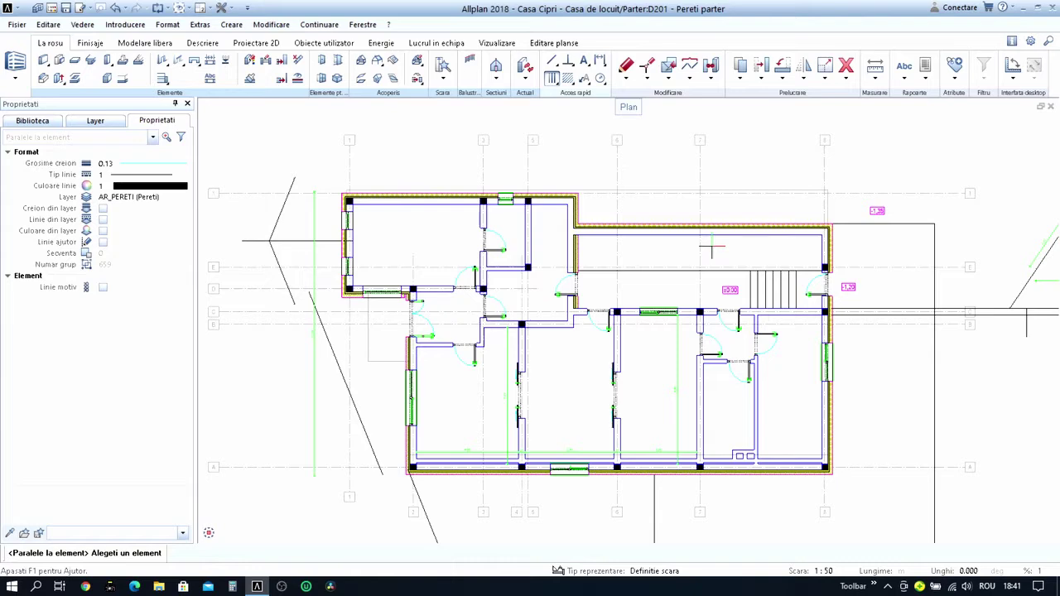
pyautogui.click(873, 81)
pyautogui.scroll(5, 577, 200)
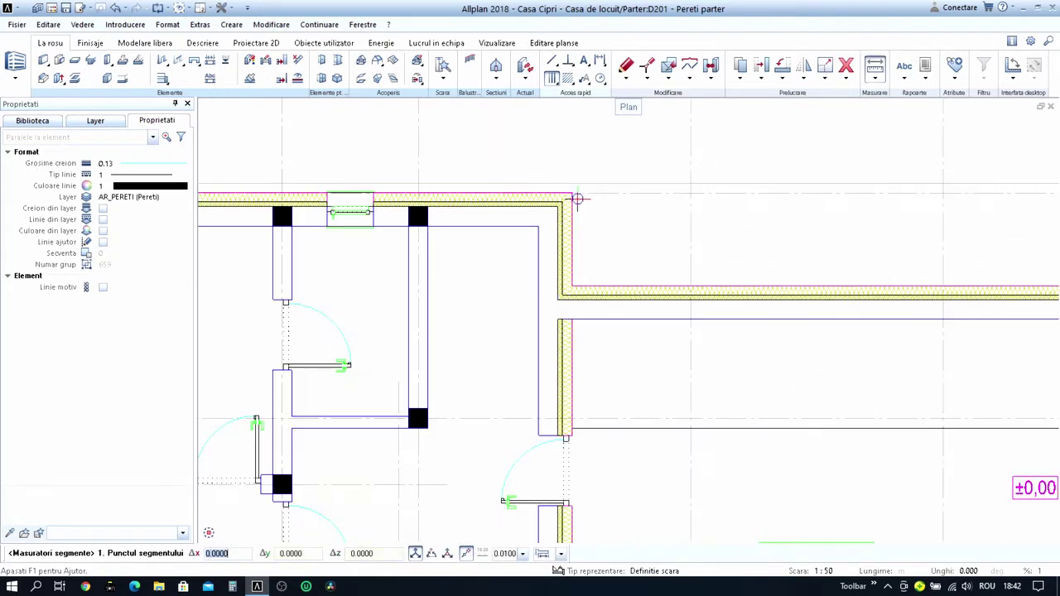
pyautogui.scroll(6, 571, 193)
pyautogui.click(570, 193)
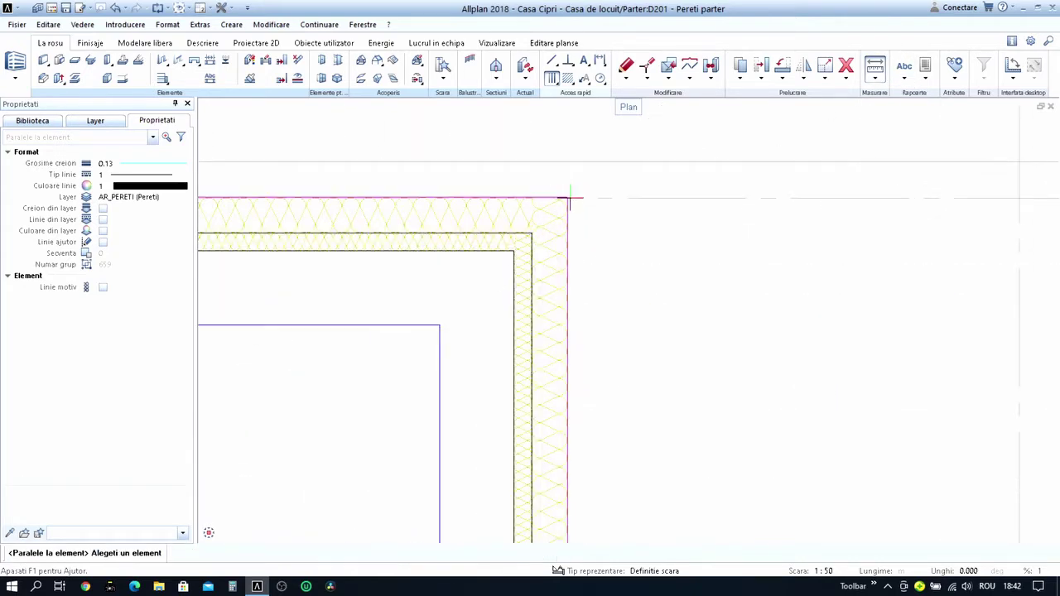
pyautogui.scroll(-5, 568, 198)
pyautogui.scroll(-2, 554, 366)
pyautogui.scroll(4, 555, 364)
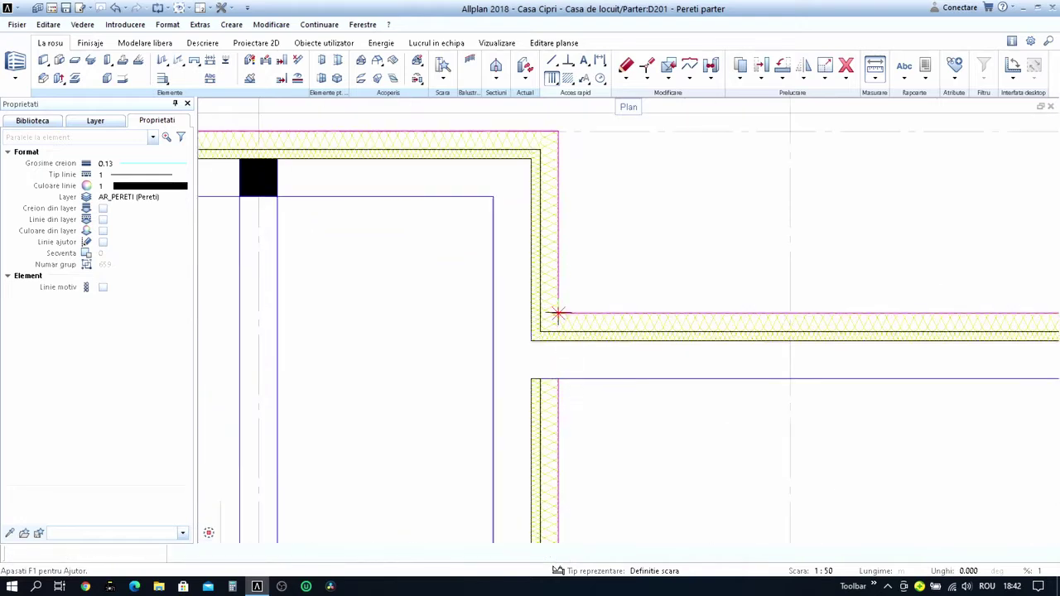
pyautogui.click(555, 314)
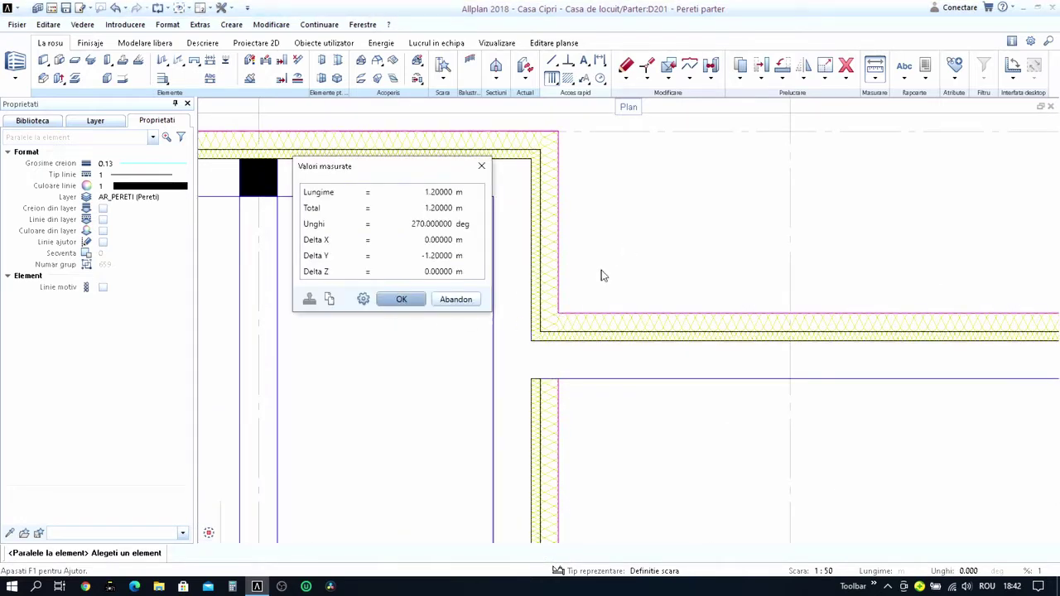
pyautogui.click(401, 299)
pyautogui.scroll(-5, 667, 256)
pyautogui.scroll(-1, 680, 265)
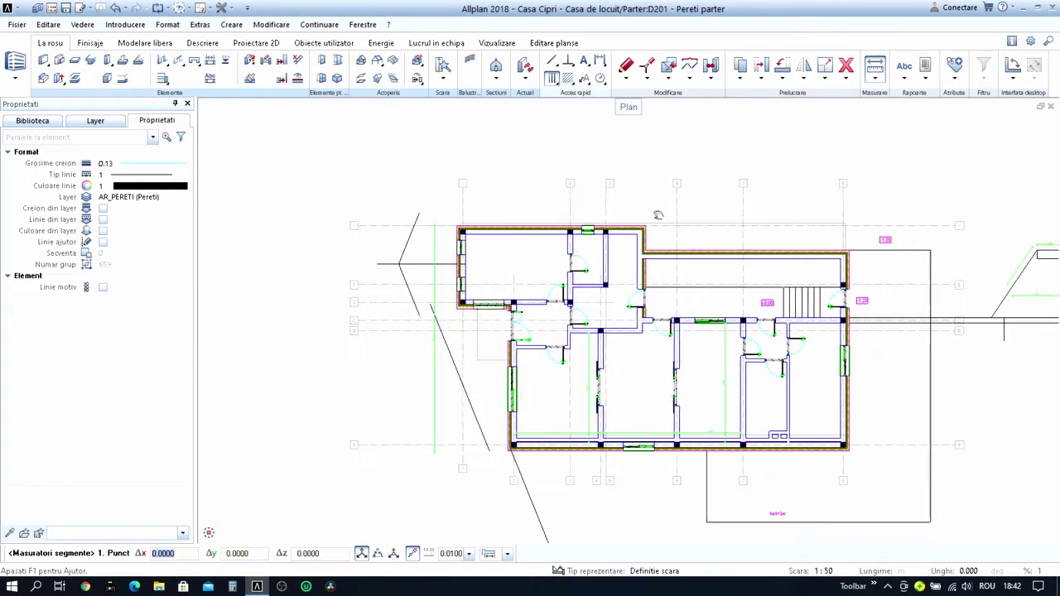
pyautogui.moveTo(693, 394); pyautogui.dragTo(693, 273, button='middle')
pyautogui.press('Escape')
pyautogui.press('Escape')
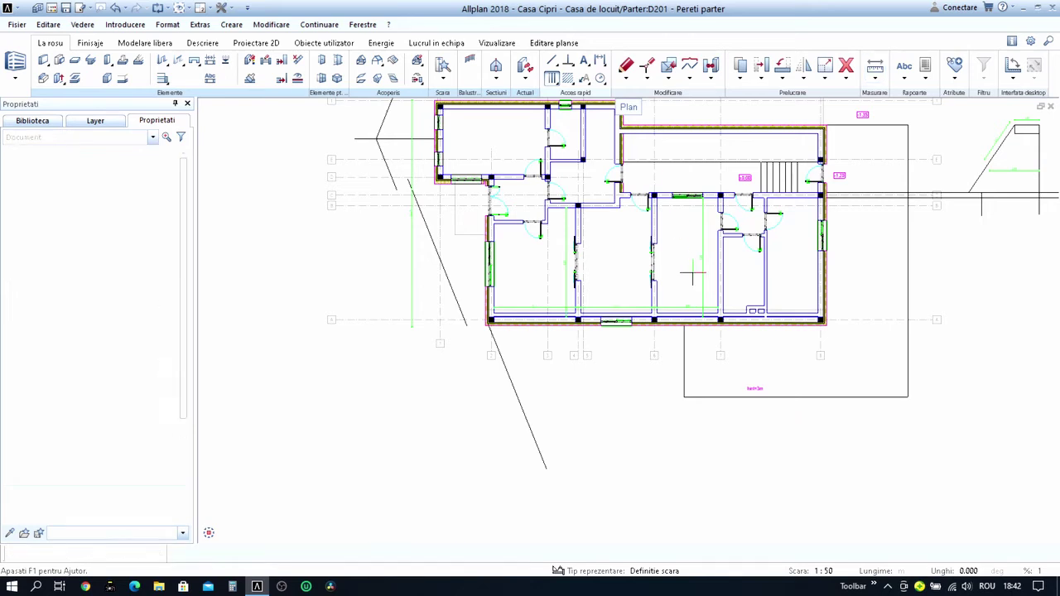
# Move the south wall and lower plan points 1.2 m upward.
pyautogui.moveTo(351, 272); pyautogui.dragTo(895, 357)
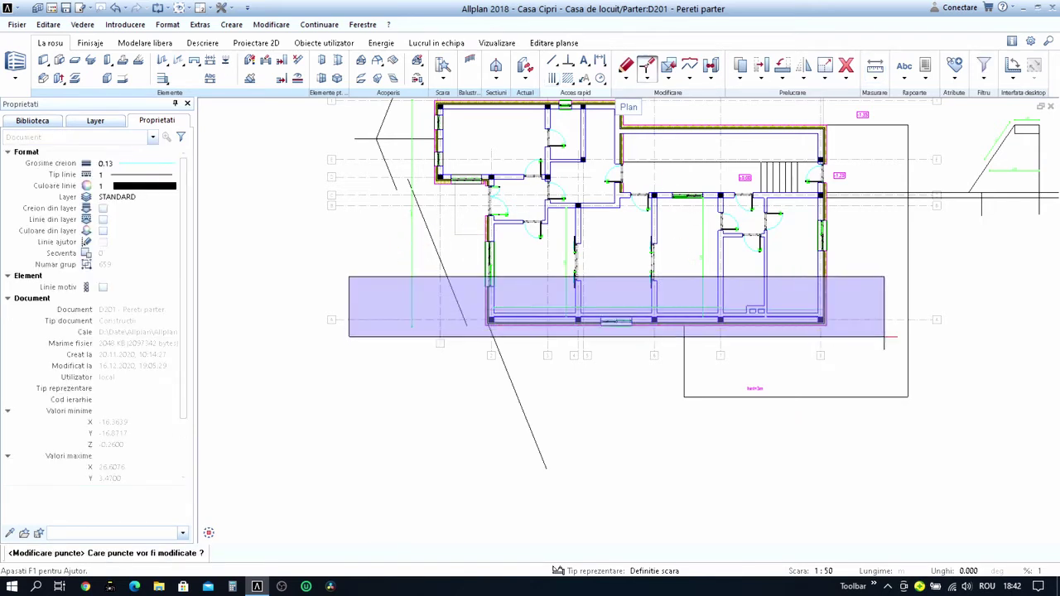
pyautogui.click(861, 304)
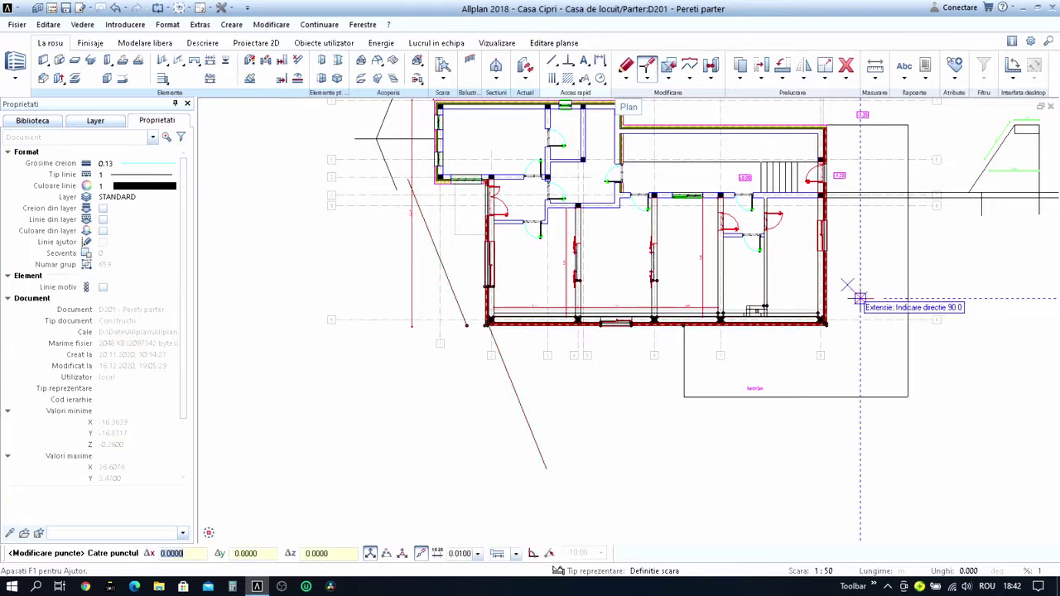
pyautogui.write('1.2')
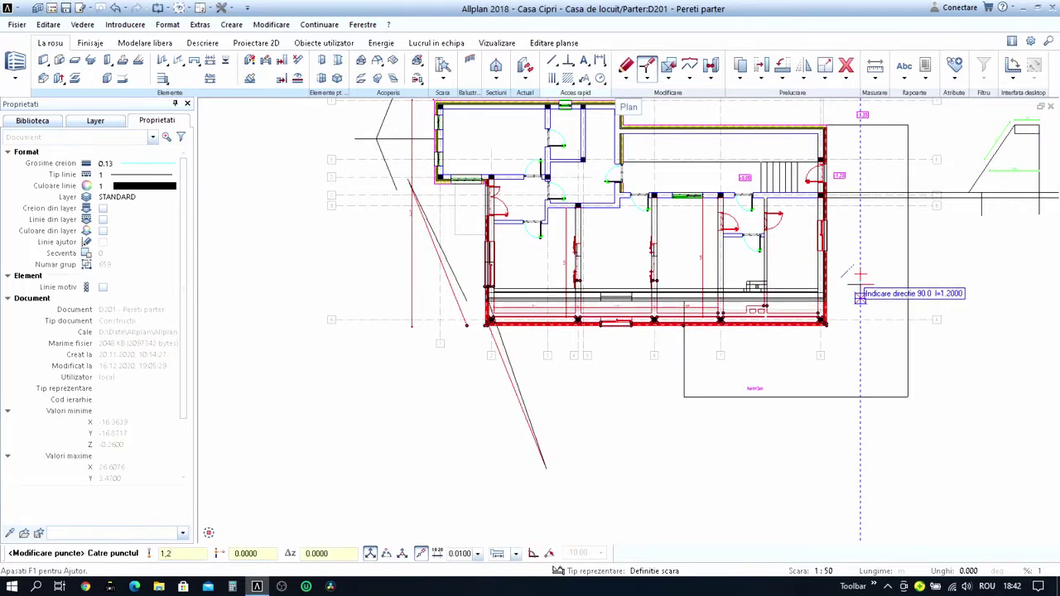
pyautogui.press('Return')
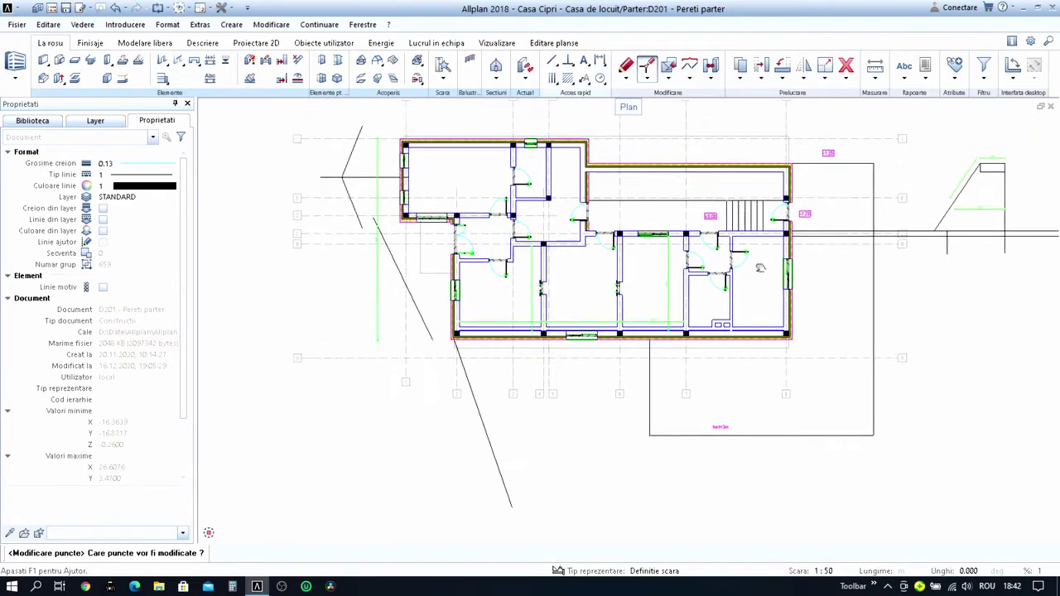
pyautogui.press('Escape')
# Extend the top outer wall to meet the east wall with Intersect element with element.
pyautogui.scroll(2, 631, 179)
pyautogui.moveTo(631, 179); pyautogui.dragTo(614, 226, button='middle')
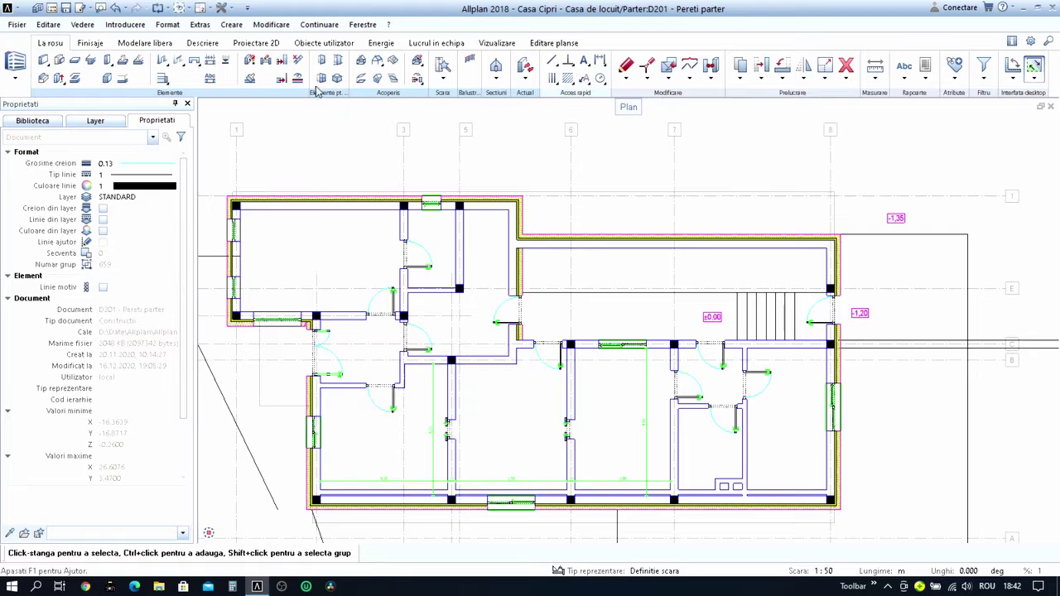
pyautogui.click(282, 59)
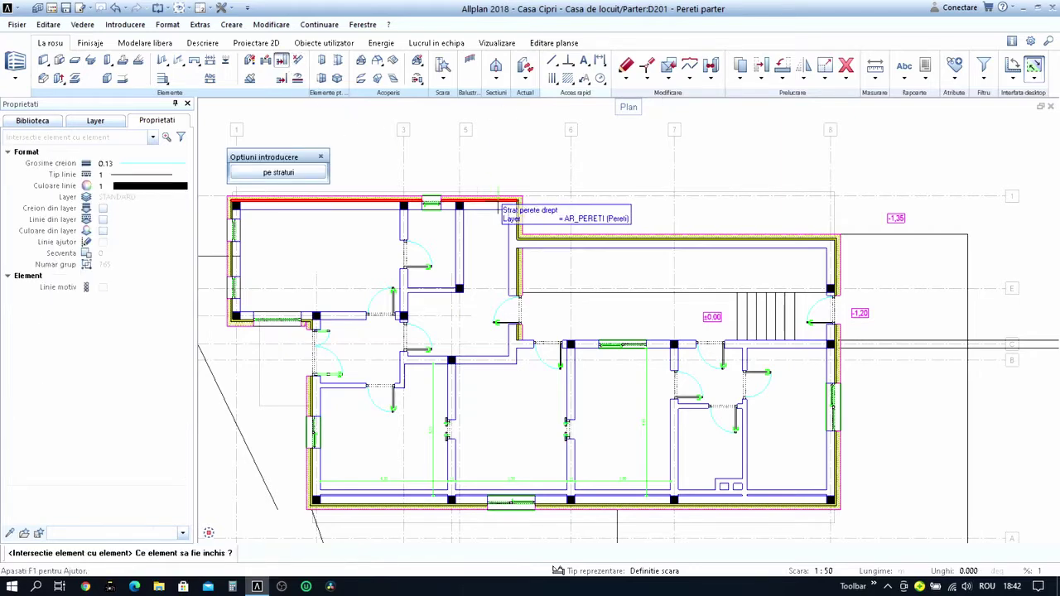
pyautogui.click(838, 266)
pyautogui.press('Escape')
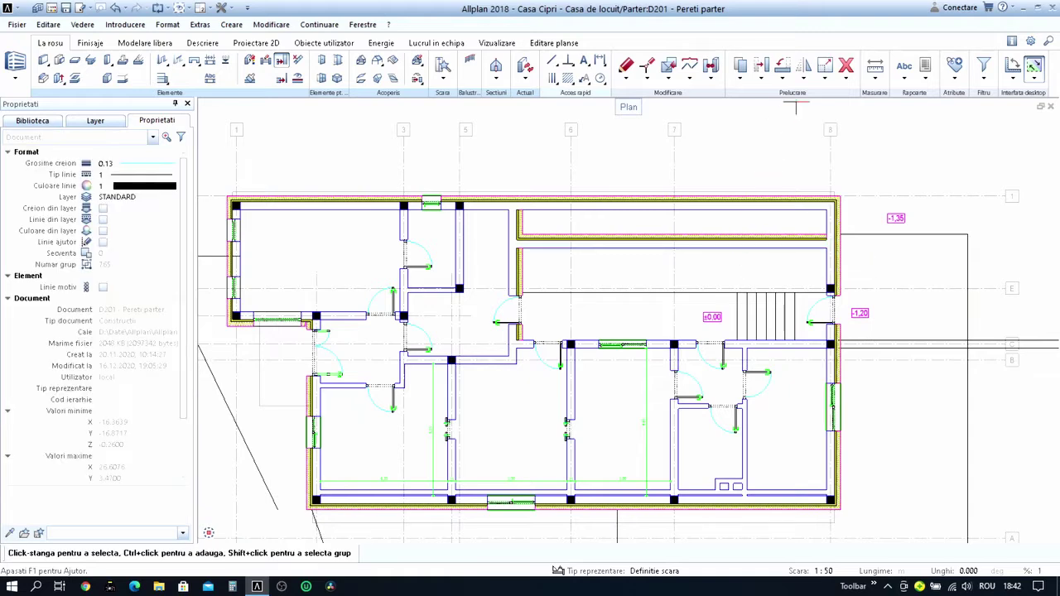
# Delete the door, slab pieces and leftover wall segment in the upper-right room.
pyautogui.click(853, 65)
pyautogui.scroll(4, 610, 246)
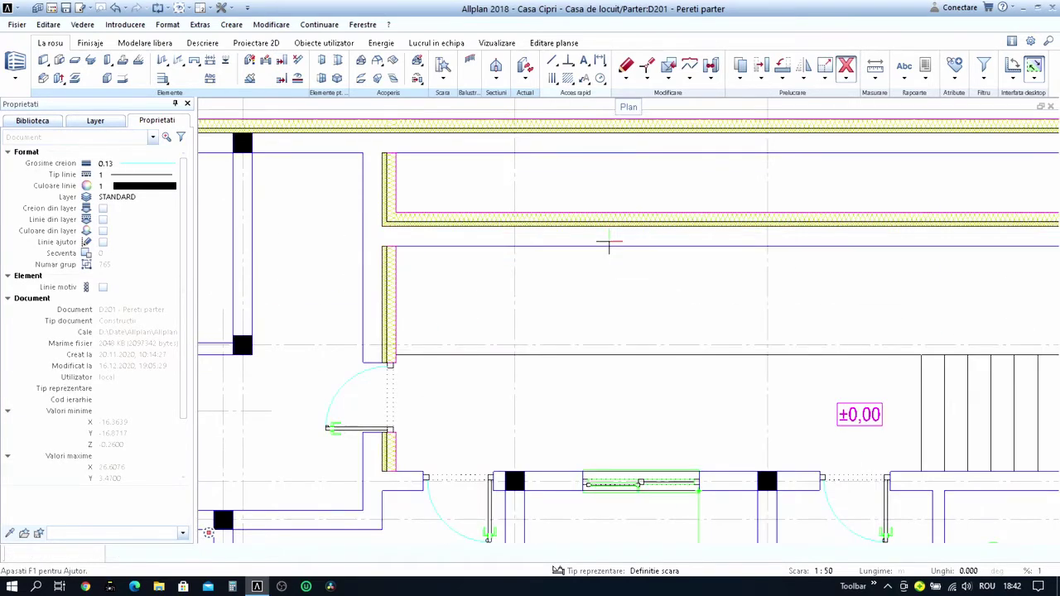
pyautogui.scroll(-4, 611, 246)
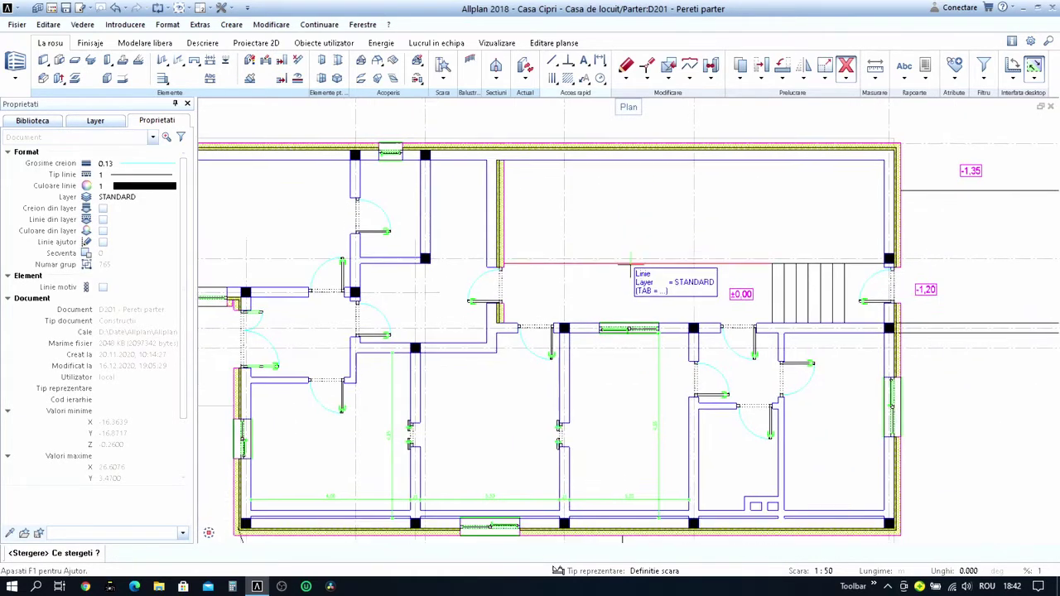
pyautogui.moveTo(712, 331); pyautogui.dragTo(721, 290, button='middle')
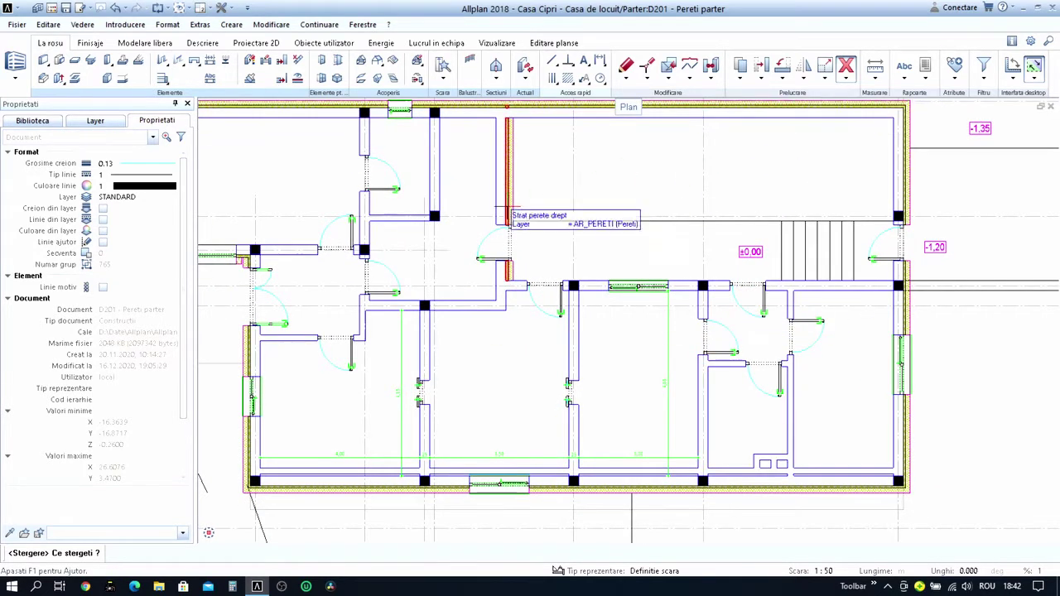
pyautogui.scroll(2, 468, 199)
pyautogui.moveTo(468, 202); pyautogui.dragTo(572, 306)
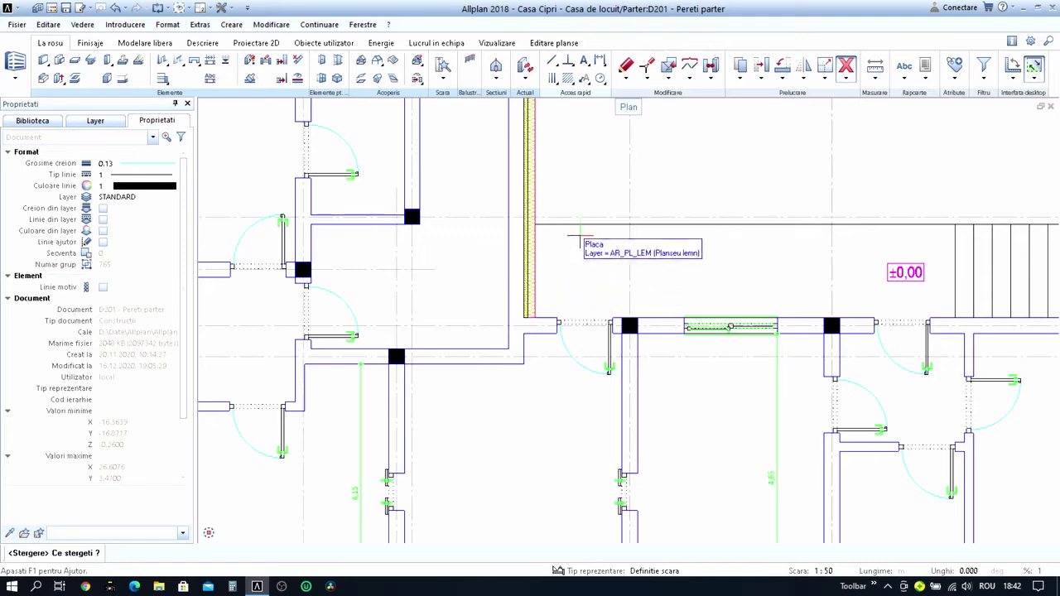
pyautogui.scroll(-3, 579, 236)
pyautogui.scroll(-2, 580, 236)
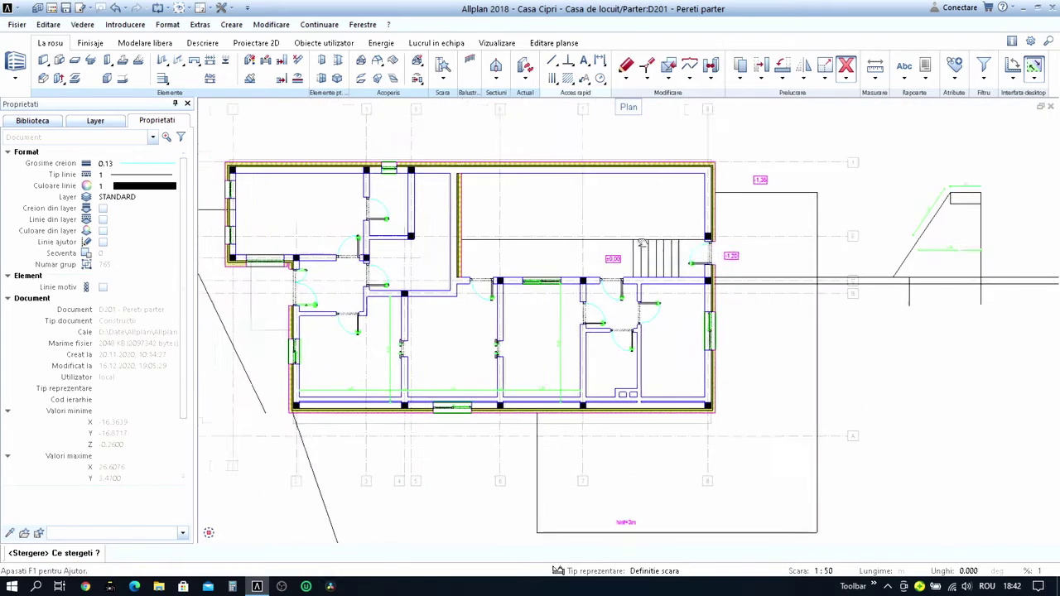
pyautogui.press('Escape')
pyautogui.scroll(1, 651, 271)
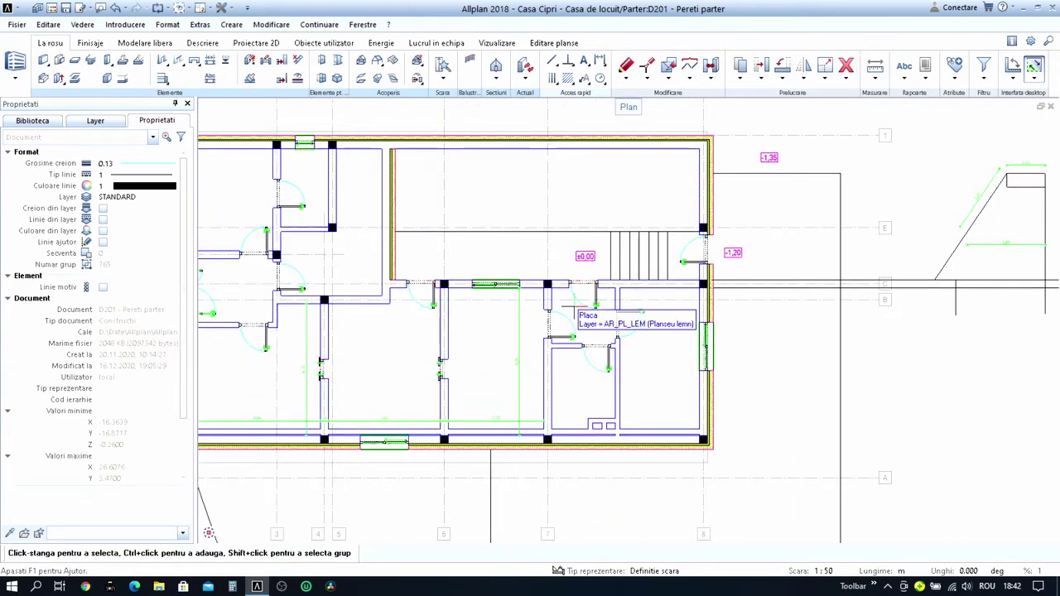
# Move the staircase plus the hall wall's two doors and window about 1.69 m upward.
pyautogui.press('m')
pyautogui.scroll(2, 612, 242)
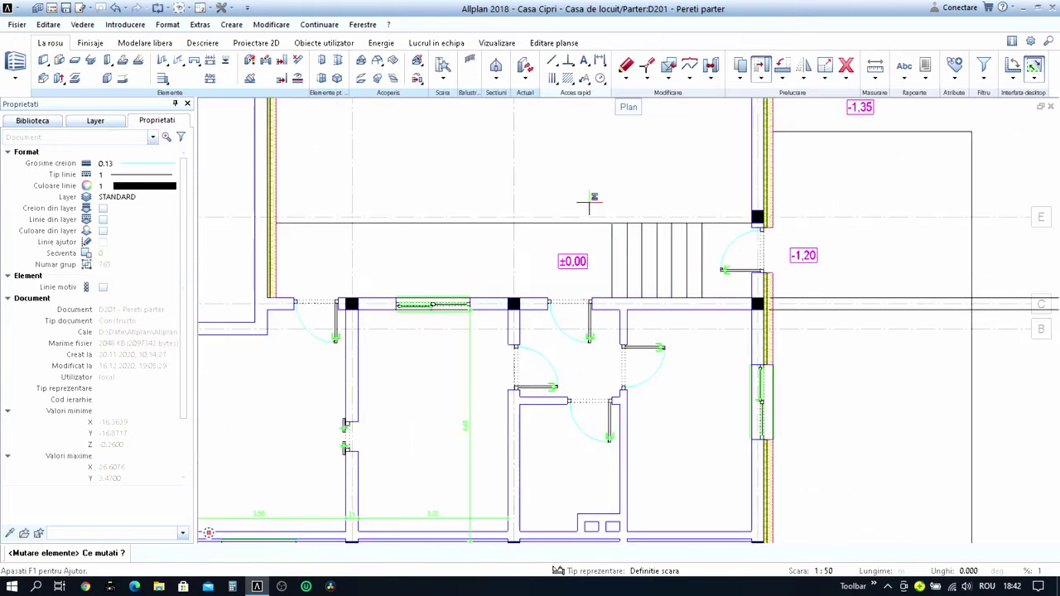
pyautogui.moveTo(589, 203); pyautogui.dragTo(710, 306)
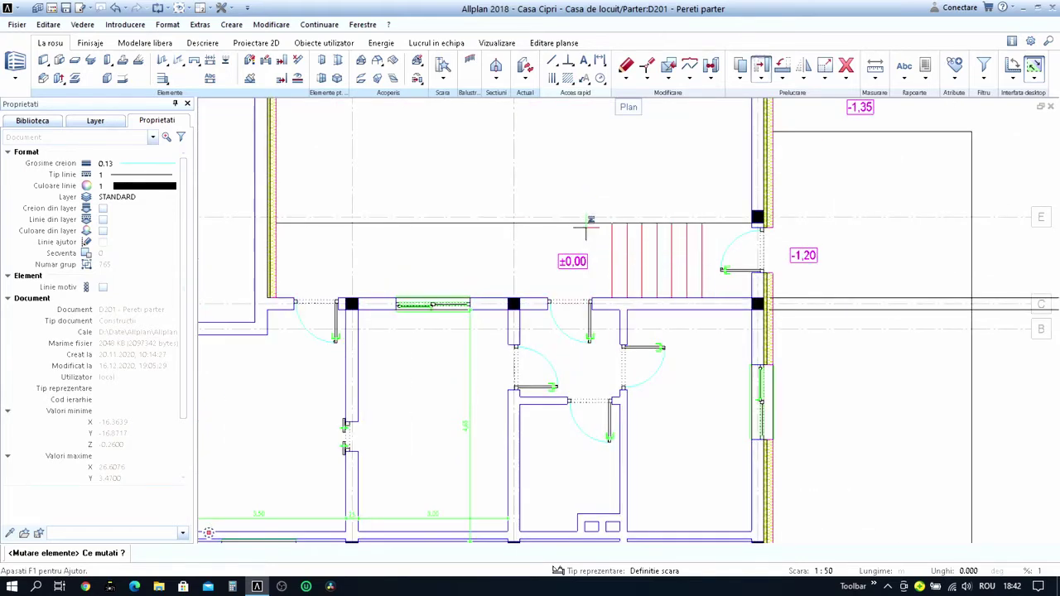
pyautogui.moveTo(416, 307); pyautogui.dragTo(605, 281, button='middle')
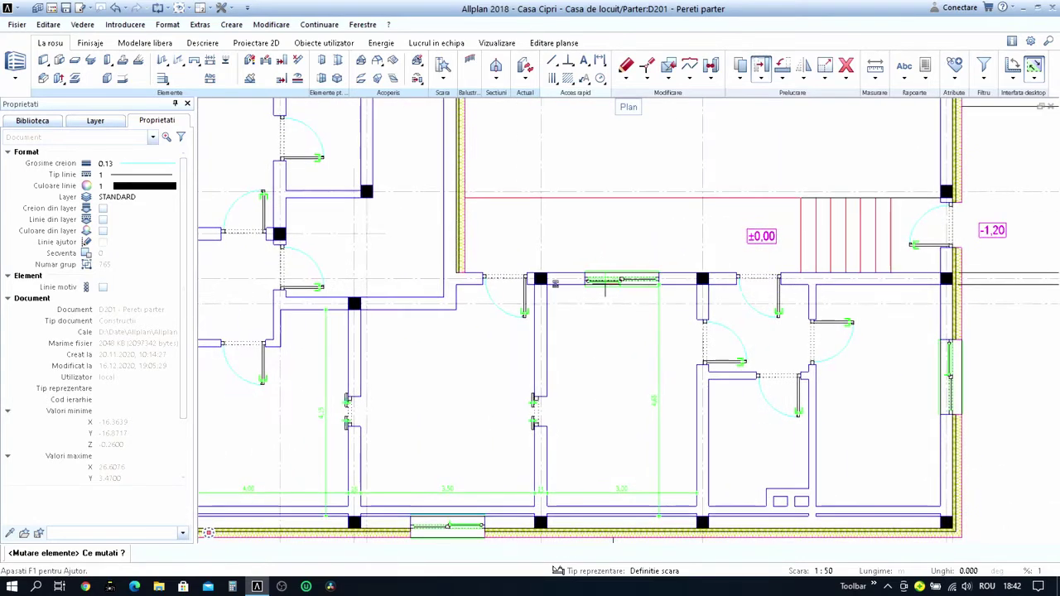
pyautogui.click(605, 282)
pyautogui.scroll(-2, 566, 272)
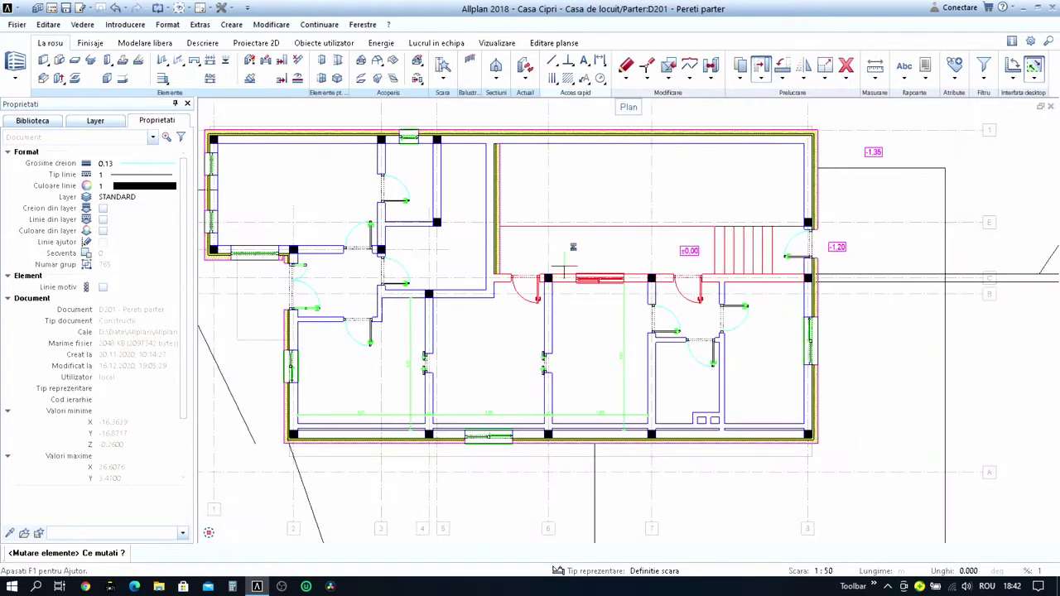
pyautogui.rightClick(568, 245)
pyautogui.click(573, 252)
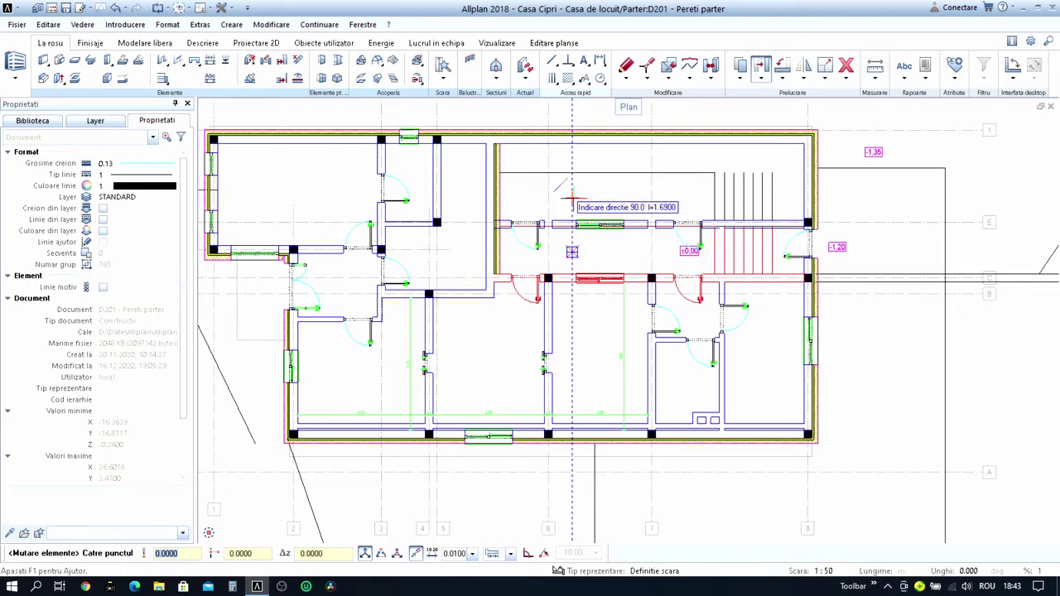
pyautogui.click(572, 215)
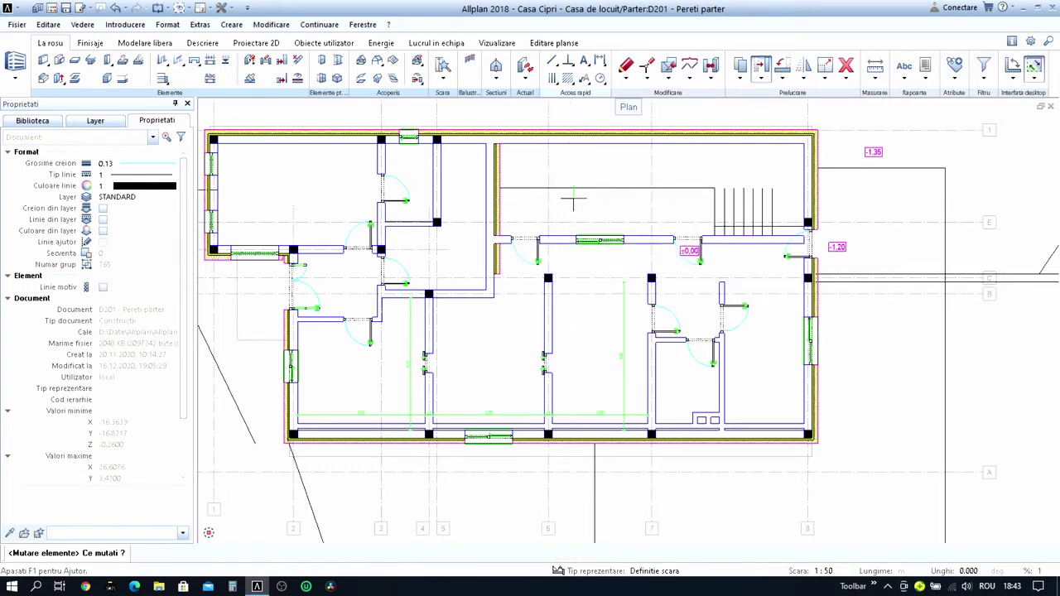
# Move the stair's bottom edge line a further 1.2 m up.
pyautogui.scroll(1, 853, 194)
pyautogui.scroll(2, 853, 195)
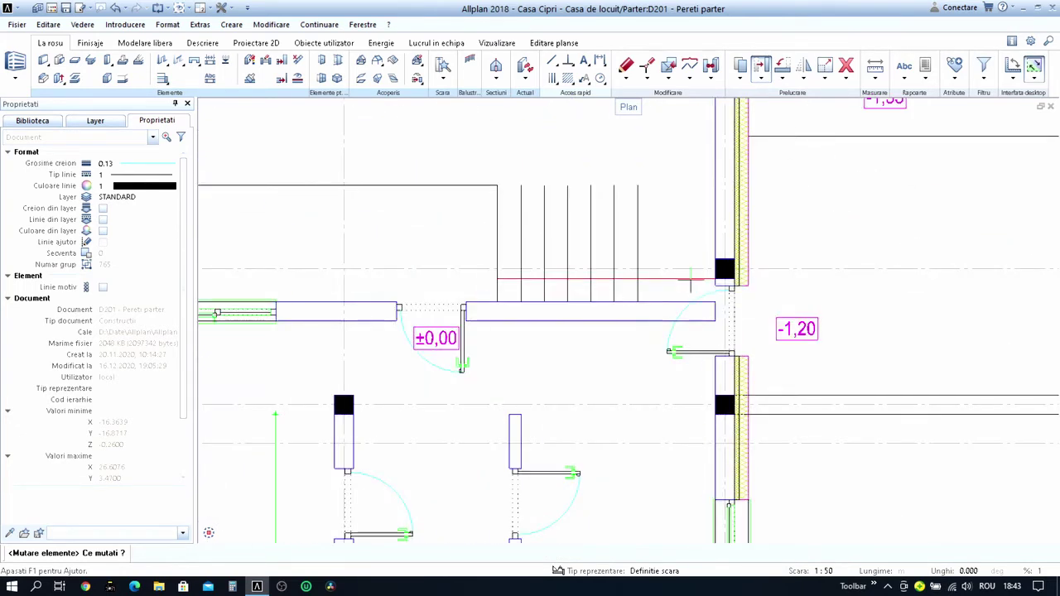
pyautogui.click(690, 282)
pyautogui.write('1.2')
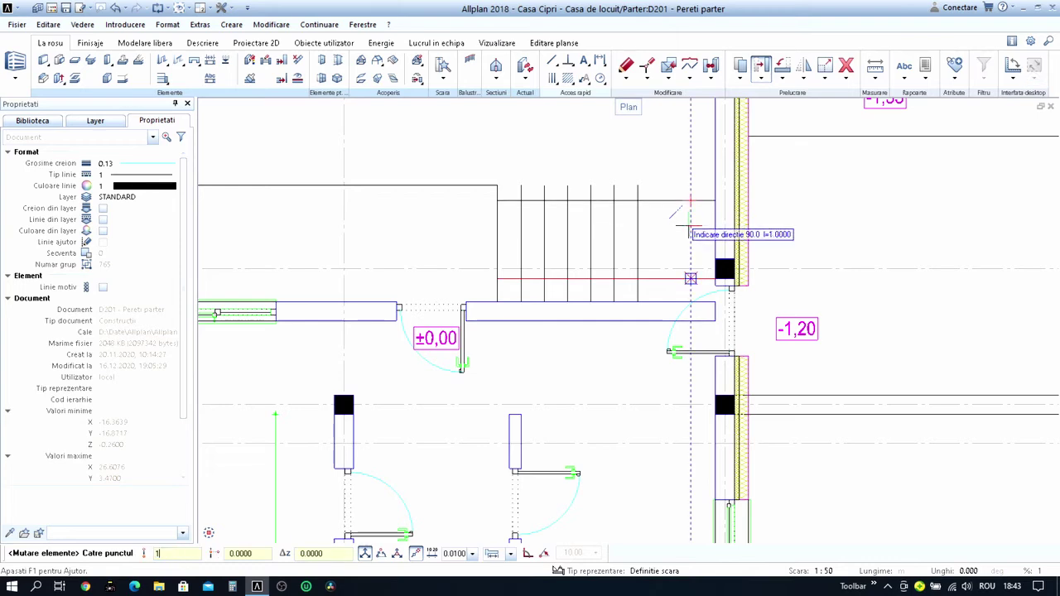
pyautogui.press('Return')
pyautogui.scroll(-1, 702, 295)
# Shift the east outer wall door beside the staircase 1.2 m upward.
pyautogui.press('Escape')
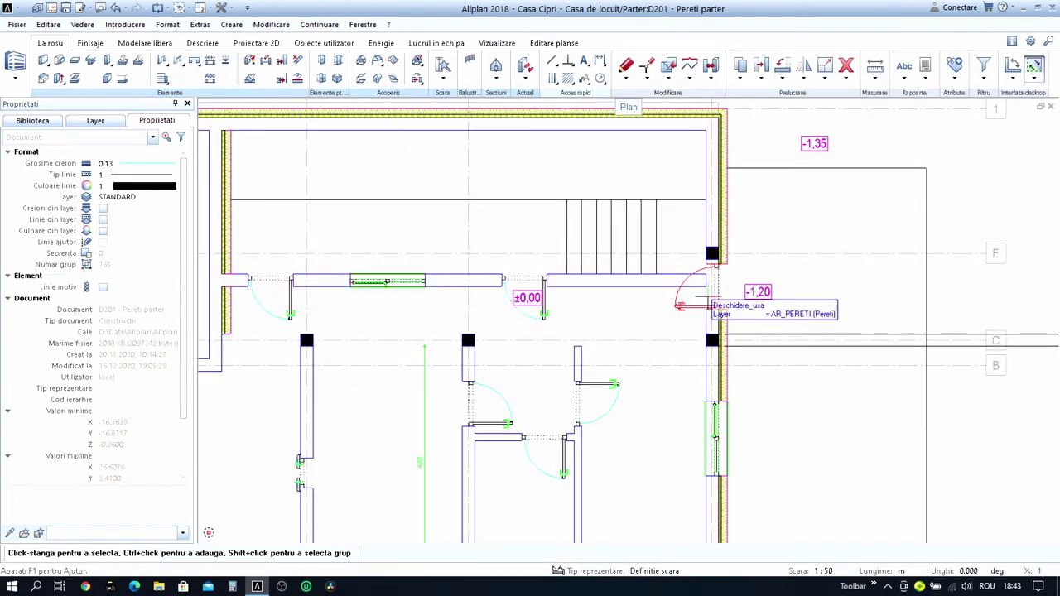
pyautogui.scroll(1, 737, 275)
pyautogui.moveTo(568, 177); pyautogui.dragTo(726, 355)
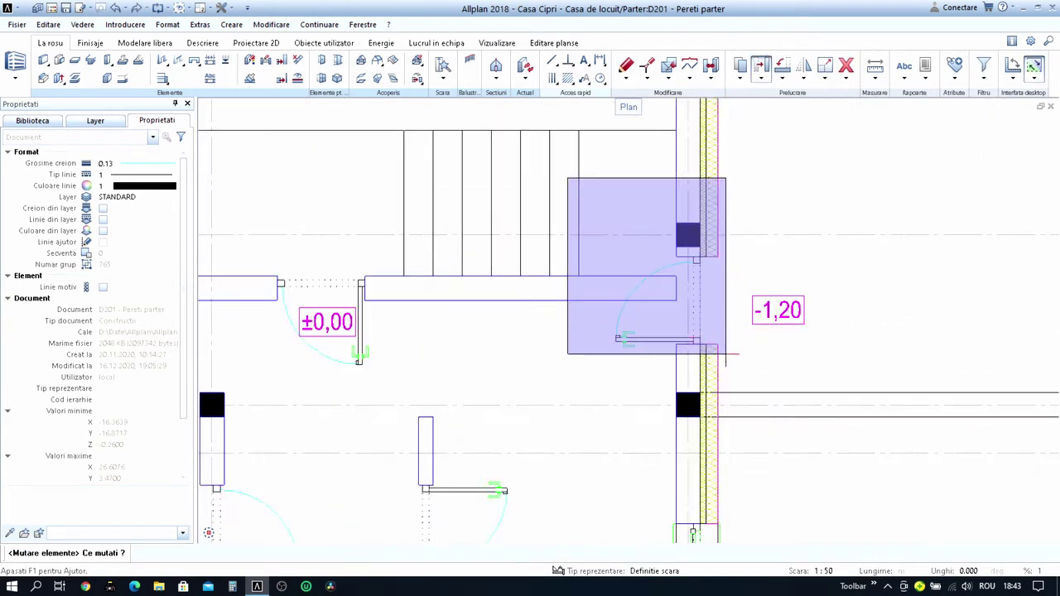
pyautogui.click(774, 181)
pyautogui.write('1.2')
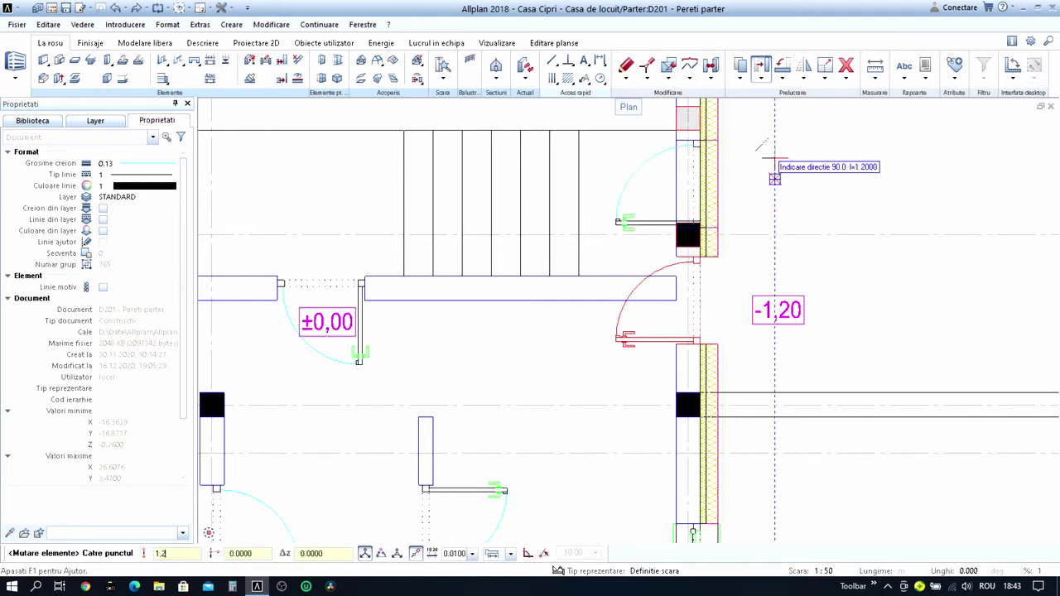
pyautogui.click(774, 158)
pyautogui.scroll(-2, 718, 294)
pyautogui.scroll(-1, 746, 286)
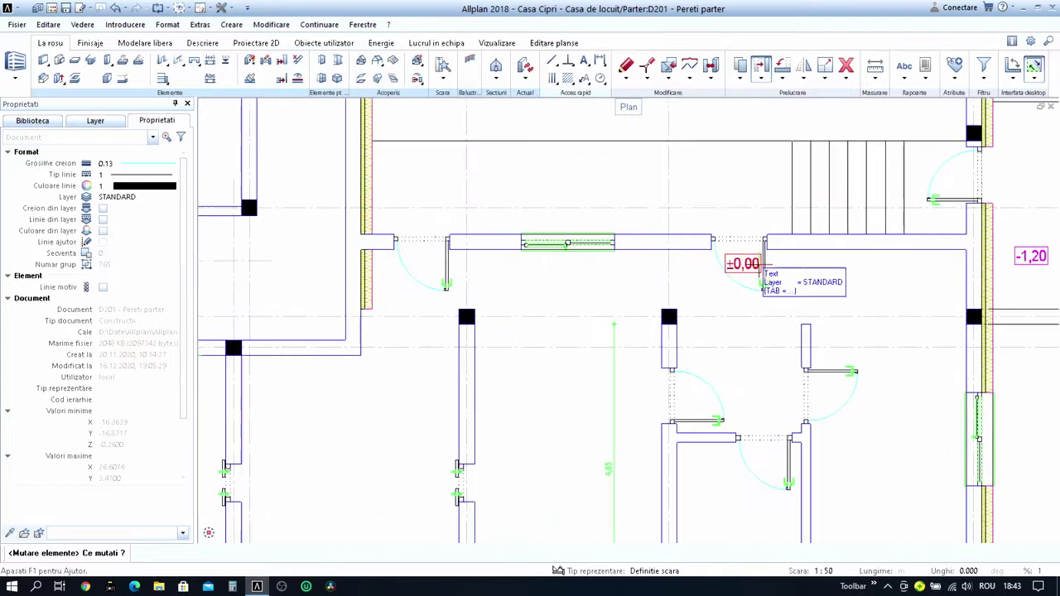
pyautogui.press('Escape')
pyautogui.scroll(-2, 704, 286)
pyautogui.scroll(-2, 704, 286)
pyautogui.scroll(-2, 702, 284)
# Cancel the pending pick and zoom and pan to review the revised floor plan.
pyautogui.scroll(-1, 703, 284)
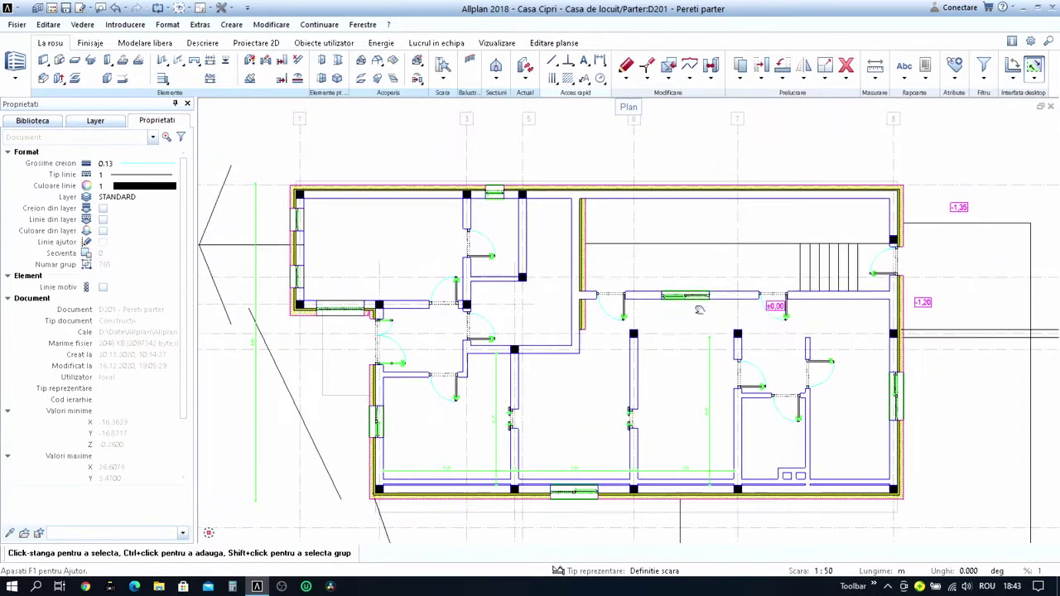
pyautogui.scroll(-1, 709, 266)
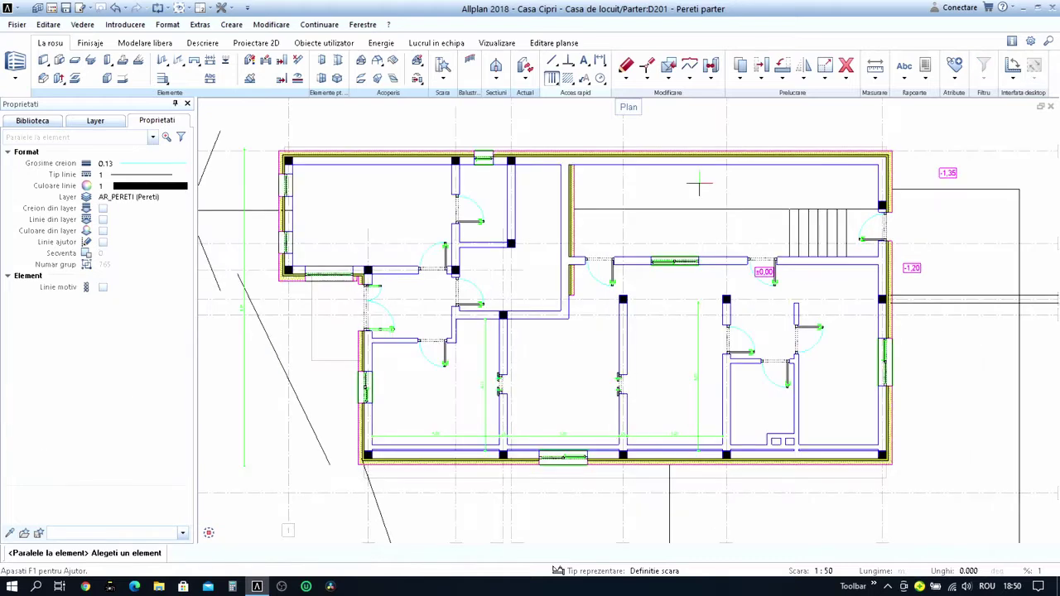
pyautogui.scroll(-1, 627, 285)
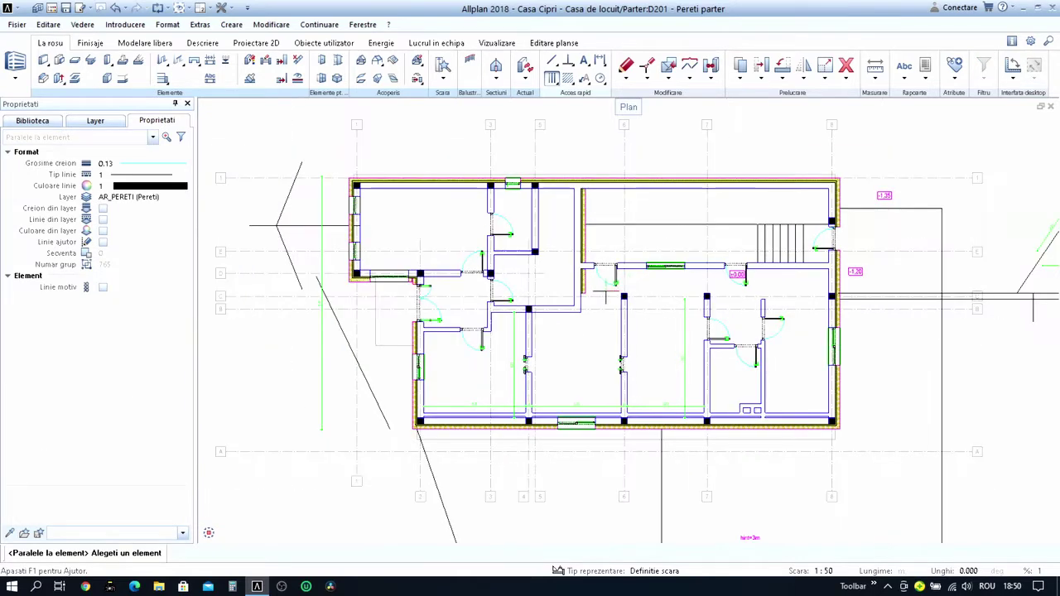
pyautogui.scroll(1, 589, 285)
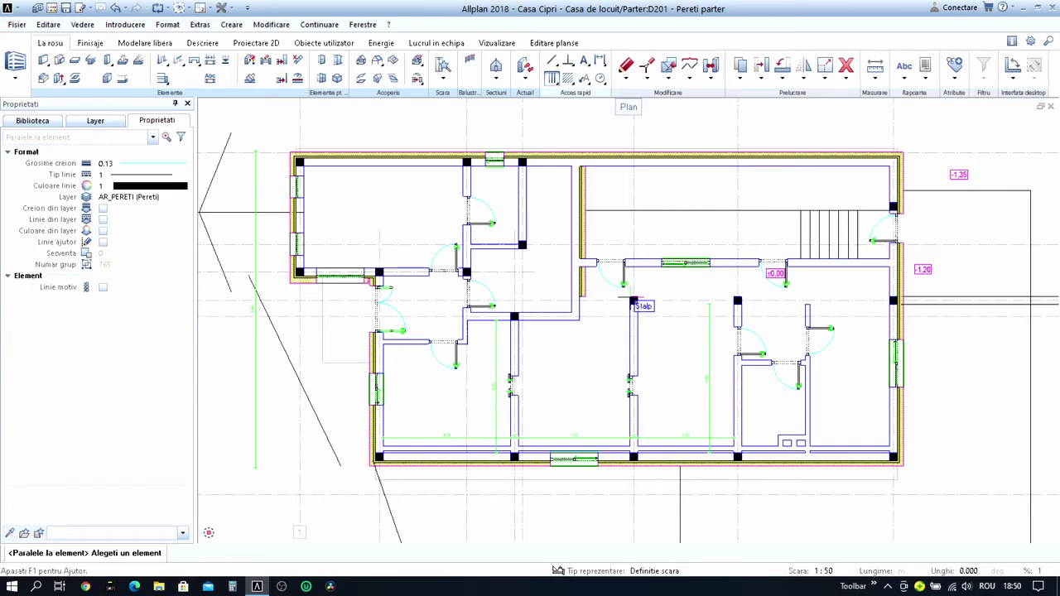
pyautogui.press('Escape')
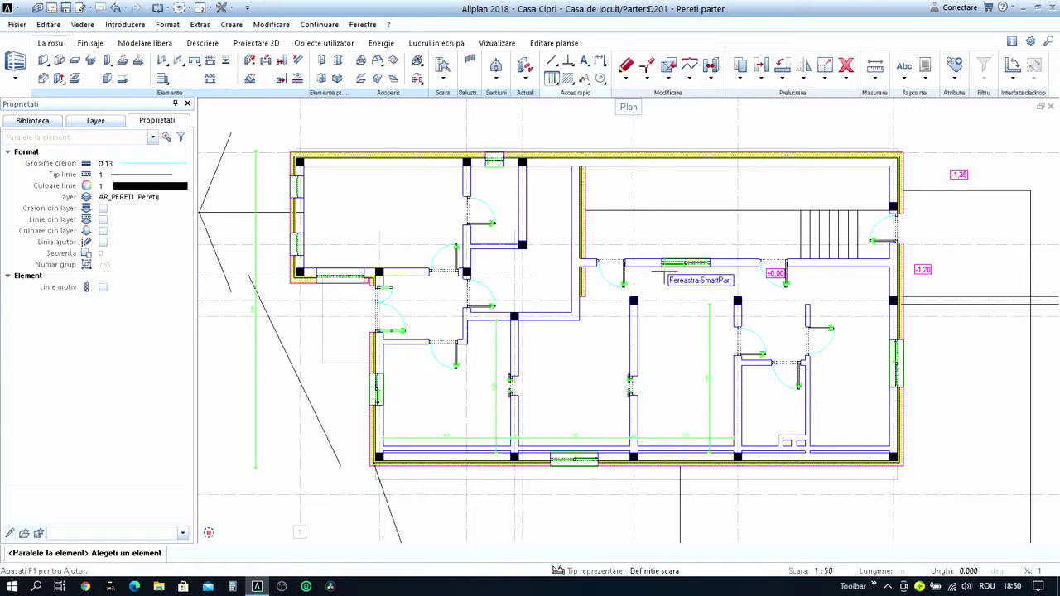
pyautogui.scroll(-1, 621, 268)
pyautogui.moveTo(585, 298); pyautogui.dragTo(580, 328, button='middle')
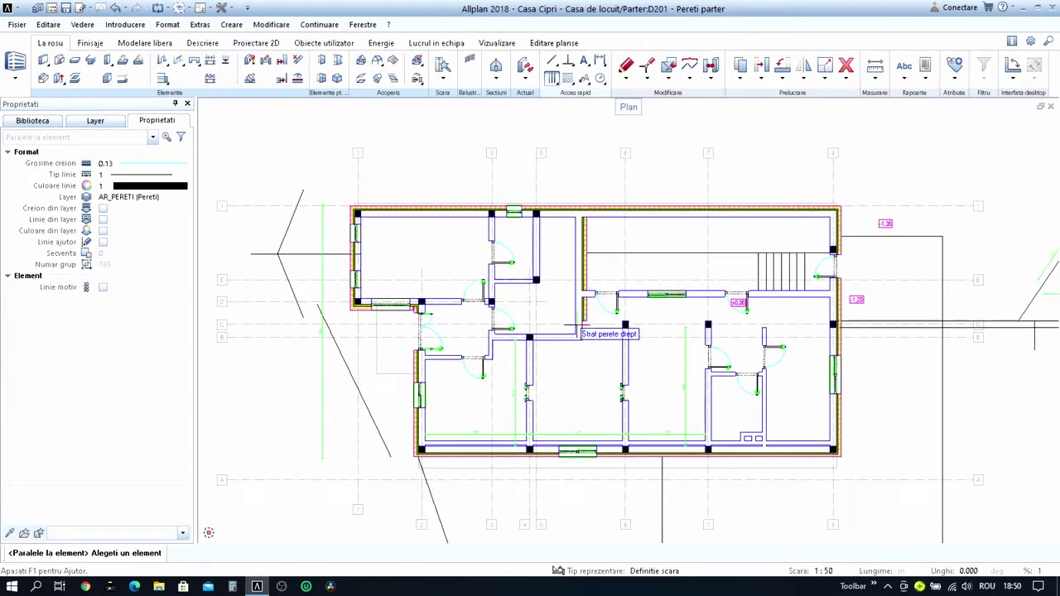
pyautogui.scroll(1, 547, 308)
pyautogui.scroll(1, 542, 308)
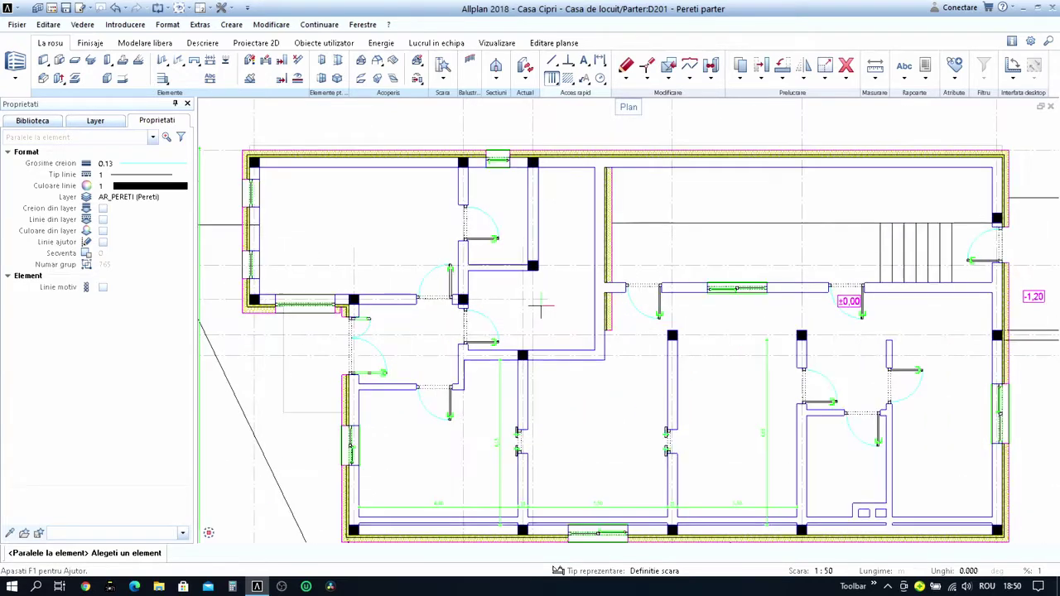
# Start the Delete command and leave it again without deleting anything.
pyautogui.press('Escape')
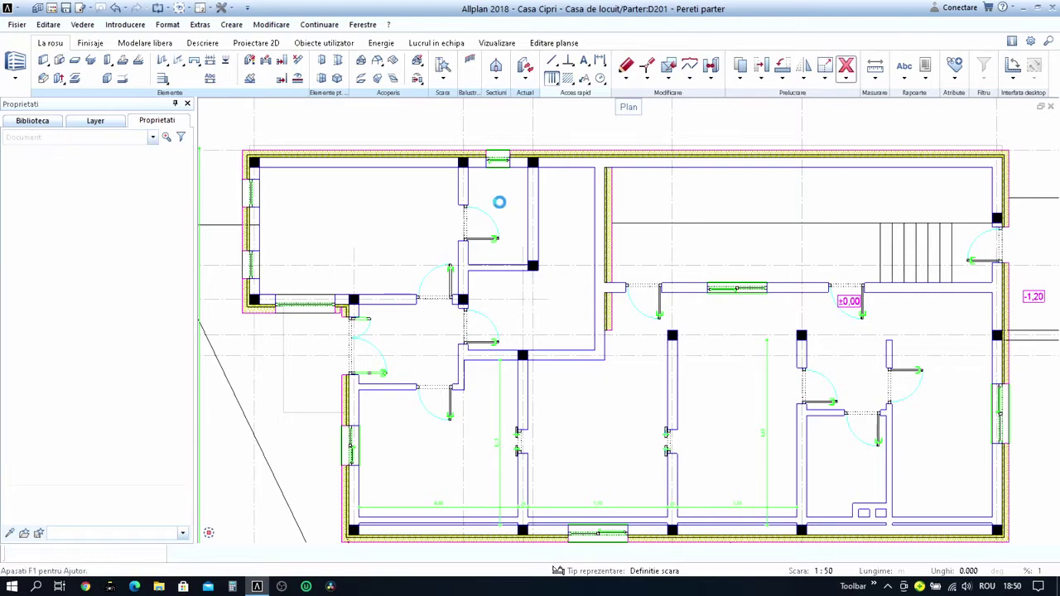
pyautogui.press('Delete')
pyautogui.scroll(3, 493, 266)
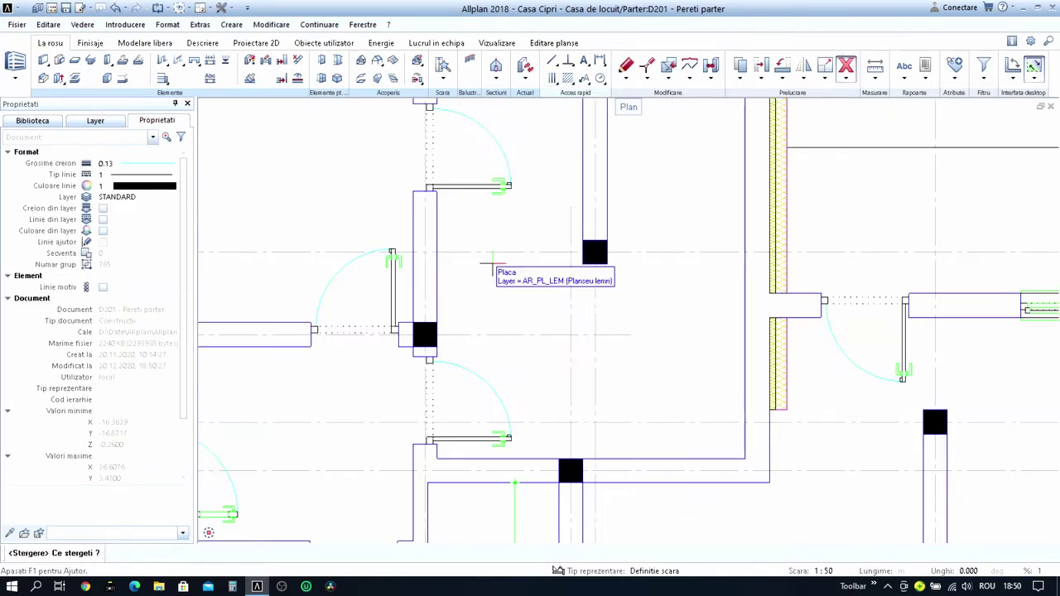
pyautogui.scroll(-1, 494, 265)
pyautogui.scroll(-1, 501, 263)
pyautogui.scroll(-1, 513, 263)
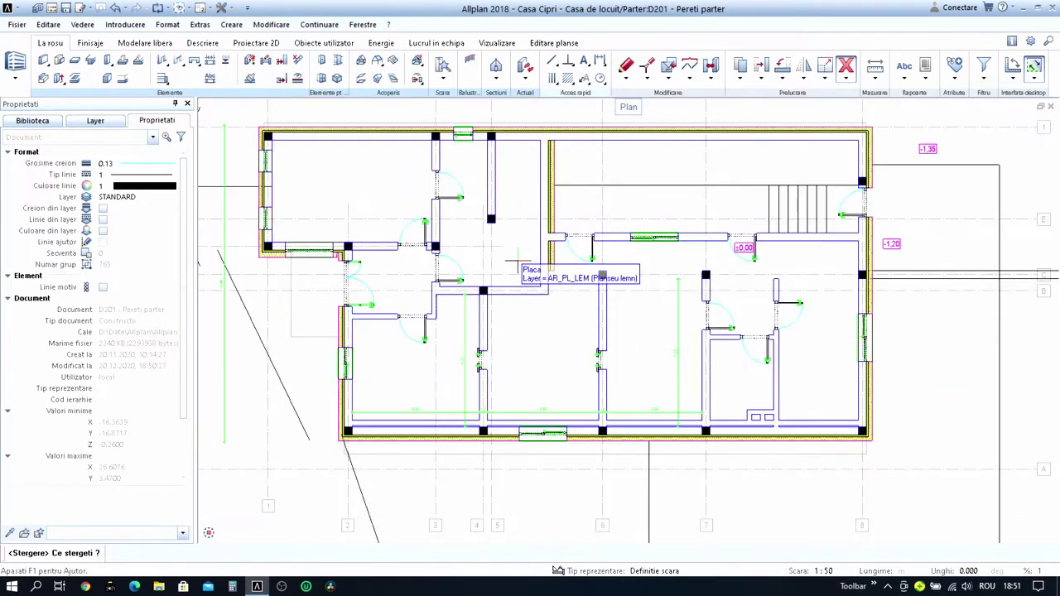
pyautogui.press('Escape')
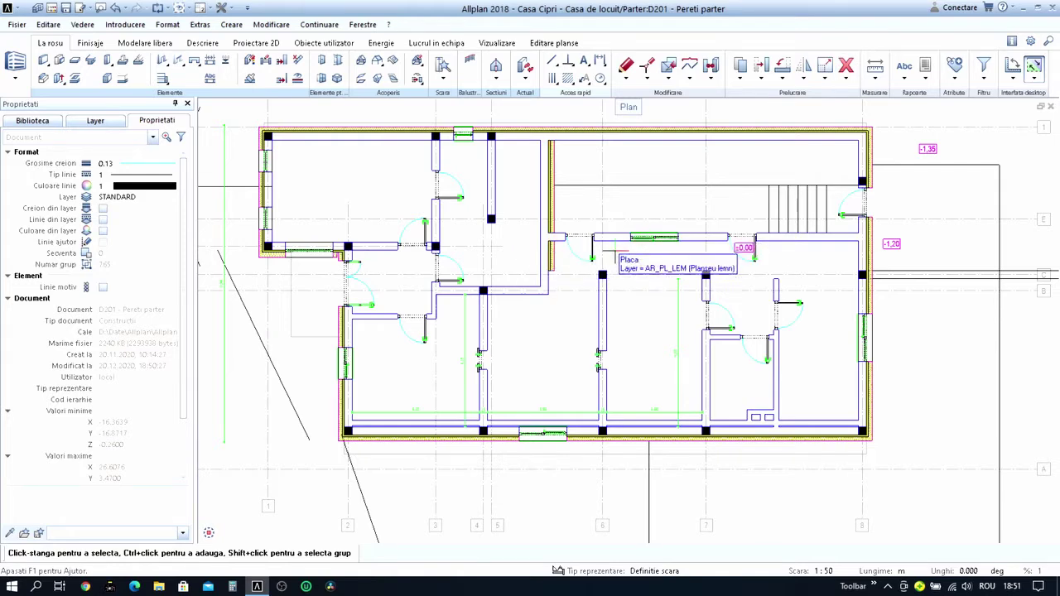
pyautogui.scroll(2, 568, 248)
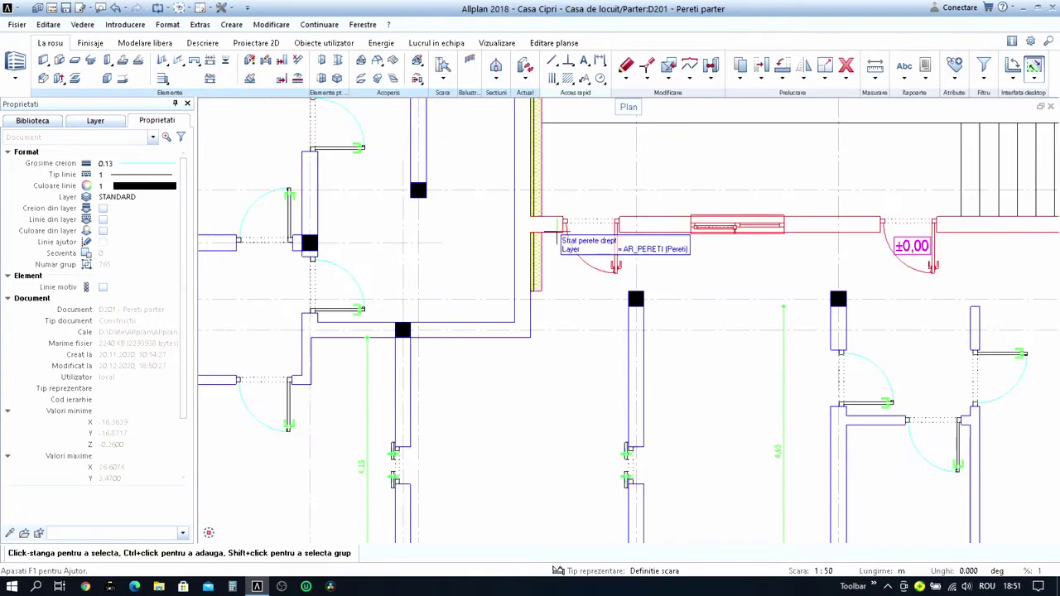
pyautogui.scroll(-2, 557, 235)
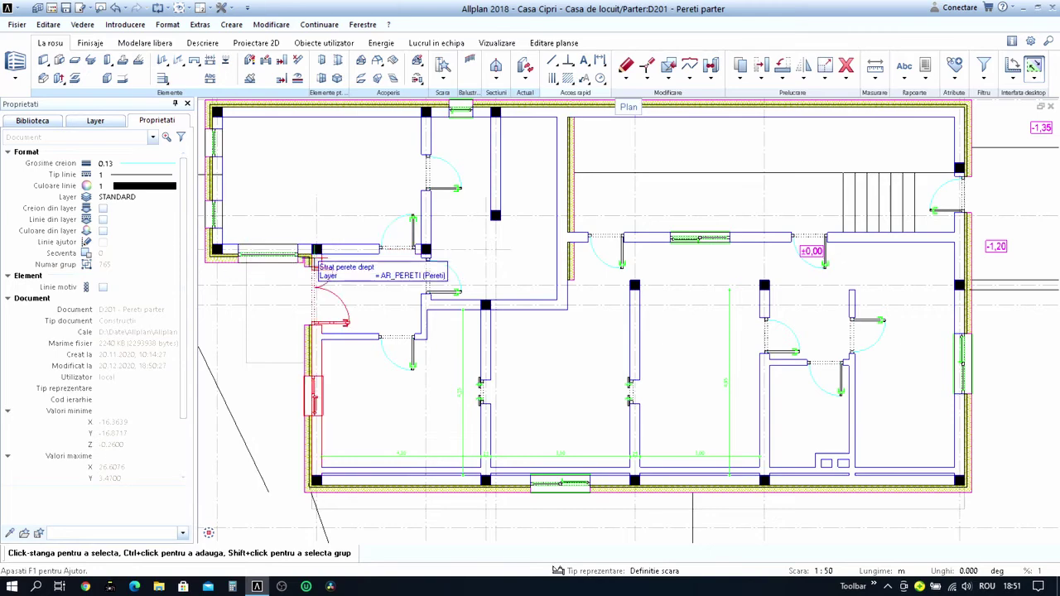
# Draw a horizontal line from the left interior wall to far right of the building.
pyautogui.click(552, 60)
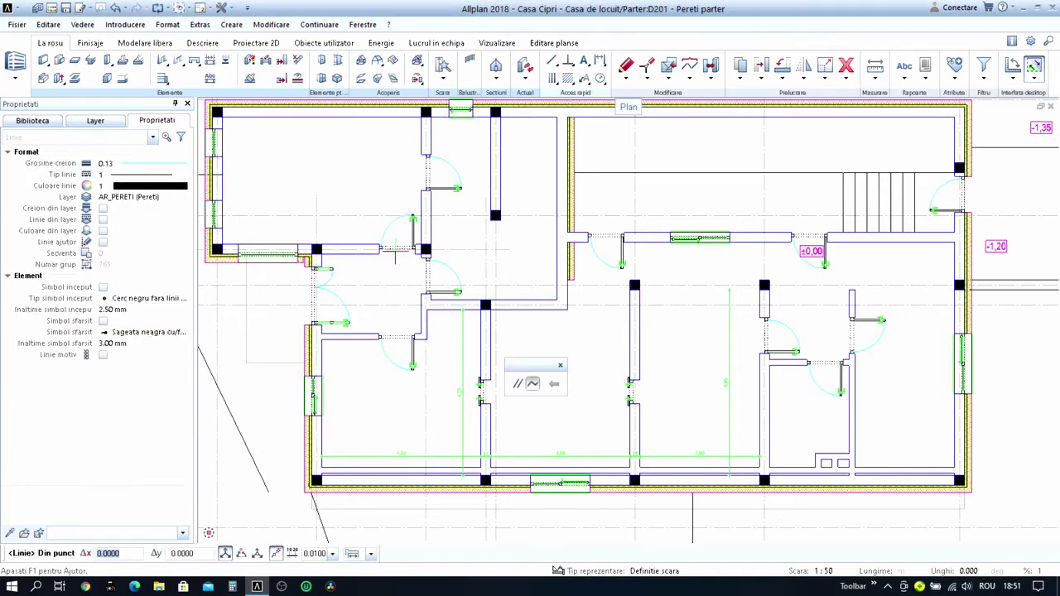
pyautogui.scroll(3, 422, 232)
pyautogui.click(422, 224)
pyautogui.scroll(-3, 422, 224)
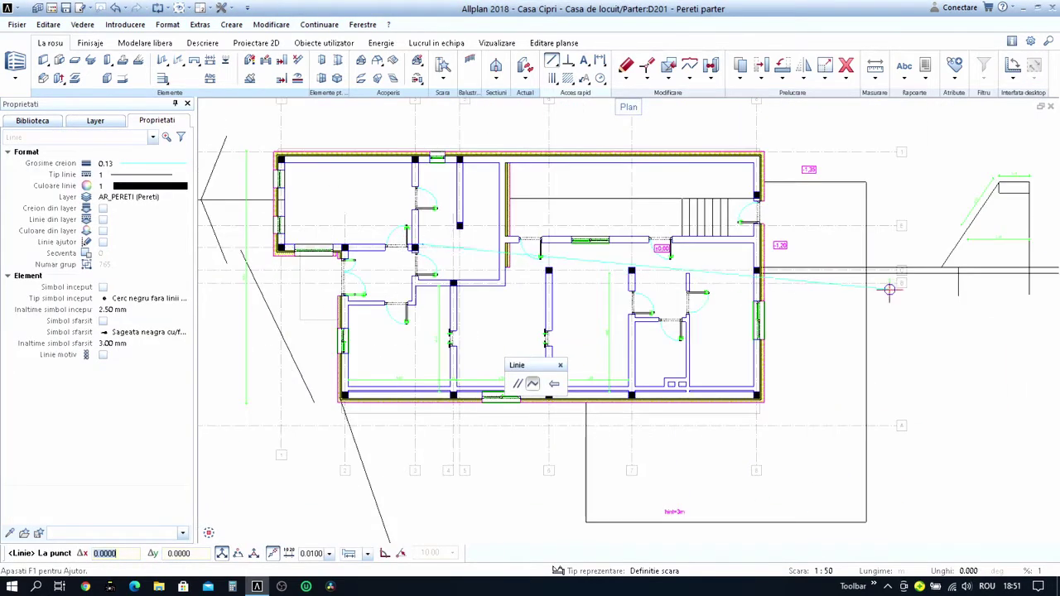
pyautogui.scroll(-2, 297, 221)
pyautogui.click(826, 238)
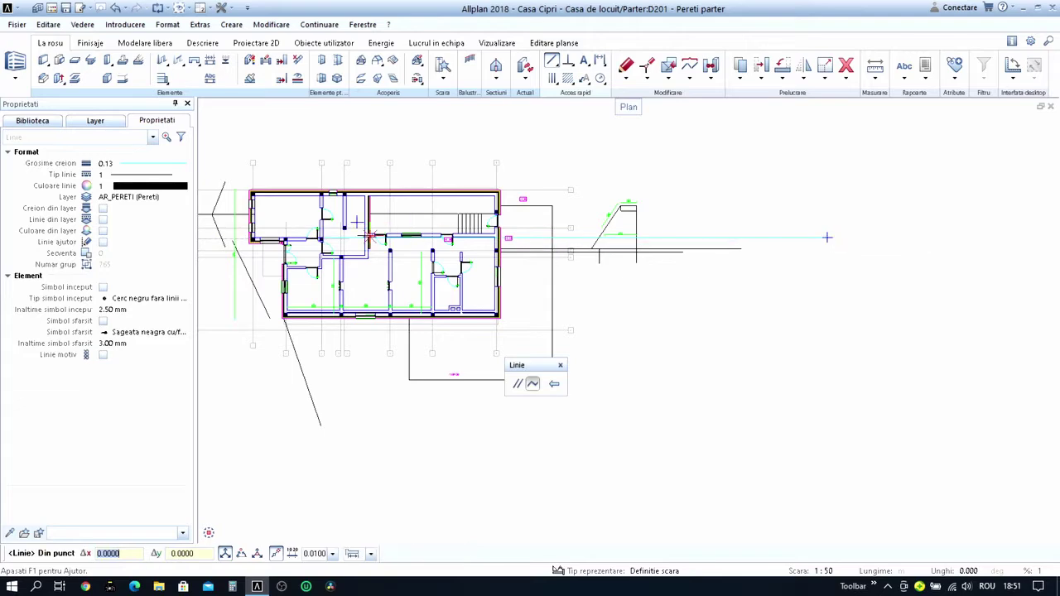
pyautogui.scroll(3, 372, 240)
pyautogui.press('Escape')
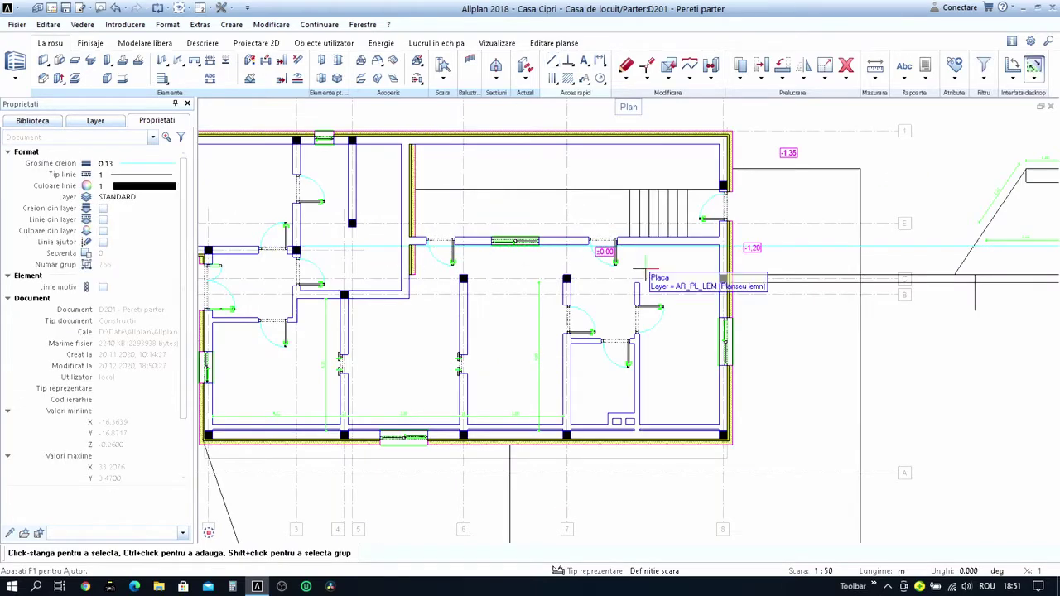
# Move the staircase and its neighbouring door down from the stair wall corner onto the corridor wall line.
pyautogui.scroll(2, 735, 241)
pyautogui.keyDown('ctrl'); pyautogui.scroll(3, 696, 190); pyautogui.keyUp('ctrl')
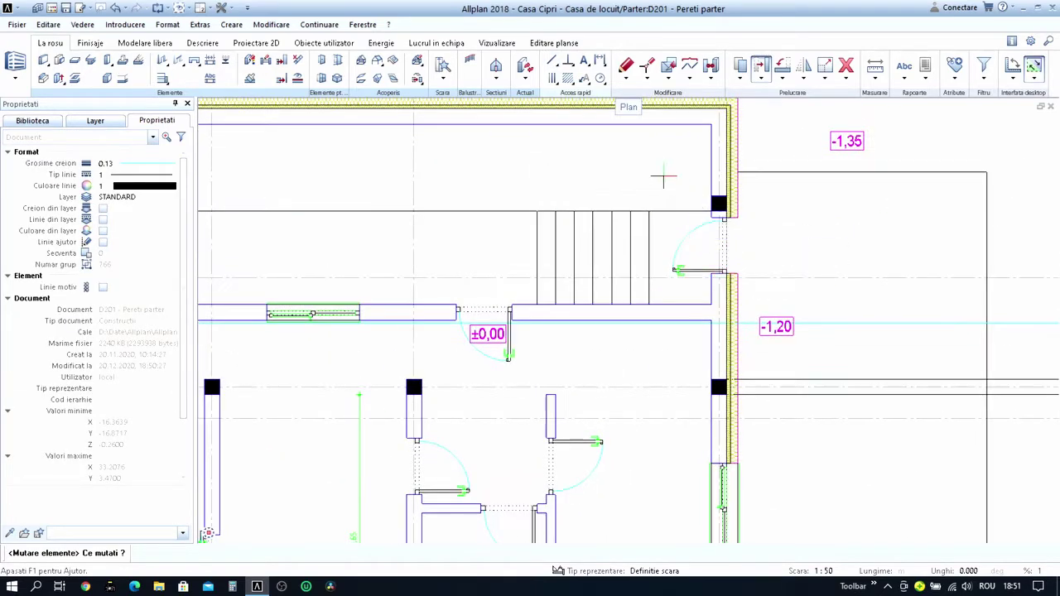
pyautogui.moveTo(631, 184); pyautogui.dragTo(791, 281)
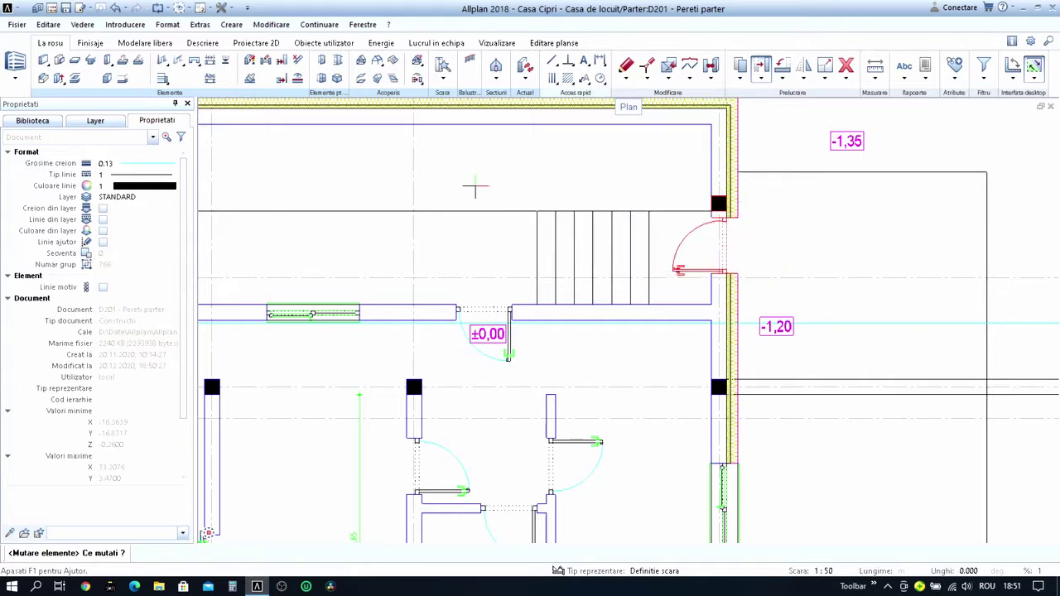
pyautogui.moveTo(474, 184); pyautogui.dragTo(661, 306)
pyautogui.scroll(-3, 687, 224)
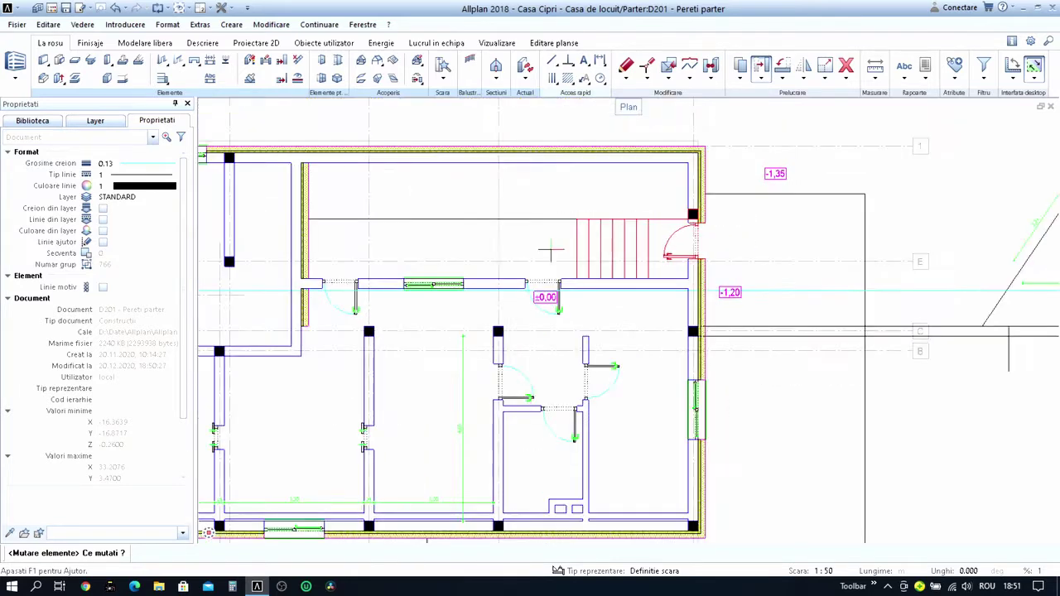
pyautogui.scroll(2, 656, 219)
pyautogui.scroll(3, 778, 277)
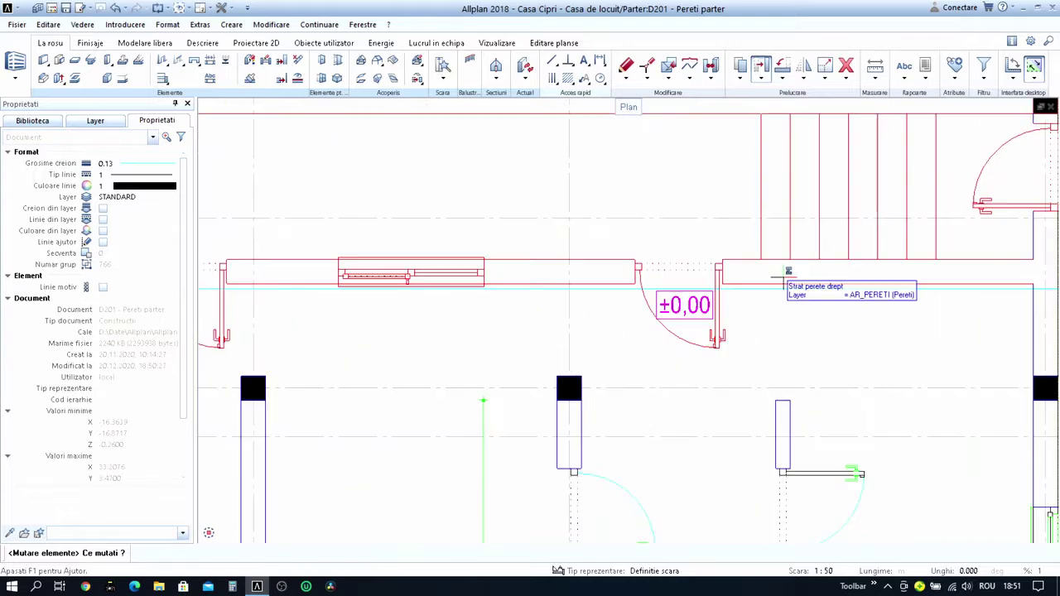
pyautogui.scroll(-3, 784, 278)
pyautogui.scroll(1, 791, 276)
pyautogui.scroll(1, 799, 275)
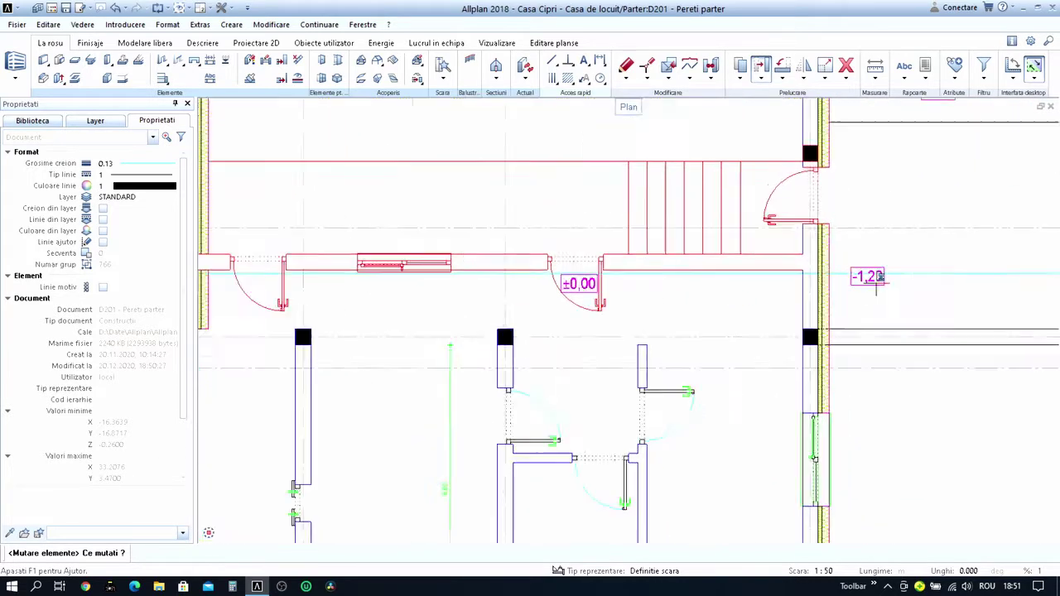
pyautogui.scroll(1, 807, 273)
pyautogui.rightClick(799, 269)
pyautogui.scroll(2, 794, 256)
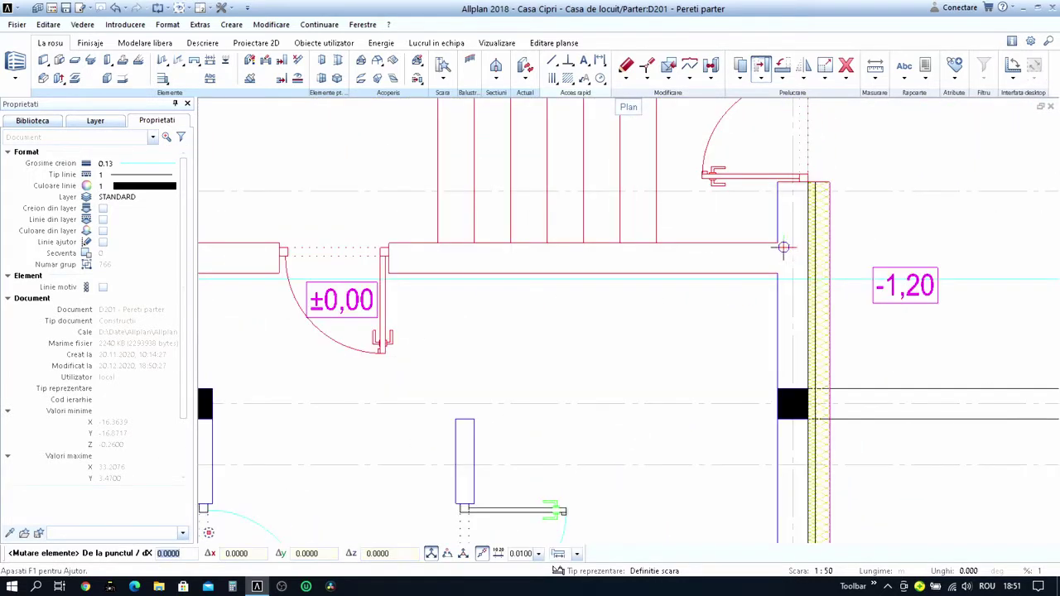
pyautogui.click(777, 242)
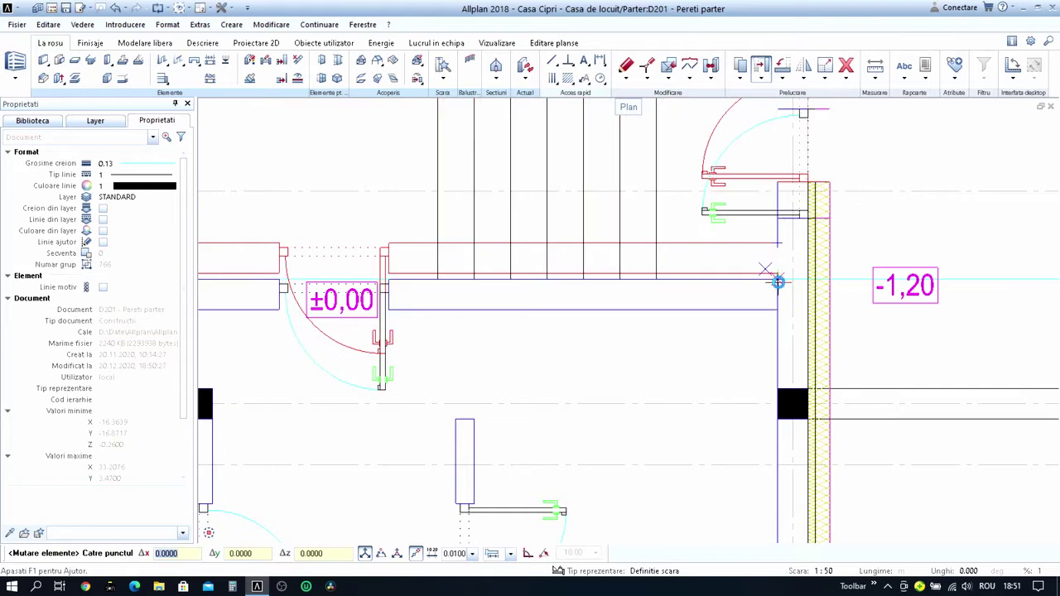
pyautogui.click(778, 283)
pyautogui.scroll(-4, 661, 313)
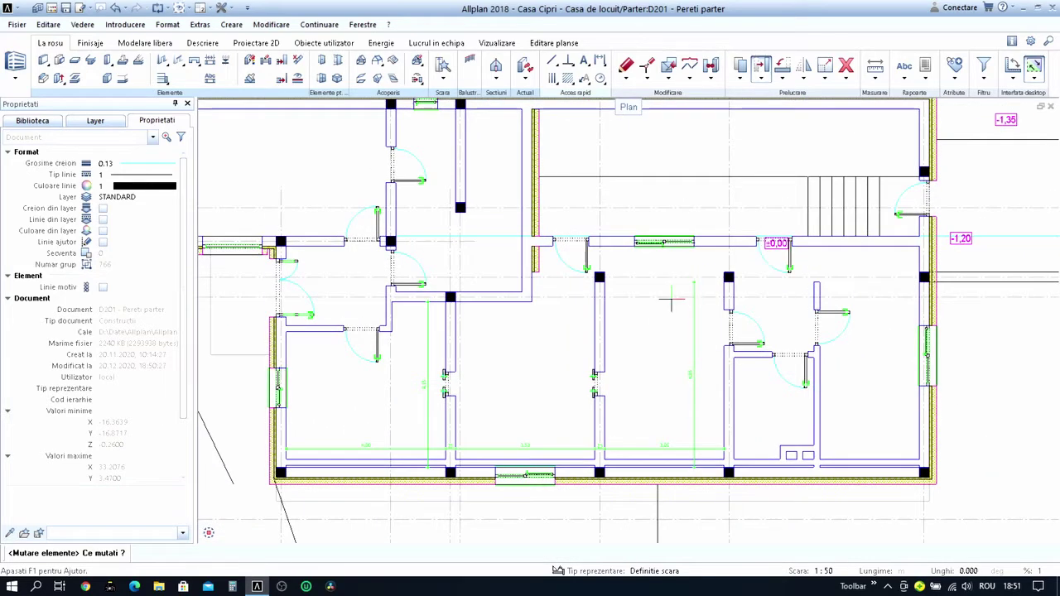
pyautogui.press('Escape')
pyautogui.scroll(1, 481, 294)
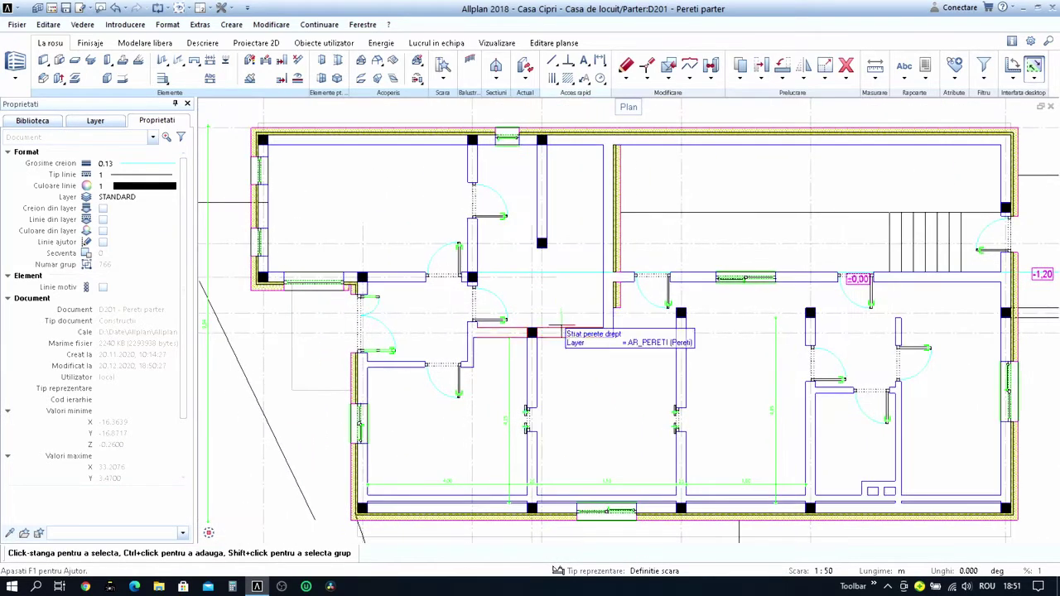
# Start the Delete command and cancel it without removing anything.
pyautogui.scroll(1, 488, 321)
pyautogui.click(847, 69)
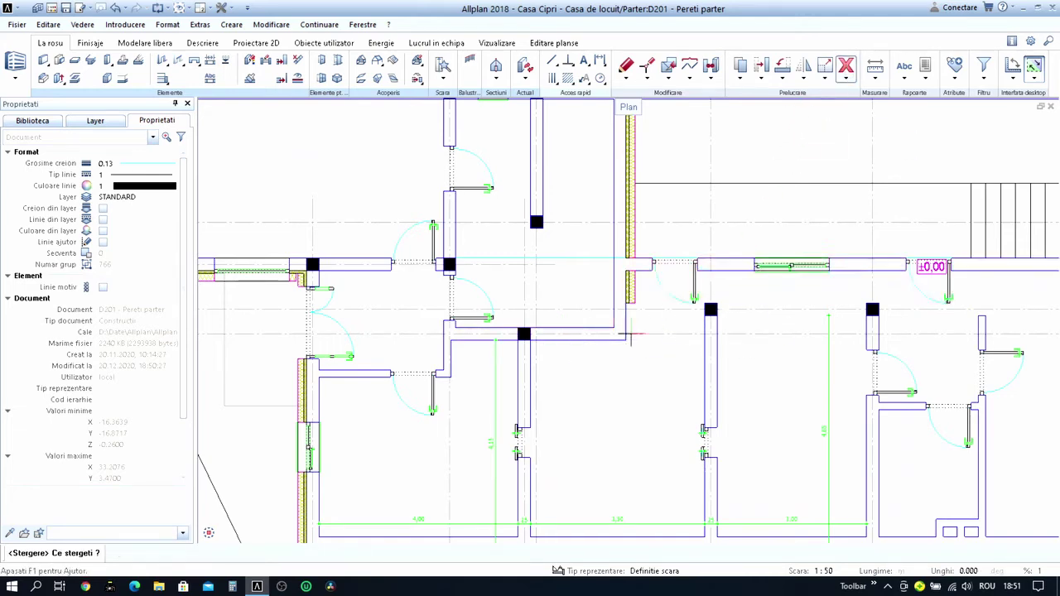
pyautogui.scroll(2, 617, 336)
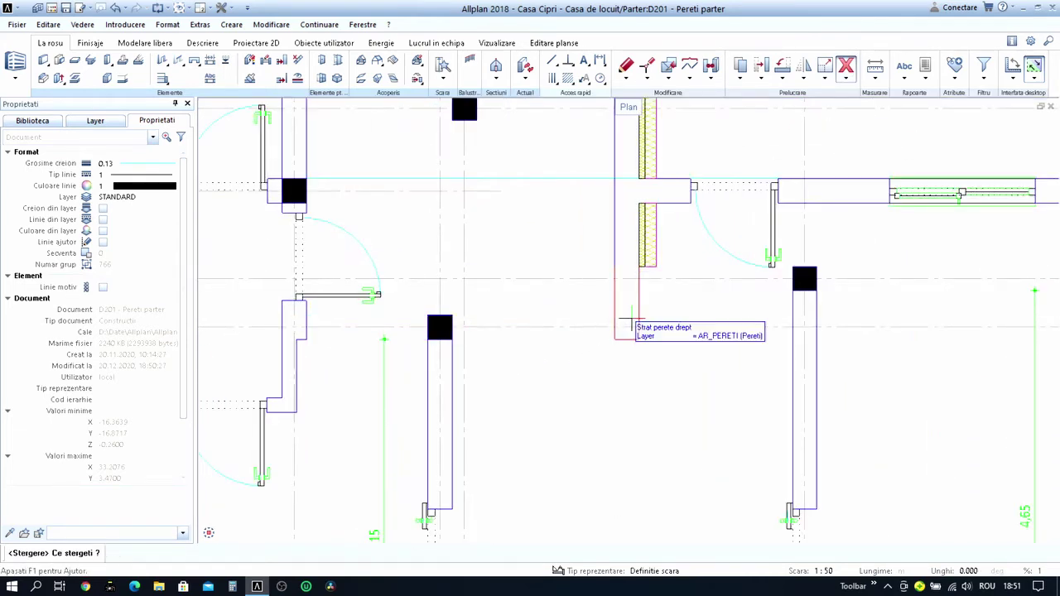
pyautogui.scroll(-1, 630, 311)
pyautogui.scroll(-1, 654, 297)
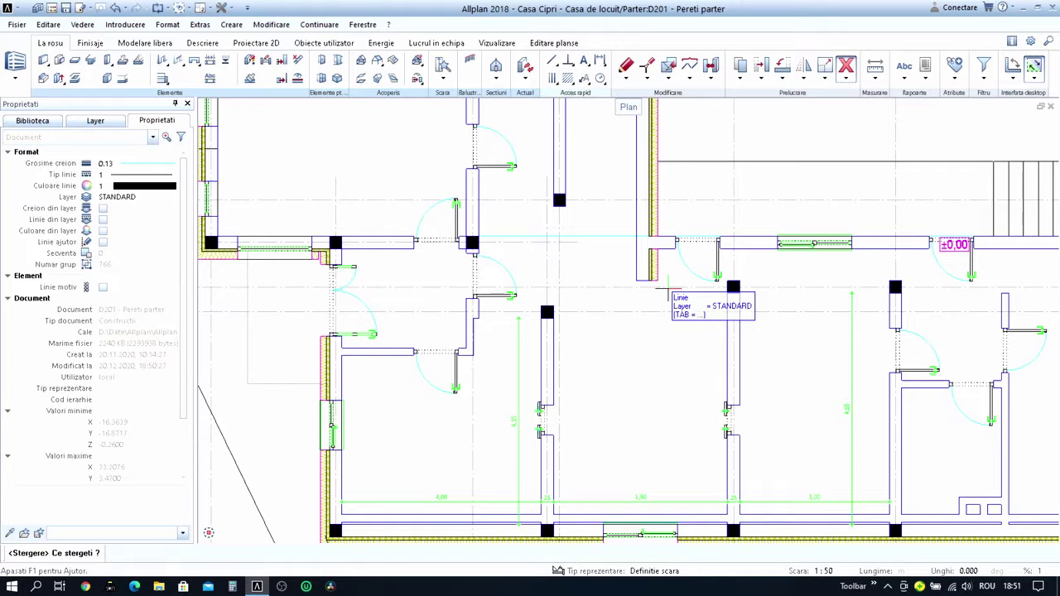
pyautogui.press('Escape')
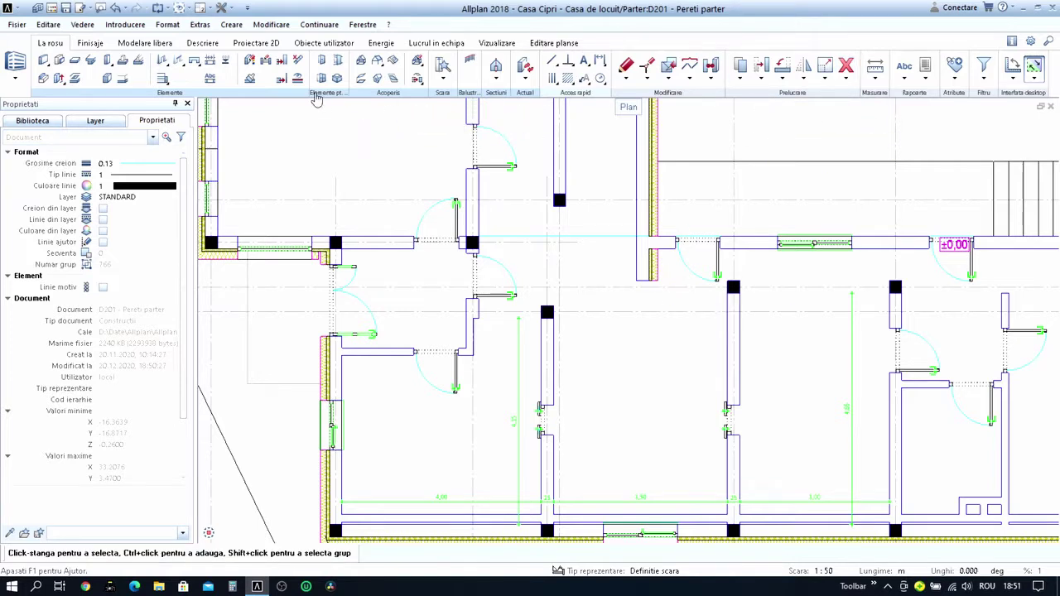
# Intersect the insulated stair-hall wall with the corridor wall so it no longer projects.
pyautogui.click(284, 63)
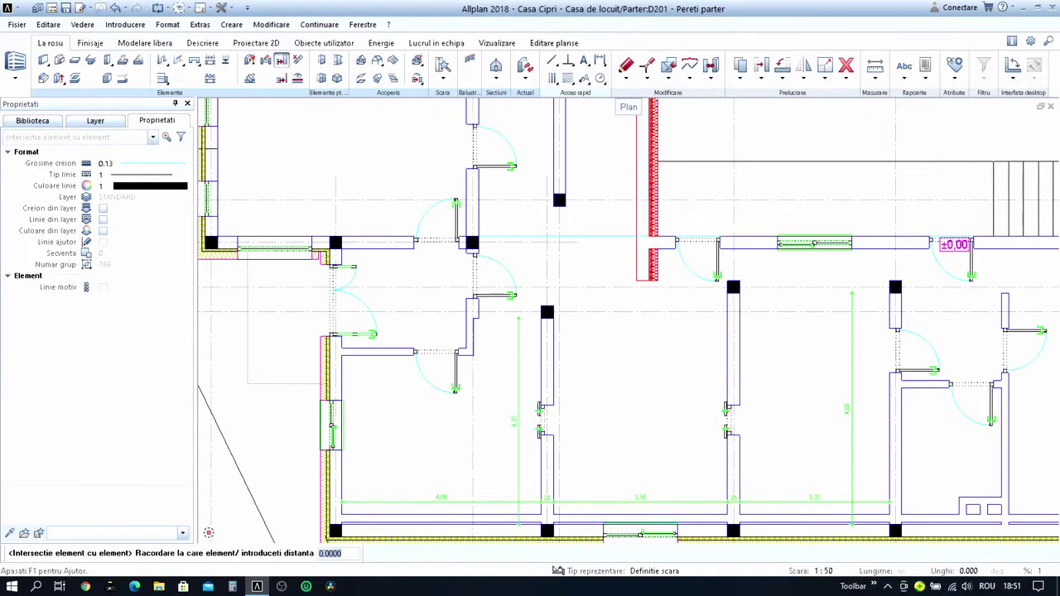
pyautogui.press('Escape')
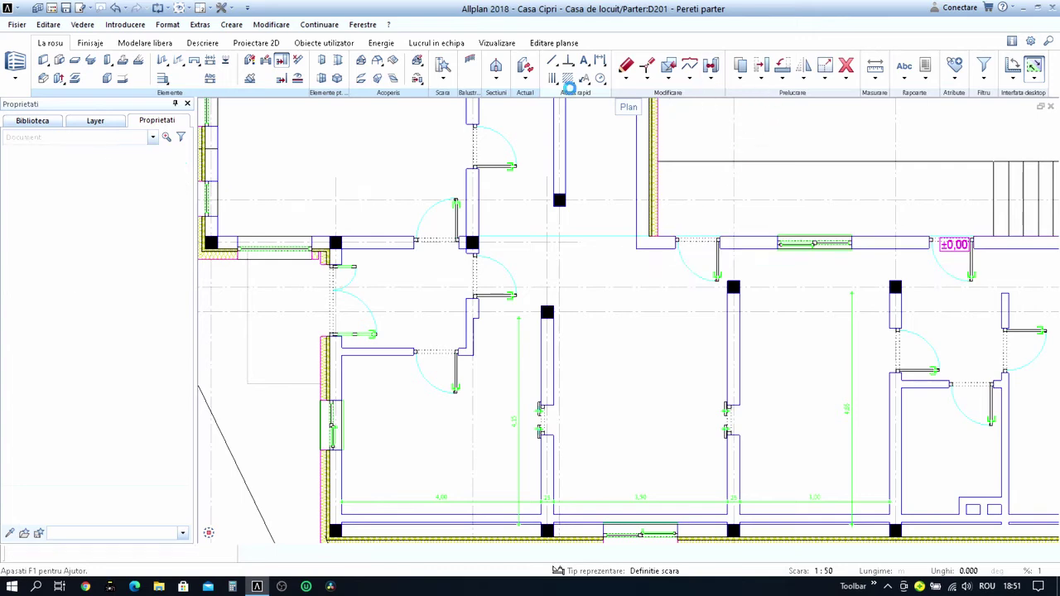
pyautogui.click(282, 78)
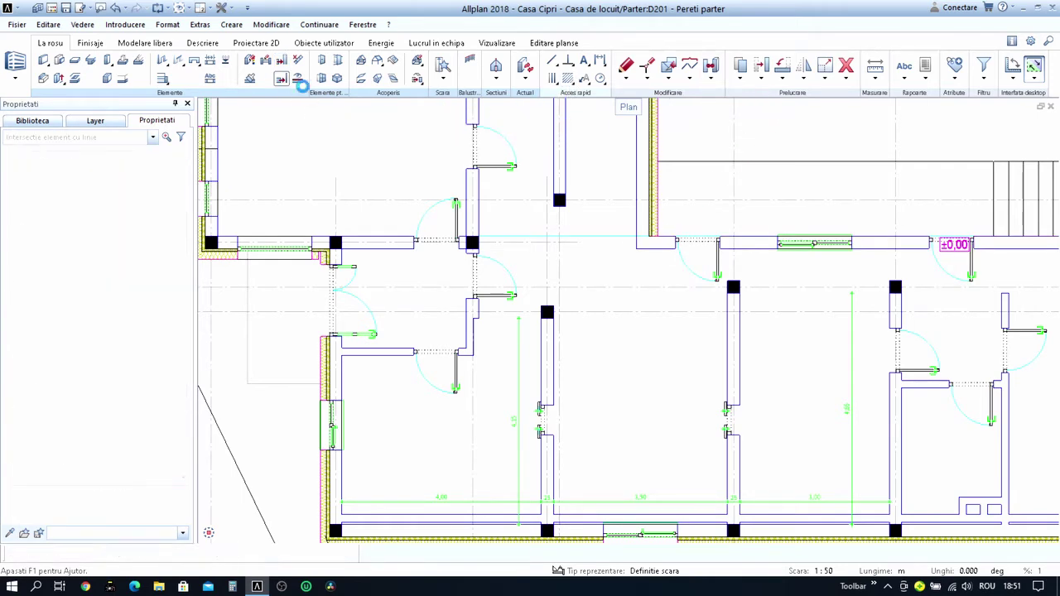
pyautogui.click(675, 240)
pyautogui.scroll(3, 454, 231)
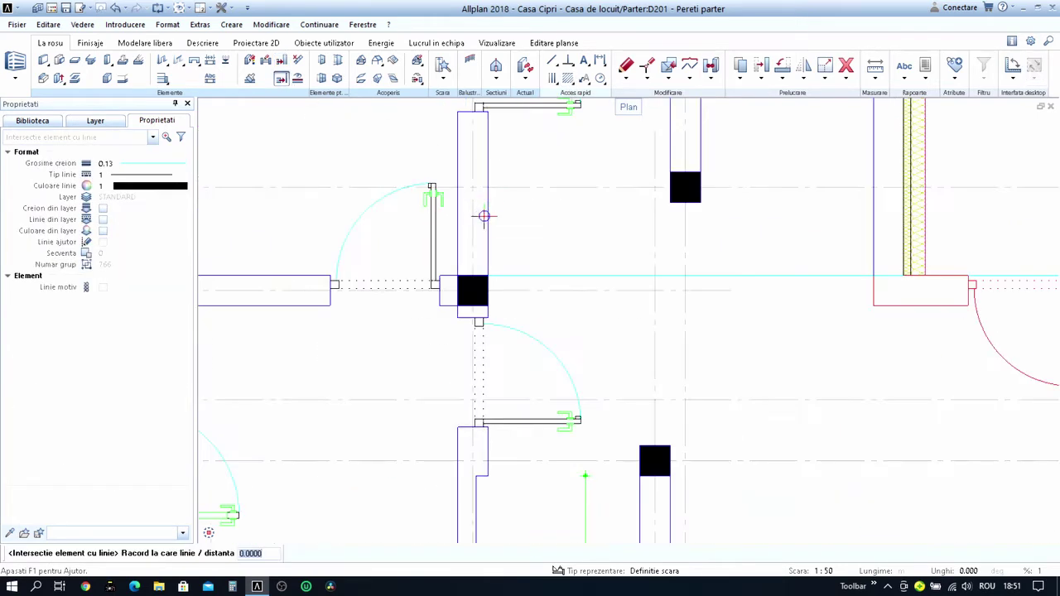
pyautogui.click(485, 217)
pyautogui.scroll(-4, 530, 248)
pyautogui.press('Escape')
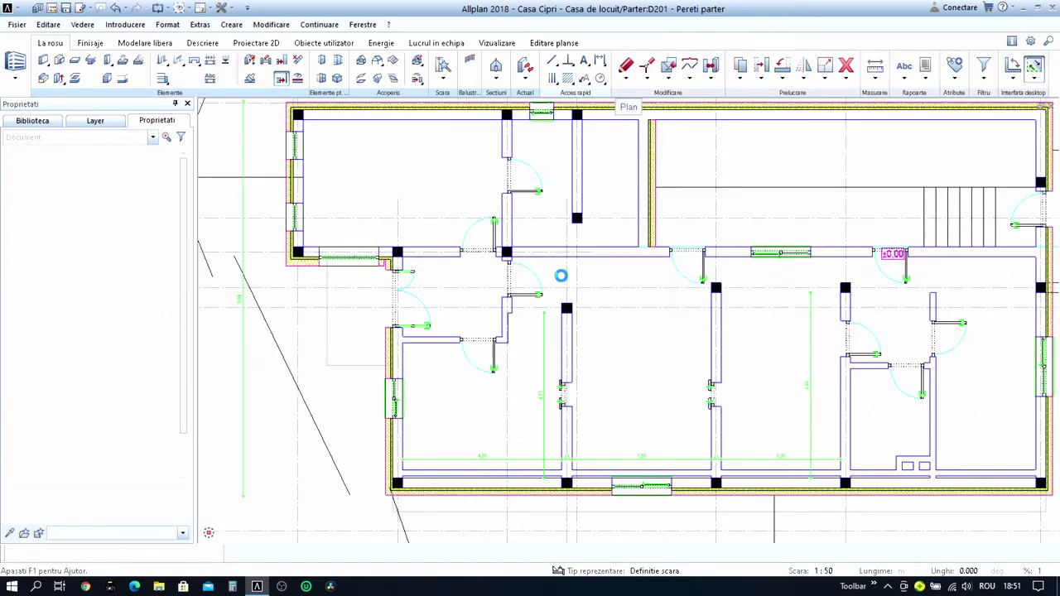
pyautogui.scroll(1, 510, 231)
# Start Delete, pan to show more of the left corridor, then cancel it.
pyautogui.scroll(1, 510, 230)
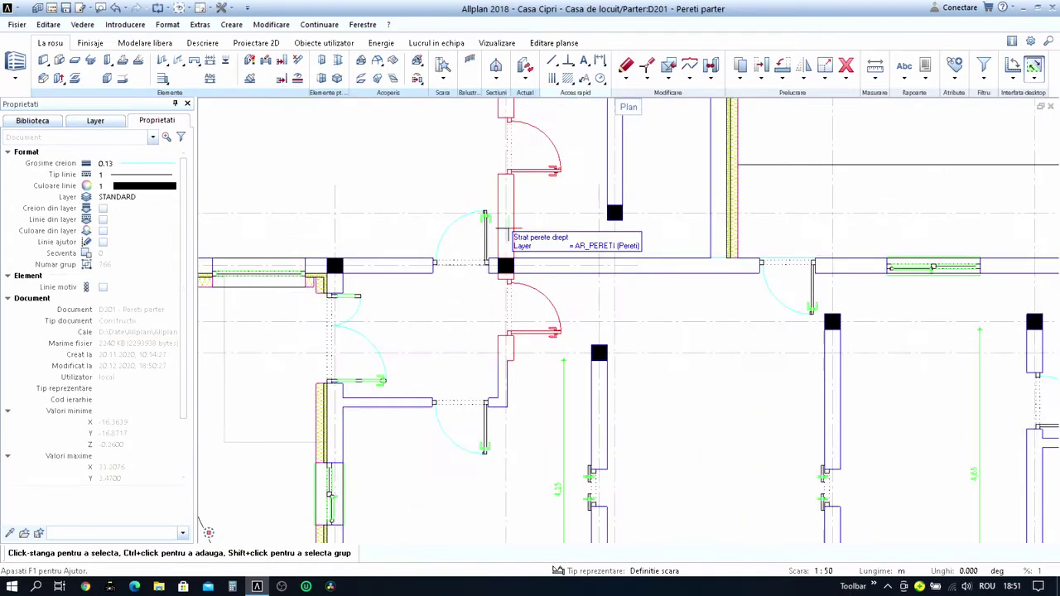
pyautogui.click(845, 68)
pyautogui.scroll(2, 531, 283)
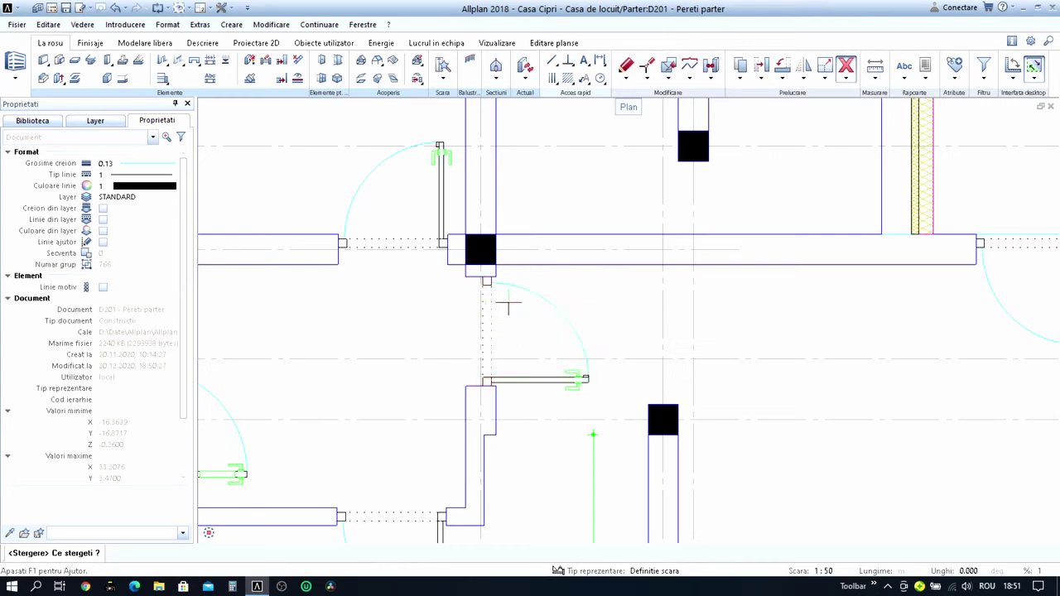
pyautogui.scroll(2, 473, 290)
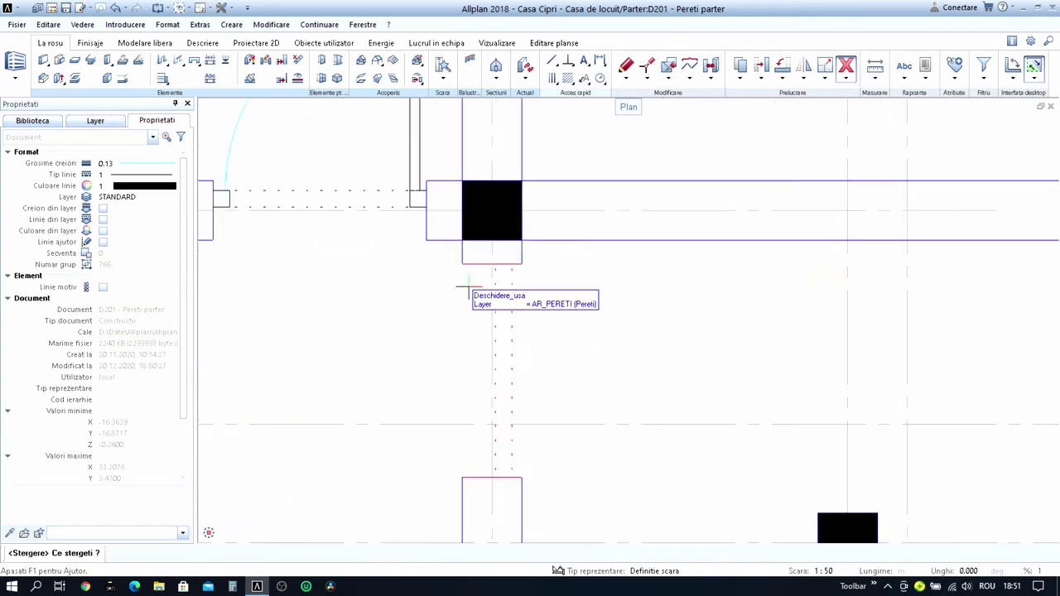
pyautogui.scroll(-1, 473, 285)
pyautogui.scroll(-2, 468, 290)
pyautogui.moveTo(476, 302); pyautogui.dragTo(574, 286, button='middle')
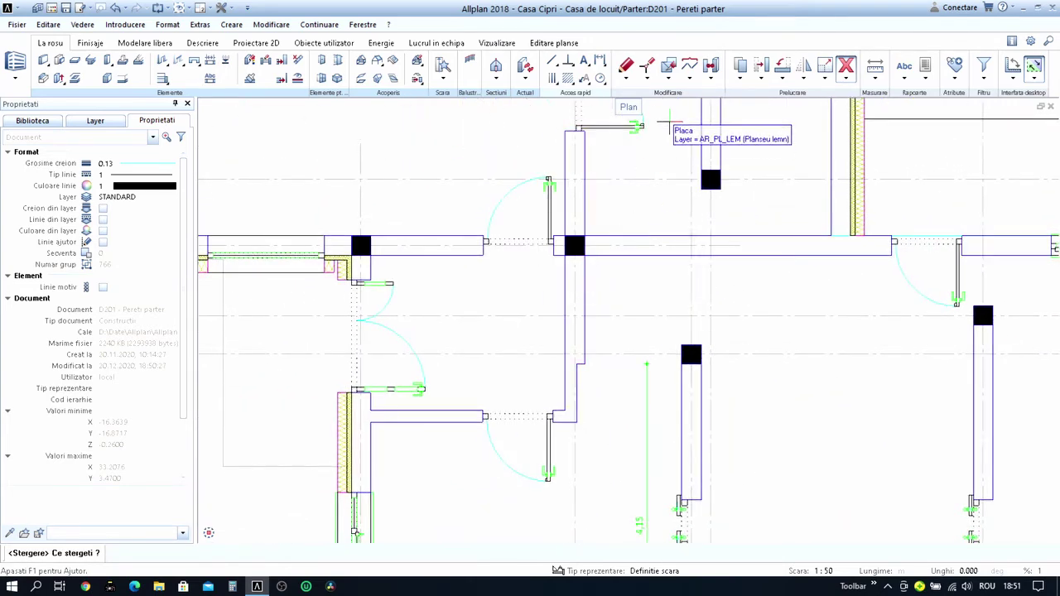
pyautogui.press('Escape')
# Start Intersect element with element, then cancel it without joining anything.
pyautogui.click(280, 71)
pyautogui.scroll(1, 592, 170)
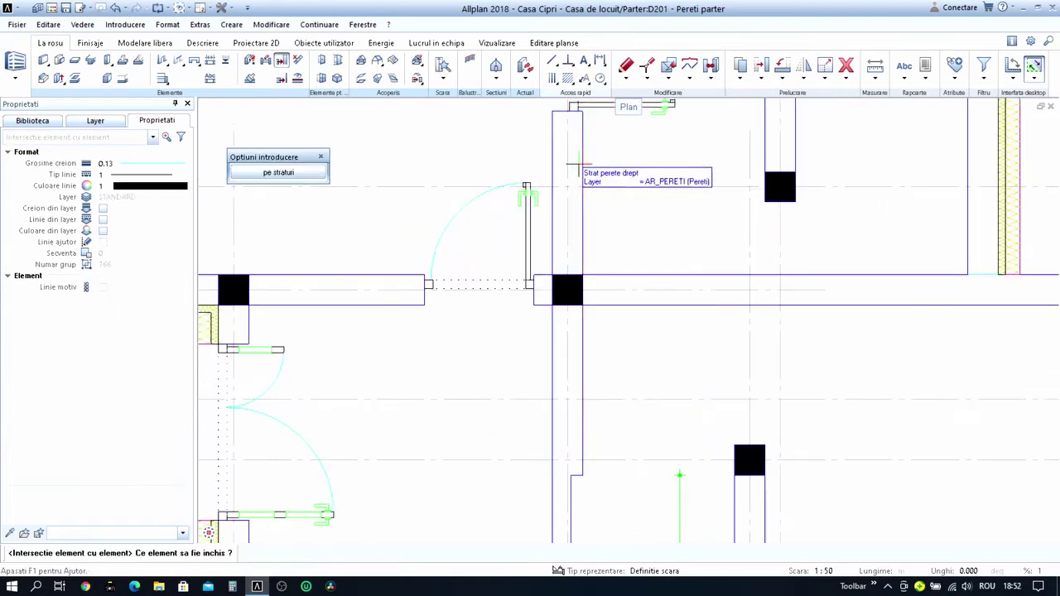
pyautogui.scroll(-2, 620, 273)
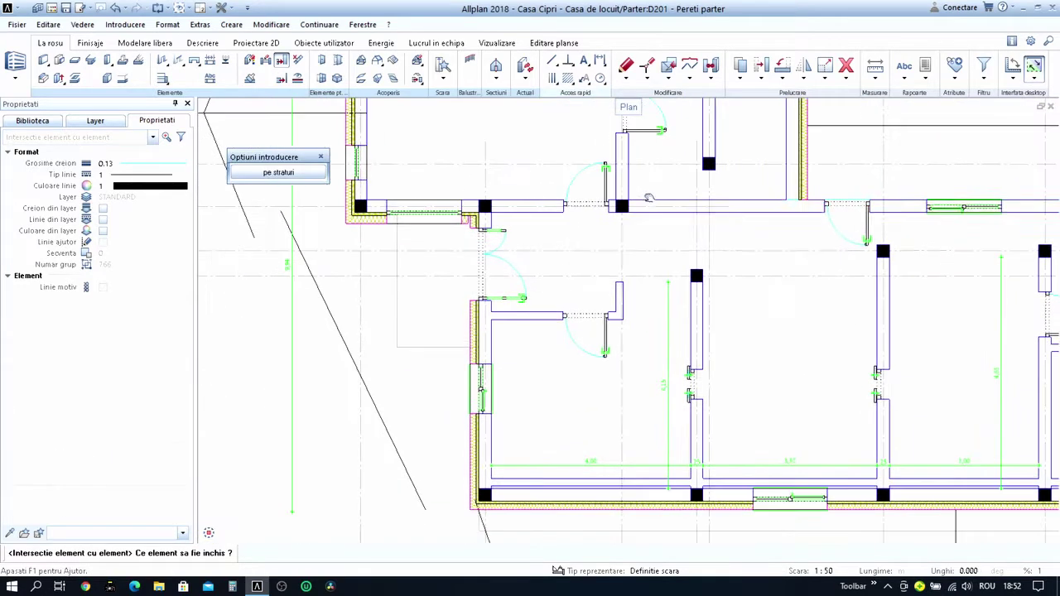
pyautogui.press('Escape')
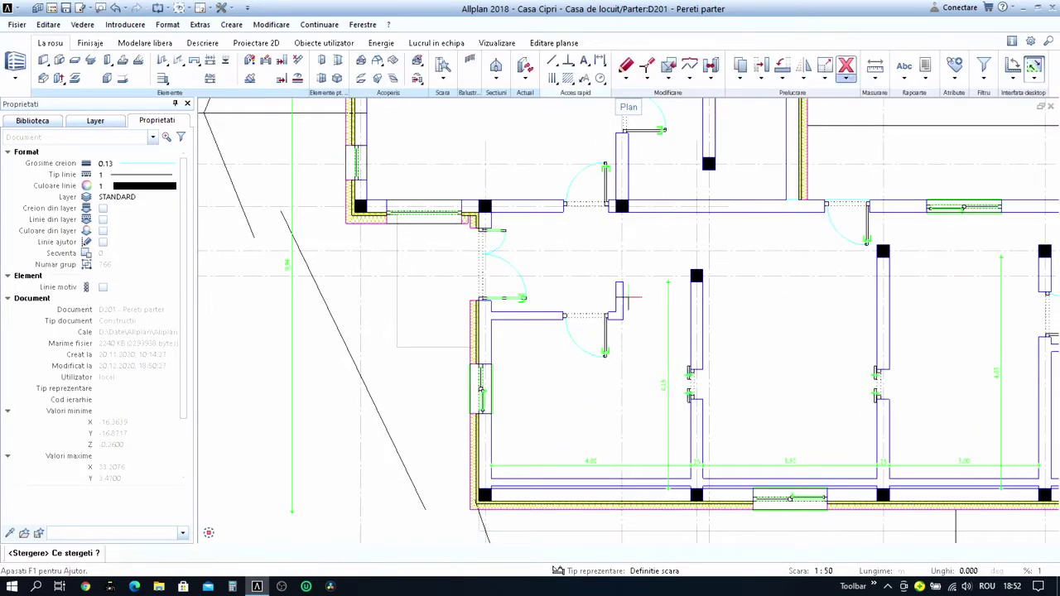
# Pan and zoom to the right side of the plan near the grid axes.
pyautogui.scroll(1, 627, 300)
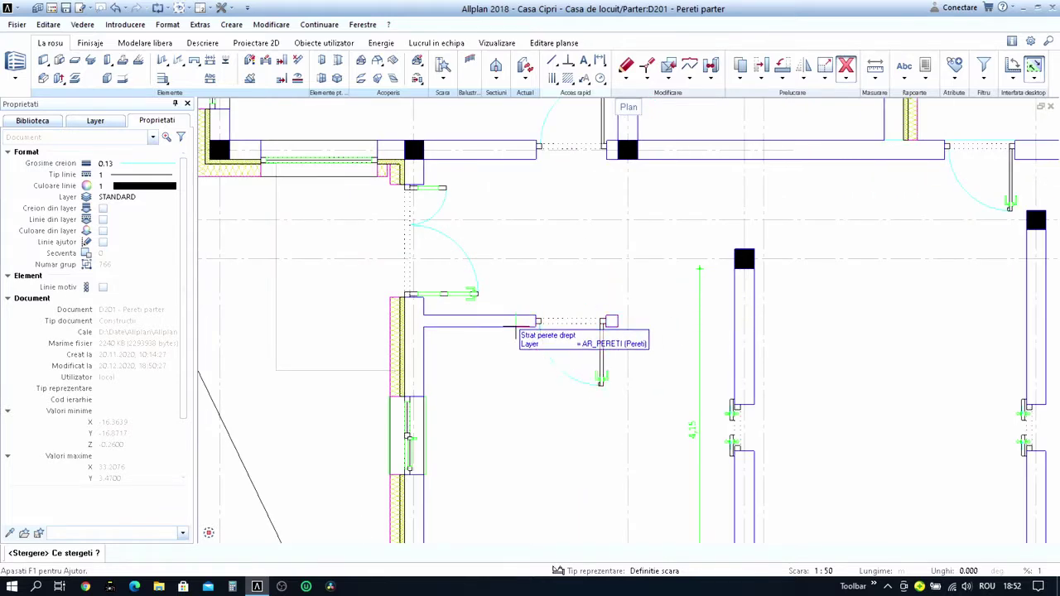
pyautogui.scroll(-2, 507, 327)
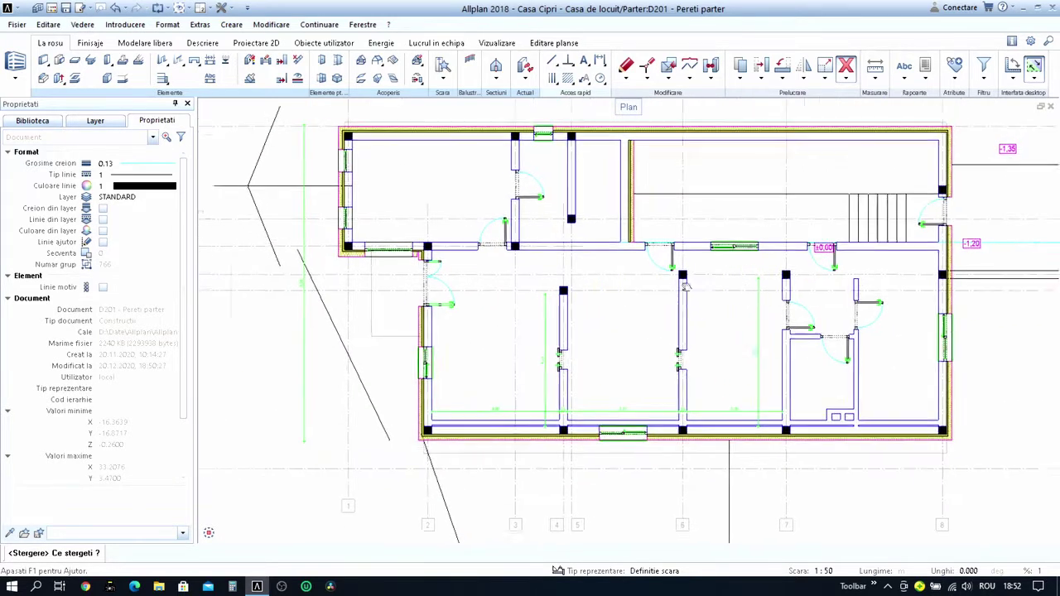
pyautogui.hscroll(3, 696, 281)
pyautogui.scroll(1, 666, 271)
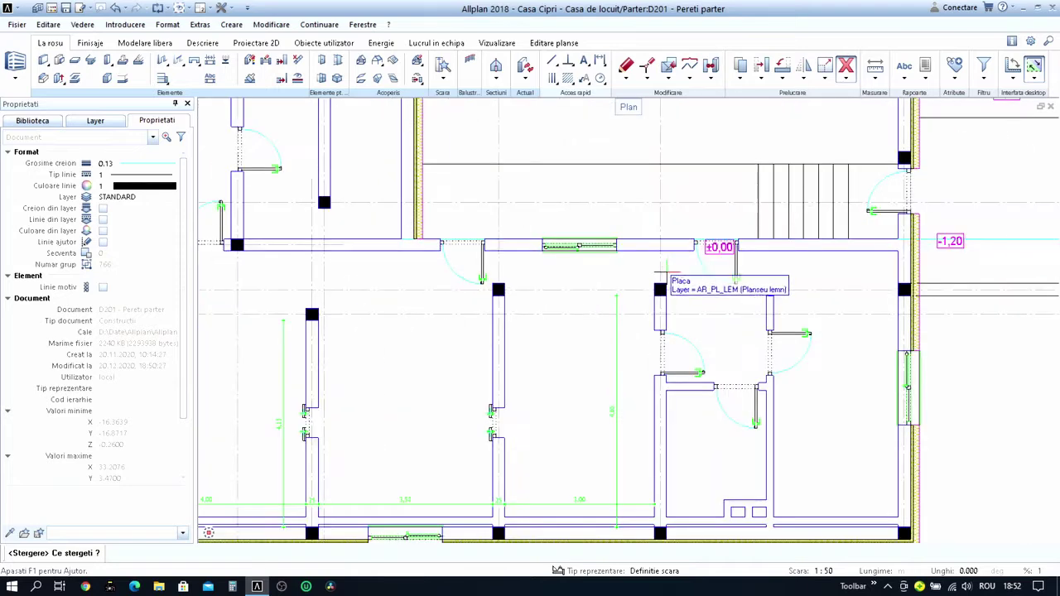
pyautogui.scroll(-1, 663, 272)
pyautogui.scroll(-1, 710, 273)
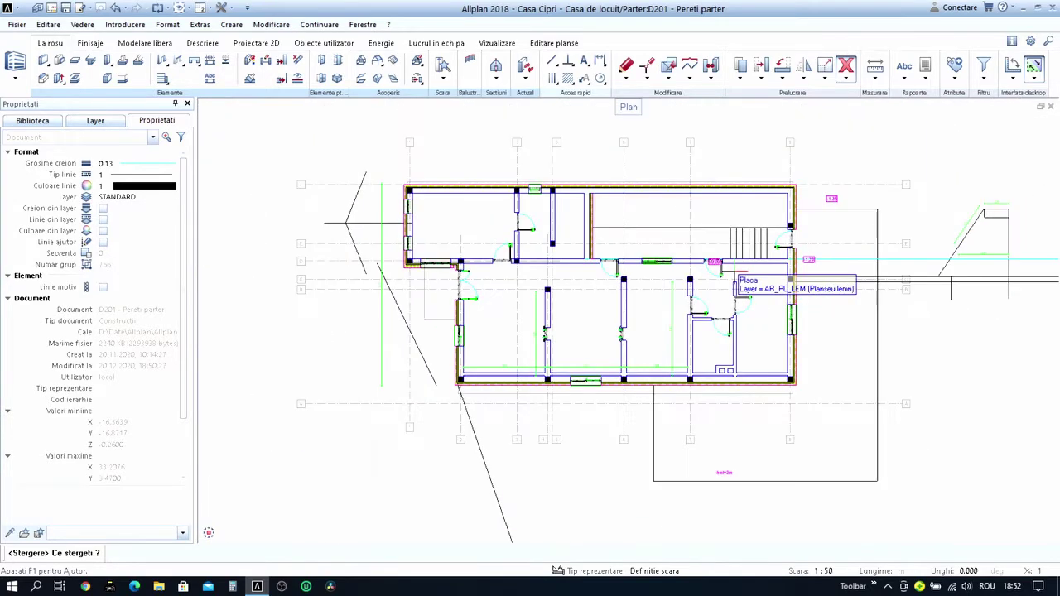
pyautogui.moveTo(733, 273); pyautogui.dragTo(589, 272, button='middle')
pyautogui.scroll(-1, 592, 279)
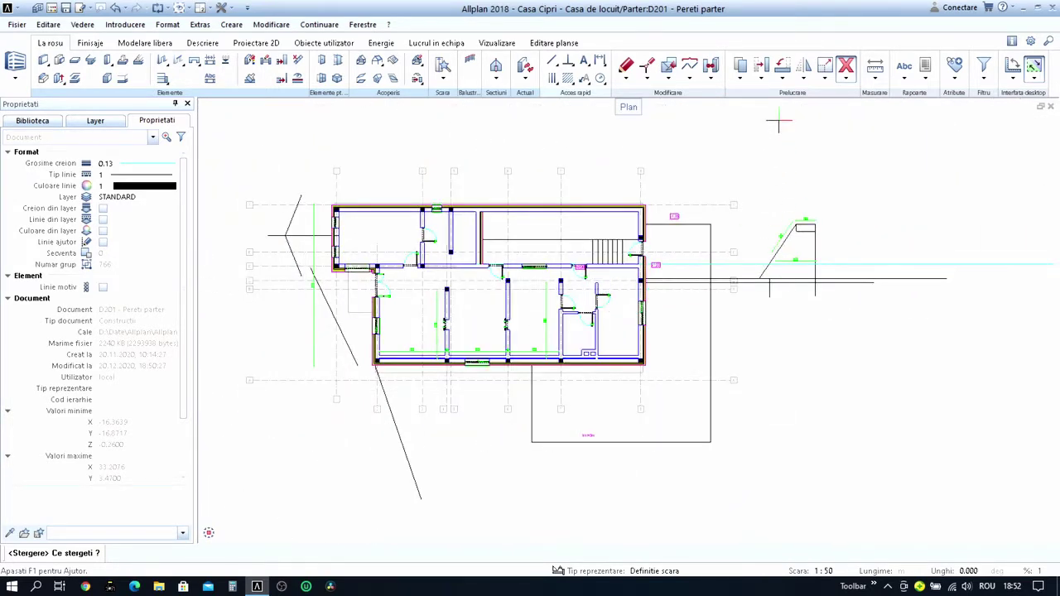
pyautogui.scroll(2, 770, 284)
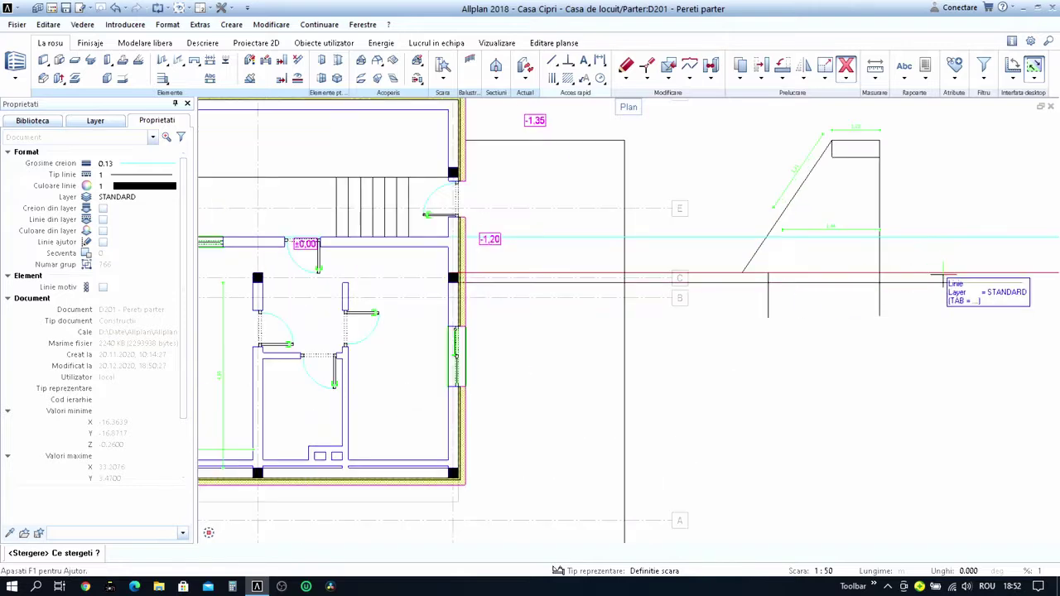
# Move the right-hand black pillar up onto the wall corner.
pyautogui.scroll(-2, 912, 277)
pyautogui.scroll(1, 746, 282)
pyautogui.scroll(1, 716, 284)
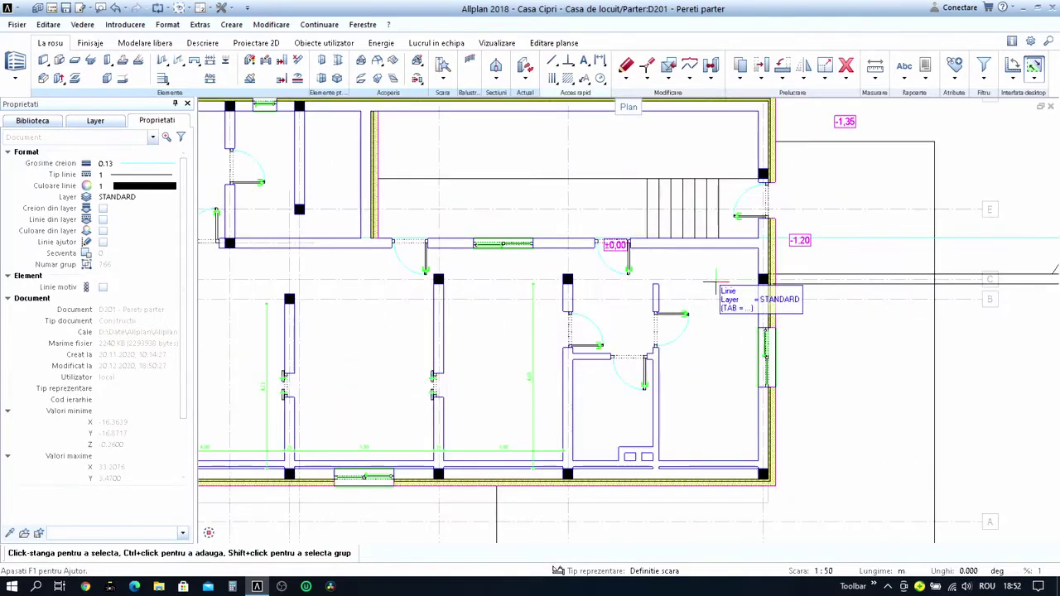
pyautogui.scroll(3, 729, 282)
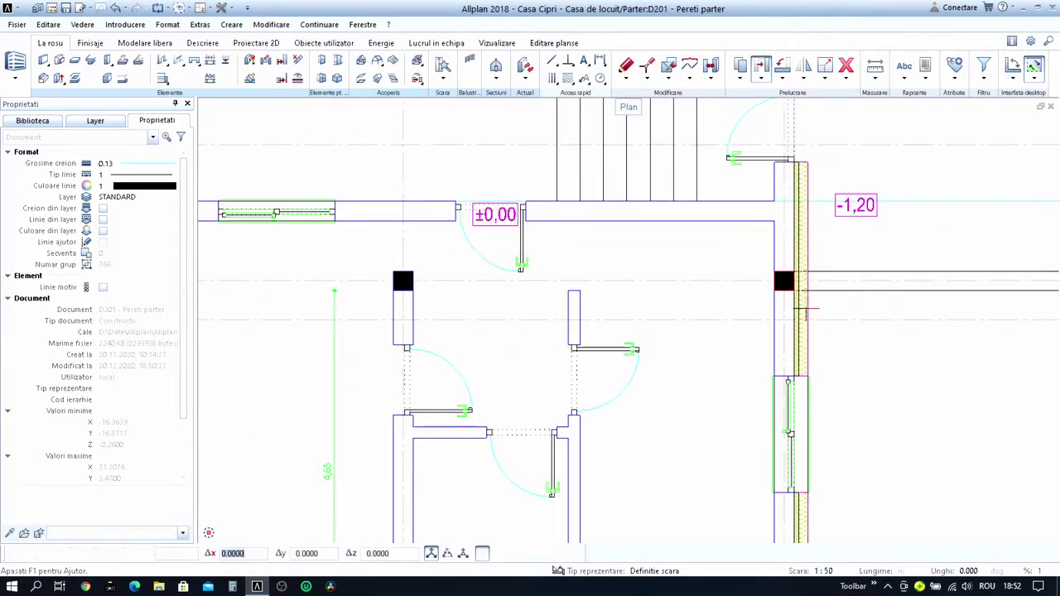
pyautogui.press('m')
pyautogui.click(770, 272)
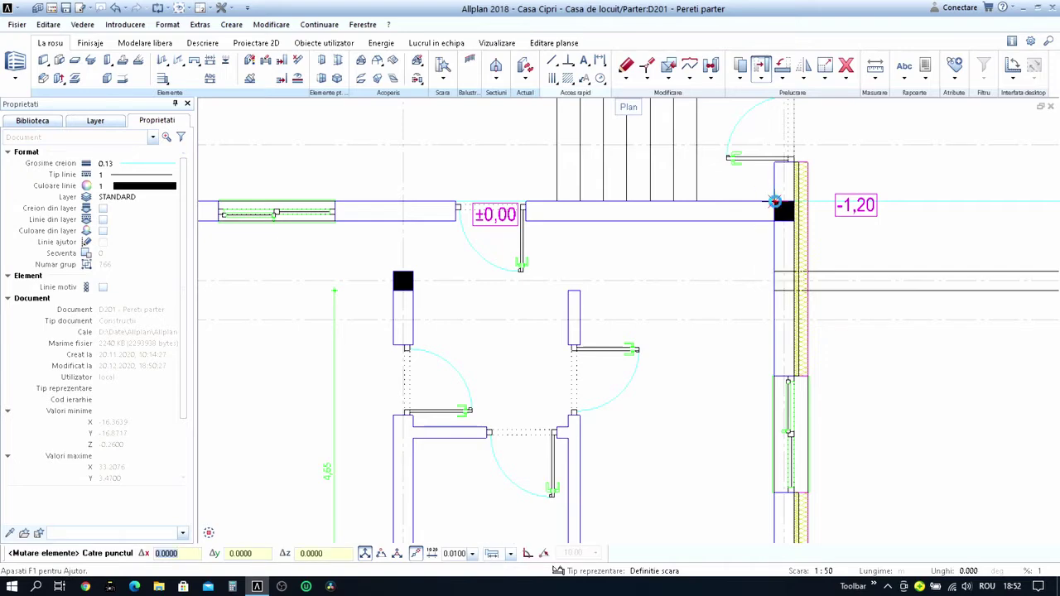
pyautogui.click(775, 201)
pyautogui.scroll(-3, 774, 201)
pyautogui.press('Escape')
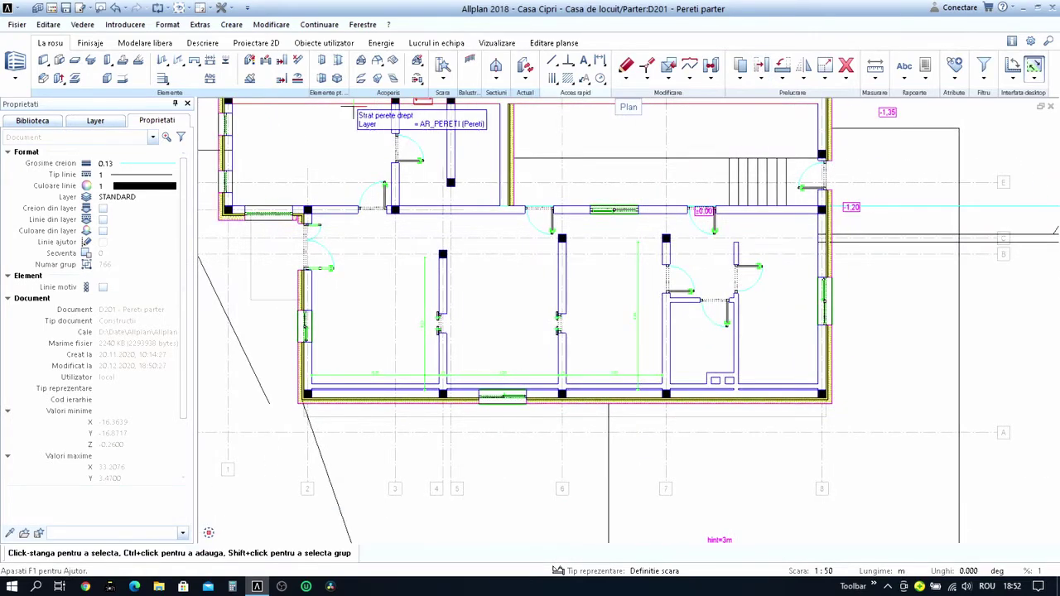
# Move the right-hand interior doors and walls upward as one selection.
pyautogui.click(282, 60)
pyautogui.scroll(3, 758, 214)
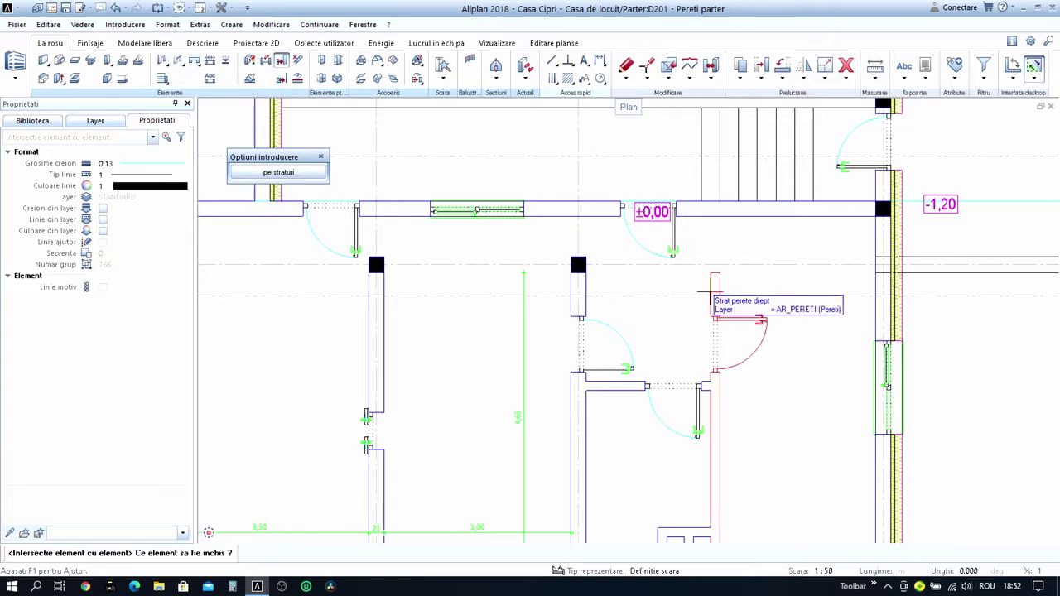
pyautogui.press('Escape')
pyautogui.press('m')
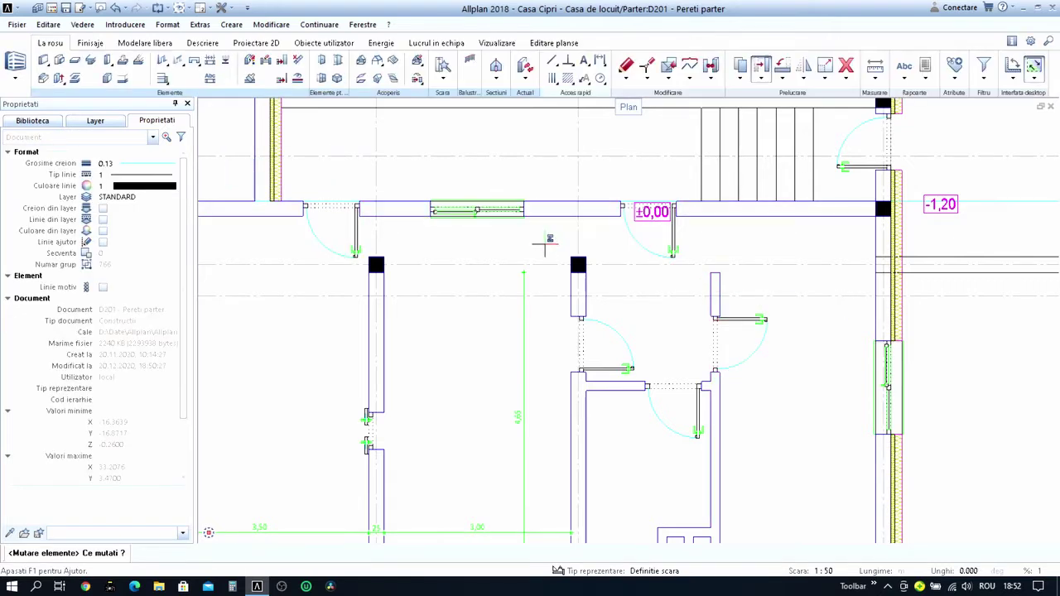
pyautogui.moveTo(545, 245); pyautogui.dragTo(820, 474)
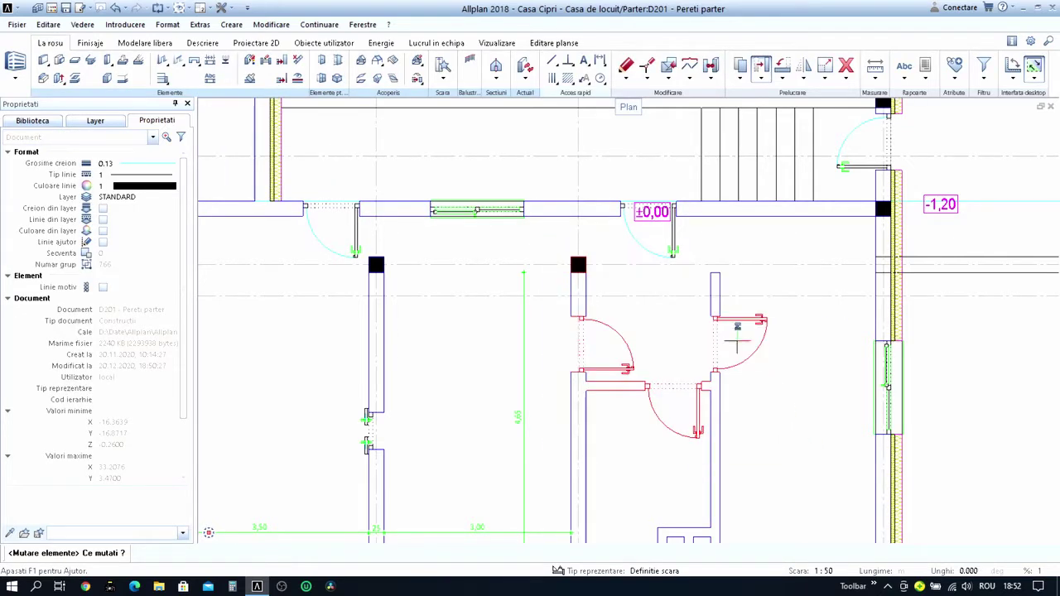
pyautogui.scroll(2, 581, 259)
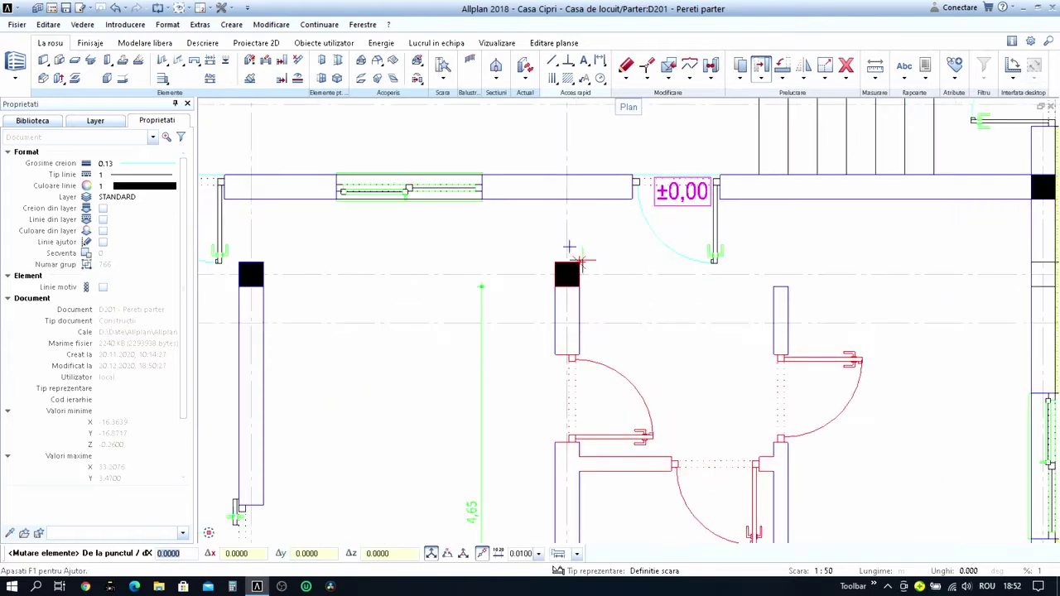
pyautogui.click(582, 260)
pyautogui.click(582, 172)
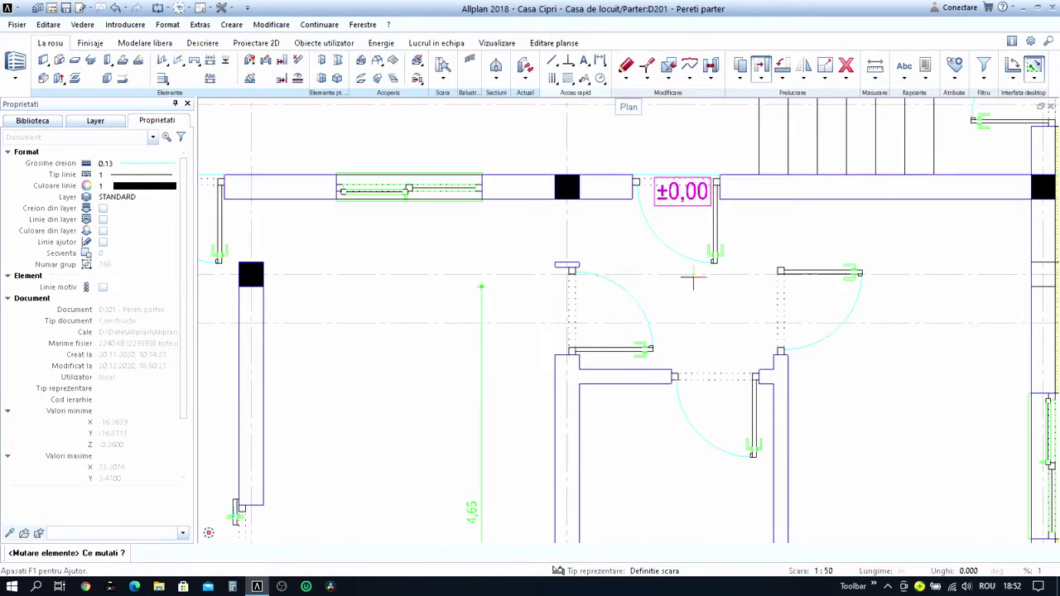
pyautogui.scroll(-2, 692, 282)
pyautogui.press('Escape')
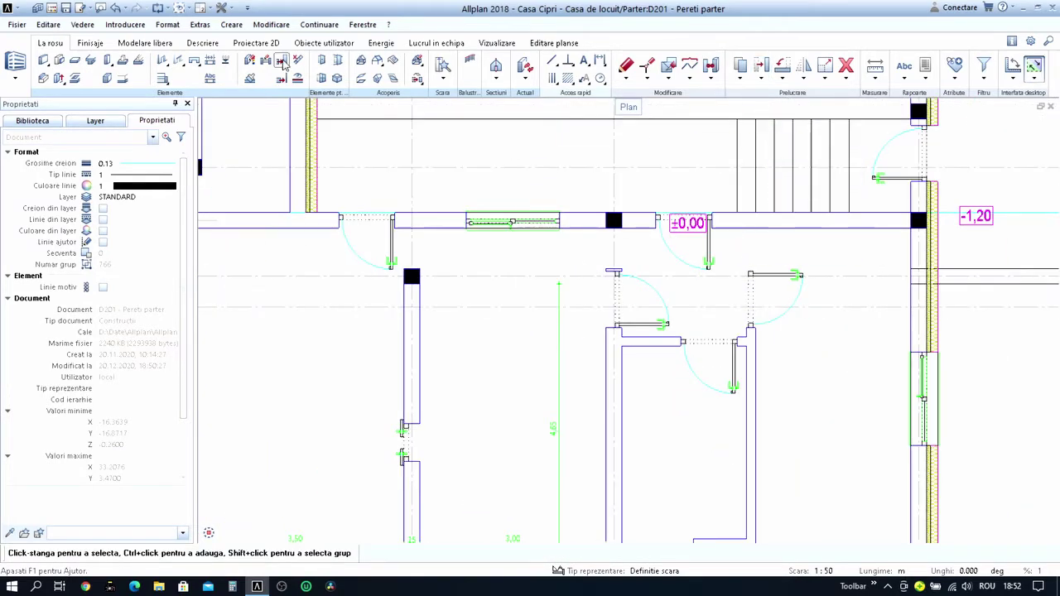
# Extend two partition walls to join the horizontal corridor wall.
pyautogui.click(283, 65)
pyautogui.click(615, 364)
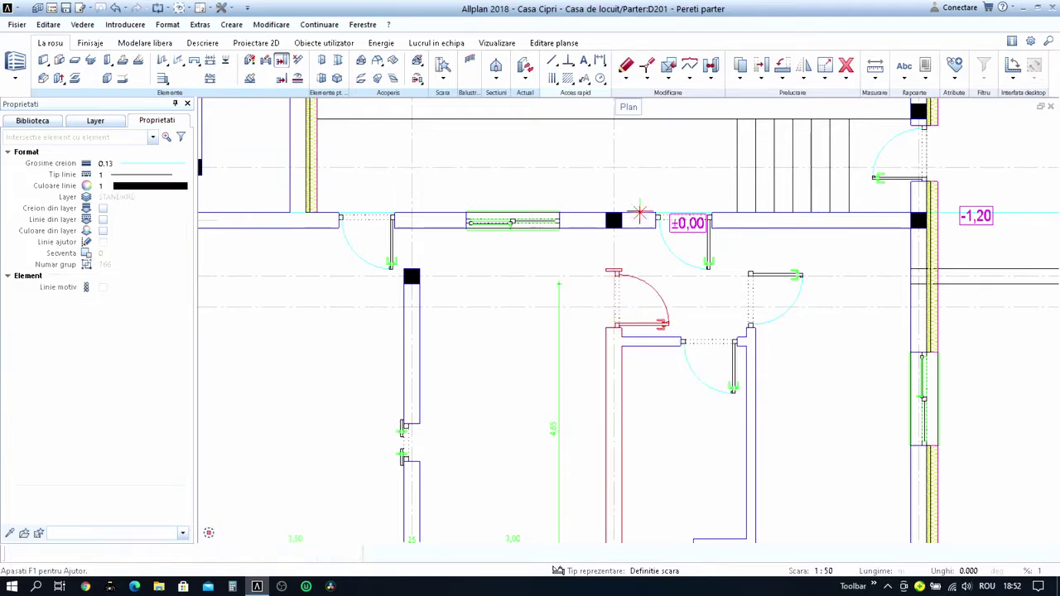
pyautogui.click(639, 214)
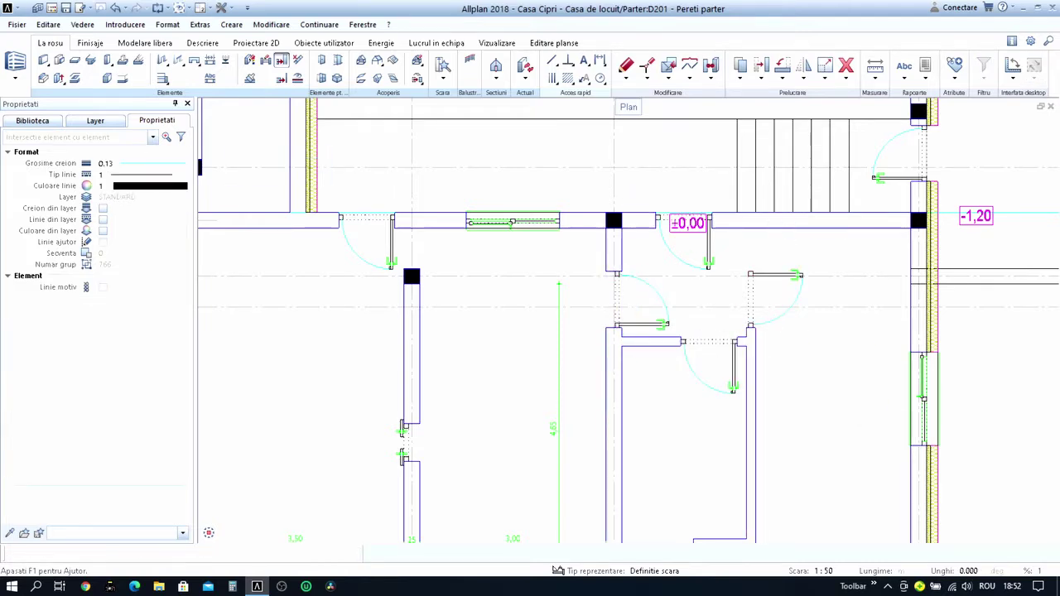
pyautogui.scroll(-3, 701, 300)
pyautogui.scroll(1, 701, 300)
pyautogui.scroll(3, 700, 299)
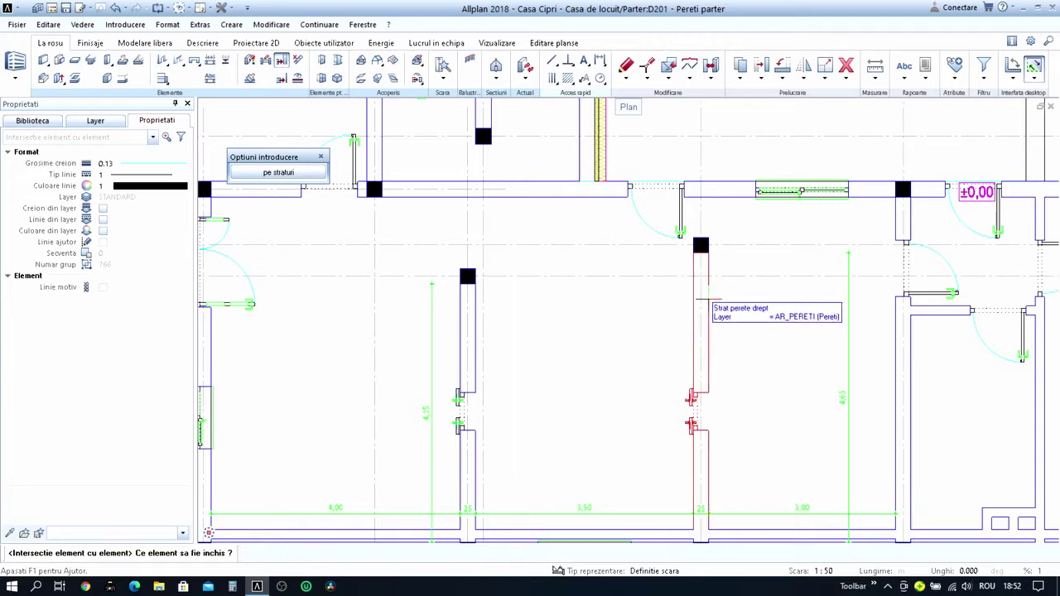
pyautogui.click(700, 300)
pyautogui.click(734, 191)
pyautogui.moveTo(734, 191); pyautogui.dragTo(622, 281, button='middle')
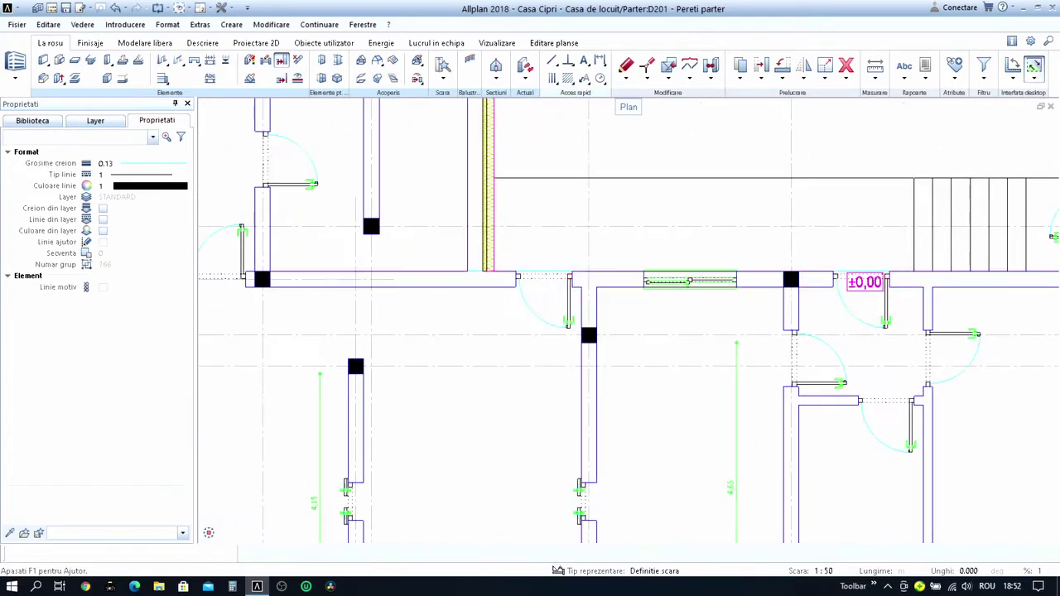
# Move the partition's end pillar up to its junction with the corridor wall.
pyautogui.press('Escape')
pyautogui.scroll(2, 579, 332)
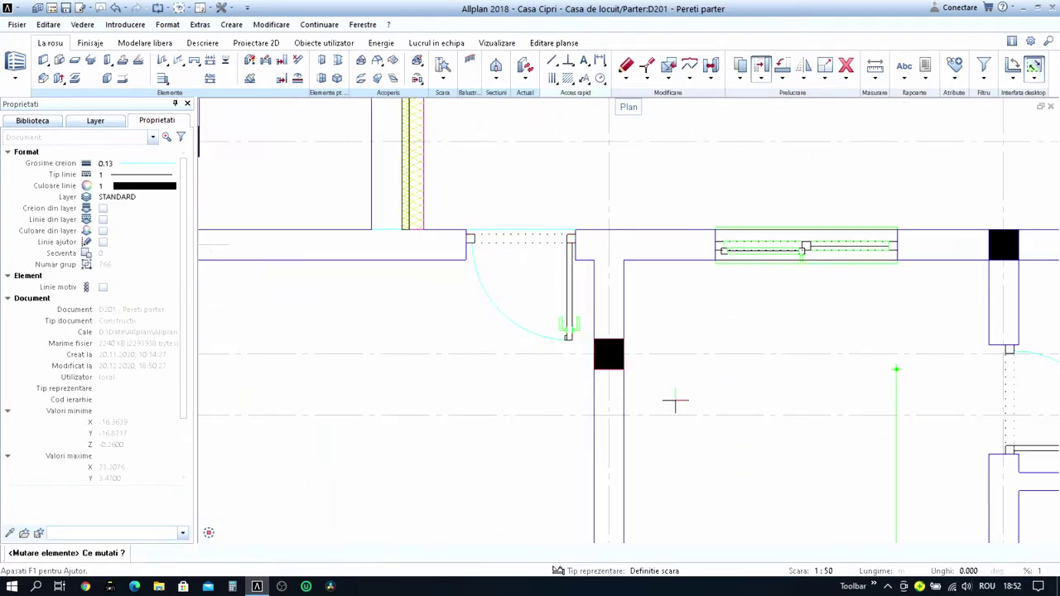
pyautogui.click(613, 352)
pyautogui.click(624, 339)
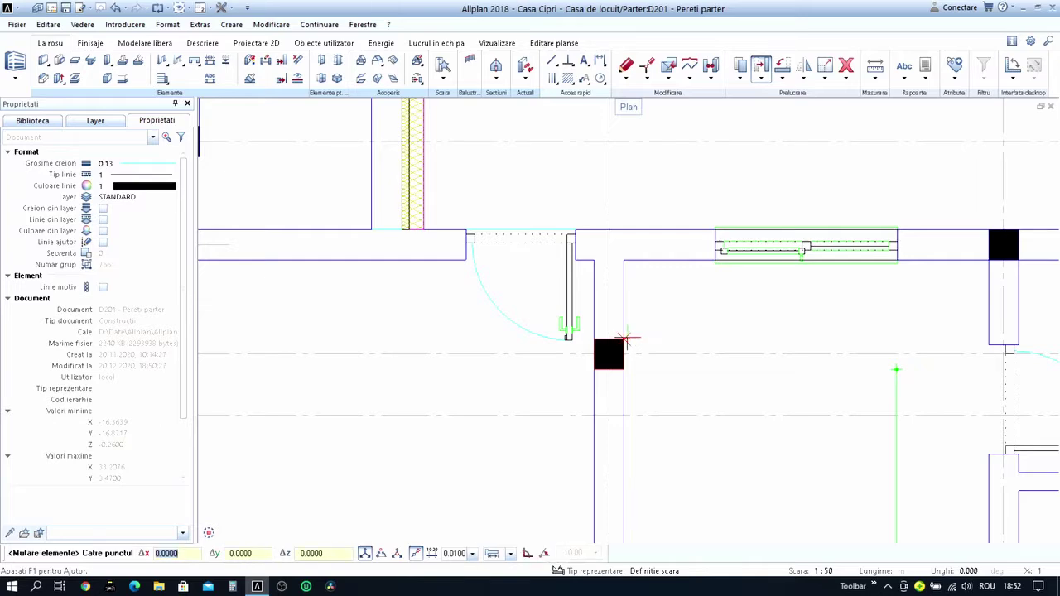
pyautogui.click(623, 230)
pyautogui.scroll(-3, 623, 231)
pyautogui.press('Escape')
pyautogui.scroll(3, 626, 304)
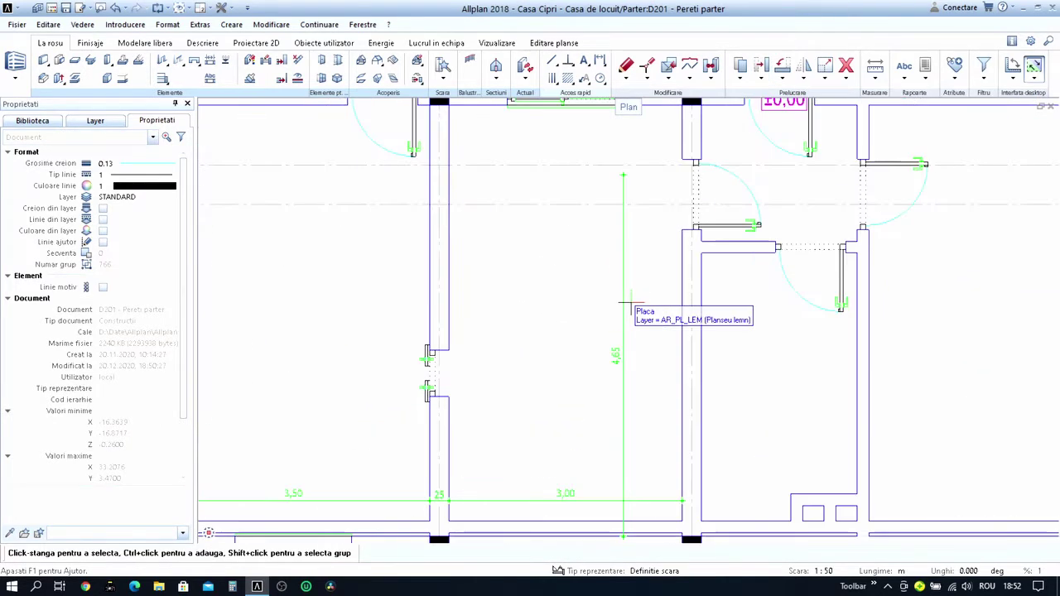
pyautogui.scroll(-3, 628, 304)
pyautogui.scroll(2, 646, 326)
pyautogui.scroll(-2, 673, 335)
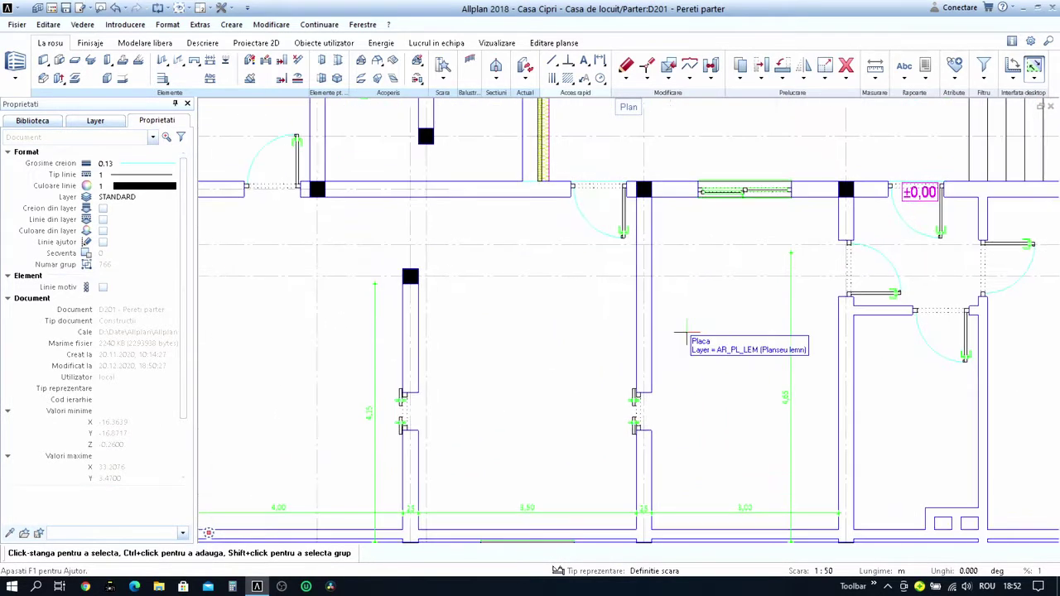
pyautogui.scroll(-1, 610, 331)
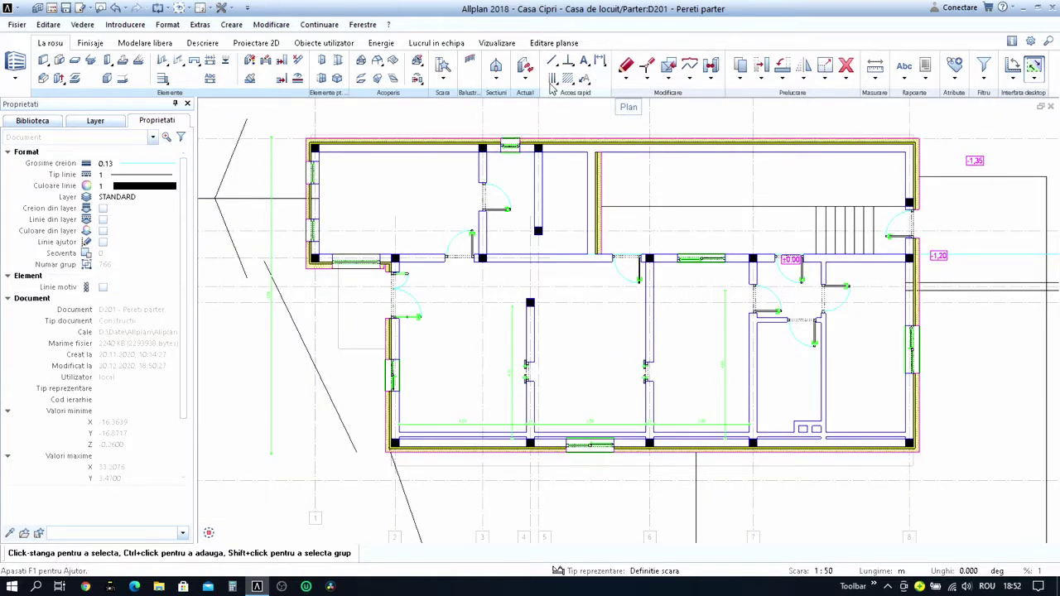
# Extend the middle vertical partition to join the horizontal corridor wall.
pyautogui.click(282, 61)
pyautogui.scroll(2, 550, 322)
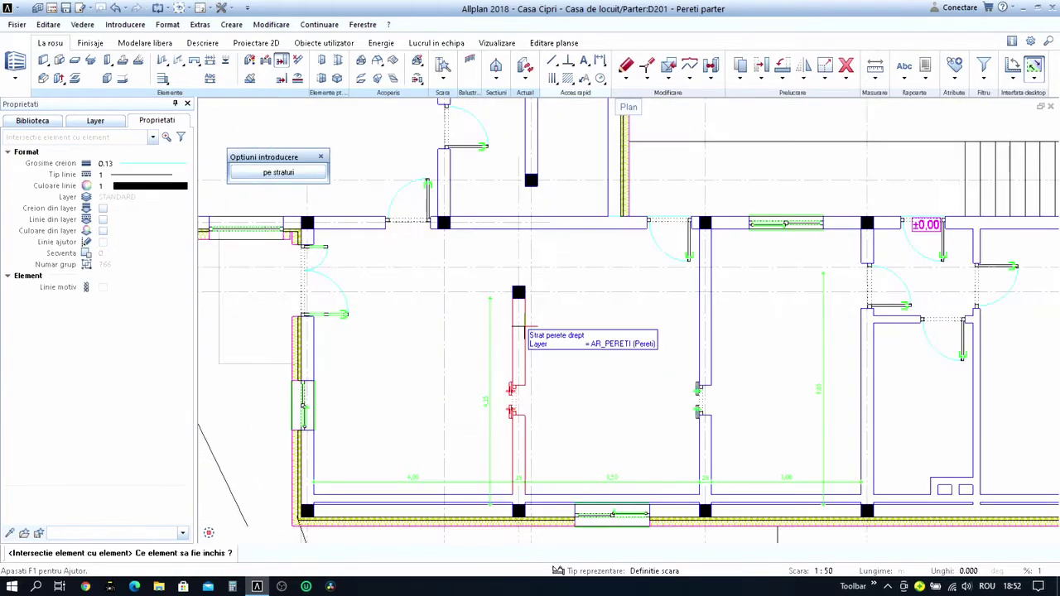
pyautogui.click(553, 239)
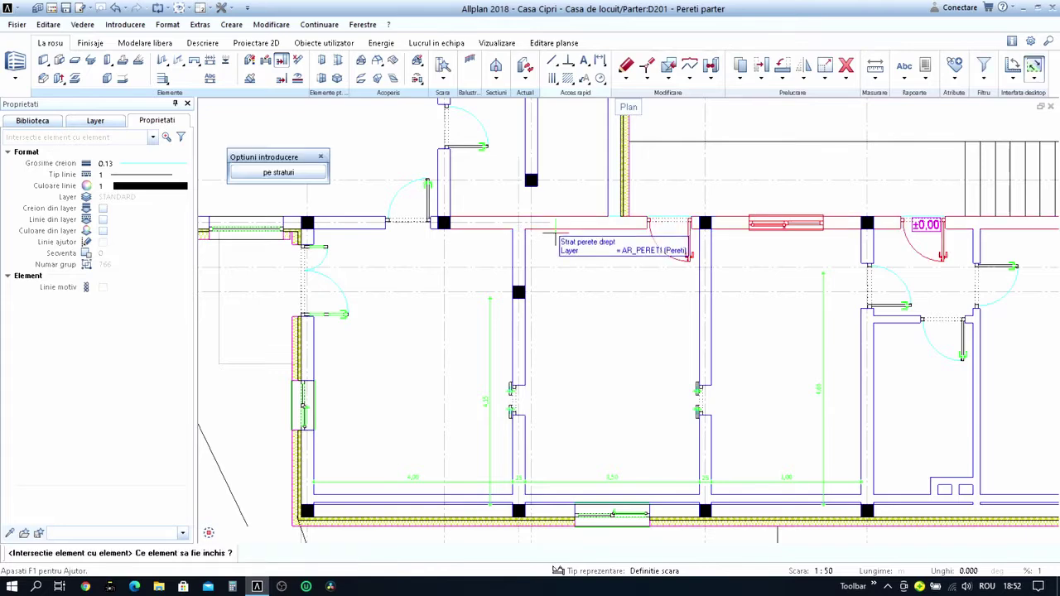
pyautogui.press('Escape')
# Move the middle partition's black pillar up to the new wall junction.
pyautogui.moveTo(492, 270); pyautogui.dragTo(563, 329)
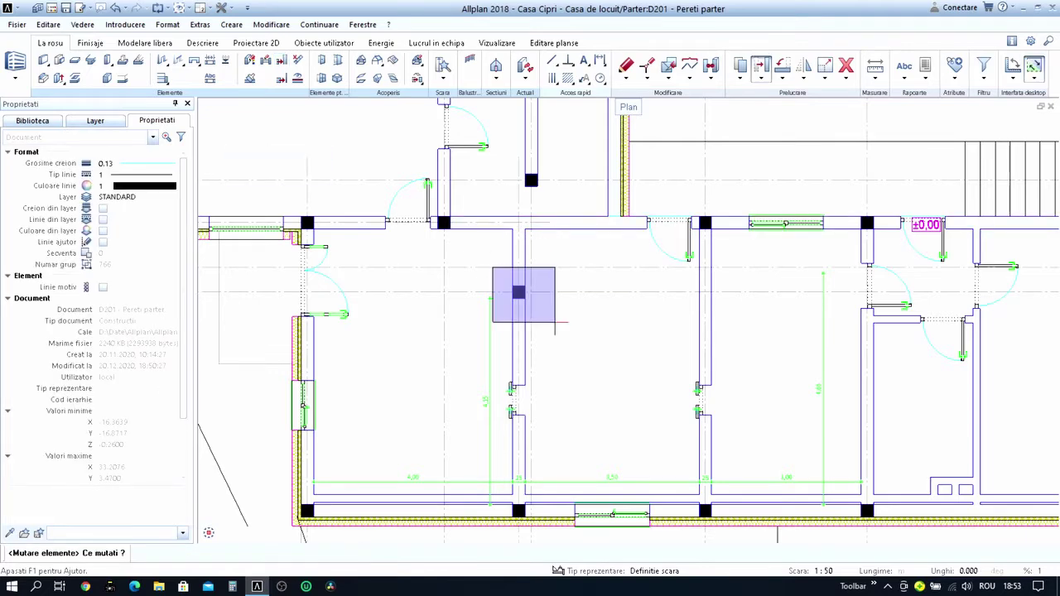
pyautogui.scroll(3, 513, 282)
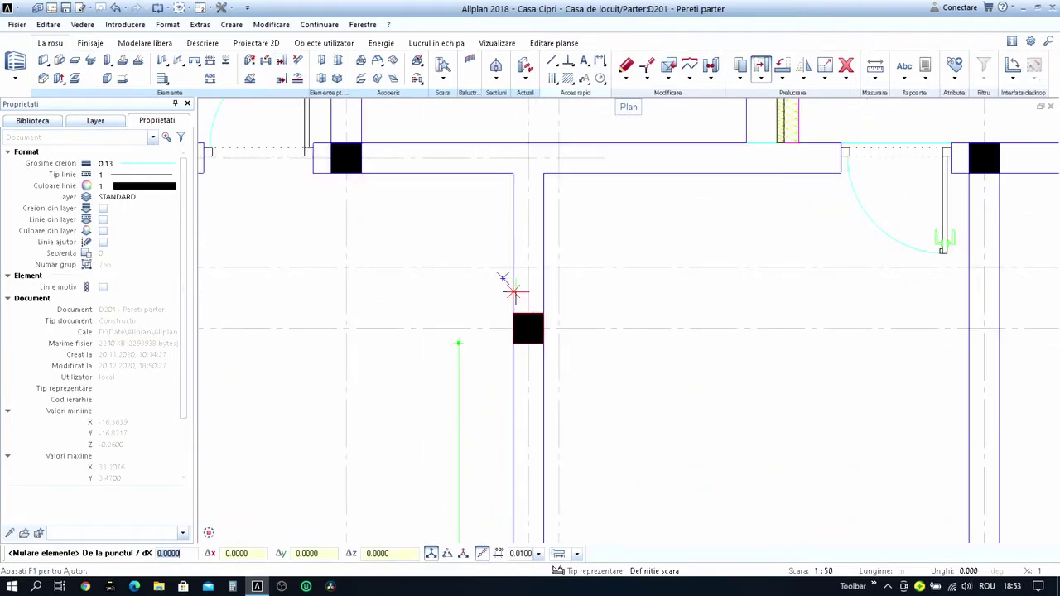
pyautogui.click(545, 337)
pyautogui.click(544, 169)
pyautogui.scroll(-3, 570, 224)
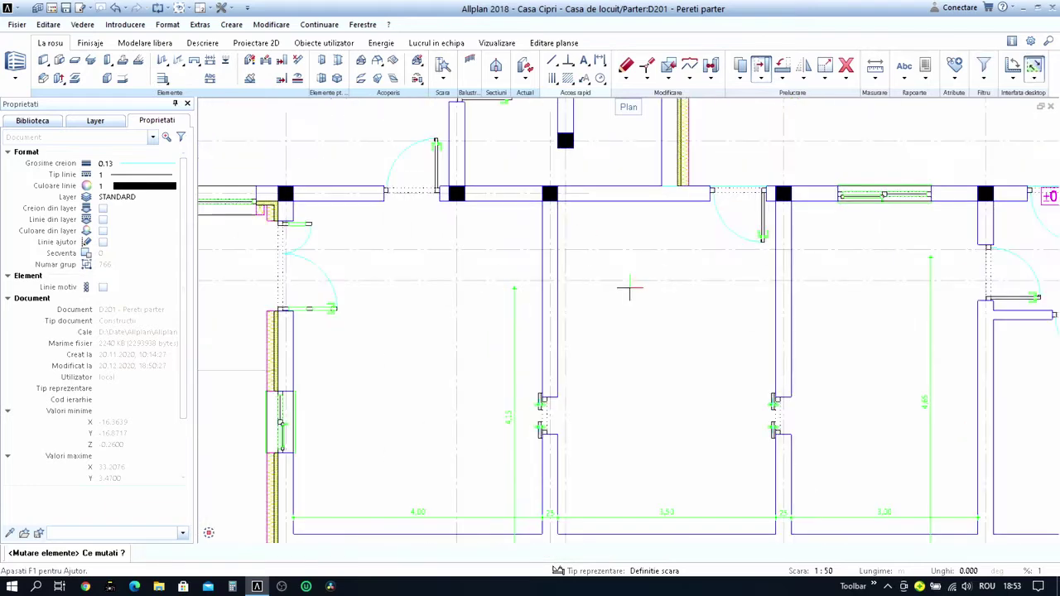
pyautogui.scroll(-2, 630, 289)
pyautogui.scroll(-3, 530, 339)
pyautogui.press('Escape')
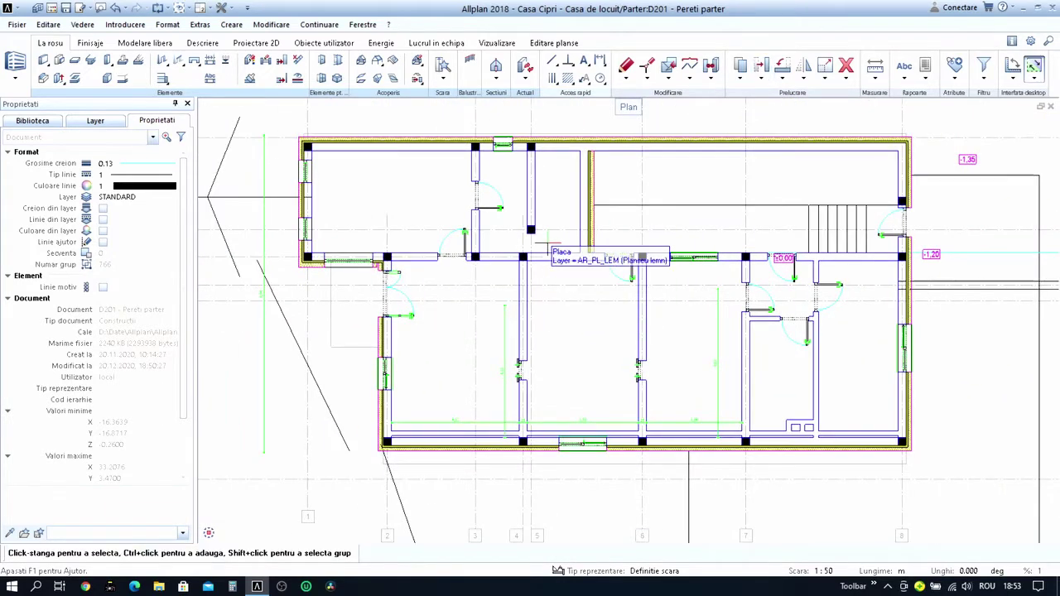
pyautogui.scroll(1, 540, 247)
pyautogui.scroll(1, 552, 249)
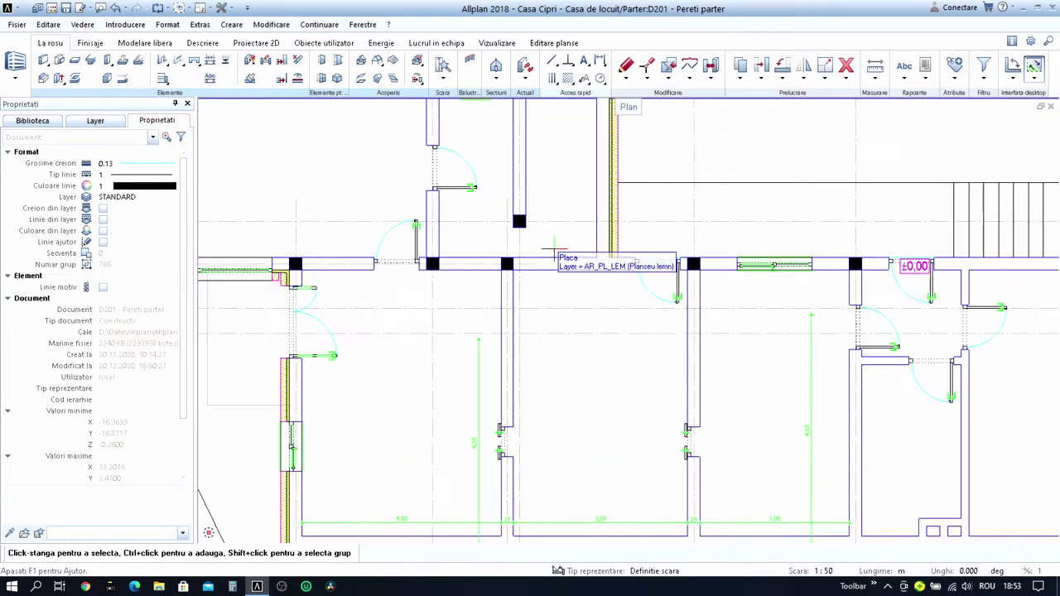
pyautogui.scroll(-2, 572, 281)
pyautogui.keyDown('ctrl'); pyautogui.scroll(-2, 572, 332); pyautogui.keyUp('ctrl')
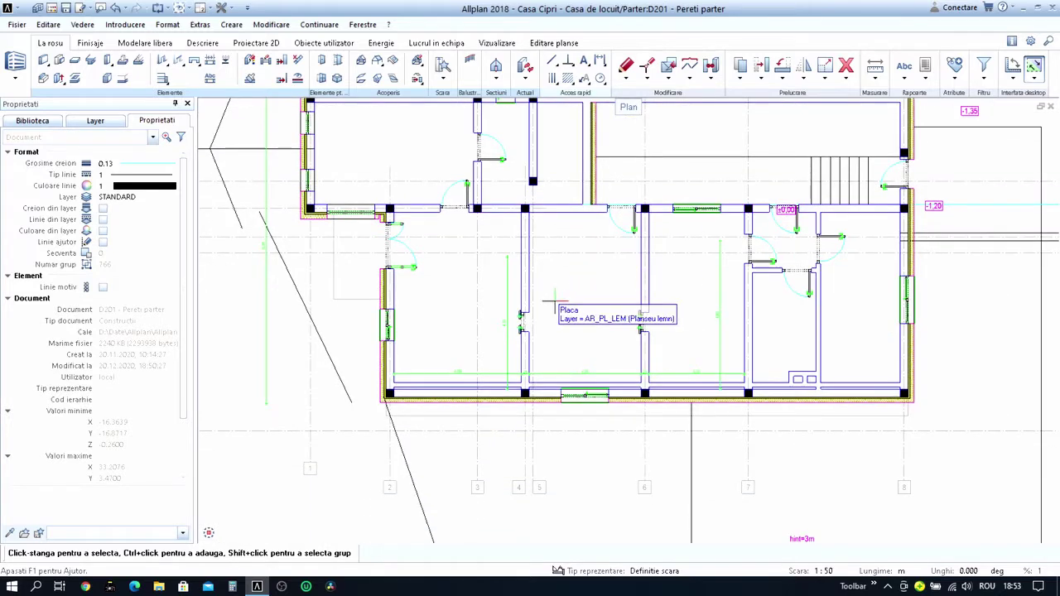
pyautogui.hotkey('ctrl', 'm')
# Shift the door-opening wall end points in the two central partitions by 0.26 m.
pyautogui.scroll(3, 555, 301)
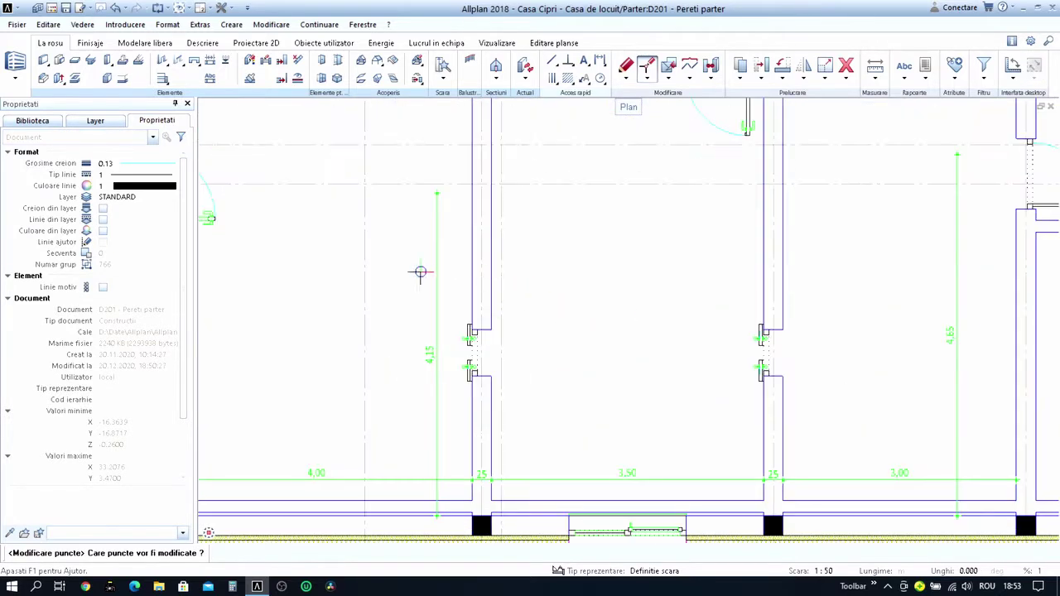
pyautogui.moveTo(374, 275); pyautogui.dragTo(824, 353)
pyautogui.click(824, 329)
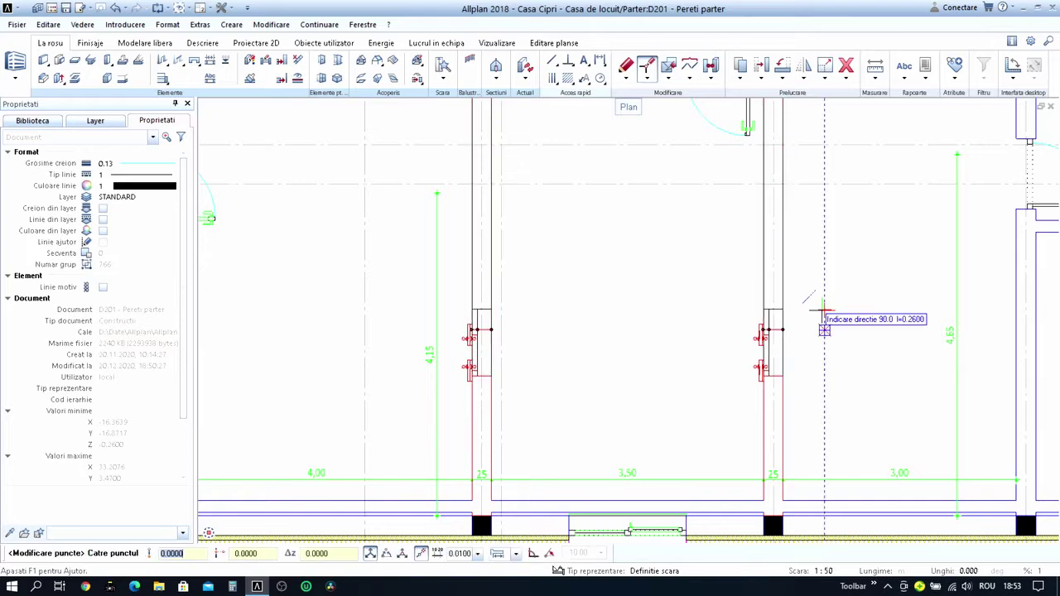
pyautogui.press('Return')
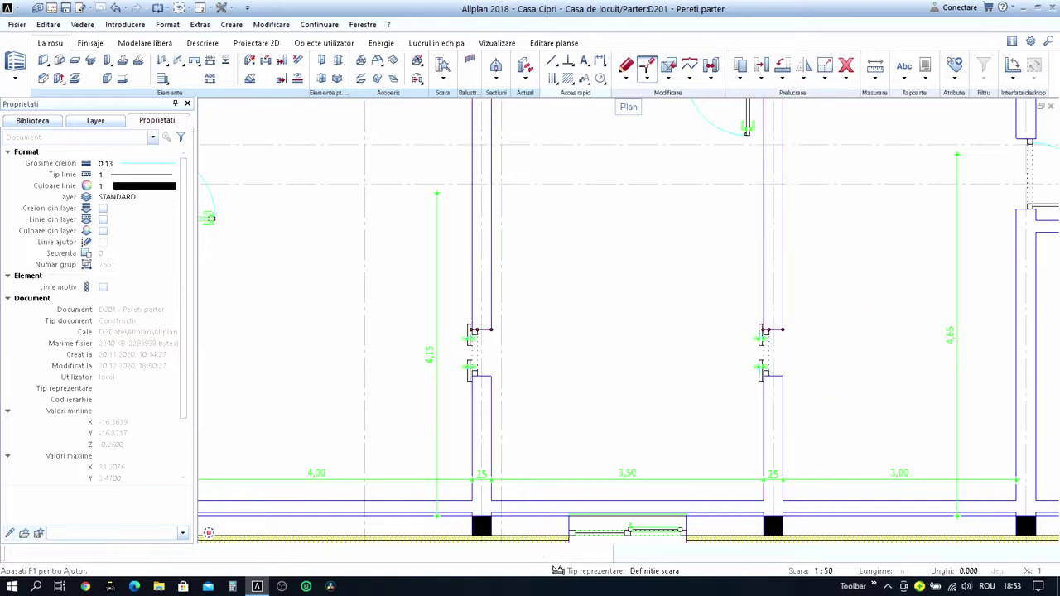
pyautogui.scroll(-1, 821, 310)
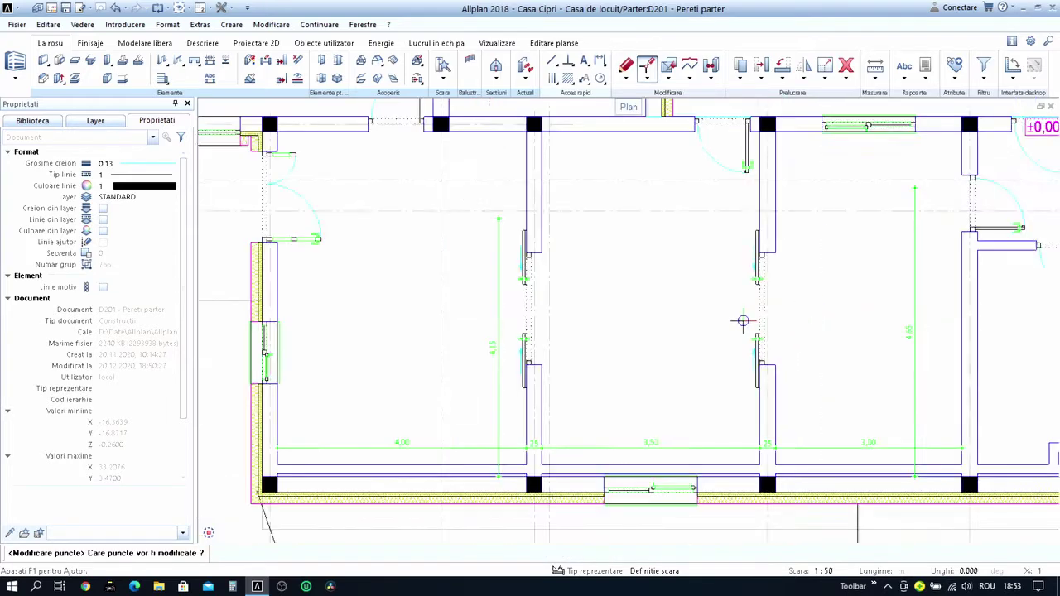
pyautogui.scroll(-2, 743, 315)
pyautogui.press('Escape')
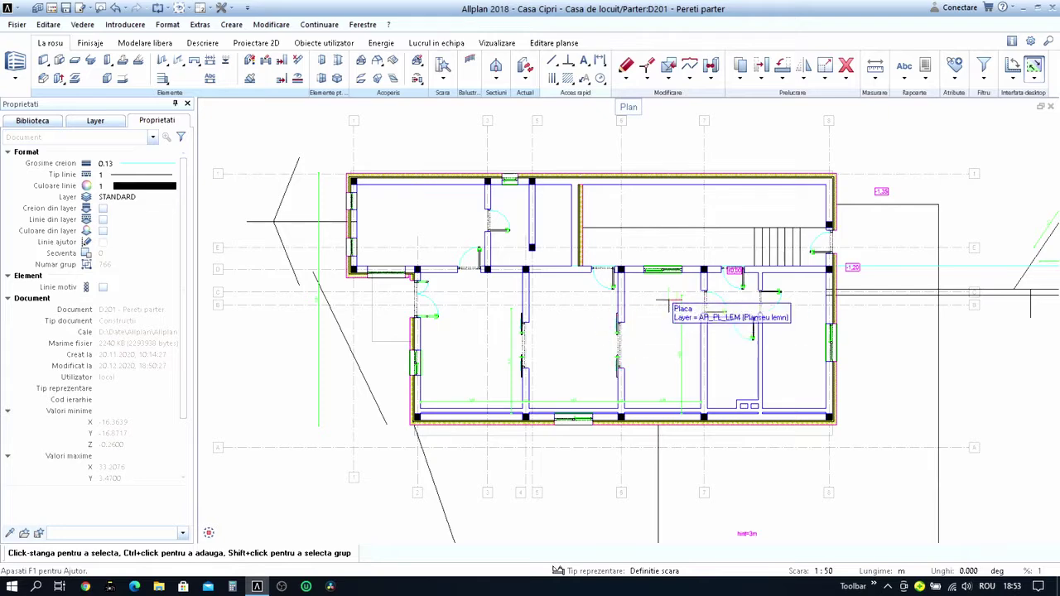
# Recentre and zoom the view to show the whole ground-floor plan.
pyautogui.moveTo(501, 323)
pyautogui.mouseDown(button='middle')
pyautogui.moveTo(450, 312)
pyautogui.moveTo(535, 307)
pyautogui.mouseUp(button='middle')
pyautogui.scroll(1, 571, 294)
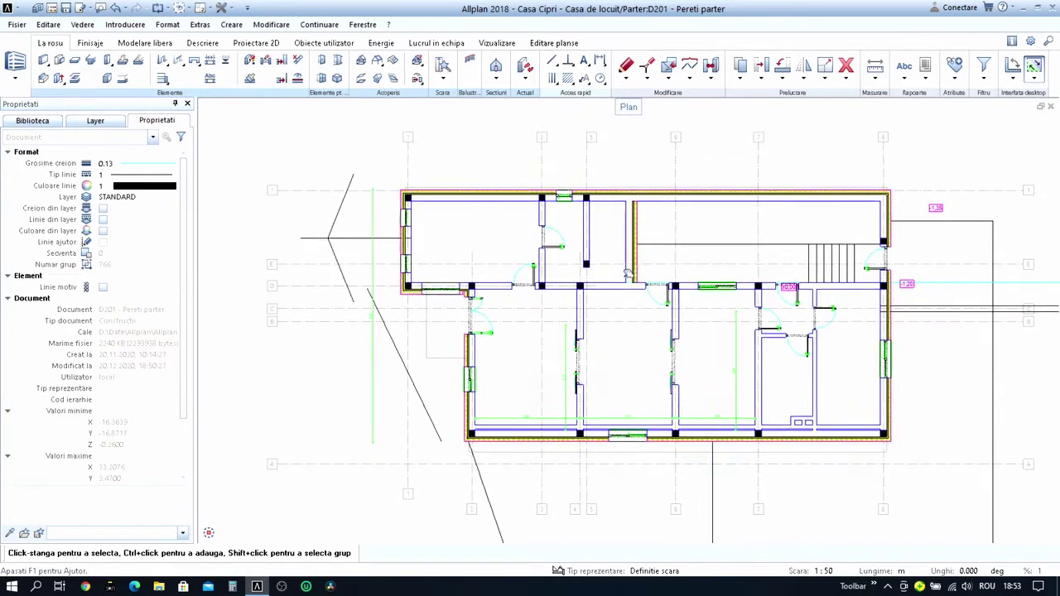
pyautogui.scroll(3, 605, 277)
pyautogui.scroll(1, 588, 271)
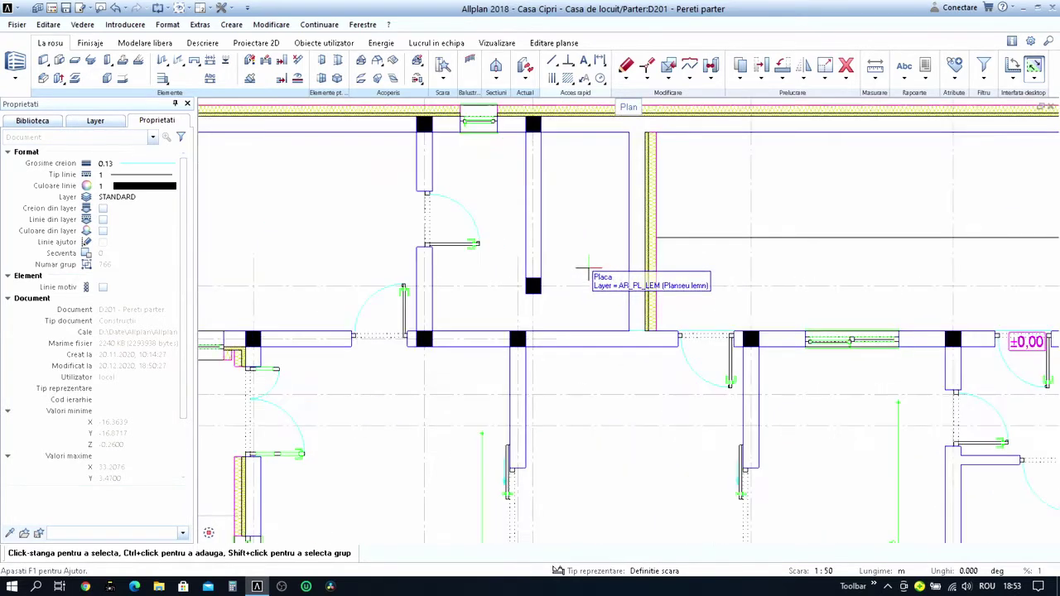
pyautogui.scroll(-1, 588, 272)
pyautogui.scroll(-1, 588, 271)
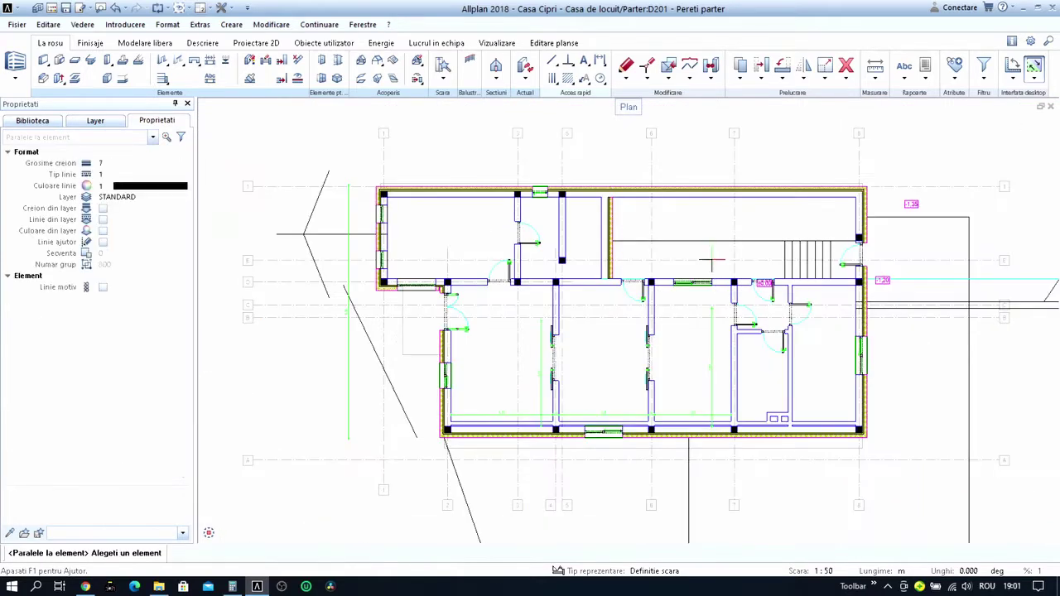
# Delete the black pillar at the lower end of the short north-west partition.
pyautogui.scroll(1, 562, 234)
pyautogui.scroll(2, 562, 234)
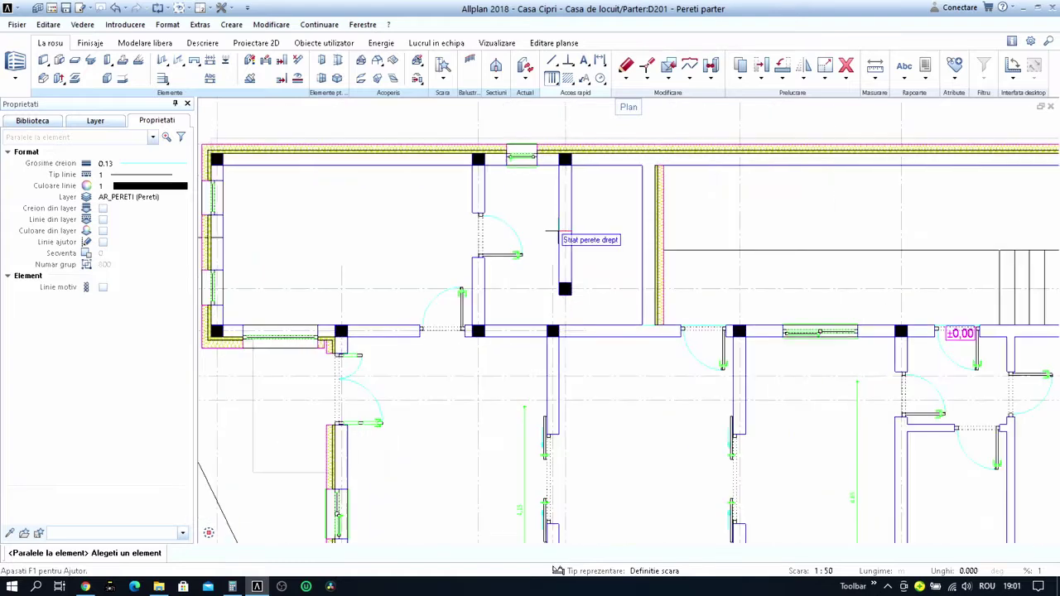
pyautogui.click(846, 70)
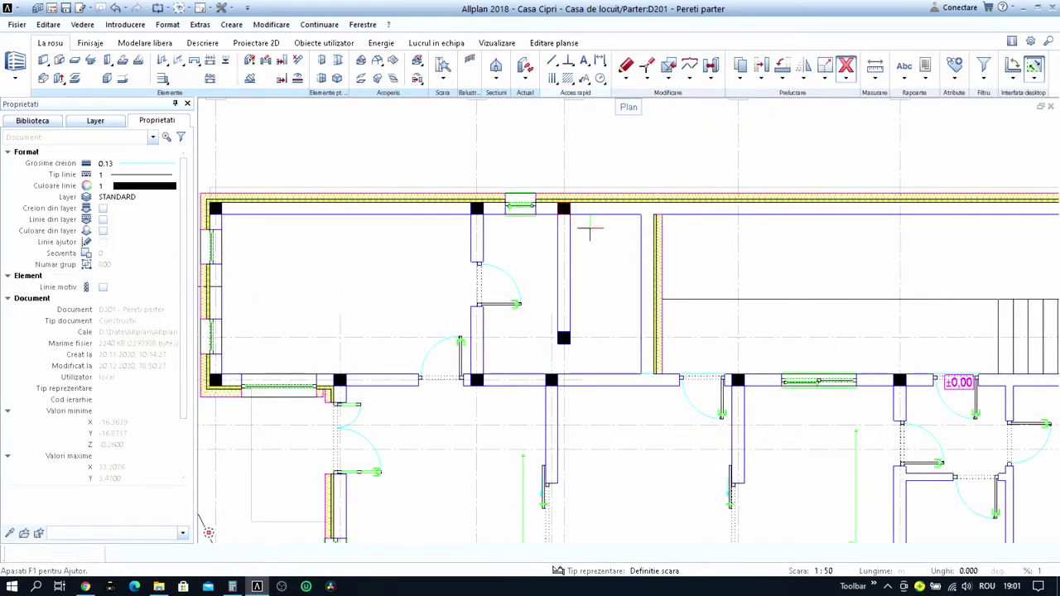
pyautogui.click(564, 265)
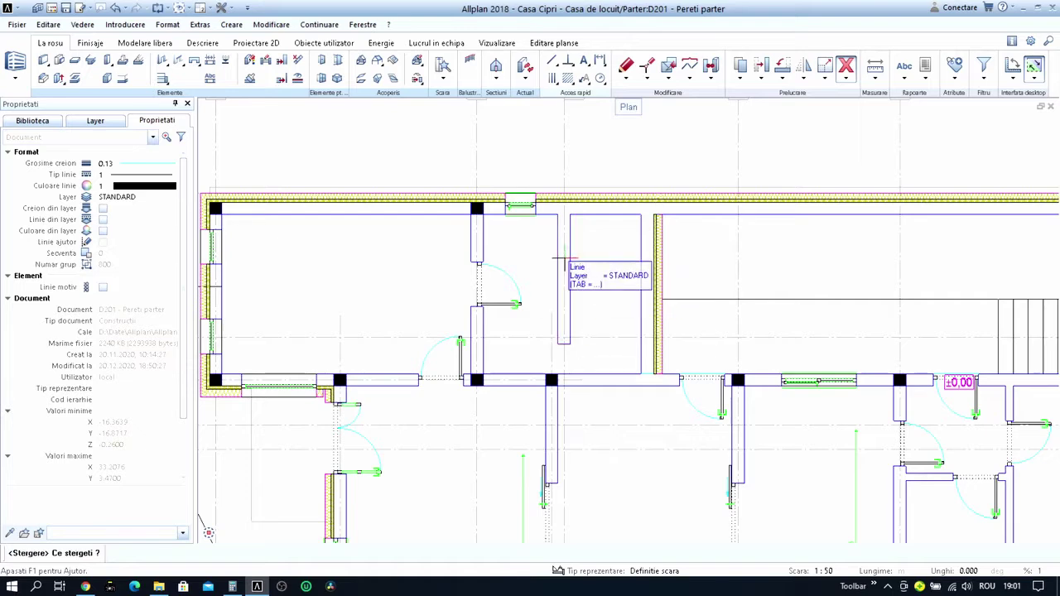
pyautogui.scroll(2, 564, 265)
pyautogui.press('Escape')
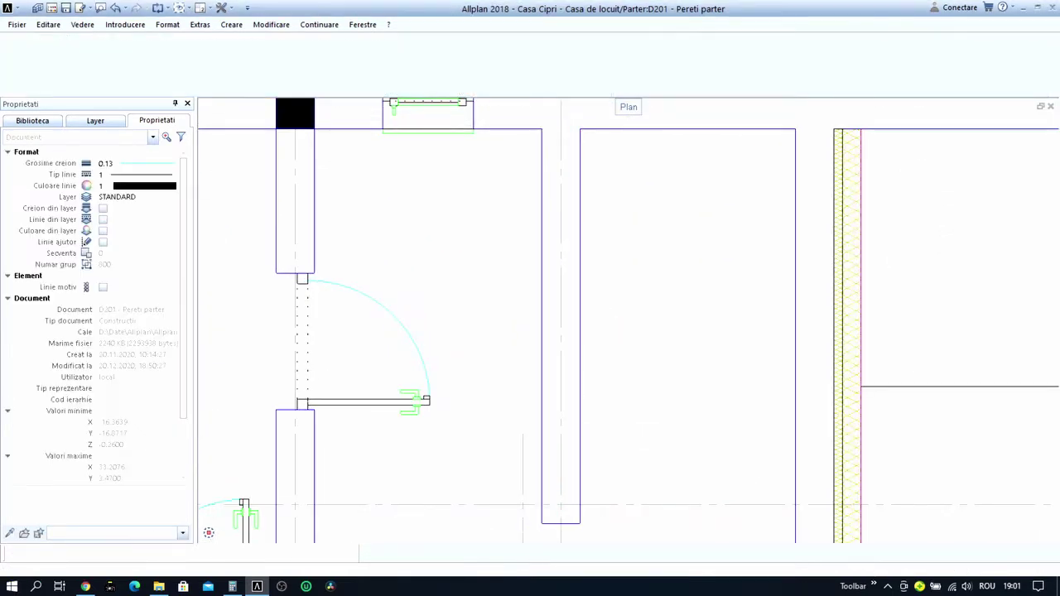
# Change the short north-west partition's thickness from 0.25 m to 0.15 m.
pyautogui.doubleClick(575, 239)
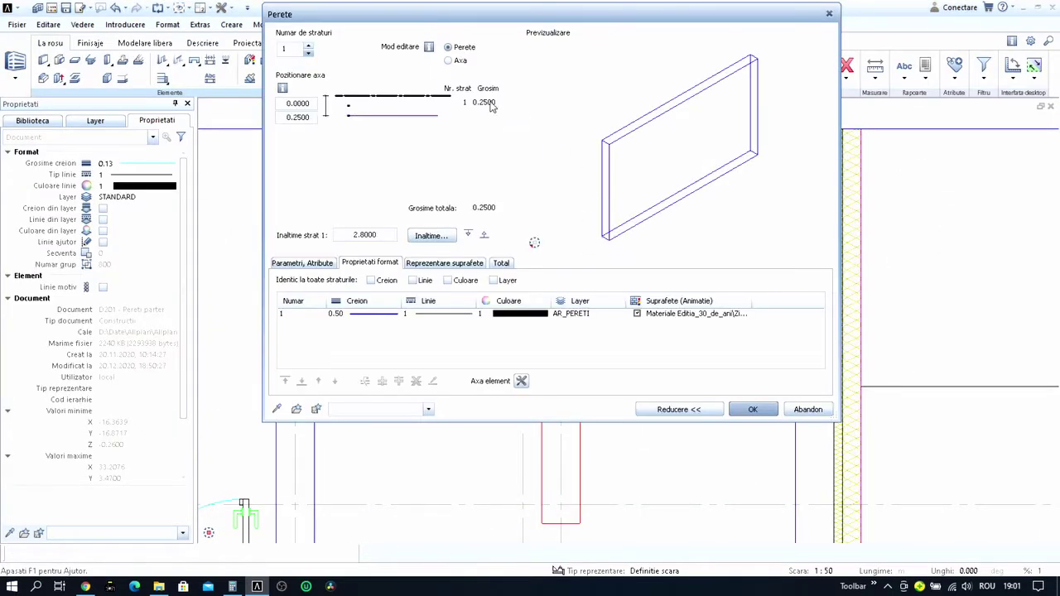
pyautogui.click(485, 102)
pyautogui.write('5')
pyautogui.press('Return')
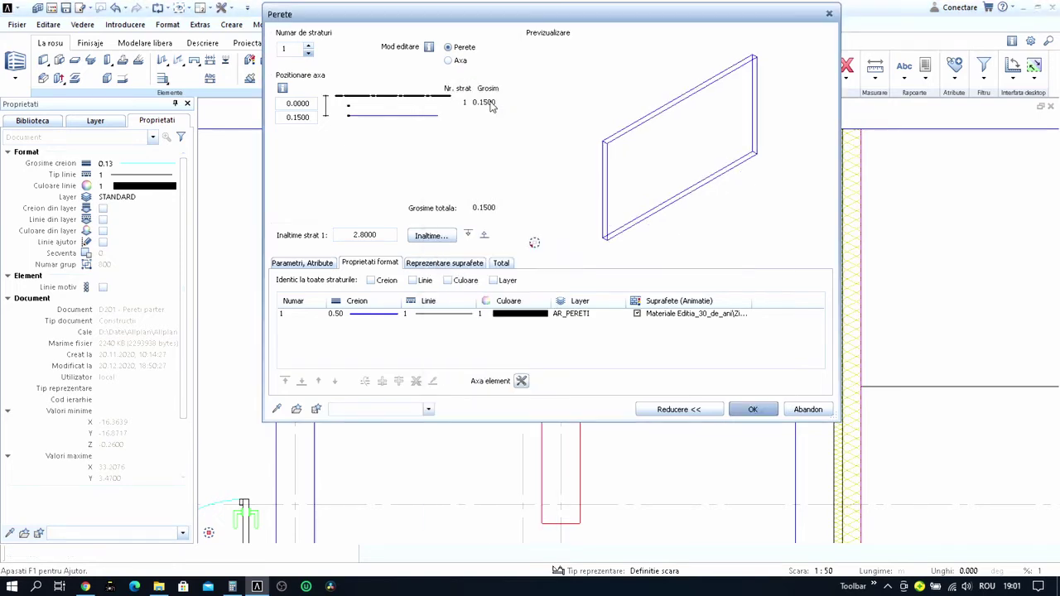
pyautogui.click(750, 410)
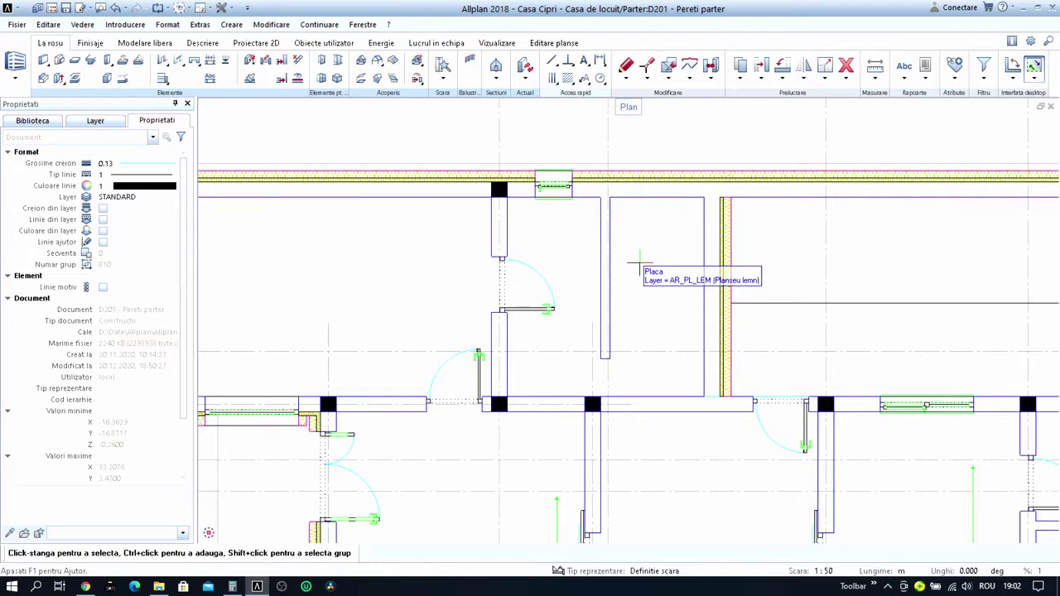
pyautogui.scroll(-1, 638, 263)
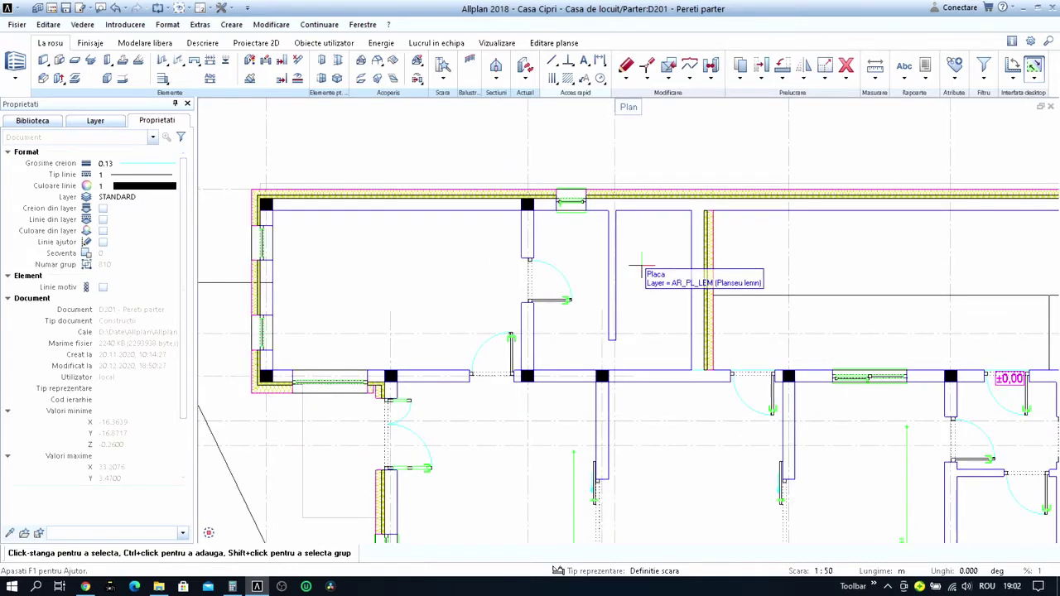
# Measure the 1.50 m distance from the window pillar corner to the short partition.
pyautogui.click(875, 67)
pyautogui.scroll(3, 540, 216)
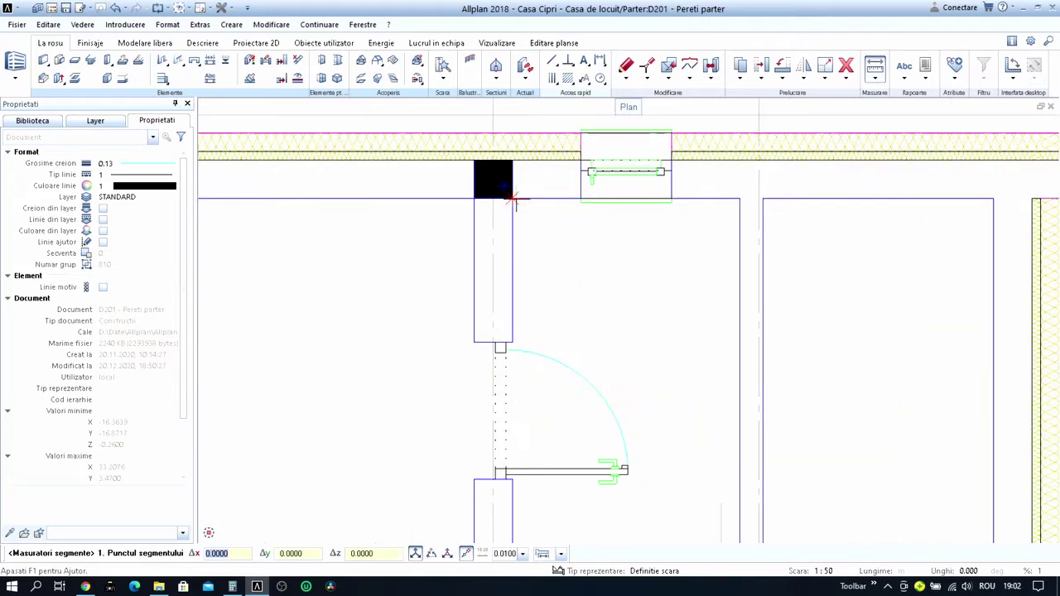
pyautogui.click(515, 199)
pyautogui.click(738, 199)
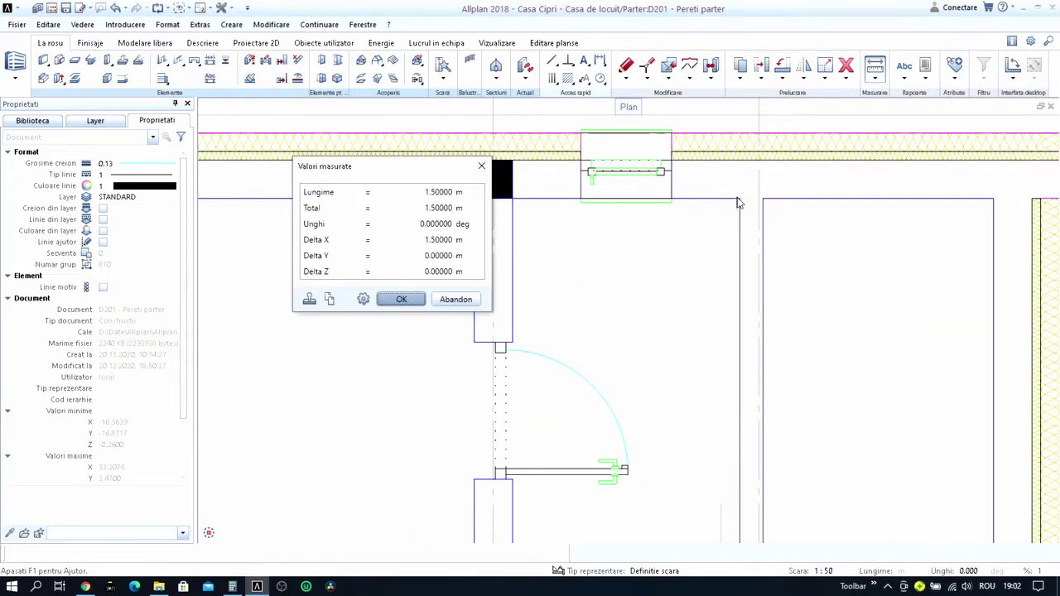
pyautogui.click(401, 299)
pyautogui.scroll(-4, 502, 276)
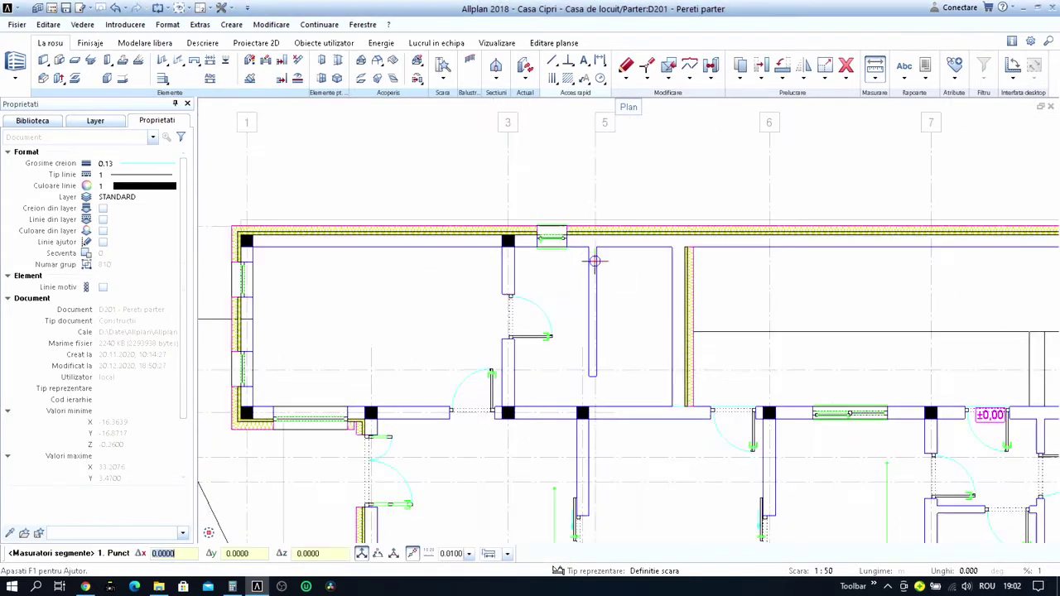
pyautogui.click(1034, 66)
pyautogui.scroll(3, 590, 245)
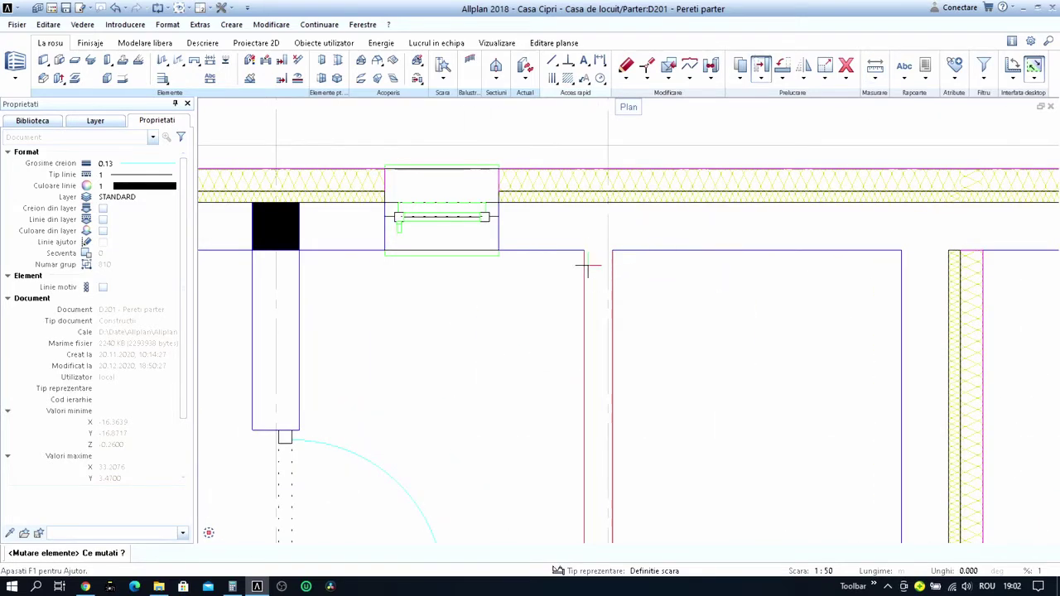
# Move the thin interior wall sideways by dx 1.8 from its corner.
pyautogui.click(586, 266)
pyautogui.click(584, 250)
pyautogui.write('1.8')
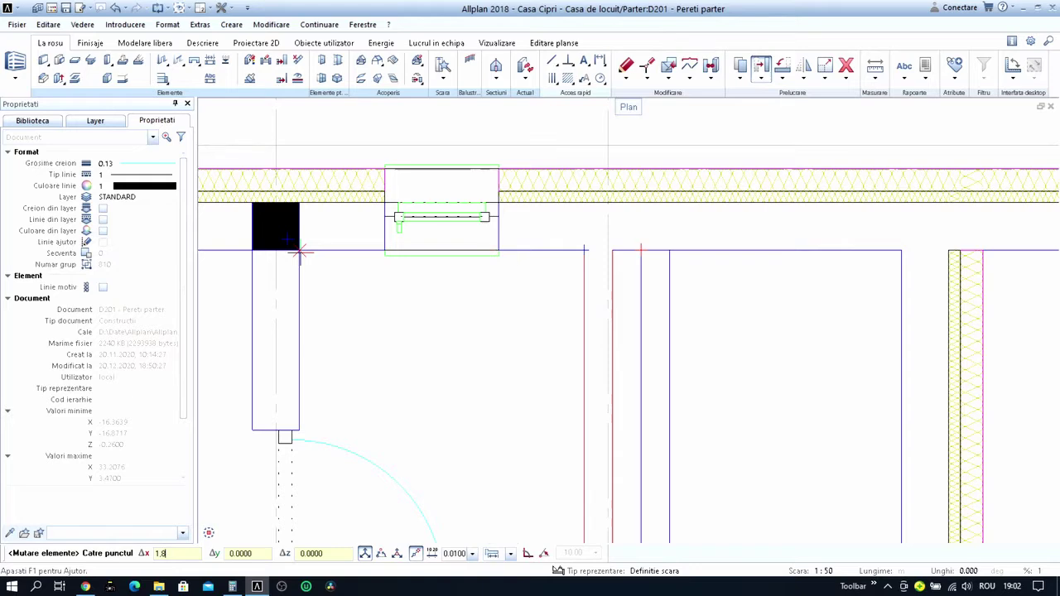
pyautogui.click(639, 250)
pyautogui.scroll(-3, 681, 272)
pyautogui.moveTo(681, 271); pyautogui.dragTo(654, 196, button='middle')
pyautogui.press('Escape')
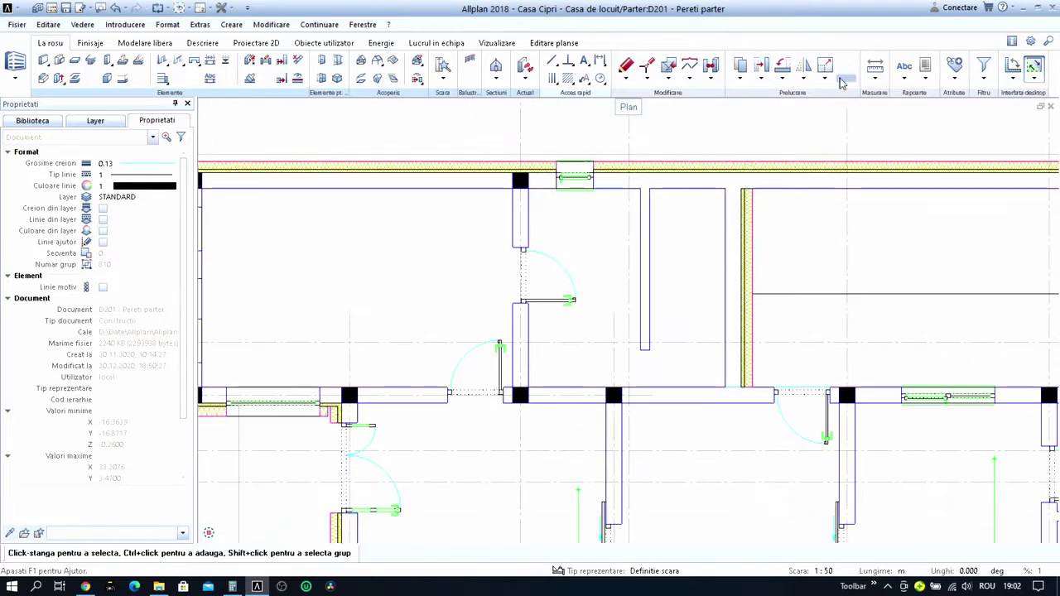
# Measure the gap to the wall corner to confirm 1.22 m spacing.
pyautogui.click(874, 68)
pyautogui.scroll(2, 737, 186)
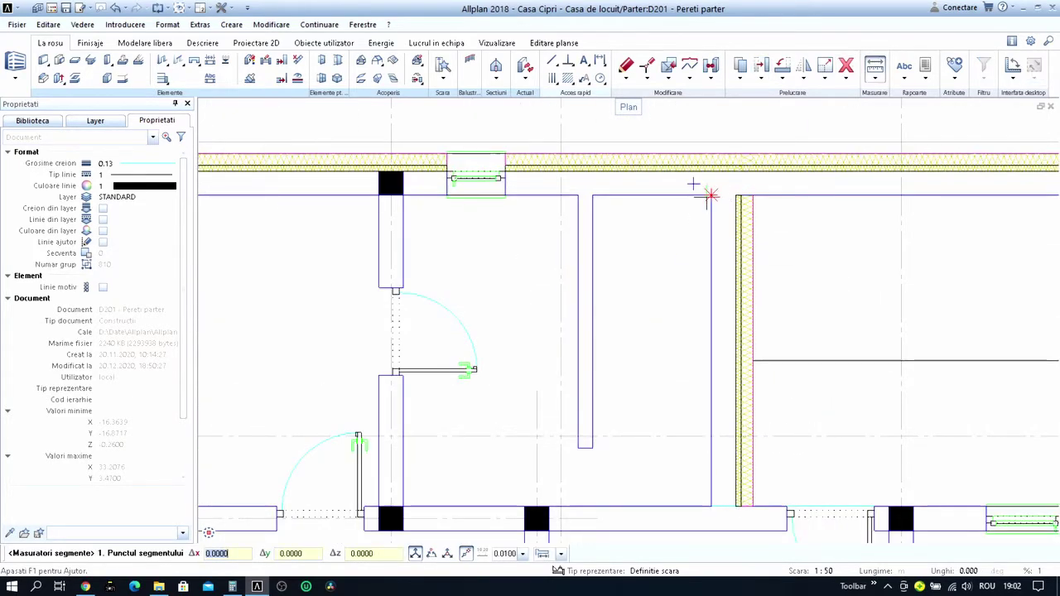
pyautogui.click(694, 185)
pyautogui.click(591, 196)
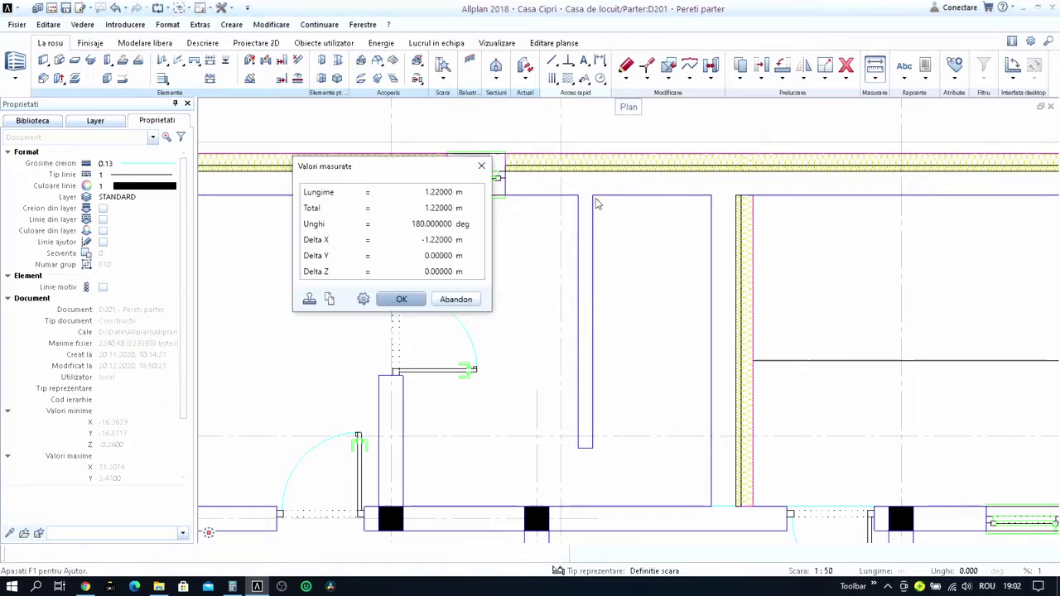
pyautogui.press('Escape')
pyautogui.scroll(-3, 613, 240)
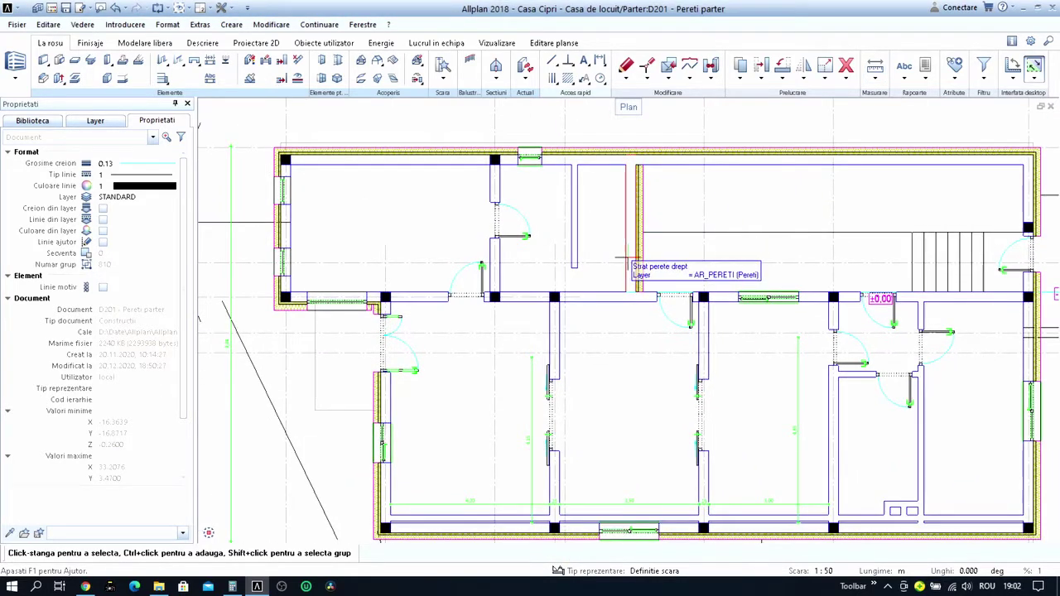
pyautogui.scroll(1, 630, 219)
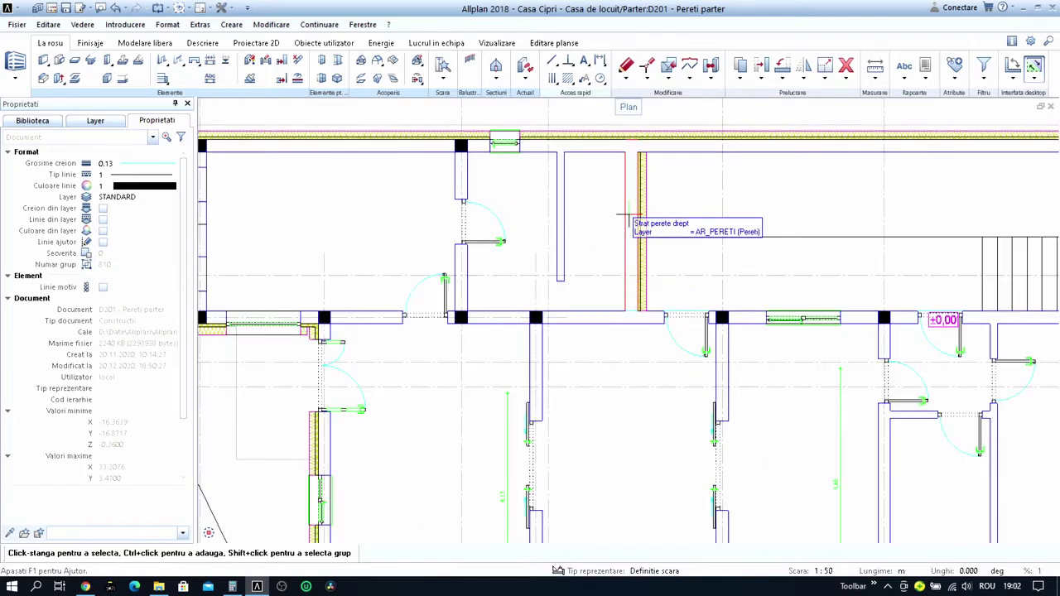
# Move the hatched layered wall by its corner to the new position.
pyautogui.press('m')
pyautogui.scroll(1, 630, 207)
pyautogui.click(630, 195)
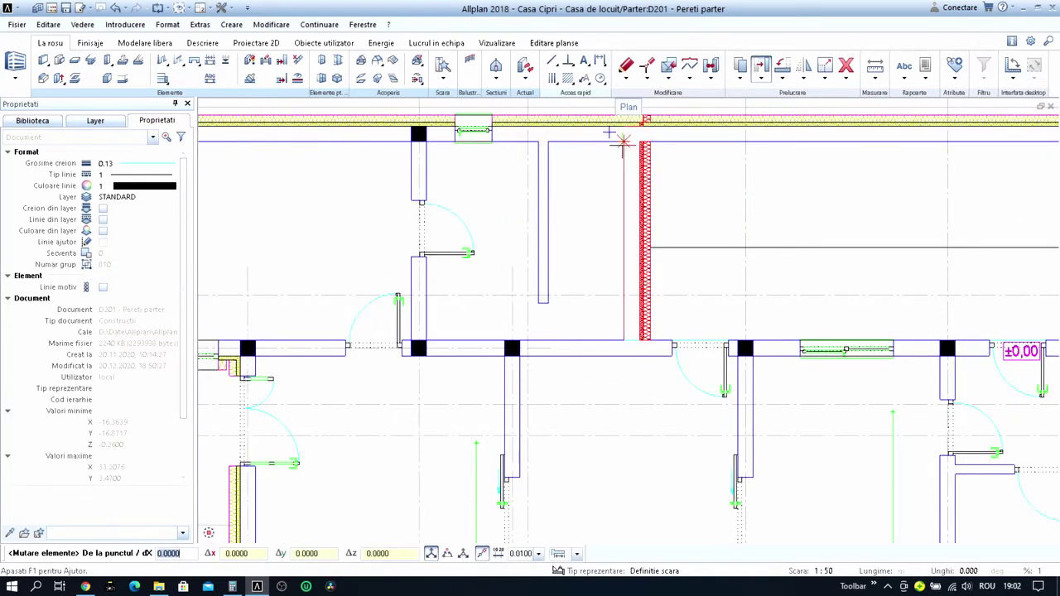
pyautogui.click(622, 141)
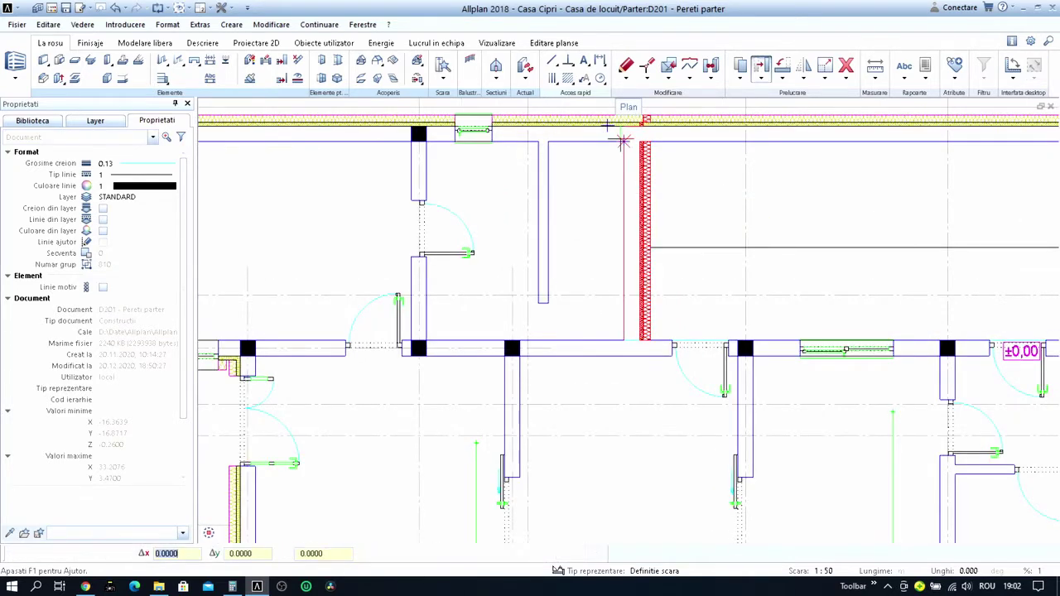
pyautogui.write('1')
pyautogui.click(550, 140)
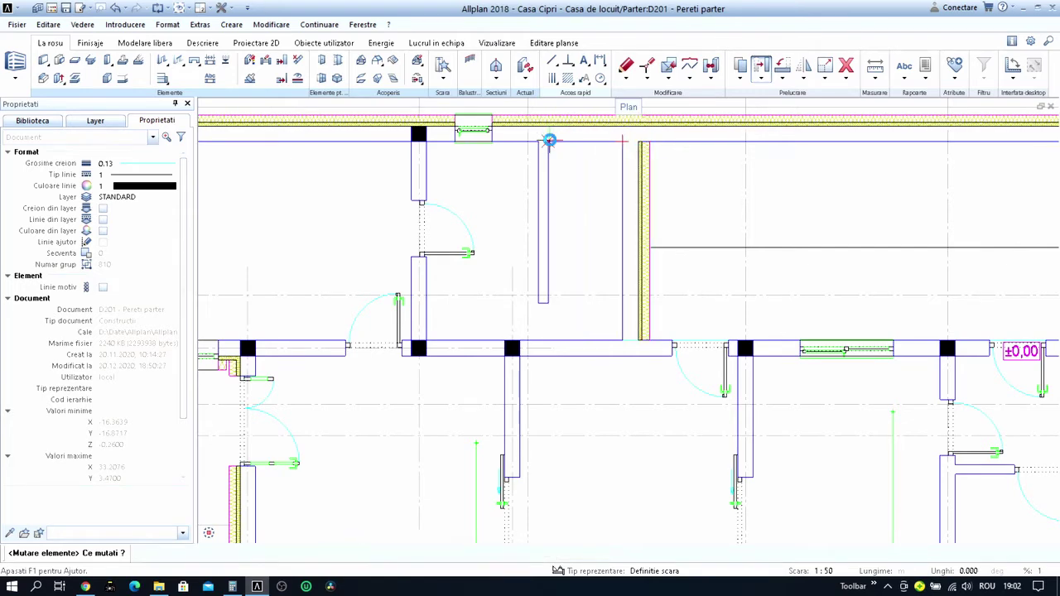
pyautogui.scroll(-5, 681, 232)
pyautogui.scroll(4, 632, 299)
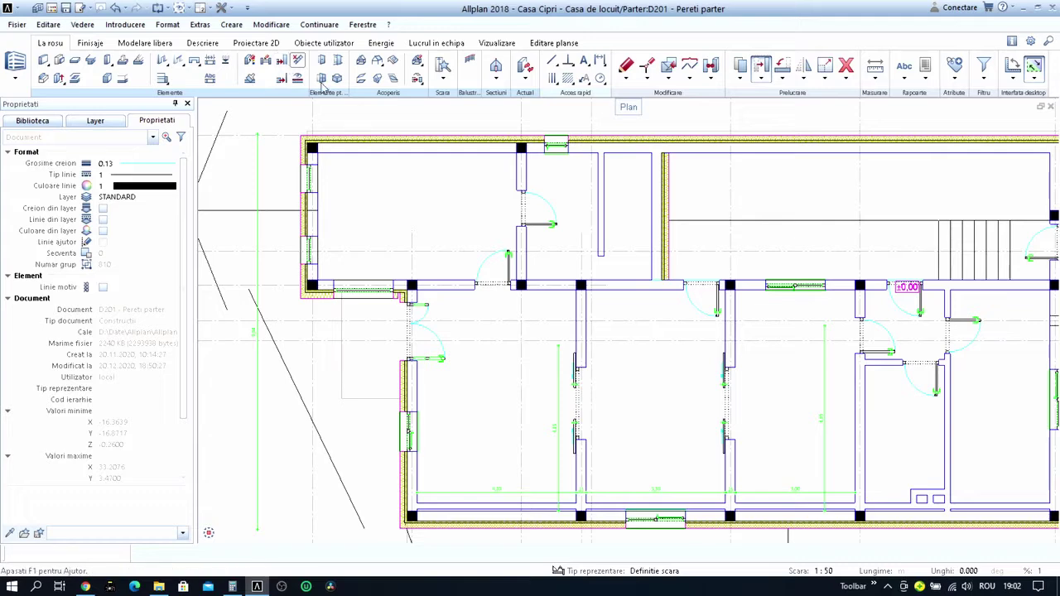
# Join the thin wall to the corridor wall with element-to-element intersection.
pyautogui.click(282, 60)
pyautogui.scroll(2, 566, 223)
pyautogui.scroll(1, 567, 223)
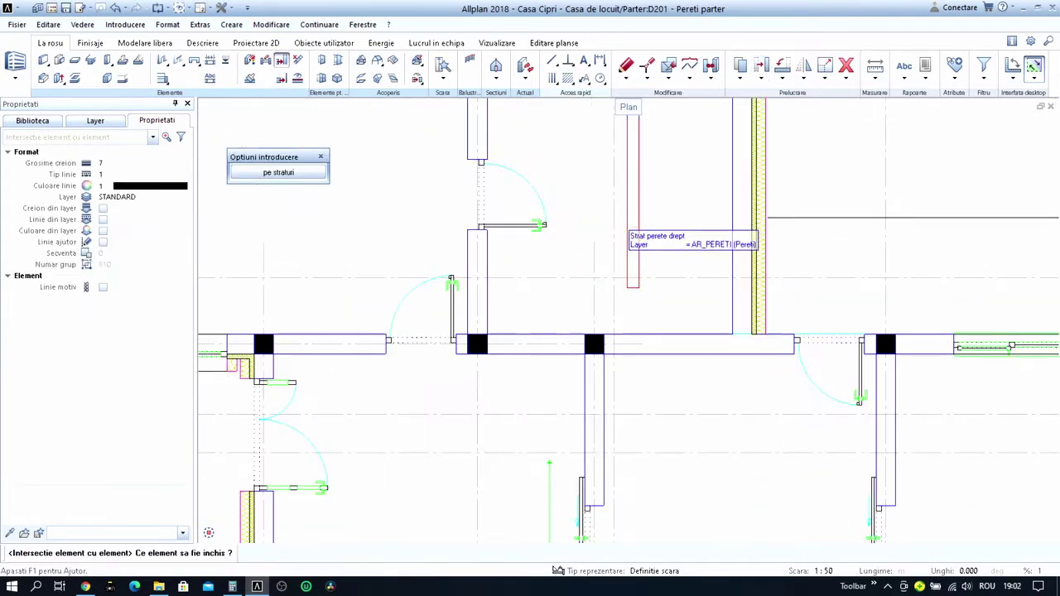
pyautogui.click(657, 354)
pyautogui.scroll(-4, 629, 299)
pyautogui.press('Escape')
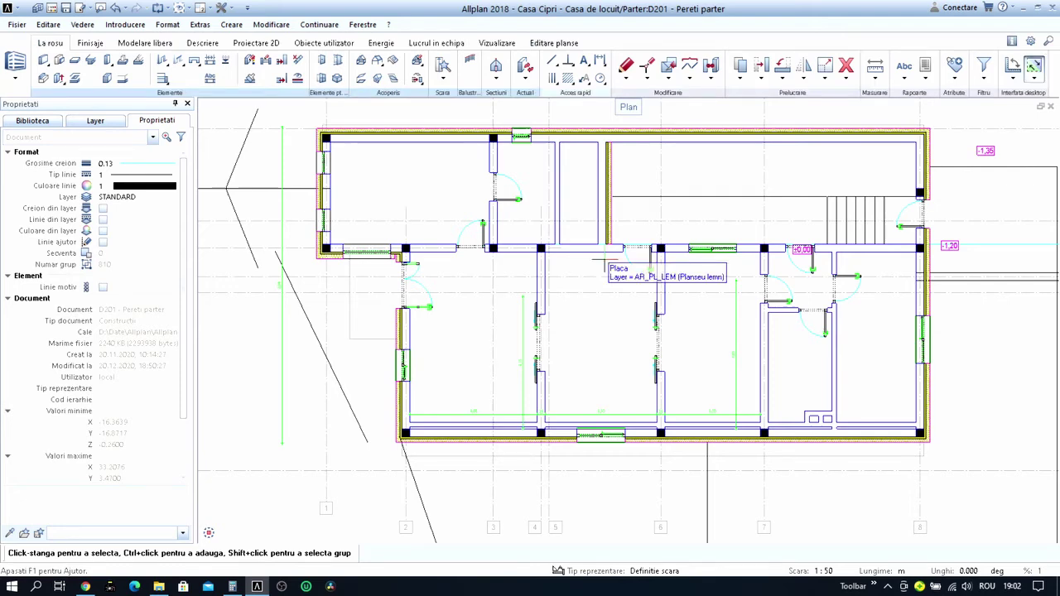
pyautogui.scroll(1, 593, 265)
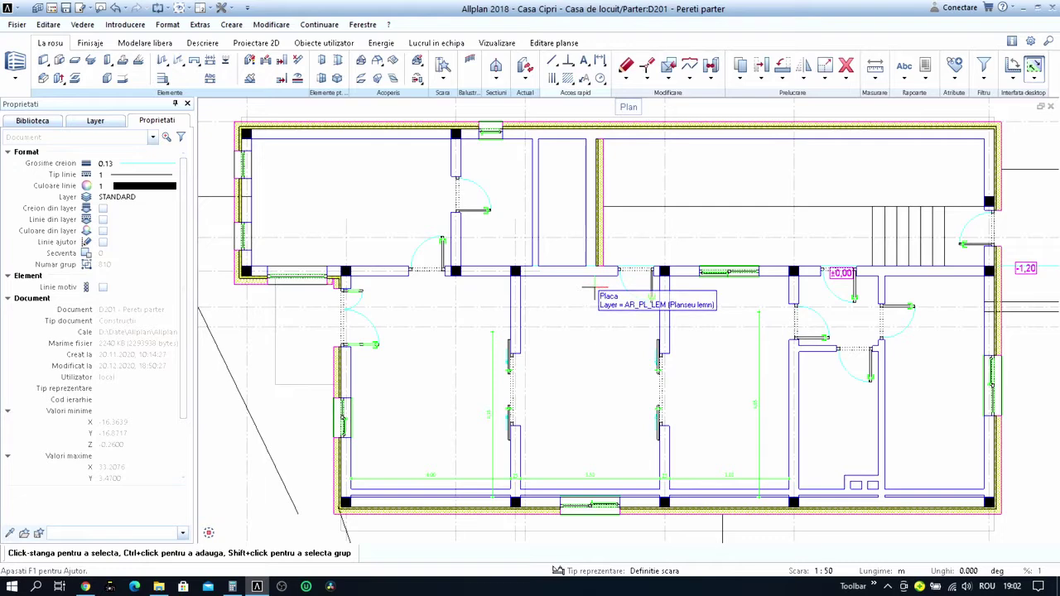
pyautogui.scroll(3, 608, 286)
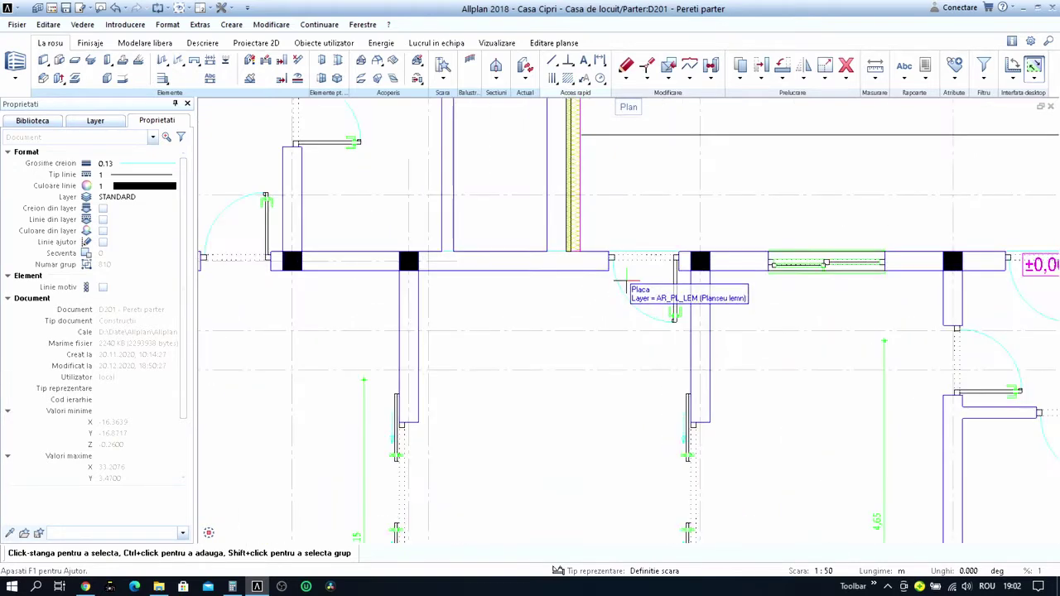
pyautogui.scroll(2, 626, 277)
pyautogui.scroll(3, 630, 247)
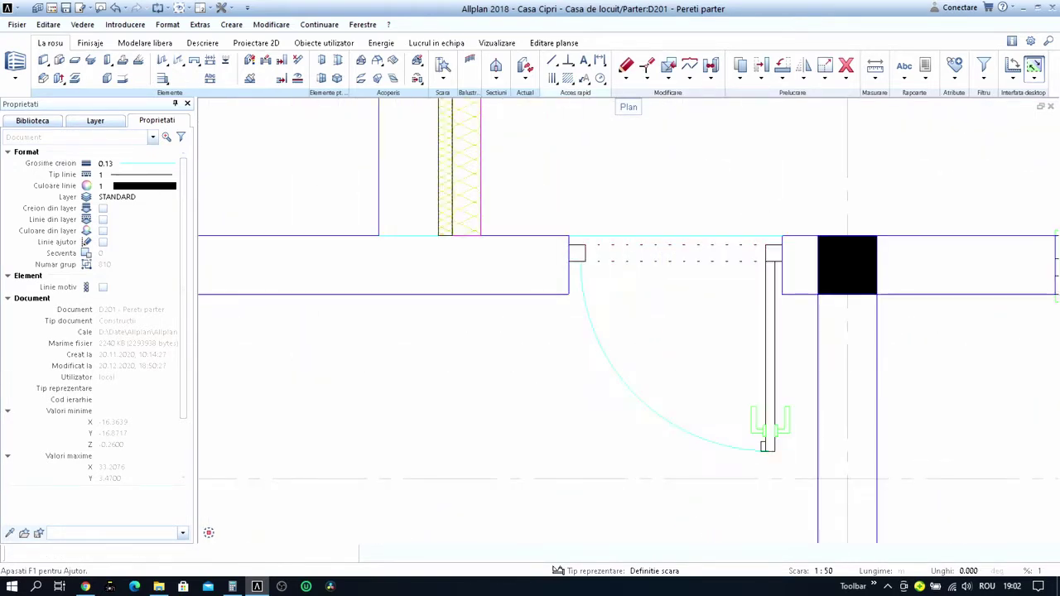
# Insert a door in the corridor wall at 0.15 from its reference point.
pyautogui.doubleClick(629, 244)
pyautogui.scroll(-1, 631, 240)
pyautogui.scroll(-3, 630, 240)
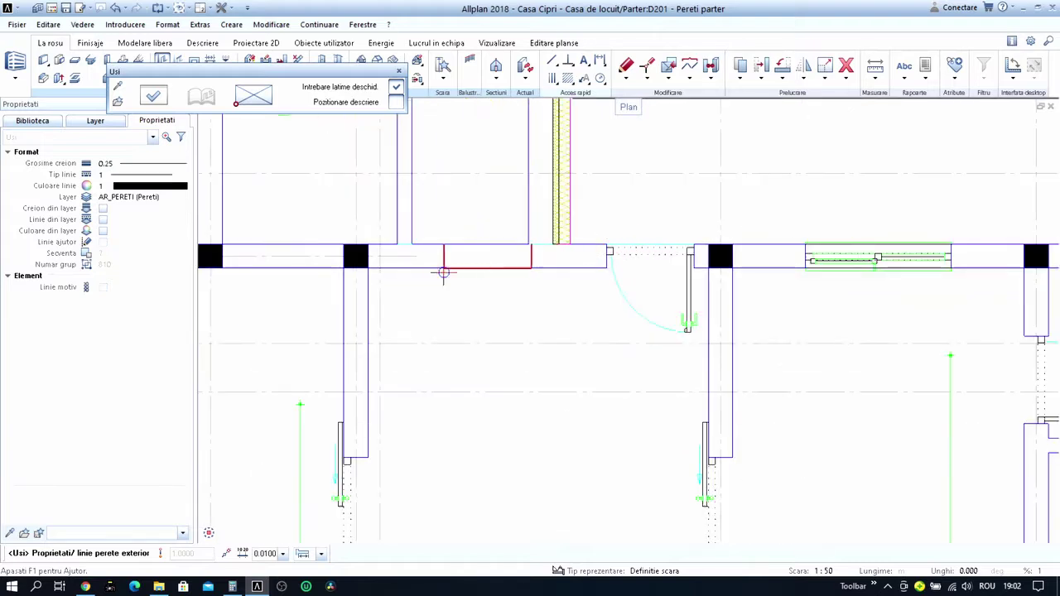
pyautogui.moveTo(440, 267); pyautogui.dragTo(486, 331, button='middle')
pyautogui.scroll(1, 484, 329)
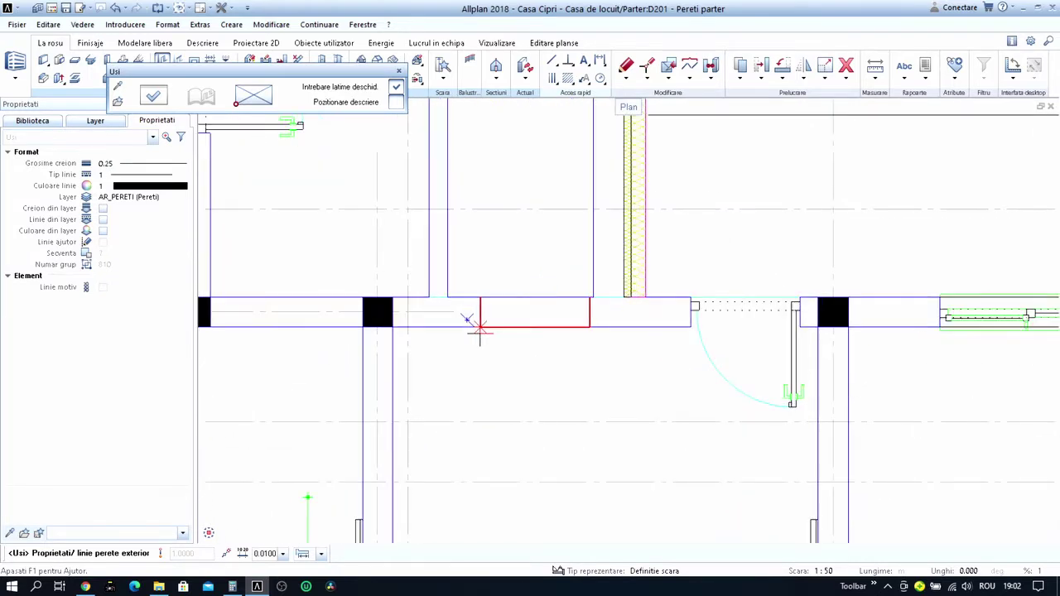
pyautogui.scroll(1, 480, 329)
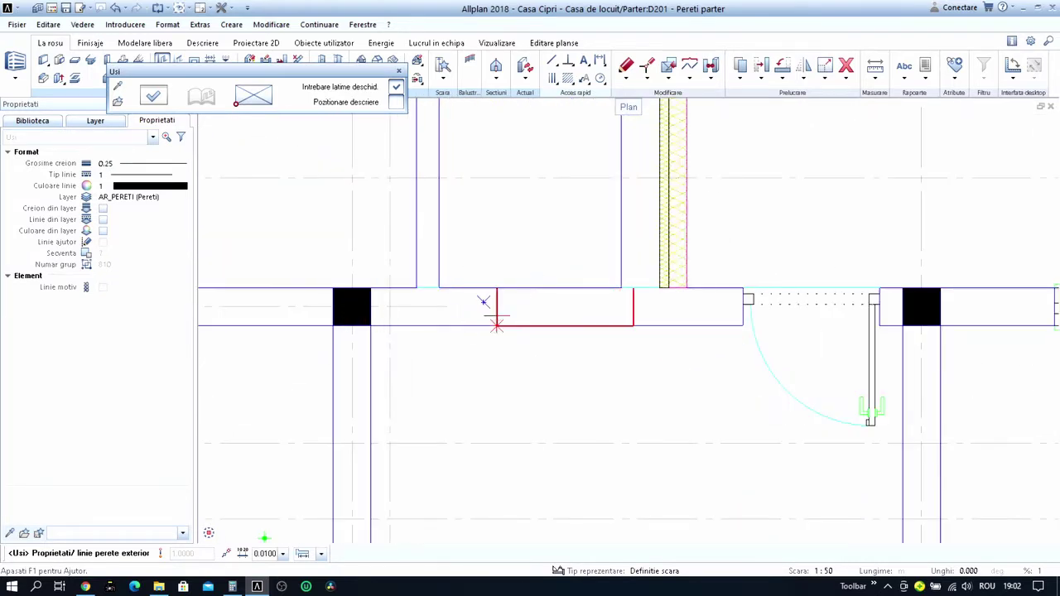
pyautogui.click(463, 325)
pyautogui.press('Tab')
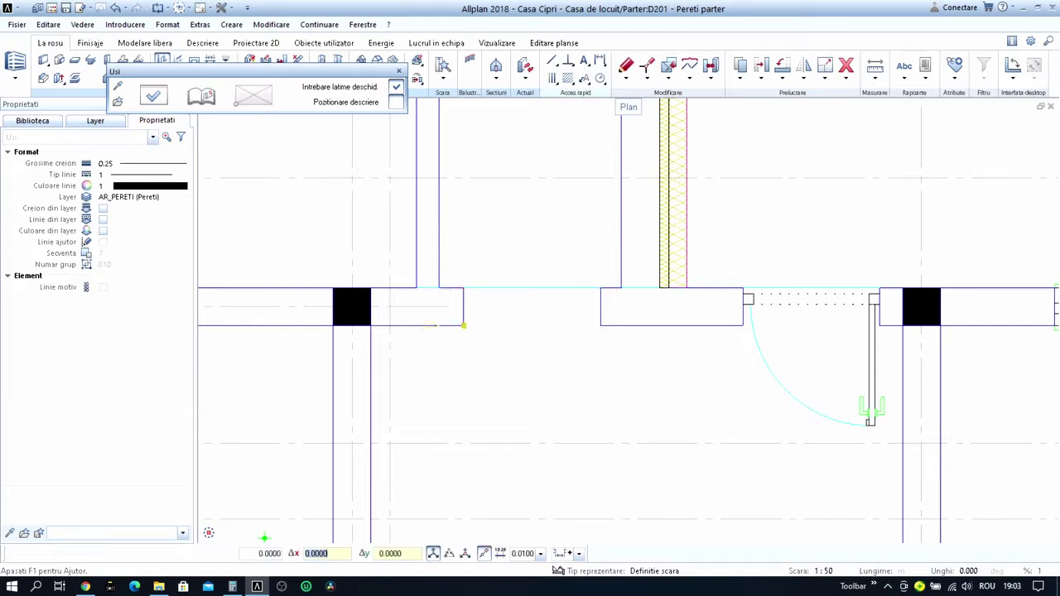
pyautogui.press('Return')
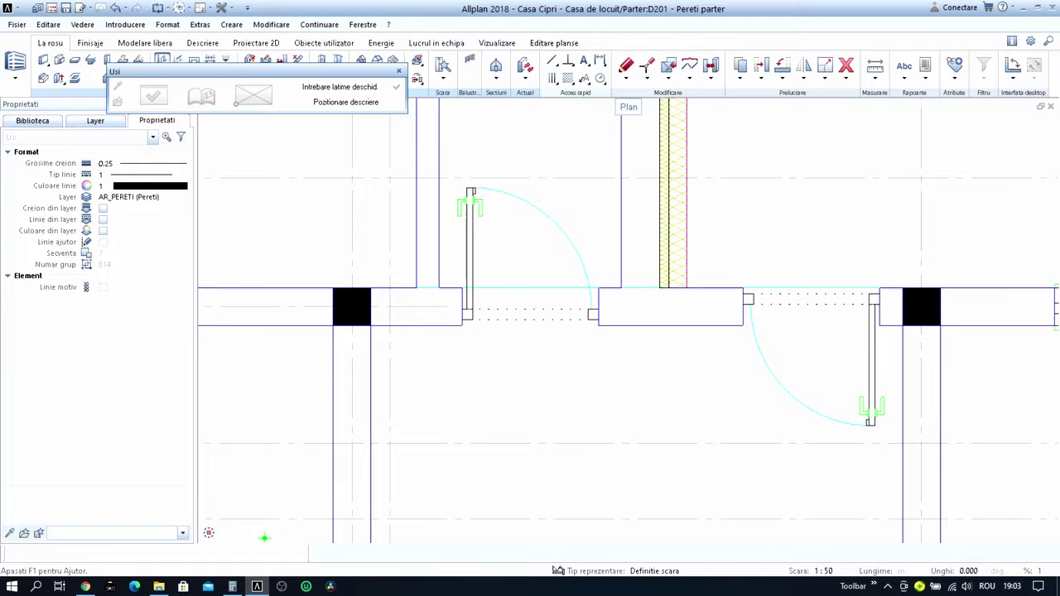
pyautogui.press('Escape')
pyautogui.scroll(-5, 507, 267)
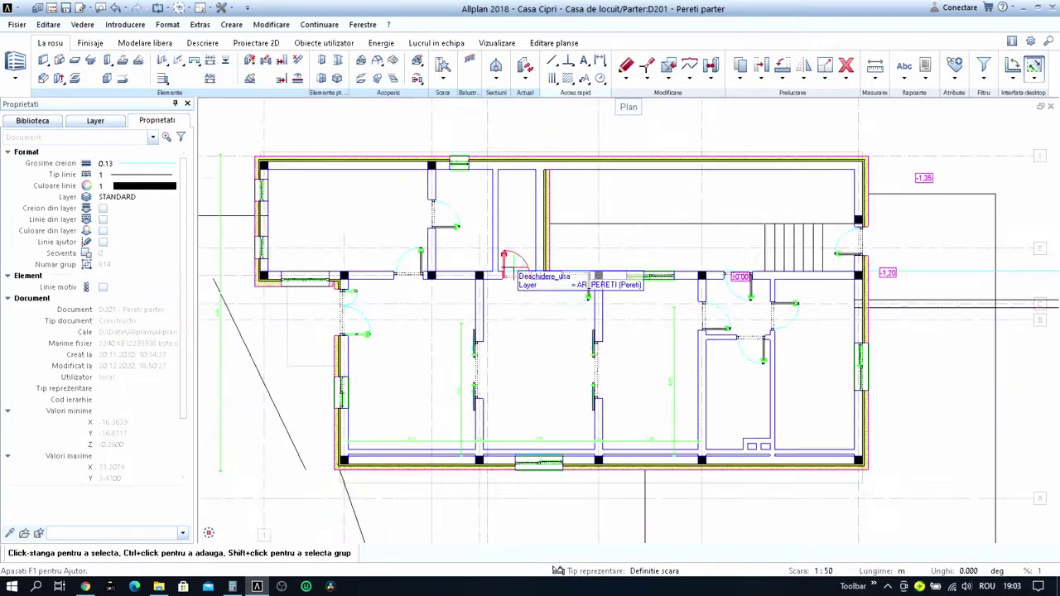
pyautogui.scroll(-1, 507, 267)
# Window-select and delete the door next to the insulated wall.
pyautogui.click(848, 76)
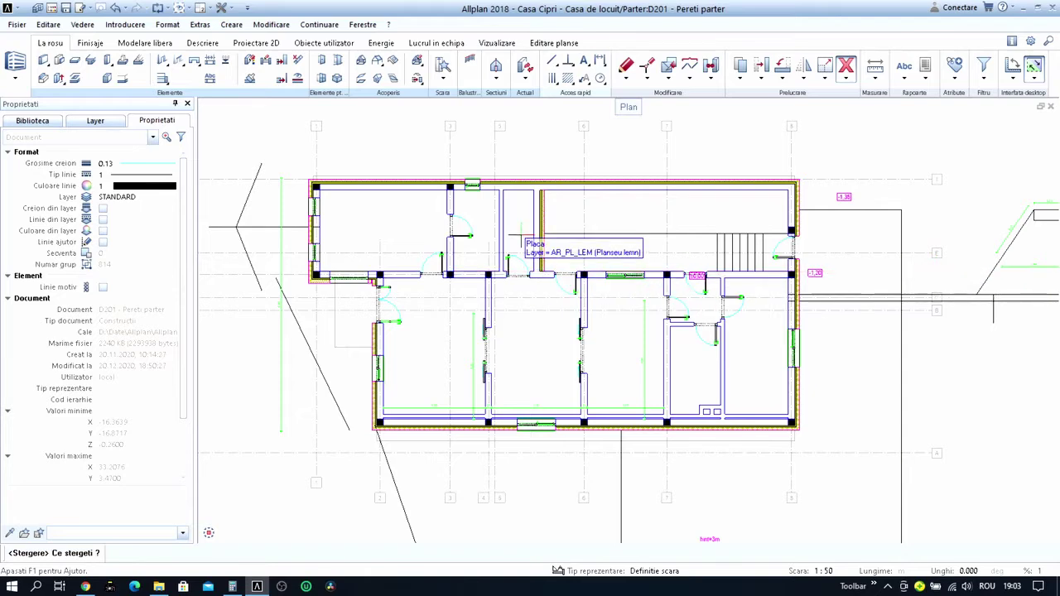
pyautogui.moveTo(528, 251); pyautogui.dragTo(530, 266, button='middle')
pyautogui.scroll(3, 530, 263)
pyautogui.moveTo(580, 289); pyautogui.dragTo(582, 240, button='middle')
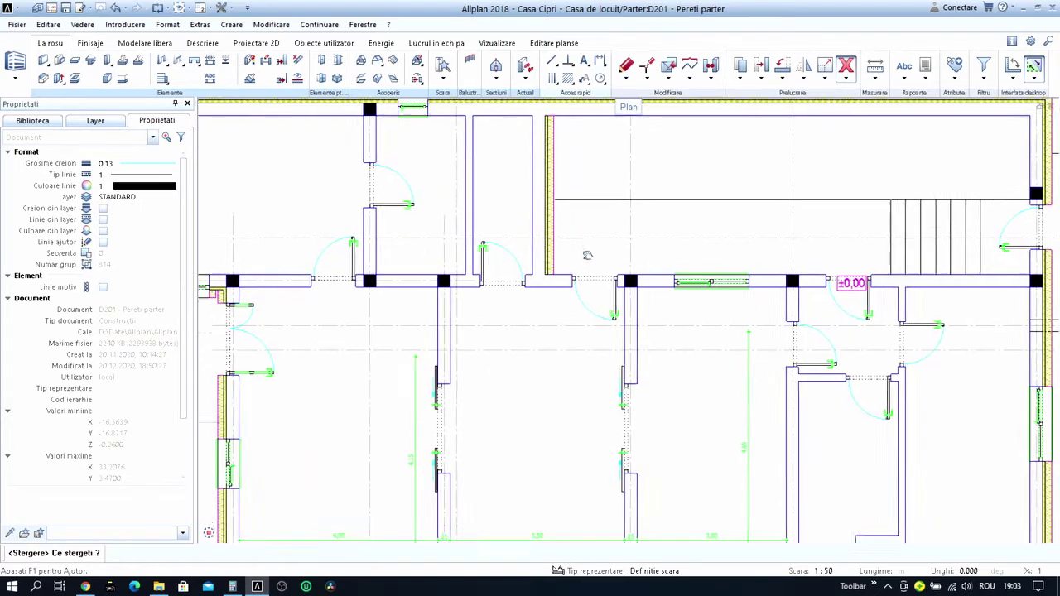
pyautogui.scroll(-1, 583, 241)
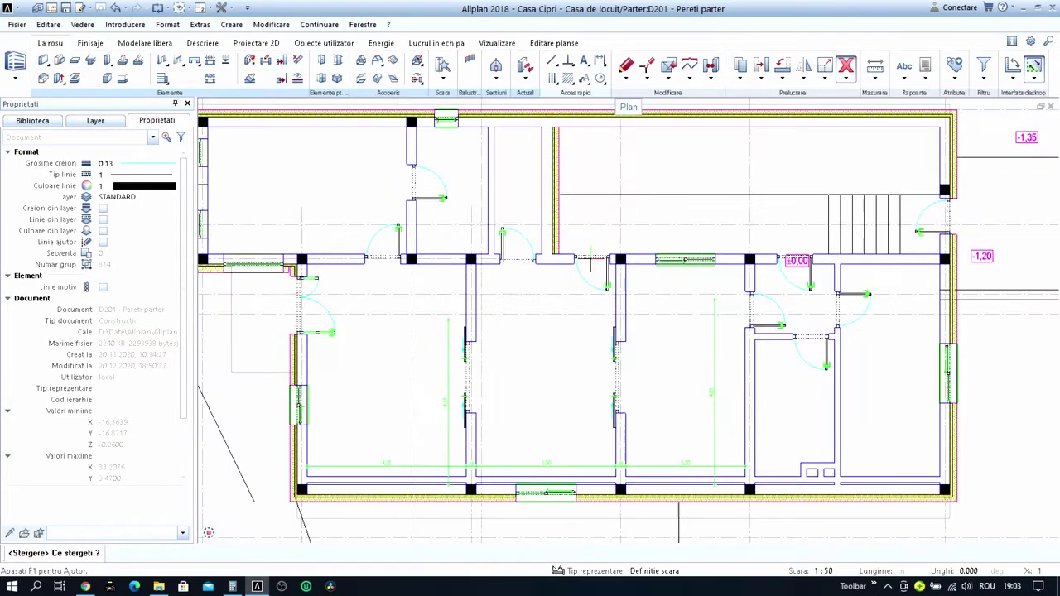
pyautogui.scroll(-1, 582, 240)
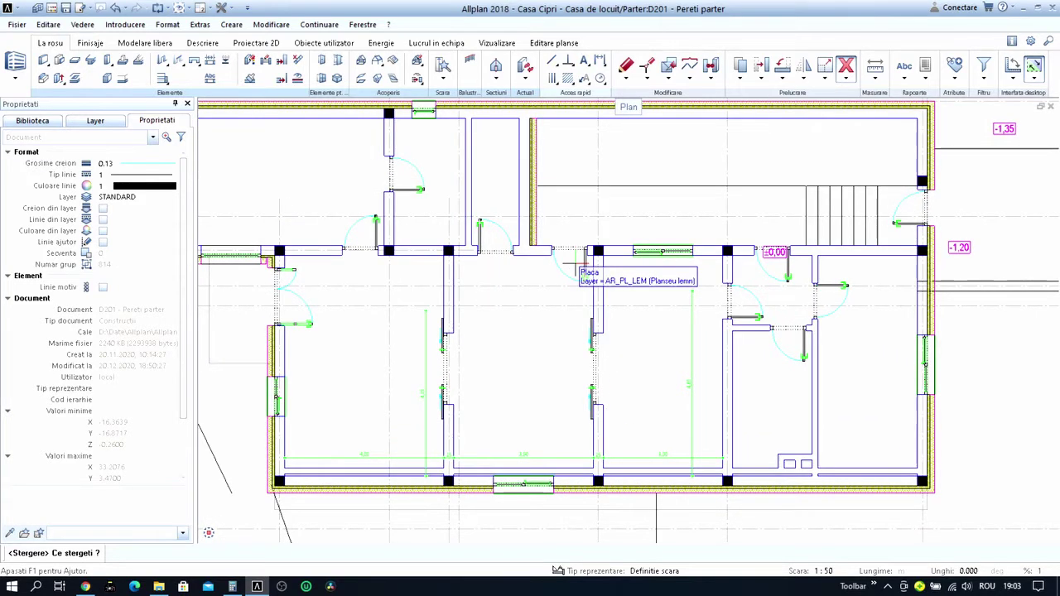
pyautogui.scroll(2, 574, 262)
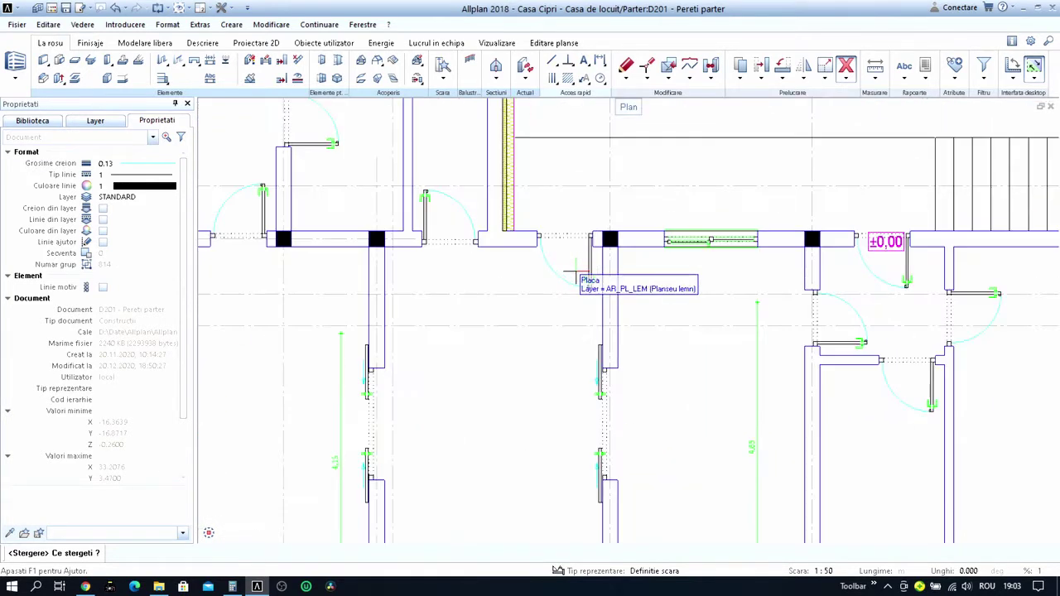
pyautogui.scroll(-2, 576, 268)
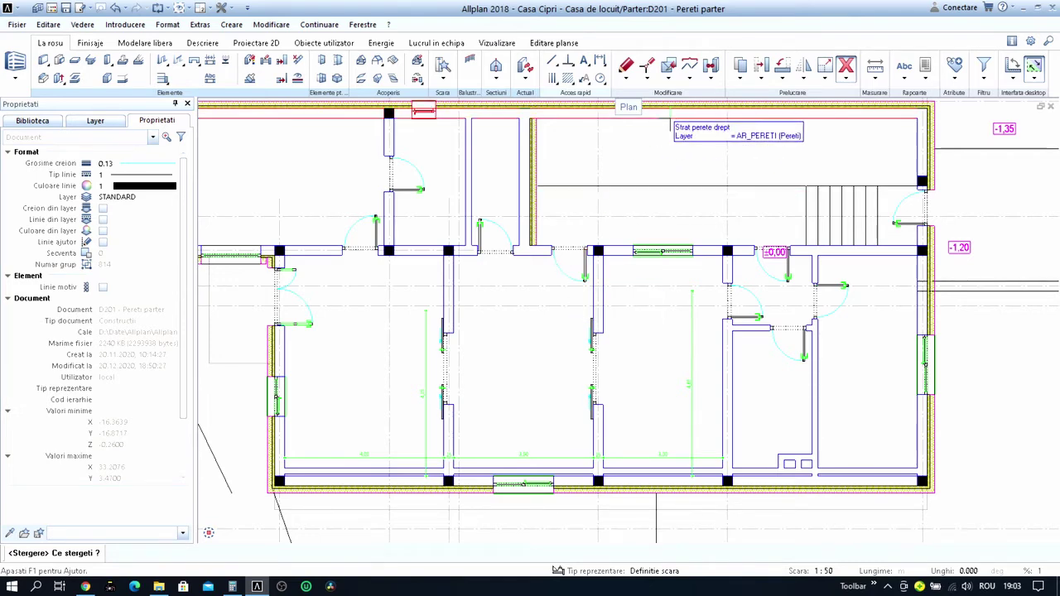
pyautogui.scroll(3, 530, 246)
pyautogui.moveTo(571, 211); pyautogui.dragTo(687, 398)
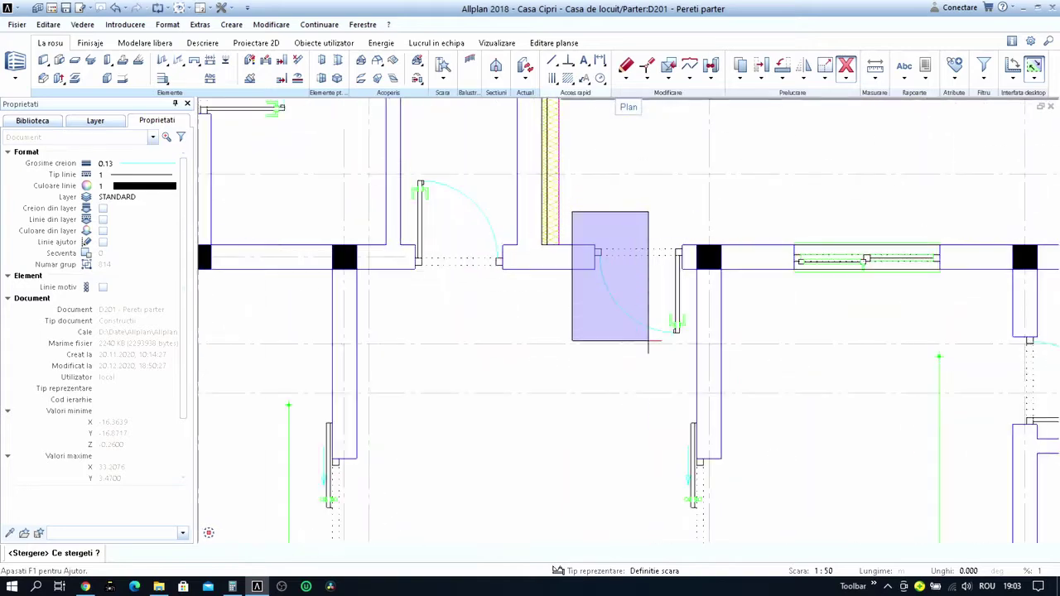
pyautogui.scroll(-3, 653, 372)
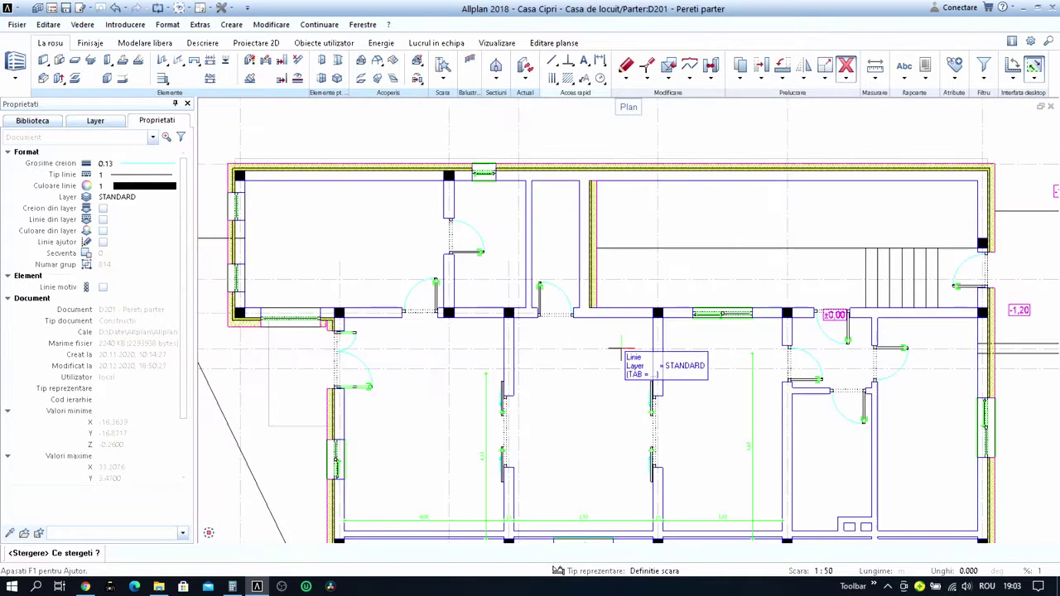
pyautogui.scroll(3, 552, 297)
pyautogui.scroll(2, 551, 298)
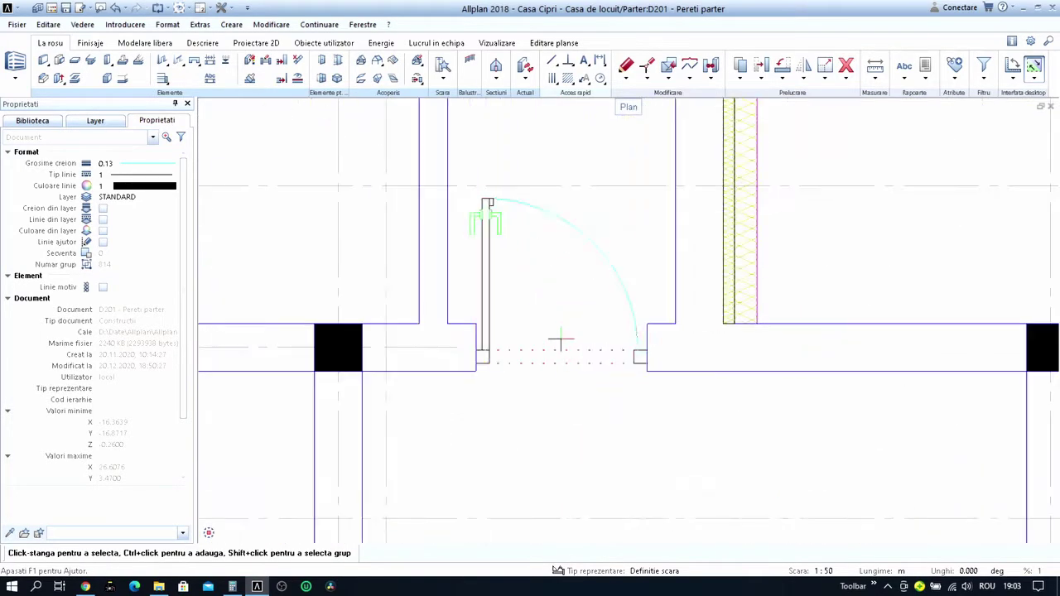
# Place a 0.90 door in the insulated wall, copying an existing door's settings.
pyautogui.doubleClick(560, 348)
pyautogui.scroll(-2, 549, 324)
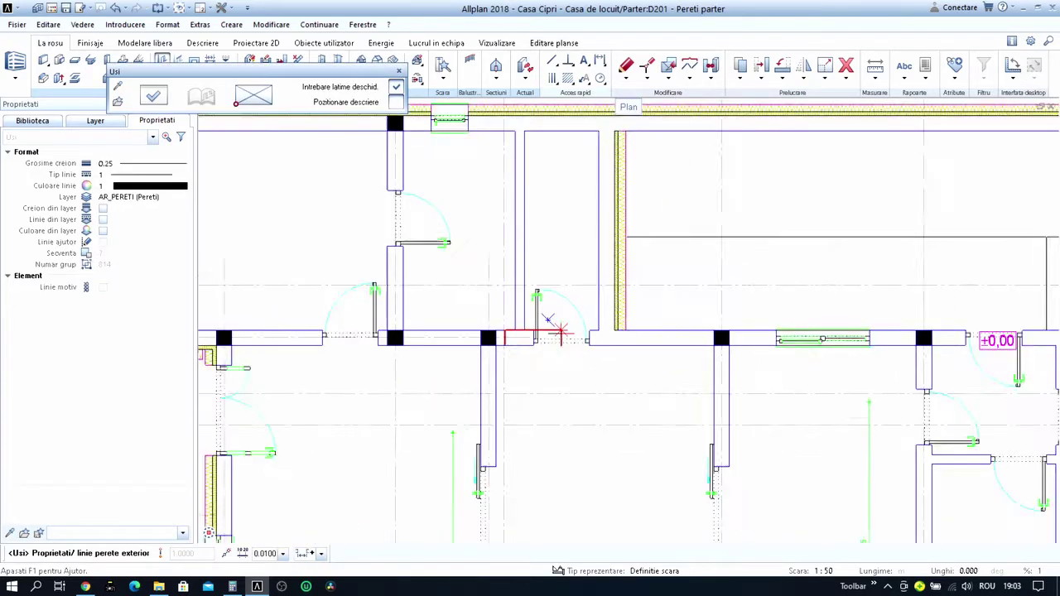
pyautogui.scroll(1, 610, 303)
pyautogui.scroll(1, 607, 313)
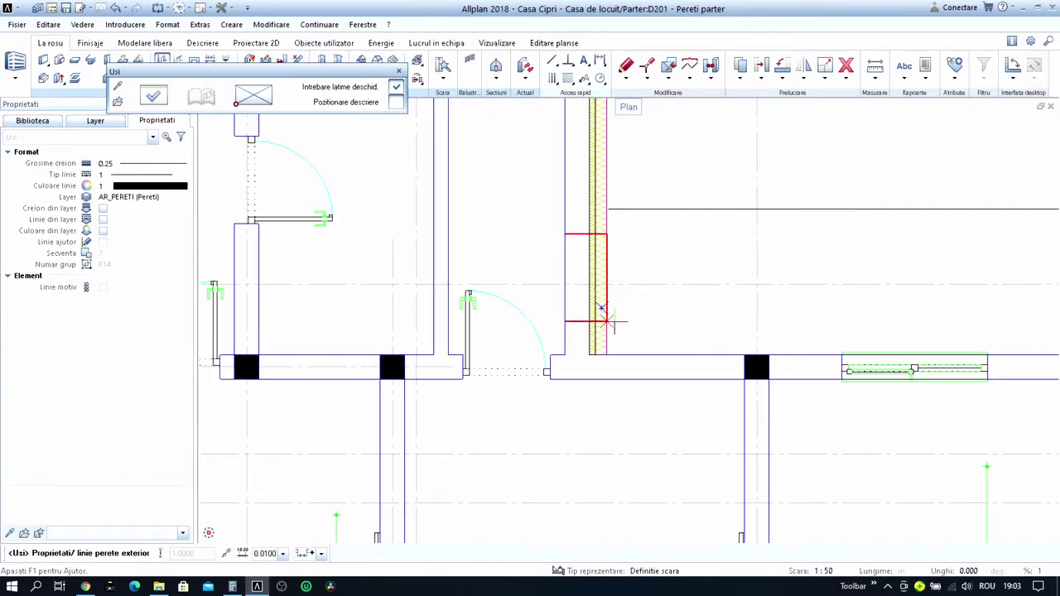
pyautogui.click(605, 319)
pyautogui.press('Return')
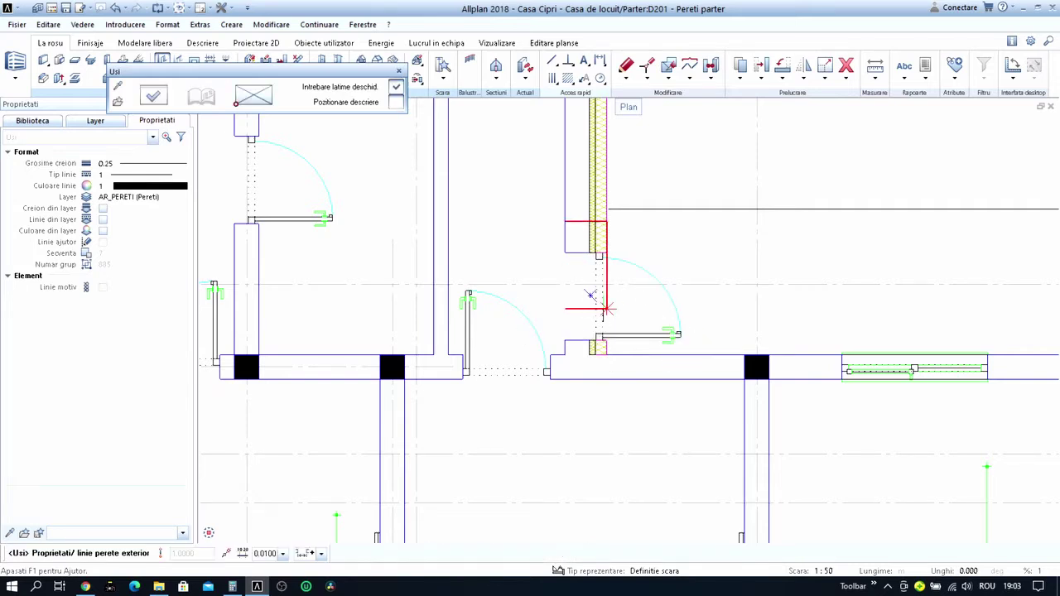
pyautogui.press('Escape')
pyautogui.moveTo(583, 315); pyautogui.dragTo(525, 360, button='middle')
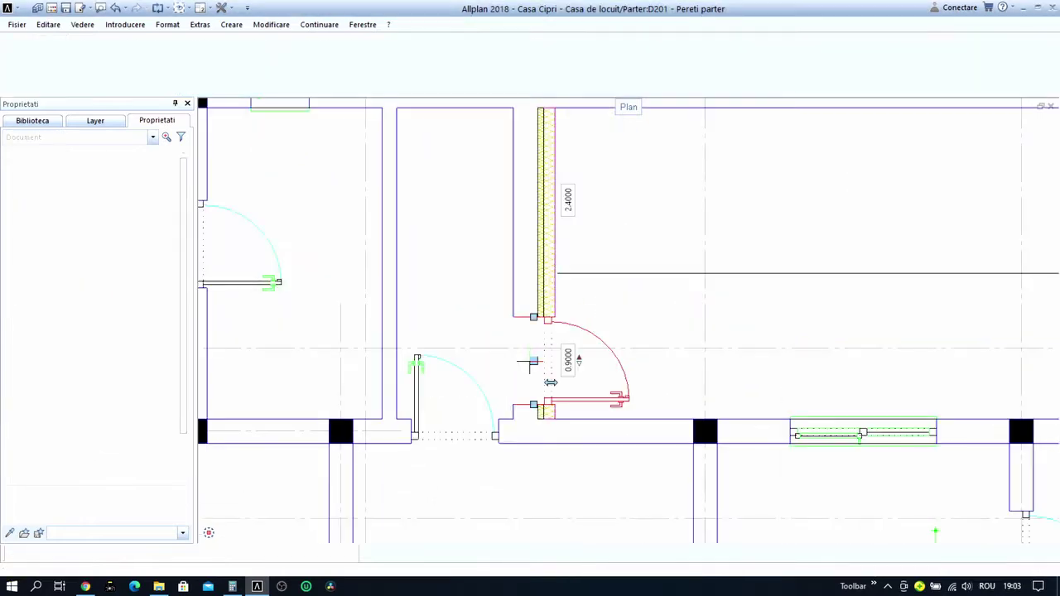
# Set the new door's exterior reveal to 0.18.
pyautogui.doubleClick(533, 367)
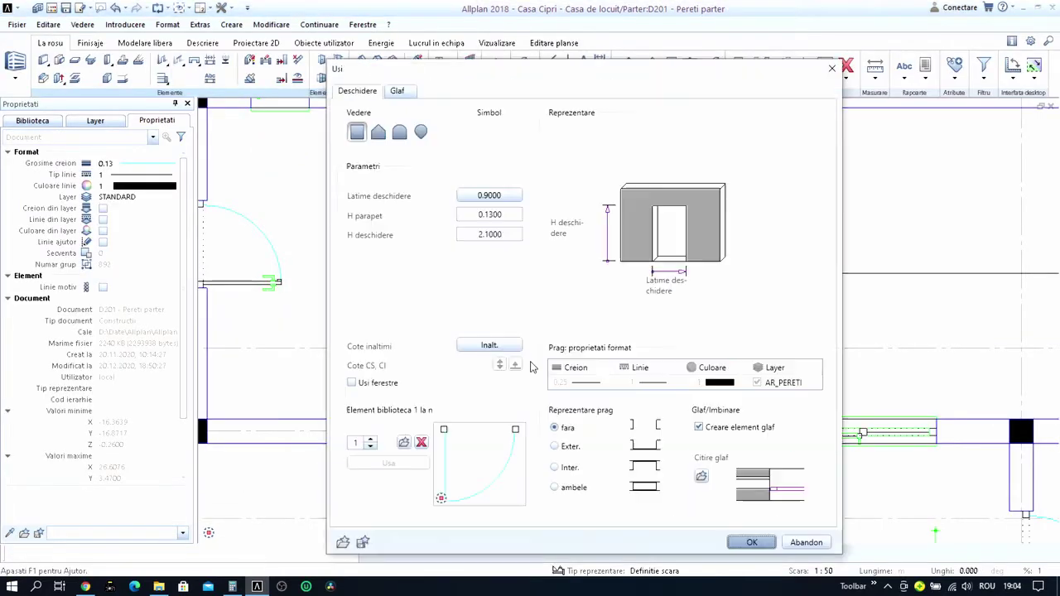
pyautogui.hotkey('ctrl', 'Tab')
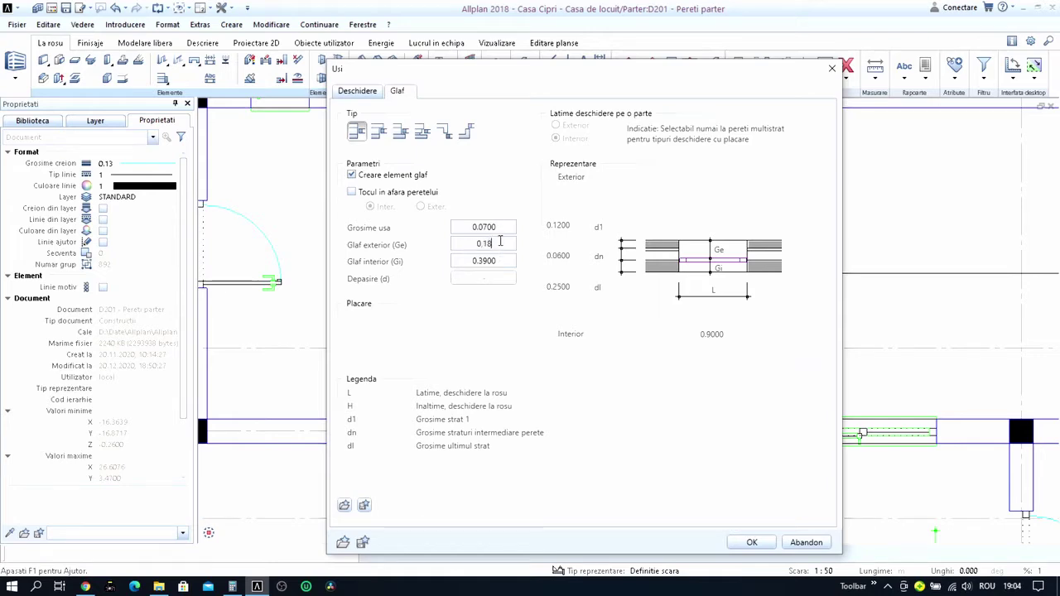
pyautogui.click(749, 542)
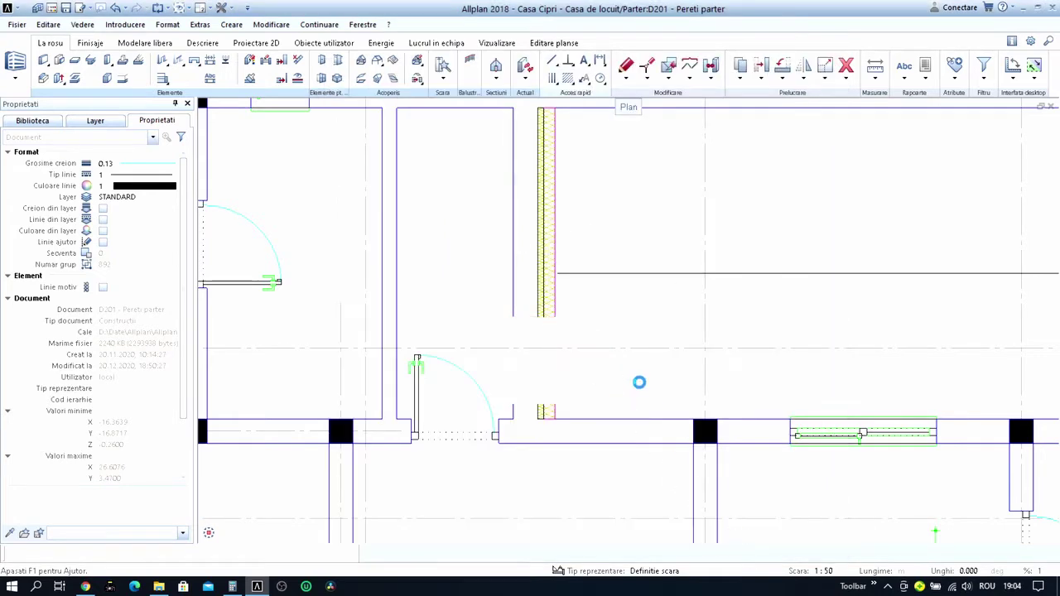
pyautogui.scroll(-3, 533, 262)
# Move the outline east of the building so its corner snaps to the wall's outer corner.
pyautogui.scroll(-1, 532, 262)
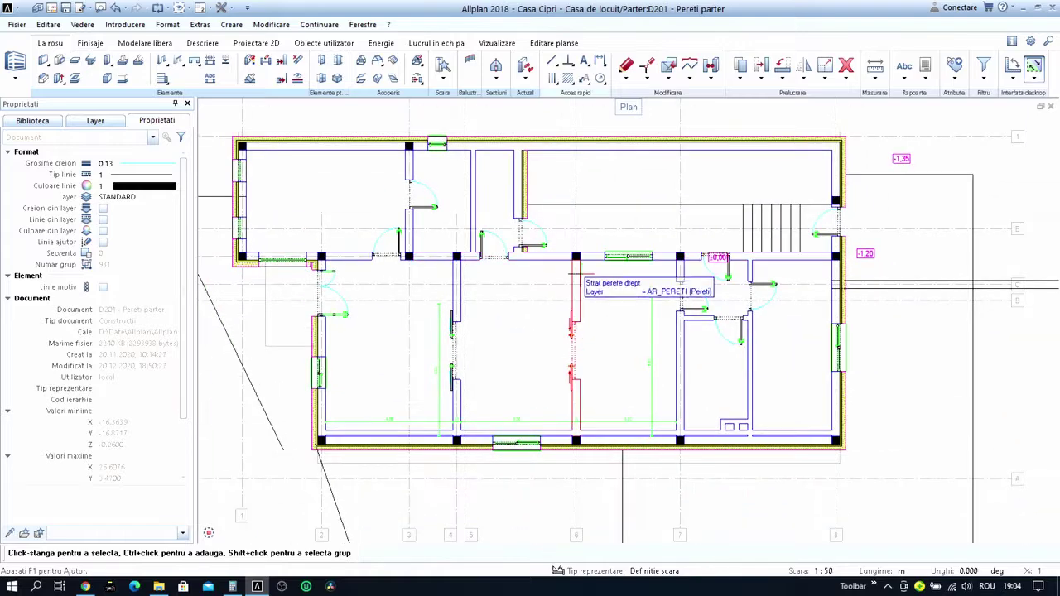
pyautogui.scroll(1, 530, 276)
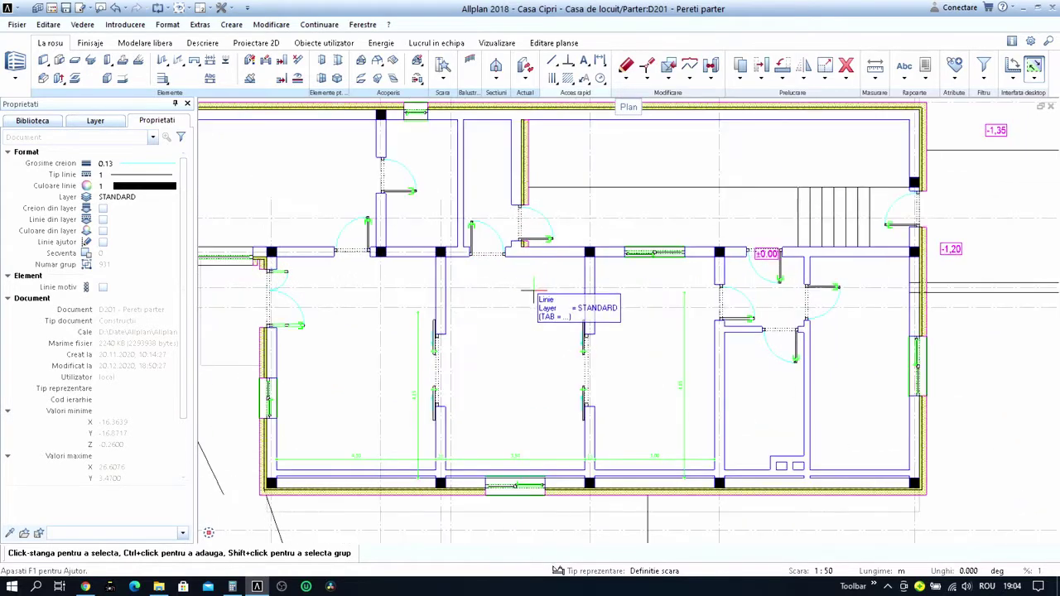
pyautogui.scroll(1, 533, 290)
pyautogui.scroll(-1, 580, 294)
pyautogui.scroll(1, 629, 296)
pyautogui.scroll(1, 670, 296)
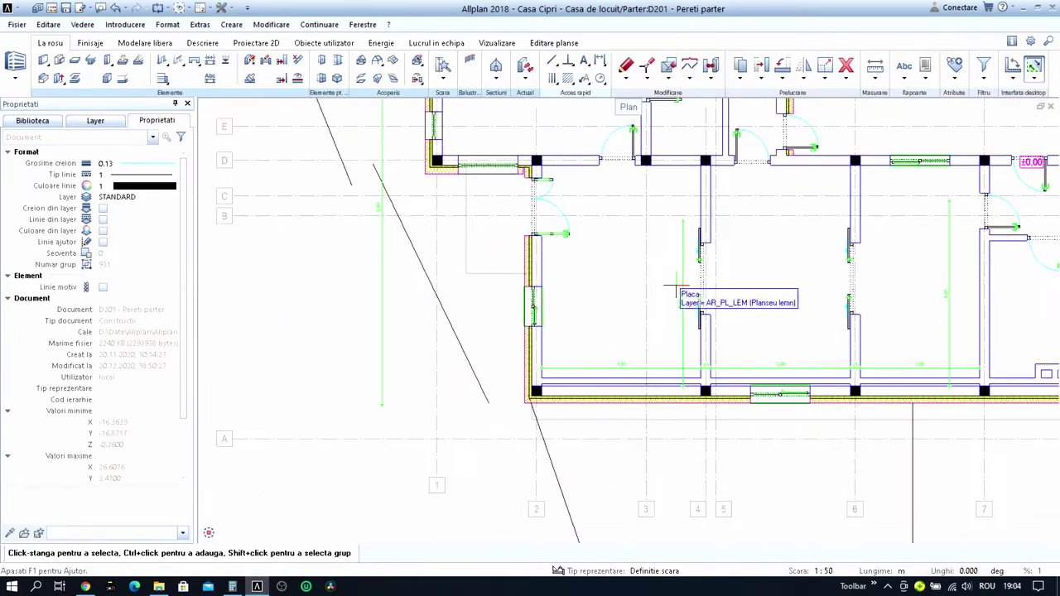
pyautogui.scroll(-3, 679, 288)
pyautogui.moveTo(681, 290); pyautogui.dragTo(553, 353, button='middle')
pyautogui.moveTo(869, 278); pyautogui.dragTo(717, 258, button='middle')
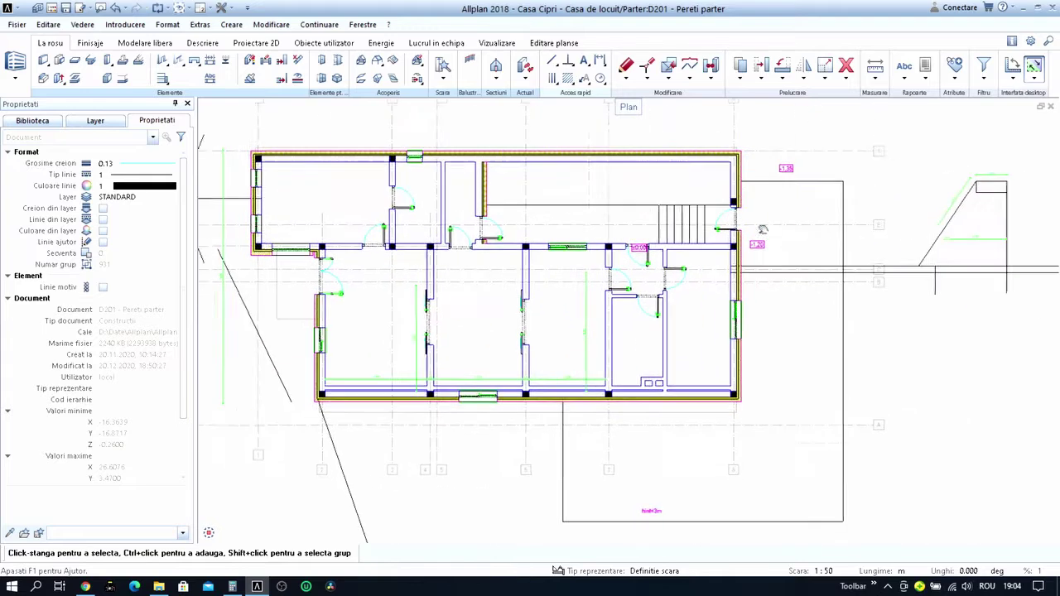
pyautogui.moveTo(801, 203); pyautogui.dragTo(766, 237, button='middle')
pyautogui.scroll(2, 774, 224)
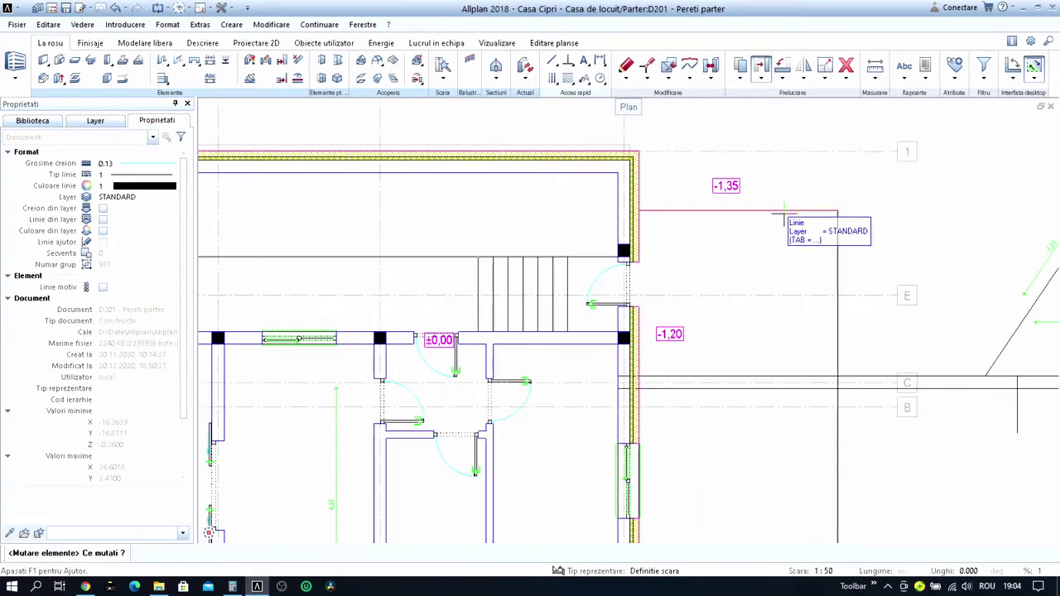
pyautogui.press('m')
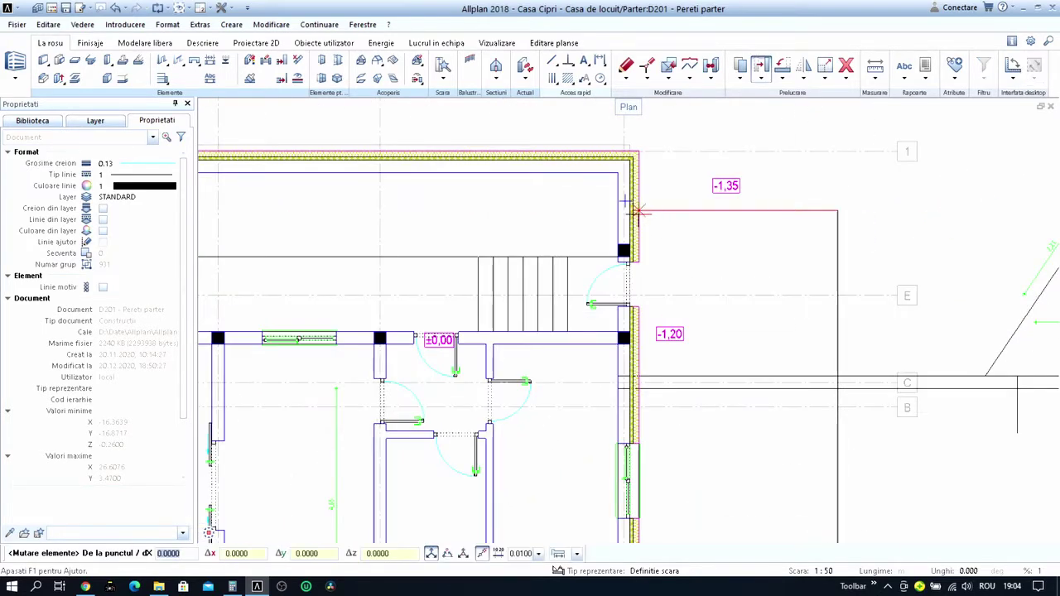
pyautogui.click(637, 213)
pyautogui.scroll(2, 637, 150)
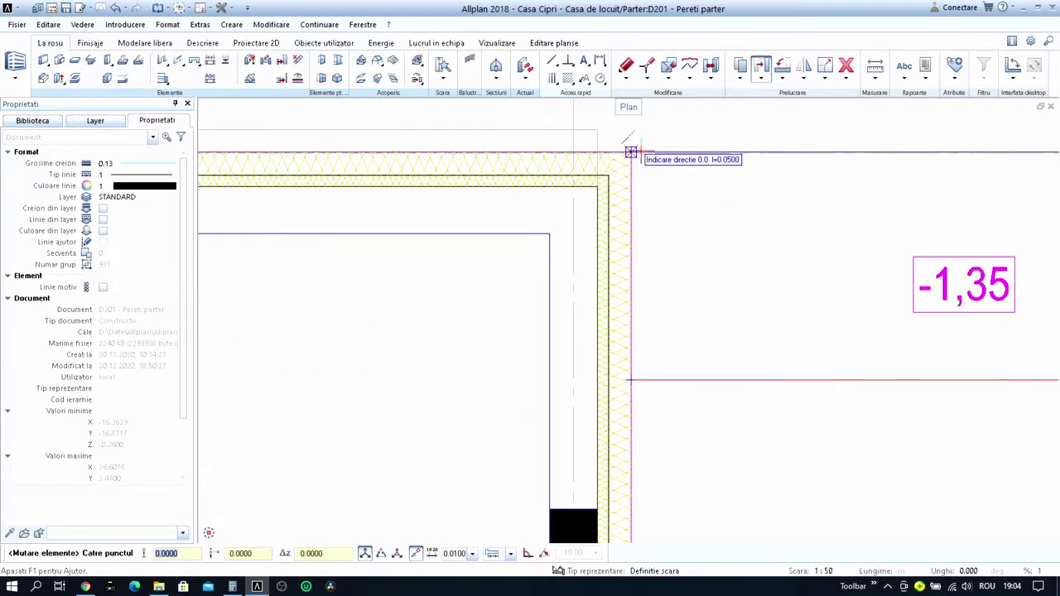
pyautogui.scroll(2, 635, 149)
pyautogui.scroll(2, 549, 190)
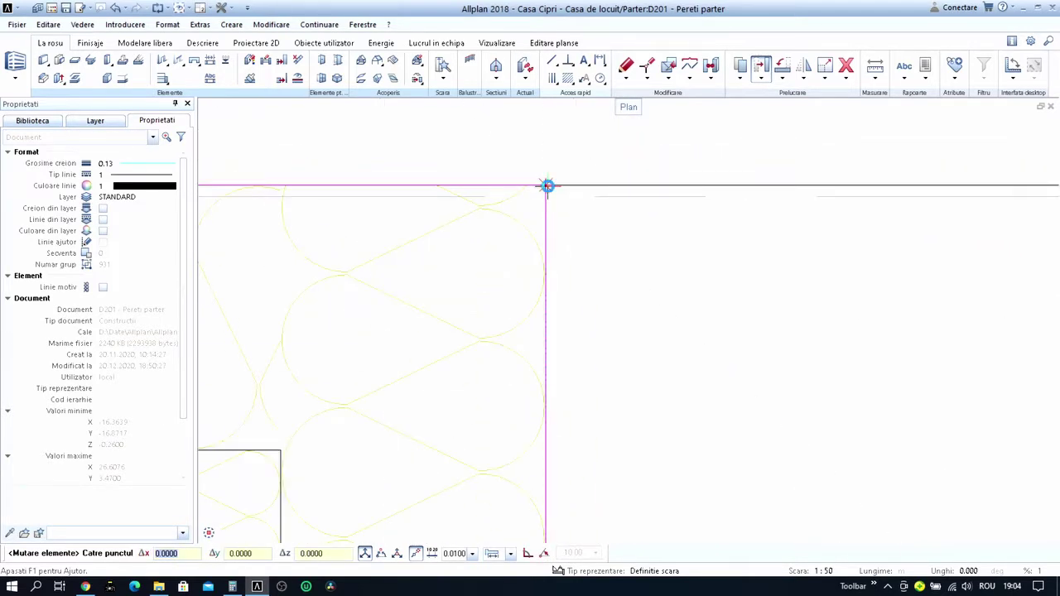
pyautogui.click(545, 185)
pyautogui.scroll(-5, 662, 193)
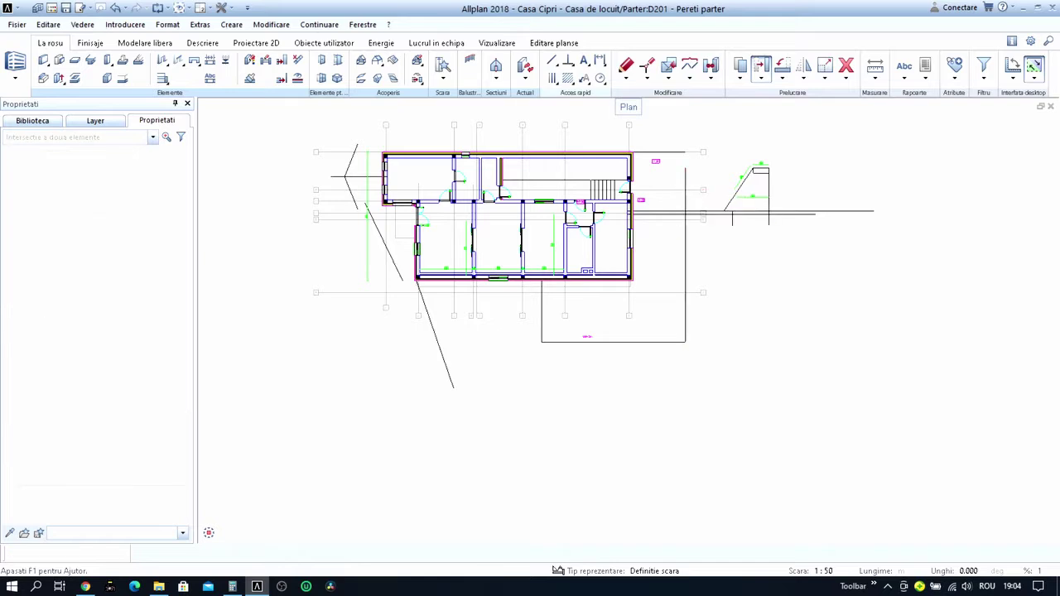
pyautogui.press('Escape')
# Trim the two lines at the wall's outer corner to their intersection.
pyautogui.click(659, 161)
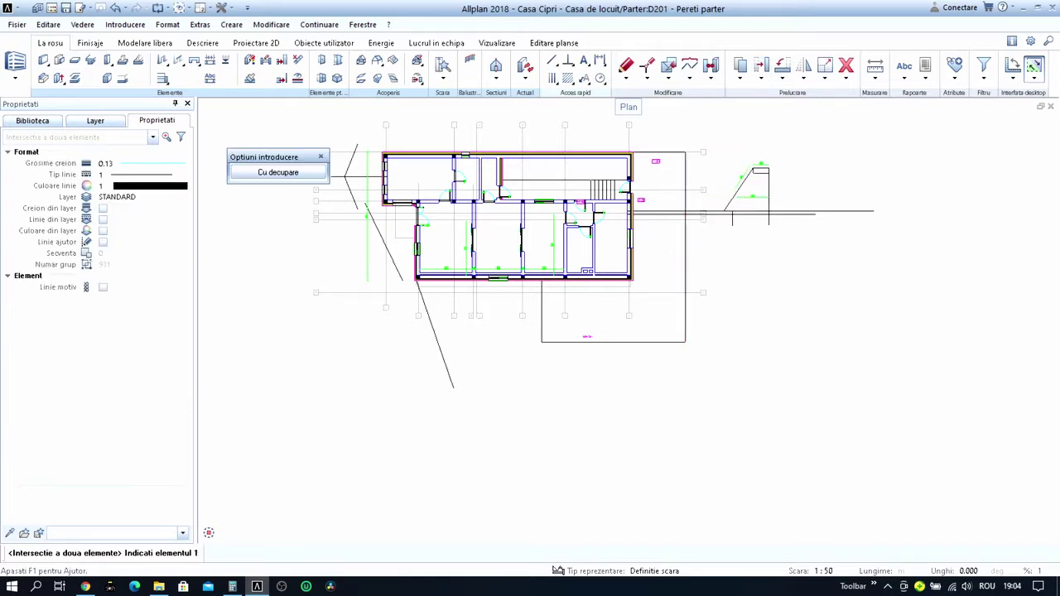
pyautogui.scroll(3, 741, 220)
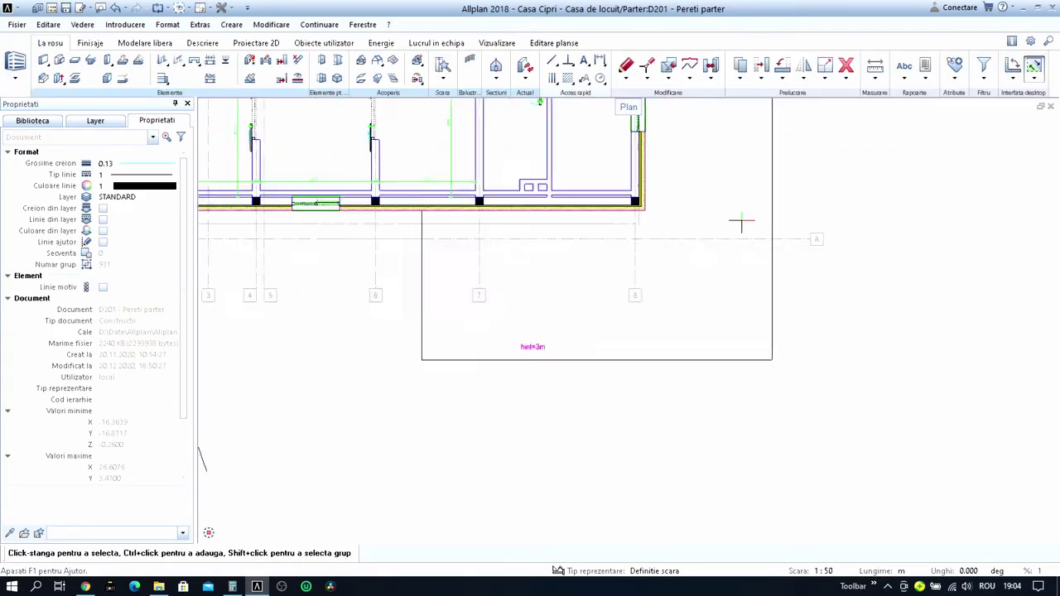
pyautogui.scroll(2, 775, 207)
pyautogui.click(553, 61)
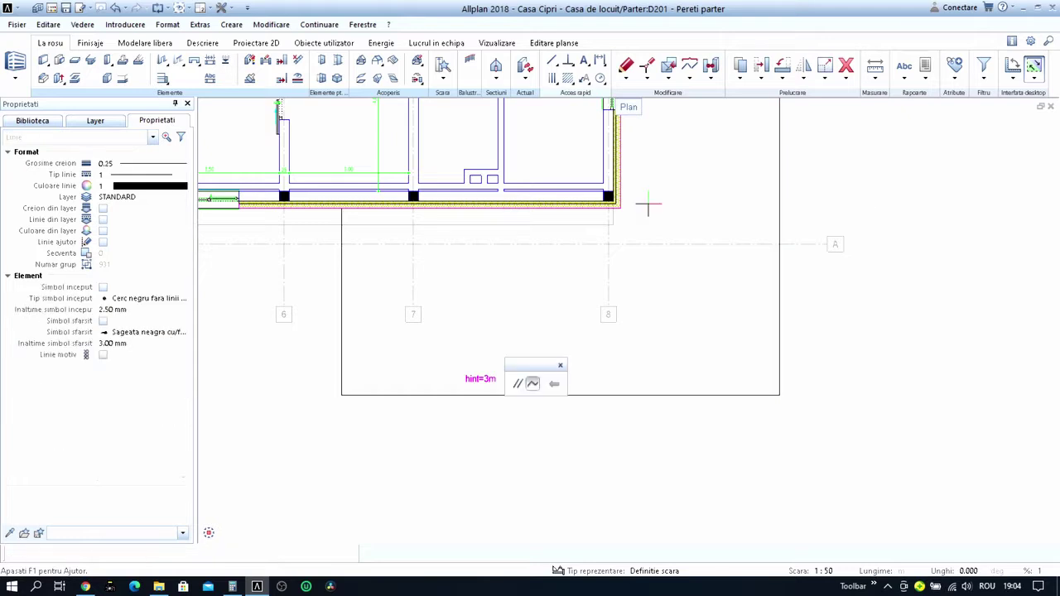
pyautogui.click(621, 209)
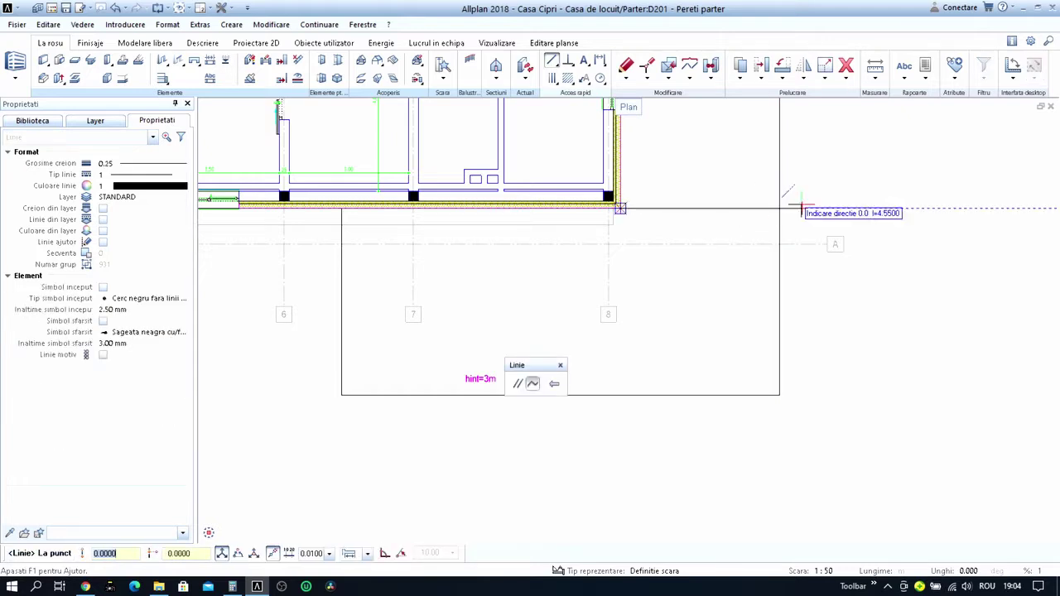
pyautogui.press('Escape')
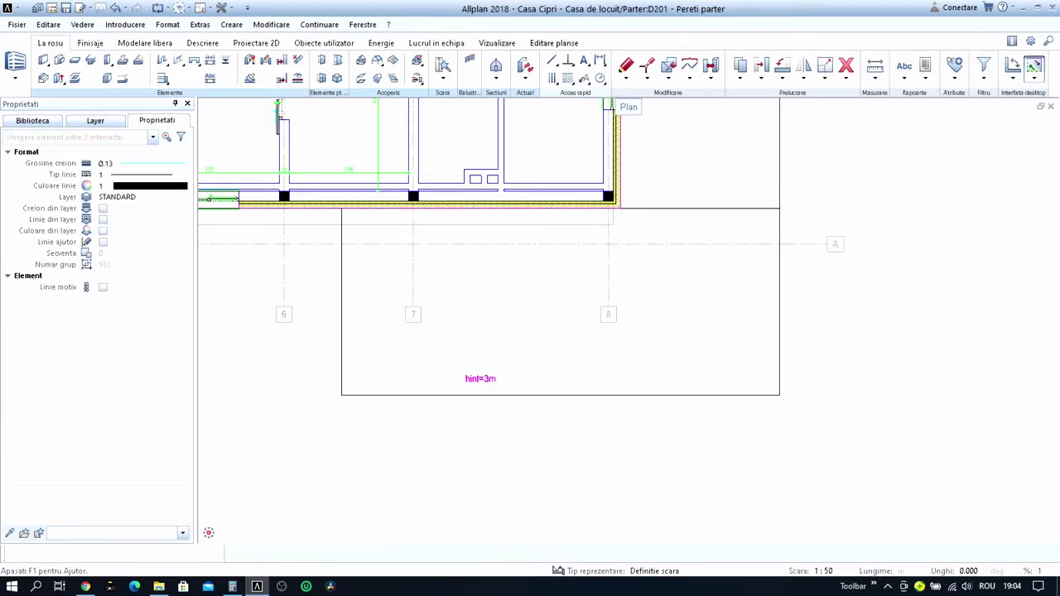
# Delete the wall line piece between intersections and the rectangle around the hint=3m note.
pyautogui.click(779, 222)
pyautogui.press('Escape')
pyautogui.press('Escape')
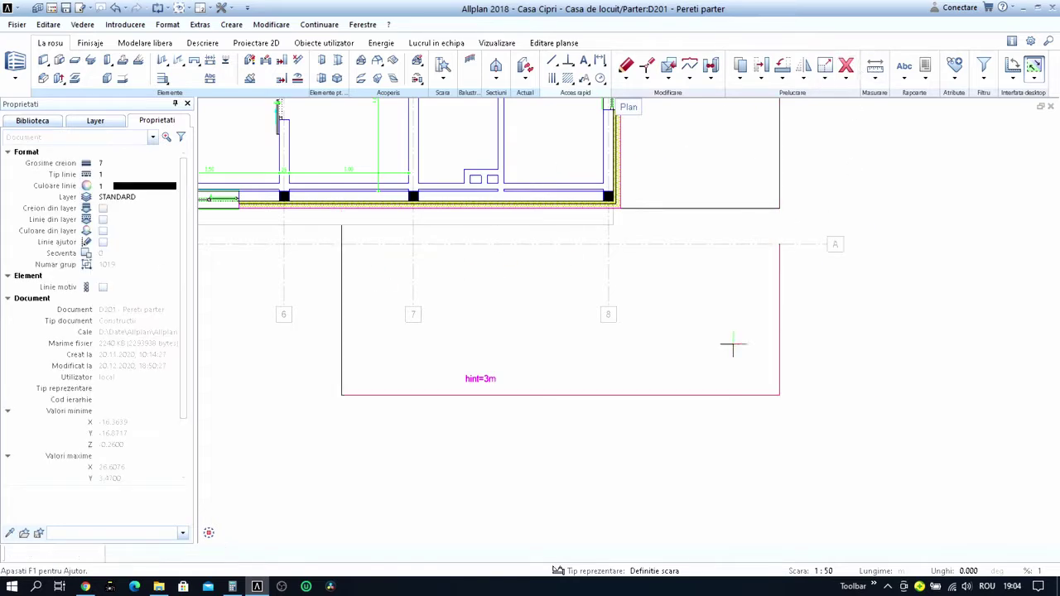
pyautogui.moveTo(495, 428); pyautogui.dragTo(322, 389)
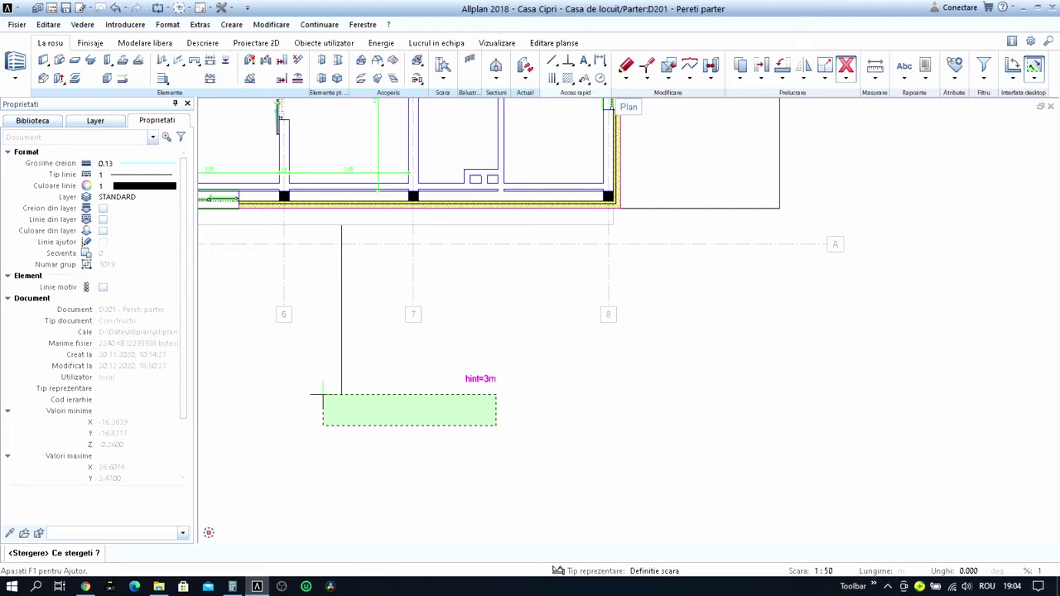
# Move the hint=3m note up to its new spot beside the building.
pyautogui.click(476, 379)
pyautogui.click(476, 378)
pyautogui.click(751, 195)
pyautogui.scroll(-3, 749, 207)
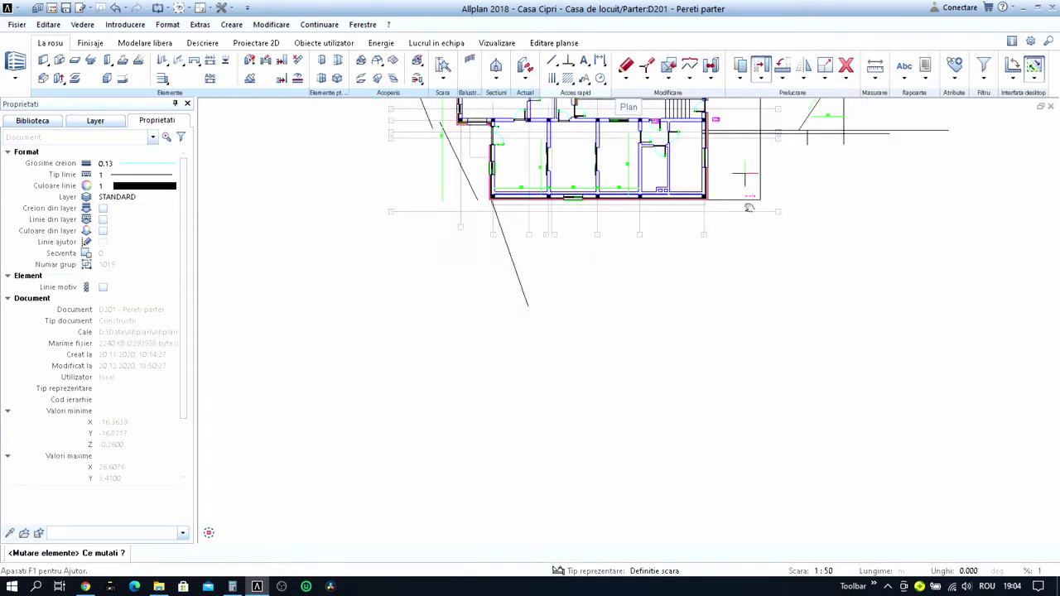
pyautogui.scroll(2, 737, 265)
pyautogui.scroll(2, 721, 314)
pyautogui.scroll(2, 645, 340)
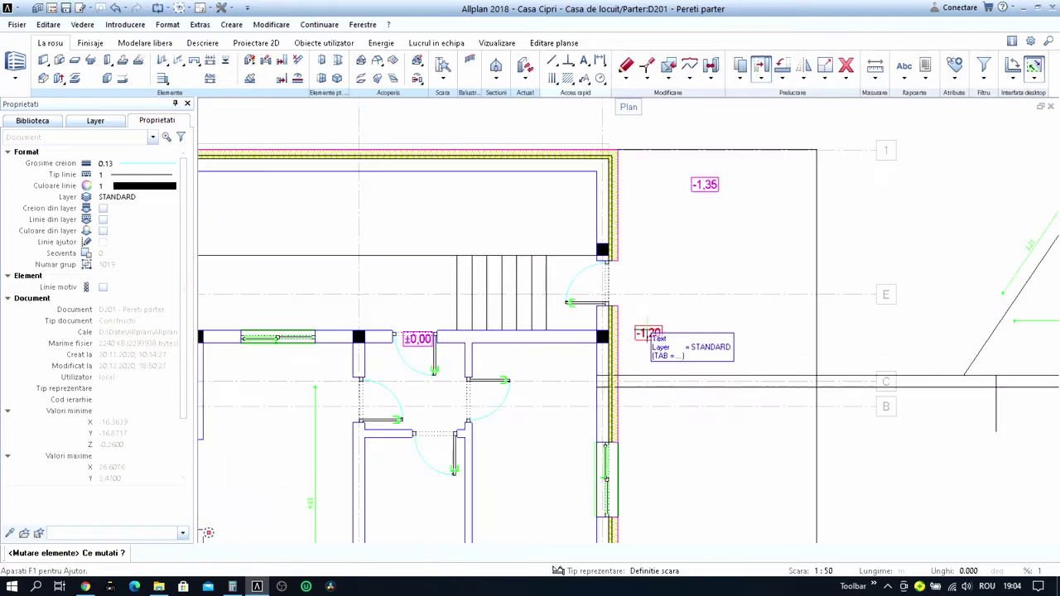
# Move the -1,20 level label up beside the stair door.
pyautogui.click(648, 333)
pyautogui.click(648, 333)
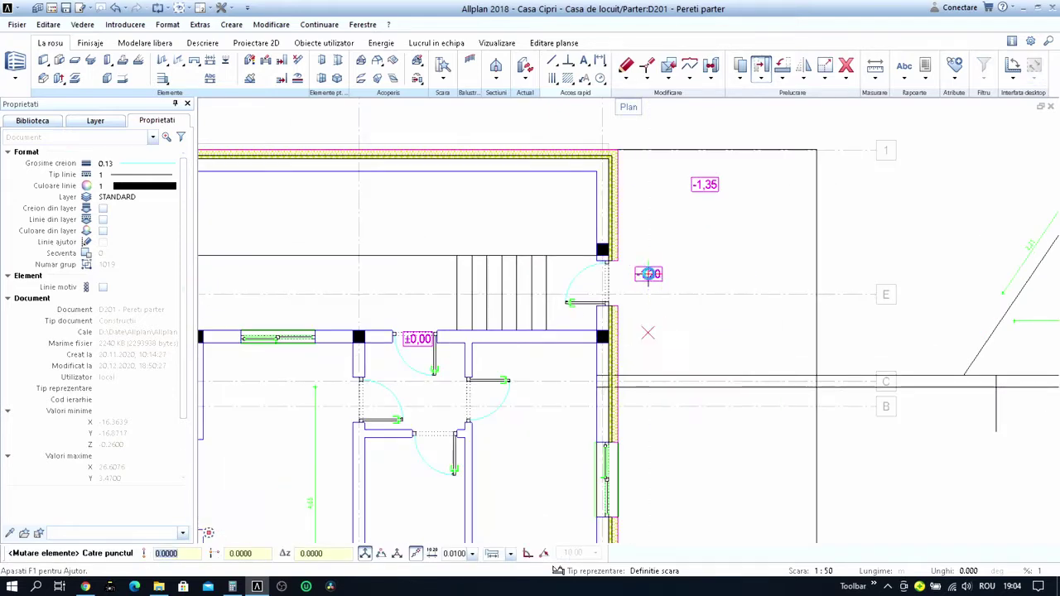
pyautogui.click(647, 273)
pyautogui.scroll(-2, 741, 254)
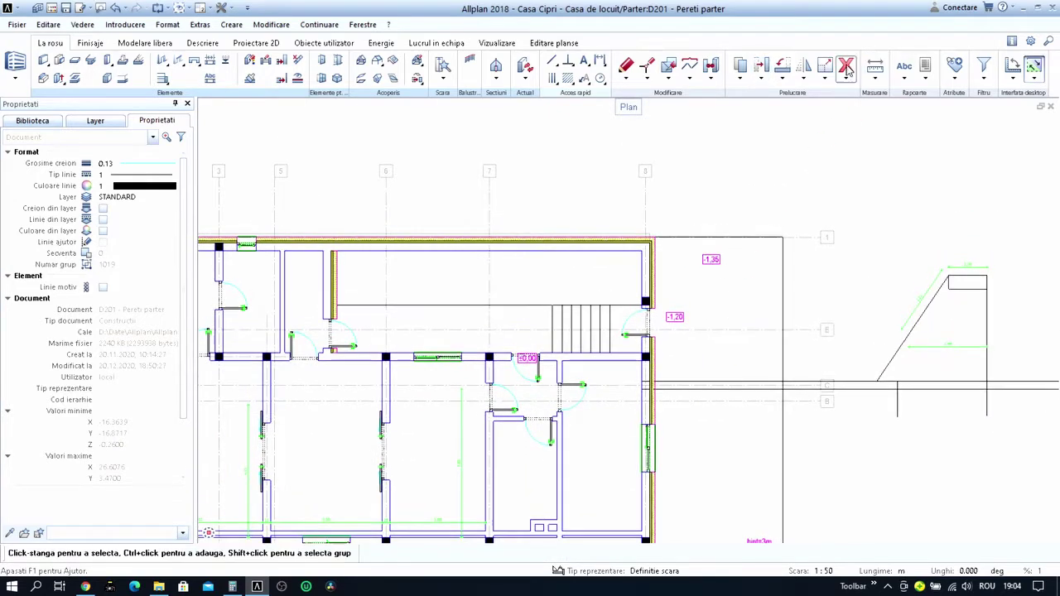
pyautogui.scroll(-2, 793, 238)
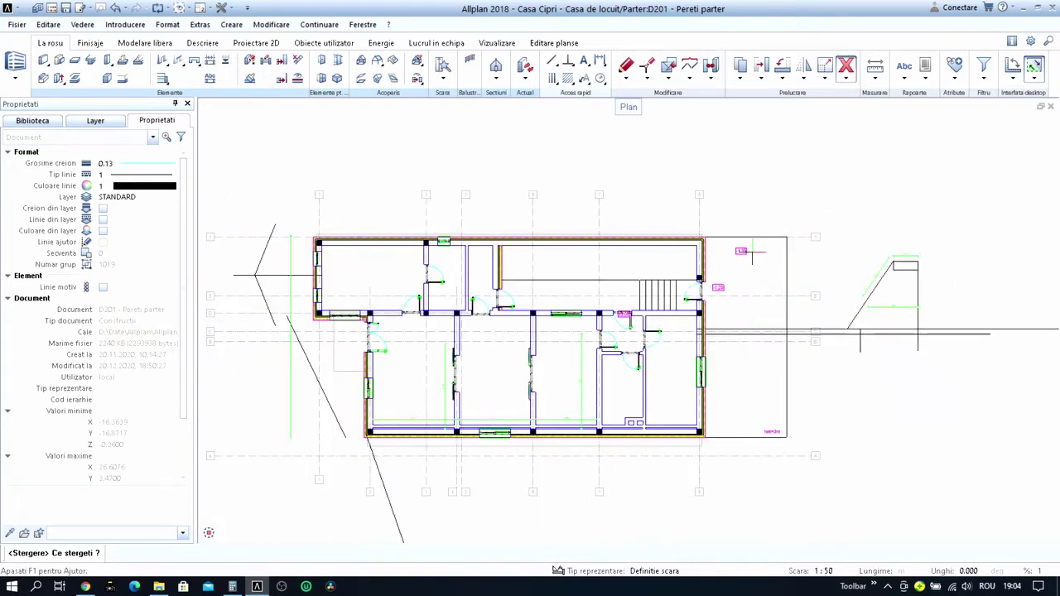
pyautogui.scroll(2, 752, 251)
# Move the ±0,00 level label up into the stair hall above the corridor wall.
pyautogui.press('Escape')
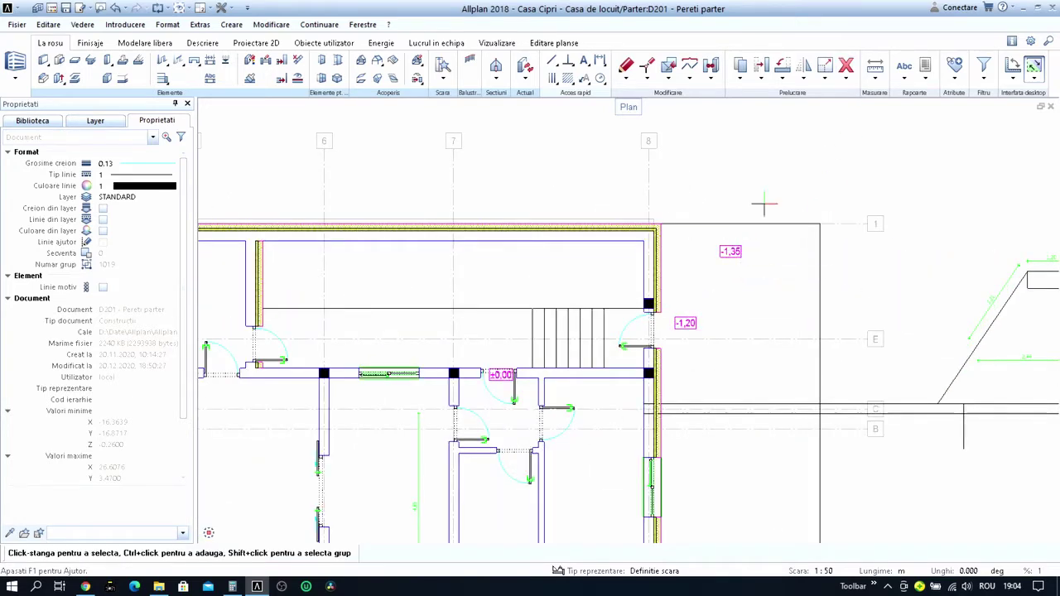
pyautogui.click(848, 66)
pyautogui.scroll(-2, 779, 266)
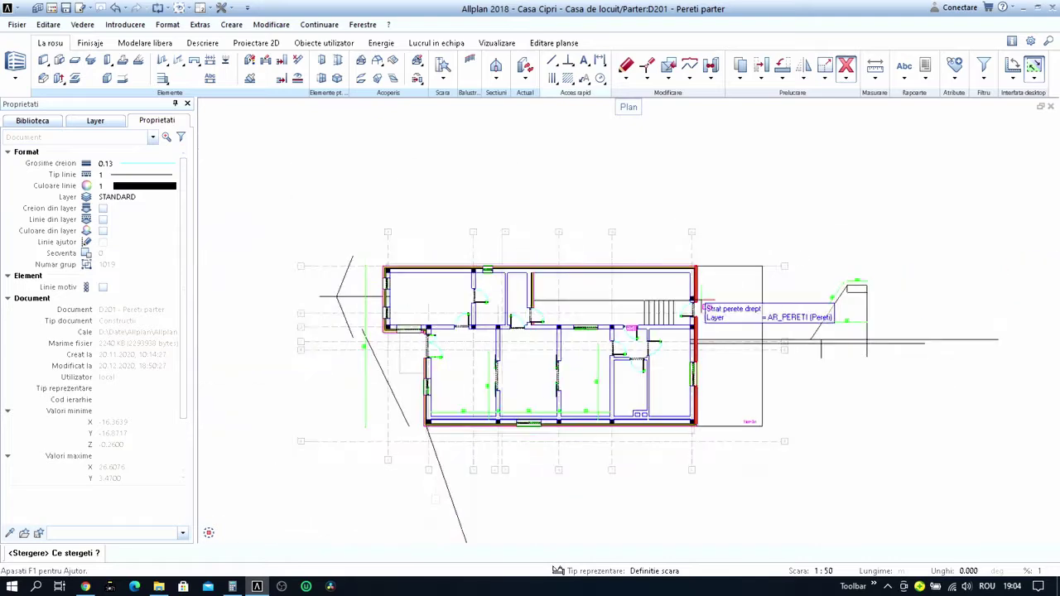
pyautogui.scroll(1, 778, 265)
pyautogui.scroll(1, 779, 266)
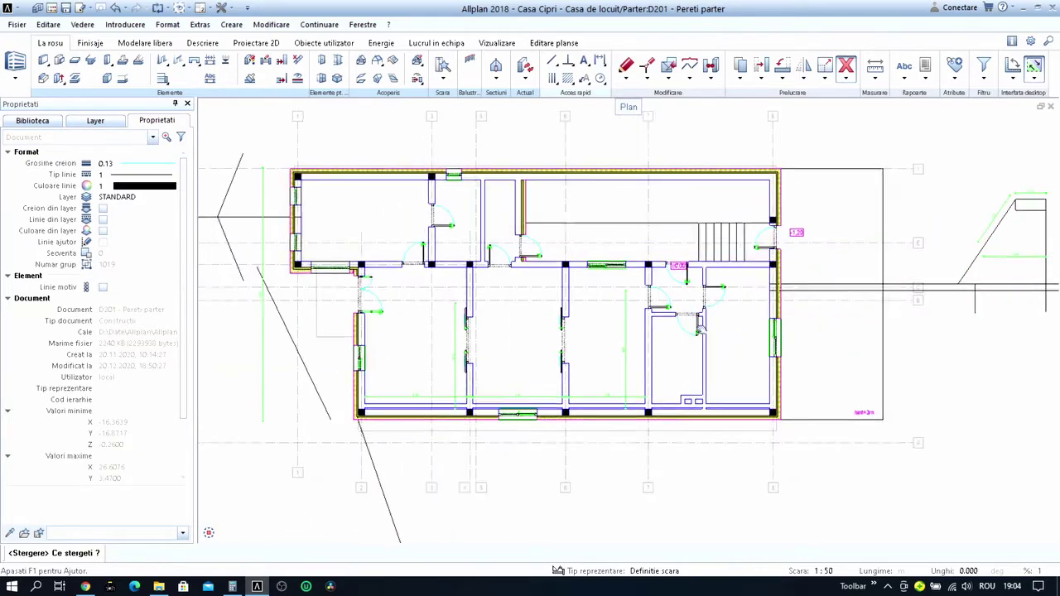
pyautogui.scroll(3, 687, 234)
pyautogui.scroll(2, 687, 307)
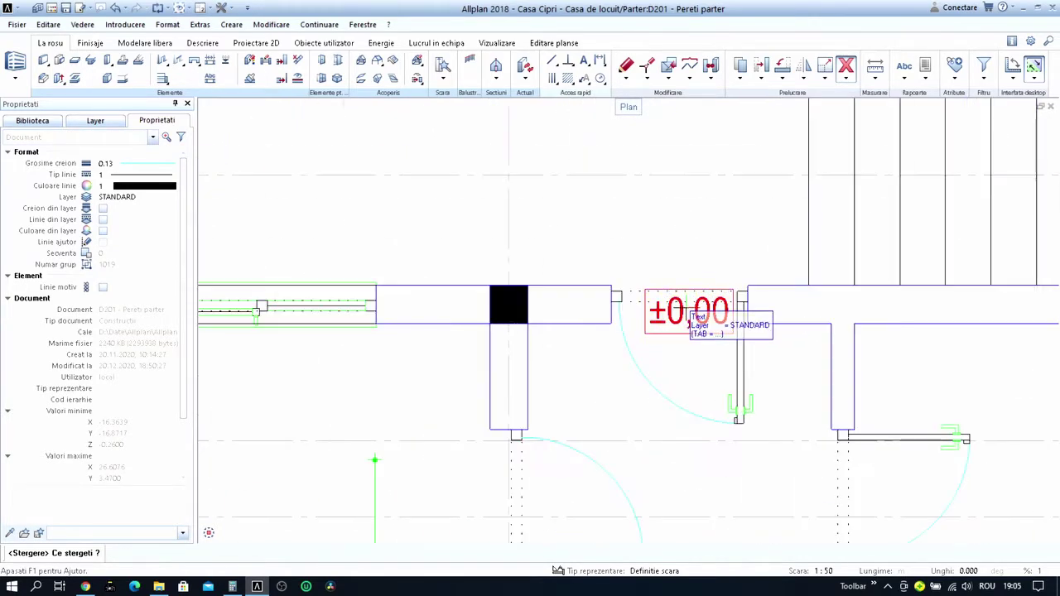
pyautogui.press('m')
pyautogui.moveTo(638, 265); pyautogui.dragTo(743, 362)
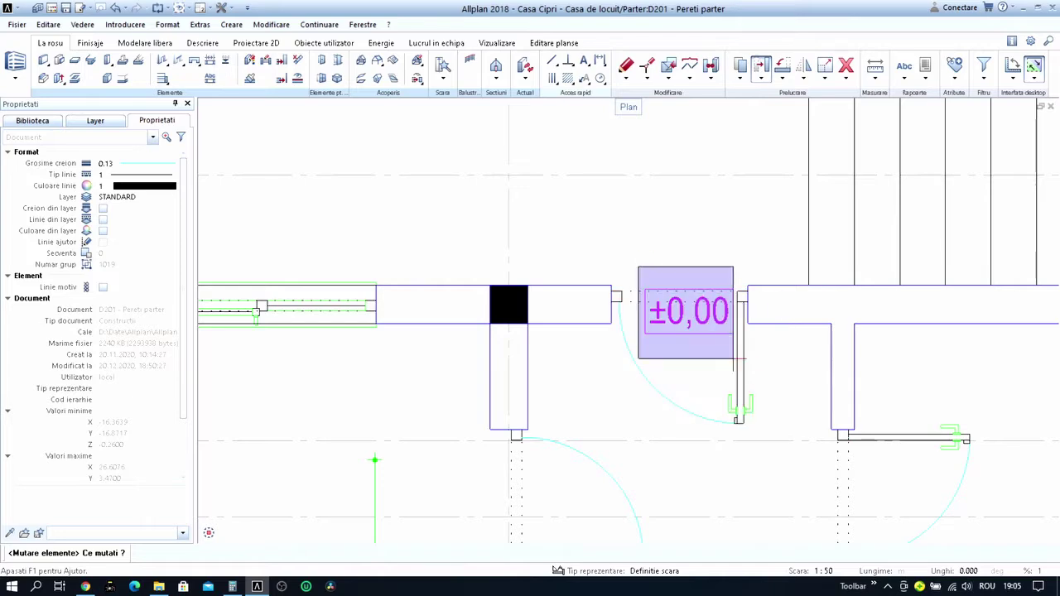
pyautogui.click(743, 362)
pyautogui.scroll(-3, 716, 248)
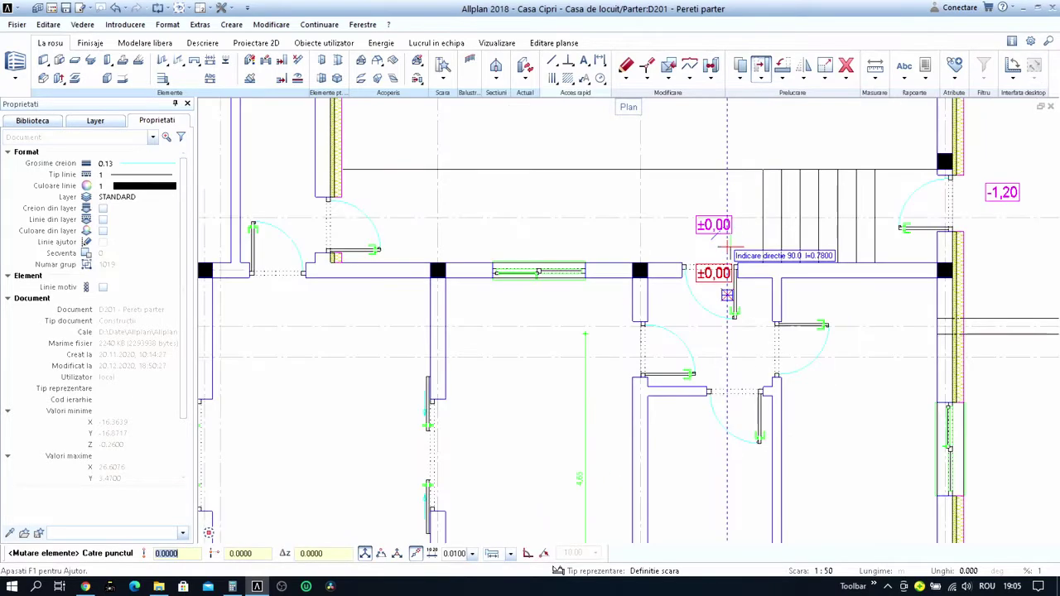
pyautogui.click(736, 224)
pyautogui.scroll(-5, 737, 224)
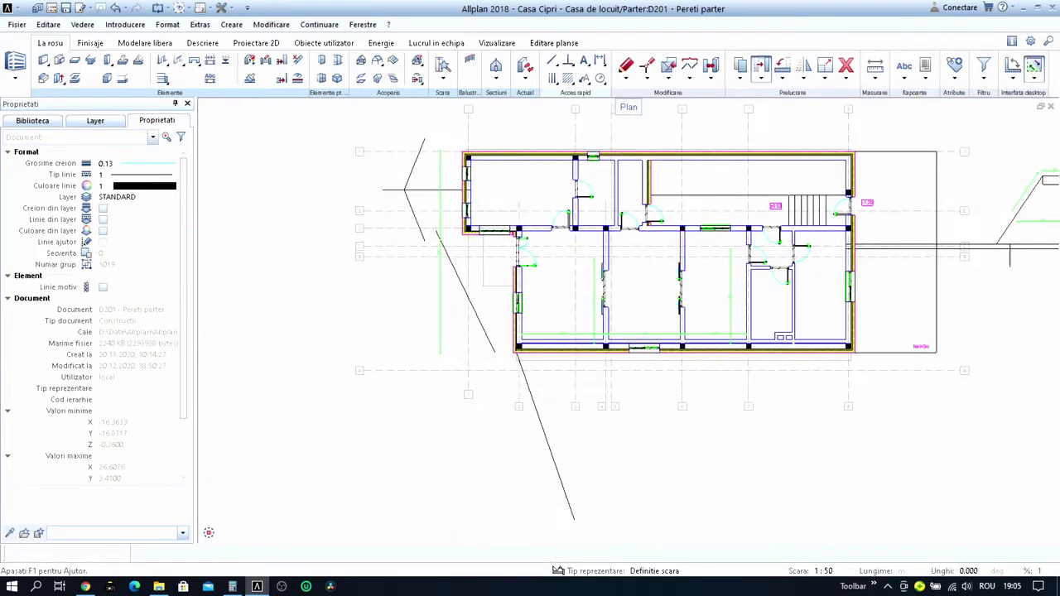
pyautogui.press('Escape')
# Draw an L-shaped insulated wall from the corner down, then across to the inner wall.
pyautogui.scroll(1, 590, 321)
pyautogui.scroll(1, 590, 320)
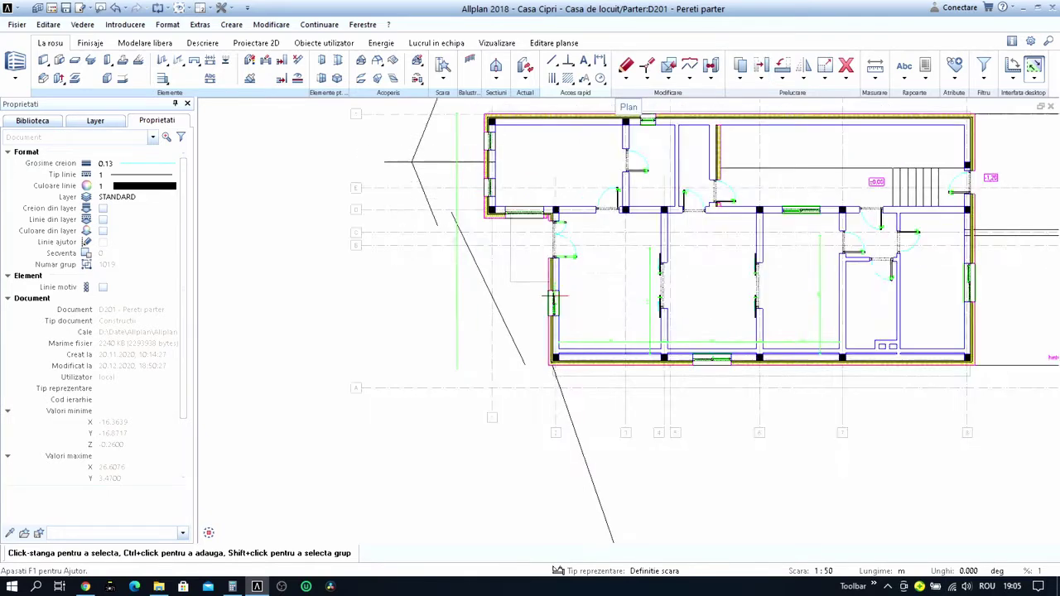
pyautogui.scroll(1, 571, 298)
pyautogui.scroll(1, 627, 315)
pyautogui.scroll(2, 627, 314)
pyautogui.scroll(-2, 646, 315)
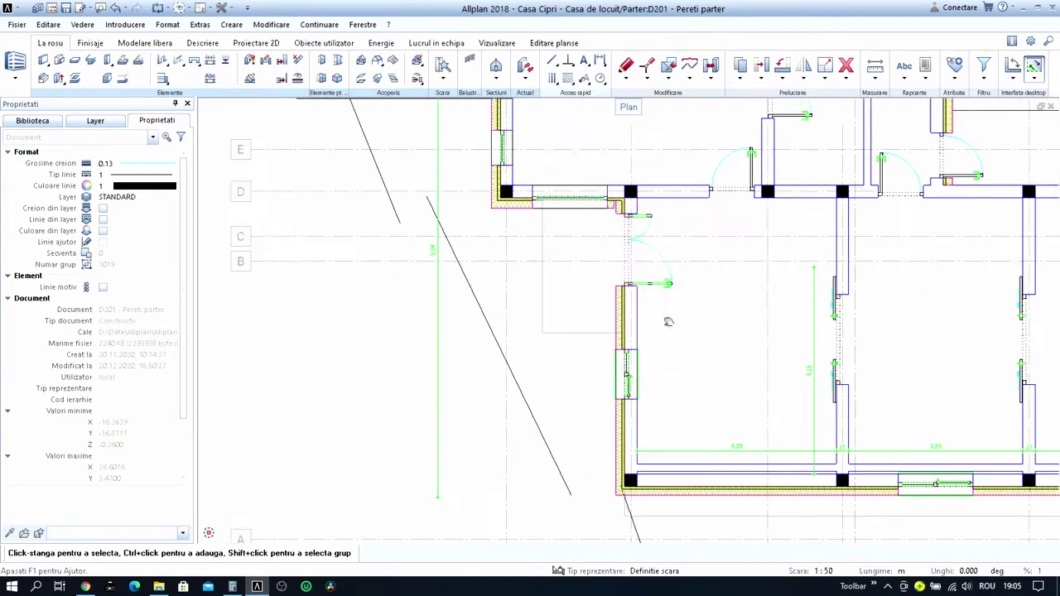
pyautogui.scroll(1, 656, 315)
pyautogui.rightClick(656, 315)
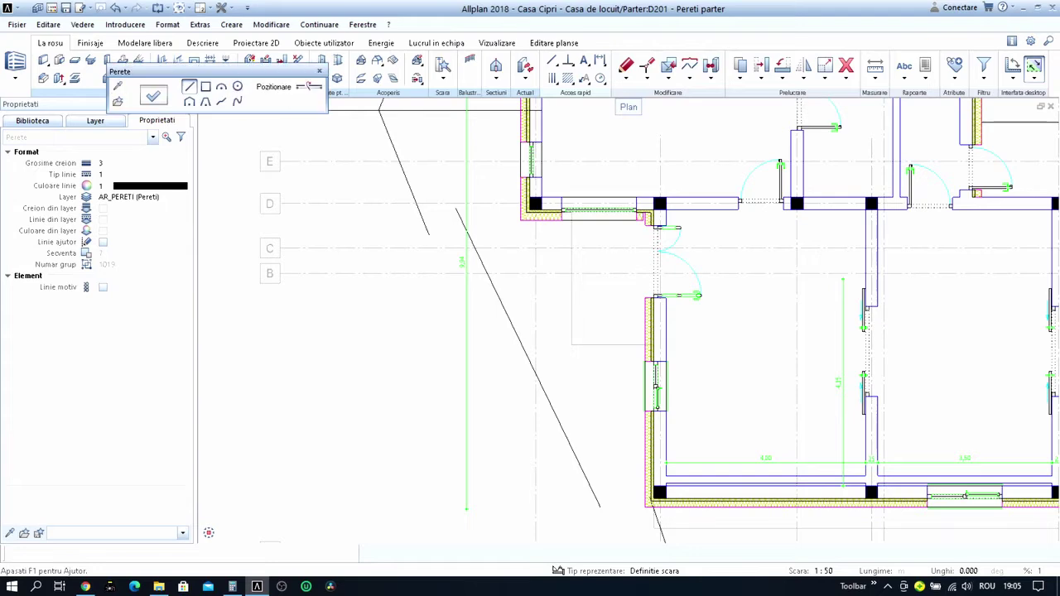
pyautogui.scroll(2, 571, 225)
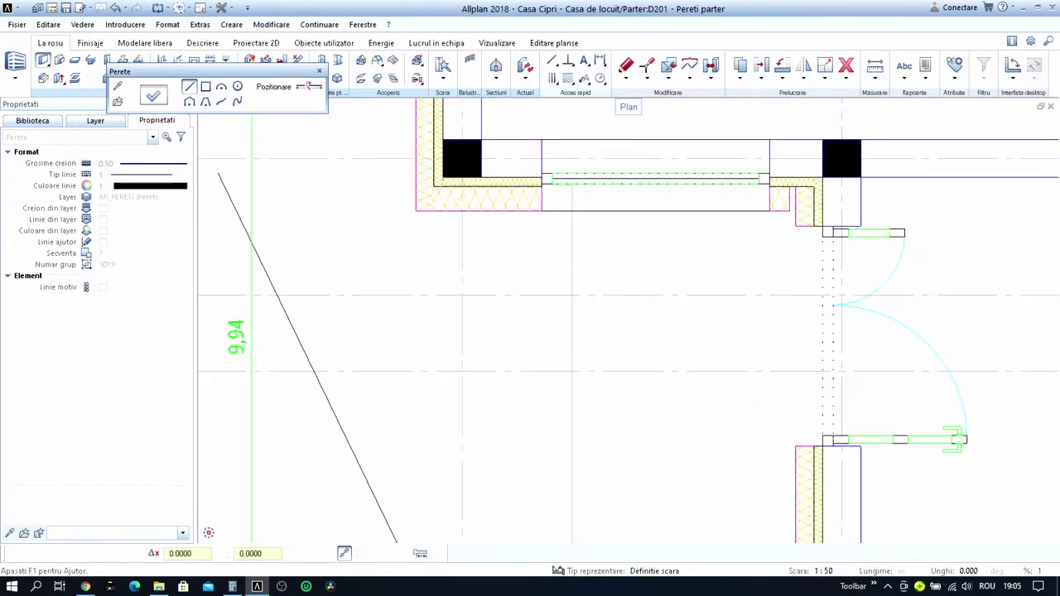
pyautogui.click(571, 209)
pyautogui.scroll(-3, 573, 319)
pyautogui.scroll(1, 570, 357)
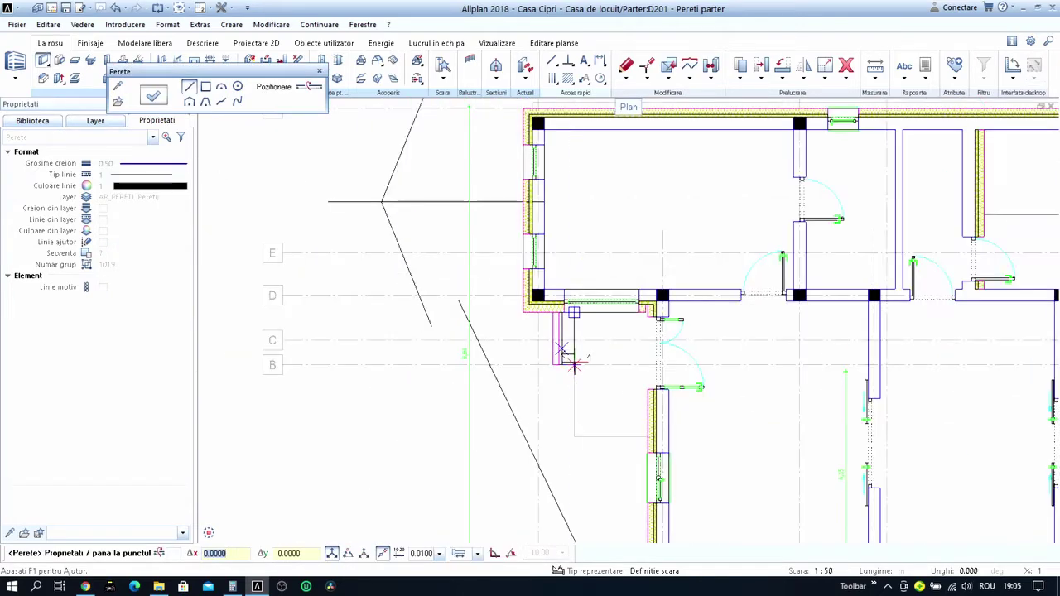
pyautogui.scroll(2, 573, 364)
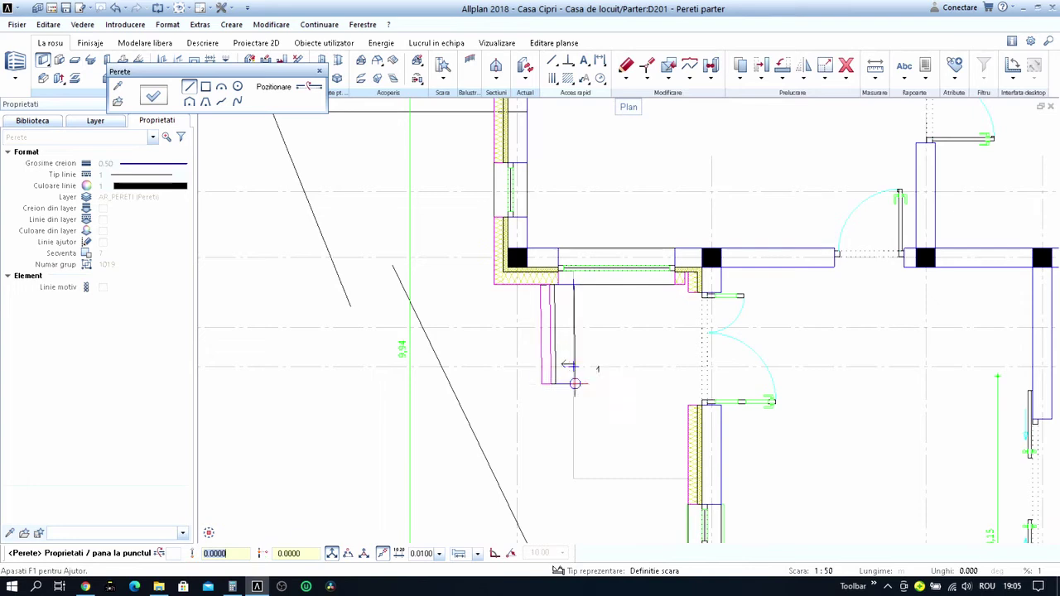
pyautogui.click(575, 478)
pyautogui.click(687, 478)
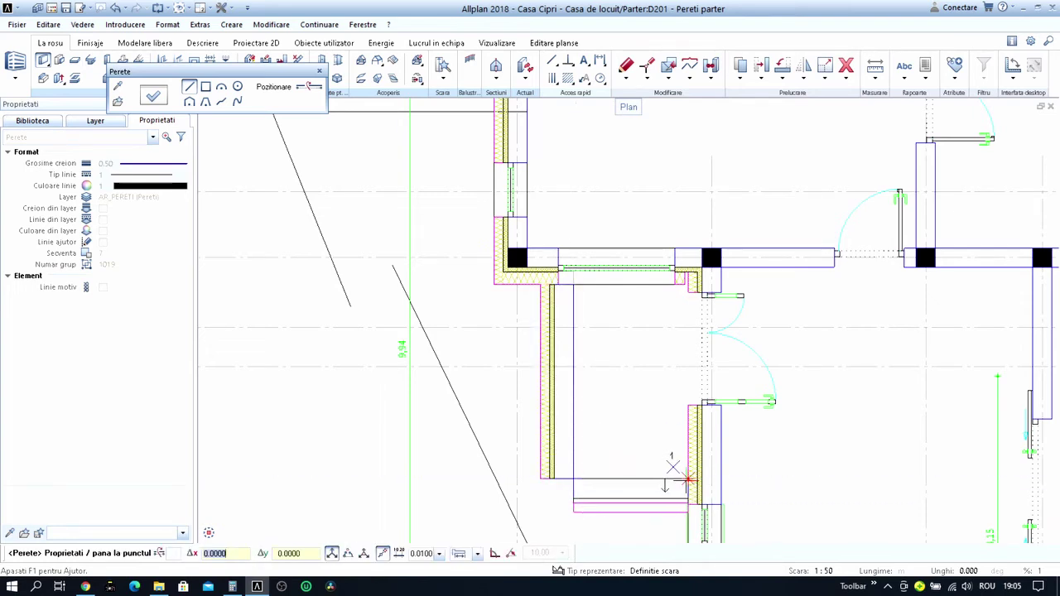
pyautogui.press('Escape')
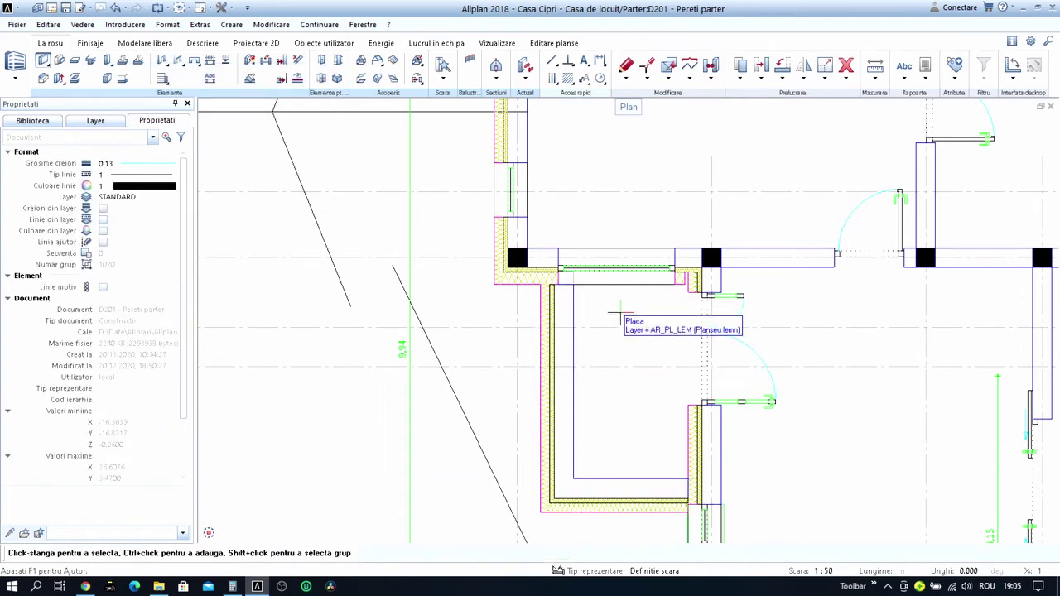
# Delete the window and wall piece above the new wall using a selection window.
pyautogui.scroll(1, 627, 278)
pyautogui.scroll(1, 627, 279)
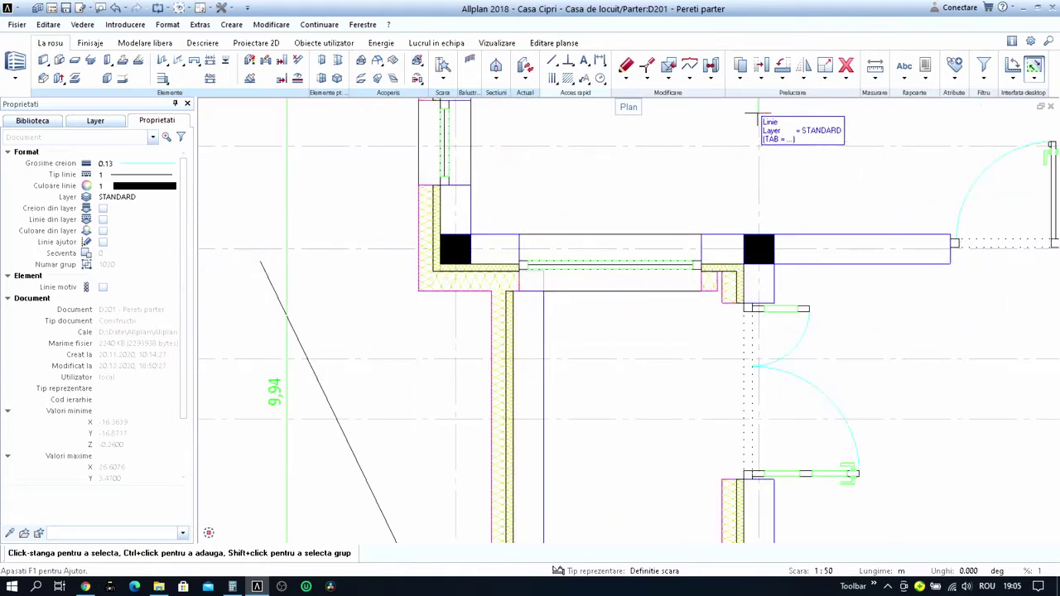
pyautogui.click(846, 68)
pyautogui.scroll(2, 592, 241)
pyautogui.moveTo(468, 193); pyautogui.dragTo(768, 375)
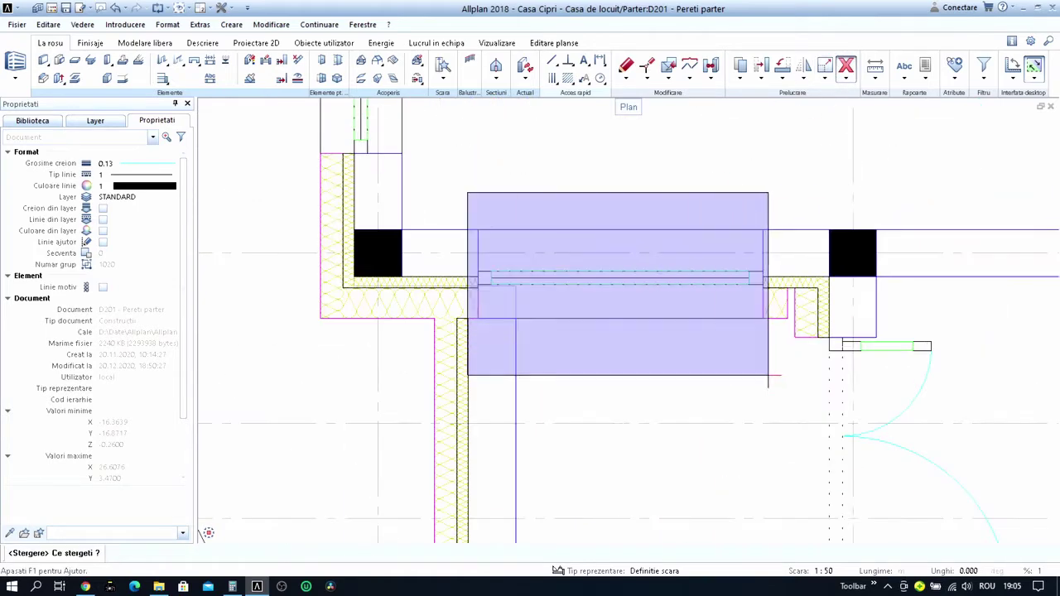
pyautogui.scroll(-2, 768, 381)
pyautogui.moveTo(768, 381); pyautogui.dragTo(655, 305, button='middle')
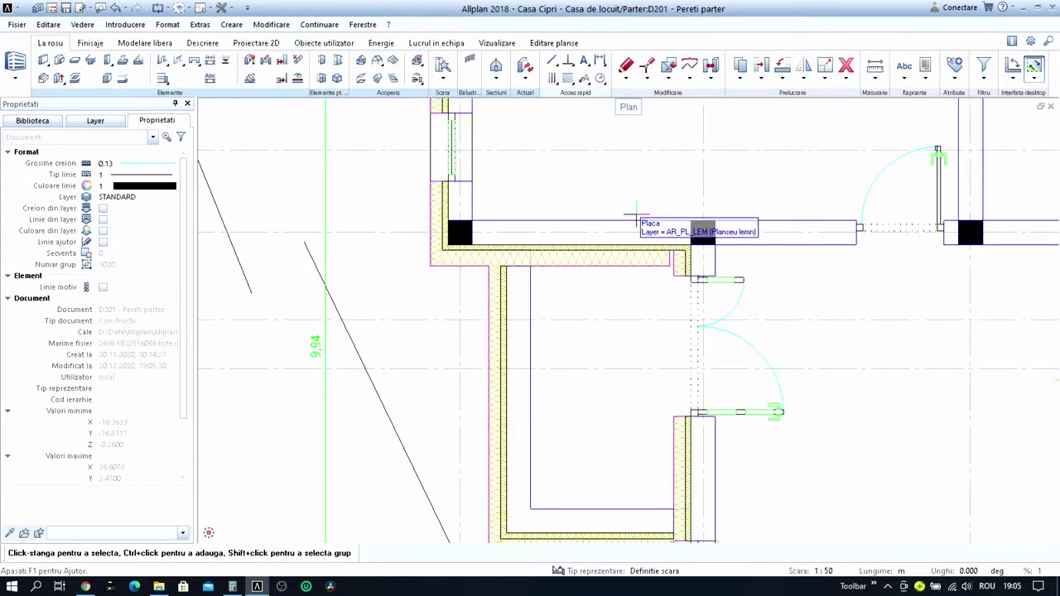
# Join the new vertical wall cleanly to the horizontal corner walls with Intersect two elements.
pyautogui.click(280, 62)
pyautogui.click(497, 248)
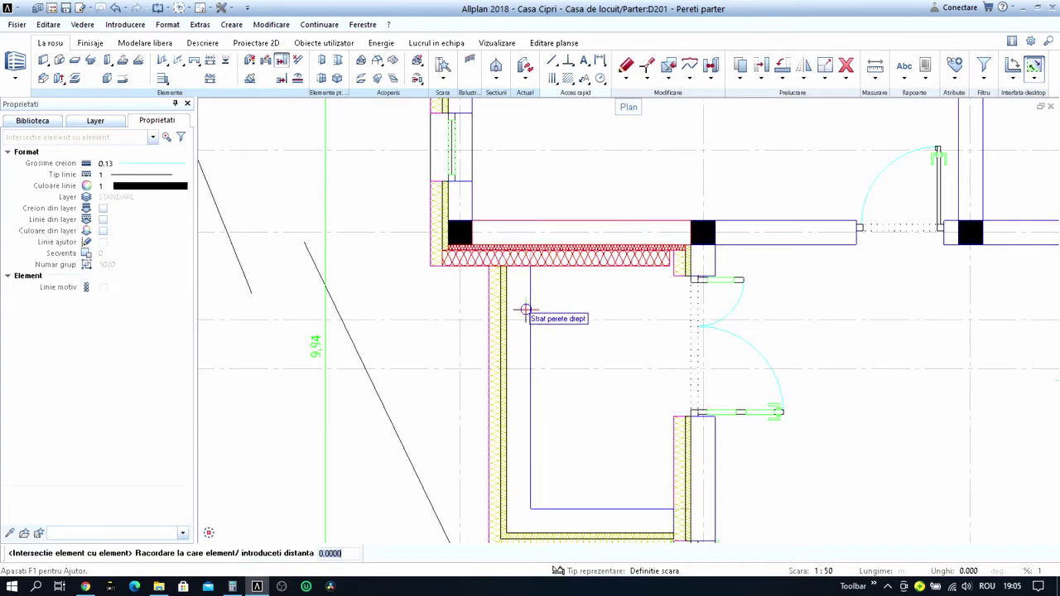
pyautogui.click(526, 310)
pyautogui.click(770, 231)
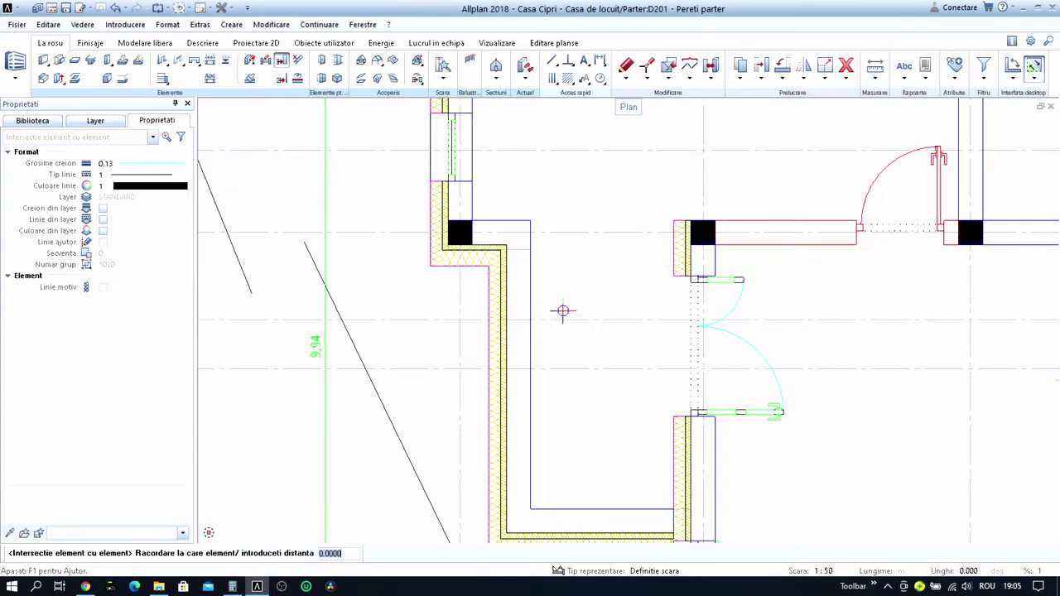
pyautogui.click(529, 313)
pyautogui.press('Escape')
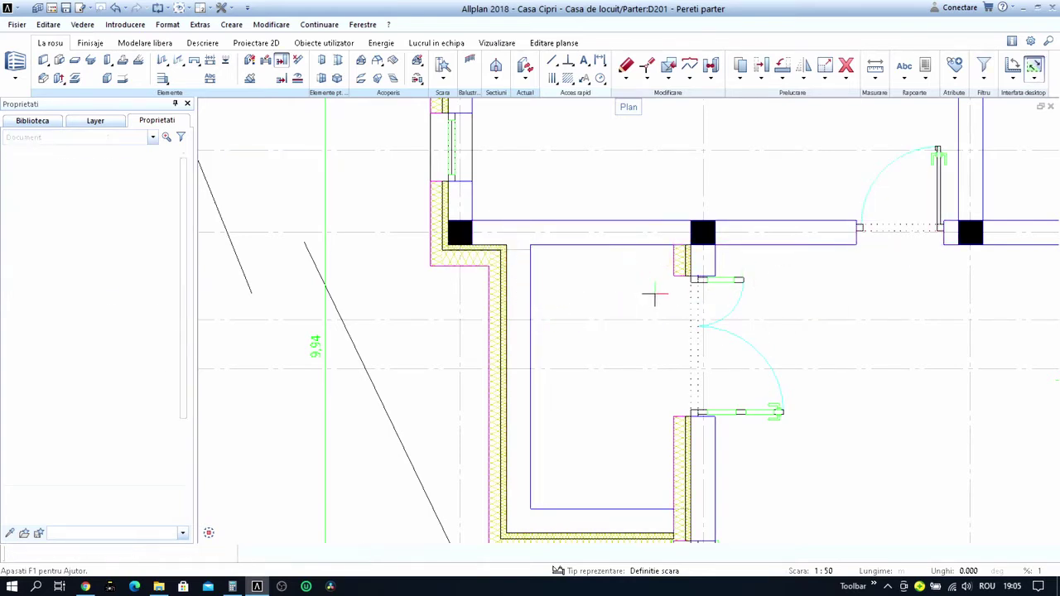
pyautogui.scroll(-3, 548, 224)
pyautogui.scroll(2, 553, 223)
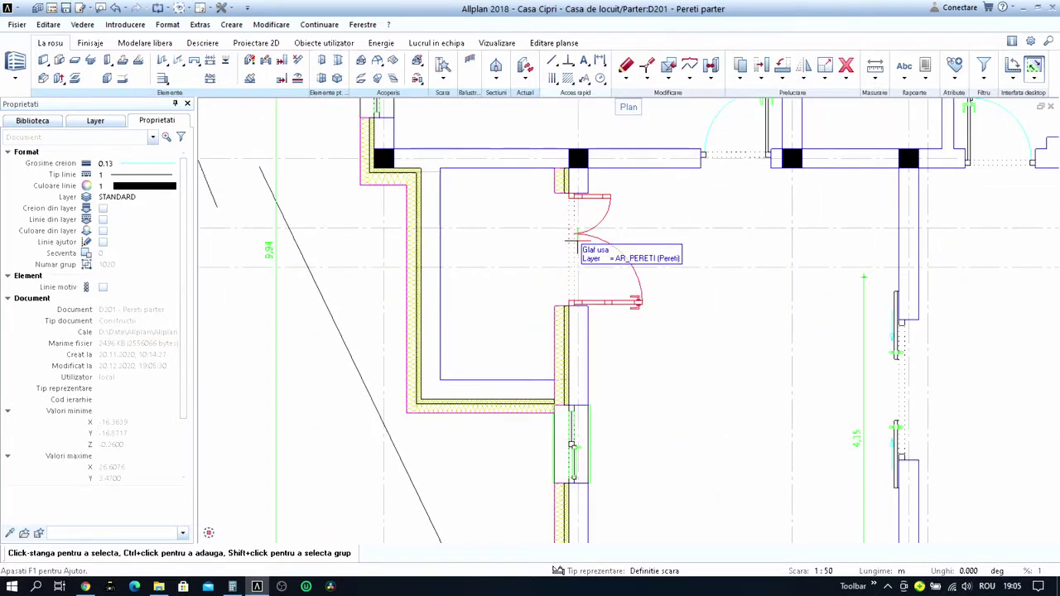
# Place a door matching the existing one into the left corridor wall, below the insulated stair-hall wall.
pyautogui.scroll(3, 573, 240)
pyautogui.doubleClick(570, 149)
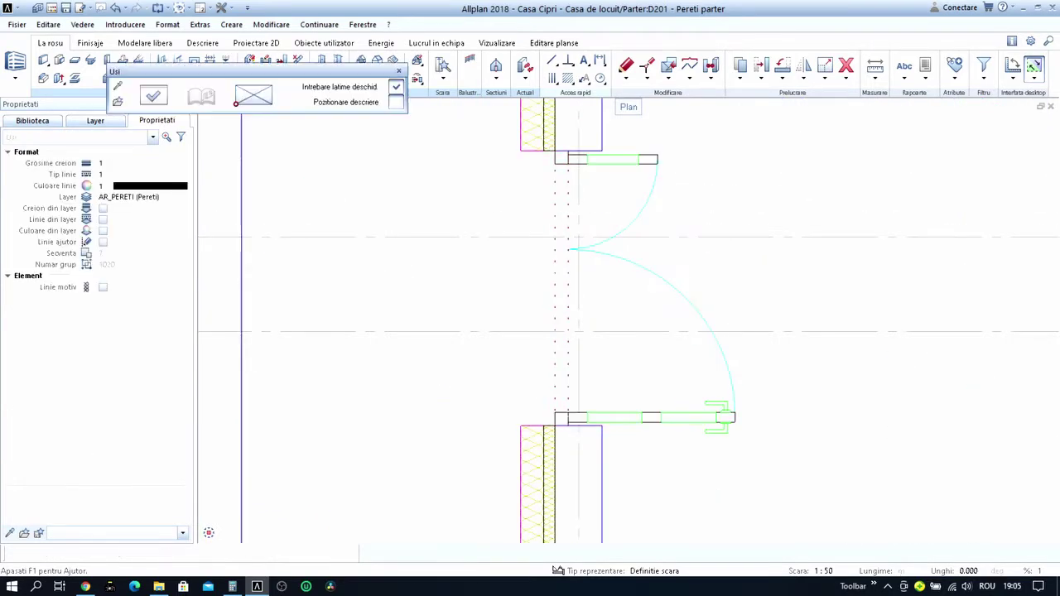
pyautogui.scroll(-3, 547, 241)
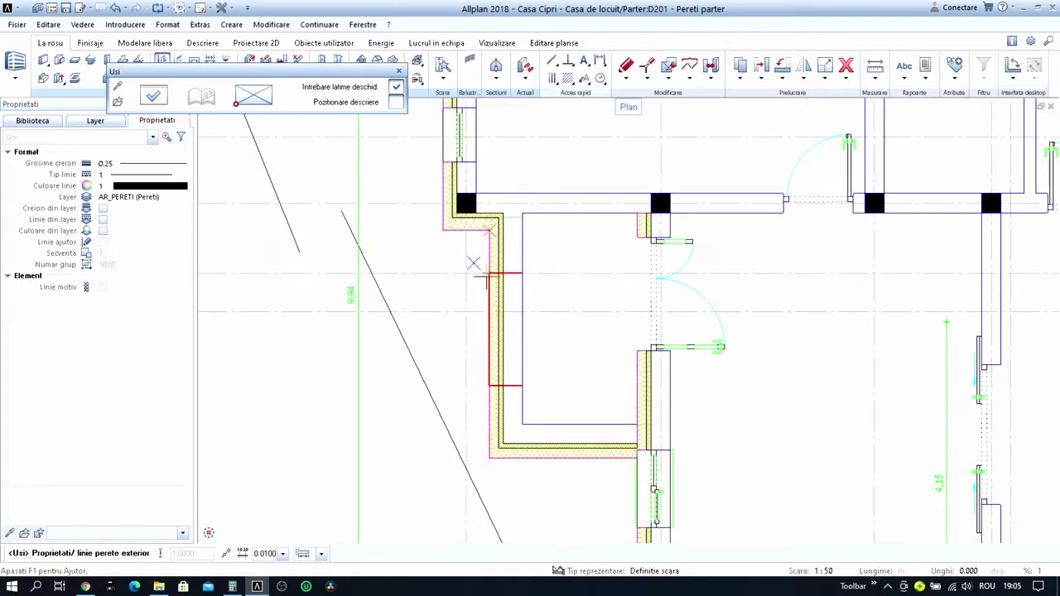
pyautogui.click(489, 258)
pyautogui.scroll(1, 605, 239)
pyautogui.scroll(1, 647, 241)
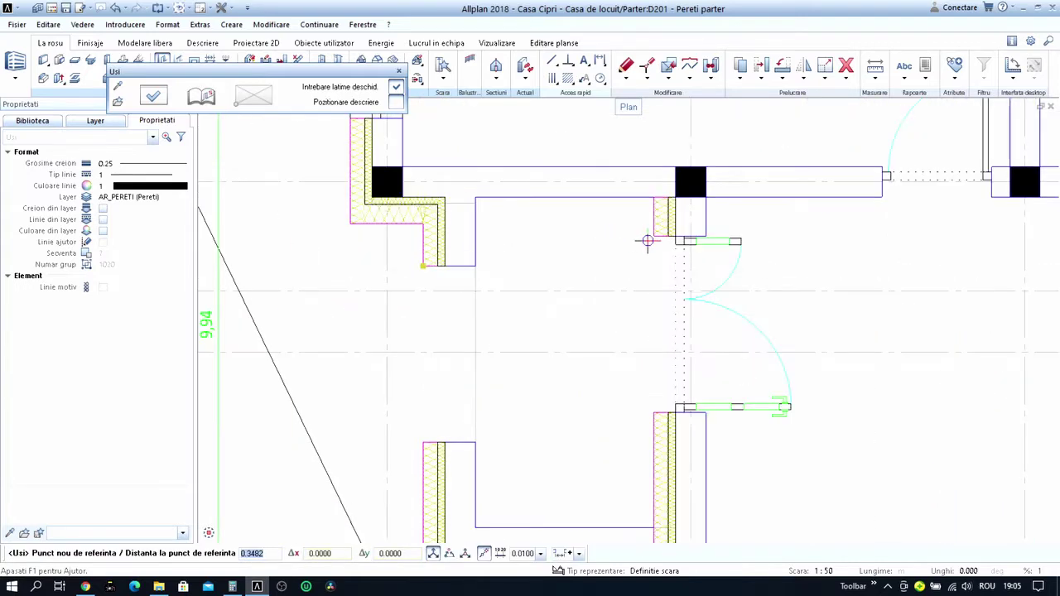
pyautogui.click(422, 235)
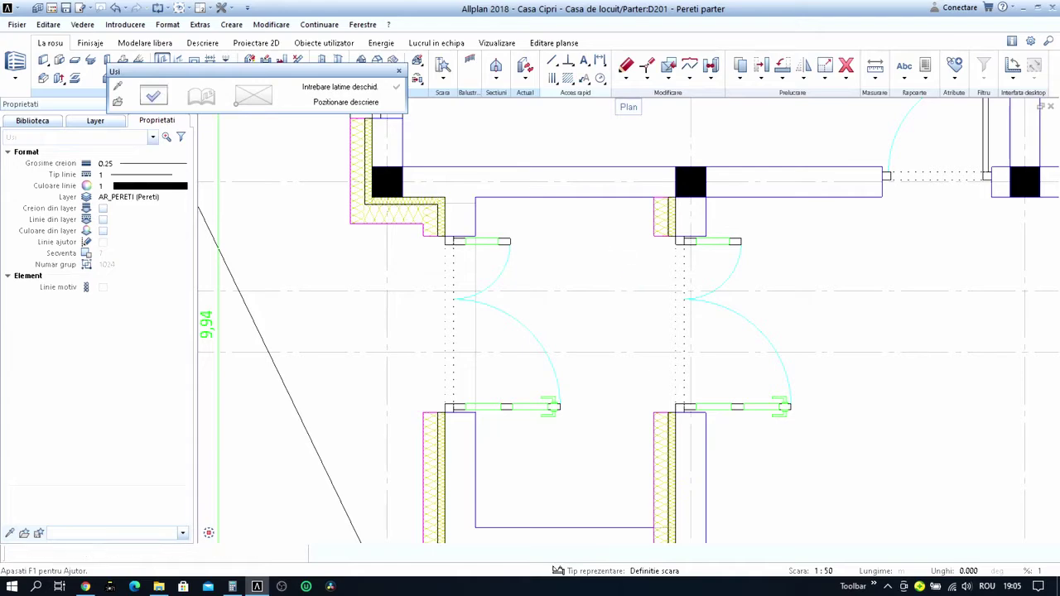
pyautogui.scroll(-1, 611, 276)
pyautogui.scroll(-2, 644, 318)
pyautogui.press('Escape')
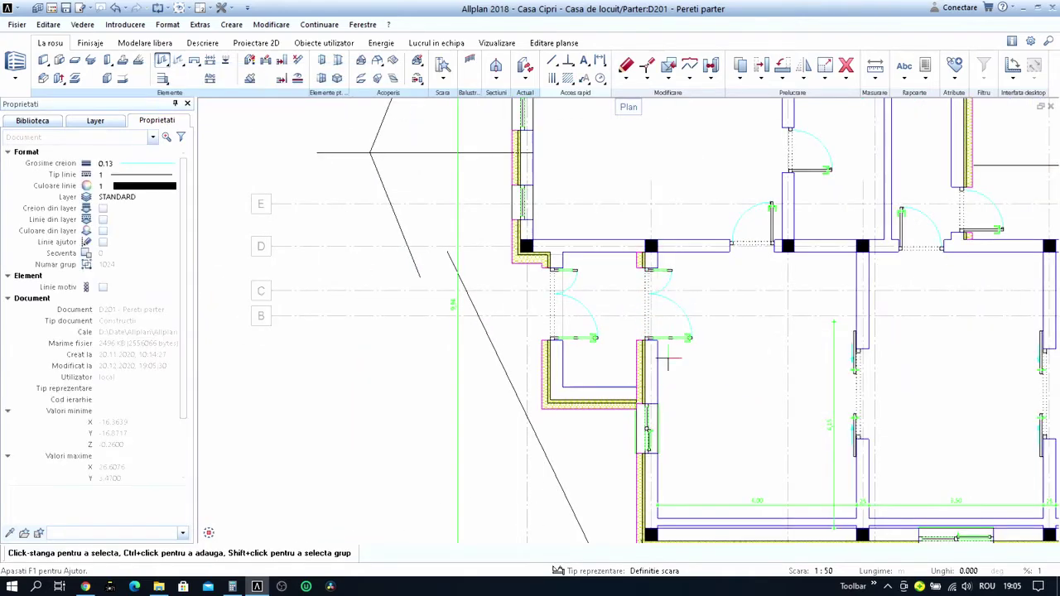
# Delete the right-hand corridor door with a selection window.
pyautogui.scroll(1, 663, 381)
pyautogui.scroll(1, 629, 397)
pyautogui.scroll(-1, 613, 356)
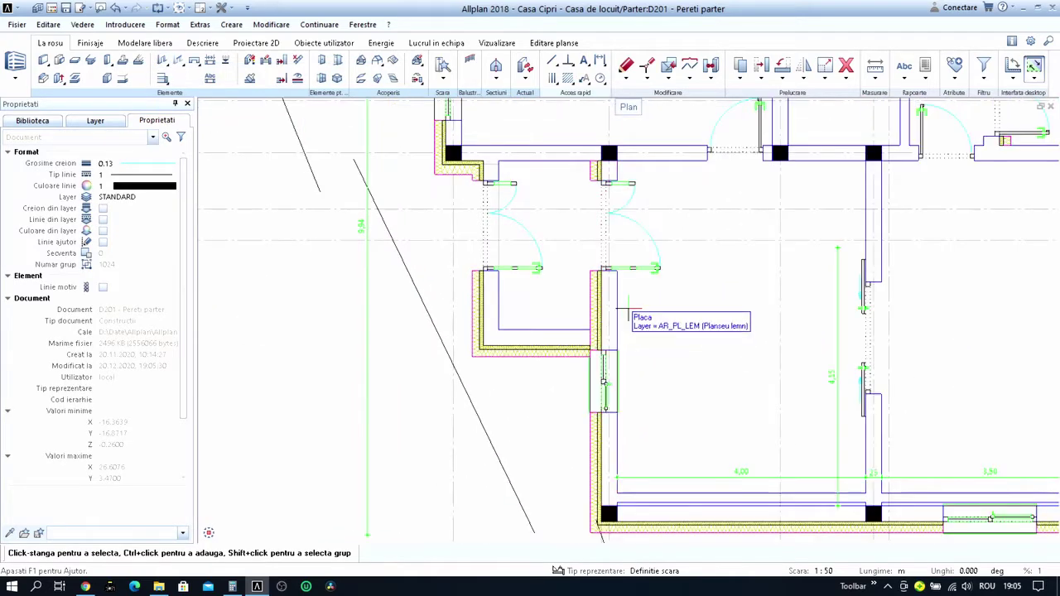
pyautogui.moveTo(676, 161); pyautogui.dragTo(674, 186, button='middle')
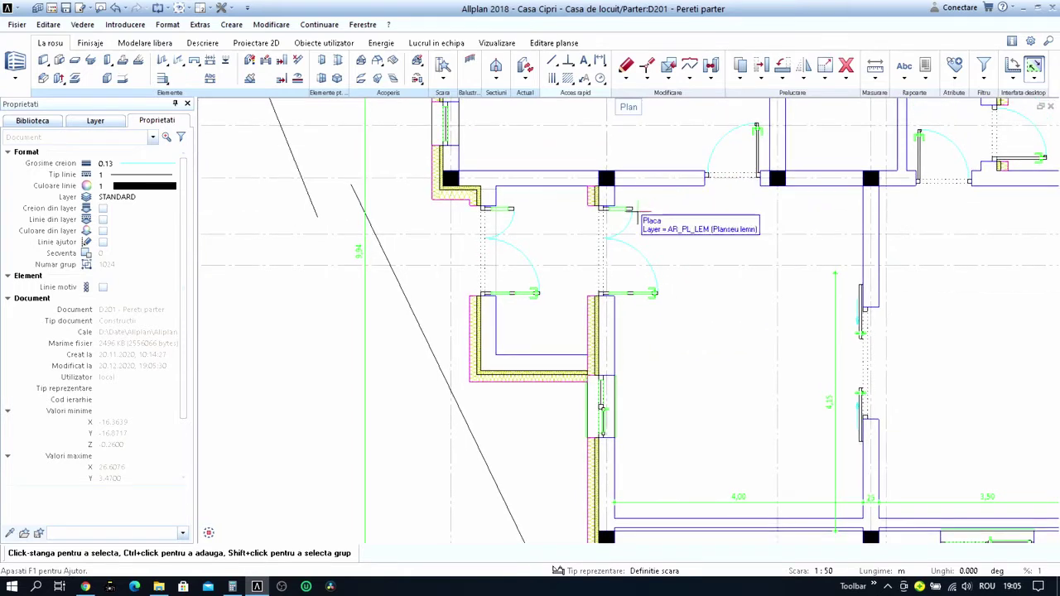
pyautogui.click(847, 70)
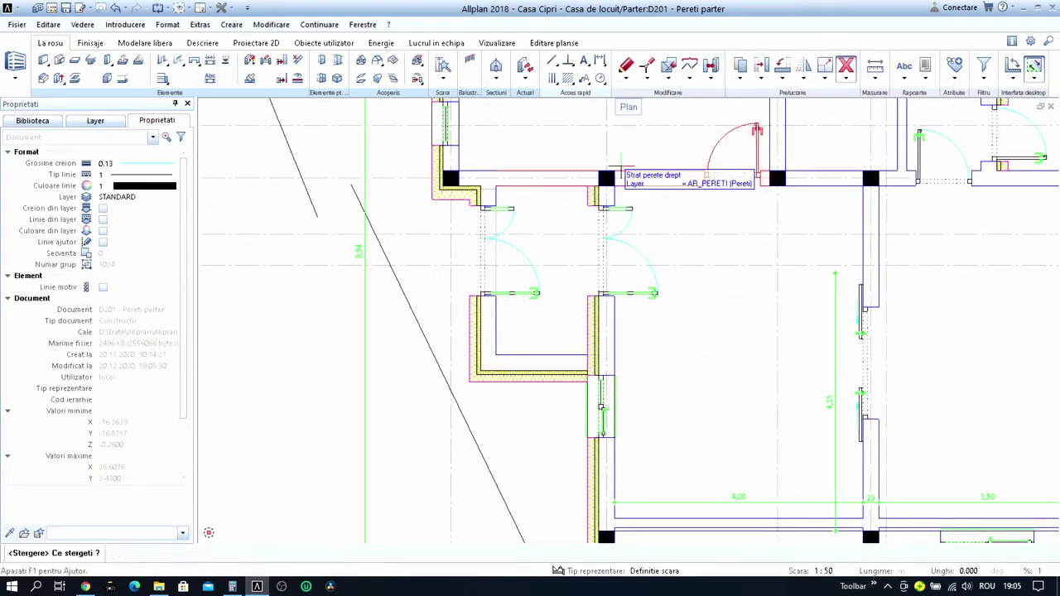
pyautogui.moveTo(585, 157)
pyautogui.mouseDown()
pyautogui.moveTo(644, 212)
pyautogui.moveTo(646, 296)
pyautogui.moveTo(679, 317)
pyautogui.mouseUp()
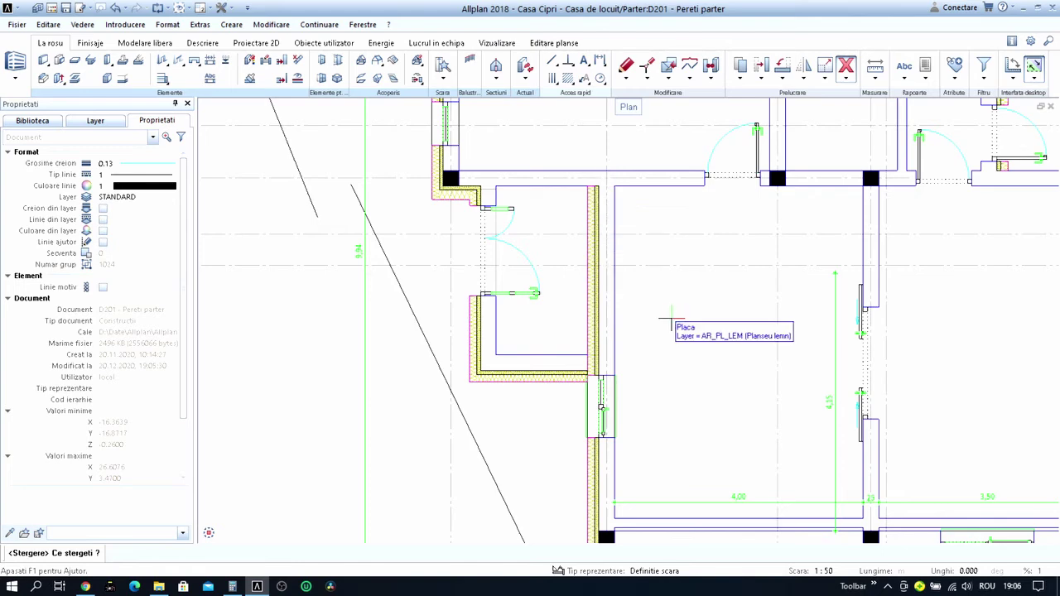
pyautogui.press('Escape')
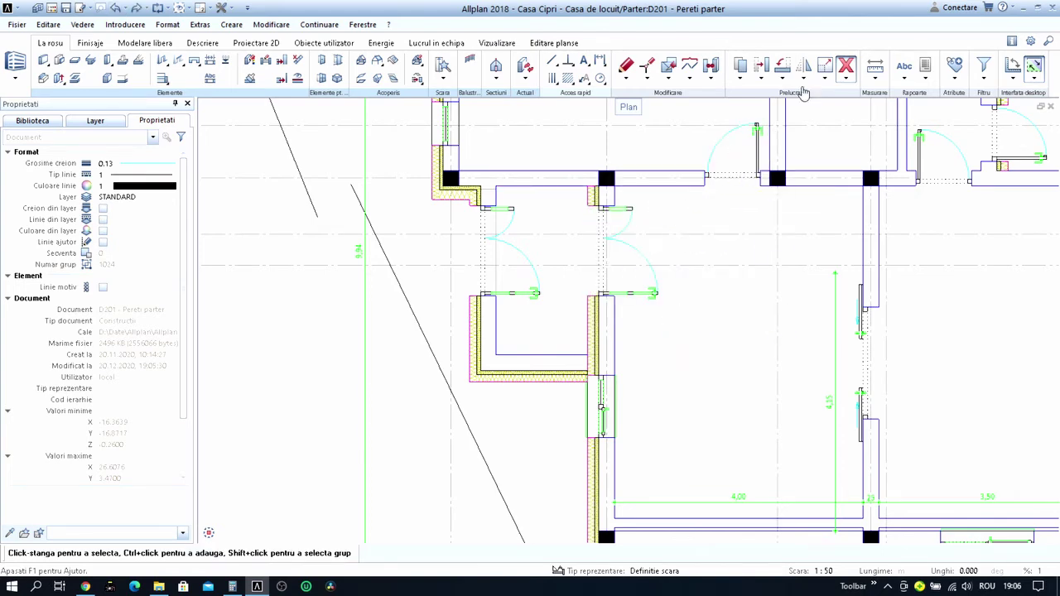
pyautogui.scroll(2, 611, 241)
pyautogui.moveTo(553, 167); pyautogui.dragTo(772, 408)
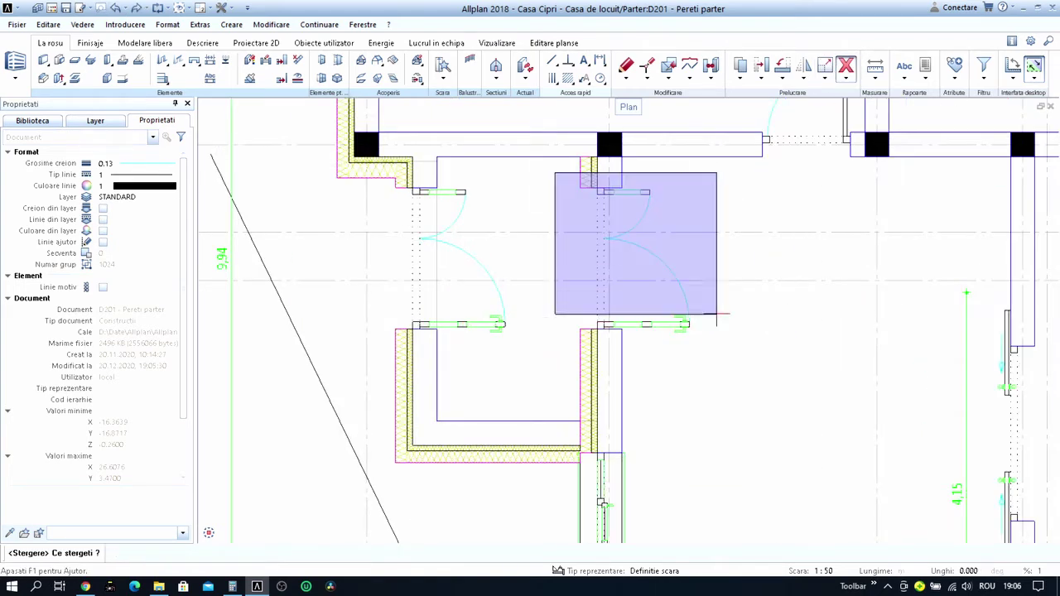
pyautogui.scroll(-2, 682, 365)
pyautogui.press('Escape')
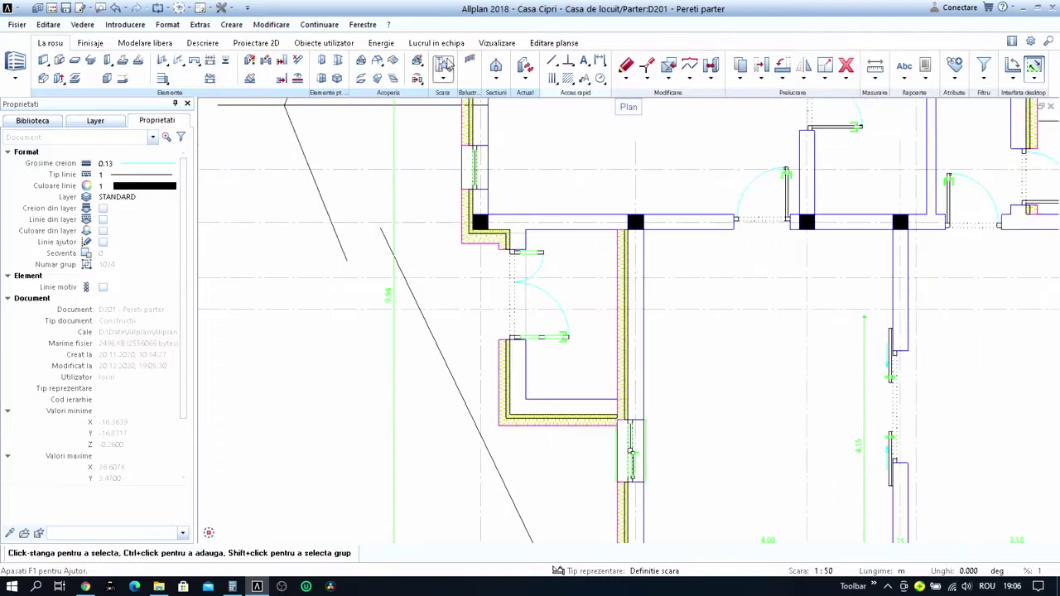
# Cut away a section of the inner corridor wall with Delete Parts of Elements.
pyautogui.click(303, 64)
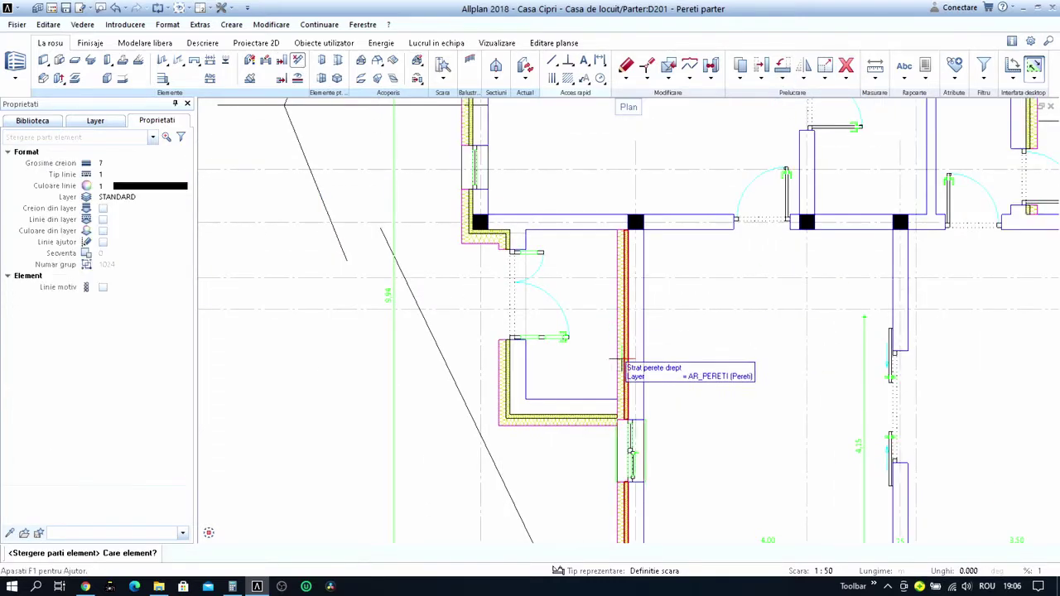
pyautogui.scroll(2, 632, 382)
pyautogui.click(607, 426)
pyautogui.click(577, 417)
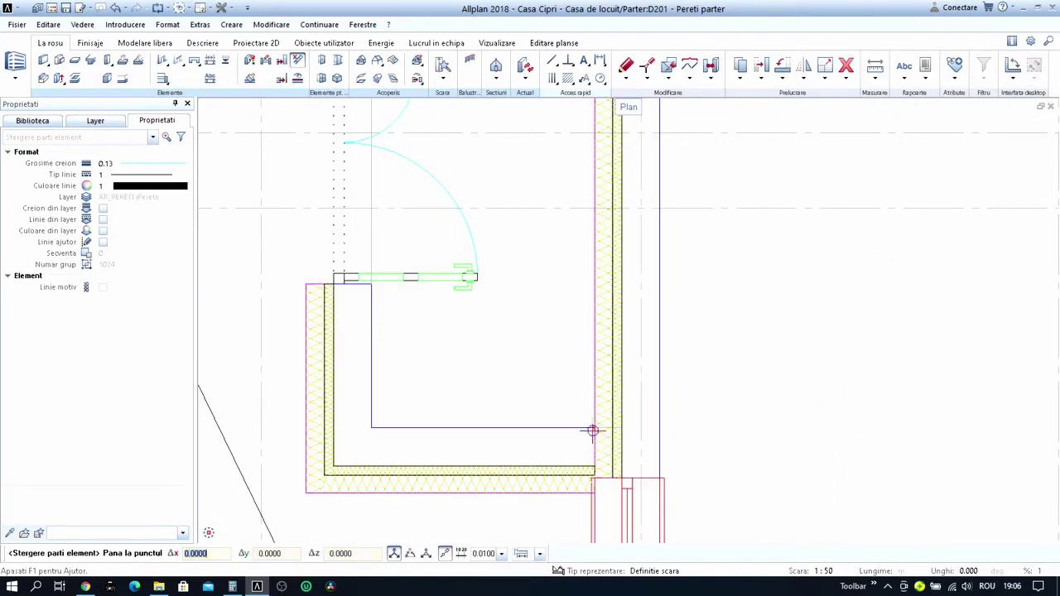
pyautogui.click(589, 429)
pyautogui.scroll(-3, 662, 398)
pyautogui.press('Escape')
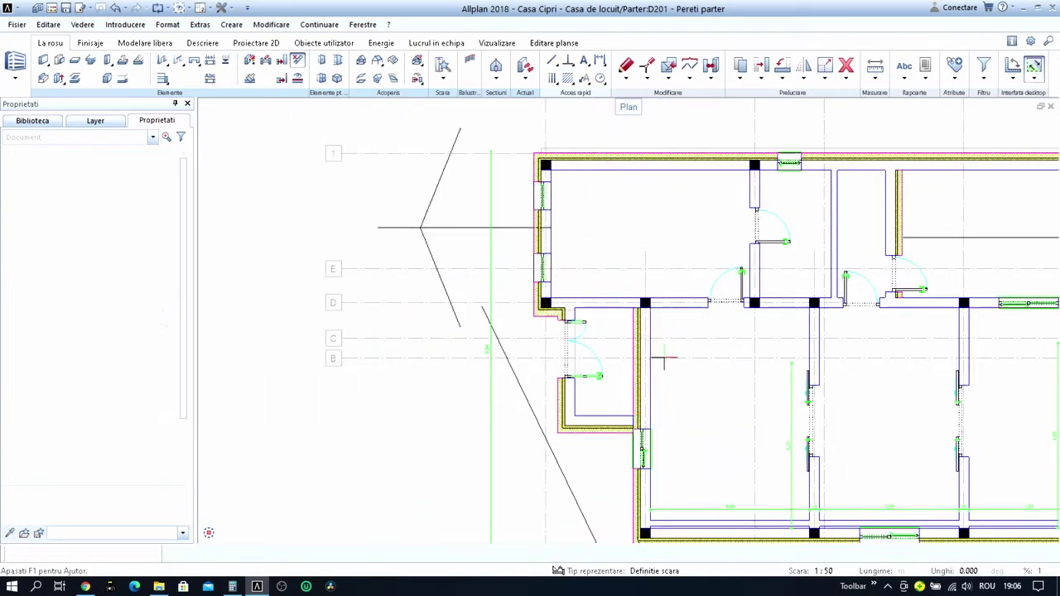
# Delete the wall's second and third layers, leaving a plain 0.25 m wall.
pyautogui.scroll(2, 662, 397)
pyautogui.scroll(1, 646, 352)
pyautogui.click(620, 282)
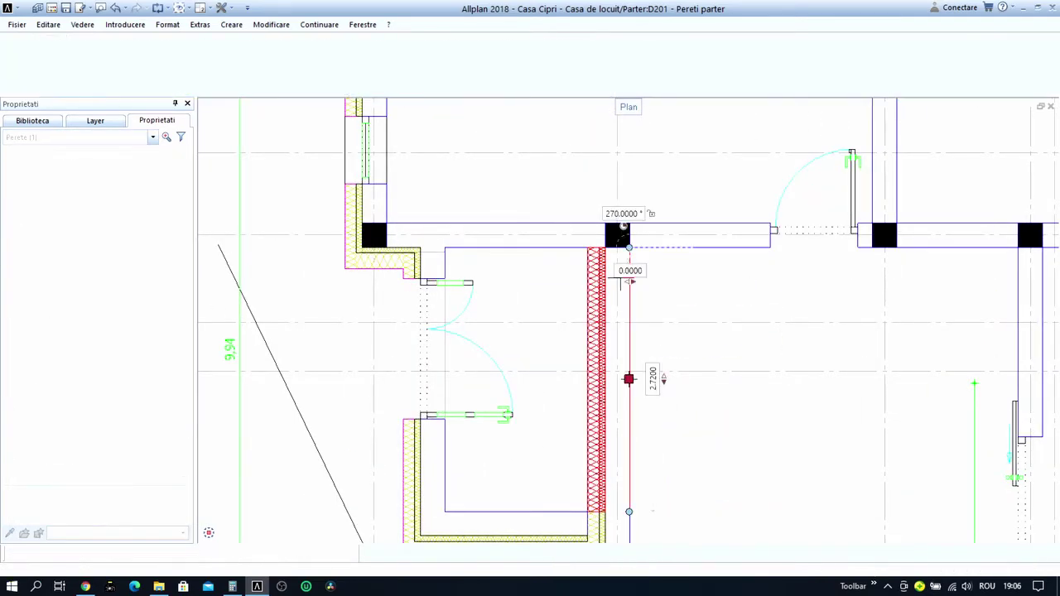
pyautogui.press('Escape')
pyautogui.doubleClick(648, 296)
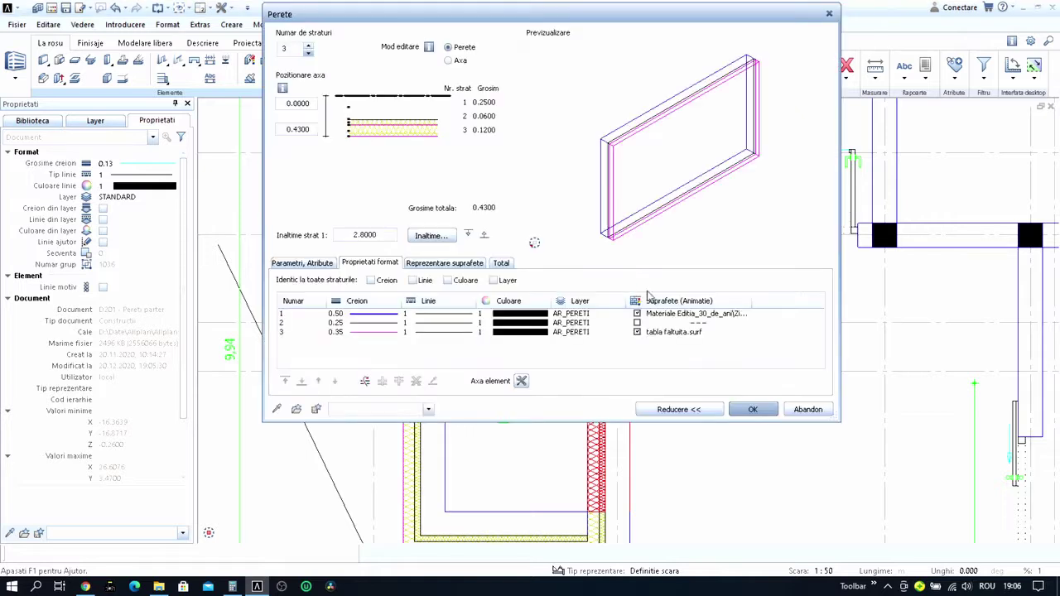
pyautogui.click(290, 334)
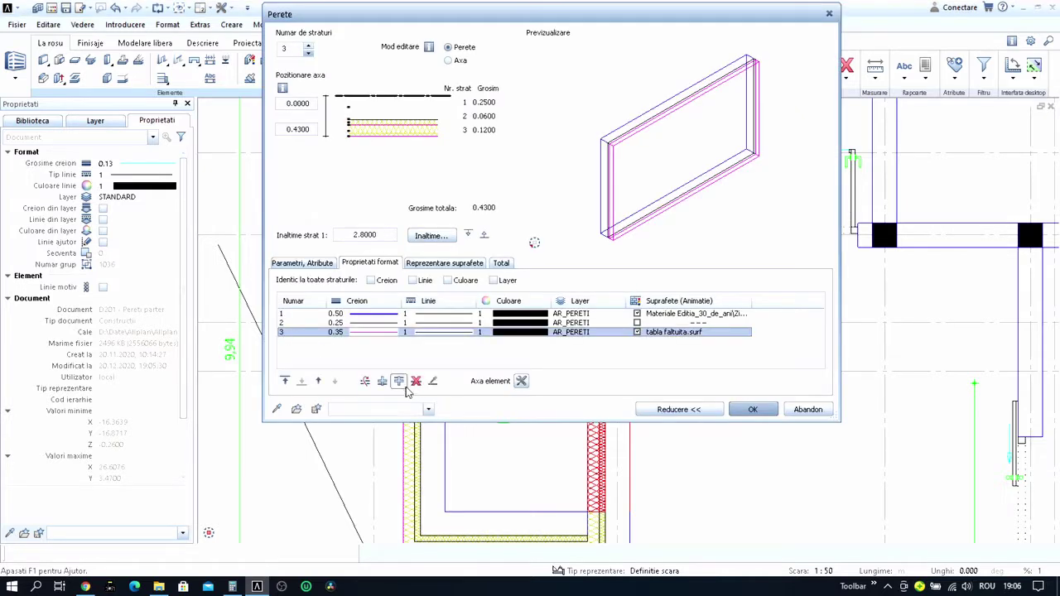
pyautogui.click(416, 381)
pyautogui.click(303, 323)
pyautogui.click(416, 381)
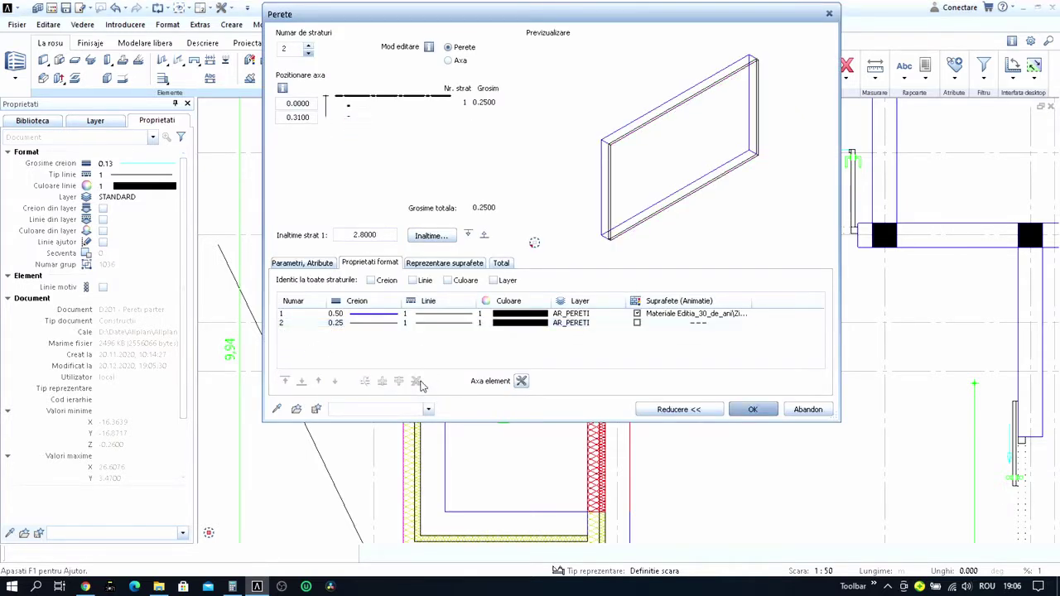
pyautogui.click(732, 411)
# Start and then cancel the Intersect Element with Element tool.
pyautogui.scroll(-3, 651, 355)
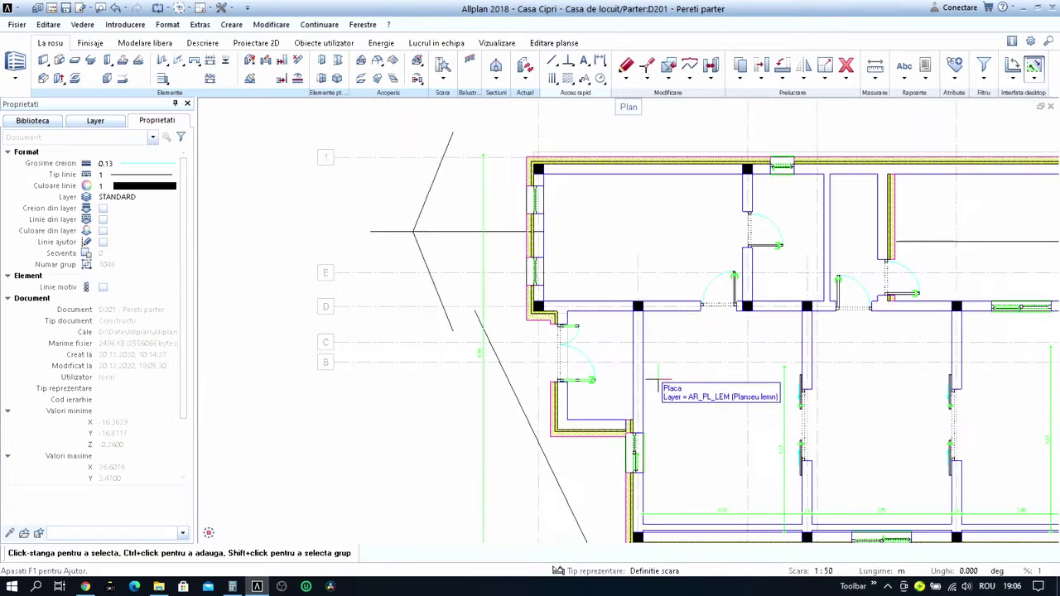
pyautogui.scroll(-2, 630, 331)
pyautogui.click(282, 60)
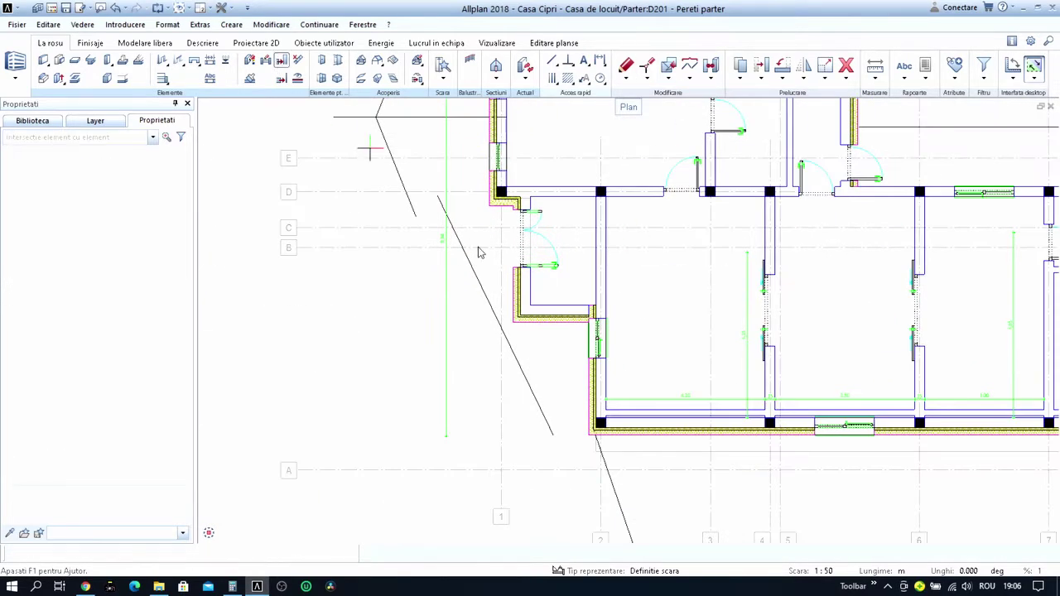
pyautogui.scroll(3, 584, 315)
pyautogui.press('Escape')
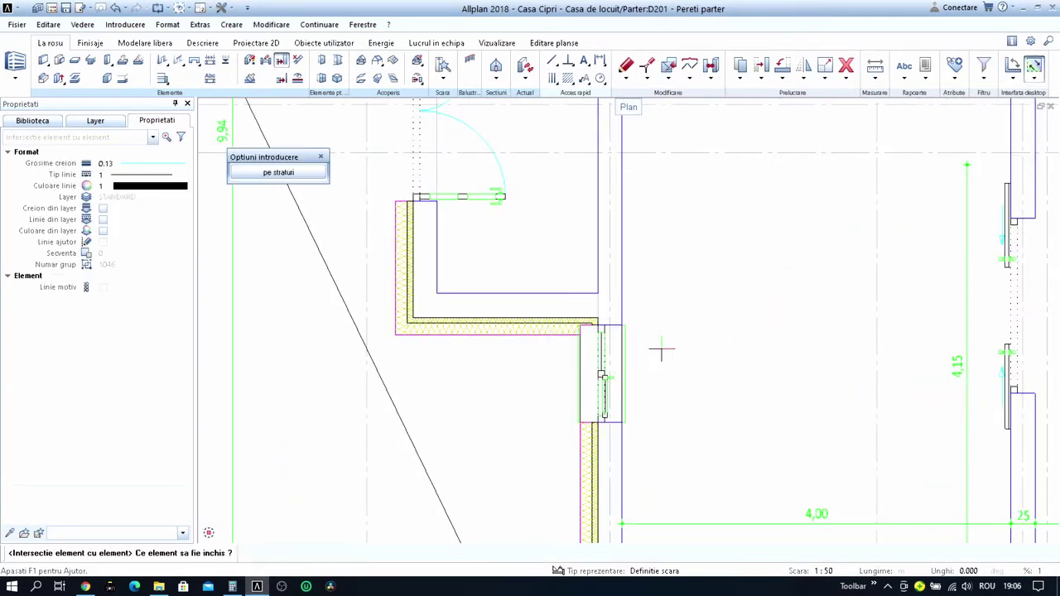
pyautogui.scroll(-3, 660, 350)
pyautogui.scroll(-2, 674, 300)
pyautogui.press('Escape')
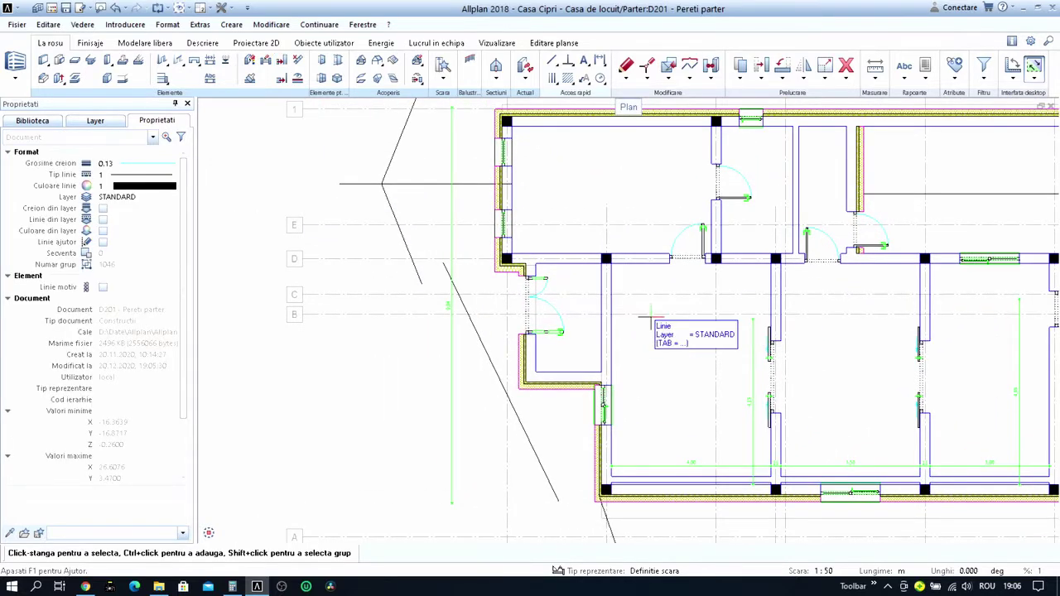
# Start a new door reusing the settings of the existing door in the upper wall.
pyautogui.scroll(1, 675, 308)
pyautogui.scroll(1, 683, 282)
pyautogui.scroll(1, 690, 263)
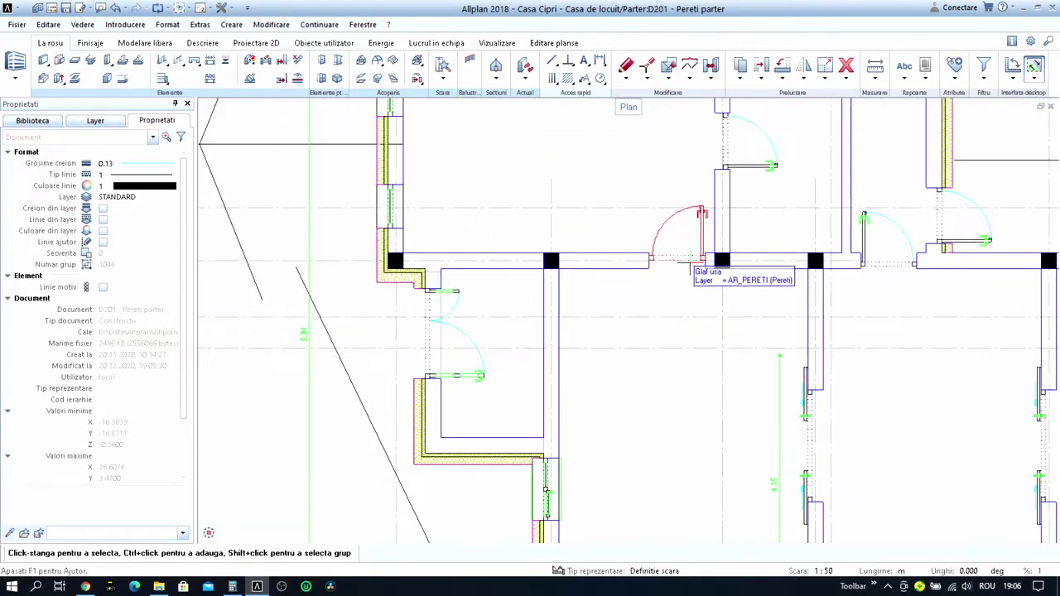
pyautogui.moveTo(690, 261); pyautogui.dragTo(642, 264, button='middle')
pyautogui.scroll(1, 642, 263)
pyautogui.scroll(2, 642, 265)
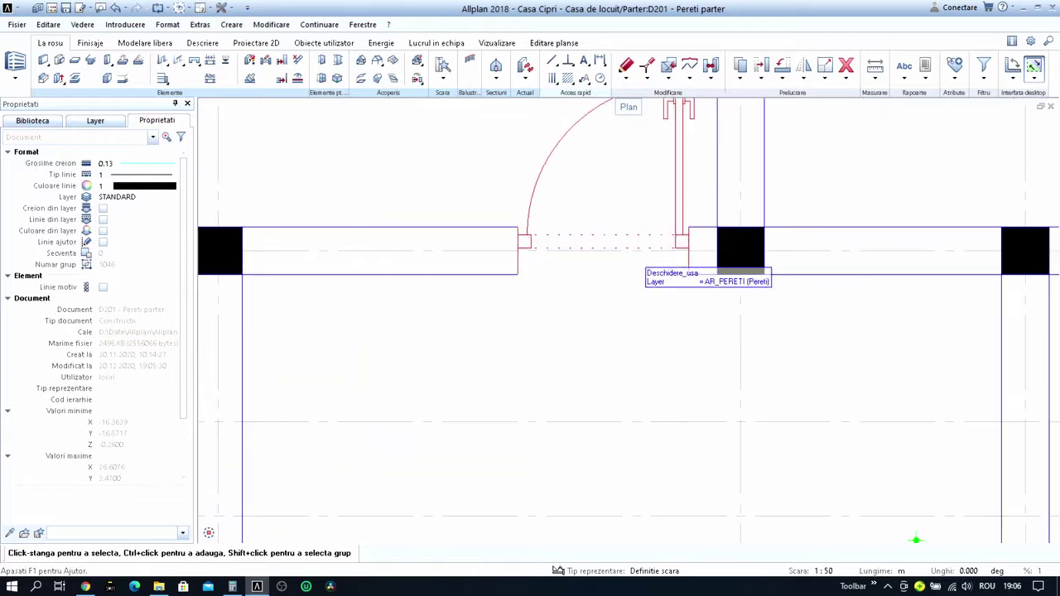
pyautogui.doubleClick(641, 267)
# Place the new door in the upper corridor-end wall, offset 15 from its reference point.
pyautogui.scroll(-3, 639, 252)
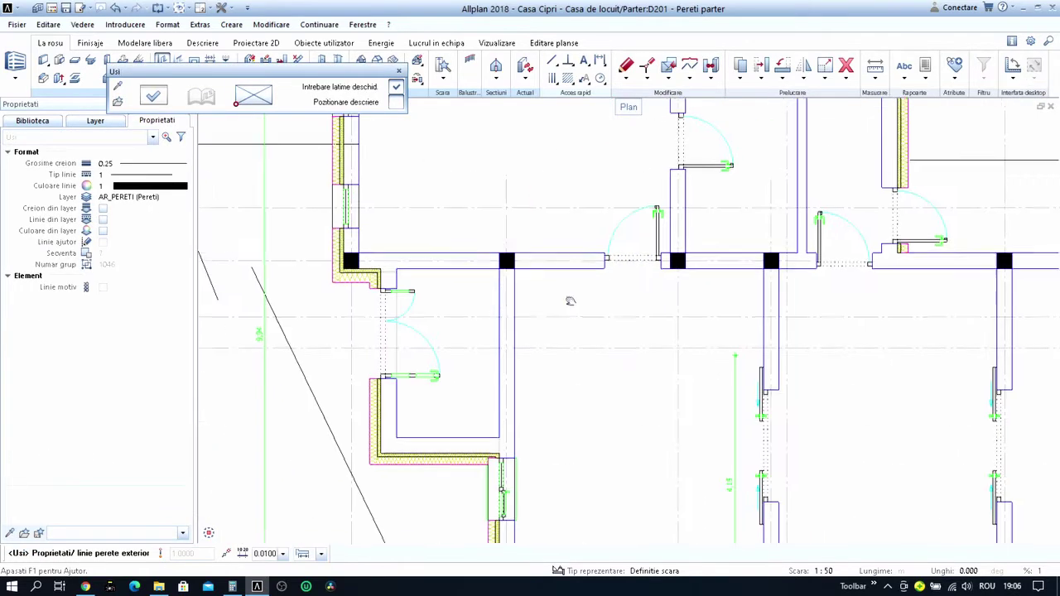
pyautogui.scroll(2, 639, 261)
pyautogui.click(654, 191)
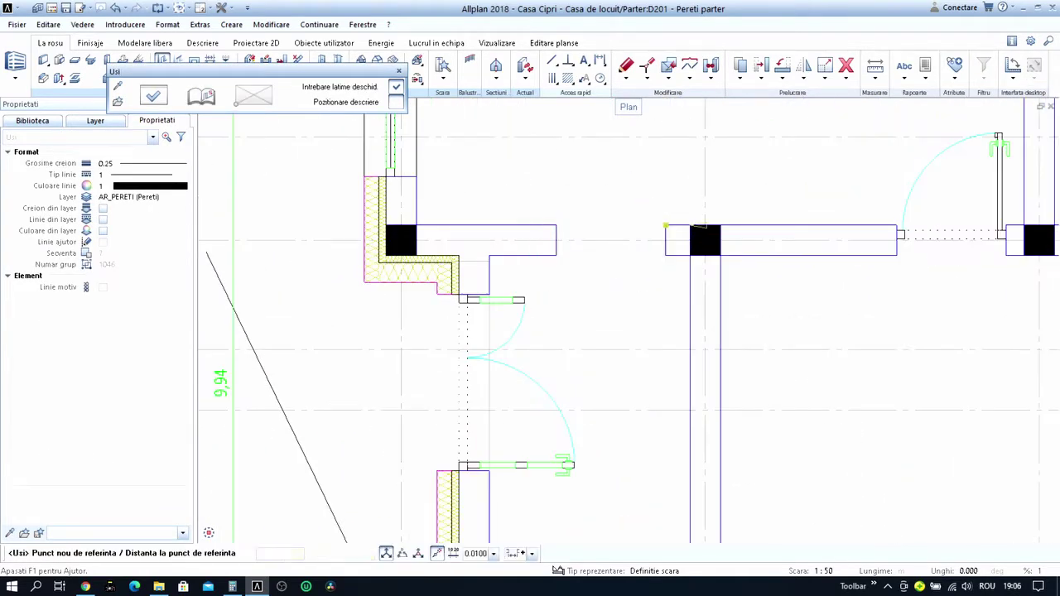
pyautogui.write('15')
pyautogui.press('Return')
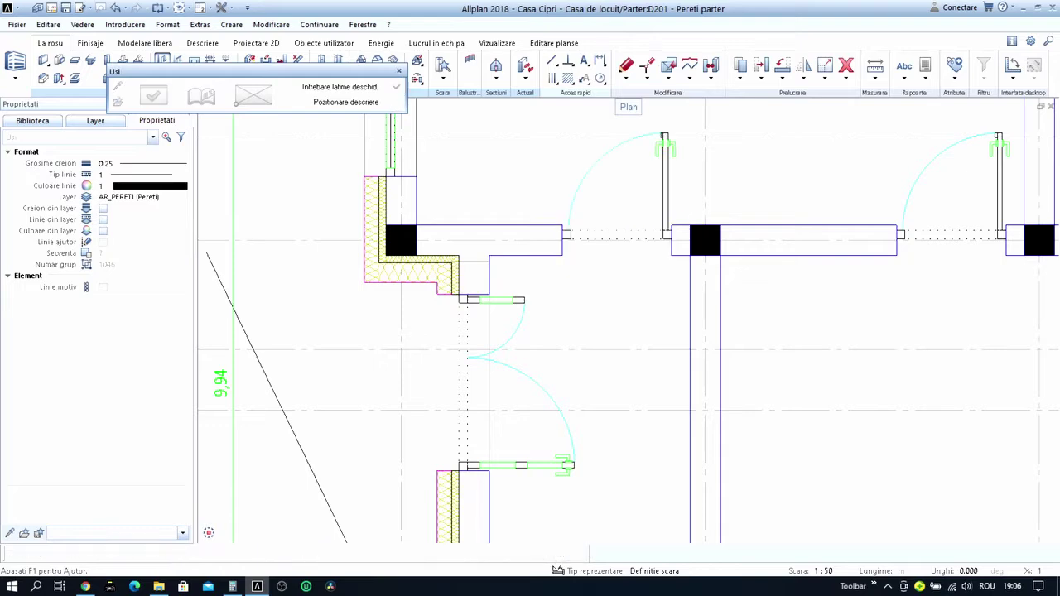
pyautogui.scroll(-2, 686, 212)
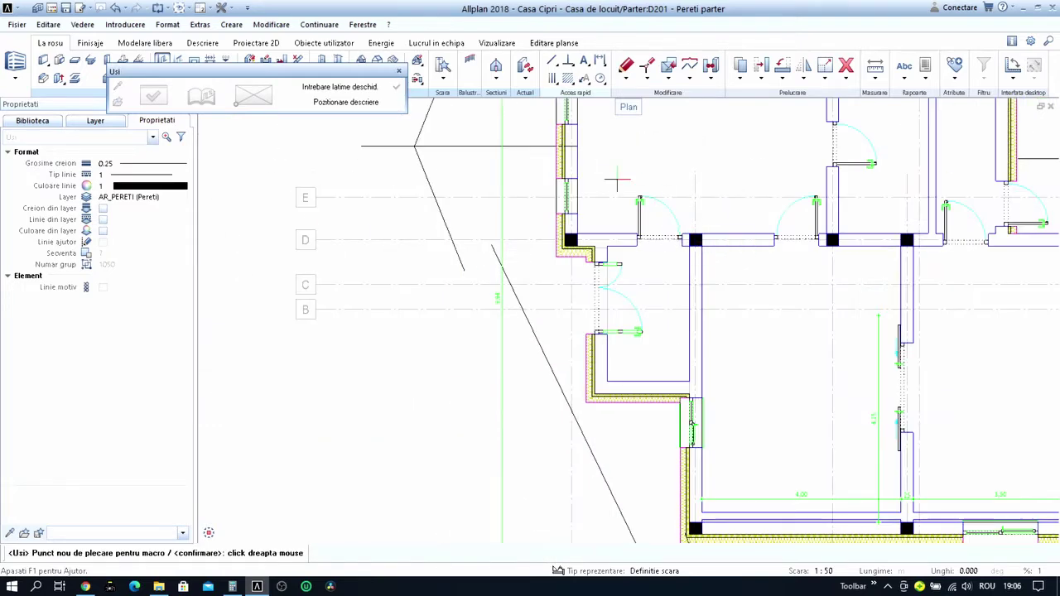
pyautogui.click(846, 66)
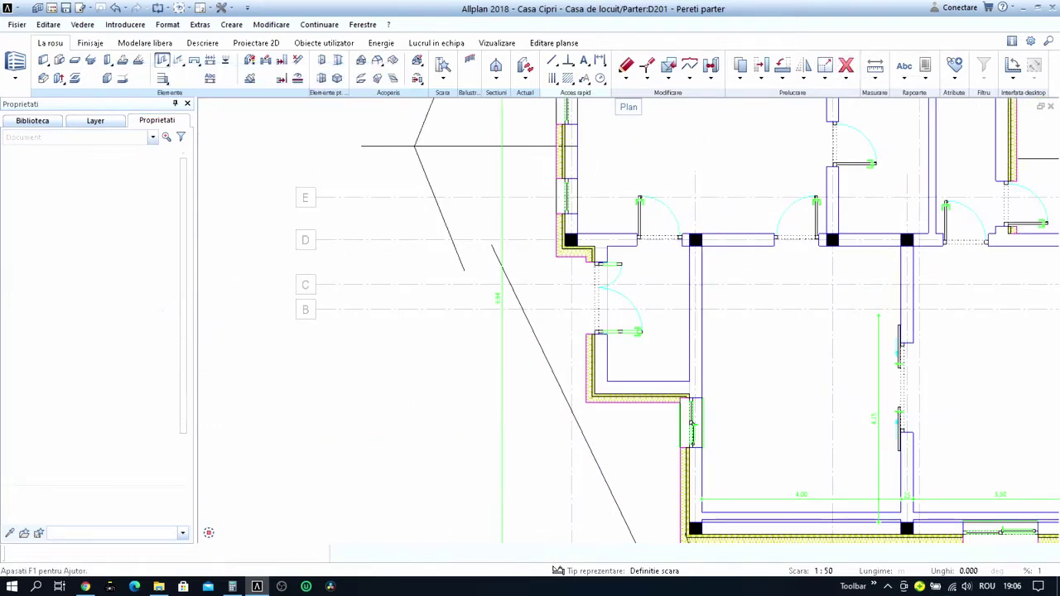
pyautogui.scroll(3, 779, 236)
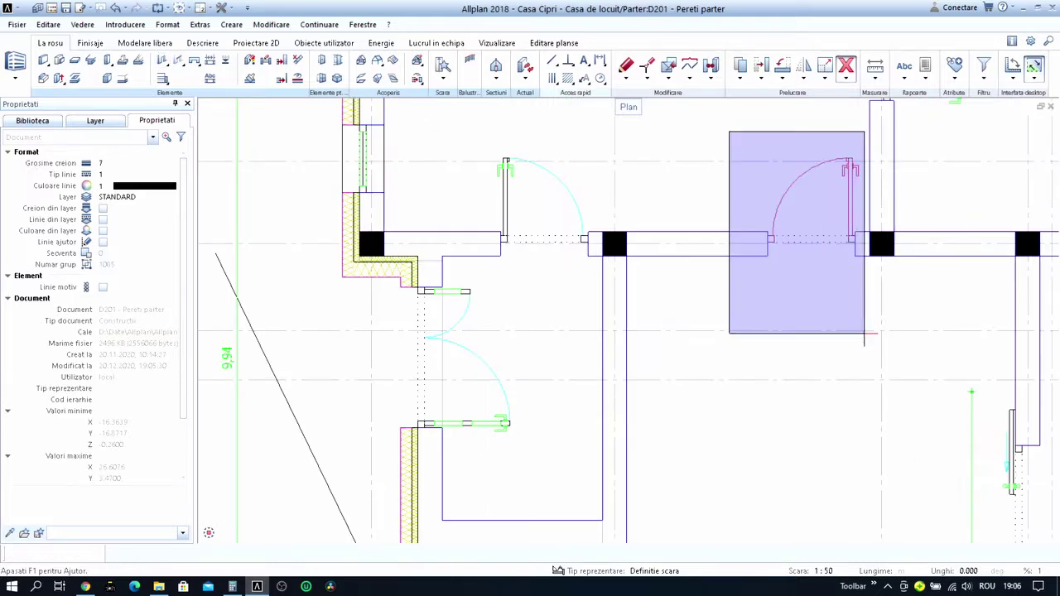
# Delete the old door in the upper wall.
pyautogui.moveTo(729, 131); pyautogui.dragTo(880, 348)
pyautogui.scroll(-3, 827, 330)
pyautogui.moveTo(827, 329); pyautogui.dragTo(711, 333, button='middle')
pyautogui.press('Escape')
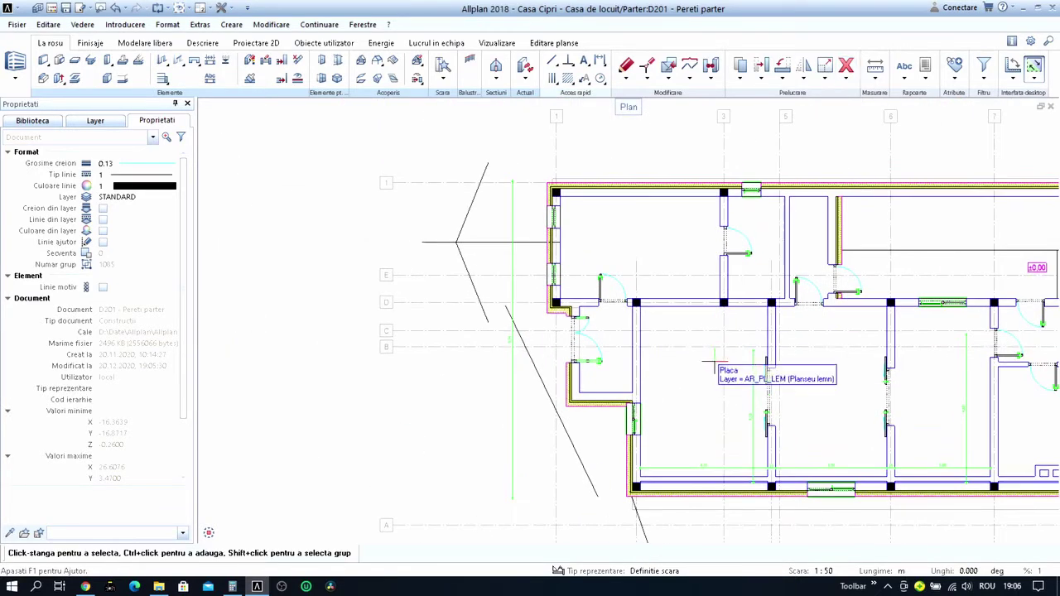
# Add a 0.90-wide door to the vertical partition beside the hallway, reusing an existing door's settings.
pyautogui.scroll(1, 711, 363)
pyautogui.scroll(3, 507, 296)
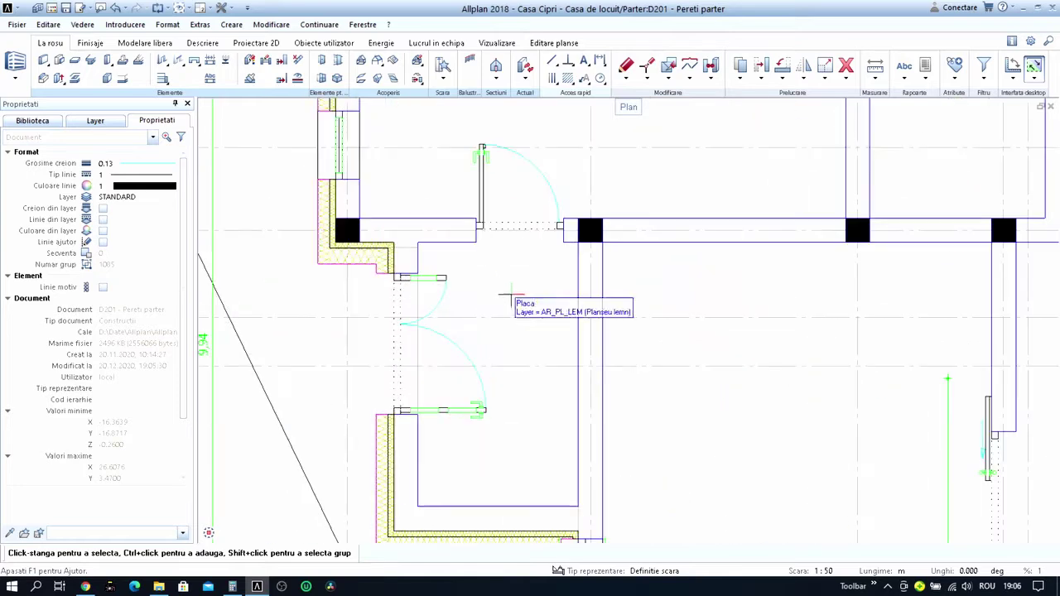
pyautogui.rightClick(514, 233)
pyautogui.rightClick(514, 233)
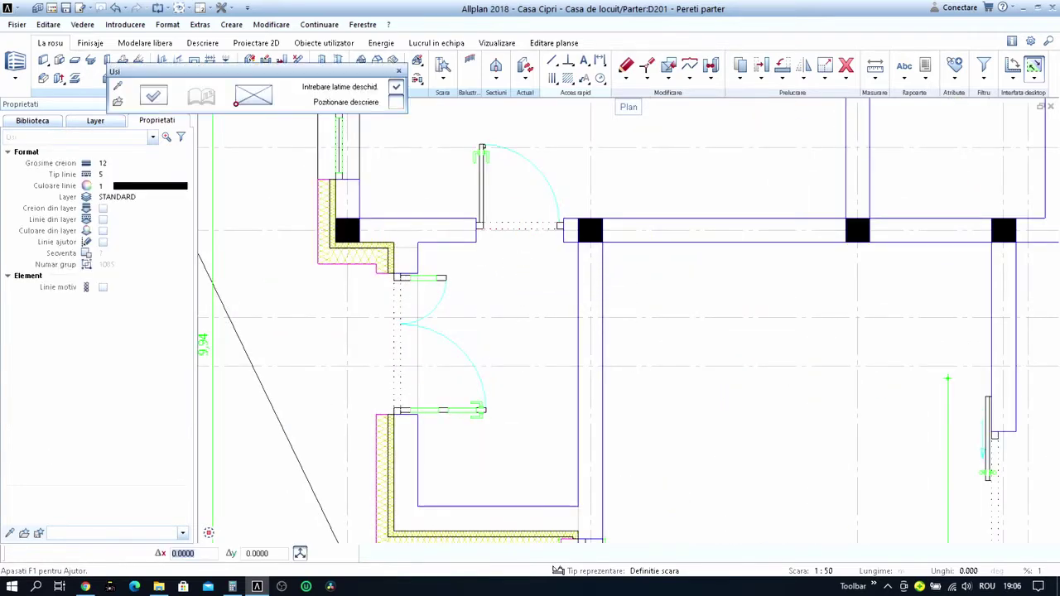
pyautogui.moveTo(610, 415); pyautogui.dragTo(627, 334, button='middle')
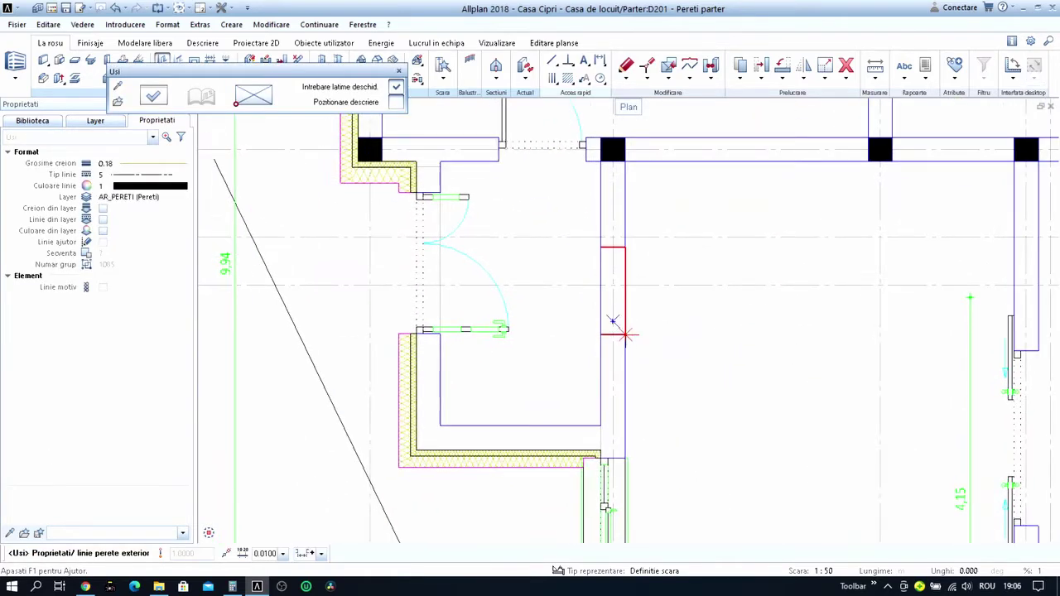
pyautogui.click(627, 334)
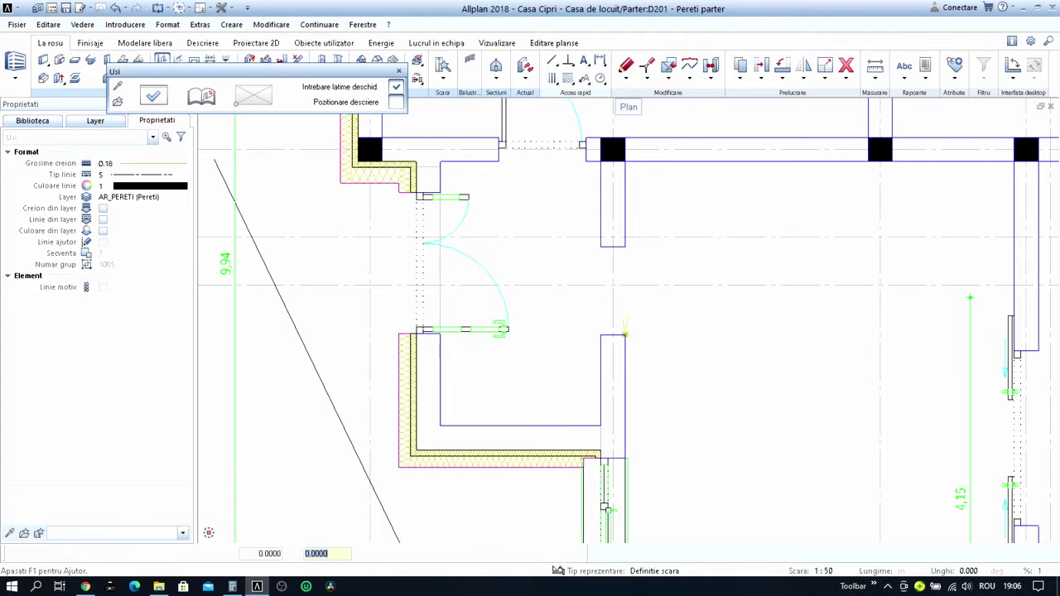
pyautogui.click(594, 352)
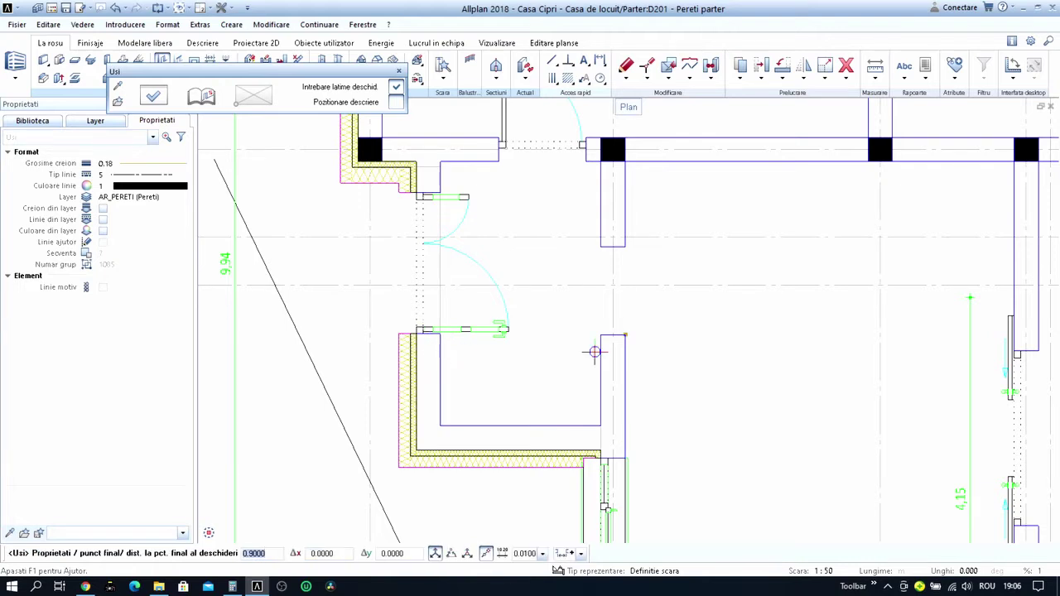
pyautogui.press('Return')
pyautogui.press('Escape')
# Place another door with the same settings in the nearby wall.
pyautogui.scroll(2, 568, 173)
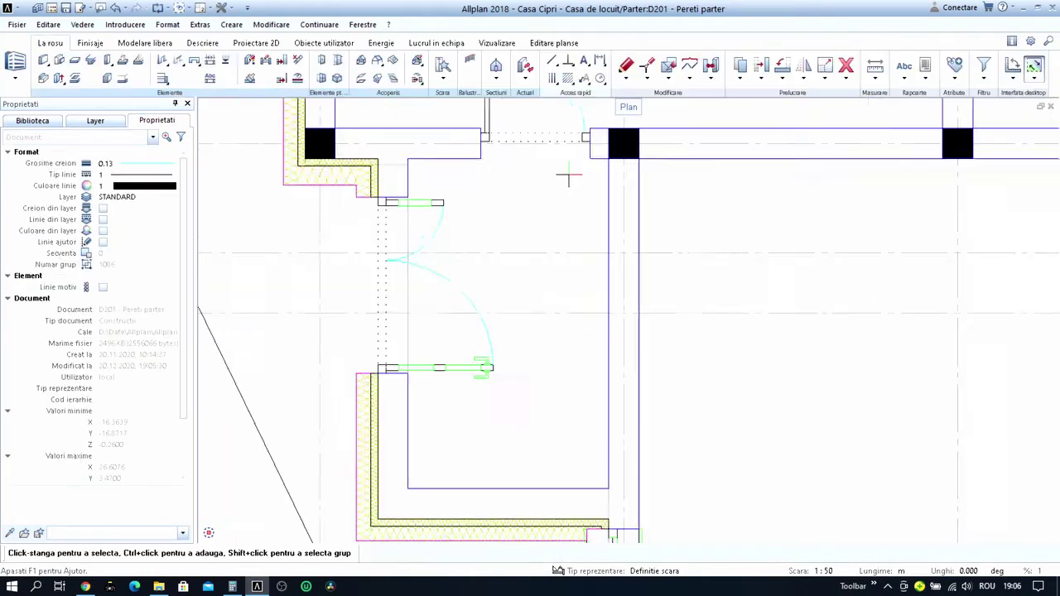
pyautogui.scroll(2, 569, 153)
pyautogui.rightClick(569, 153)
pyautogui.rightClick(568, 153)
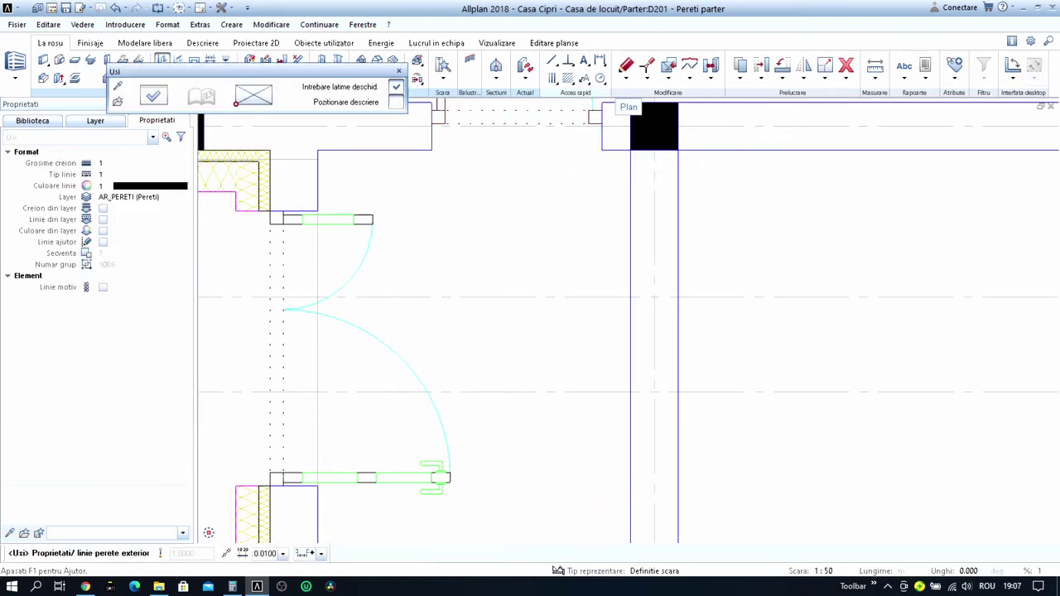
pyautogui.scroll(-4, 604, 217)
pyautogui.click(609, 256)
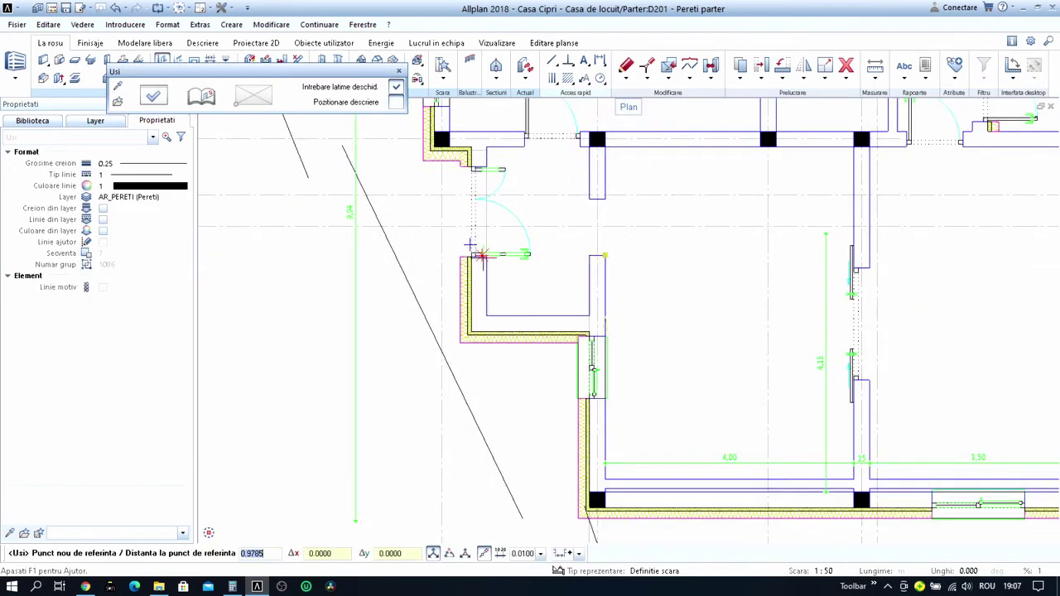
pyautogui.scroll(3, 490, 258)
pyautogui.scroll(-3, 624, 285)
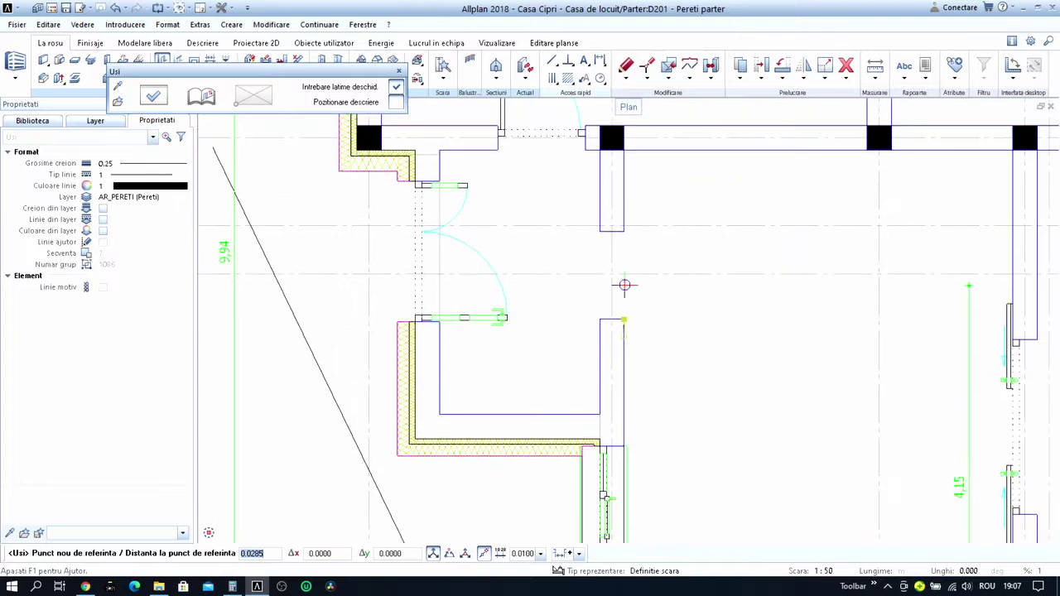
pyautogui.press('Return')
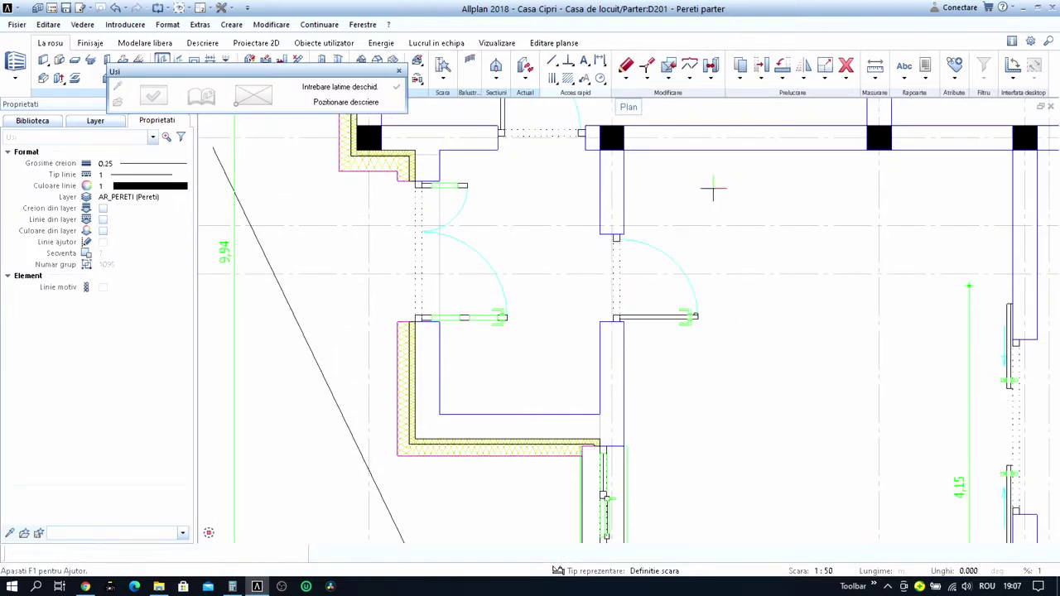
pyautogui.scroll(-3, 671, 355)
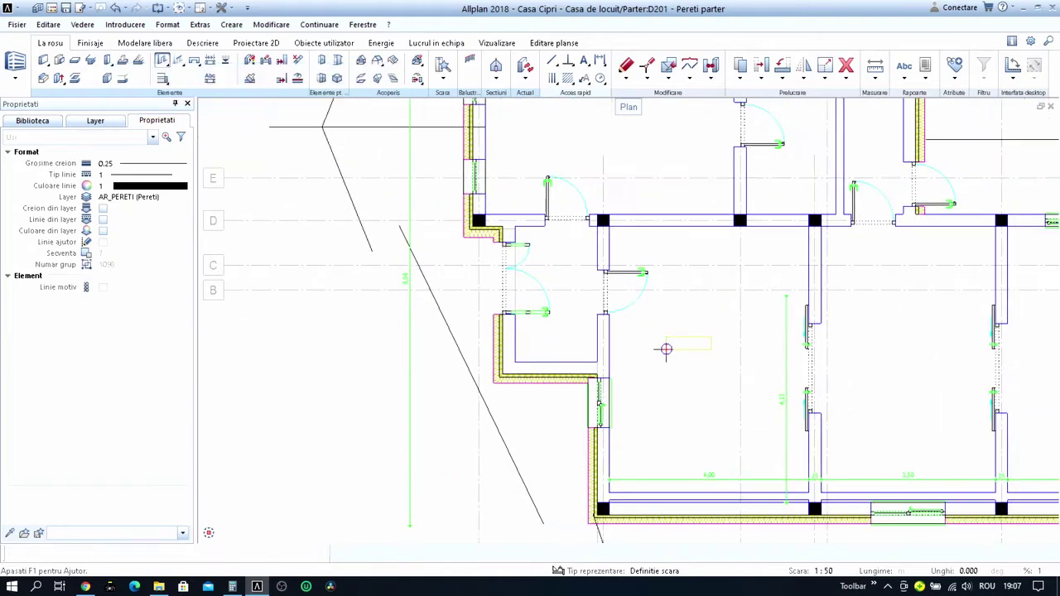
# Make drawing 200 'Axe' the active drawing through the drawing-file dialog.
pyautogui.press('Escape')
pyautogui.moveTo(714, 317)
pyautogui.mouseDown(button='middle')
pyautogui.moveTo(641, 378)
pyautogui.moveTo(592, 354)
pyautogui.mouseUp(button='middle')
pyautogui.scroll(-2, 589, 335)
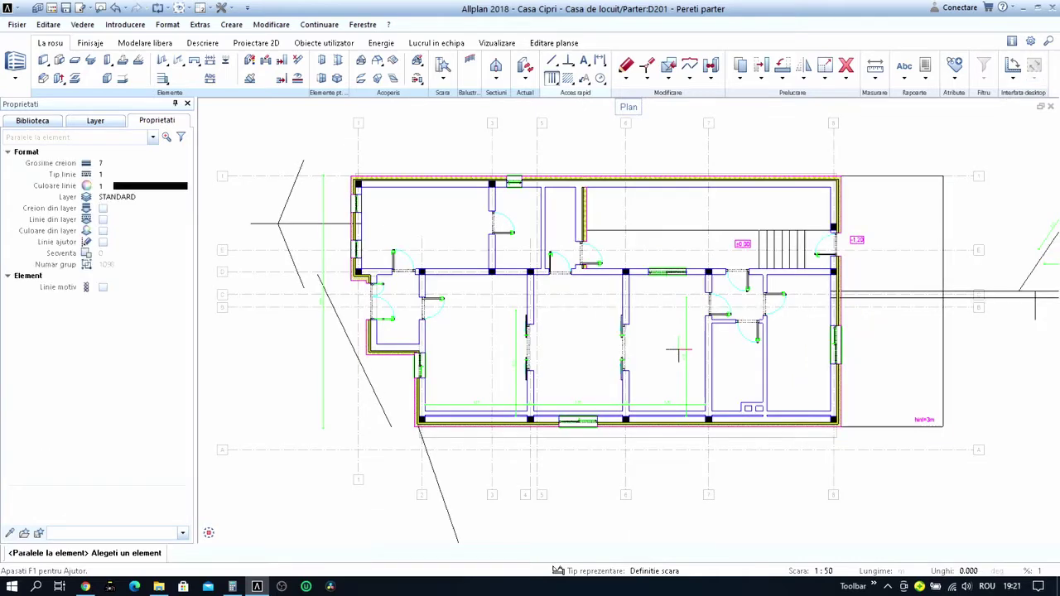
pyautogui.scroll(-2, 678, 354)
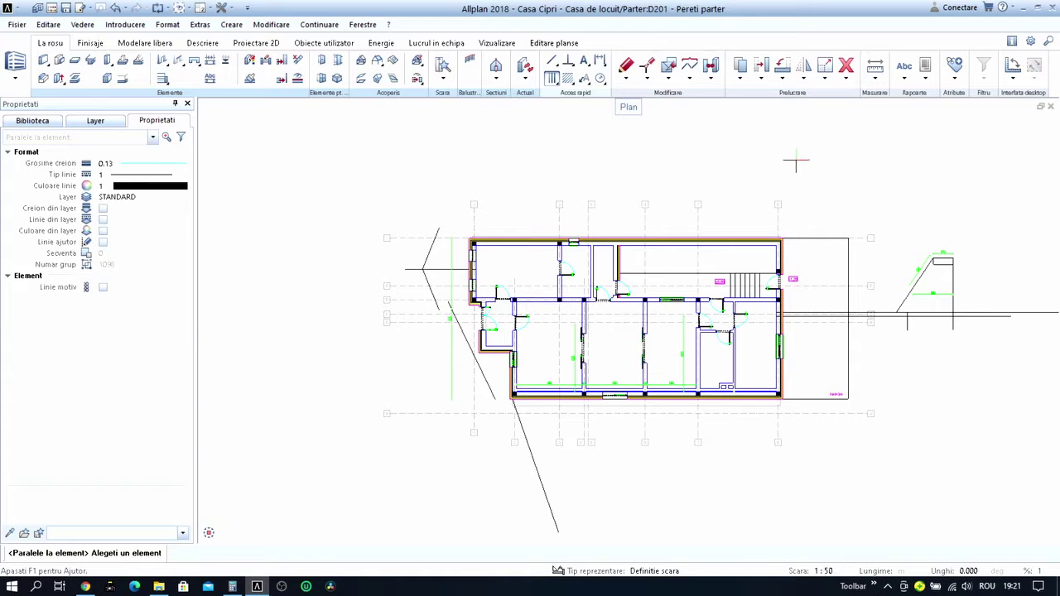
pyautogui.press('F2')
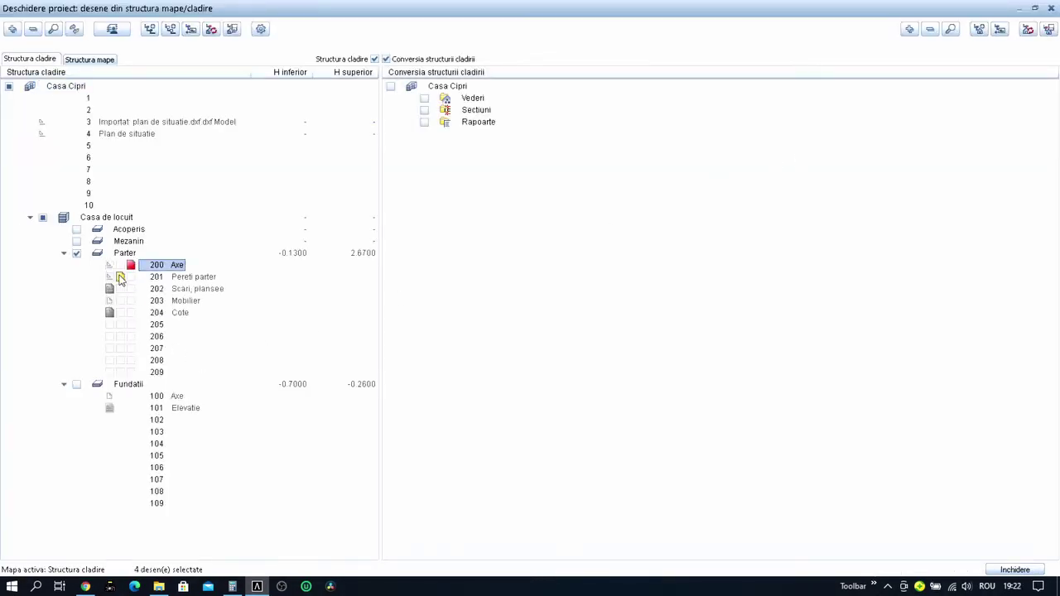
pyautogui.press('Escape')
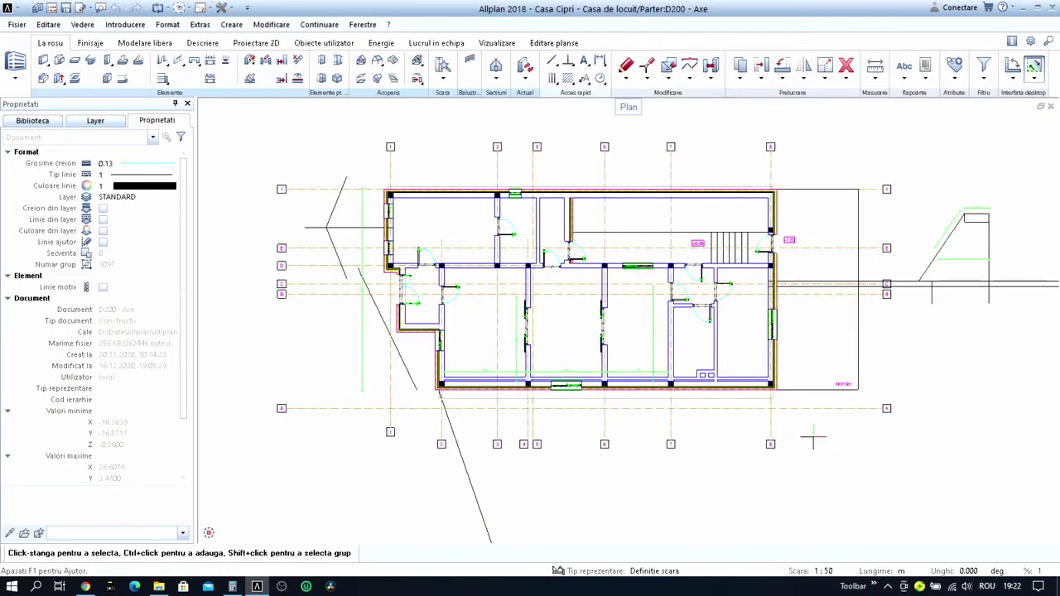
# Move axis A up by 0.125 so it runs along the south exterior wall.
pyautogui.press('m')
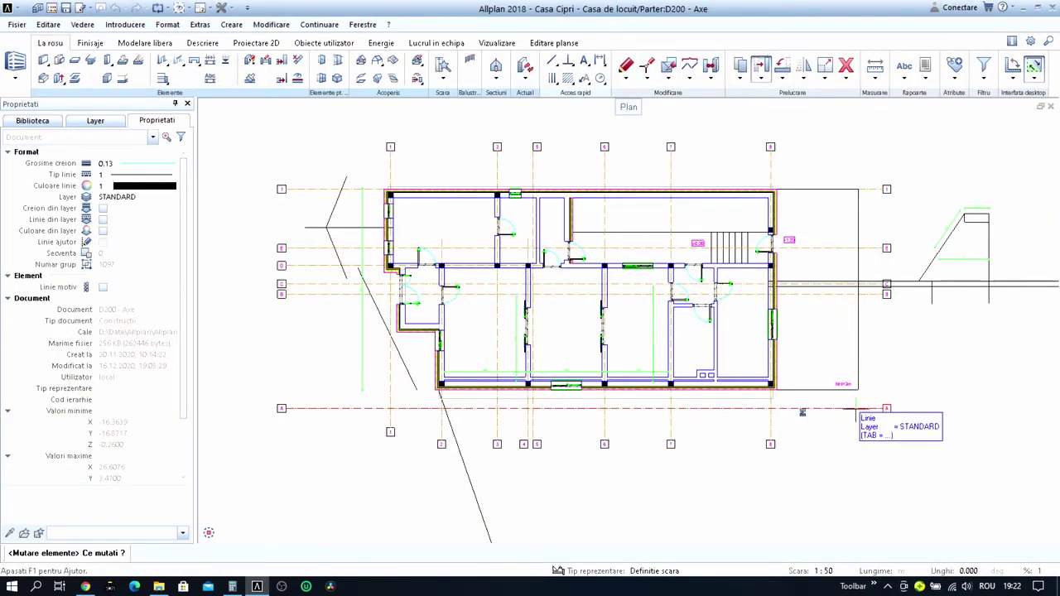
pyautogui.scroll(2, 327, 386)
pyautogui.scroll(-2, 282, 422)
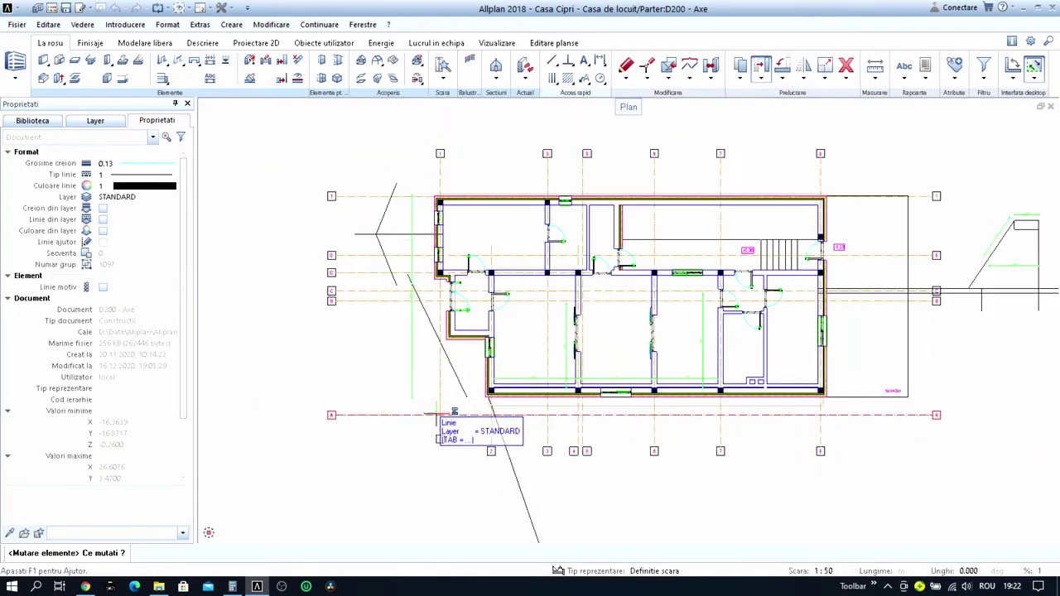
pyautogui.scroll(2, 789, 428)
pyautogui.scroll(2, 788, 428)
pyautogui.click(866, 400)
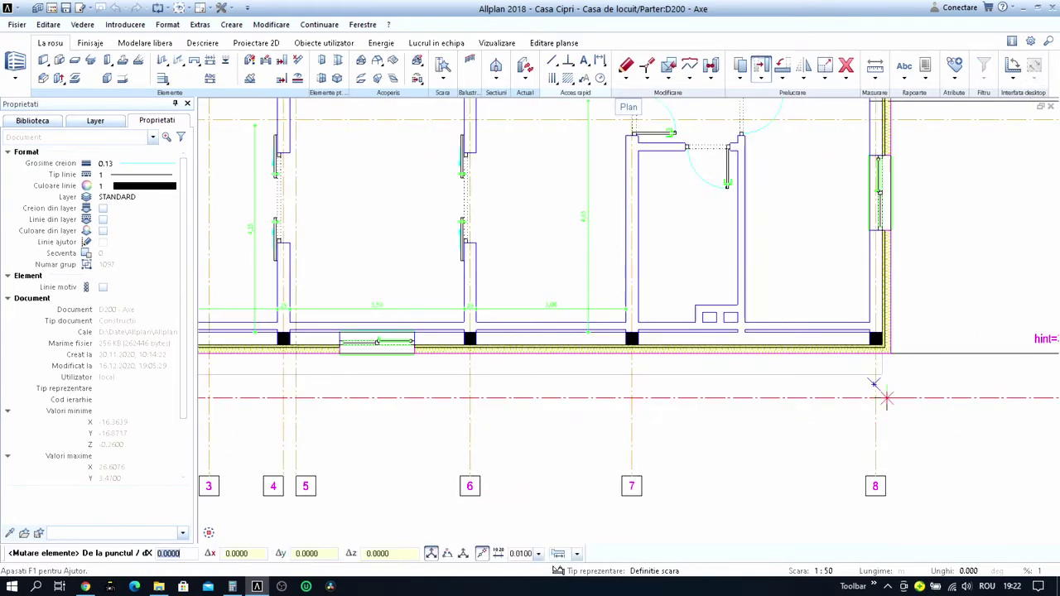
pyautogui.click(875, 400)
pyautogui.scroll(2, 875, 398)
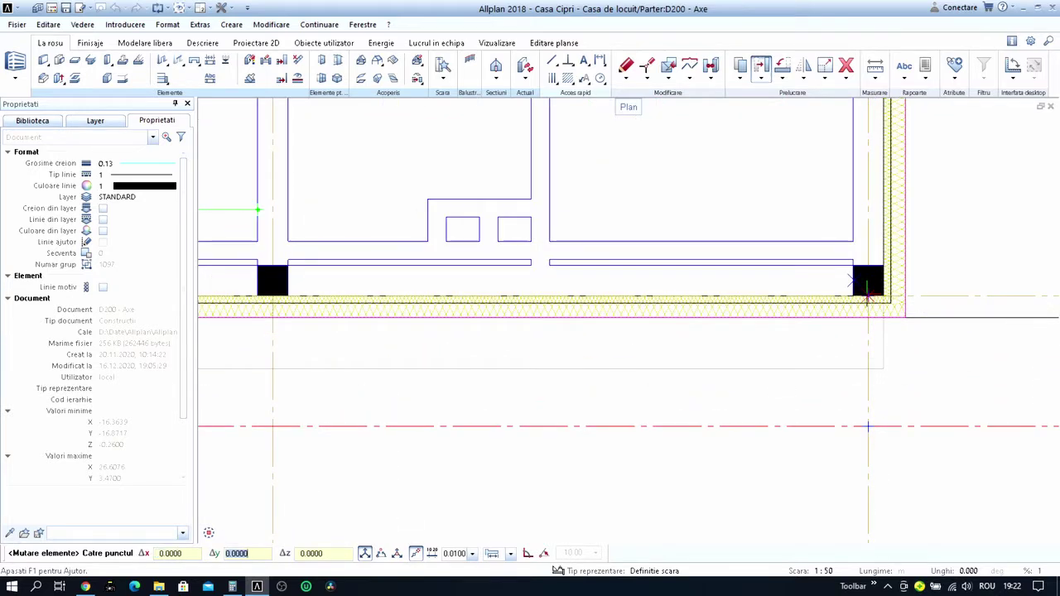
pyautogui.click(248, 554)
pyautogui.write('0.125')
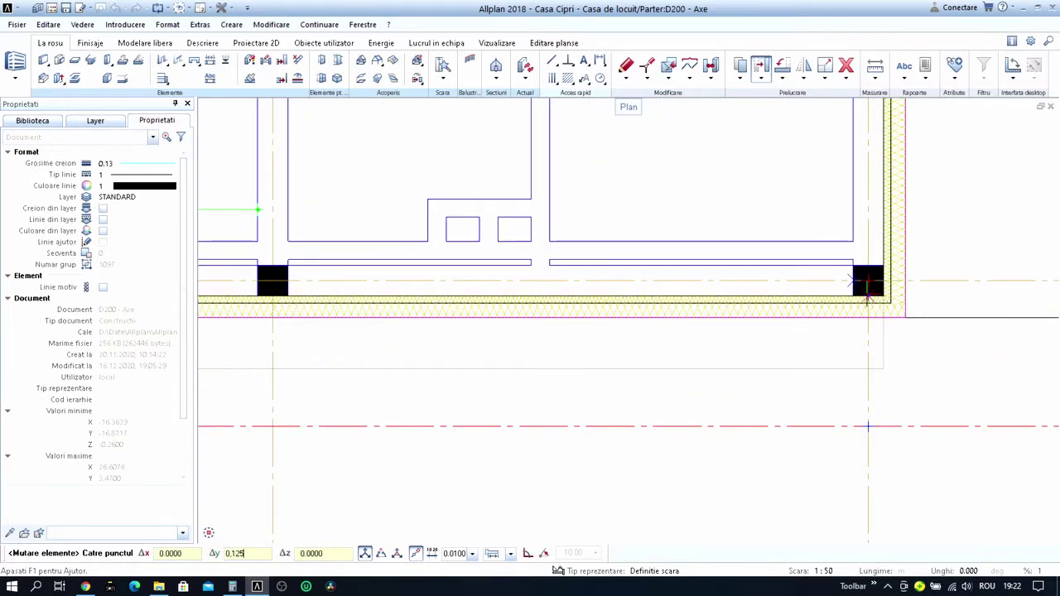
pyautogui.press('Return')
pyautogui.click(1034, 65)
pyautogui.scroll(-4, 650, 276)
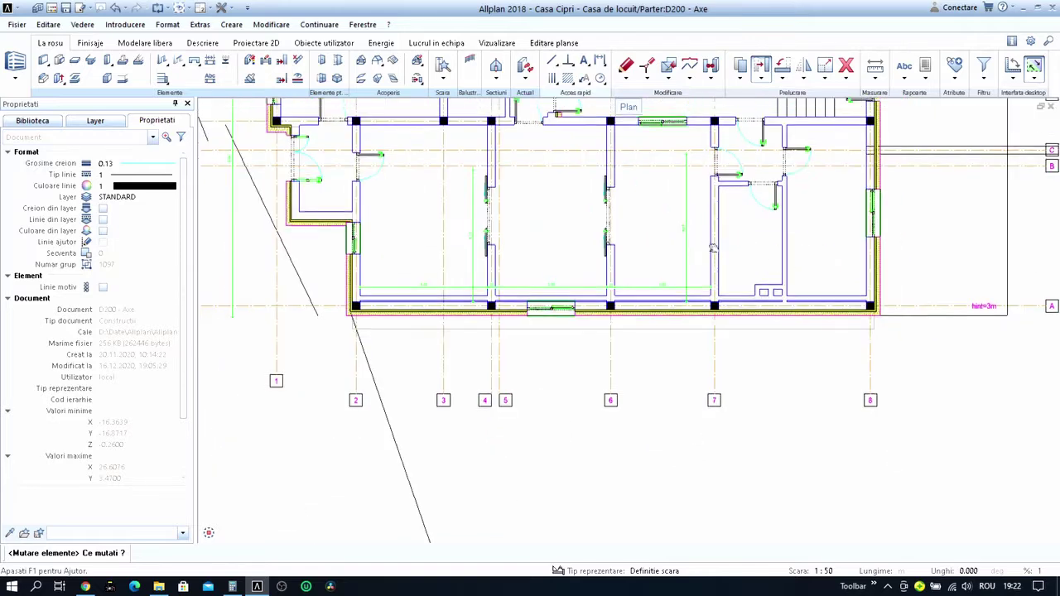
pyautogui.moveTo(650, 276); pyautogui.dragTo(711, 280, button='middle')
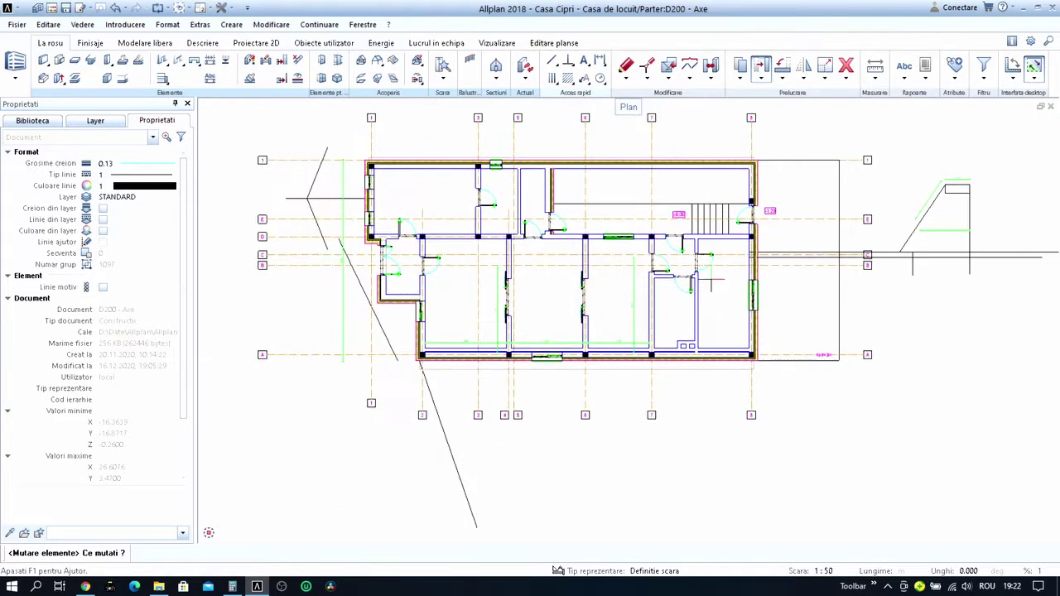
# Delete axis lines C and B by window-selecting their left and right ends.
pyautogui.click(846, 66)
pyautogui.scroll(2, 283, 284)
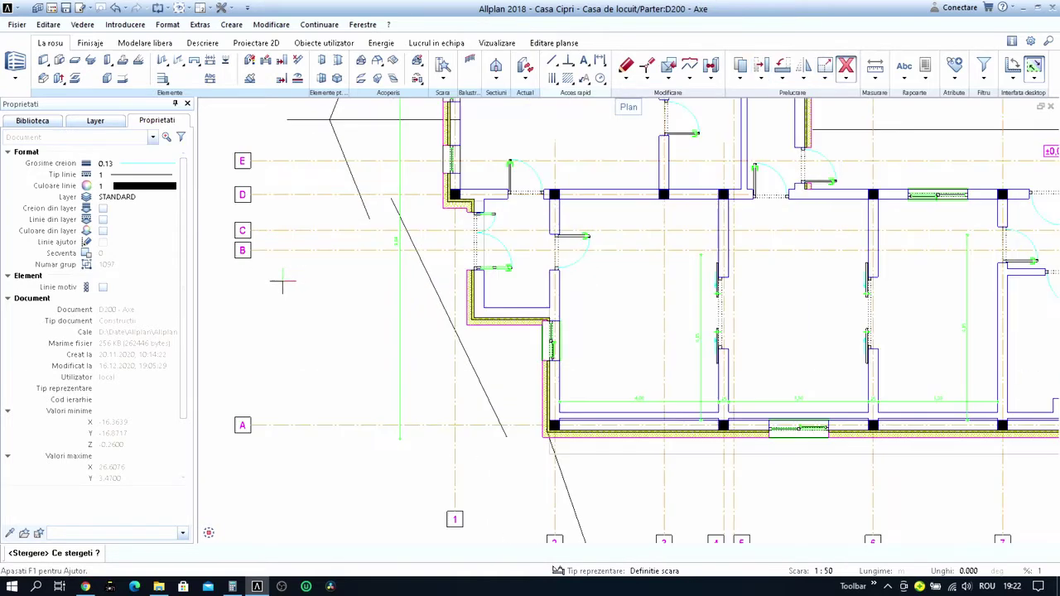
pyautogui.moveTo(283, 283); pyautogui.dragTo(377, 312, button='middle')
pyautogui.moveTo(372, 306); pyautogui.dragTo(325, 255)
pyautogui.click(321, 250)
pyautogui.scroll(-4, 320, 252)
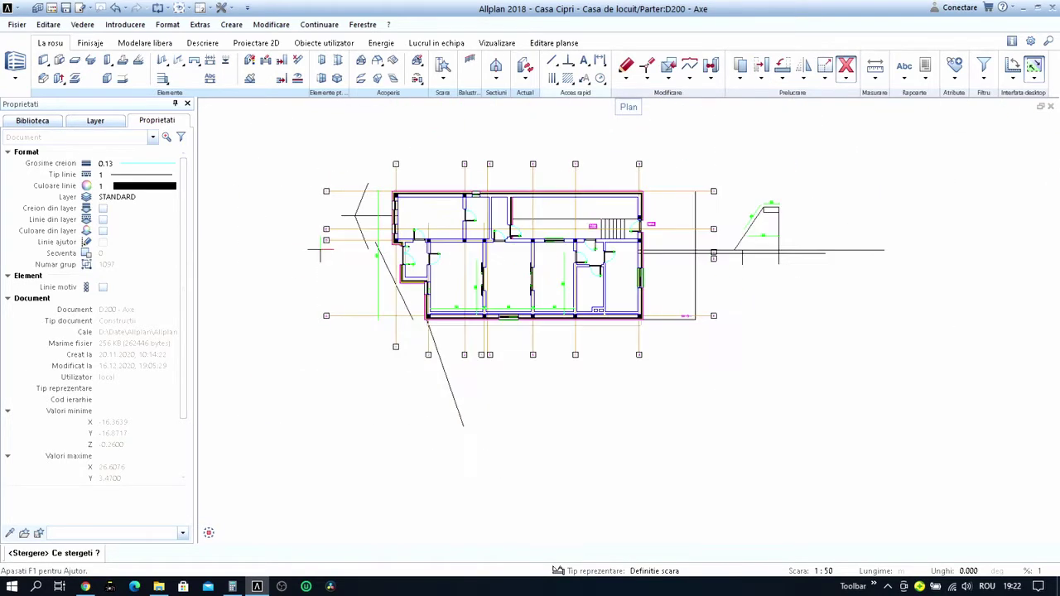
pyautogui.scroll(3, 714, 255)
pyautogui.moveTo(684, 213); pyautogui.dragTo(722, 335)
pyautogui.scroll(-4, 722, 335)
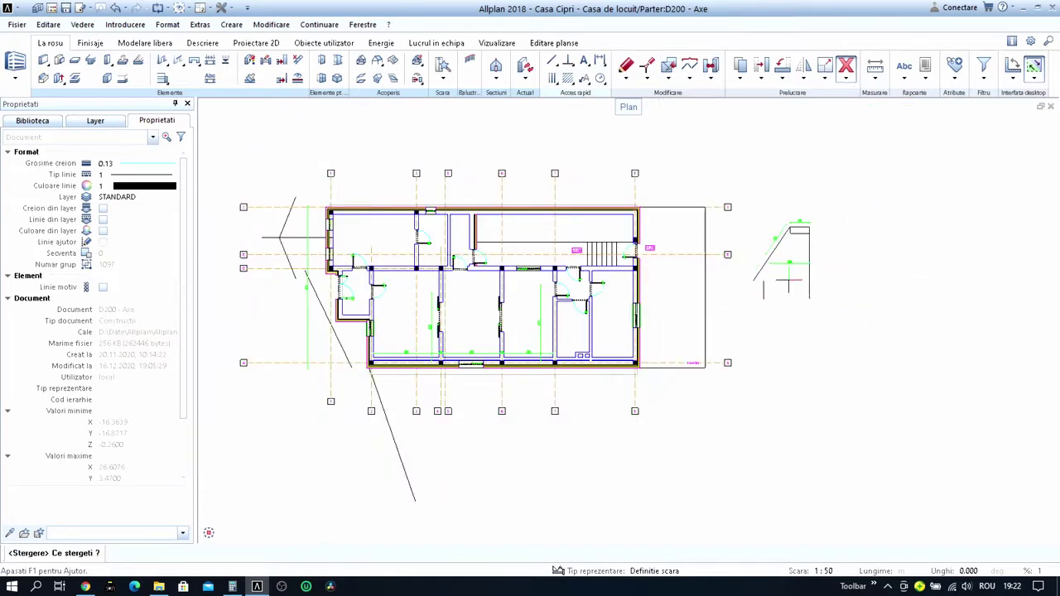
pyautogui.scroll(3, 790, 289)
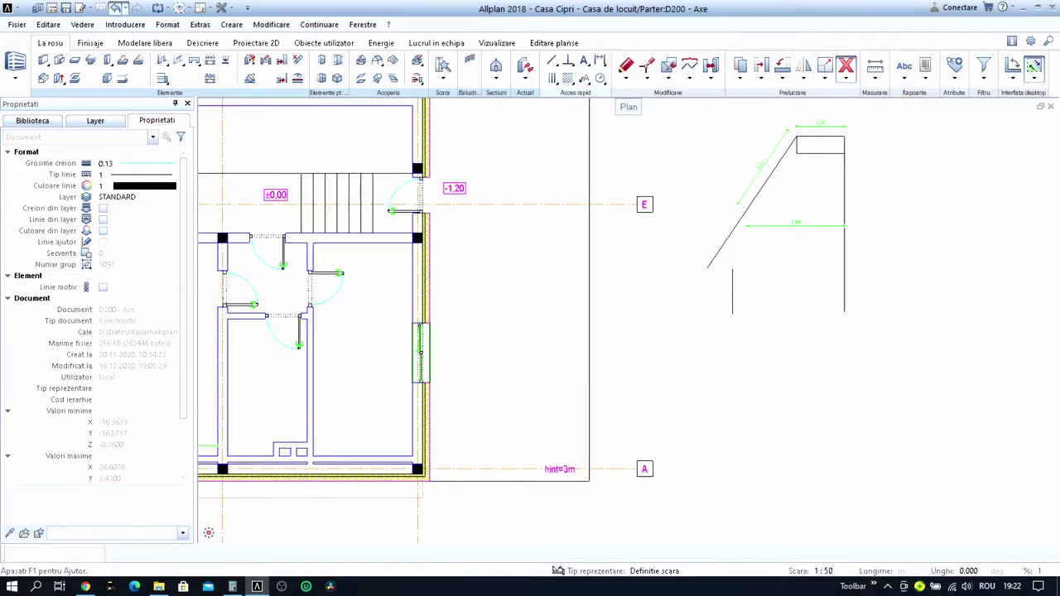
pyautogui.hotkey('ctrl', 'z')
pyautogui.scroll(-1, 734, 307)
pyautogui.scroll(-1, 822, 314)
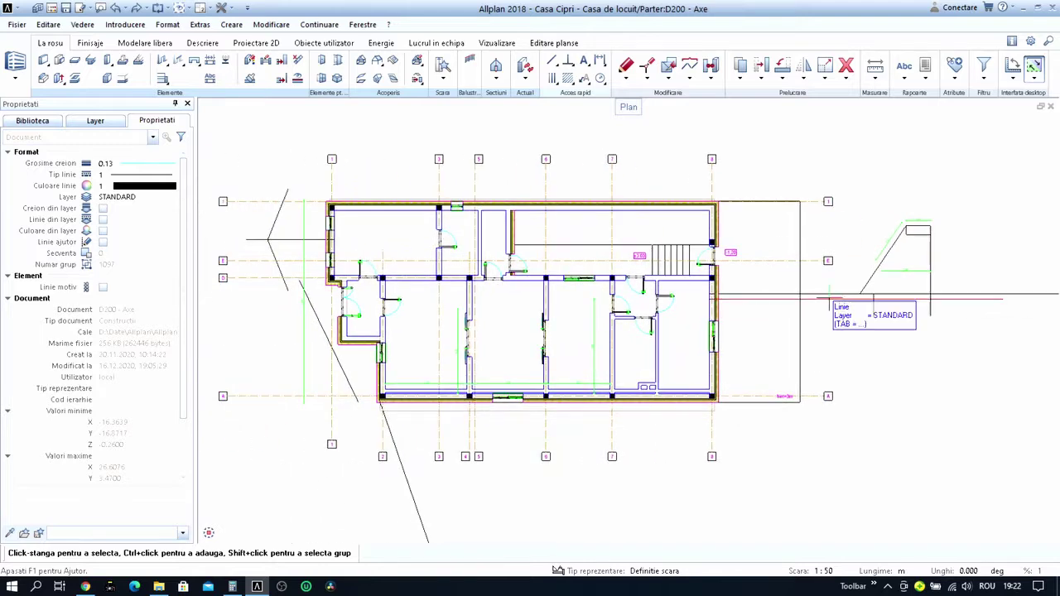
pyautogui.scroll(1, 911, 271)
pyautogui.scroll(-2, 911, 286)
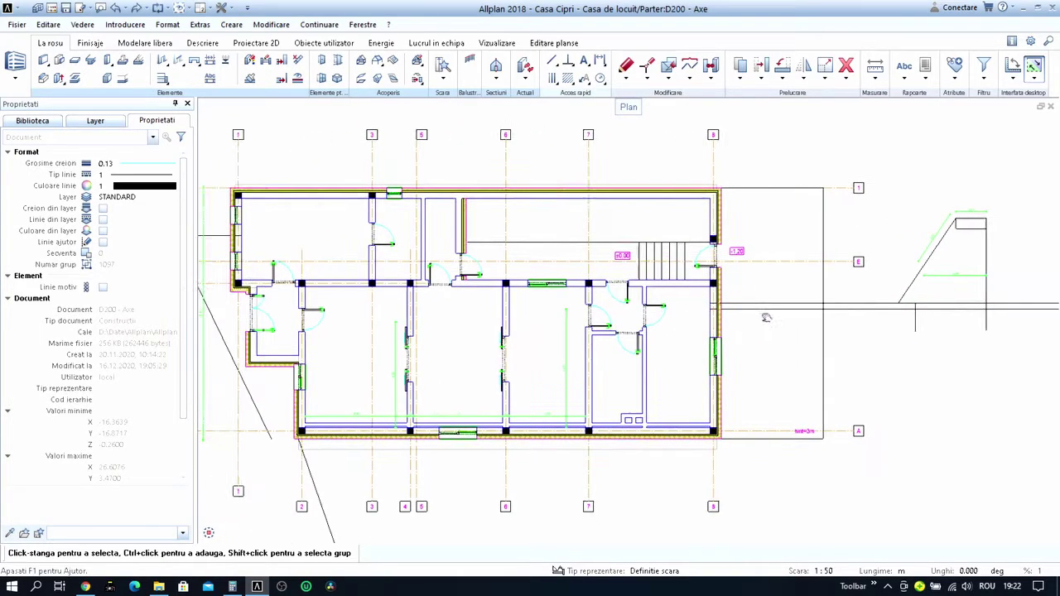
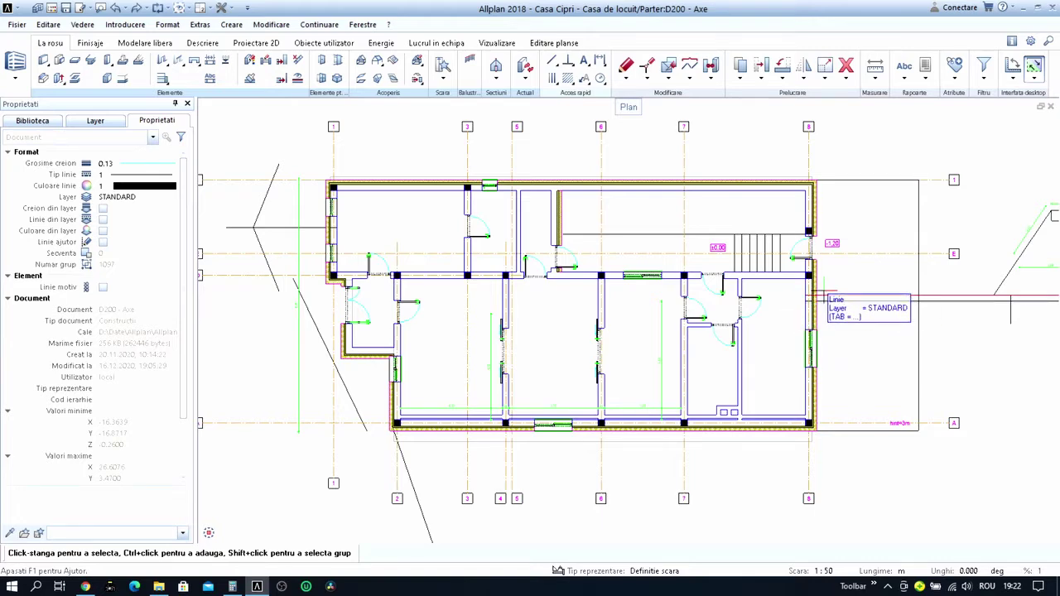
# Delete the grid axis D bubble from the plan.
pyautogui.moveTo(598, 329); pyautogui.dragTo(782, 331, button='middle')
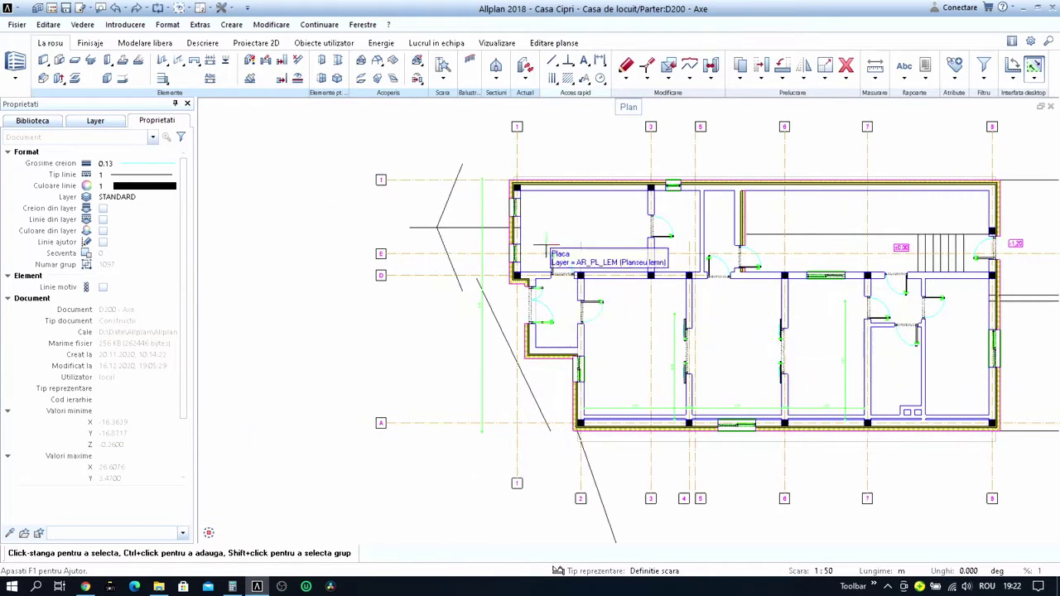
pyautogui.click(850, 72)
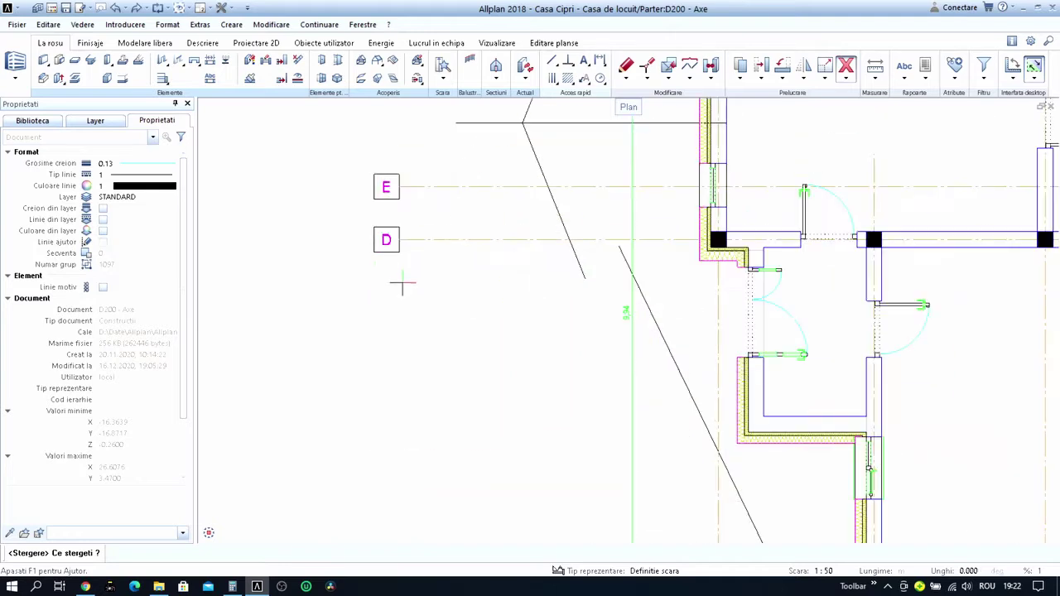
pyautogui.scroll(2, 377, 302)
pyautogui.click(386, 247)
pyautogui.scroll(-3, 377, 248)
pyautogui.press('Escape')
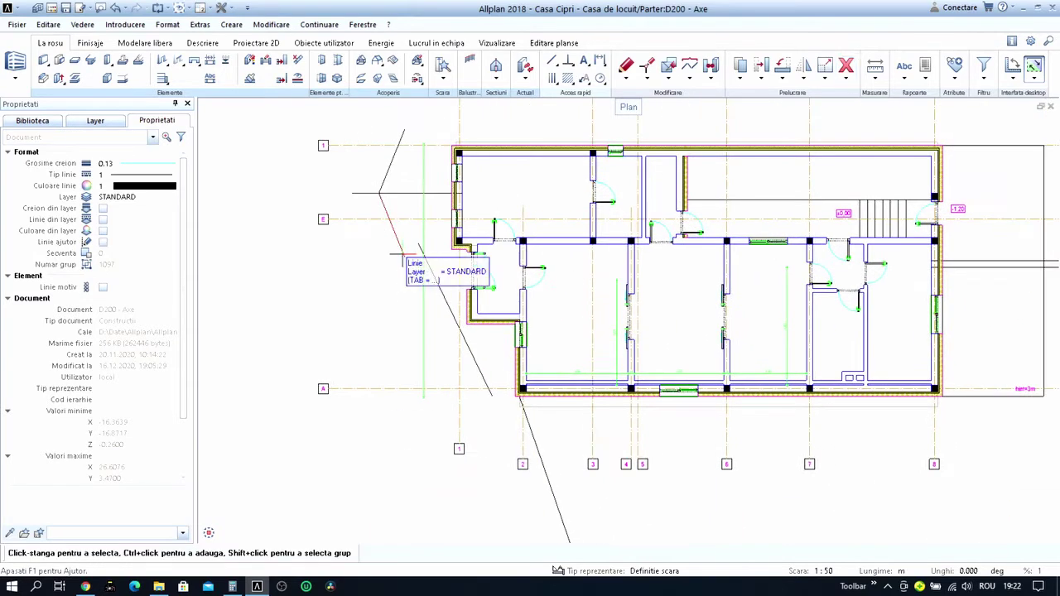
# Move grid axis E by -0.125 in Y to align with the entrance door wall.
pyautogui.scroll(3, 335, 253)
pyautogui.moveTo(338, 234); pyautogui.dragTo(278, 169)
pyautogui.scroll(-3, 278, 169)
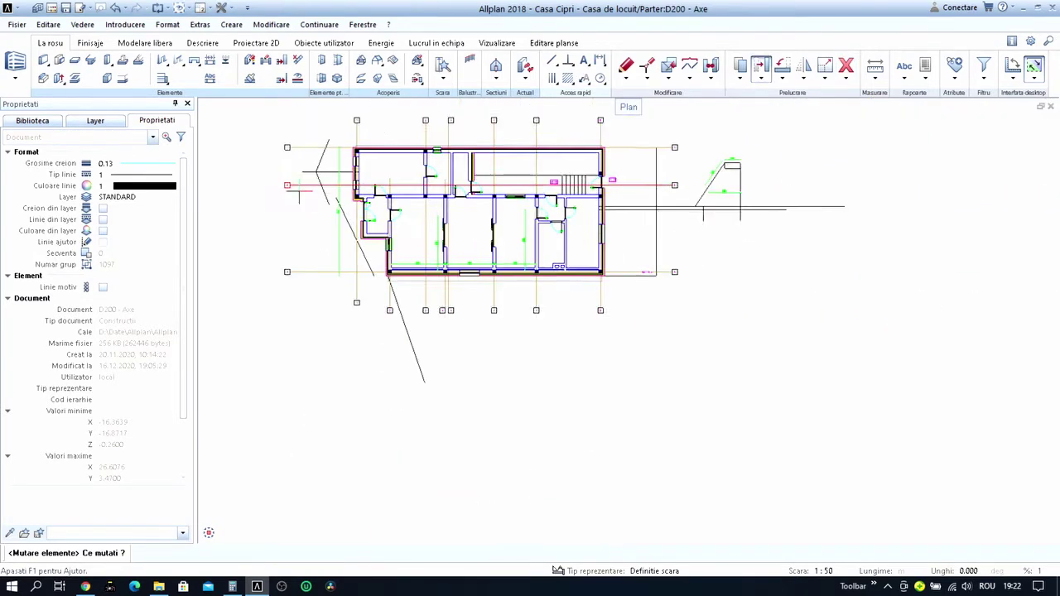
pyautogui.moveTo(684, 199); pyautogui.dragTo(649, 240, button='middle')
pyautogui.scroll(4, 650, 240)
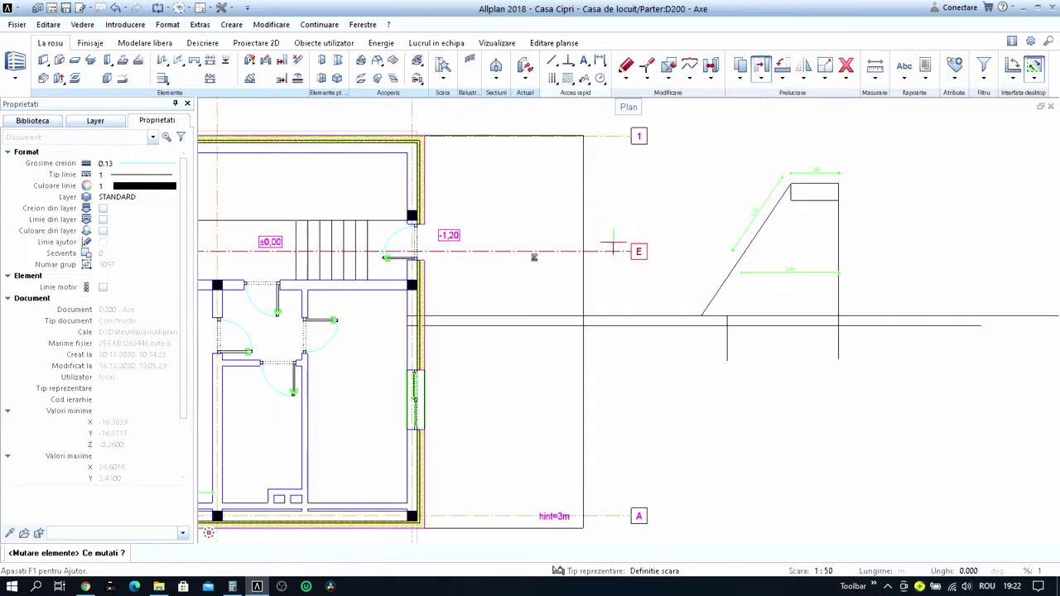
pyautogui.click(412, 259)
pyautogui.scroll(1, 412, 259)
pyautogui.scroll(2, 412, 261)
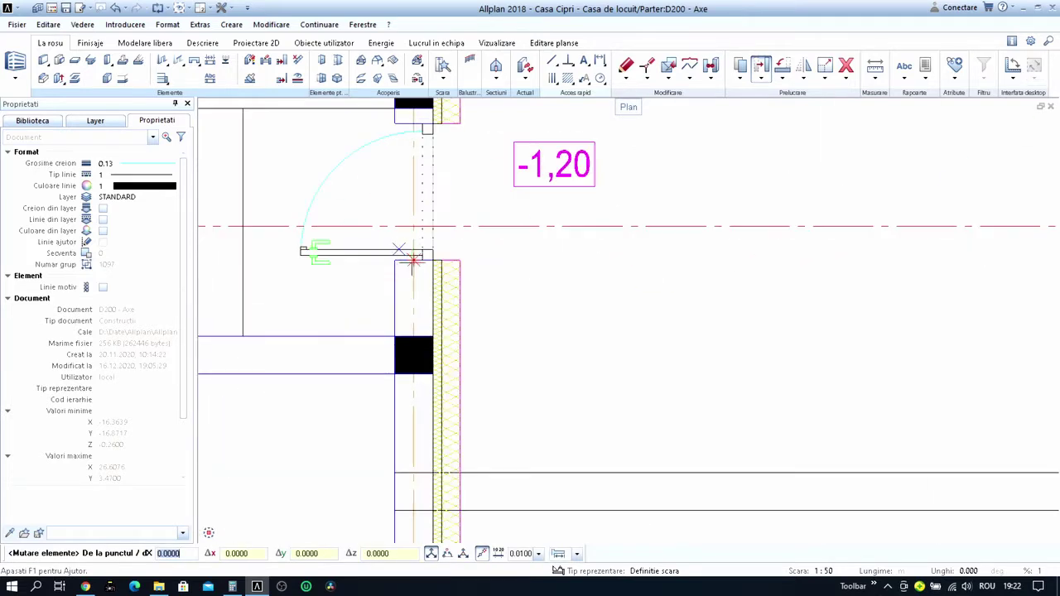
pyautogui.click(414, 225)
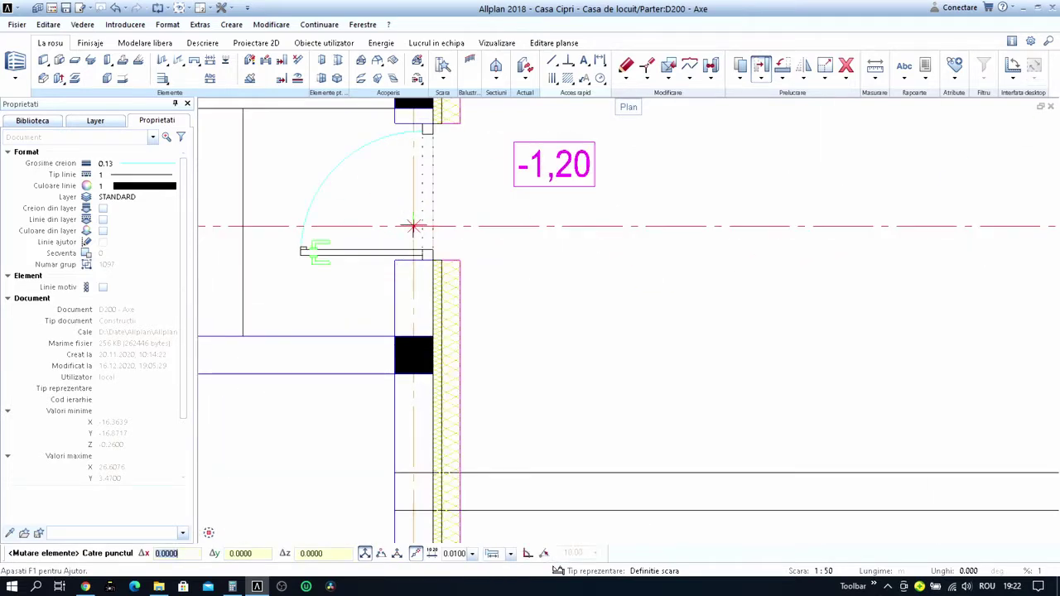
pyautogui.scroll(-2, 415, 225)
pyautogui.write('-0,125')
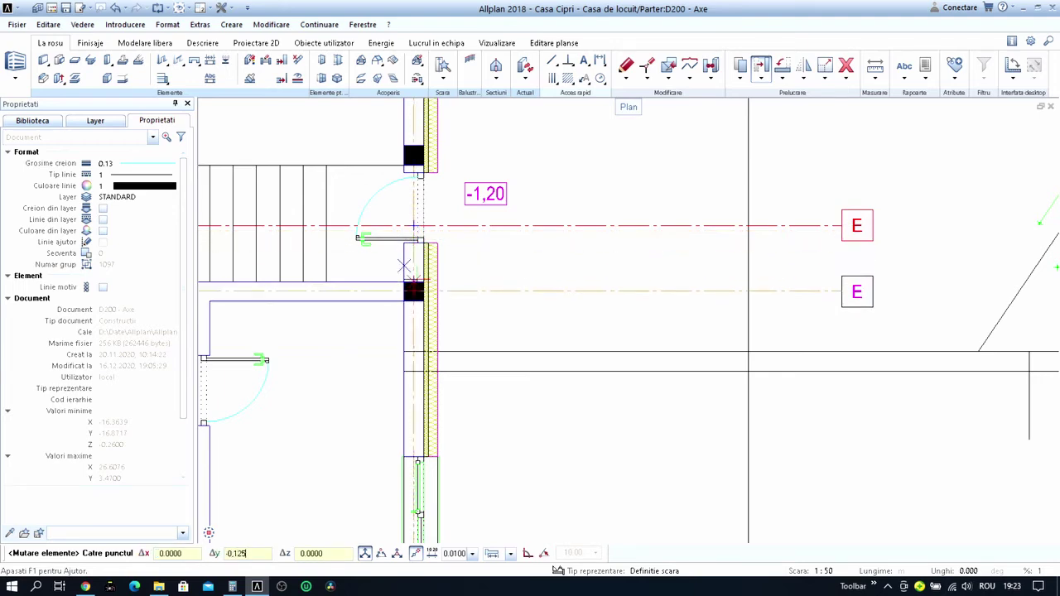
pyautogui.click(412, 286)
pyautogui.click(1034, 66)
pyautogui.press('Escape')
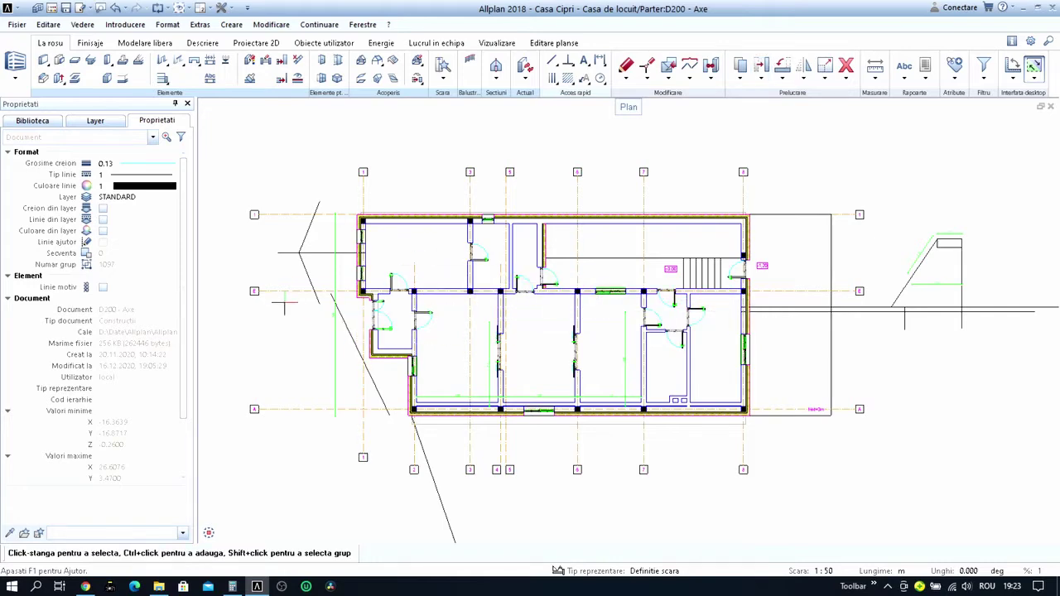
# Rename the E axis bubbles at both ends to B.
pyautogui.scroll(2, 319, 306)
pyautogui.scroll(2, 290, 304)
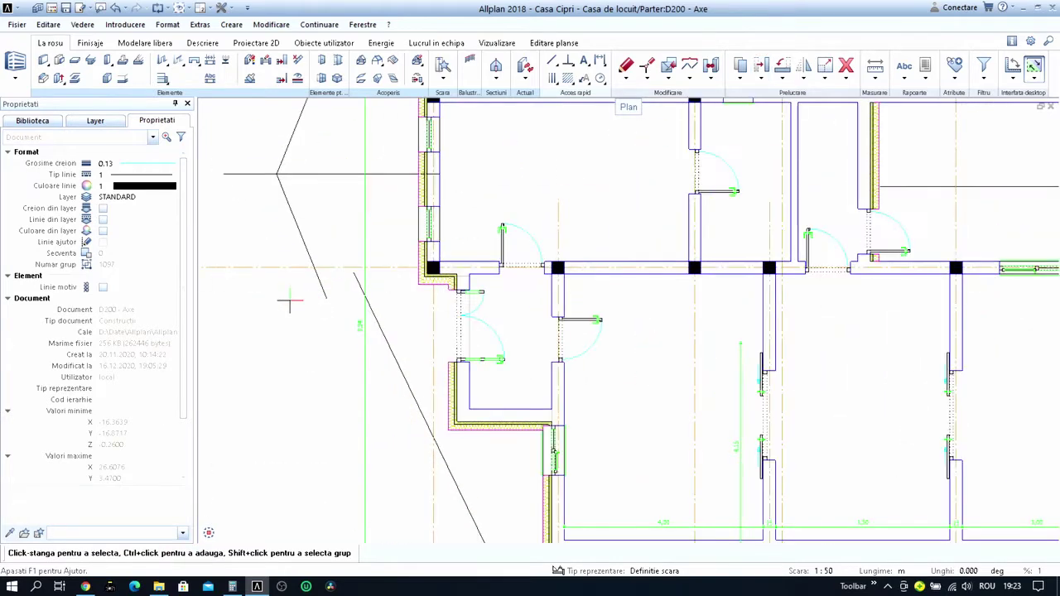
pyautogui.scroll(2, 290, 305)
pyautogui.scroll(2, 367, 277)
pyautogui.doubleClick(406, 270)
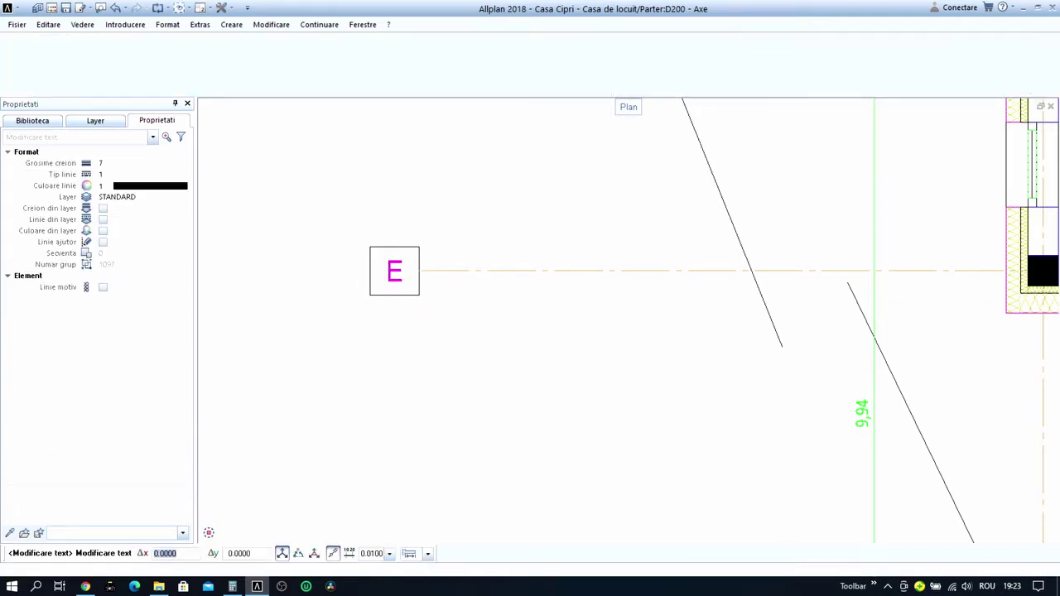
pyautogui.click(411, 279)
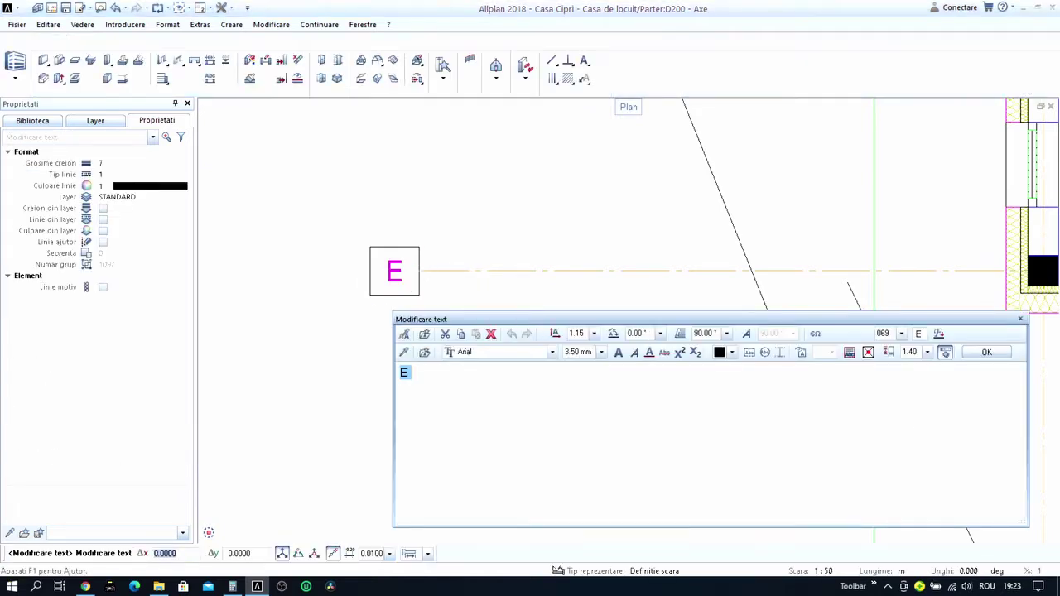
pyautogui.write('B')
pyautogui.click(985, 358)
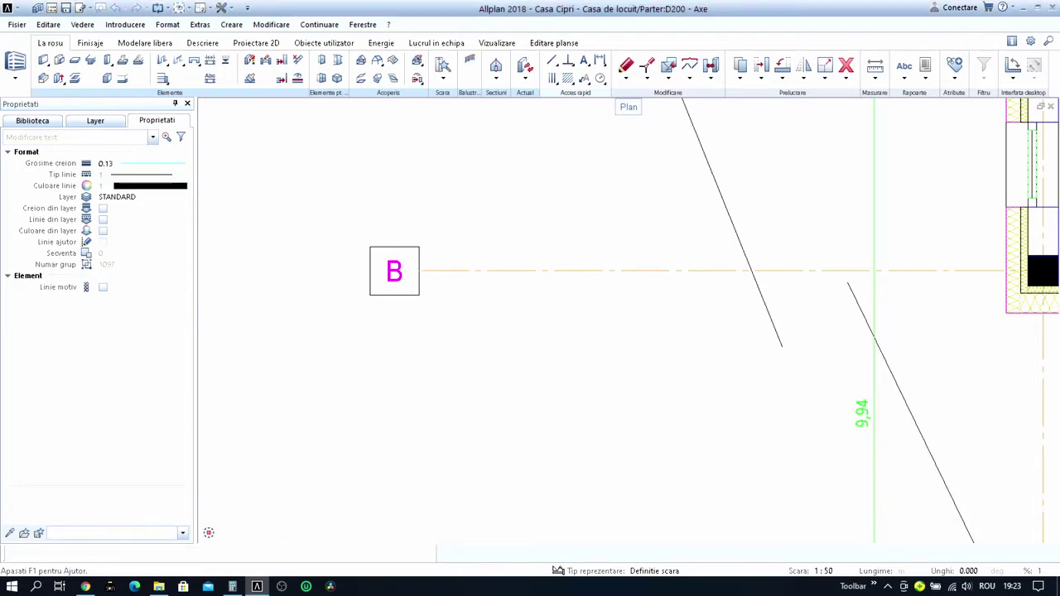
pyautogui.click(1035, 68)
pyautogui.scroll(2, 807, 286)
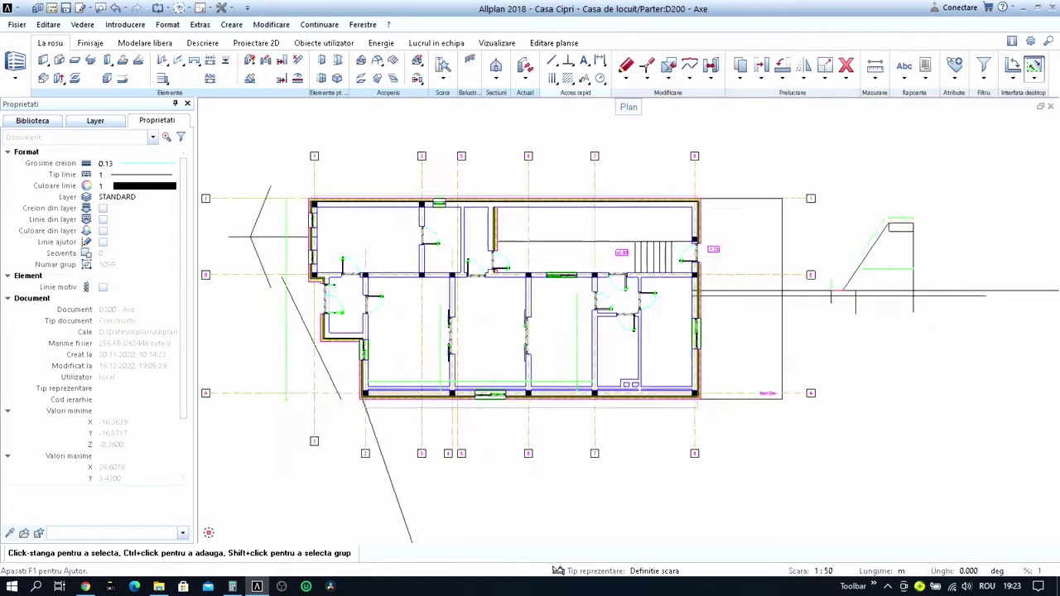
pyautogui.scroll(3, 803, 277)
pyautogui.click(779, 248)
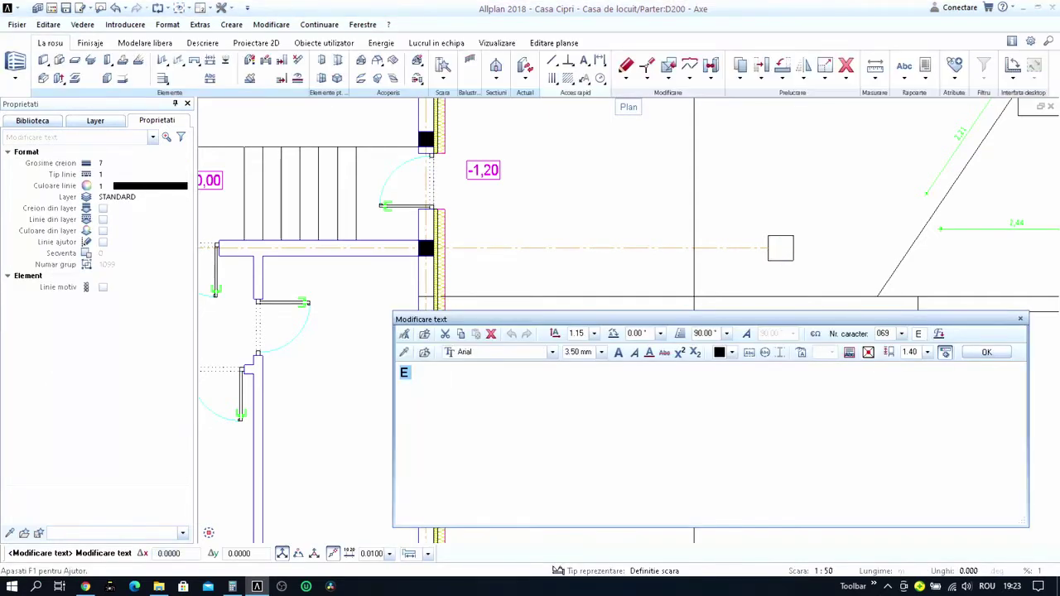
pyautogui.press('Return')
pyautogui.click(1033, 65)
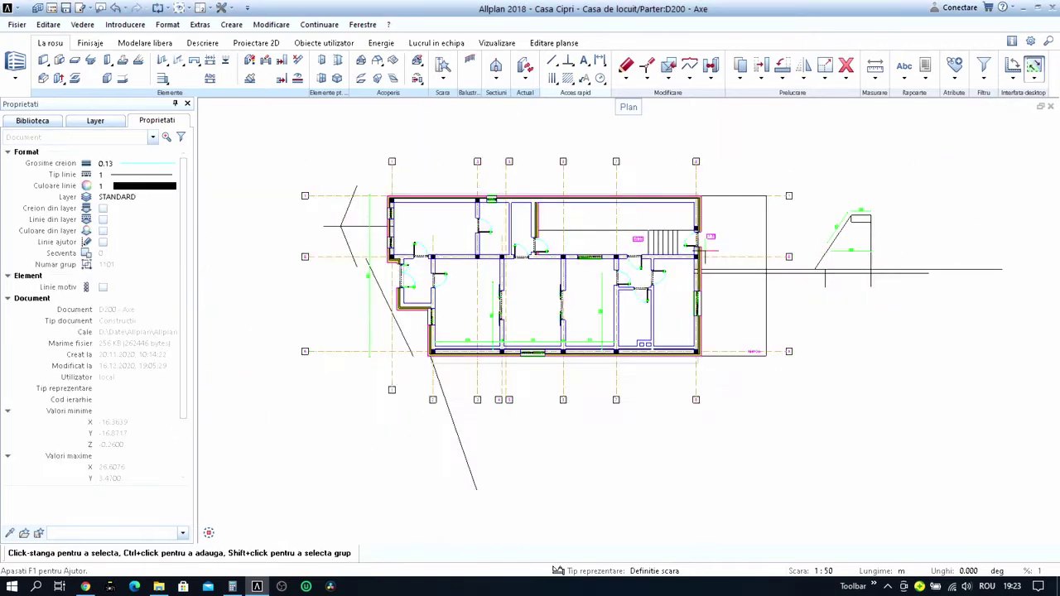
# Rename the 1 axis bubbles at both ends to C.
pyautogui.scroll(3, 828, 260)
pyautogui.scroll(2, 800, 249)
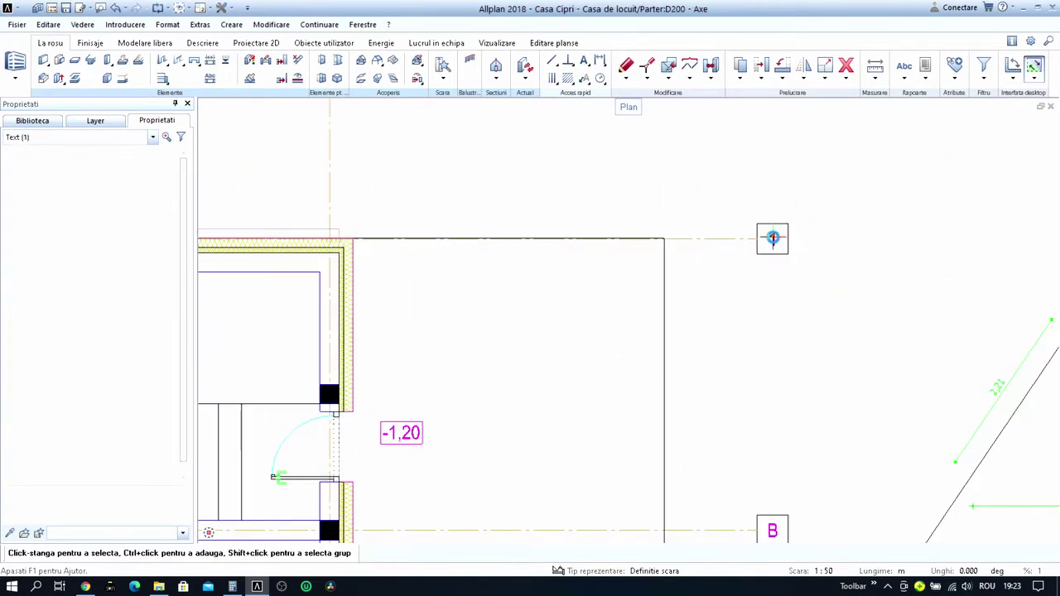
pyautogui.doubleClick(772, 238)
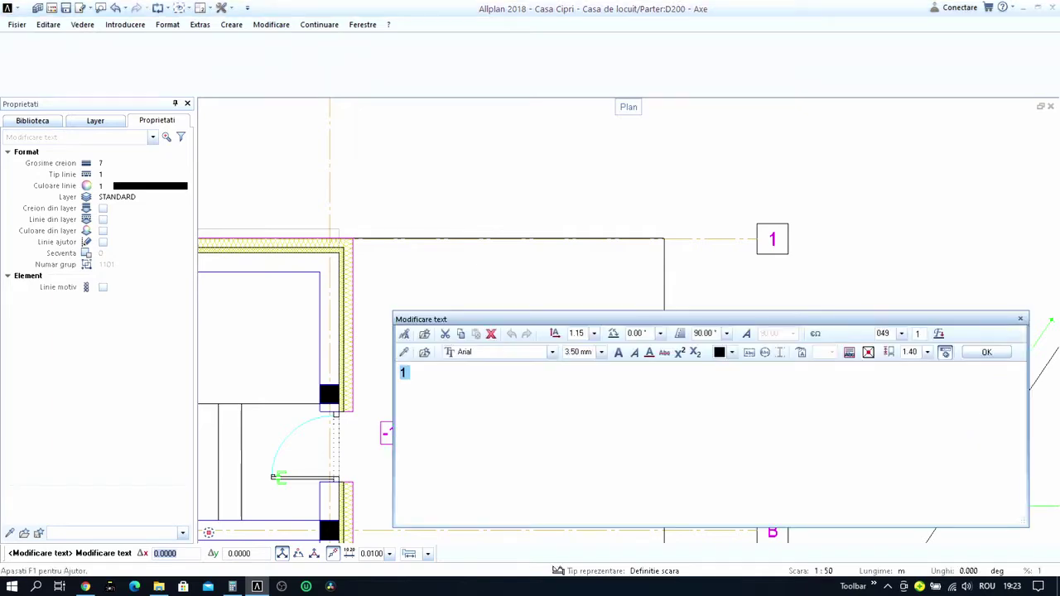
pyautogui.write('C')
pyautogui.press('Return')
pyautogui.scroll(-3, 309, 299)
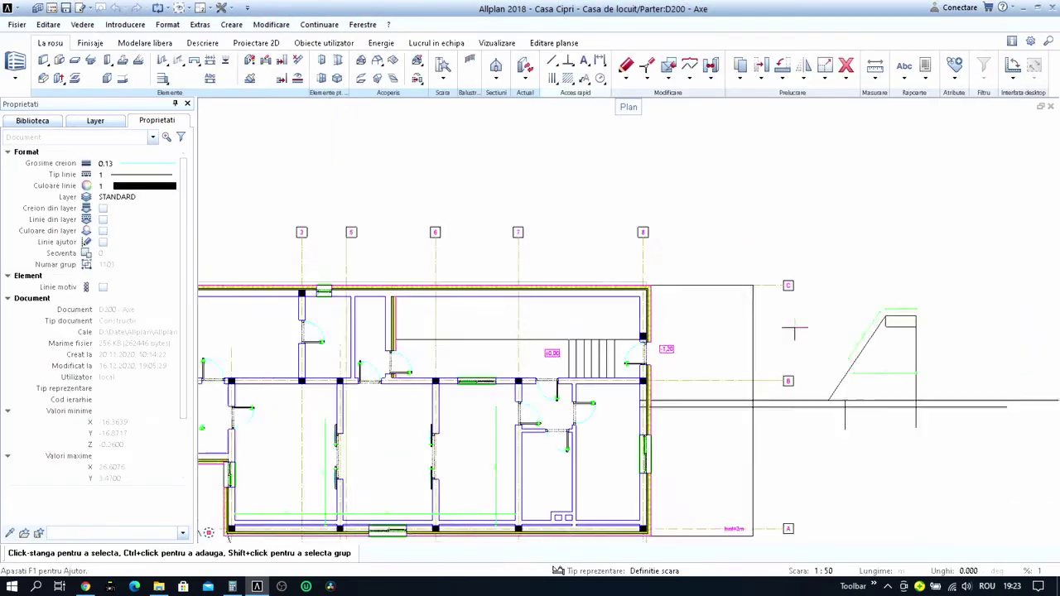
pyautogui.scroll(-2, 309, 300)
pyautogui.scroll(3, 309, 300)
pyautogui.scroll(3, 309, 300)
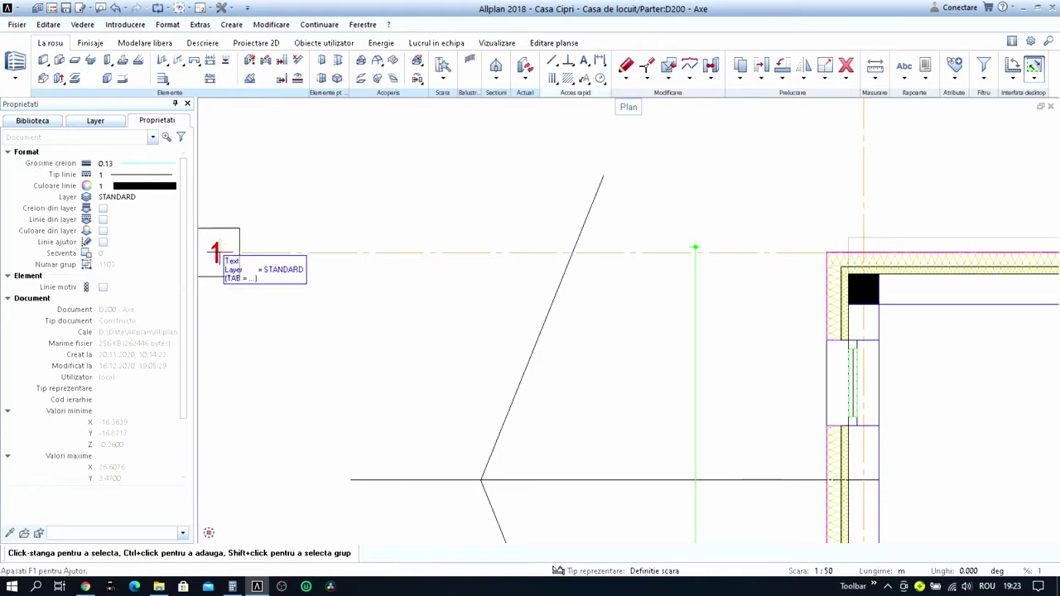
pyautogui.click(214, 252)
pyautogui.doubleClick(215, 252)
pyautogui.write('C')
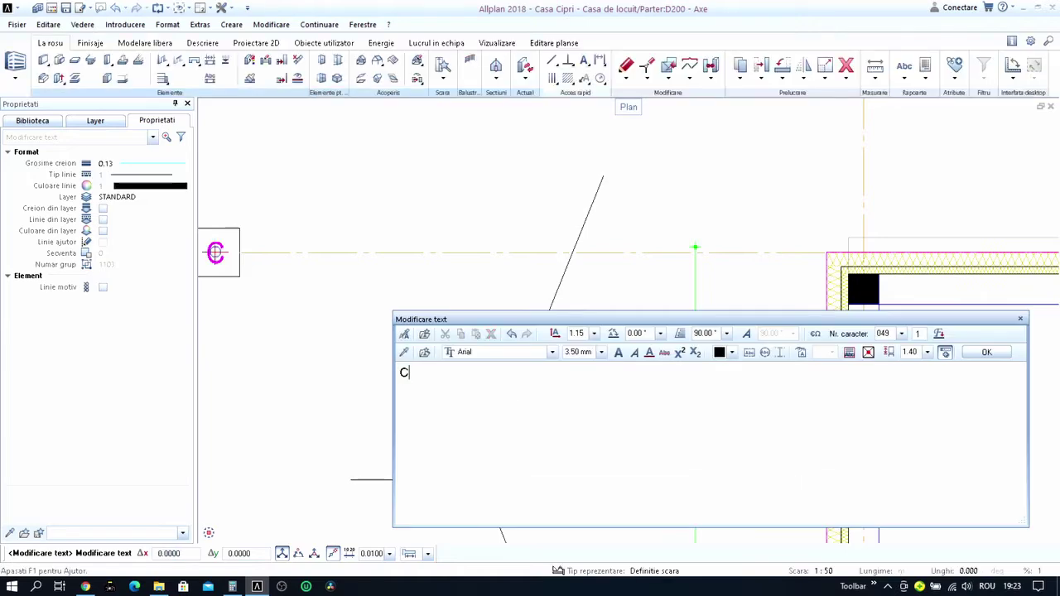
pyautogui.press('Return')
pyautogui.middleClick(351, 284)
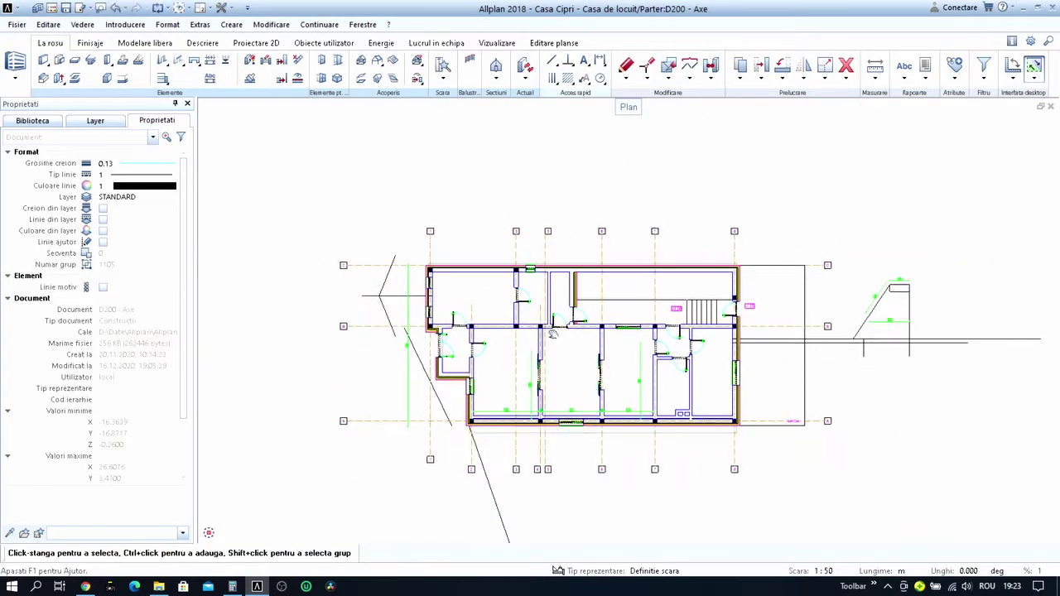
pyautogui.scroll(1, 617, 365)
pyautogui.scroll(1, 621, 368)
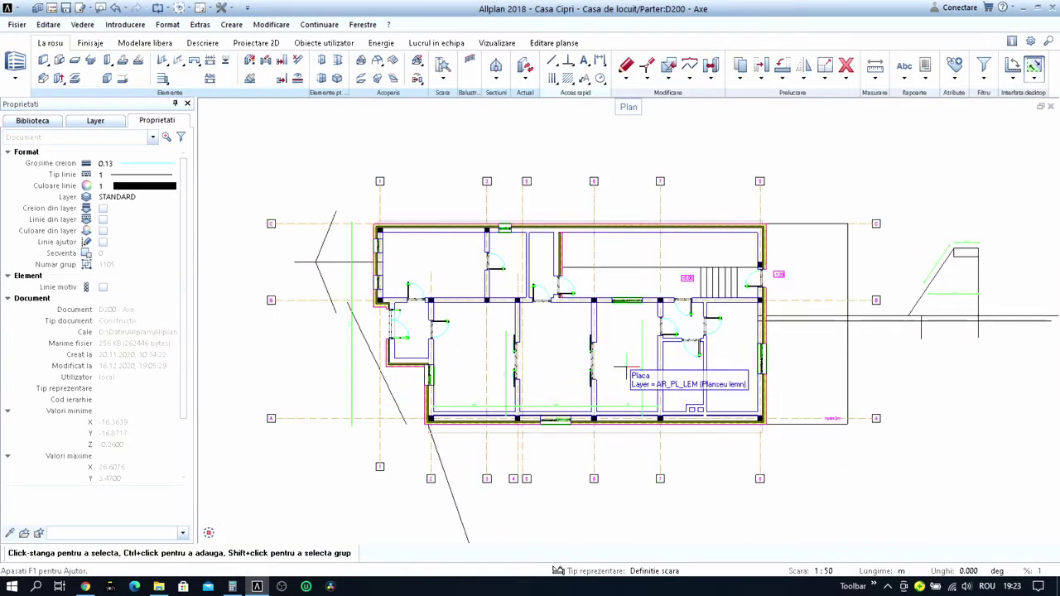
# Move the axis 5 label onto its axis line.
pyautogui.moveTo(625, 365); pyautogui.dragTo(656, 341, button='middle')
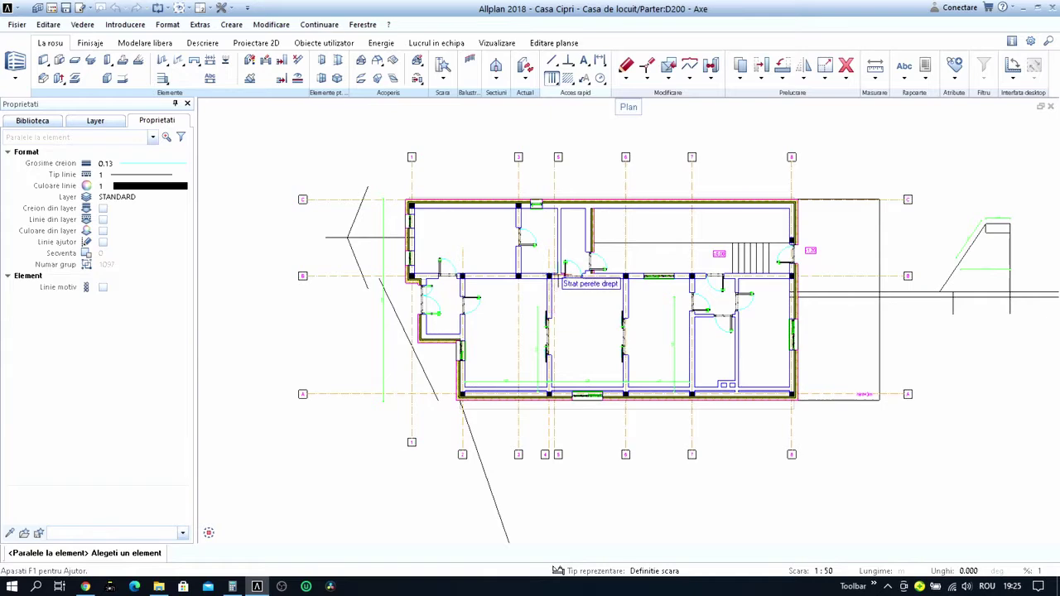
pyautogui.moveTo(559, 275); pyautogui.dragTo(531, 299, button='middle')
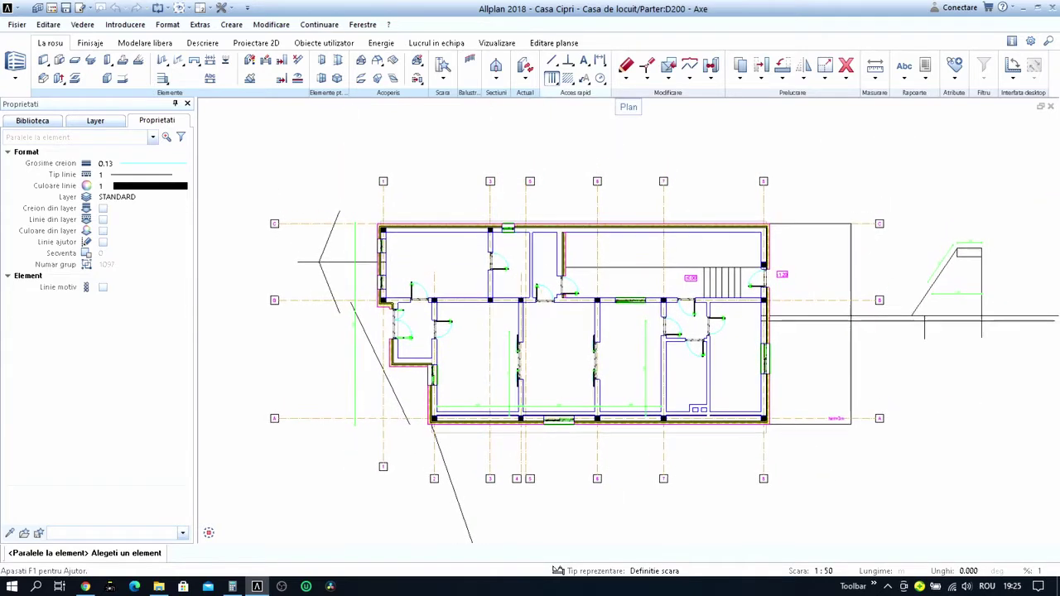
pyautogui.scroll(1, 539, 212)
pyautogui.scroll(1, 555, 184)
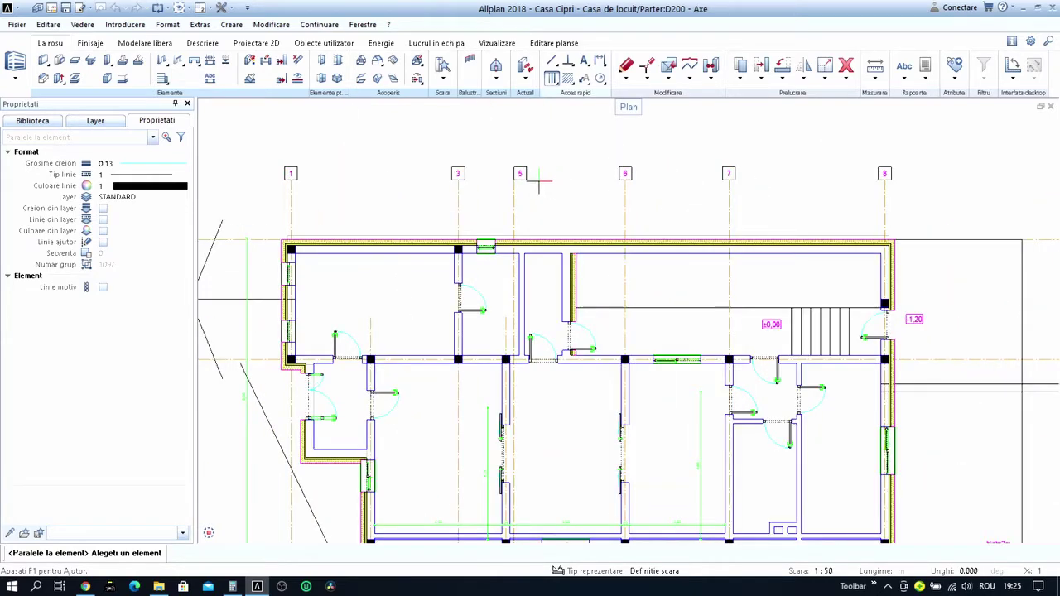
pyautogui.press('m')
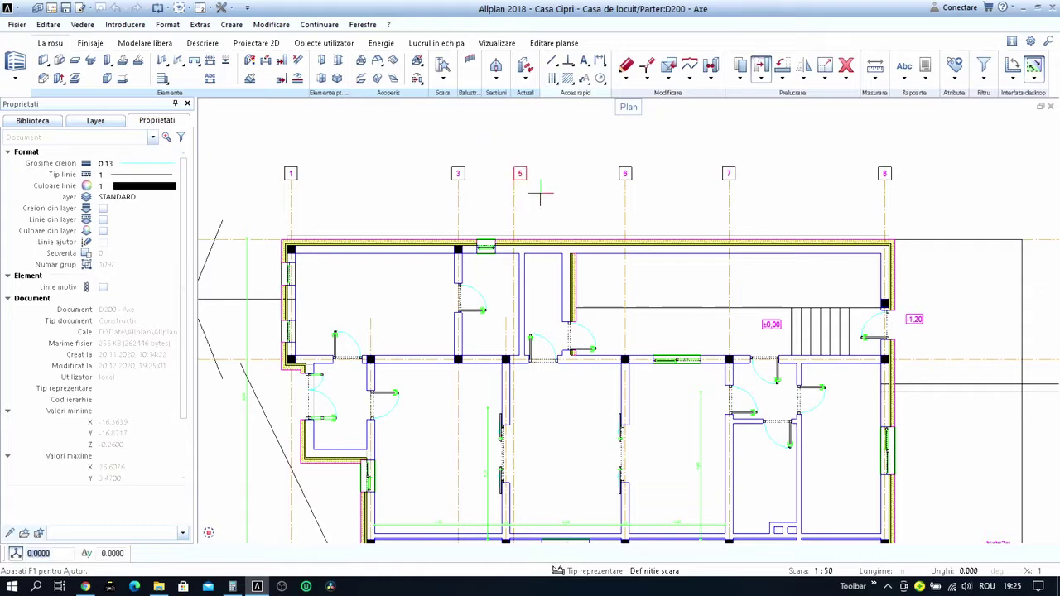
pyautogui.click(520, 173)
pyautogui.scroll(4, 520, 172)
pyautogui.click(518, 189)
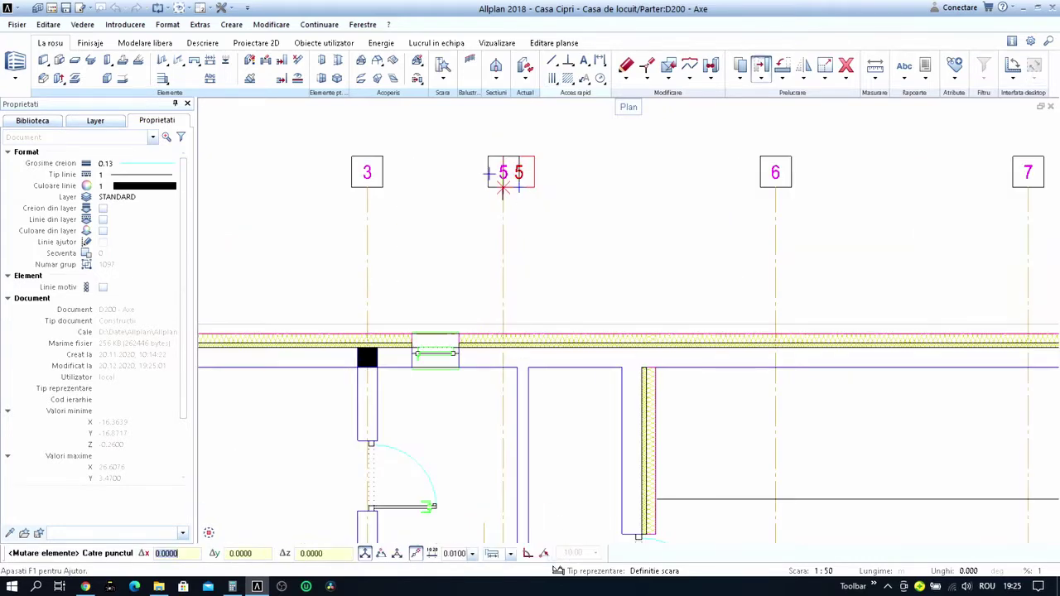
pyautogui.click(504, 189)
pyautogui.scroll(-5, 506, 190)
pyautogui.moveTo(512, 413); pyautogui.dragTo(512, 330, button='middle')
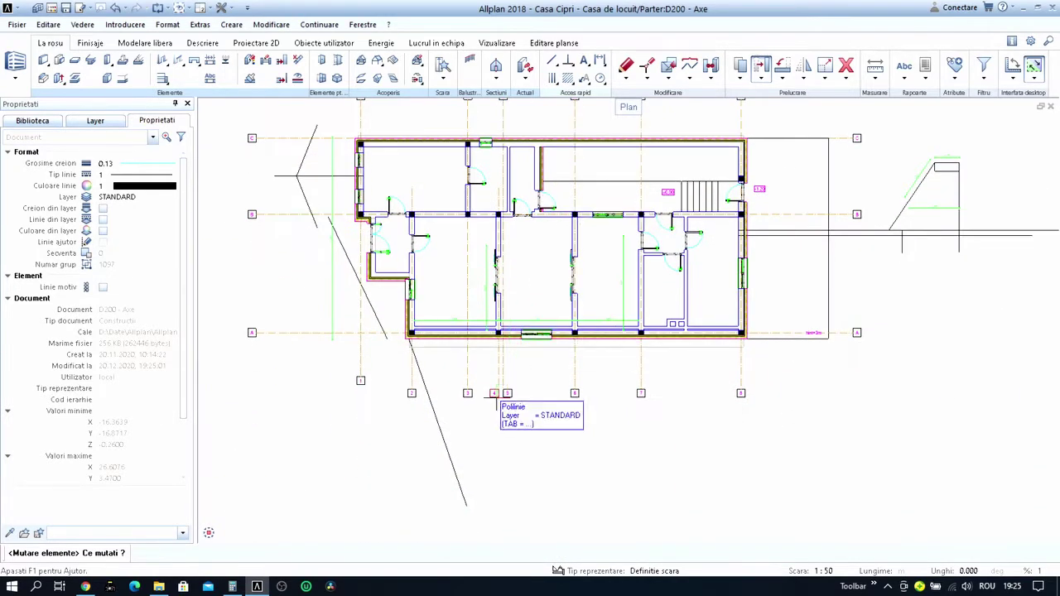
pyautogui.scroll(5, 497, 397)
pyautogui.scroll(2, 497, 398)
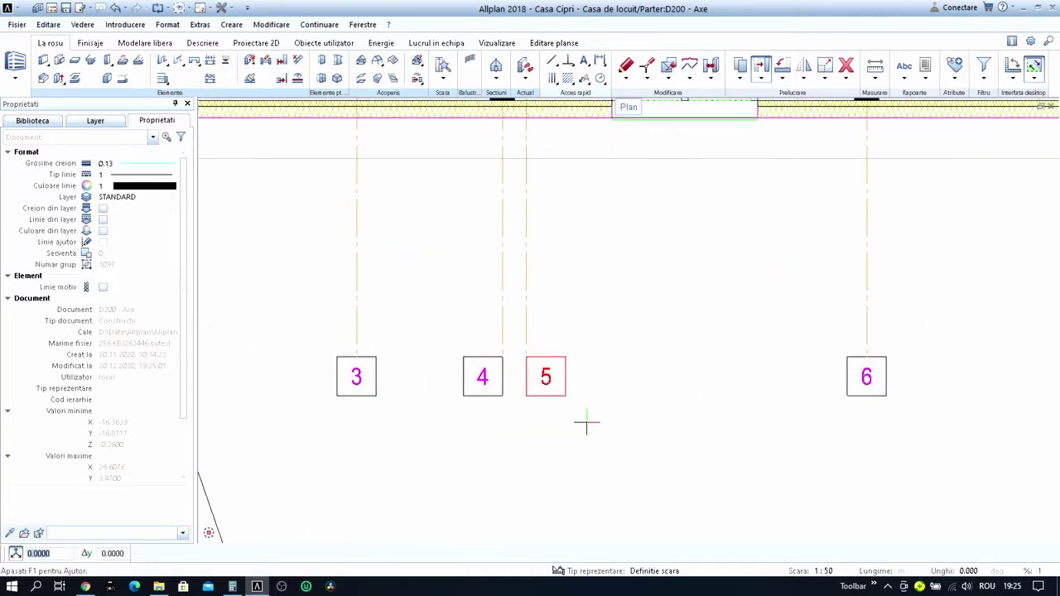
pyautogui.click(553, 369)
pyautogui.click(546, 357)
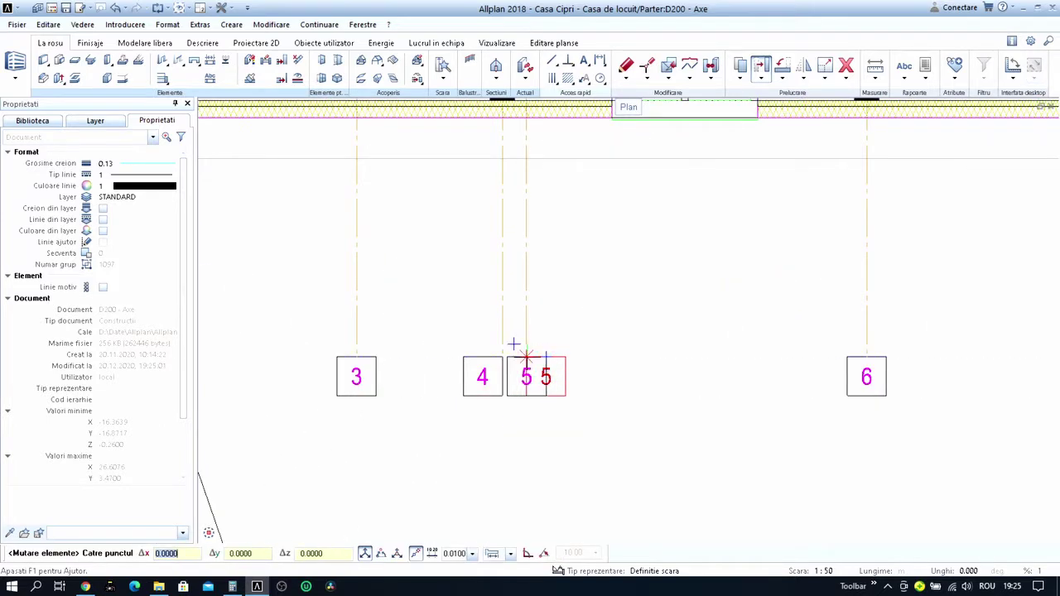
pyautogui.click(526, 355)
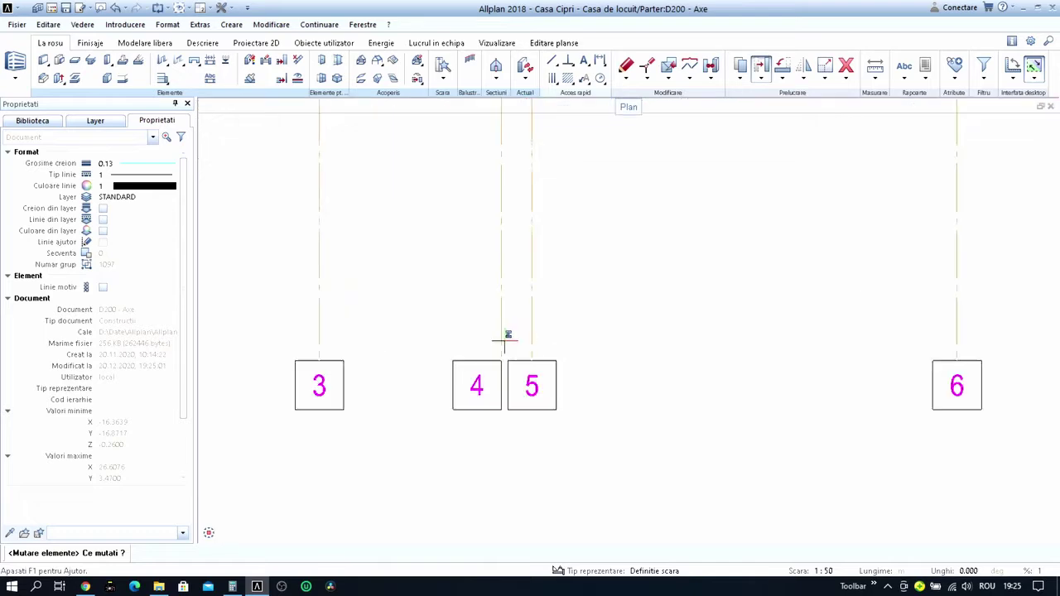
# Window-select grid axis 5 and move it to its new position.
pyautogui.scroll(2, 506, 339)
pyautogui.moveTo(492, 343); pyautogui.dragTo(641, 476)
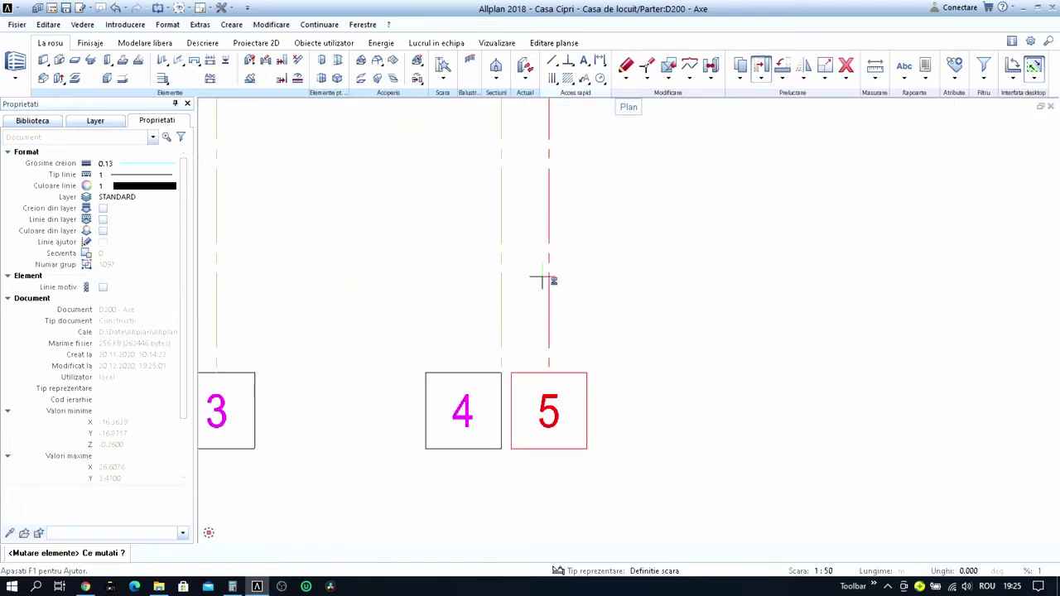
pyautogui.scroll(-3, 542, 281)
pyautogui.scroll(2, 568, 219)
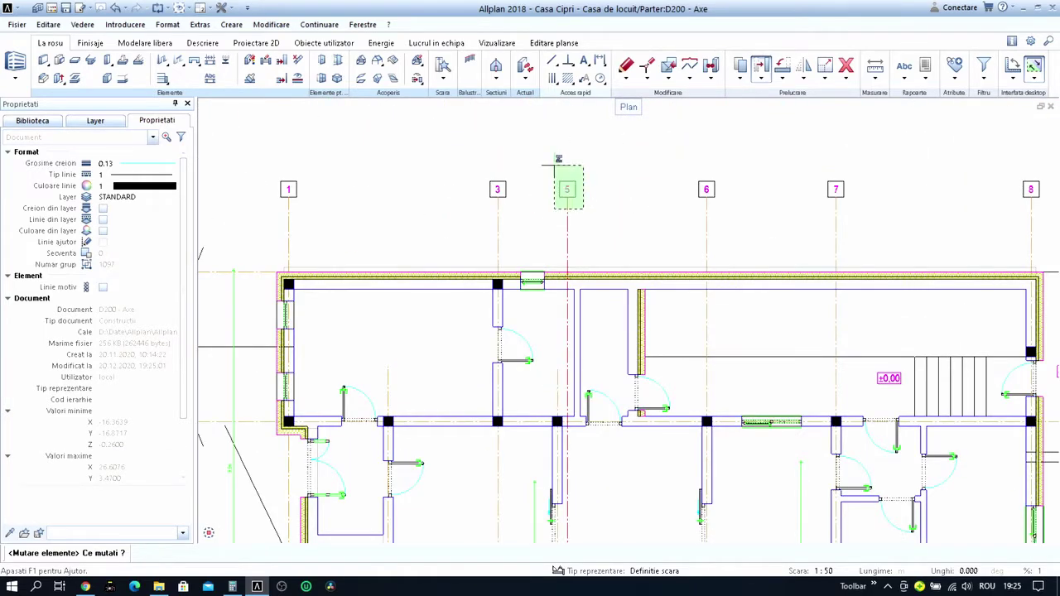
pyautogui.scroll(1, 585, 300)
pyautogui.scroll(1, 585, 301)
pyautogui.press('Return')
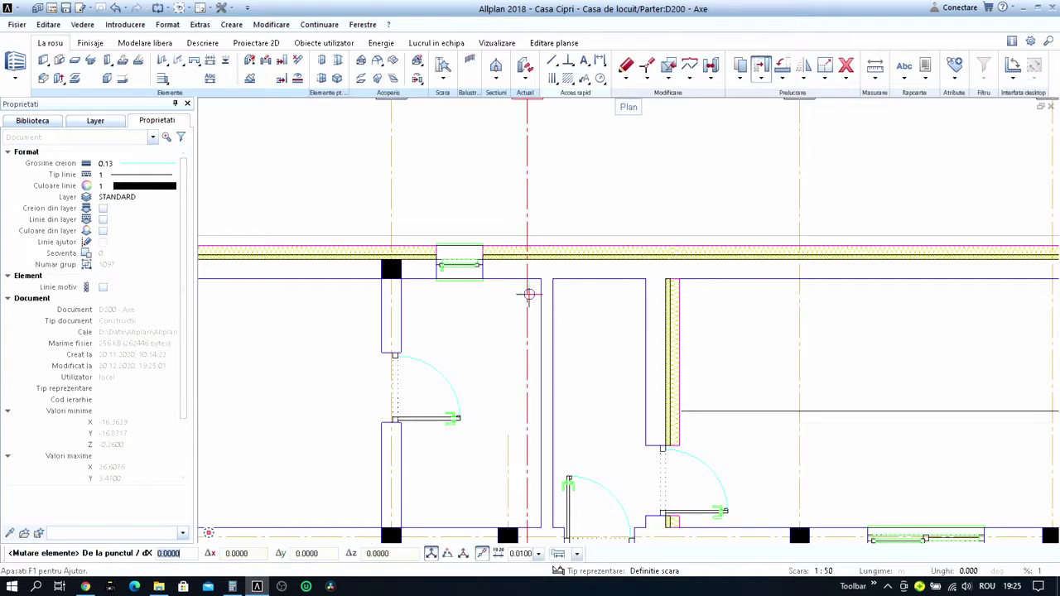
pyautogui.click(527, 279)
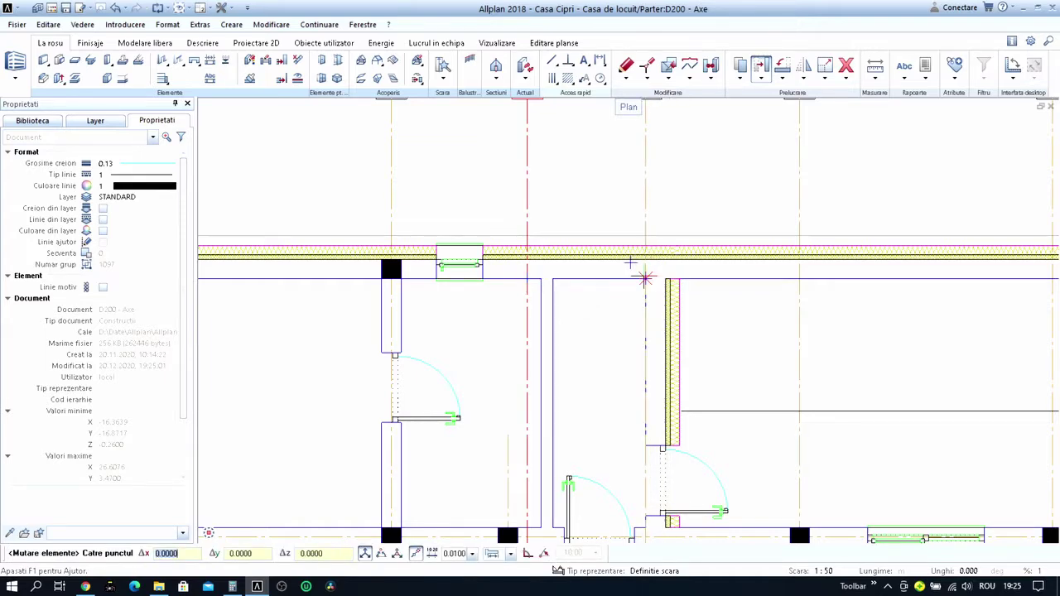
pyautogui.write('0.1')
pyautogui.click(641, 277)
pyautogui.click(1035, 66)
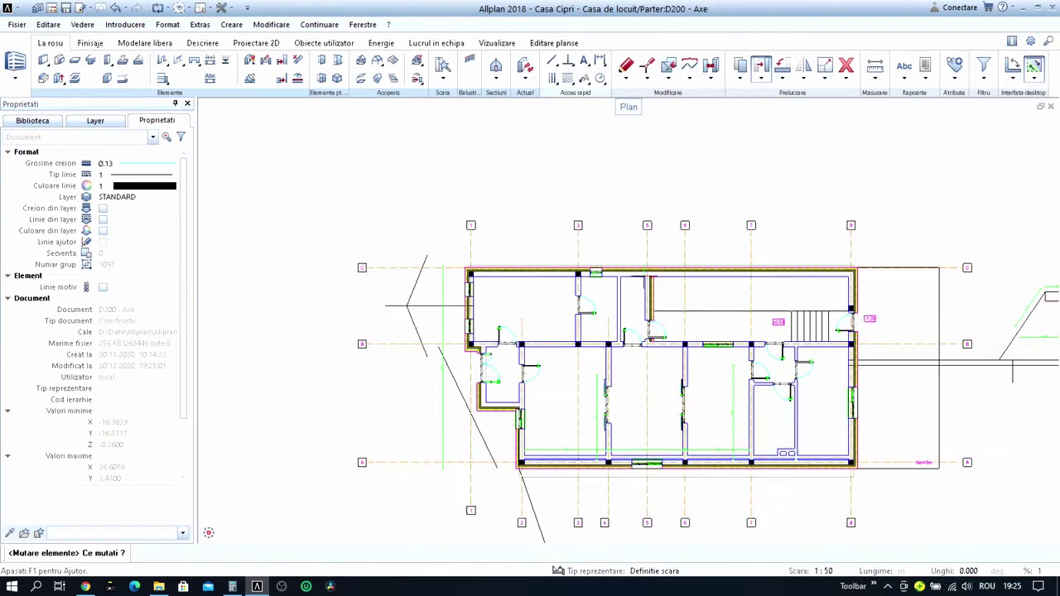
pyautogui.scroll(1, 649, 300)
pyautogui.press('Escape')
pyautogui.scroll(1, 704, 300)
pyautogui.scroll(1, 534, 324)
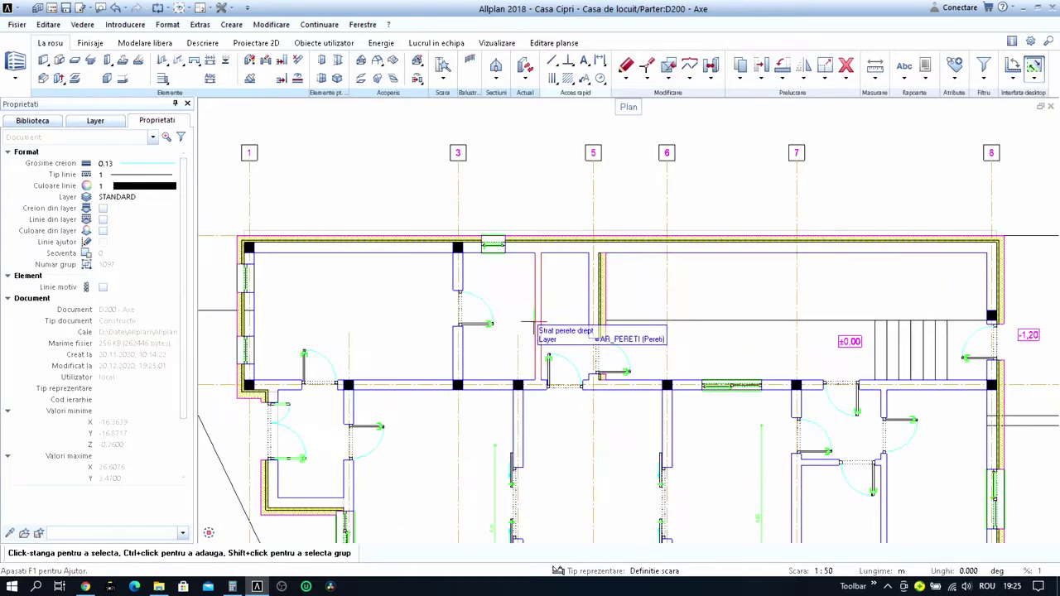
pyautogui.moveTo(534, 325); pyautogui.dragTo(498, 308, button='middle')
# Start copying a wall column, then cancel the copy.
pyautogui.hotkey('ctrl', 'c')
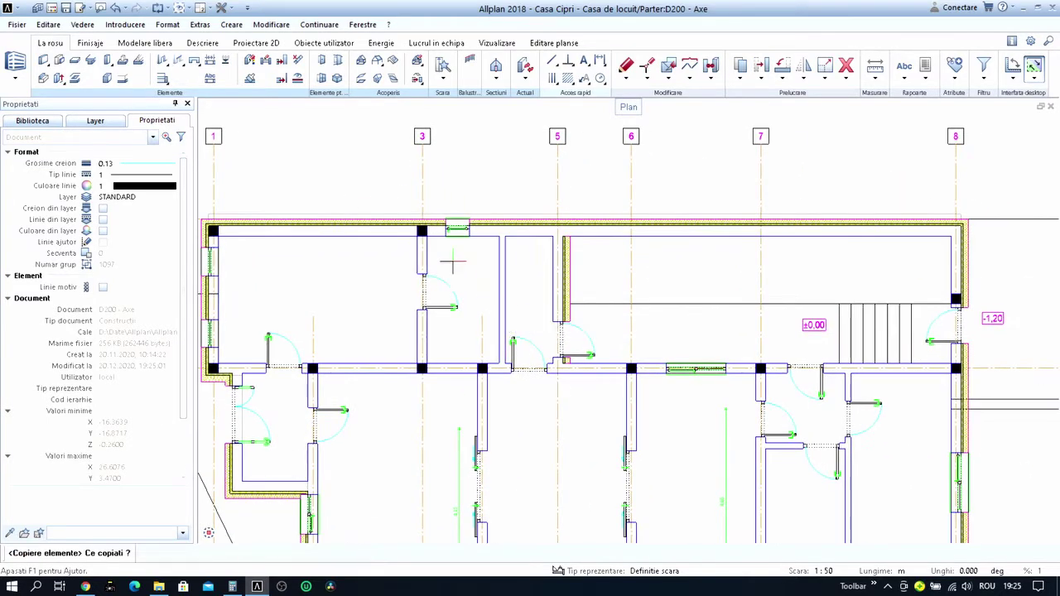
pyautogui.scroll(1, 454, 264)
pyautogui.click(450, 286)
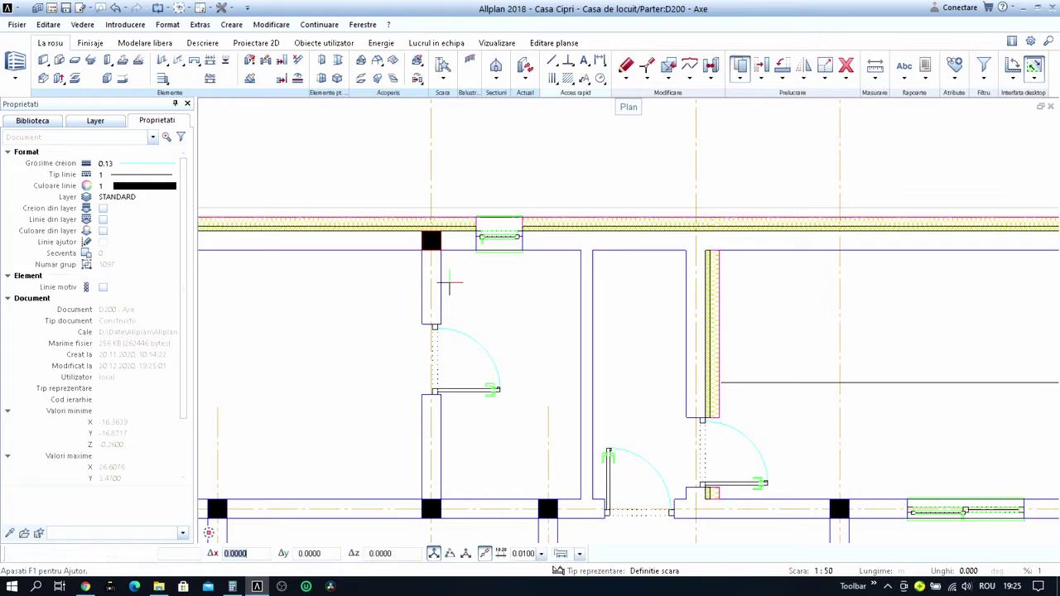
pyautogui.press('Escape')
pyautogui.scroll(-3, 449, 285)
pyautogui.press('Escape')
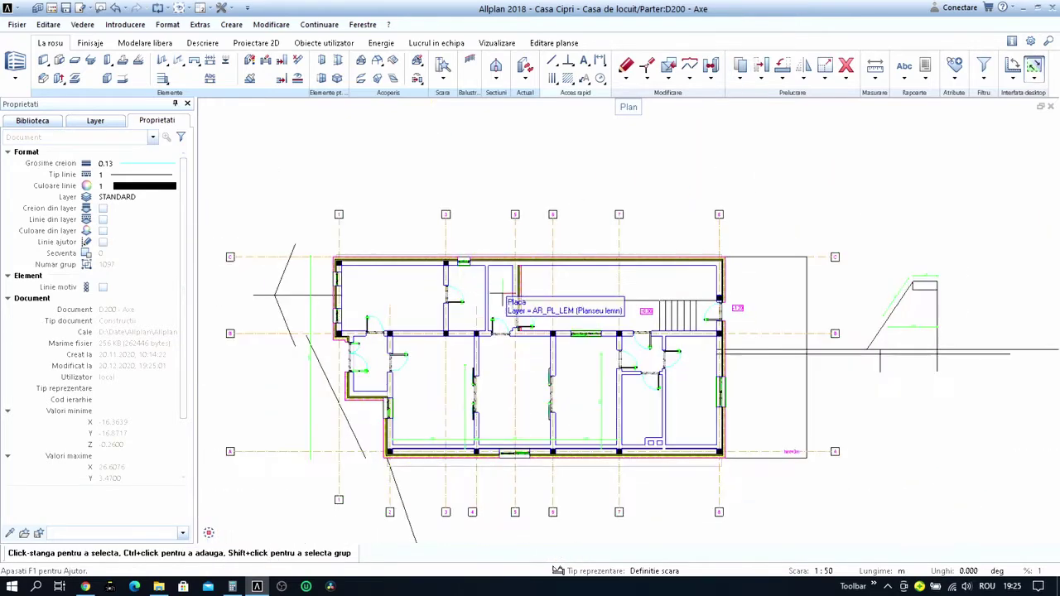
pyautogui.moveTo(494, 296); pyautogui.dragTo(473, 260, button='middle')
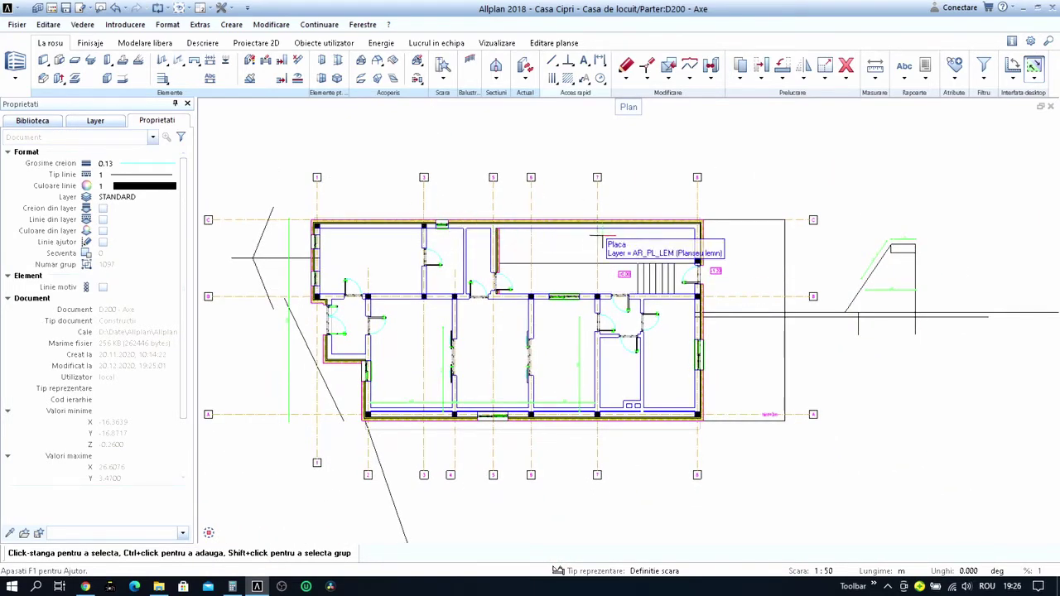
pyautogui.scroll(-1, 603, 236)
# Make drawing 201 Pereti parter the active drawing via the building structure.
pyautogui.press('F2')
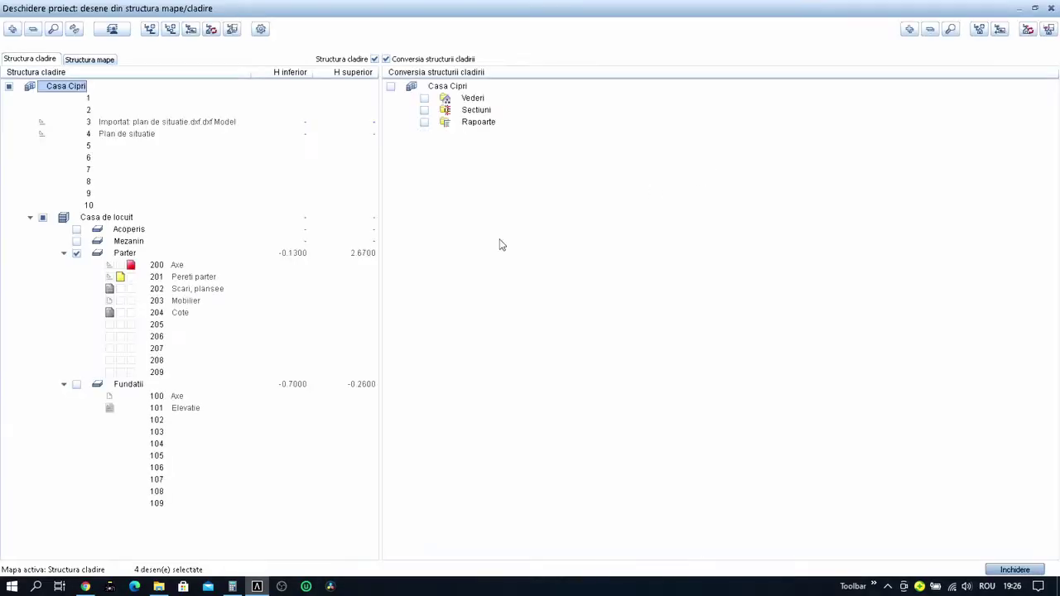
pyautogui.click(129, 278)
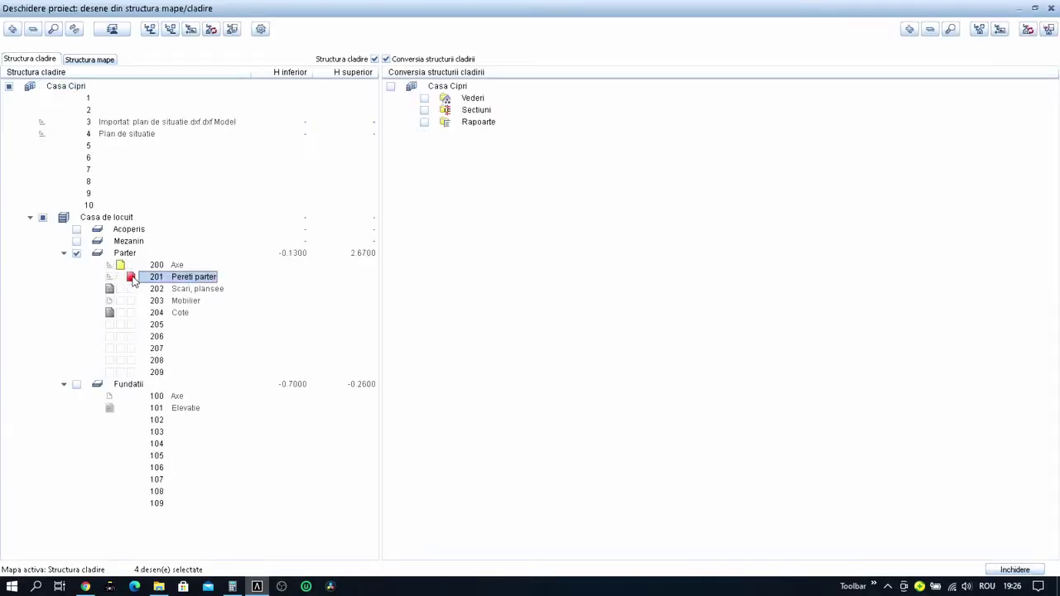
pyautogui.press('Escape')
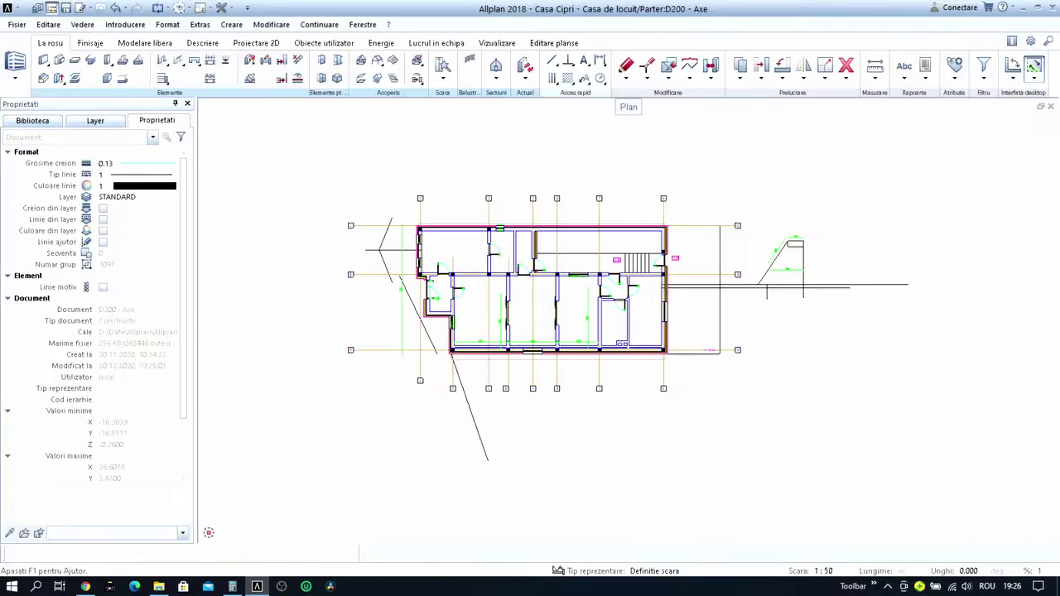
pyautogui.scroll(3, 513, 266)
# Copy the black column from a picked start point in drawing 201.
pyautogui.hotkey('ctrl', 'c')
pyautogui.scroll(3, 514, 267)
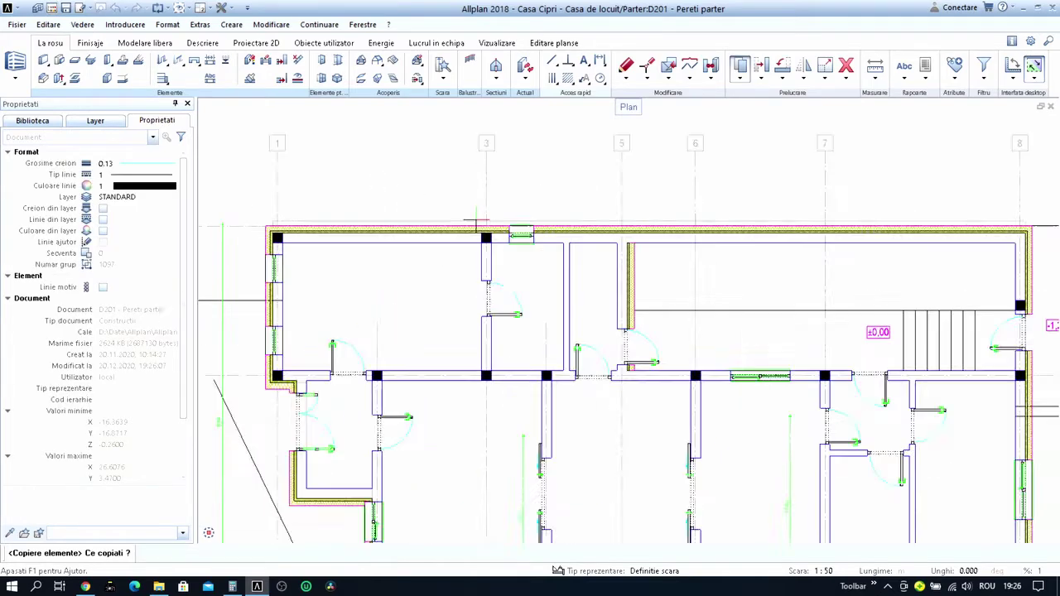
pyautogui.scroll(3, 514, 267)
pyautogui.click(494, 249)
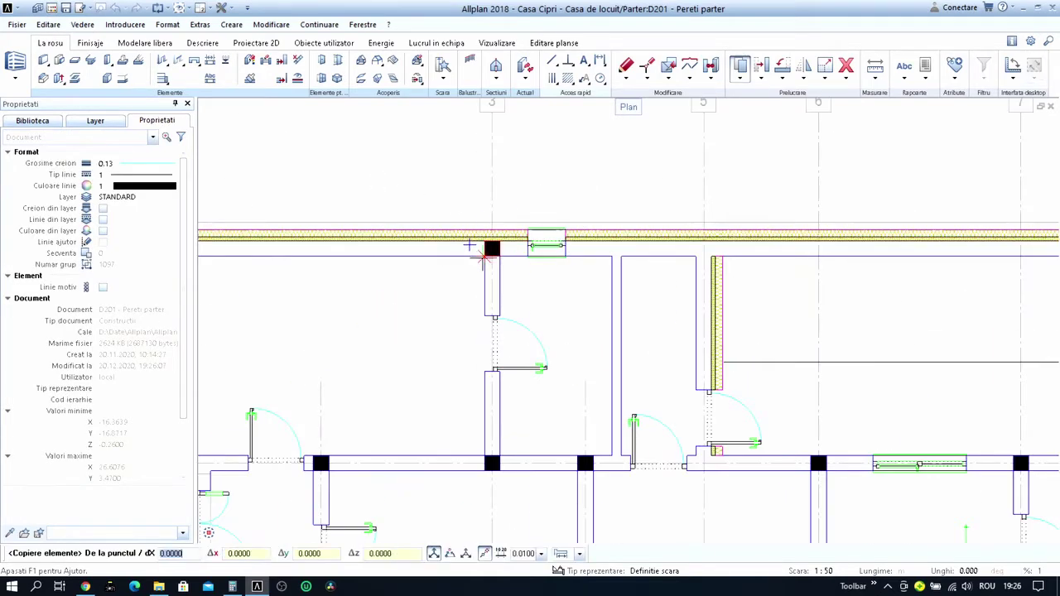
pyautogui.click(492, 256)
pyautogui.scroll(2, 699, 237)
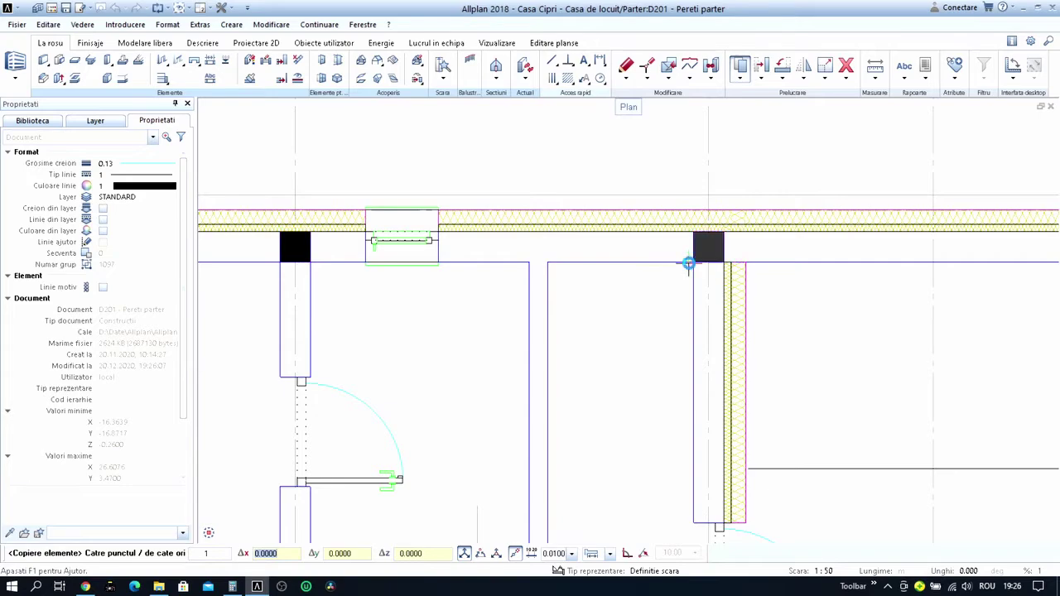
pyautogui.scroll(-3, 688, 264)
pyautogui.scroll(3, 603, 269)
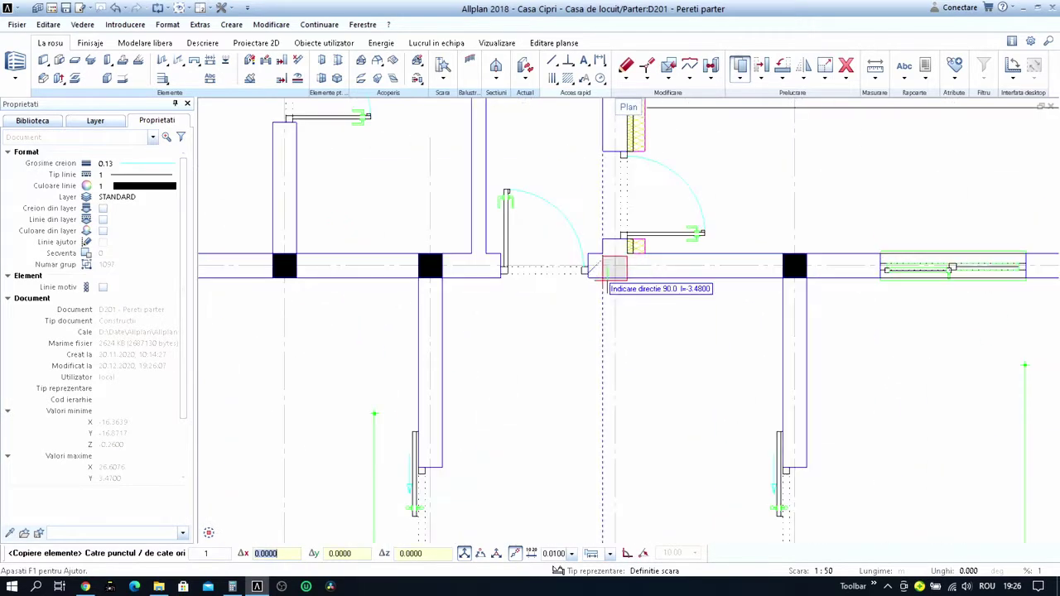
pyautogui.scroll(-3, 598, 277)
pyautogui.scroll(-1, 638, 315)
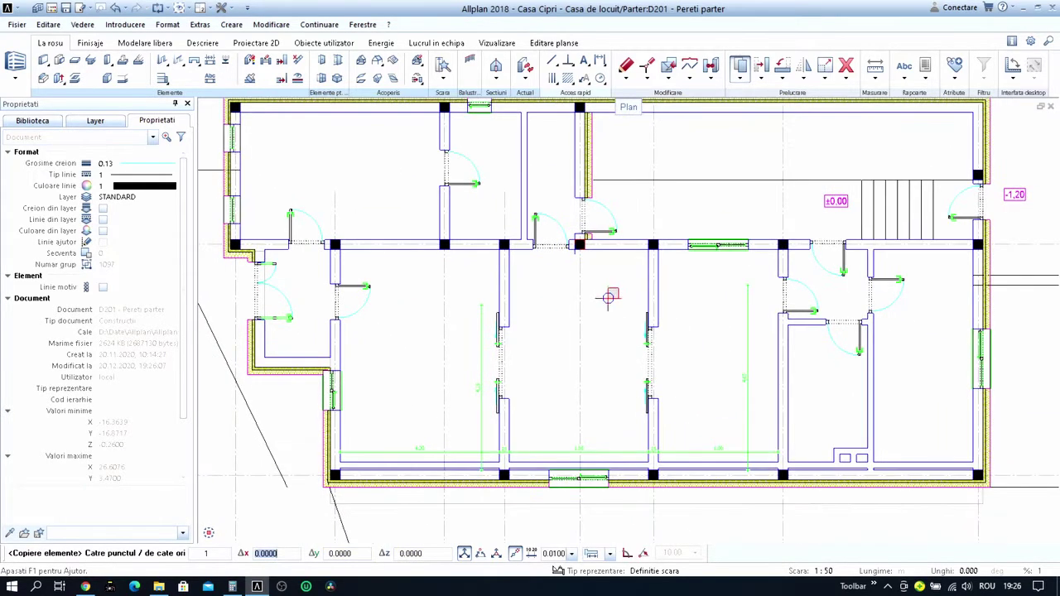
pyautogui.scroll(-1, 608, 293)
pyautogui.scroll(-1, 634, 265)
pyautogui.scroll(3, 824, 186)
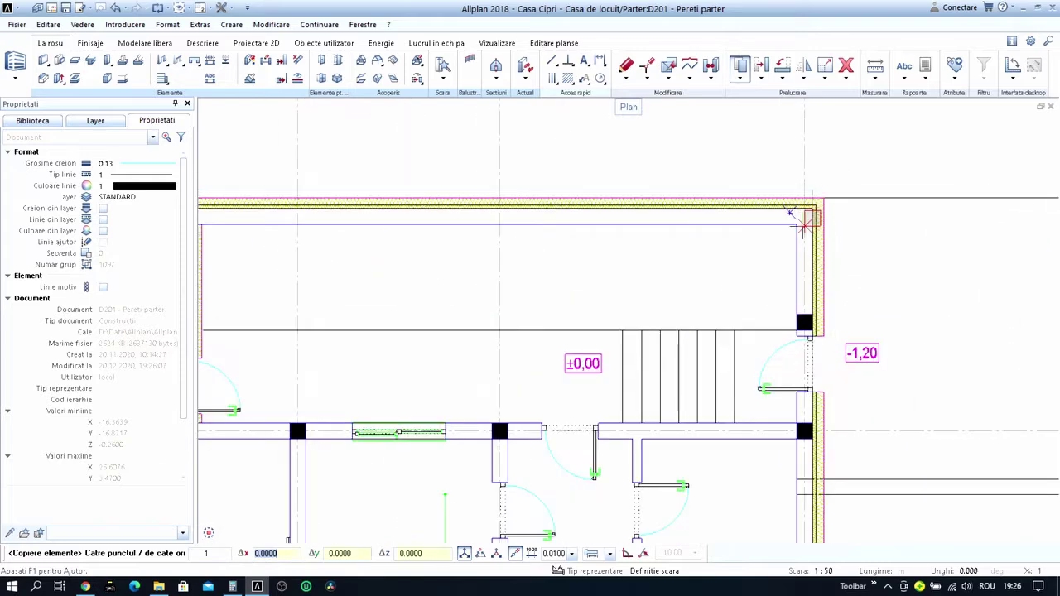
pyautogui.scroll(-3, 796, 224)
pyautogui.press('Escape')
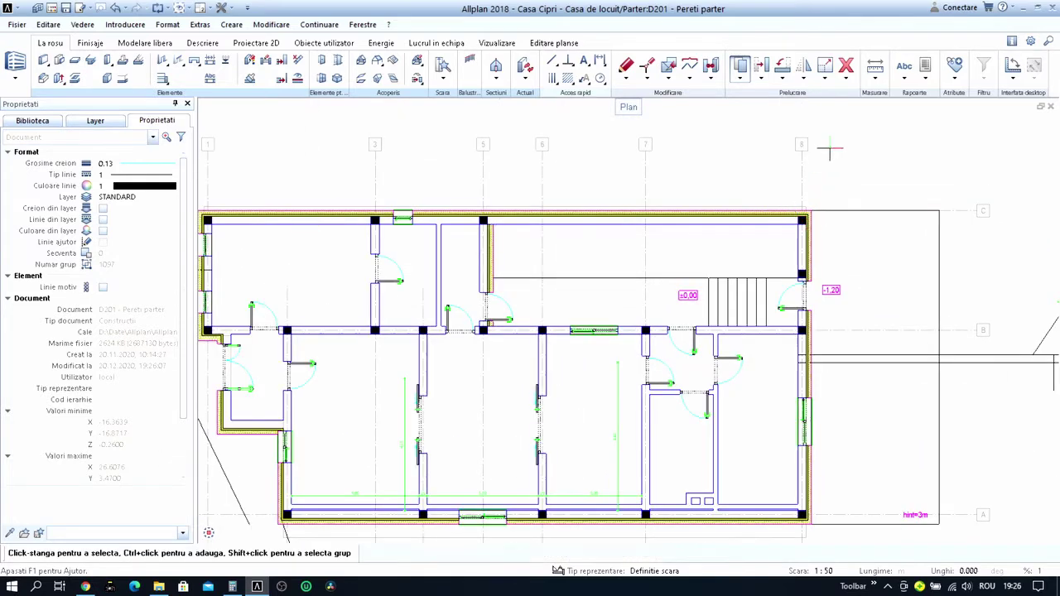
# Delete the AR_PL_LEM slab element at the wall corner beside the stair.
pyautogui.click(845, 73)
pyautogui.scroll(3, 812, 269)
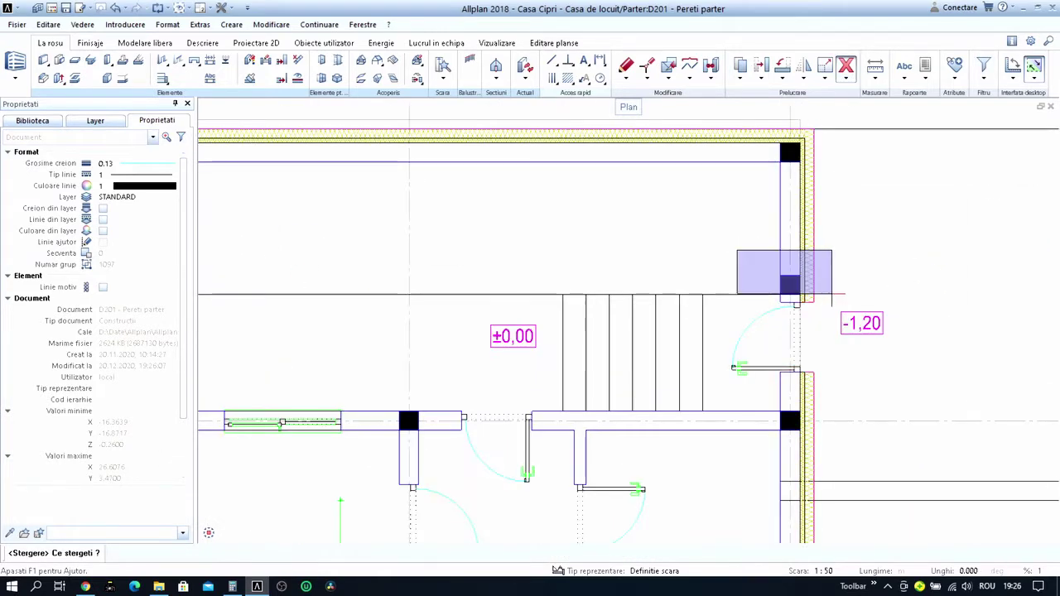
pyautogui.scroll(-3, 832, 295)
pyautogui.scroll(-1, 832, 299)
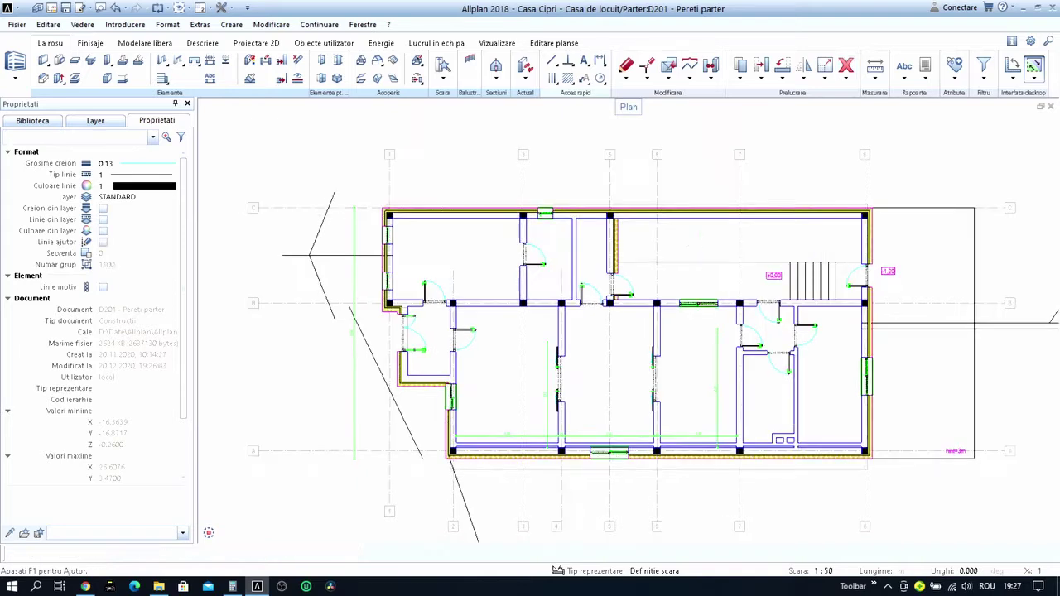
# Make drawing 202 Scari, plansee active with 201 Pereti parter kept as background.
pyautogui.click(551, 78)
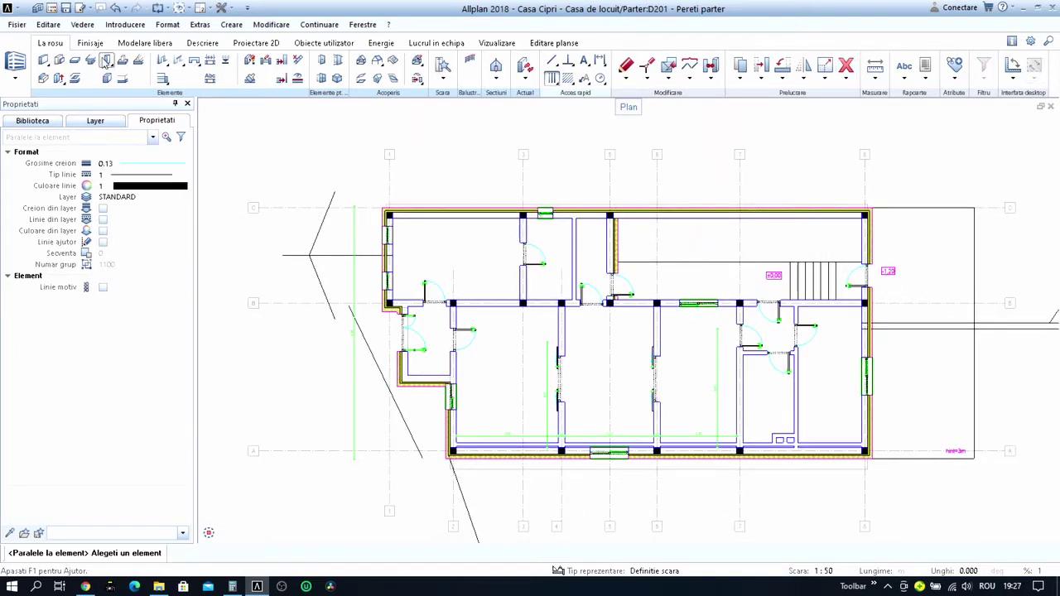
pyautogui.click(52, 8)
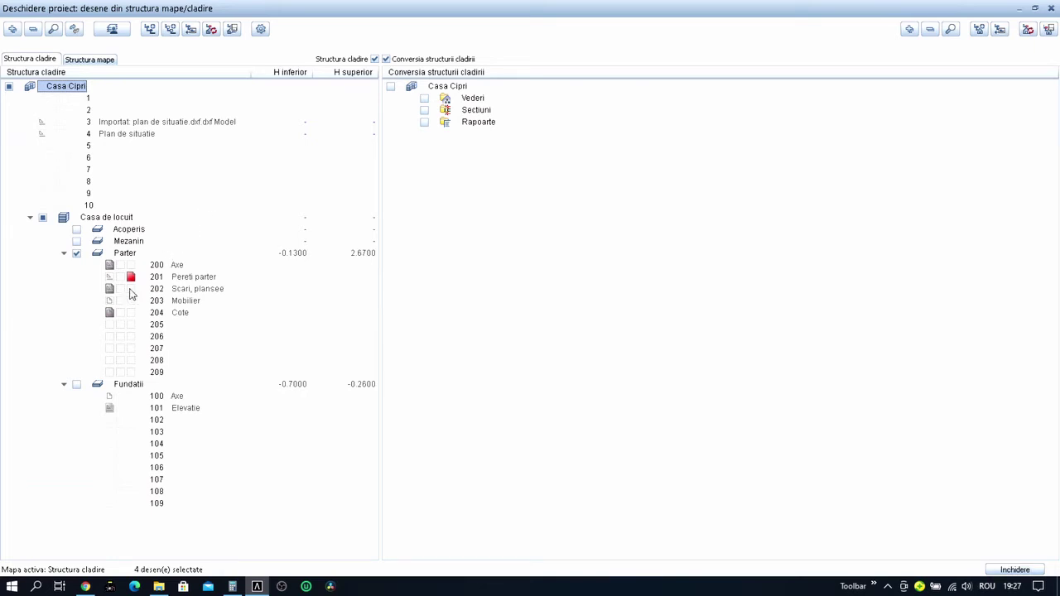
pyautogui.click(130, 289)
pyautogui.click(110, 278)
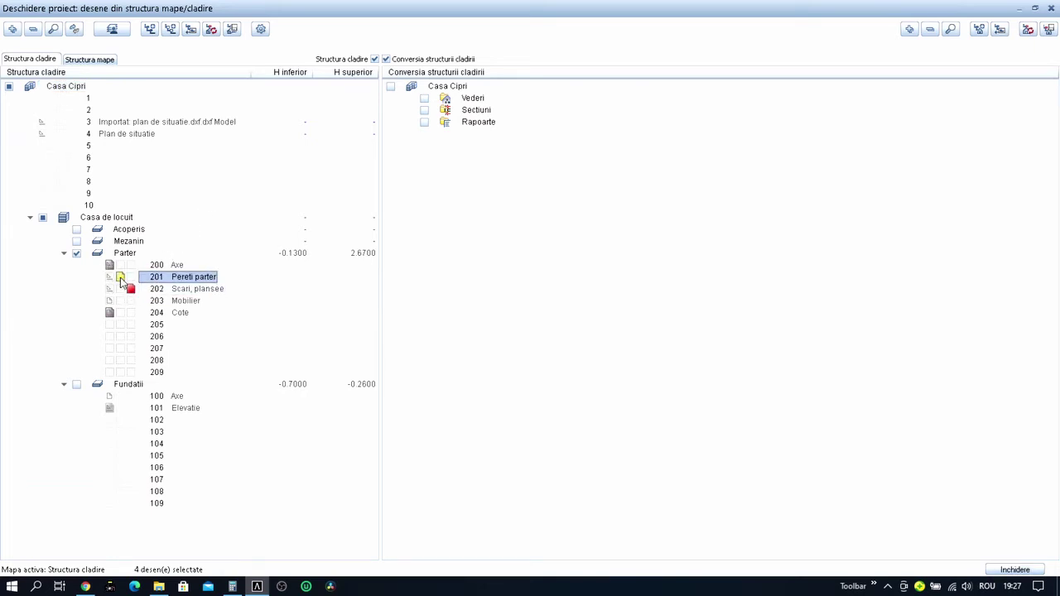
pyautogui.press('Escape')
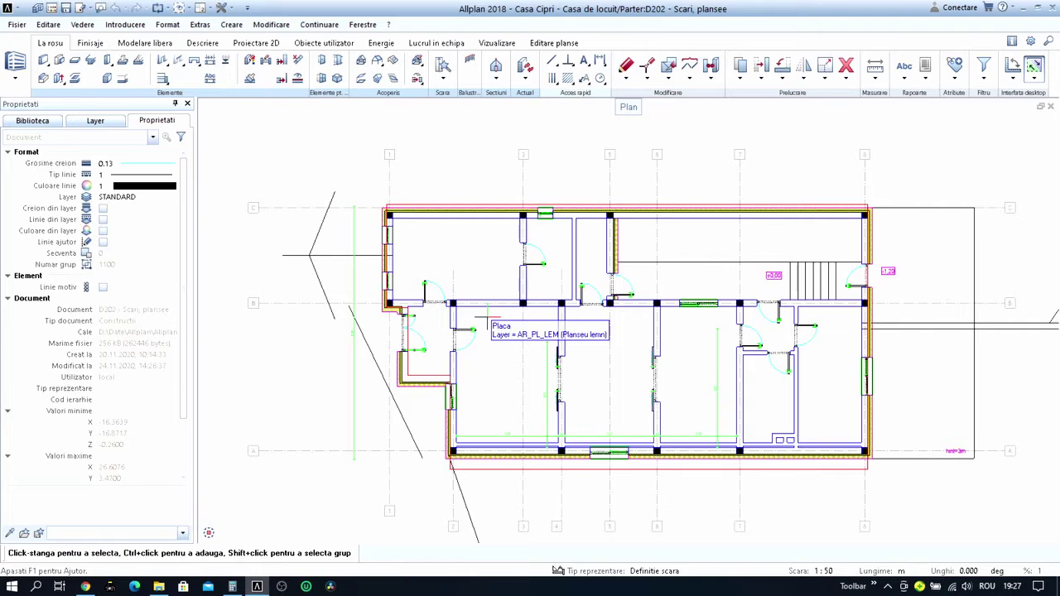
# Open foundation drawing 101 Elevatie as the active drawing.
pyautogui.click(552, 78)
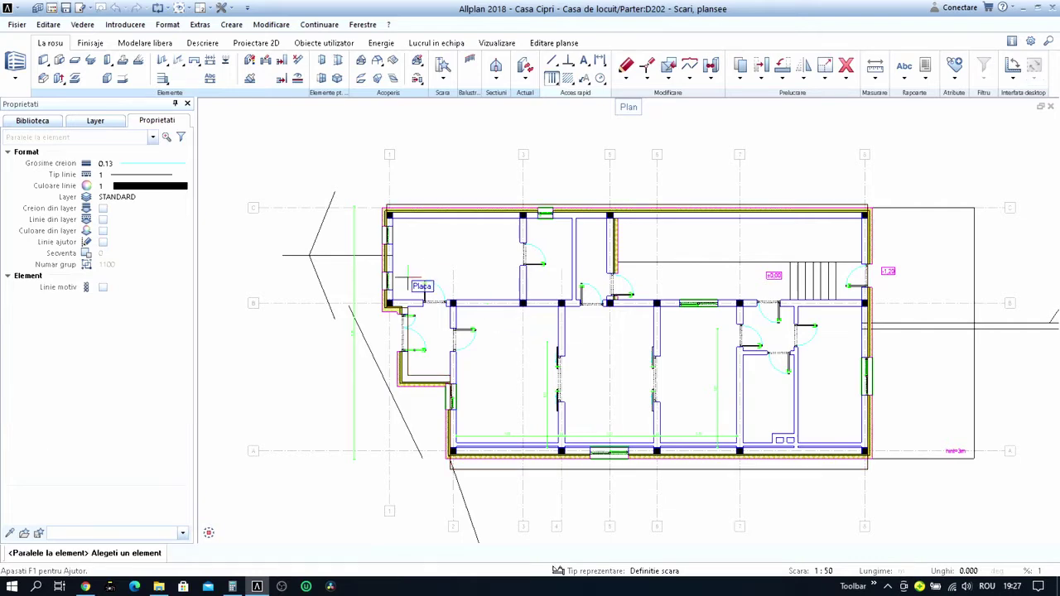
pyautogui.click(51, 8)
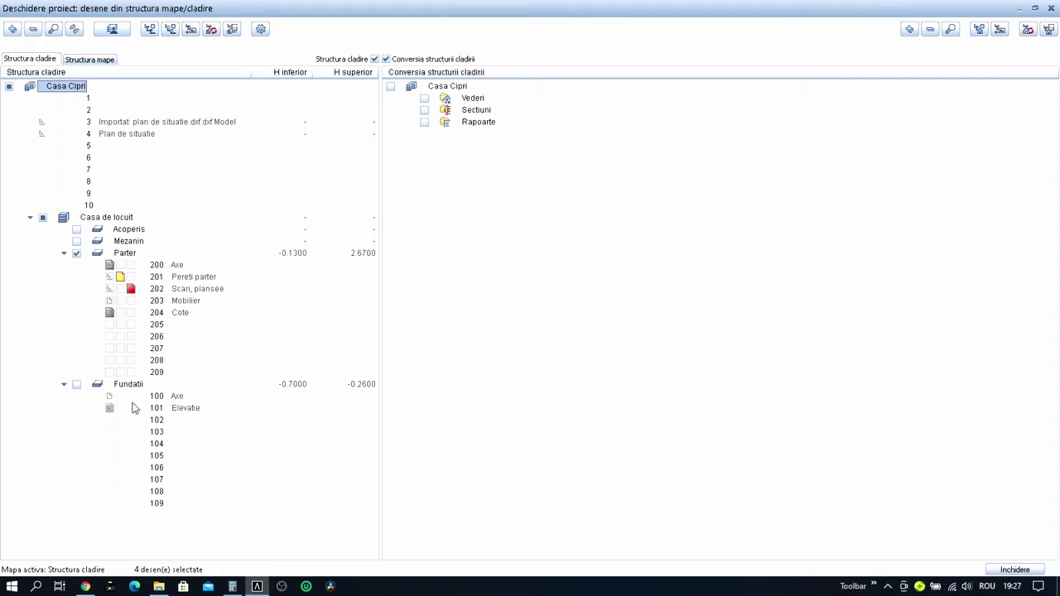
pyautogui.click(114, 291)
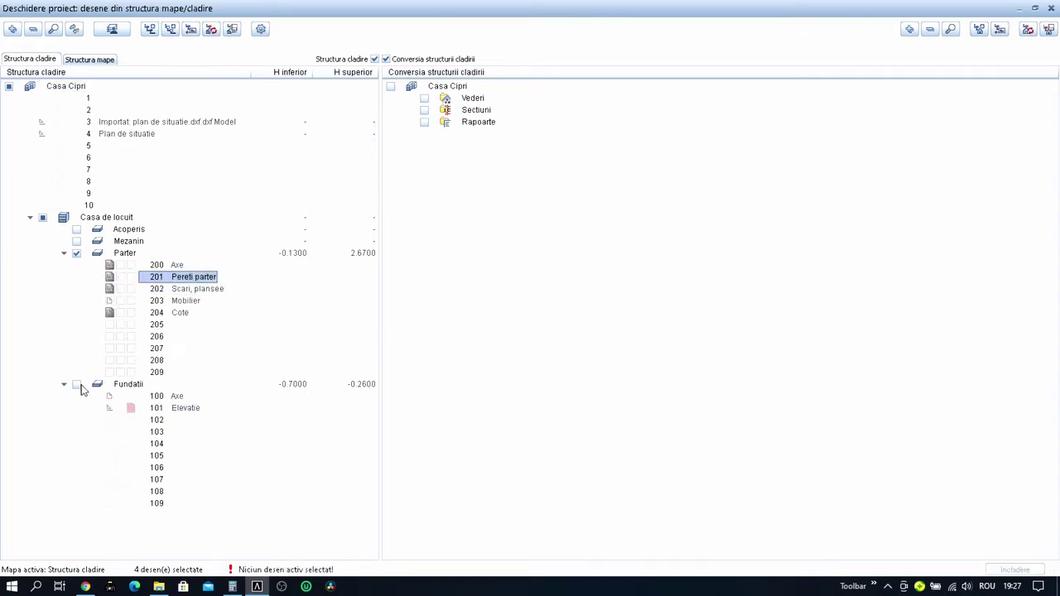
pyautogui.doubleClick(183, 383)
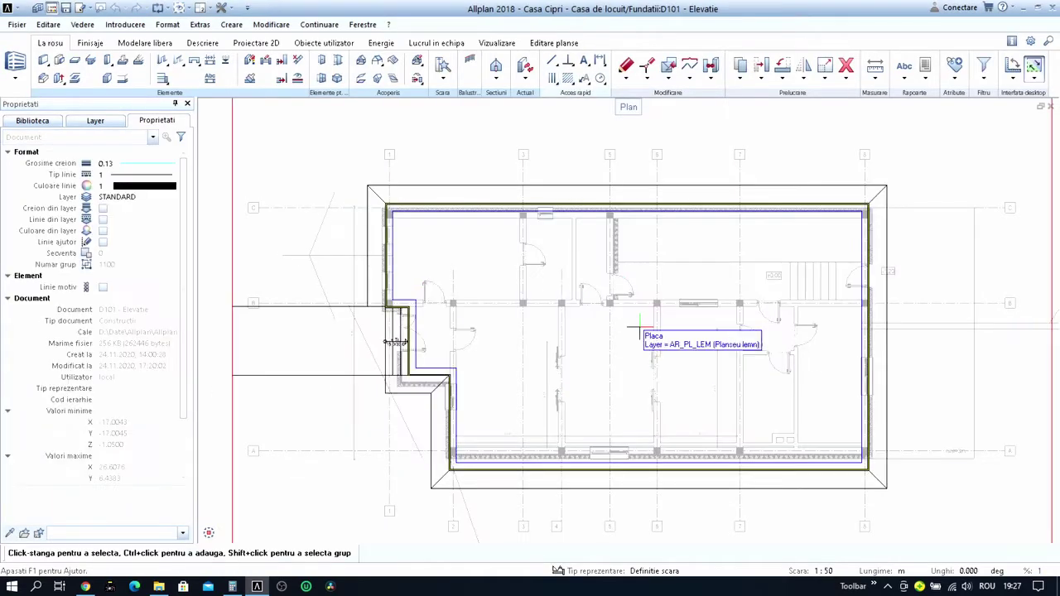
# With Modify Points, snap the slab outline's top points to the outer wall corner.
pyautogui.scroll(-2, 540, 349)
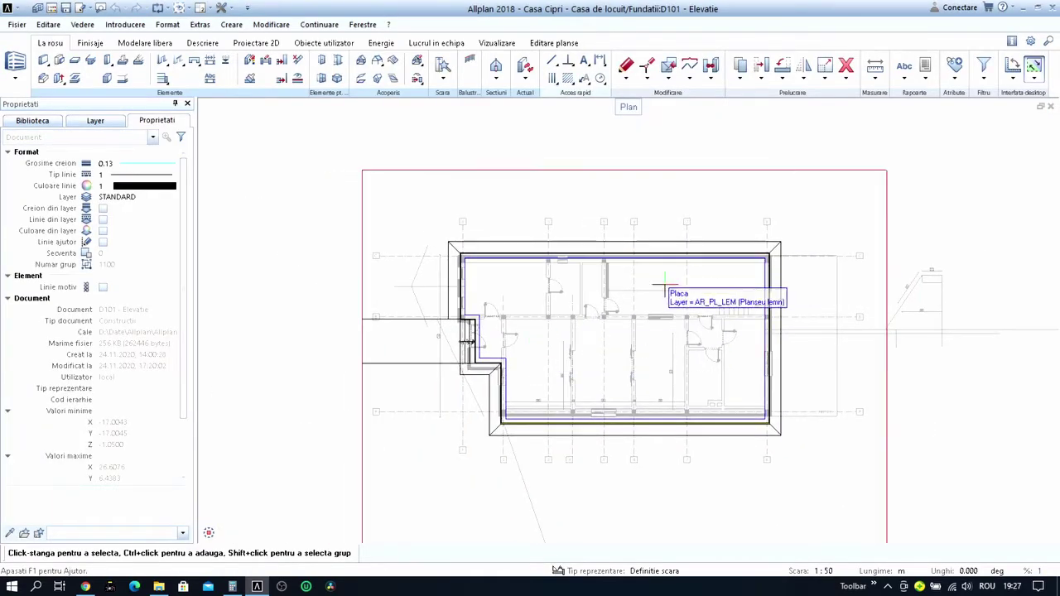
pyautogui.hotkey('ctrl', 'm')
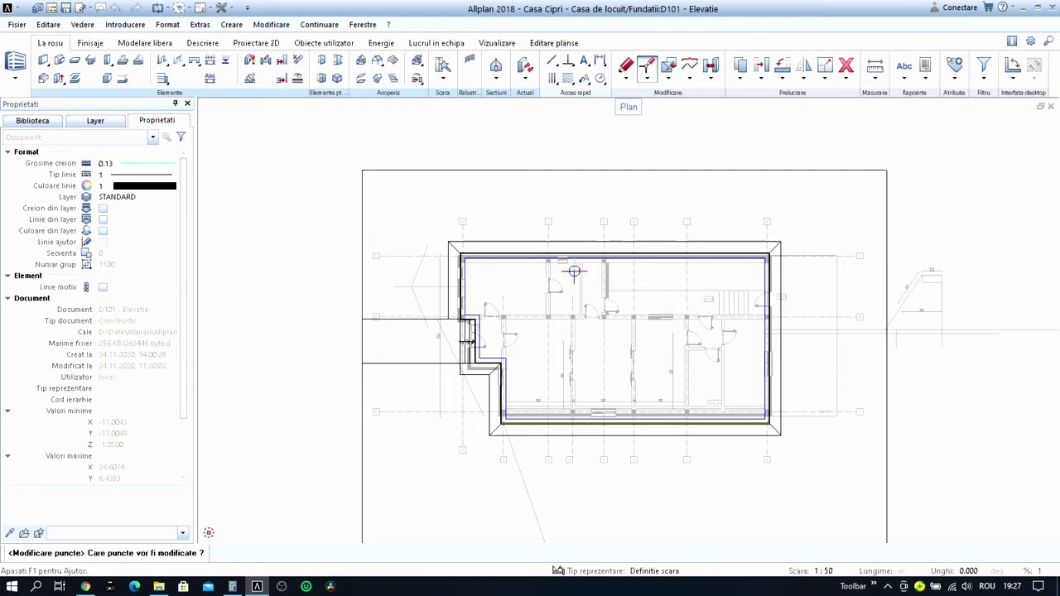
pyautogui.moveTo(393, 201); pyautogui.dragTo(787, 297)
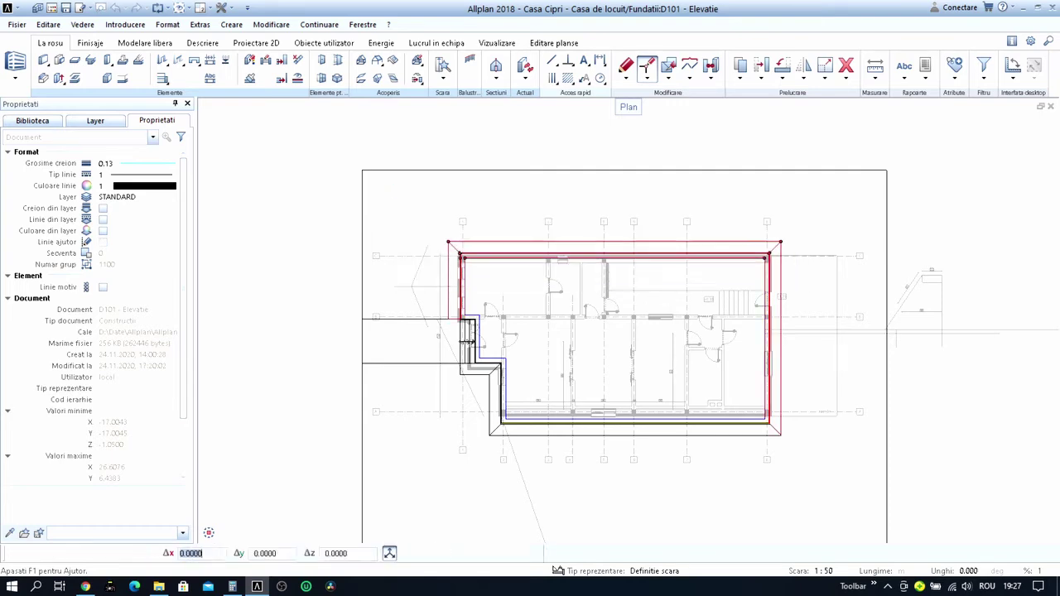
pyautogui.scroll(3, 779, 263)
pyautogui.scroll(1, 752, 253)
pyautogui.scroll(1, 641, 201)
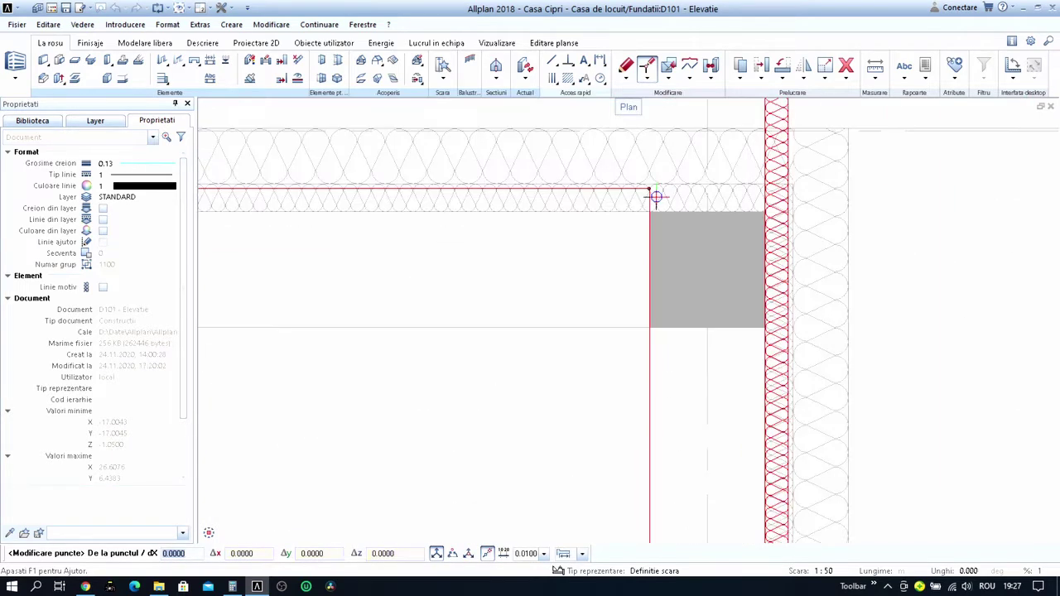
pyautogui.click(649, 189)
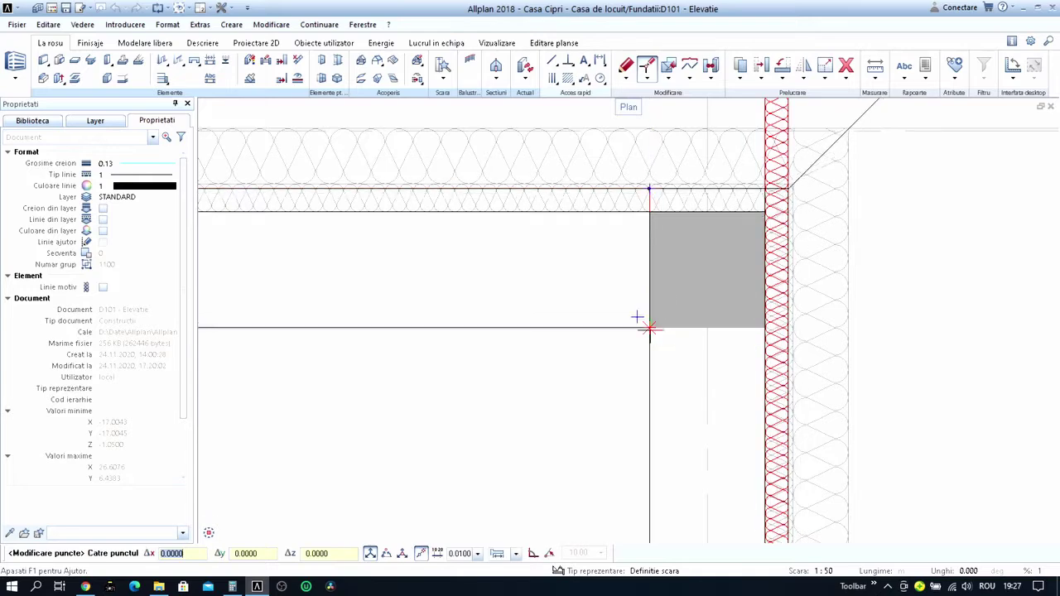
pyautogui.click(649, 328)
# Move the slab outline's bottom edge points up to the outer wall line.
pyautogui.scroll(-1, 648, 324)
pyautogui.scroll(-1, 707, 312)
pyautogui.scroll(-1, 810, 241)
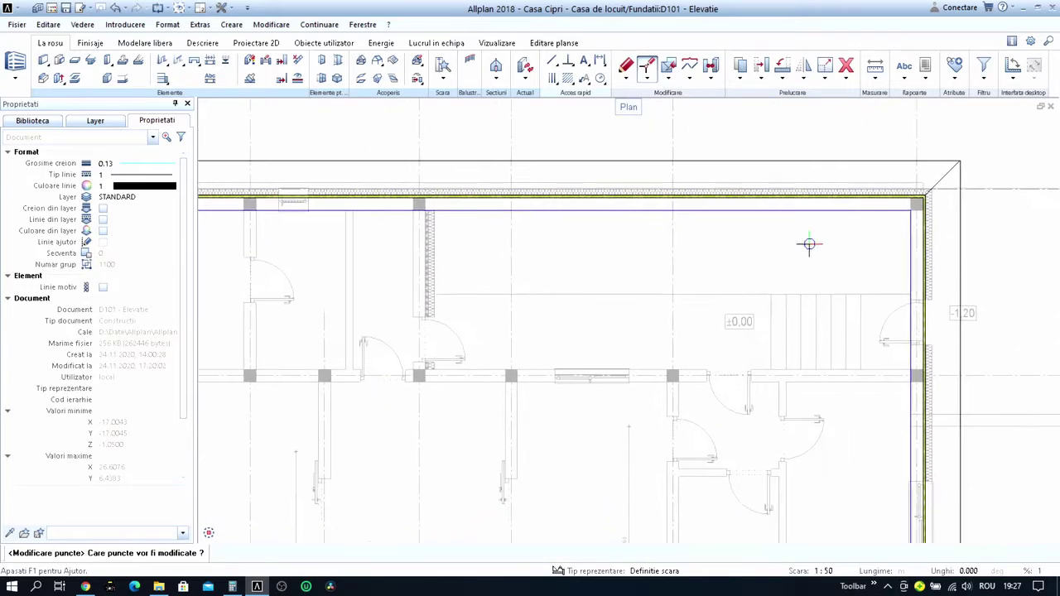
pyautogui.scroll(-2, 625, 297)
pyautogui.scroll(1, 735, 254)
pyautogui.scroll(1, 696, 279)
pyautogui.scroll(1, 639, 204)
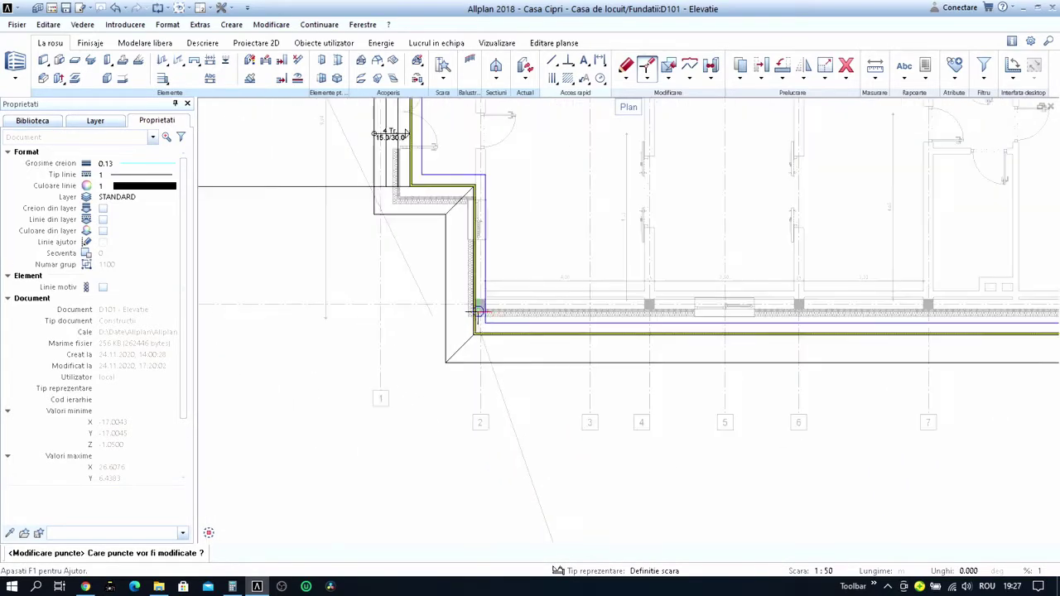
pyautogui.scroll(-3, 444, 305)
pyautogui.moveTo(437, 295); pyautogui.dragTo(883, 377)
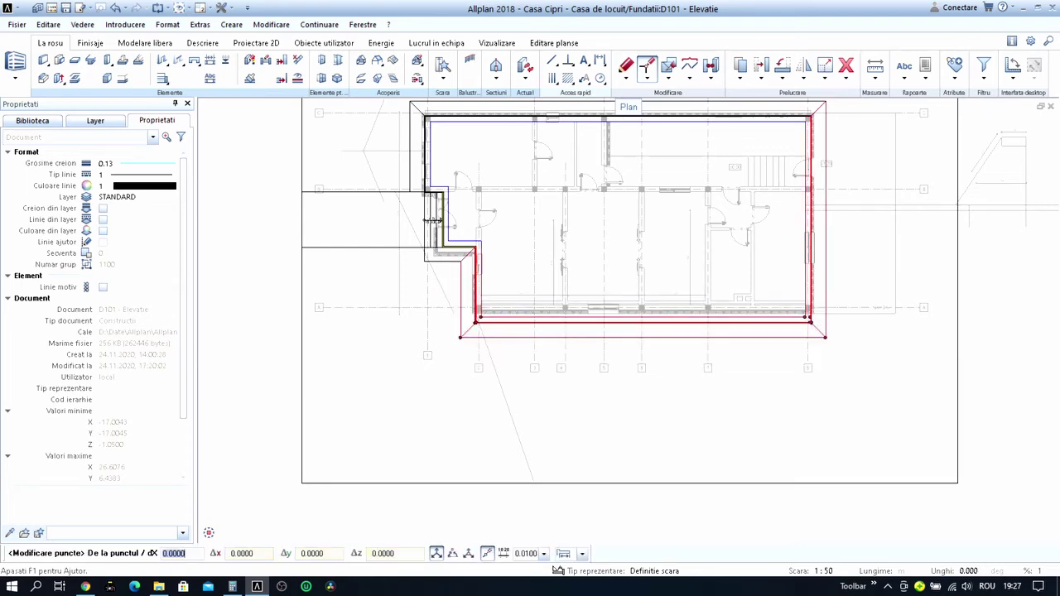
pyautogui.scroll(2, 805, 298)
pyautogui.scroll(1, 806, 308)
pyautogui.click(787, 381)
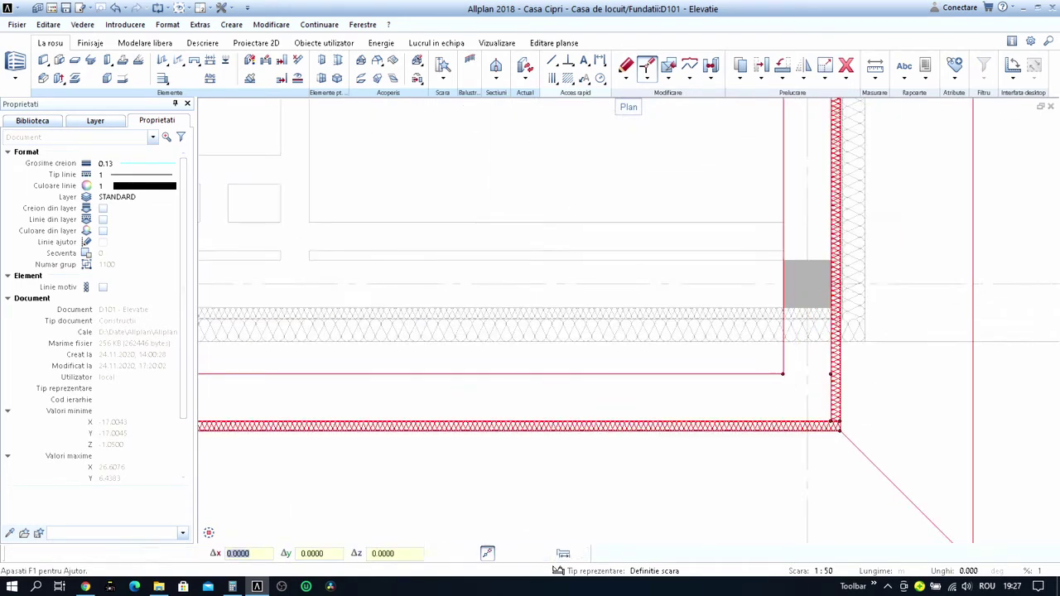
pyautogui.click(784, 261)
pyautogui.scroll(-2, 629, 331)
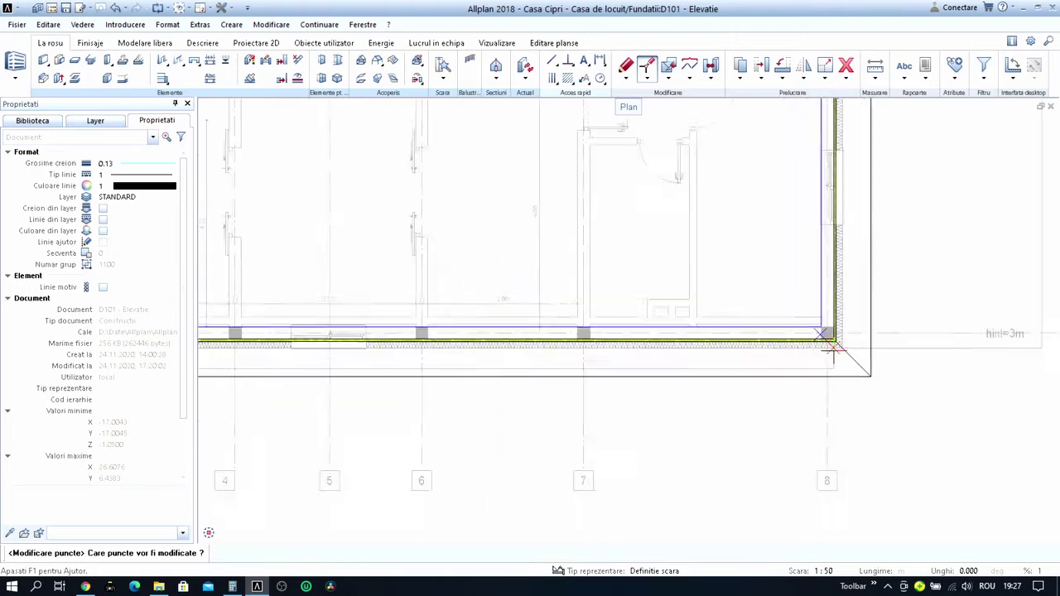
pyautogui.scroll(-2, 630, 332)
pyautogui.scroll(-1, 629, 331)
pyautogui.scroll(2, 584, 313)
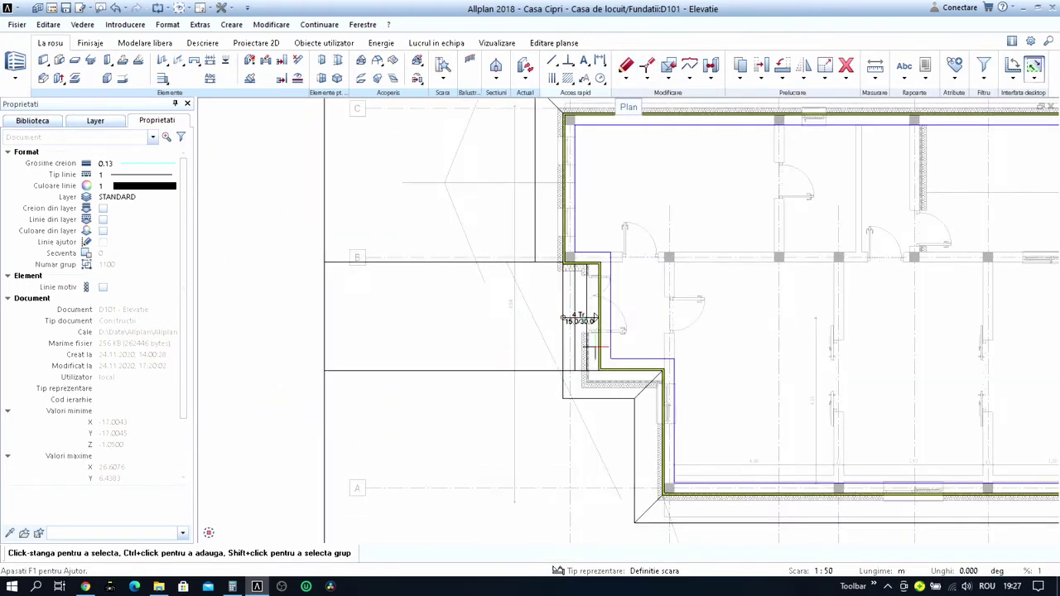
pyautogui.scroll(1, 590, 311)
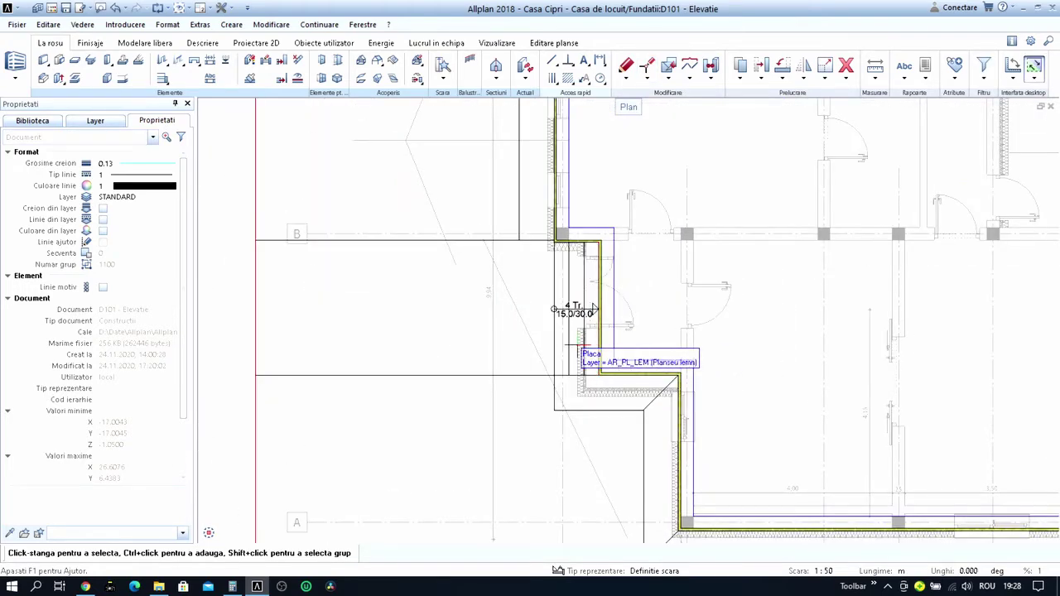
# Move the entrance stair further left, outside the wall.
pyautogui.hotkey('ctrl', 'm')
pyautogui.scroll(2, 572, 308)
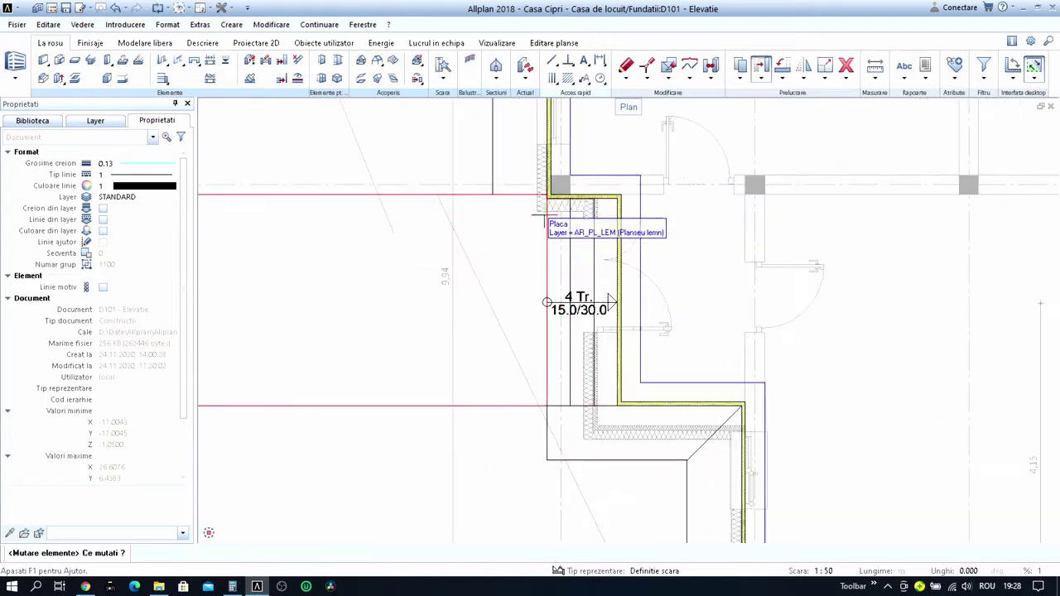
pyautogui.moveTo(527, 175); pyautogui.dragTo(647, 429)
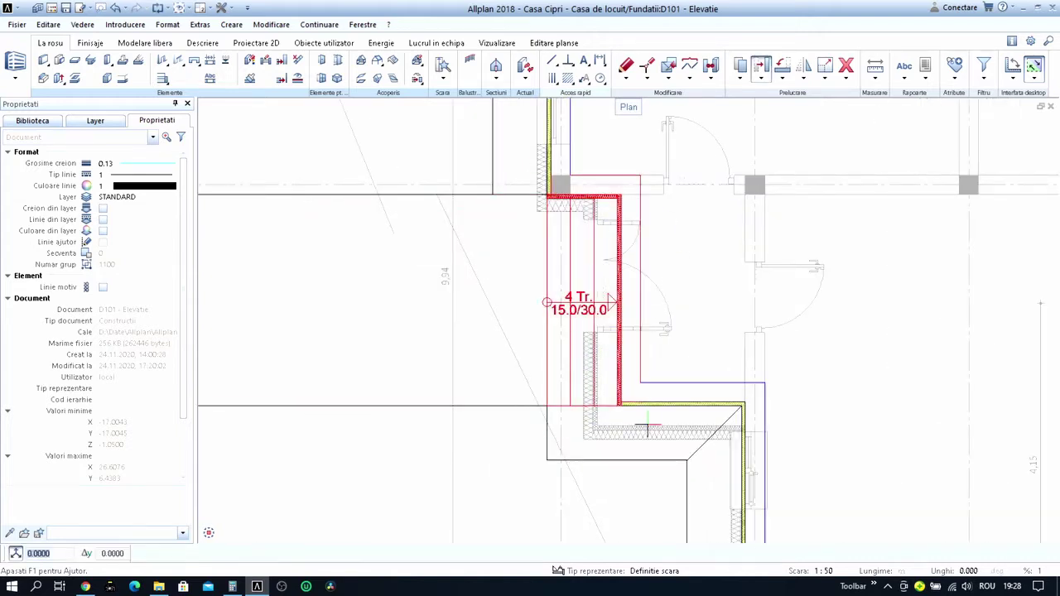
pyautogui.press('Escape')
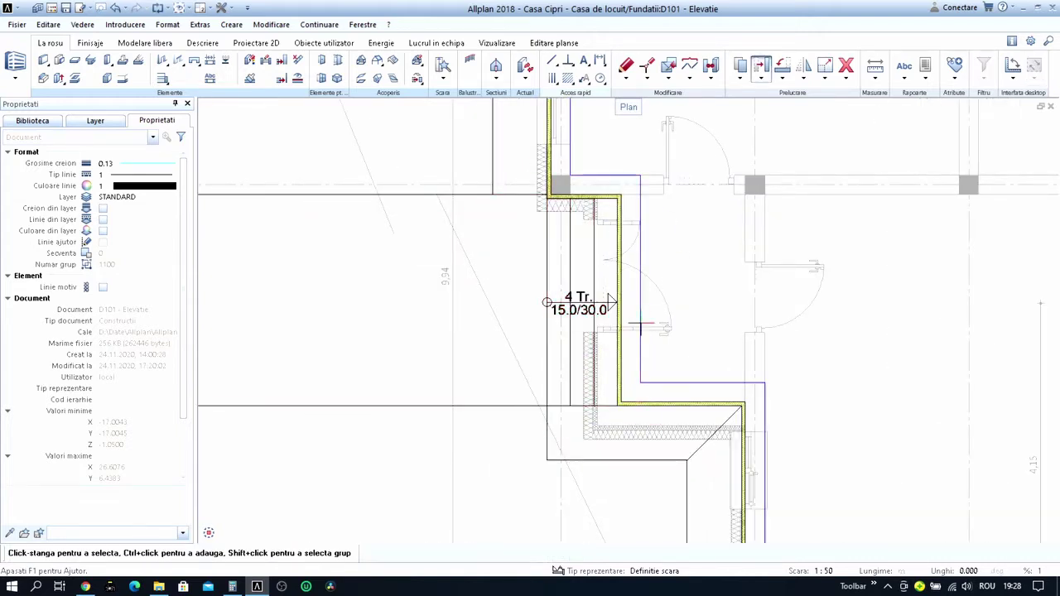
pyautogui.scroll(2, 609, 311)
pyautogui.click(604, 300)
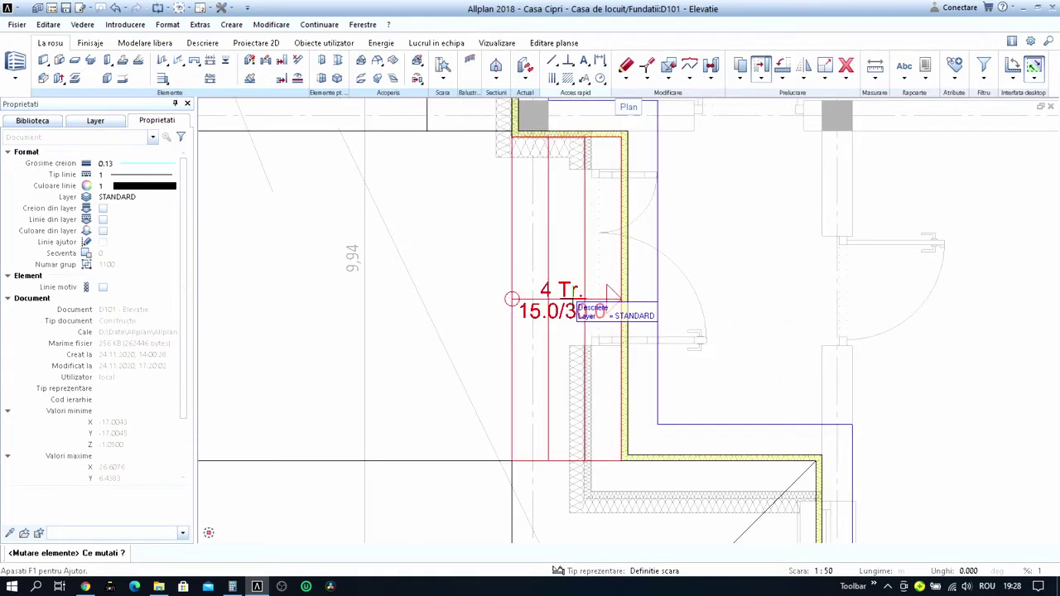
pyautogui.scroll(-2, 587, 304)
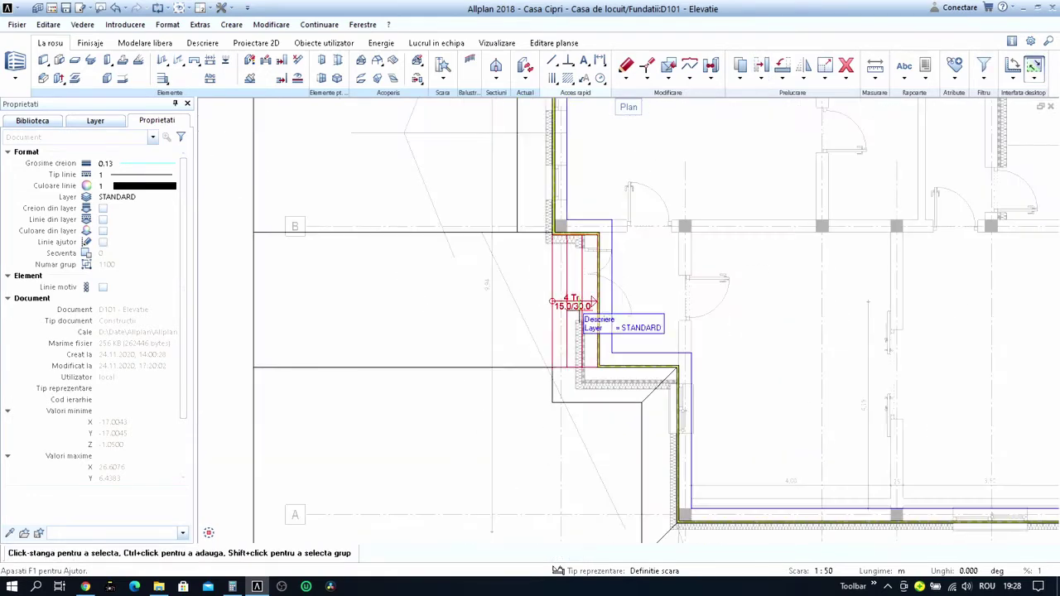
pyautogui.press('Escape')
pyautogui.scroll(2, 580, 300)
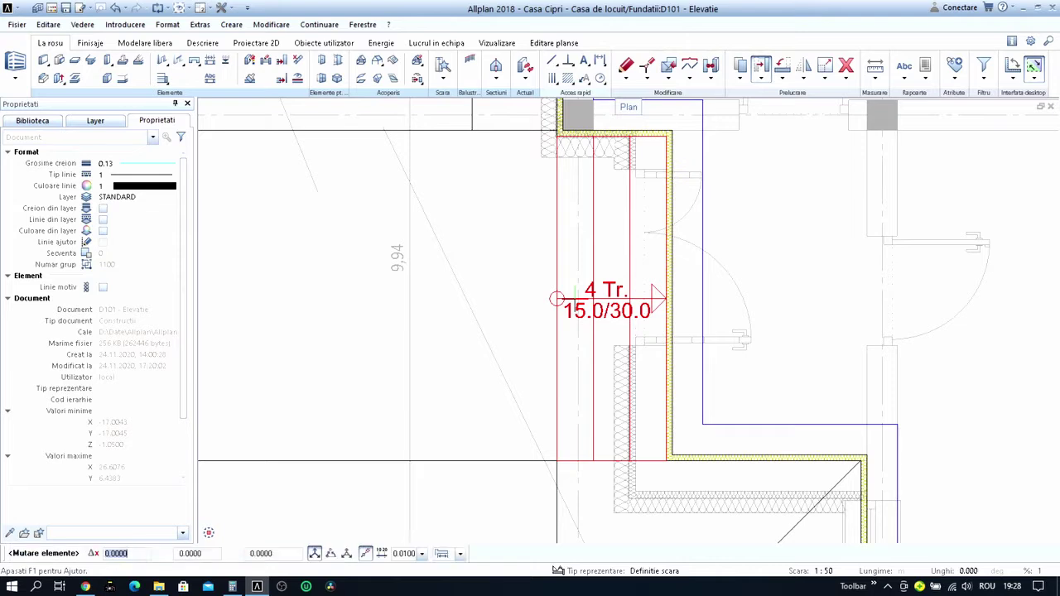
pyautogui.click(557, 298)
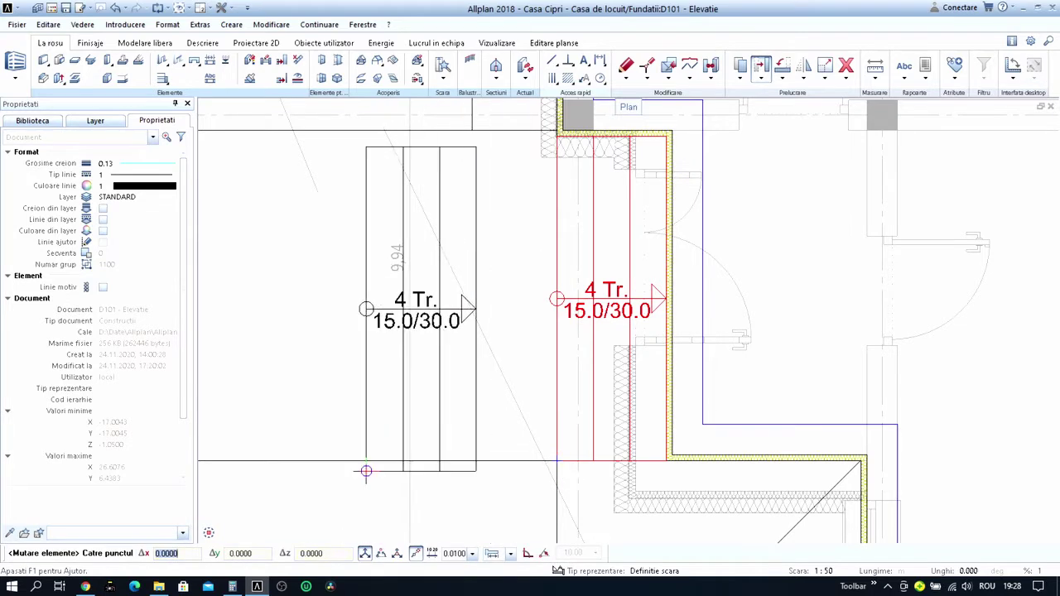
pyautogui.click(361, 469)
pyautogui.scroll(-2, 450, 438)
pyautogui.moveTo(550, 365); pyautogui.dragTo(568, 345, button='middle')
pyautogui.press('Escape')
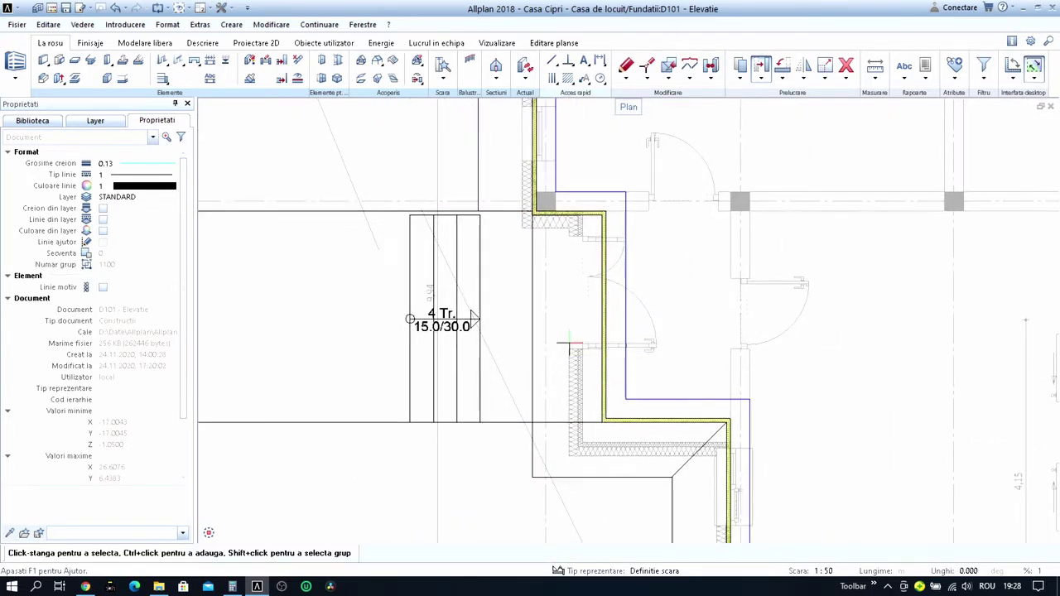
# Shift the upper wall layer slightly to the left.
pyautogui.scroll(2, 617, 234)
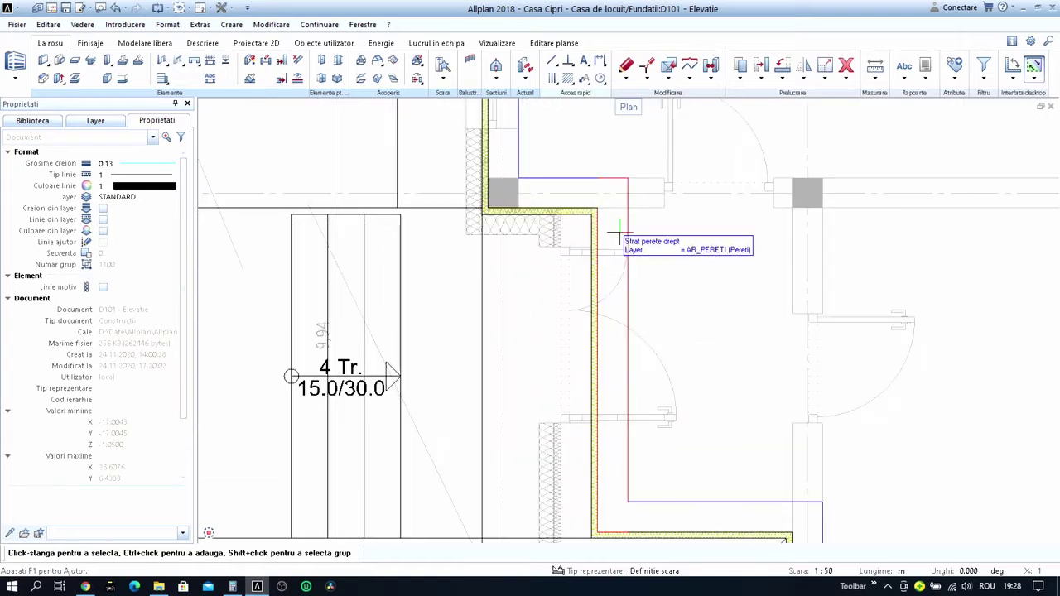
pyautogui.click(618, 235)
pyautogui.scroll(2, 626, 209)
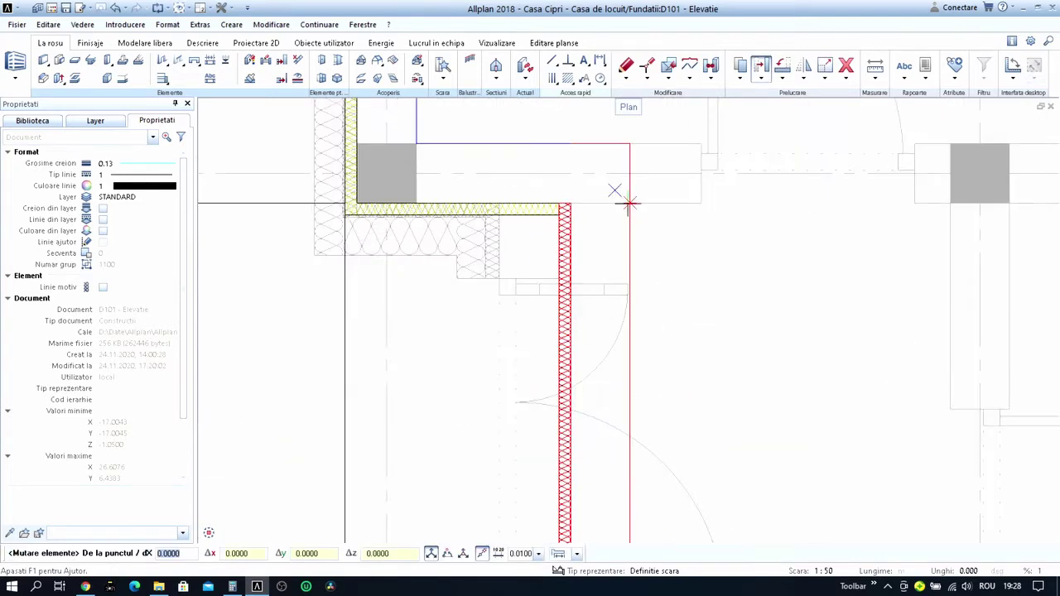
pyautogui.click(628, 202)
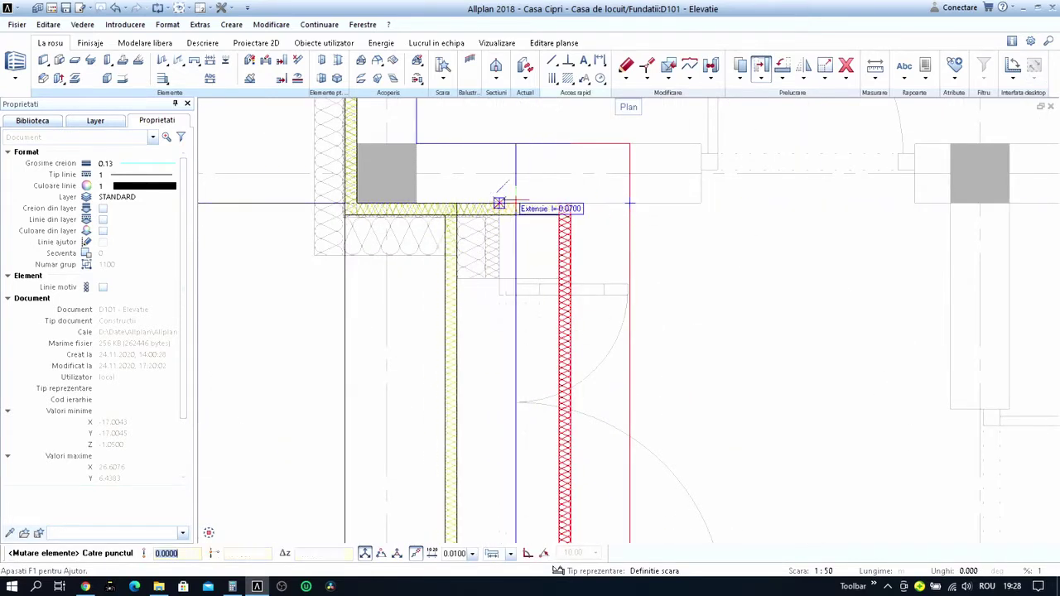
pyautogui.click(605, 217)
pyautogui.scroll(-3, 604, 295)
pyautogui.scroll(3, 581, 312)
pyautogui.scroll(-2, 547, 282)
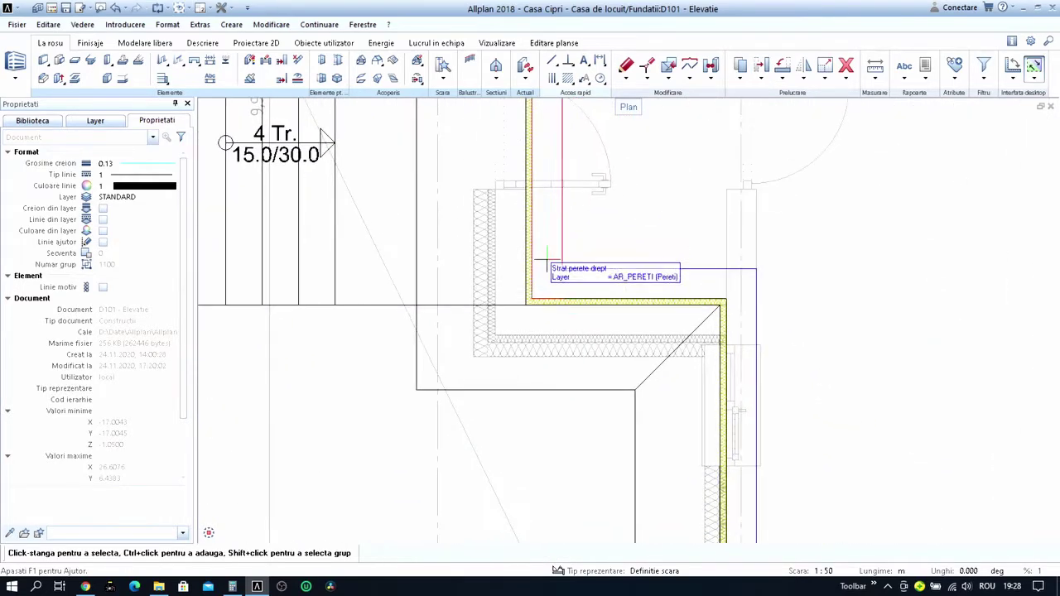
pyautogui.scroll(2, 530, 273)
# Move the wall layer above the stair down onto the wall line.
pyautogui.press('Return')
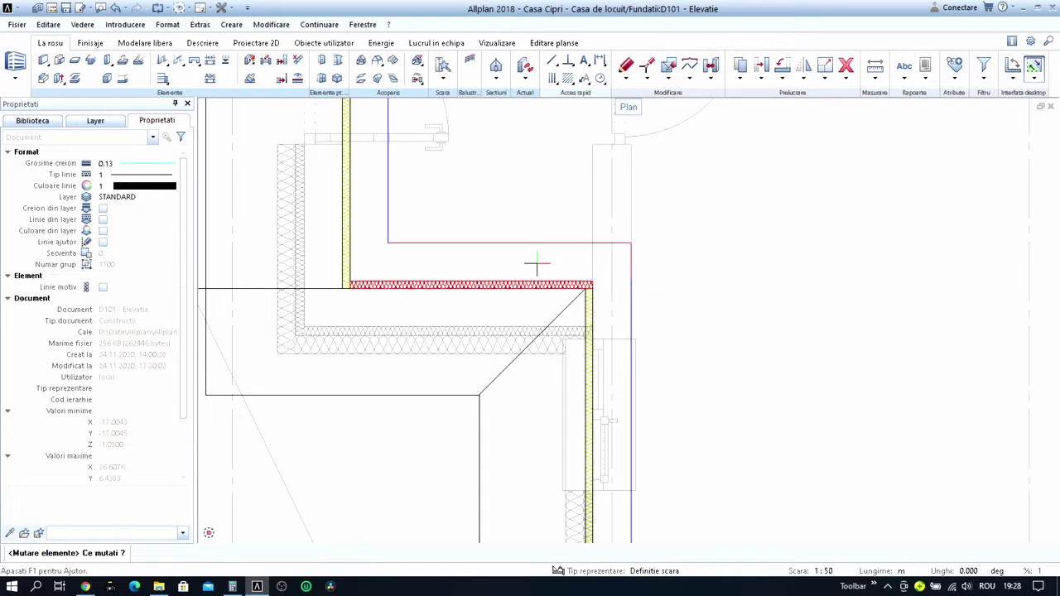
pyautogui.click(536, 265)
pyautogui.click(388, 242)
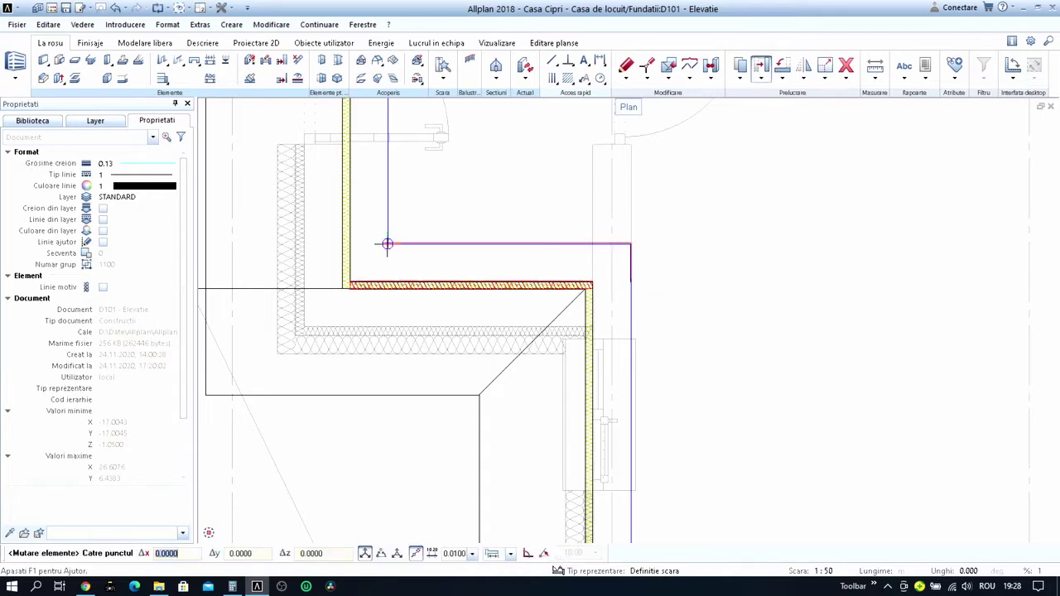
pyautogui.click(390, 303)
pyautogui.scroll(2, 390, 305)
pyautogui.scroll(-2, 385, 311)
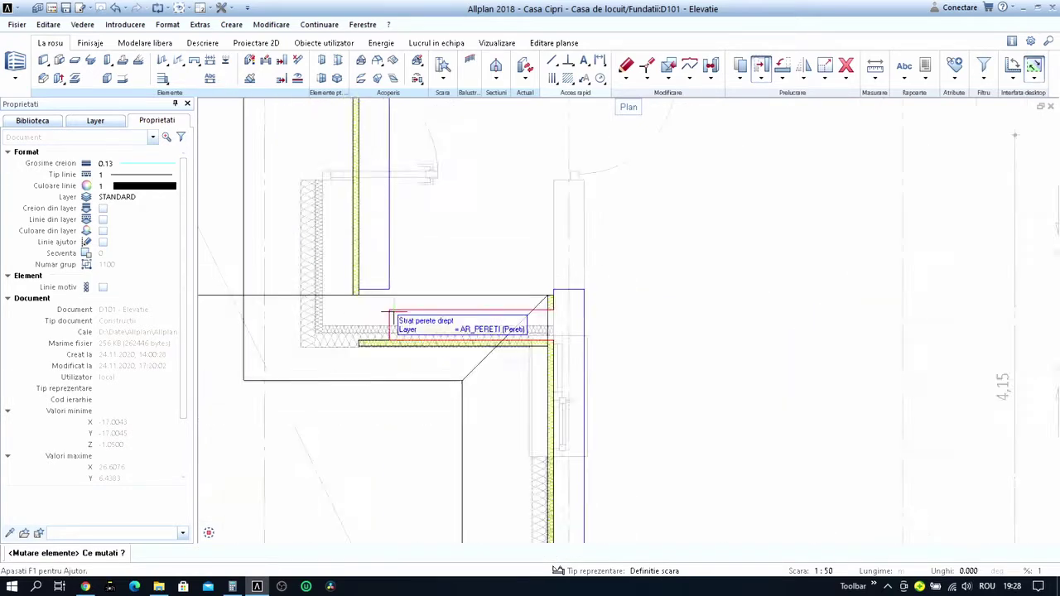
pyautogui.moveTo(389, 310); pyautogui.dragTo(609, 313, button='middle')
pyautogui.scroll(1, 608, 315)
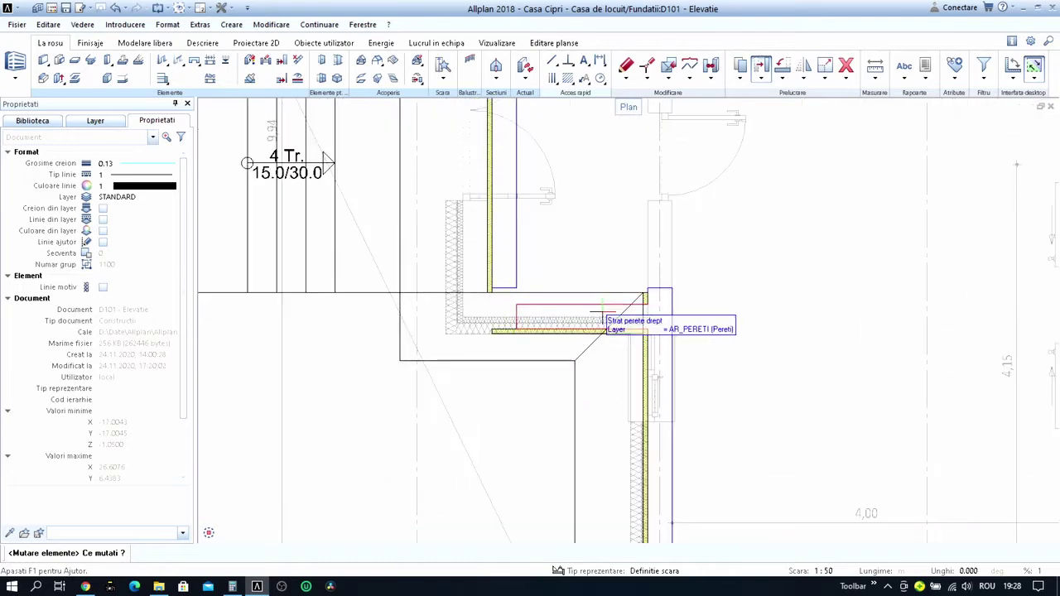
pyautogui.scroll(2, 534, 310)
# Move the lower wall layer strip up to the wall line.
pyautogui.click(533, 312)
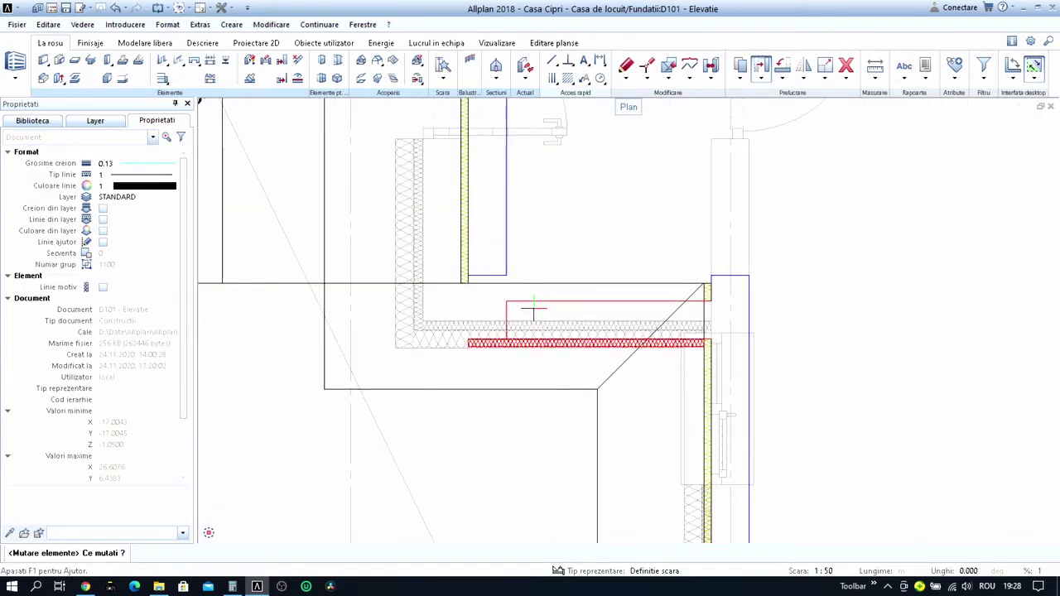
pyautogui.press('m')
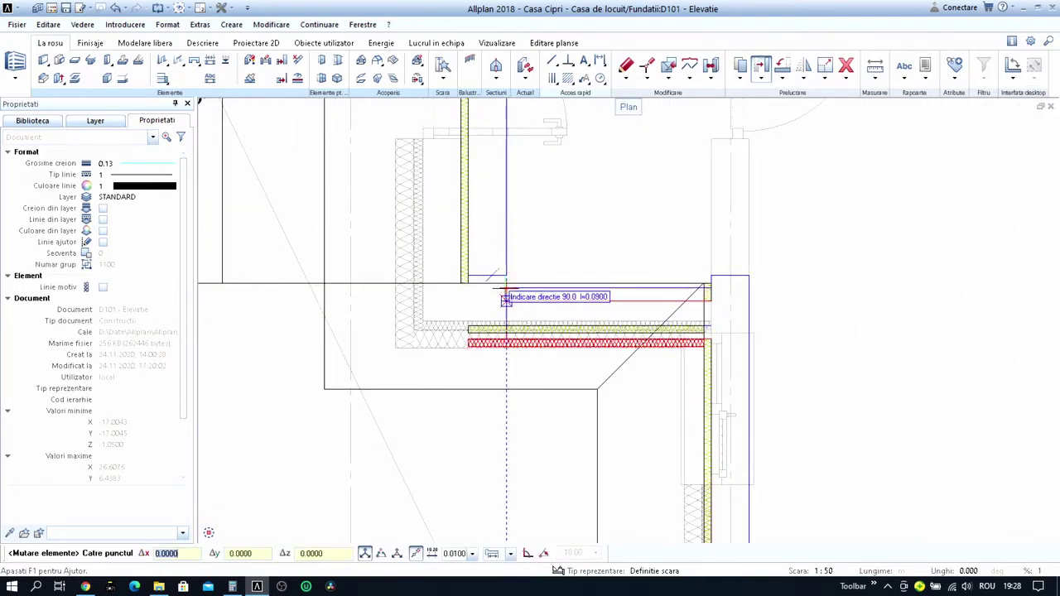
pyautogui.click(504, 284)
pyautogui.scroll(-2, 649, 168)
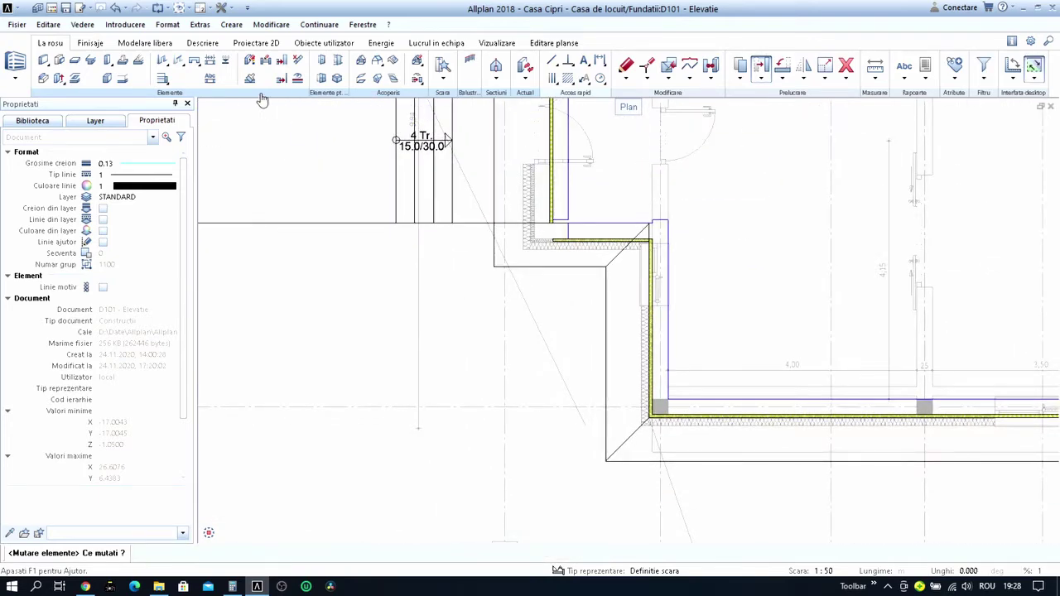
# Join the vertical and horizontal walls at the entrance corner with Intersect element with element.
pyautogui.click(283, 61)
pyautogui.scroll(2, 654, 236)
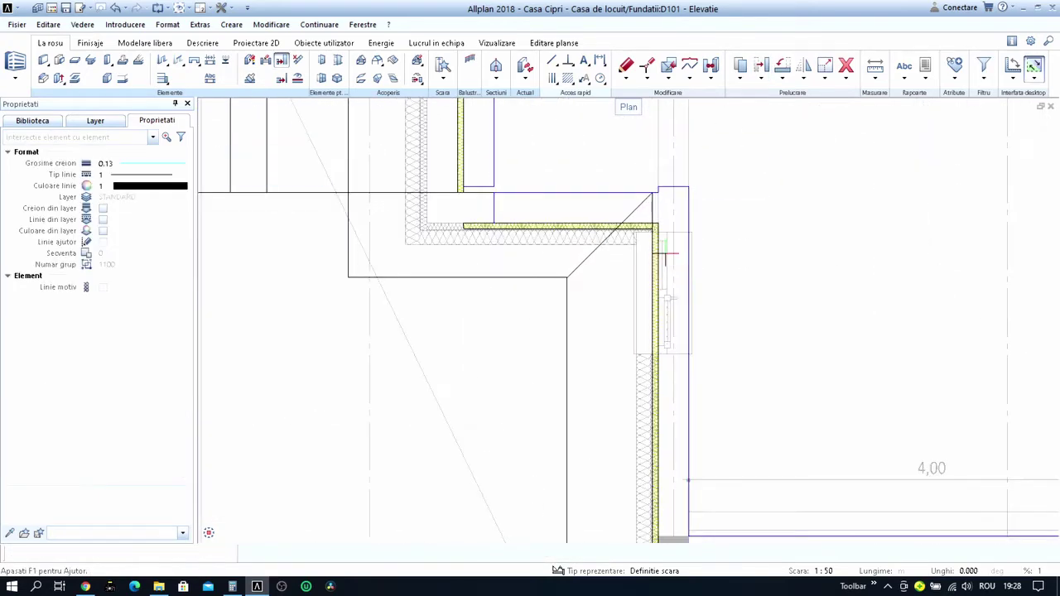
pyautogui.click(654, 265)
pyautogui.click(621, 224)
pyautogui.scroll(-2, 622, 222)
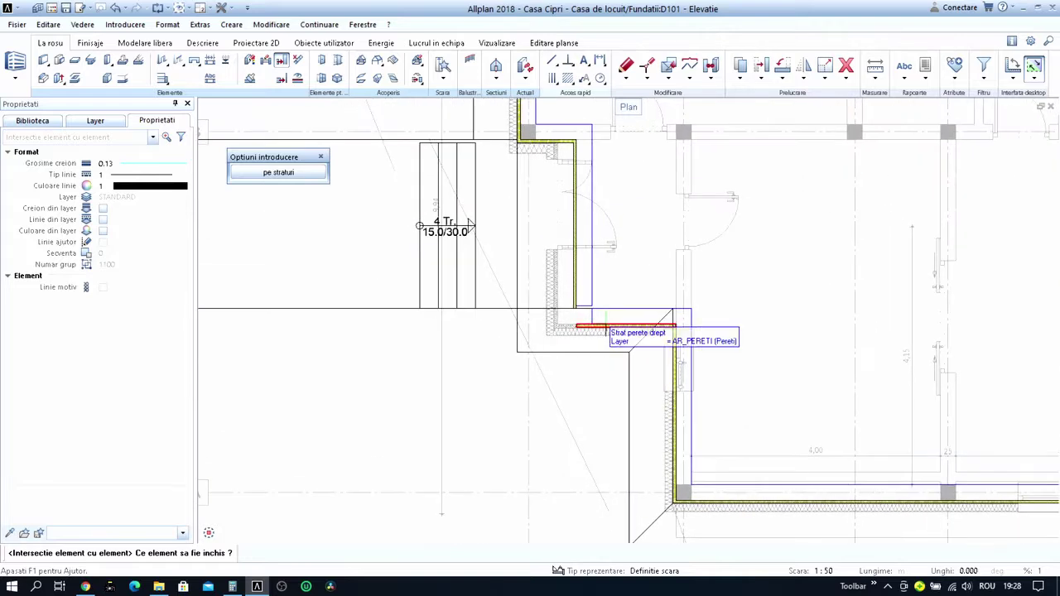
pyautogui.press('Escape')
pyautogui.scroll(2, 613, 356)
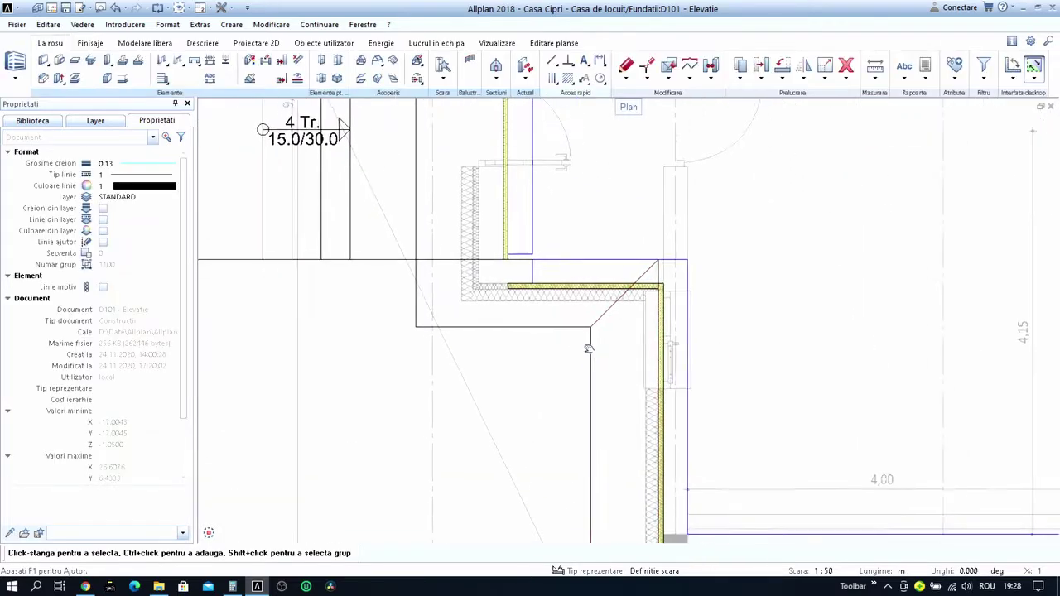
# Move the 3D body outline from its corner to the target corner.
pyautogui.hotkey('ctrl', 'm')
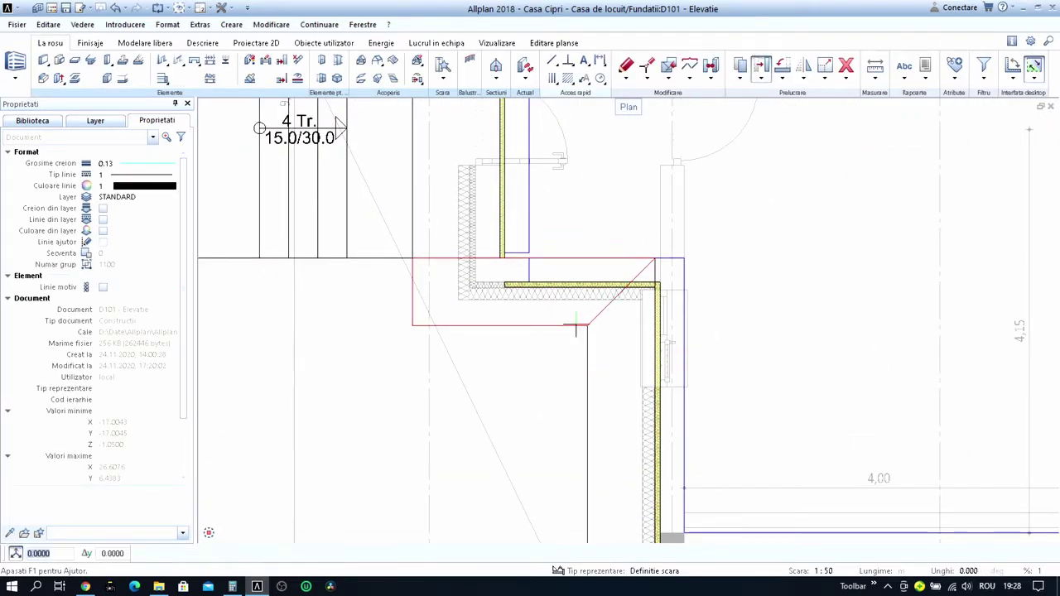
pyautogui.click(576, 329)
pyautogui.scroll(2, 654, 300)
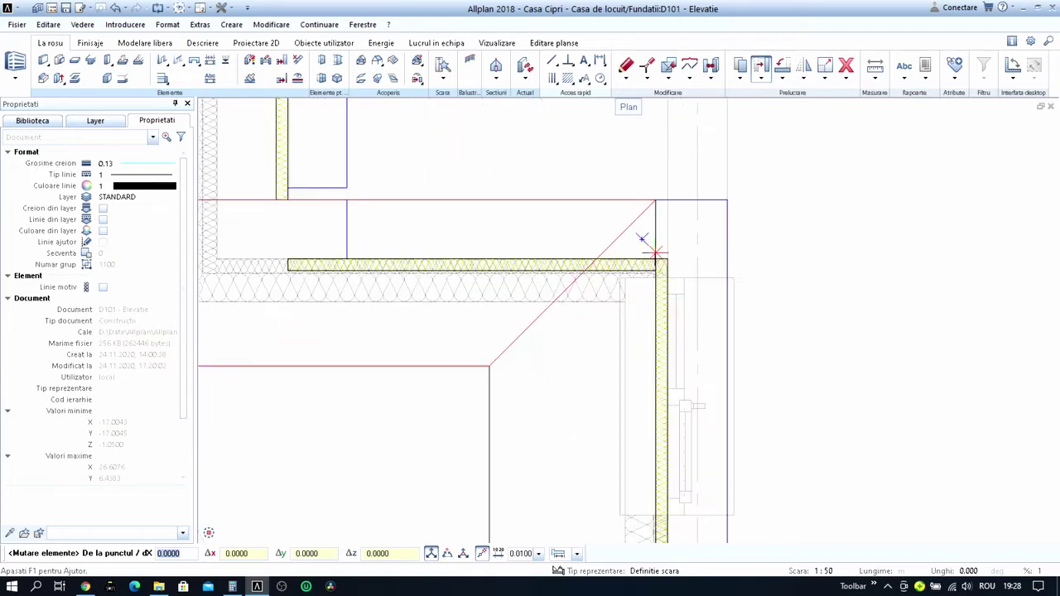
pyautogui.click(654, 199)
pyautogui.scroll(3, 654, 199)
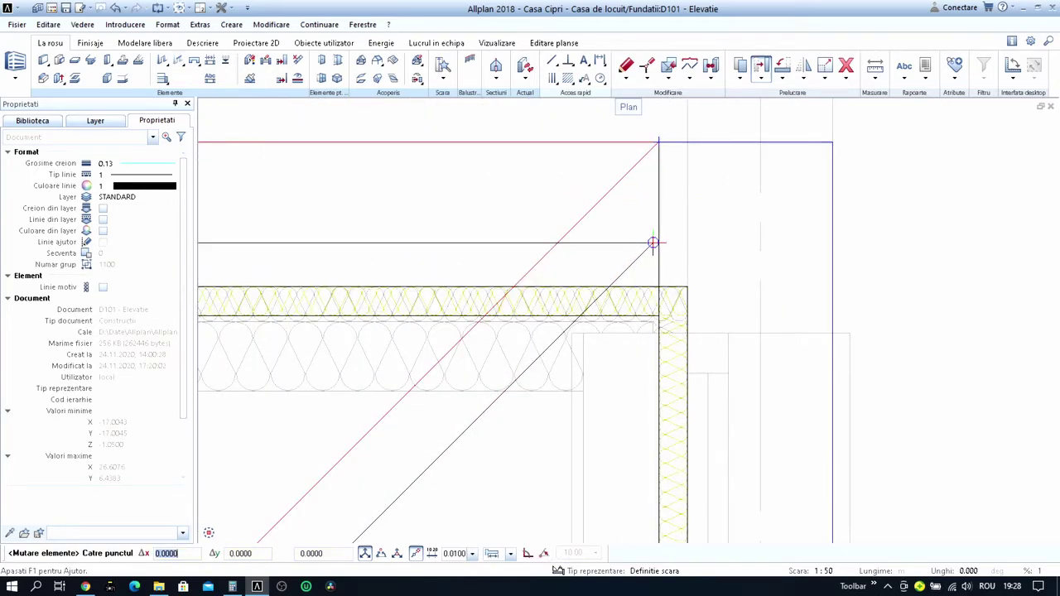
pyautogui.click(660, 320)
pyautogui.scroll(-3, 660, 320)
pyautogui.press('Escape')
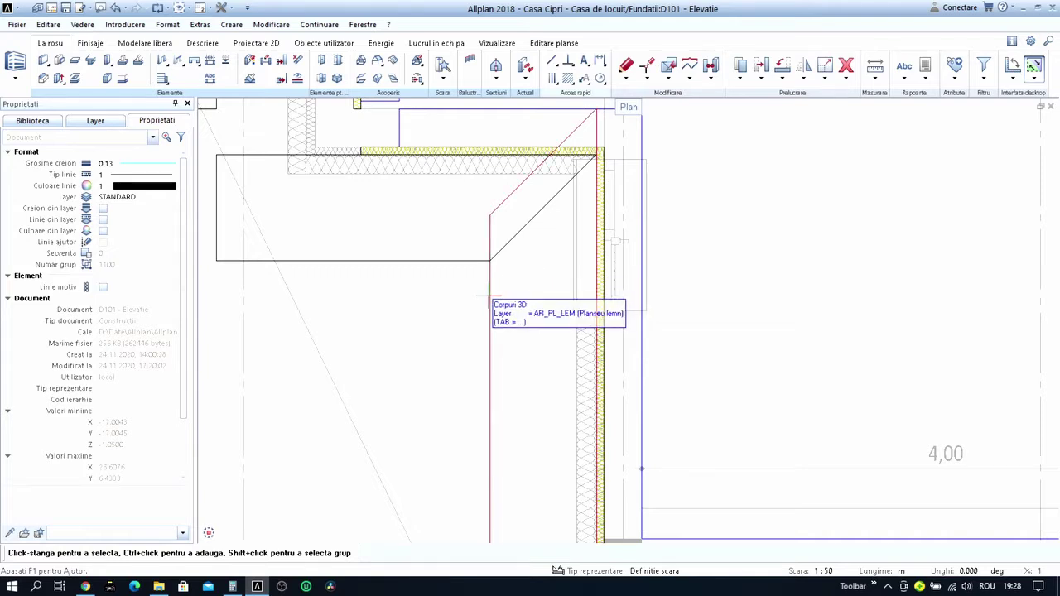
# Reposition the slab outline's left corner points to their new locations.
pyautogui.press('m')
pyautogui.moveTo(523, 238); pyautogui.dragTo(537, 312, button='middle')
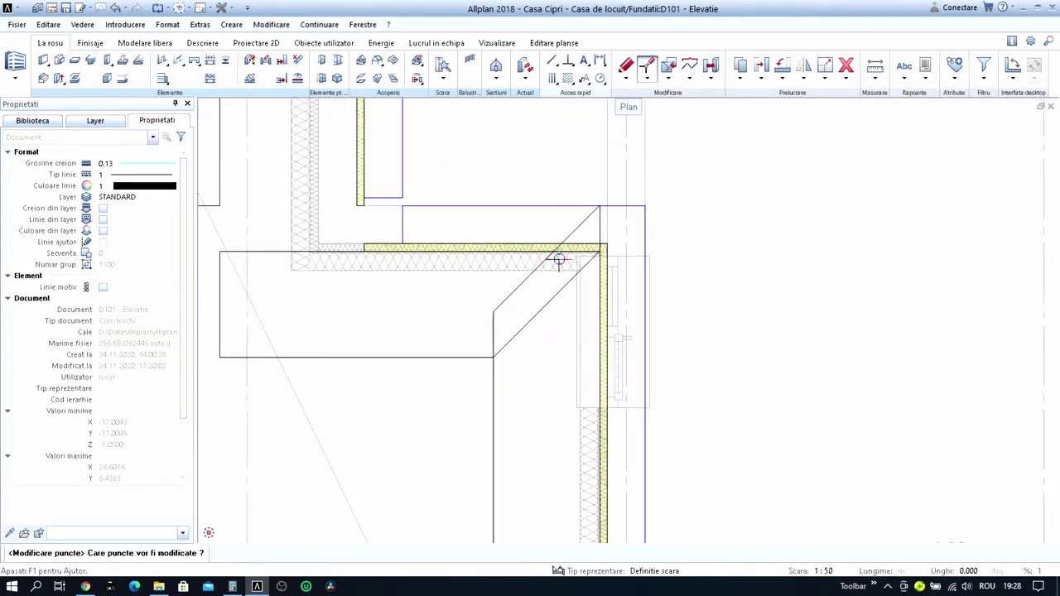
pyautogui.press('Escape')
pyautogui.press('m')
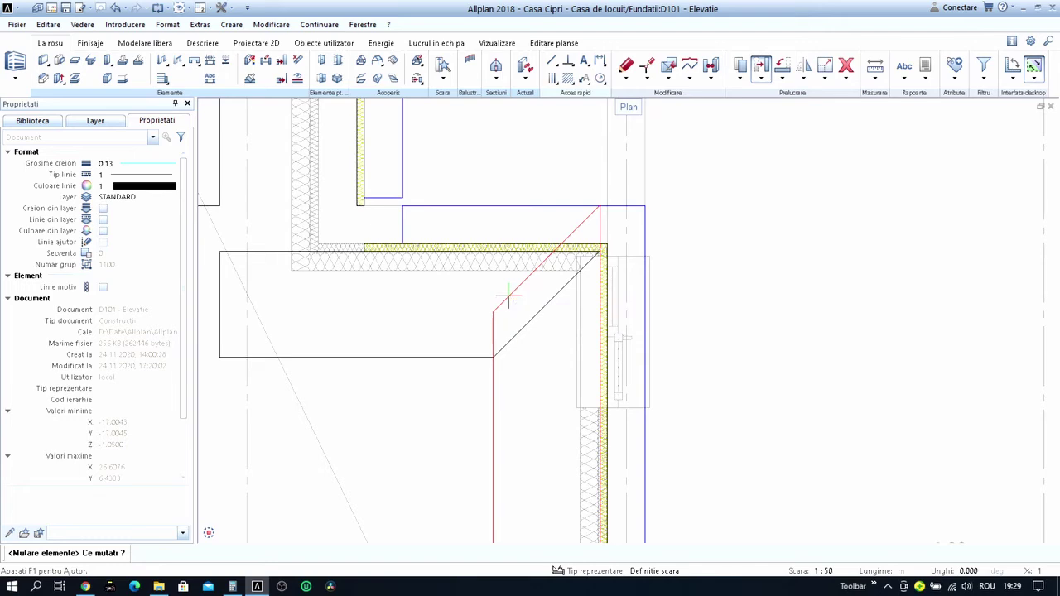
pyautogui.click(508, 296)
pyautogui.click(493, 311)
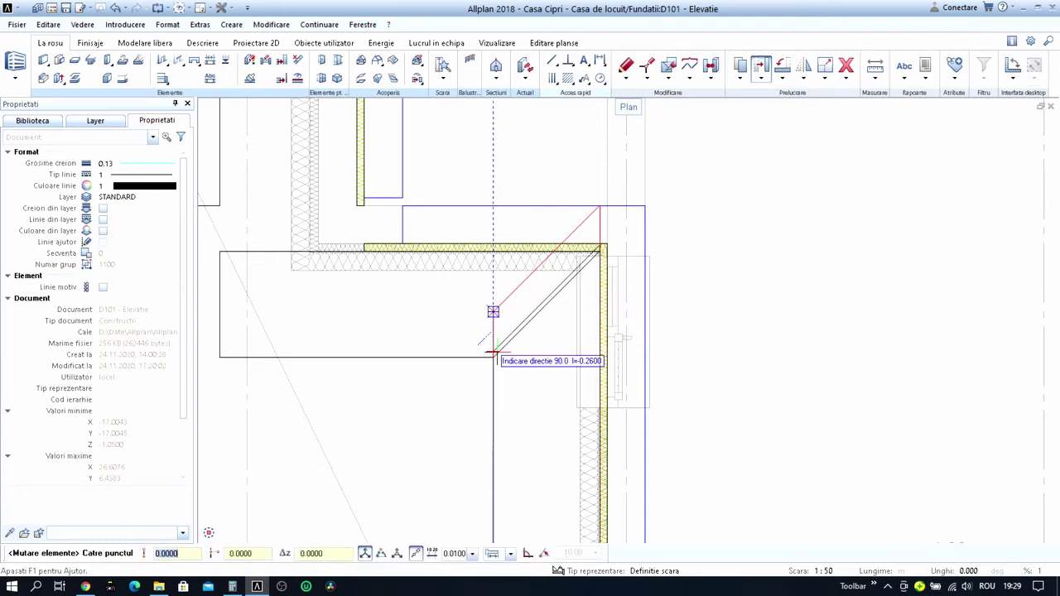
pyautogui.click(493, 356)
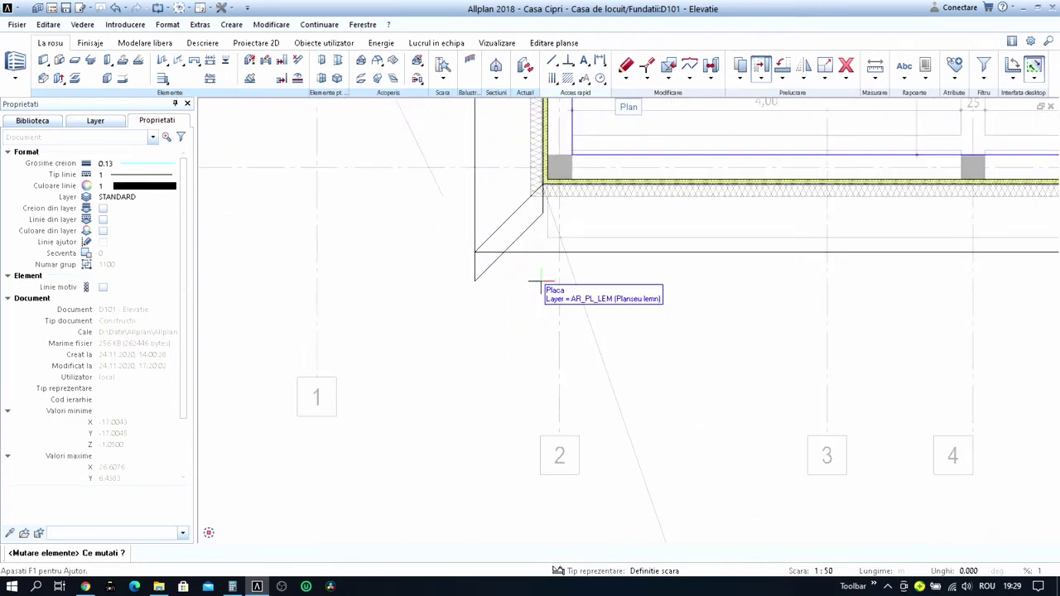
pyautogui.scroll(2, 457, 294)
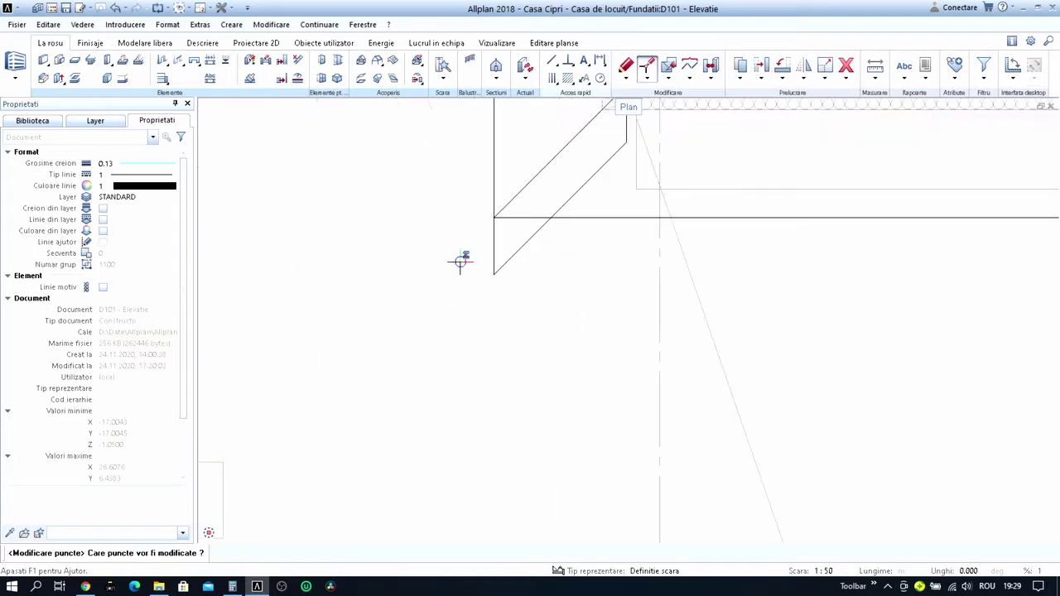
pyautogui.scroll(-2, 520, 308)
pyautogui.scroll(3, 516, 272)
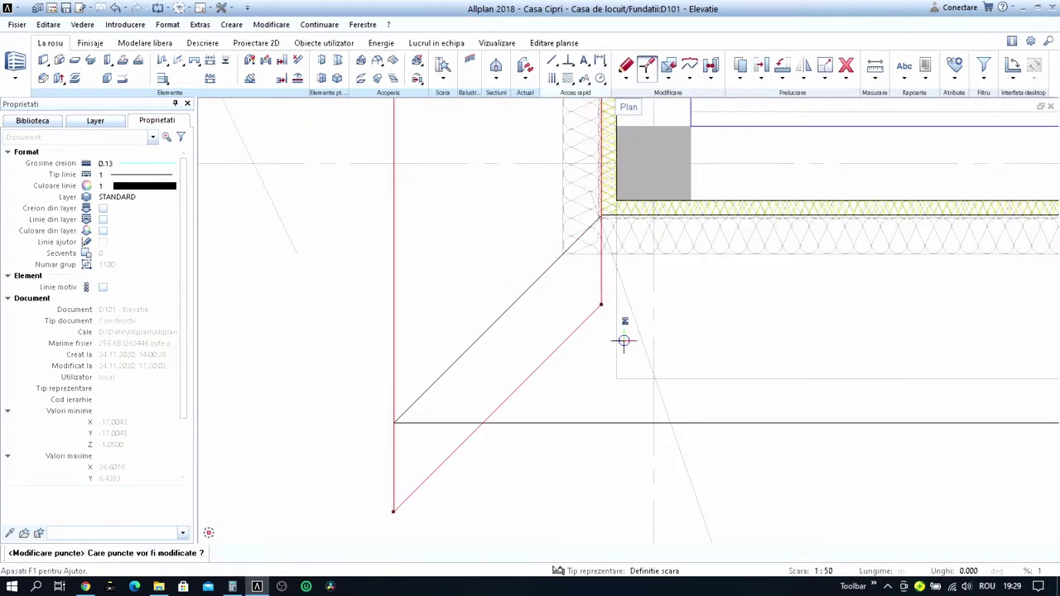
pyautogui.scroll(-2, 520, 398)
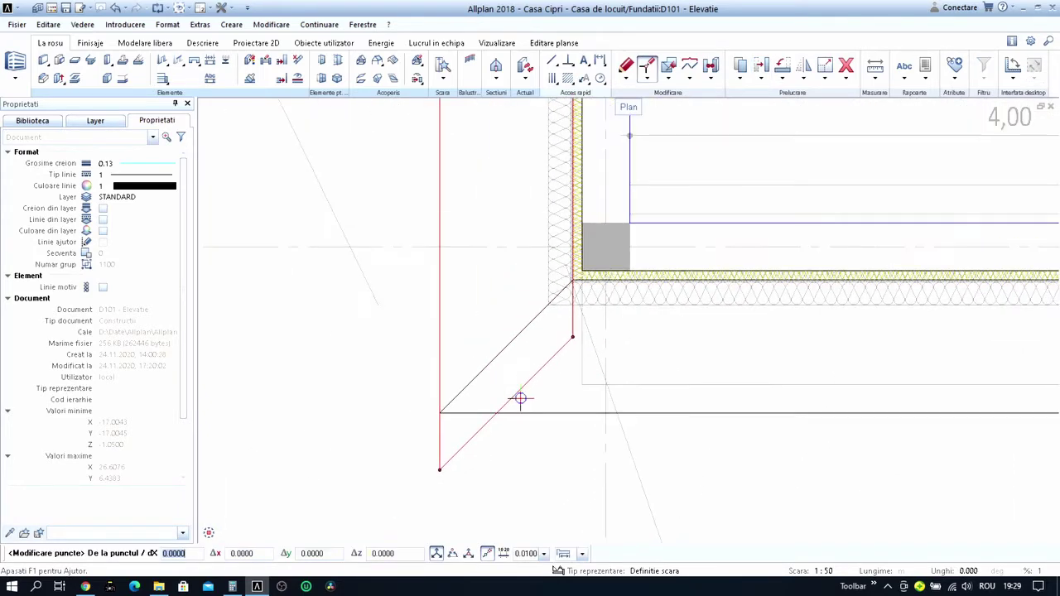
pyautogui.click(439, 471)
# Move the vertical wall beside the stair from its lower end onto the snapped corner.
pyautogui.scroll(-2, 415, 317)
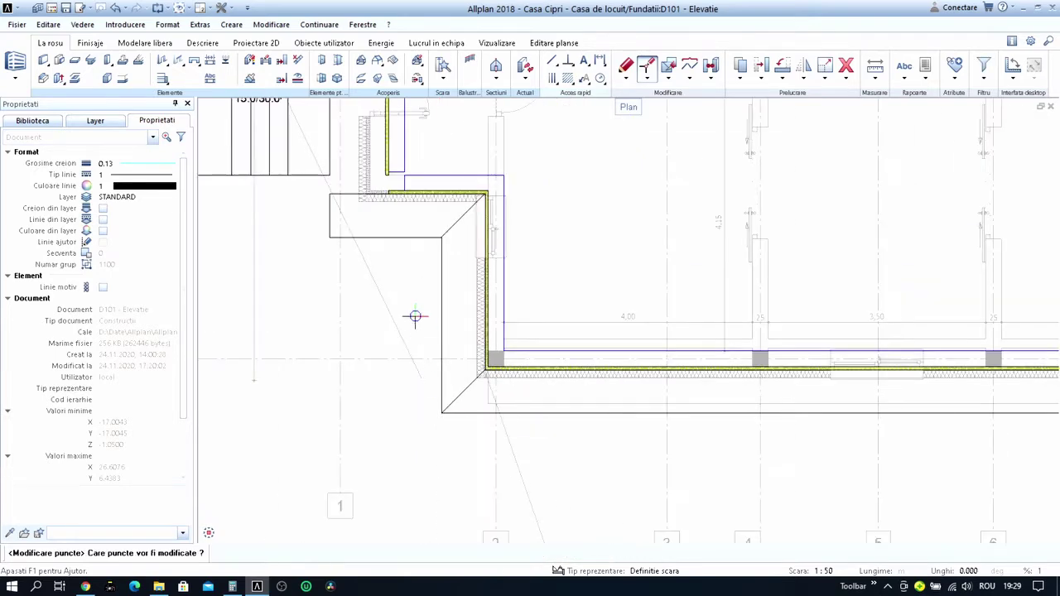
pyautogui.hscroll(-5, 485, 236)
pyautogui.press('Escape')
pyautogui.scroll(3, 544, 315)
pyautogui.scroll(1, 563, 318)
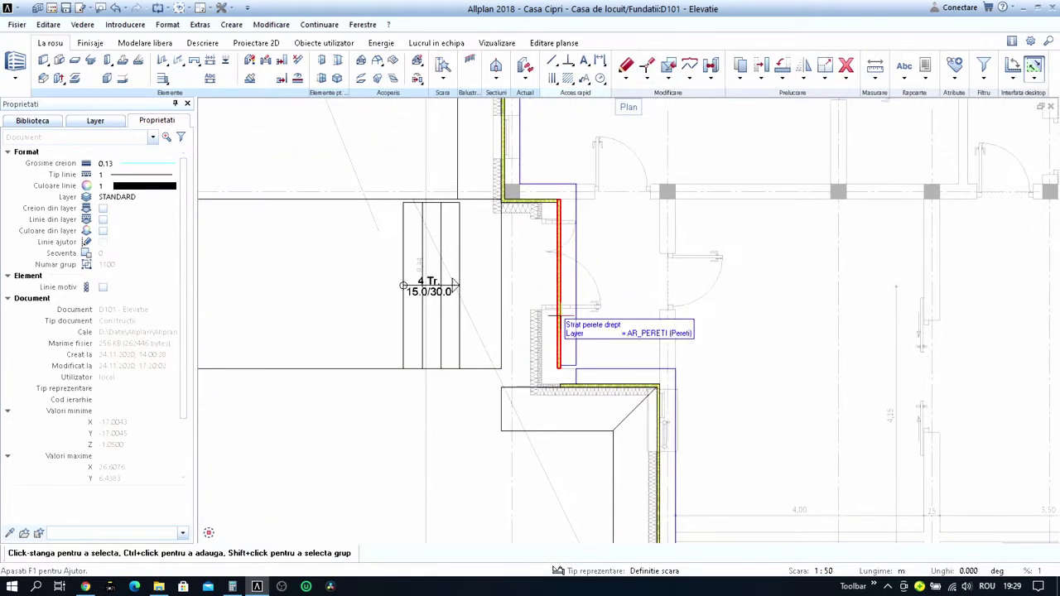
pyautogui.press('m')
pyautogui.scroll(4, 566, 319)
pyautogui.click(570, 355)
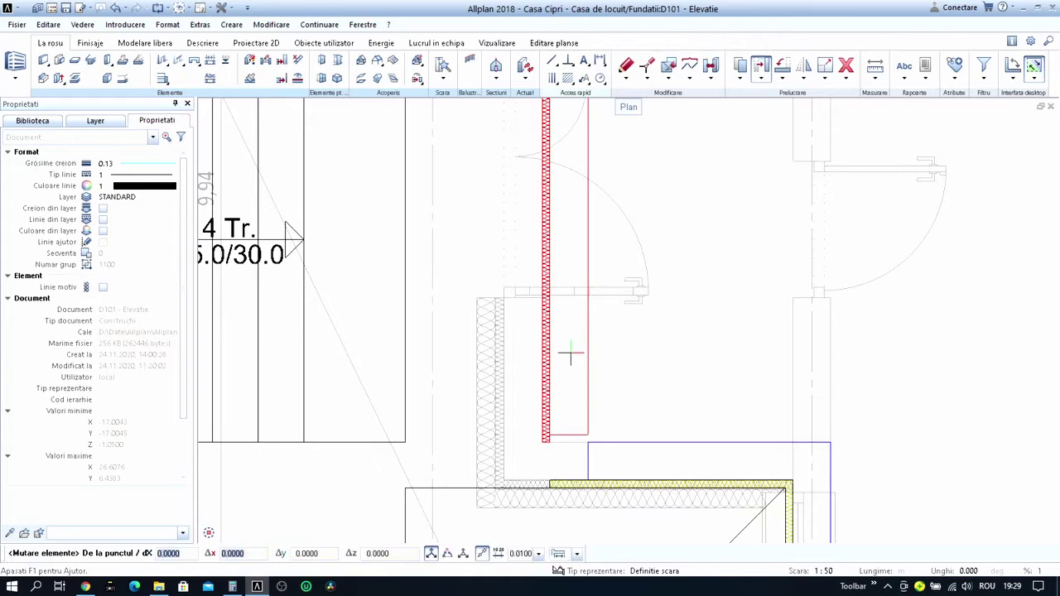
pyautogui.scroll(4, 571, 421)
pyautogui.click(572, 423)
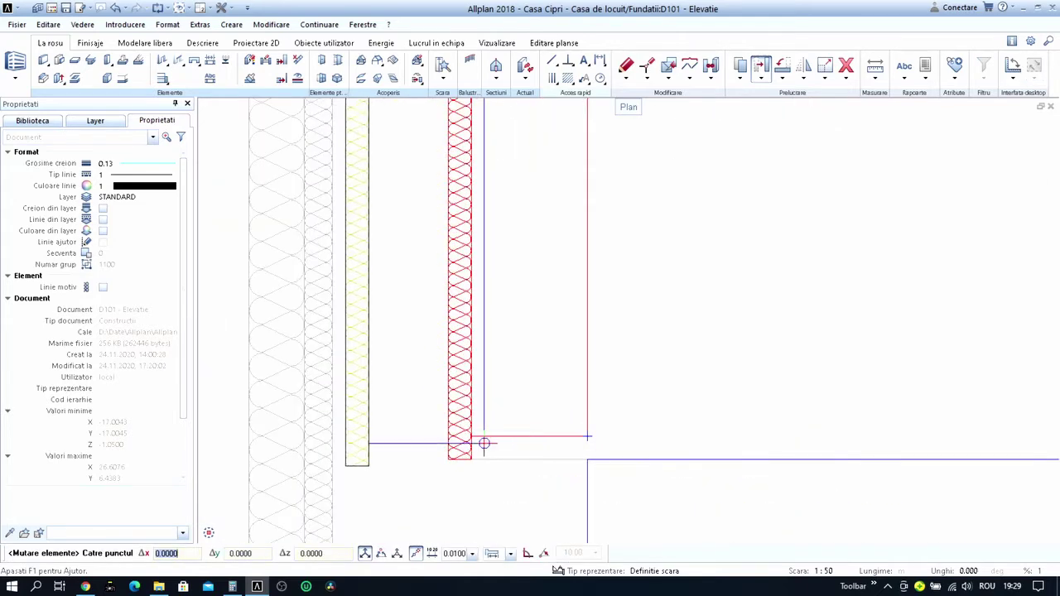
pyautogui.click(470, 436)
pyautogui.scroll(1, 470, 437)
pyautogui.scroll(1, 471, 437)
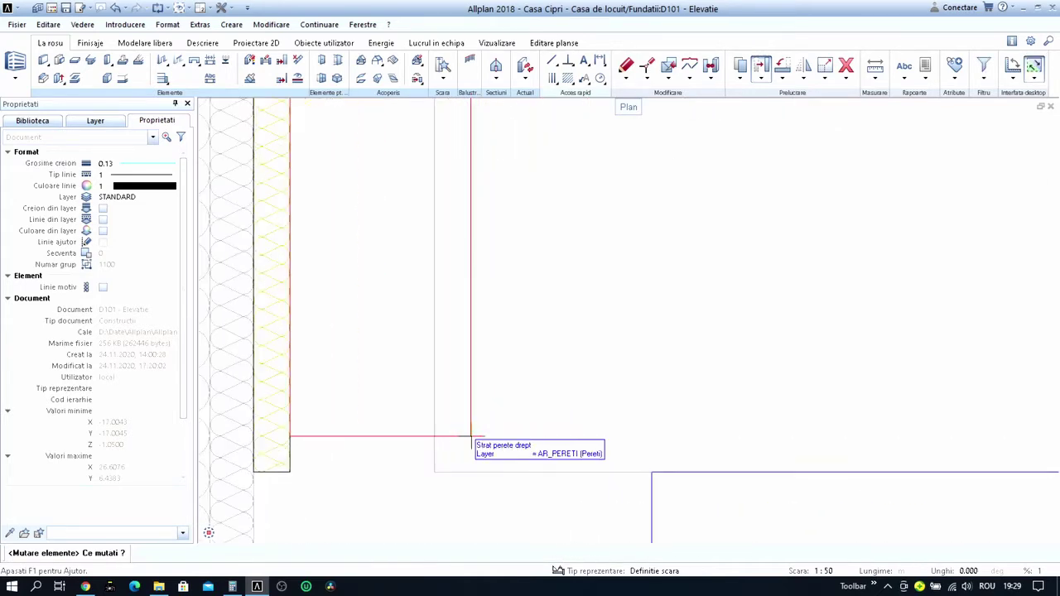
# Shift the same wall further left to the target corner.
pyautogui.press('Escape')
pyautogui.press('m')
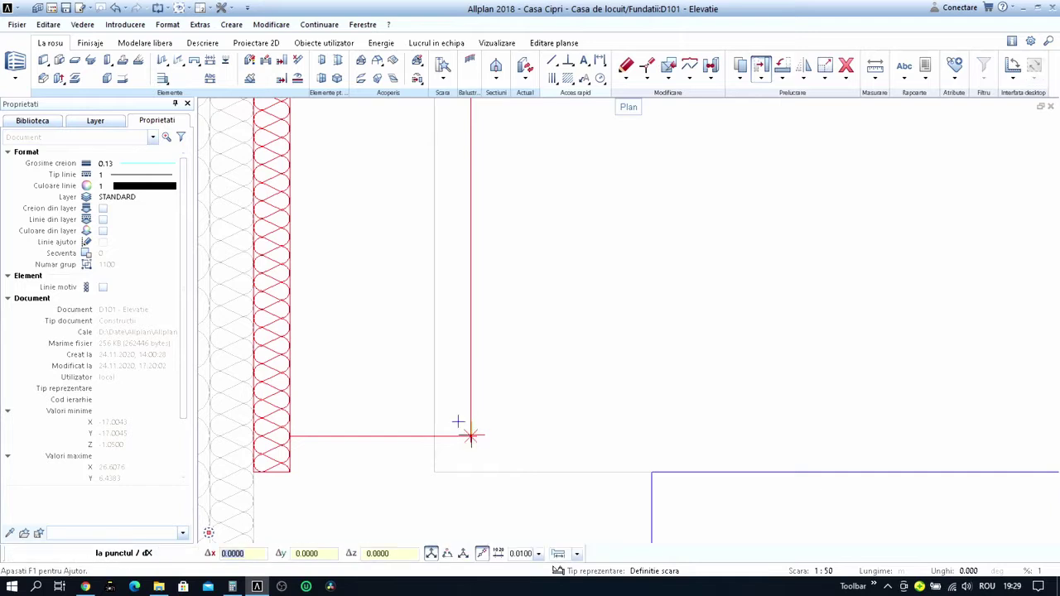
pyautogui.click(471, 436)
pyautogui.click(425, 428)
pyautogui.scroll(-2, 442, 383)
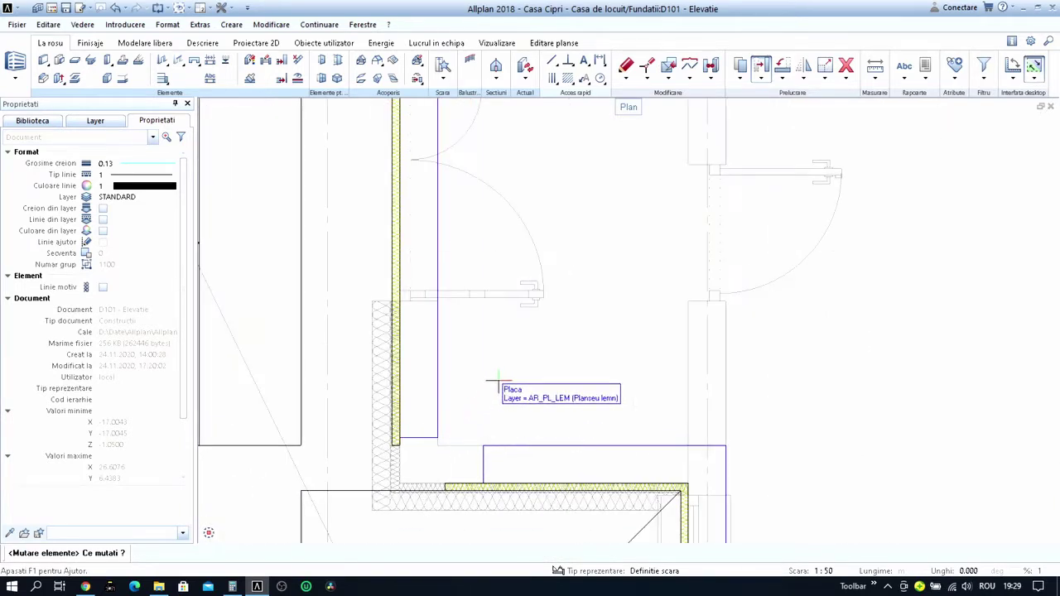
pyautogui.press('Escape')
# Join the moved wall to the neighbouring wall with Intersect element with element.
pyautogui.click(282, 63)
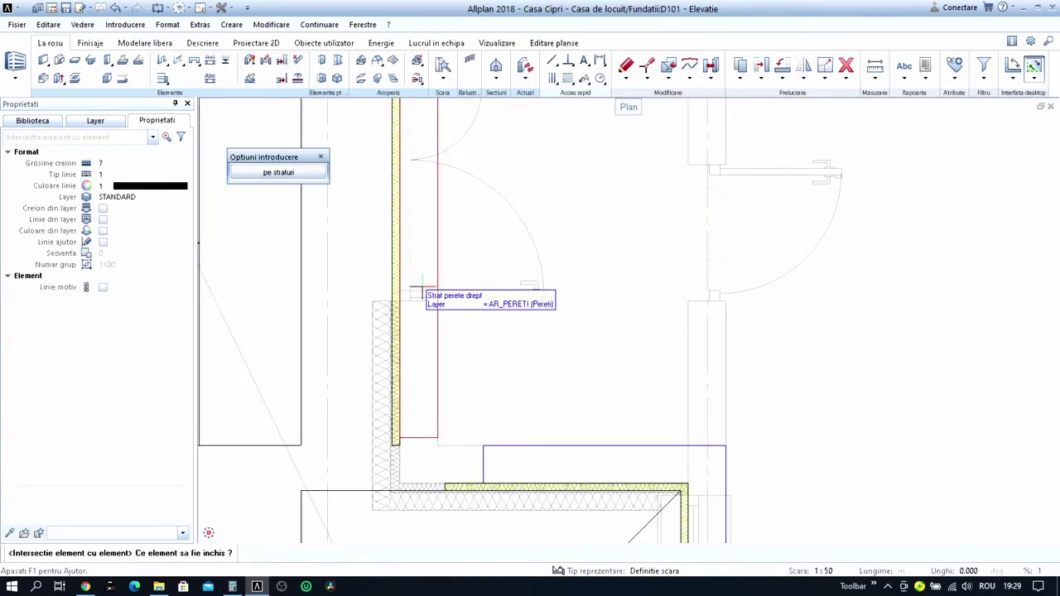
pyautogui.click(397, 286)
pyautogui.click(512, 447)
pyautogui.scroll(-3, 364, 431)
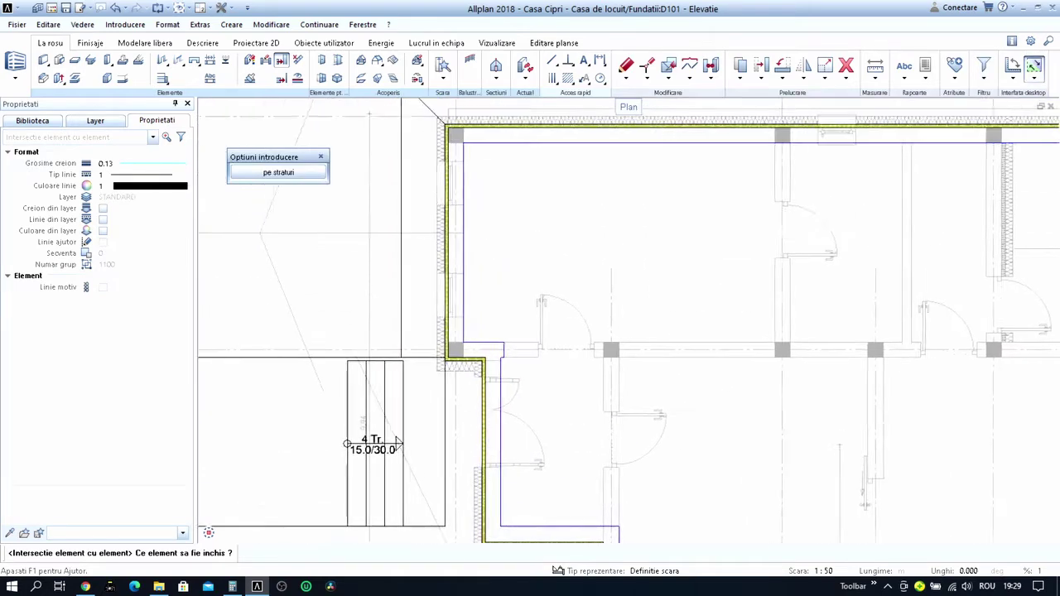
pyautogui.scroll(3, 348, 464)
pyautogui.press('Escape')
pyautogui.scroll(-3, 530, 162)
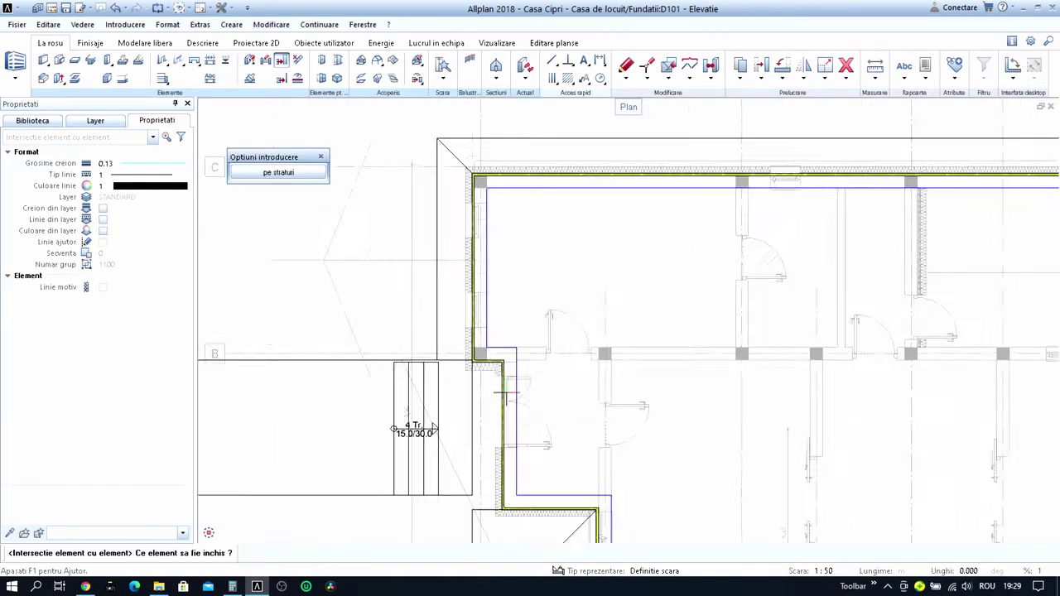
pyautogui.scroll(-2, 530, 162)
pyautogui.press('Escape')
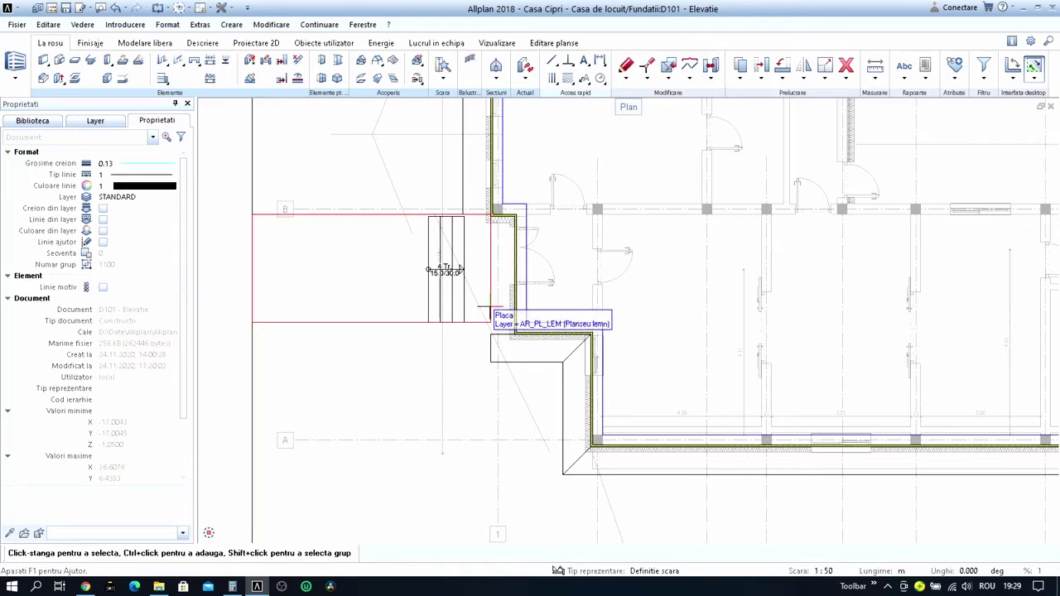
# Move the four-step entrance stair left from its start circle to sit within the foundation outline.
pyautogui.moveTo(484, 307); pyautogui.dragTo(472, 312, button='middle')
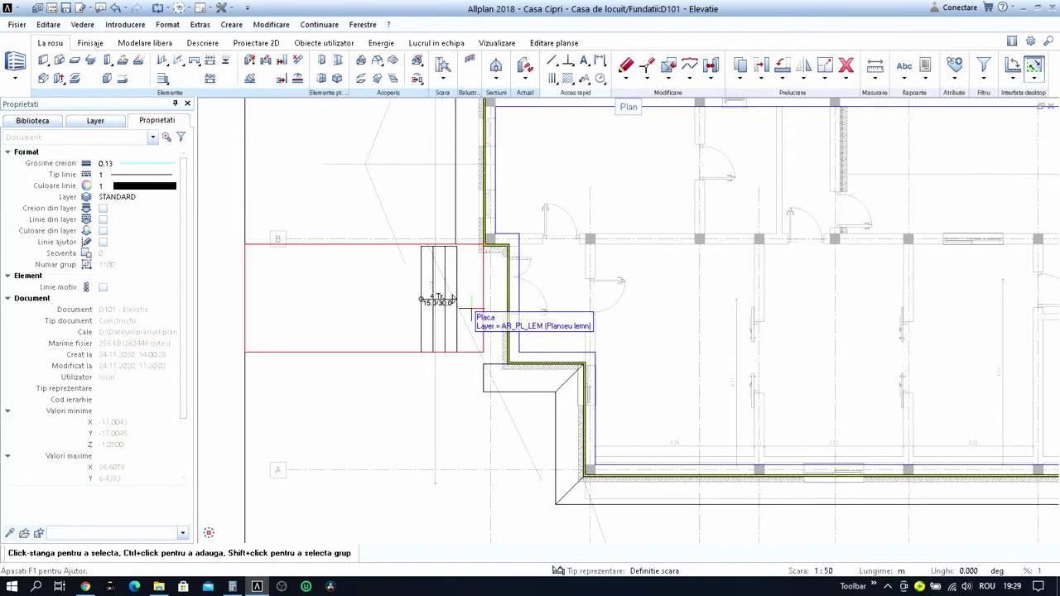
pyautogui.press('m')
pyautogui.scroll(3, 437, 302)
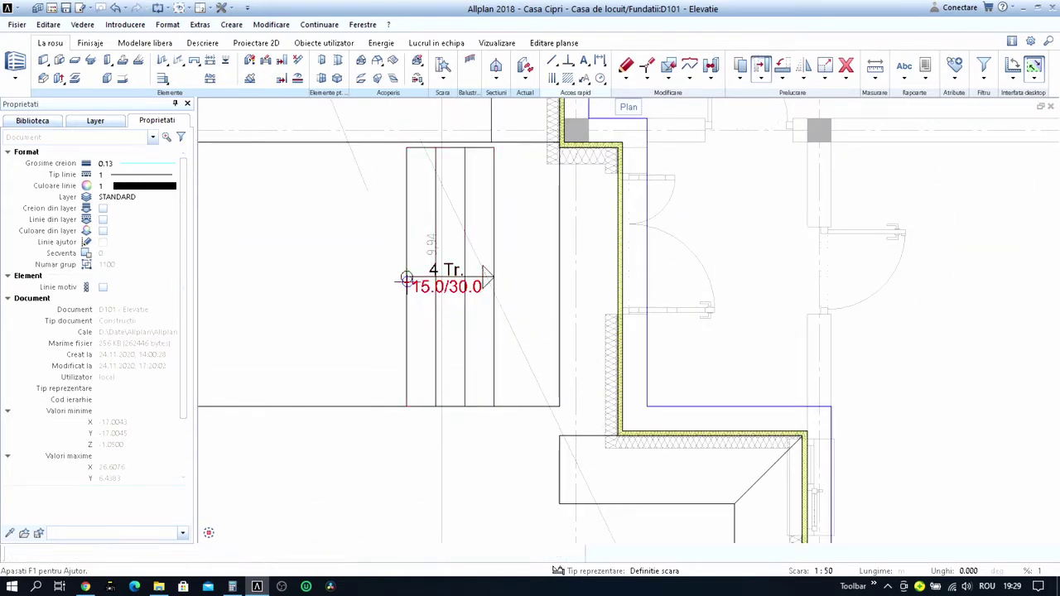
pyautogui.click(406, 277)
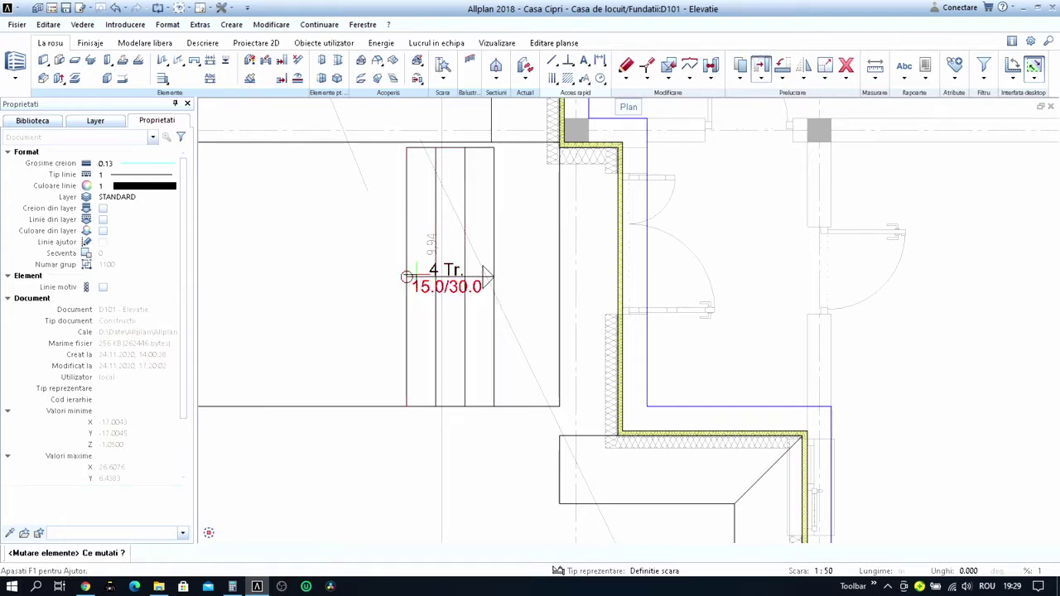
pyautogui.scroll(4, 406, 278)
pyautogui.press('Escape')
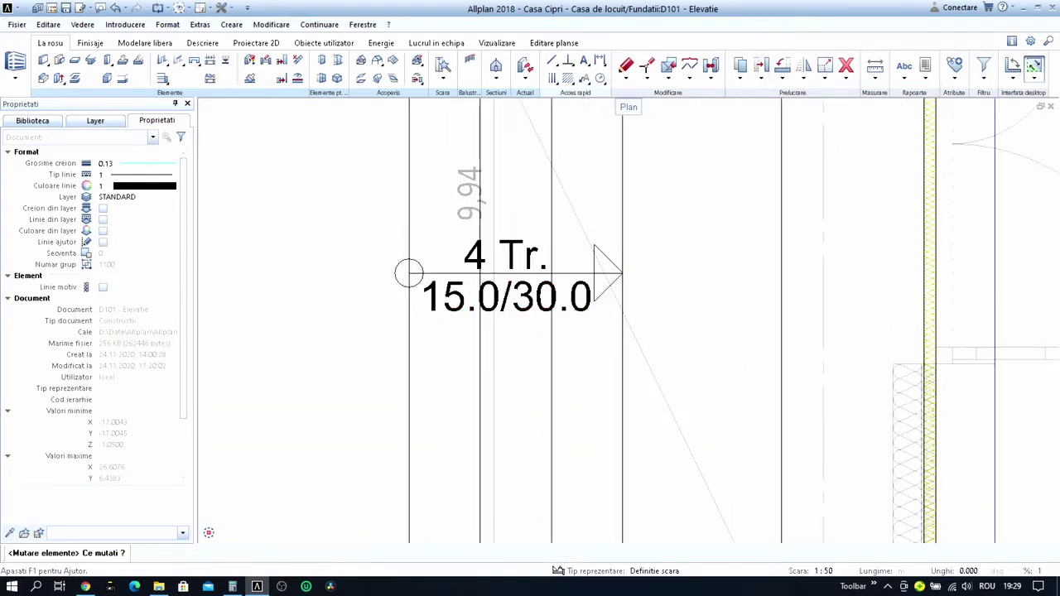
pyautogui.click(410, 273)
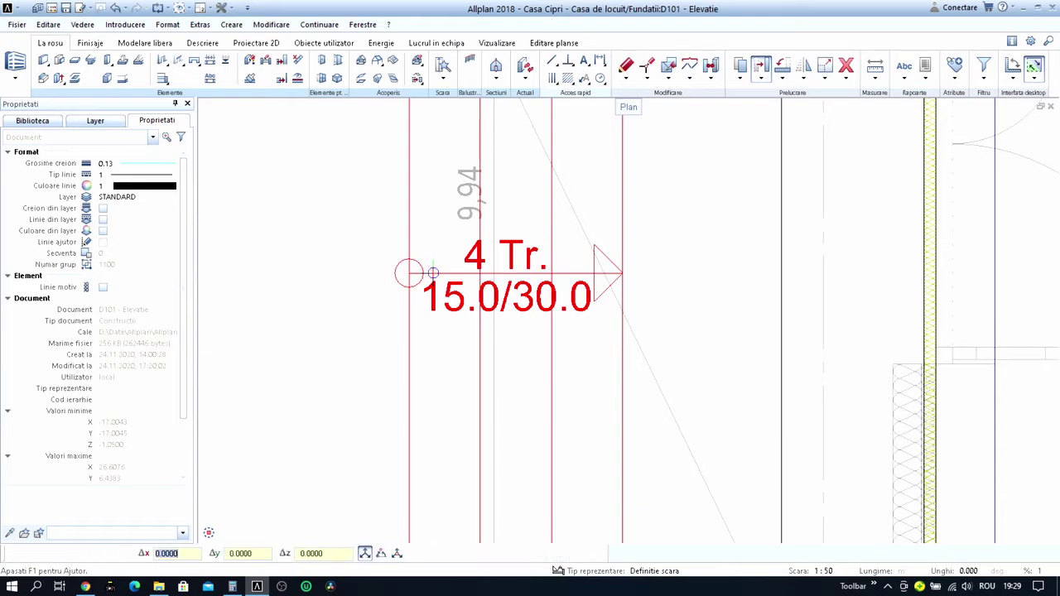
pyautogui.scroll(-4, 410, 273)
pyautogui.click(339, 273)
pyautogui.scroll(-4, 491, 273)
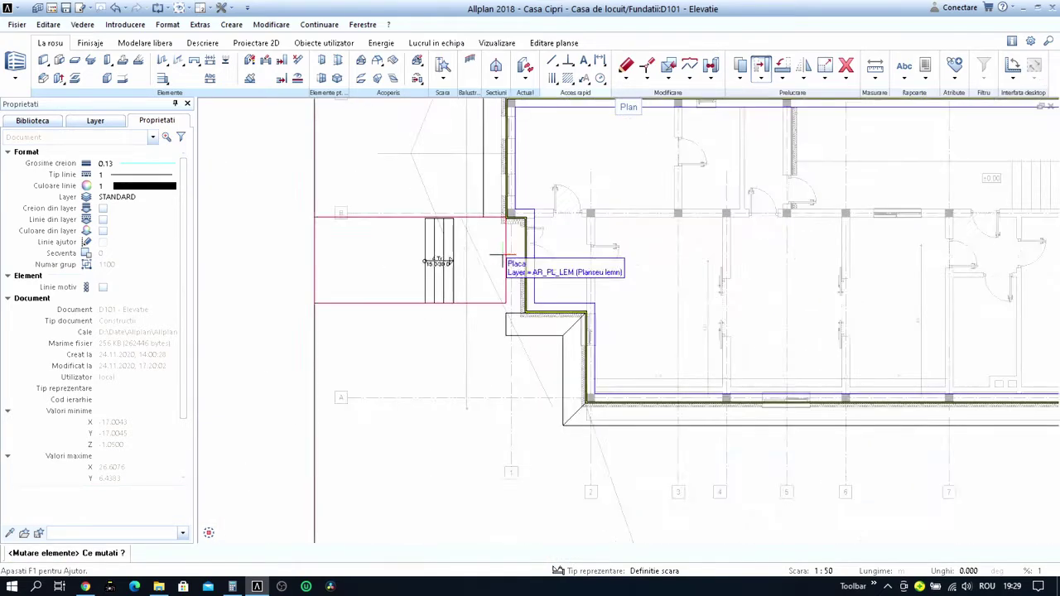
pyautogui.press('Escape')
pyautogui.scroll(1, 549, 268)
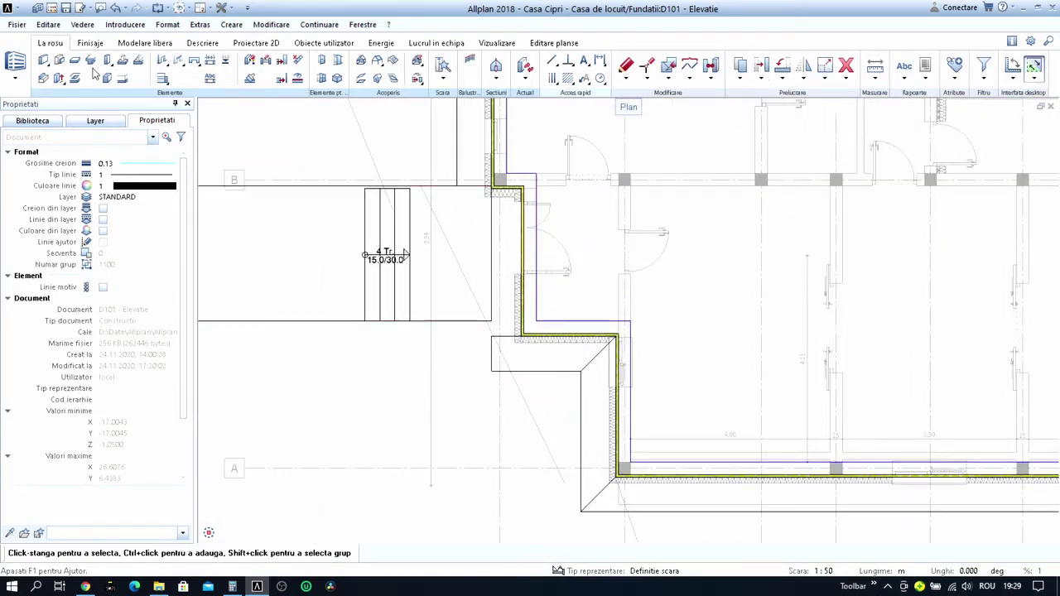
# Make ground-floor drawing 202 'Scari, plansee' current from the building structure list.
pyautogui.click(57, 11)
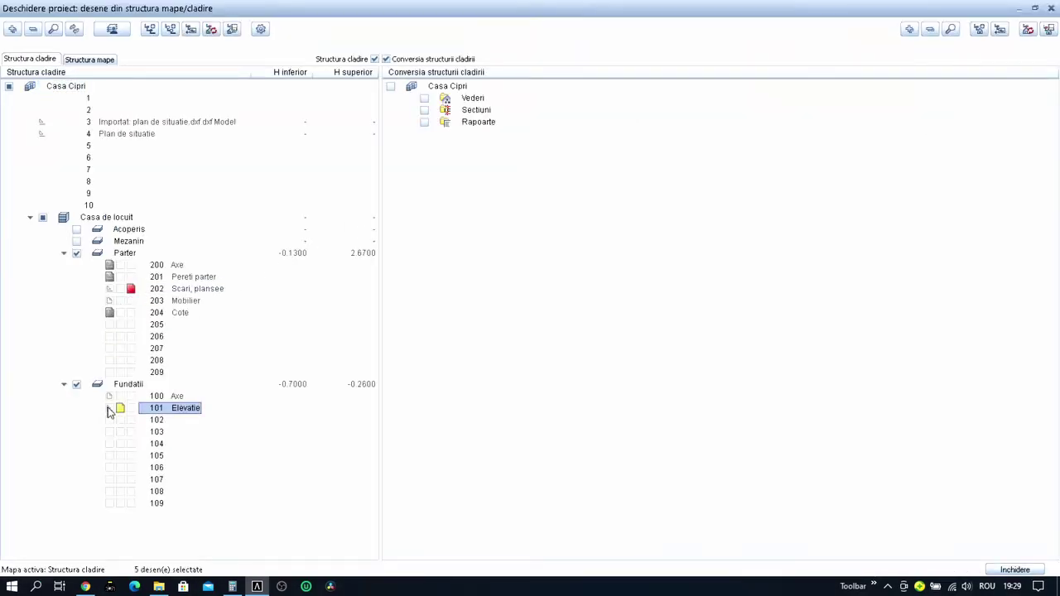
pyautogui.press('Return')
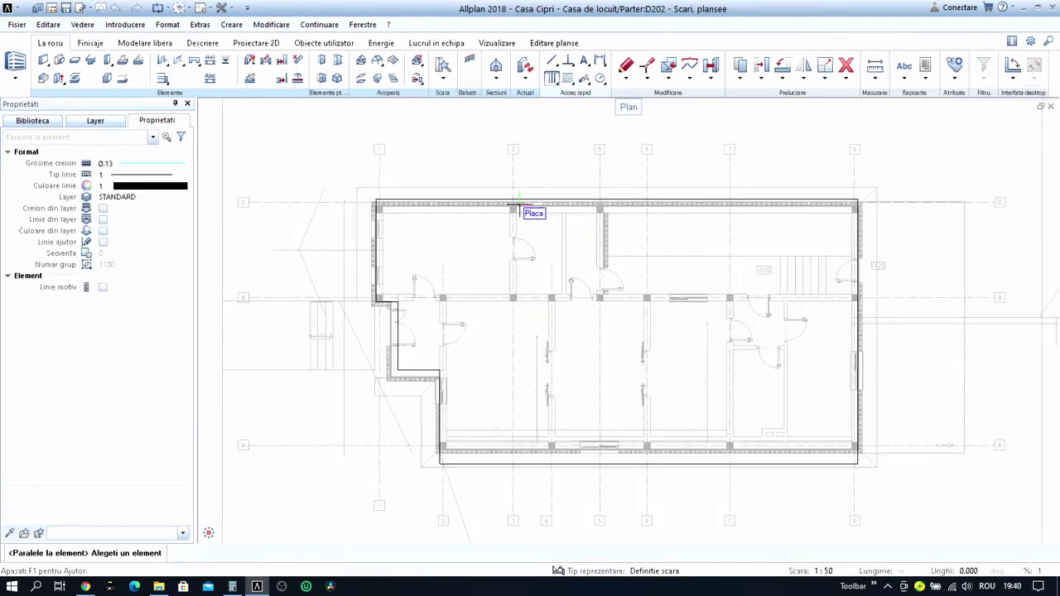
# Move the slab points along the top wall onto the wall corner.
pyautogui.scroll(2, 389, 186)
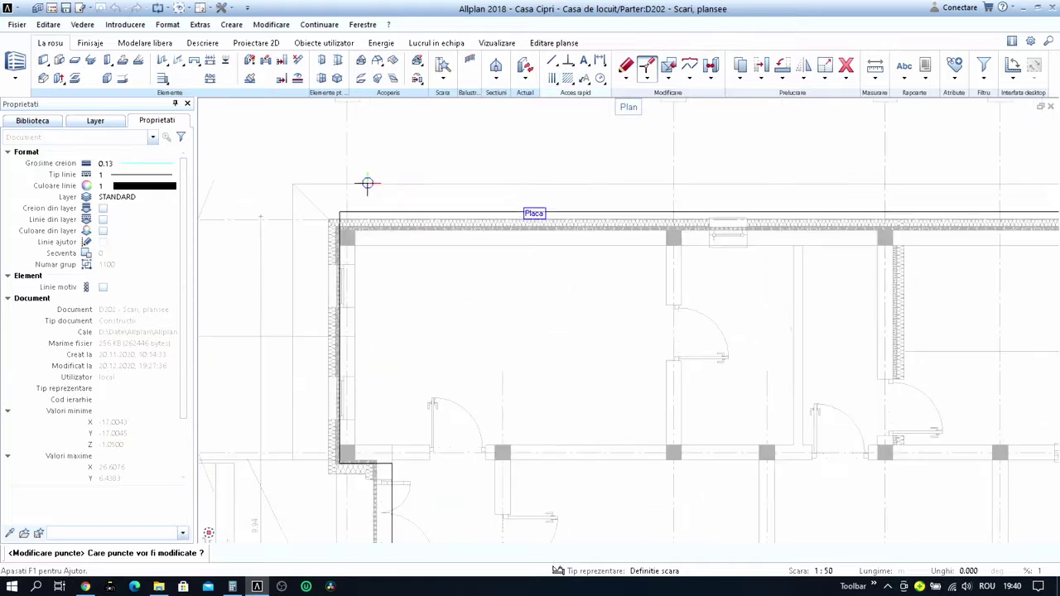
pyautogui.moveTo(335, 158); pyautogui.dragTo(1031, 213)
pyautogui.scroll(3, 1031, 214)
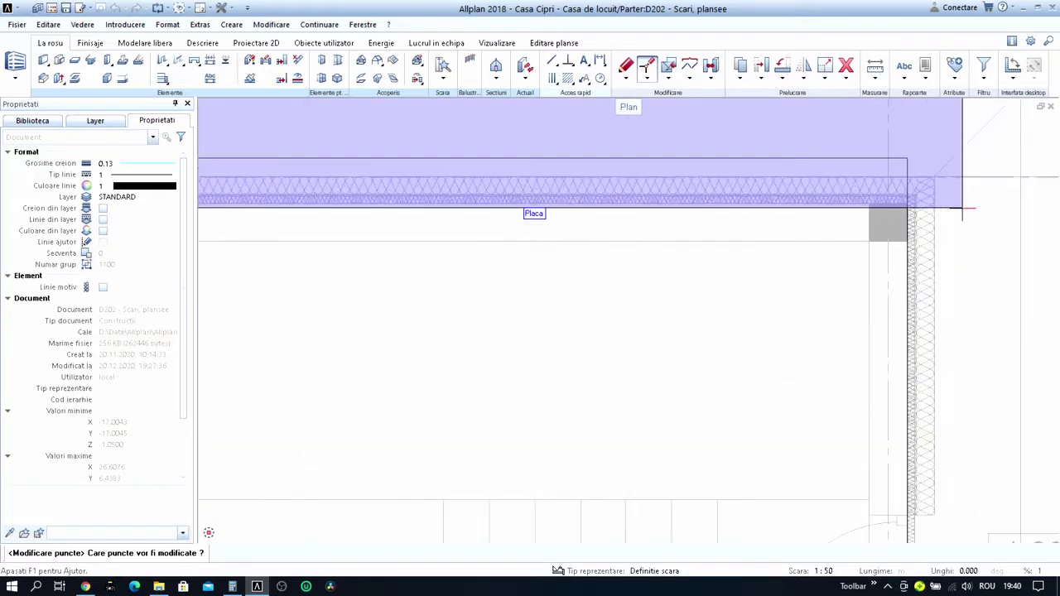
pyautogui.click(907, 157)
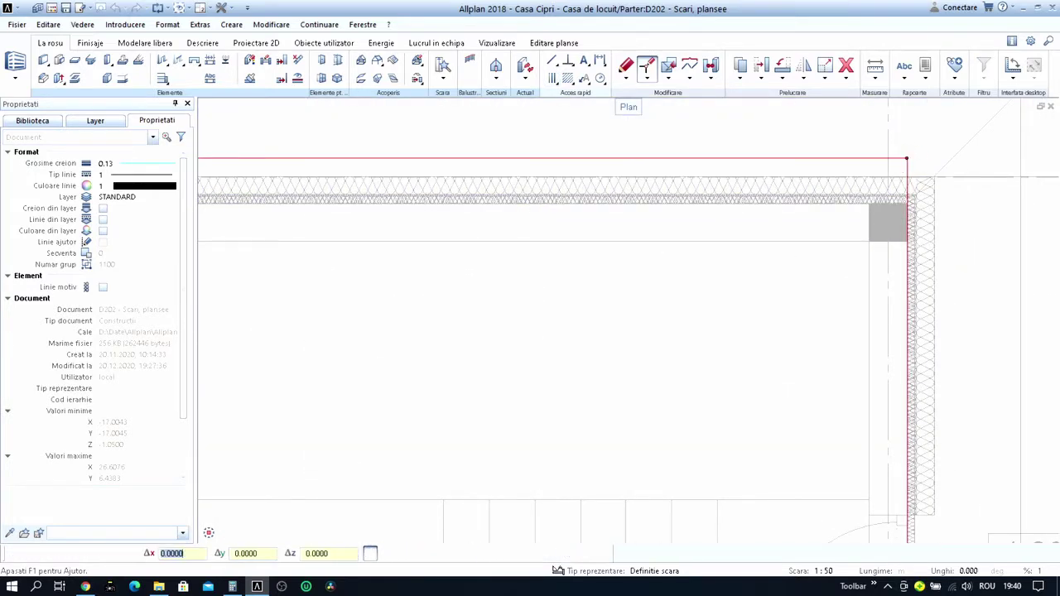
pyautogui.scroll(3, 907, 157)
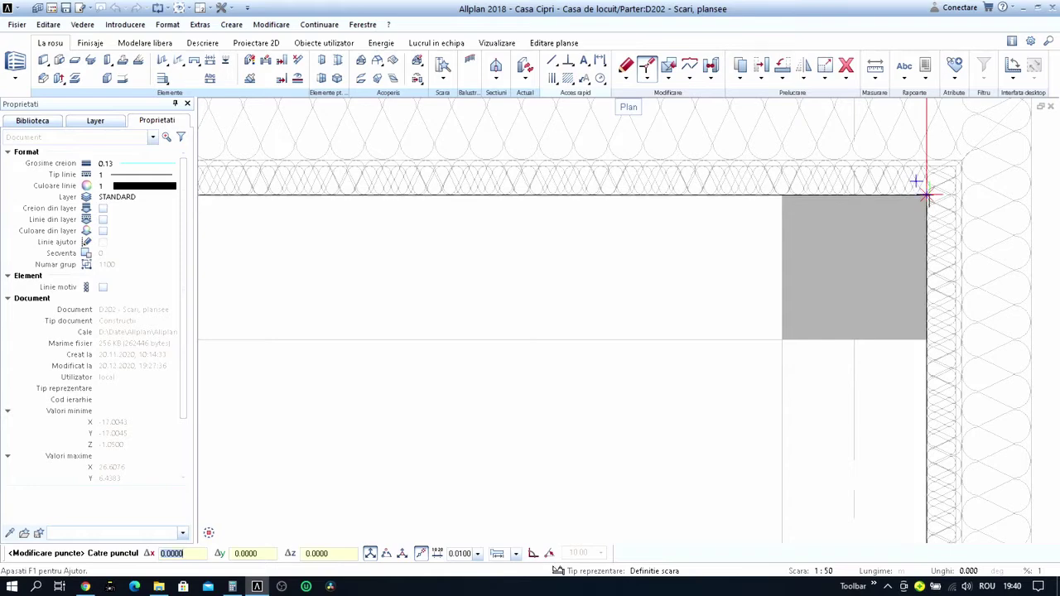
pyautogui.click(926, 194)
# Move the slab edge along the bottom wall onto the wall corner.
pyautogui.scroll(-3, 907, 260)
pyautogui.scroll(-3, 897, 195)
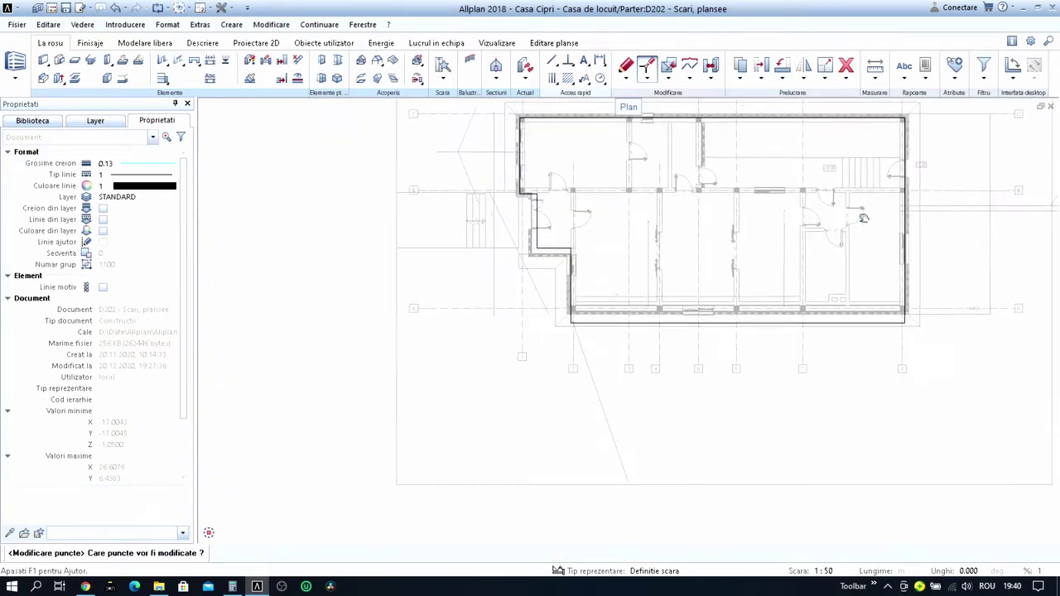
pyautogui.moveTo(559, 344); pyautogui.dragTo(555, 296, button='middle')
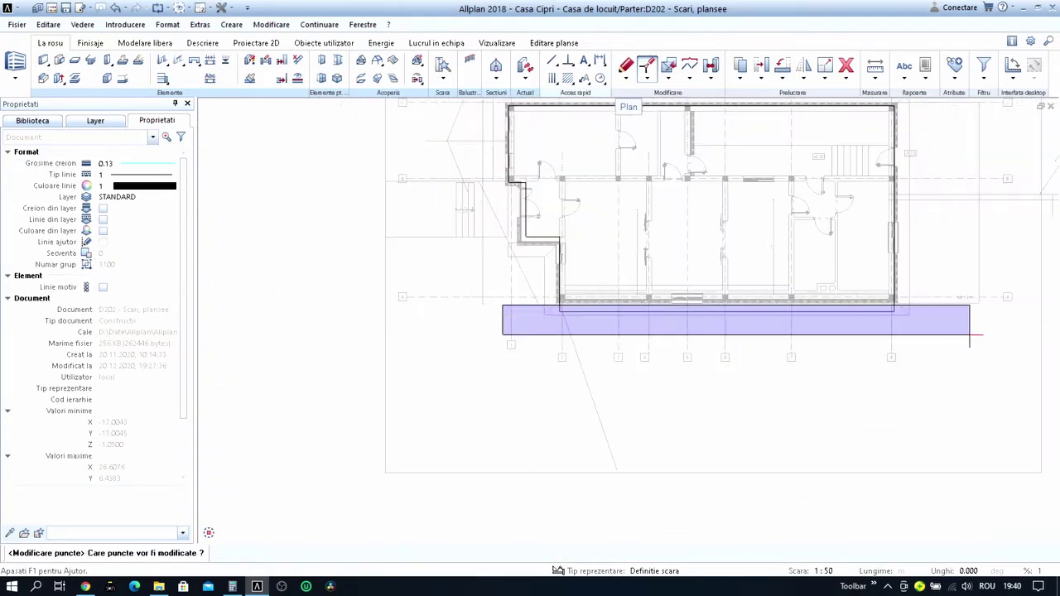
pyautogui.moveTo(715, 313); pyautogui.dragTo(976, 336)
pyautogui.scroll(5, 910, 308)
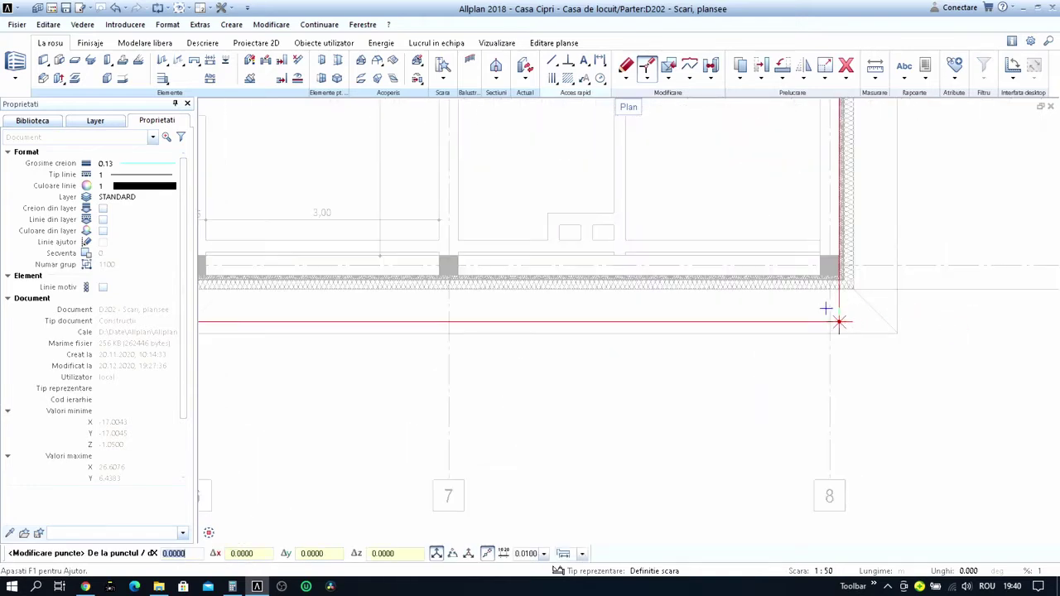
pyautogui.scroll(2, 839, 321)
pyautogui.scroll(2, 837, 281)
pyautogui.click(831, 265)
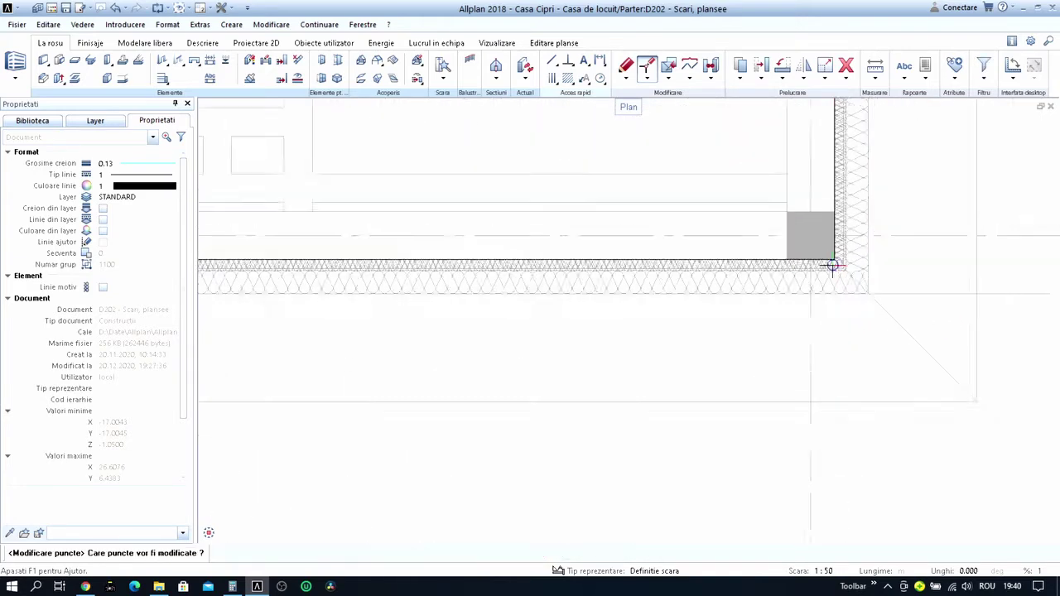
# Offset the slab corner points along the left wall beside the stair.
pyautogui.scroll(-5, 561, 254)
pyautogui.scroll(-1, 764, 329)
pyautogui.scroll(3, 654, 241)
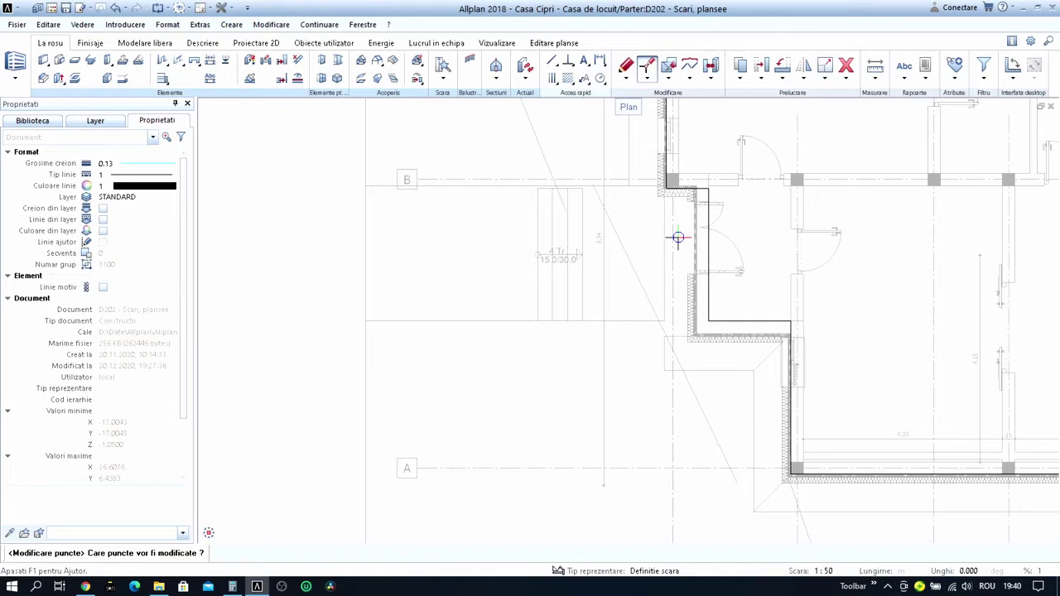
pyautogui.scroll(1, 678, 239)
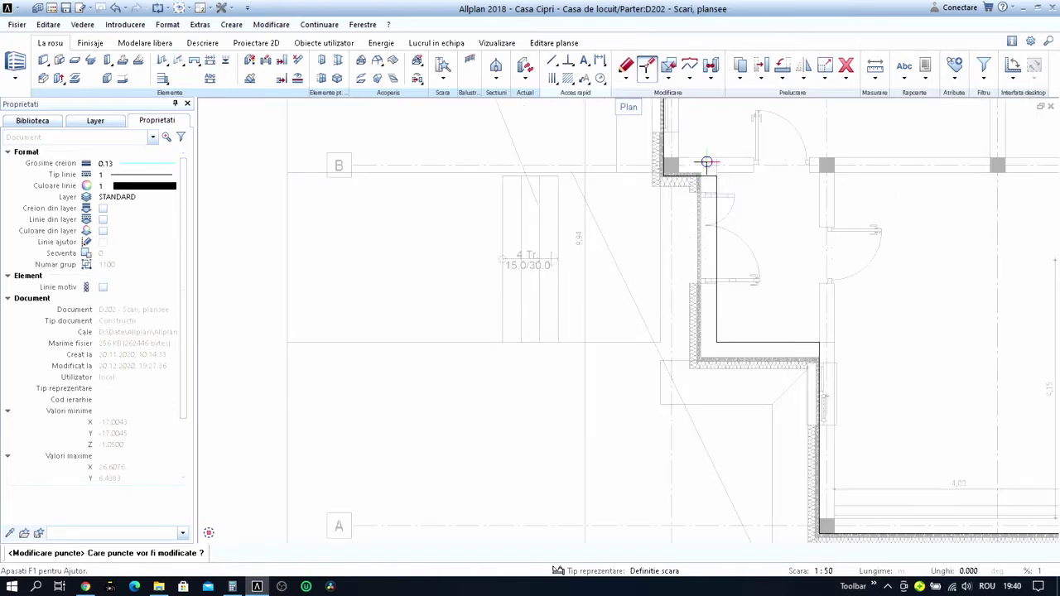
pyautogui.moveTo(710, 154); pyautogui.dragTo(729, 301)
pyautogui.moveTo(729, 352); pyautogui.dragTo(729, 351)
pyautogui.scroll(4, 696, 174)
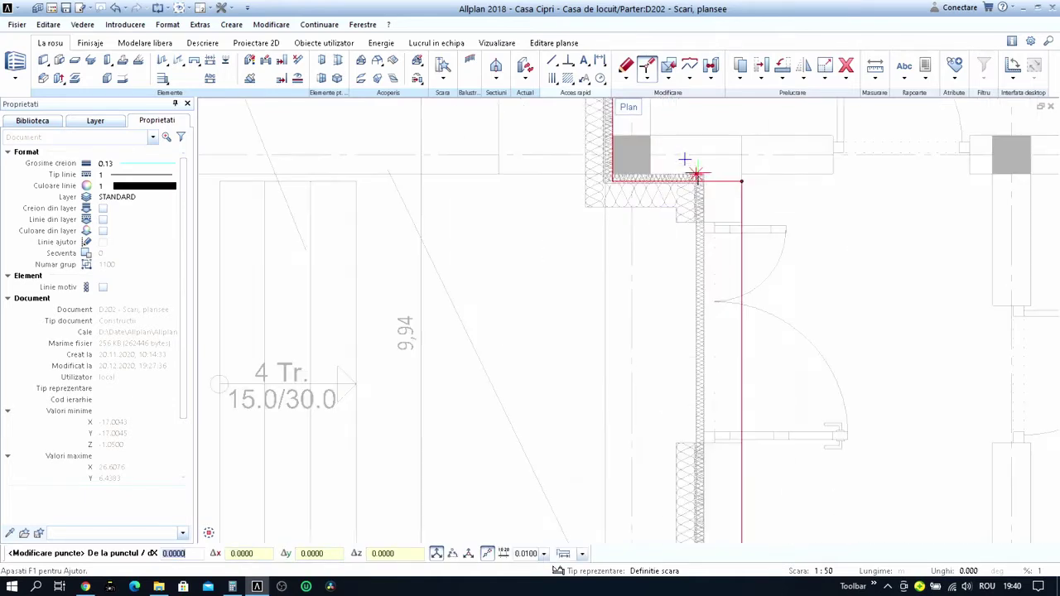
pyautogui.scroll(3, 742, 187)
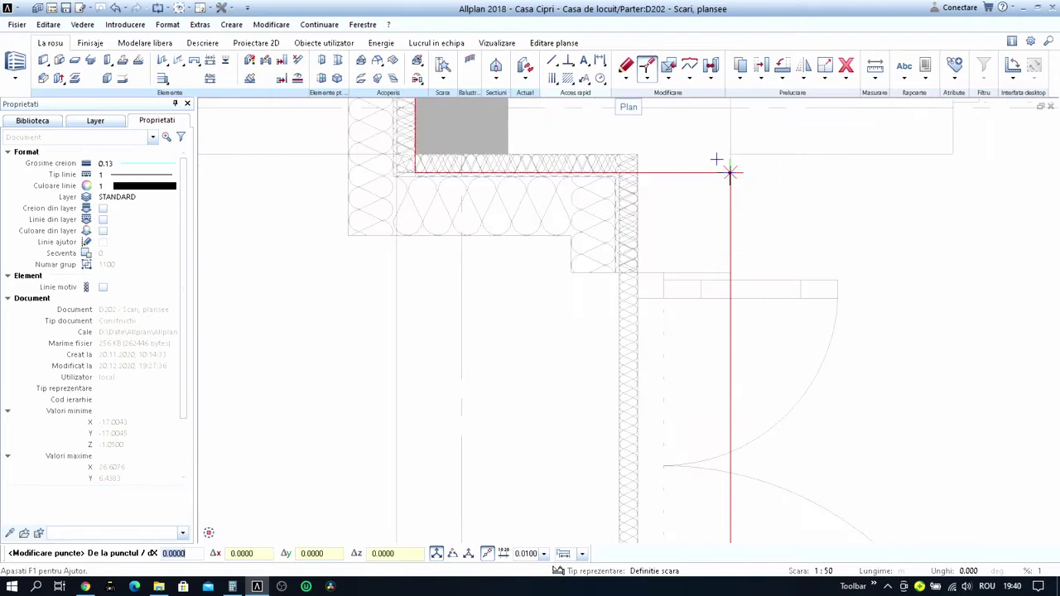
pyautogui.click(729, 171)
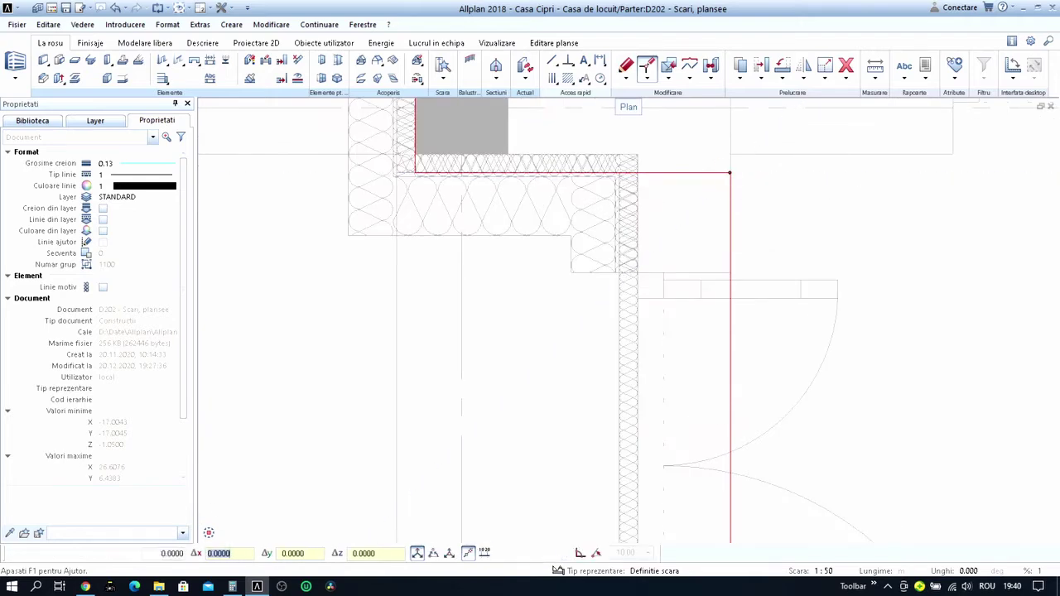
pyautogui.scroll(2, 653, 163)
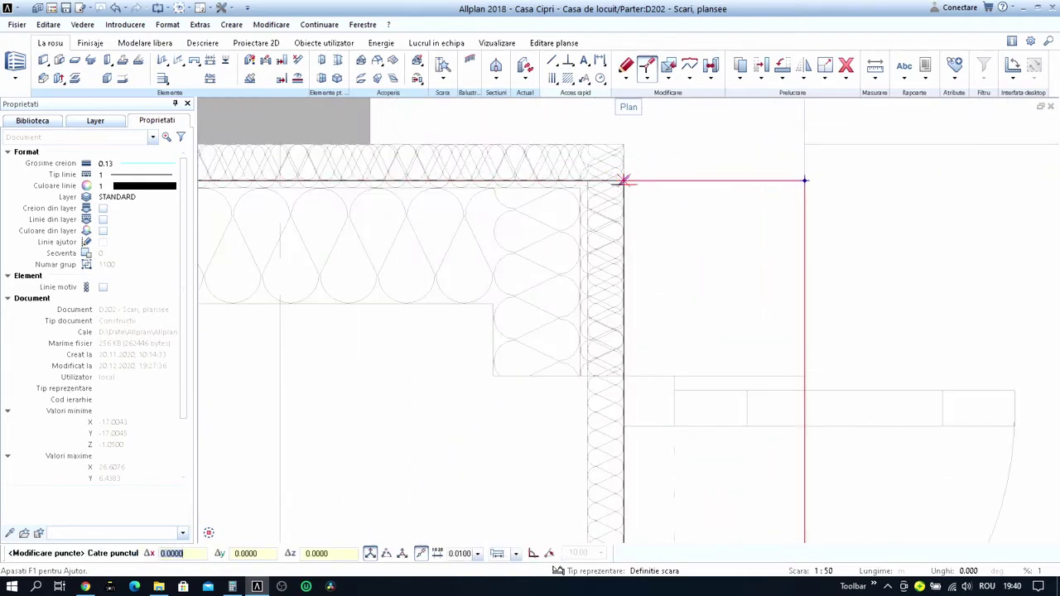
pyautogui.write('-1')
pyautogui.press('Return')
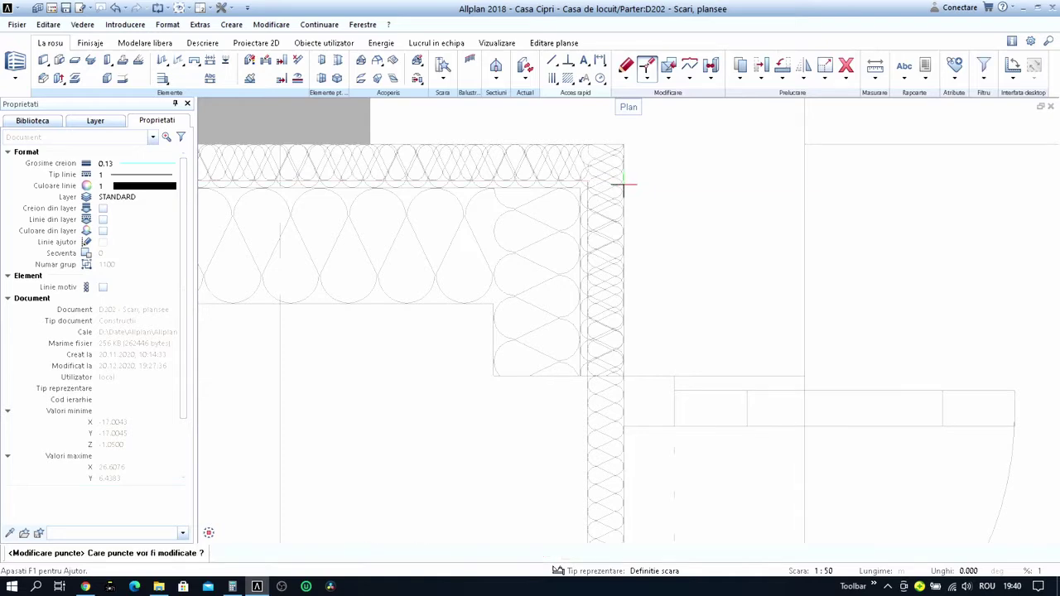
# Move the slab corner above the stair to its new position.
pyautogui.scroll(-3, 623, 187)
pyautogui.scroll(3, 551, 162)
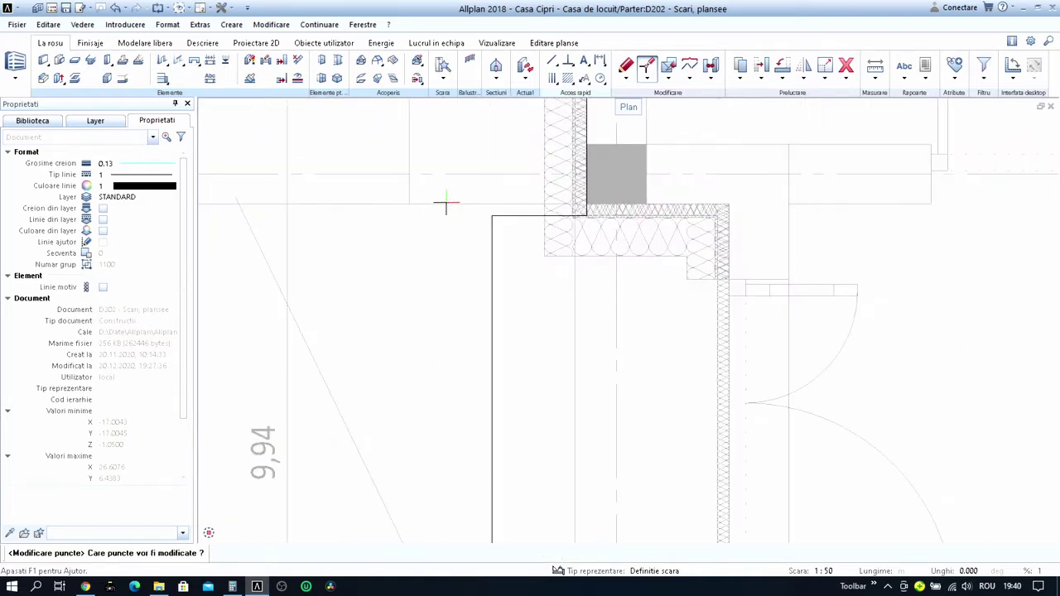
pyautogui.moveTo(445, 204); pyautogui.dragTo(590, 222)
pyautogui.scroll(3, 577, 214)
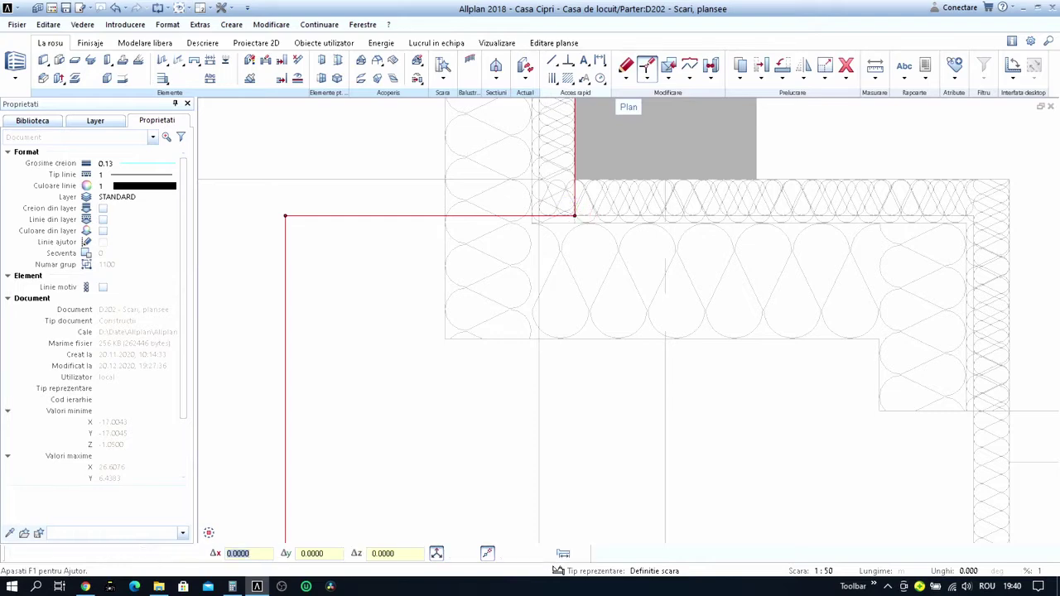
pyautogui.click(574, 216)
pyautogui.click(563, 168)
# Move the lower slab corner near the entrance onto the wall corner.
pyautogui.scroll(-3, 564, 170)
pyautogui.scroll(-2, 597, 240)
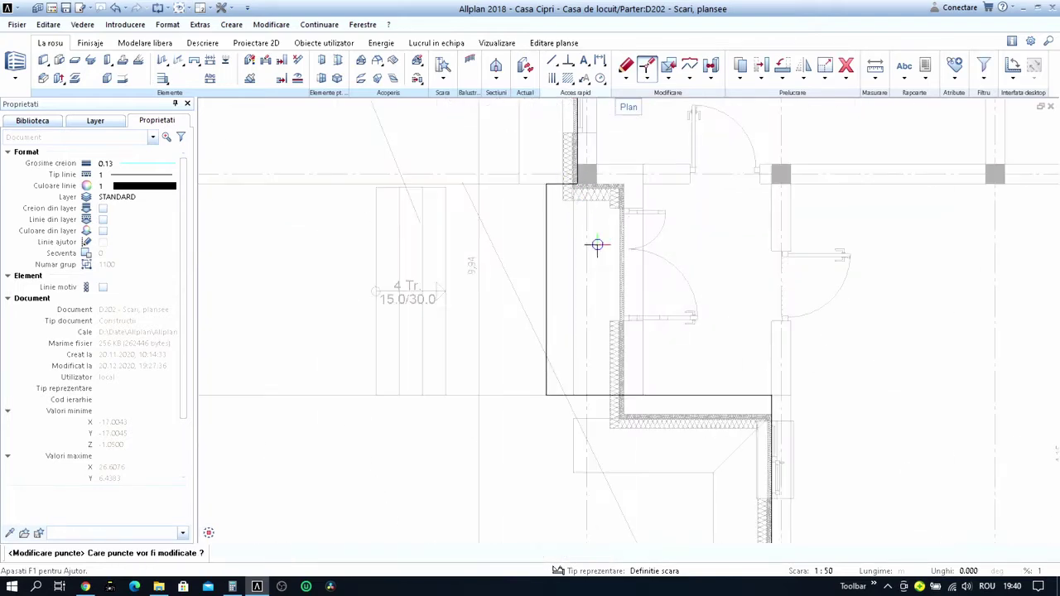
pyautogui.moveTo(461, 249); pyautogui.dragTo(781, 301)
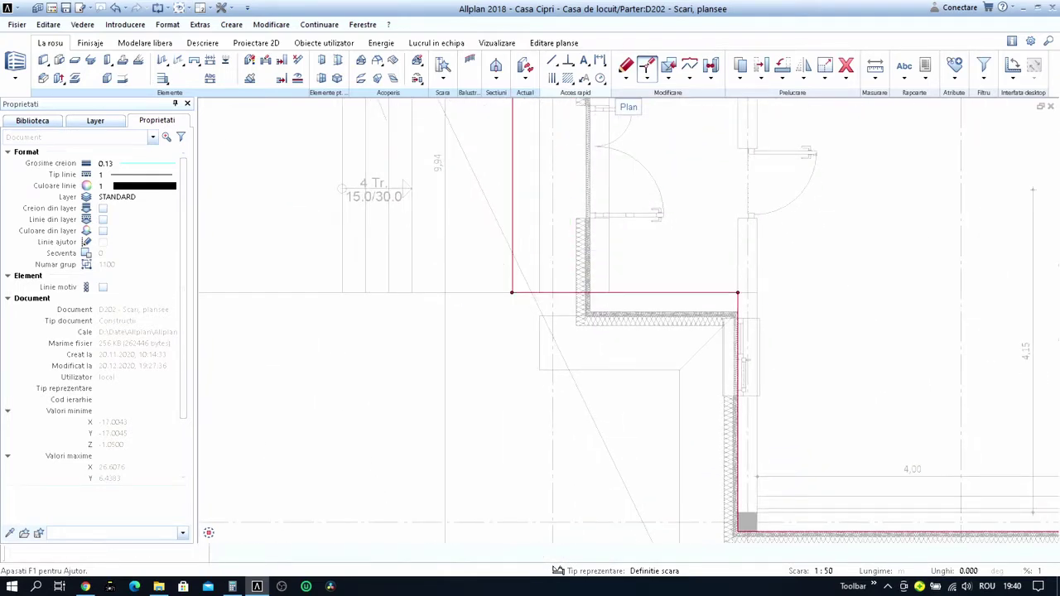
pyautogui.scroll(2, 728, 303)
pyautogui.scroll(2, 750, 273)
pyautogui.click(755, 268)
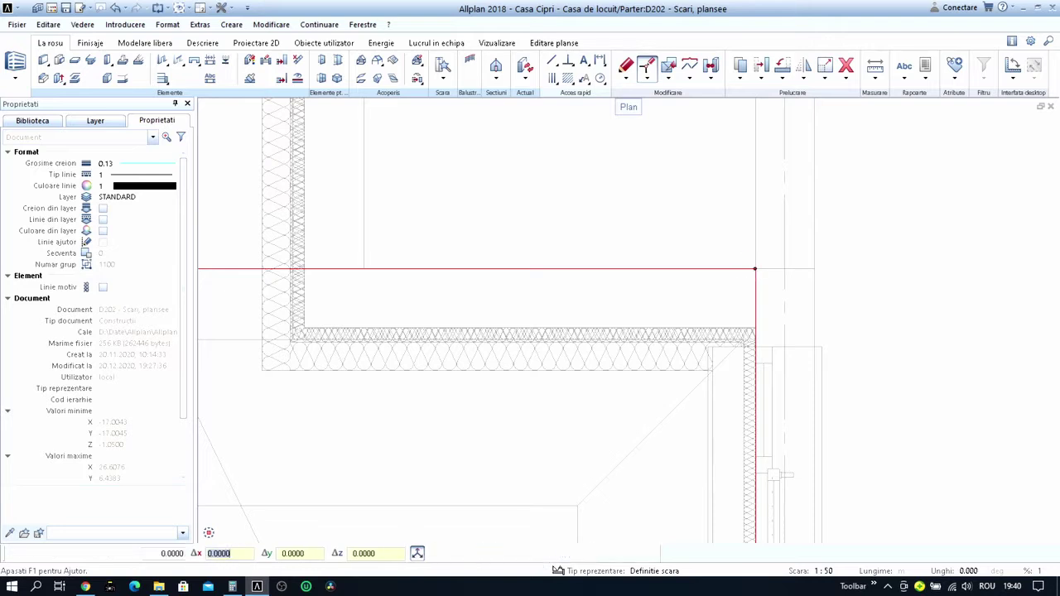
pyautogui.click(740, 315)
pyautogui.scroll(-2, 719, 362)
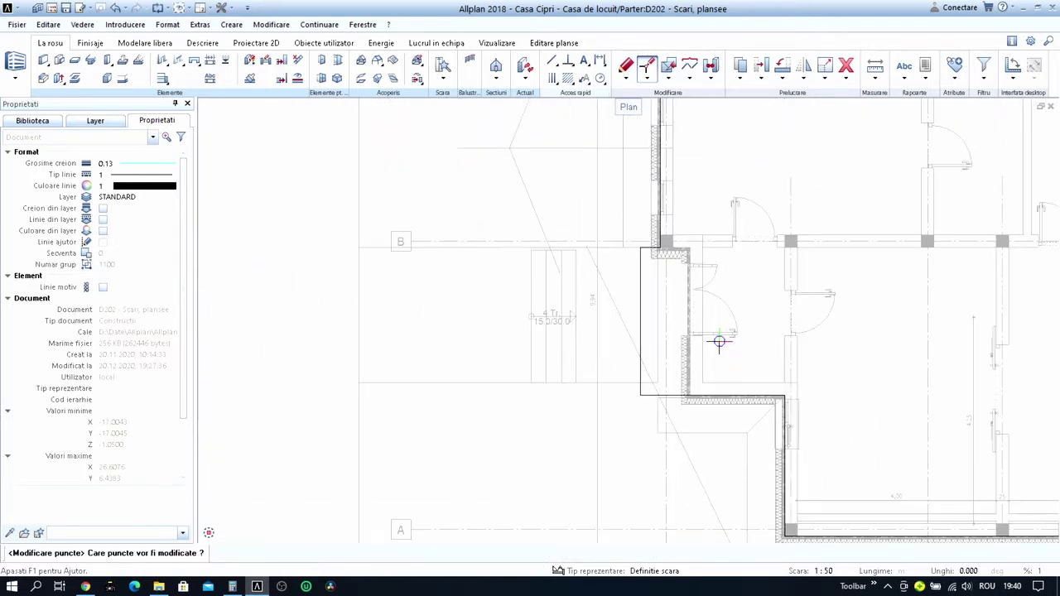
pyautogui.press('Escape')
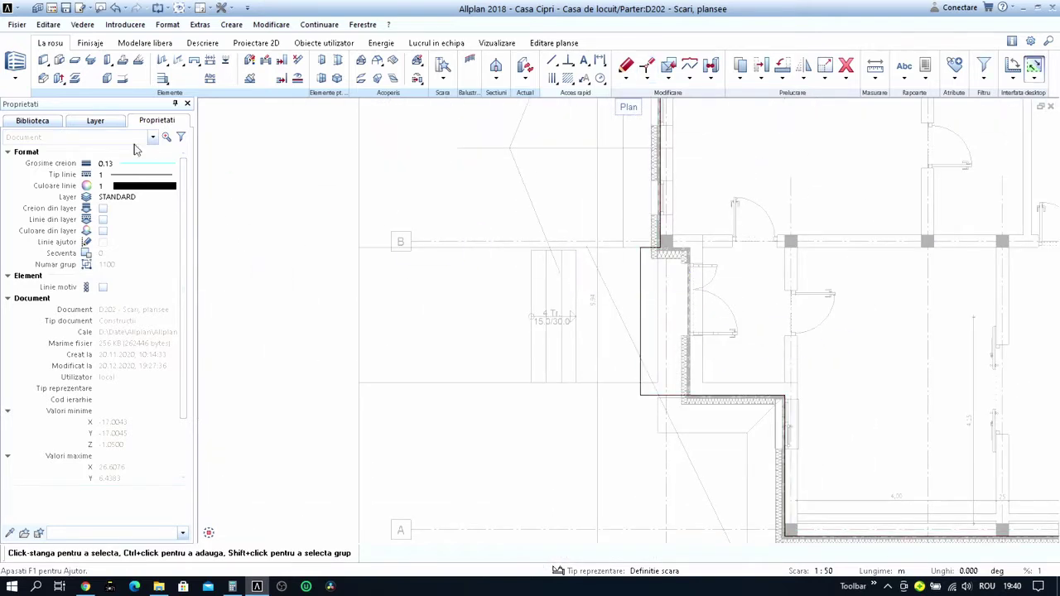
# Open the foundation drawing 101 Elevatie from the building structure.
pyautogui.click(52, 8)
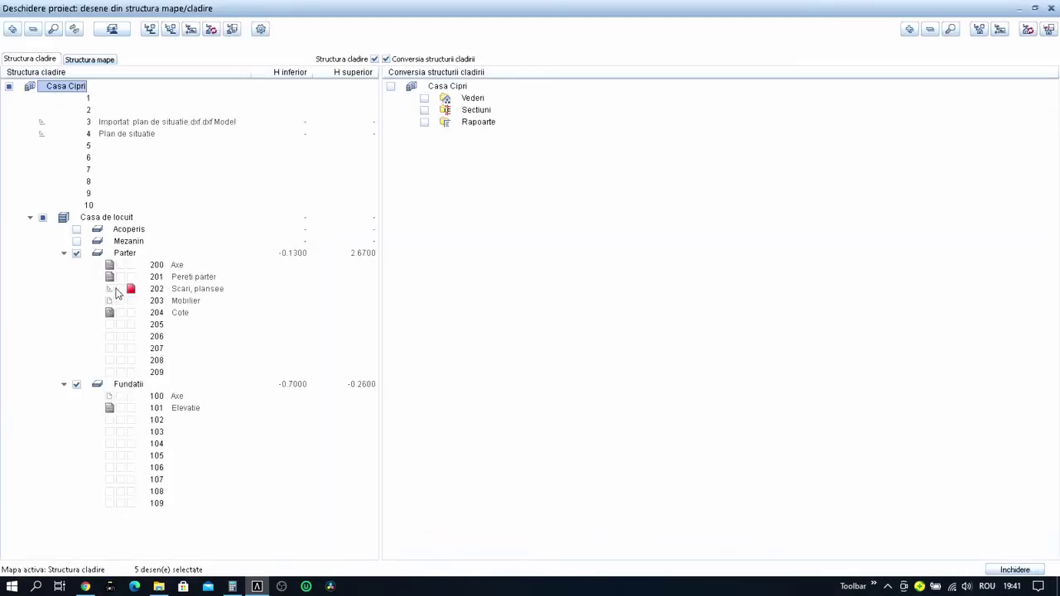
pyautogui.doubleClick(137, 406)
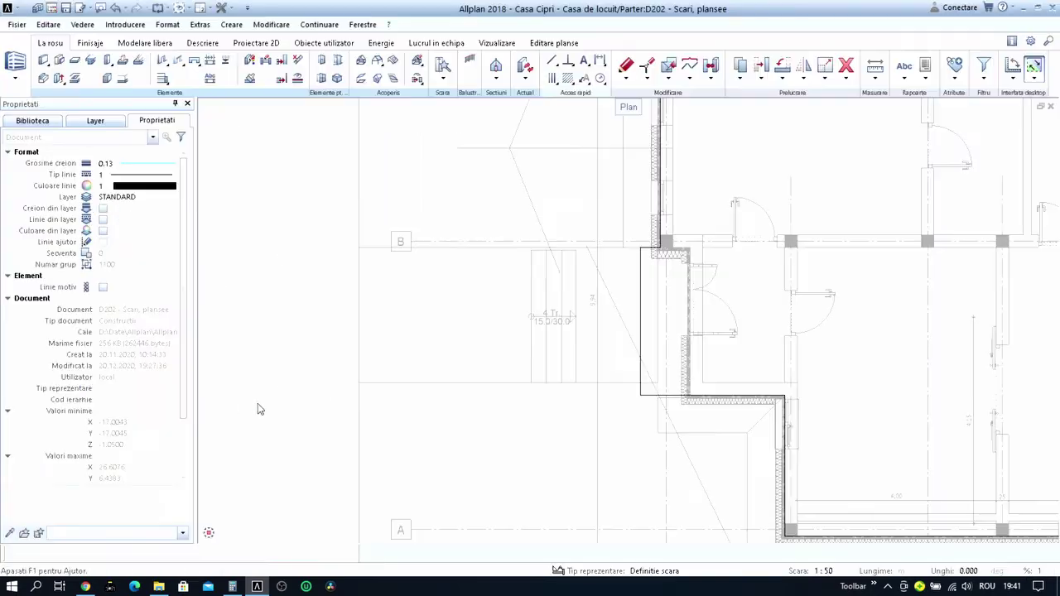
pyautogui.scroll(1, 648, 323)
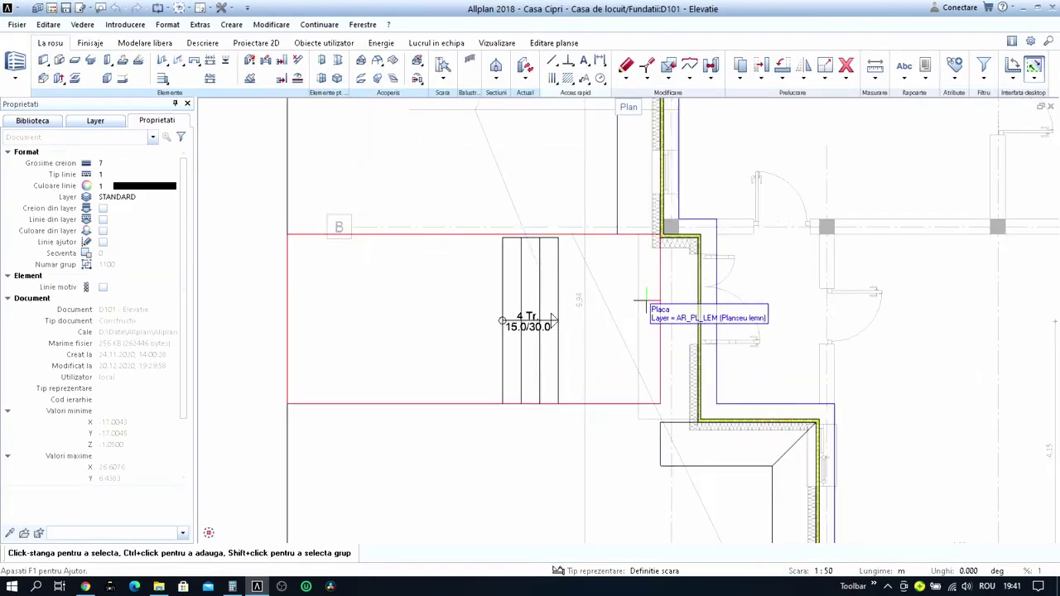
# Move the four-tread entrance stair further out from the walls.
pyautogui.press('m')
pyautogui.scroll(2, 537, 257)
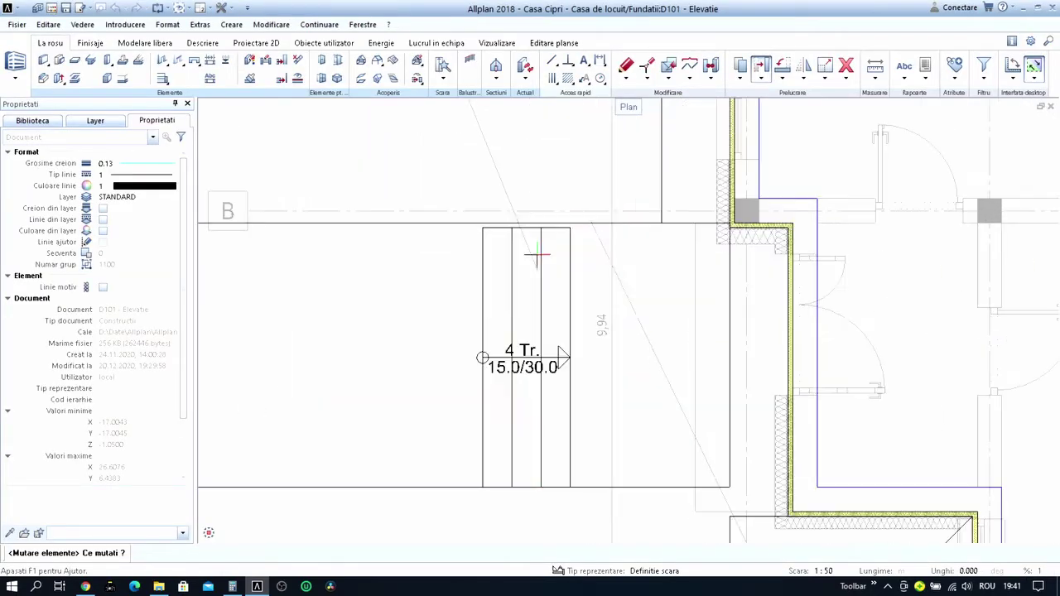
pyautogui.scroll(2, 502, 351)
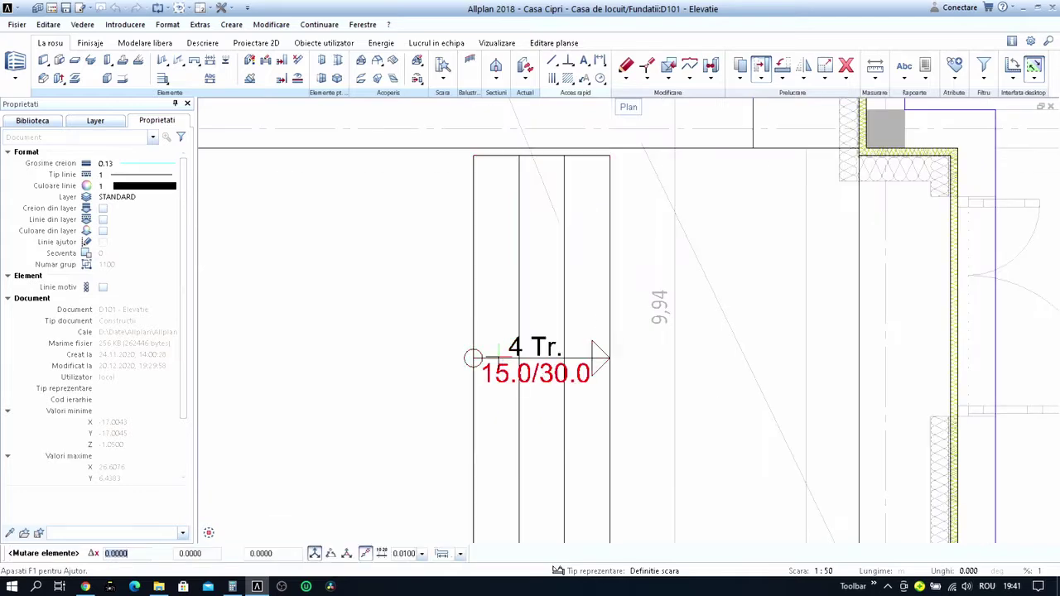
pyautogui.scroll(-5, 504, 348)
pyautogui.moveTo(474, 257); pyautogui.dragTo(555, 502)
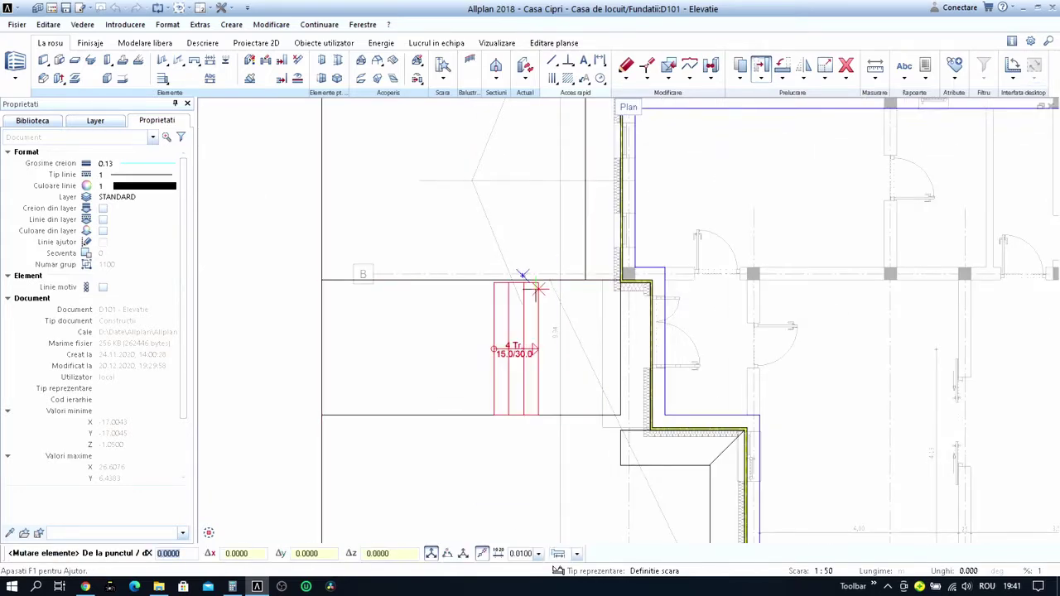
pyautogui.scroll(4, 537, 289)
pyautogui.scroll(-4, 515, 302)
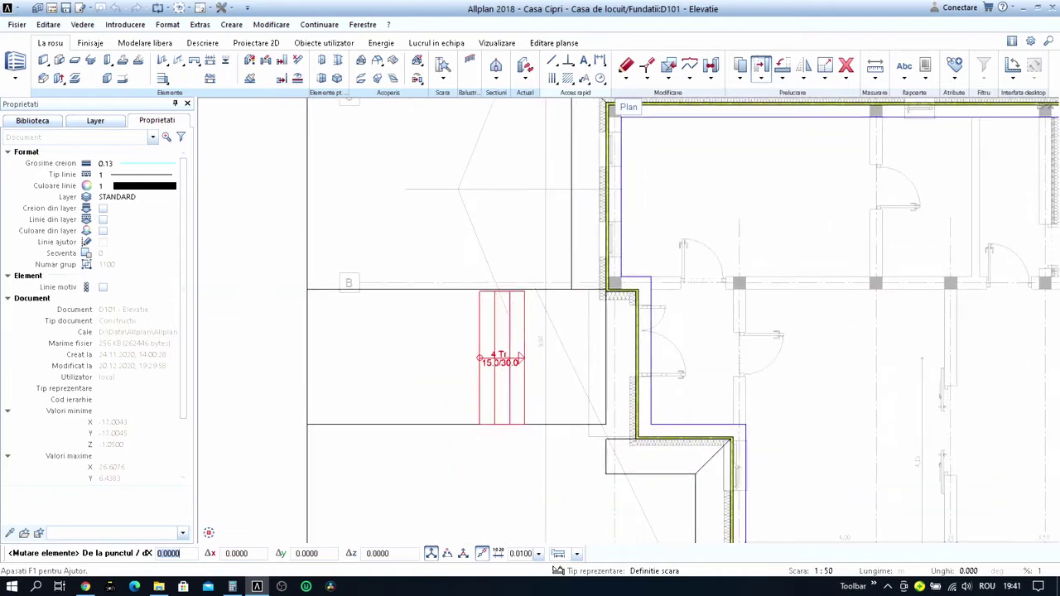
pyautogui.click(523, 291)
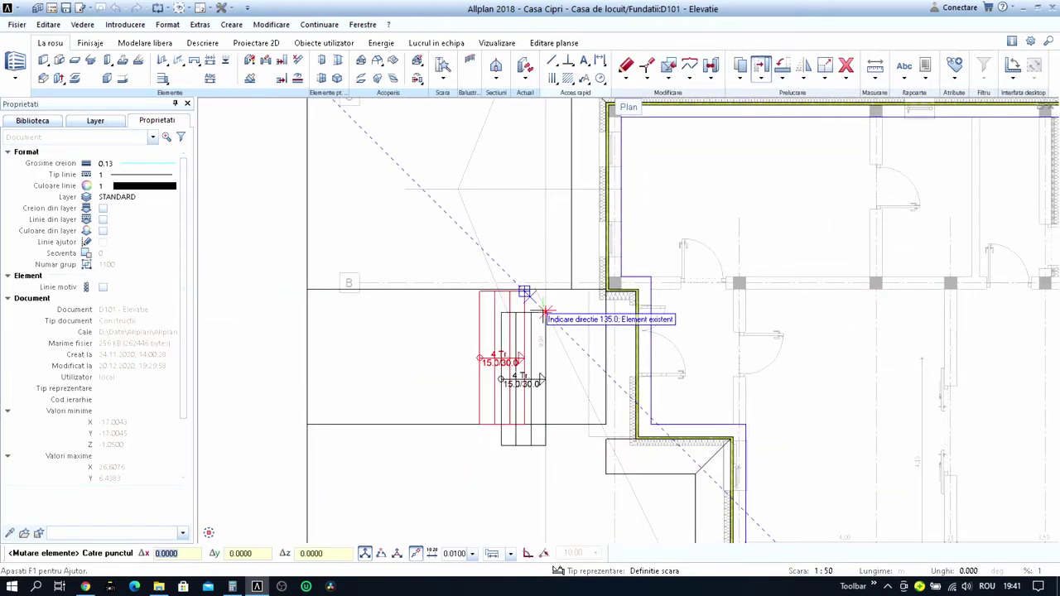
pyautogui.scroll(2, 544, 313)
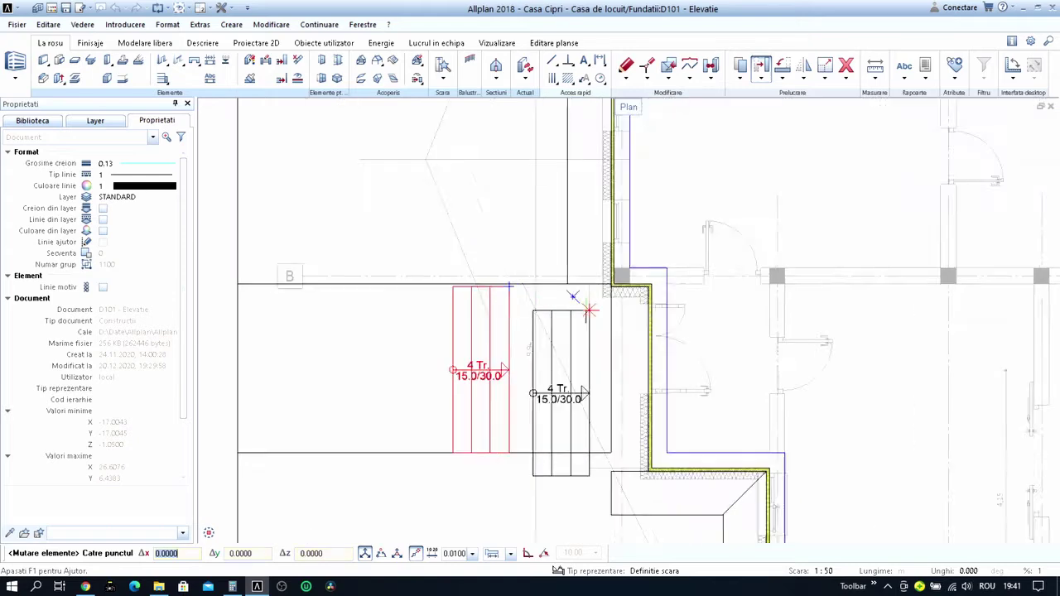
pyautogui.scroll(2, 571, 277)
pyautogui.click(588, 264)
# Measure the distance to the stair's corner to check its position.
pyautogui.scroll(-2, 580, 306)
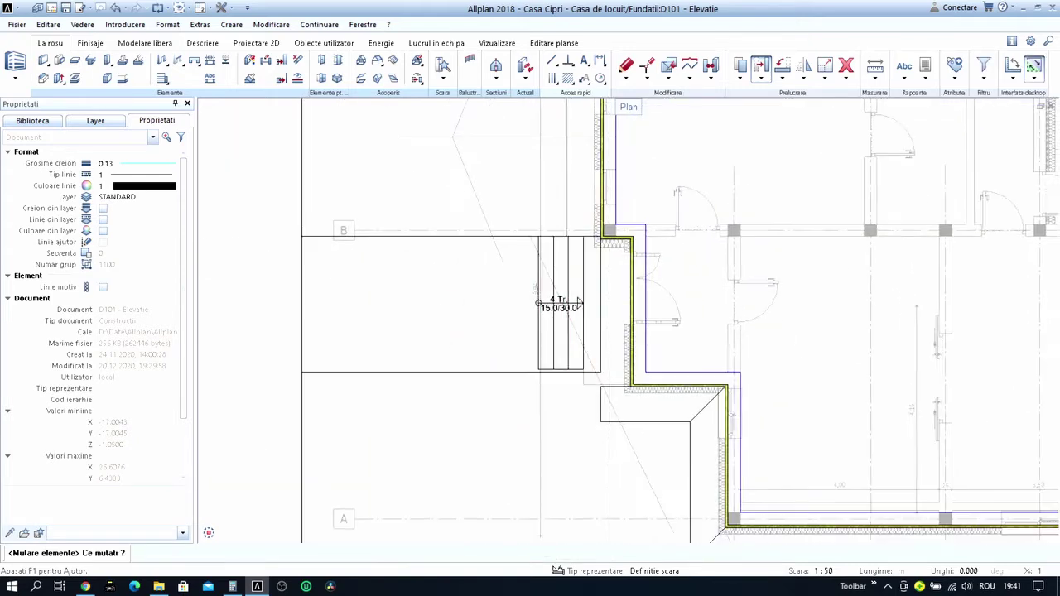
pyautogui.scroll(1, 573, 359)
pyautogui.scroll(-2, 573, 361)
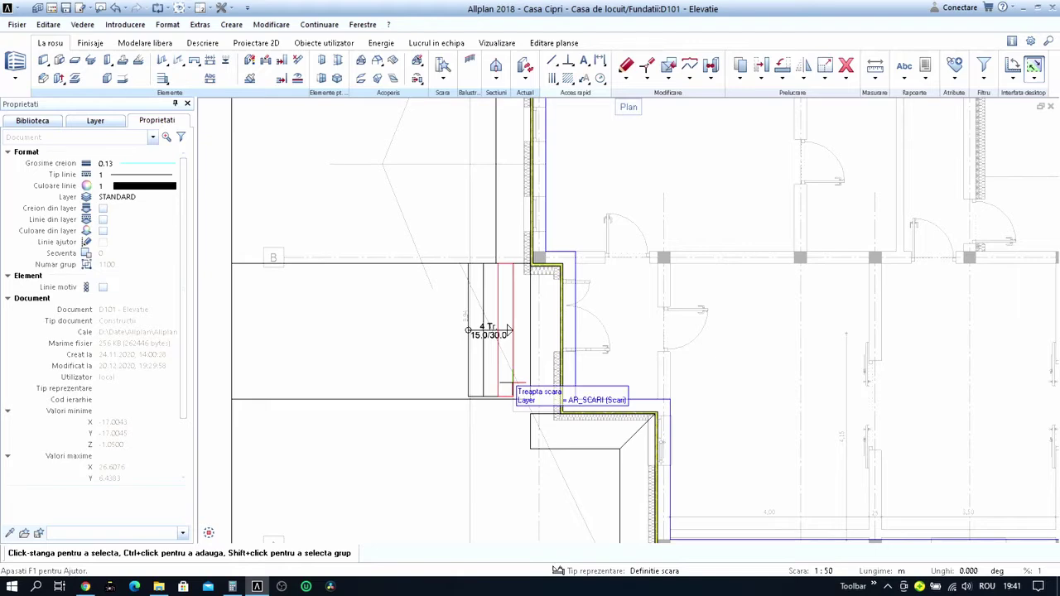
pyautogui.click(511, 384)
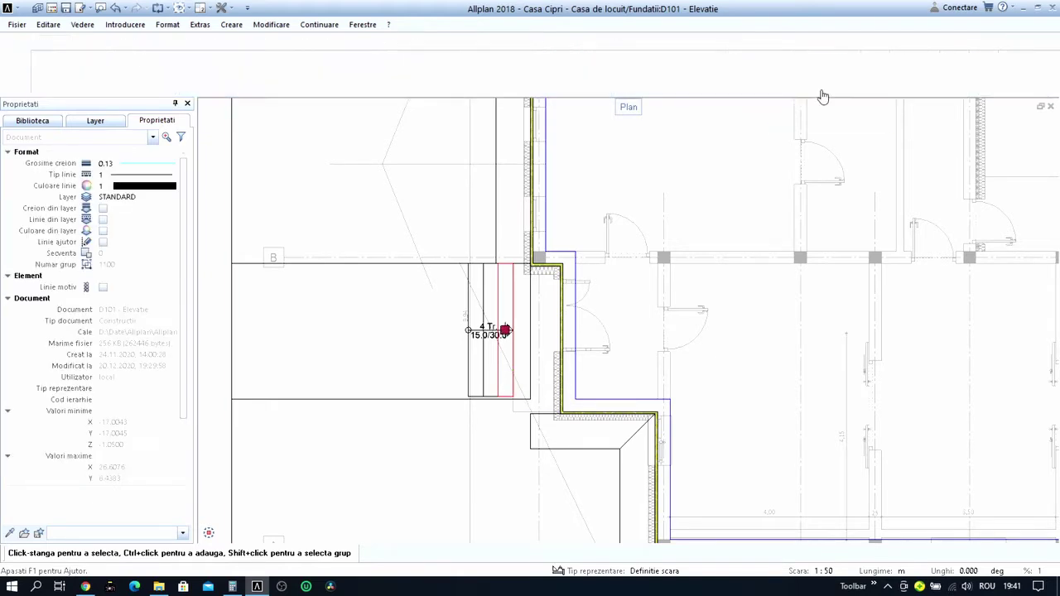
pyautogui.scroll(3, 478, 398)
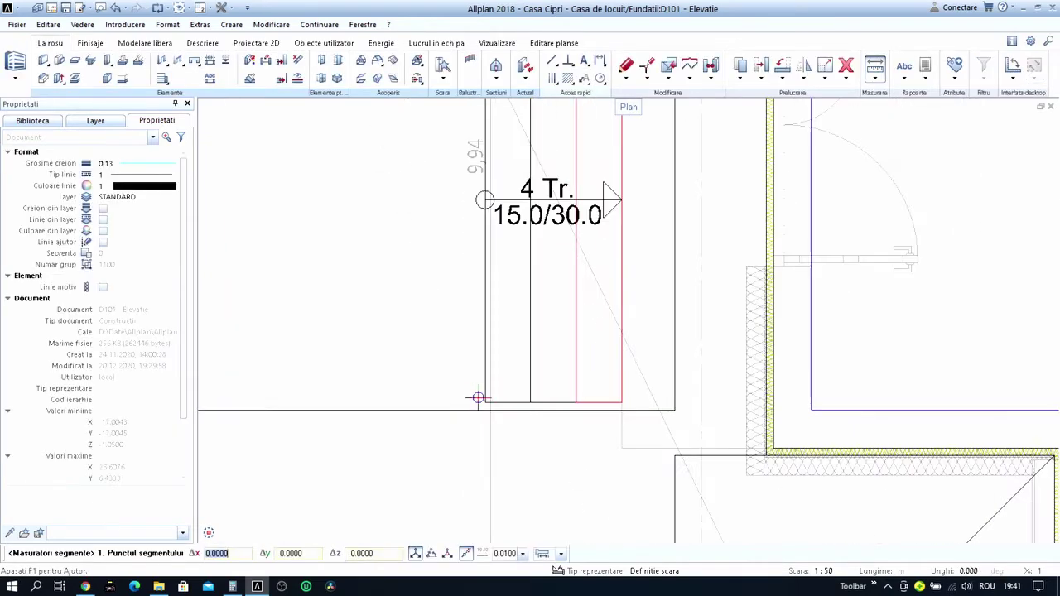
pyautogui.press('Escape')
pyautogui.click(620, 402)
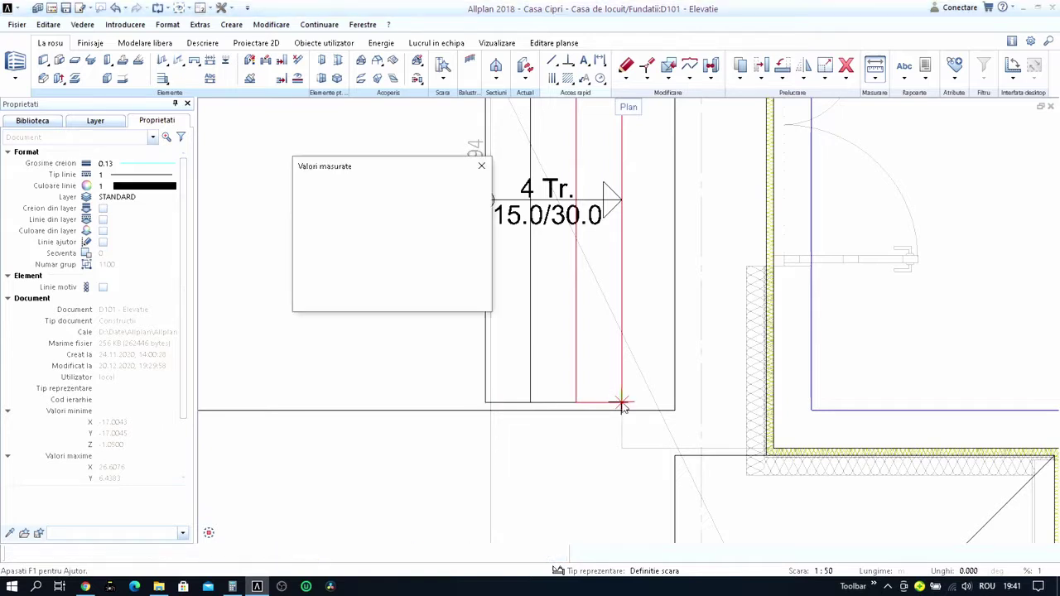
pyautogui.press('Escape')
# Move the stair again so it sits left of the projecting terrace near axis A.
pyautogui.hotkey('ctrl', 'm')
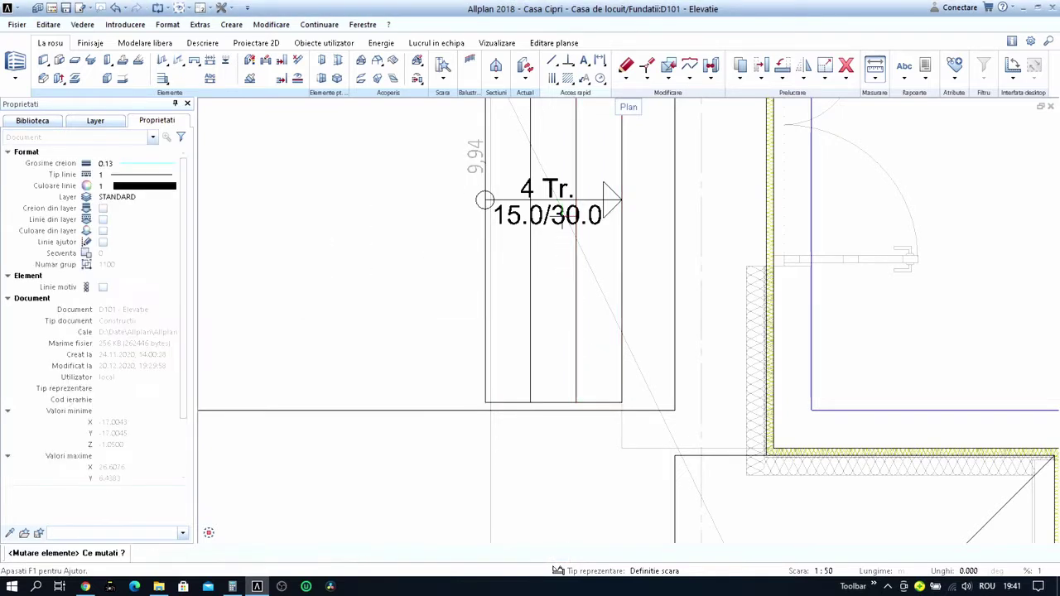
pyautogui.scroll(1, 571, 203)
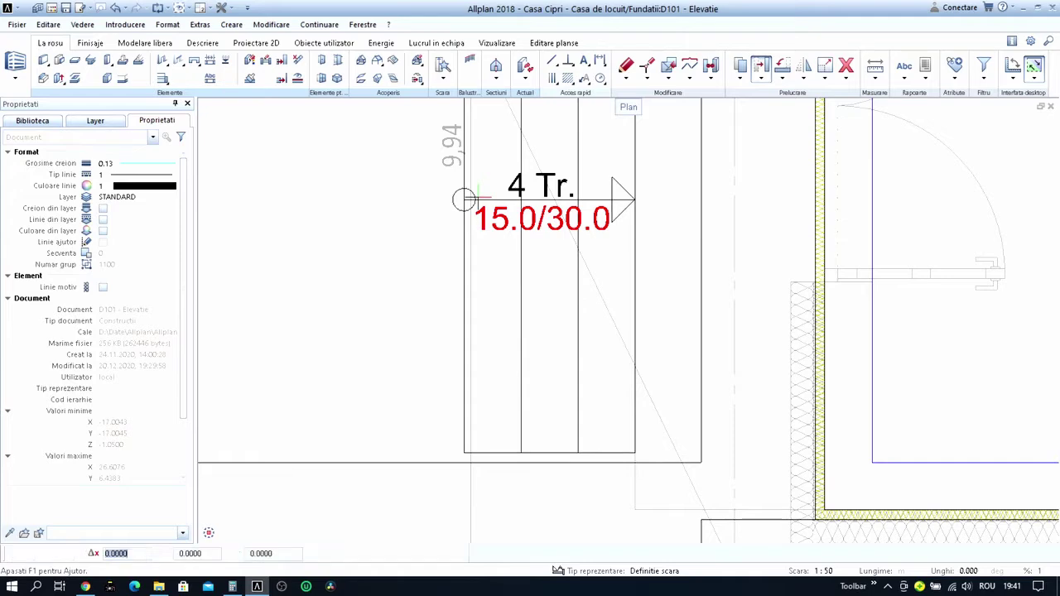
pyautogui.scroll(-5, 478, 199)
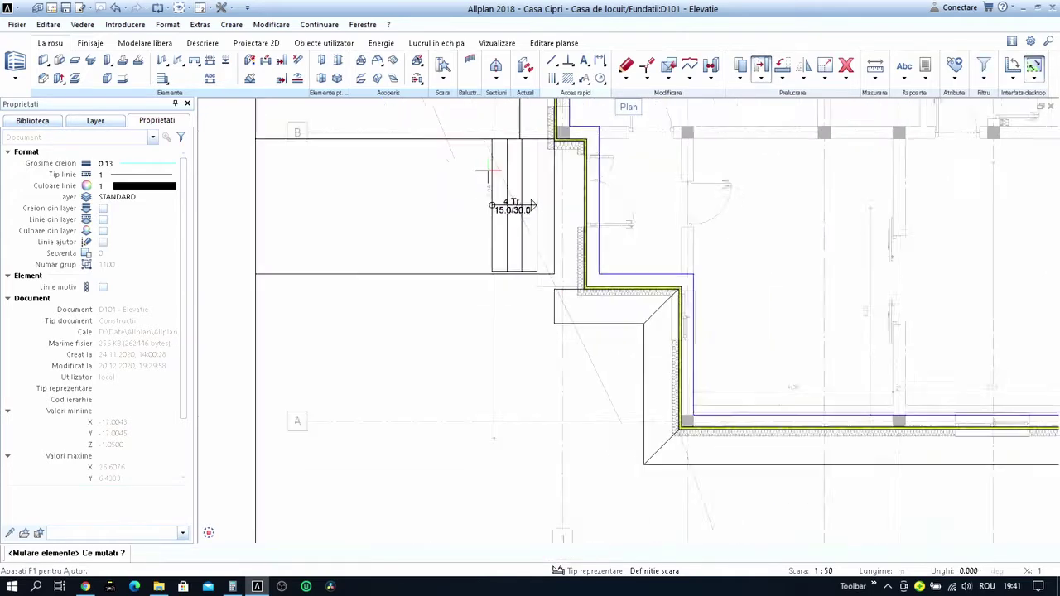
pyautogui.scroll(-1, 489, 172)
pyautogui.click(503, 193)
pyautogui.click(526, 259)
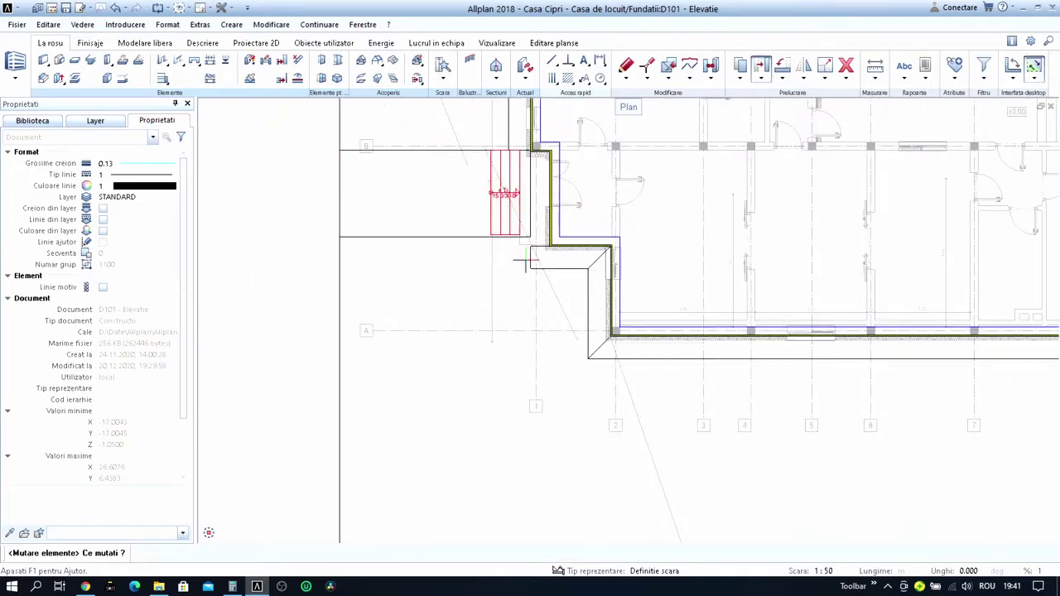
pyautogui.click(519, 197)
pyautogui.click(458, 317)
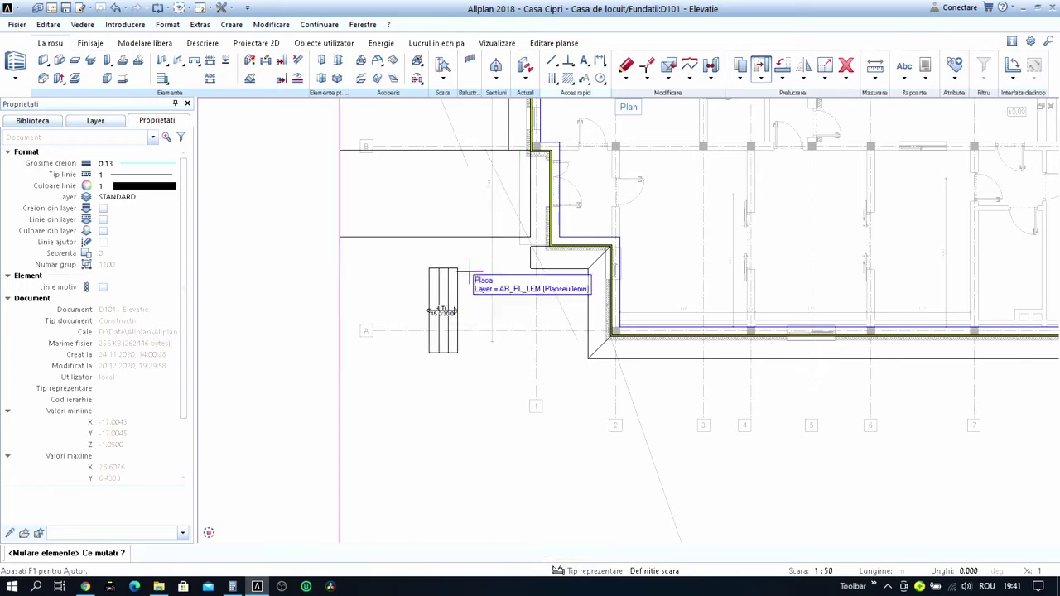
pyautogui.scroll(-3, 469, 283)
pyautogui.press('Escape')
pyautogui.scroll(4, 470, 289)
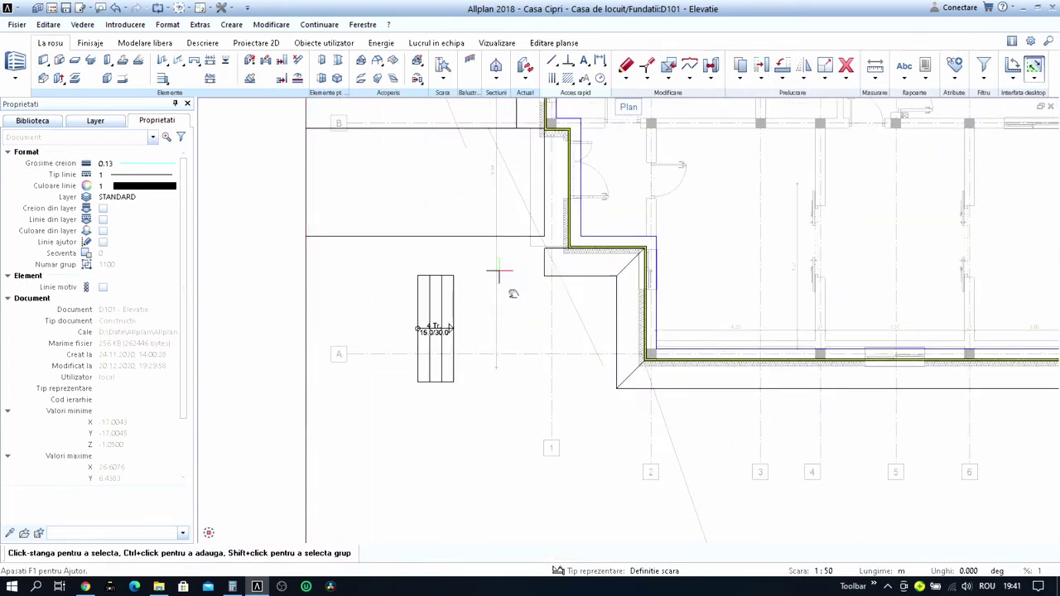
pyautogui.moveTo(502, 296); pyautogui.dragTo(533, 318, button='middle')
pyautogui.click(52, 9)
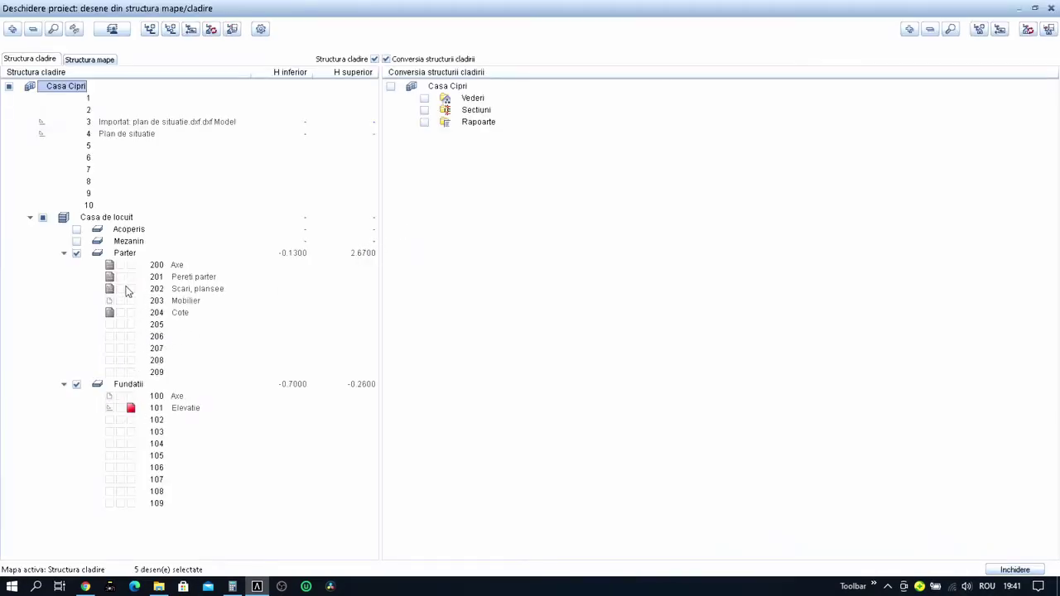
# Move the short vertical entrance wall left from its corner onto the slab edge line.
pyautogui.press('Escape')
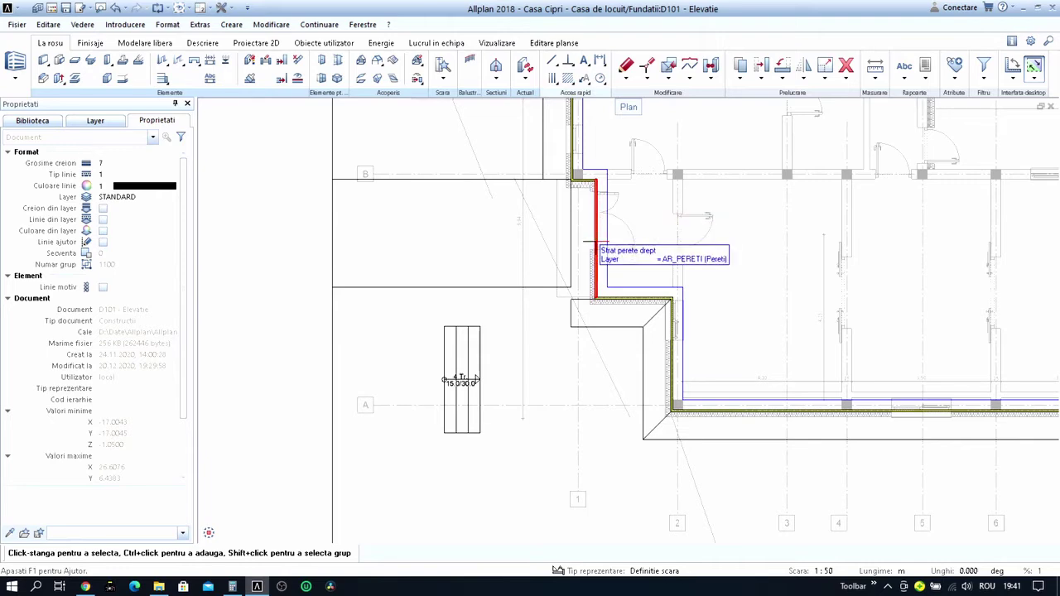
pyautogui.scroll(1, 590, 248)
pyautogui.scroll(2, 589, 248)
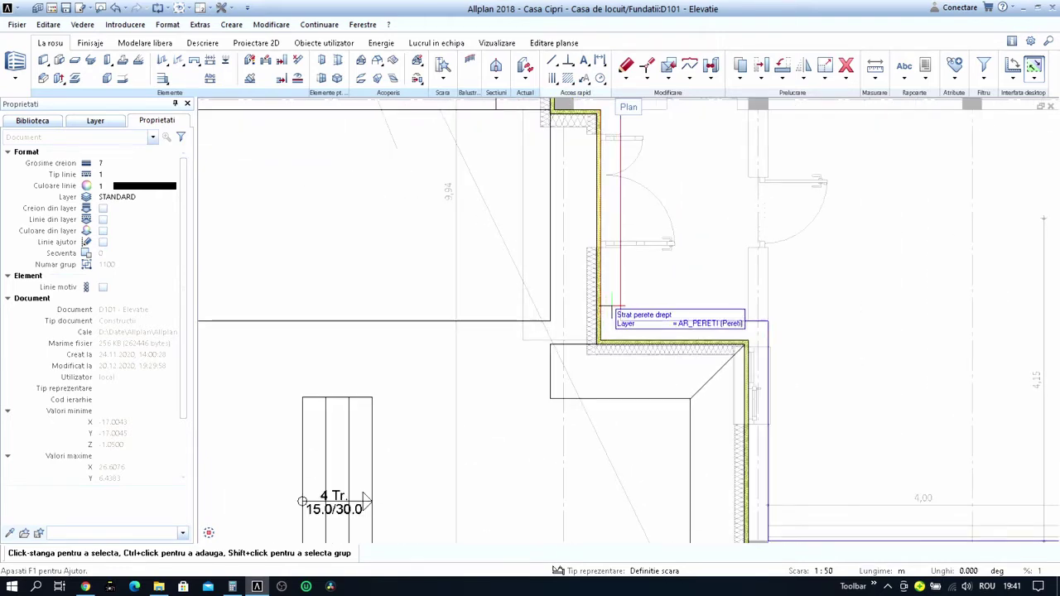
pyautogui.press('m')
pyautogui.click(612, 308)
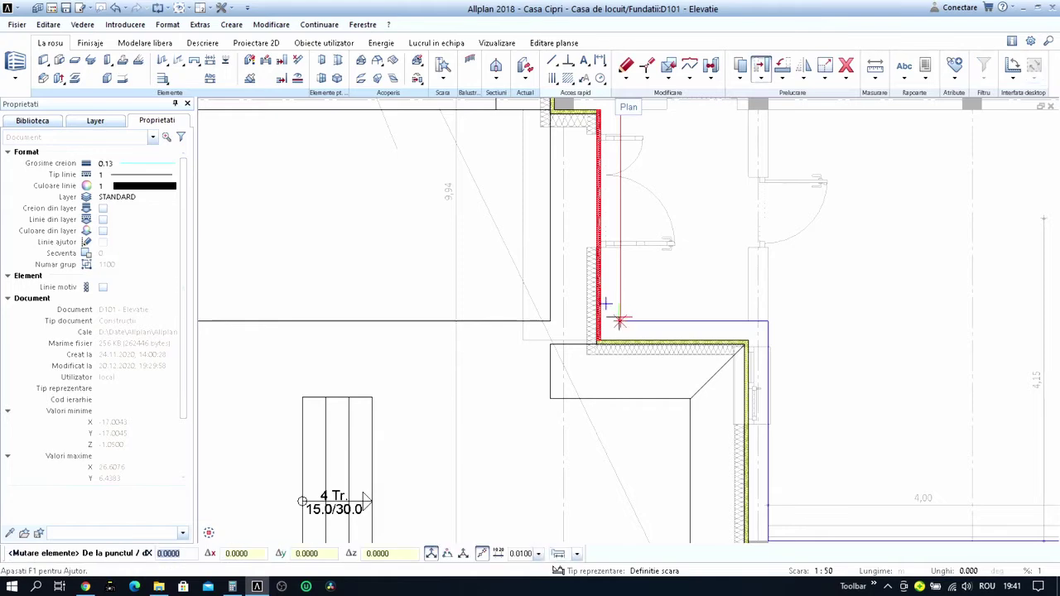
pyautogui.scroll(3, 607, 327)
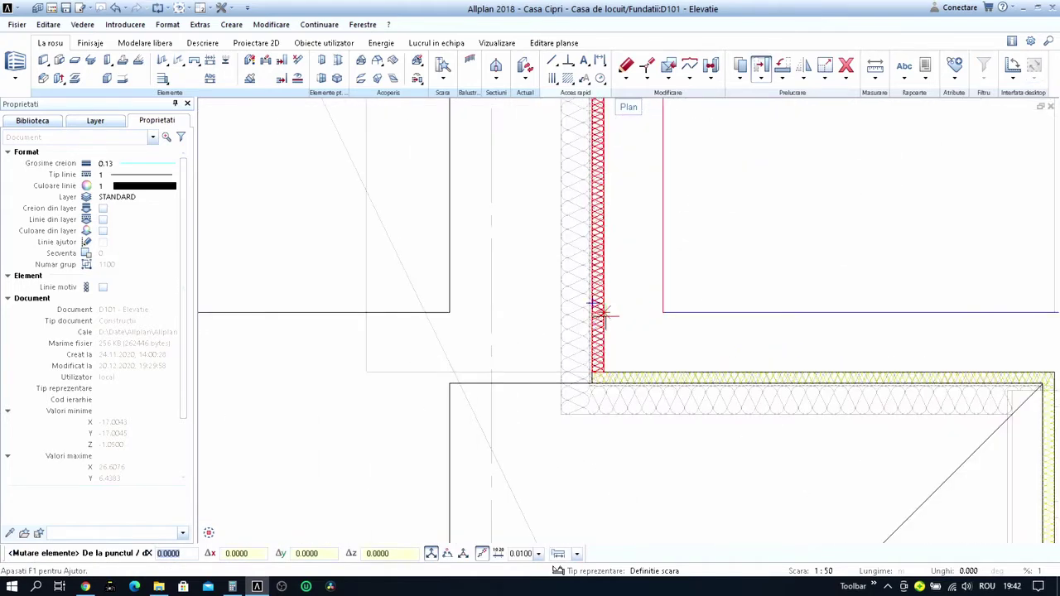
pyautogui.click(603, 312)
pyautogui.scroll(-3, 602, 311)
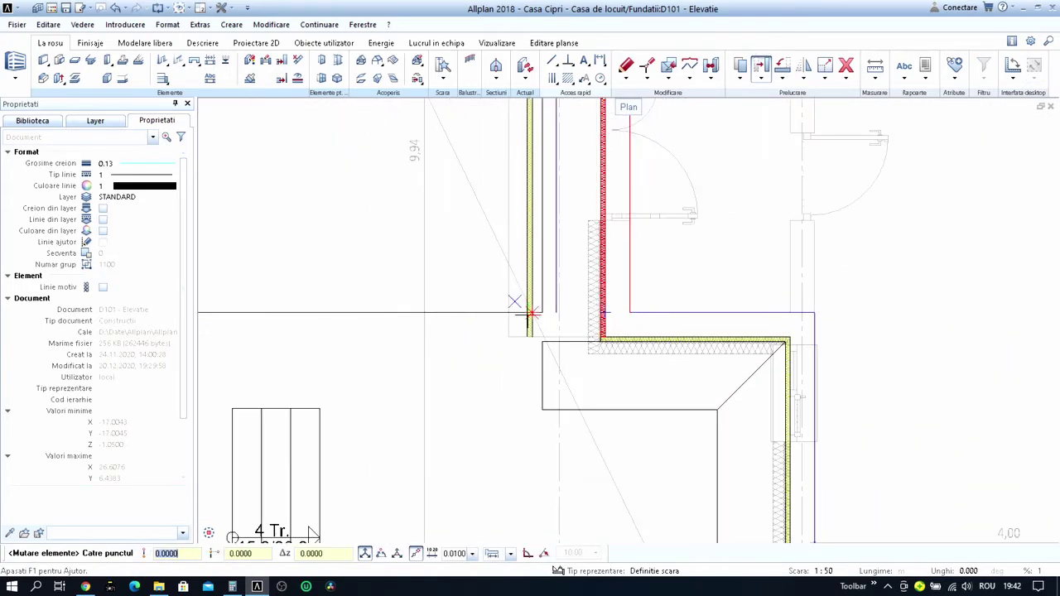
pyautogui.click(507, 313)
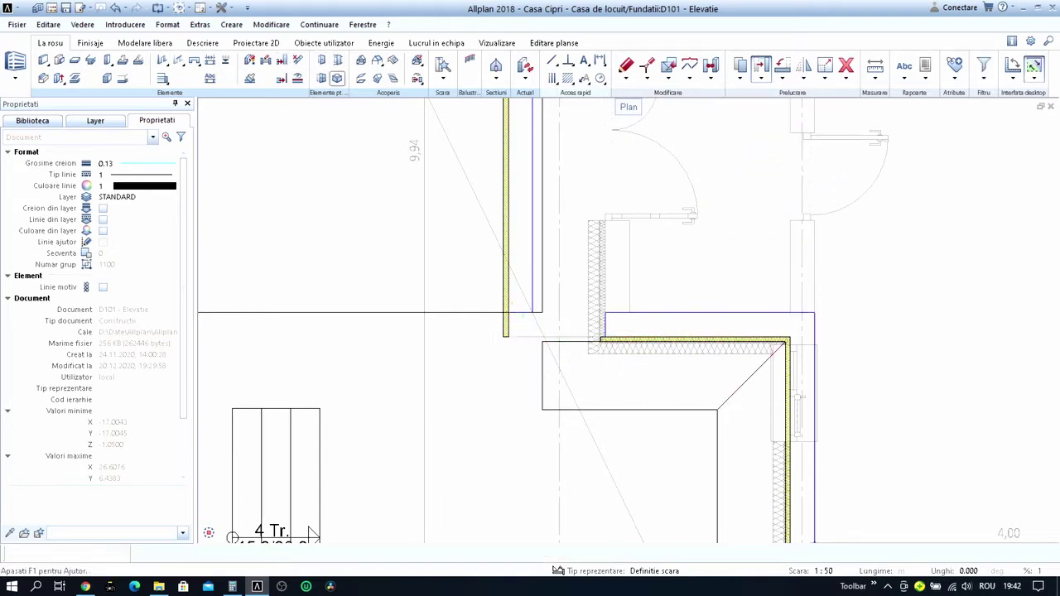
pyautogui.click(281, 60)
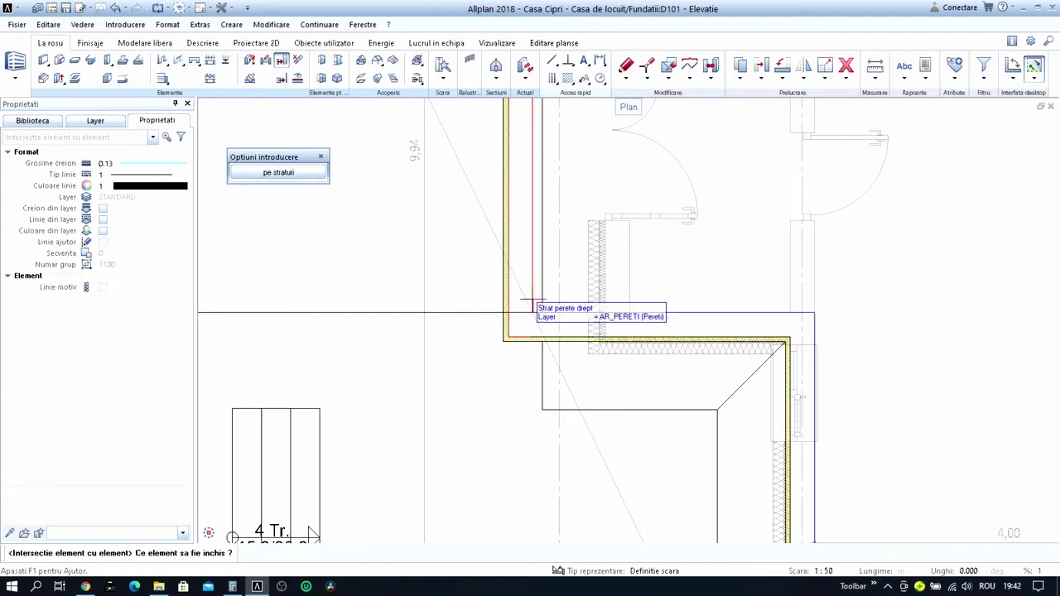
# Join the horizontal wall to the vertical wall at the entrance corner.
pyautogui.scroll(-2, 532, 304)
pyautogui.scroll(3, 549, 265)
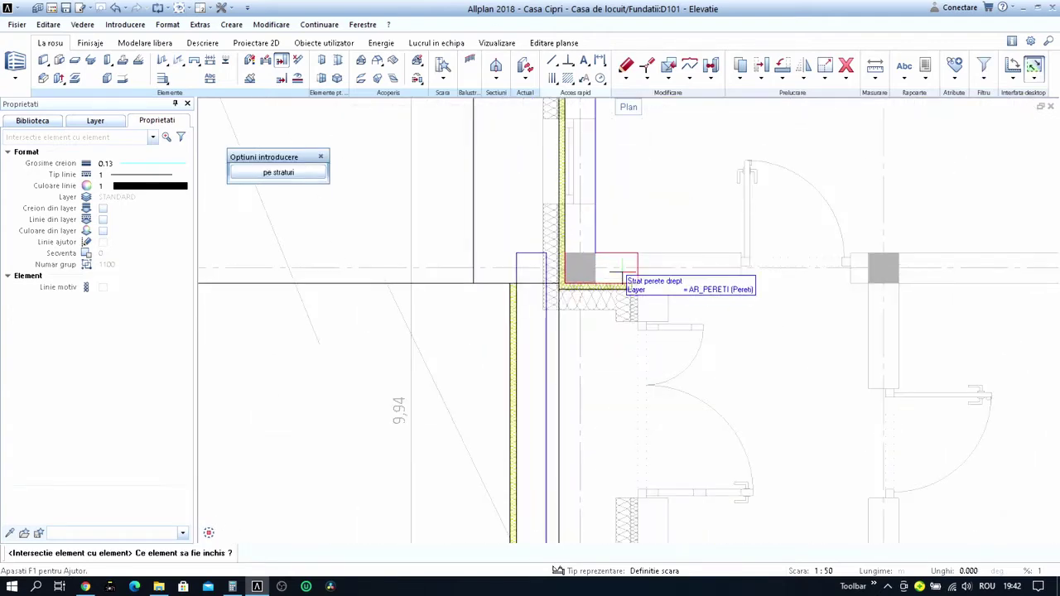
pyautogui.click(622, 273)
pyautogui.click(525, 305)
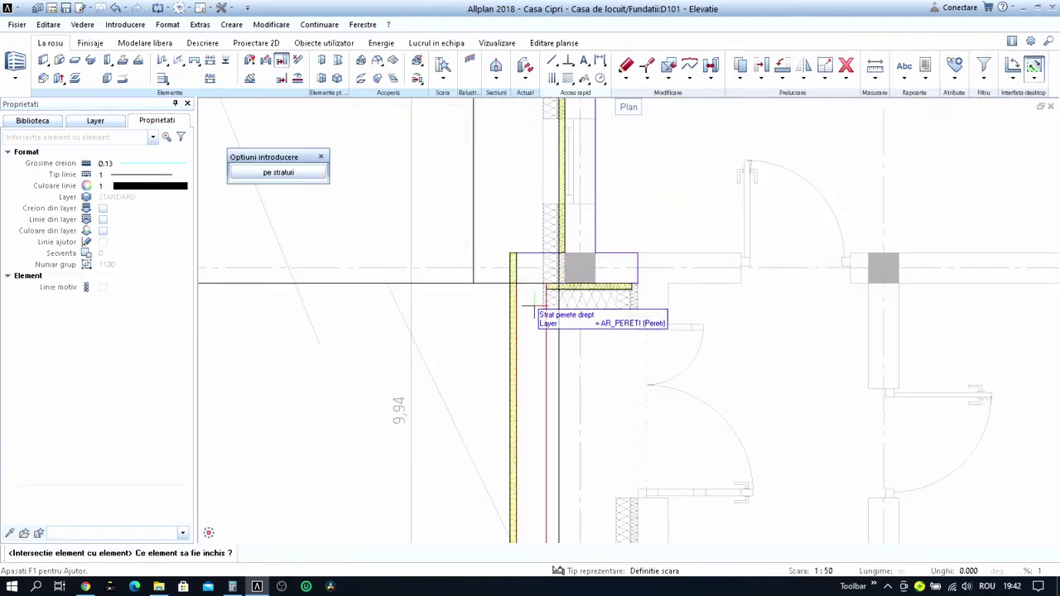
pyautogui.click(525, 298)
pyautogui.press('Escape')
pyautogui.press('Escape')
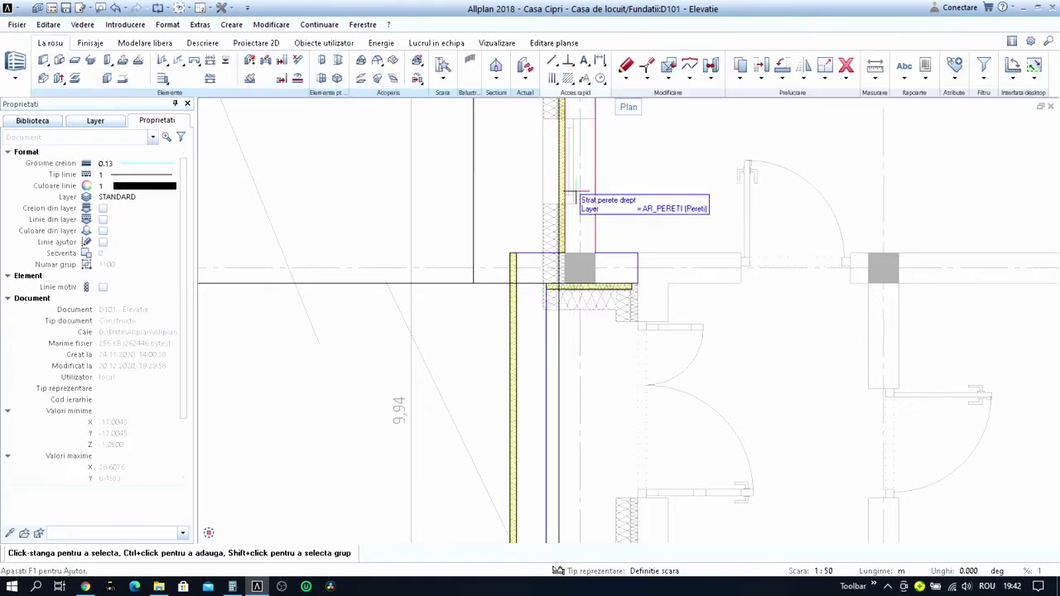
# Draw a wall strip along the rectangle's top edge and move it to the entrance wall corner.
pyautogui.scroll(2, 574, 203)
pyautogui.click(520, 273)
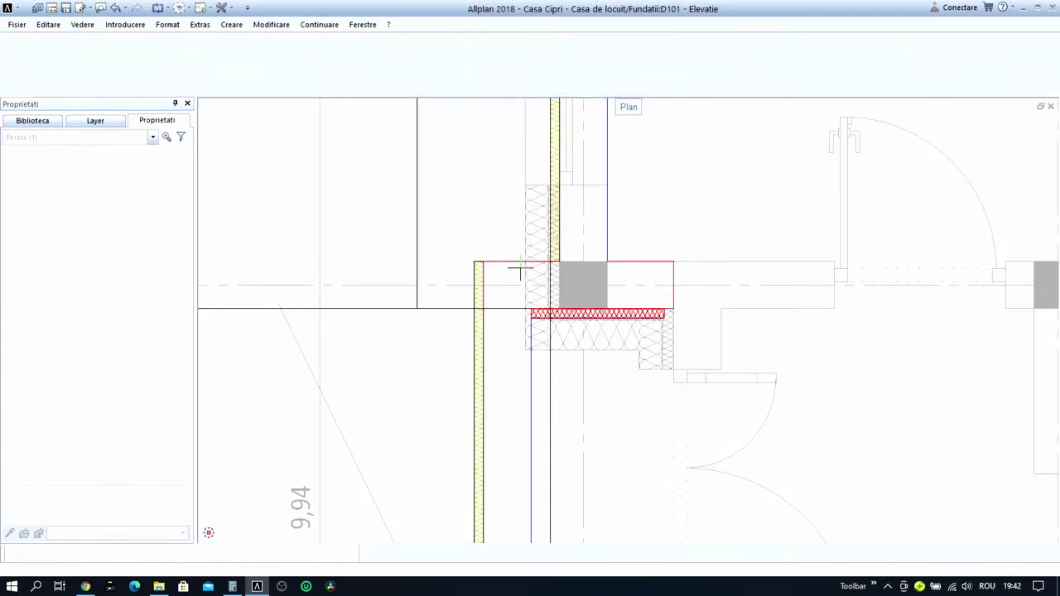
pyautogui.press('Escape')
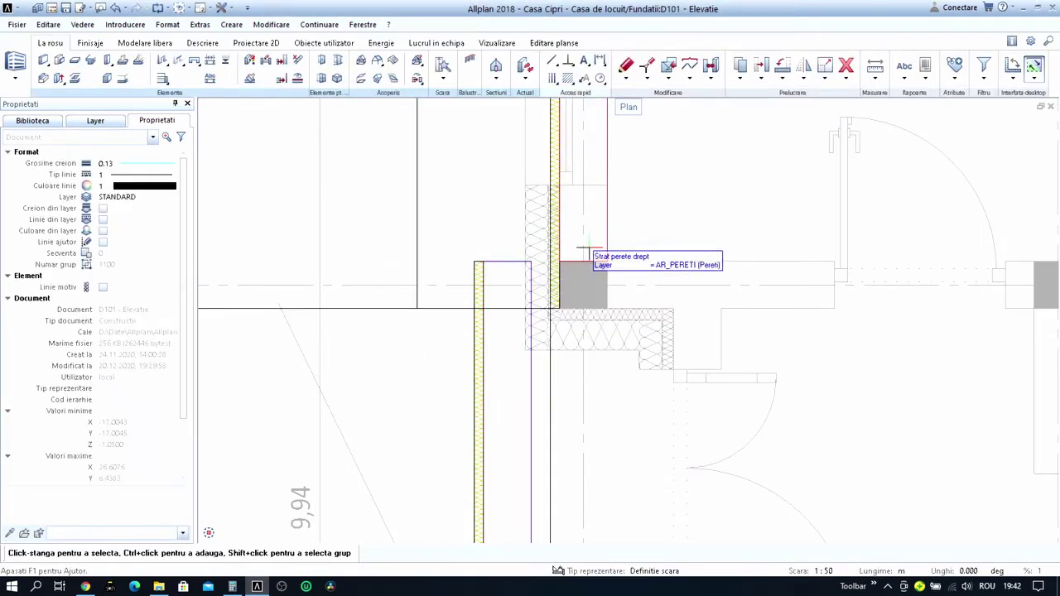
pyautogui.scroll(2, 591, 248)
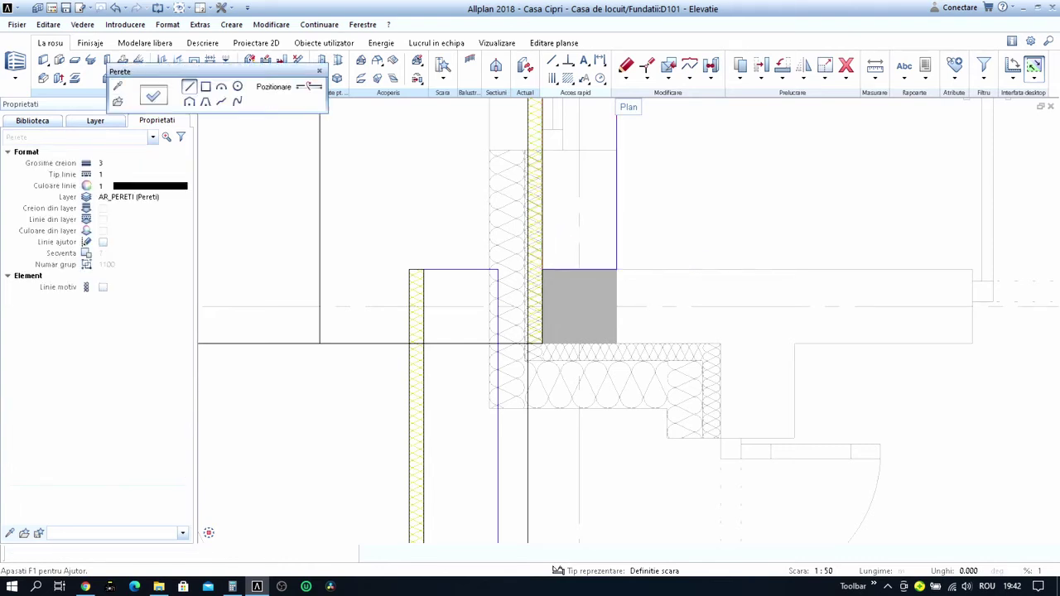
pyautogui.click(374, 221)
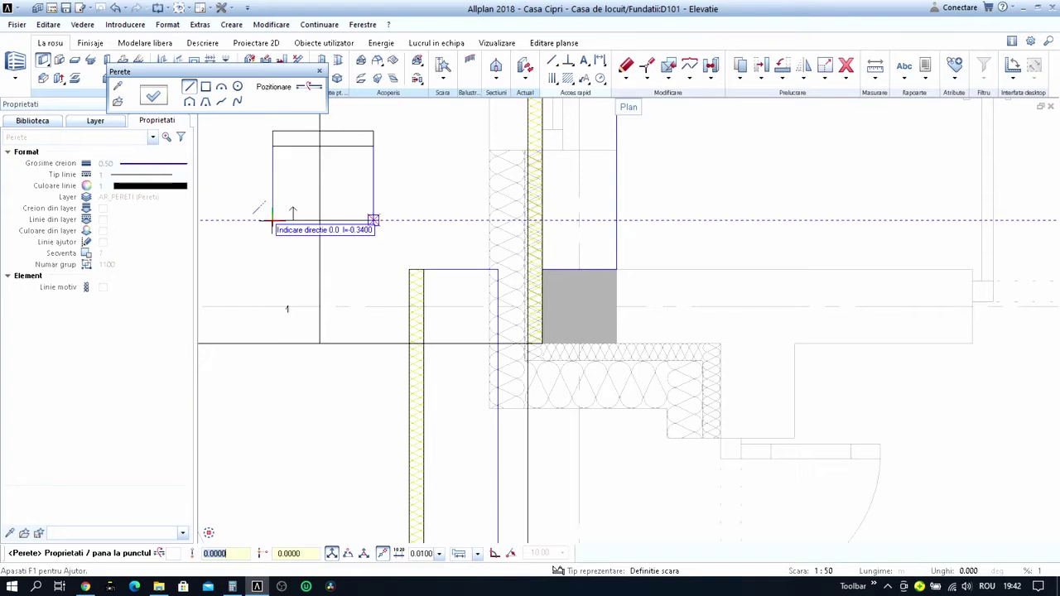
pyautogui.click(272, 224)
pyautogui.press('Escape')
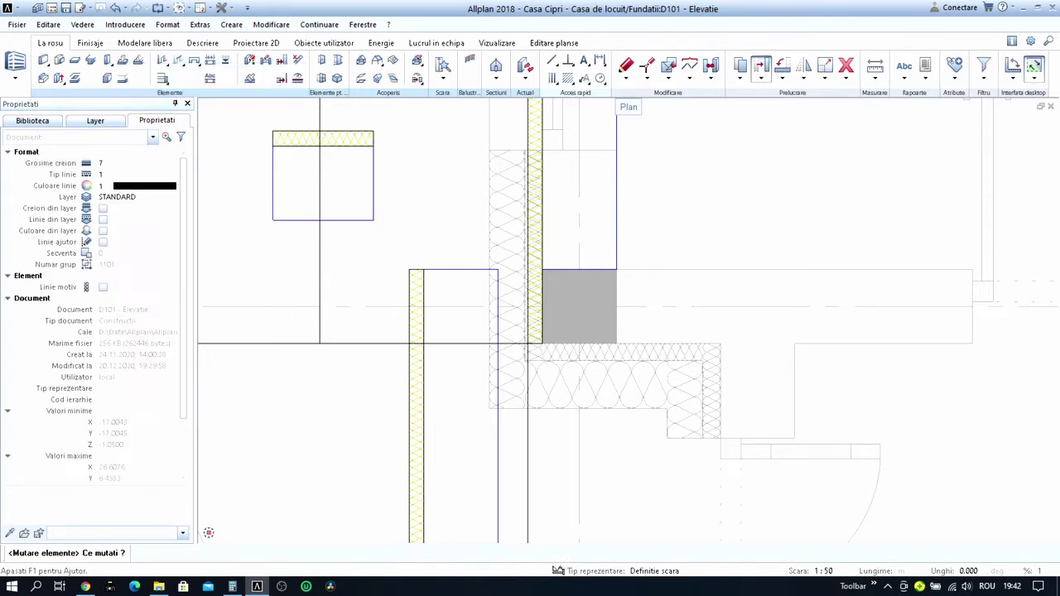
pyautogui.click(288, 219)
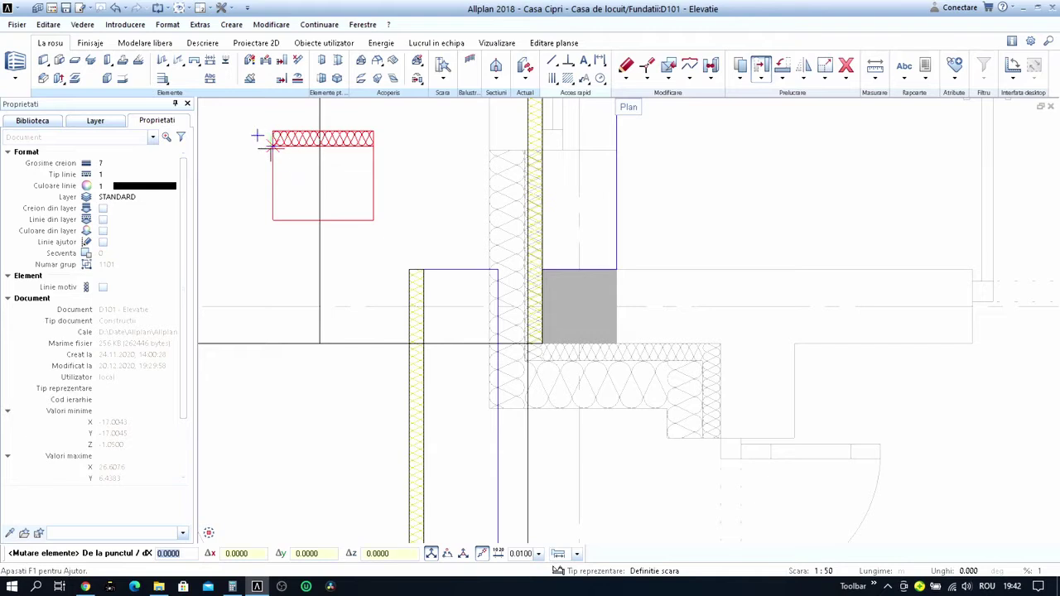
pyautogui.click(368, 219)
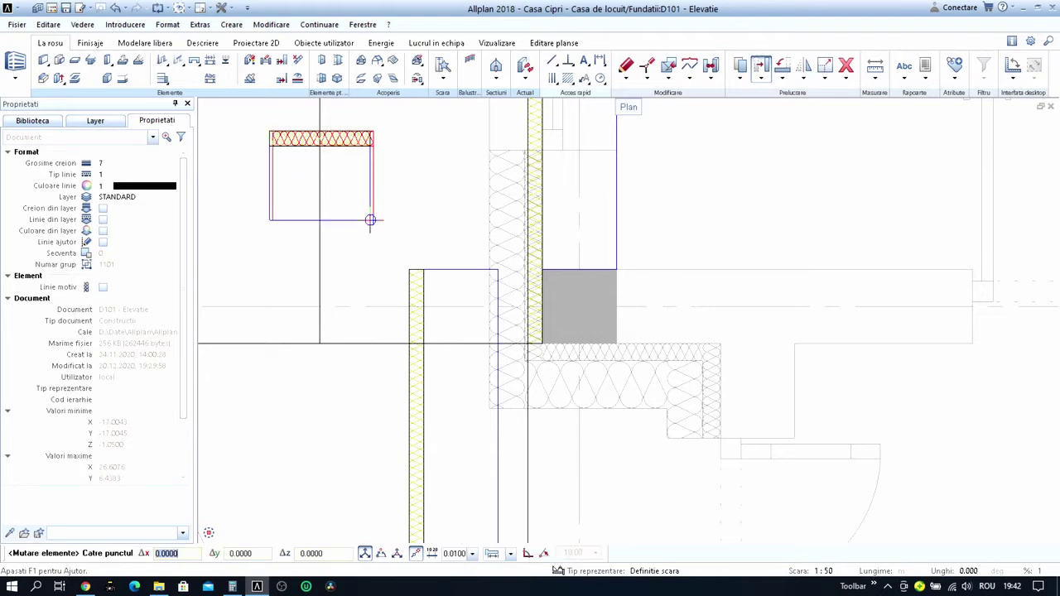
pyautogui.click(538, 343)
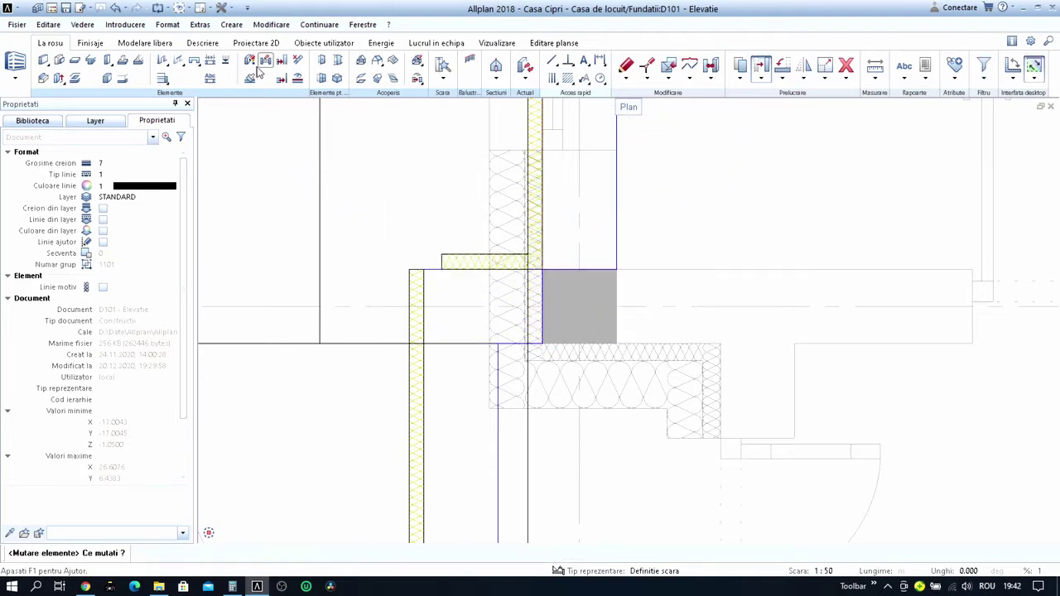
# Join the horizontal wall layer to the vertical wall layer, then view the house in 3D perspective.
pyautogui.click(281, 61)
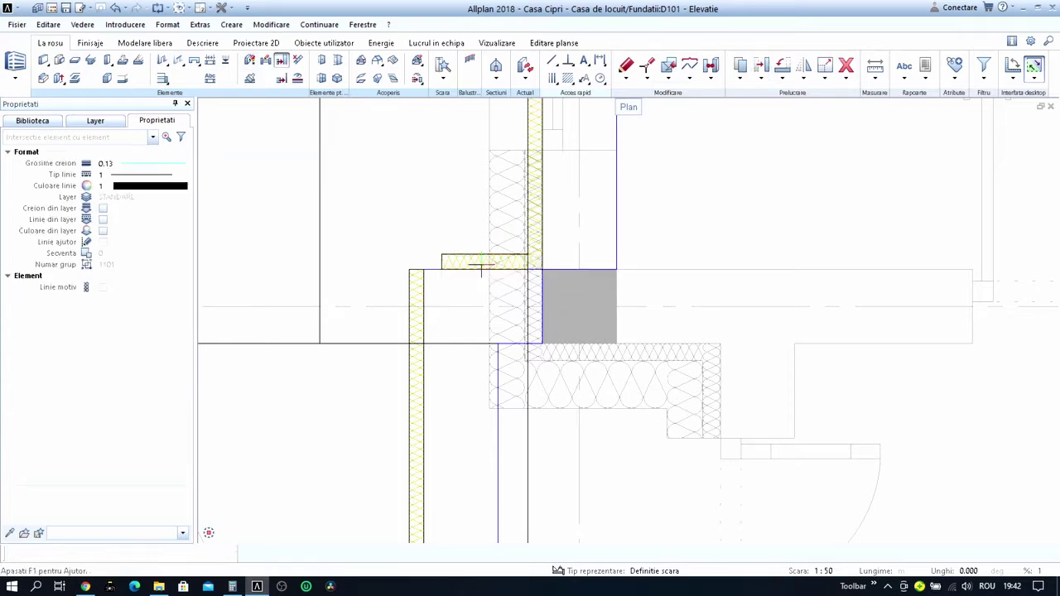
pyautogui.click(480, 262)
pyautogui.click(418, 300)
pyautogui.scroll(-2, 572, 232)
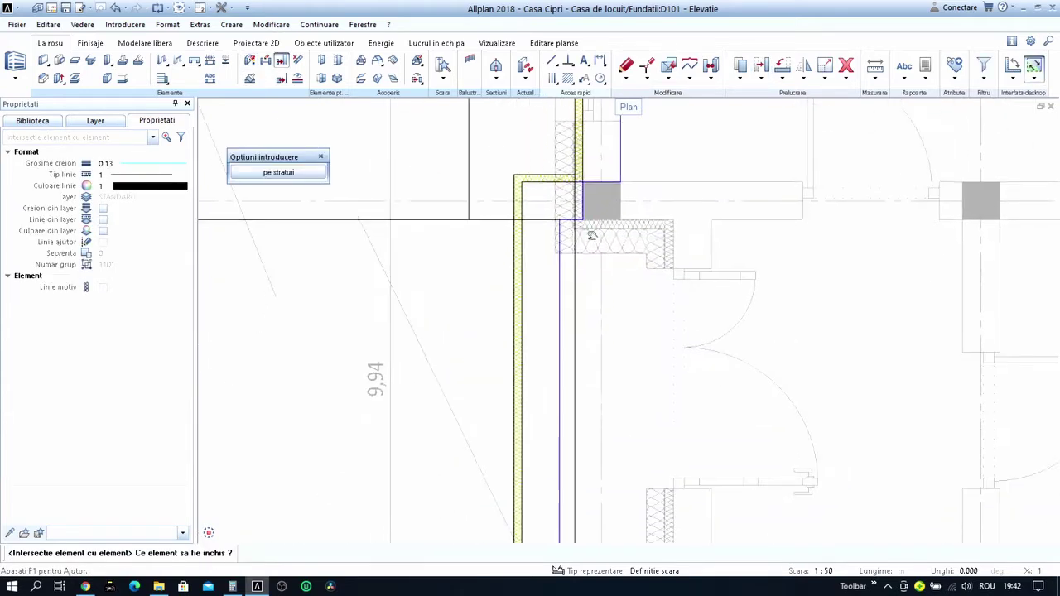
pyautogui.click(608, 156)
pyautogui.scroll(1, 541, 214)
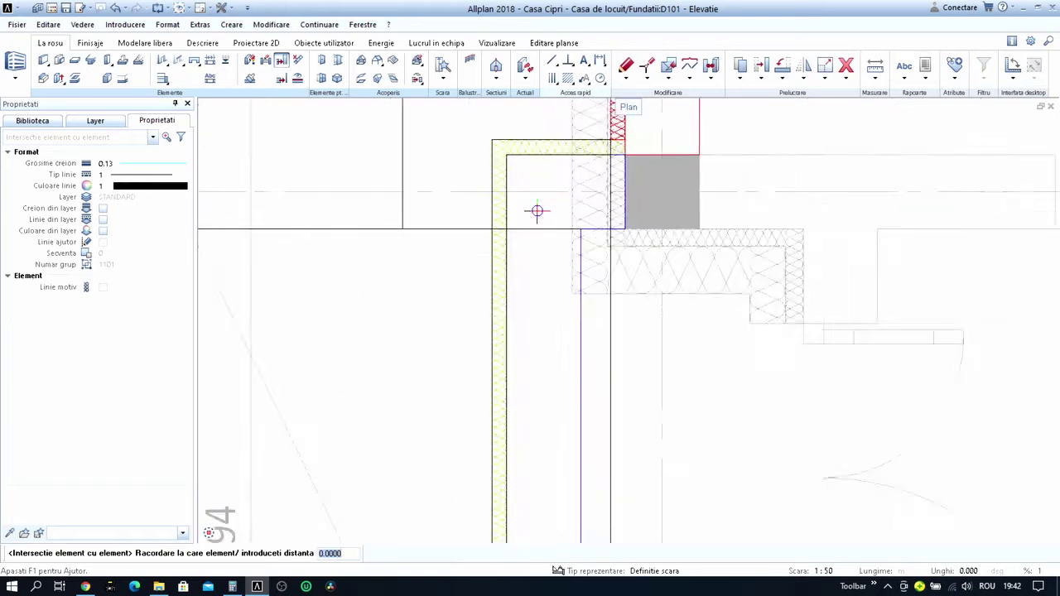
pyautogui.scroll(1, 538, 217)
pyautogui.click(541, 224)
pyautogui.click(613, 352)
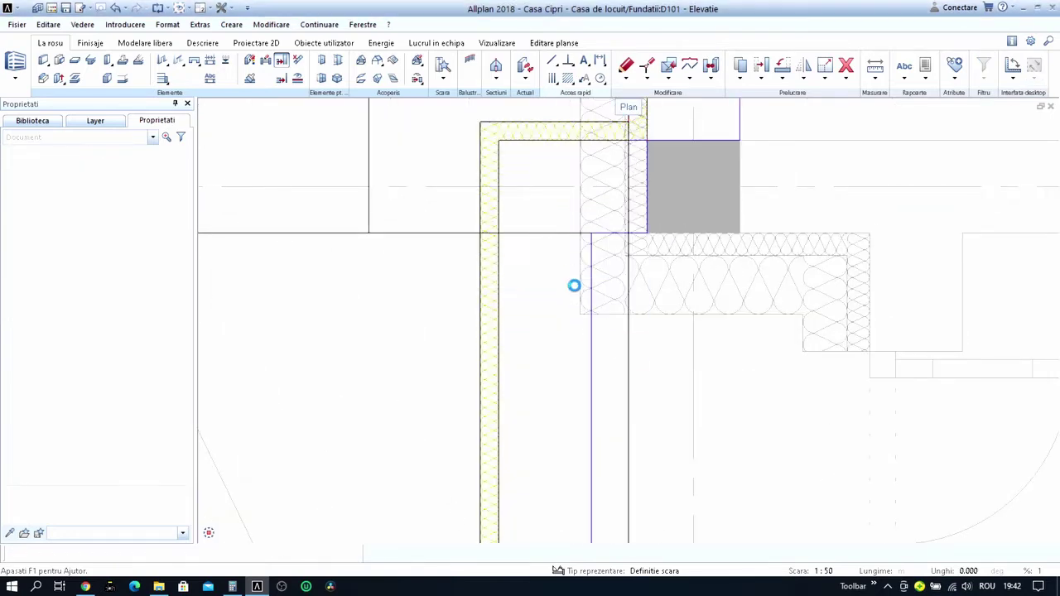
pyautogui.scroll(-3, 555, 265)
pyautogui.scroll(-2, 543, 263)
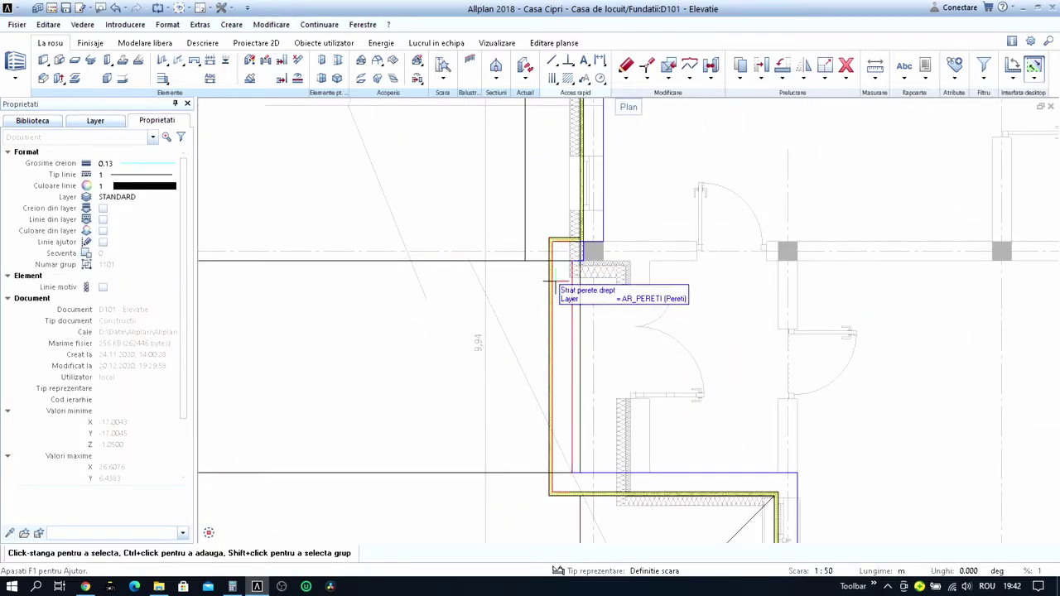
pyautogui.scroll(-2, 513, 342)
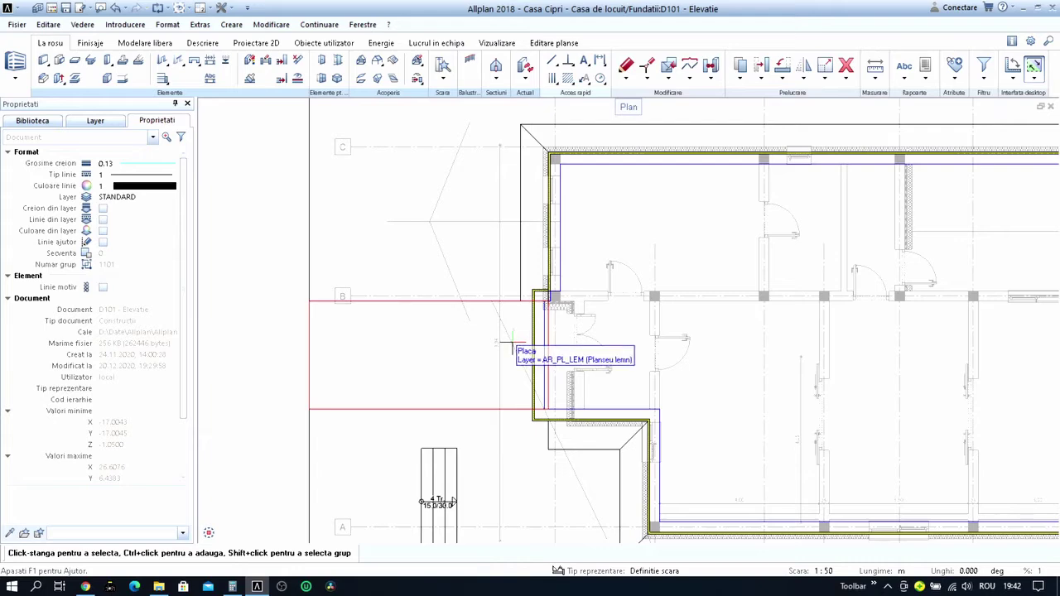
pyautogui.press('F4')
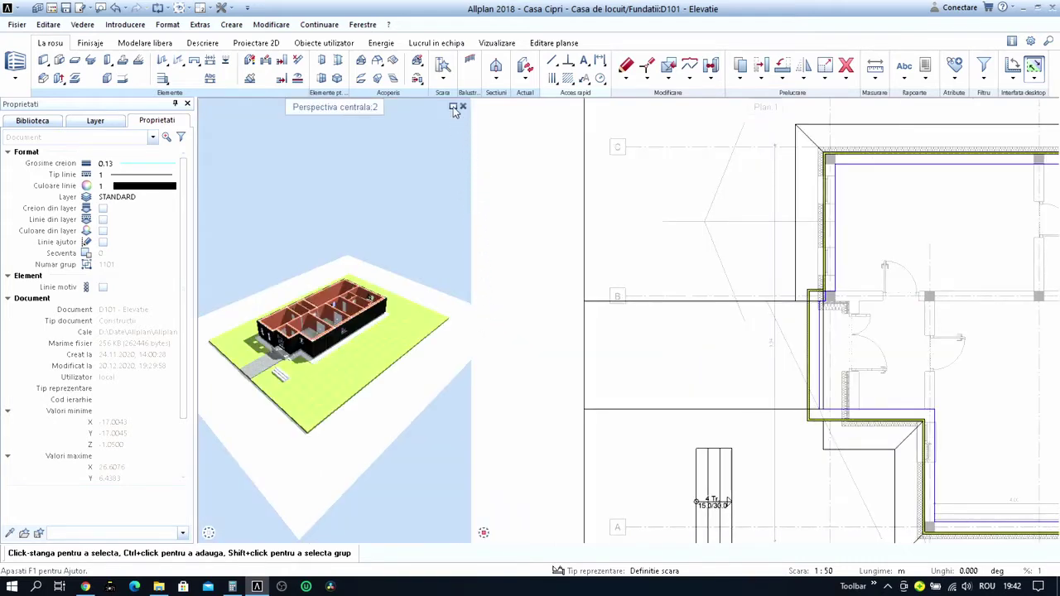
pyautogui.click(453, 108)
pyautogui.scroll(2, 469, 415)
pyautogui.scroll(2, 469, 414)
pyautogui.scroll(4, 469, 414)
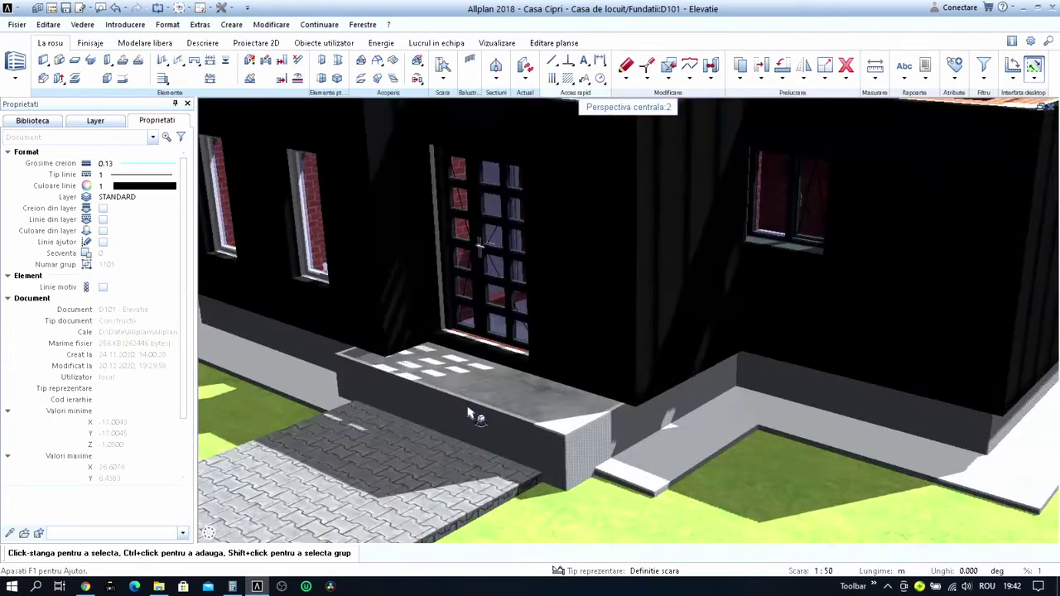
pyautogui.moveTo(468, 414)
pyautogui.keyDown('shift'); pyautogui.mouseDown(button='middle')
pyautogui.moveTo(598, 381)
pyautogui.moveTo(589, 308)
pyautogui.moveTo(743, 426)
pyautogui.mouseUp(button='middle'); pyautogui.keyUp('shift')
pyautogui.scroll(3, 625, 311)
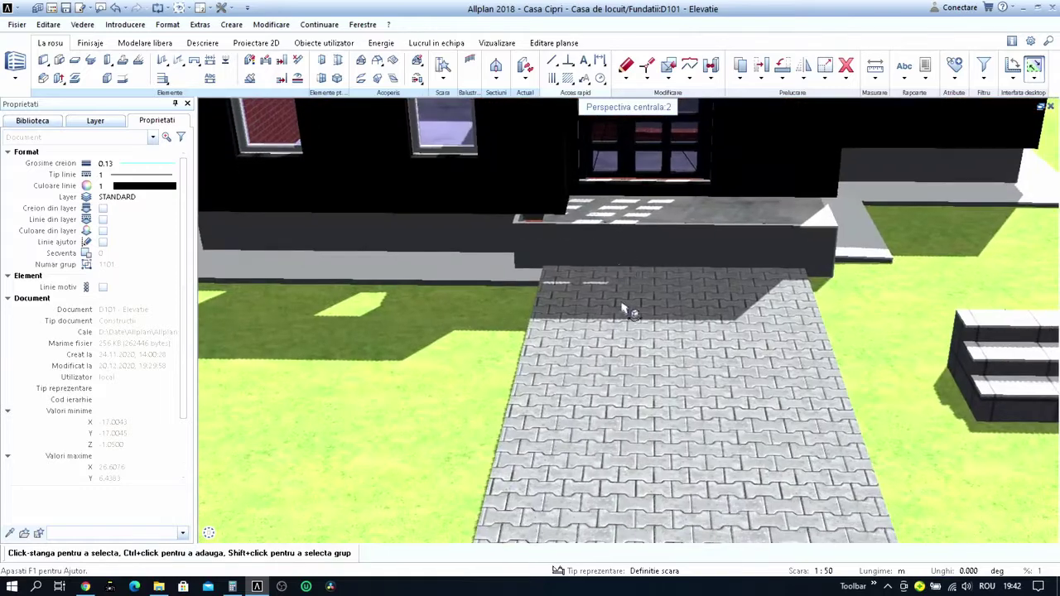
pyautogui.scroll(3, 625, 310)
pyautogui.scroll(3, 587, 419)
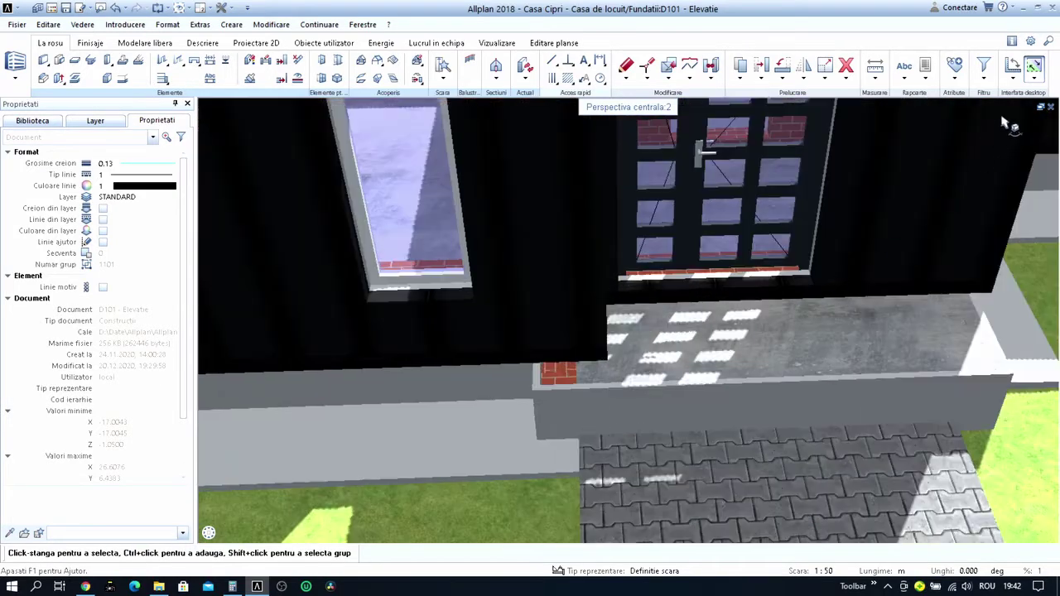
pyautogui.click(1050, 107)
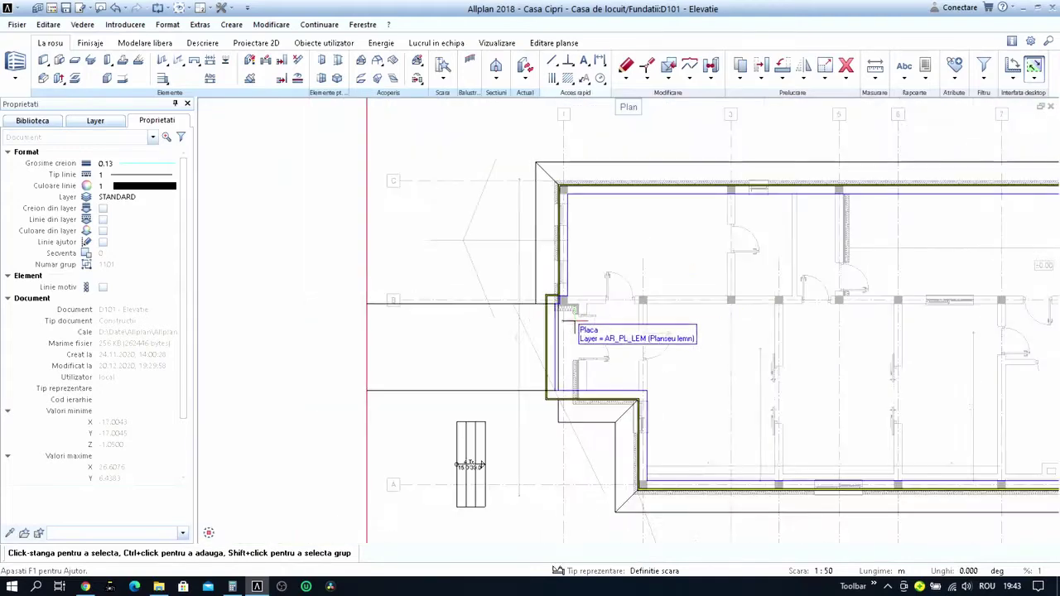
# Move the red outer wall layer down to the lower corner point.
pyautogui.scroll(1, 573, 294)
pyautogui.scroll(1, 563, 278)
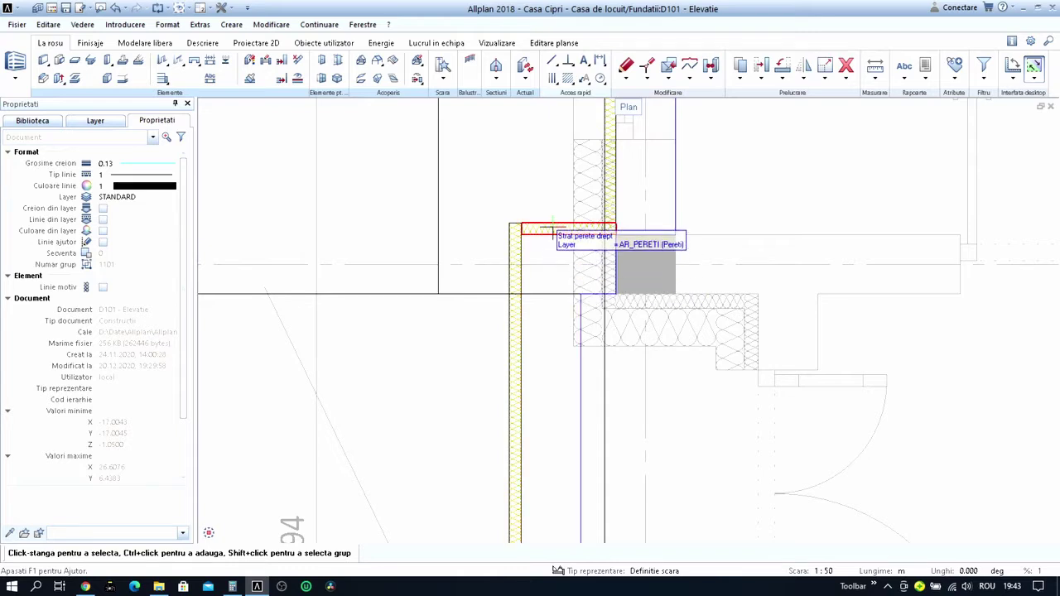
pyautogui.press('m')
pyautogui.click(553, 230)
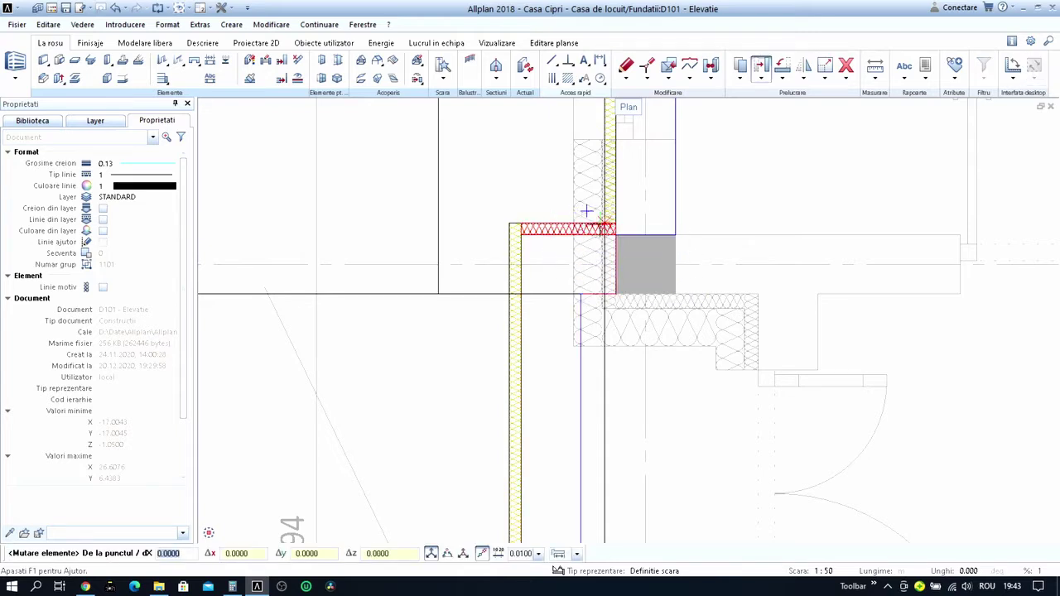
pyautogui.click(603, 232)
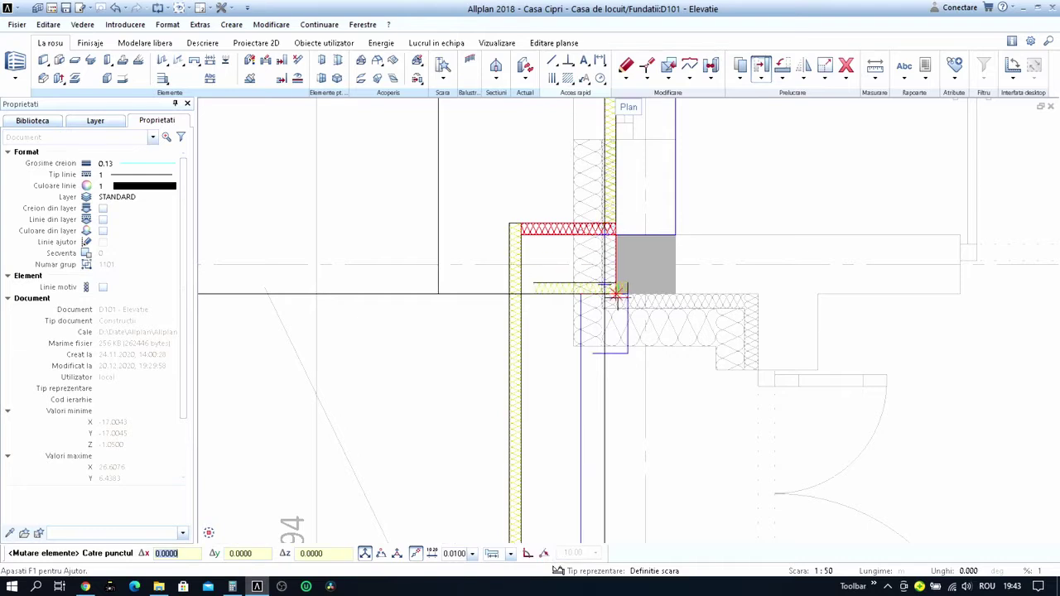
pyautogui.click(592, 285)
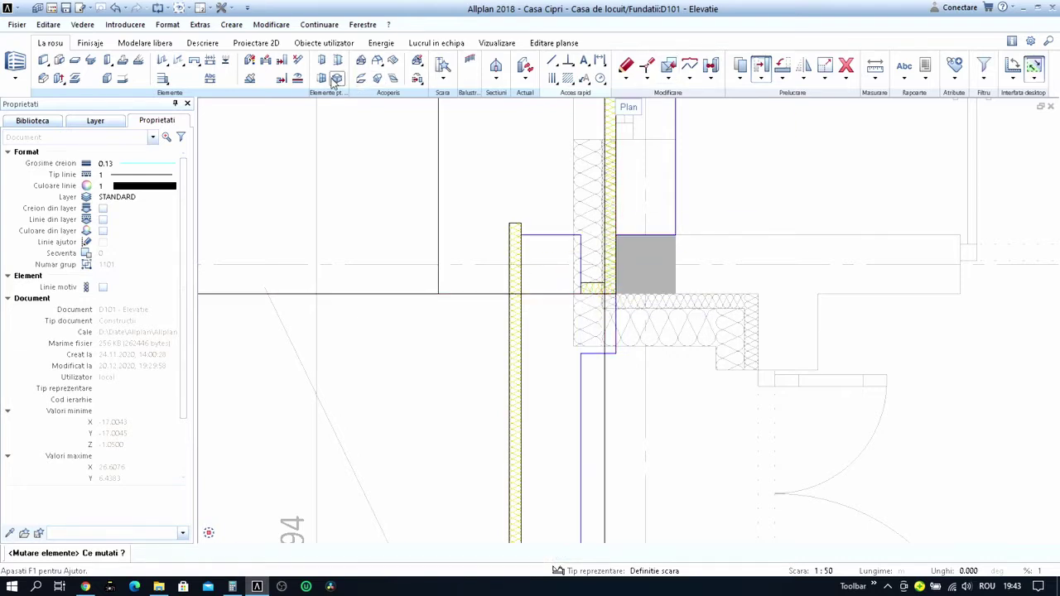
# Join the vertical layer to the slab edge and the horizontal layer to the vertical wall.
pyautogui.click(515, 397)
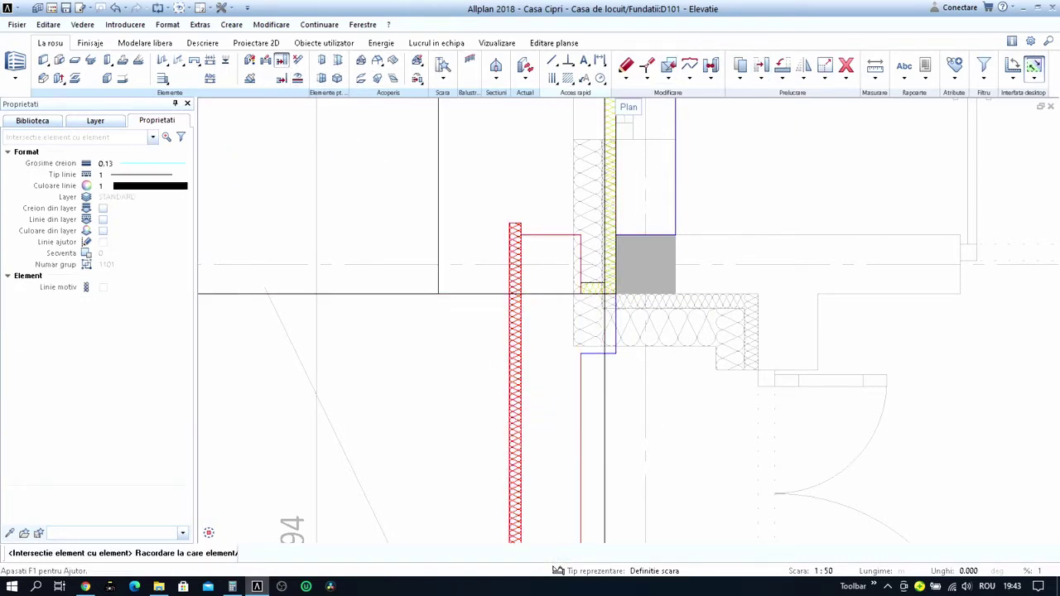
pyautogui.click(601, 308)
pyautogui.scroll(-3, 571, 323)
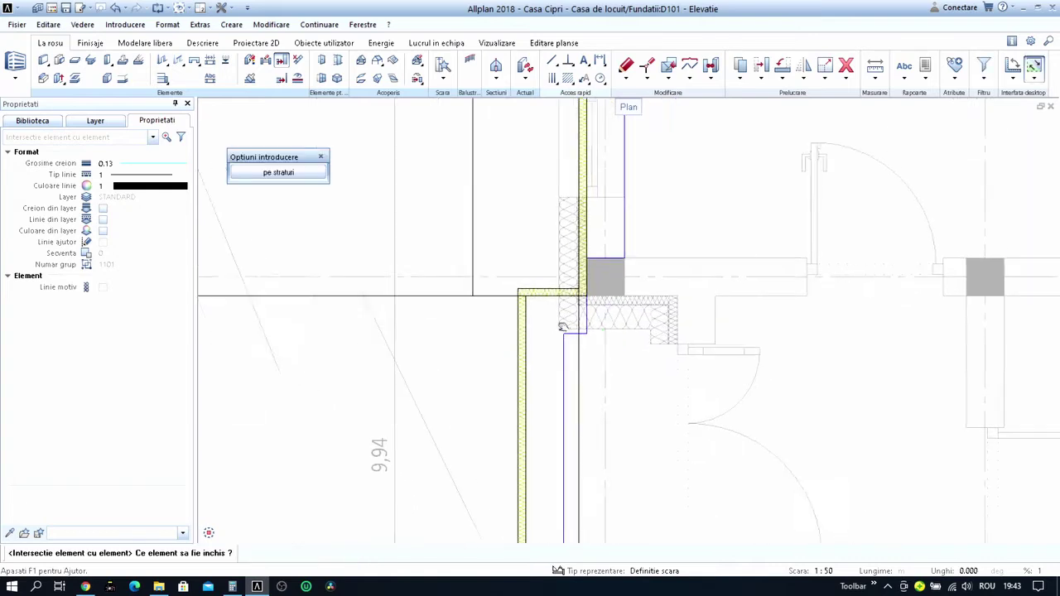
pyautogui.press('Escape')
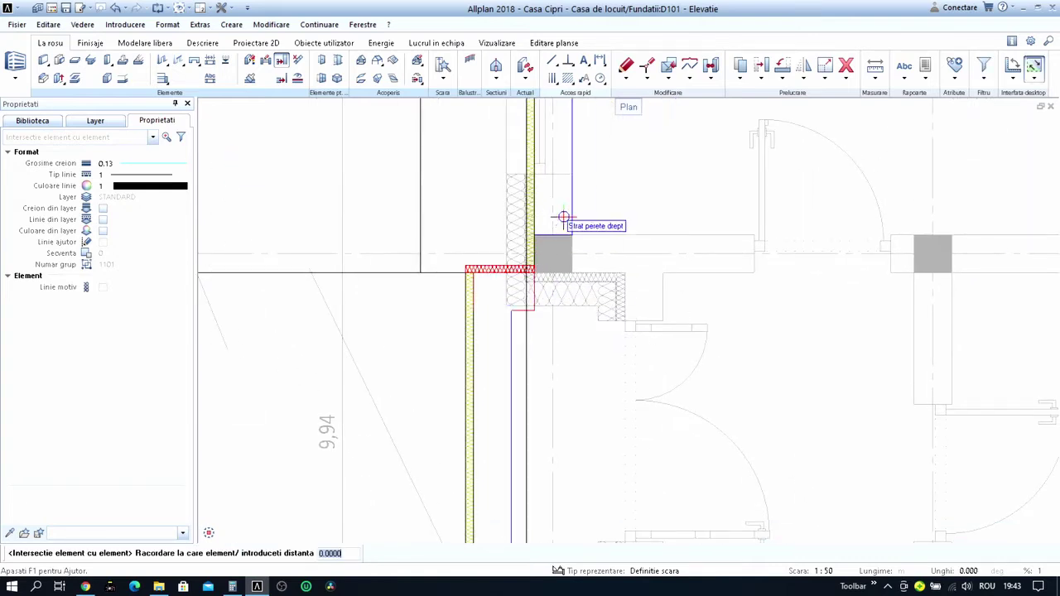
pyautogui.click(563, 218)
pyautogui.scroll(-3, 541, 378)
pyautogui.press('Escape')
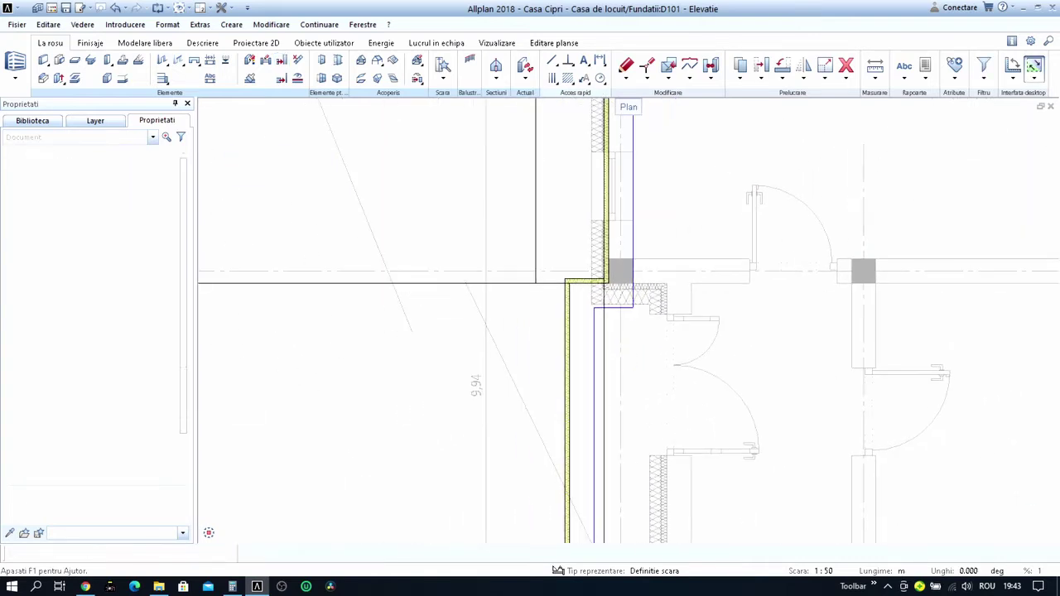
pyautogui.scroll(-1, 613, 290)
pyautogui.scroll(-1, 618, 319)
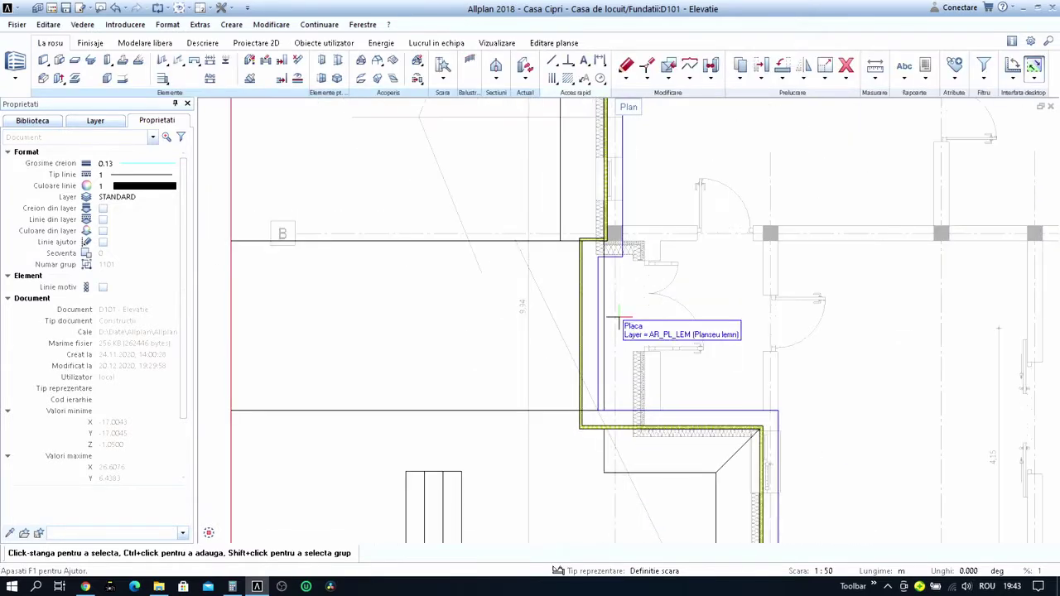
pyautogui.scroll(-1, 617, 319)
pyautogui.scroll(1, 548, 423)
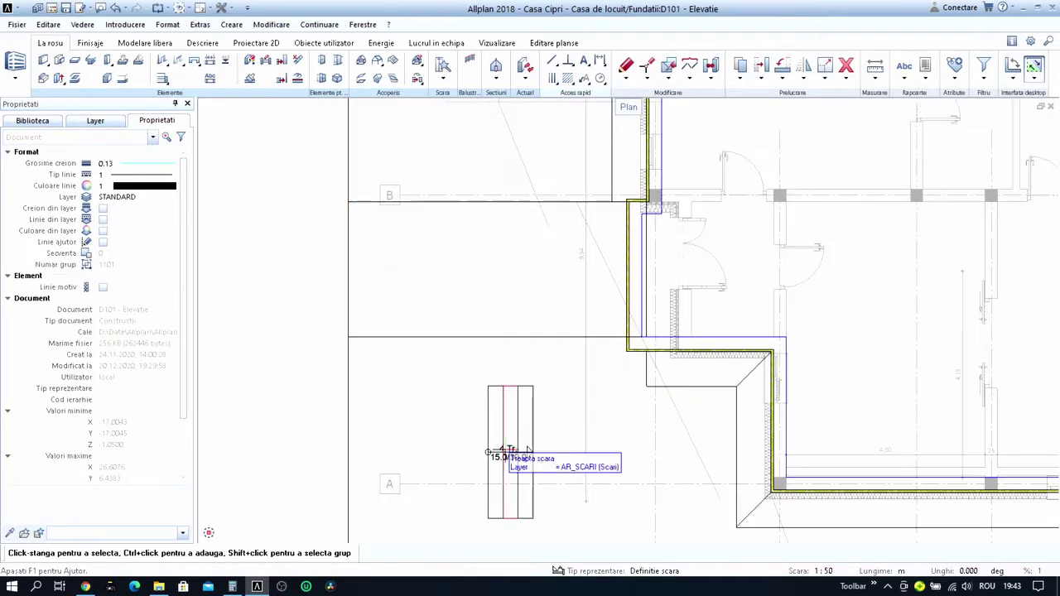
pyautogui.scroll(2, 492, 452)
pyautogui.scroll(2, 495, 460)
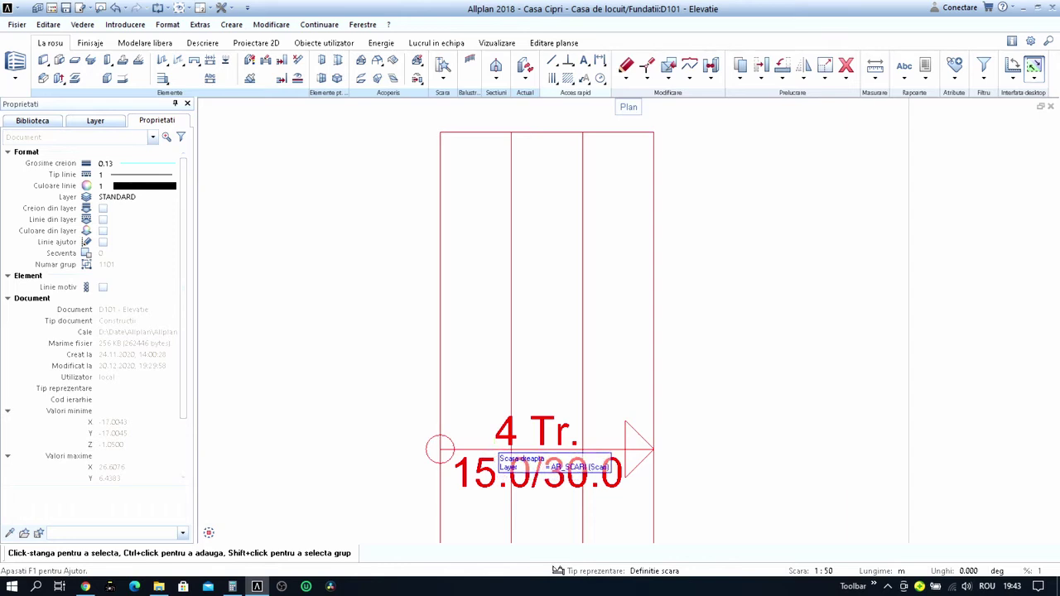
# Outline the straight entrance stair from the wall corner to its last contour point, opening its height dialog.
pyautogui.moveTo(492, 458); pyautogui.dragTo(563, 298, button='middle')
pyautogui.scroll(2, 526, 298)
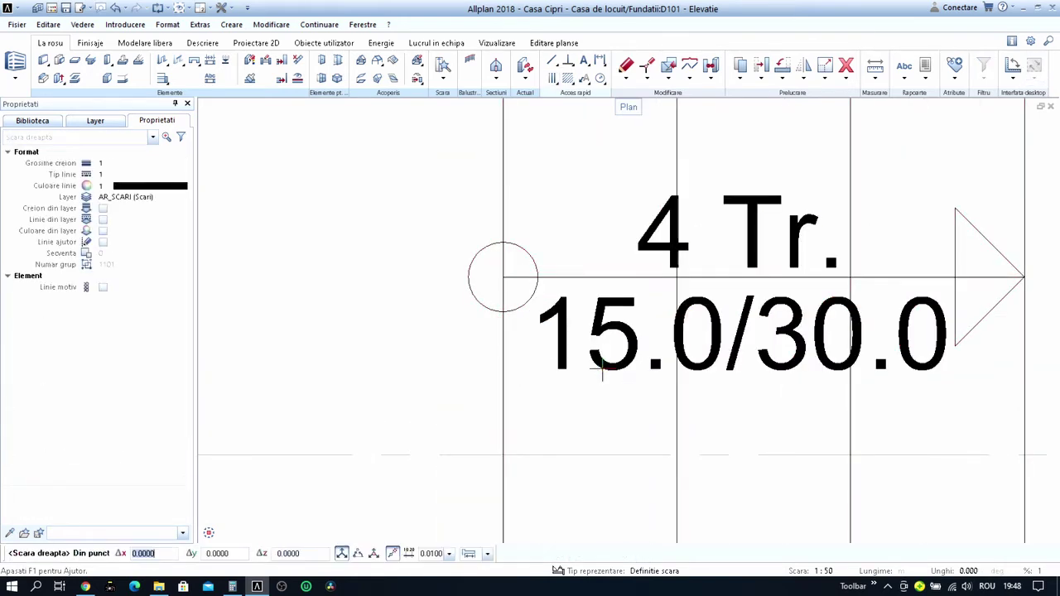
pyautogui.scroll(-2, 638, 414)
pyautogui.scroll(-2, 638, 414)
pyautogui.scroll(-2, 638, 414)
pyautogui.scroll(1, 705, 213)
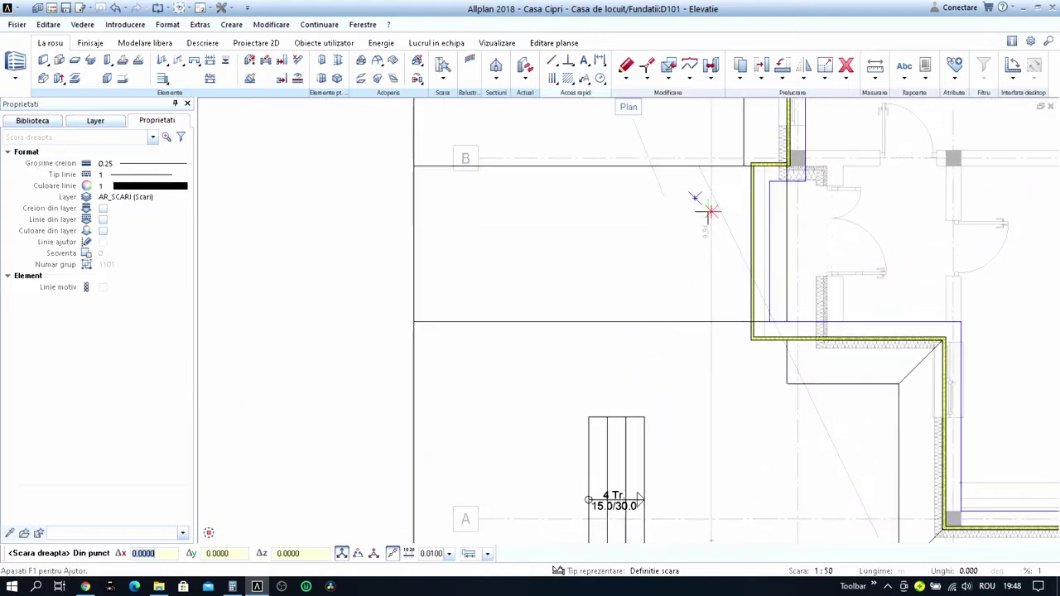
pyautogui.scroll(3, 762, 157)
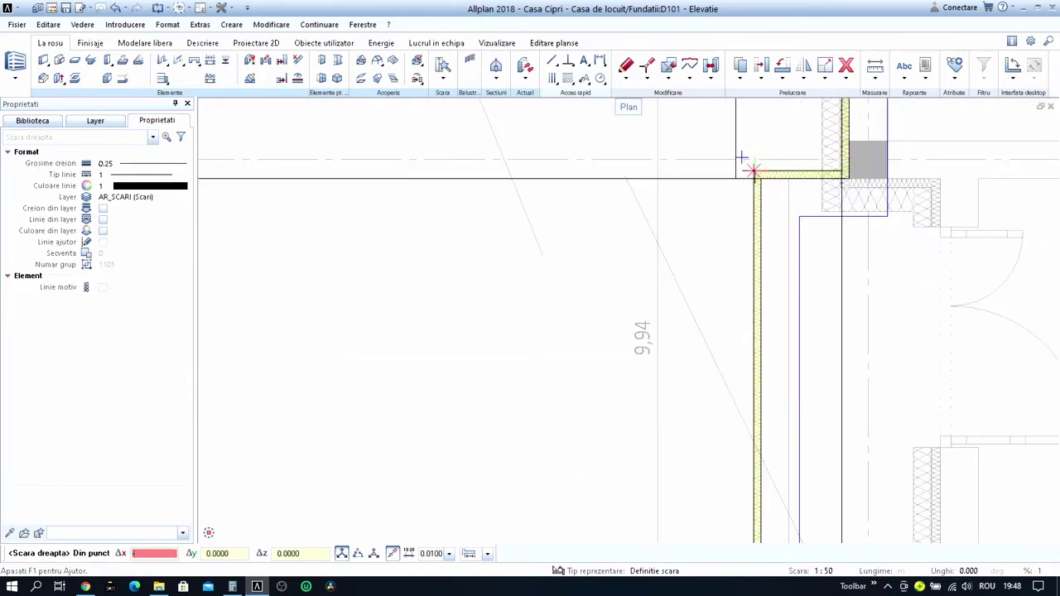
pyautogui.press('Escape')
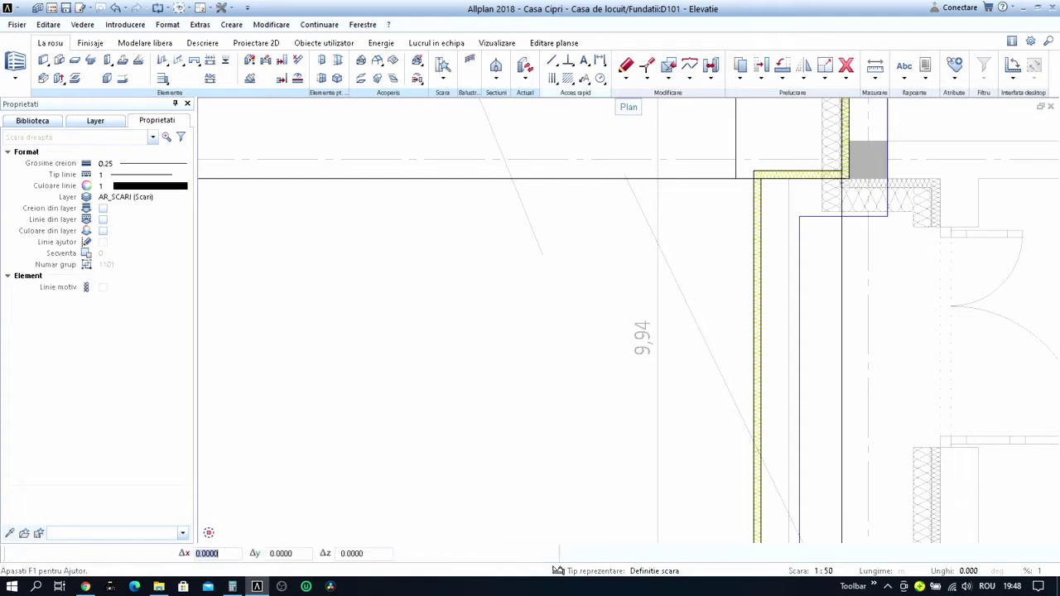
pyautogui.click(615, 170)
pyautogui.scroll(2, 758, 150)
pyautogui.scroll(-1, 739, 177)
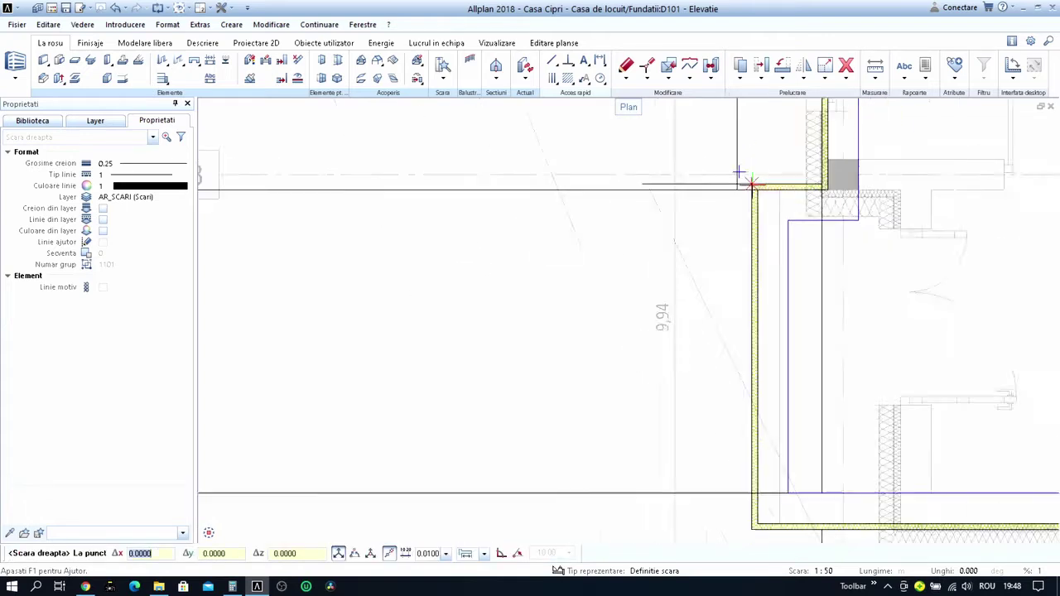
pyautogui.scroll(-1, 746, 388)
pyautogui.scroll(1, 754, 399)
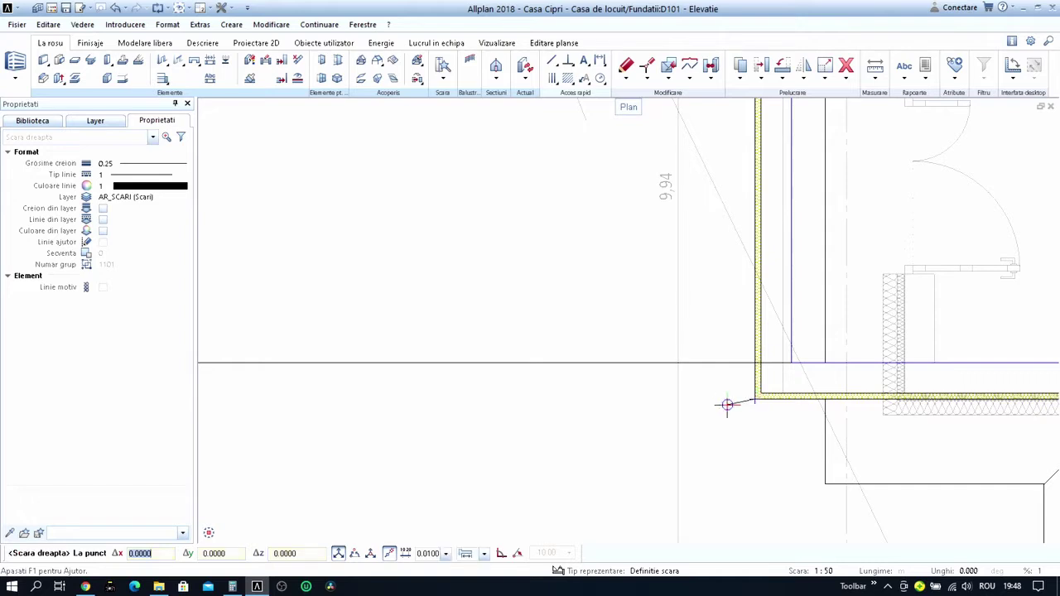
pyautogui.click(716, 405)
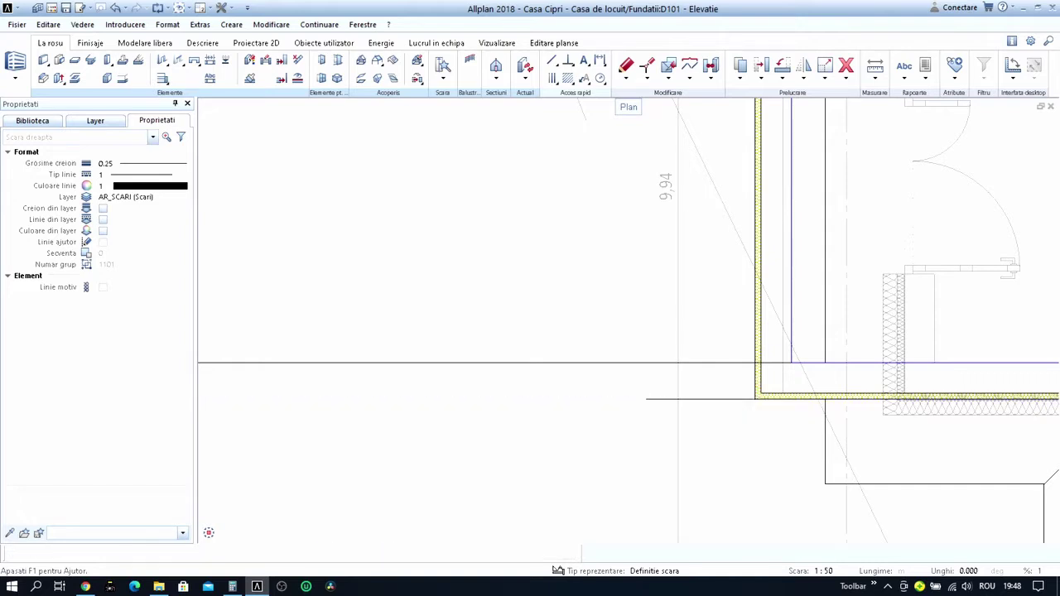
pyautogui.scroll(-2, 719, 405)
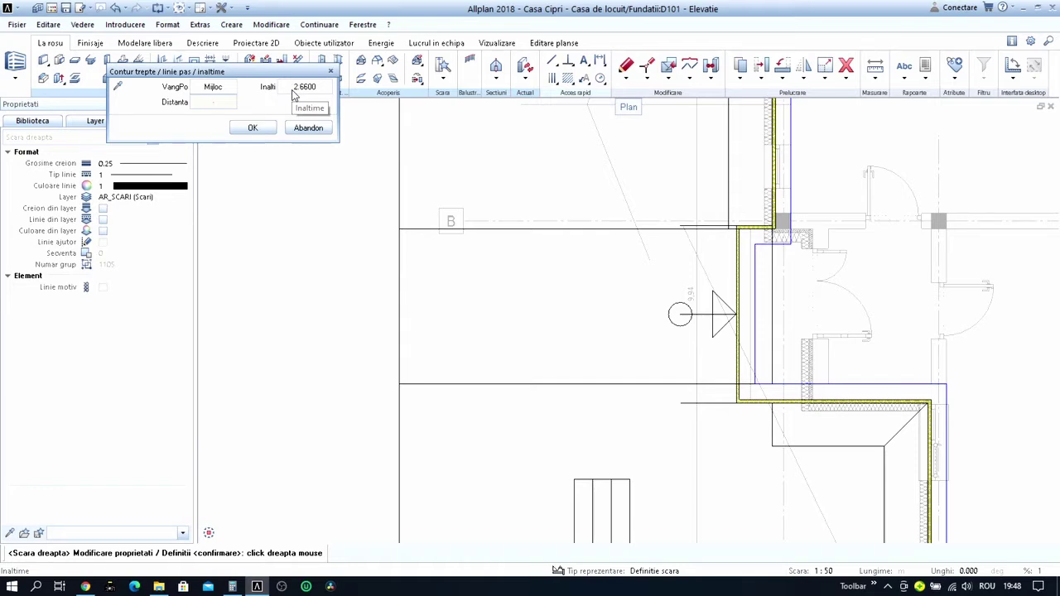
# Set the stair's bottom height to -0.6 and top height to 0, confirming both dialogs.
pyautogui.click(291, 91)
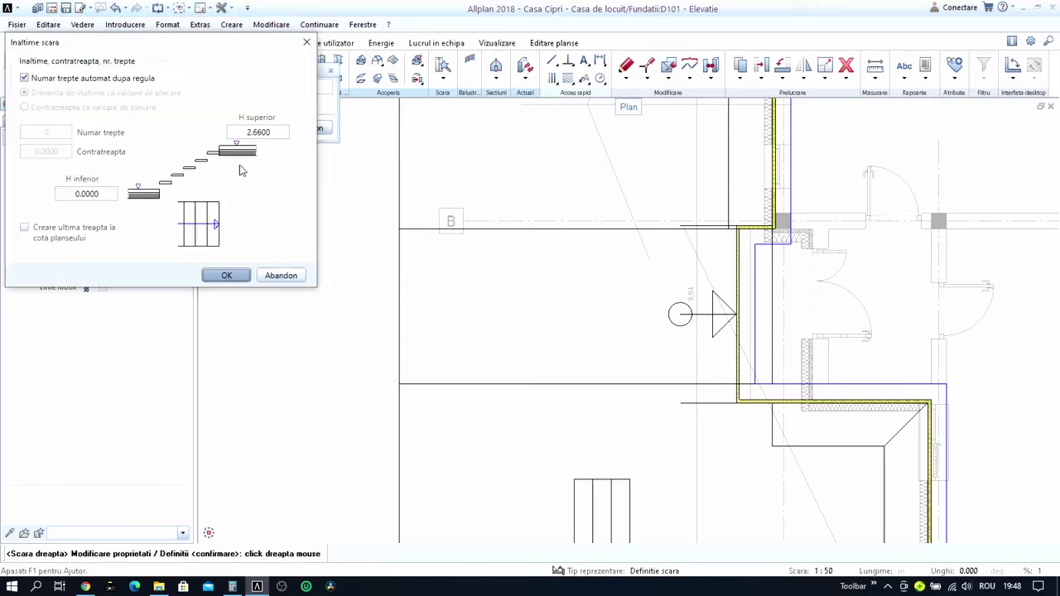
pyautogui.doubleClick(110, 193)
pyautogui.write('-0.6000')
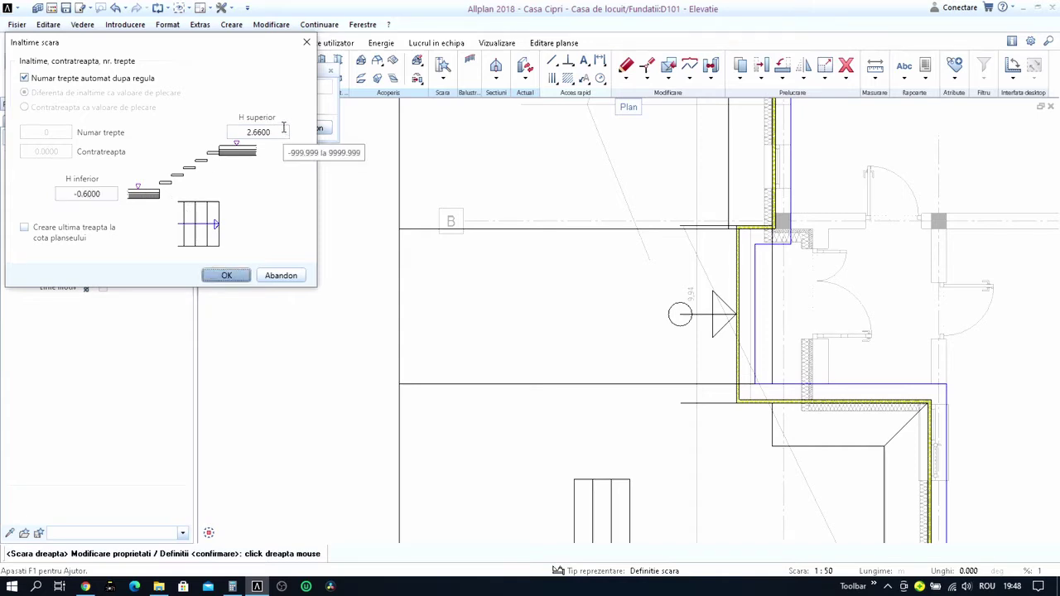
pyautogui.doubleClick(283, 130)
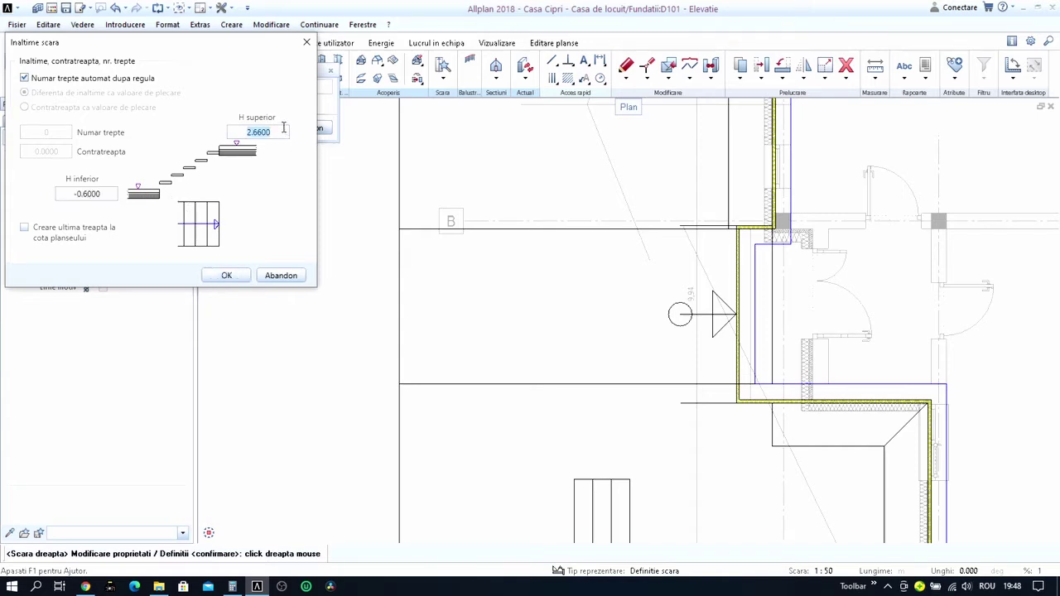
pyautogui.click(226, 276)
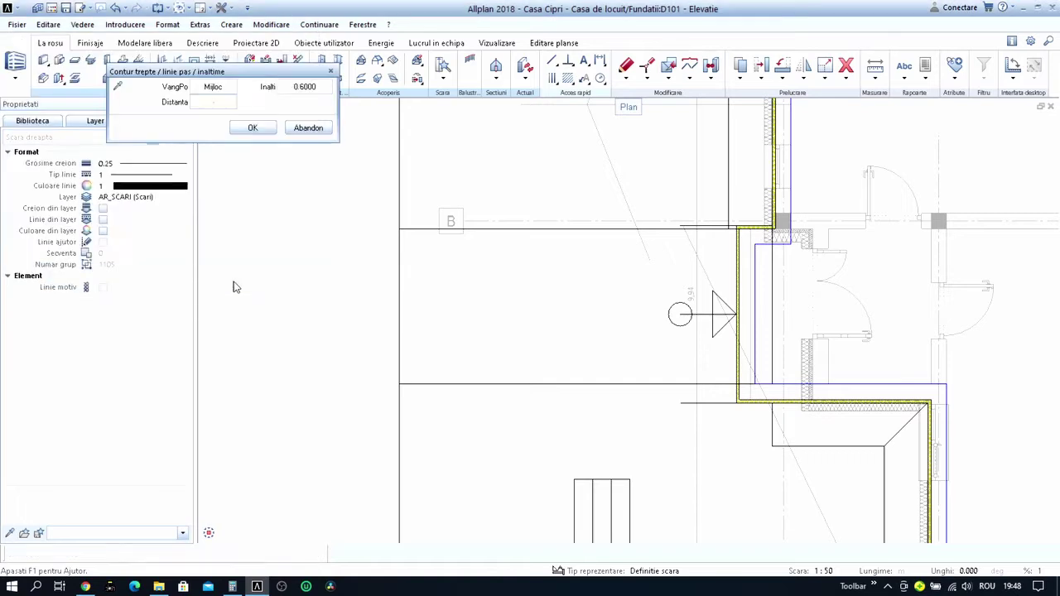
pyautogui.click(252, 128)
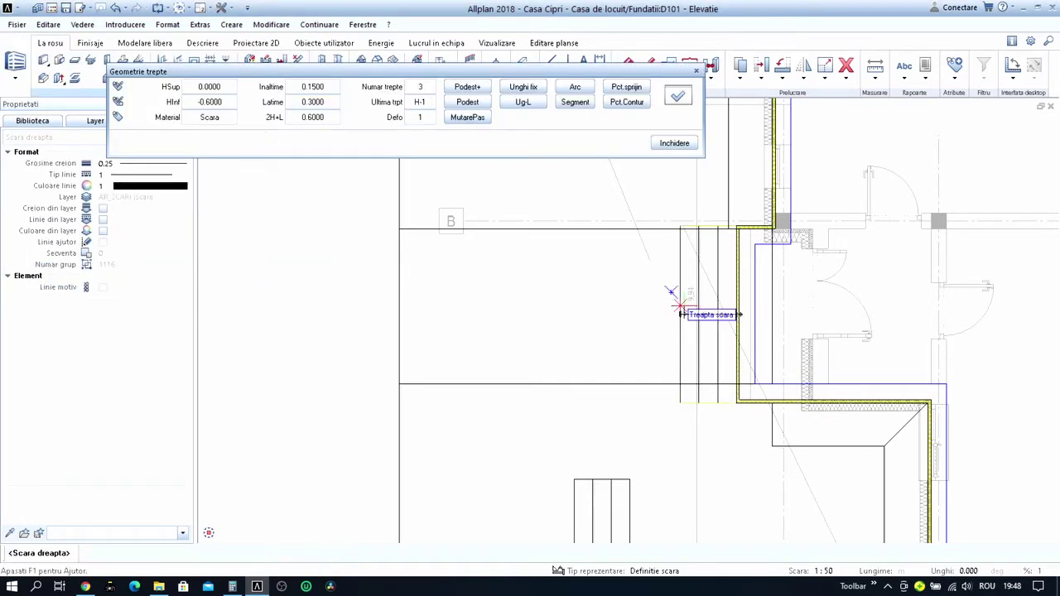
# Finish the stair with Yes, giving four 15.0/30.0 treads and bringing up its label.
pyautogui.scroll(2, 724, 326)
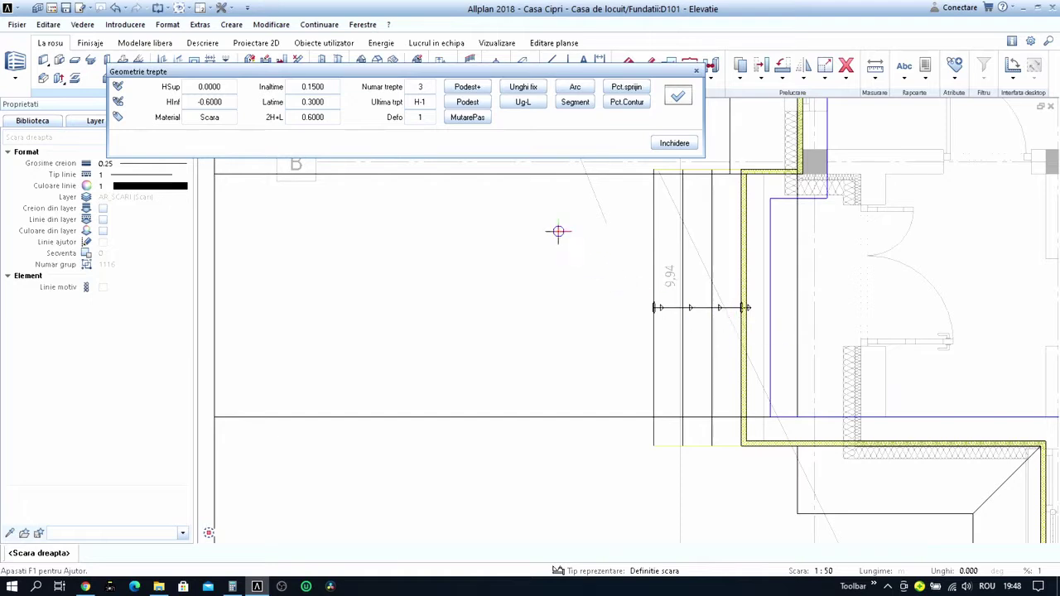
pyautogui.click(674, 144)
pyautogui.press('Return')
pyautogui.scroll(2, 698, 299)
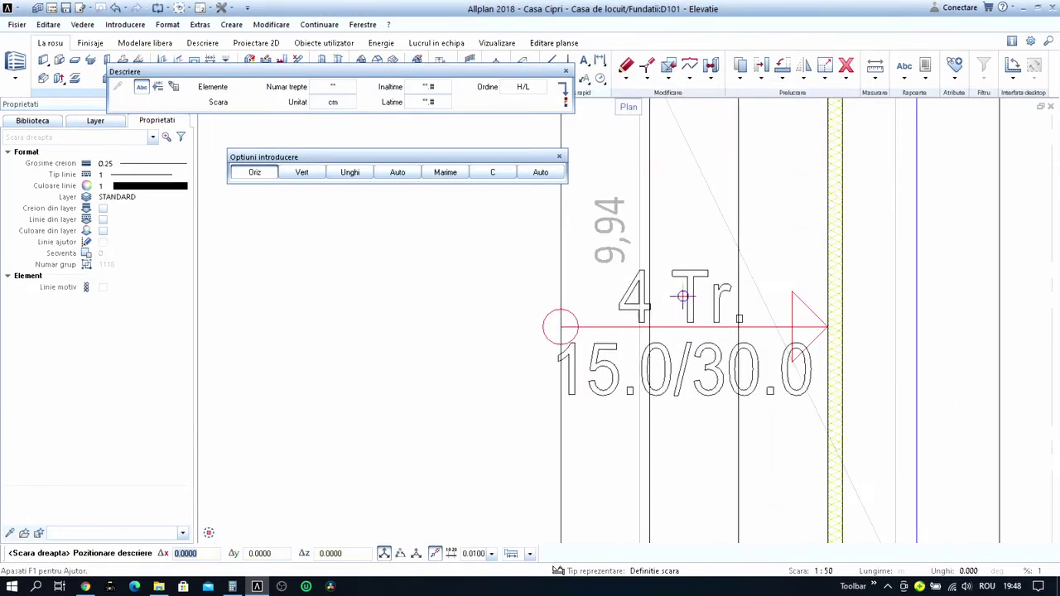
# Place the new stair's 4 Tr. 15.0/30.0 label beside the stair.
pyautogui.click(687, 297)
pyautogui.scroll(-2, 686, 296)
pyautogui.scroll(-1, 700, 327)
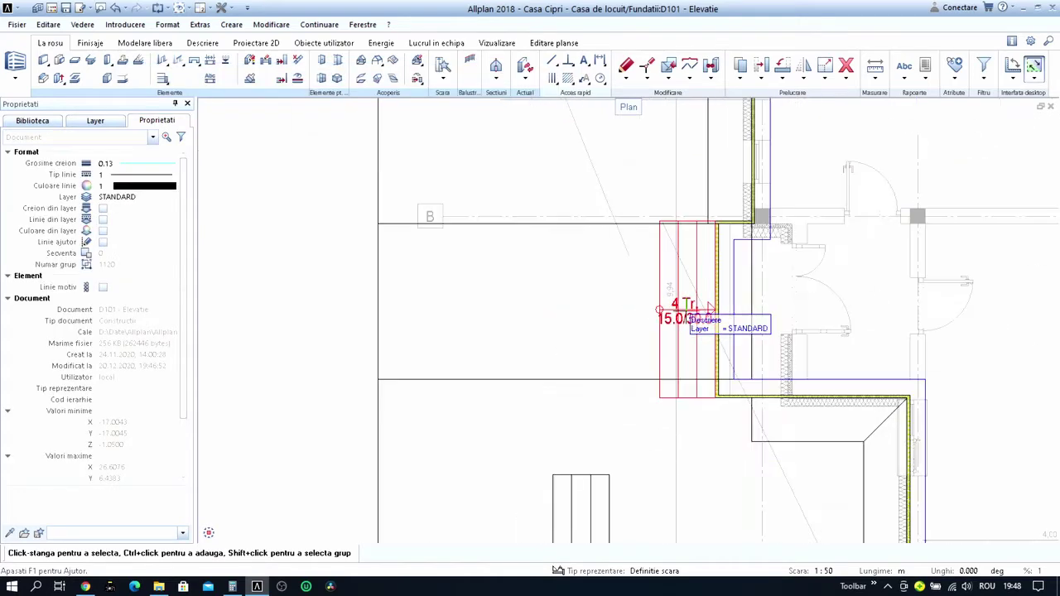
pyautogui.scroll(-1, 700, 331)
pyautogui.scroll(-1, 604, 327)
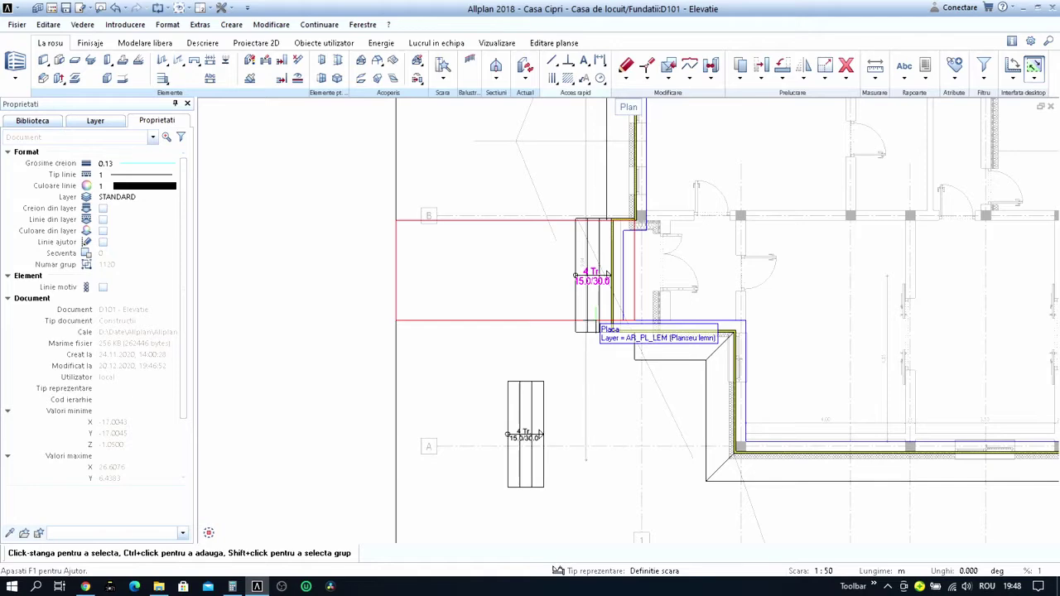
pyautogui.scroll(-1, 605, 327)
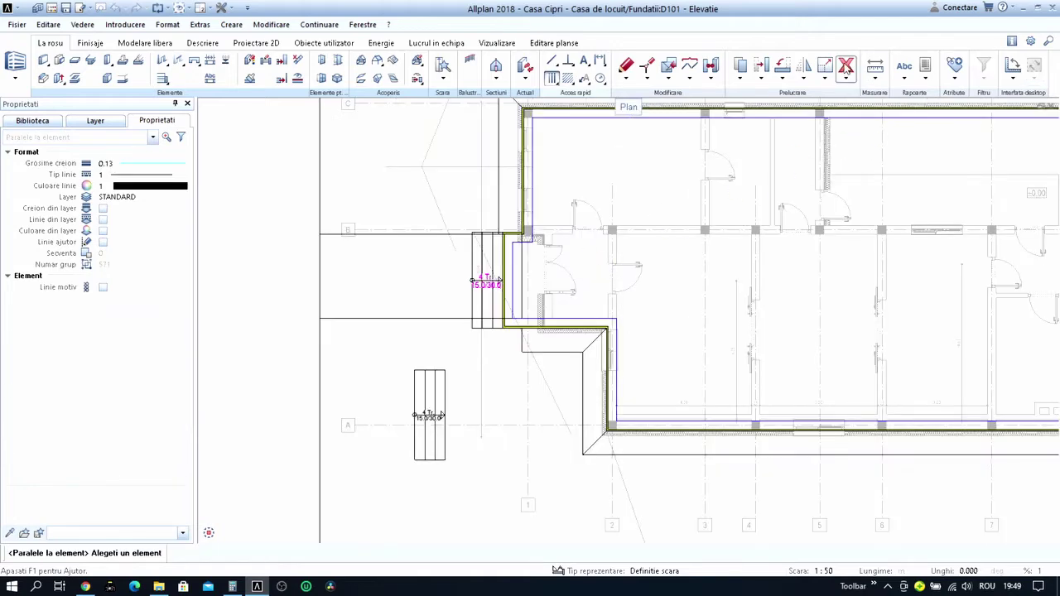
# Delete the old stair copy near grid line A.
pyautogui.press('Delete')
pyautogui.scroll(1, 525, 419)
pyautogui.scroll(1, 489, 257)
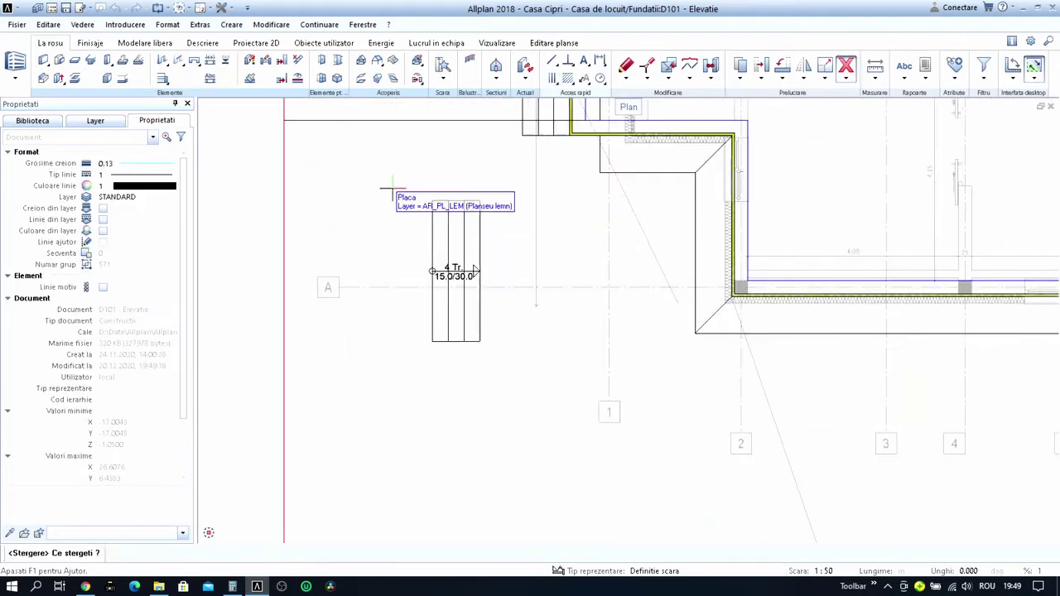
pyautogui.click(485, 416)
pyautogui.press('Escape')
pyautogui.scroll(-2, 485, 406)
pyautogui.scroll(2, 501, 344)
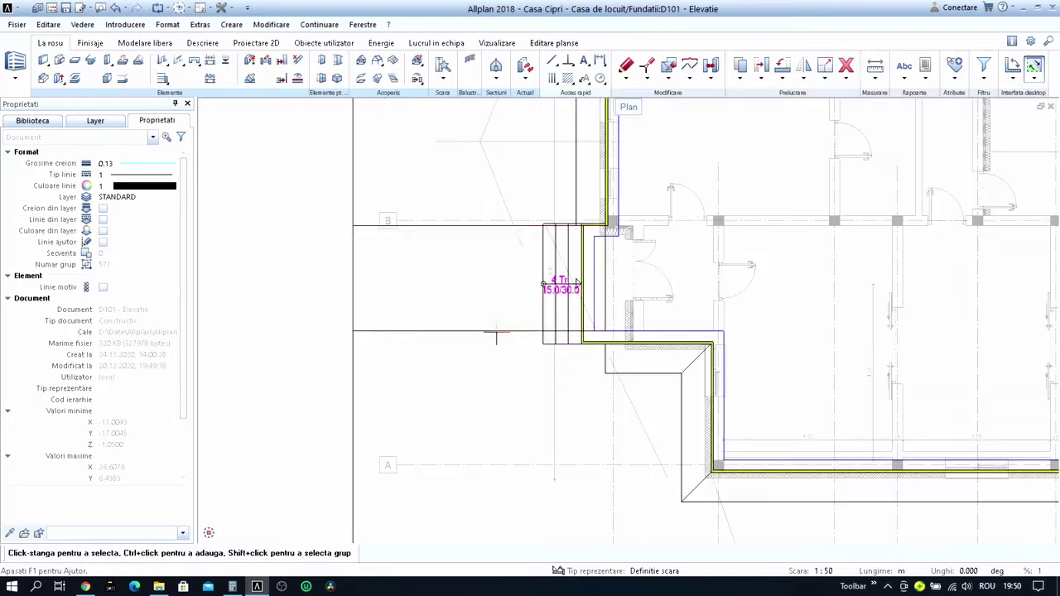
# Move the slab outline from its corner point onto the stair's outer edge.
pyautogui.press('m')
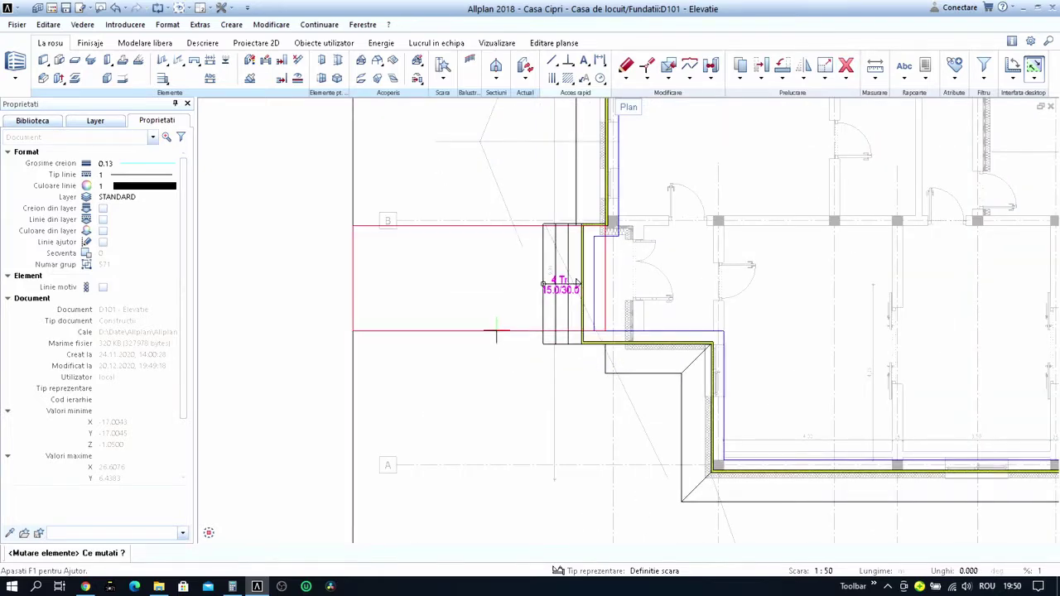
pyautogui.click(496, 332)
pyautogui.scroll(2, 617, 328)
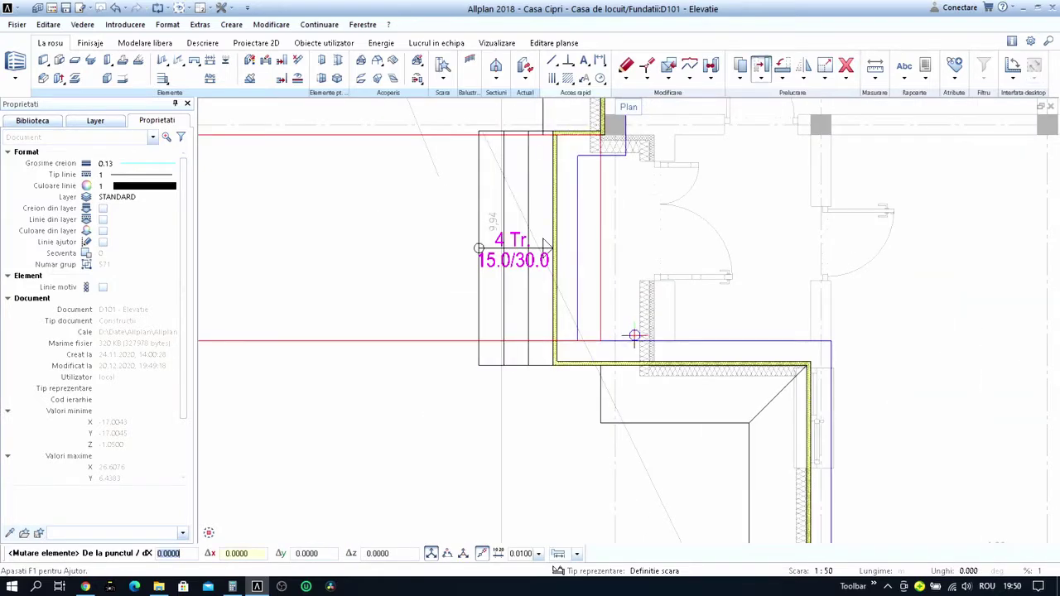
pyautogui.click(585, 331)
pyautogui.click(473, 343)
pyautogui.scroll(-2, 610, 347)
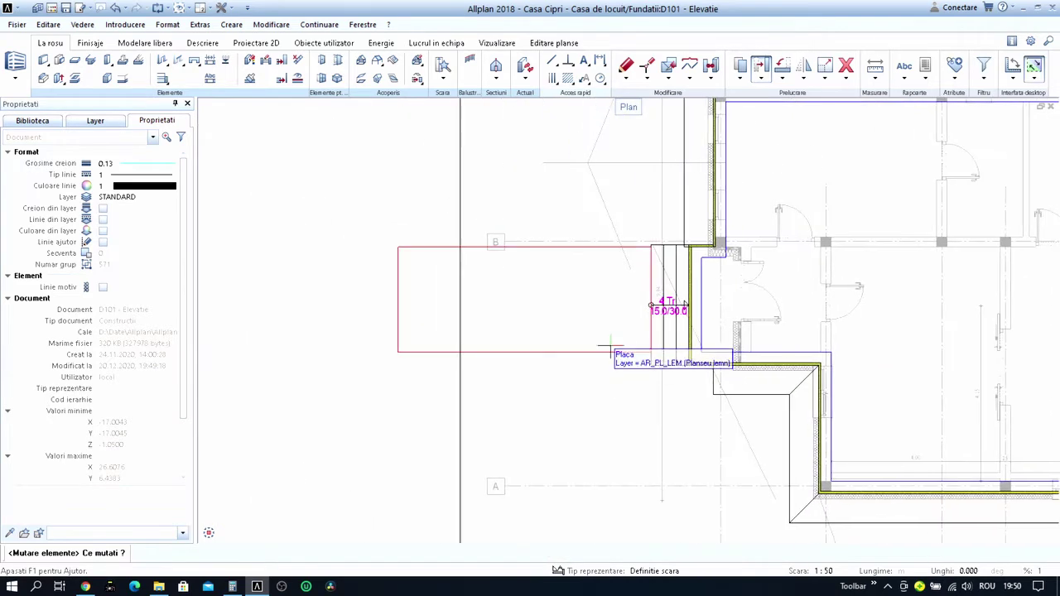
# Shift the slab's top-right corner point onto the stair's top edge.
pyautogui.press('p')
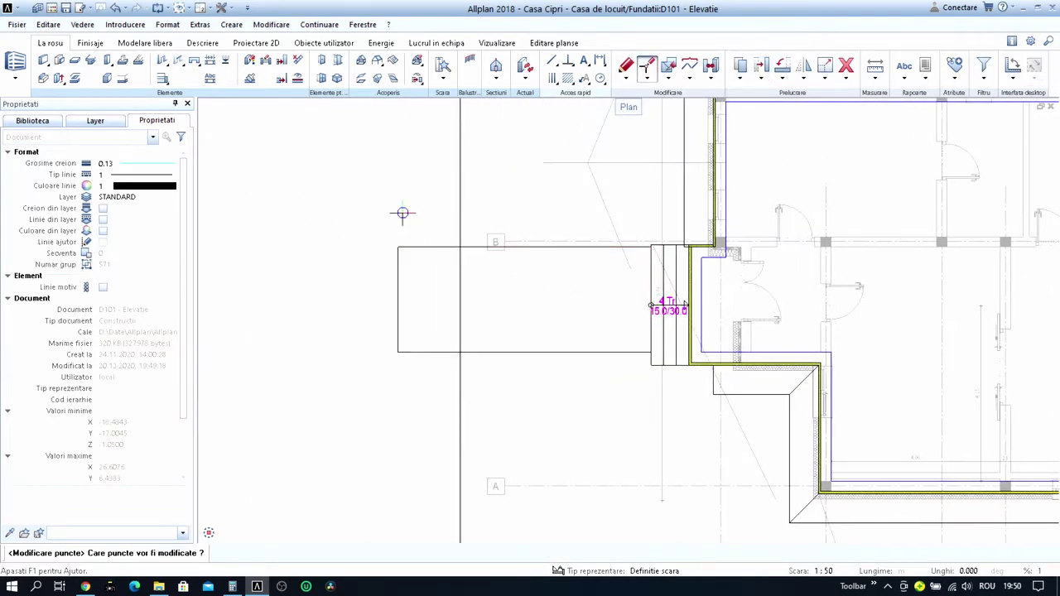
pyautogui.scroll(2, 356, 224)
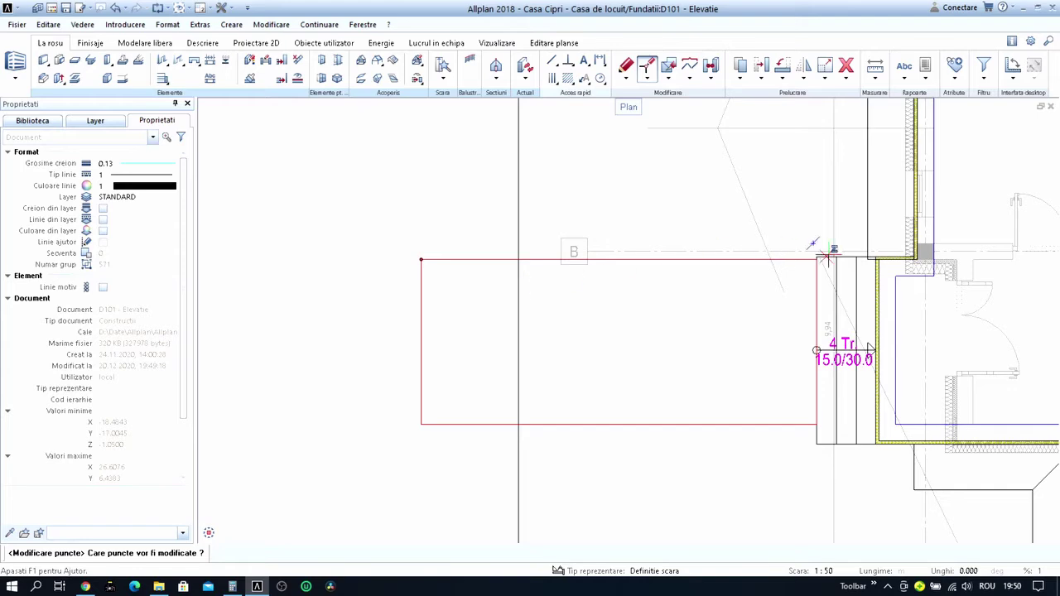
pyautogui.scroll(5, 822, 261)
pyautogui.click(778, 264)
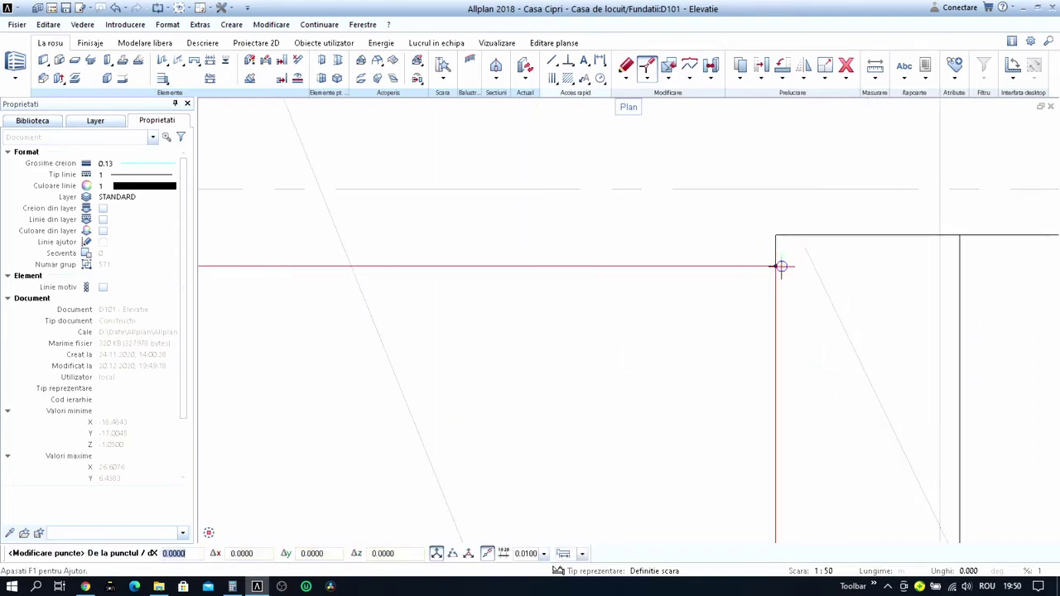
pyautogui.click(763, 253)
pyautogui.click(775, 235)
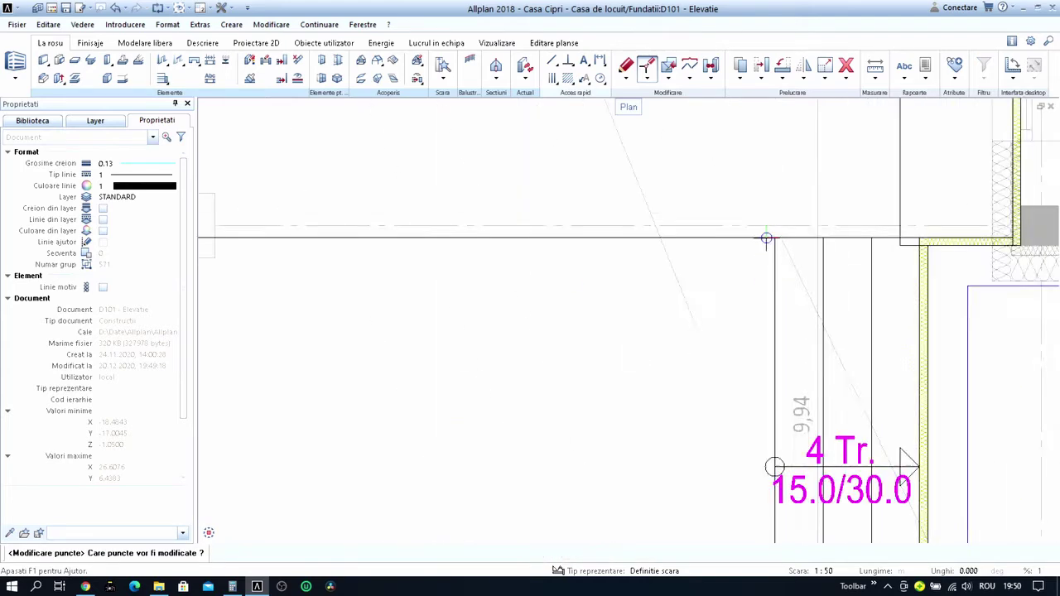
pyautogui.scroll(-5, 776, 235)
# Box-select the slab corner points at the stair, then cancel back to point editing.
pyautogui.moveTo(345, 185); pyautogui.dragTo(465, 267)
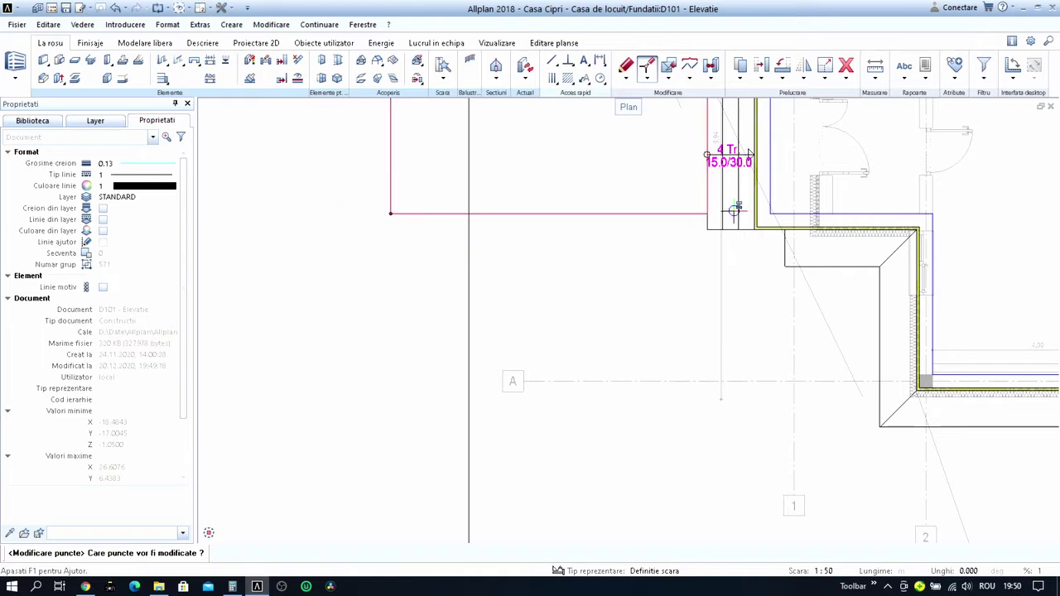
pyautogui.scroll(5, 734, 209)
pyautogui.moveTo(530, 189); pyautogui.dragTo(639, 239)
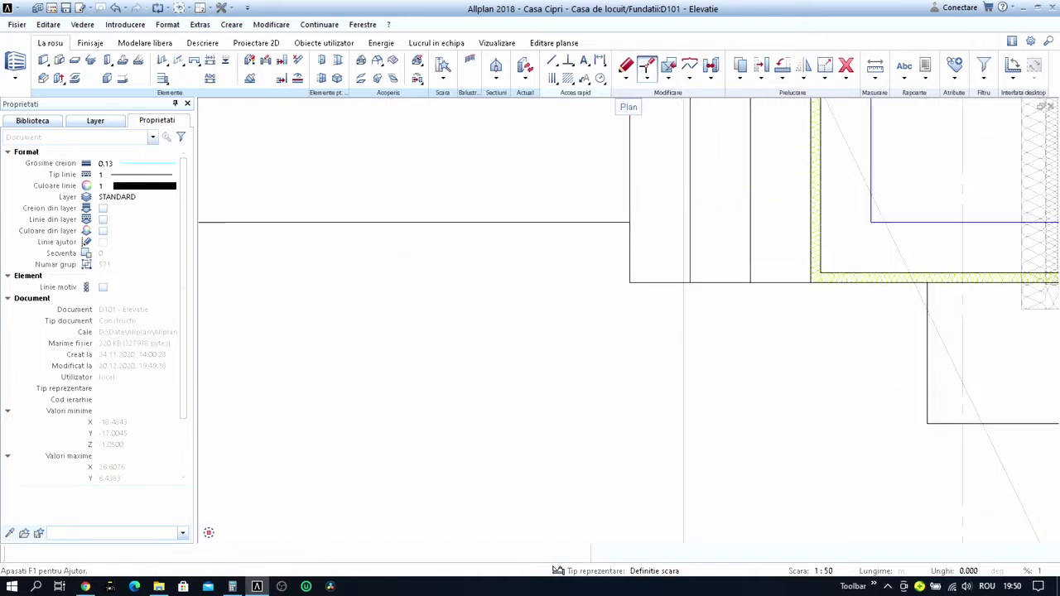
pyautogui.click(629, 222)
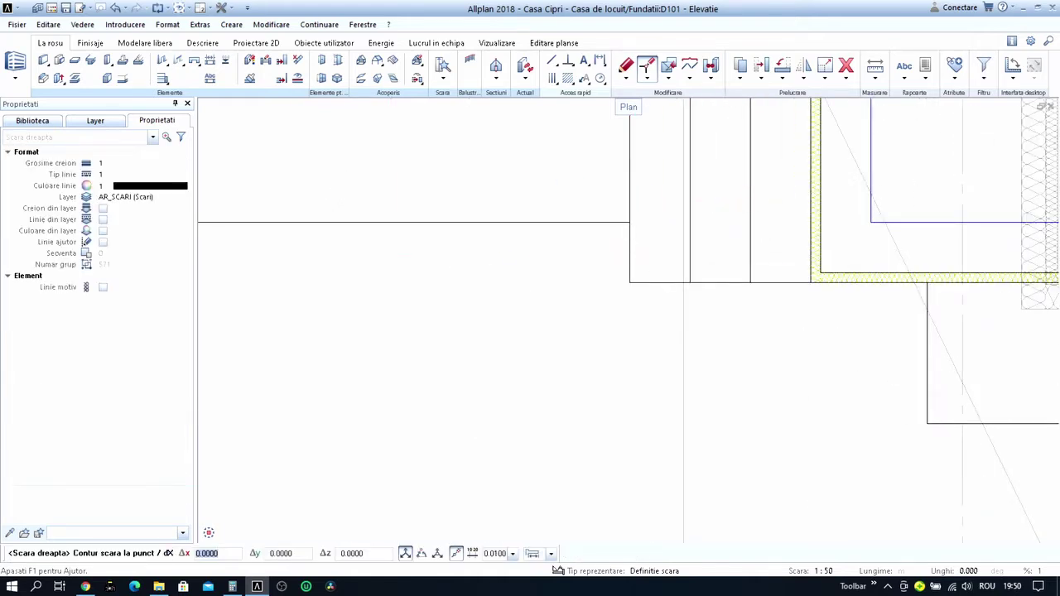
pyautogui.scroll(-2, 650, 243)
pyautogui.scroll(-3, 655, 248)
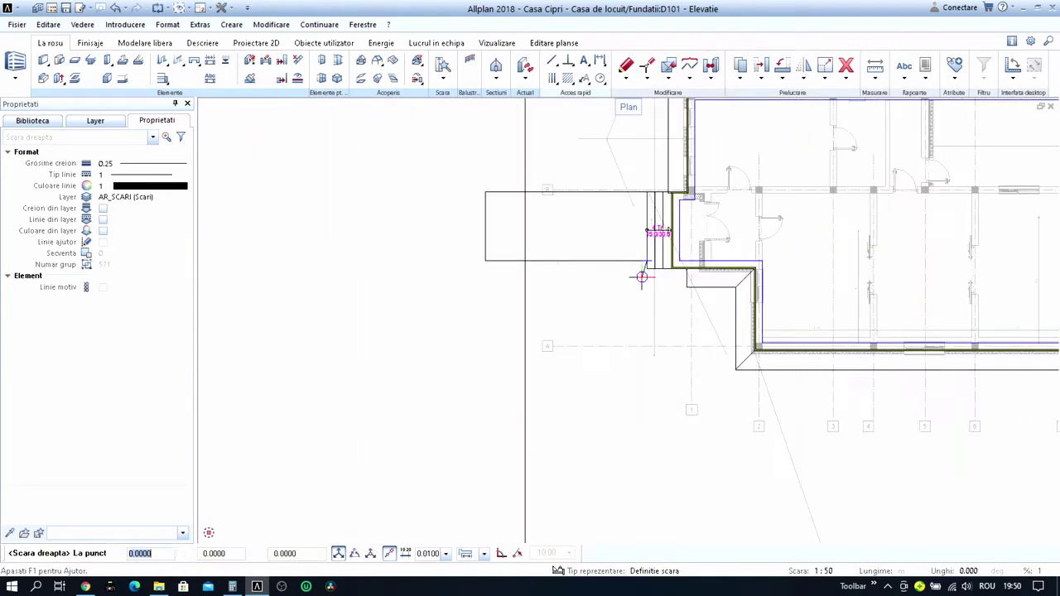
pyautogui.press('Escape')
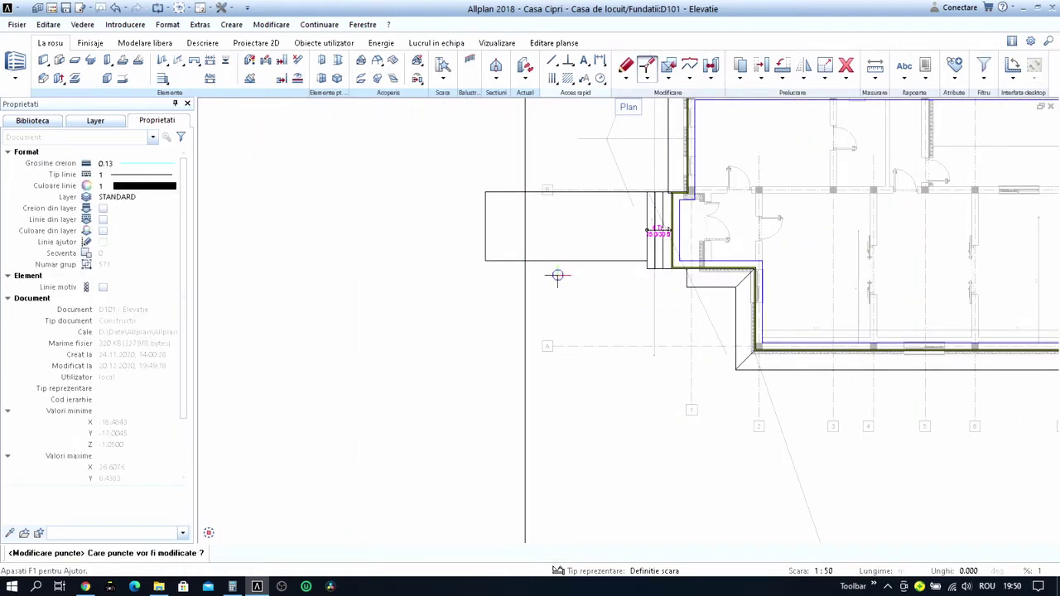
pyautogui.scroll(3, 470, 262)
# Select the slab's lower edge points and snap them down onto the wall corner.
pyautogui.click(466, 253)
pyautogui.scroll(-2, 608, 273)
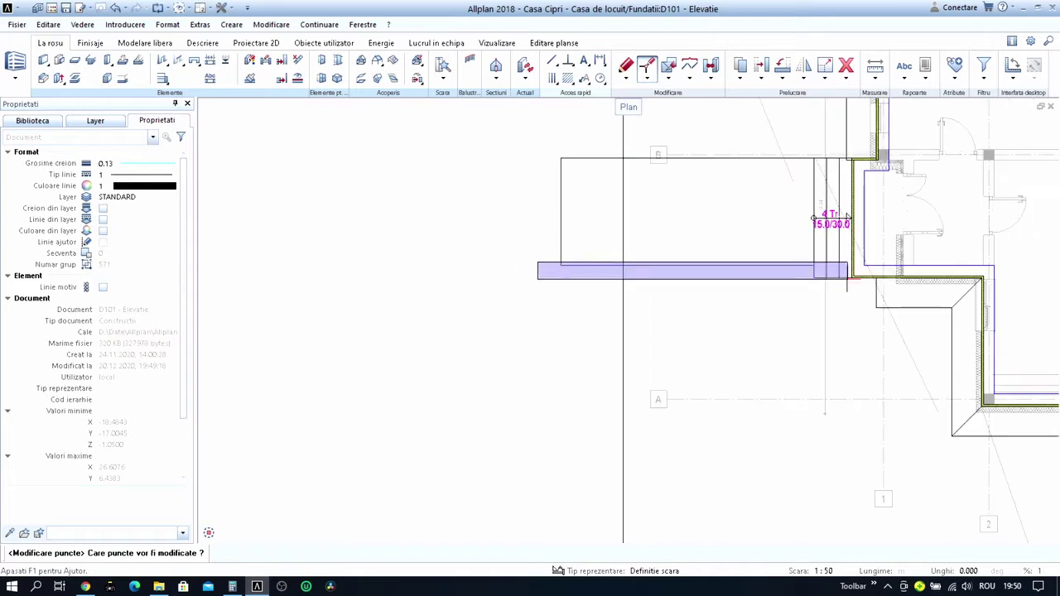
pyautogui.scroll(3, 853, 276)
pyautogui.click(891, 321)
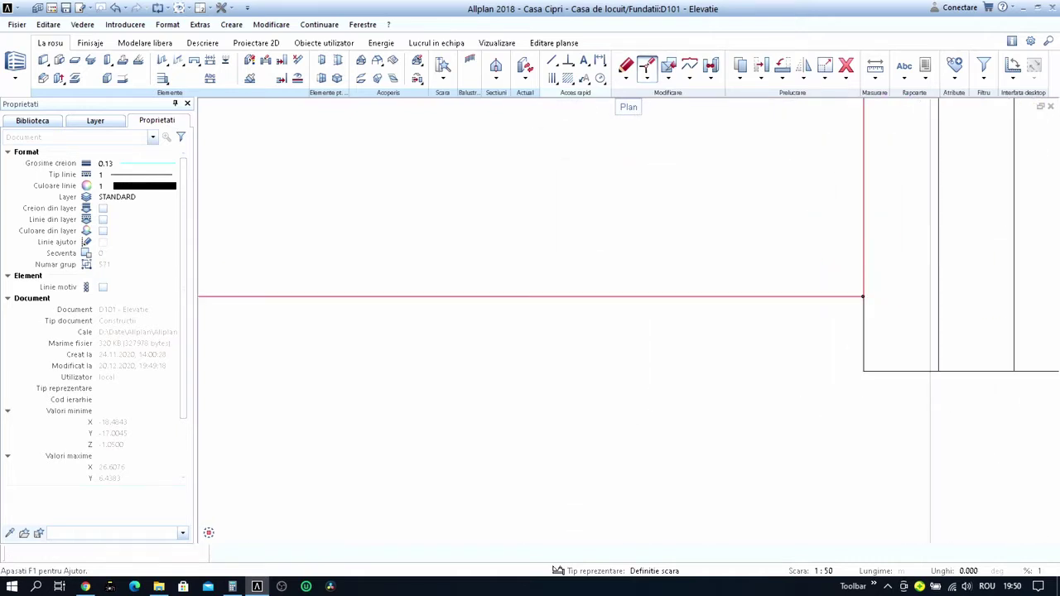
pyautogui.click(863, 296)
pyautogui.click(864, 372)
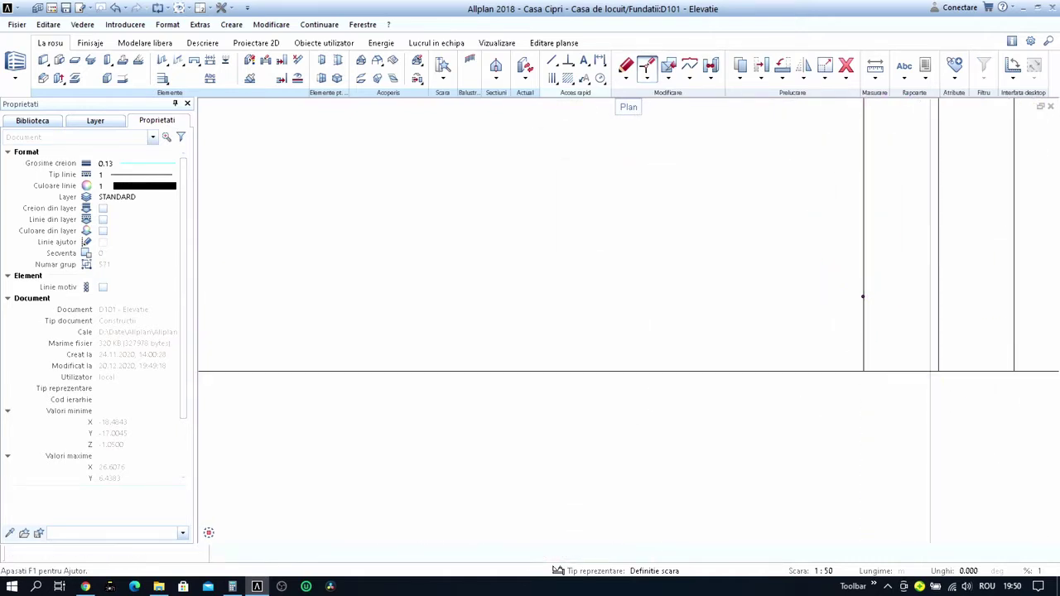
pyautogui.scroll(-3, 810, 336)
# Move the rectangle's left corner points onto the vertical line and end the command.
pyautogui.moveTo(648, 252); pyautogui.dragTo(717, 402)
pyautogui.scroll(3, 692, 257)
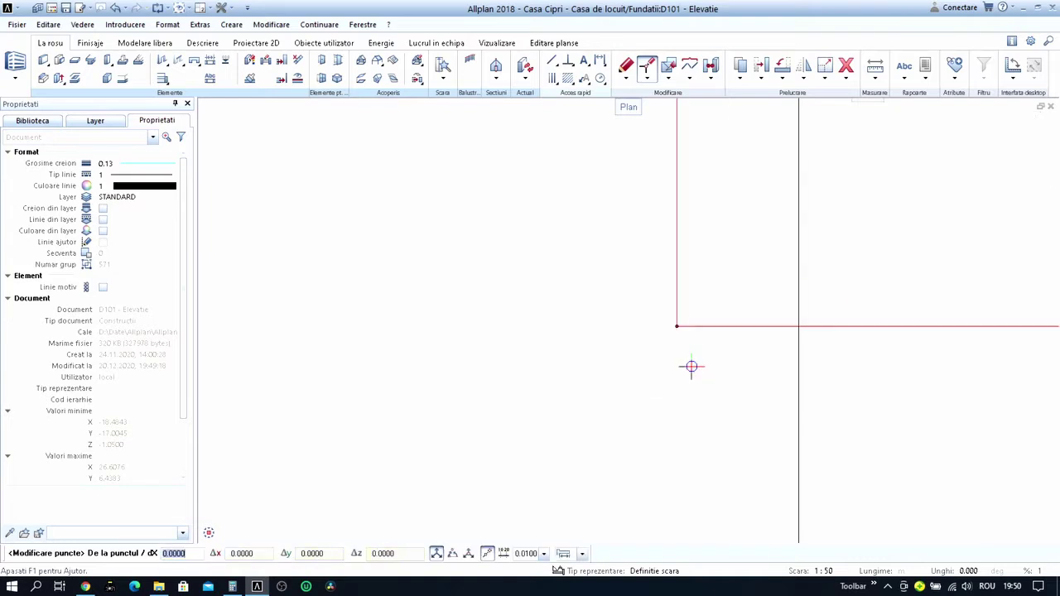
pyautogui.click(678, 332)
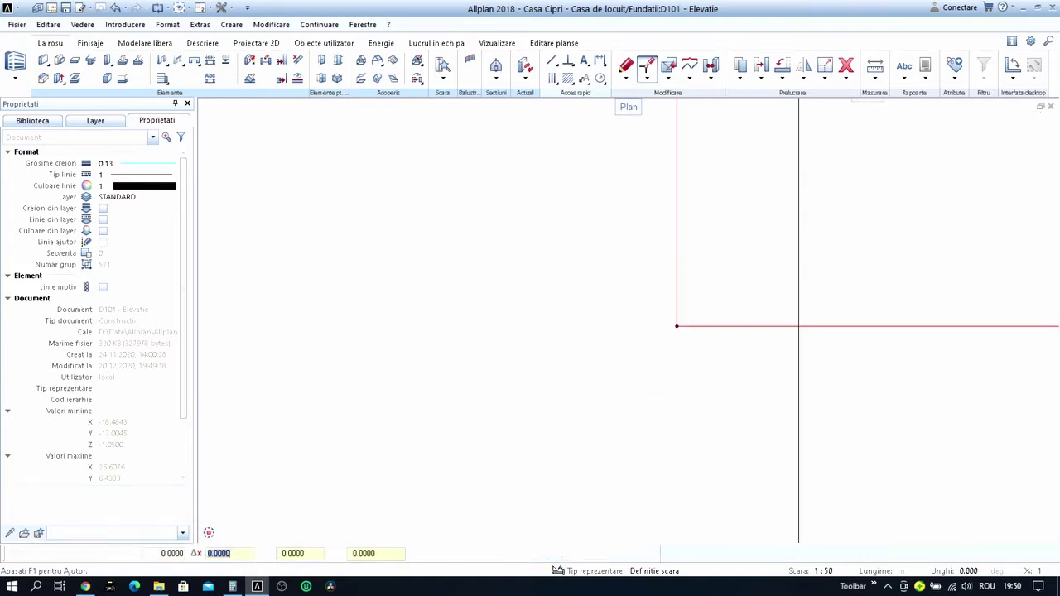
pyautogui.click(799, 327)
pyautogui.scroll(-3, 598, 364)
pyautogui.press('Escape')
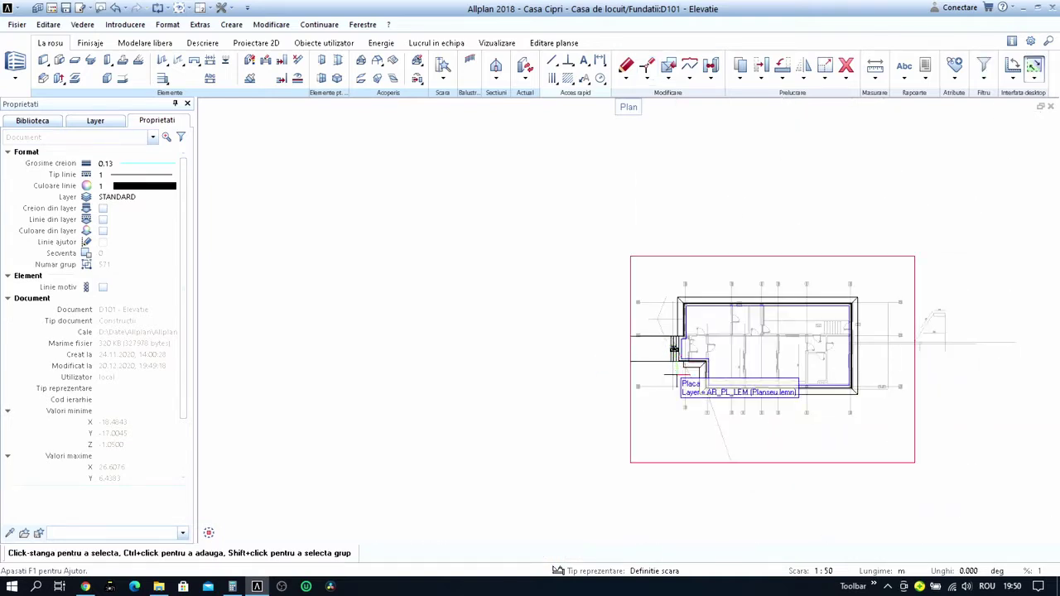
pyautogui.scroll(2, 726, 354)
# Snap the slab's selected corner points onto the exterior wall corner.
pyautogui.scroll(5, 665, 374)
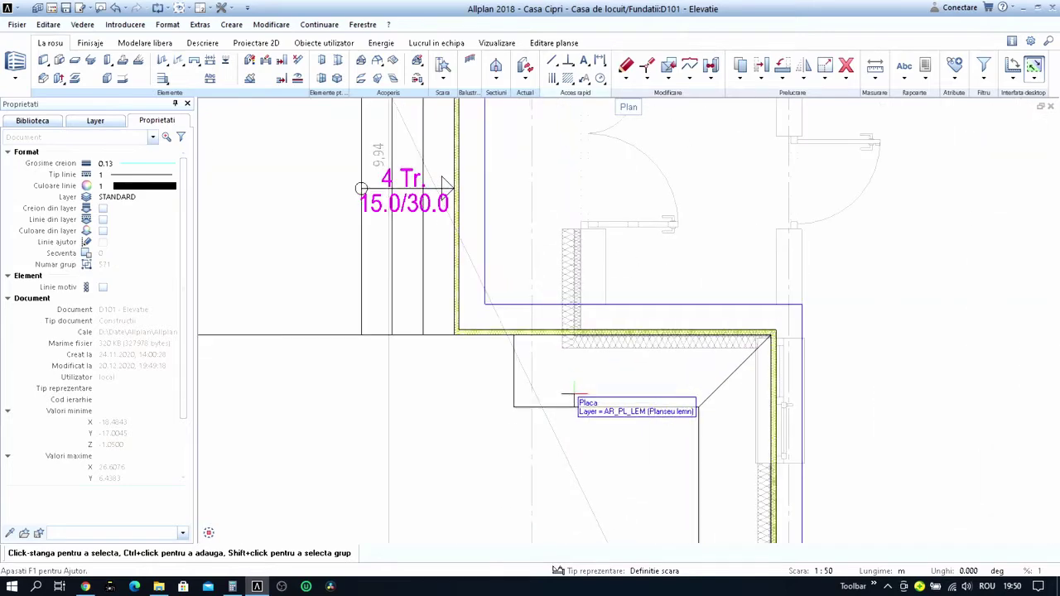
pyautogui.press('Return')
pyautogui.scroll(2, 572, 395)
pyautogui.scroll(3, 556, 379)
pyautogui.moveTo(430, 253); pyautogui.dragTo(479, 430)
pyautogui.click(440, 266)
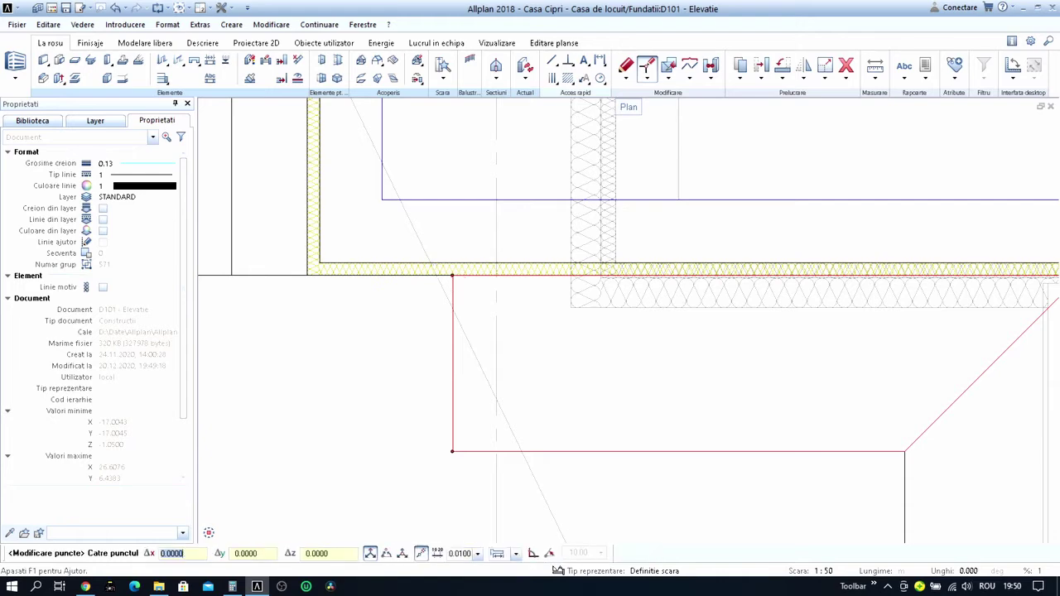
pyautogui.scroll(-2, 651, 291)
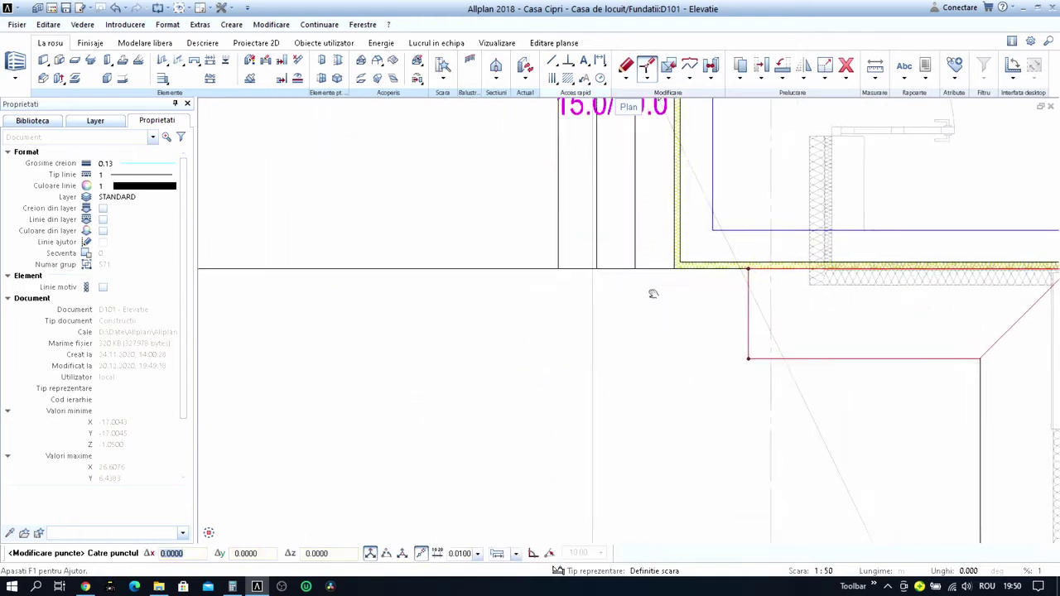
pyautogui.click(562, 267)
pyautogui.scroll(-2, 561, 273)
pyautogui.scroll(2, 585, 338)
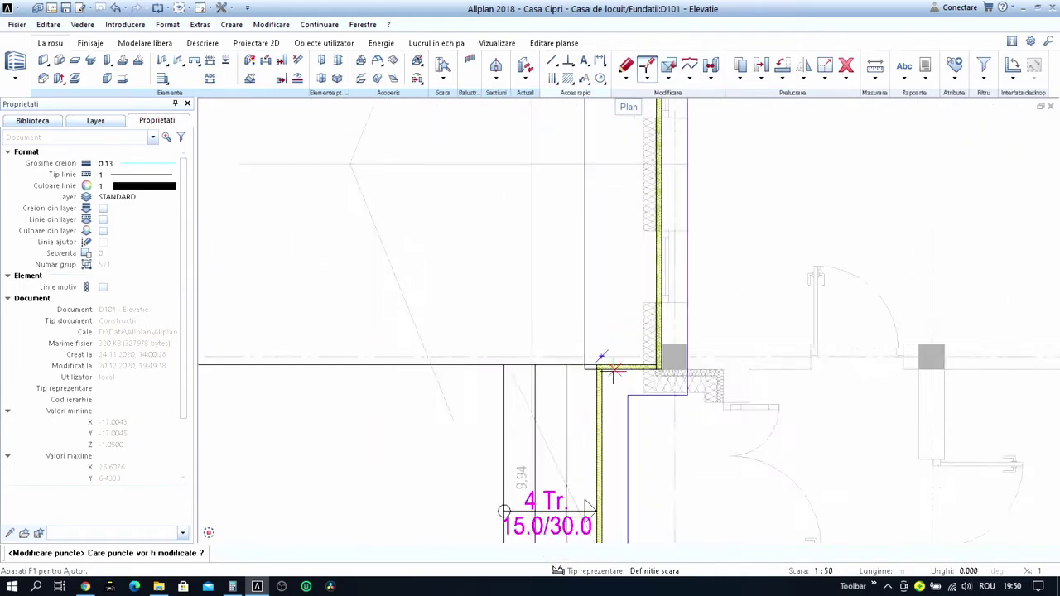
pyautogui.scroll(2, 604, 356)
pyautogui.press('Escape')
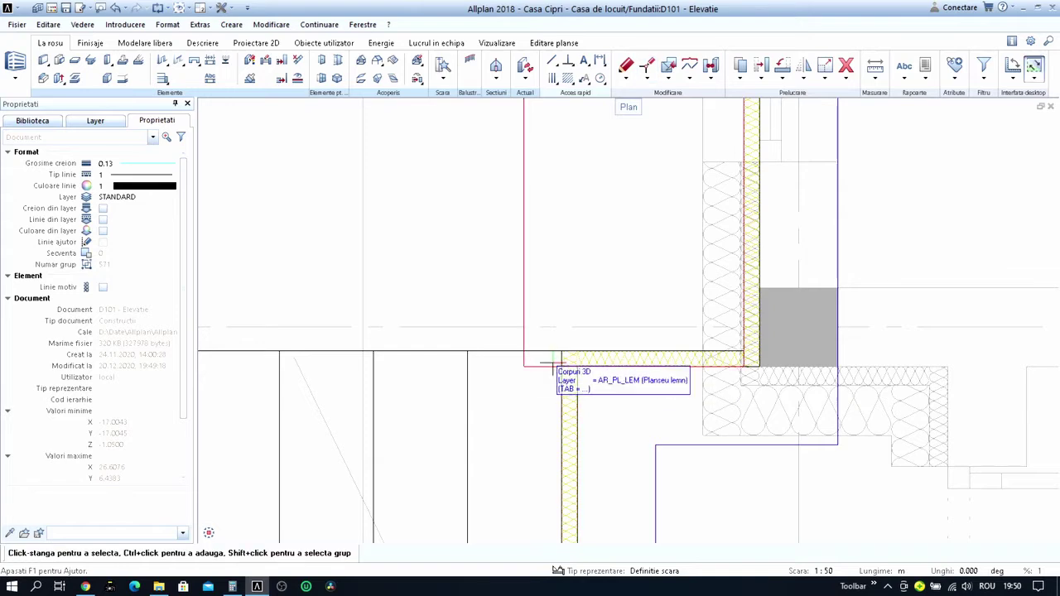
# Move the 3D slab body to its new corner position.
pyautogui.click(557, 363)
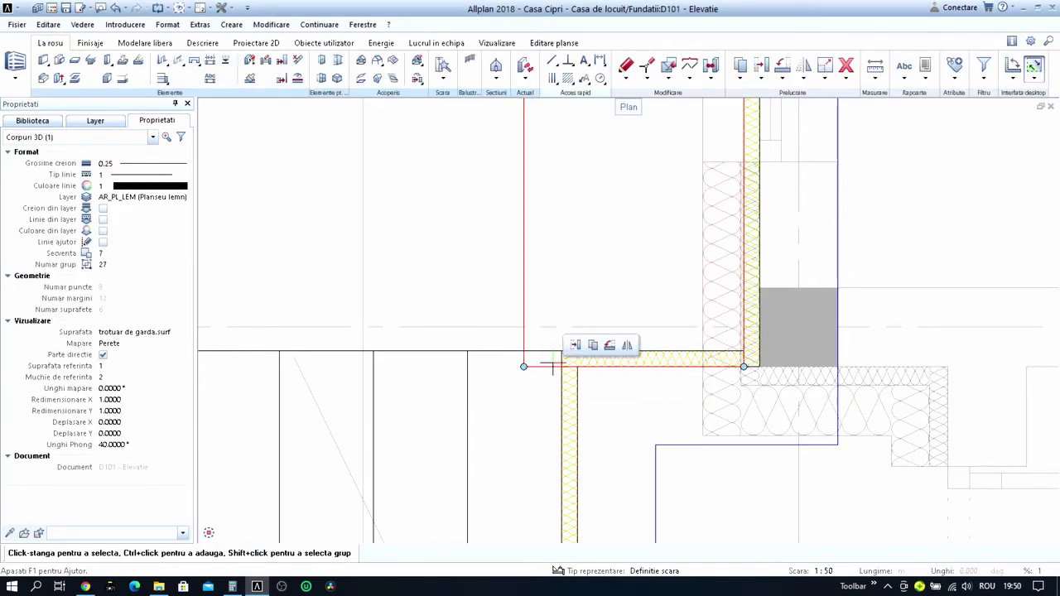
pyautogui.scroll(-2, 611, 410)
pyautogui.press('Escape')
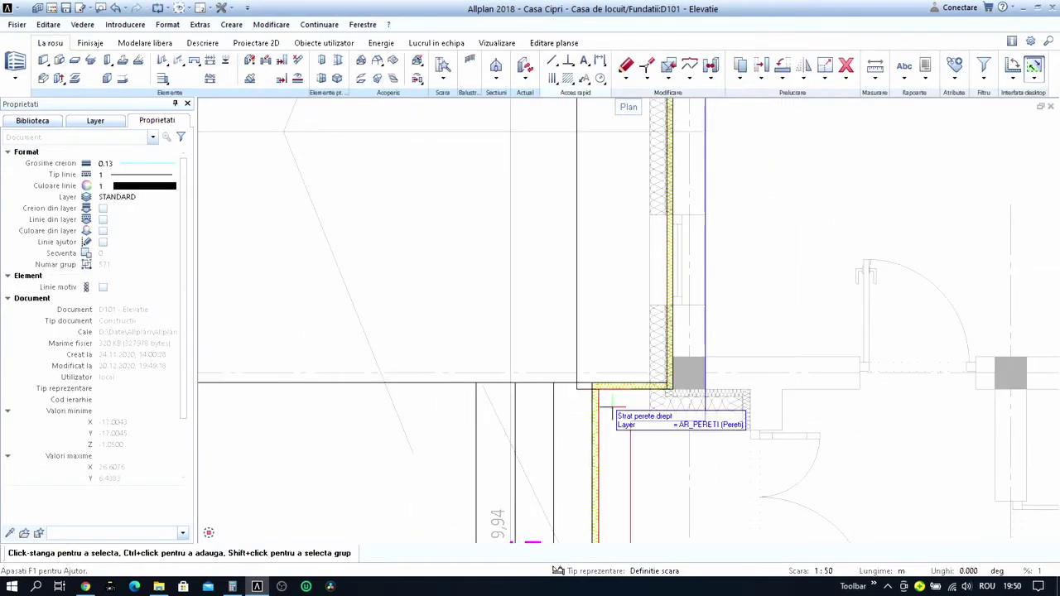
pyautogui.press('m')
pyautogui.scroll(2, 600, 343)
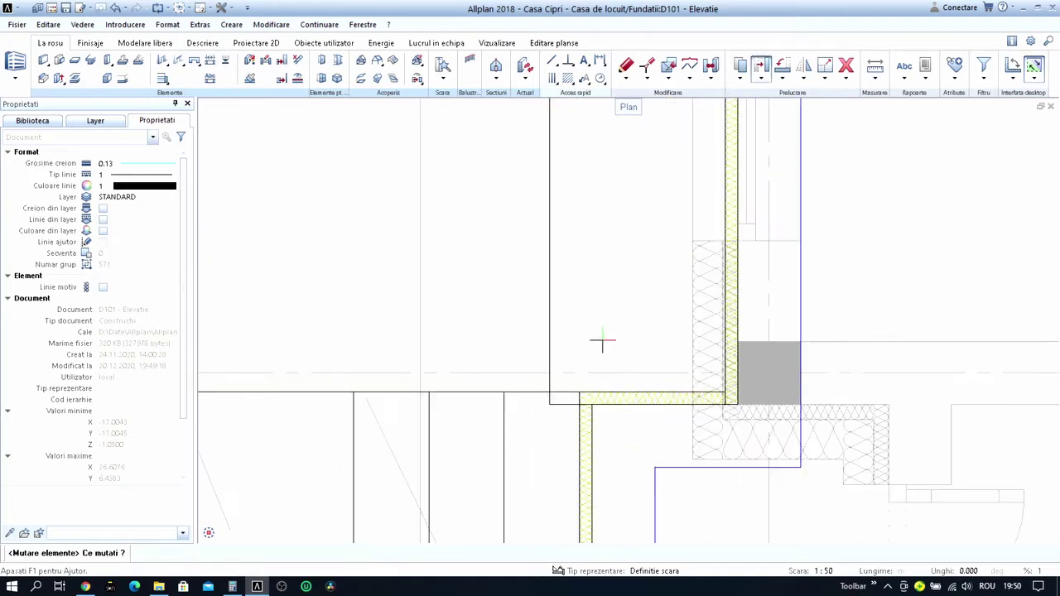
pyautogui.click(550, 332)
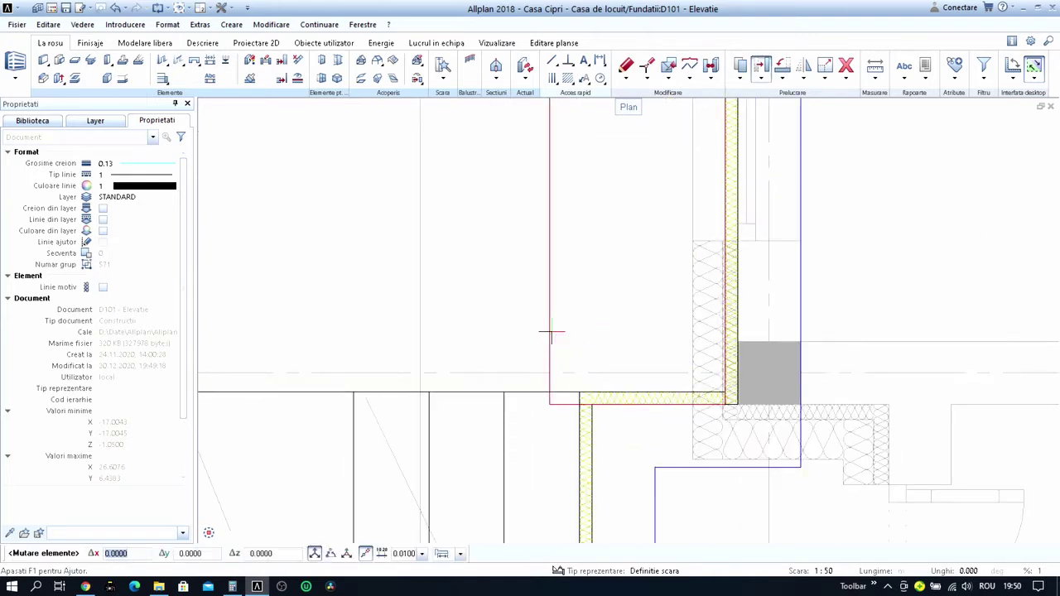
pyautogui.click(550, 404)
pyautogui.click(549, 402)
pyautogui.scroll(-2, 601, 423)
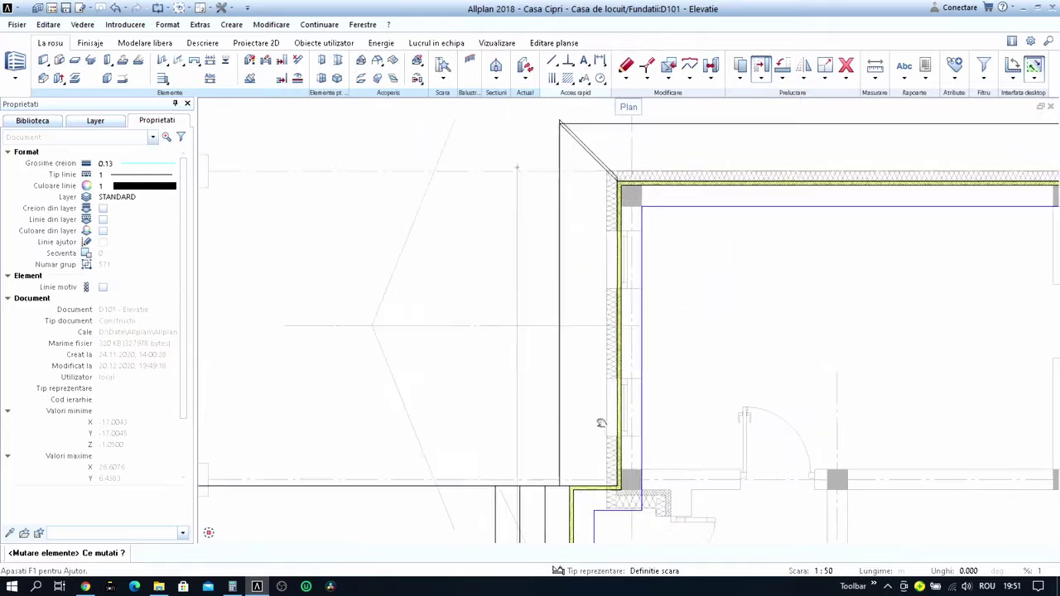
pyautogui.scroll(1, 592, 299)
pyautogui.scroll(1, 592, 299)
# Shift the diagonal edge's lower end point onto the insulation corner.
pyautogui.press('p')
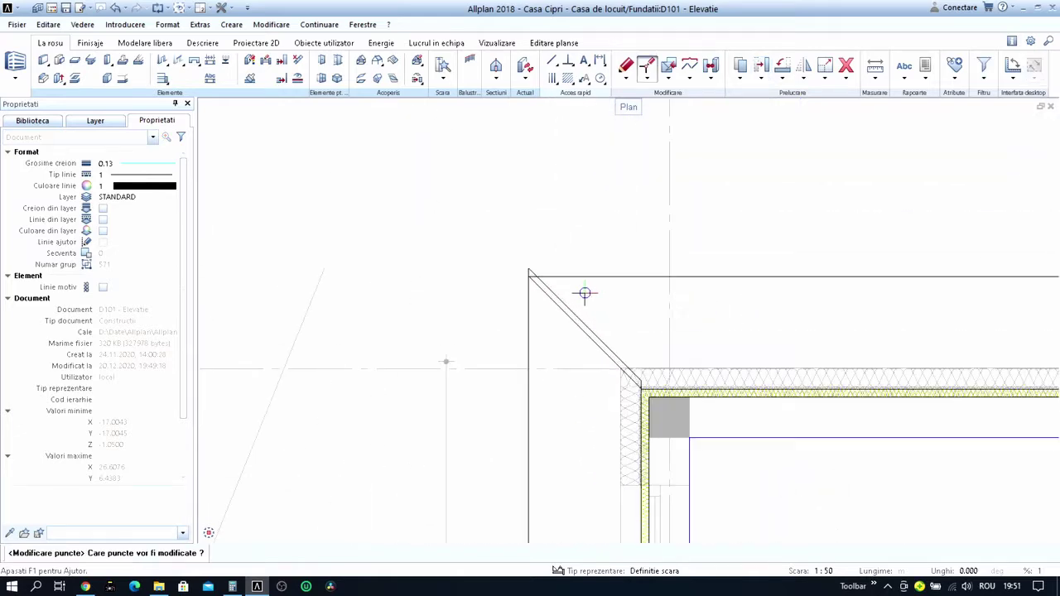
pyautogui.scroll(2, 526, 261)
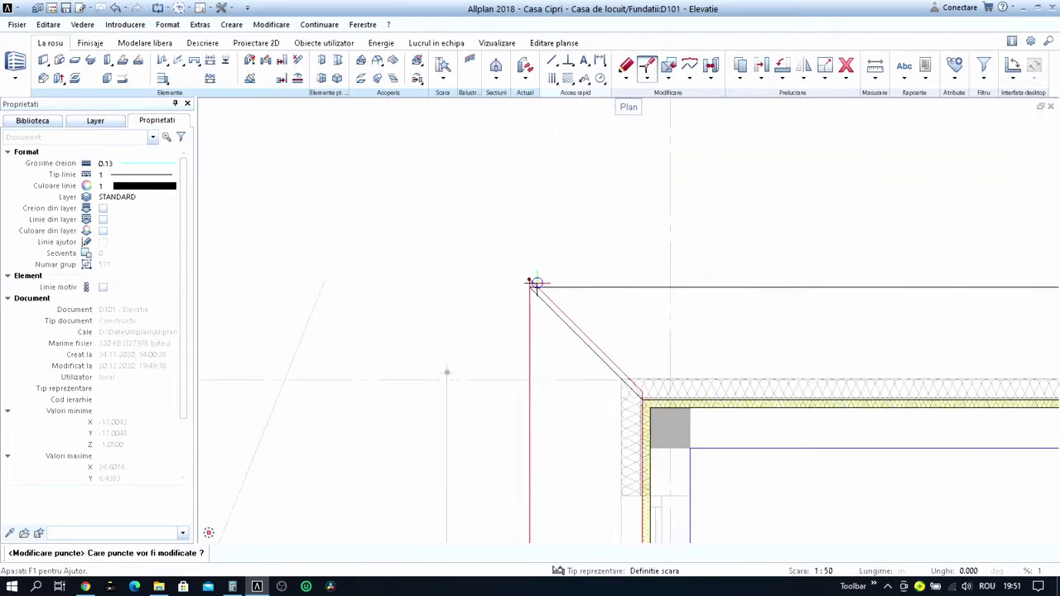
pyautogui.scroll(2, 532, 279)
pyautogui.scroll(2, 610, 234)
pyautogui.scroll(1, 599, 272)
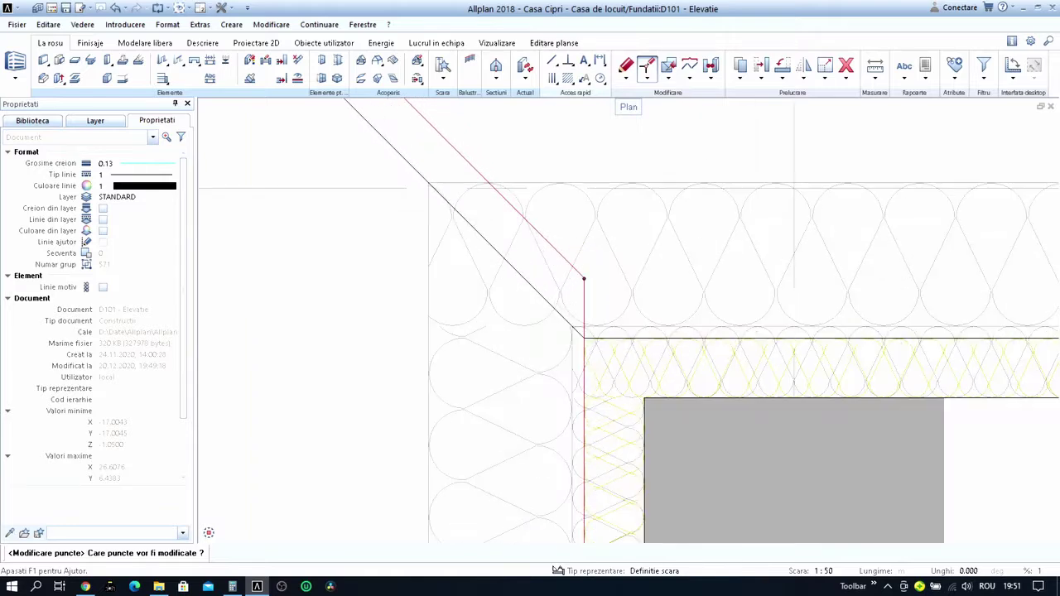
pyautogui.click(584, 278)
pyautogui.click(584, 278)
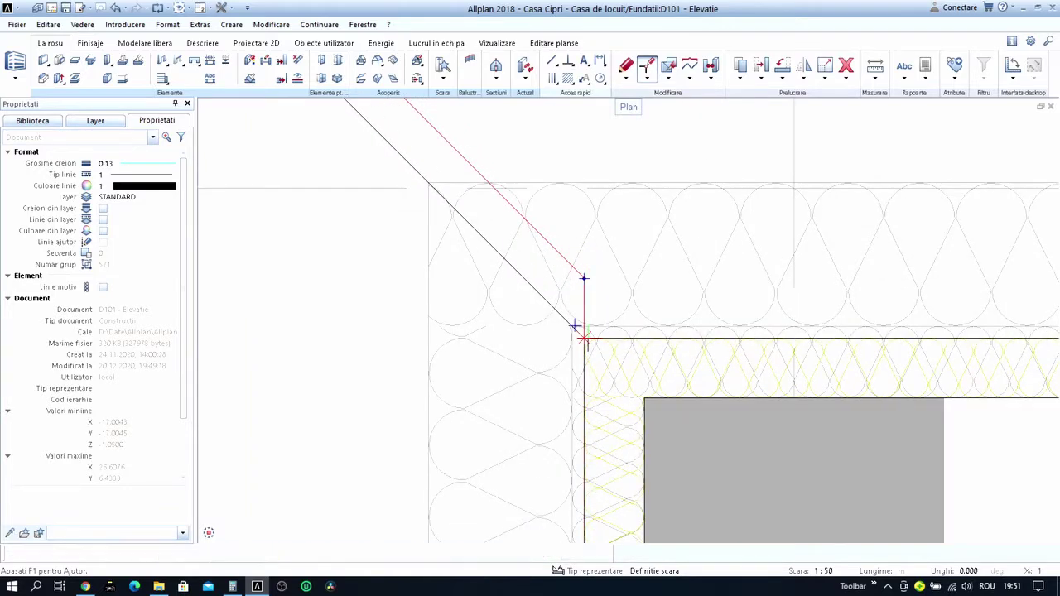
pyautogui.click(580, 334)
pyautogui.scroll(-3, 580, 334)
pyautogui.scroll(-2, 688, 398)
pyautogui.scroll(-2, 688, 399)
pyautogui.scroll(-1, 621, 333)
pyautogui.press('Escape')
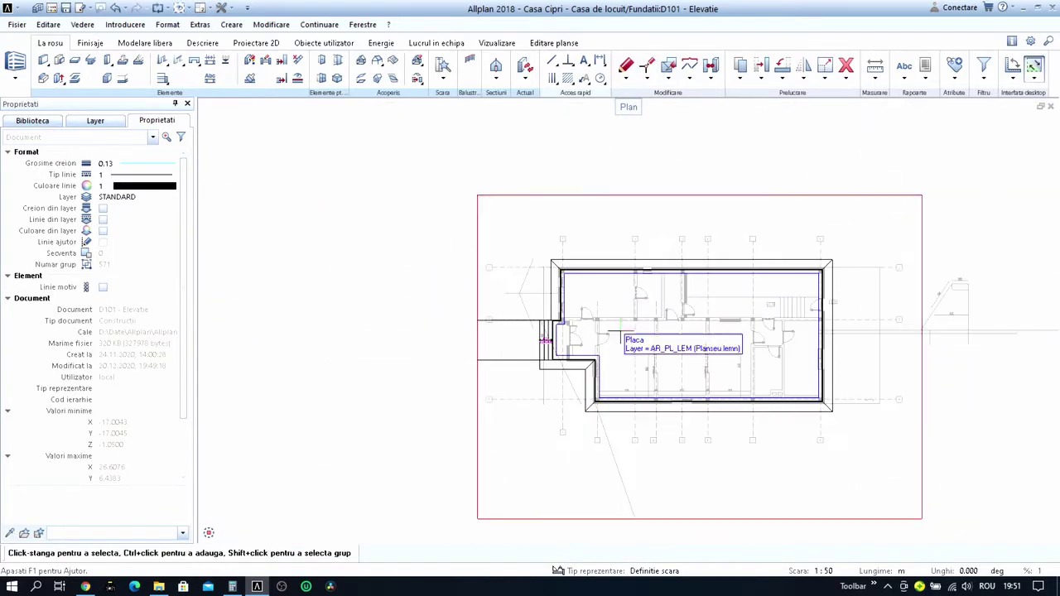
pyautogui.press('F4')
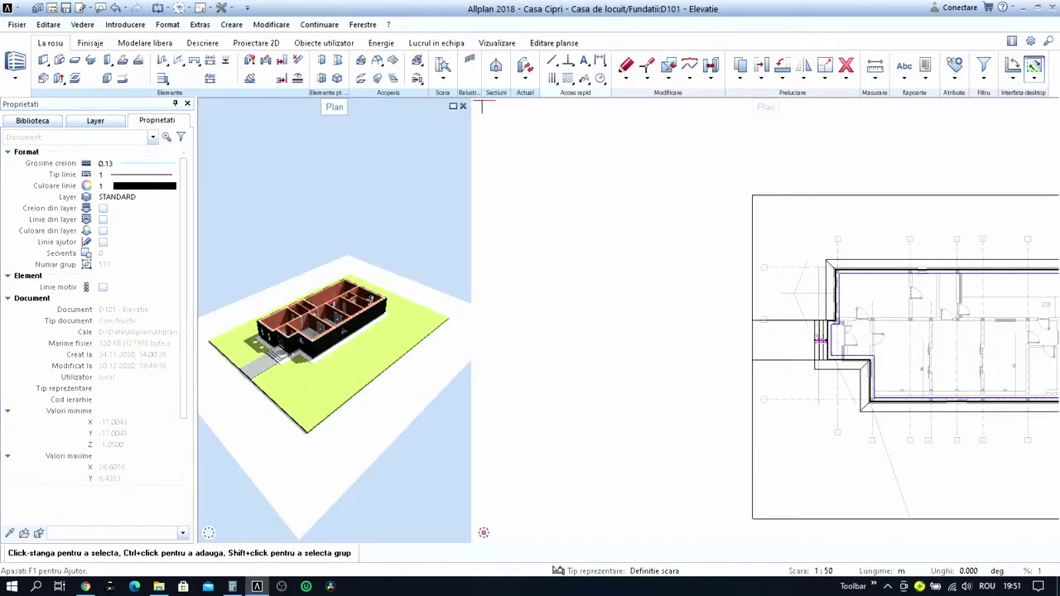
pyautogui.click(454, 106)
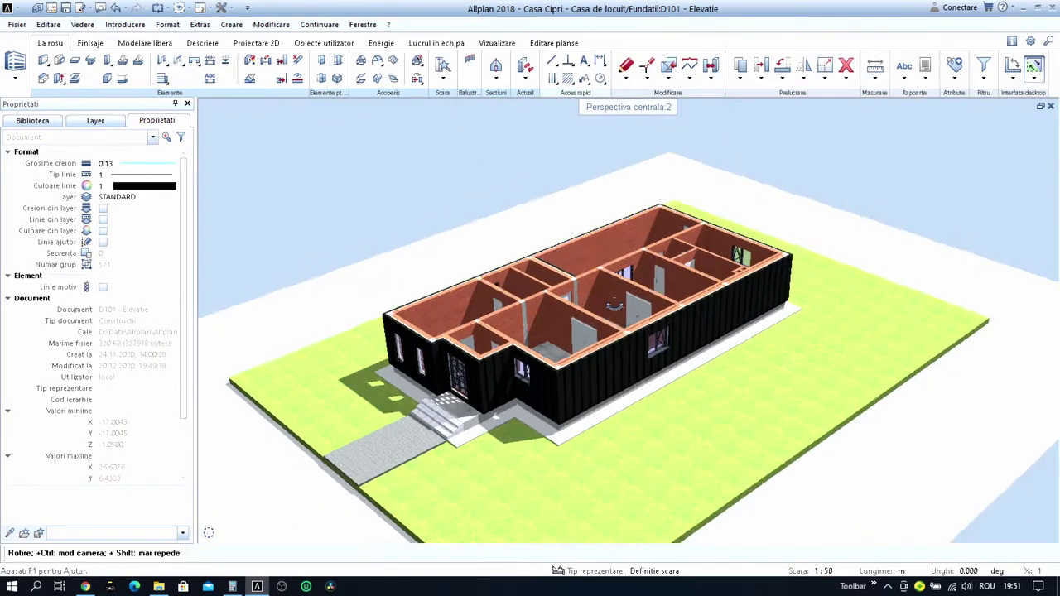
pyautogui.scroll(5, 517, 414)
pyautogui.scroll(5, 518, 414)
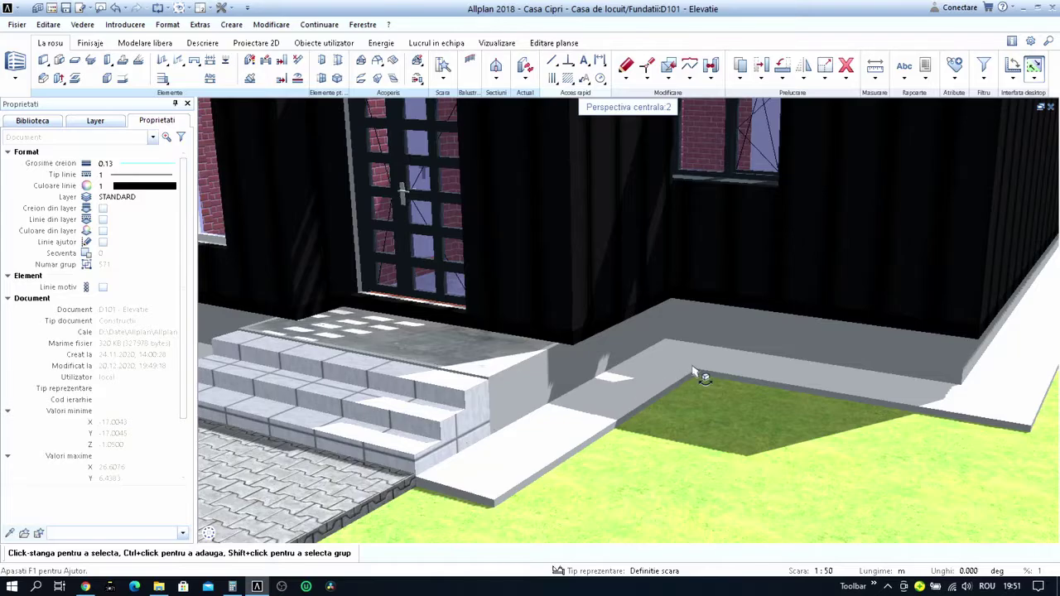
pyautogui.scroll(-5, 700, 374)
pyautogui.moveTo(762, 367)
pyautogui.mouseDown(button='middle')
pyautogui.moveTo(623, 339)
pyautogui.moveTo(767, 351)
pyautogui.moveTo(598, 389)
pyautogui.moveTo(445, 388)
pyautogui.moveTo(883, 354)
pyautogui.moveTo(805, 439)
pyautogui.moveTo(817, 372)
pyautogui.mouseUp(button='middle')
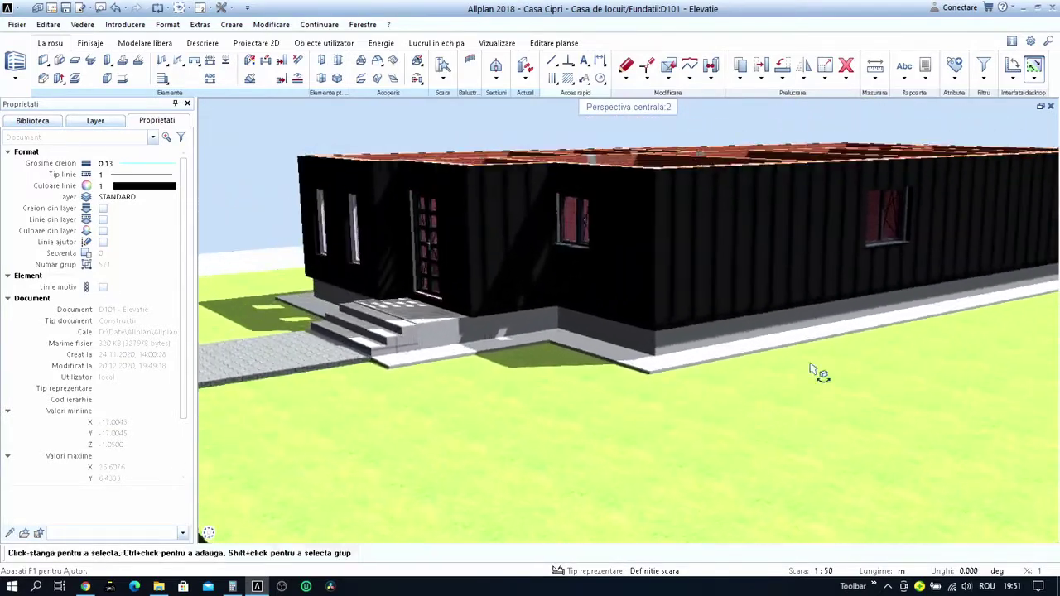
# Close the 3D perspective to return to the plan and save the drawing.
pyautogui.click(1050, 107)
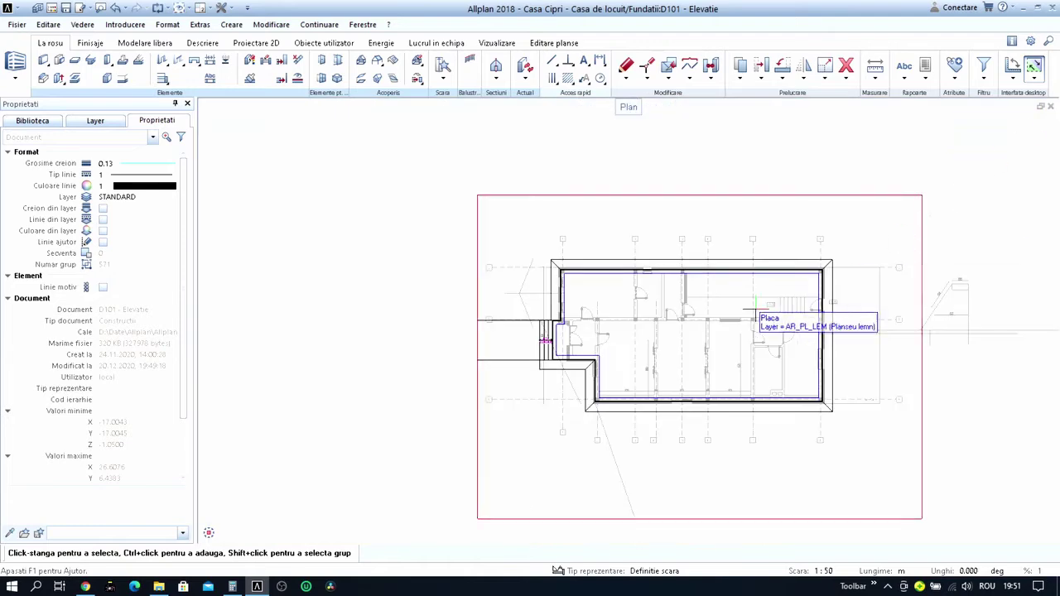
pyautogui.scroll(-2, 663, 332)
pyautogui.scroll(2, 613, 347)
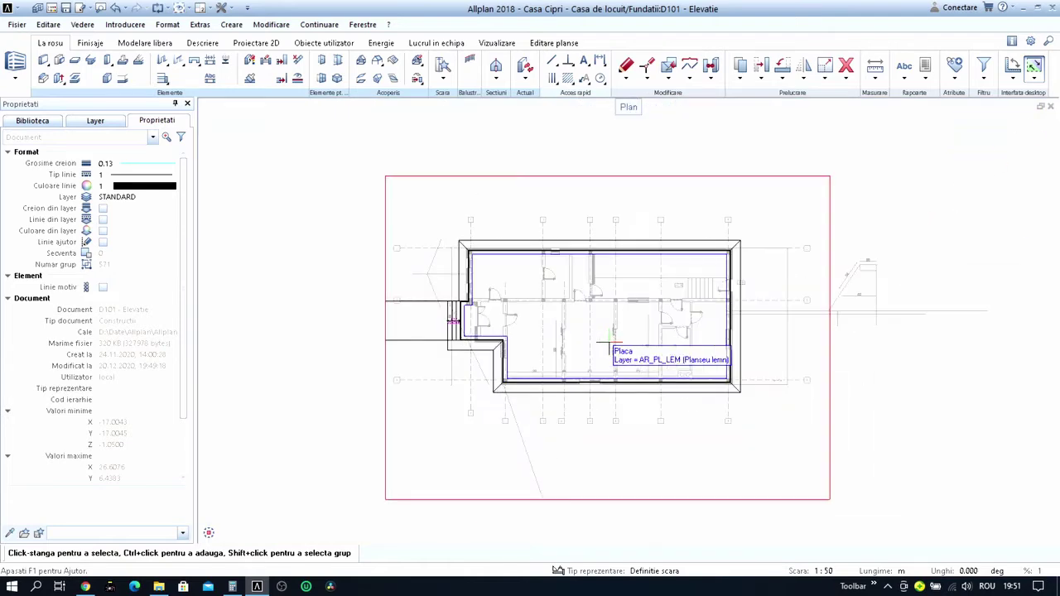
pyautogui.hotkey('ctrl', 's')
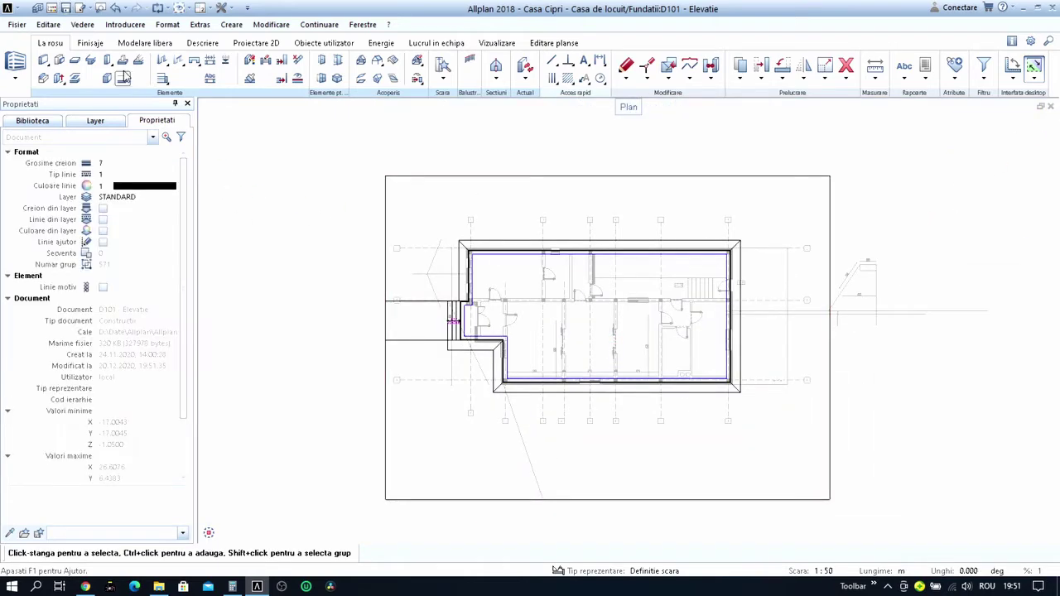
# Open the building structure's level manager, showing storeys from foundation up to Etaj 2 (8.5300).
pyautogui.click(51, 8)
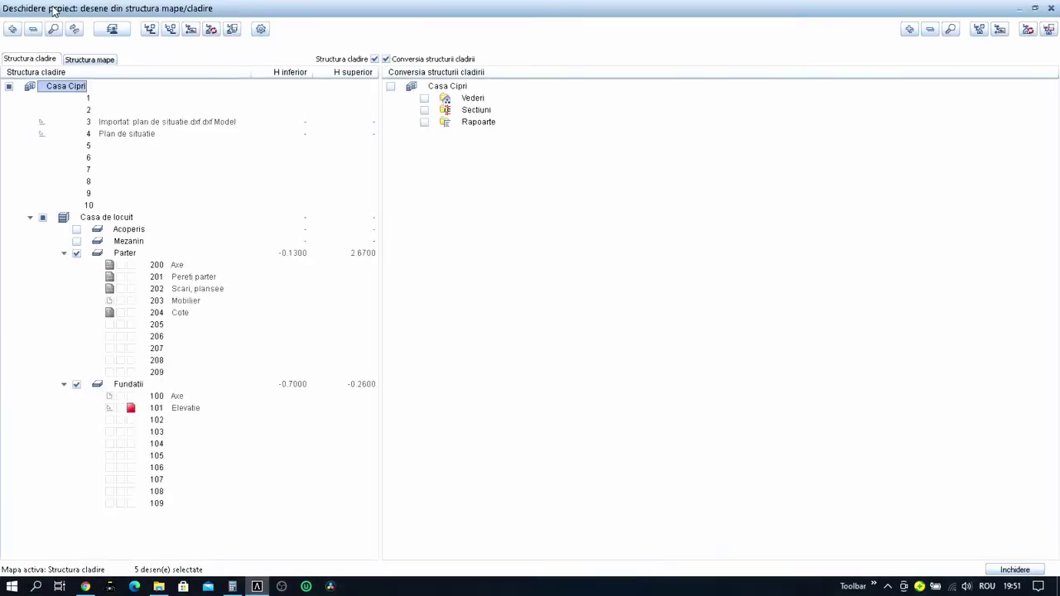
pyautogui.click(111, 29)
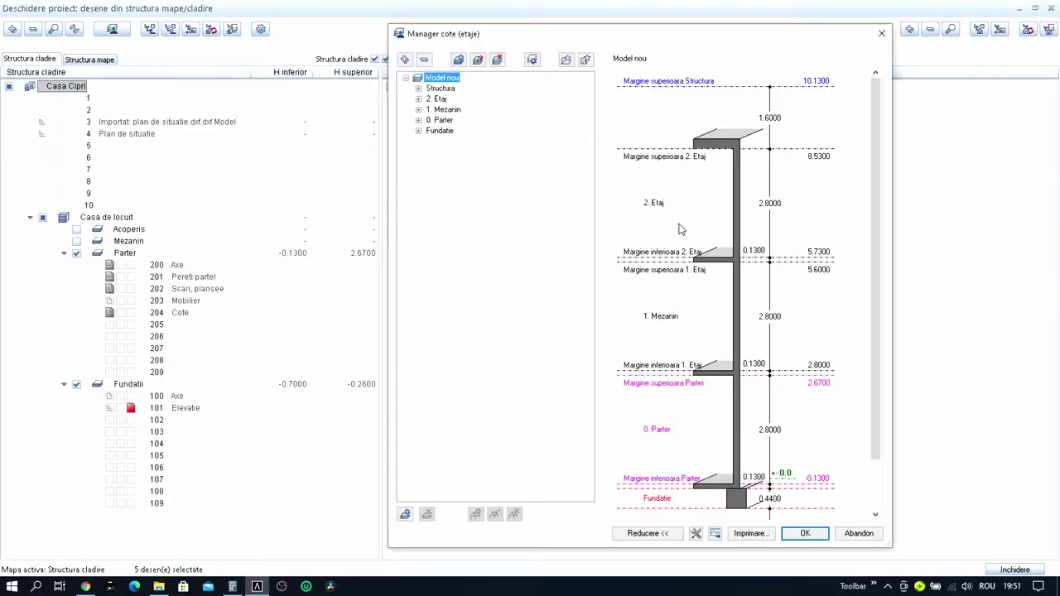
pyautogui.scroll(-1, 726, 283)
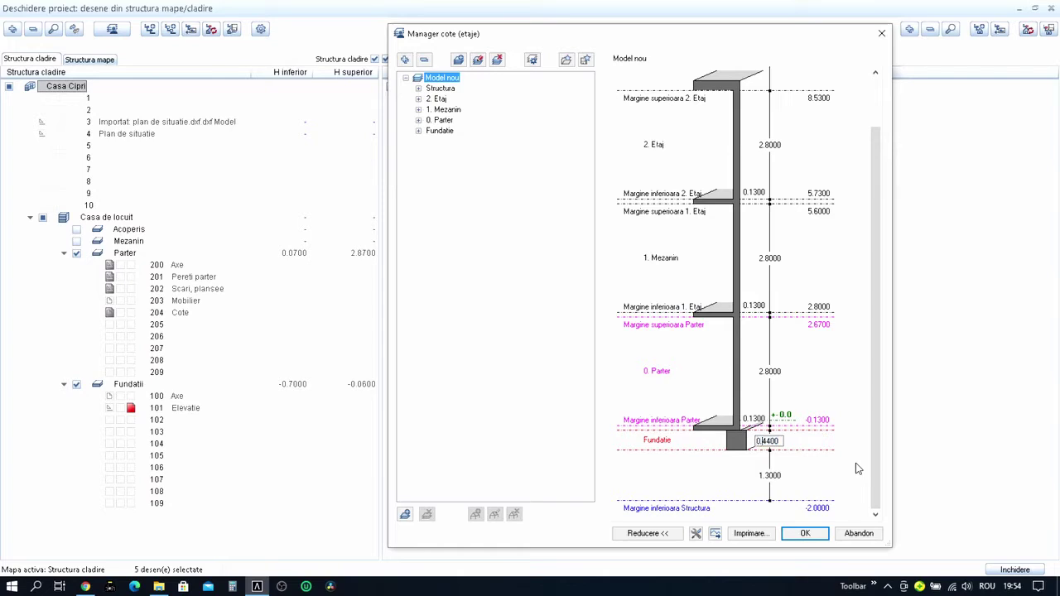
# Set the foundation height to 0.64, keep existing elevations, and apply the new storey levels.
pyautogui.write('6')
pyautogui.press('Return')
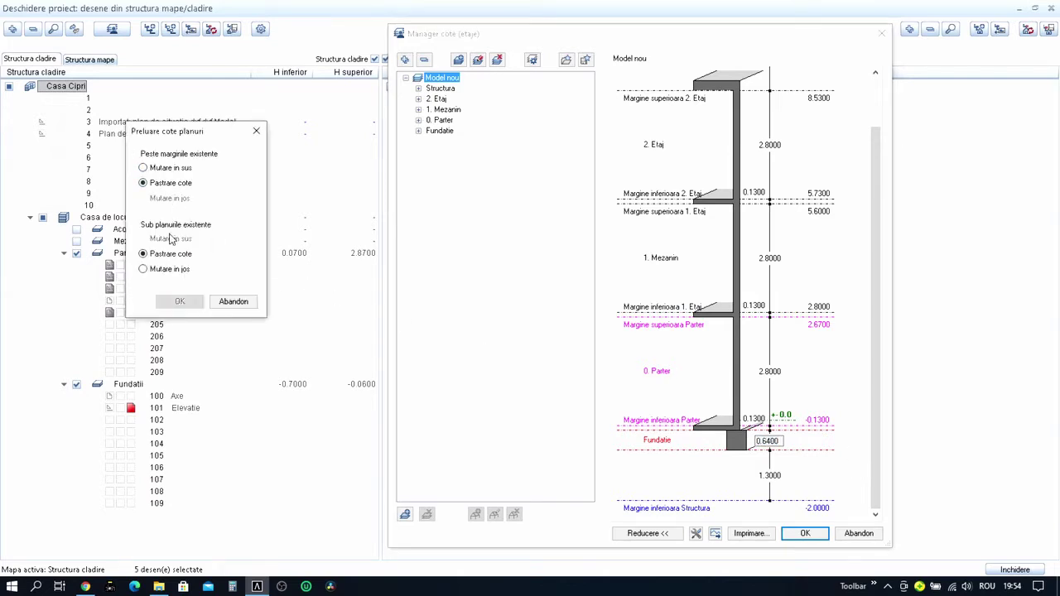
pyautogui.click(179, 302)
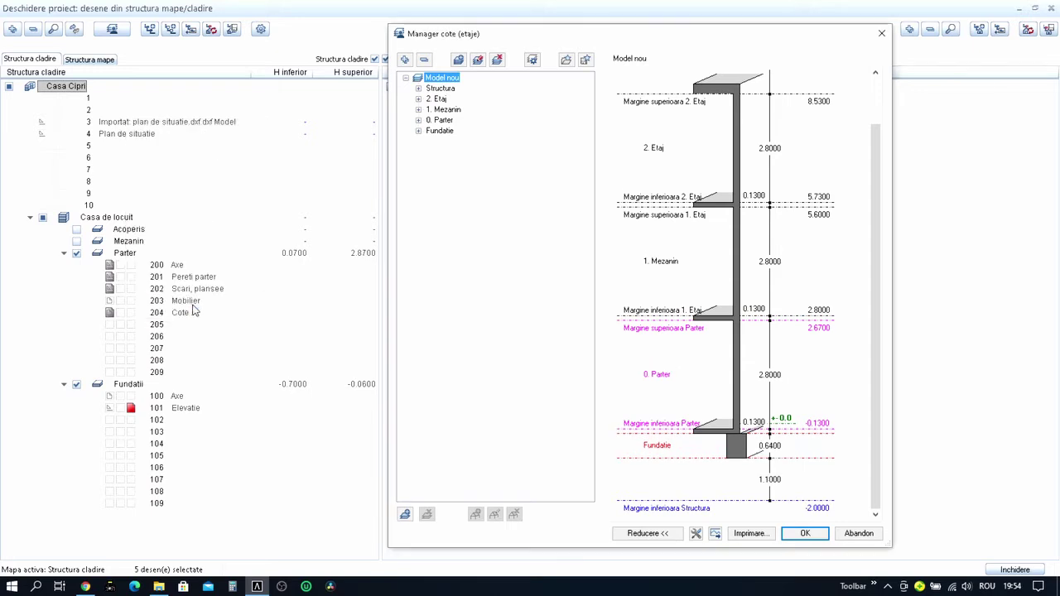
pyautogui.click(806, 534)
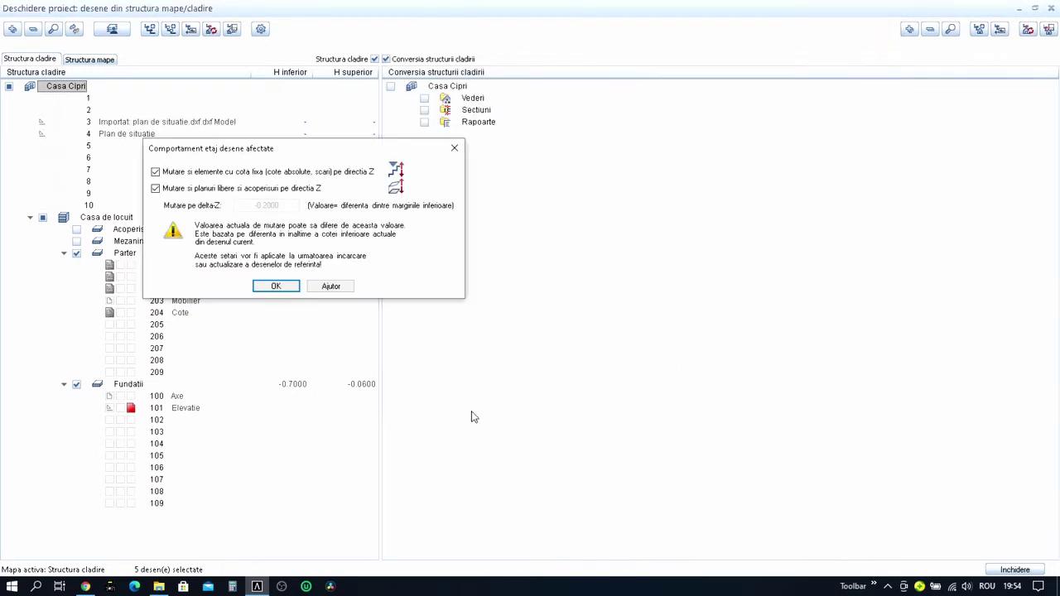
pyautogui.click(277, 287)
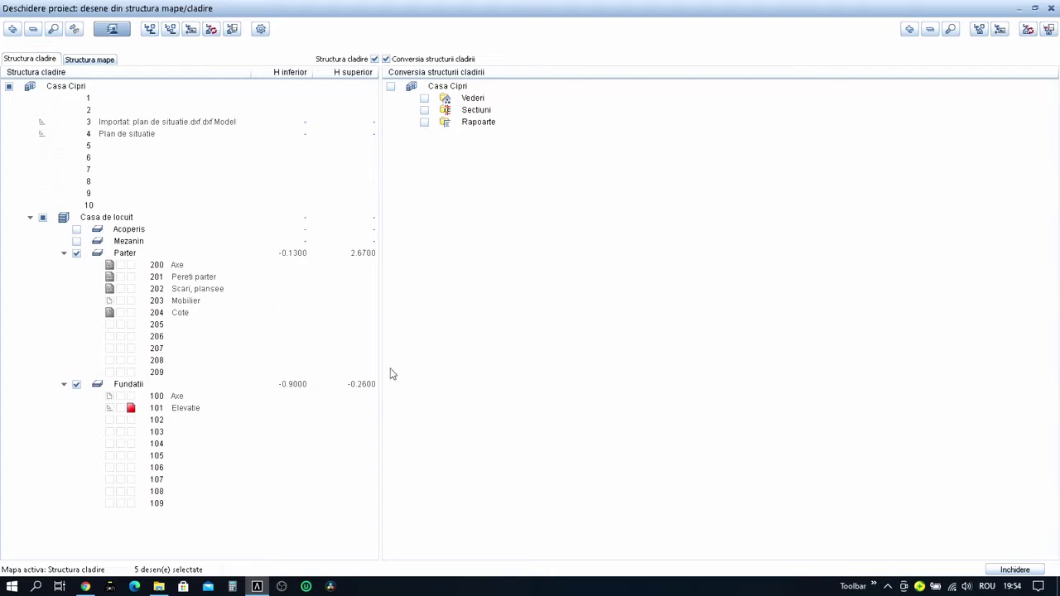
pyautogui.click(1015, 570)
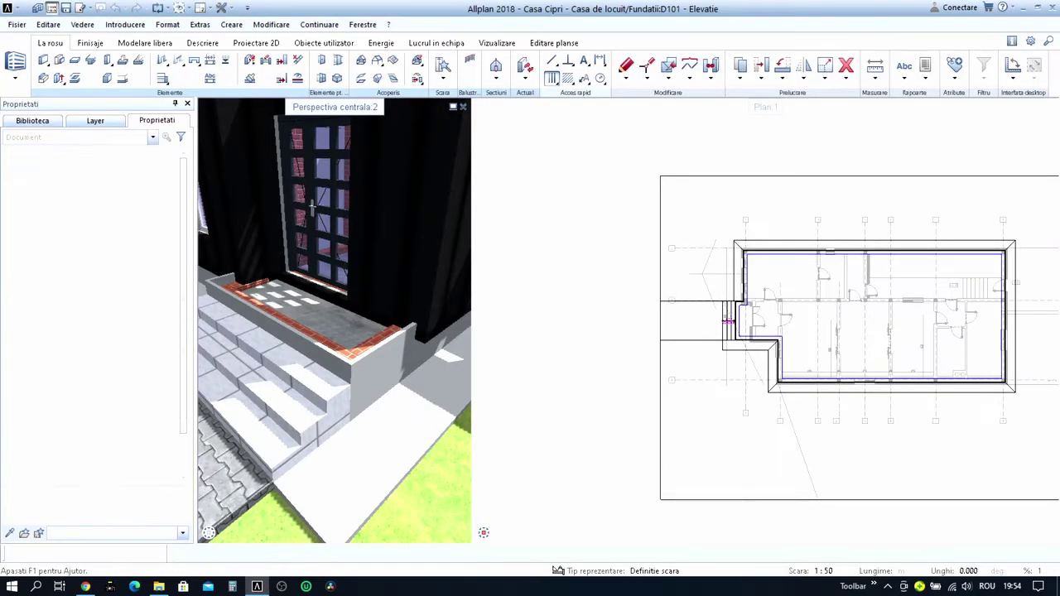
# Orbit and zoom onto the entrance stair and inspect its 4 Tr. label.
pyautogui.moveTo(342, 308)
pyautogui.mouseDown()
pyautogui.moveTo(352, 383)
pyautogui.moveTo(316, 327)
pyautogui.mouseUp()
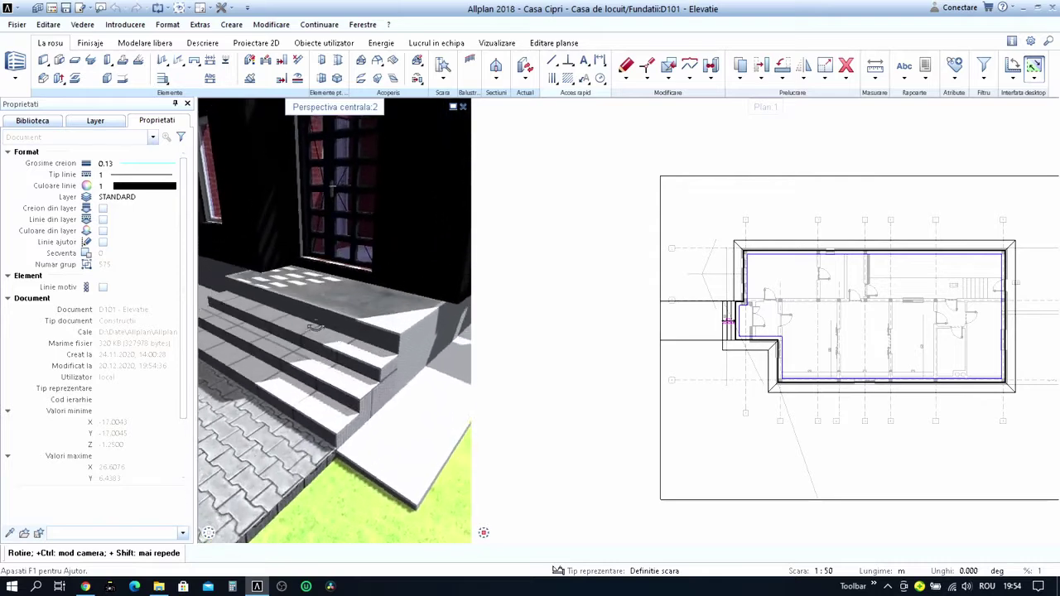
pyautogui.moveTo(347, 337)
pyautogui.mouseDown()
pyautogui.moveTo(261, 346)
pyautogui.moveTo(331, 340)
pyautogui.mouseUp()
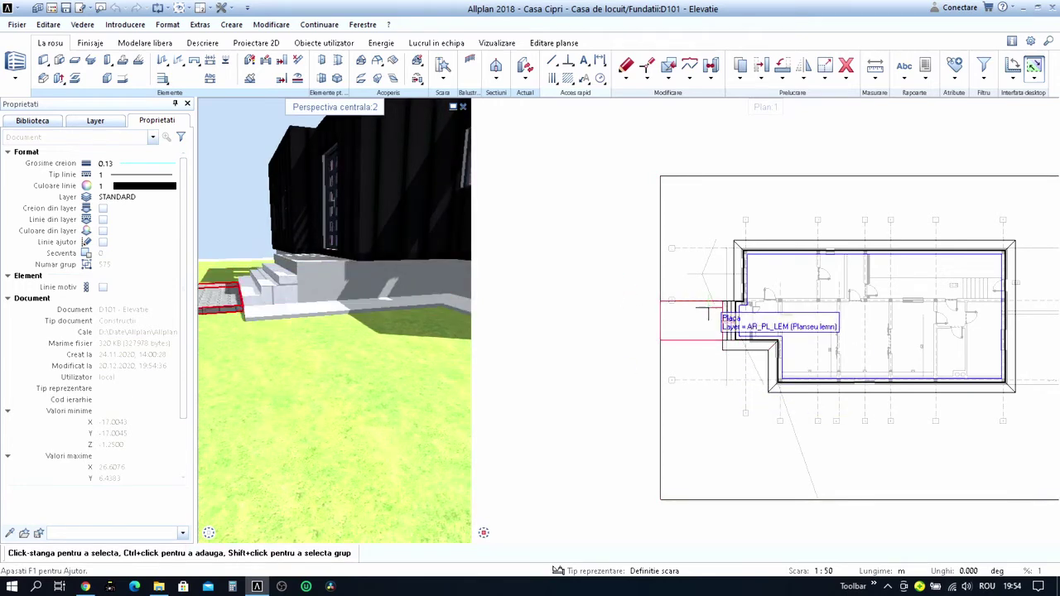
pyautogui.scroll(3, 696, 326)
pyautogui.scroll(3, 700, 329)
pyautogui.scroll(2, 700, 334)
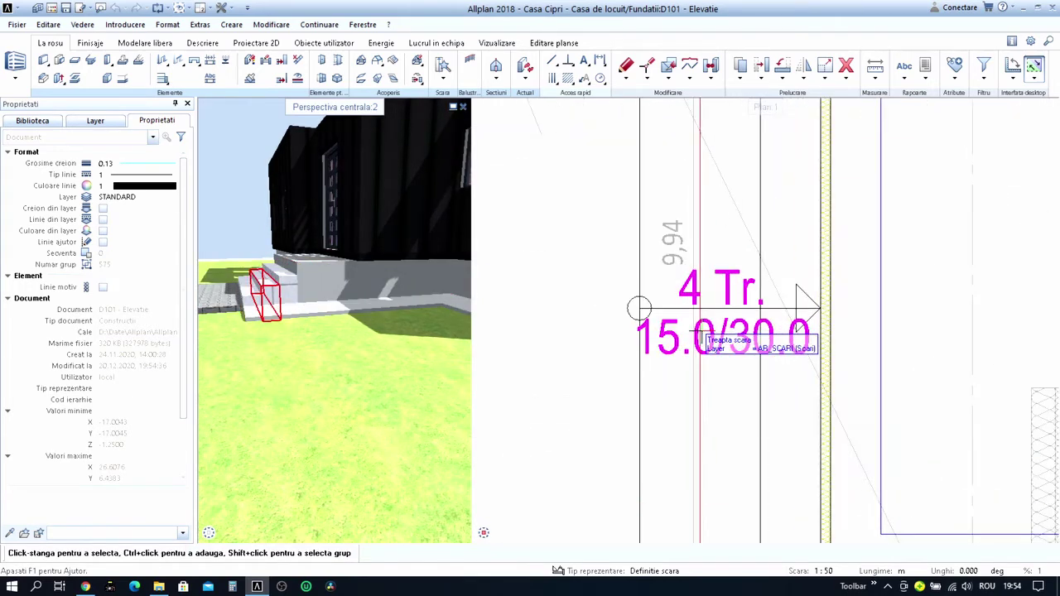
pyautogui.scroll(-2, 698, 331)
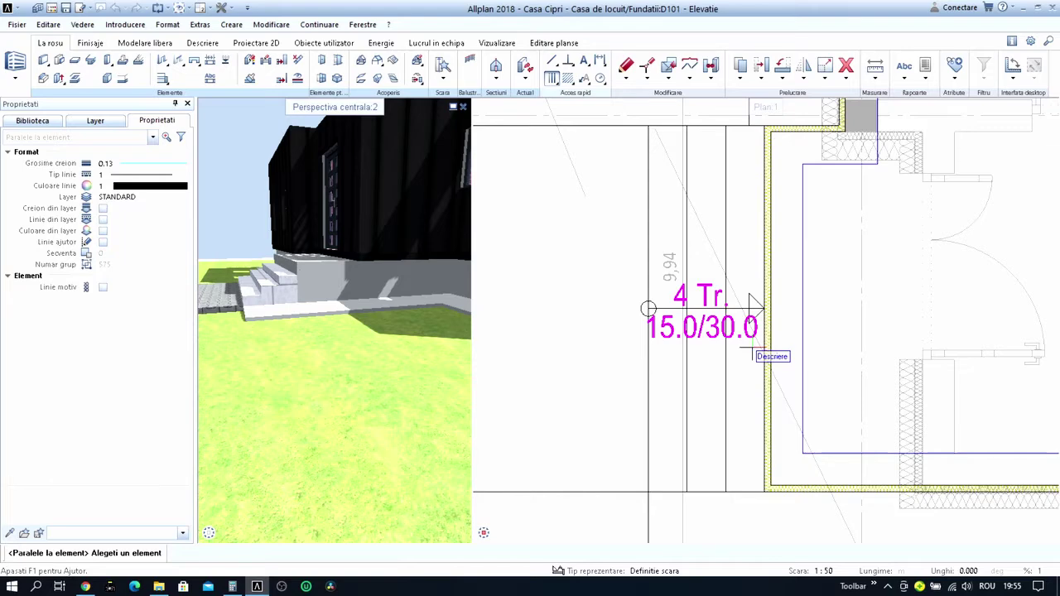
pyautogui.scroll(1, 698, 306)
pyautogui.scroll(1, 698, 307)
pyautogui.click(698, 308)
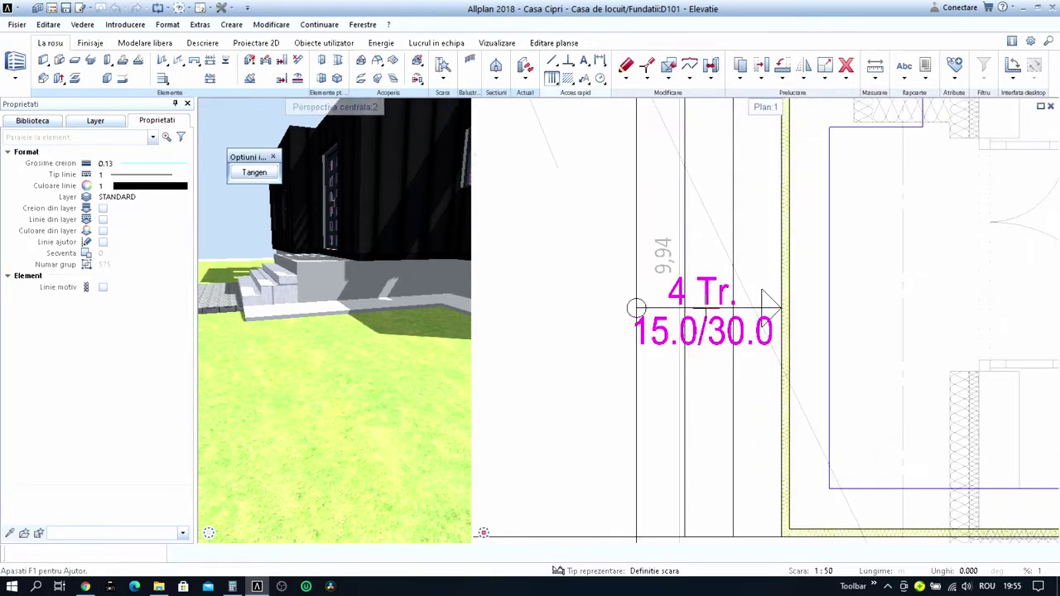
pyautogui.press('Escape')
pyautogui.click(636, 308)
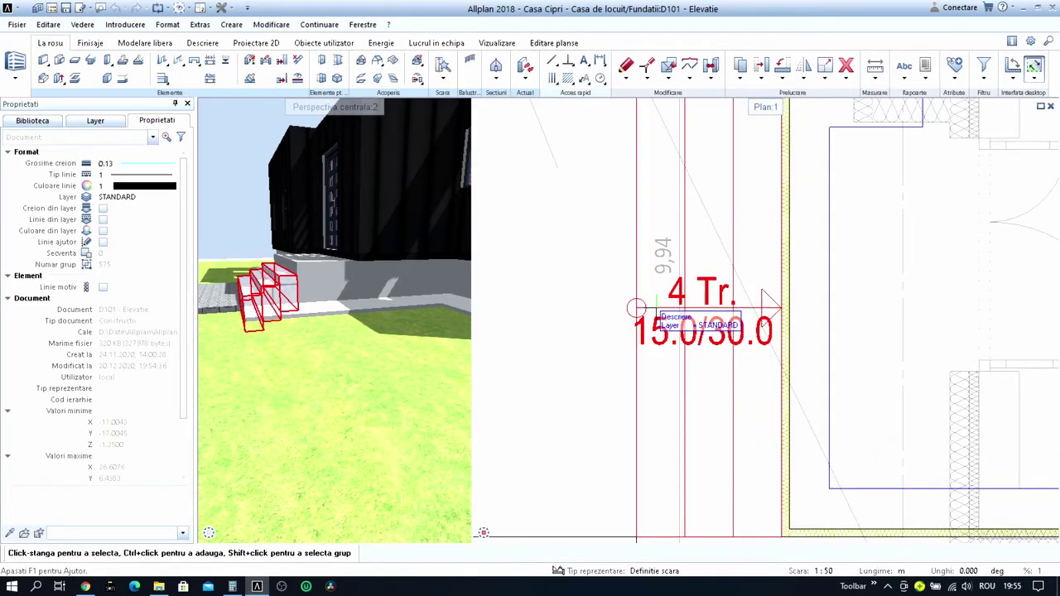
pyautogui.doubleClick(636, 308)
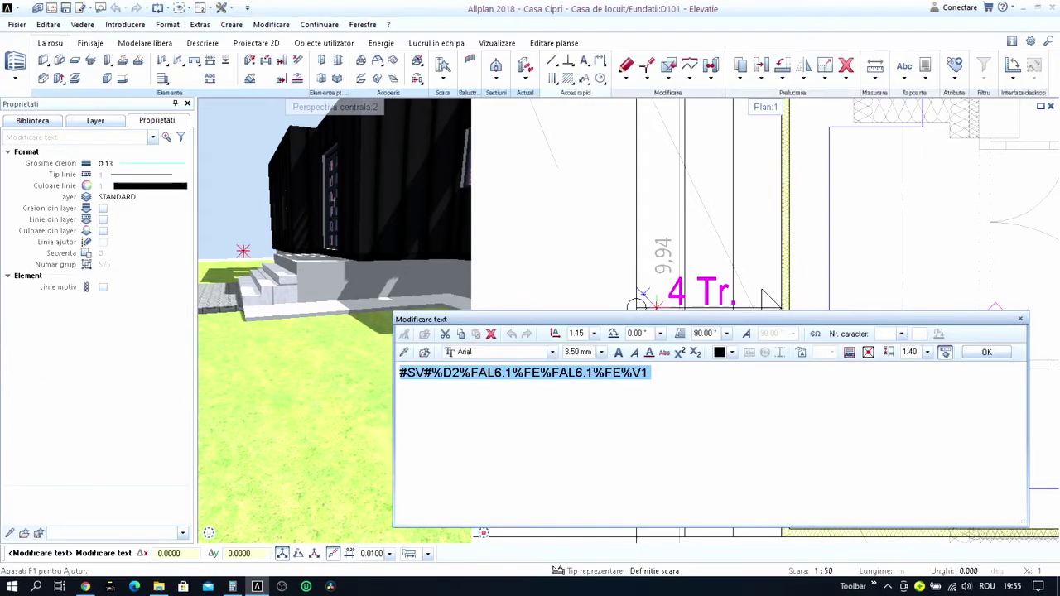
pyautogui.press('Escape')
pyautogui.scroll(-3, 650, 309)
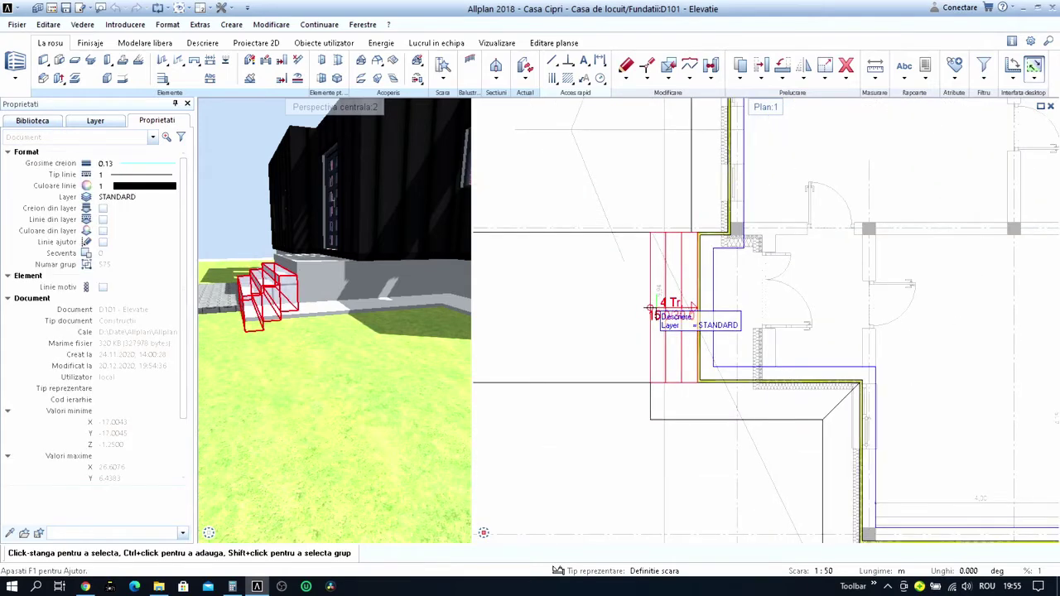
# Move the whole 4-step entrance stair to an empty spot left of the building.
pyautogui.press('m')
pyautogui.scroll(4, 654, 310)
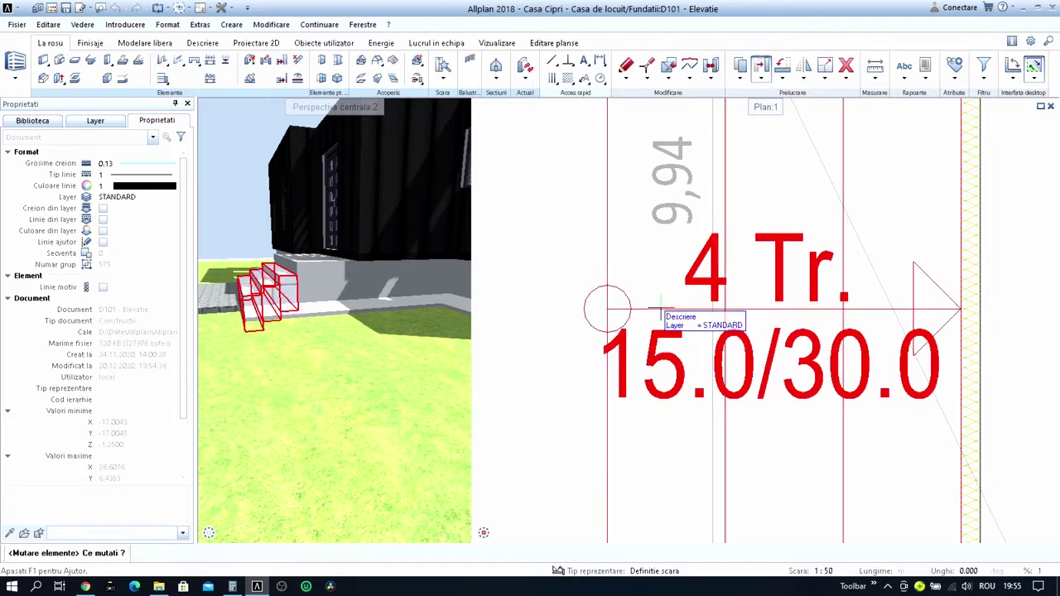
pyautogui.scroll(2, 660, 309)
pyautogui.click(661, 312)
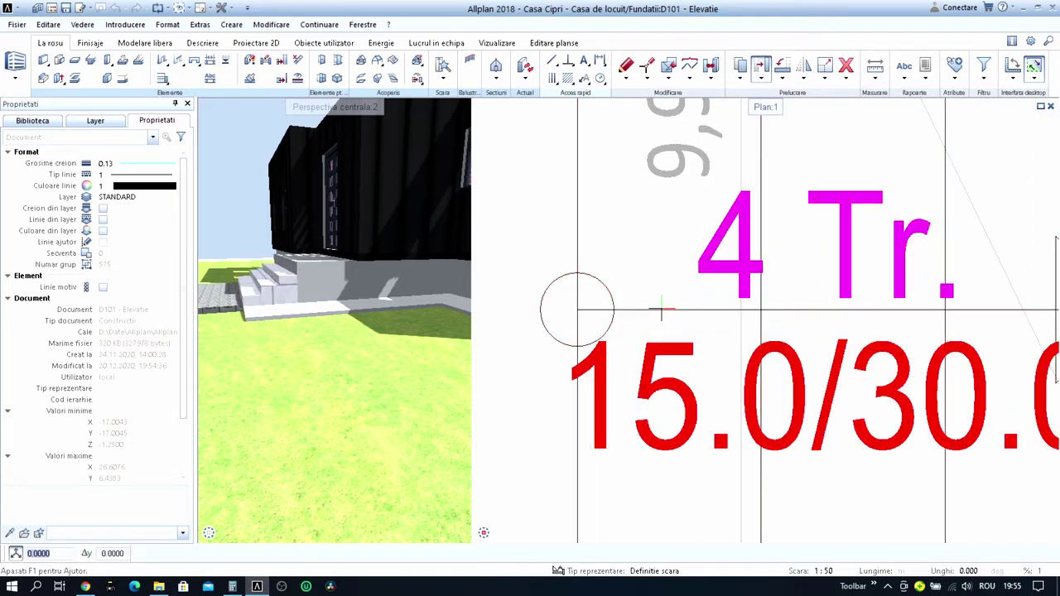
pyautogui.press('Escape')
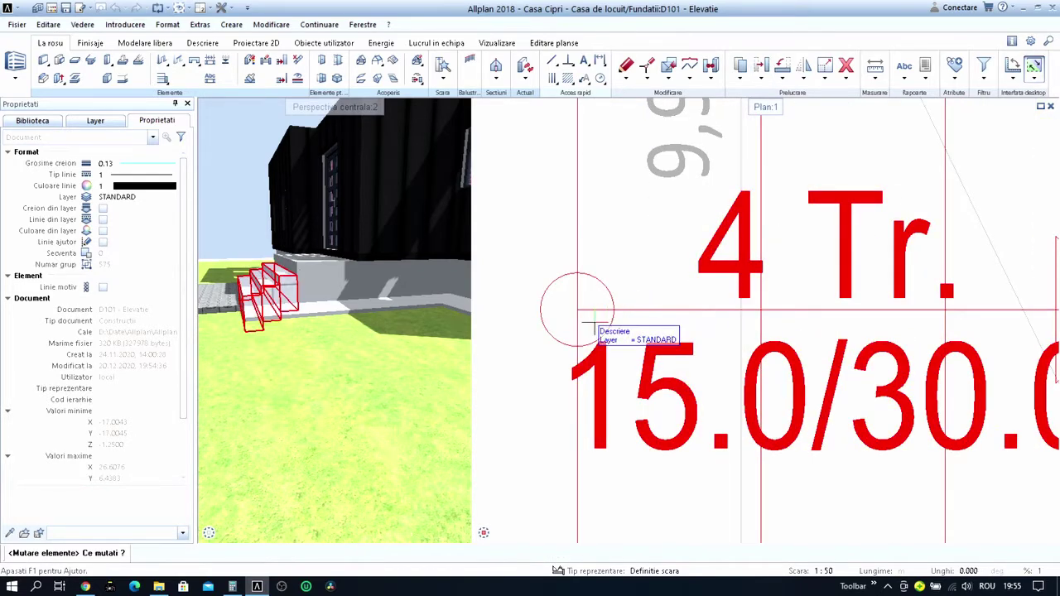
pyautogui.click(578, 315)
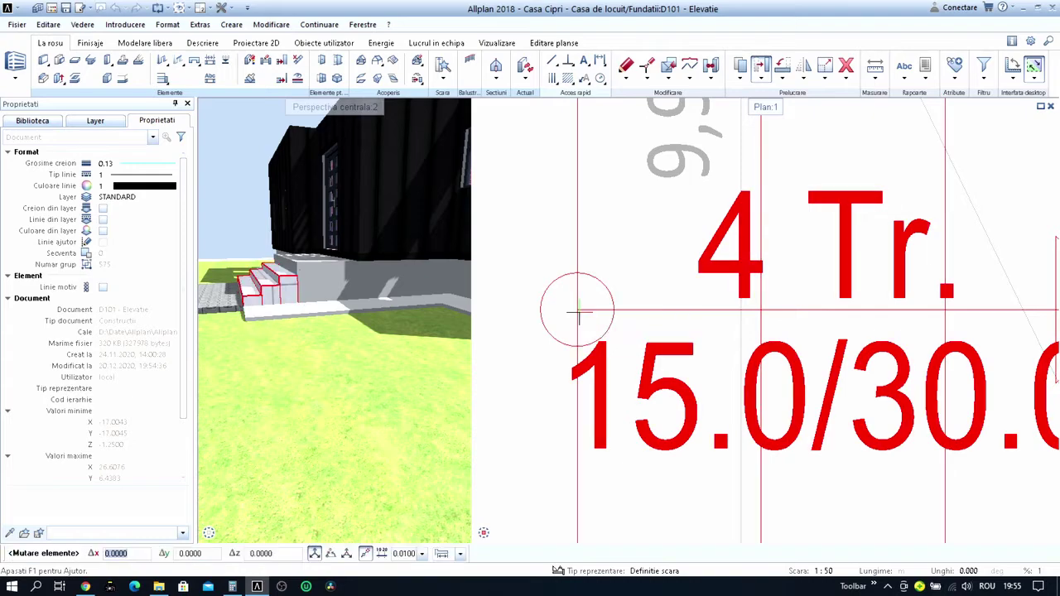
pyautogui.click(565, 296)
pyautogui.scroll(-3, 675, 300)
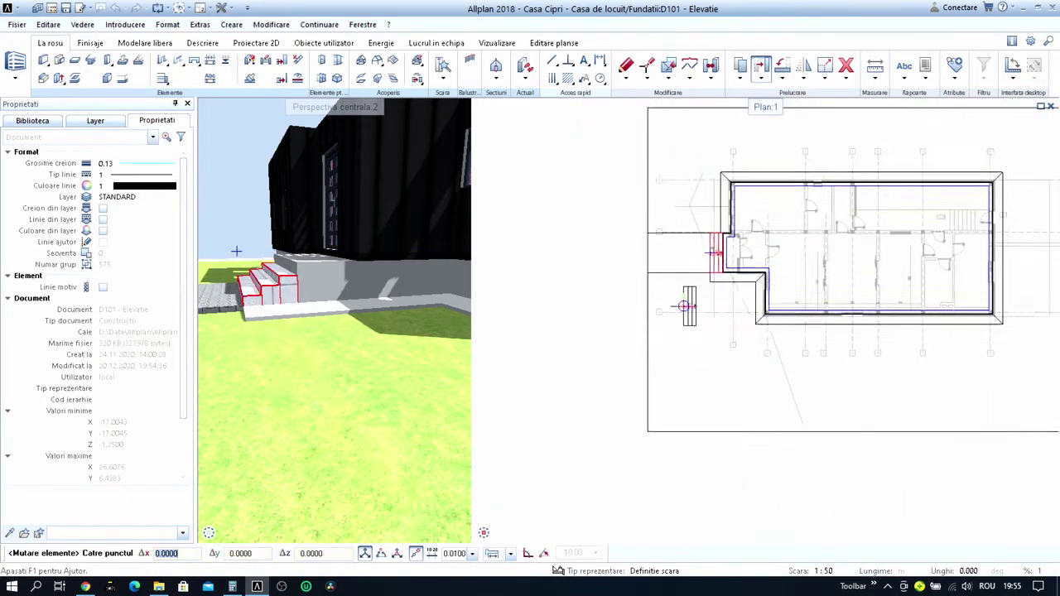
pyautogui.scroll(5, 674, 298)
pyautogui.click(687, 304)
pyautogui.scroll(3, 686, 304)
pyautogui.scroll(2, 691, 305)
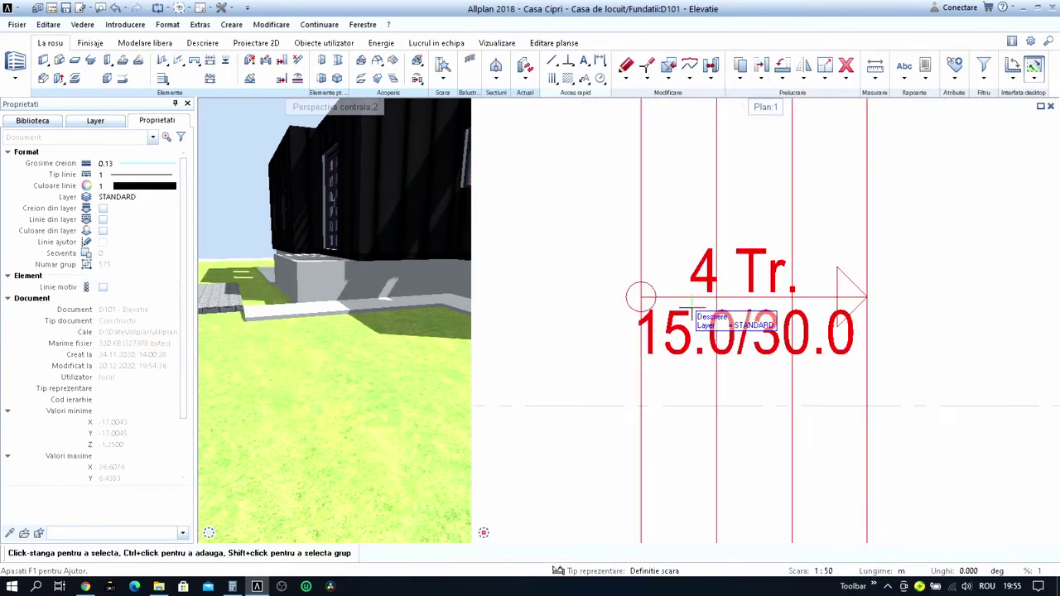
pyautogui.click(688, 300)
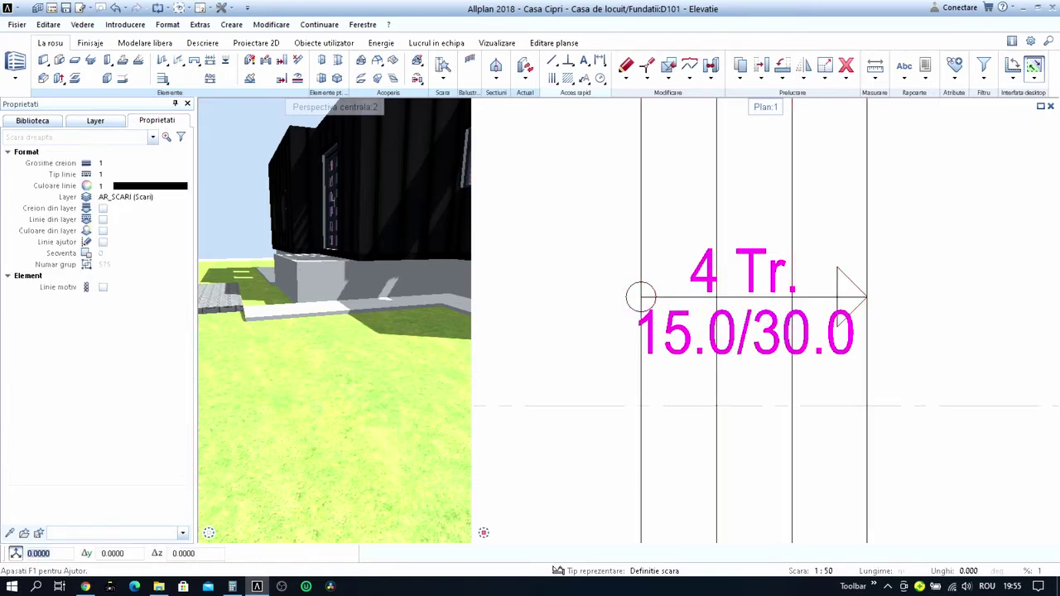
# Outline the new stair starting 1.2 left of the wall corner with a -1 offset.
pyautogui.scroll(-1, 654, 385)
pyautogui.scroll(-2, 654, 385)
pyautogui.scroll(1, 742, 225)
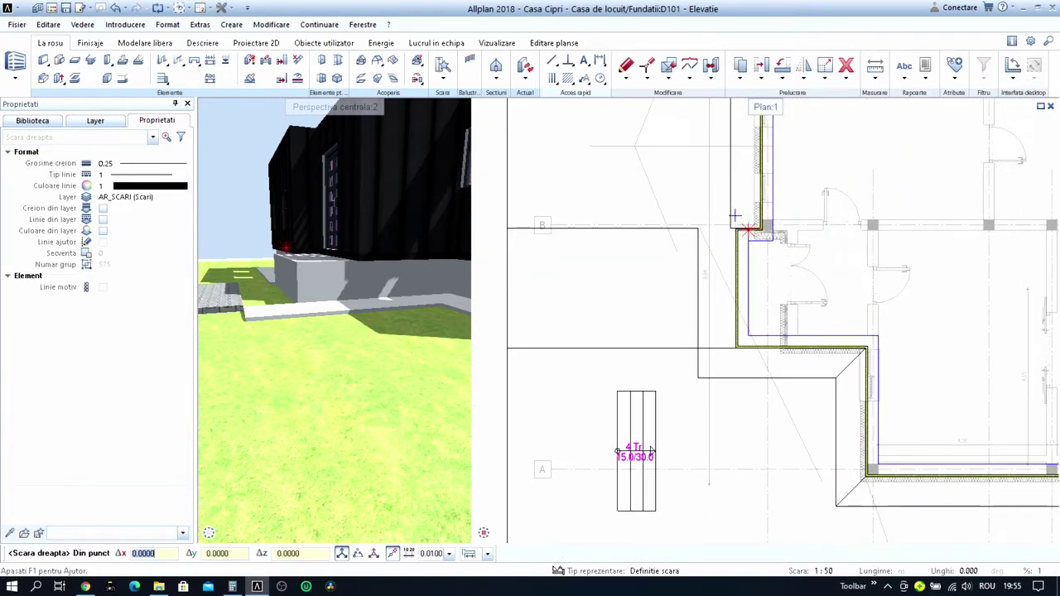
pyautogui.scroll(2, 745, 222)
pyautogui.scroll(2, 698, 247)
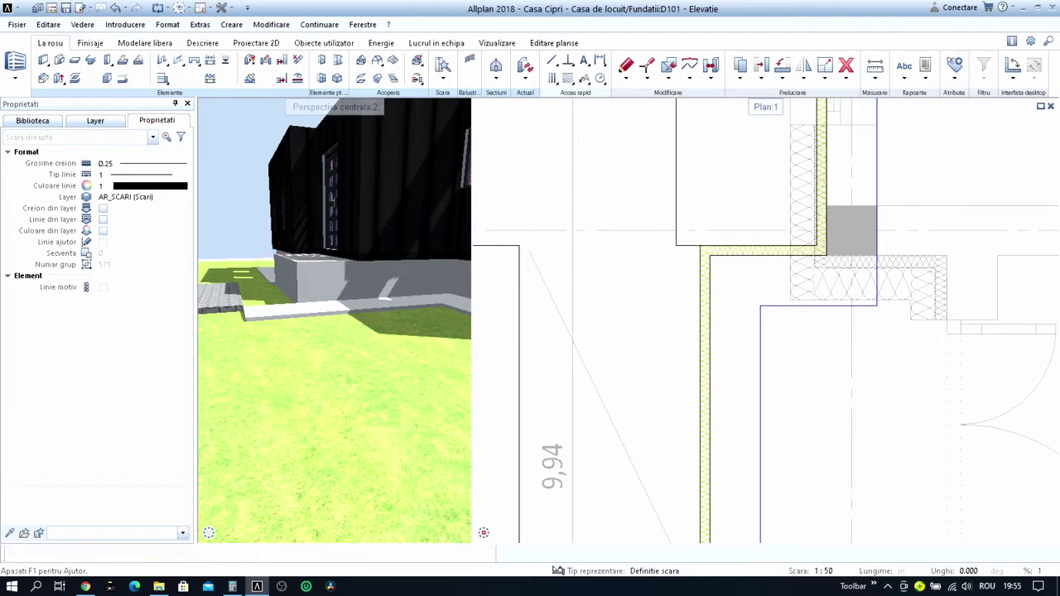
pyautogui.press('Return')
pyautogui.scroll(-2, 696, 249)
pyautogui.scroll(2, 692, 250)
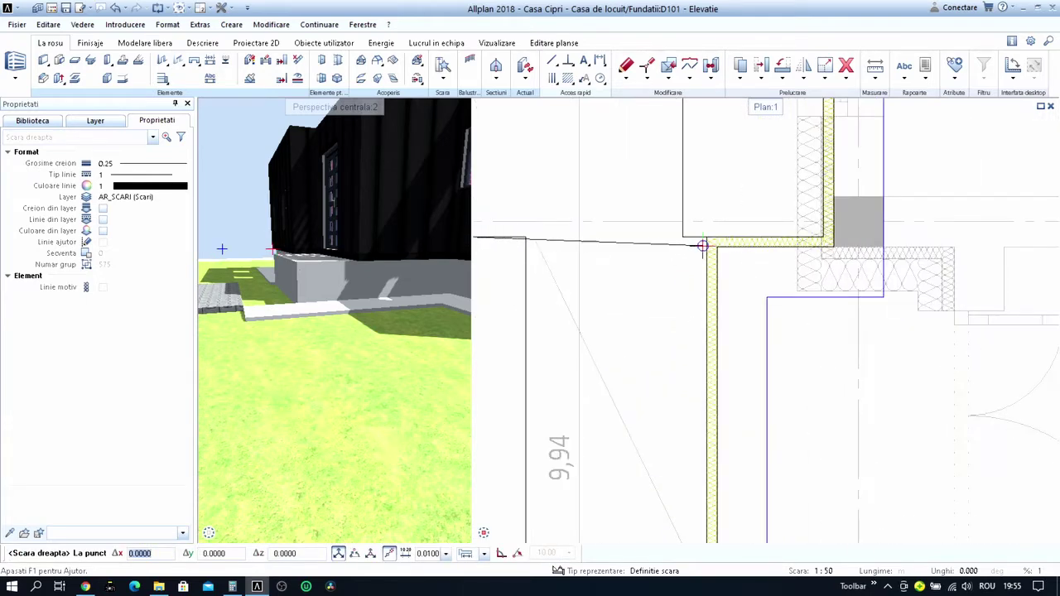
pyautogui.scroll(-3, 696, 234)
pyautogui.scroll(2, 693, 416)
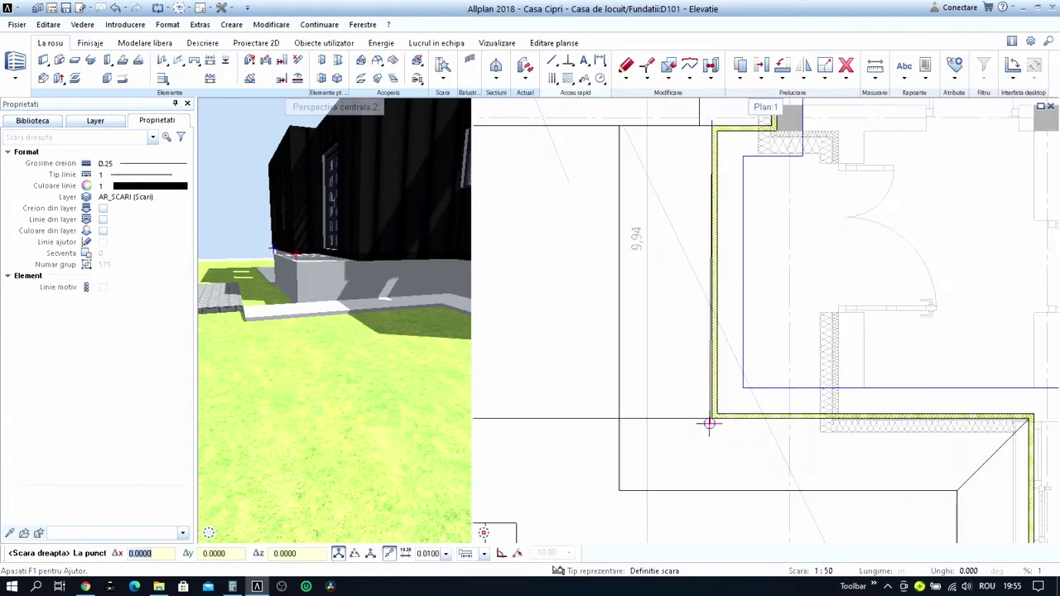
pyautogui.click(711, 419)
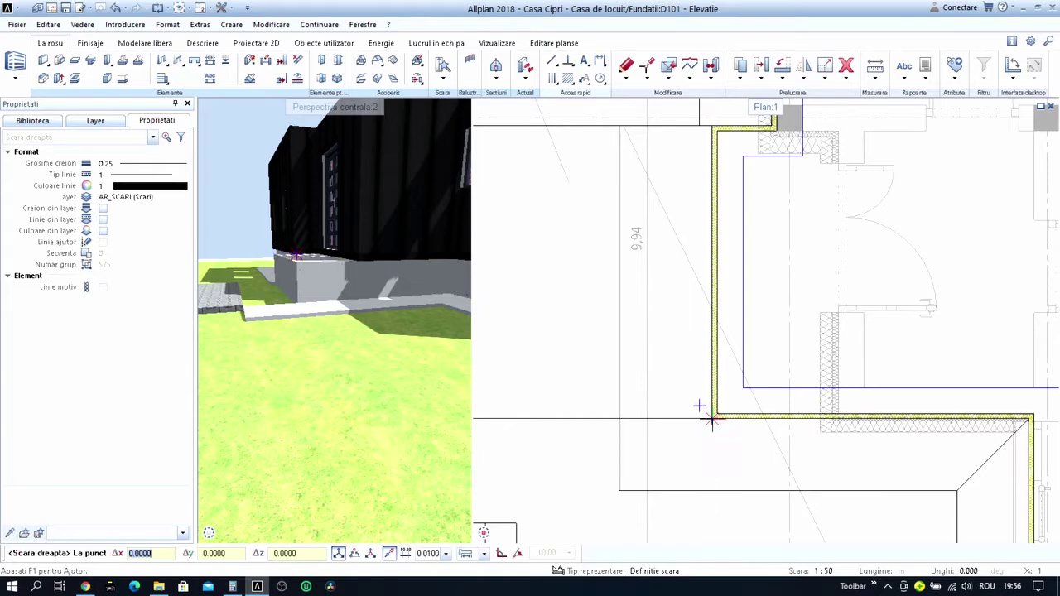
pyautogui.write('-1')
pyautogui.click(700, 406)
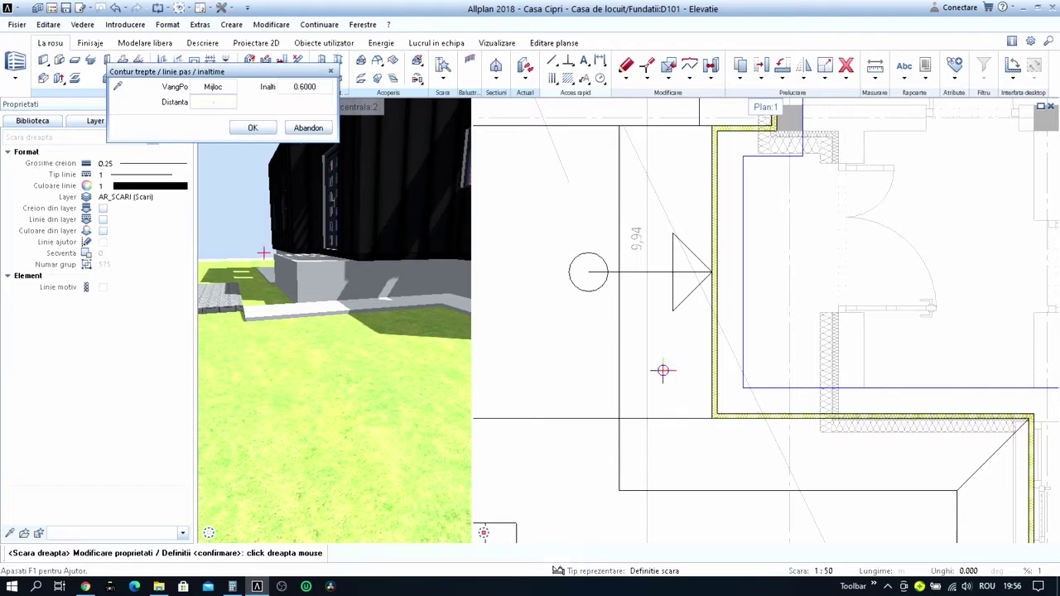
# Set the stair bottom height to -0.80, generate the steps, and save the stair.
pyautogui.click(304, 88)
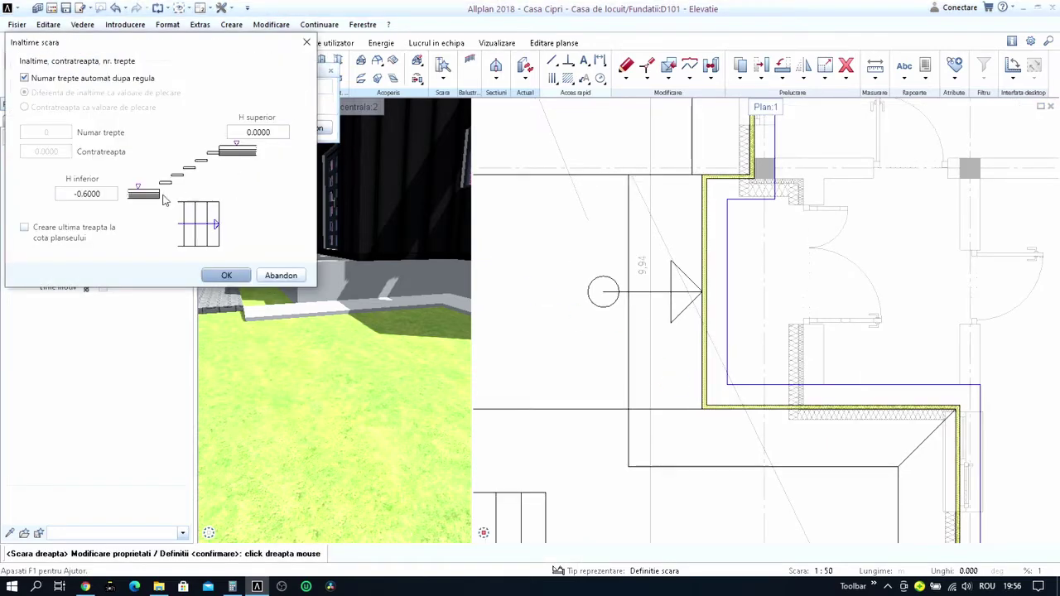
pyautogui.doubleClick(105, 194)
pyautogui.write('-0.8')
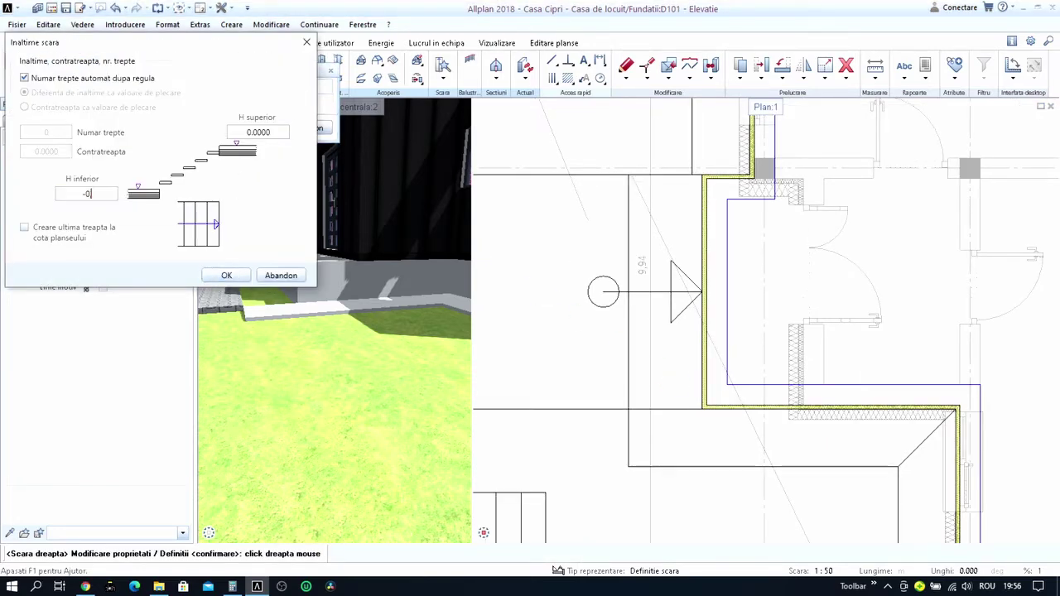
pyautogui.click(226, 276)
pyautogui.click(252, 129)
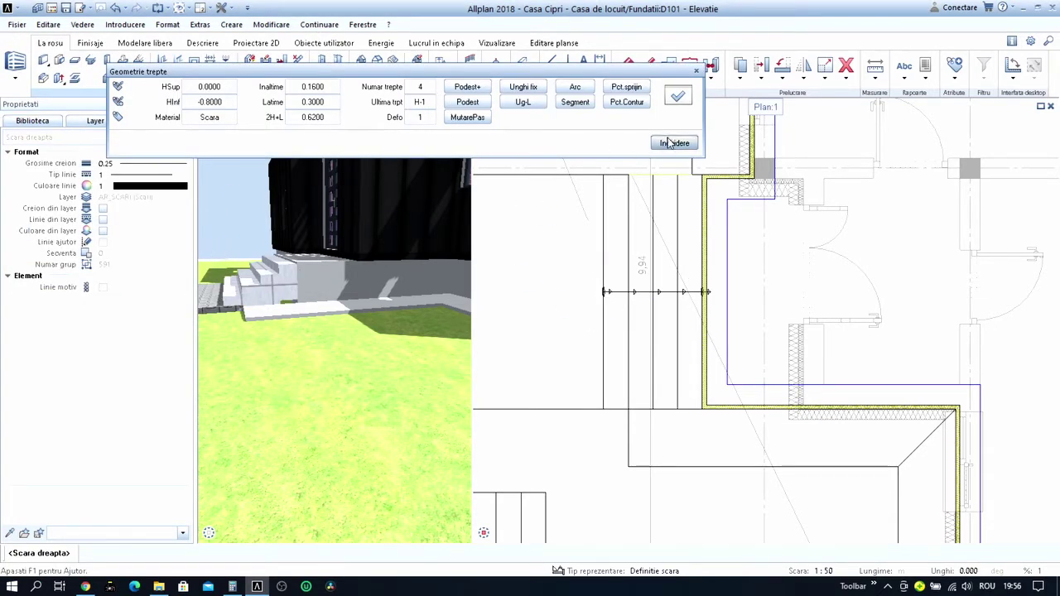
pyautogui.click(671, 144)
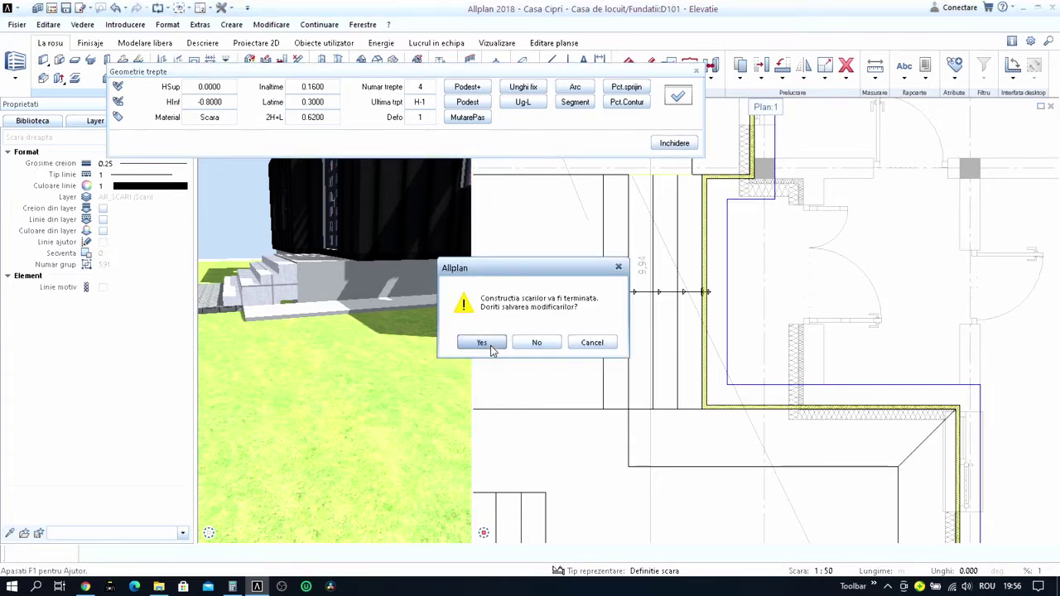
pyautogui.click(483, 343)
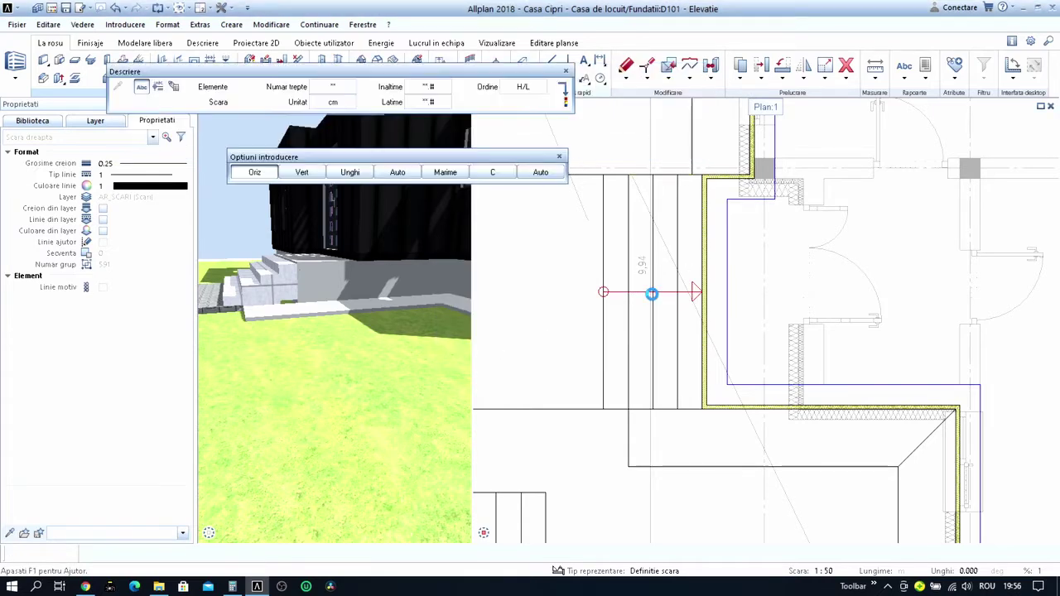
# Place the 5 Tr. 16.0/30.0 label beside the new stair.
pyautogui.scroll(3, 653, 288)
pyautogui.click(698, 281)
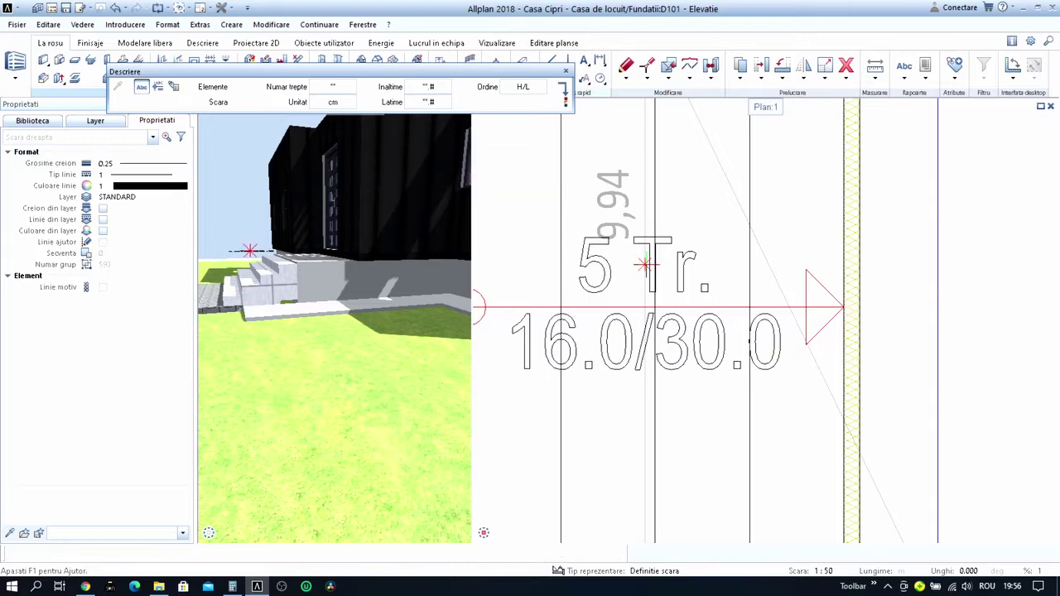
pyautogui.scroll(-3, 698, 281)
pyautogui.scroll(-1, 703, 282)
pyautogui.scroll(-1, 696, 286)
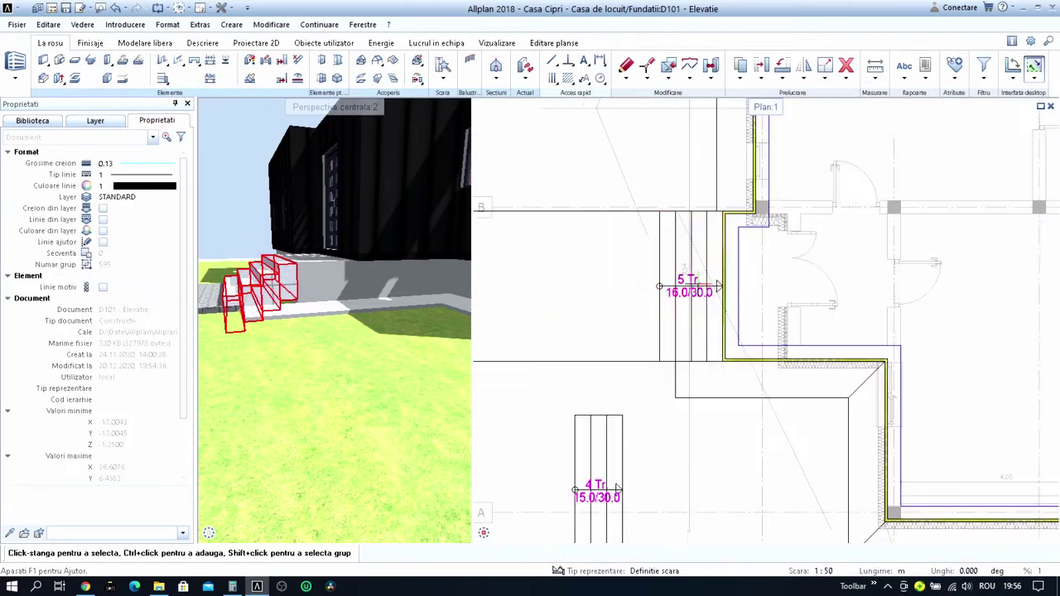
pyautogui.scroll(-1, 688, 286)
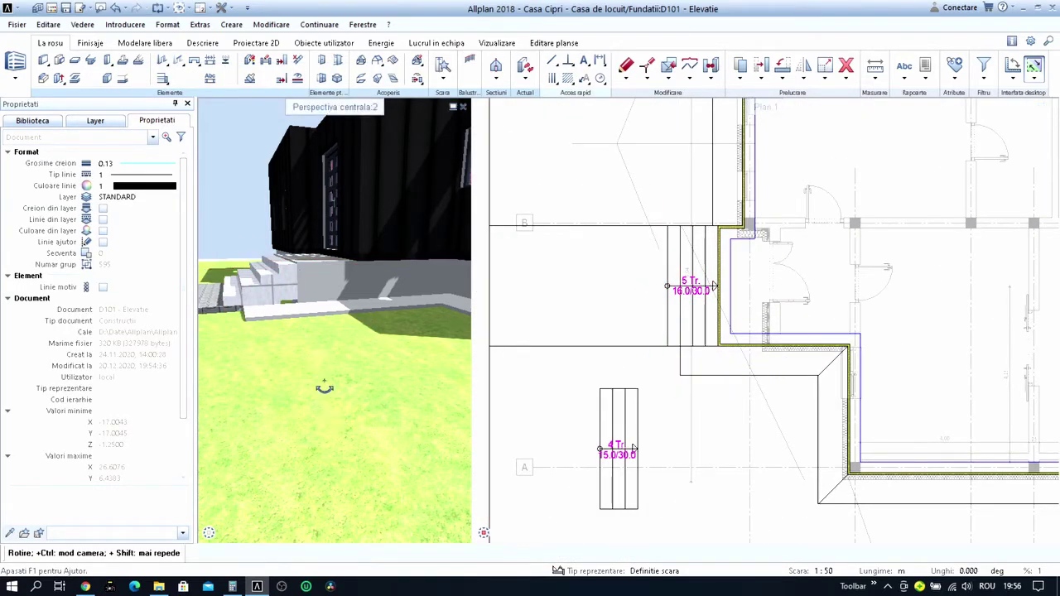
# Delete the old 4 Tr stair using a selection window.
pyautogui.moveTo(319, 379)
pyautogui.mouseDown(button='middle')
pyautogui.moveTo(317, 360)
pyautogui.moveTo(325, 364)
pyautogui.mouseUp(button='middle')
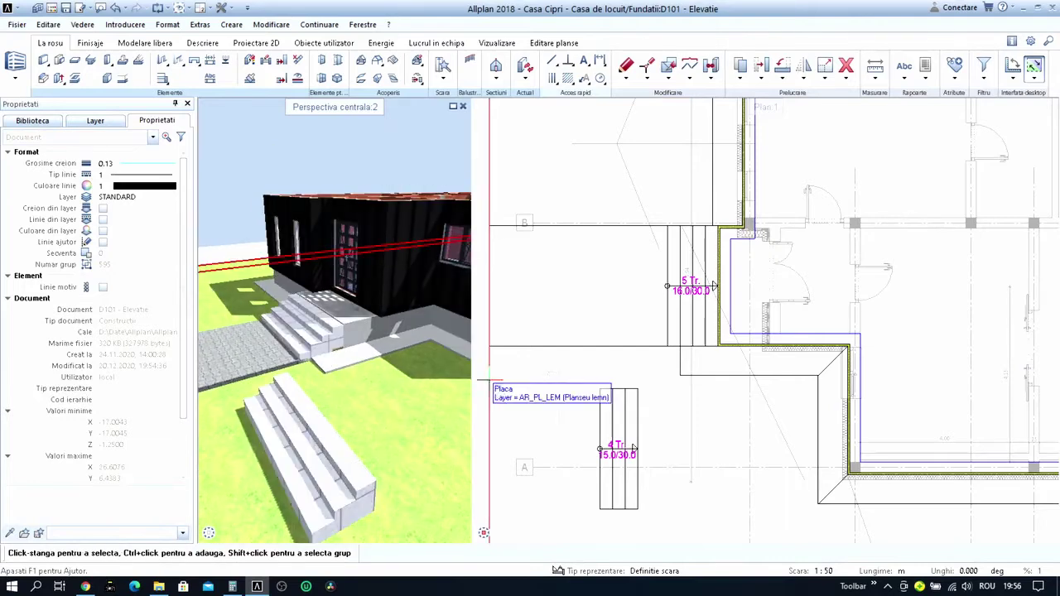
pyautogui.click(857, 72)
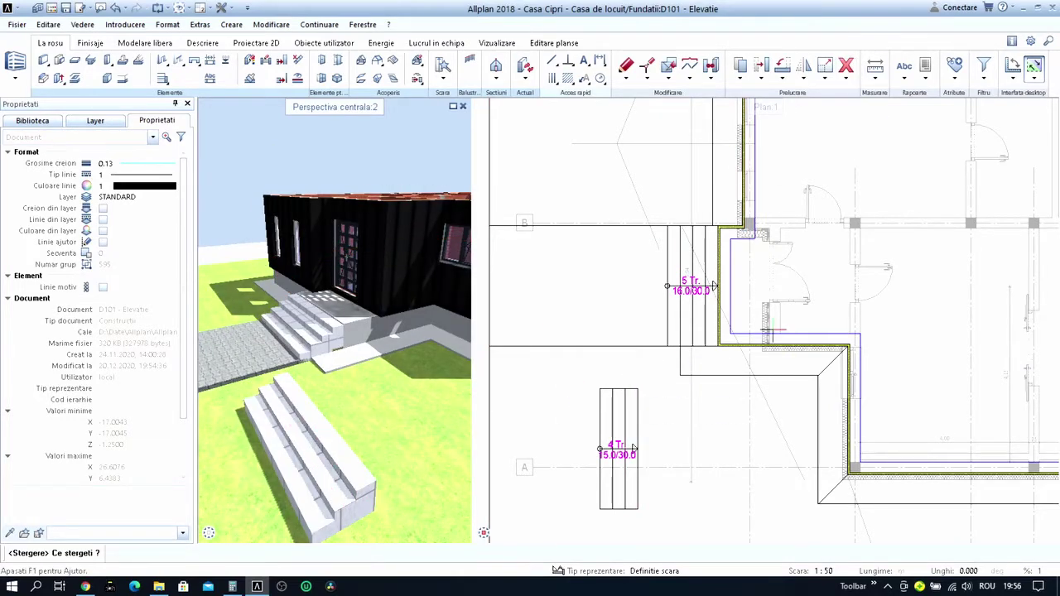
pyautogui.moveTo(688, 365); pyautogui.dragTo(679, 199, button='middle')
pyautogui.moveTo(514, 201); pyautogui.dragTo(633, 401)
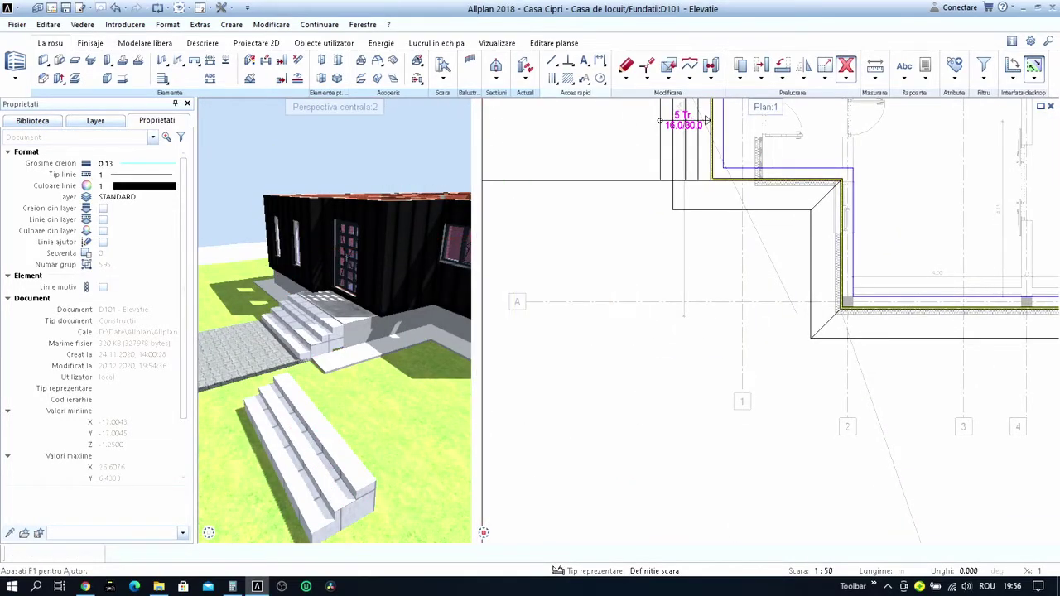
pyautogui.scroll(-2, 725, 348)
pyautogui.scroll(-2, 724, 348)
pyautogui.scroll(-1, 725, 348)
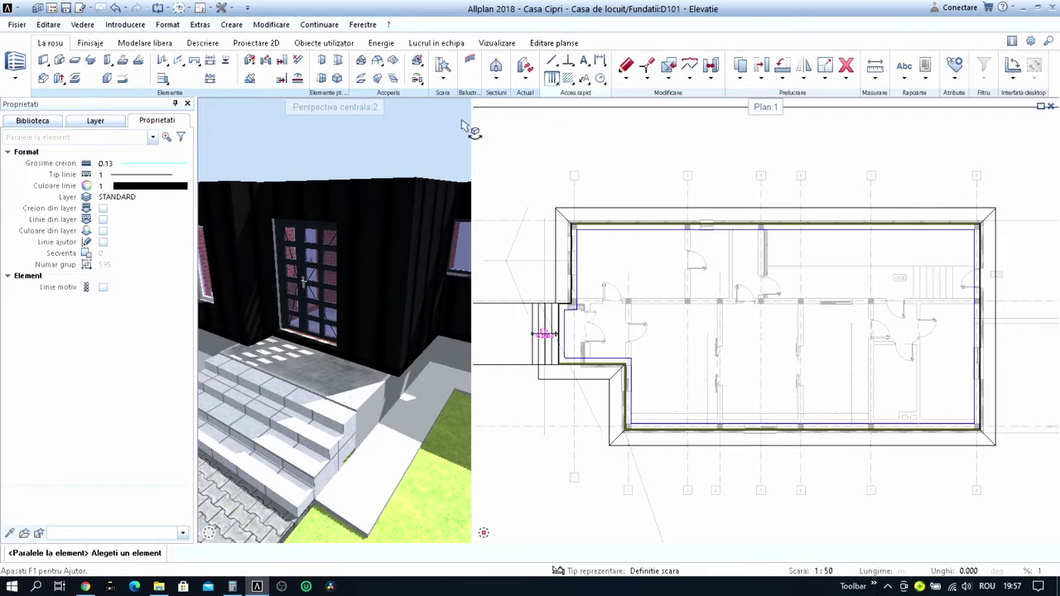
# Close the 3D perspective view so only the plan remains.
pyautogui.click(462, 115)
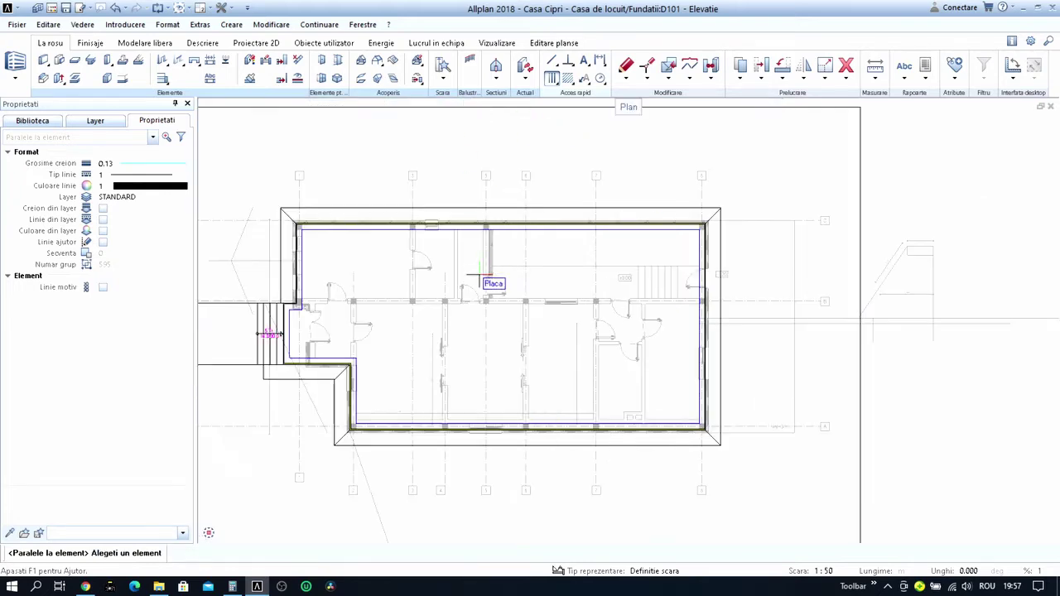
pyautogui.scroll(-2, 616, 280)
pyautogui.scroll(2, 615, 280)
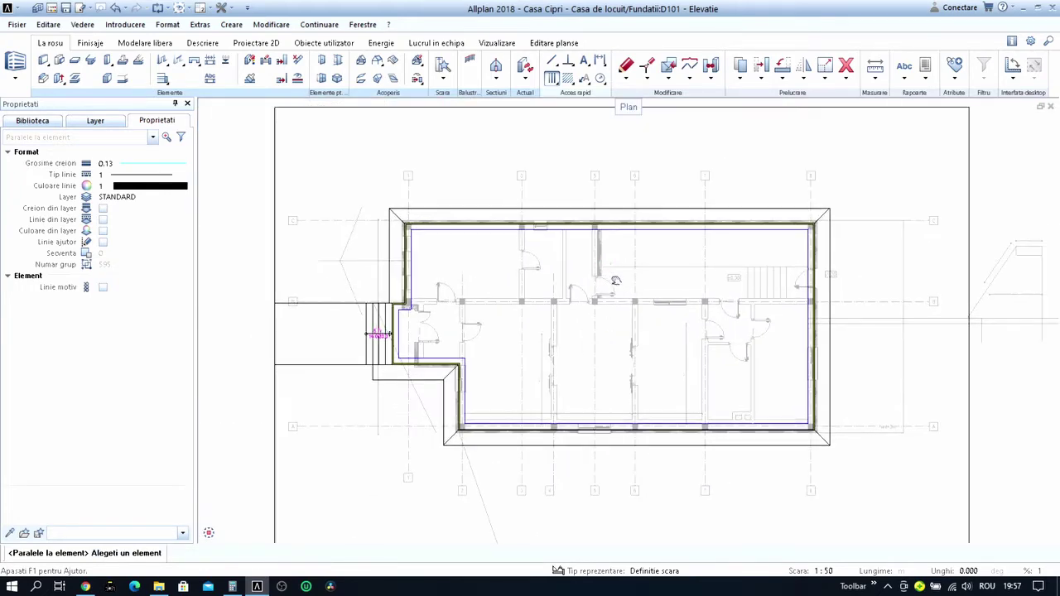
pyautogui.moveTo(611, 291); pyautogui.dragTo(644, 288, button='middle')
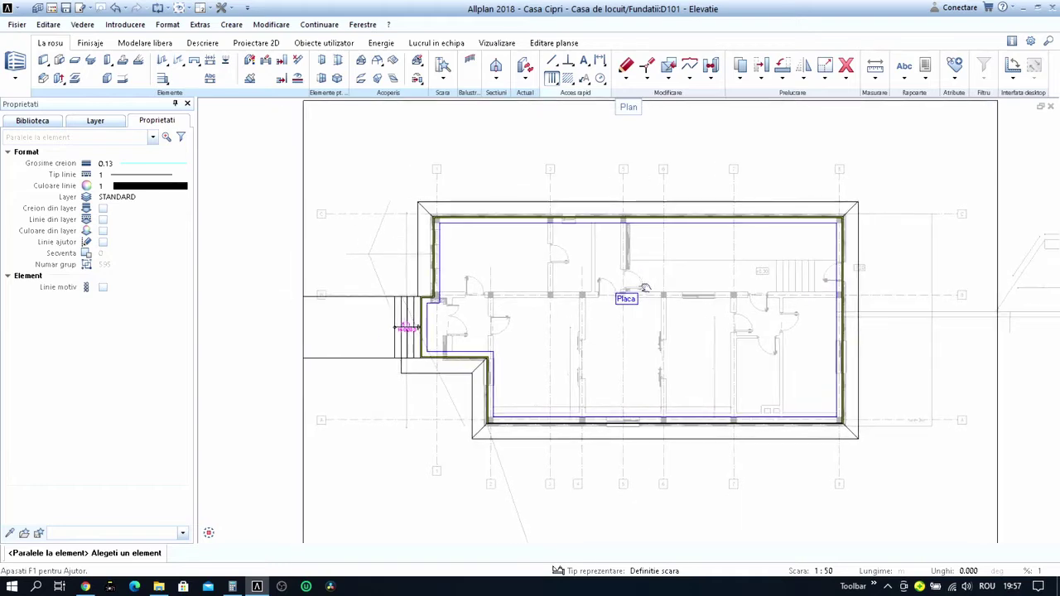
pyautogui.click(37, 7)
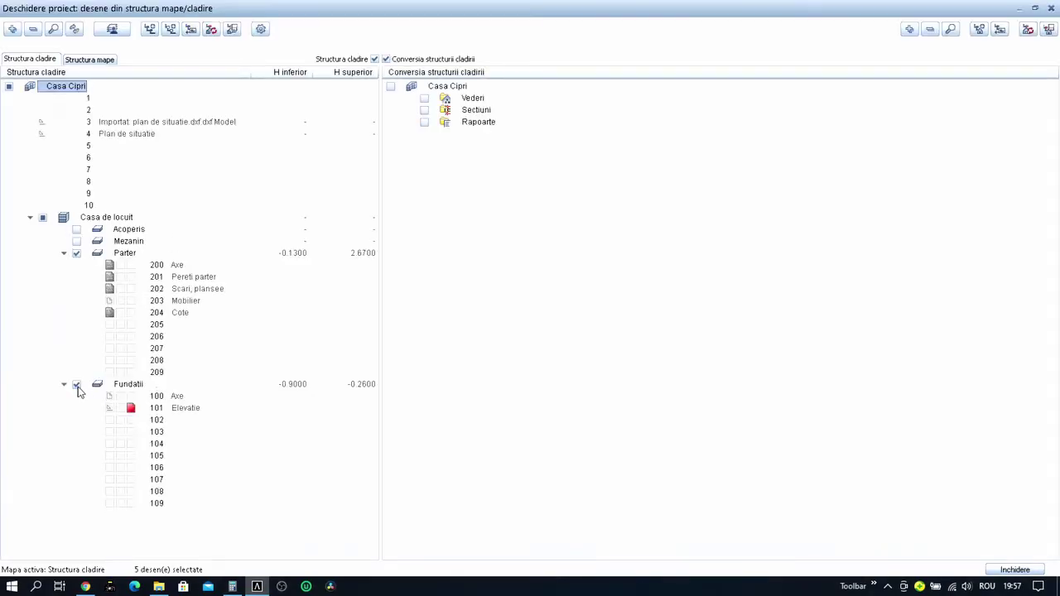
# Make drawing 200 Axe active, load 201 Pereti parter, and hide the Fundatii drawings.
pyautogui.click(76, 385)
pyautogui.click(130, 266)
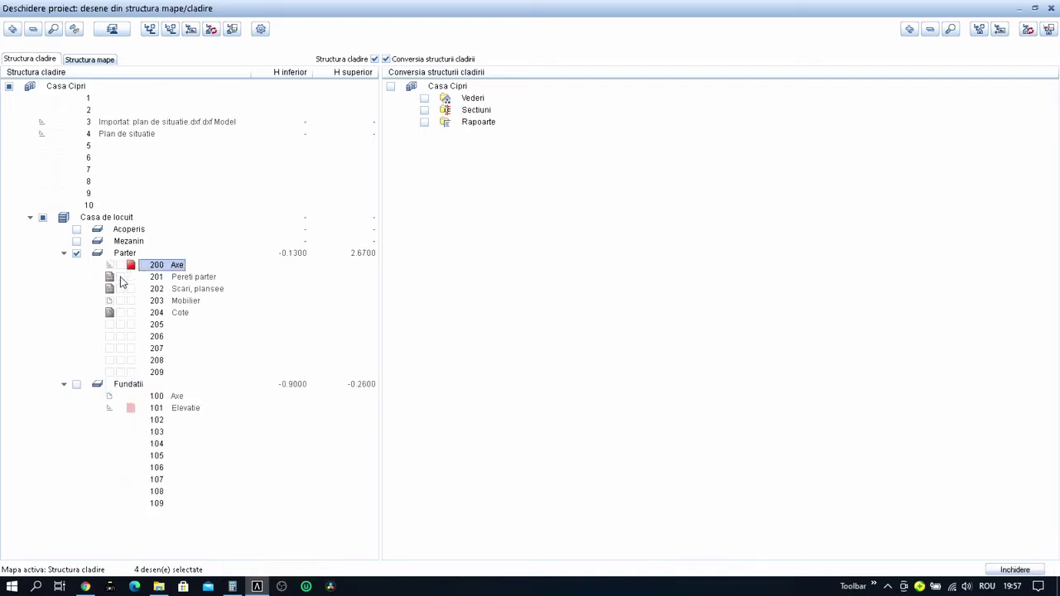
pyautogui.click(118, 278)
pyautogui.press('Return')
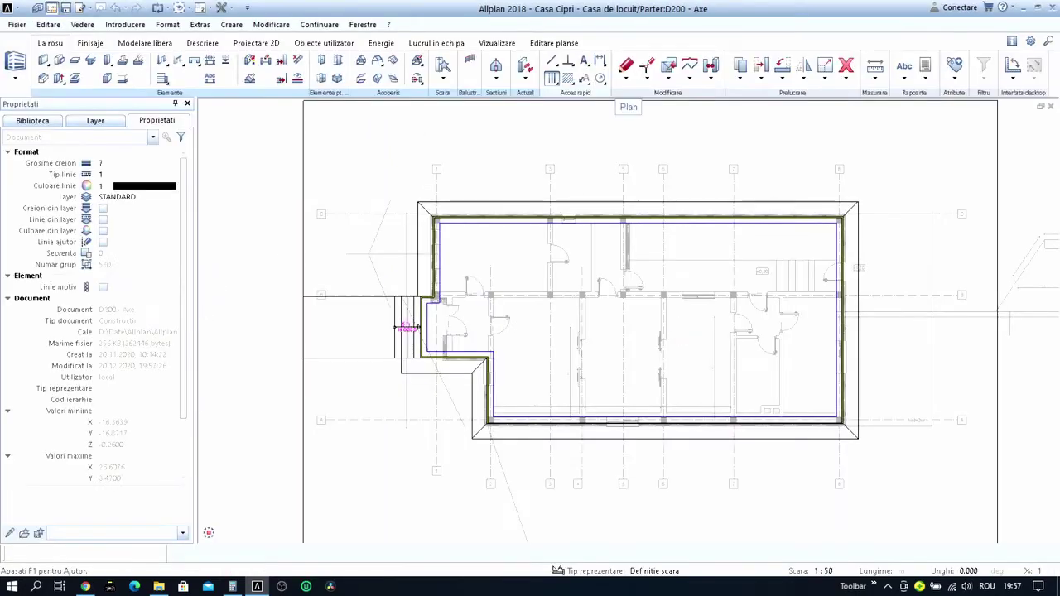
# Copy grid axis A to the entrance wall corner.
pyautogui.scroll(1, 517, 439)
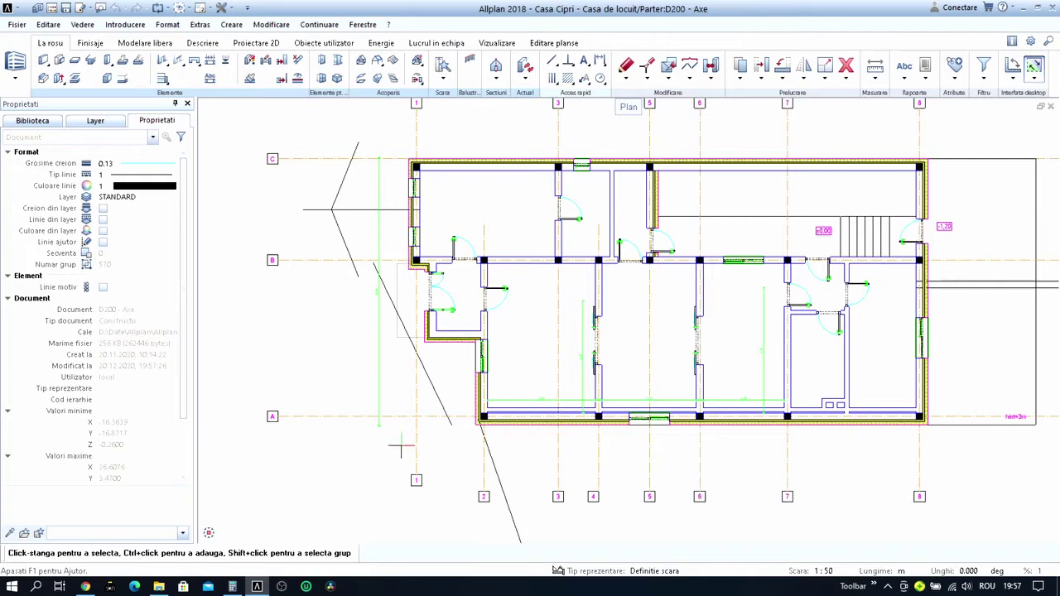
pyautogui.hotkey('ctrl', 'c')
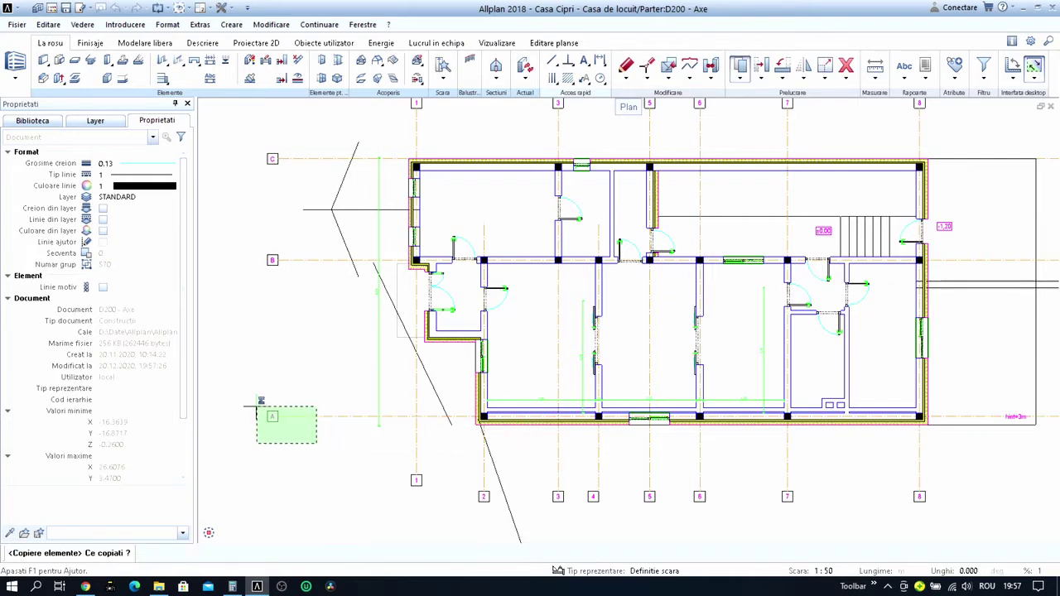
pyautogui.scroll(2, 479, 415)
pyautogui.click(483, 424)
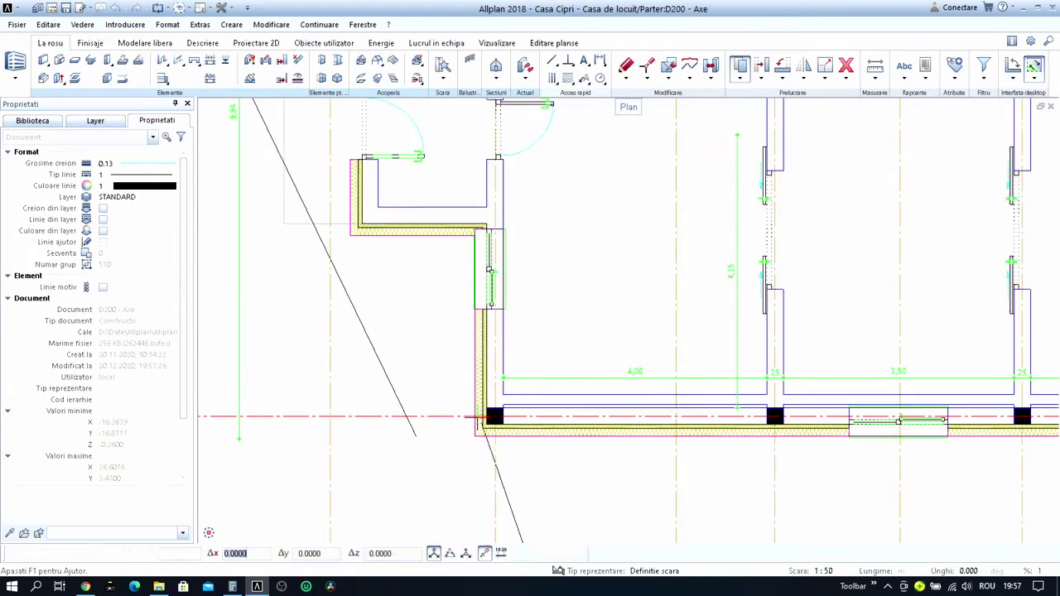
pyautogui.scroll(2, 486, 420)
pyautogui.click(493, 439)
pyautogui.scroll(-3, 485, 431)
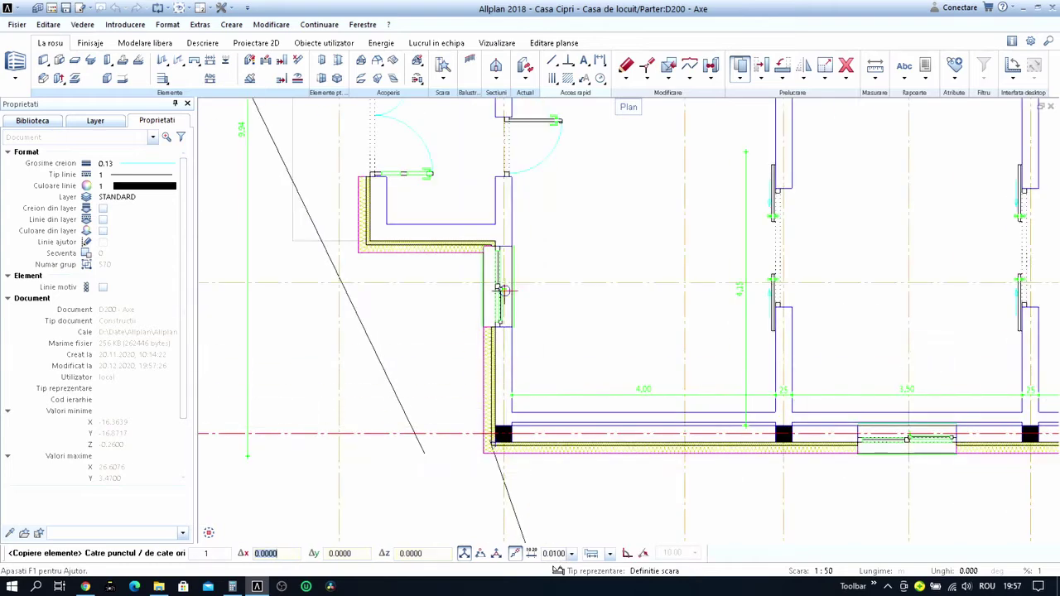
pyautogui.scroll(3, 494, 273)
pyautogui.scroll(-1, 464, 327)
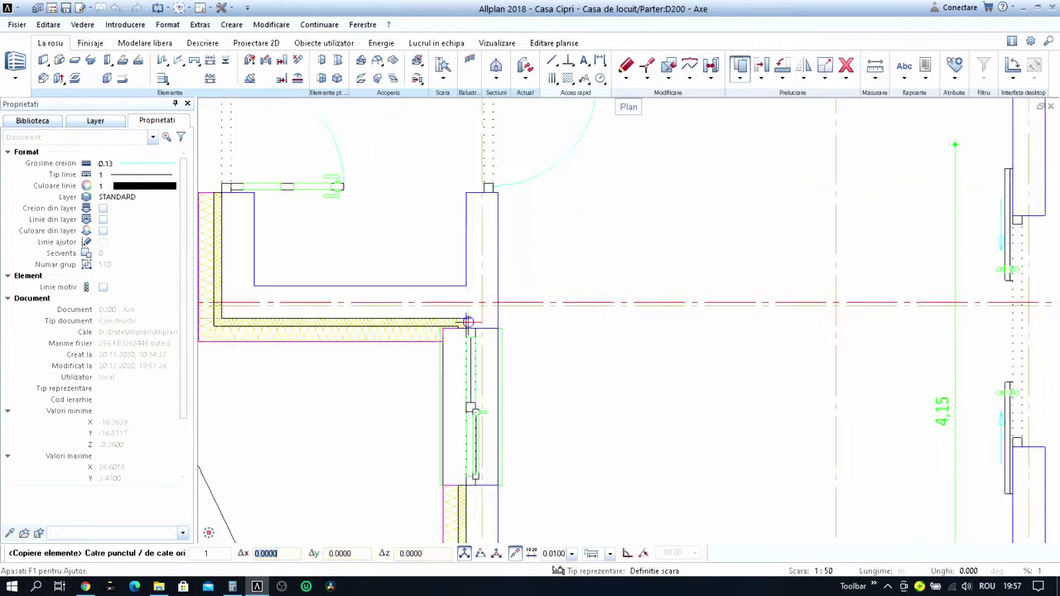
pyautogui.scroll(-2, 480, 319)
pyautogui.scroll(-2, 530, 298)
pyautogui.click(547, 284)
pyautogui.scroll(-2, 414, 331)
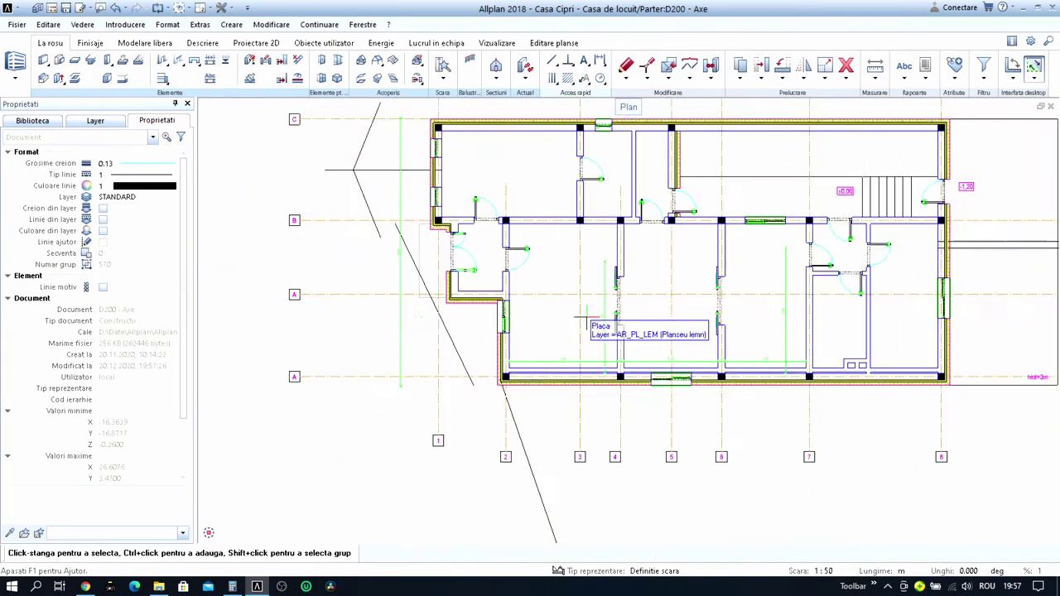
pyautogui.scroll(1, 343, 308)
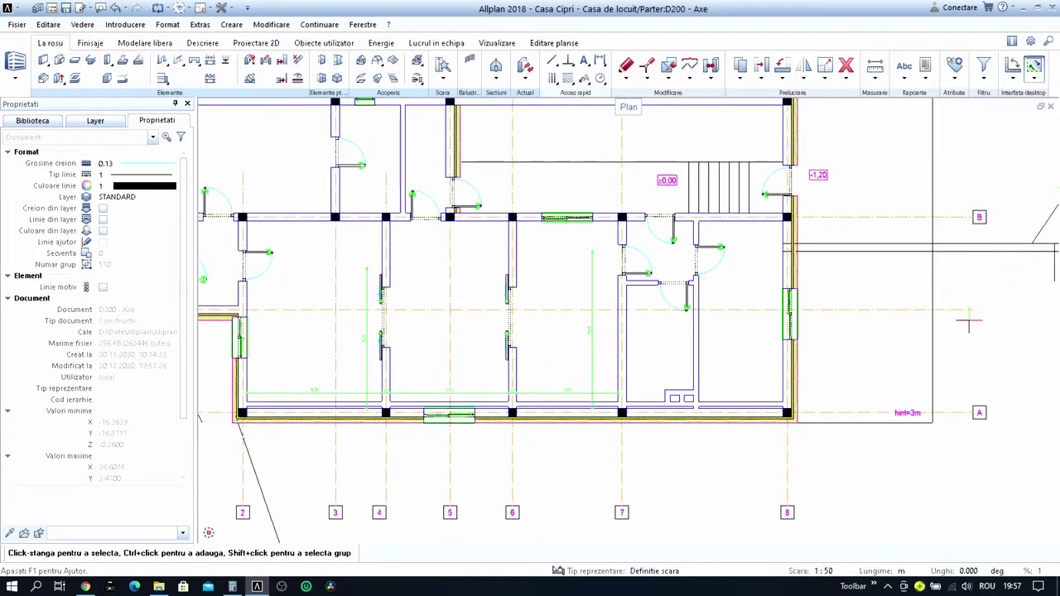
# Shorten the new axis by moving its right end point to the building.
pyautogui.hotkey('ctrl', 'm')
pyautogui.scroll(3, 966, 315)
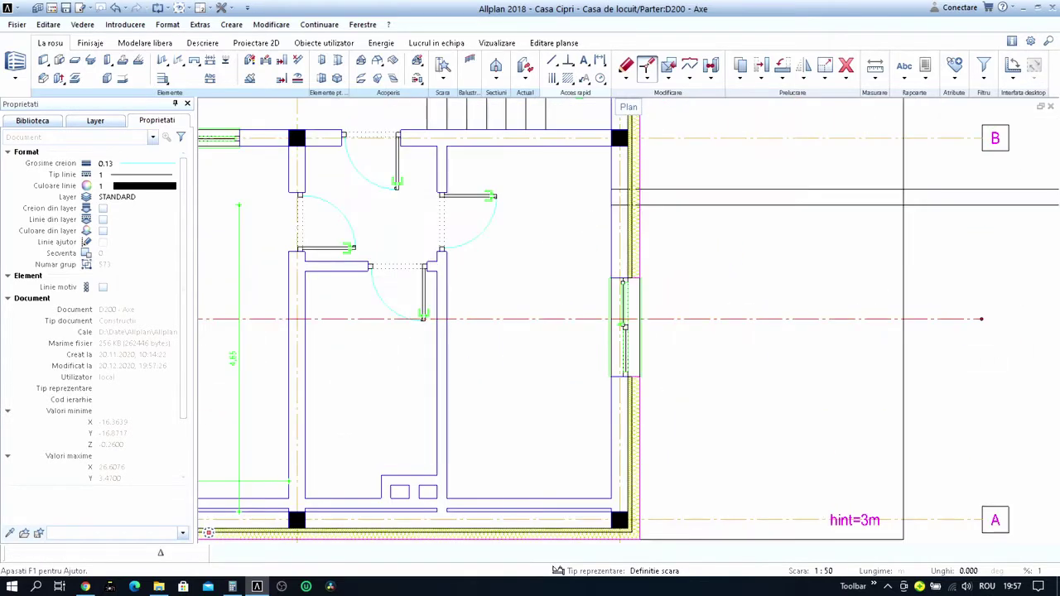
pyautogui.click(983, 318)
pyautogui.scroll(-3, 983, 319)
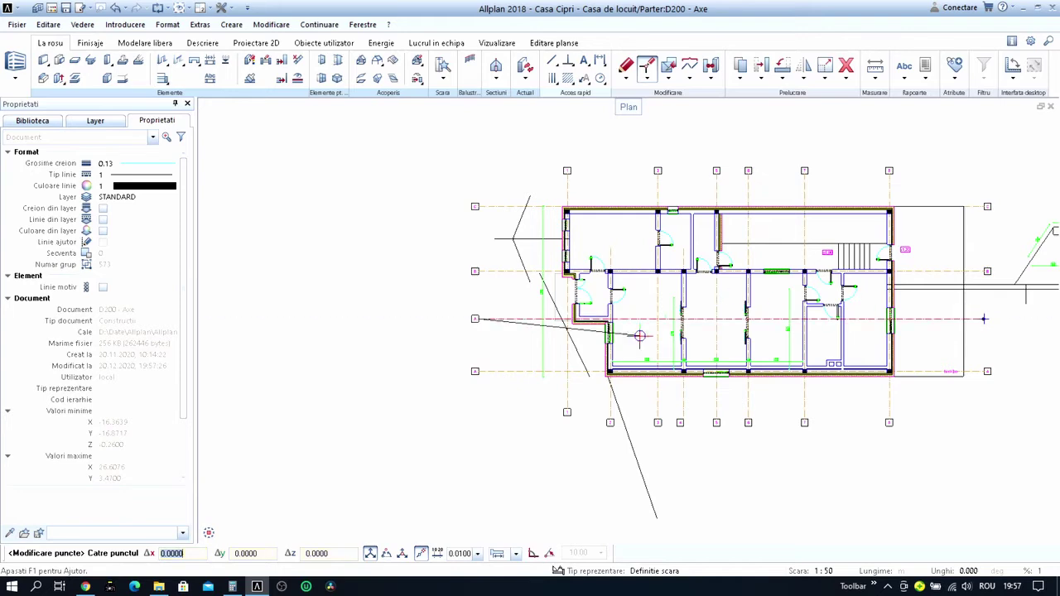
pyautogui.scroll(3, 674, 308)
pyautogui.click(675, 307)
pyautogui.scroll(-3, 655, 308)
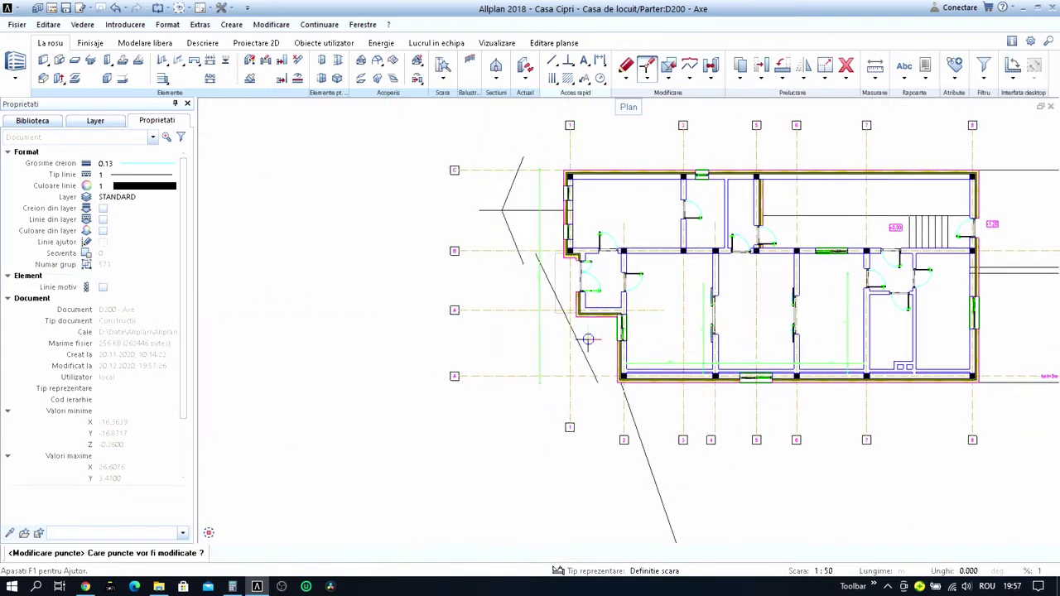
pyautogui.press('Escape')
pyautogui.scroll(2, 571, 382)
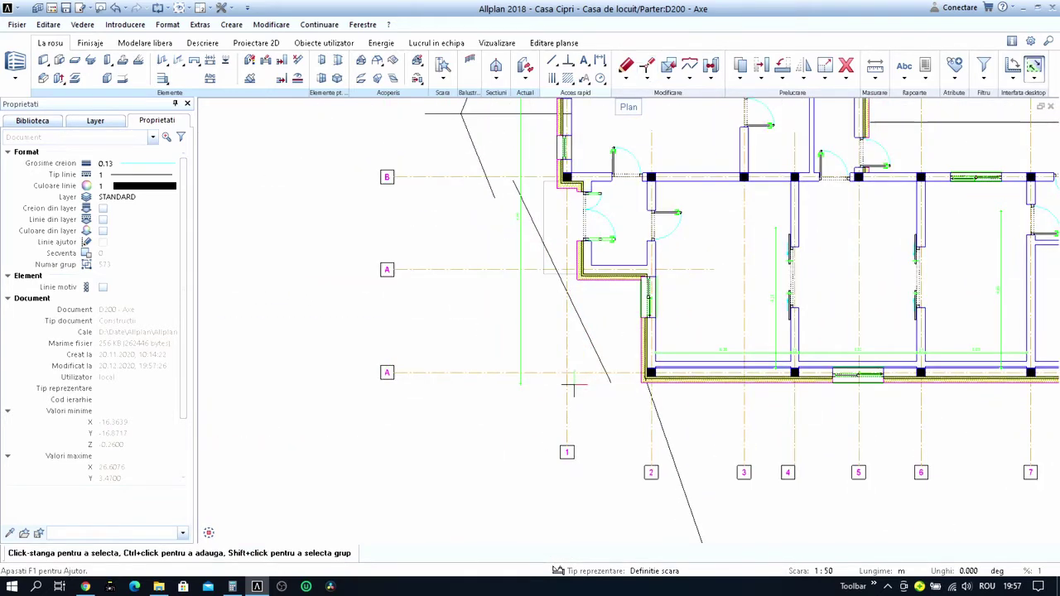
pyautogui.scroll(1, 532, 351)
pyautogui.scroll(1, 525, 358)
pyautogui.scroll(-1, 464, 356)
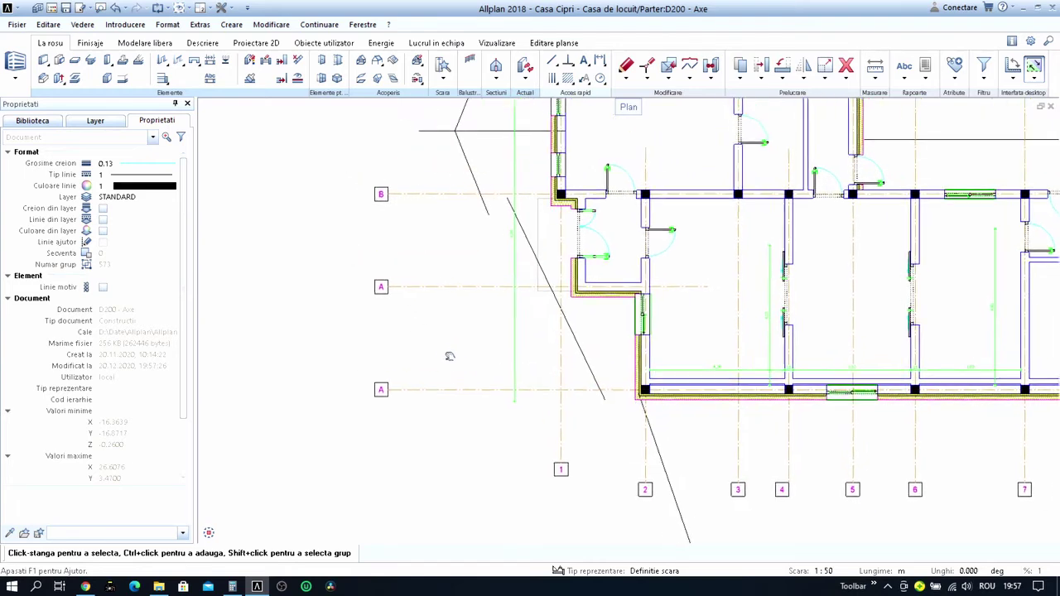
pyautogui.scroll(-1, 414, 314)
pyautogui.scroll(4, 396, 299)
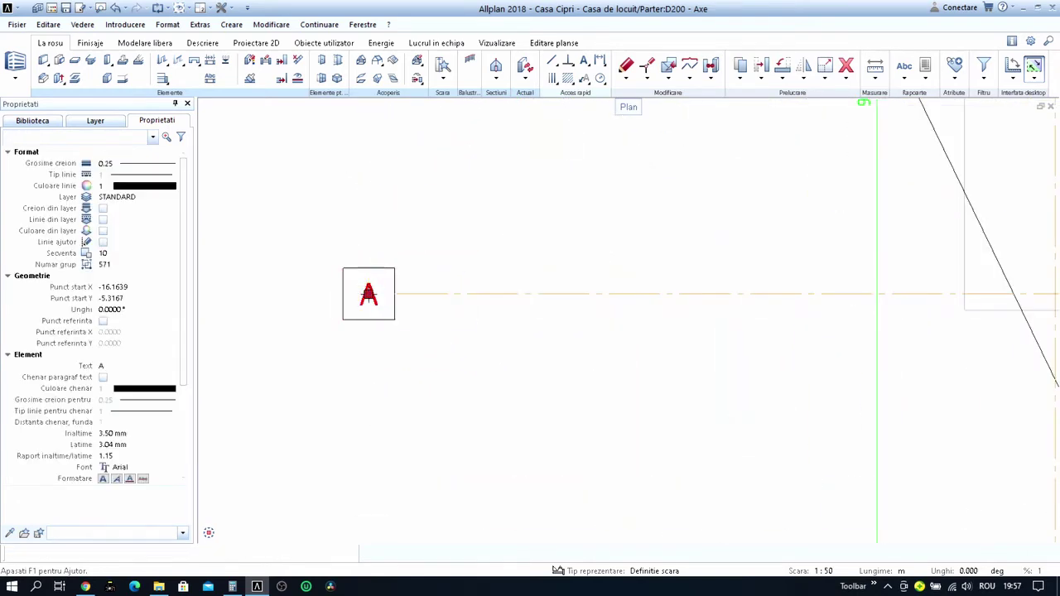
# Change the axis bubble letters from A to B and from B to C.
pyautogui.doubleClick(369, 295)
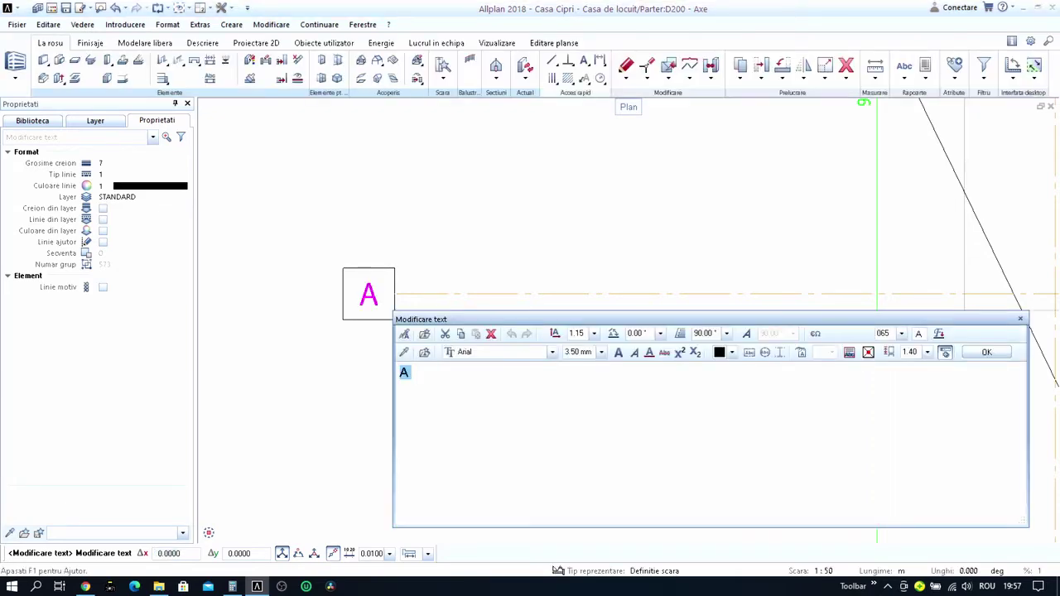
pyautogui.write('B')
pyautogui.press('Escape')
pyautogui.scroll(-5, 407, 306)
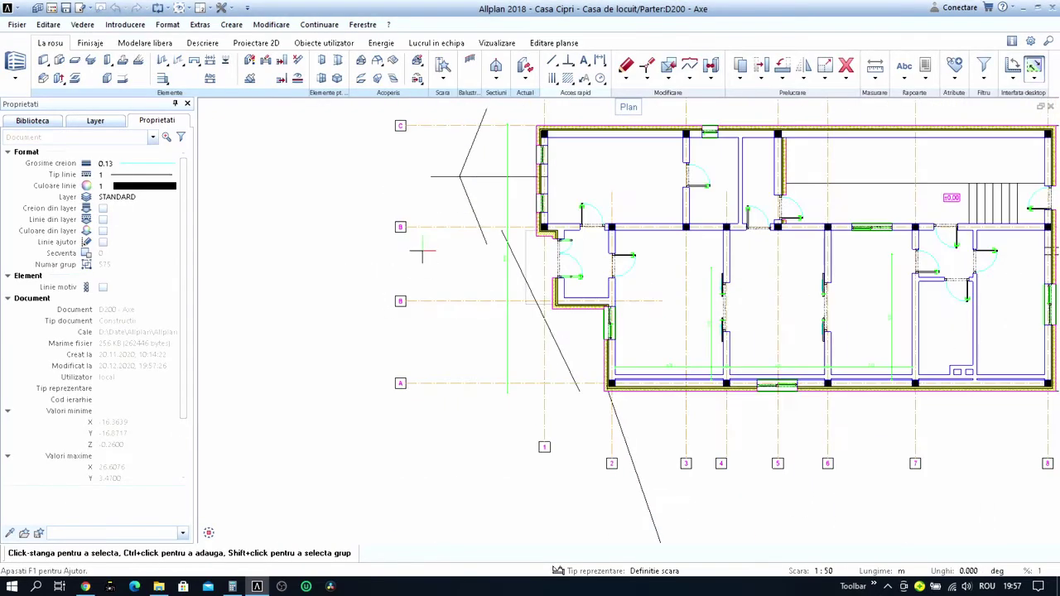
pyautogui.scroll(3, 404, 330)
pyautogui.click(382, 284)
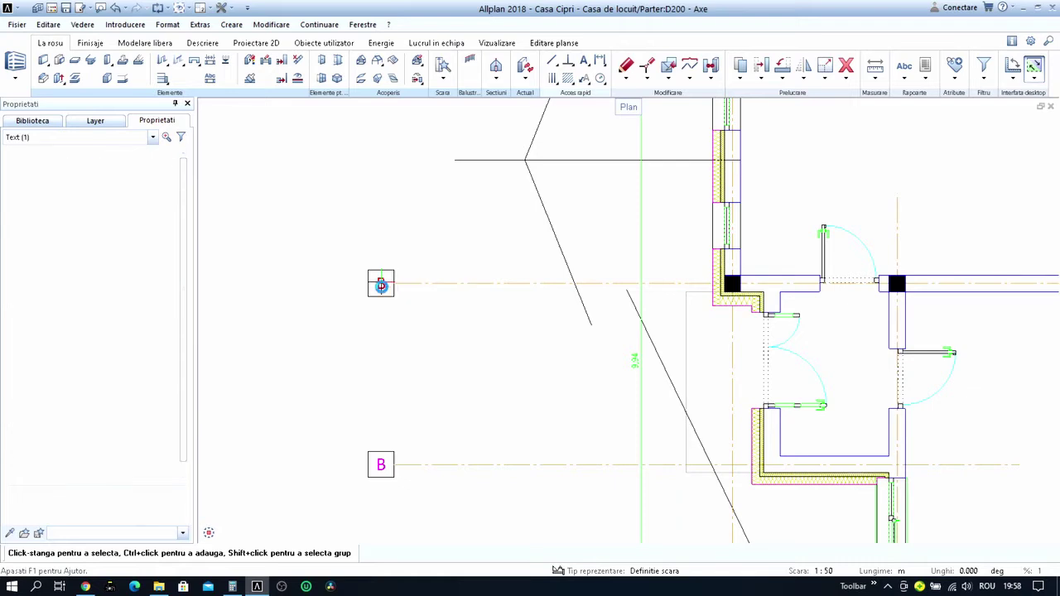
pyautogui.doubleClick(381, 284)
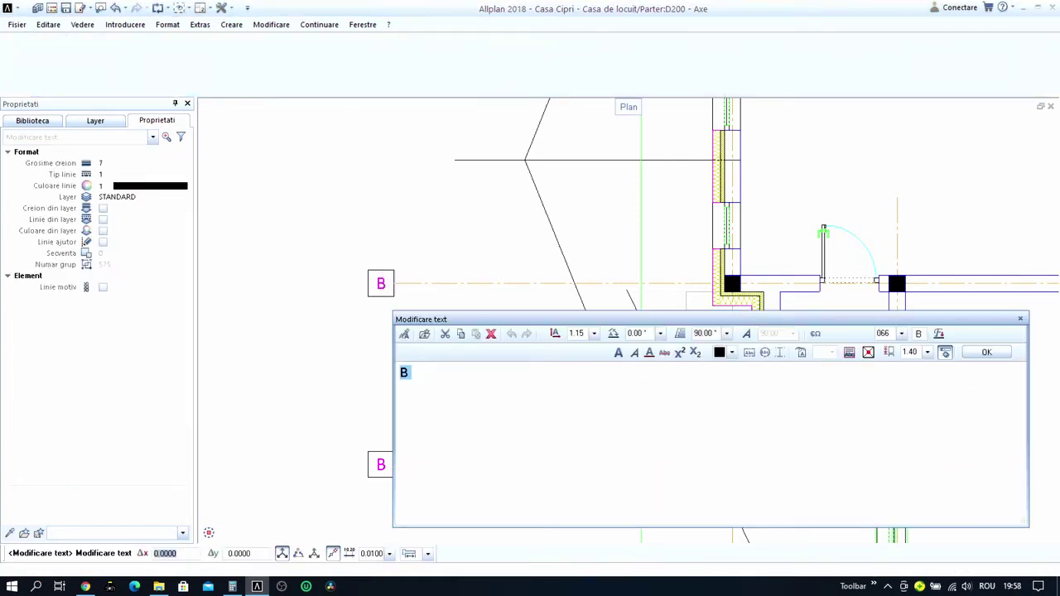
pyautogui.write('C')
pyautogui.click(381, 286)
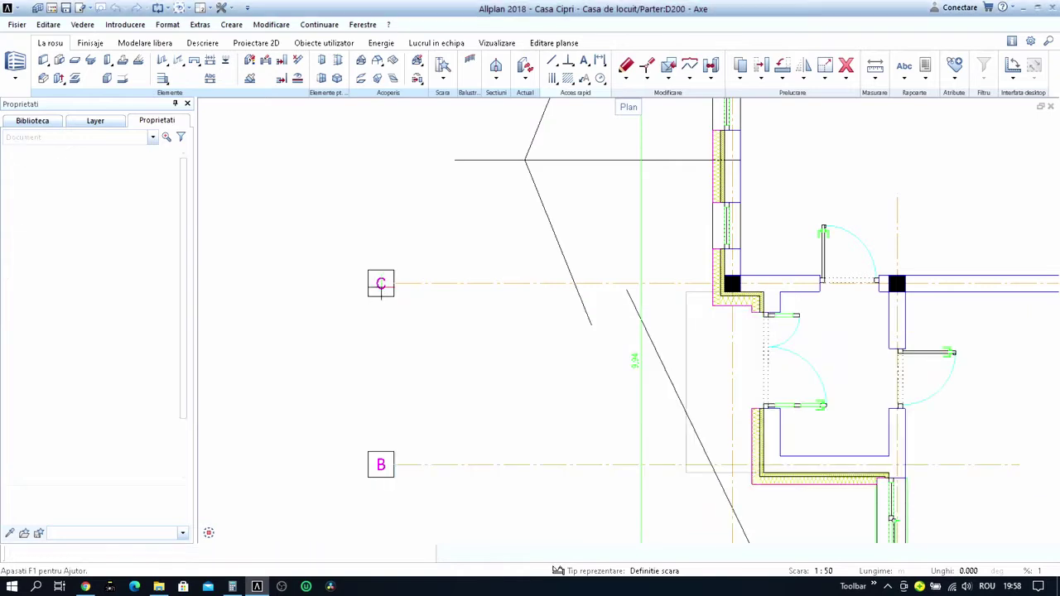
pyautogui.scroll(-5, 379, 285)
pyautogui.scroll(5, 375, 290)
# Change the top axis bubble's letter to D.
pyautogui.click(362, 260)
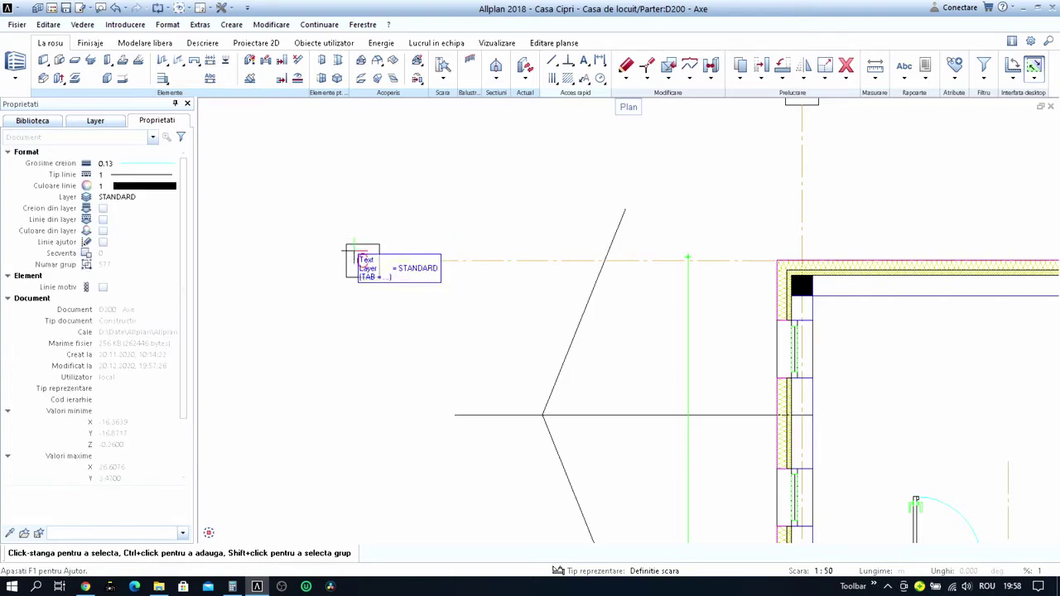
pyautogui.scroll(3, 369, 265)
pyautogui.doubleClick(372, 267)
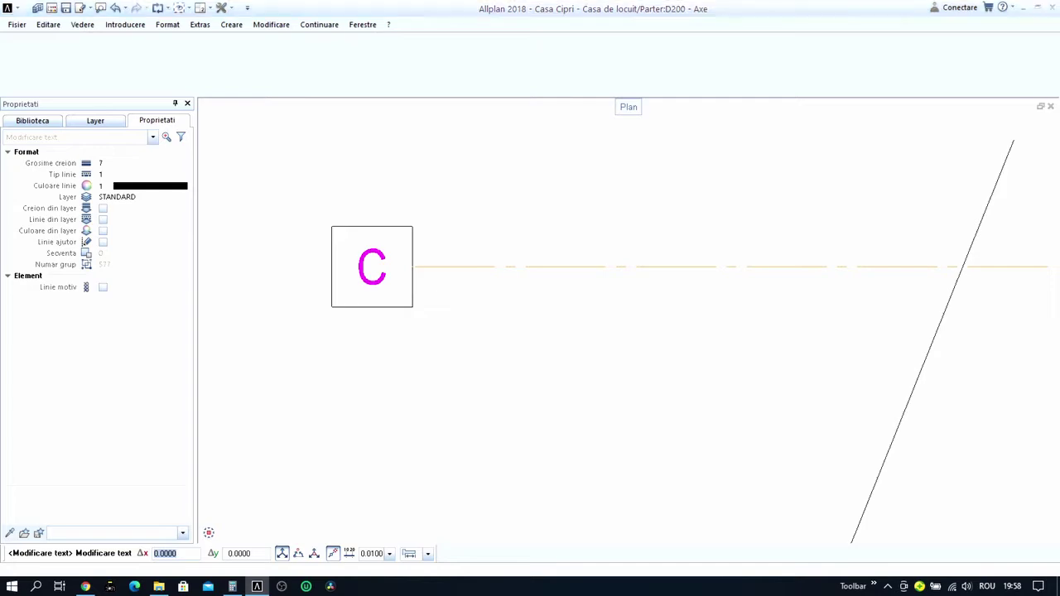
pyautogui.write('D')
pyautogui.press('Escape')
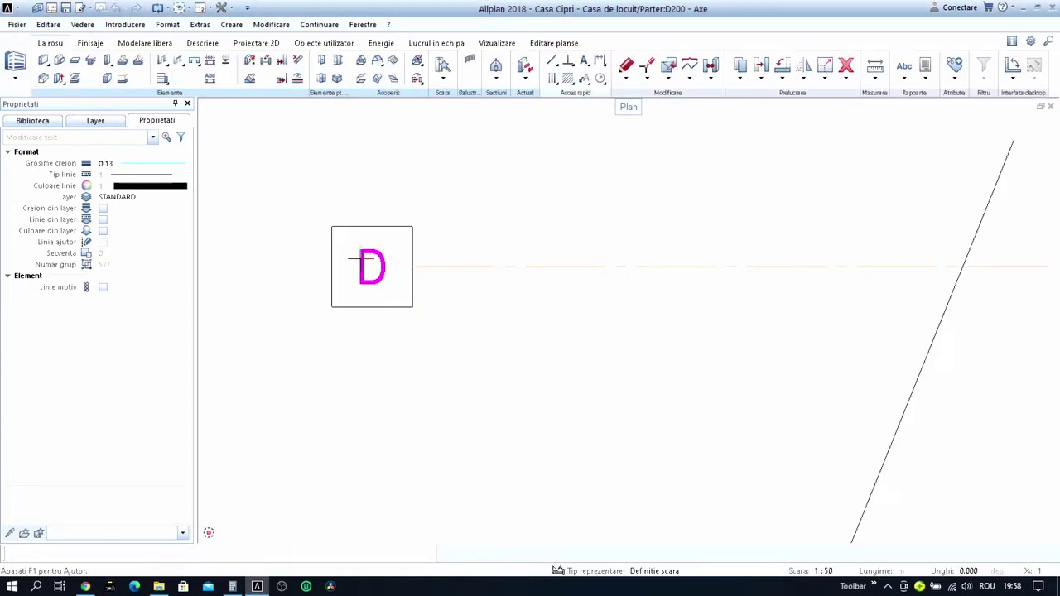
pyautogui.scroll(-3, 357, 273)
pyautogui.scroll(-2, 345, 291)
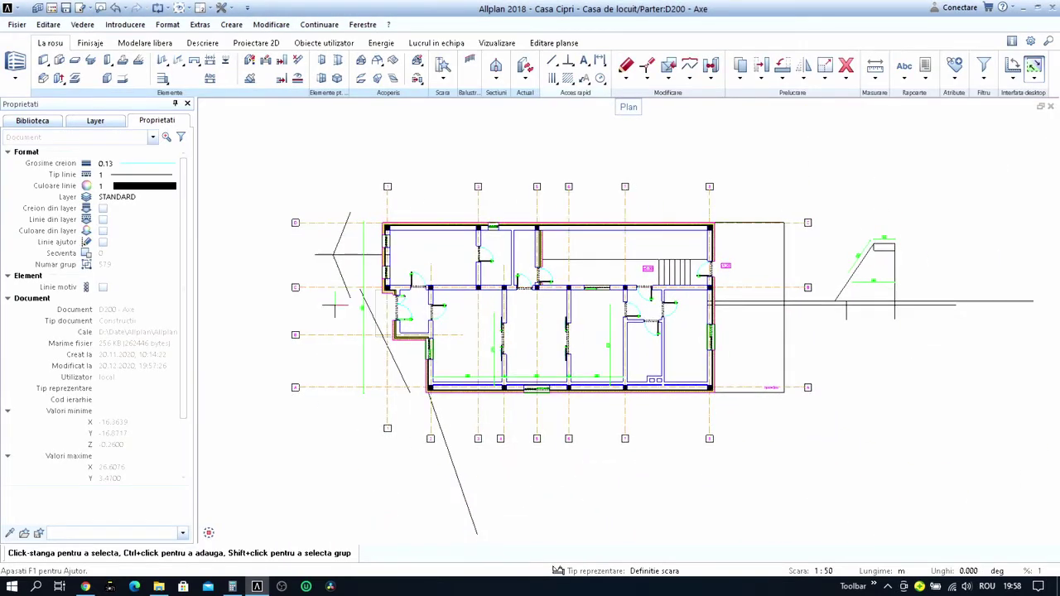
# Copy the left D axis bubble to the right end of grid line D.
pyautogui.moveTo(514, 331); pyautogui.dragTo(462, 333, button='middle')
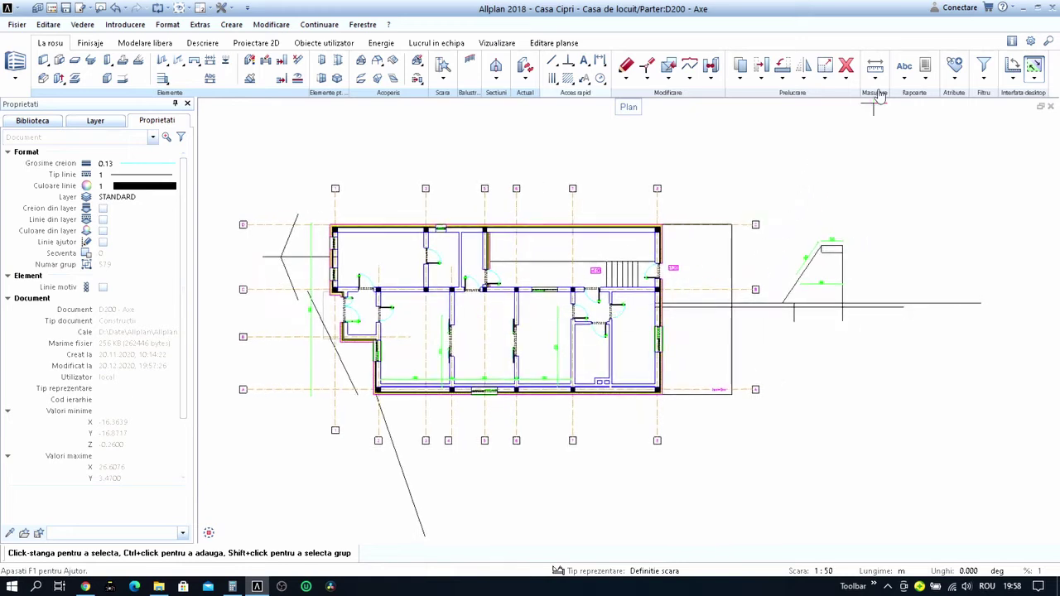
pyautogui.click(848, 73)
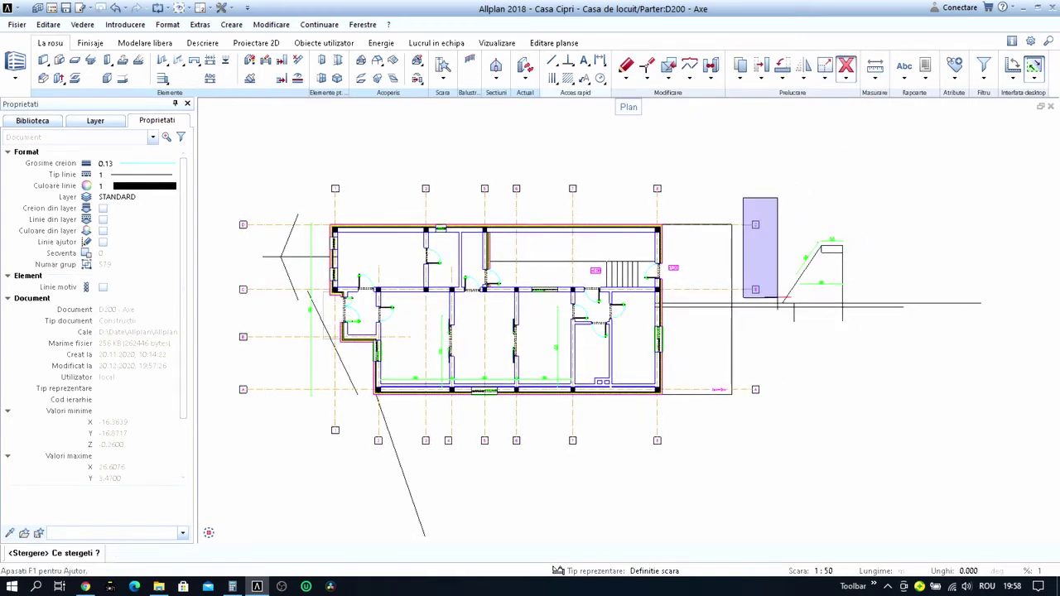
pyautogui.hotkey('ctrl', 'c')
pyautogui.moveTo(228, 208)
pyautogui.mouseDown()
pyautogui.moveTo(247, 306)
pyautogui.moveTo(262, 320)
pyautogui.mouseUp()
pyautogui.scroll(5, 238, 215)
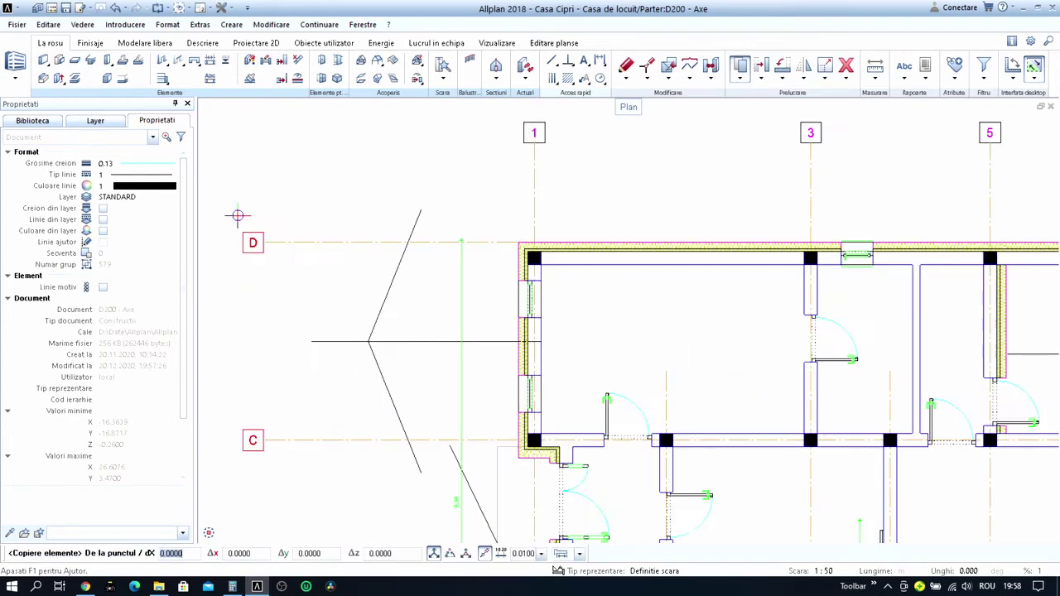
pyautogui.click(239, 242)
pyautogui.scroll(-5, 216, 238)
pyautogui.scroll(5, 773, 245)
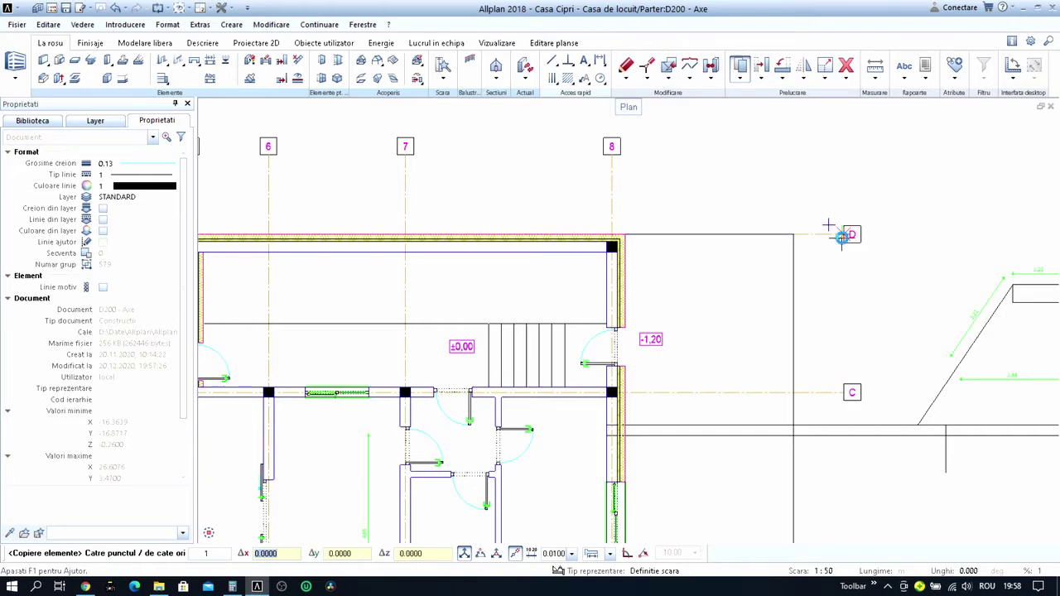
pyautogui.scroll(-4, 840, 250)
pyautogui.press('Escape')
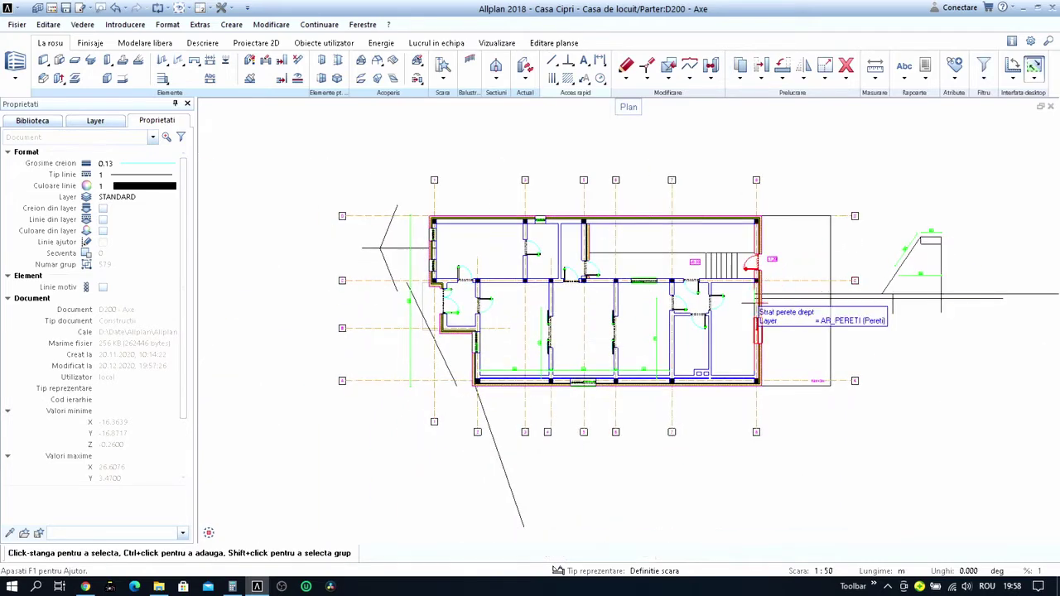
pyautogui.moveTo(807, 375); pyautogui.dragTo(856, 389, button='middle')
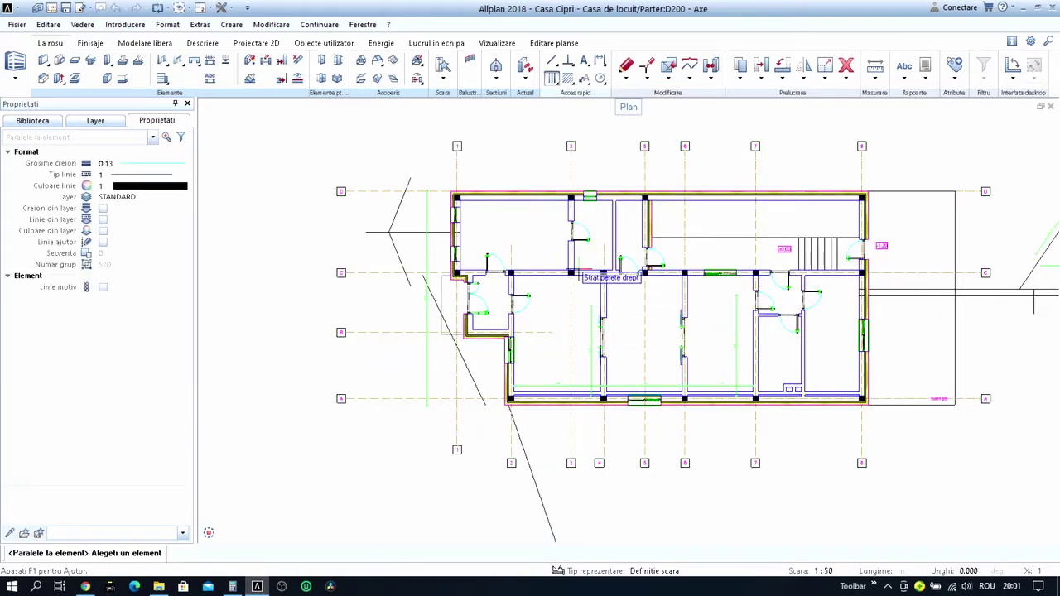
pyautogui.scroll(1, 570, 263)
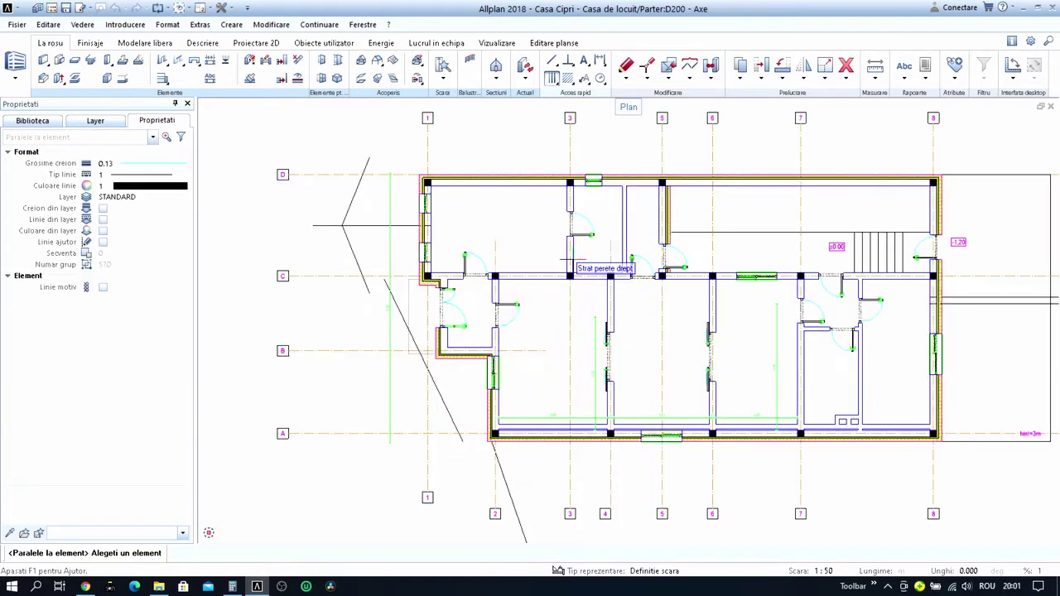
pyautogui.scroll(1, 563, 271)
pyautogui.scroll(1, 556, 281)
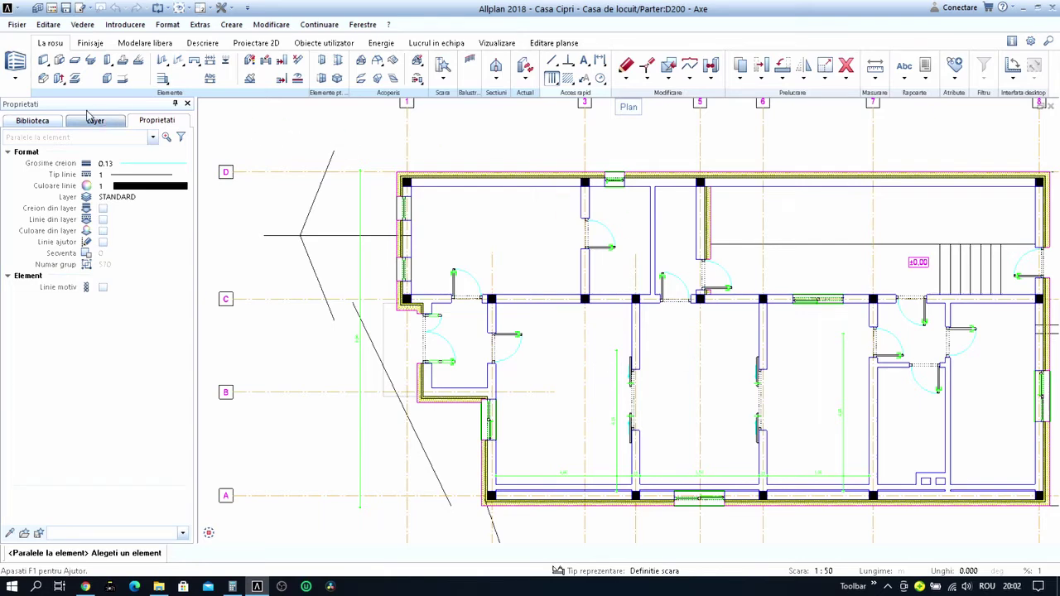
# In the room's finish settings, delete the Glet int layer from the wall finishes.
pyautogui.click(90, 43)
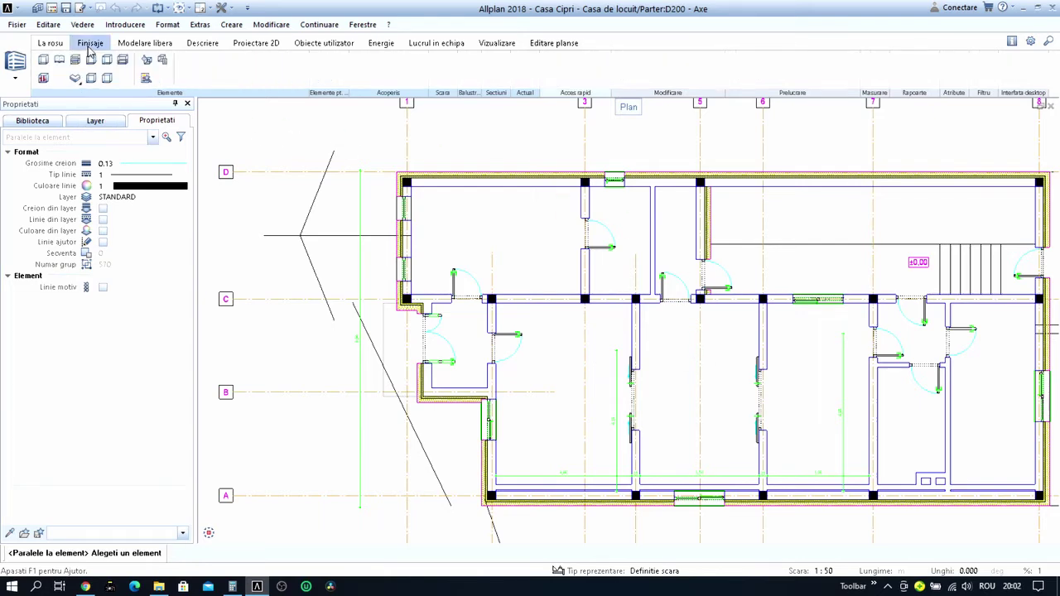
pyautogui.click(45, 62)
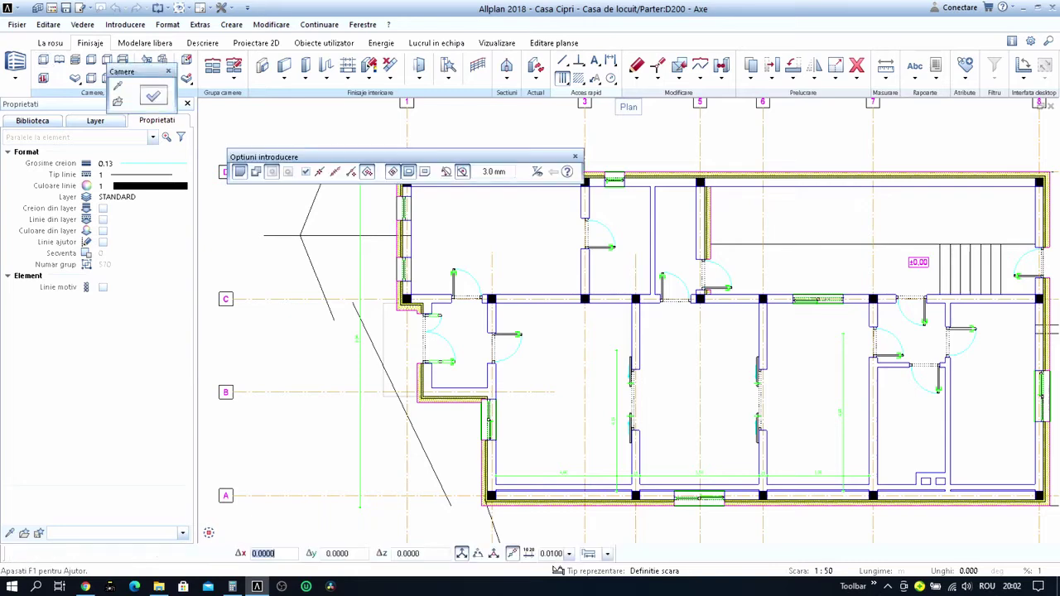
pyautogui.click(240, 171)
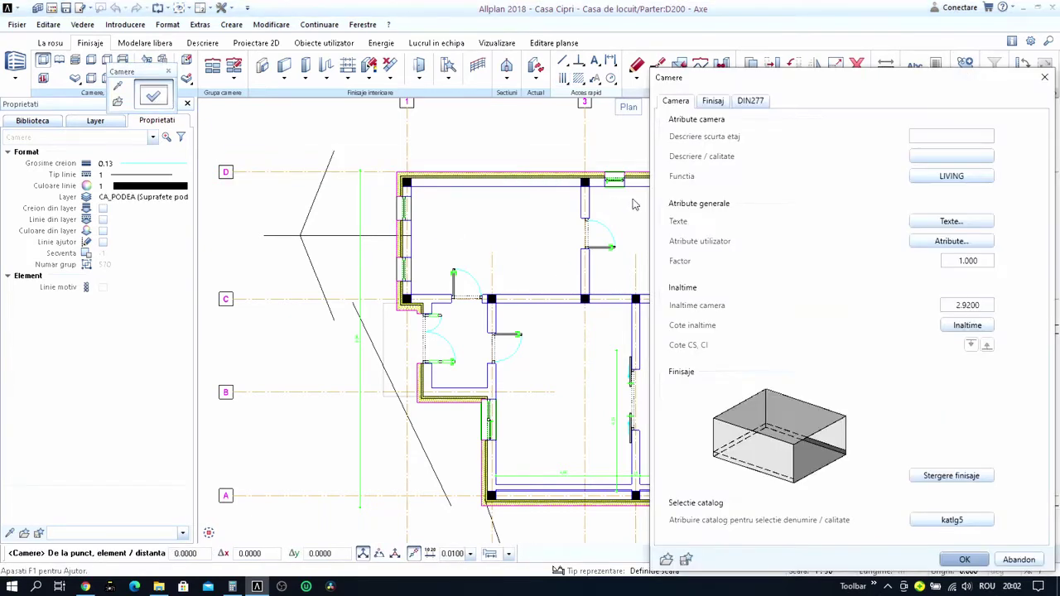
pyautogui.click(714, 101)
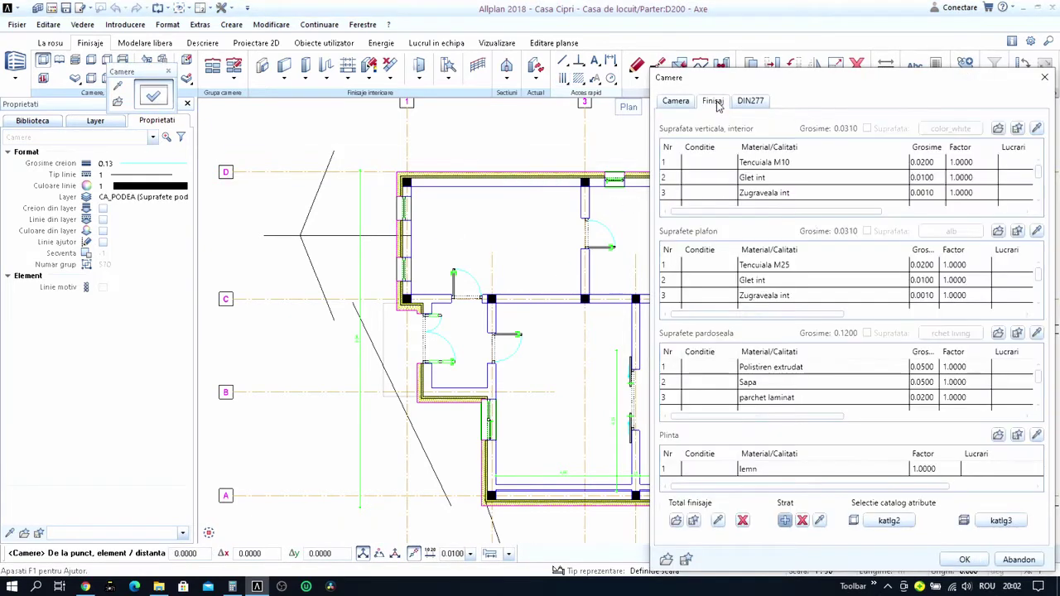
pyautogui.click(781, 164)
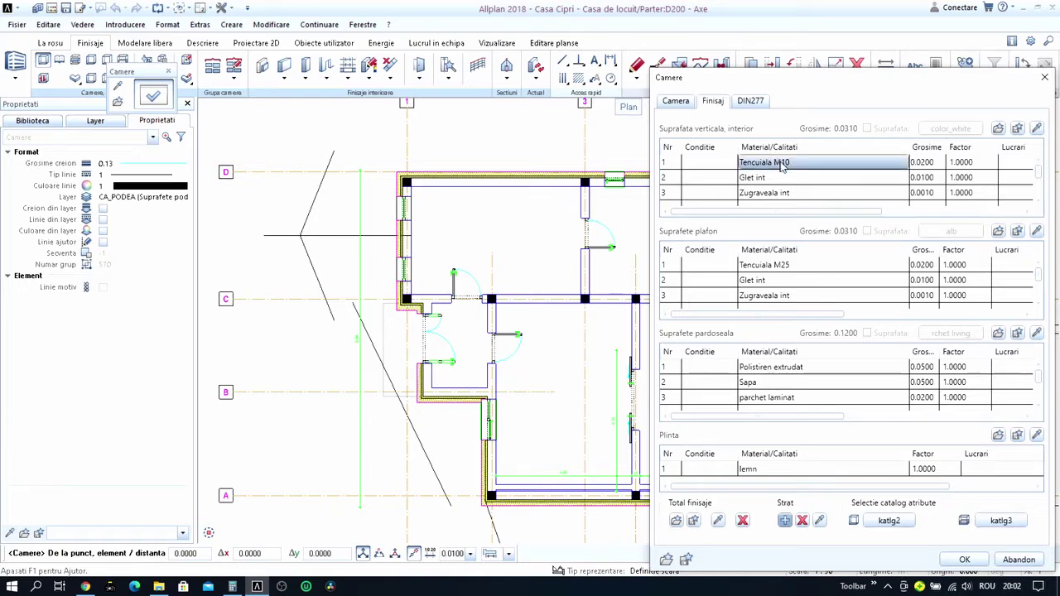
pyautogui.click(671, 166)
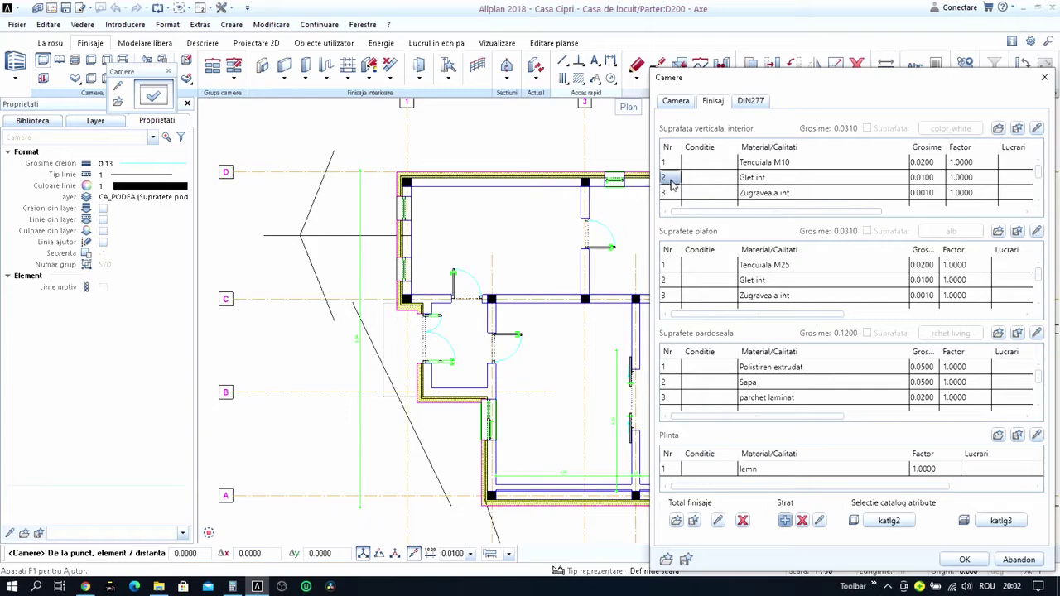
pyautogui.click(802, 521)
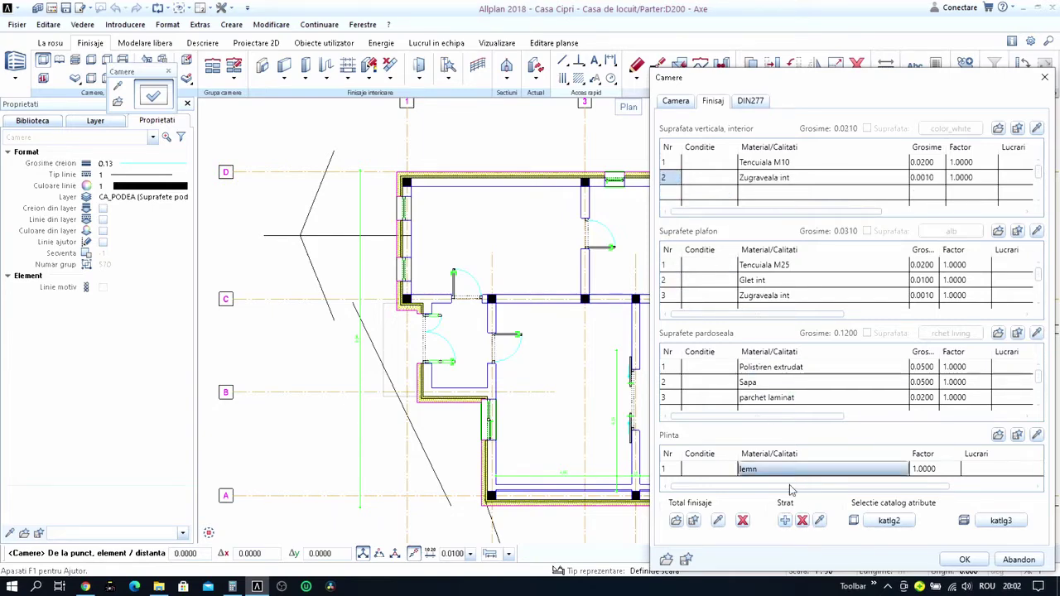
# Set the Zugraveala int wall layer to 0.02 and the second wall layer to Astereala lemn.
pyautogui.click(941, 180)
pyautogui.click(942, 182)
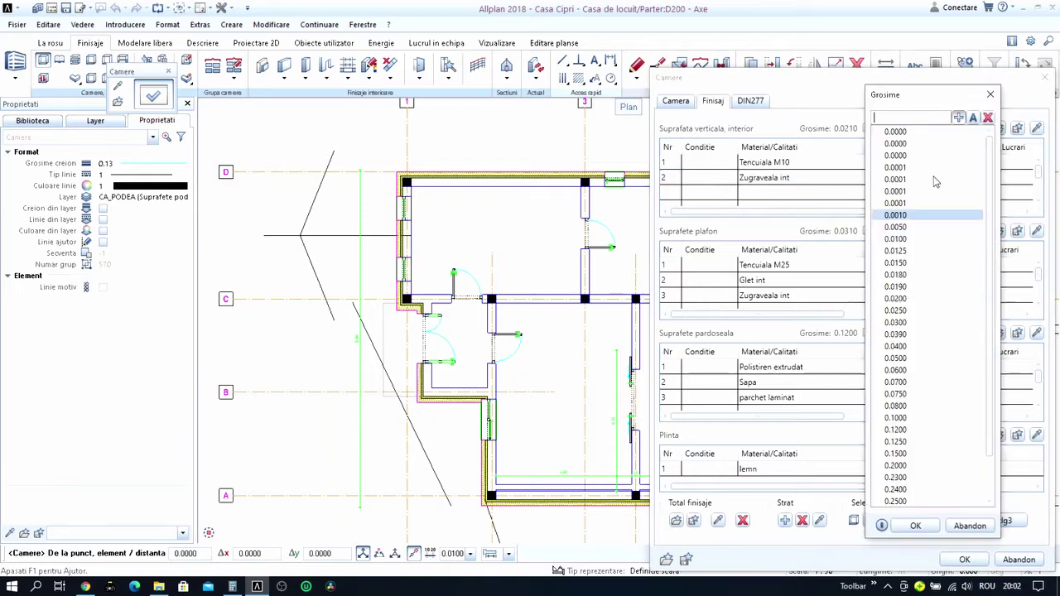
pyautogui.write('0.02')
pyautogui.press('Return')
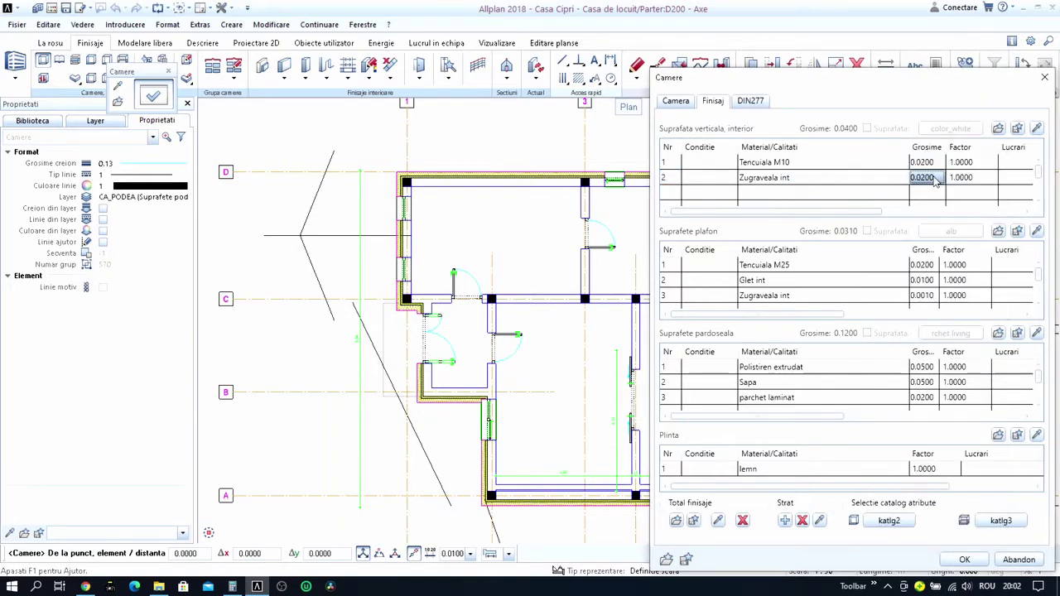
pyautogui.click(826, 182)
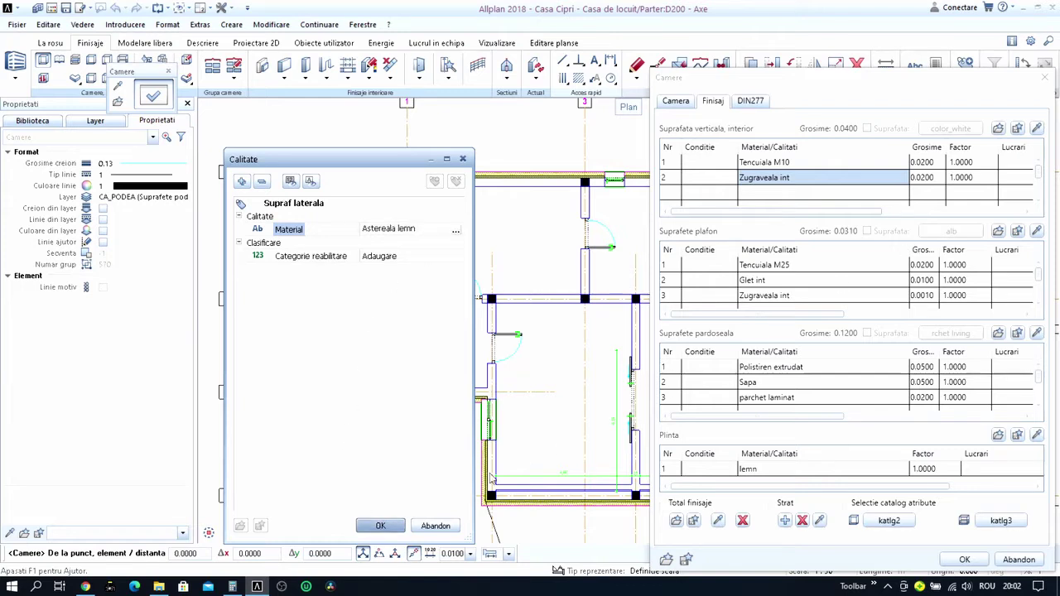
pyautogui.click(381, 527)
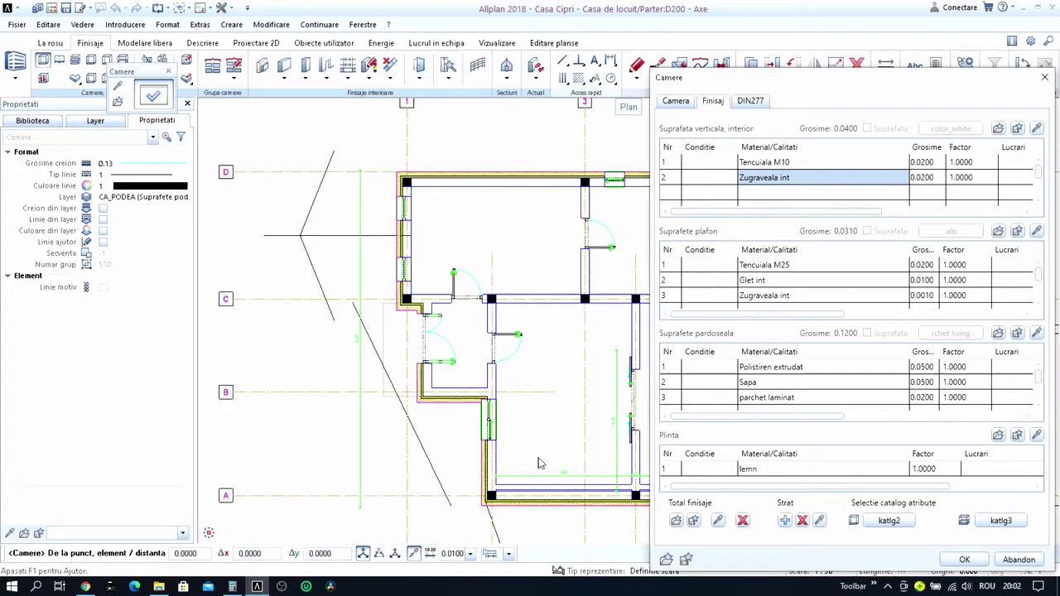
pyautogui.click(929, 178)
pyautogui.press('Escape')
pyautogui.write('0.0250')
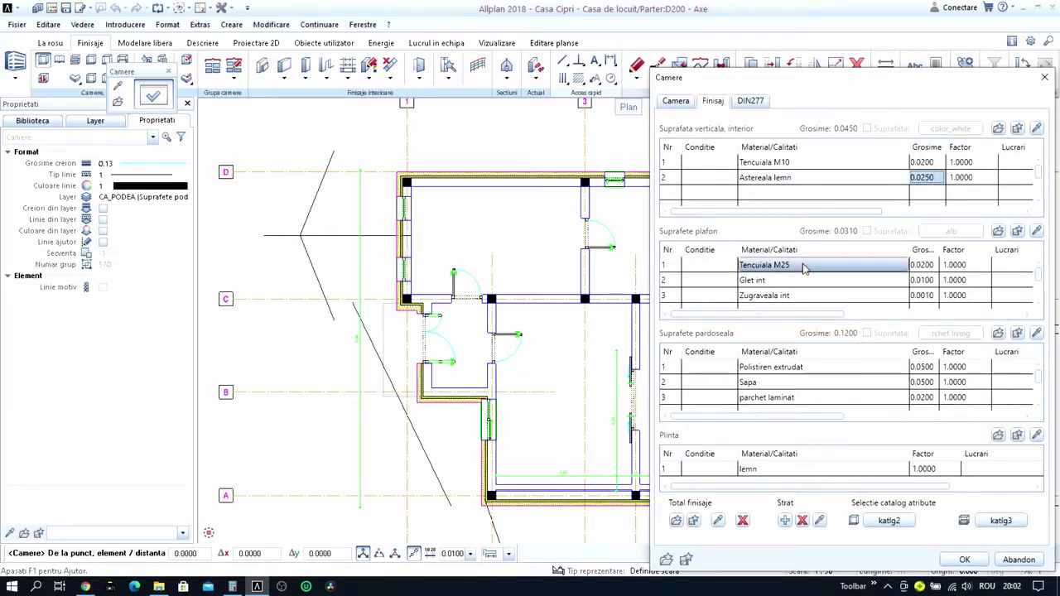
# Replace the Glet int and Tencuiala M25 ceiling layers with one 0.0250 Astereala lemn layer.
pyautogui.moveTo(674, 281); pyautogui.dragTo(683, 307)
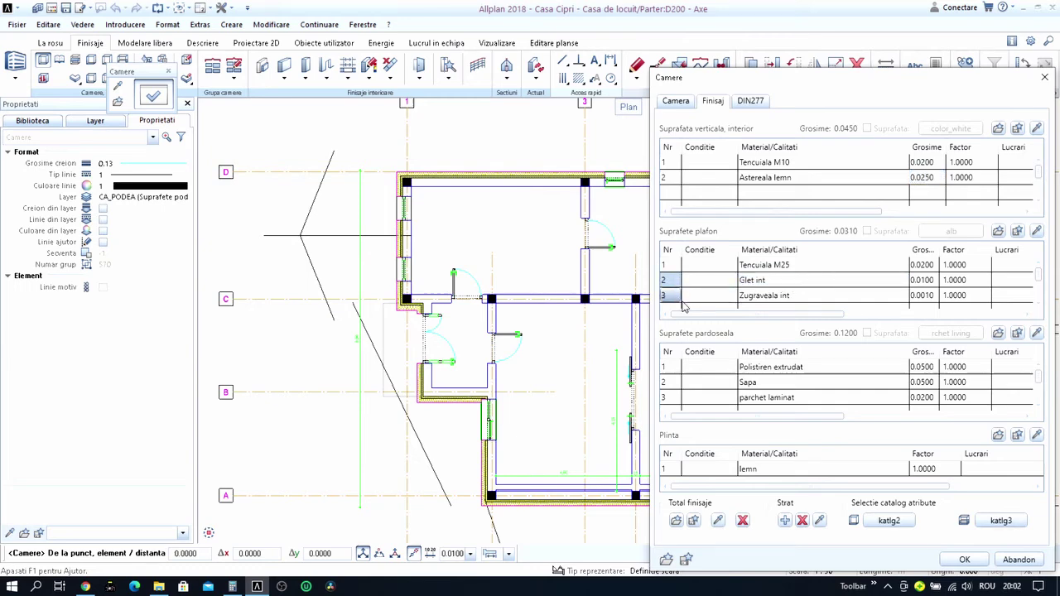
pyautogui.click(802, 521)
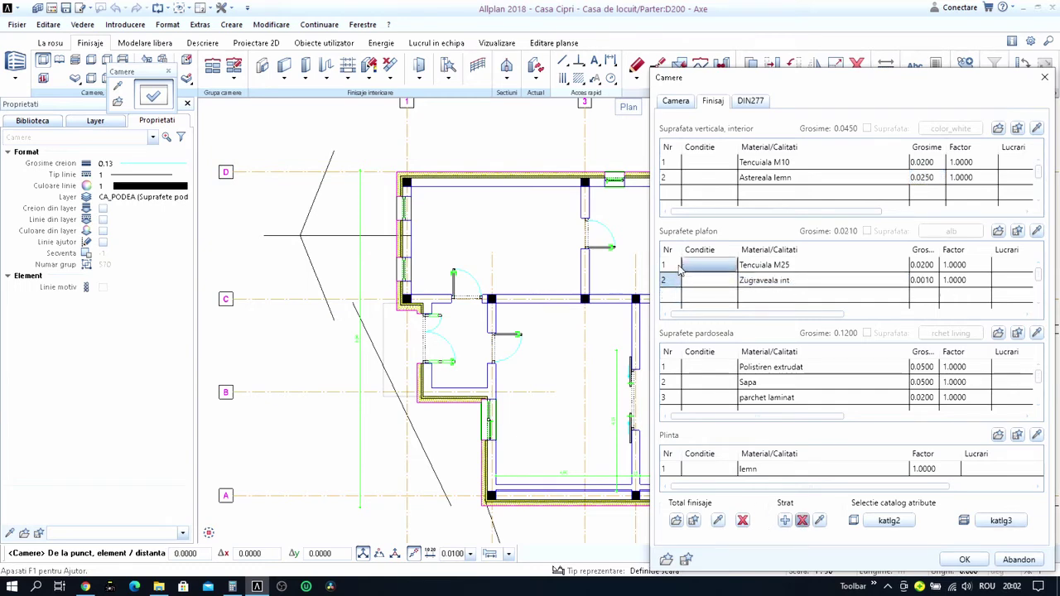
pyautogui.click(802, 522)
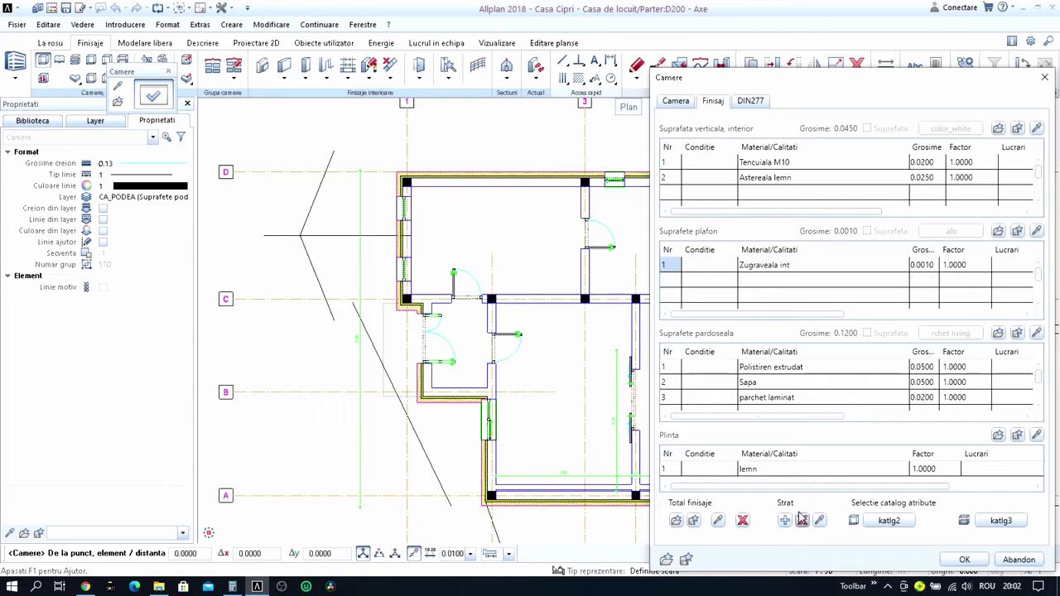
pyautogui.click(767, 266)
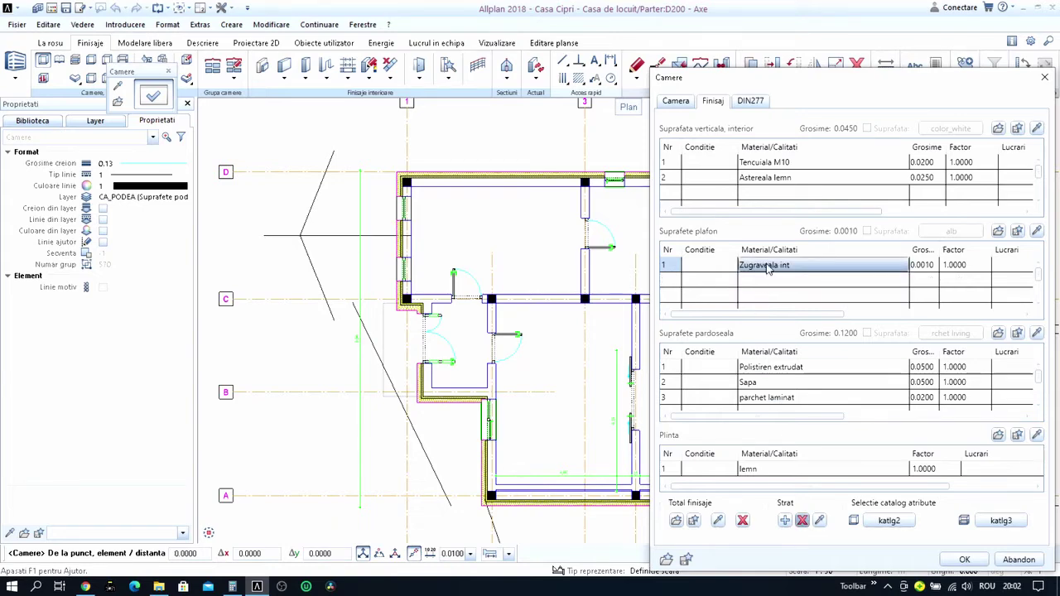
pyautogui.click(768, 267)
pyautogui.click(406, 232)
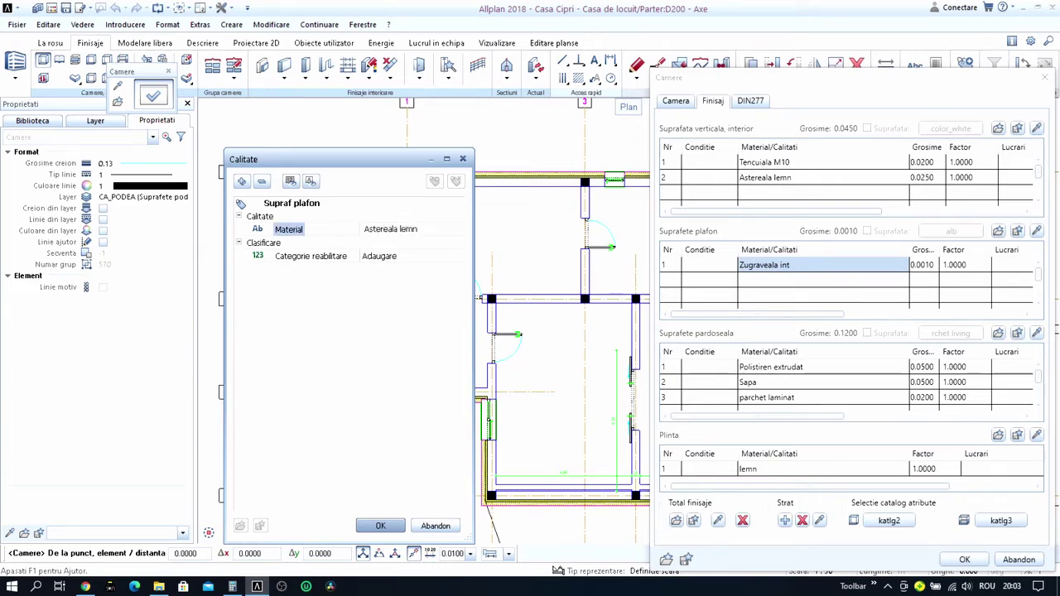
pyautogui.click(381, 530)
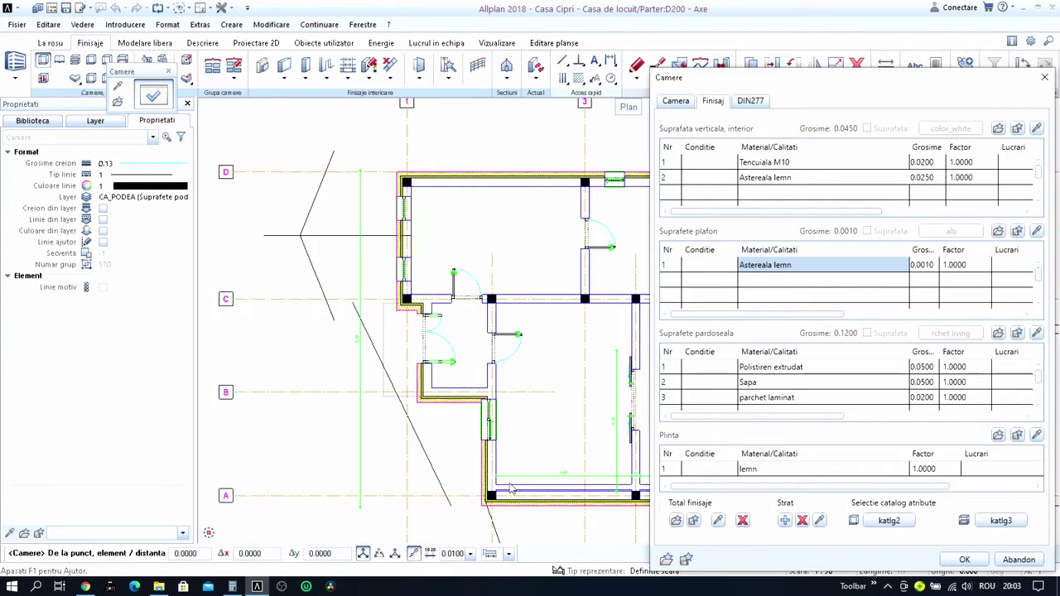
pyautogui.click(924, 265)
pyautogui.click(928, 267)
pyautogui.write('0.025')
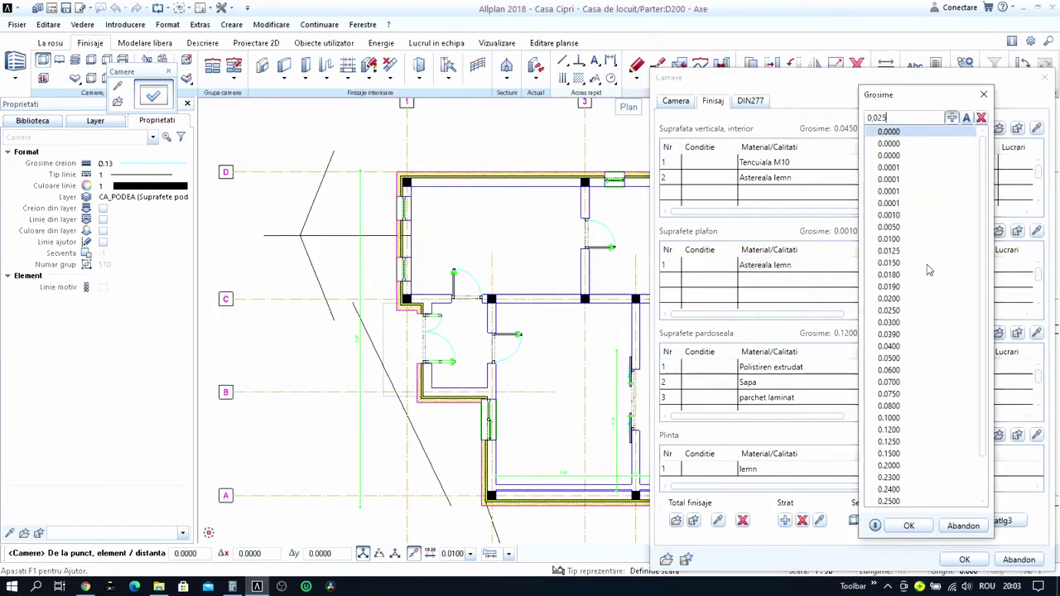
pyautogui.press('Return')
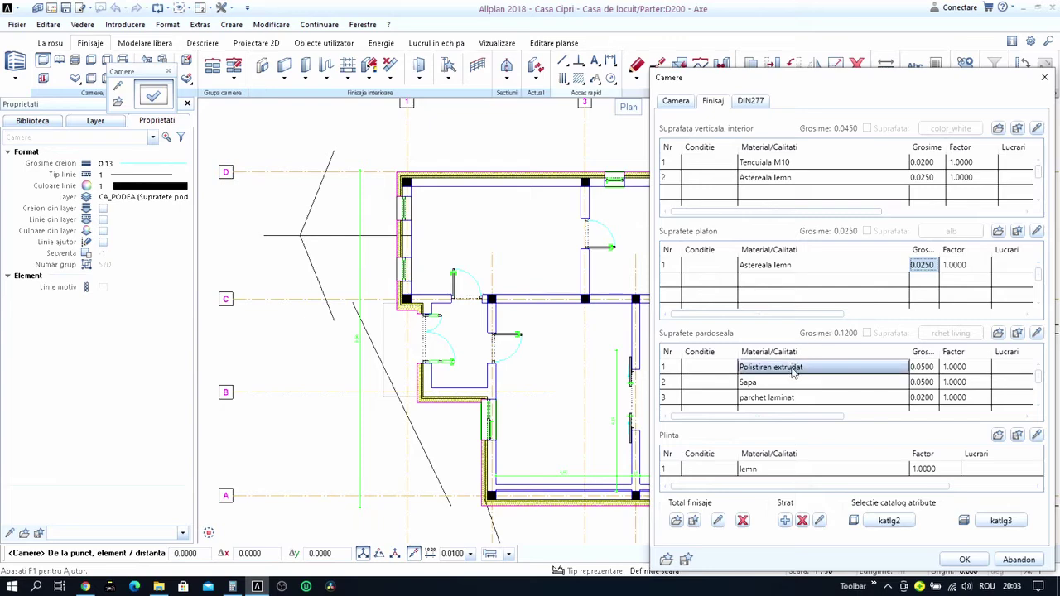
# Keep Polistiren extrudat at 0.0500 and set the Sapa floor layer to 0.0600.
pyautogui.click(769, 367)
pyautogui.click(924, 367)
pyautogui.click(924, 367)
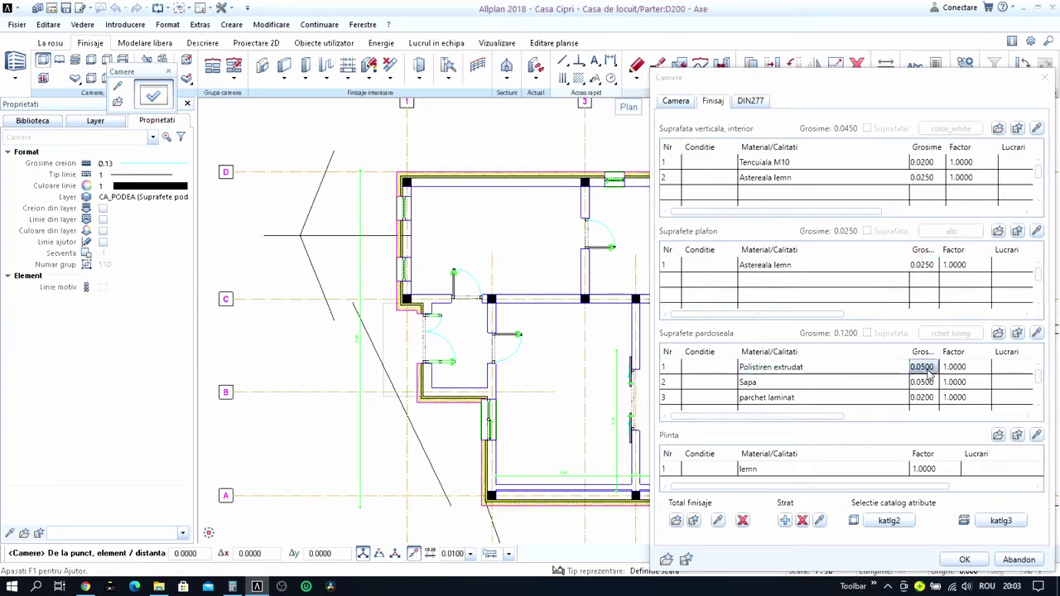
pyautogui.press('Return')
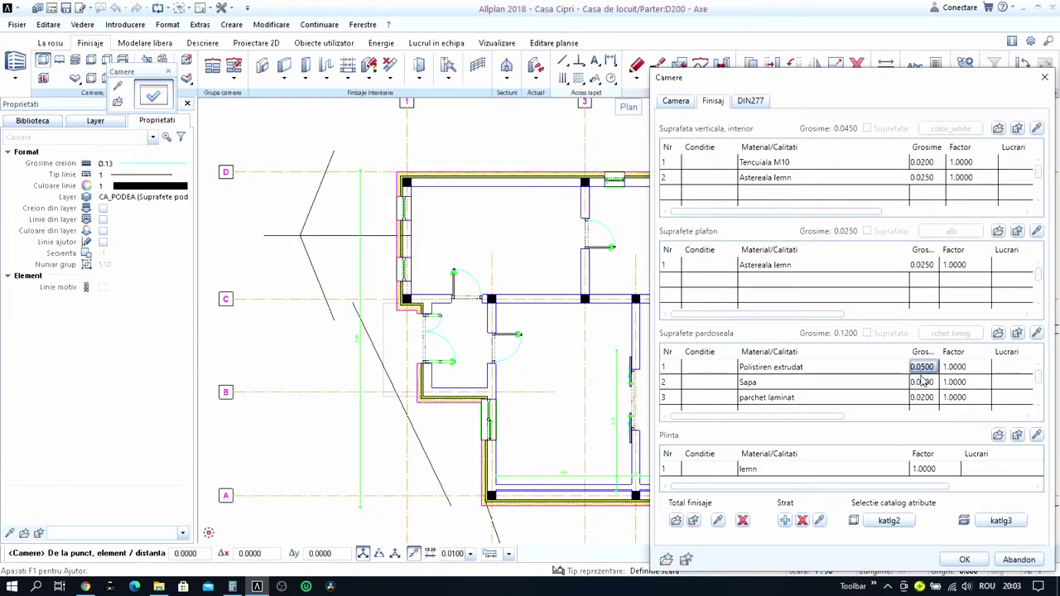
pyautogui.click(922, 382)
pyautogui.click(922, 382)
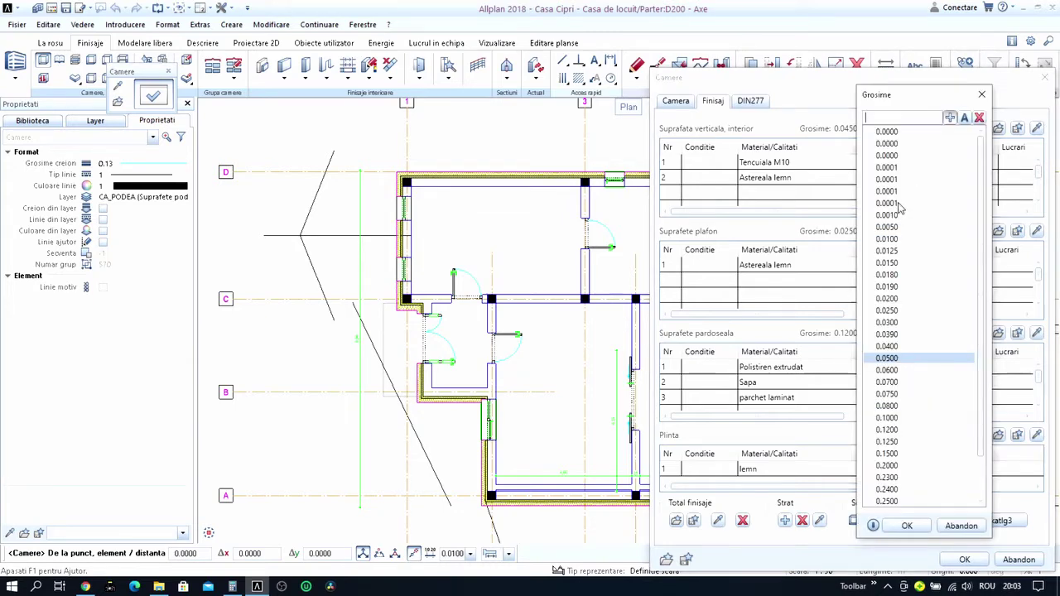
pyautogui.write('0.06')
pyautogui.press('Return')
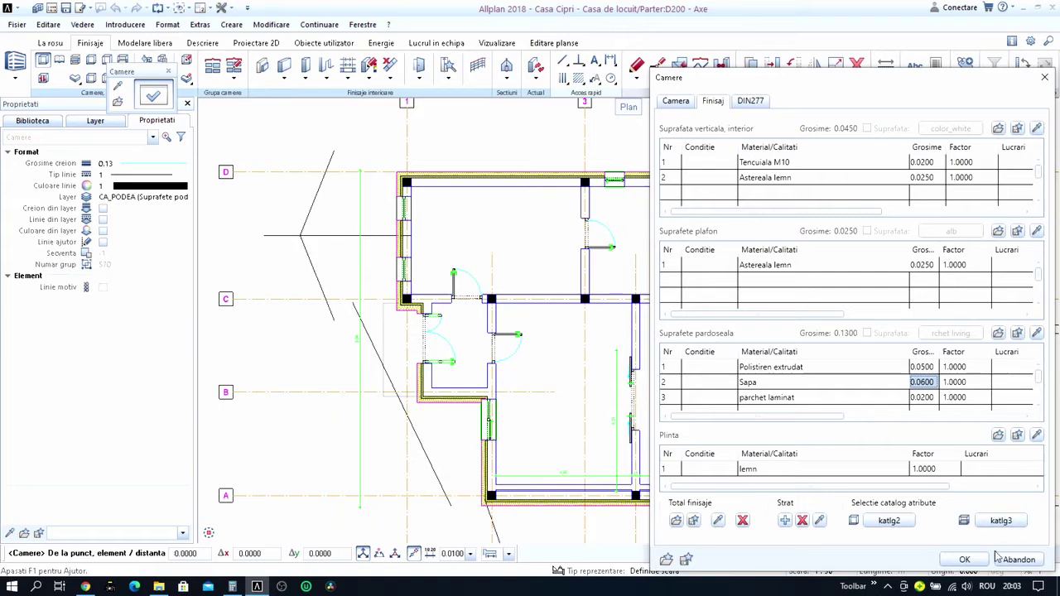
# Set the room's lower level offset to -0.1300 and confirm the room properties.
pyautogui.click(676, 100)
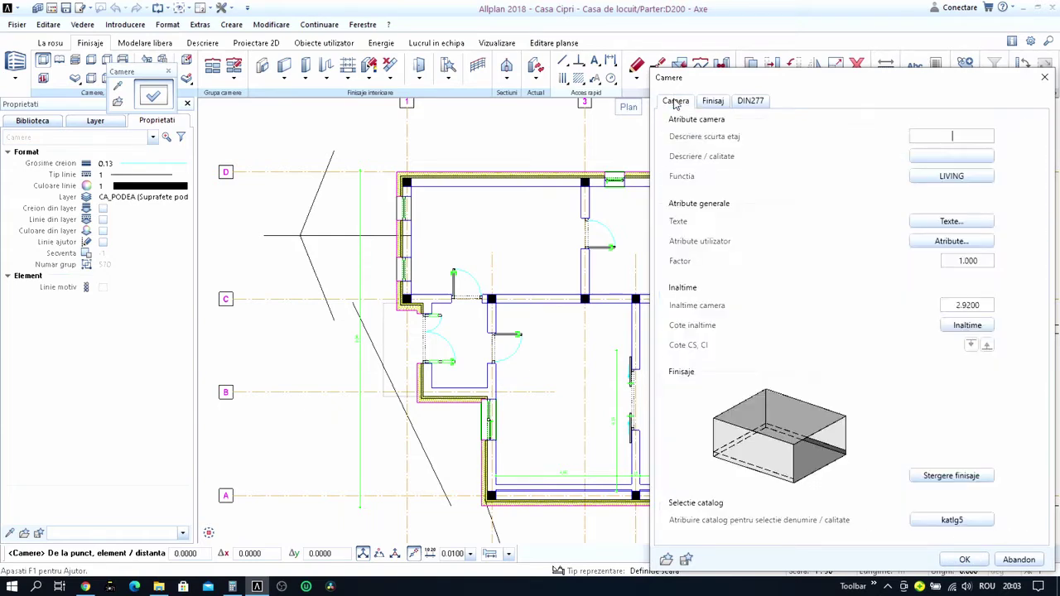
pyautogui.click(982, 328)
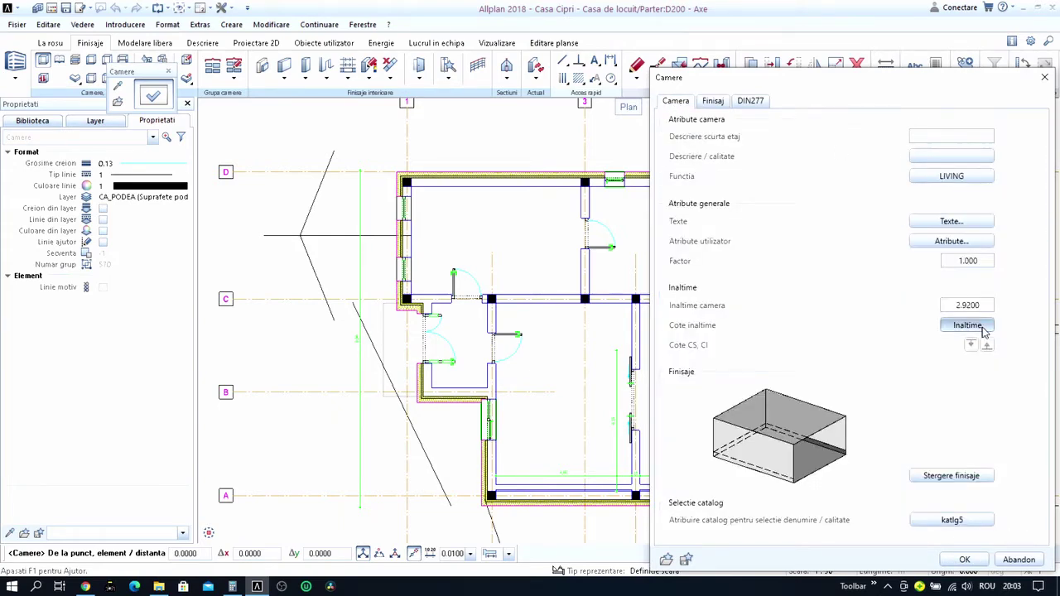
pyautogui.click(621, 391)
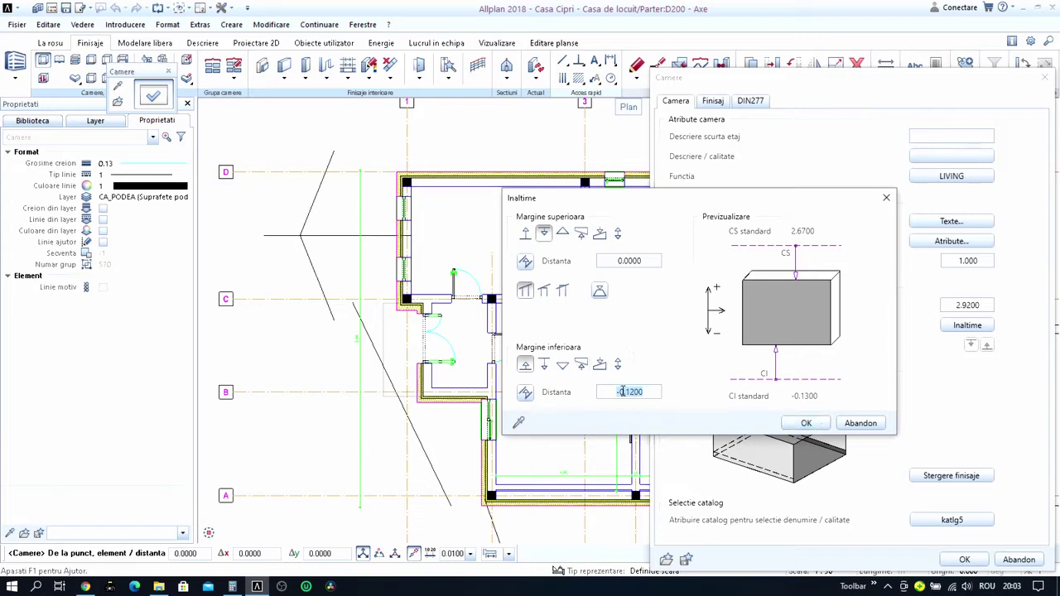
pyautogui.write('-0')
pyautogui.press('Tab')
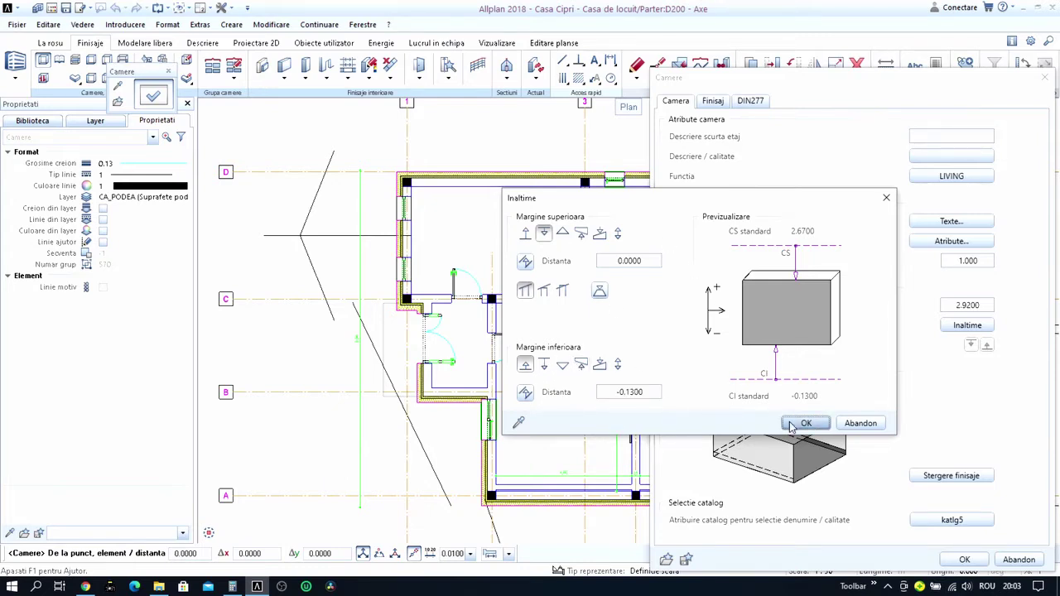
pyautogui.click(803, 423)
pyautogui.click(964, 559)
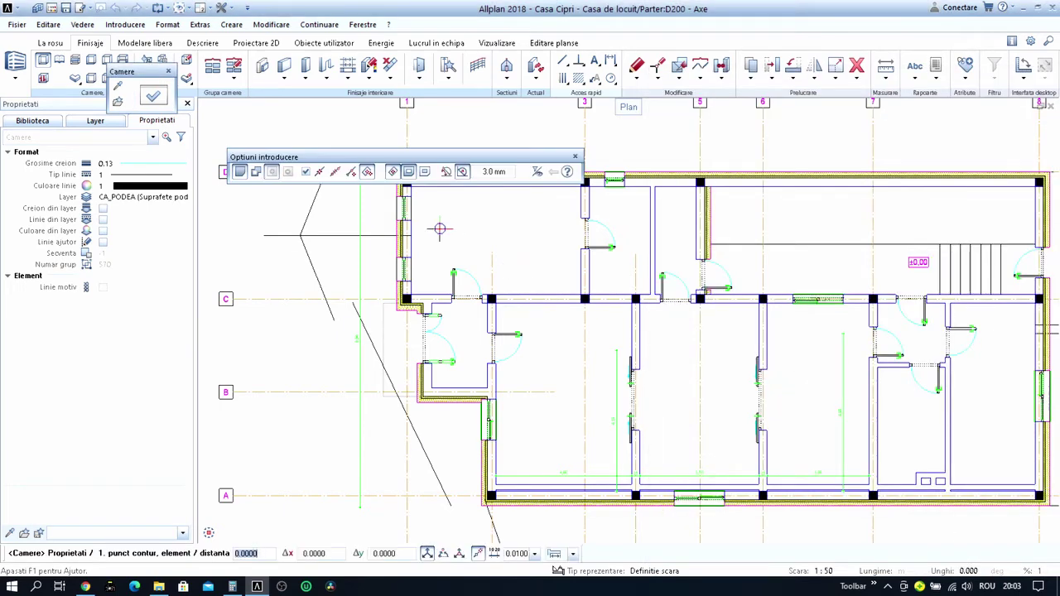
# Change the room function from LIVING to STUDIO and confirm.
pyautogui.moveTo(439, 230); pyautogui.dragTo(497, 285, button='middle')
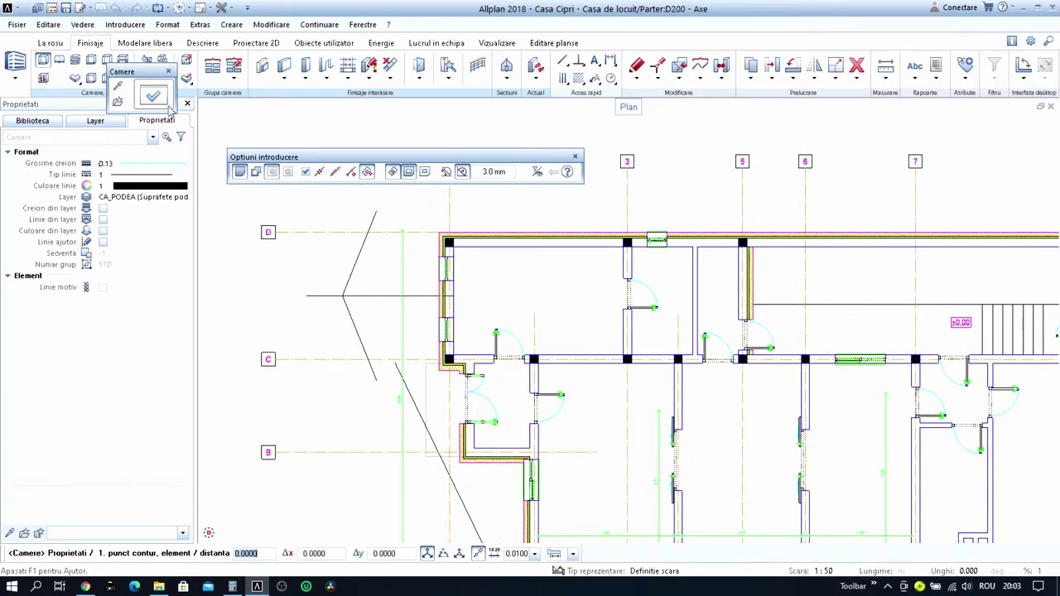
pyautogui.click(165, 102)
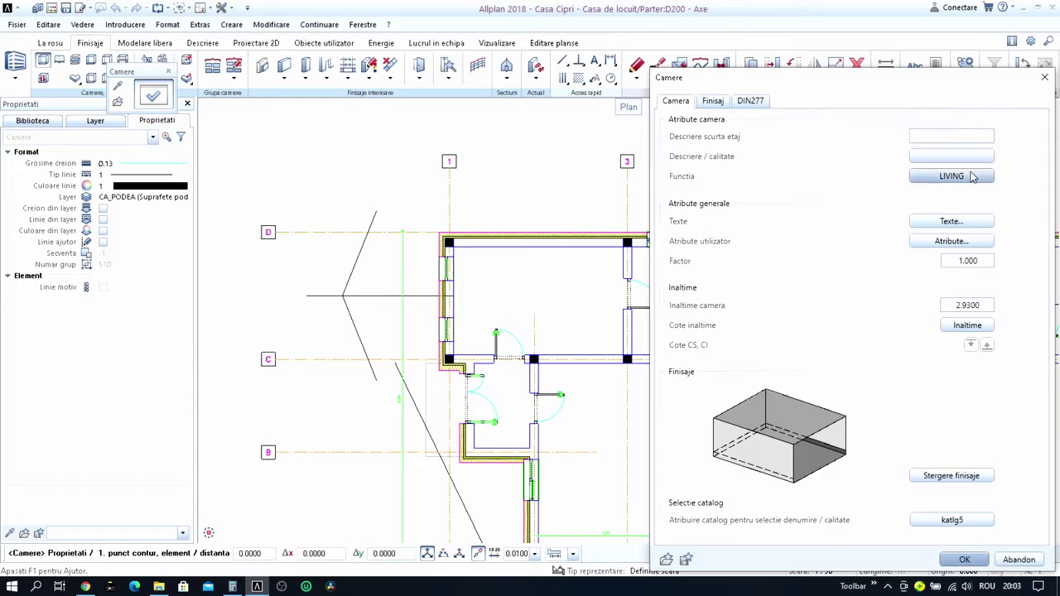
pyautogui.click(974, 176)
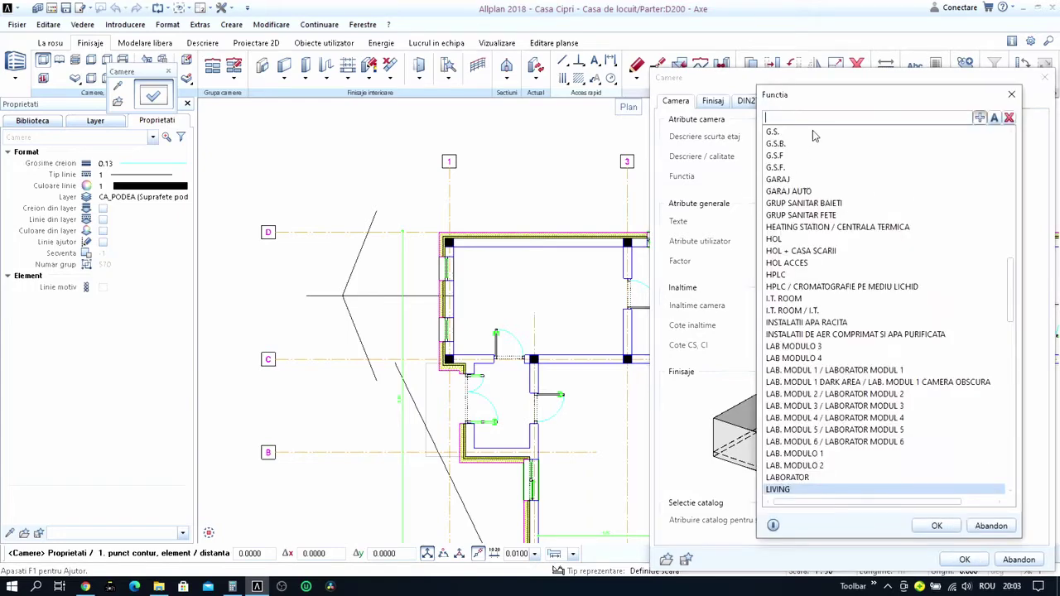
pyautogui.write('STUFIO')
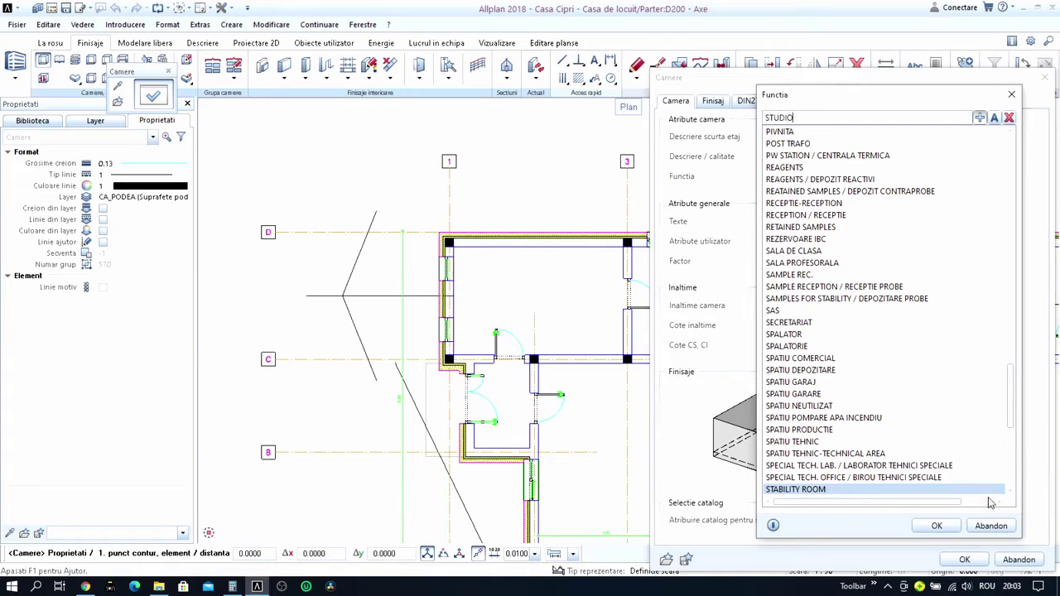
pyautogui.click(937, 526)
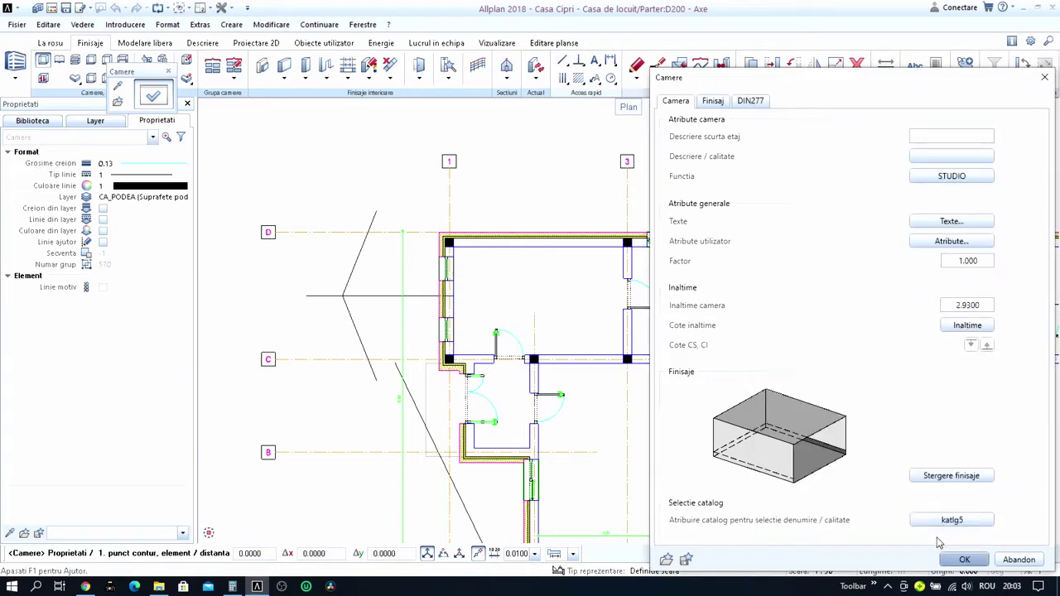
pyautogui.click(965, 561)
# Draw the first STUDIO room between its two wall corners and place its label.
pyautogui.scroll(5, 464, 267)
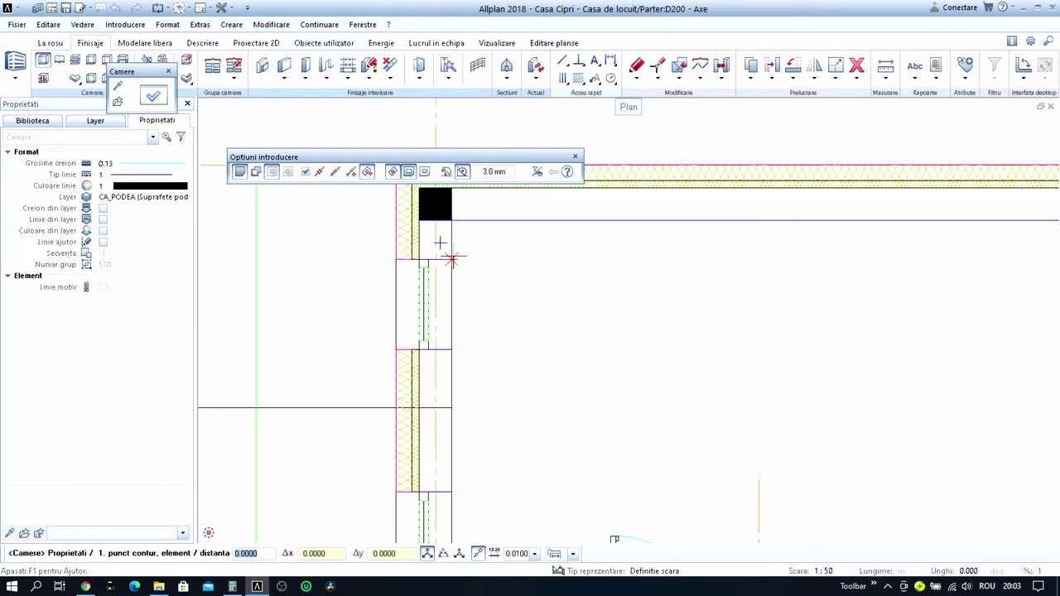
pyautogui.click(450, 220)
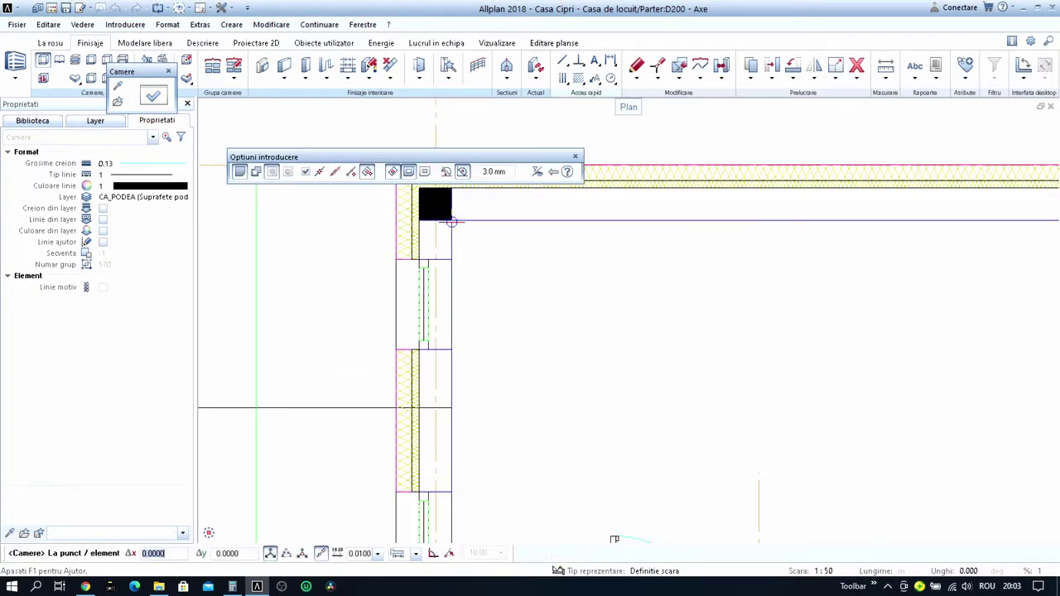
pyautogui.scroll(-3, 449, 220)
pyautogui.scroll(2, 617, 318)
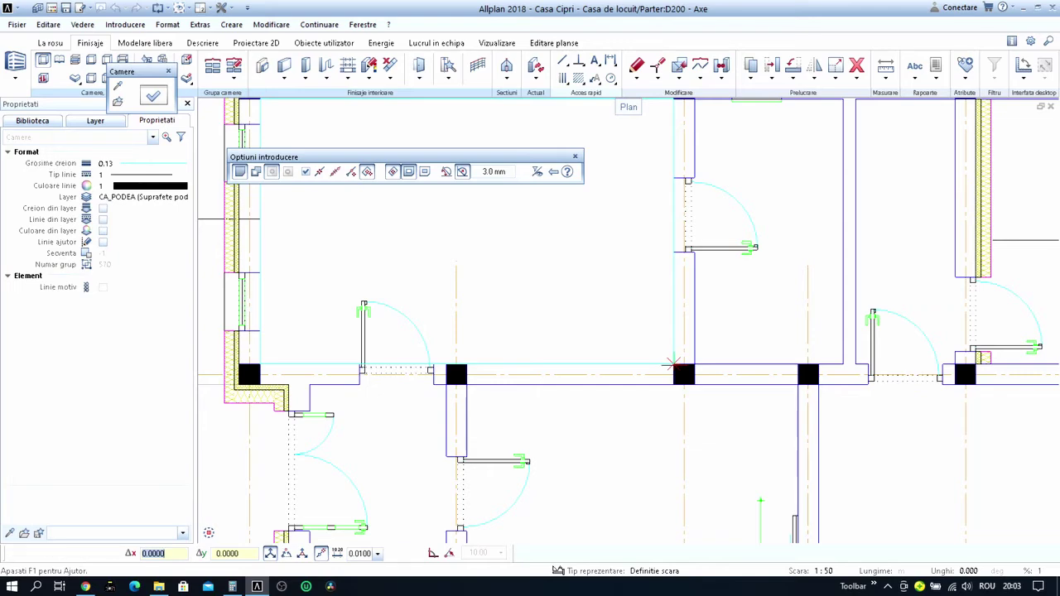
pyautogui.scroll(-4, 632, 319)
pyautogui.click(671, 361)
pyautogui.scroll(4, 601, 308)
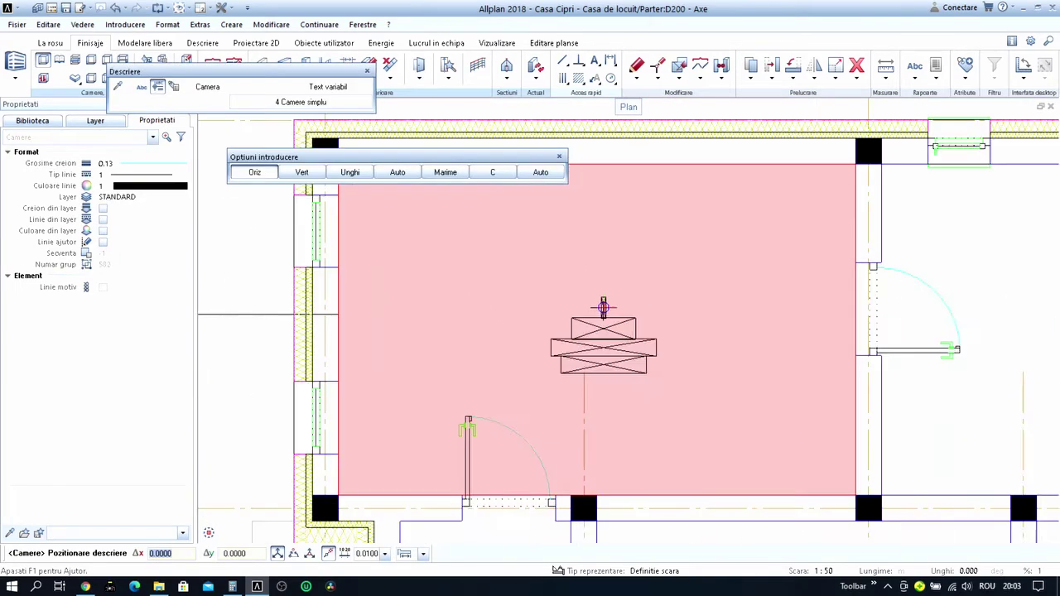
pyautogui.click(588, 299)
pyautogui.scroll(-1, 588, 299)
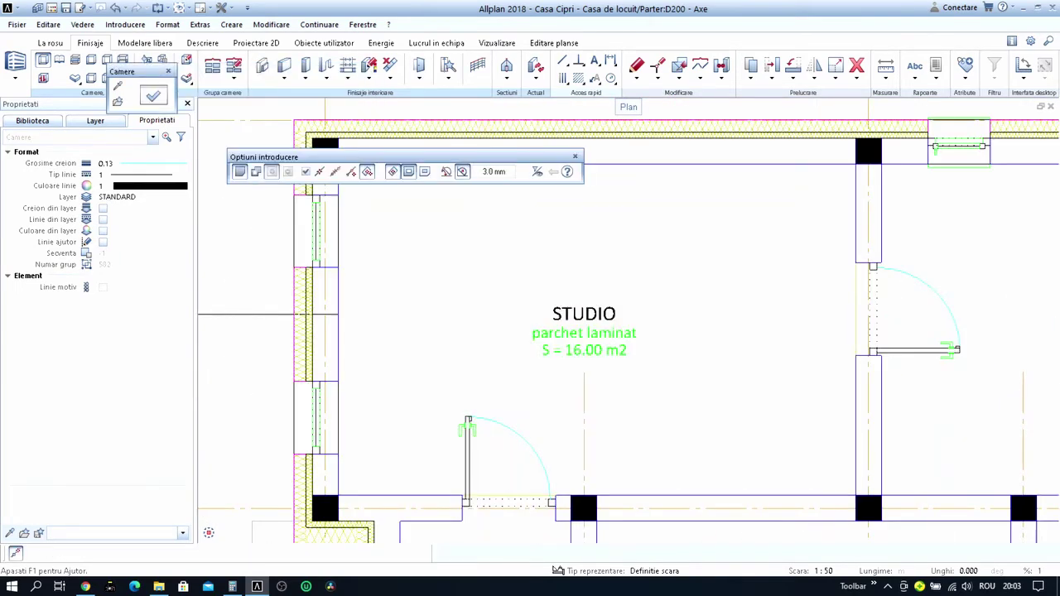
pyautogui.scroll(-2, 630, 321)
pyautogui.press('Escape')
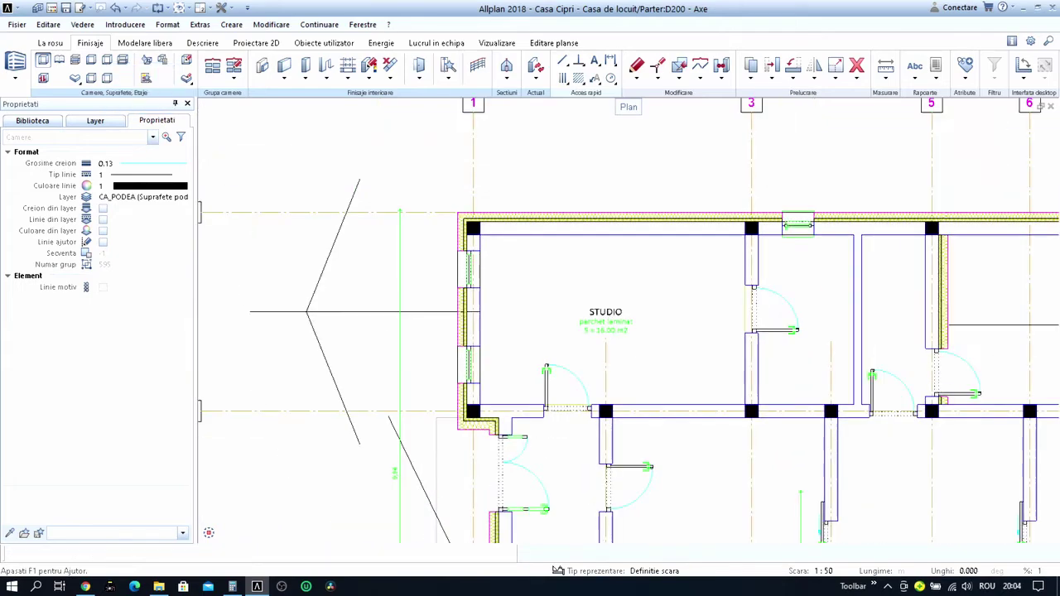
# Create a second STUDIO room from the first inside the walls below, labelled 21.40 m².
pyautogui.scroll(-1, 645, 324)
pyautogui.scroll(-1, 519, 276)
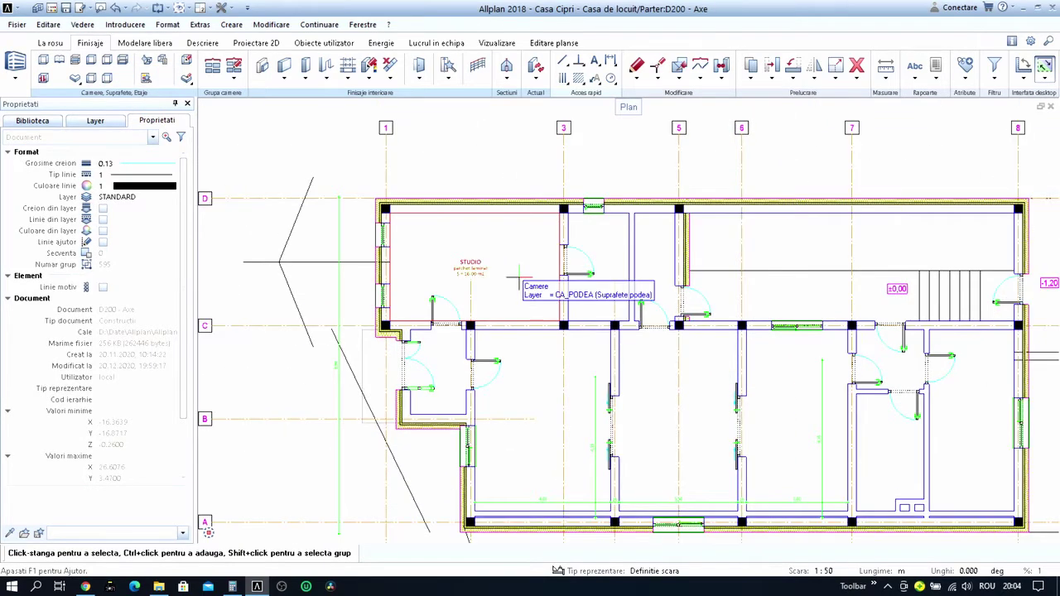
pyautogui.scroll(2, 520, 275)
pyautogui.scroll(-3, 519, 282)
pyautogui.scroll(1, 522, 282)
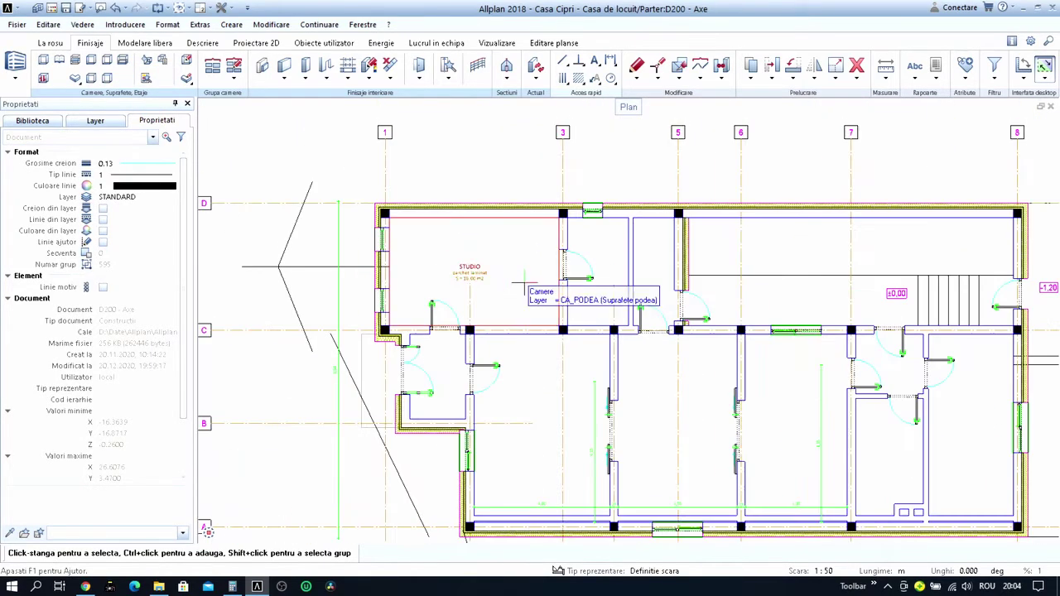
pyautogui.click(523, 281)
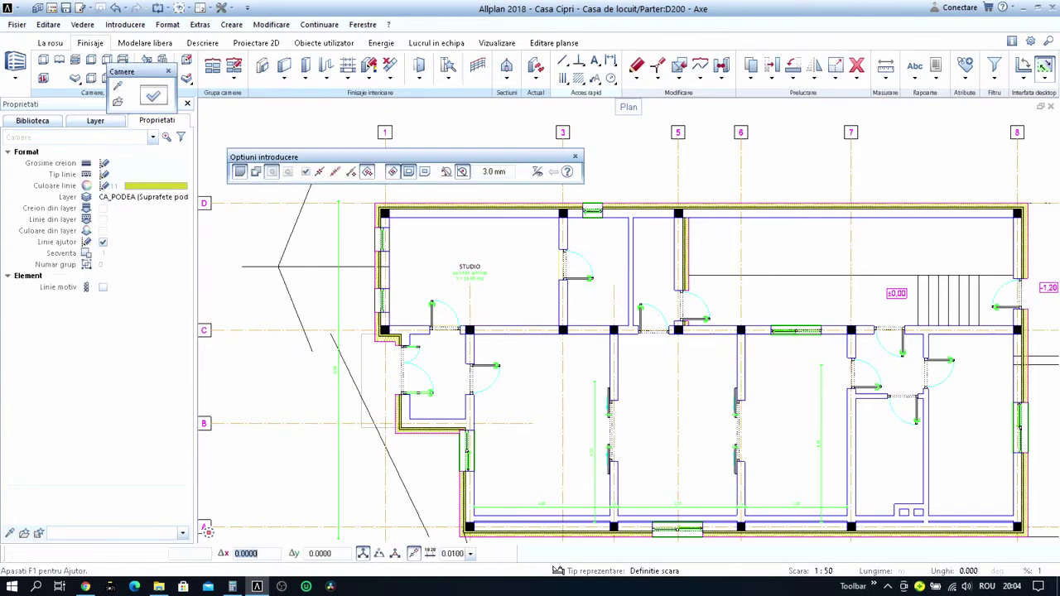
pyautogui.scroll(3, 705, 394)
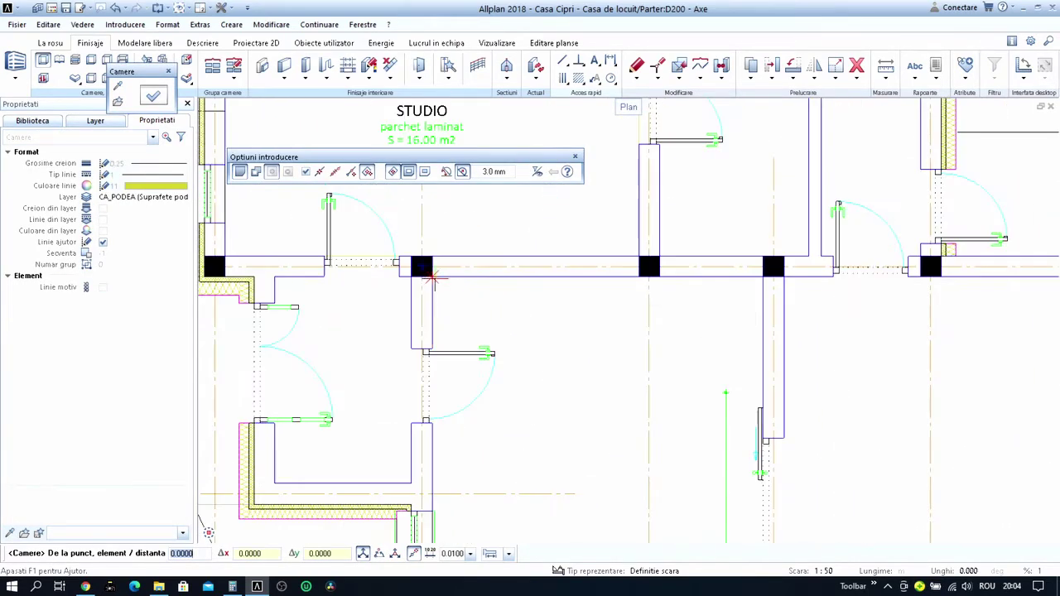
pyautogui.scroll(-3, 540, 315)
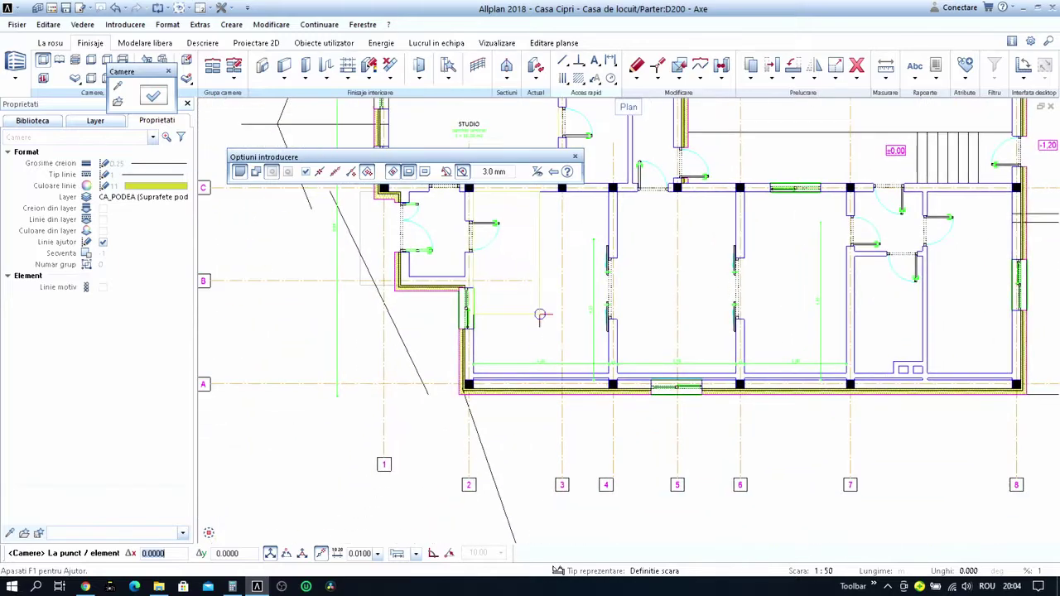
pyautogui.scroll(3, 555, 341)
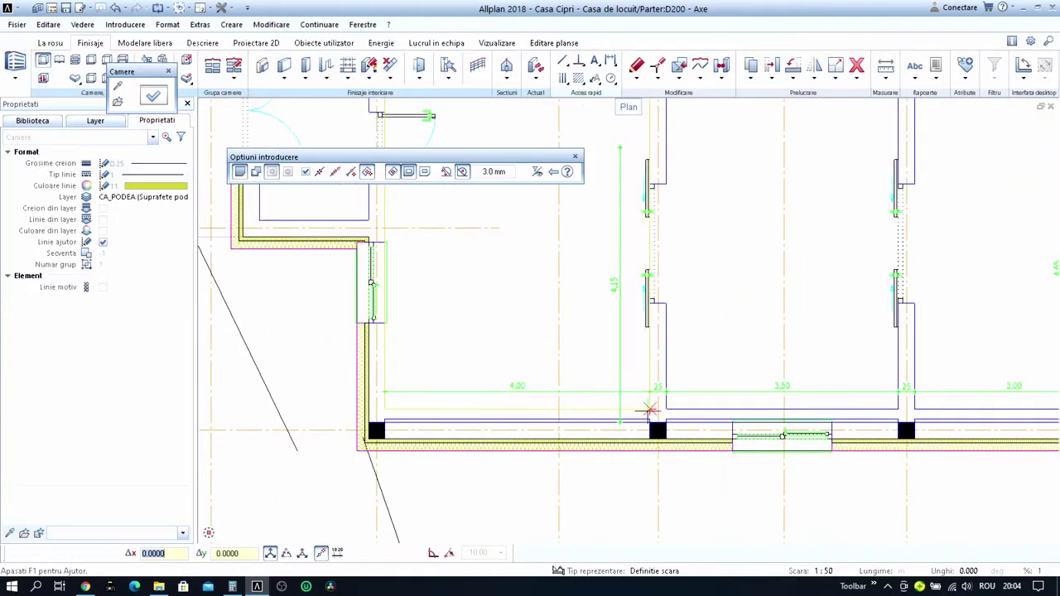
pyautogui.scroll(-3, 650, 409)
pyautogui.click(625, 365)
pyautogui.scroll(3, 594, 357)
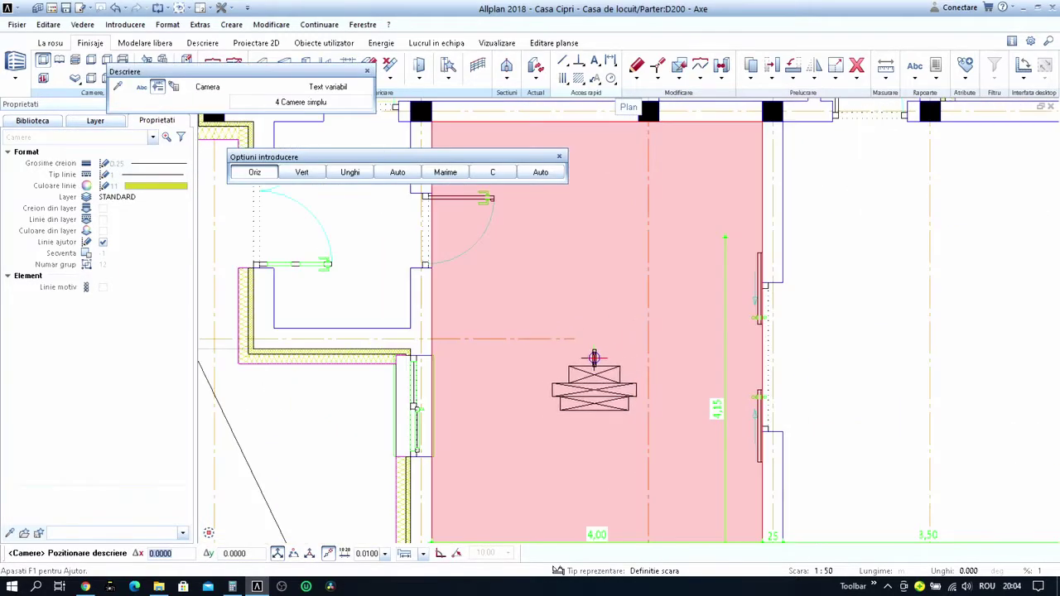
pyautogui.click(594, 358)
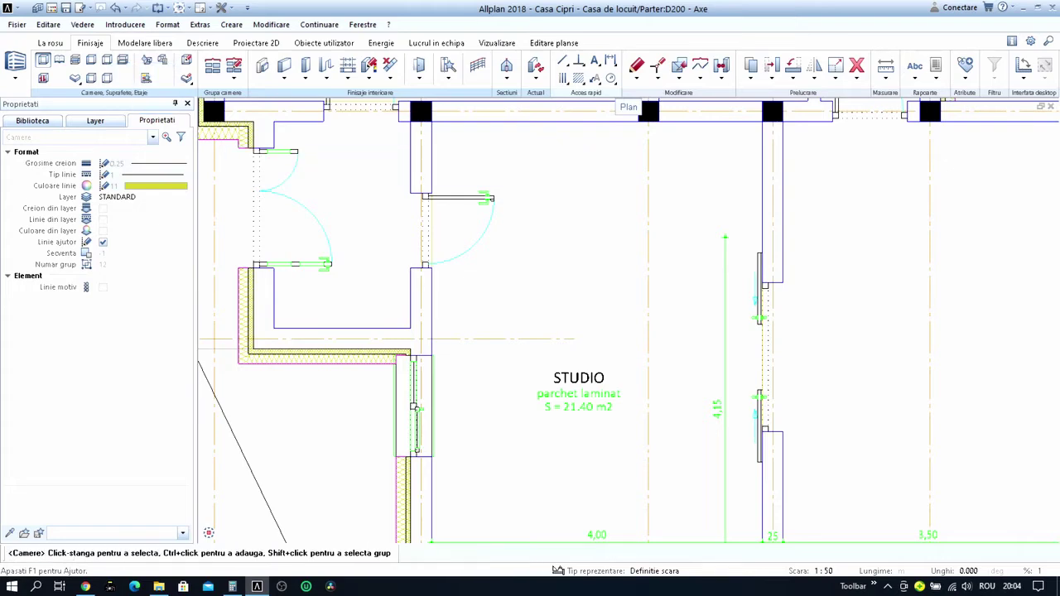
pyautogui.press('Escape')
pyautogui.scroll(-3, 584, 285)
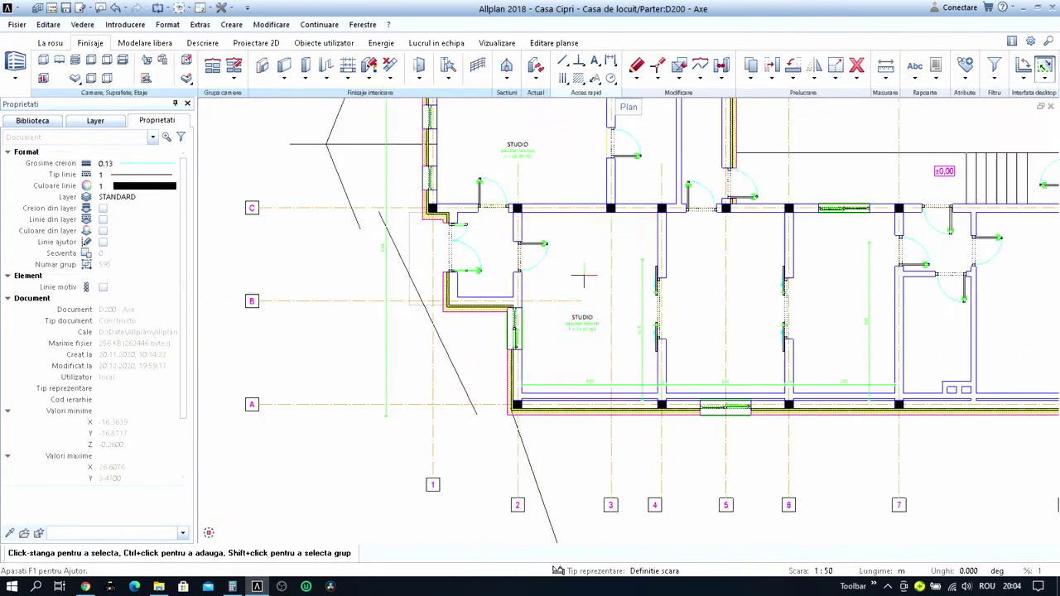
pyautogui.scroll(-3, 584, 281)
pyautogui.rightClick(315, 303)
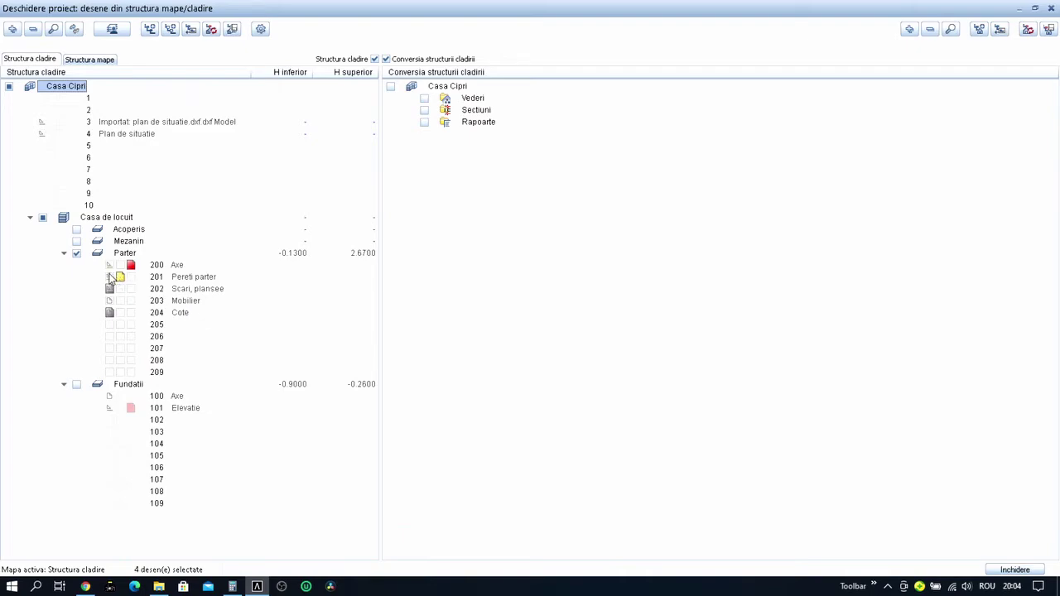
# Cut both STUDIO rooms from 200 Axe and make 201 Pereti parter the current drawing.
pyautogui.doubleClick(112, 280)
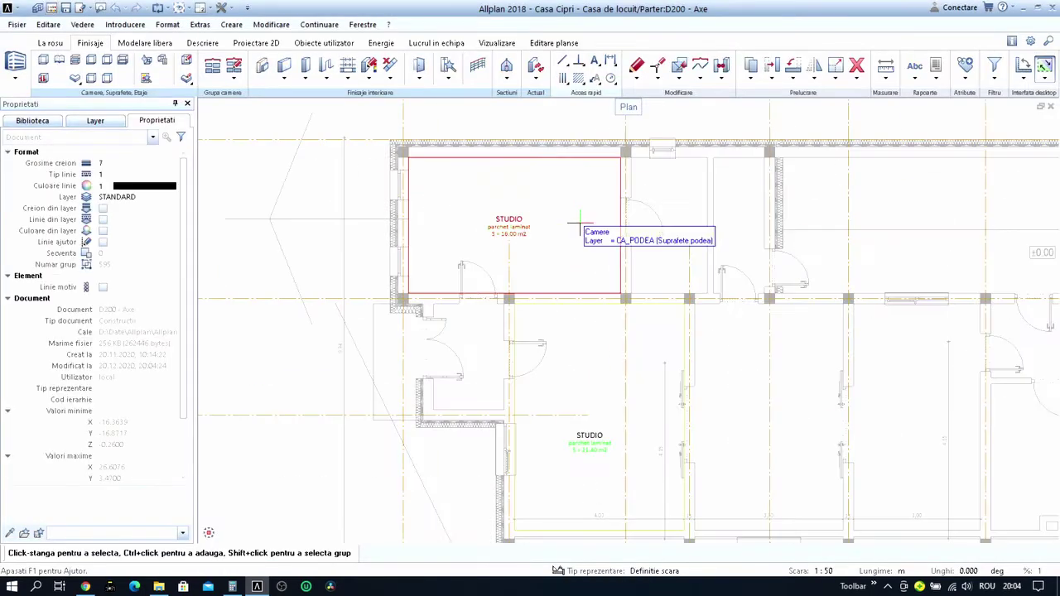
pyautogui.click(582, 221)
pyautogui.keyDown('ctrl'); pyautogui.click(592, 329); pyautogui.keyUp('ctrl')
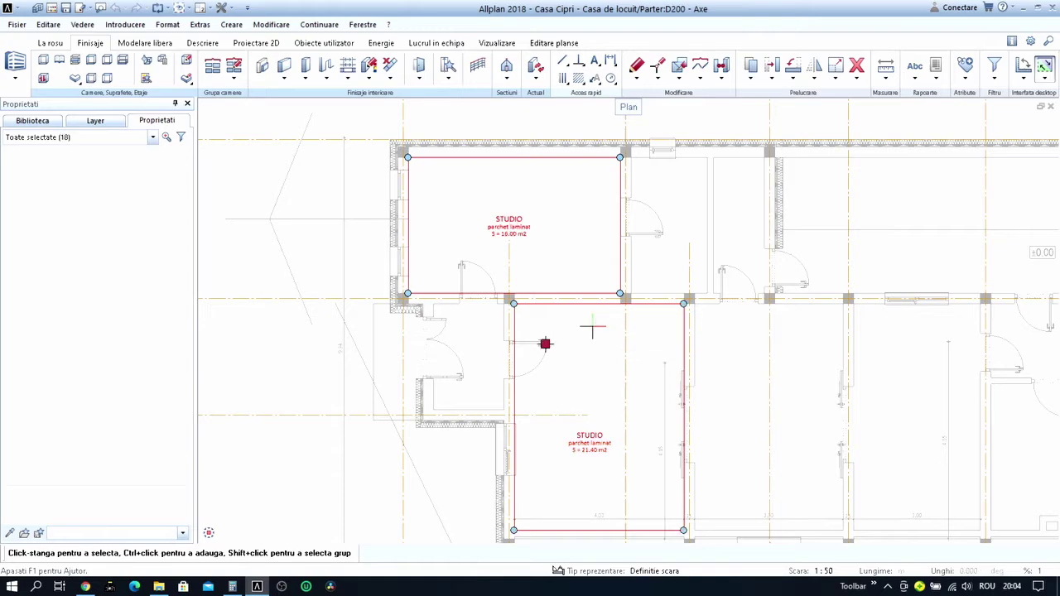
pyautogui.press('Delete')
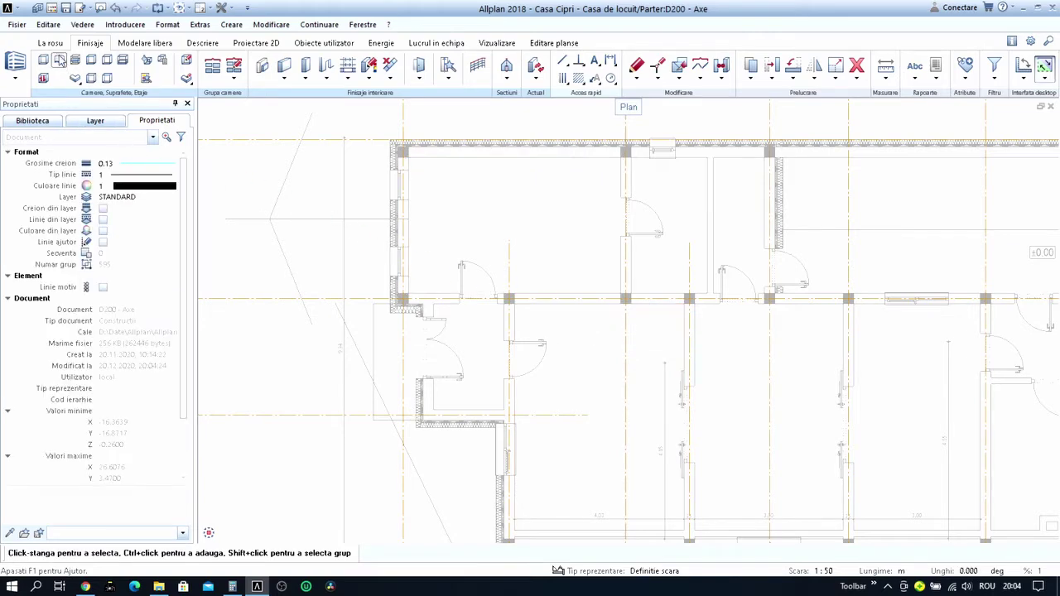
pyautogui.click(52, 9)
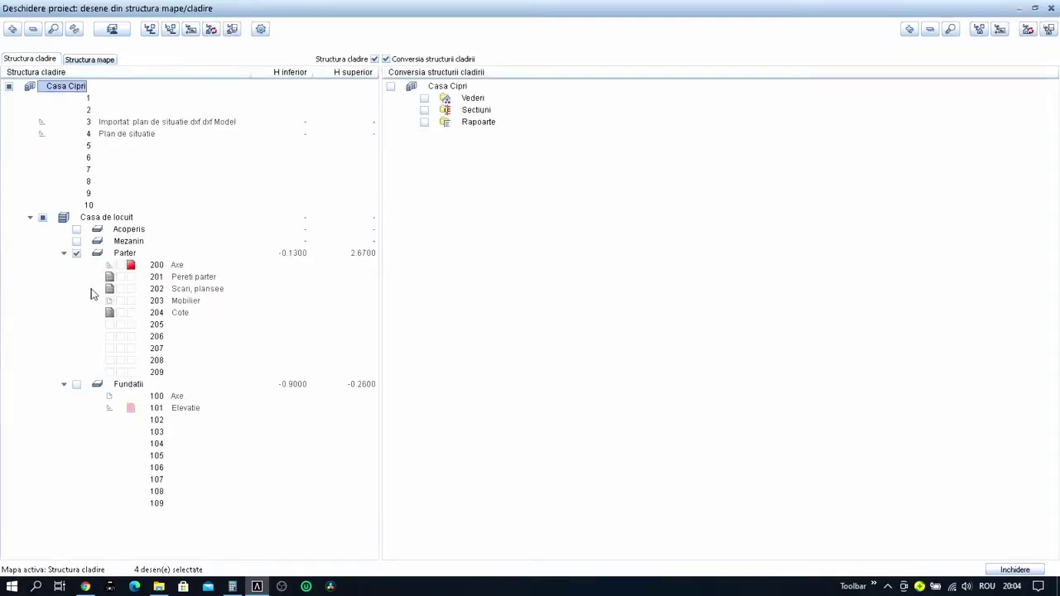
pyautogui.click(112, 267)
pyautogui.doubleClick(130, 277)
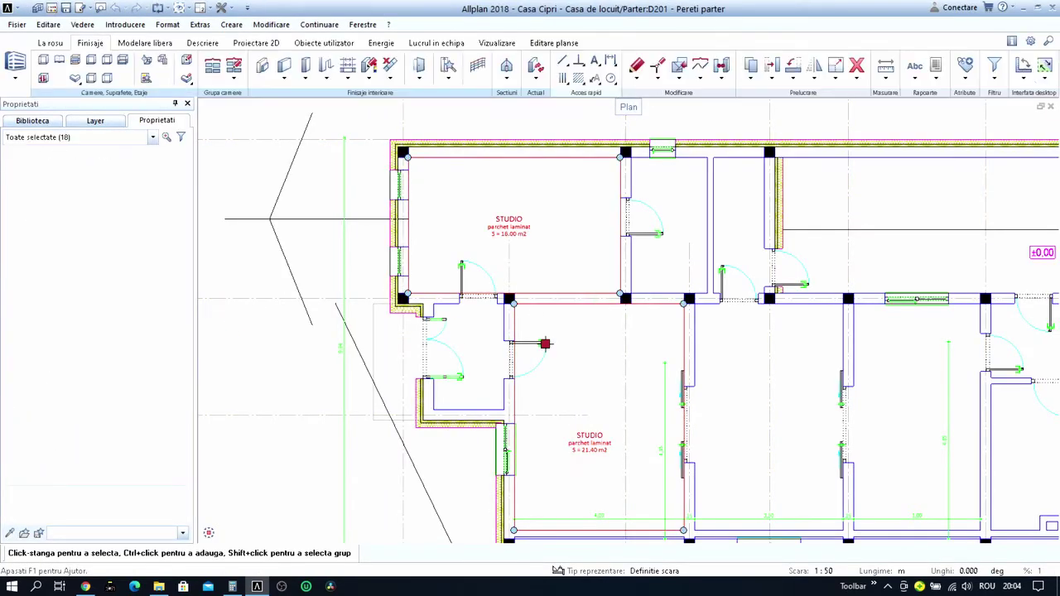
# Change the lower 21.40 m² room's function from STUDIO to BUCATARIE.
pyautogui.scroll(1, 592, 373)
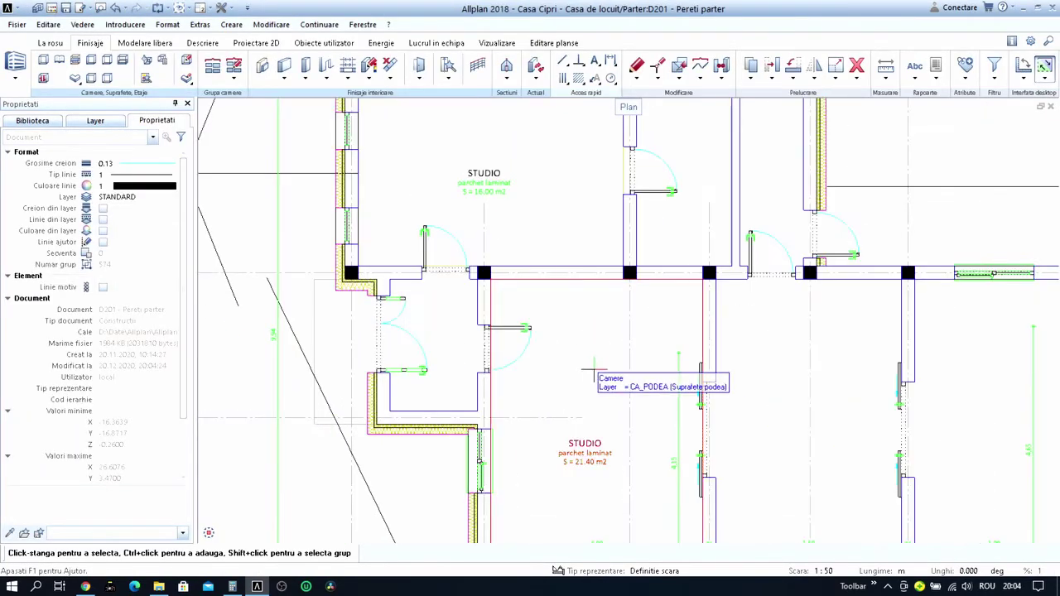
pyautogui.doubleClick(592, 371)
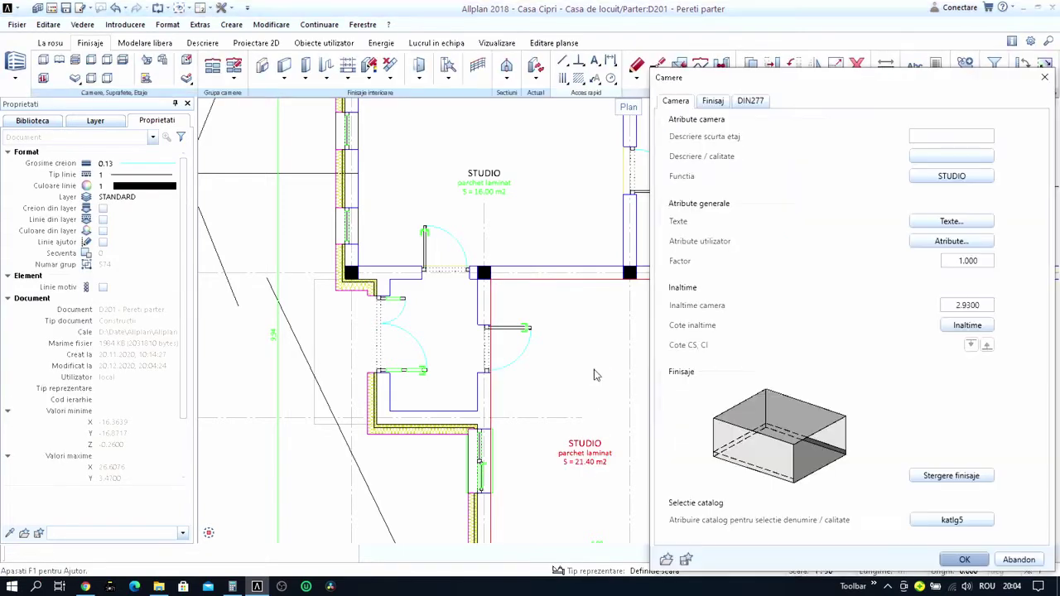
pyautogui.click(951, 175)
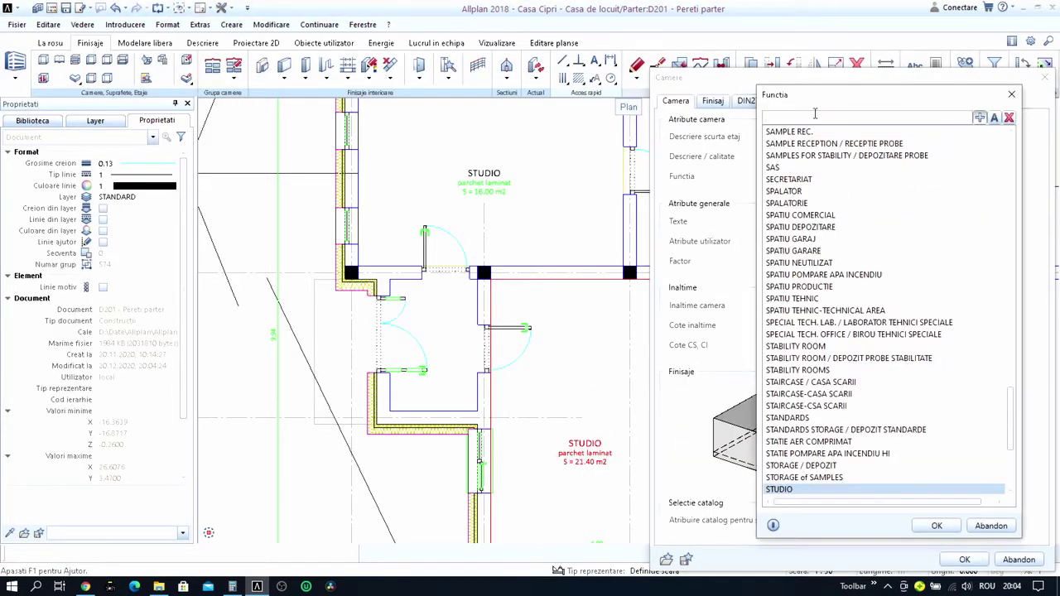
pyautogui.write('BUCATARIE')
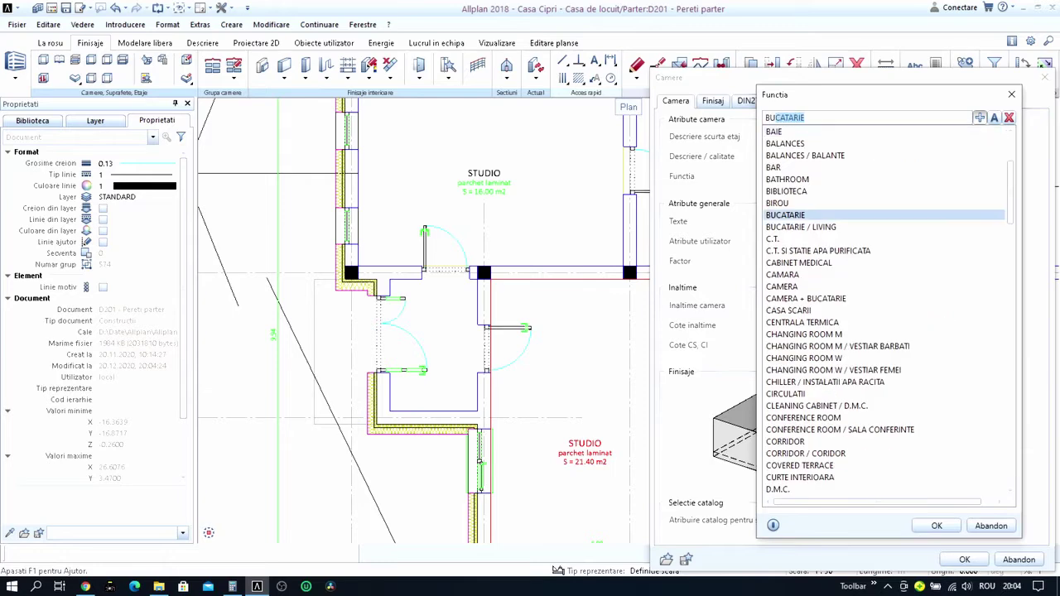
pyautogui.doubleClick(787, 217)
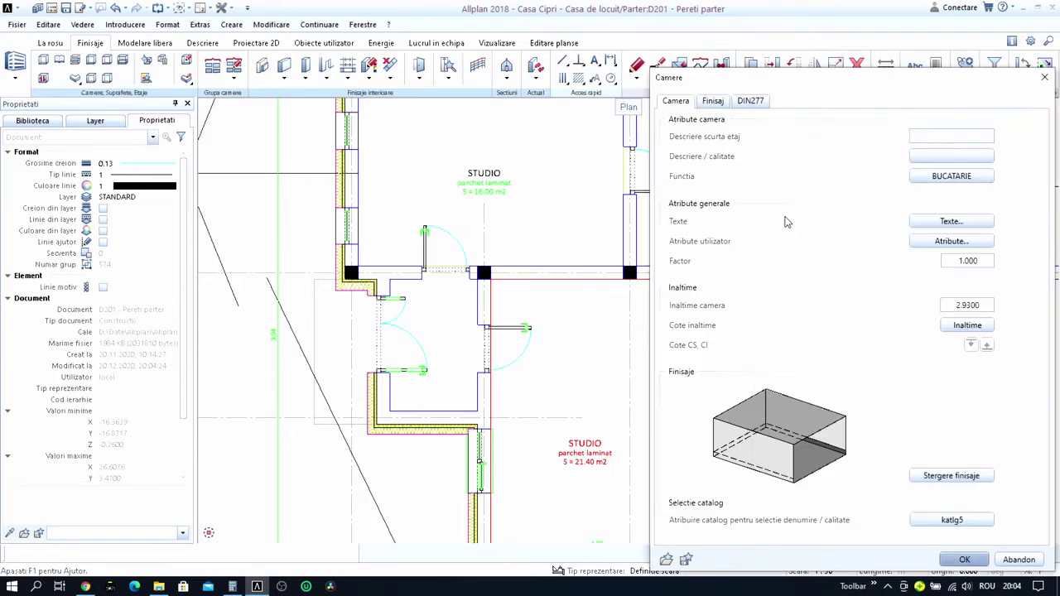
pyautogui.click(952, 553)
pyautogui.press('Escape')
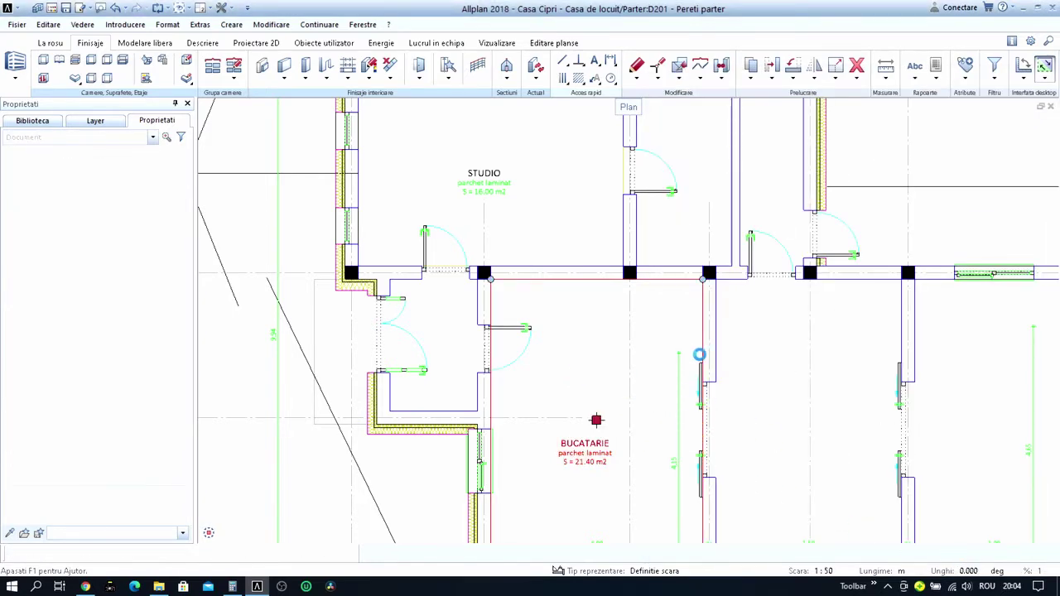
# Change BUCATARIE's top floor finish layer from parchet laminat to gresie.
pyautogui.doubleClick(700, 354)
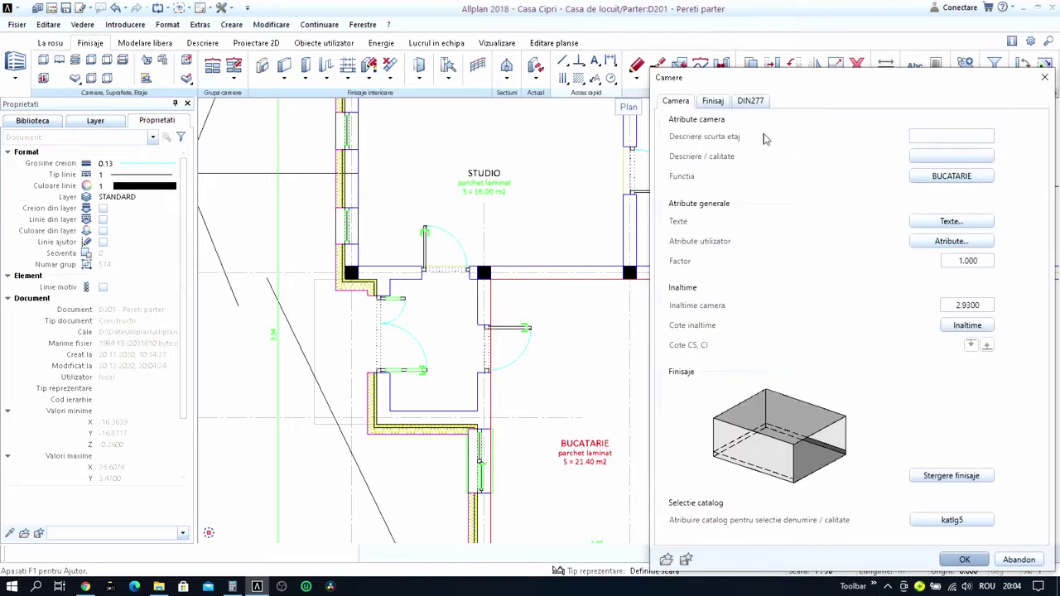
pyautogui.click(712, 101)
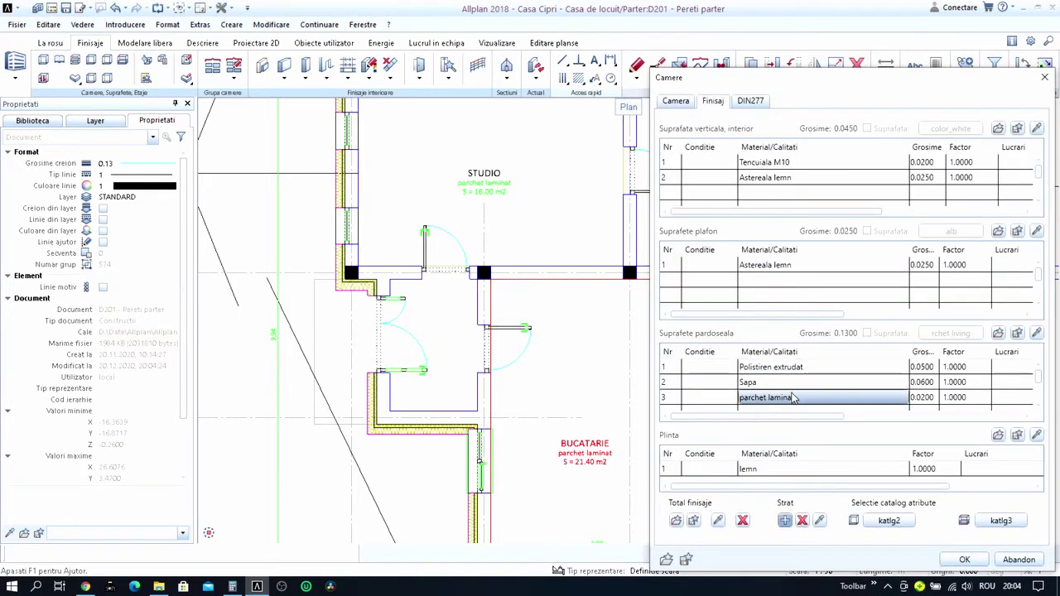
pyautogui.doubleClick(794, 399)
pyautogui.click(391, 229)
pyautogui.write('gresie')
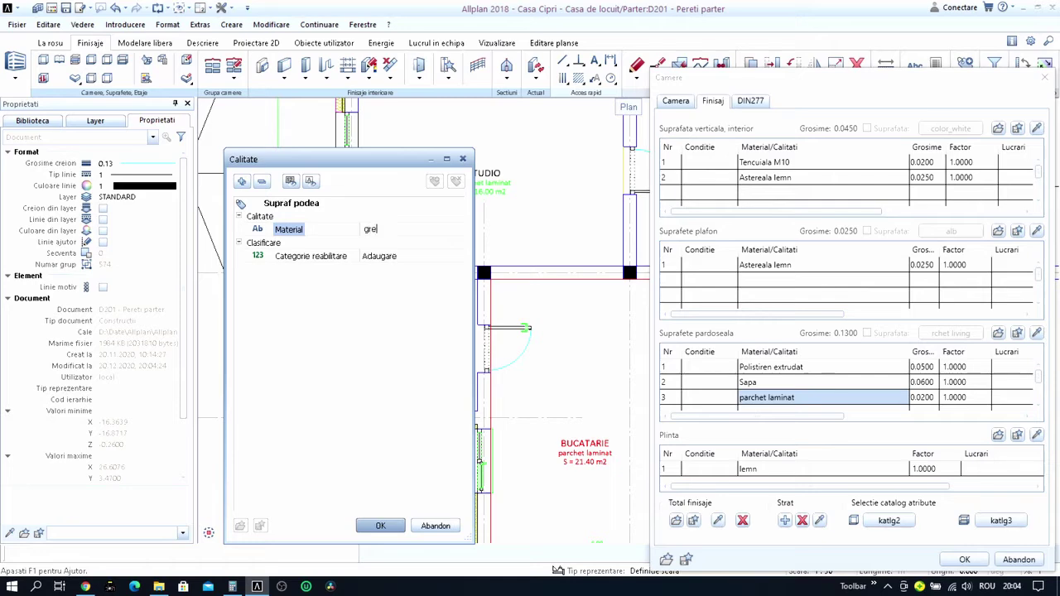
pyautogui.click(380, 526)
pyautogui.click(965, 560)
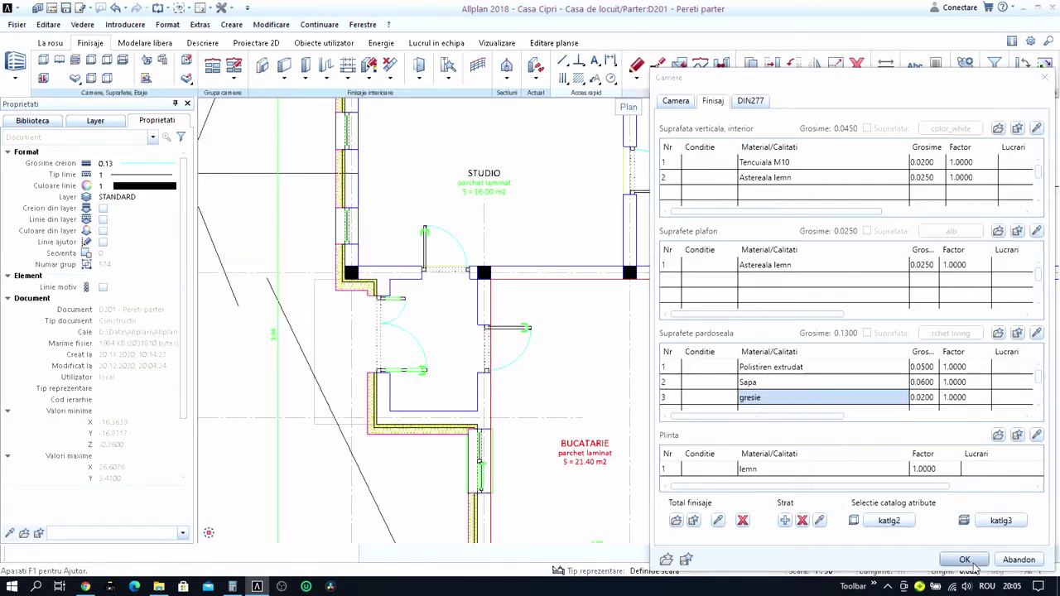
pyautogui.scroll(-3, 539, 346)
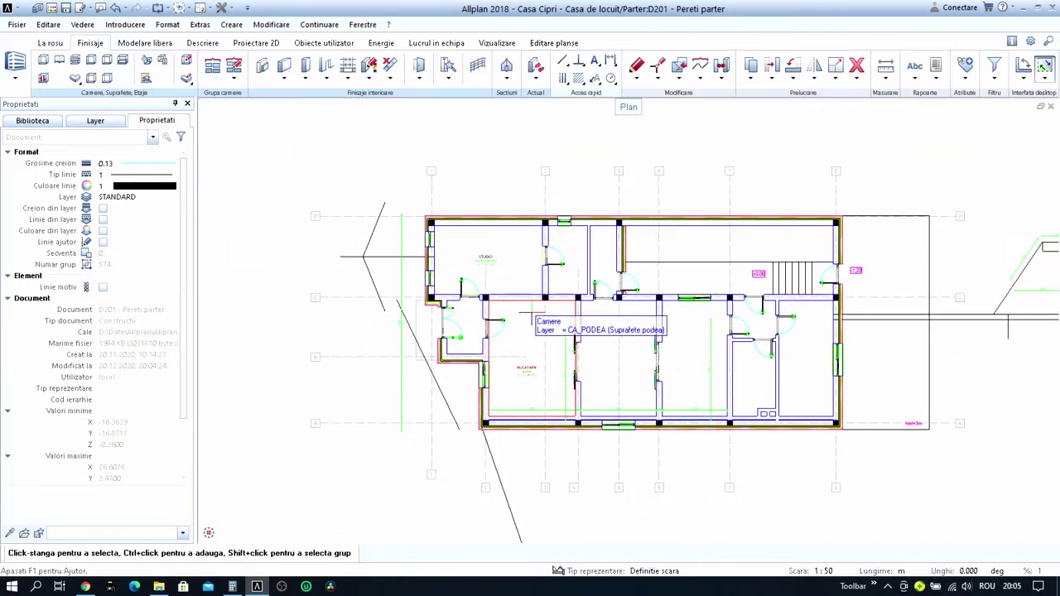
pyautogui.scroll(3, 539, 332)
# Define the room next to BUCATARIE and place its simple '4 Camere simplu' label.
pyautogui.rightClick(513, 221)
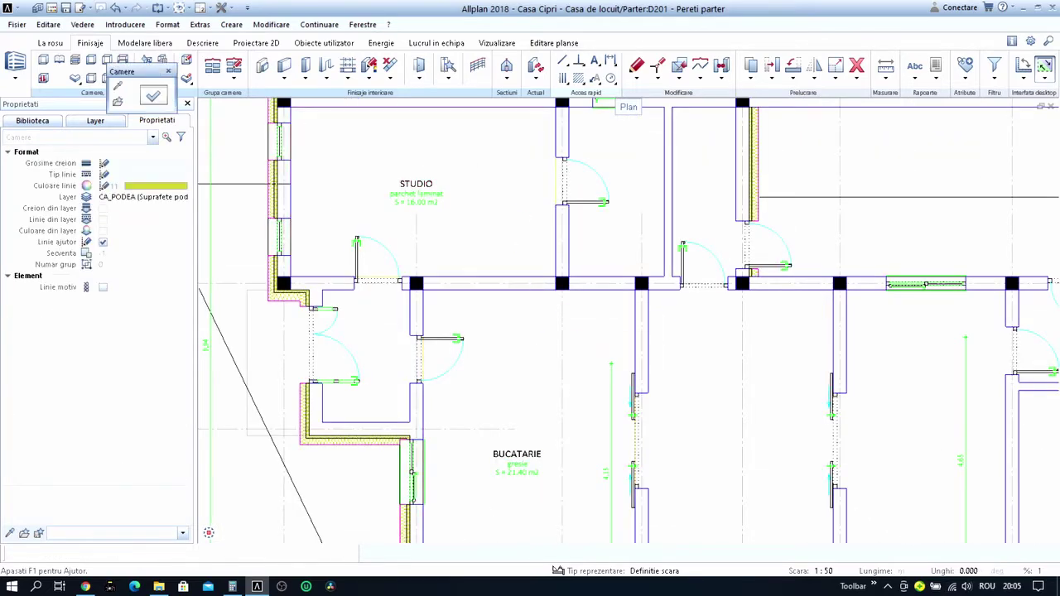
pyautogui.press('Escape')
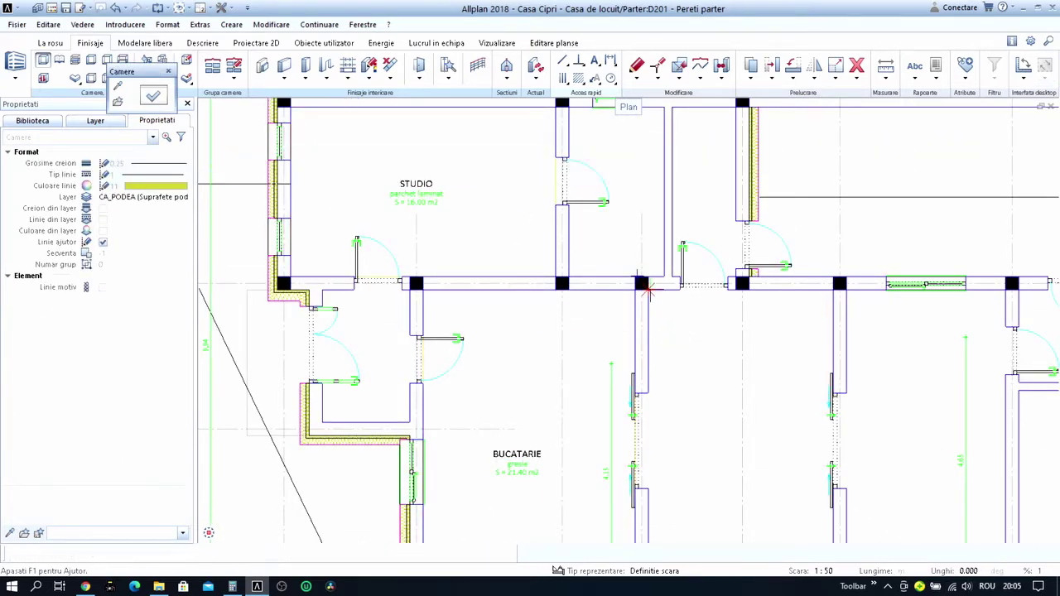
pyautogui.moveTo(820, 566); pyautogui.dragTo(730, 411, button='middle')
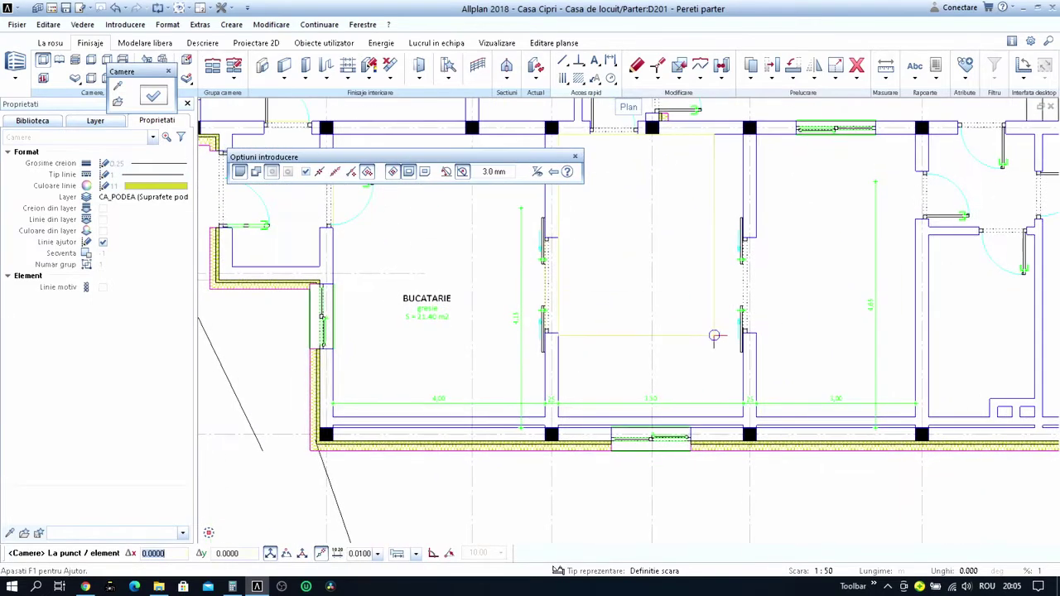
pyautogui.scroll(-3, 580, 418)
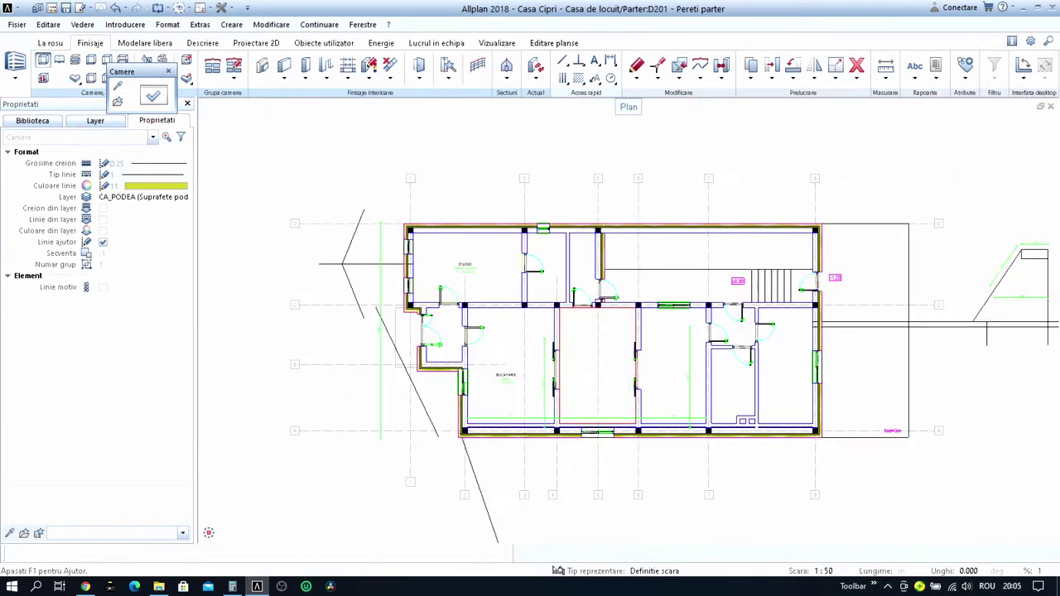
pyautogui.click(598, 414)
pyautogui.scroll(3, 598, 366)
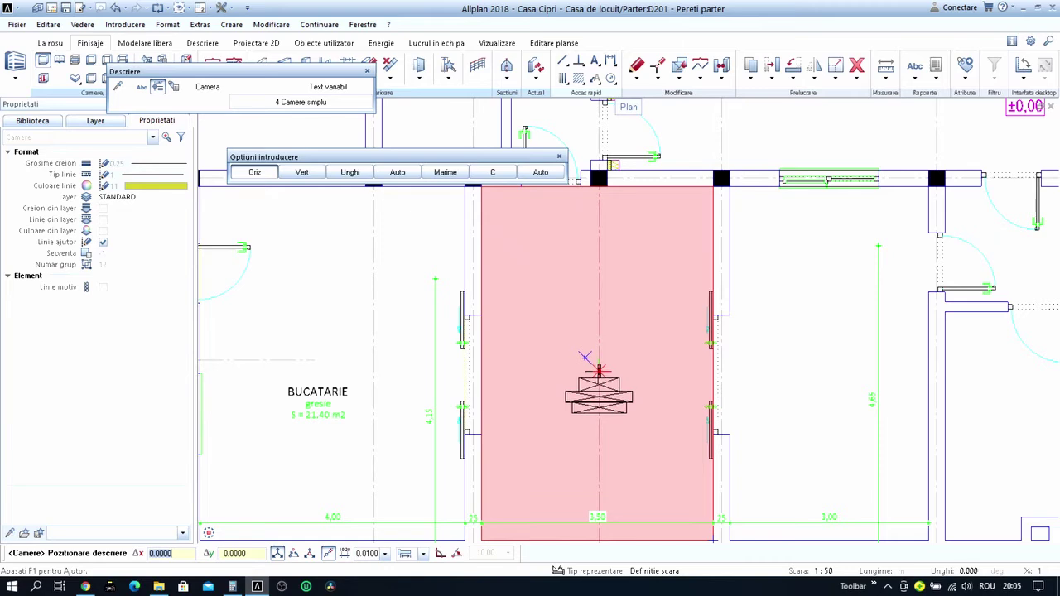
pyautogui.click(322, 106)
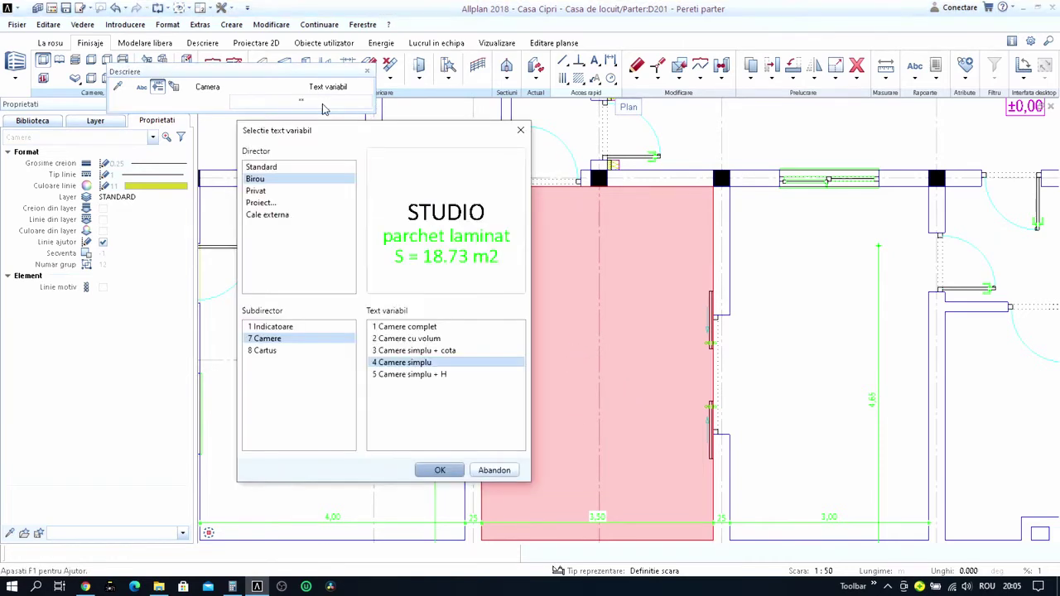
pyautogui.press('Return')
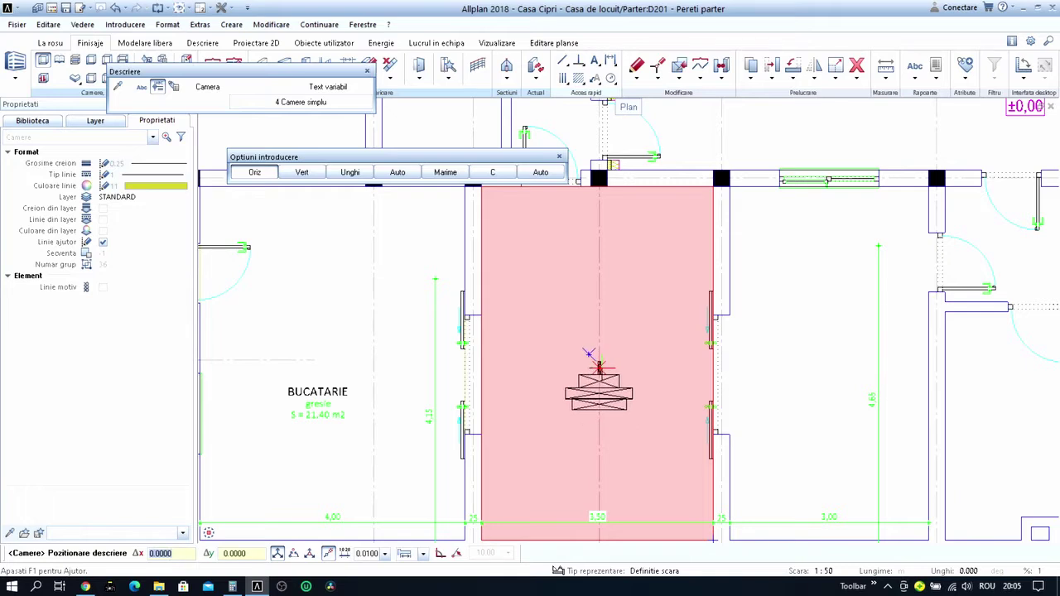
pyautogui.click(598, 379)
pyautogui.press('Escape')
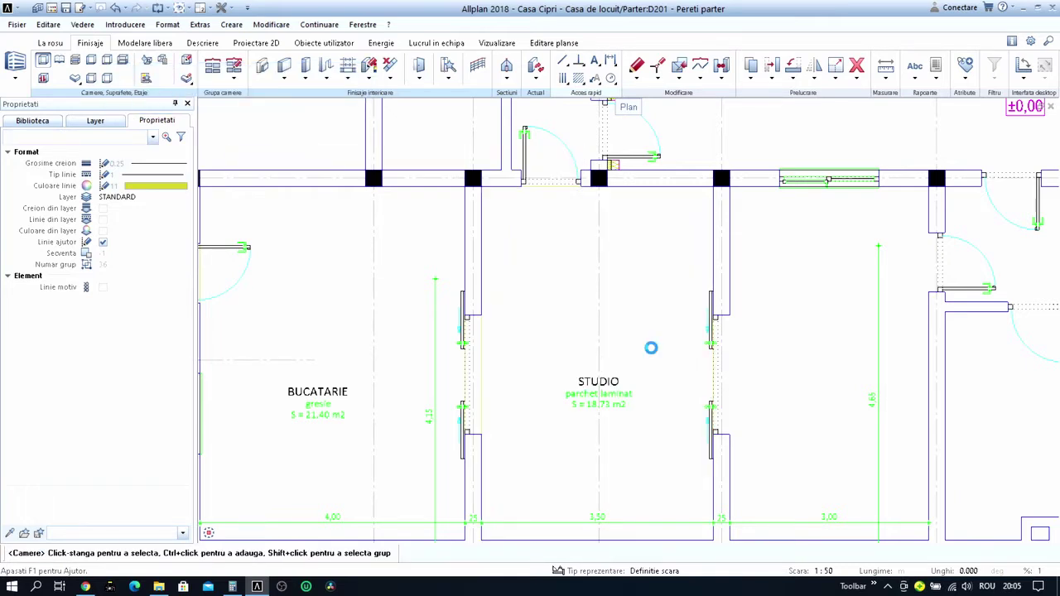
# Change the 18.73 m² room's function from STUDIO to LIVING.
pyautogui.doubleClick(634, 332)
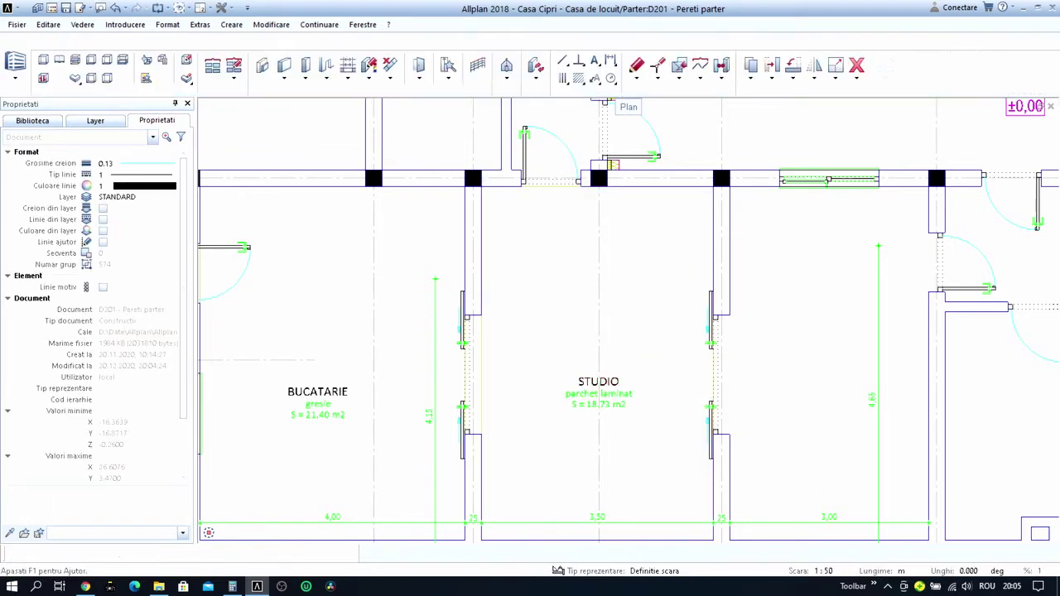
pyautogui.click(952, 177)
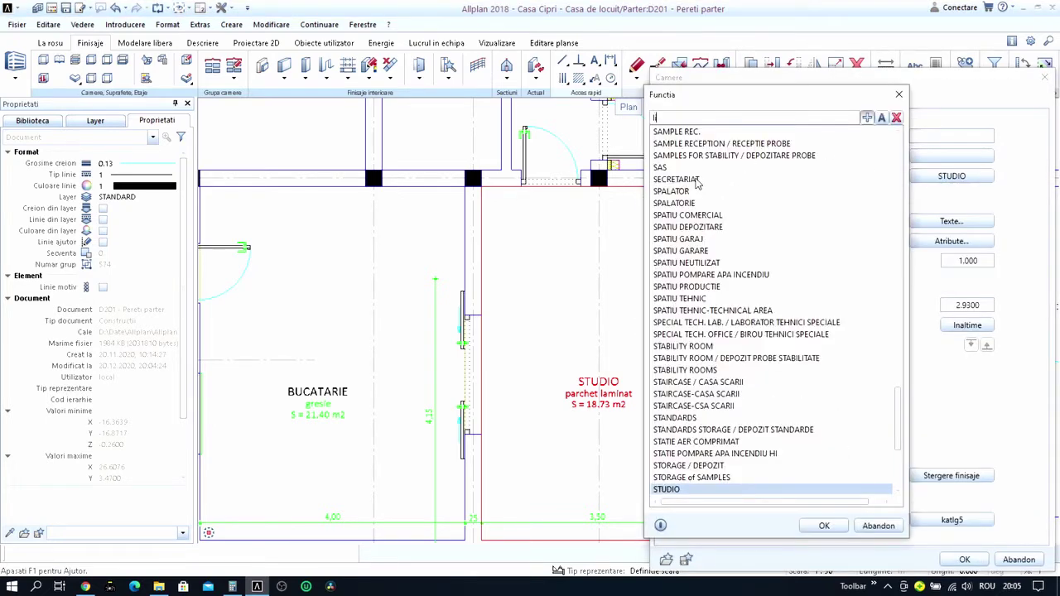
pyautogui.write('li')
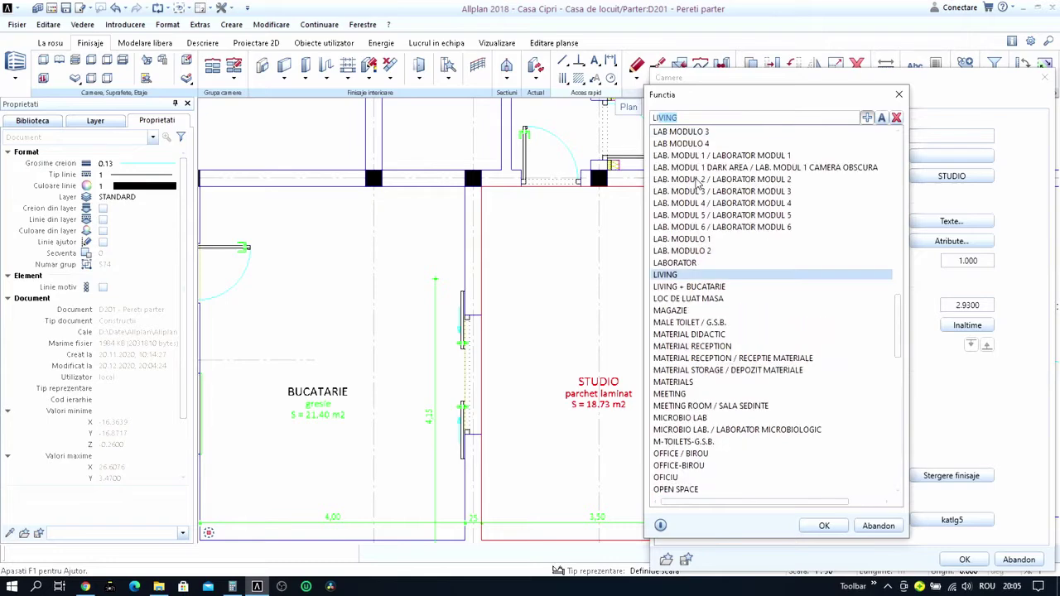
pyautogui.doubleClick(686, 276)
pyautogui.click(960, 559)
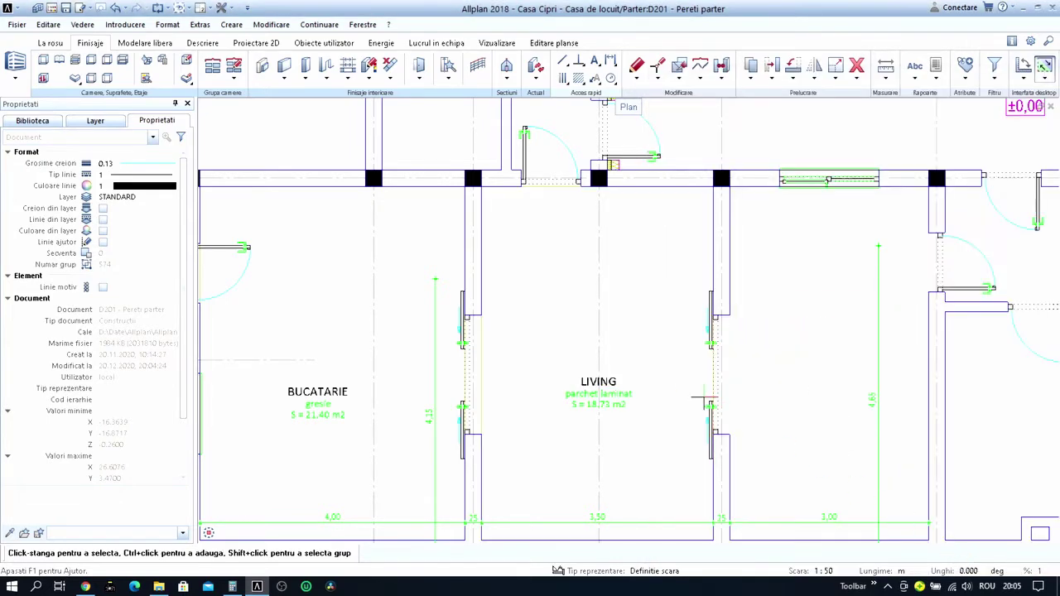
pyautogui.scroll(-3, 652, 370)
pyautogui.scroll(3, 652, 370)
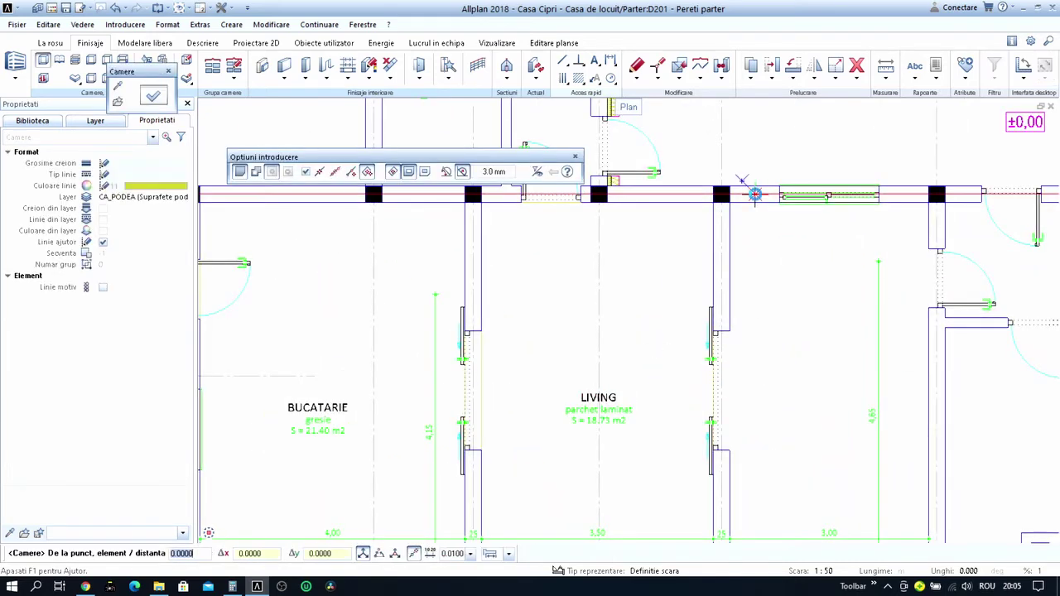
# Create the 16.05 m² room right of LIVING and place its label.
pyautogui.press('Escape')
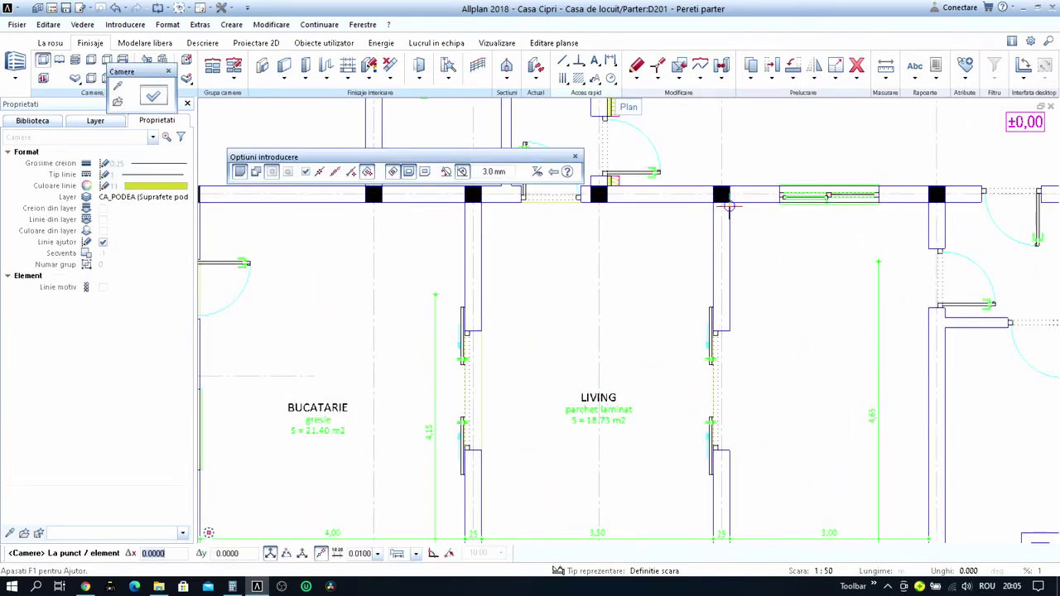
pyautogui.scroll(-3, 807, 307)
pyautogui.scroll(3, 808, 307)
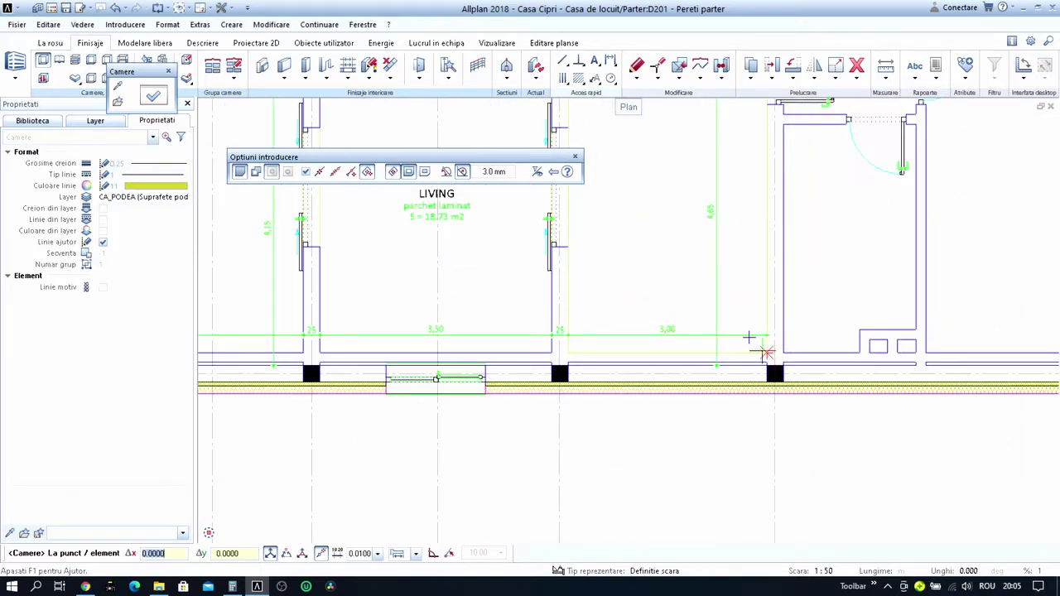
pyautogui.click(752, 340)
pyautogui.keyDown('ctrl'); pyautogui.scroll(3, 699, 302); pyautogui.keyUp('ctrl')
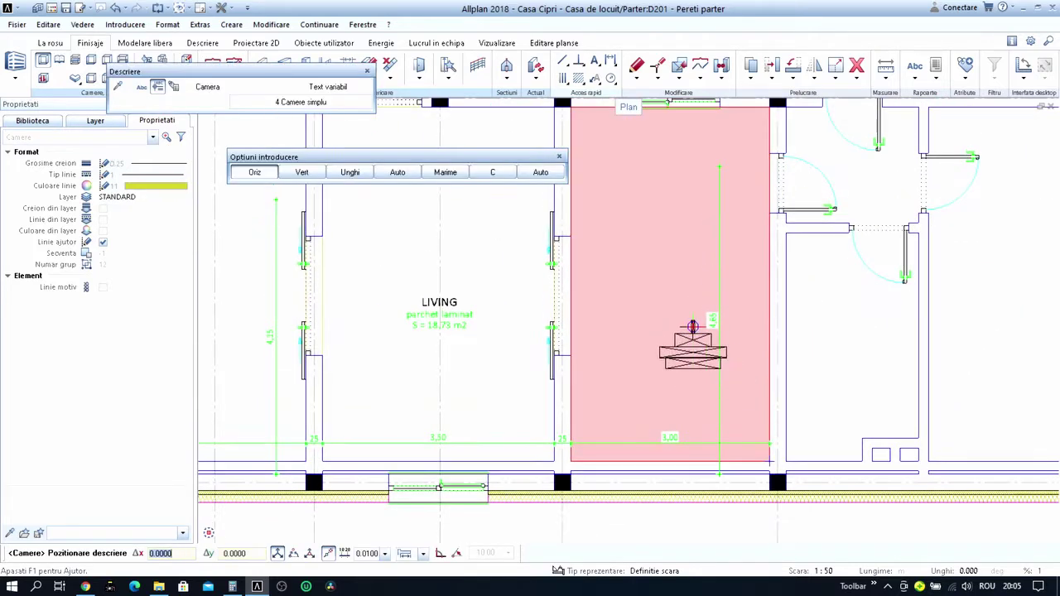
pyautogui.click(669, 275)
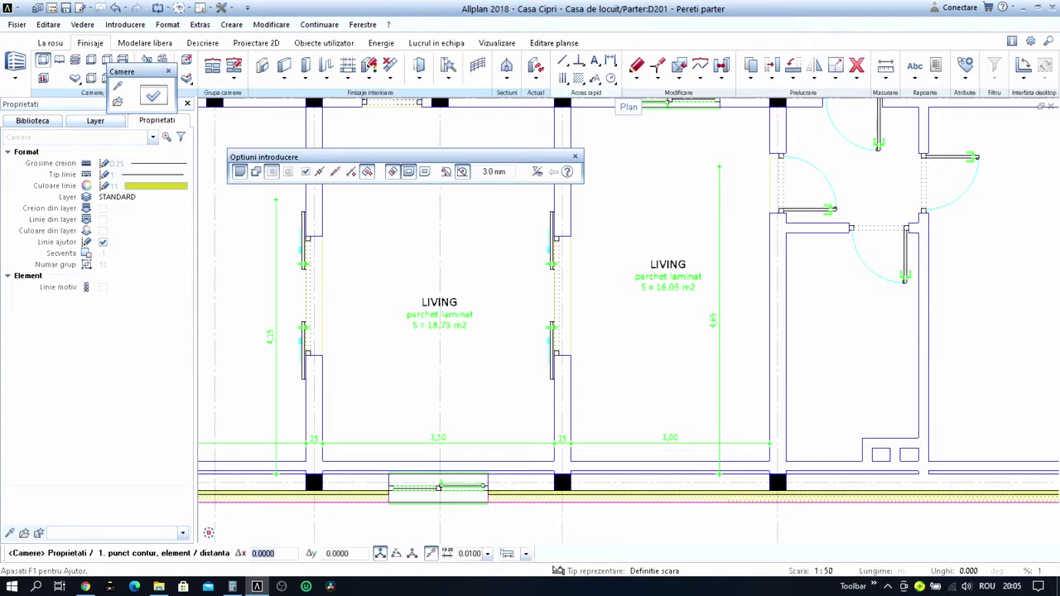
pyautogui.press('Escape')
# Set the new room's function to DORMITOR.
pyautogui.click(671, 226)
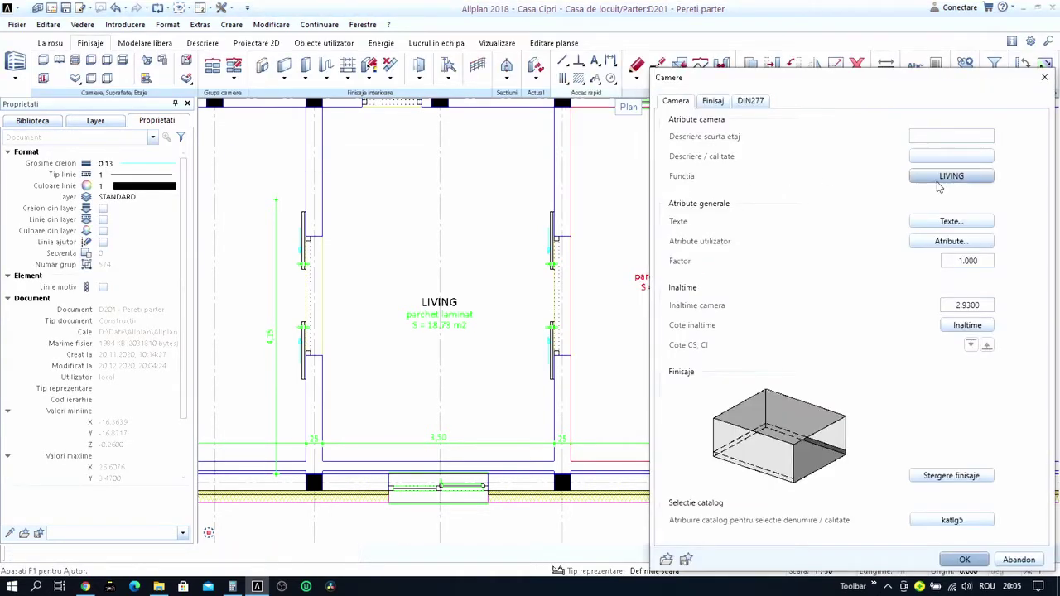
pyautogui.click(945, 176)
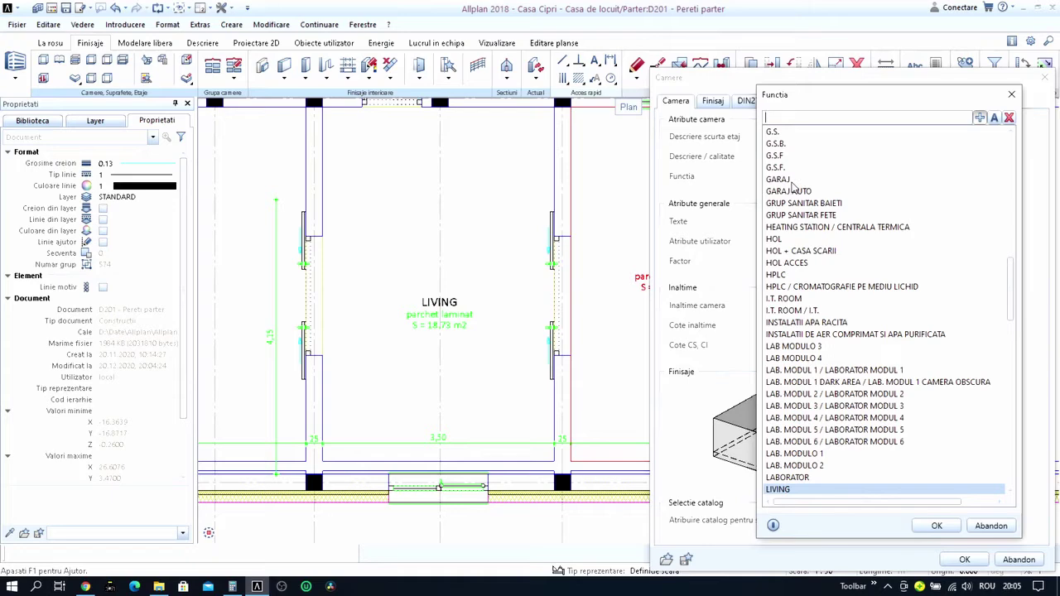
pyautogui.write('dor')
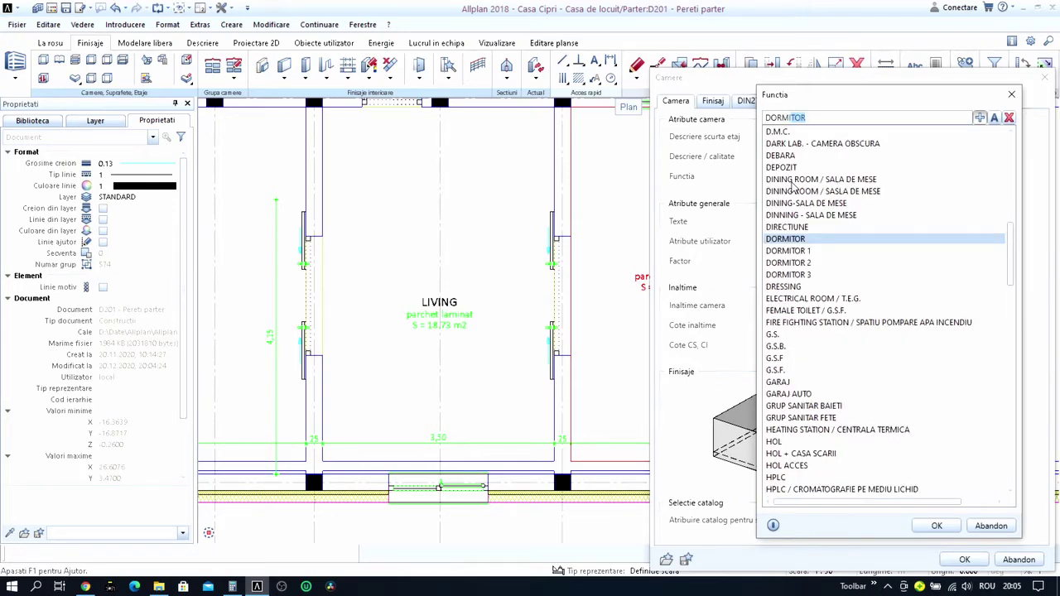
pyautogui.click(956, 527)
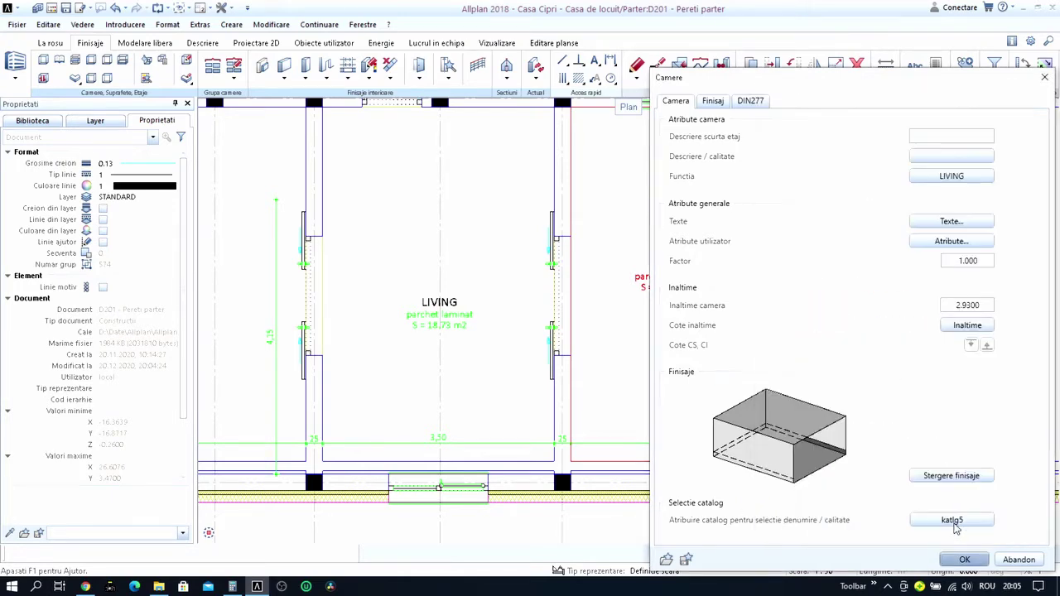
pyautogui.click(965, 561)
pyautogui.scroll(-3, 634, 339)
pyautogui.scroll(-2, 583, 346)
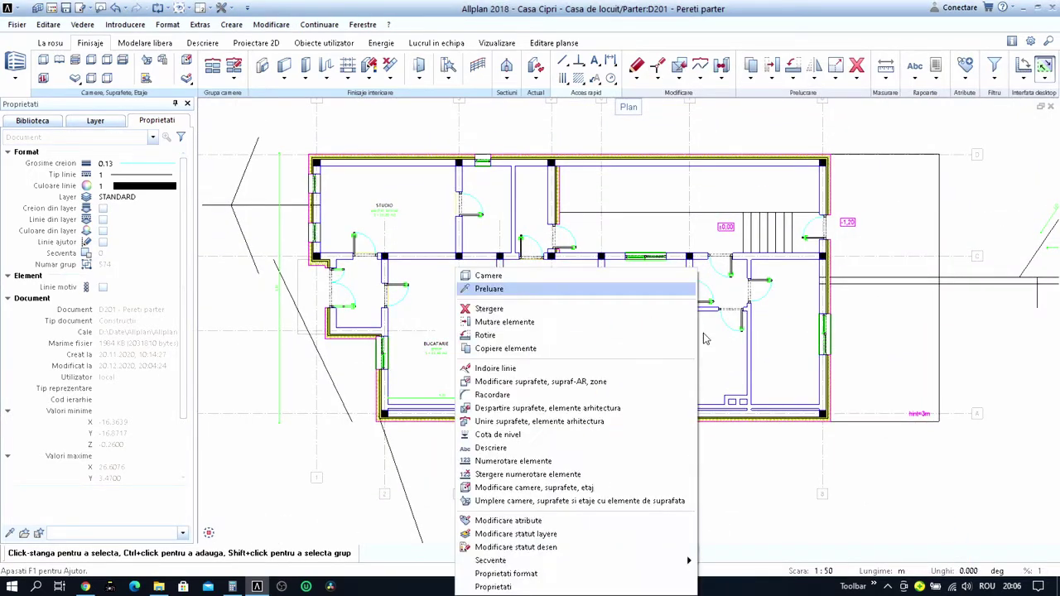
# Create a room in the small space right of DORMITOR and place its label.
pyautogui.rightClick(456, 269)
pyautogui.press('Escape')
pyautogui.doubleClick(428, 283)
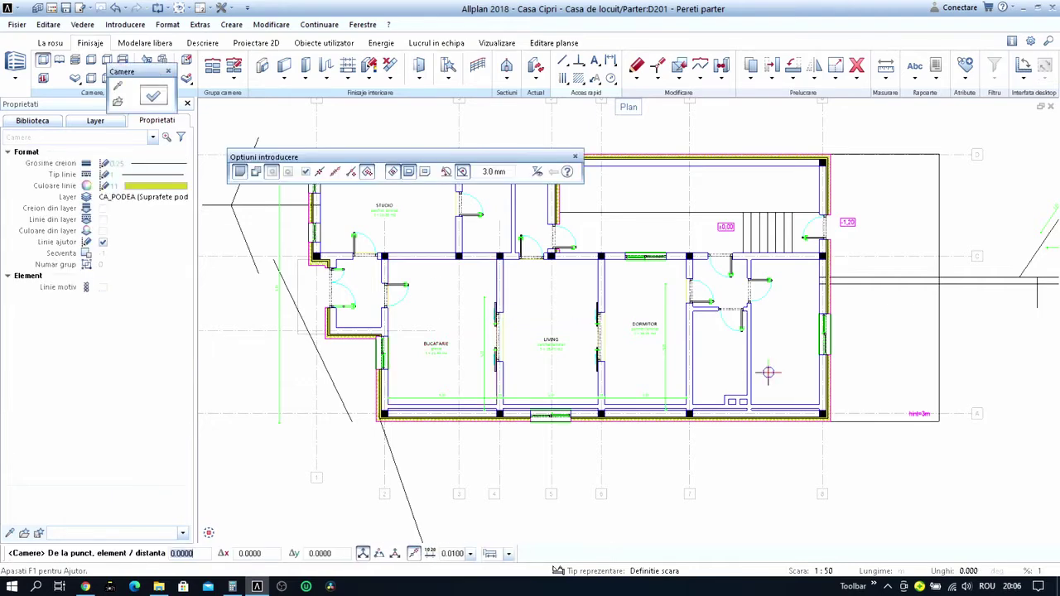
pyautogui.scroll(4, 766, 372)
pyautogui.click(660, 333)
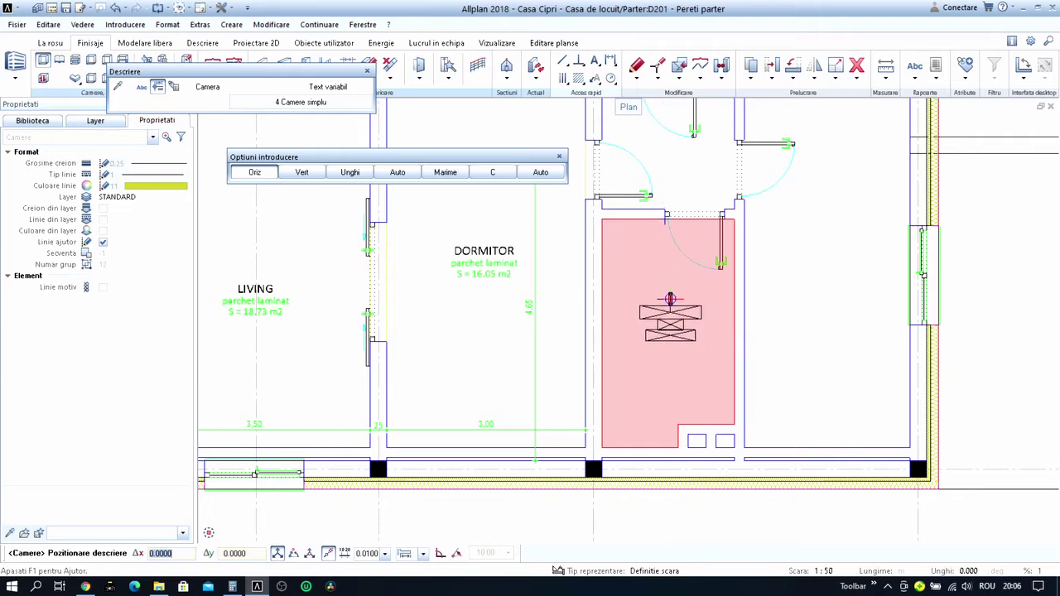
pyautogui.click(663, 317)
pyautogui.press('Escape')
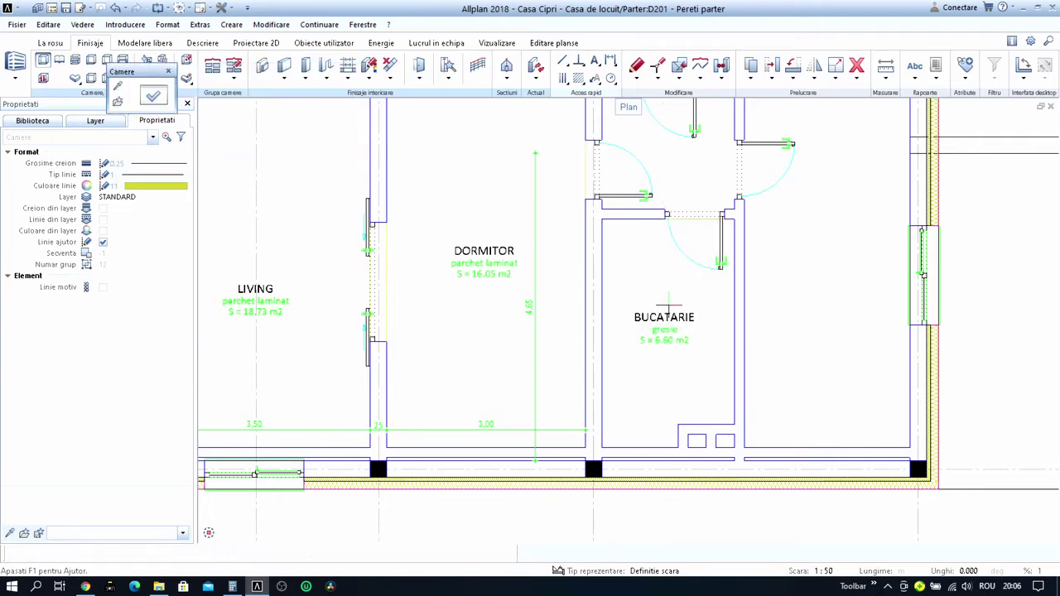
pyautogui.press('Escape')
# Set the new 6.60 m² room's function to BAIE.
pyautogui.click(669, 289)
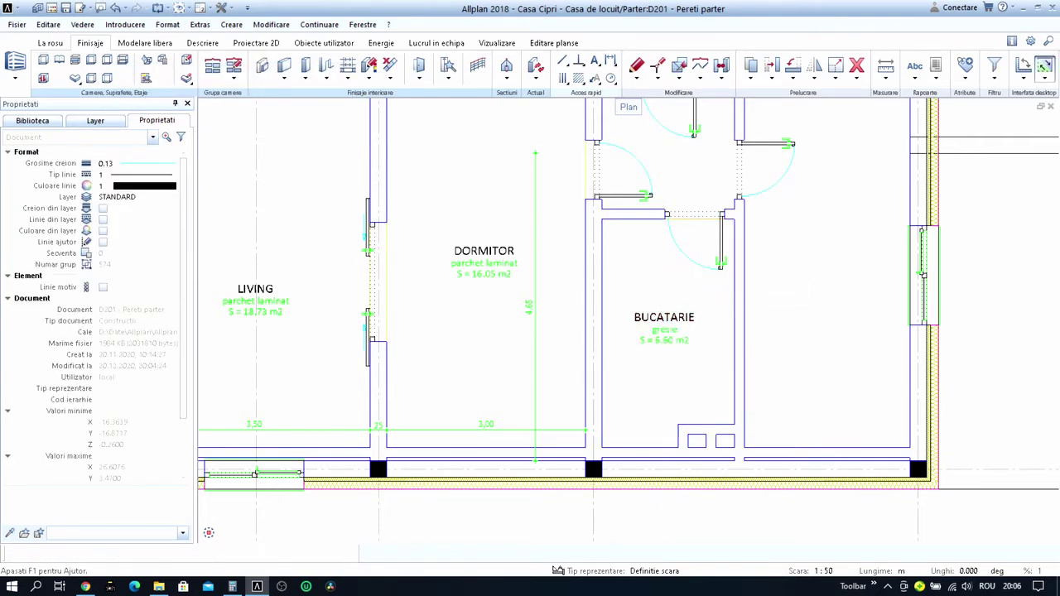
pyautogui.doubleClick(642, 244)
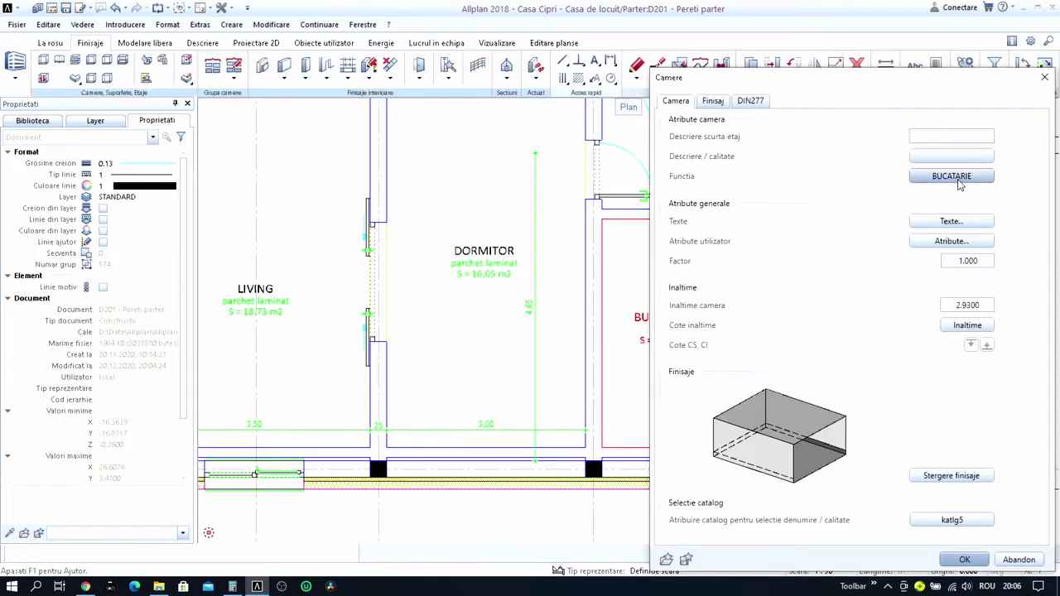
pyautogui.click(953, 175)
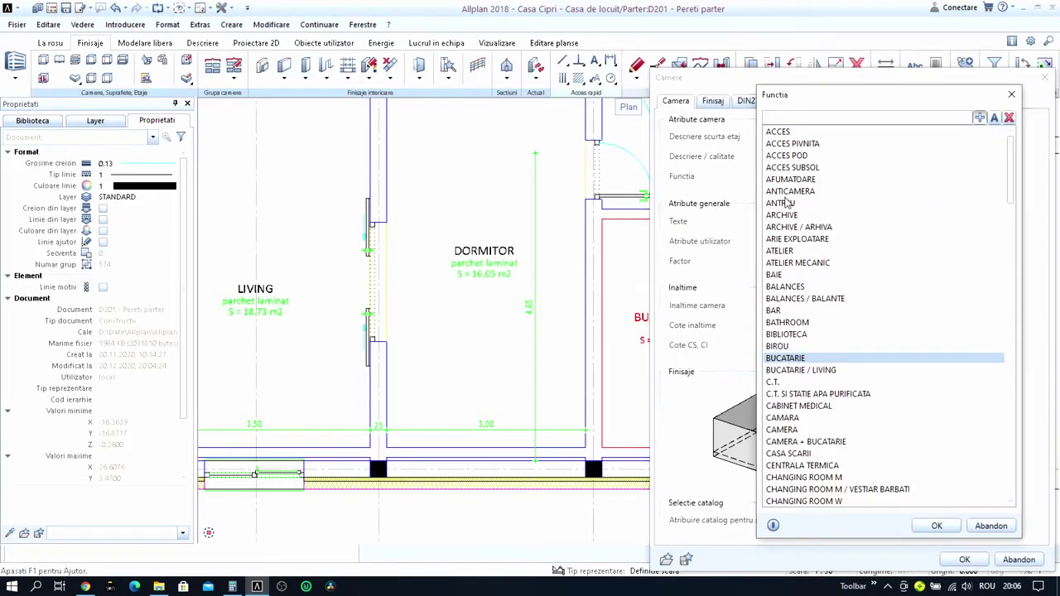
pyautogui.write('BAIE')
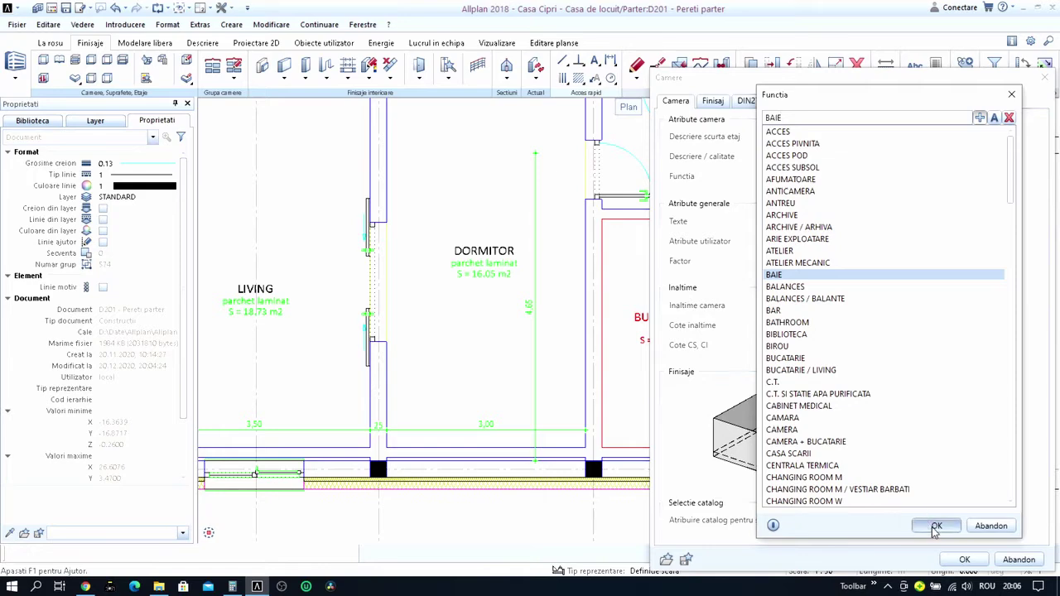
pyautogui.click(936, 527)
pyautogui.click(965, 560)
pyautogui.scroll(-1, 687, 342)
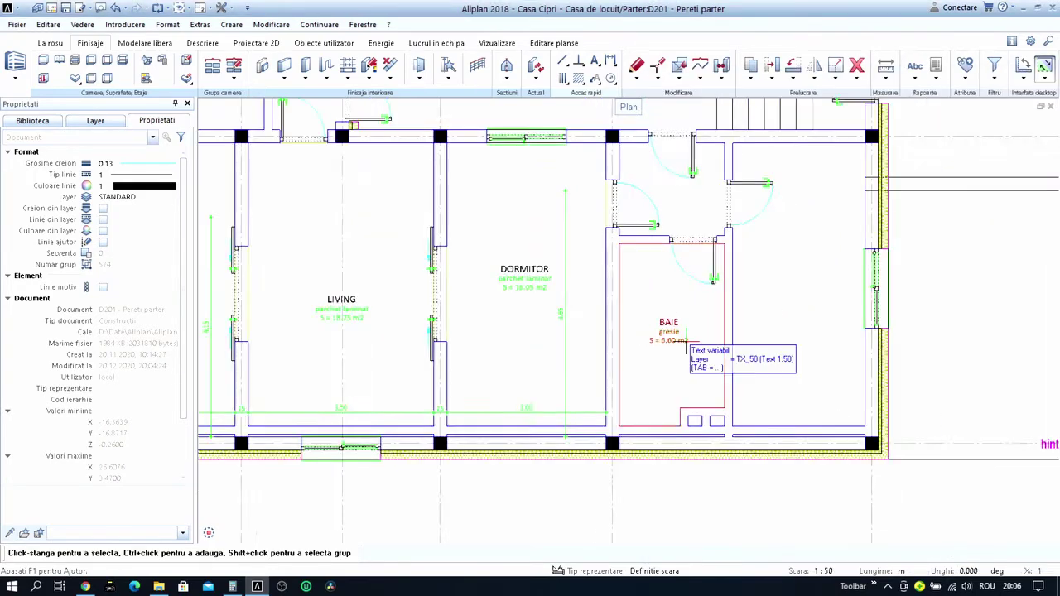
pyautogui.scroll(-1, 687, 341)
pyautogui.scroll(-1, 654, 343)
pyautogui.scroll(-1, 644, 340)
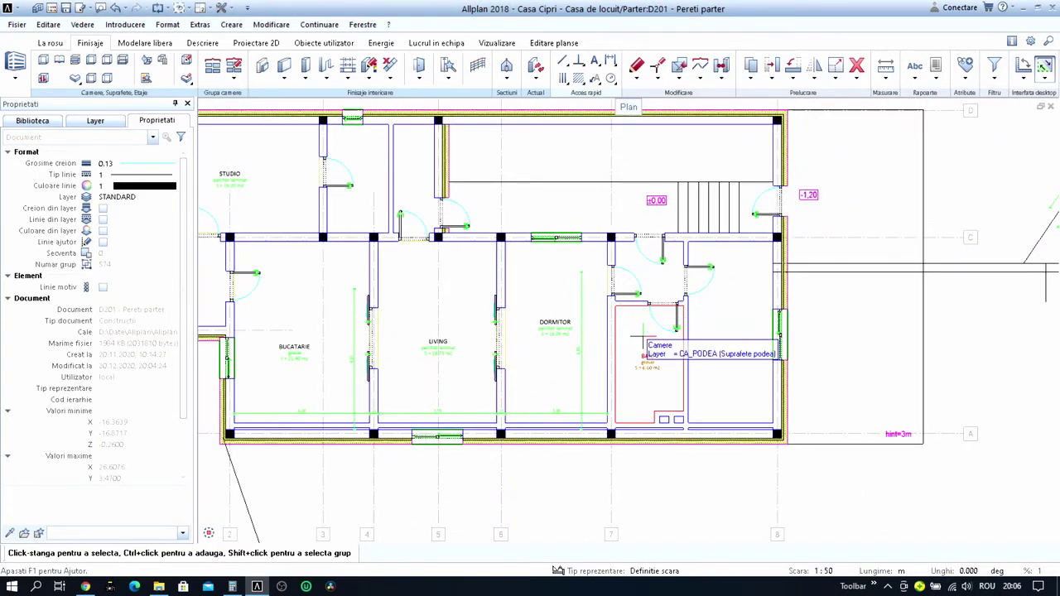
# Set the room function to HOL and define the small hall with its label (3.50 m², parchet laminat).
pyautogui.scroll(3, 639, 335)
pyautogui.doubleClick(492, 237)
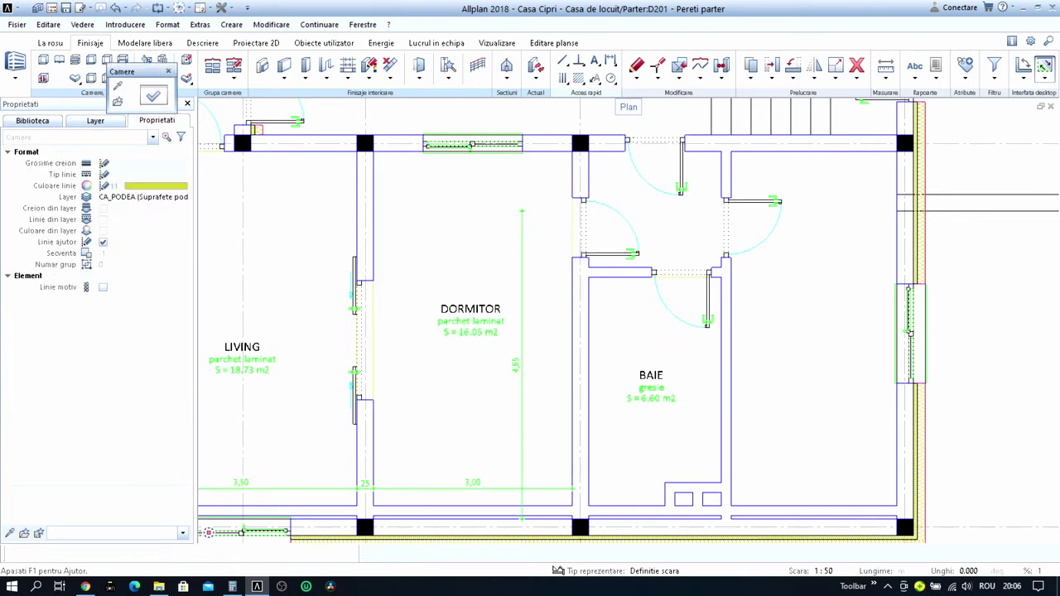
pyautogui.click(153, 96)
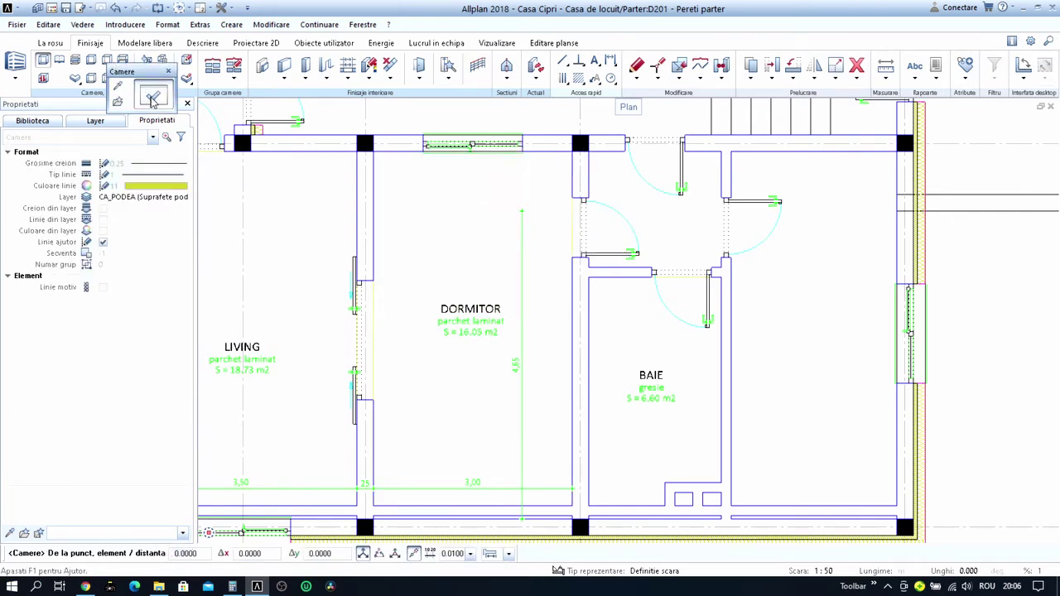
pyautogui.click(949, 175)
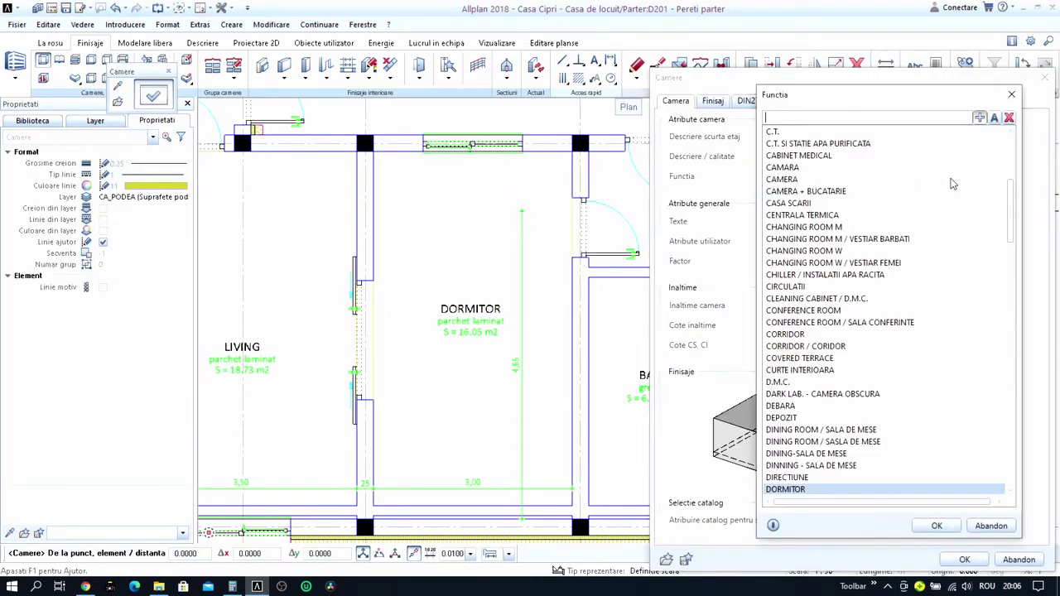
pyautogui.write('HOL')
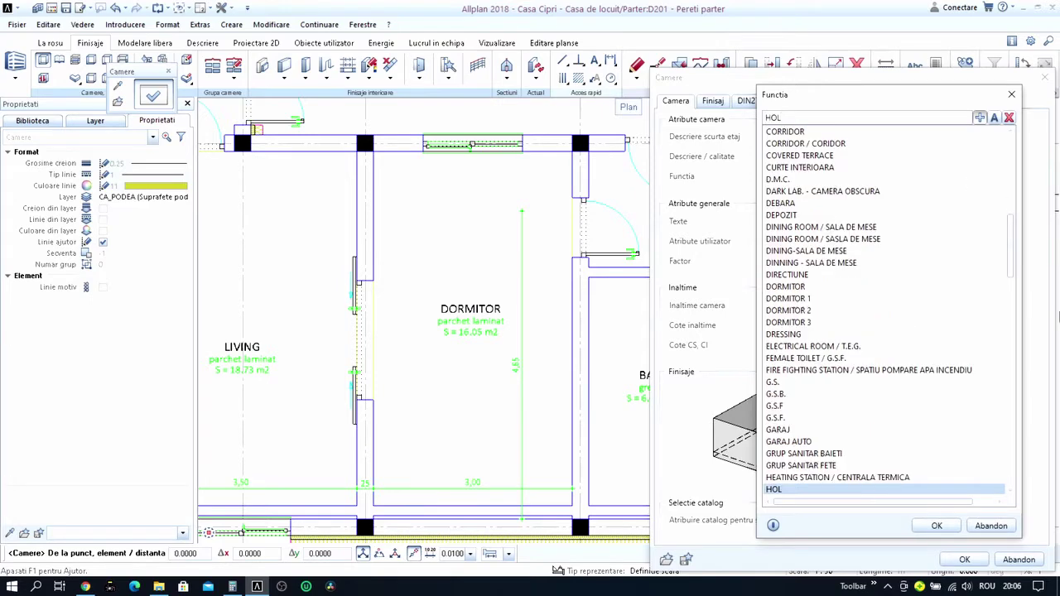
pyautogui.click(939, 527)
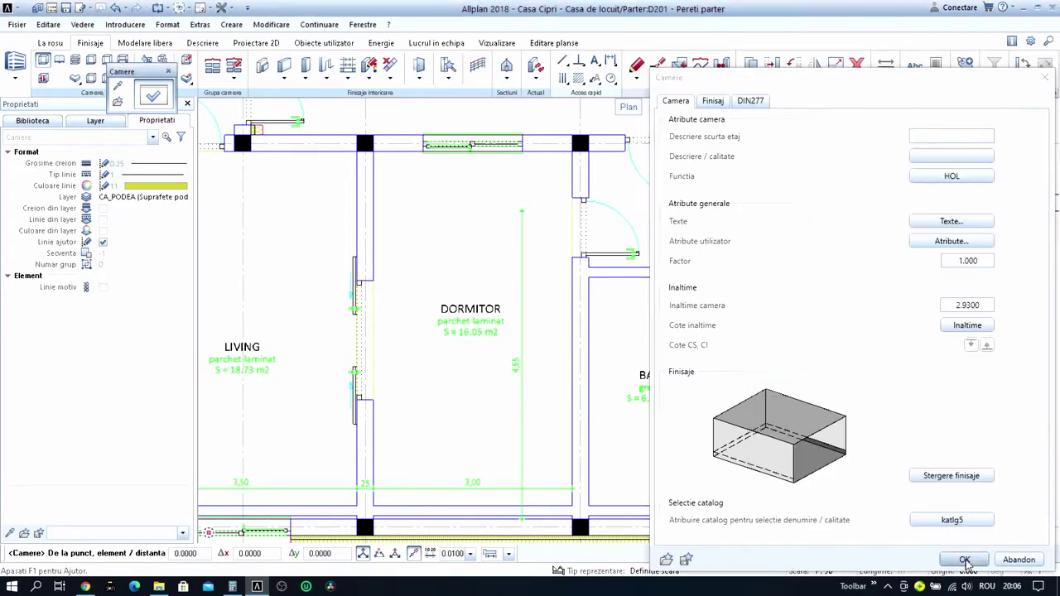
pyautogui.click(960, 559)
pyautogui.scroll(3, 663, 278)
pyautogui.scroll(2, 693, 327)
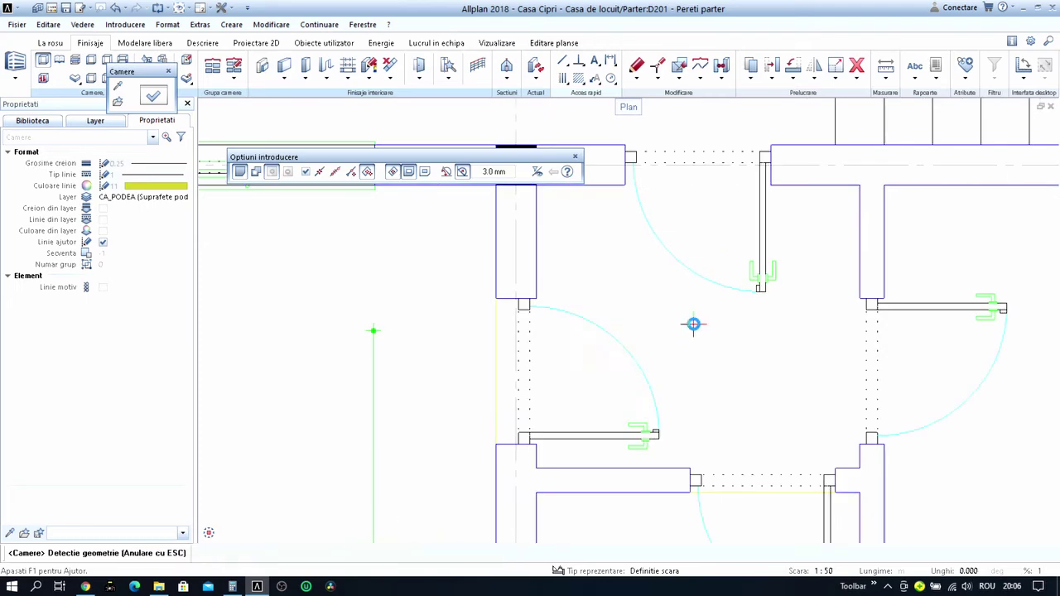
pyautogui.click(693, 323)
pyautogui.click(690, 284)
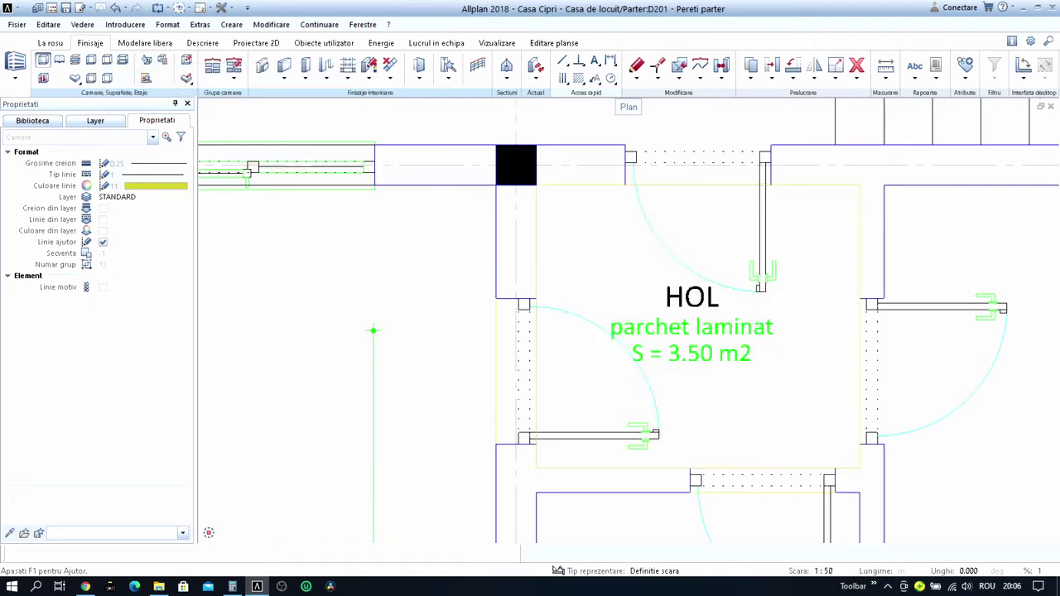
pyautogui.scroll(-2, 671, 279)
pyautogui.scroll(-2, 671, 280)
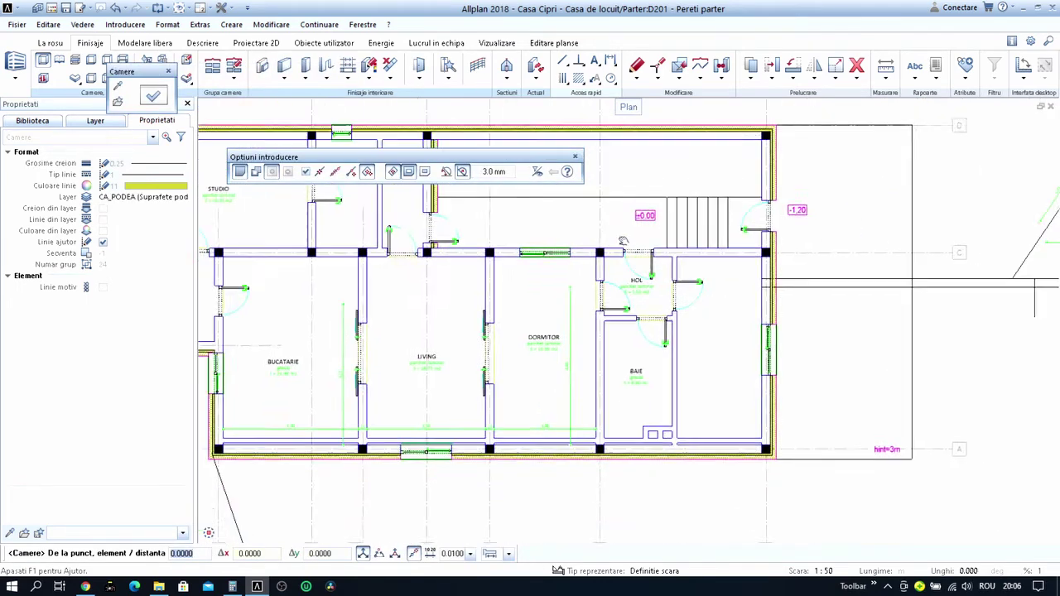
# Set the room function to BIROU and define the room right of BAIE with its label.
pyautogui.click(153, 96)
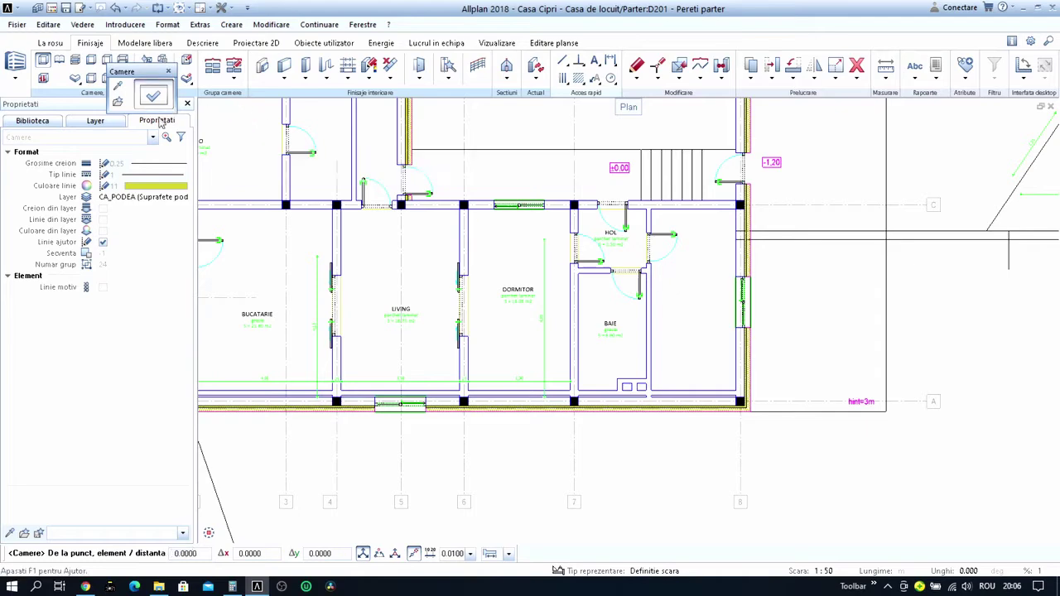
pyautogui.click(965, 177)
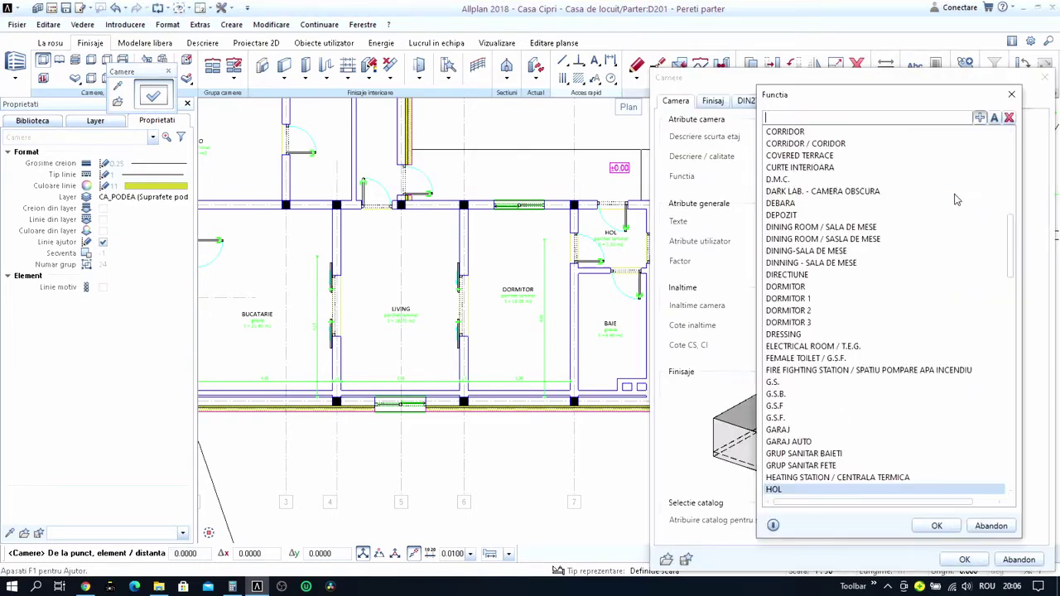
pyautogui.write('BIROU')
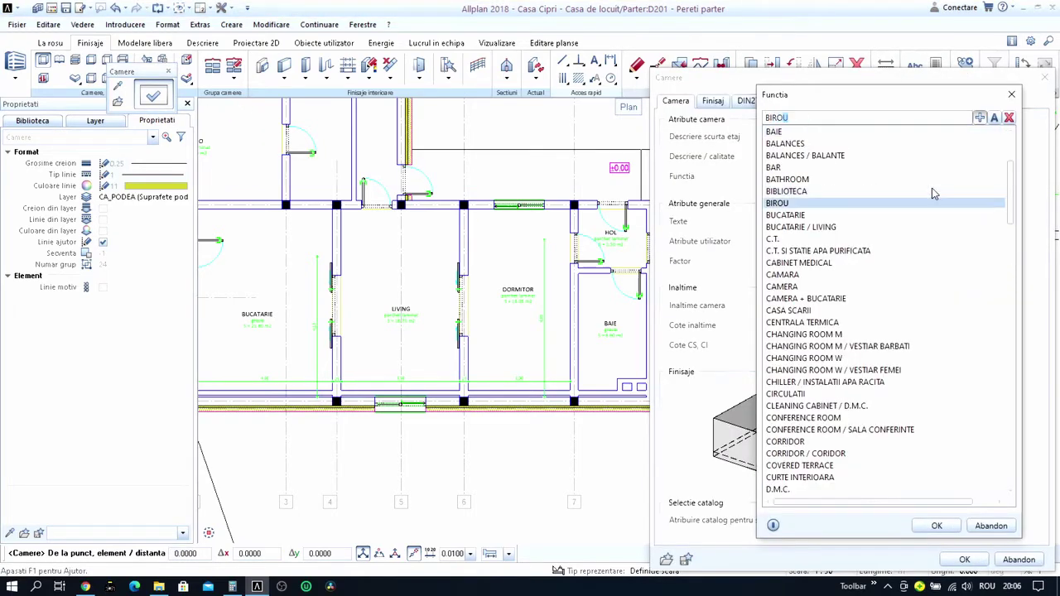
pyautogui.click(931, 527)
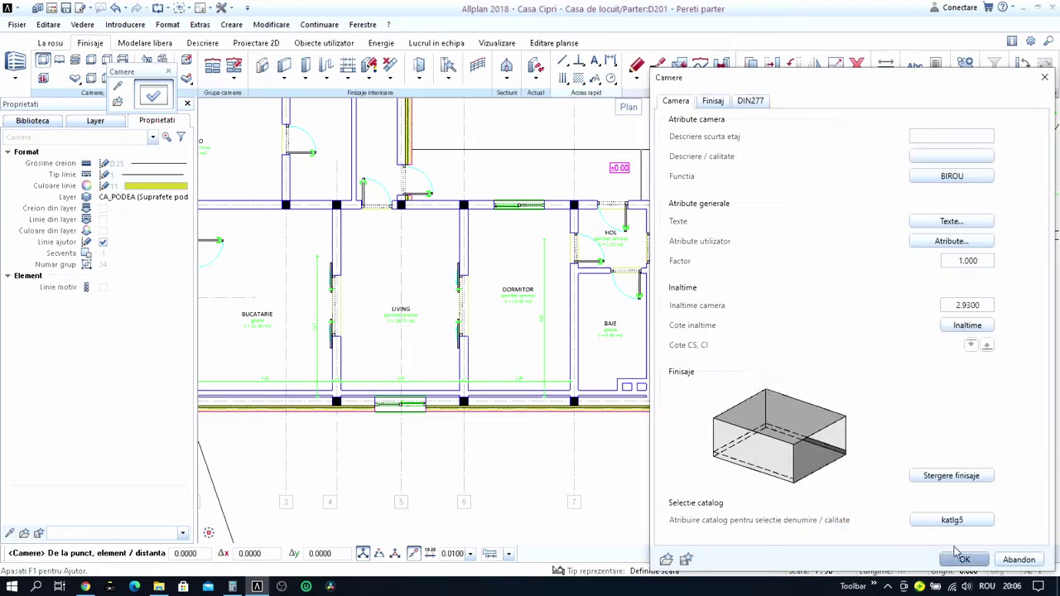
pyautogui.click(964, 560)
pyautogui.scroll(3, 686, 286)
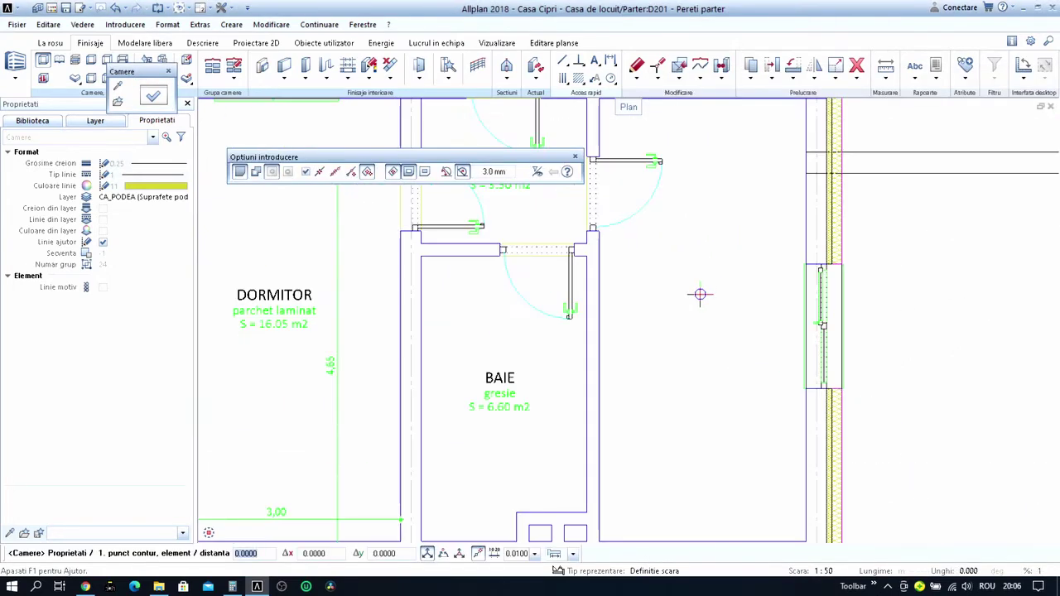
pyautogui.click(698, 295)
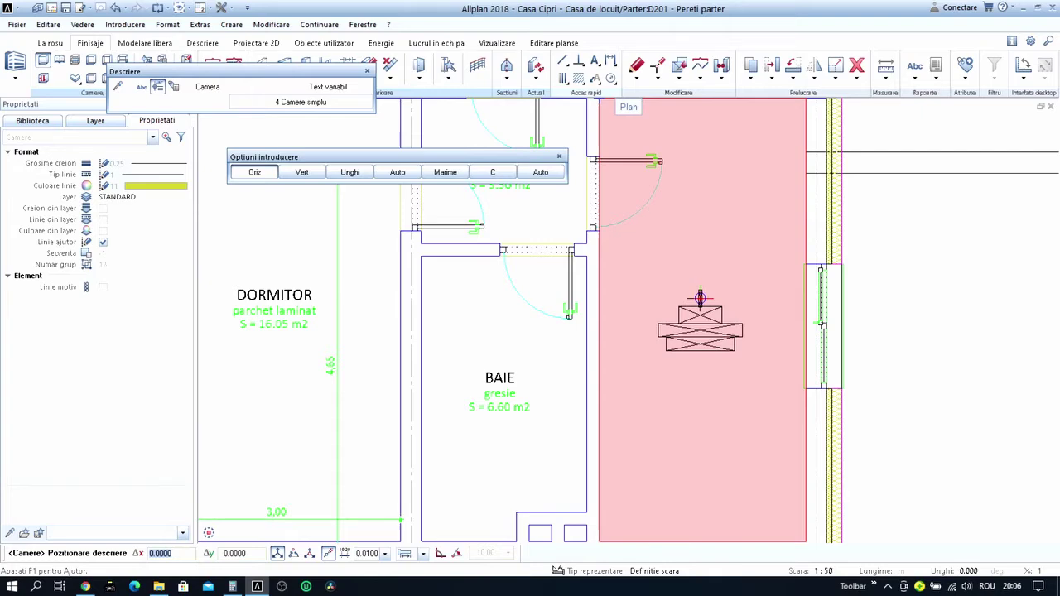
pyautogui.click(700, 296)
pyautogui.scroll(-5, 665, 286)
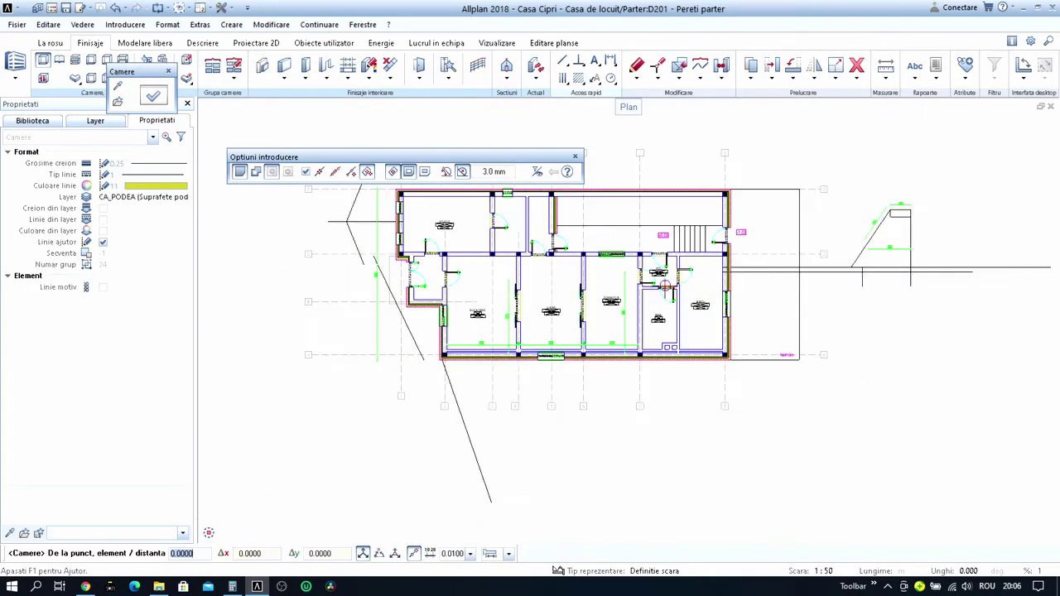
pyautogui.scroll(1, 666, 285)
pyautogui.scroll(3, 632, 266)
pyautogui.press('Escape')
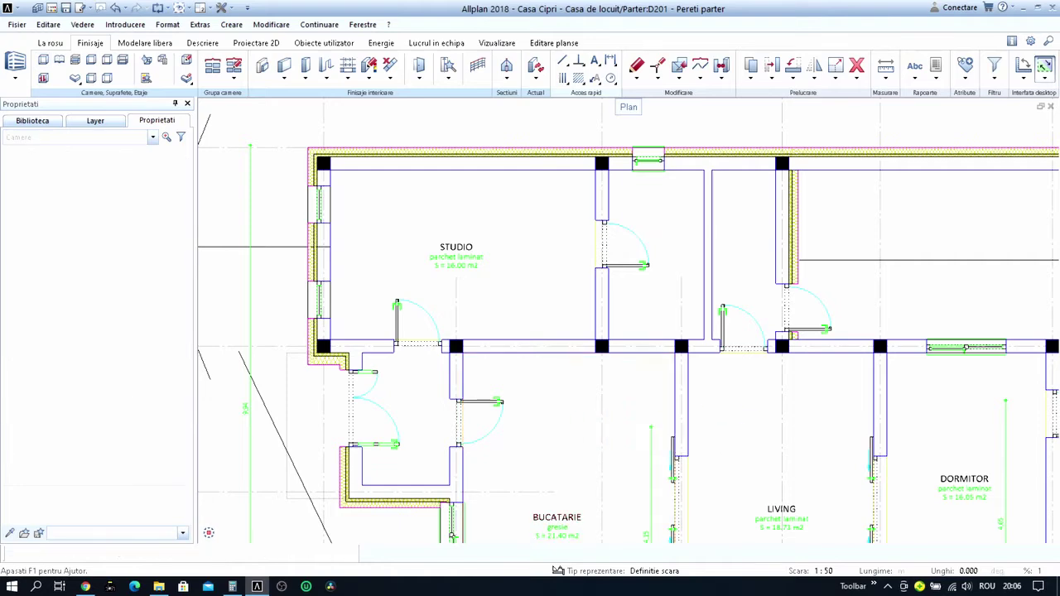
# Restart Camere with the room function set to BAIE.
pyautogui.click(43, 59)
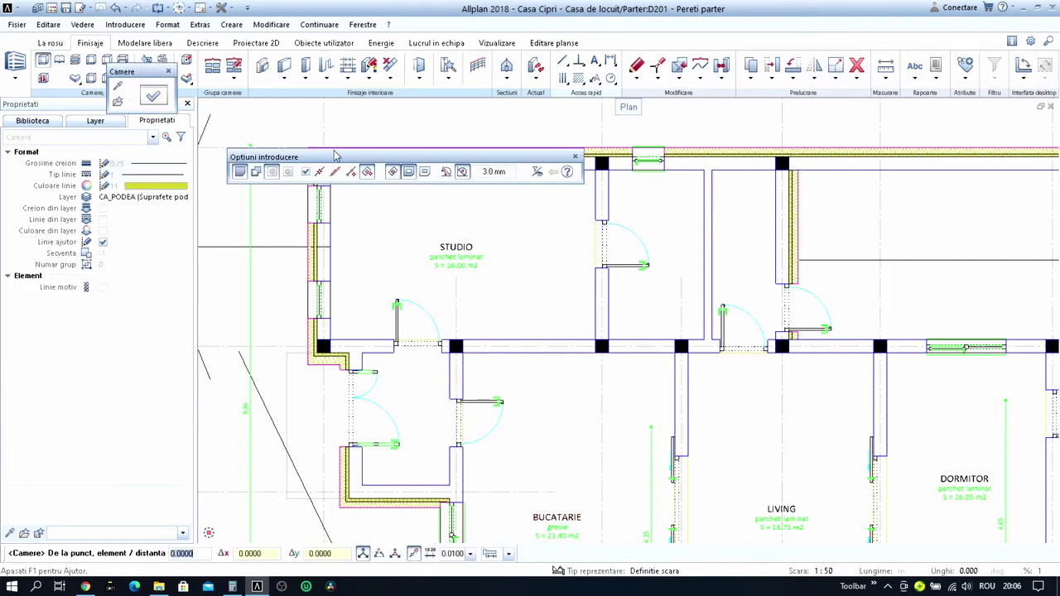
pyautogui.click(163, 98)
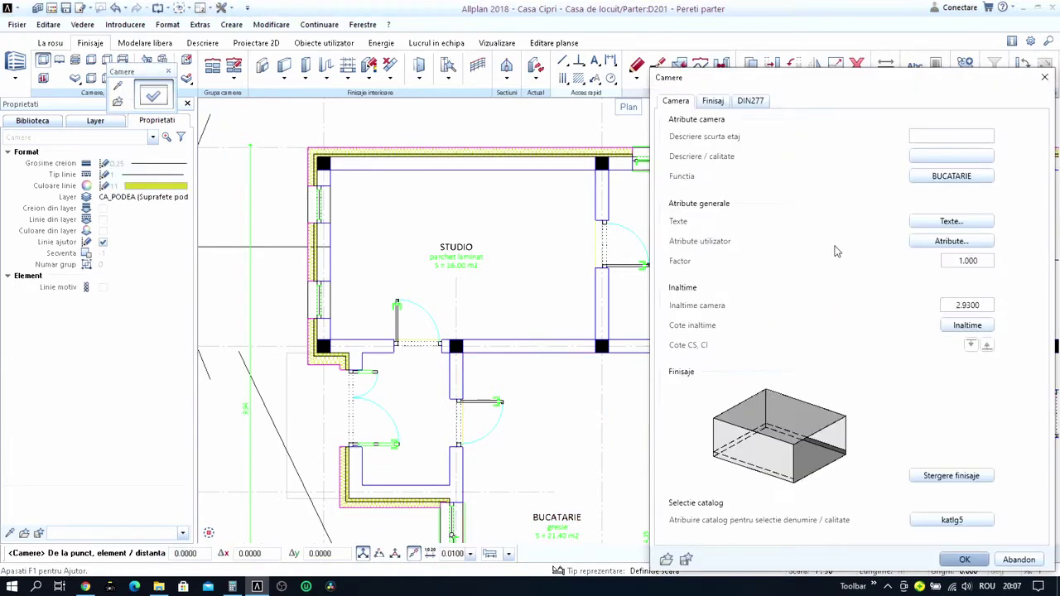
pyautogui.click(971, 177)
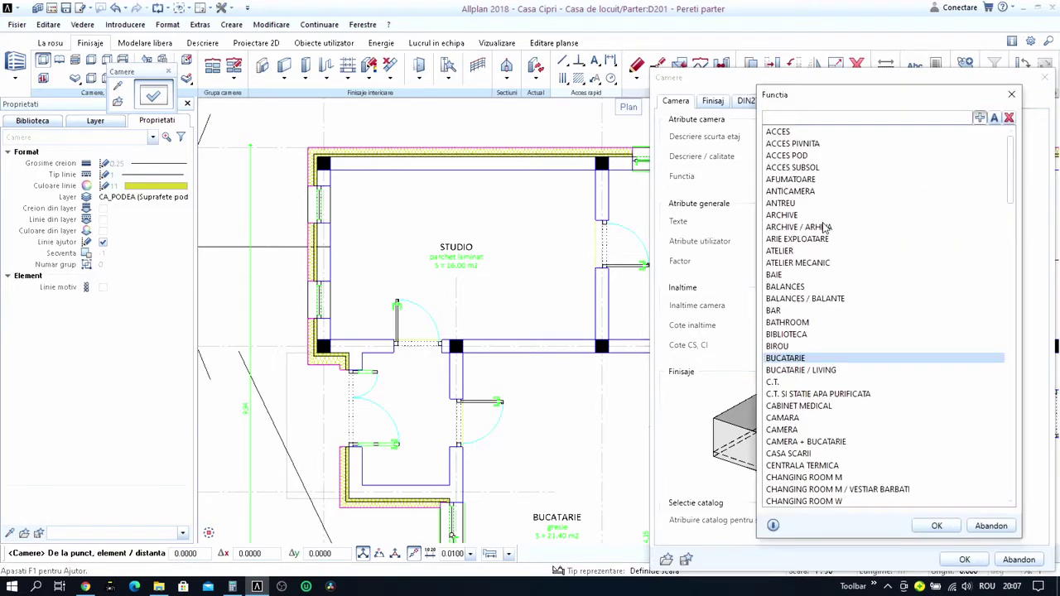
pyautogui.write('BAIE')
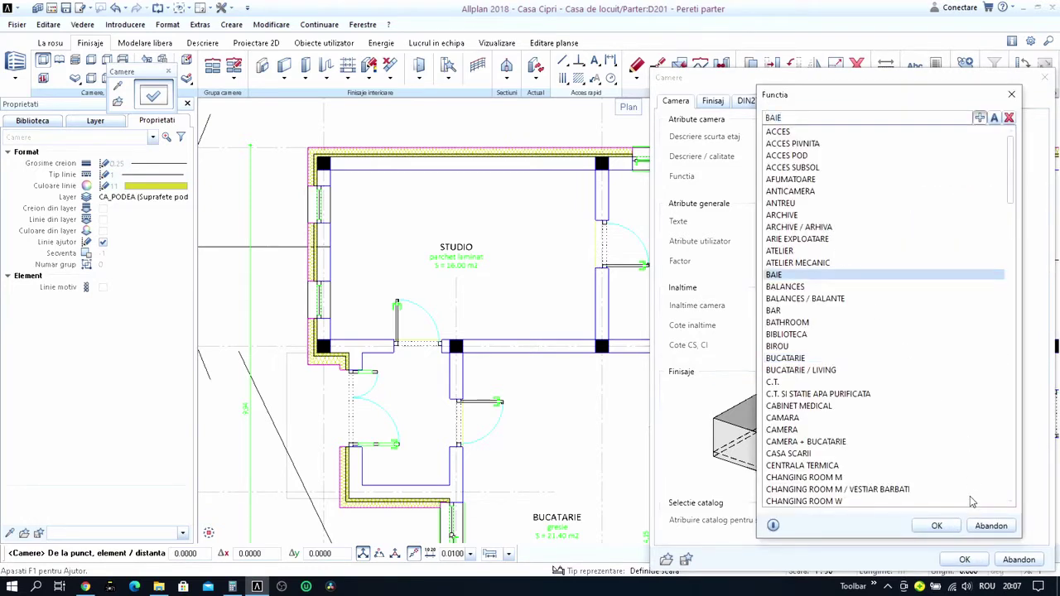
pyautogui.click(953, 525)
pyautogui.click(965, 561)
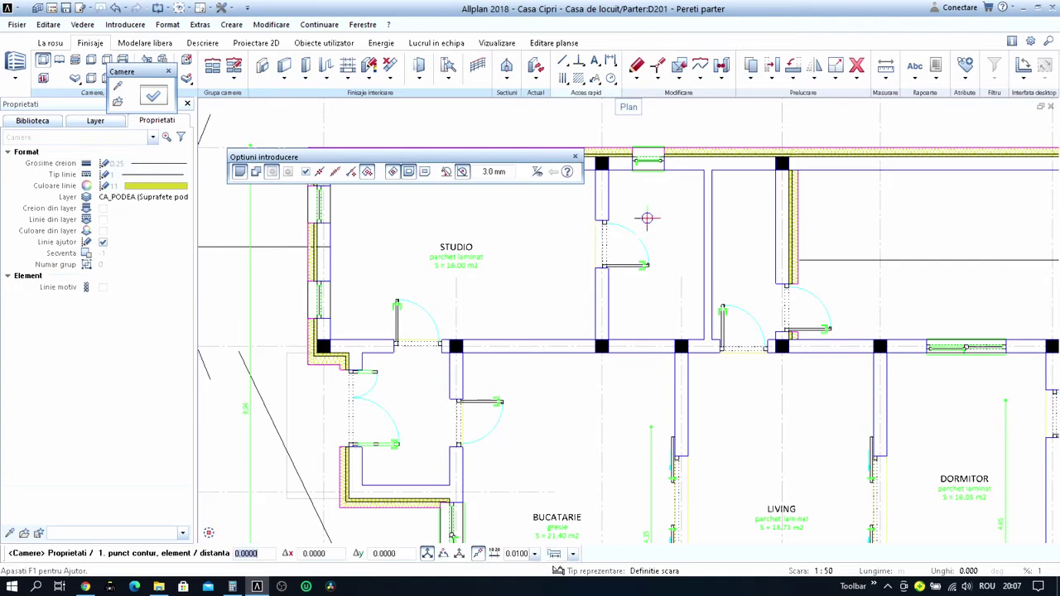
# Create the 5.76 m² gresie room beside the upper STUDIO and place its BAIE label.
pyautogui.scroll(4, 662, 238)
pyautogui.click(663, 238)
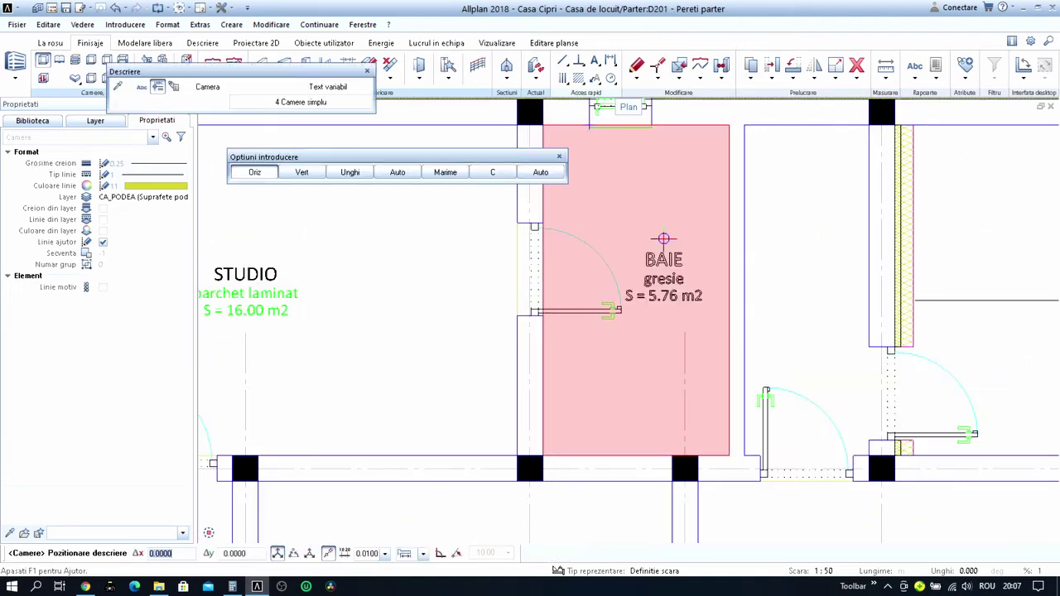
pyautogui.click(642, 249)
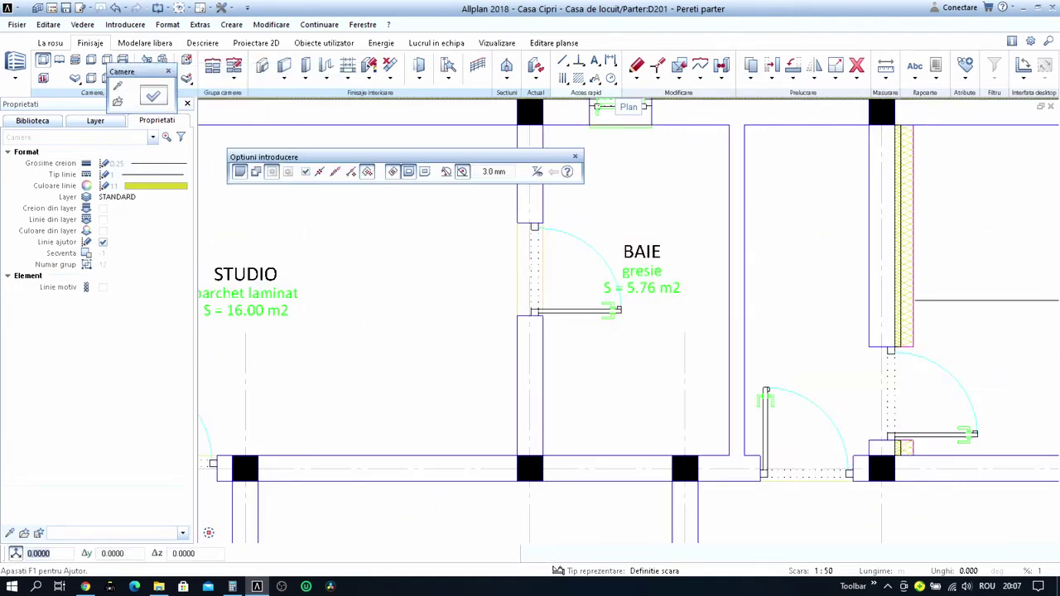
pyautogui.scroll(-3, 740, 273)
pyautogui.moveTo(740, 273); pyautogui.dragTo(602, 243, button='middle')
pyautogui.scroll(-2, 447, 290)
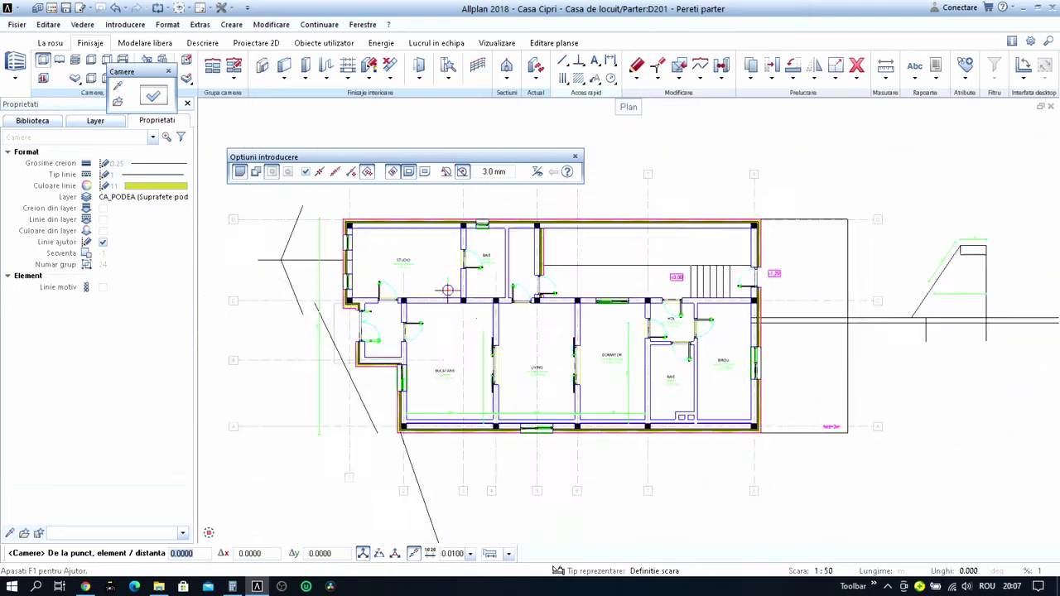
pyautogui.press('Escape')
# Pick up the existing HOL room's properties to reuse them.
pyautogui.scroll(4, 658, 317)
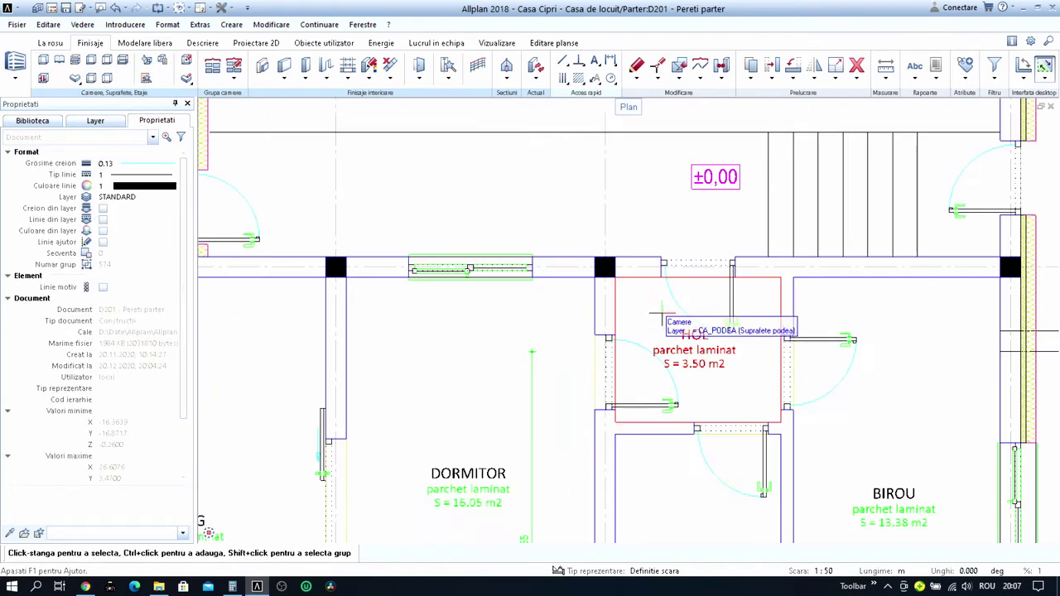
pyautogui.doubleClick(659, 317)
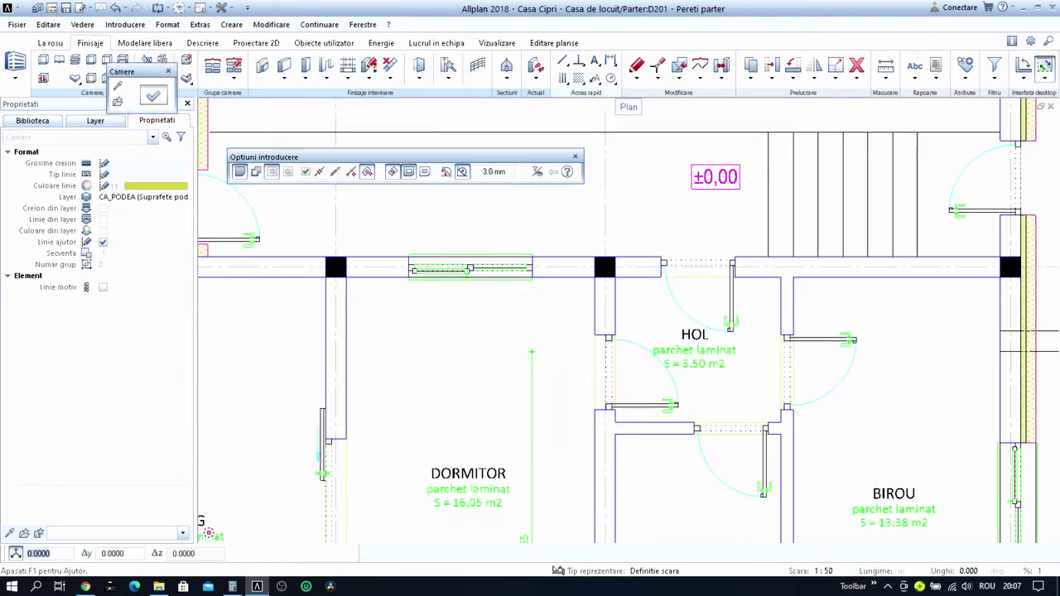
pyautogui.scroll(-3, 658, 316)
pyautogui.rightClick(660, 257)
pyautogui.click(650, 307)
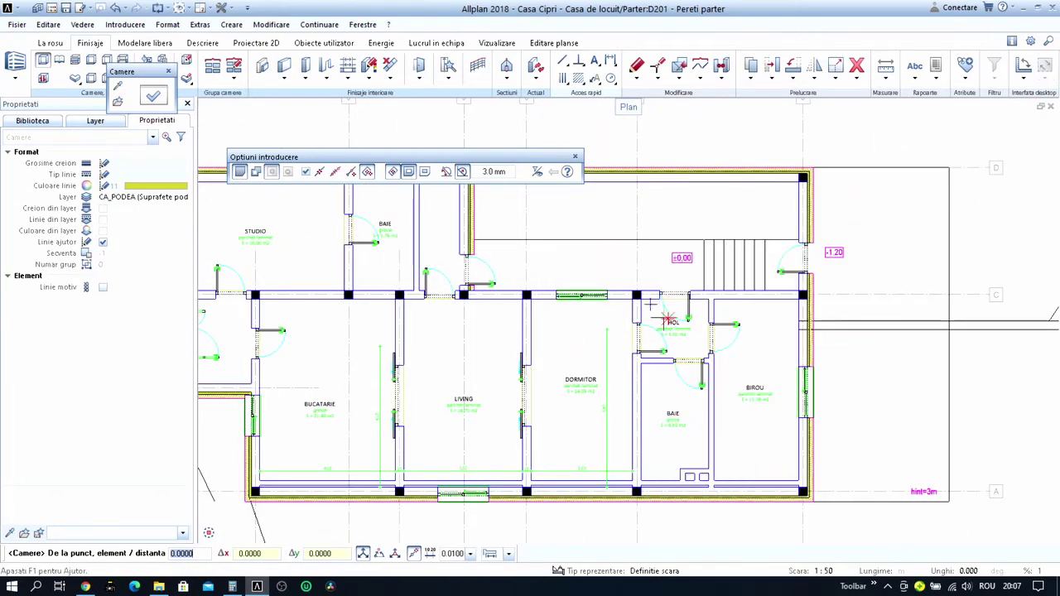
pyautogui.scroll(3, 443, 259)
# Create the 3.84 m² HOL room beside the upper BAIE and place its parchet laminat label.
pyautogui.click(552, 303)
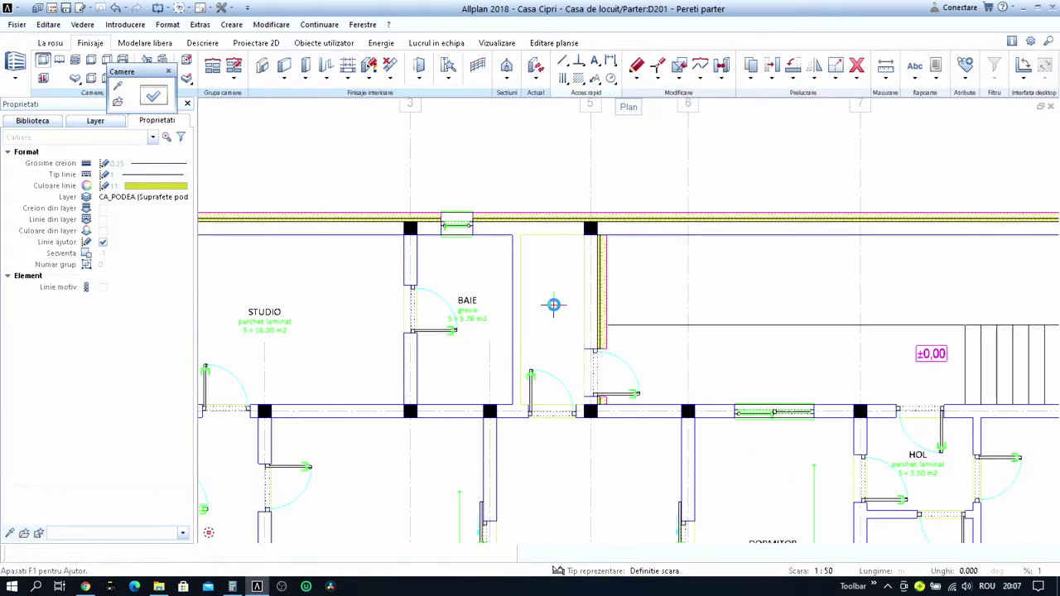
pyautogui.scroll(3, 549, 282)
pyautogui.click(547, 327)
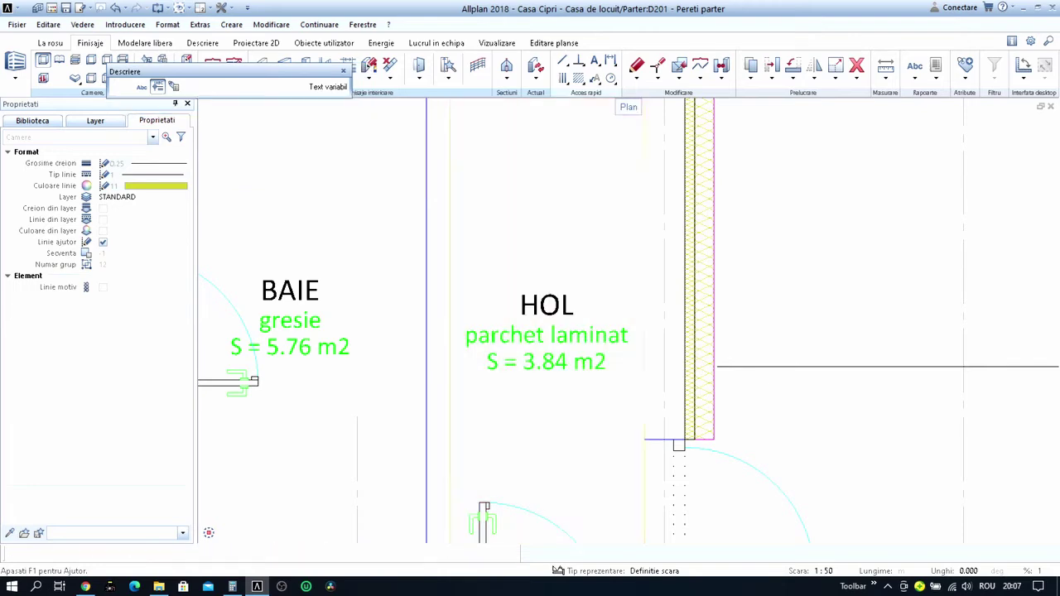
pyautogui.scroll(-3, 490, 282)
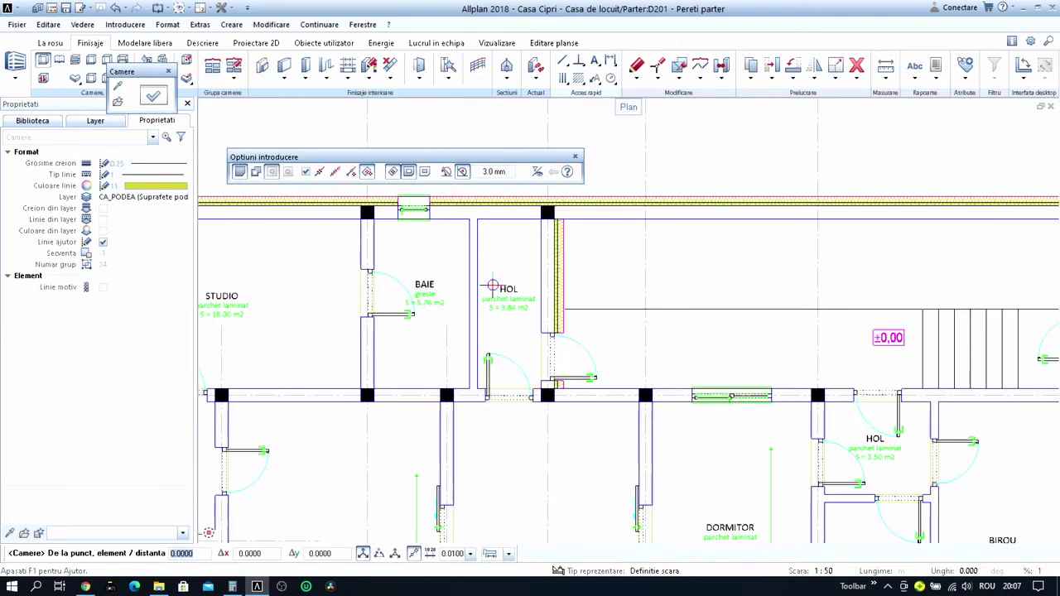
pyautogui.scroll(-2, 522, 300)
pyautogui.scroll(-2, 530, 281)
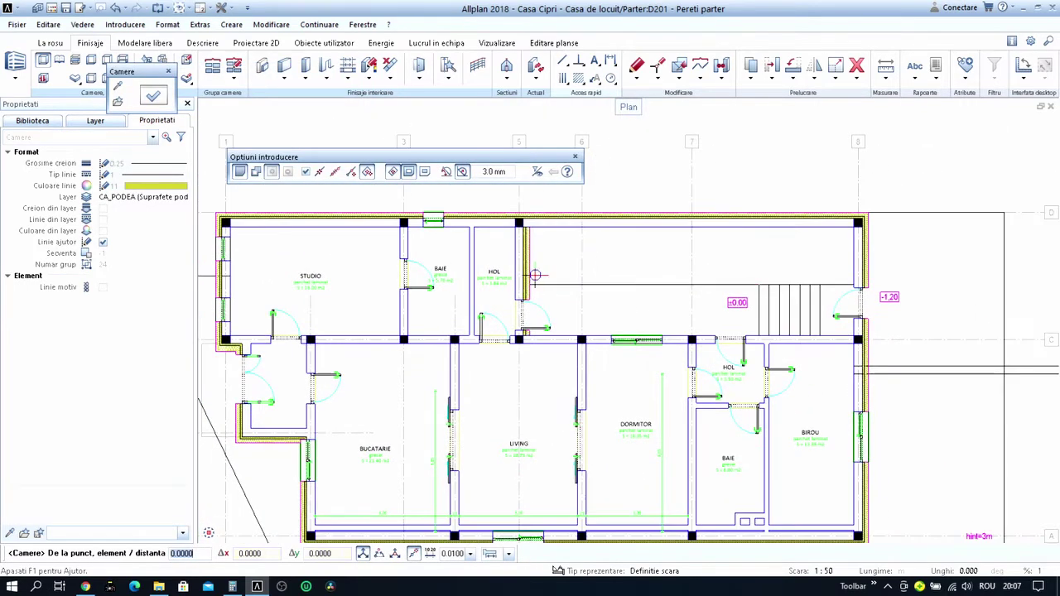
pyautogui.press('Escape')
pyautogui.scroll(2, 444, 238)
pyautogui.rightClick(445, 239)
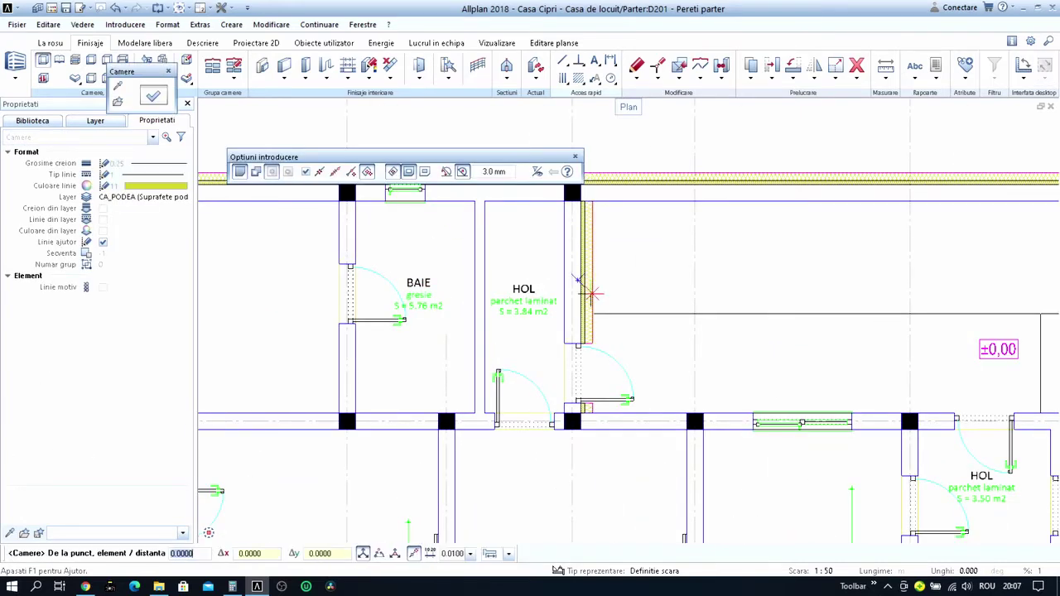
# Set the room function to SERA in the Camere properties.
pyautogui.click(165, 97)
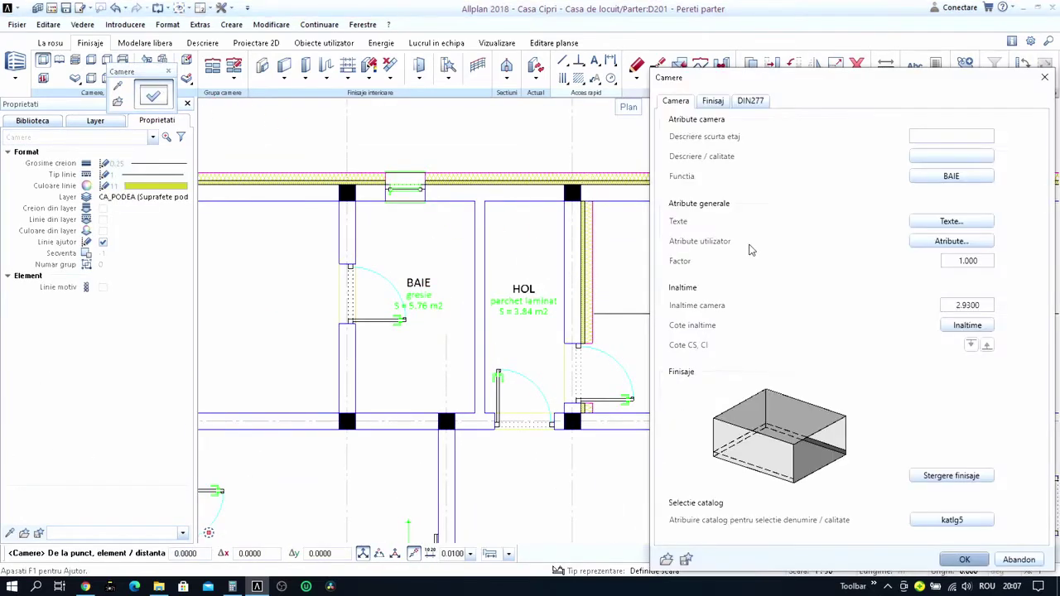
pyautogui.click(933, 177)
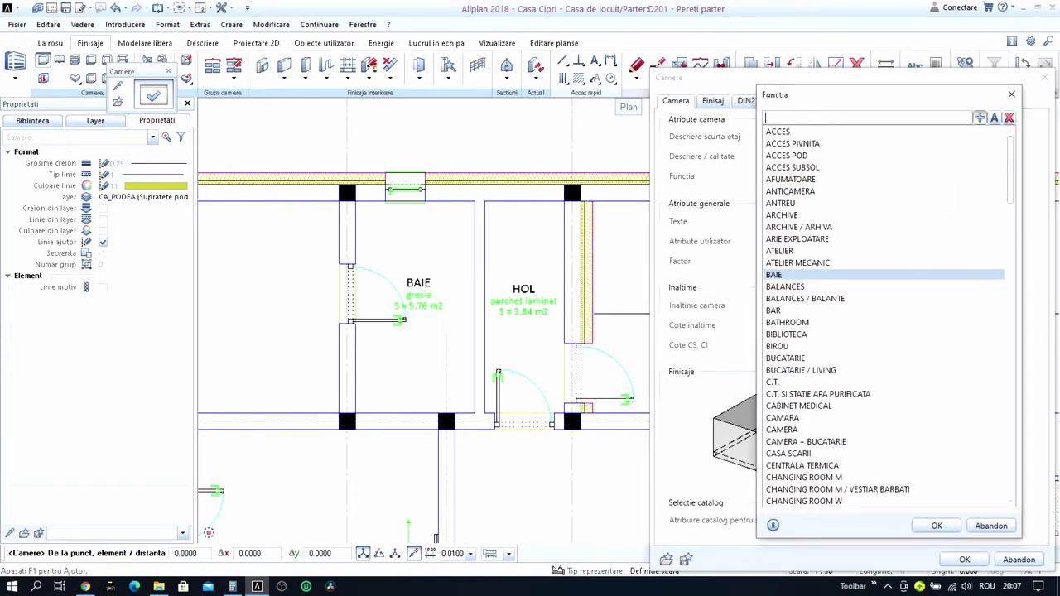
pyautogui.write('SERA')
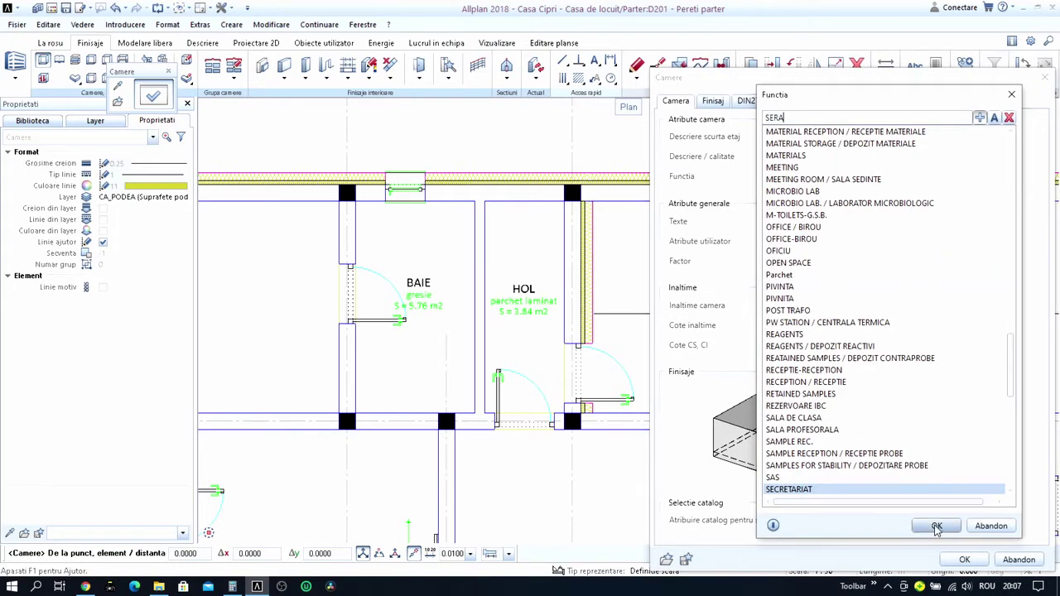
pyautogui.click(936, 528)
pyautogui.click(965, 559)
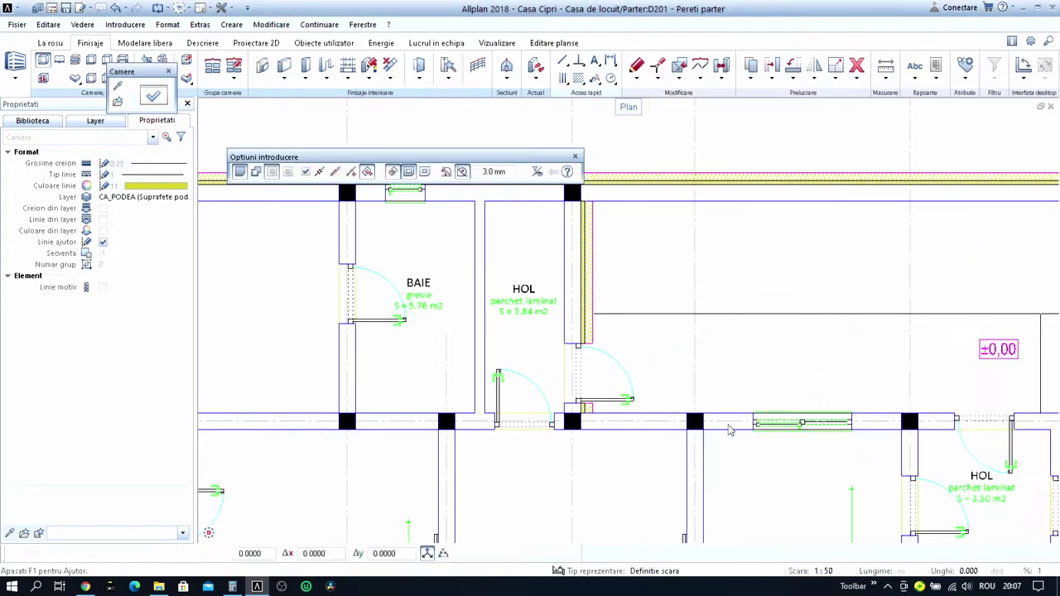
# Outline the large room beside the stairs and place its SERA label (26.42 m², gresie).
pyautogui.click(591, 412)
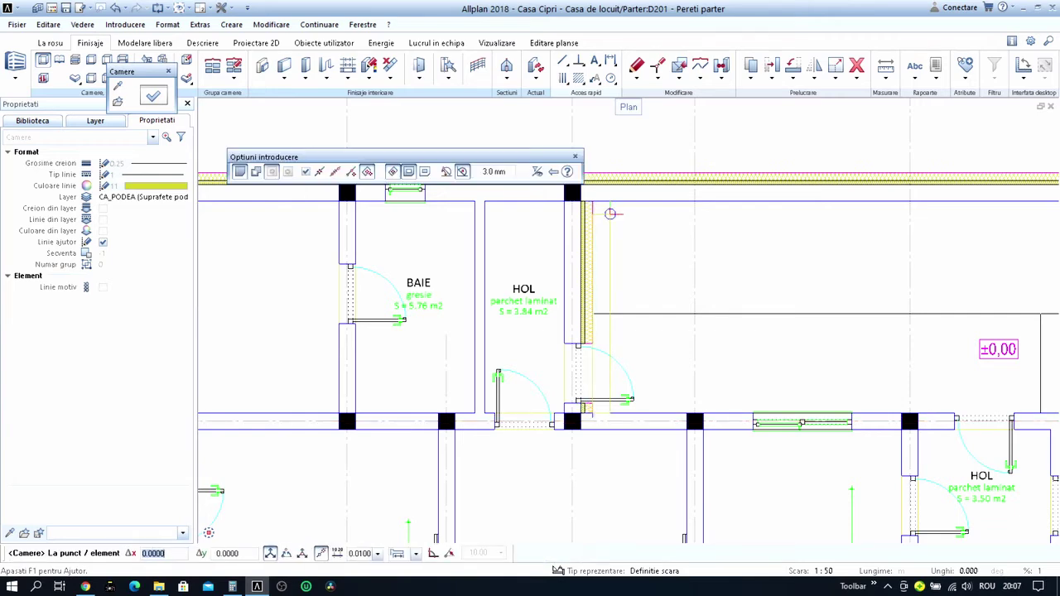
pyautogui.scroll(-3, 514, 232)
pyautogui.scroll(2, 675, 230)
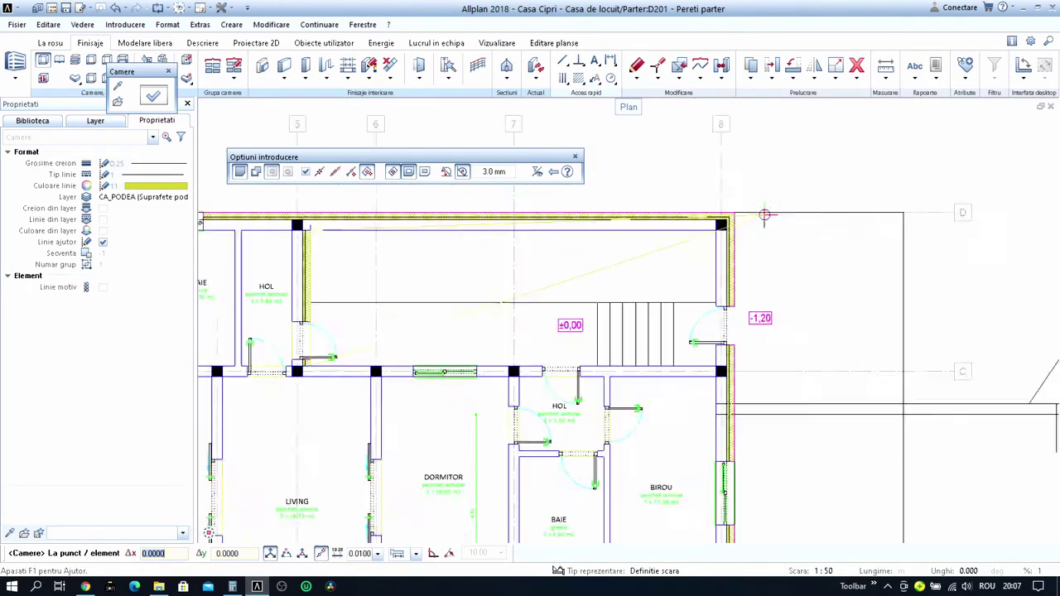
pyautogui.scroll(2, 675, 230)
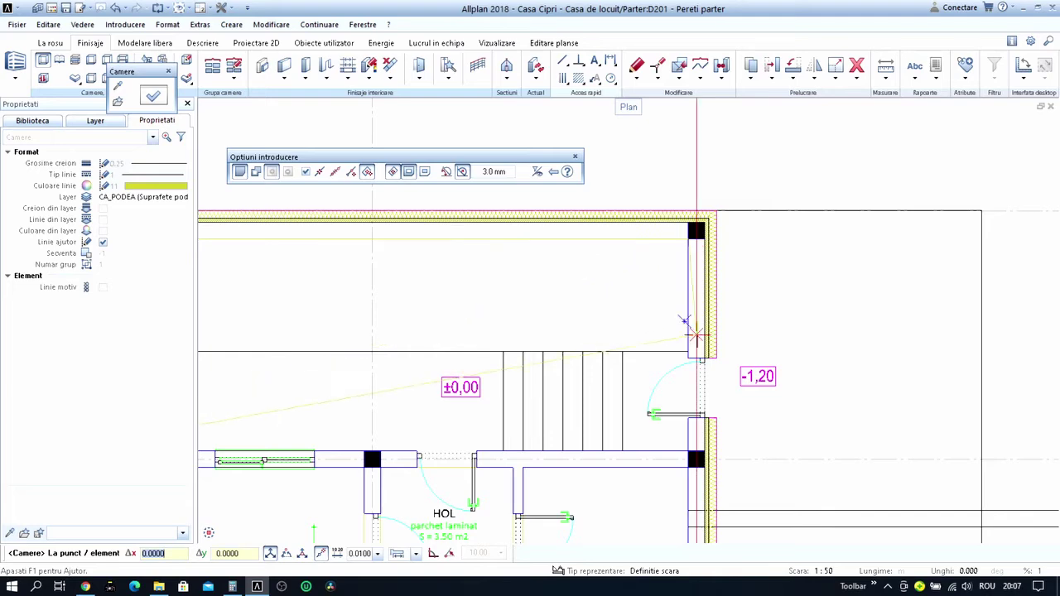
pyautogui.scroll(2, 512, 362)
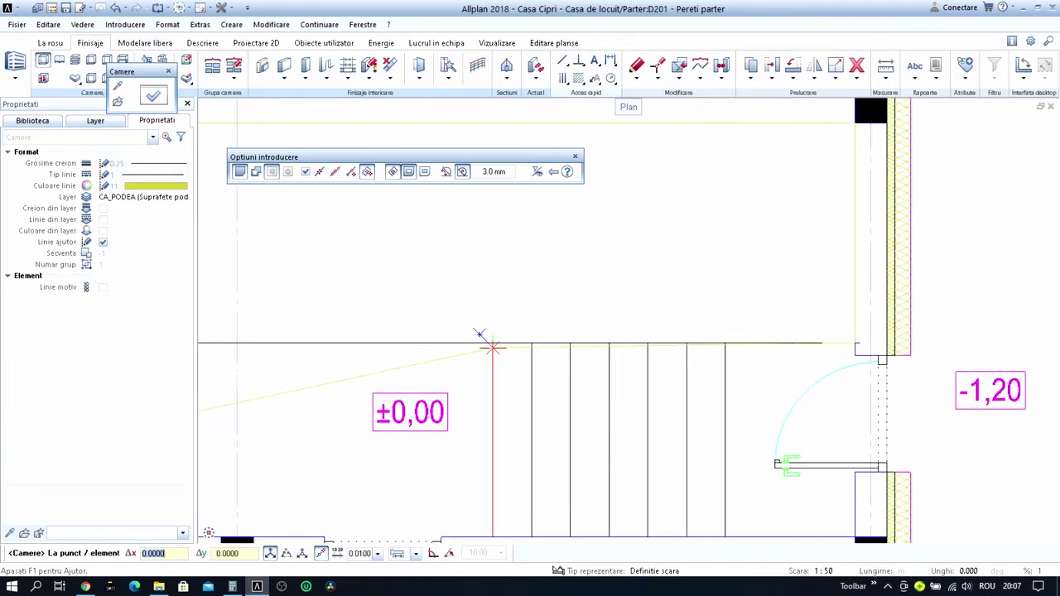
pyautogui.scroll(-3, 492, 347)
pyautogui.scroll(2, 602, 293)
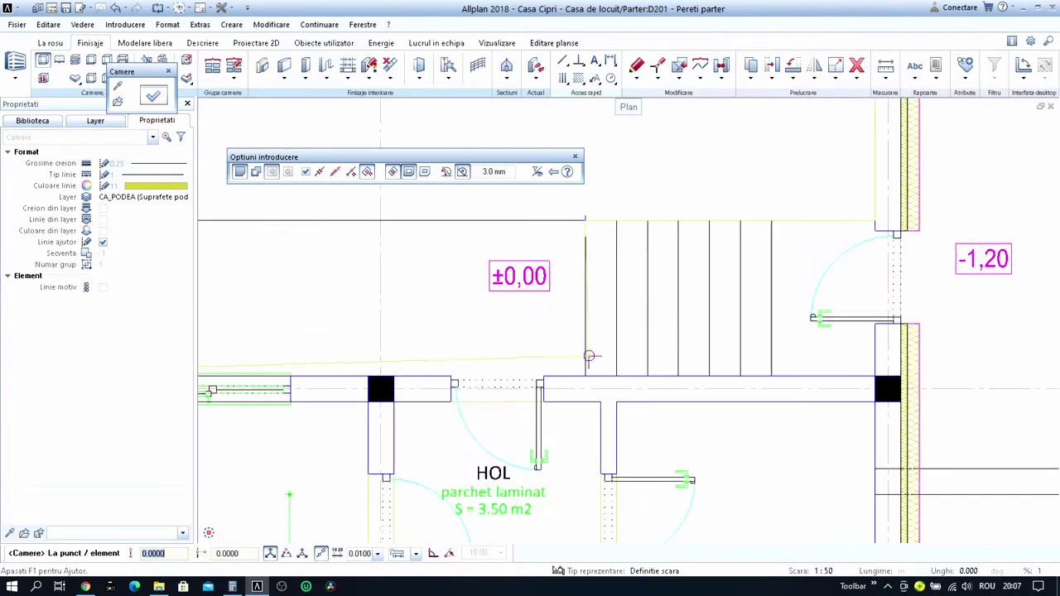
pyautogui.scroll(-2, 578, 362)
pyautogui.scroll(-1, 685, 279)
pyautogui.scroll(2, 654, 280)
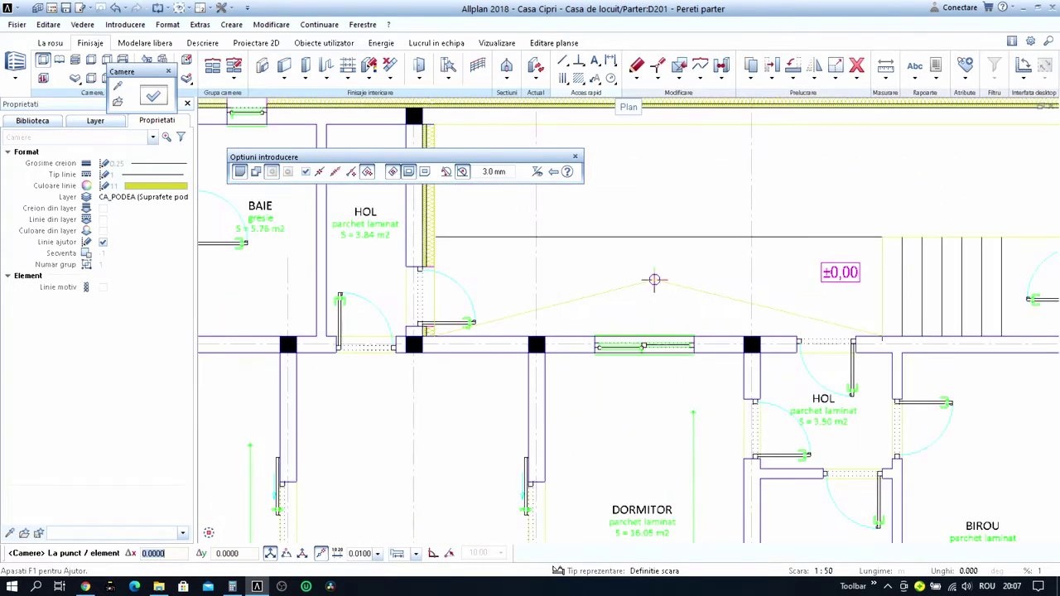
pyautogui.click(654, 280)
pyautogui.scroll(-1, 582, 296)
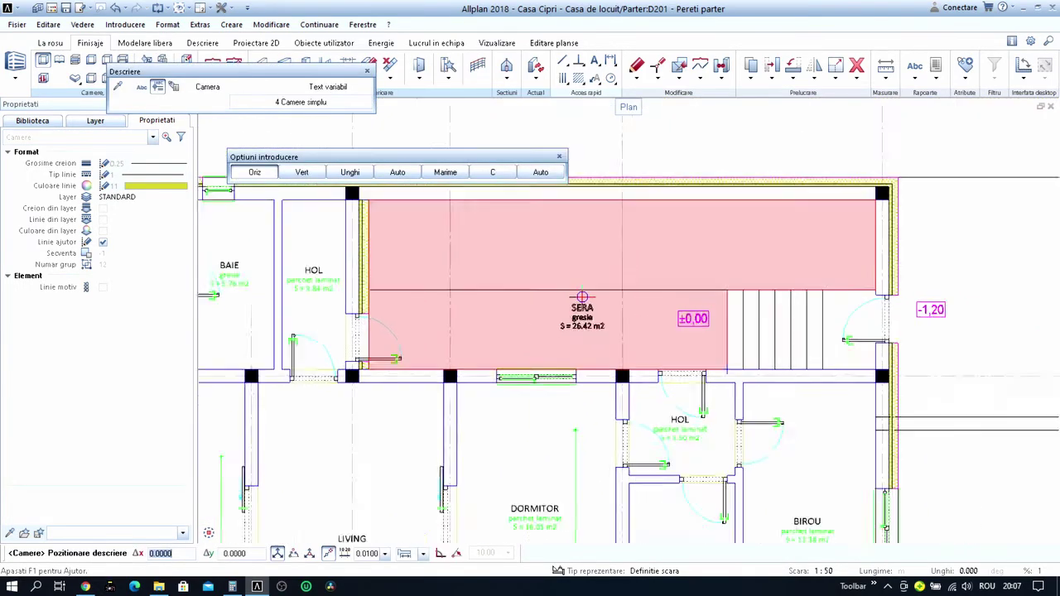
pyautogui.scroll(1, 583, 296)
pyautogui.scroll(1, 580, 299)
pyautogui.scroll(-1, 580, 302)
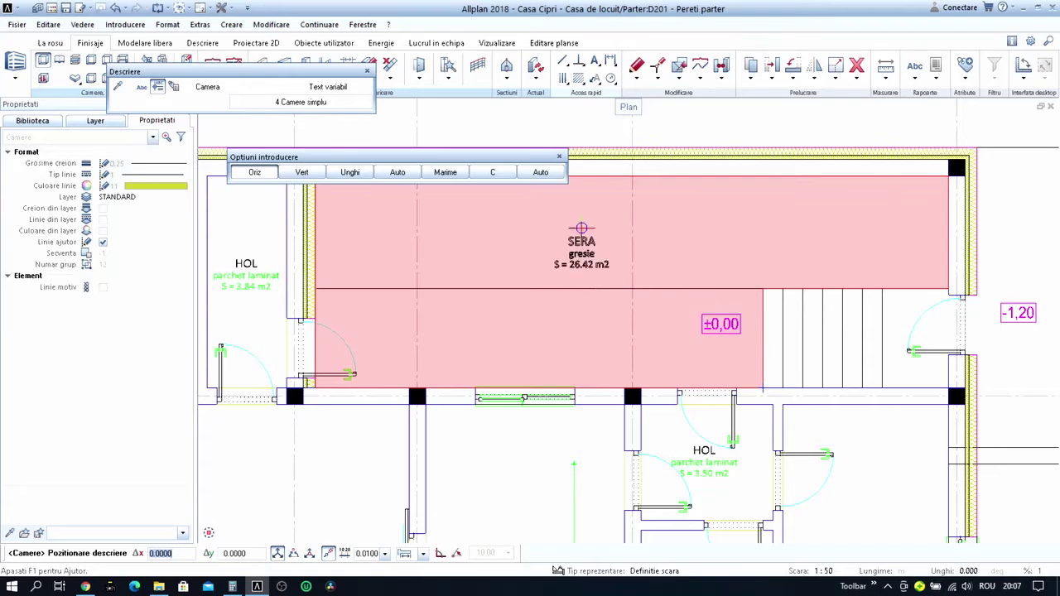
pyautogui.click(581, 228)
pyautogui.scroll(-1, 504, 239)
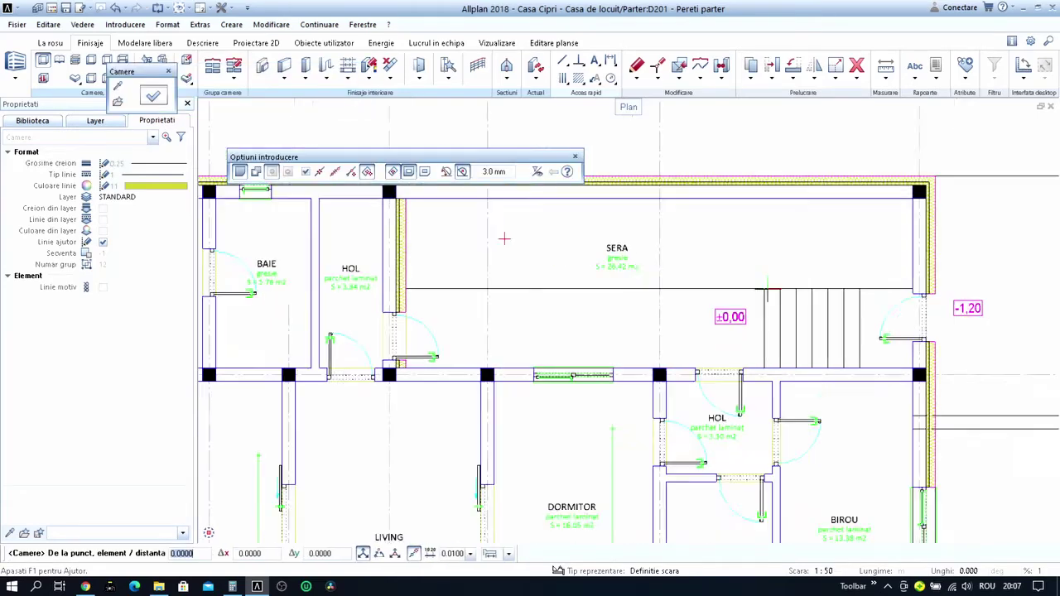
pyautogui.scroll(-1, 504, 238)
pyautogui.press('Escape')
# Open the -1,20 level mark for editing, then cancel without changes.
pyautogui.scroll(-1, 701, 267)
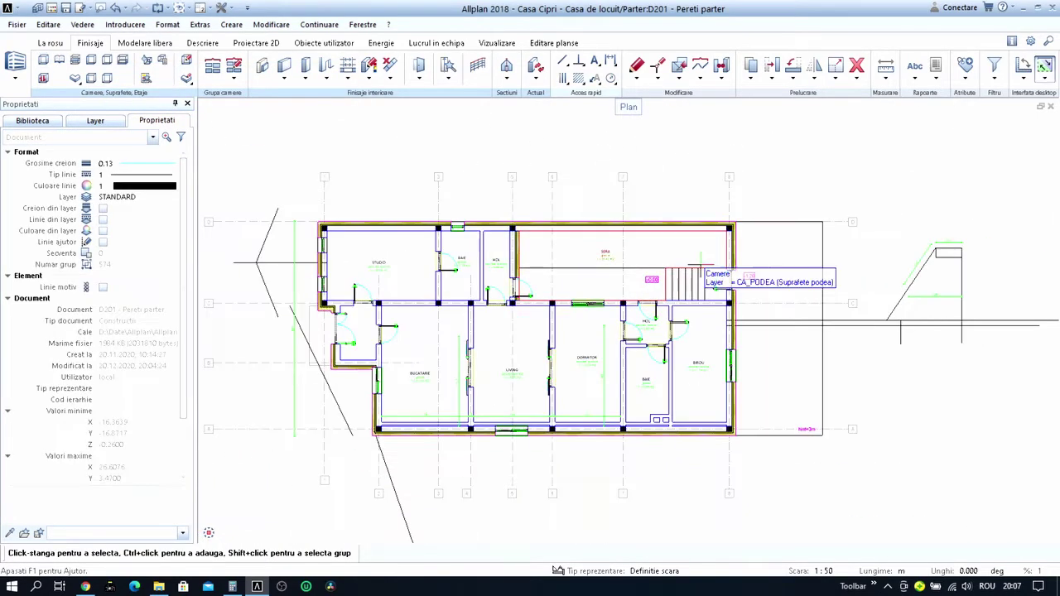
pyautogui.scroll(1, 700, 267)
pyautogui.scroll(1, 737, 275)
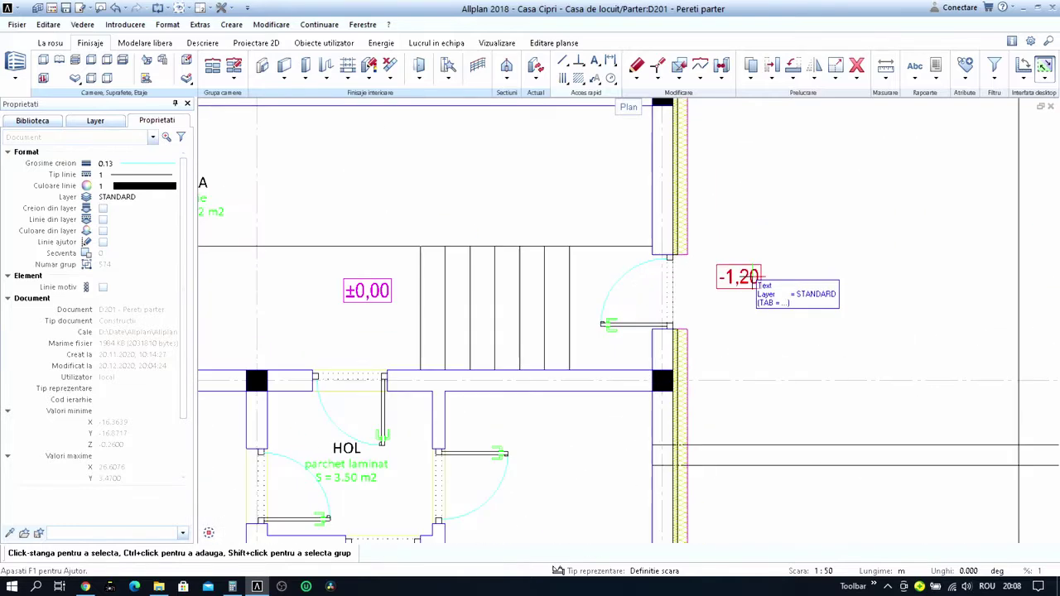
pyautogui.doubleClick(752, 275)
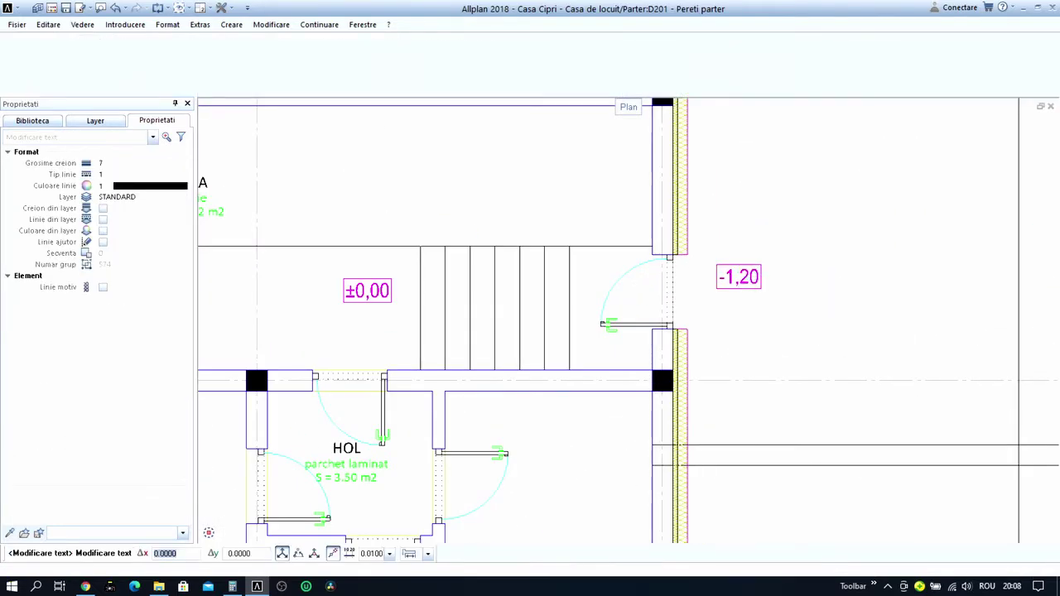
pyautogui.scroll(-2, 752, 277)
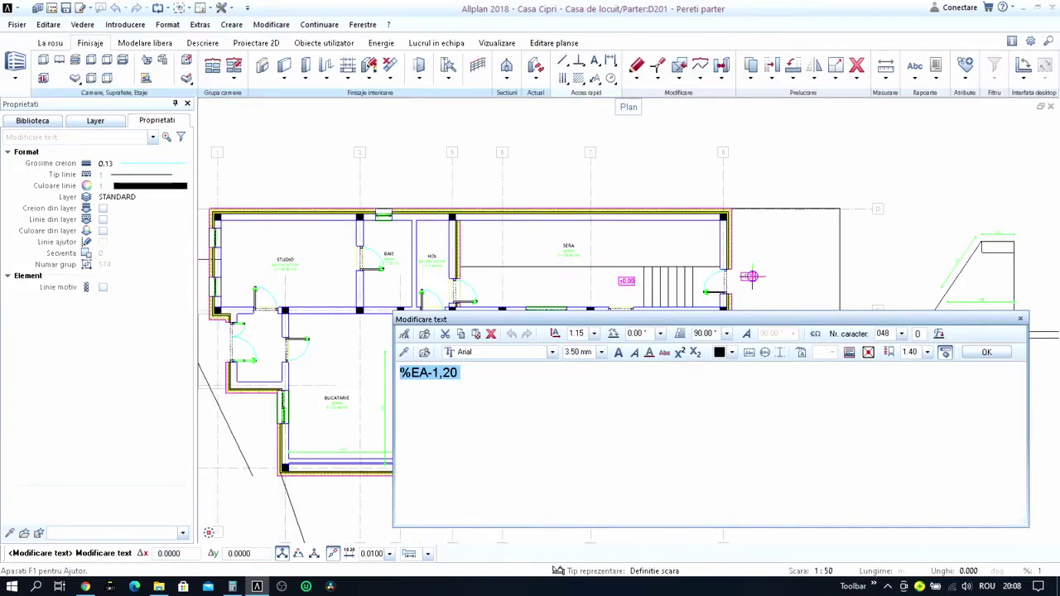
pyautogui.press('Escape')
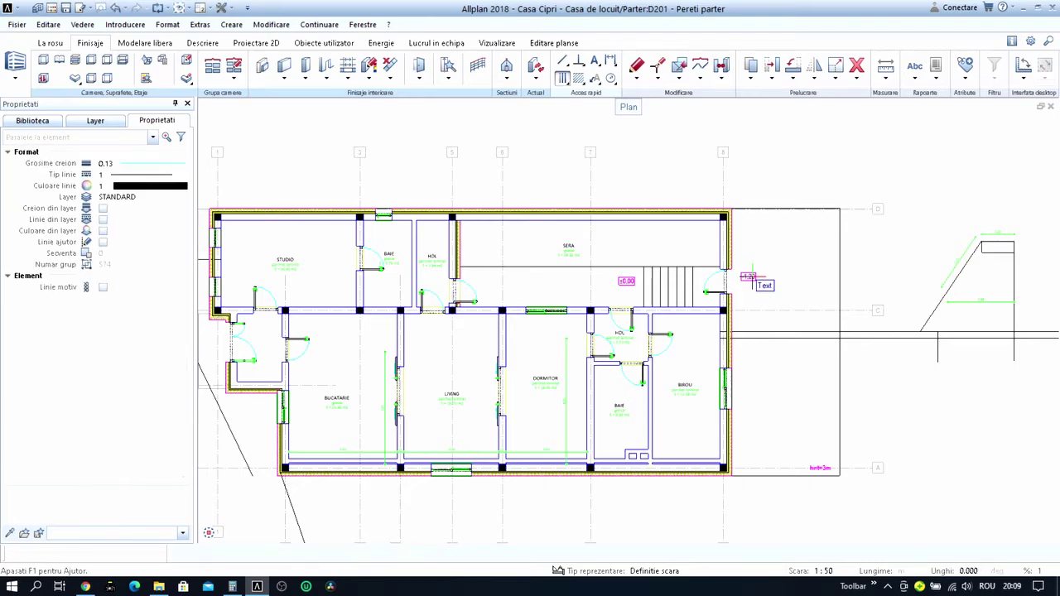
pyautogui.scroll(2, 751, 277)
pyautogui.scroll(2, 754, 278)
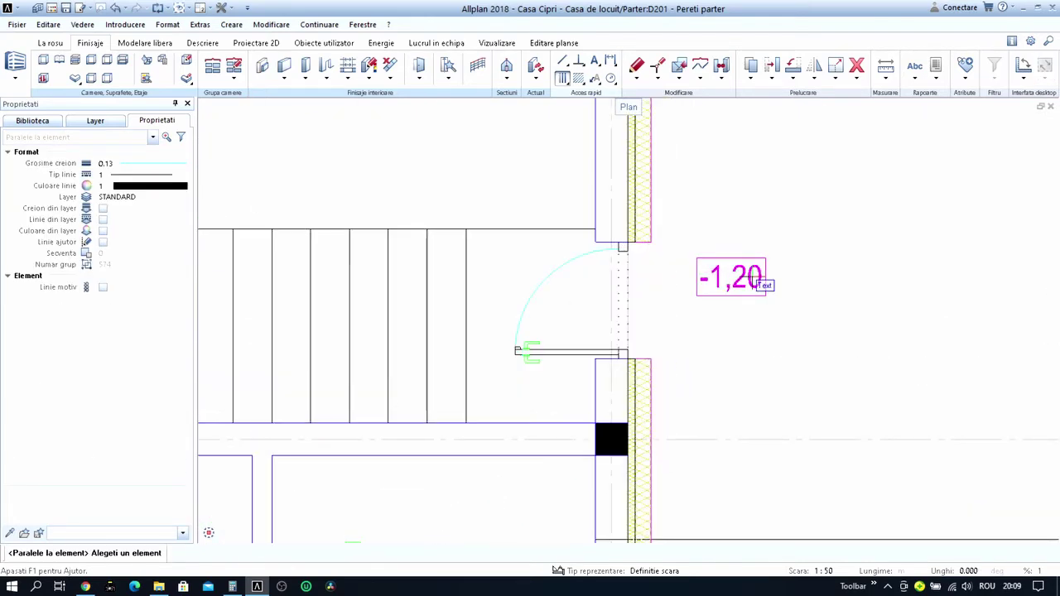
pyautogui.scroll(1, 751, 279)
pyautogui.press('Escape')
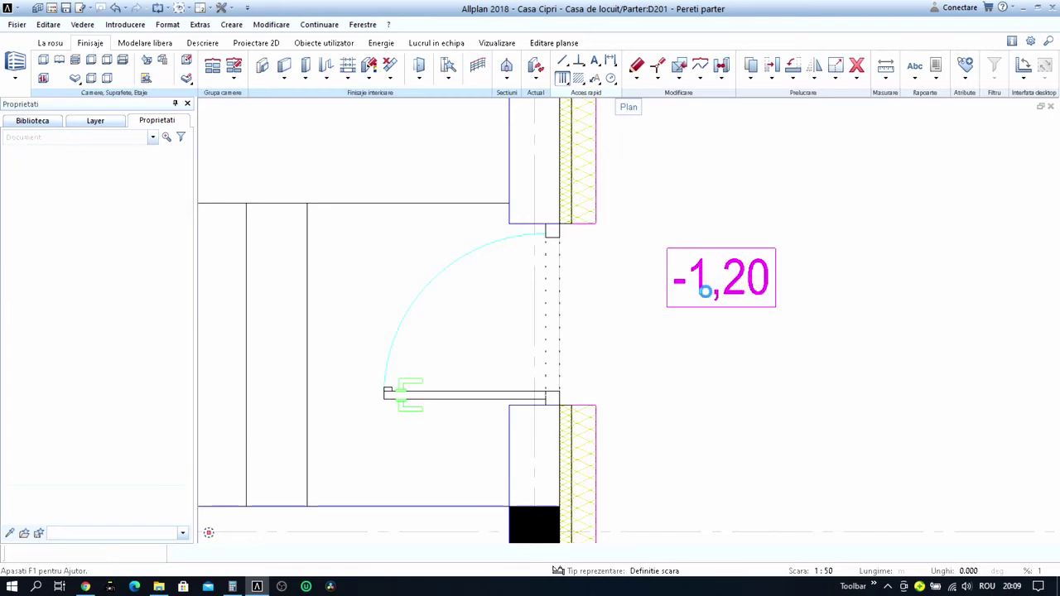
# Change the level mark by the outside door from -1,20 to -0,80.
pyautogui.click(668, 259)
pyautogui.doubleClick(667, 259)
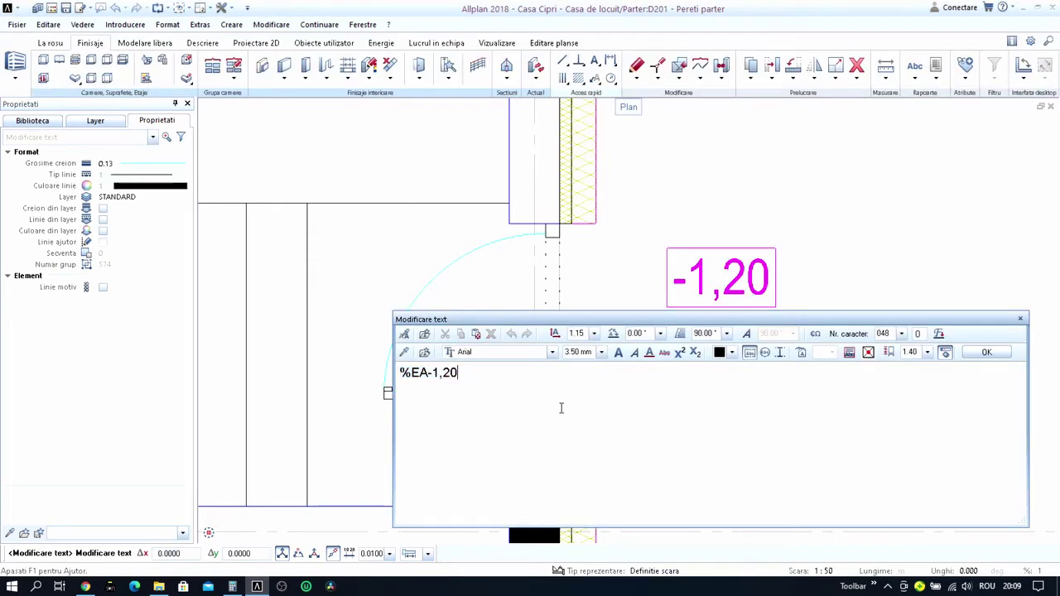
pyautogui.press('BackSpace')
pyautogui.press('BackSpace')
pyautogui.press('BackSpace')
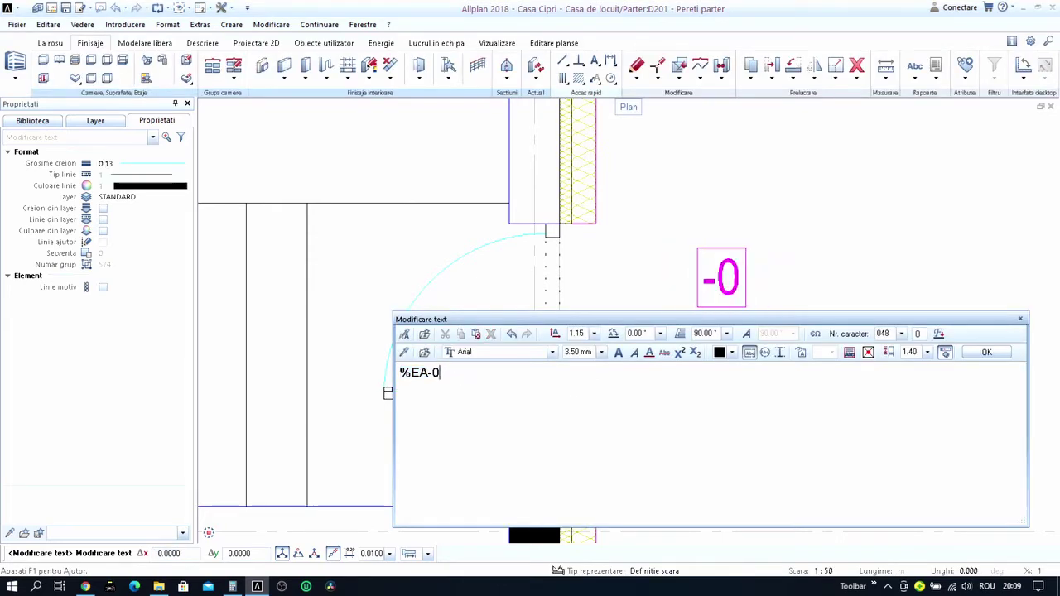
pyautogui.write(',80')
pyautogui.click(986, 352)
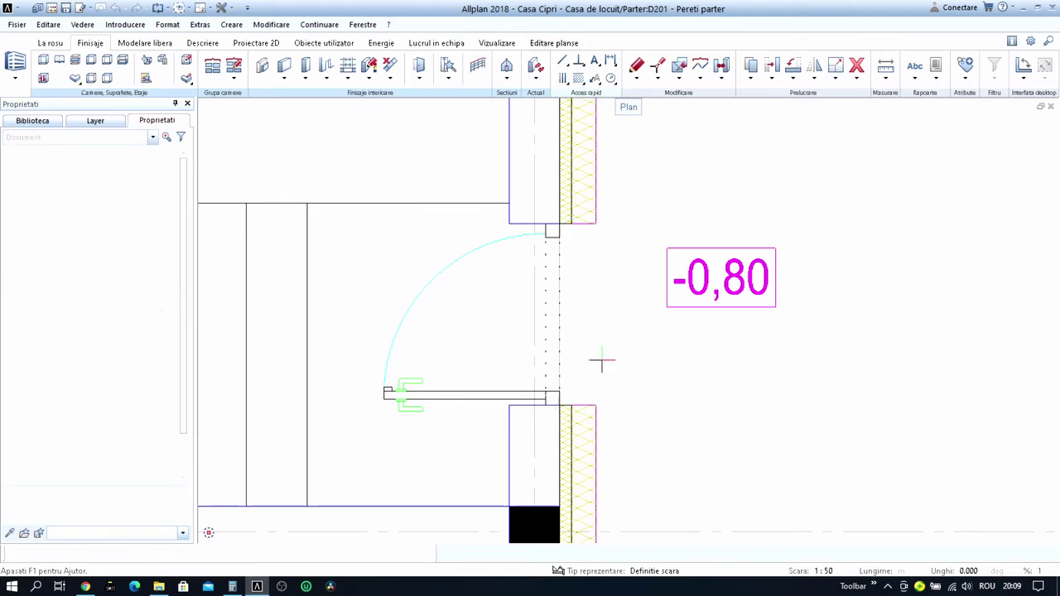
# Centre the building in view and launch the Calculator.
pyautogui.scroll(-2, 602, 360)
pyautogui.scroll(-2, 630, 356)
pyautogui.scroll(-2, 704, 348)
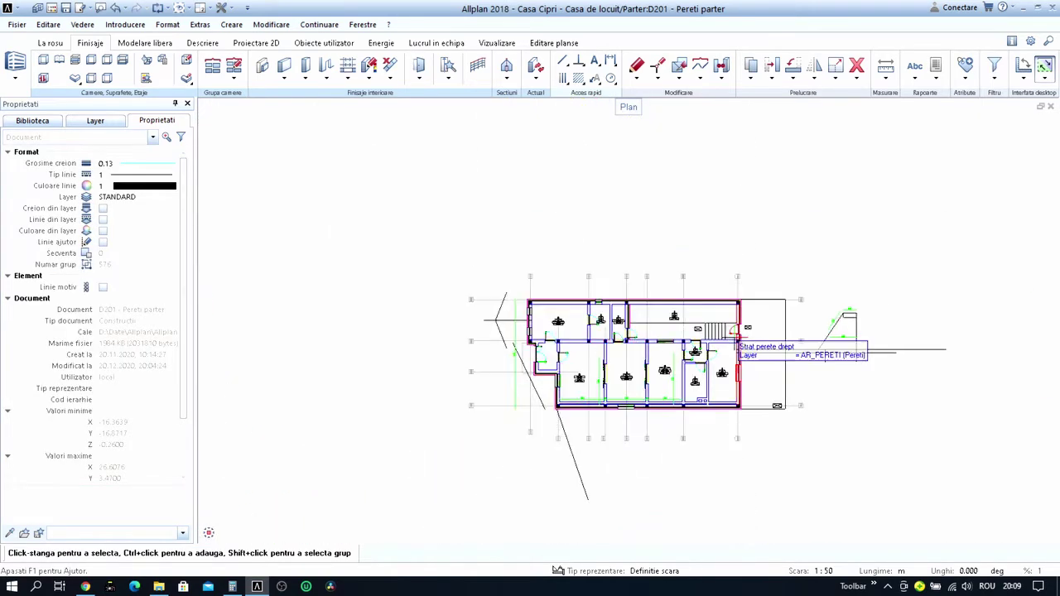
pyautogui.scroll(3, 530, 360)
pyautogui.scroll(-2, 530, 360)
pyautogui.moveTo(760, 348); pyautogui.dragTo(454, 346, button='middle')
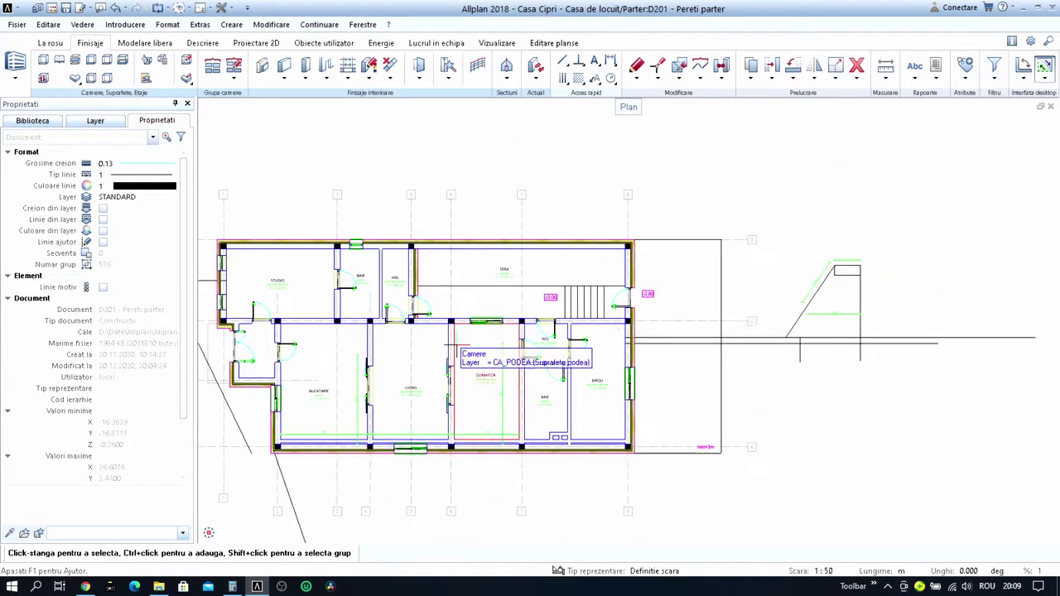
pyautogui.scroll(2, 702, 324)
pyautogui.click(232, 586)
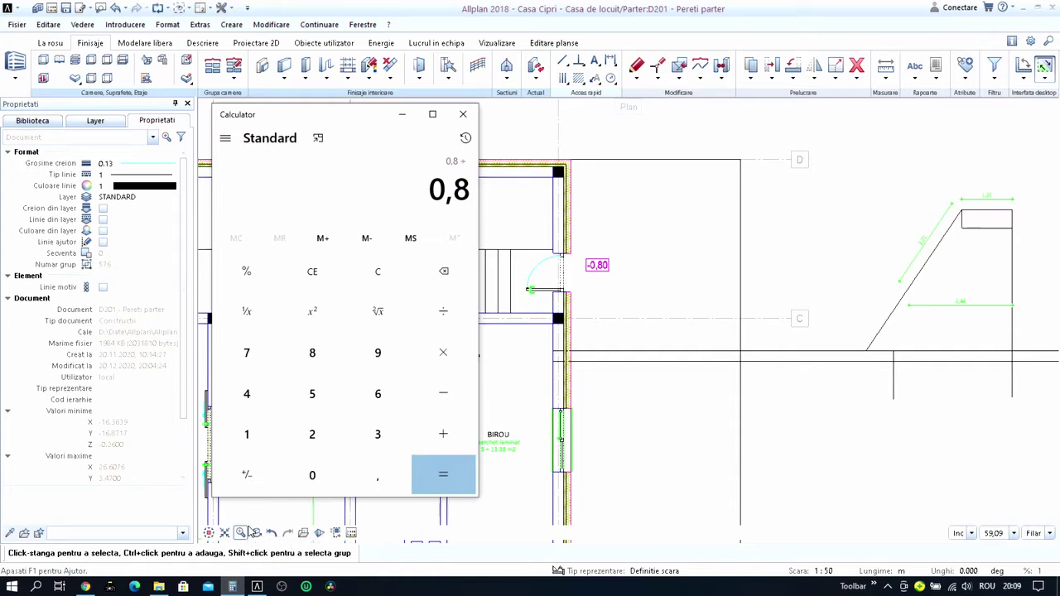
# Compute 0.8 ÷ 5 = 0,16 in Calculator and return to the Allplan floor plan.
pyautogui.write('5')
pyautogui.press('Return')
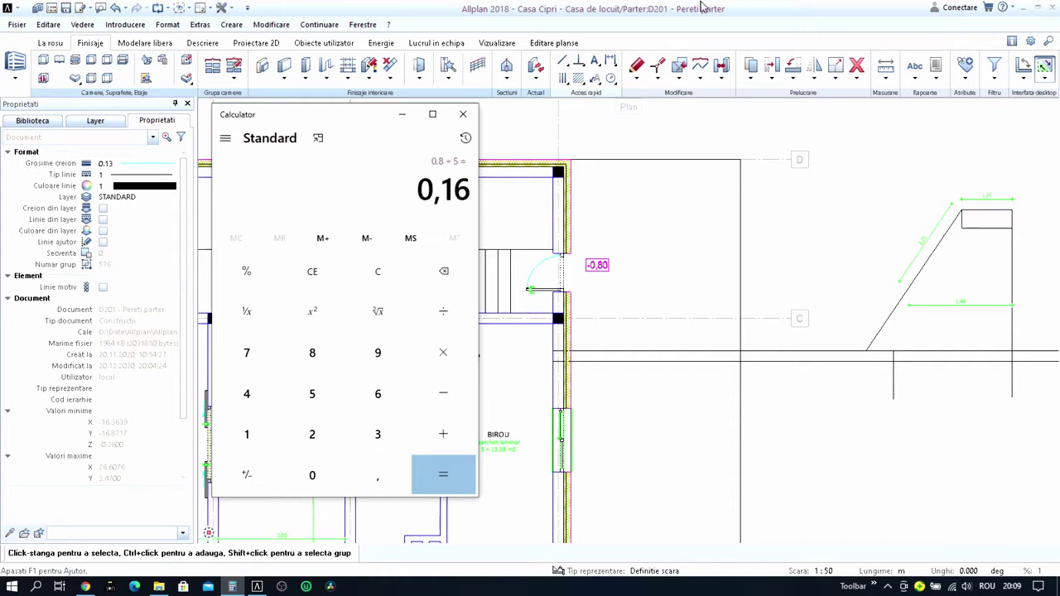
pyautogui.click(704, 8)
pyautogui.scroll(2, 487, 299)
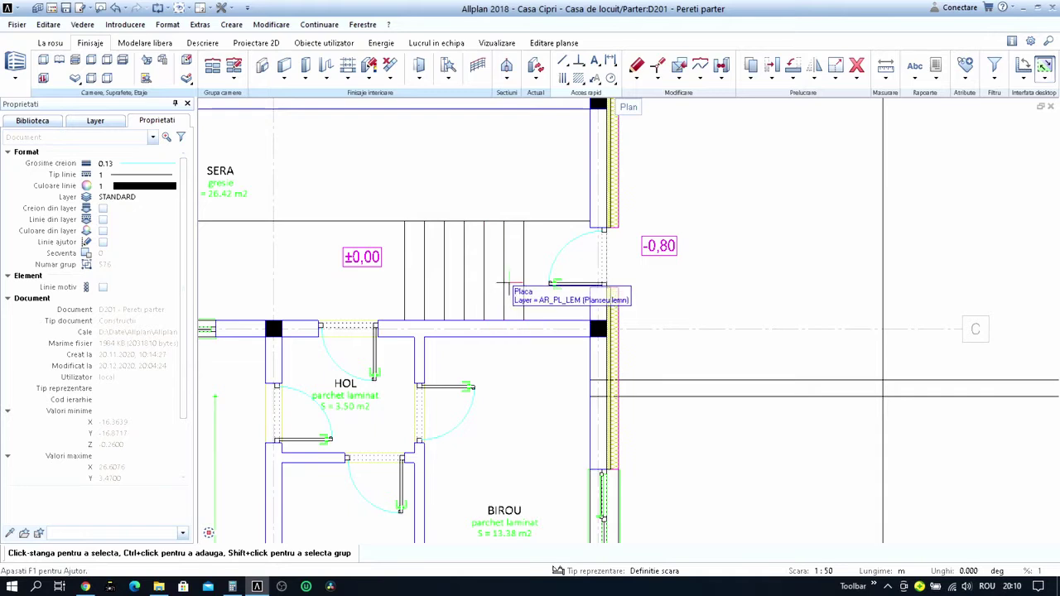
# Delete the two leftmost tread lines of the stairs beside SERA.
pyautogui.scroll(1, 523, 277)
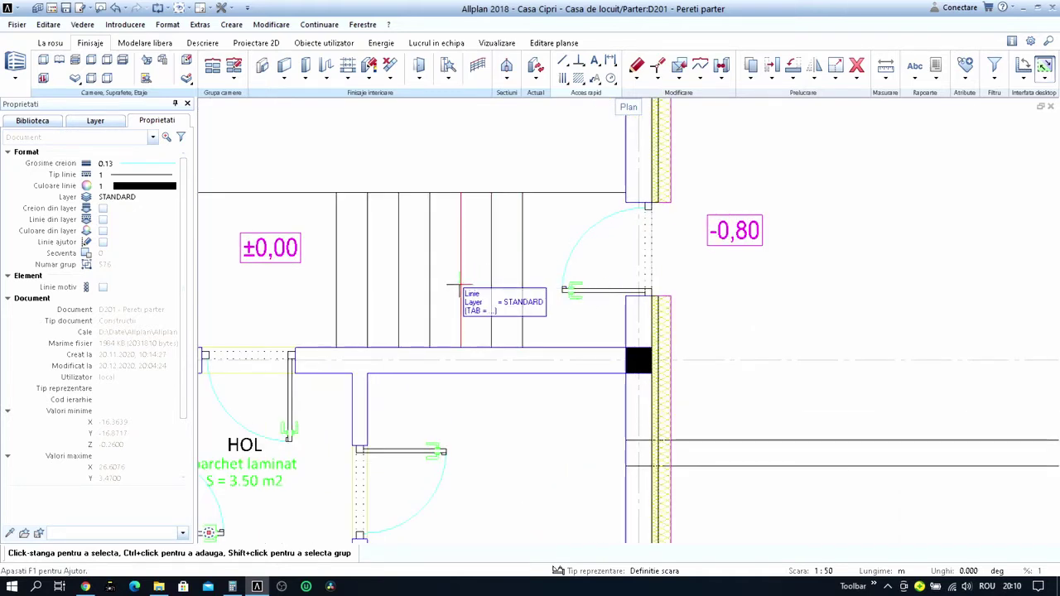
pyautogui.click(367, 312)
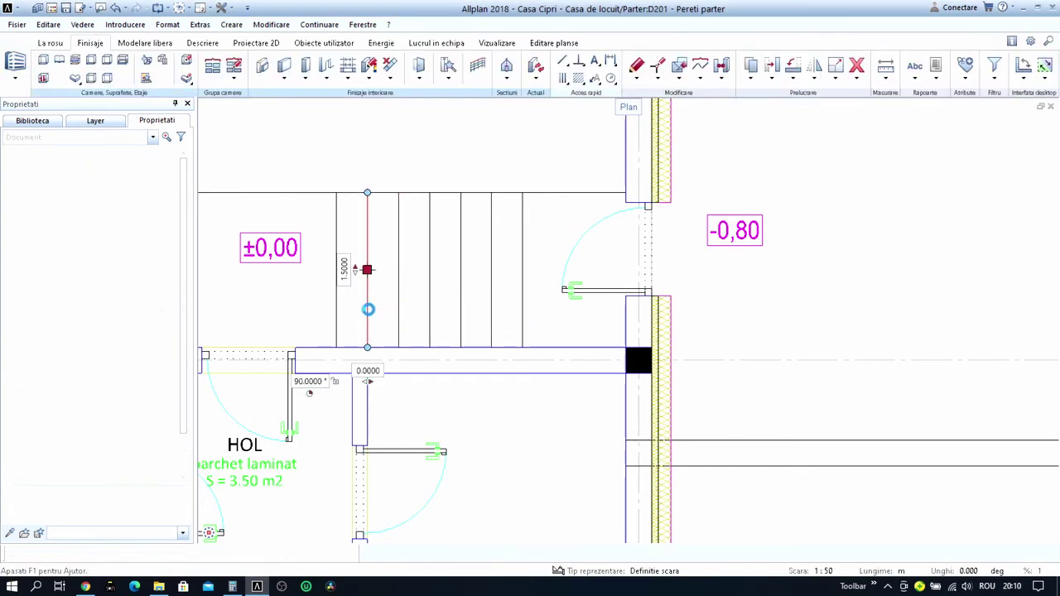
pyautogui.press('Delete')
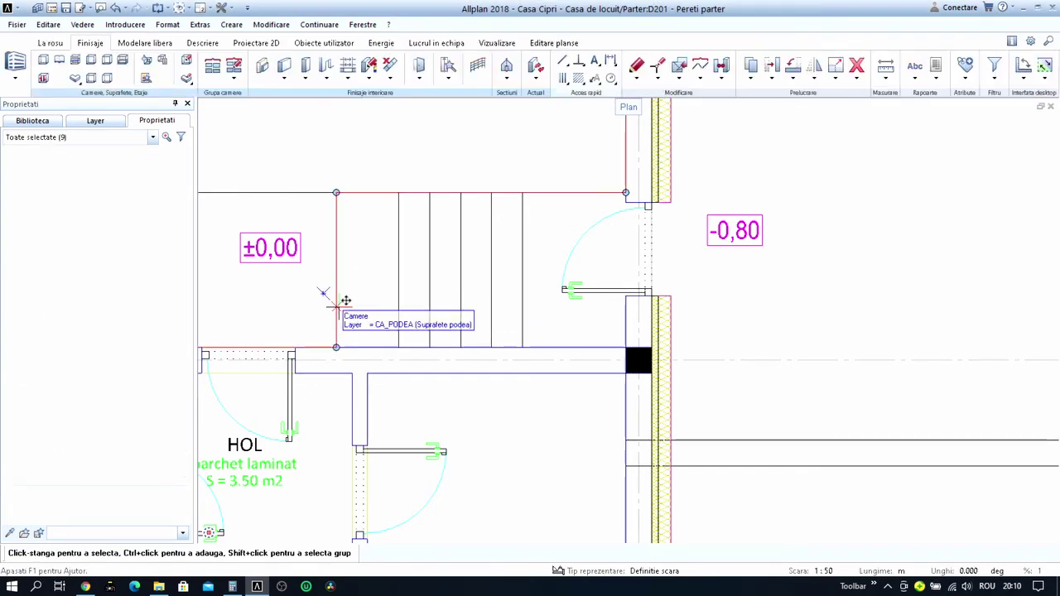
pyautogui.click(858, 66)
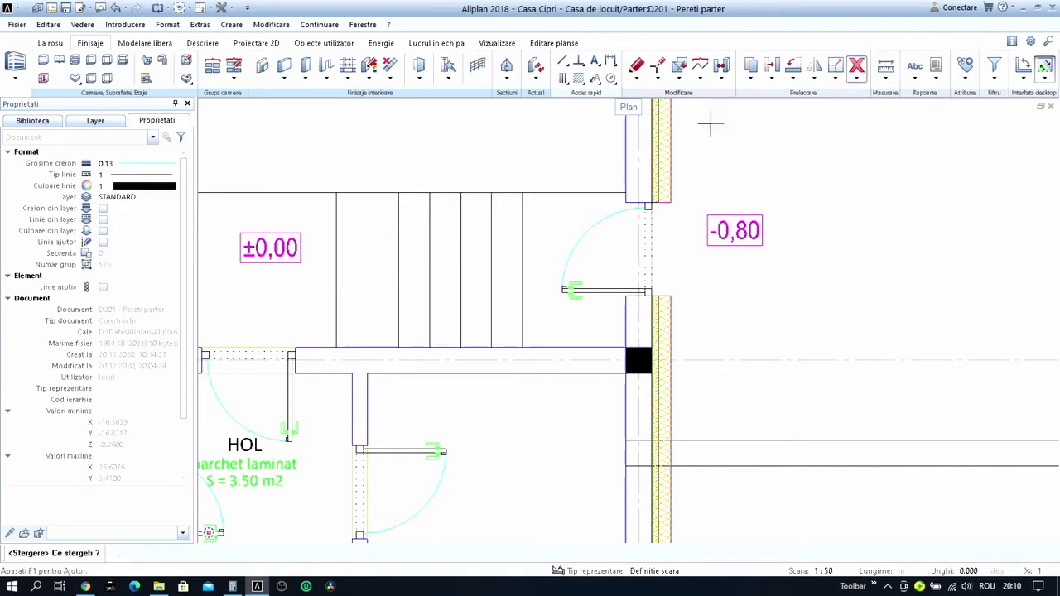
pyautogui.moveTo(319, 169); pyautogui.dragTo(356, 365)
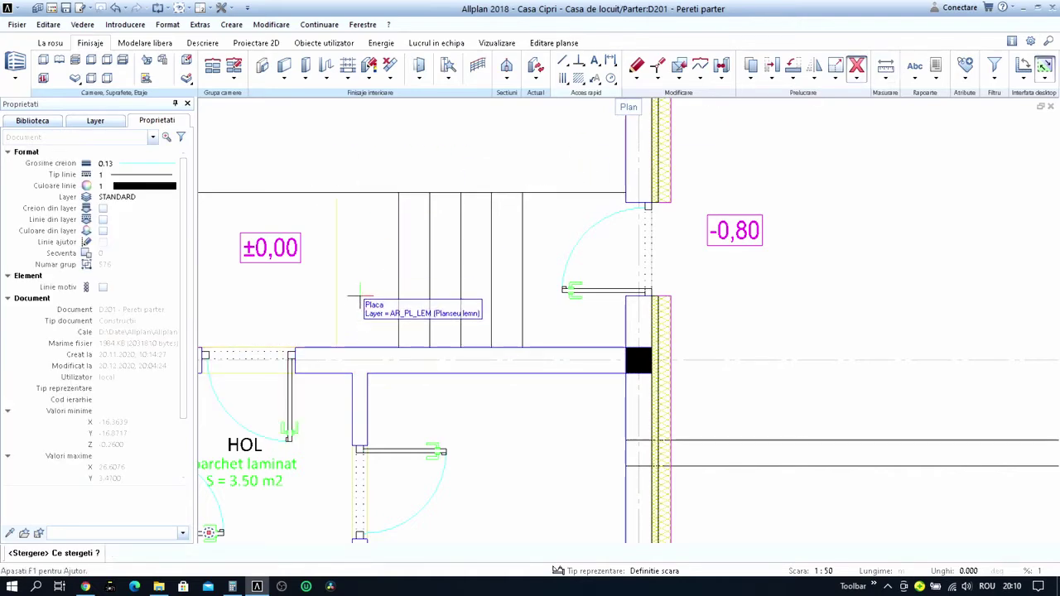
pyautogui.scroll(-3, 368, 290)
pyautogui.scroll(2, 568, 290)
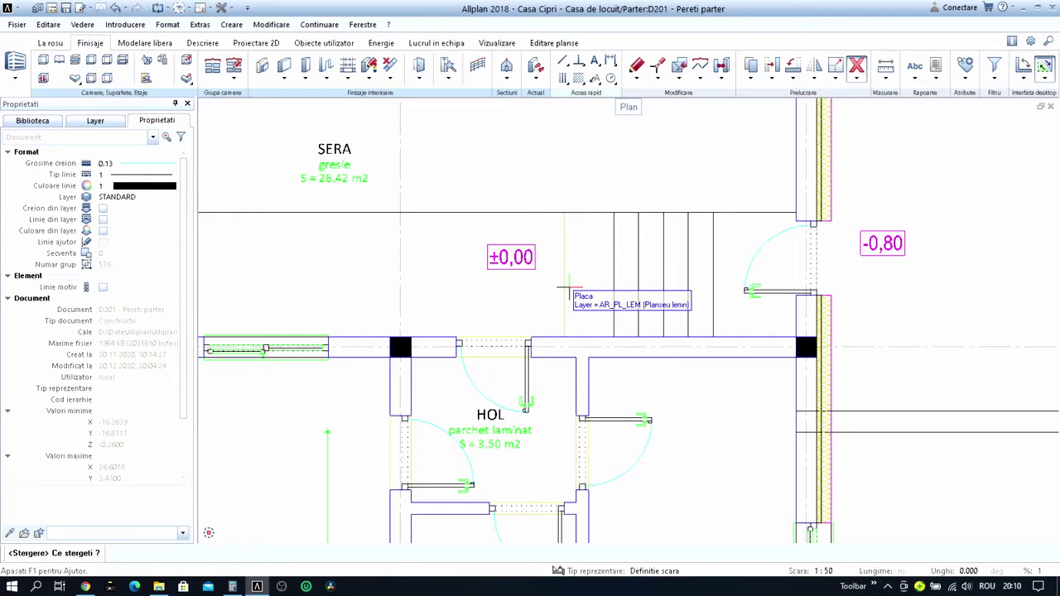
# Shorten the stair slab by moving its edge points to match the removed treads.
pyautogui.press('Escape')
pyautogui.scroll(2, 539, 230)
pyautogui.moveTo(558, 176); pyautogui.dragTo(601, 406)
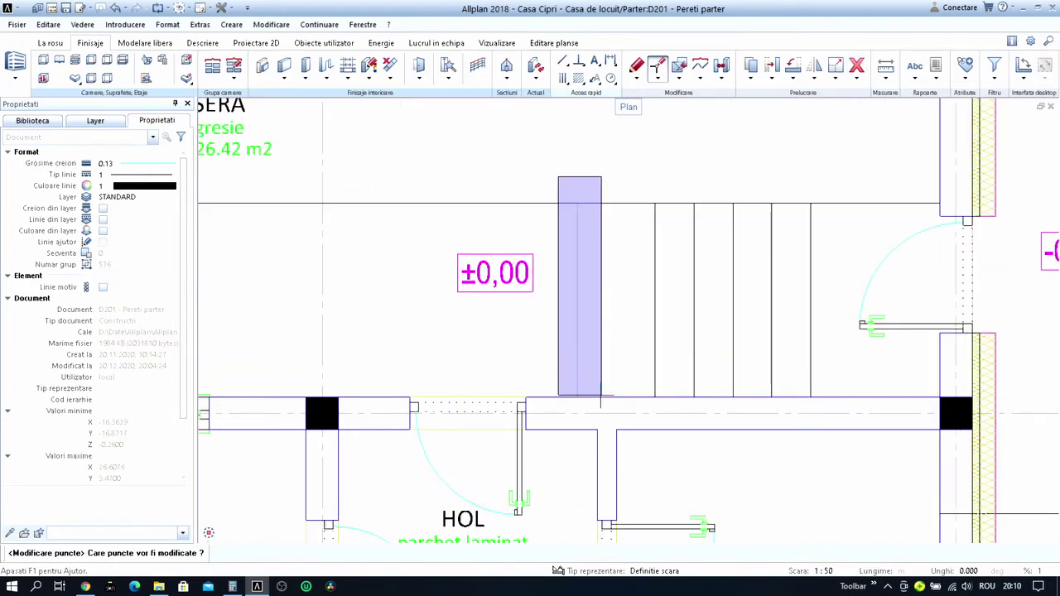
pyautogui.scroll(-3, 601, 406)
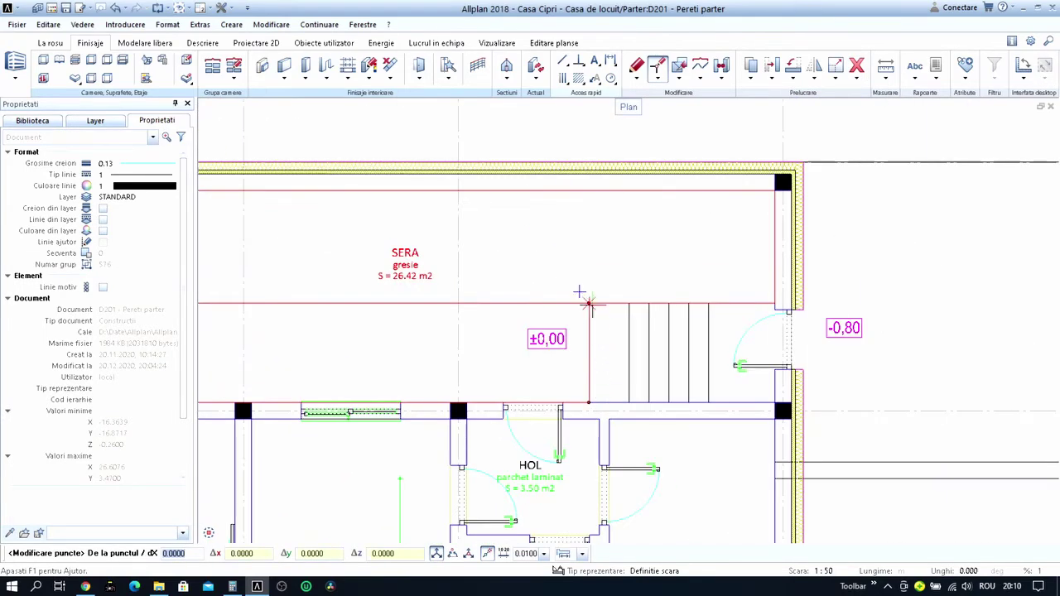
pyautogui.click(589, 304)
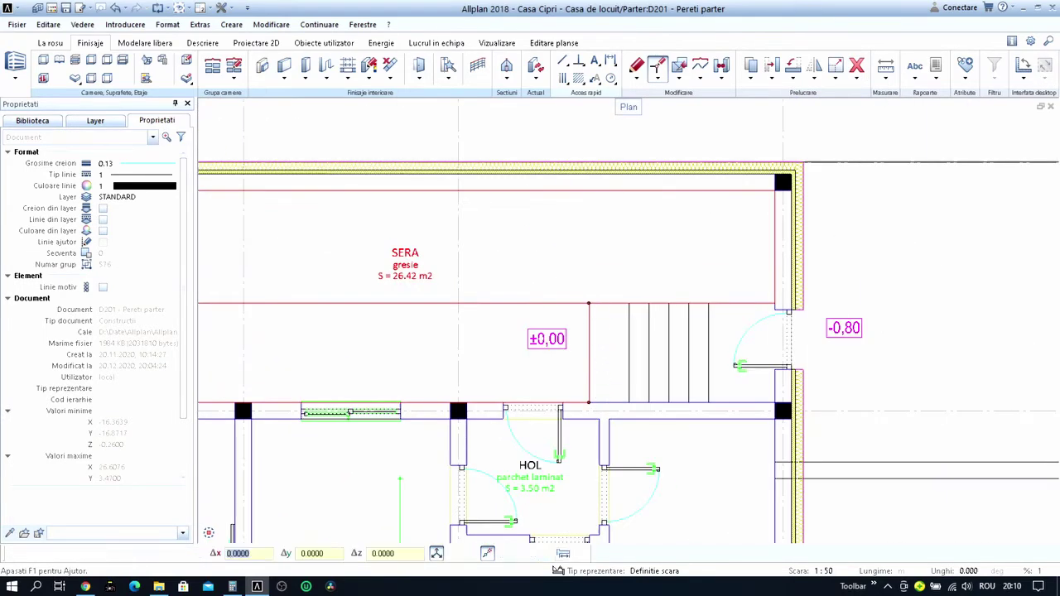
pyautogui.click(627, 304)
pyautogui.scroll(-3, 627, 304)
pyautogui.scroll(-2, 627, 304)
pyautogui.press('Escape')
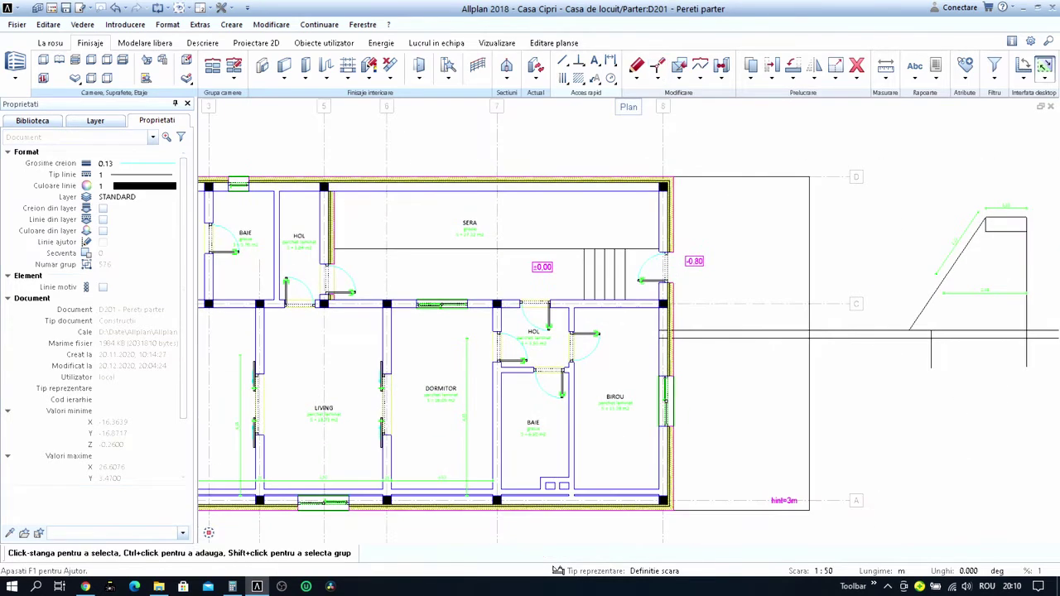
# Change the screen representation so the whole plan displays with line weights.
pyautogui.moveTo(662, 283); pyautogui.dragTo(805, 310, button='middle')
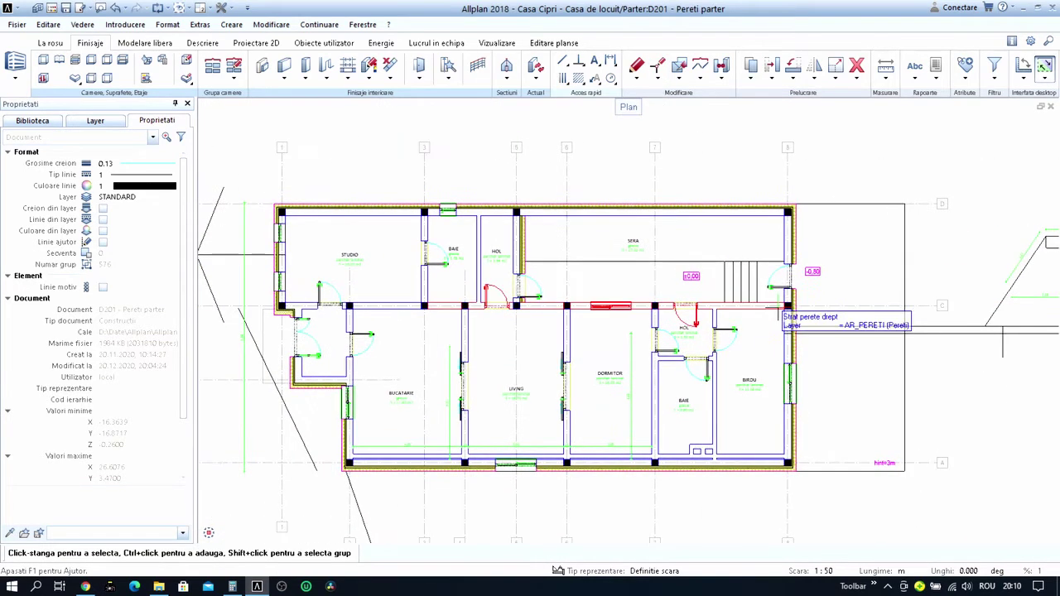
pyautogui.click(811, 308)
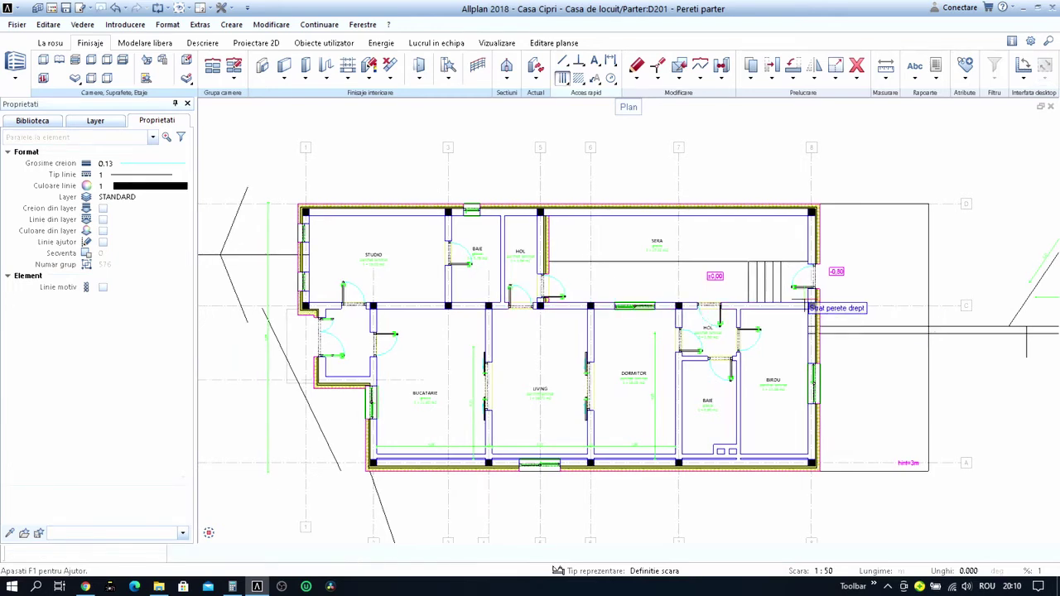
pyautogui.click(178, 7)
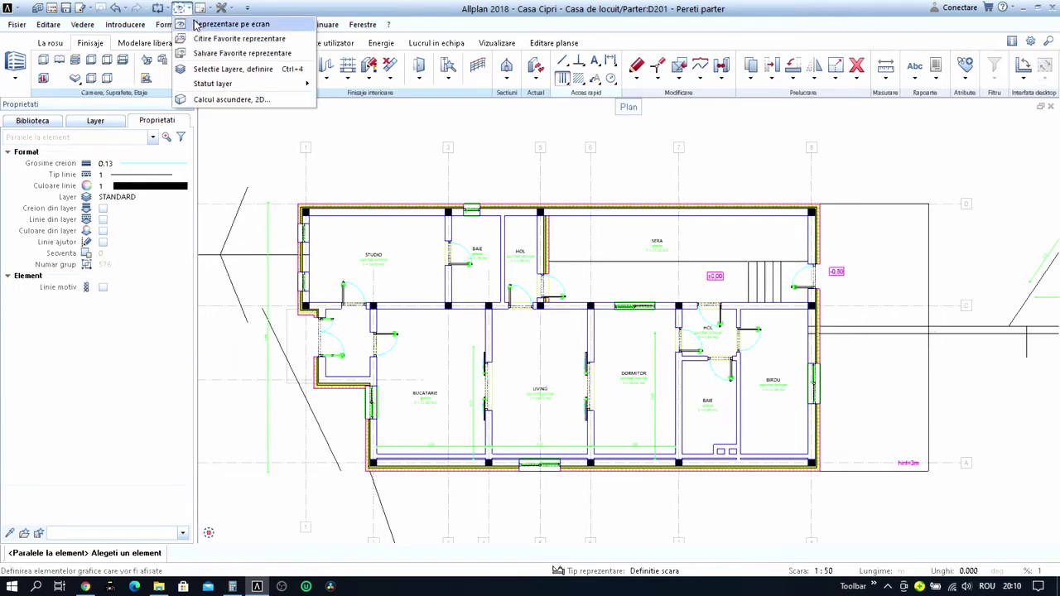
pyautogui.click(202, 26)
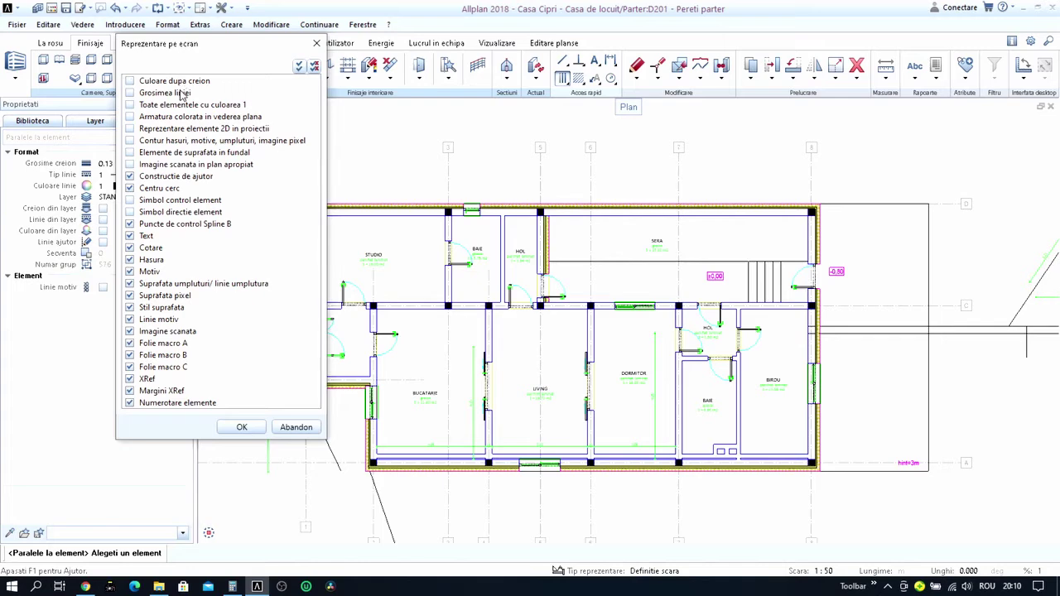
pyautogui.click(243, 428)
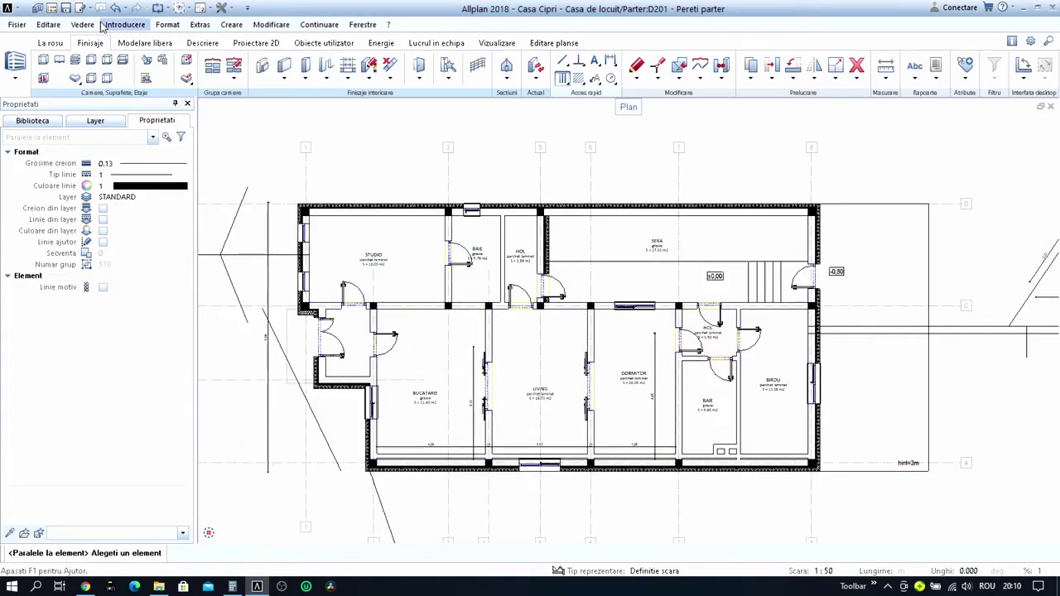
# Make drawing 204 Cote current with 201 Pereti parter shown as passive.
pyautogui.click(53, 9)
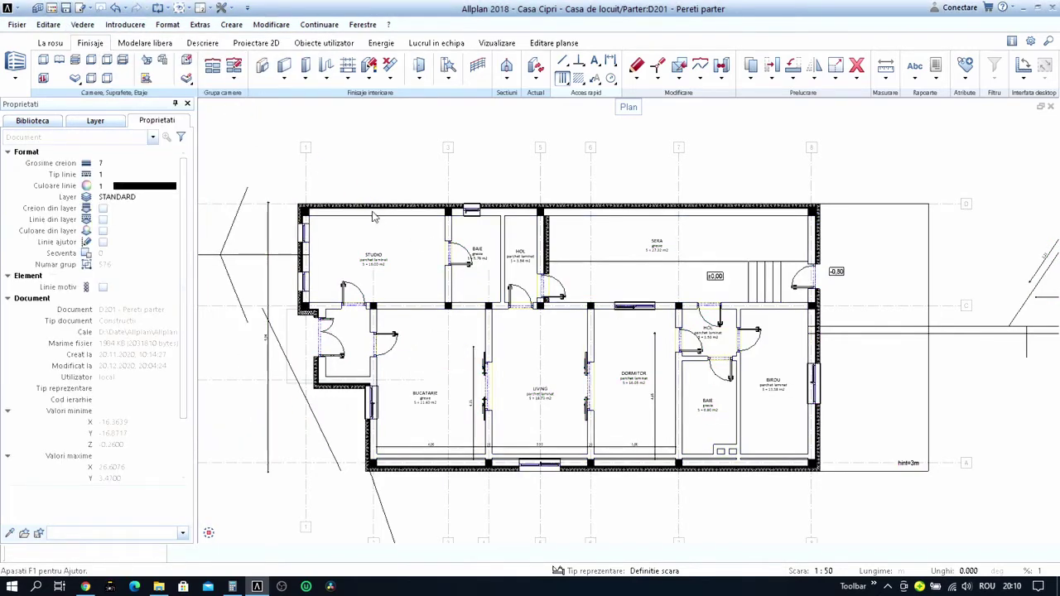
pyautogui.click(130, 312)
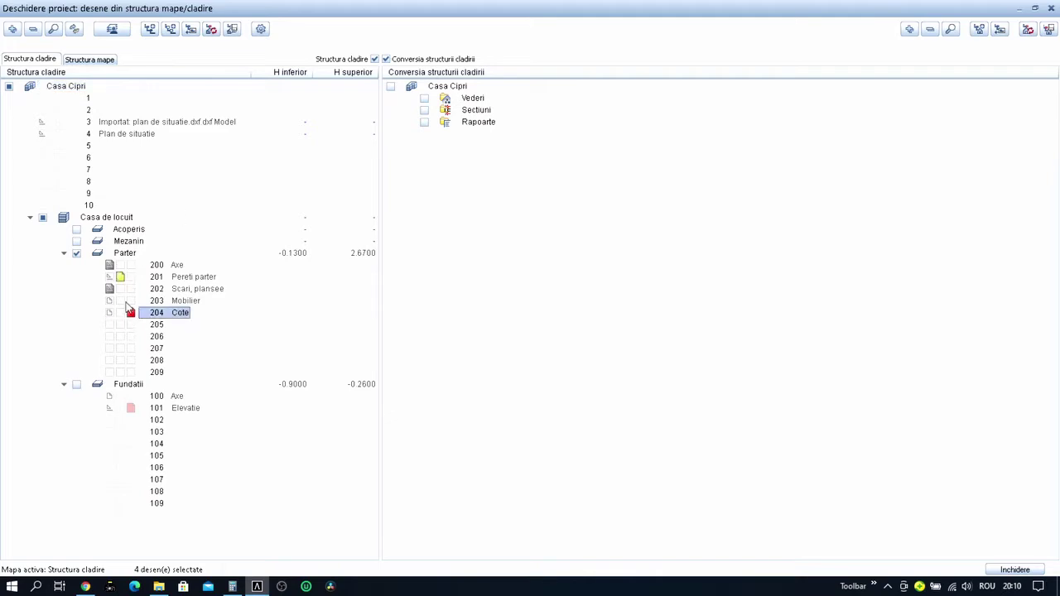
pyautogui.click(116, 278)
pyautogui.press('Return')
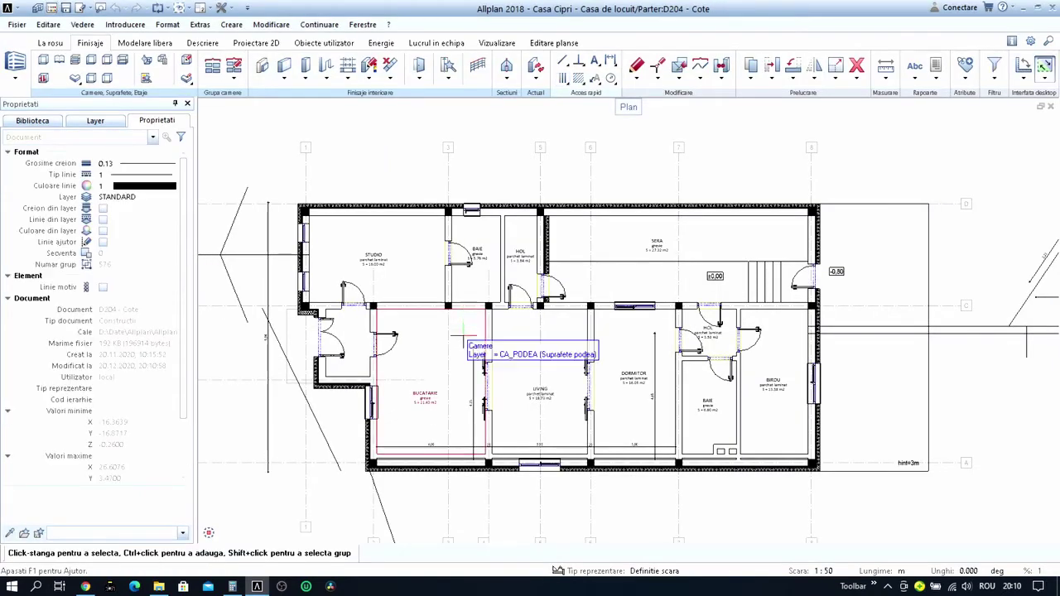
# Dimension the top walls from the exterior face through STUDIO, BAIE, HOL and SERA: 5,00, 25, 1,80, 15, 9,57, 3,65.
pyautogui.scroll(2, 464, 324)
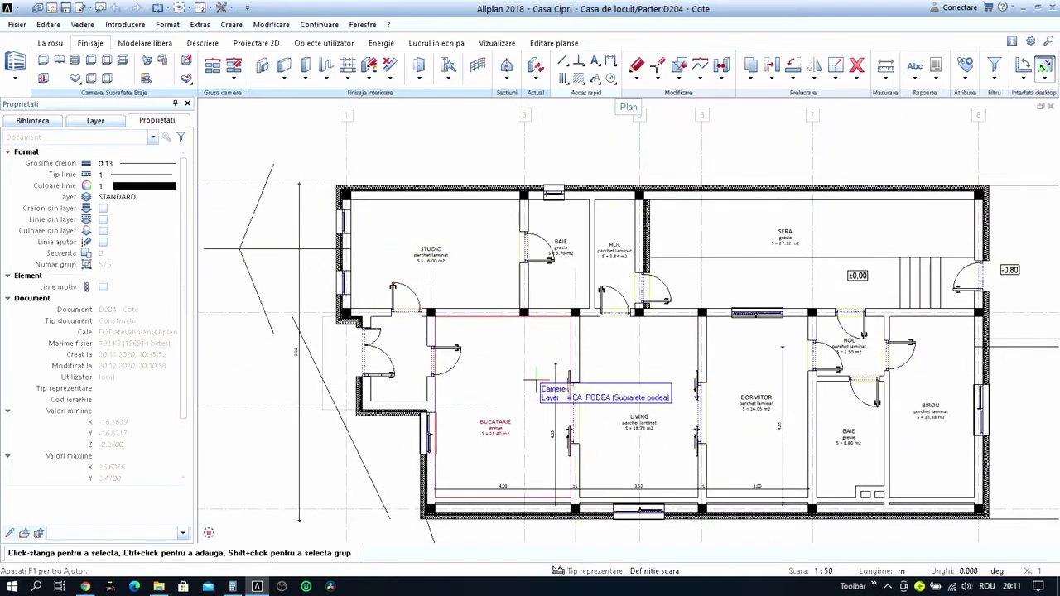
pyautogui.doubleClick(555, 403)
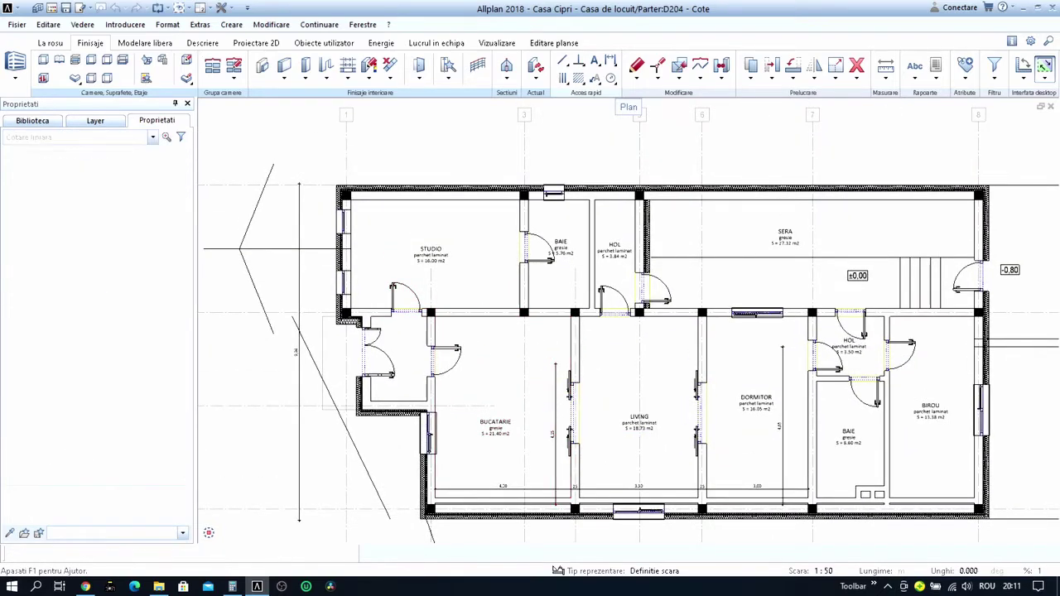
pyautogui.scroll(3, 375, 213)
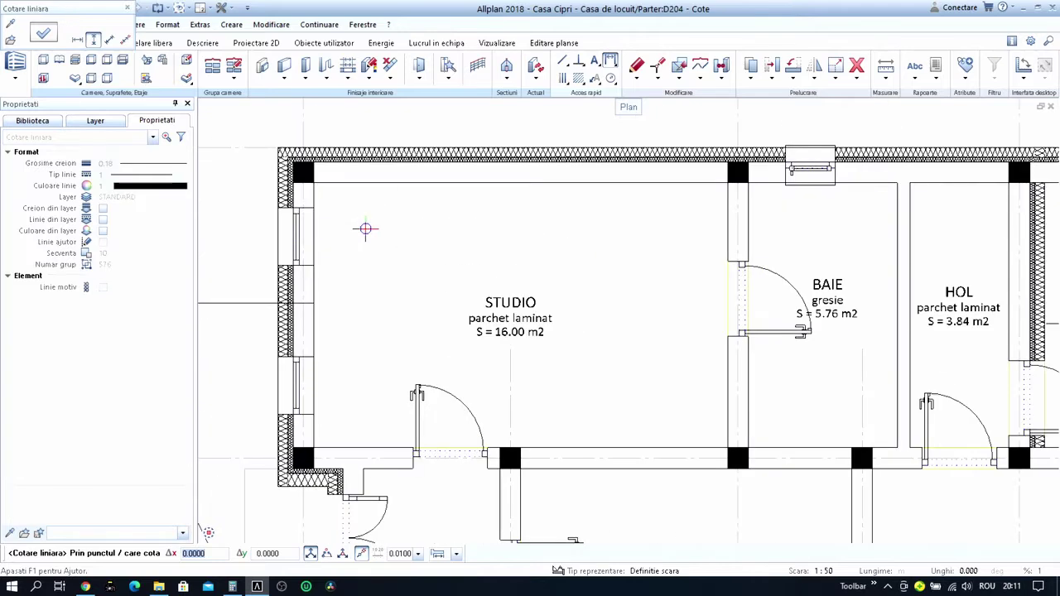
pyautogui.click(367, 230)
pyautogui.scroll(2, 279, 219)
pyautogui.click(265, 210)
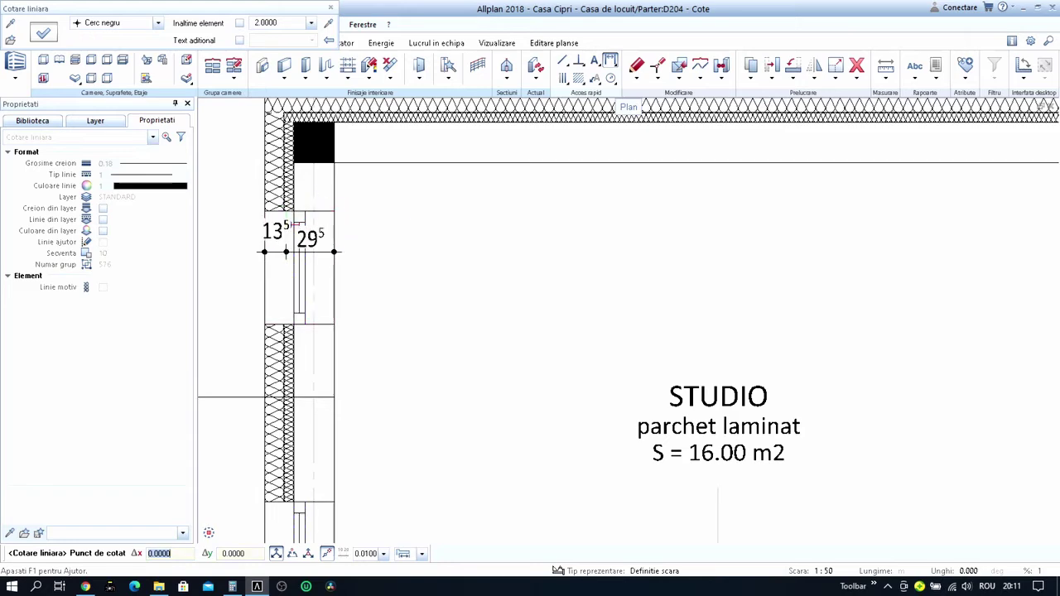
pyautogui.scroll(-4, 340, 215)
pyautogui.scroll(4, 580, 242)
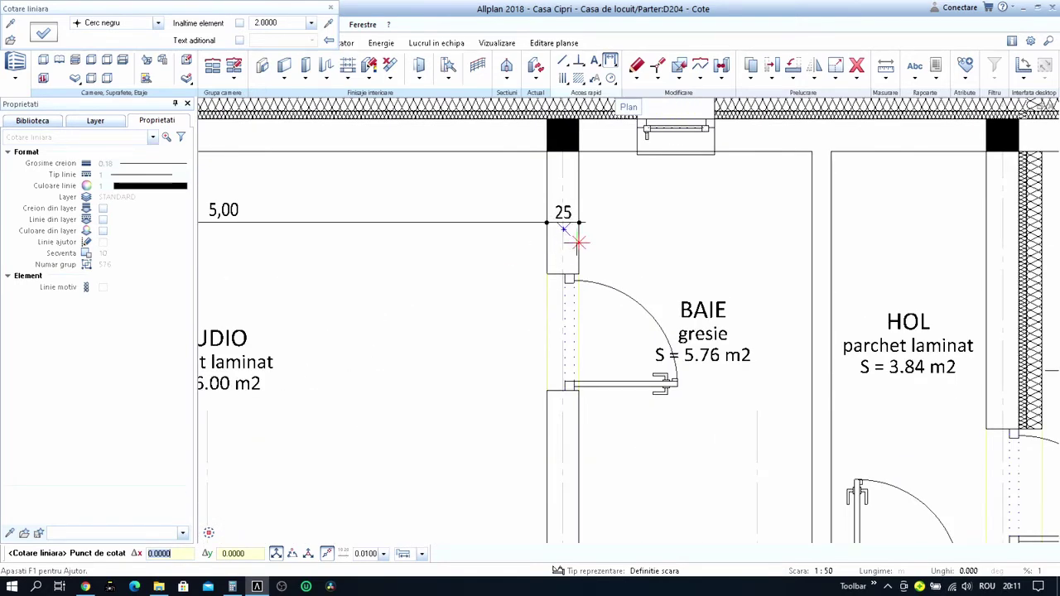
pyautogui.click(580, 238)
pyautogui.scroll(-2, 629, 239)
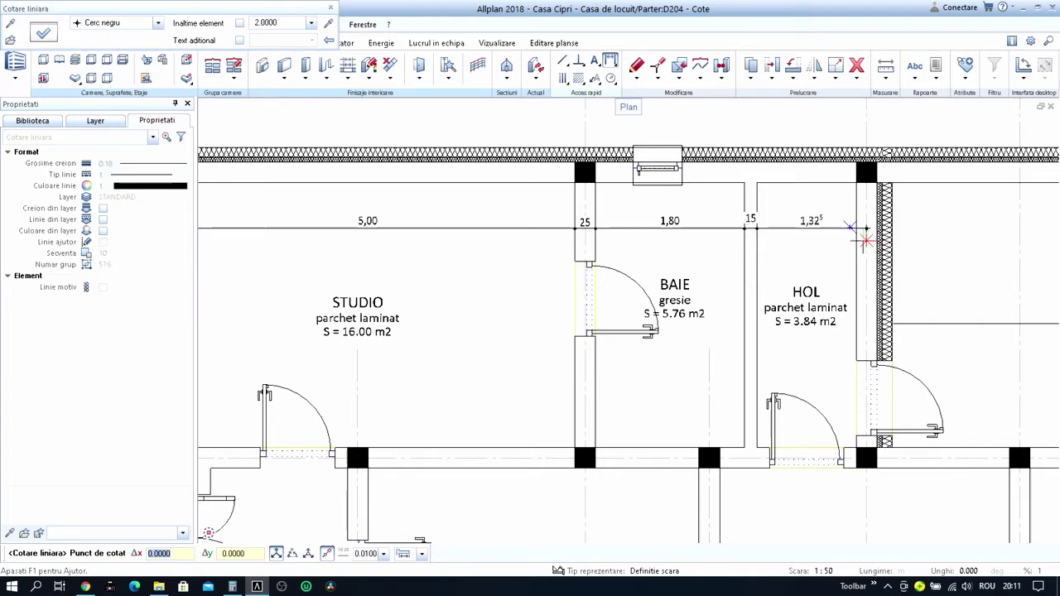
pyautogui.scroll(-3, 890, 242)
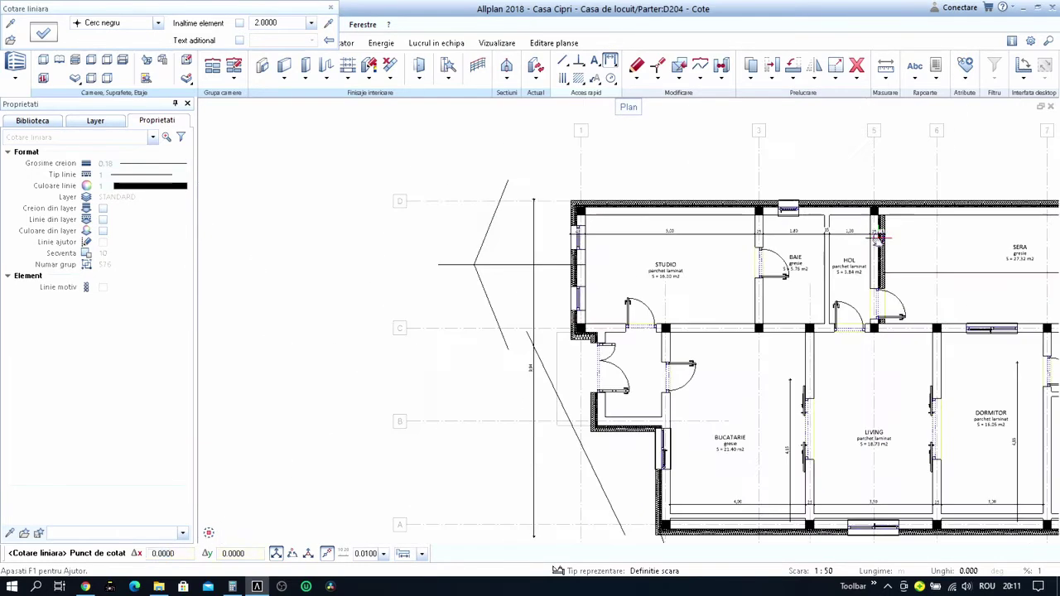
pyautogui.scroll(-2, 828, 236)
pyautogui.scroll(6, 764, 229)
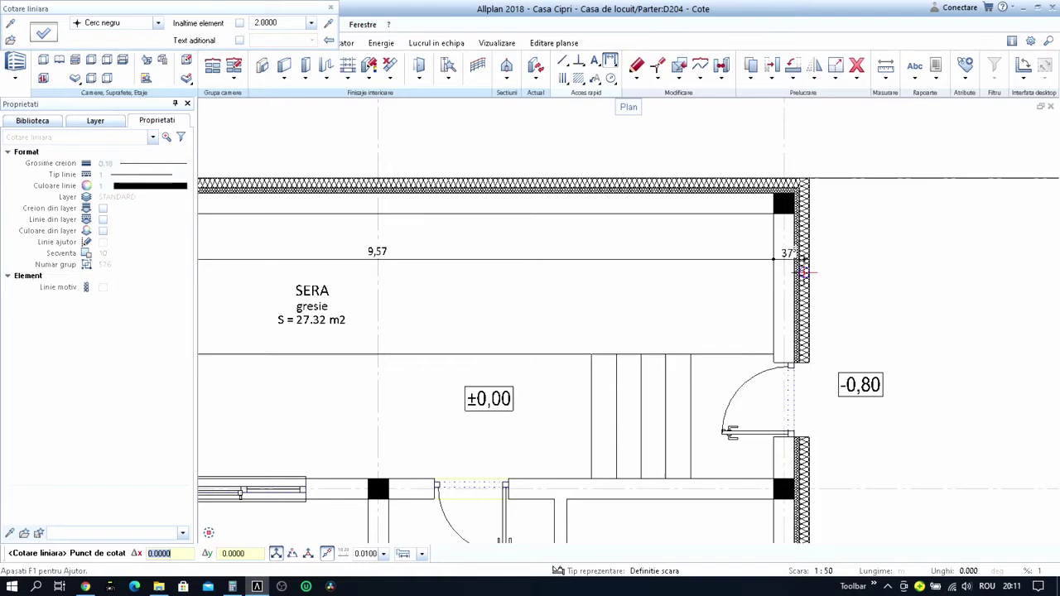
pyautogui.click(808, 275)
pyautogui.scroll(-4, 869, 257)
pyautogui.scroll(3, 775, 255)
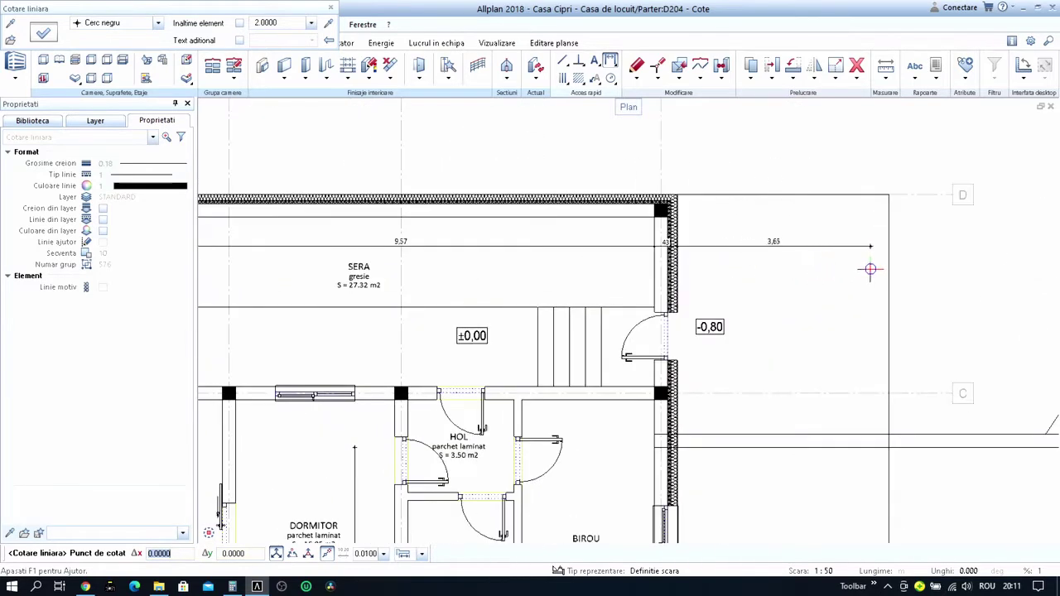
pyautogui.scroll(-4, 888, 263)
pyautogui.press('Escape')
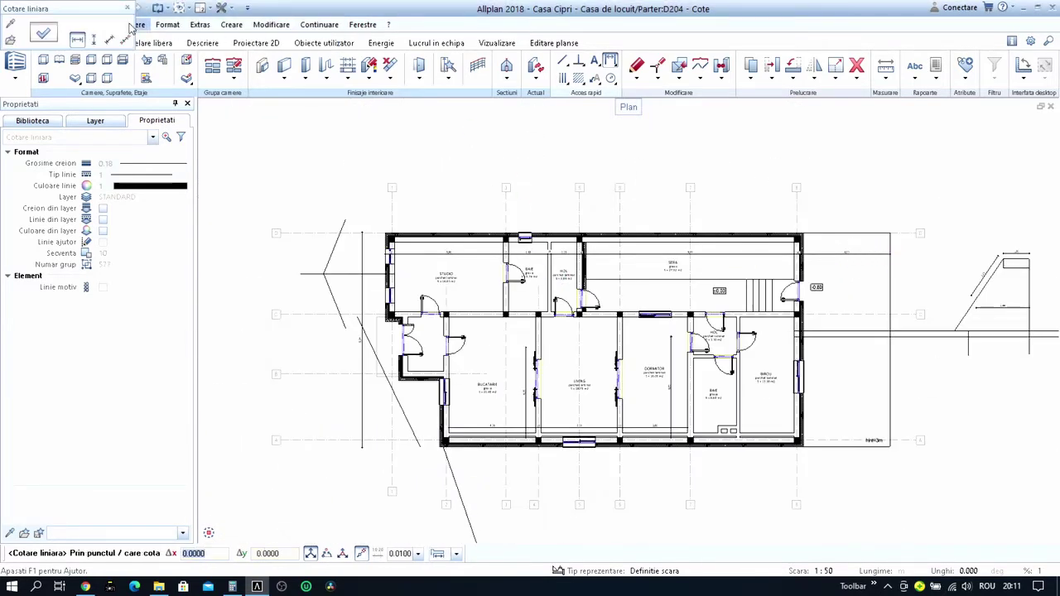
# Add a vertical chain across BUCATARIE, LIVING and DORMITOR reading 4,00, 25, 3,50, 25, 3,00.
pyautogui.scroll(4, 465, 291)
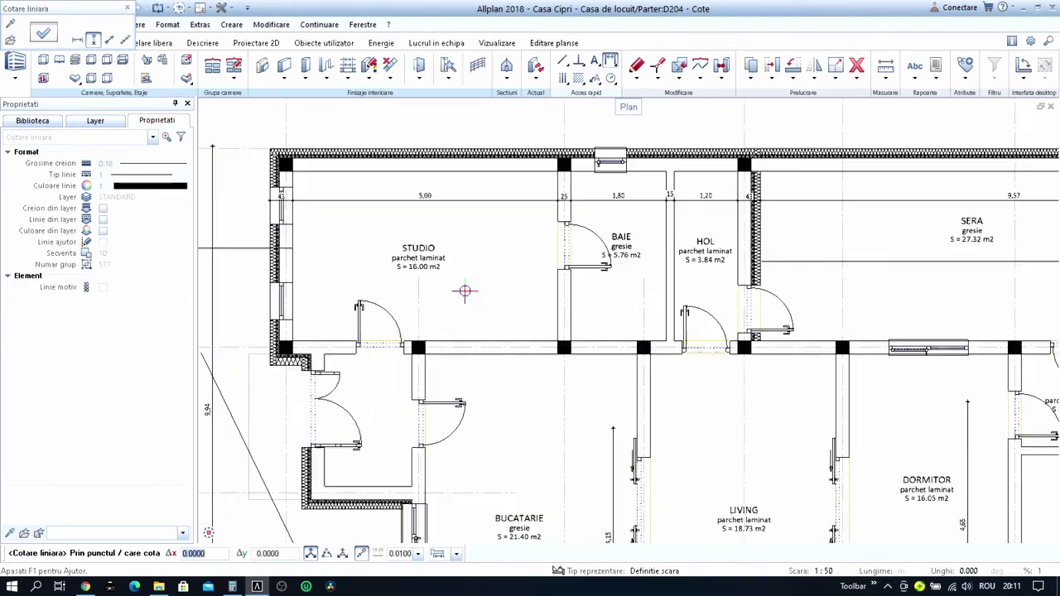
pyautogui.click(470, 282)
pyautogui.scroll(2, 468, 131)
pyautogui.click(495, 167)
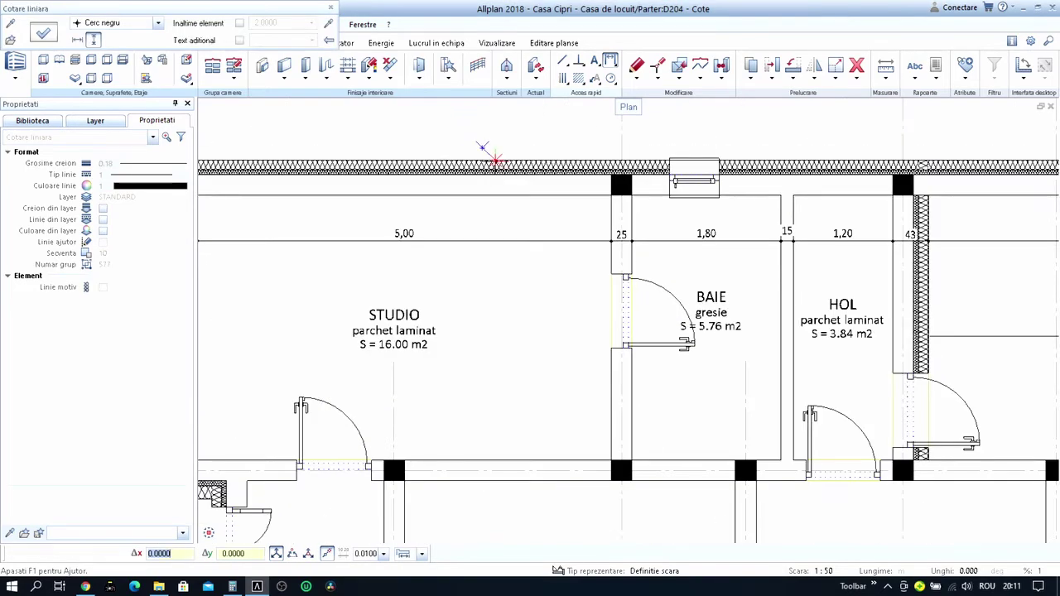
pyautogui.scroll(-4, 492, 190)
pyautogui.scroll(4, 521, 173)
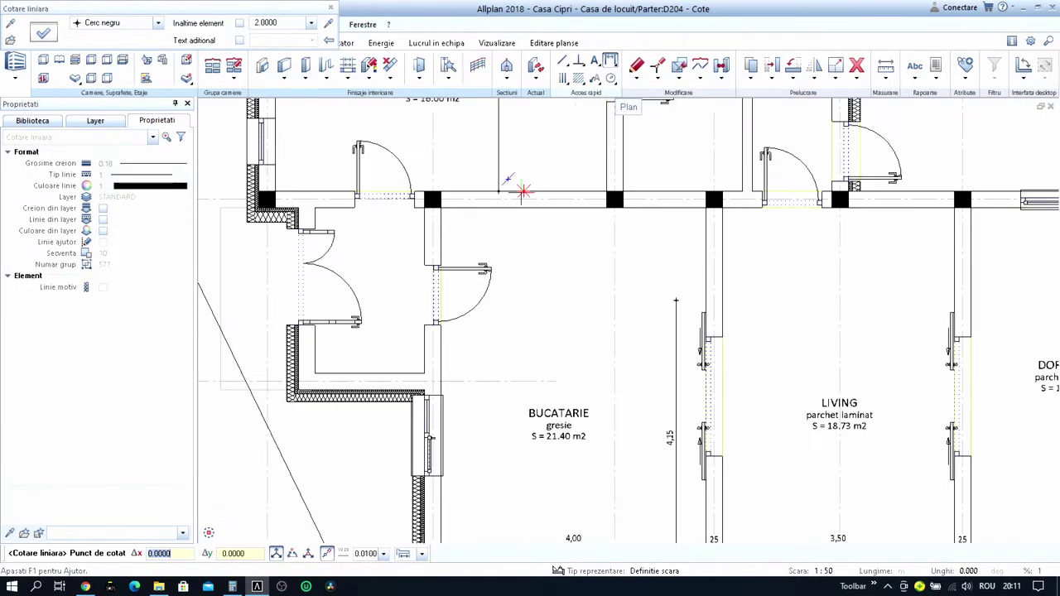
pyautogui.scroll(-2, 520, 206)
pyautogui.scroll(-2, 514, 217)
pyautogui.scroll(2, 509, 199)
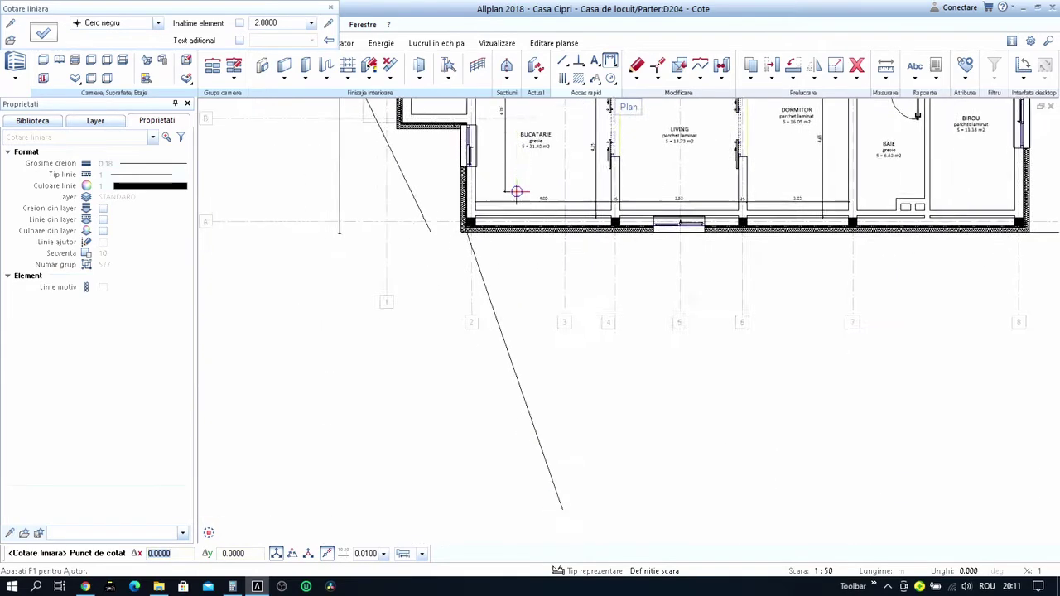
pyautogui.scroll(2, 510, 247)
pyautogui.scroll(2, 509, 222)
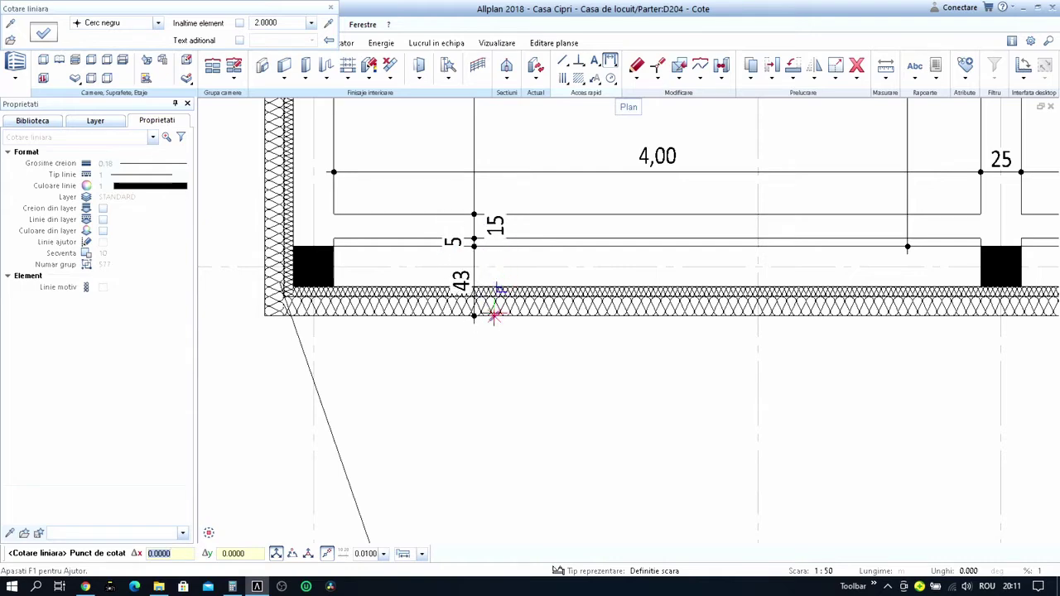
pyautogui.scroll(-3, 487, 278)
pyautogui.scroll(-3, 487, 276)
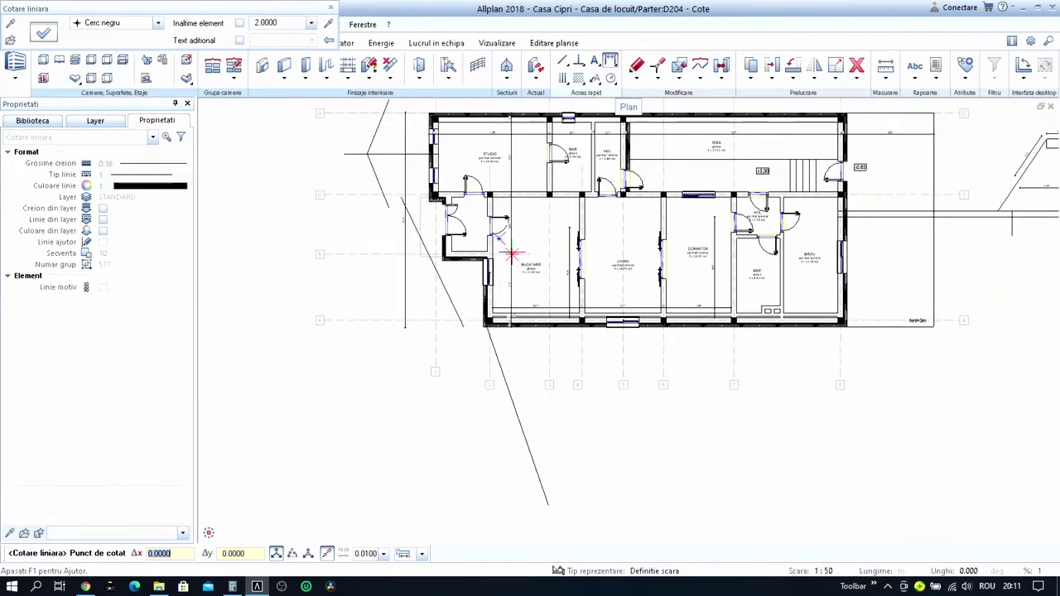
pyautogui.click(511, 253)
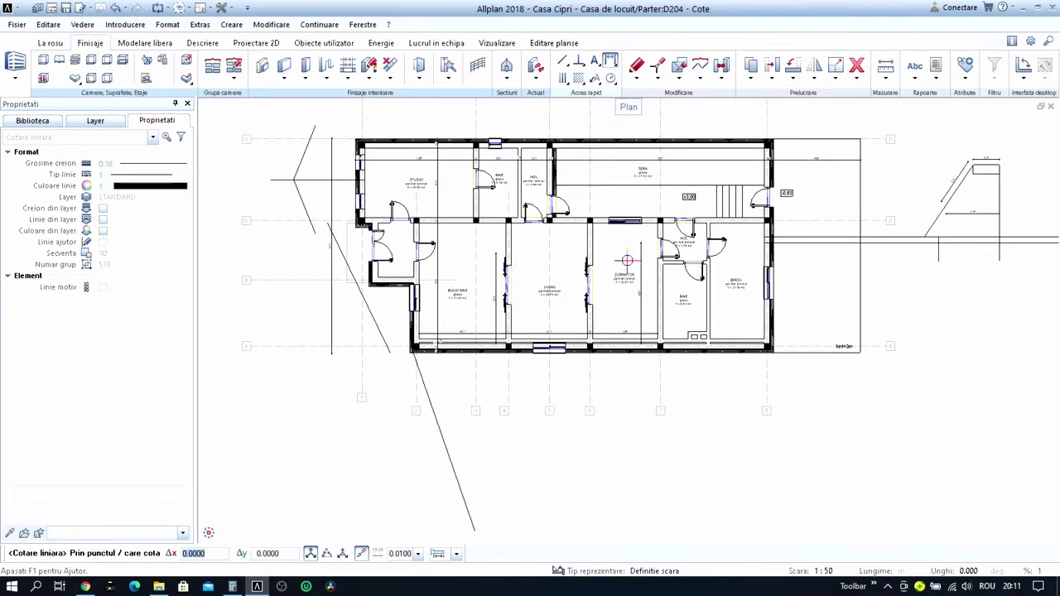
pyautogui.press('Escape')
# Start deleting elements and shift the view over the floor plan.
pyautogui.press('Delete')
pyautogui.scroll(3, 506, 286)
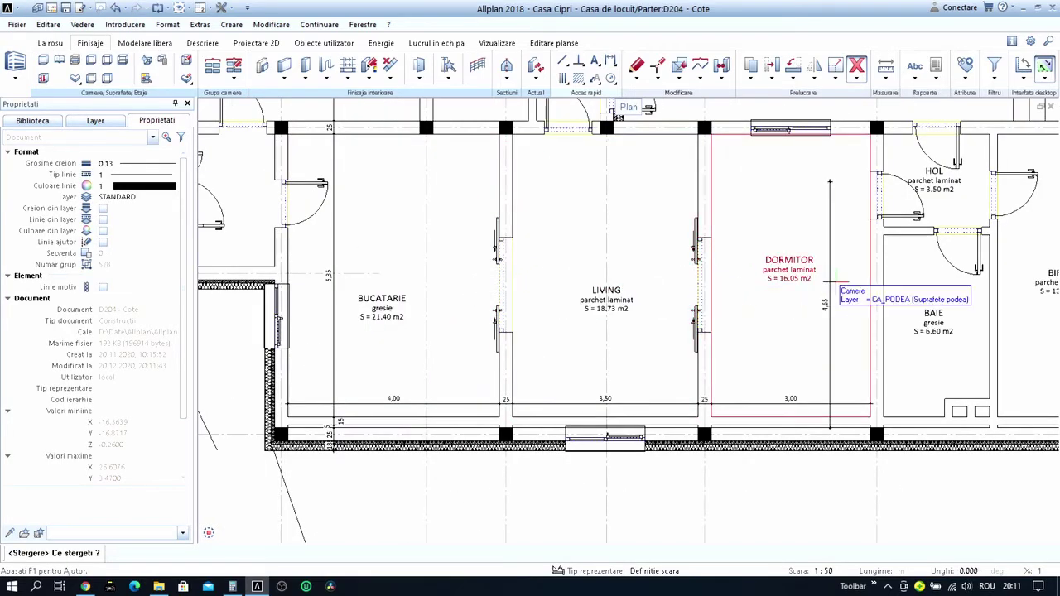
pyautogui.scroll(-3, 826, 215)
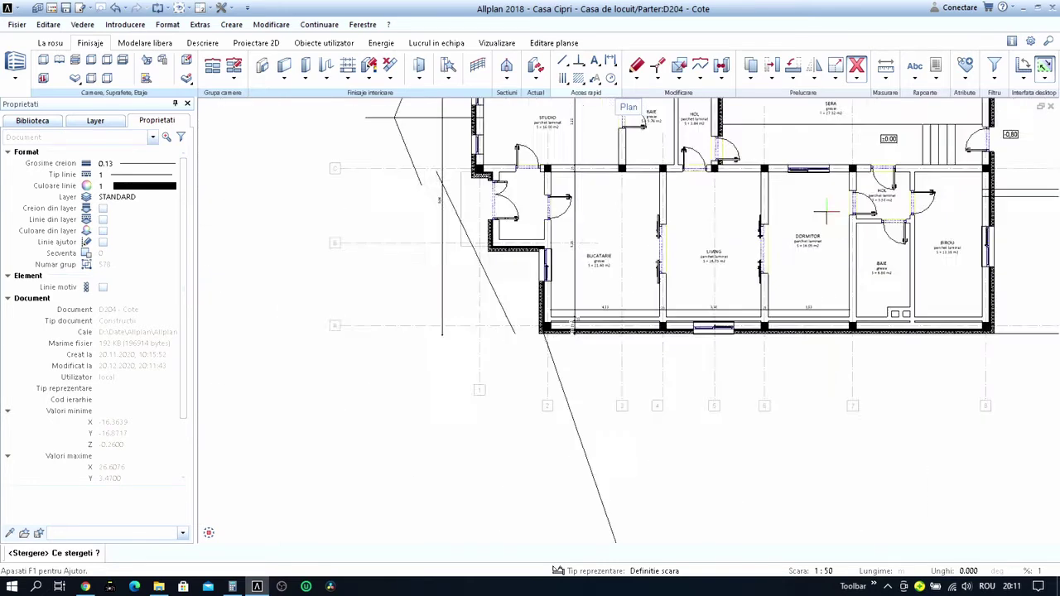
pyautogui.moveTo(826, 215); pyautogui.dragTo(543, 250, button='middle')
# Dimension the entrance vestibule at 2,50.
pyautogui.press('Escape')
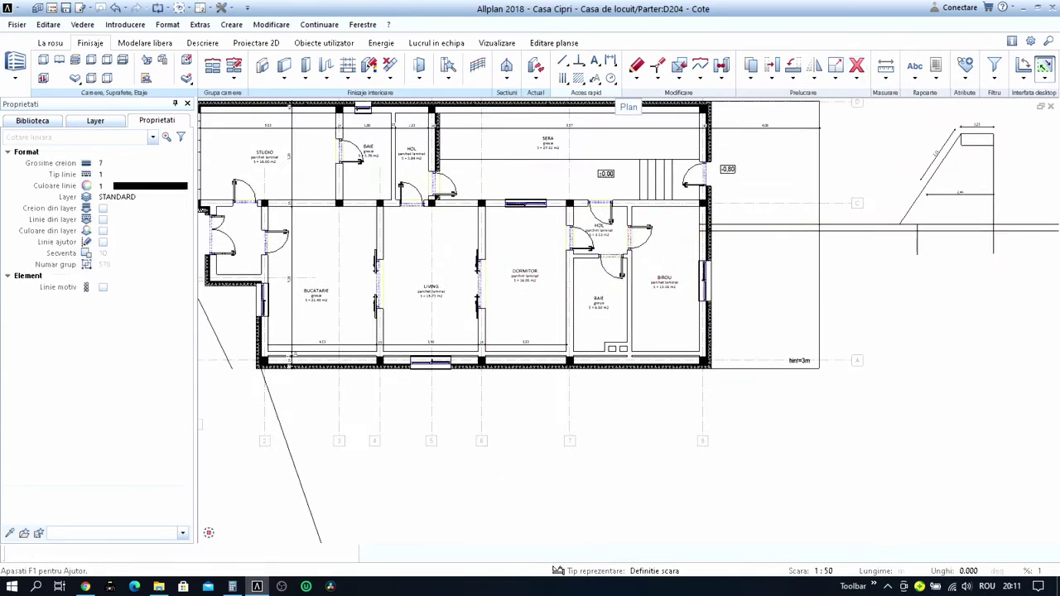
pyautogui.click(610, 60)
pyautogui.moveTo(390, 232); pyautogui.dragTo(489, 290, button='middle')
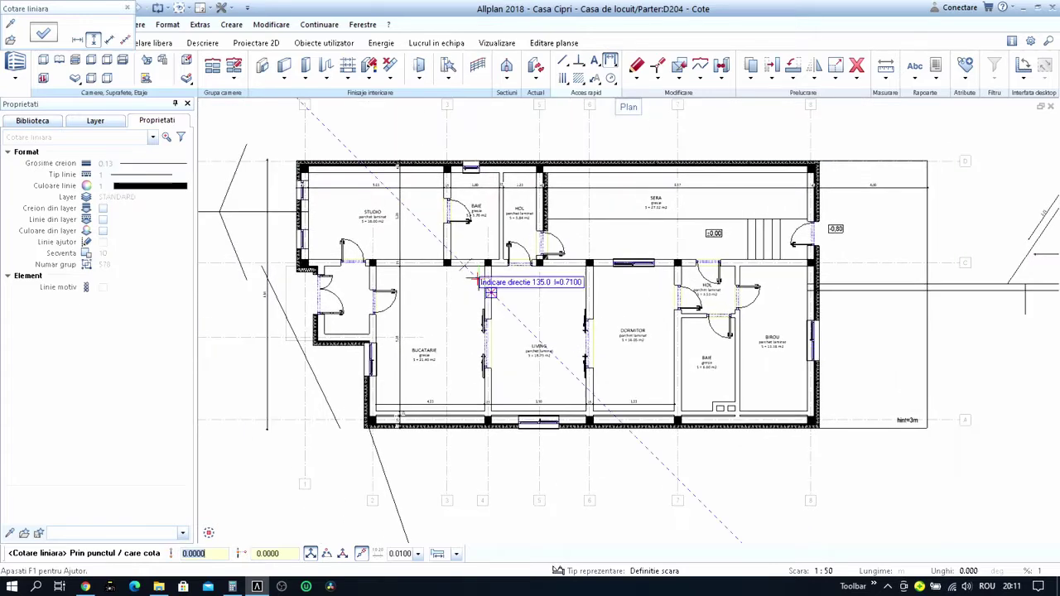
pyautogui.scroll(1, 490, 290)
pyautogui.scroll(2, 497, 298)
pyautogui.scroll(2, 539, 312)
pyautogui.scroll(2, 536, 403)
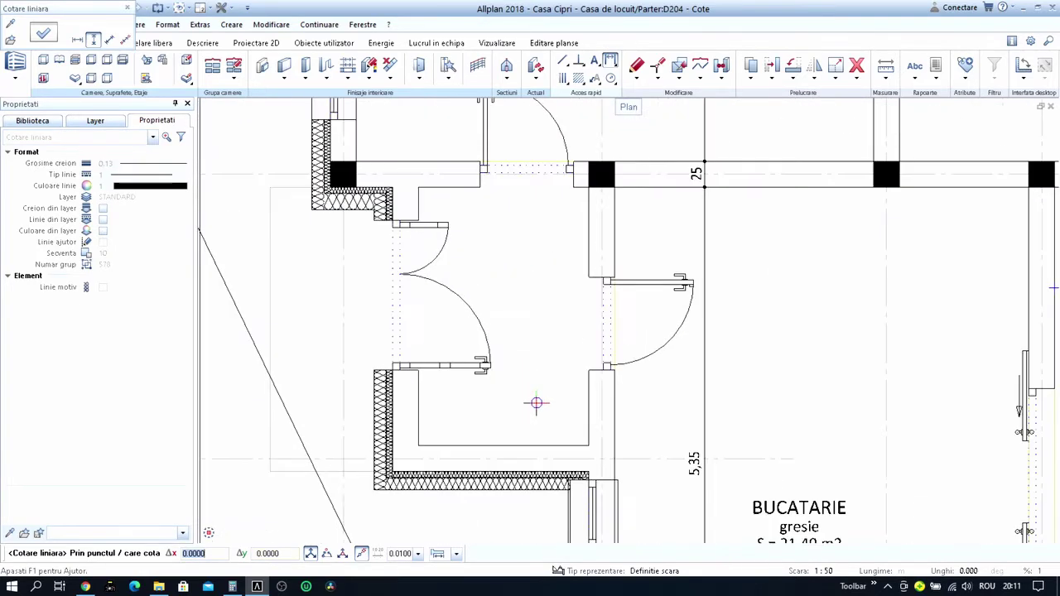
pyautogui.click(549, 421)
pyautogui.click(550, 446)
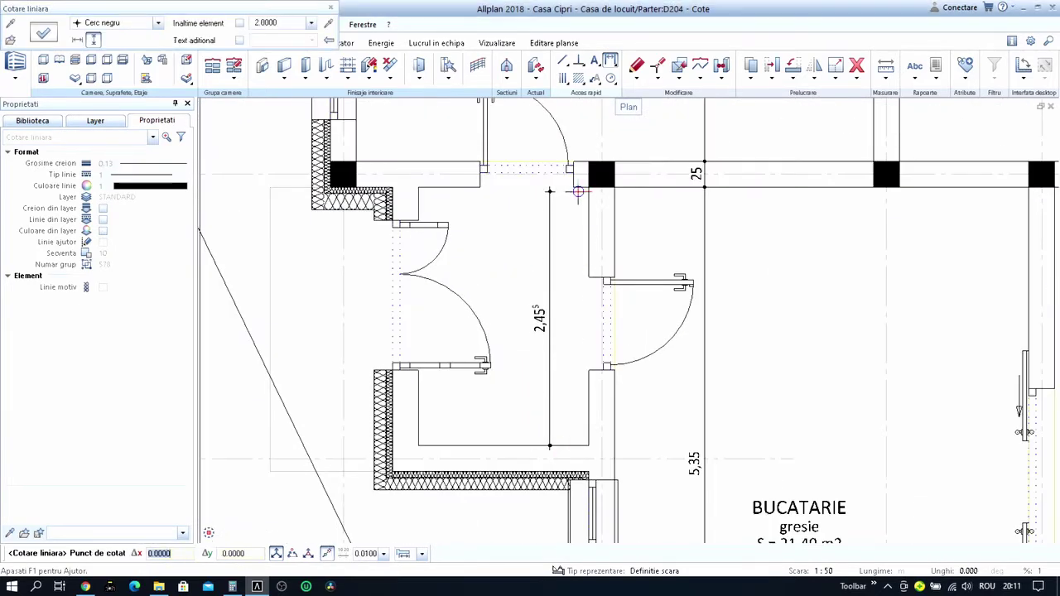
pyautogui.click(586, 188)
pyautogui.press('Escape')
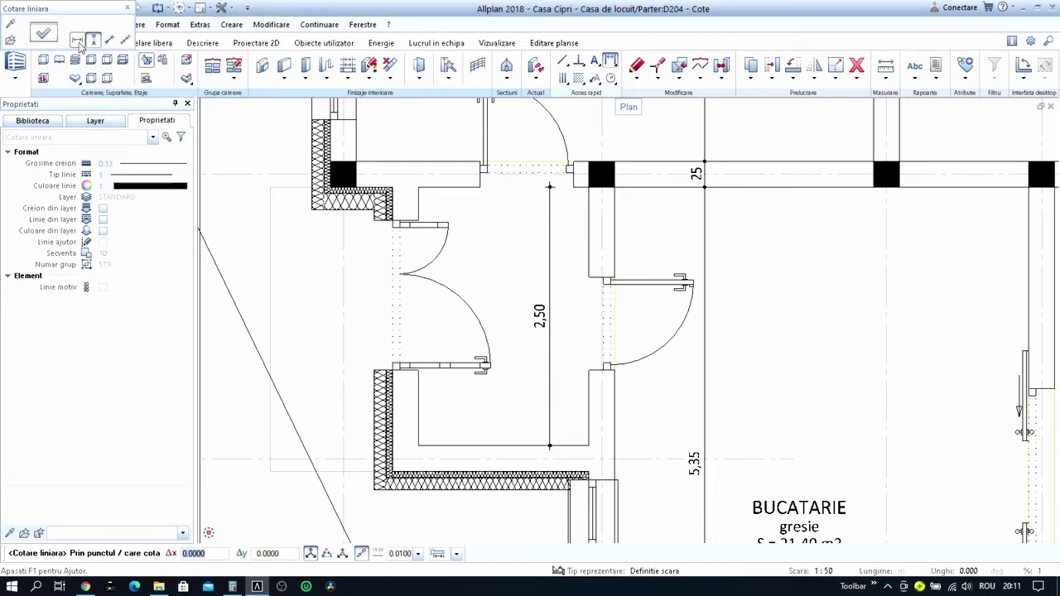
# Start a horizontal chain at the exterior wall, through the 43 wall and kitchen's far face.
pyautogui.click(406, 237)
pyautogui.scroll(2, 370, 220)
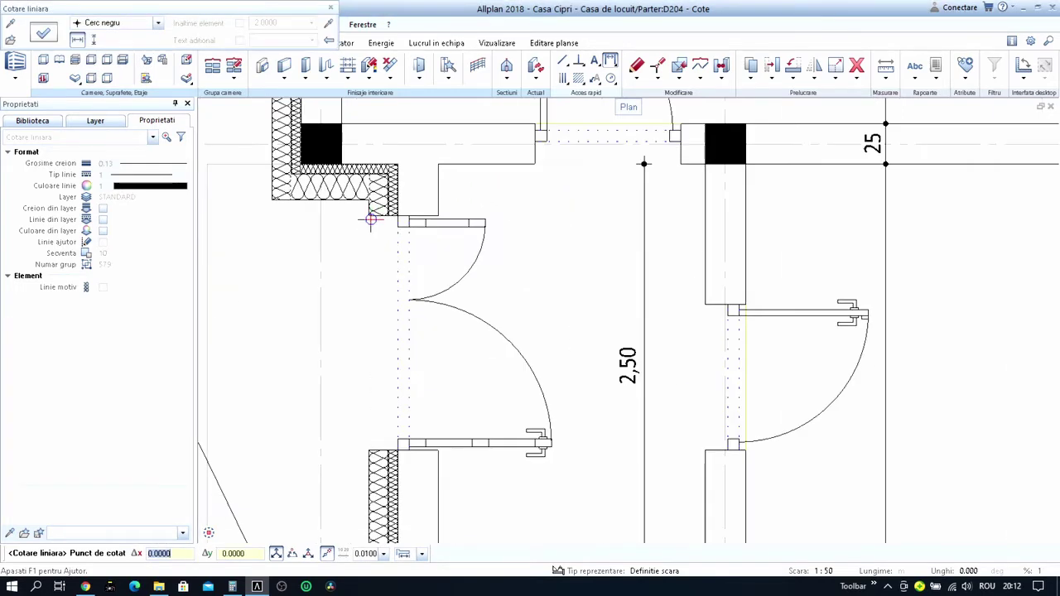
pyautogui.click(371, 219)
pyautogui.scroll(-3, 440, 229)
pyautogui.scroll(2, 453, 230)
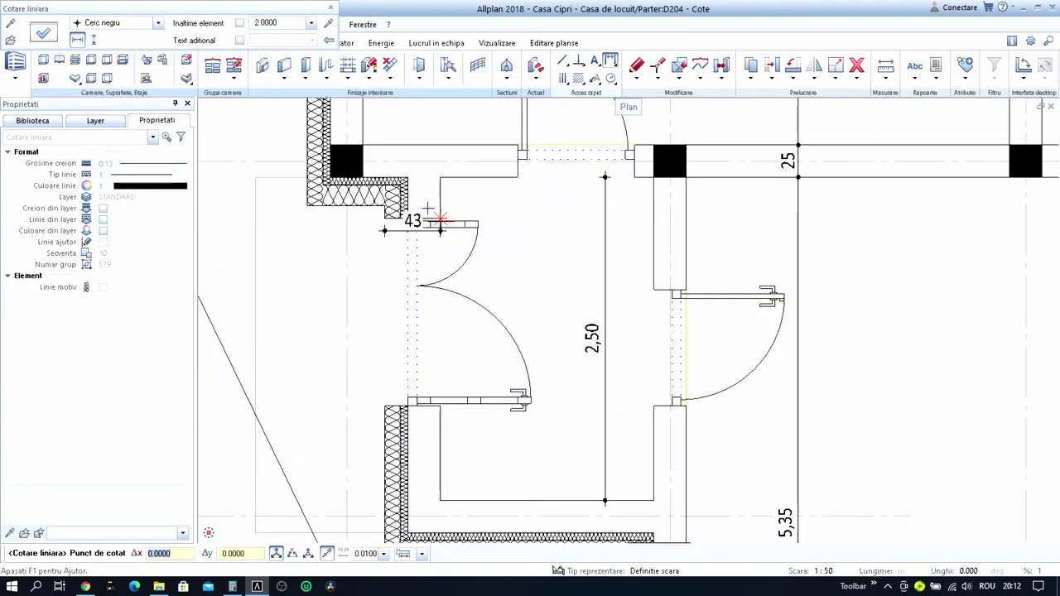
pyautogui.click(440, 224)
pyautogui.click(653, 249)
pyautogui.scroll(-3, 456, 236)
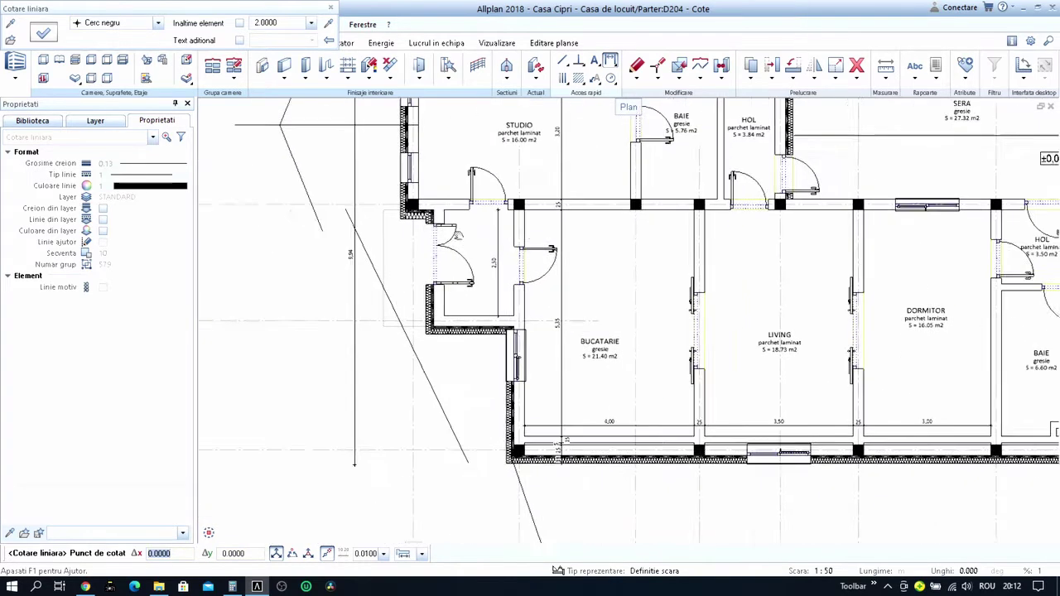
pyautogui.scroll(2, 435, 232)
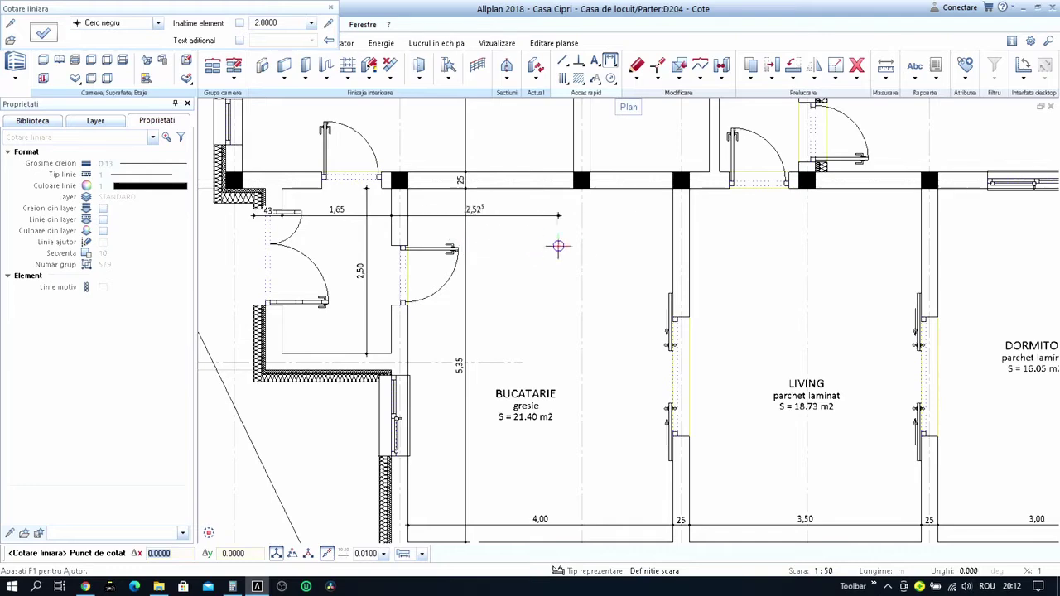
# Continue the chain through living, bedroom and hall to BIROU: 1,65, 4,25, 3,50, 3,00, 2,00, 2,50.
pyautogui.click(689, 240)
pyautogui.keyDown('ctrl'); pyautogui.hscroll(1, 687, 240); pyautogui.keyUp('ctrl')
pyautogui.keyDown('ctrl'); pyautogui.hscroll(1, 497, 240); pyautogui.keyUp('ctrl')
pyautogui.click(519, 245)
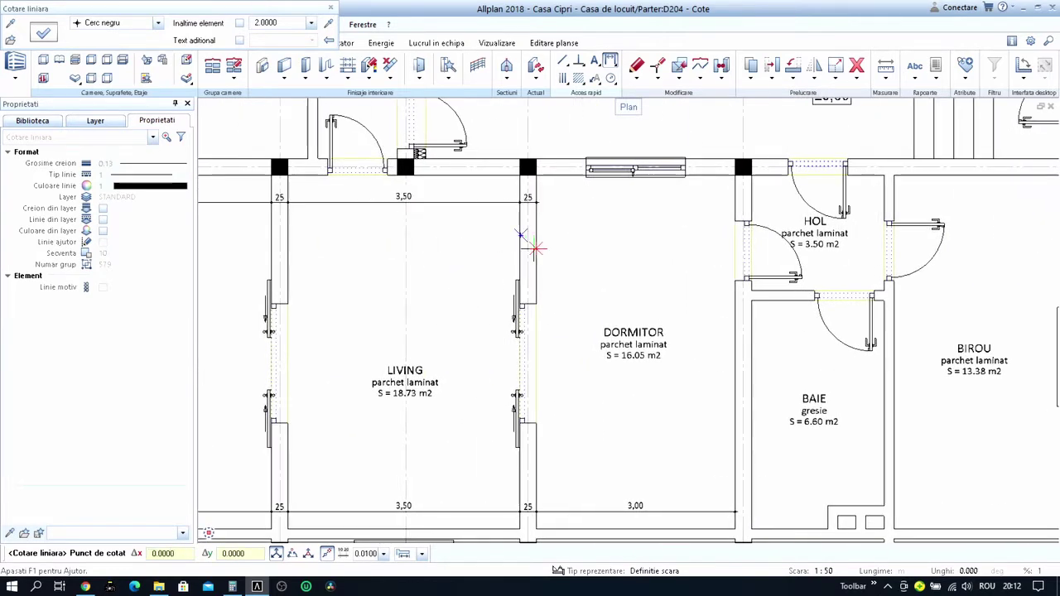
pyautogui.click(534, 247)
pyautogui.scroll(1, 456, 262)
pyautogui.keyDown('ctrl'); pyautogui.hscroll(1, 456, 262); pyautogui.keyUp('ctrl')
pyautogui.click(500, 222)
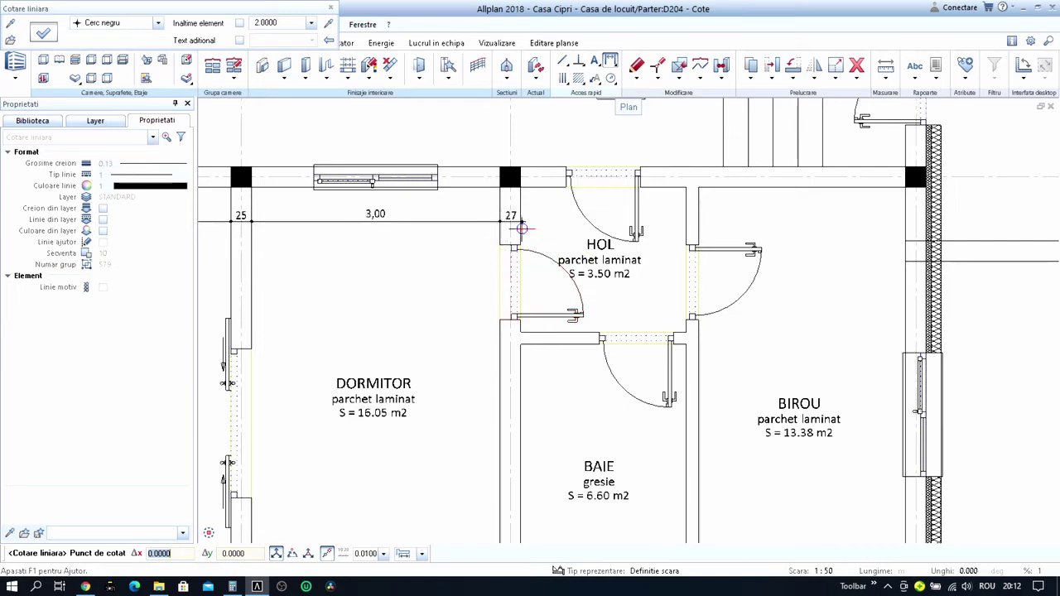
pyautogui.click(521, 222)
pyautogui.scroll(1, 707, 218)
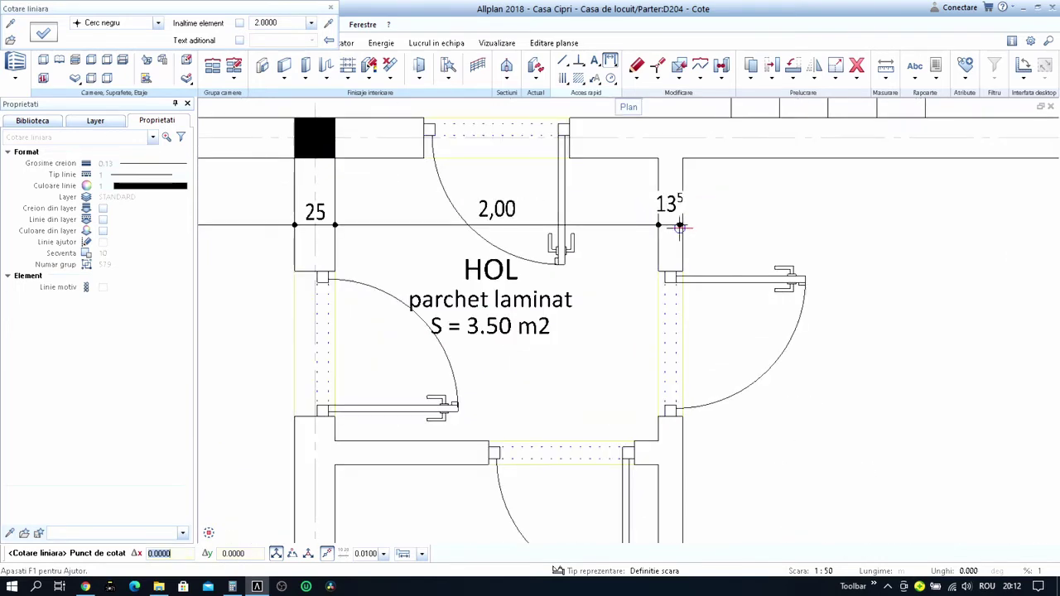
pyautogui.click(682, 230)
pyautogui.scroll(-2, 682, 230)
pyautogui.scroll(2, 649, 242)
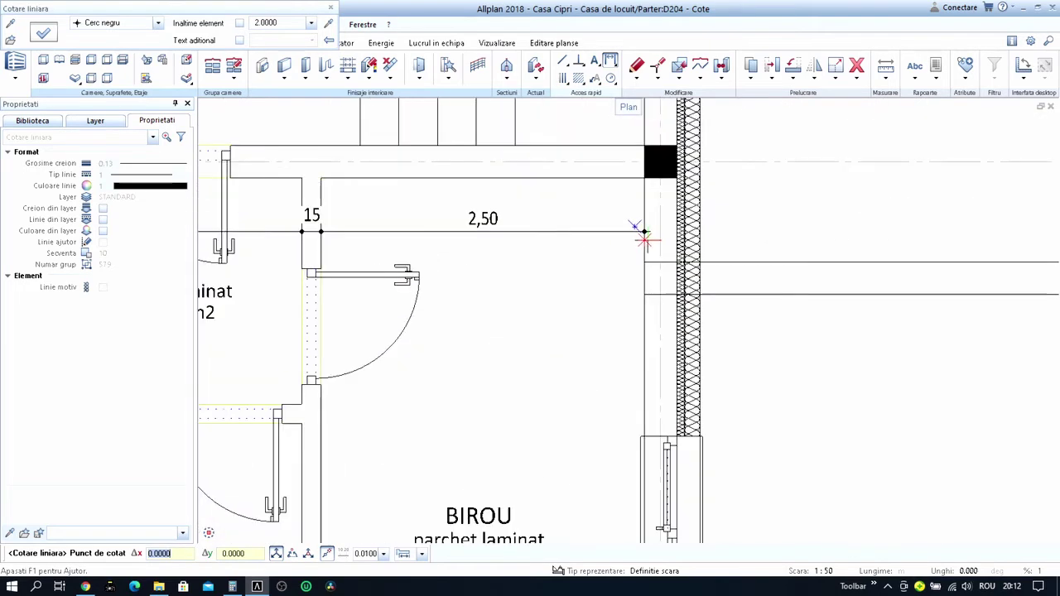
pyautogui.press('Escape')
pyautogui.scroll(-2, 687, 244)
# Dimension vertically from the bath through HOL into SERA: 1,70, 1,75, 1,75, 15, 3,45.
pyautogui.scroll(-2, 687, 245)
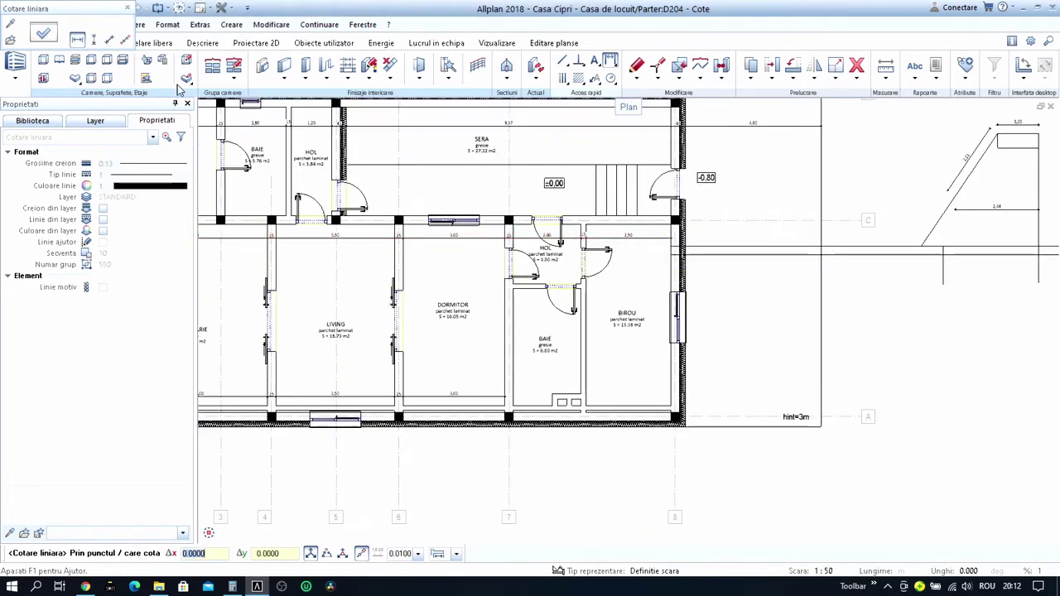
pyautogui.scroll(2, 525, 397)
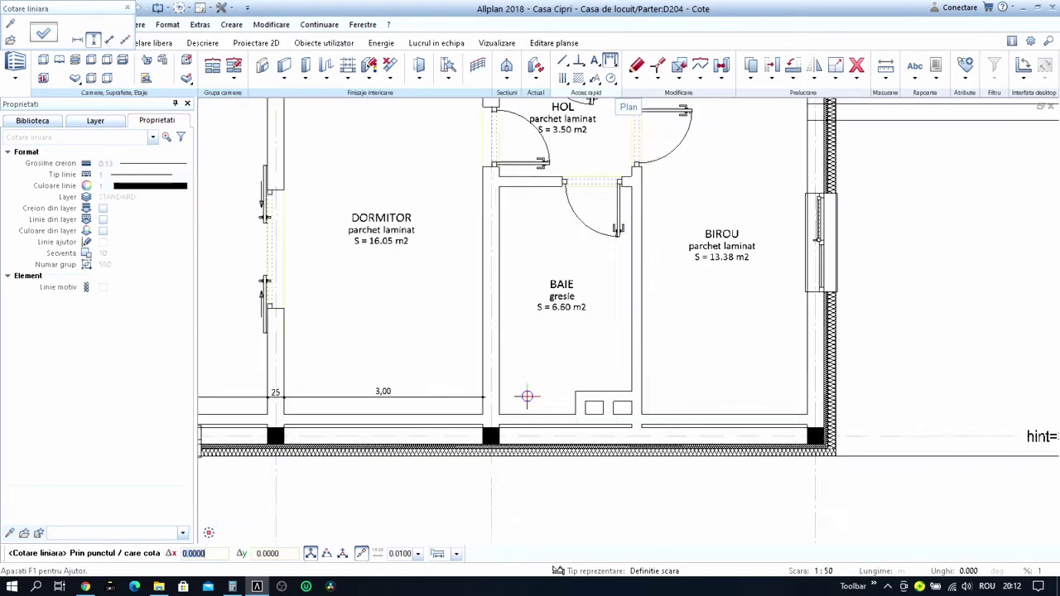
pyautogui.scroll(1, 525, 398)
pyautogui.click(535, 424)
pyautogui.scroll(-3, 534, 424)
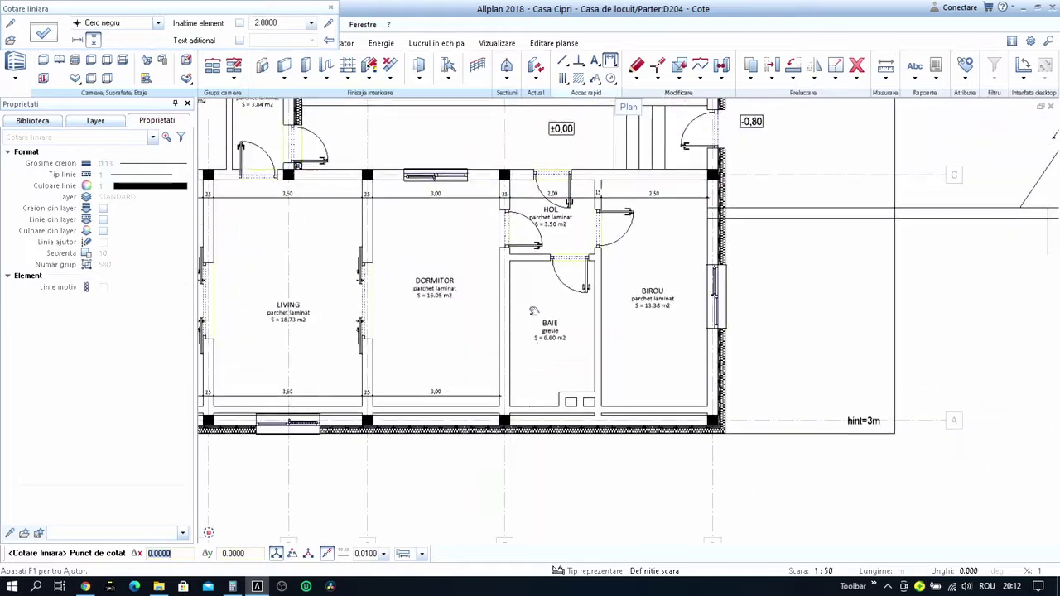
pyautogui.scroll(3, 541, 285)
pyautogui.click(545, 292)
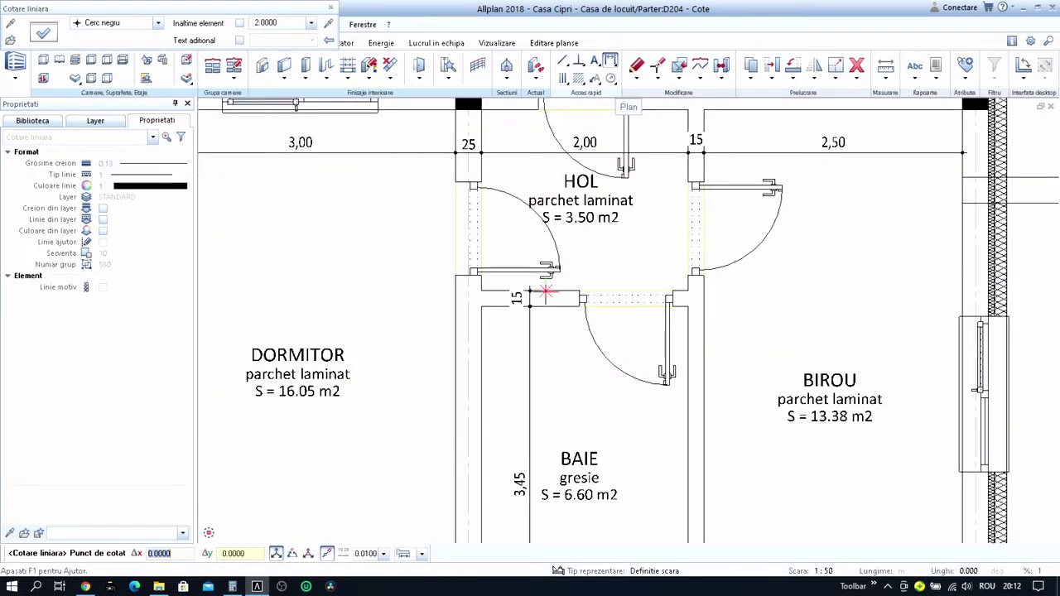
pyautogui.moveTo(518, 127); pyautogui.dragTo(536, 285, button='middle')
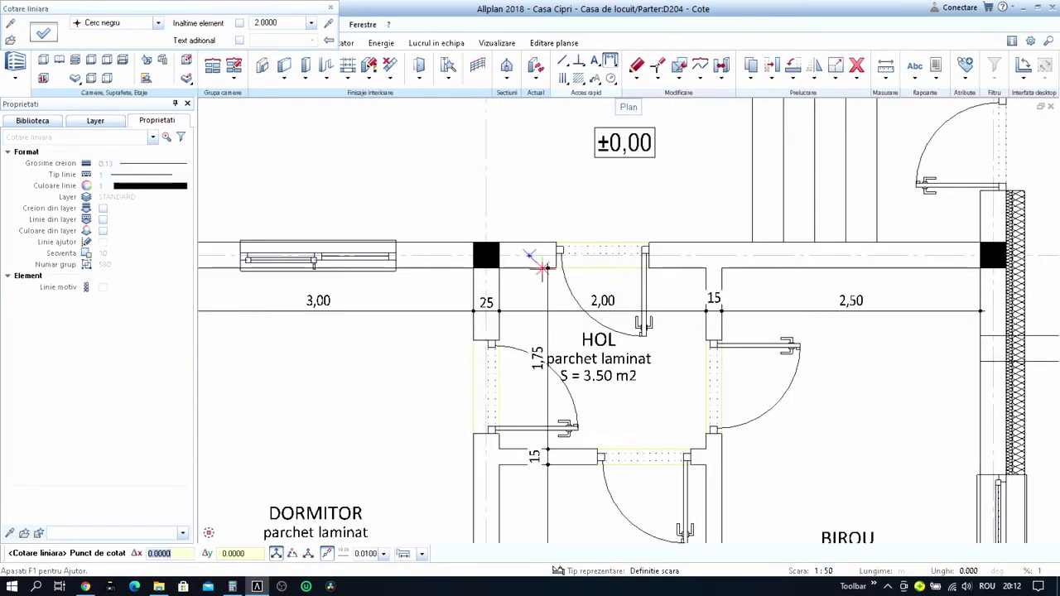
pyautogui.scroll(-1, 543, 268)
pyautogui.scroll(-2, 559, 338)
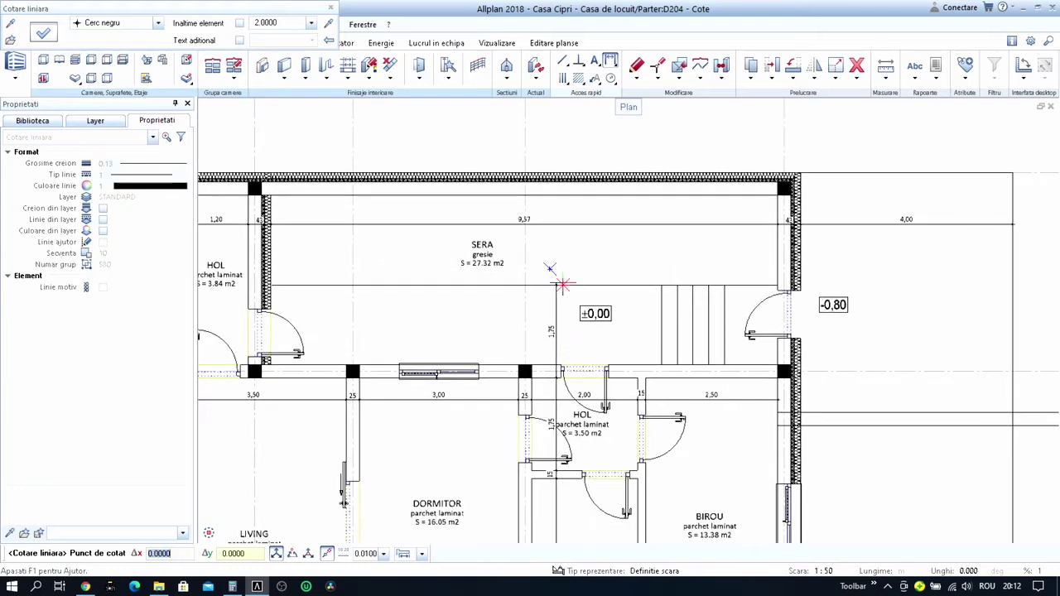
pyautogui.press('Escape')
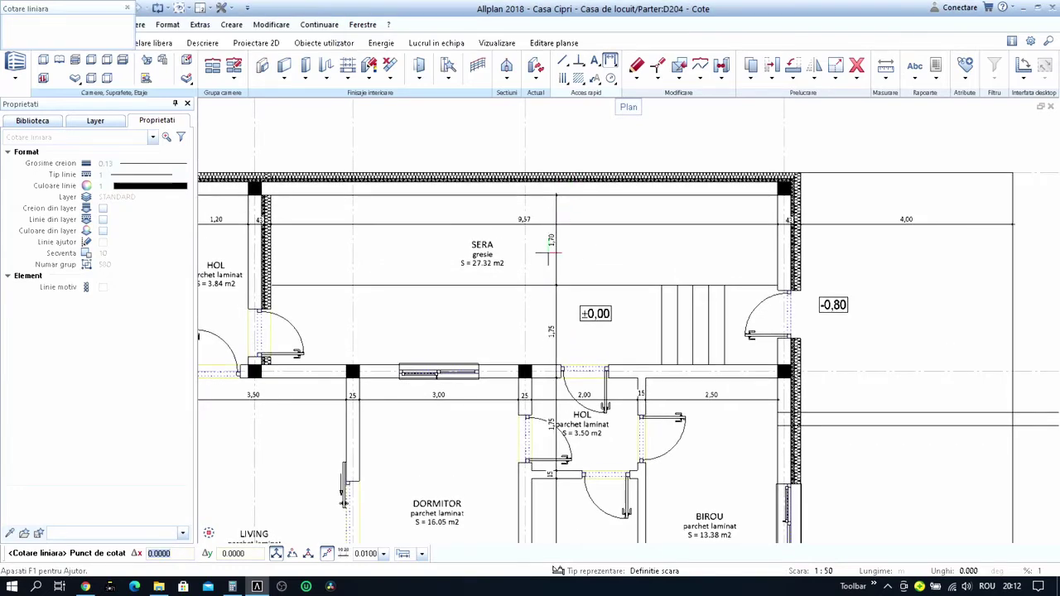
# Begin another dimension chain along the LIVING–DORMITOR wall, then close the dimensioning tool.
pyautogui.scroll(-1, 795, 116)
pyautogui.scroll(-1, 796, 116)
pyautogui.scroll(2, 568, 222)
pyautogui.press('Escape')
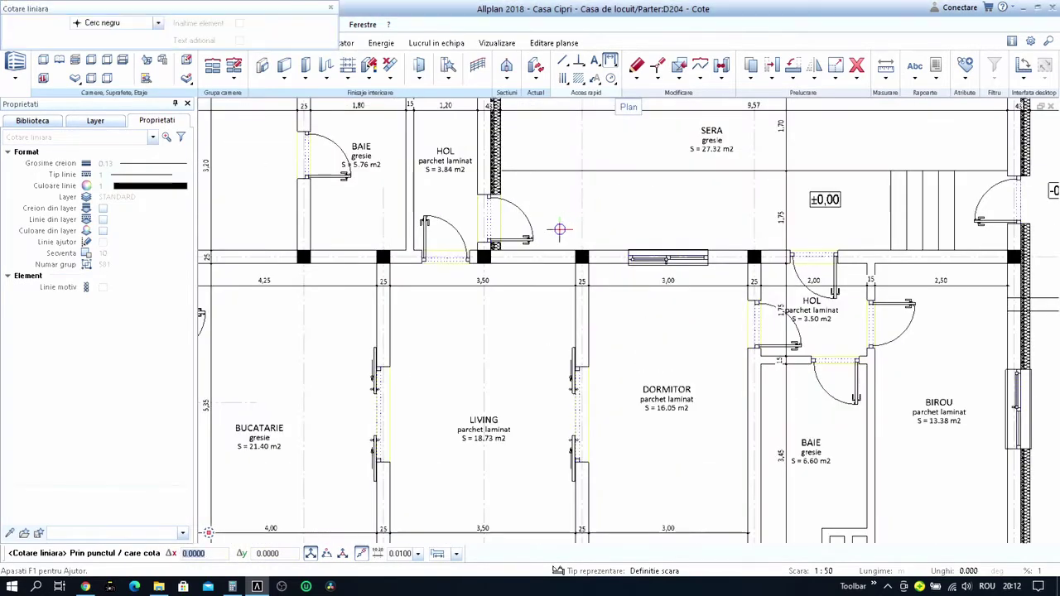
pyautogui.scroll(2, 566, 248)
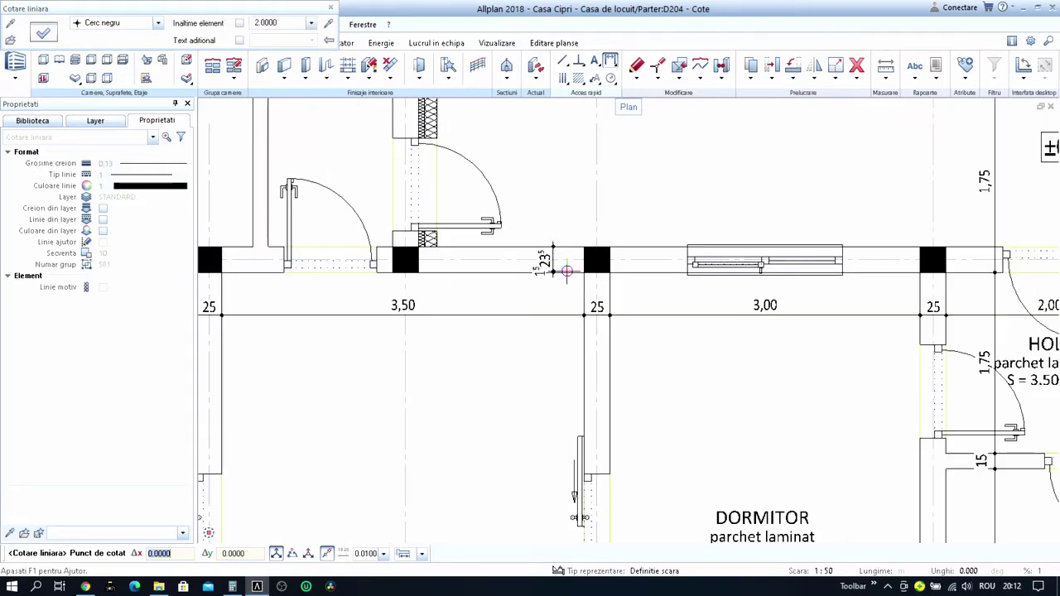
pyautogui.scroll(-2, 567, 272)
pyautogui.scroll(1, 560, 489)
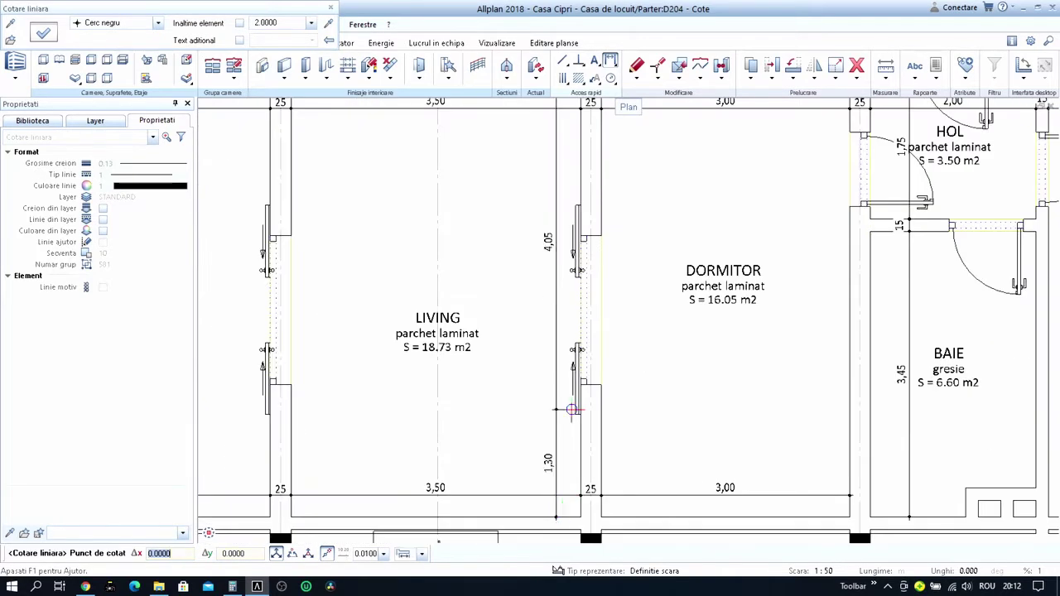
pyautogui.scroll(-2, 572, 409)
pyautogui.scroll(2, 562, 288)
pyautogui.scroll(-2, 561, 280)
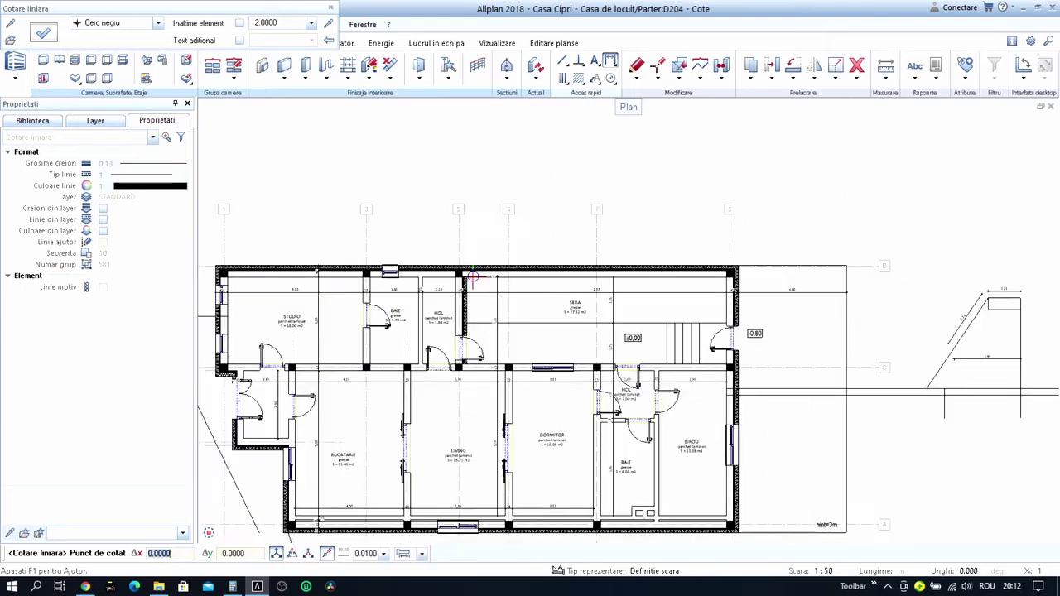
pyautogui.press('Escape')
pyautogui.press('Escape')
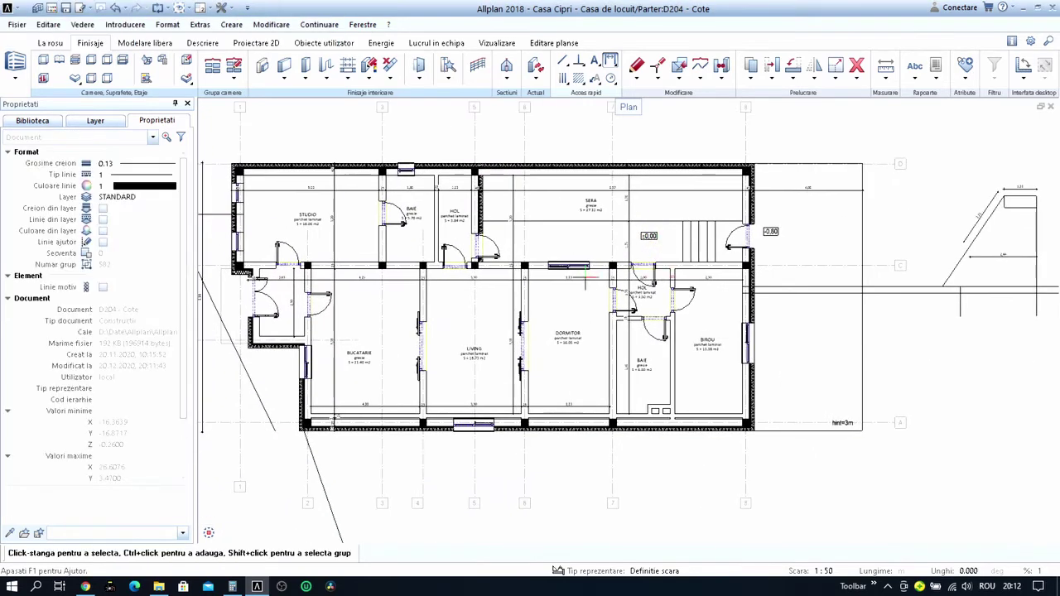
# Add a linear dimension from the top-left to the top-right outer wall corner.
pyautogui.moveTo(298, 286); pyautogui.dragTo(389, 280, button='middle')
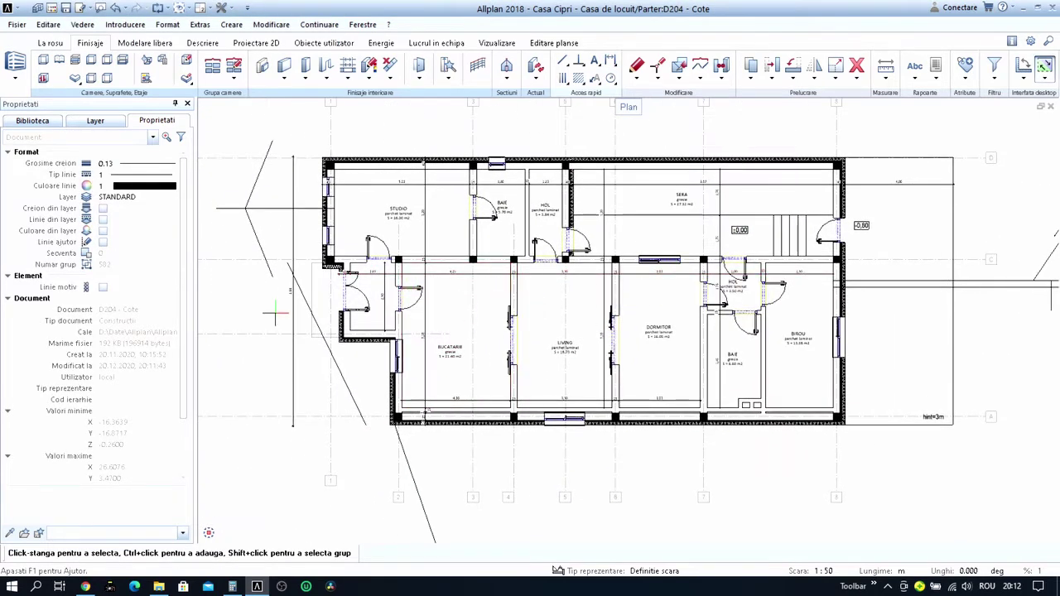
pyautogui.scroll(1, 277, 313)
pyautogui.scroll(-2, 386, 282)
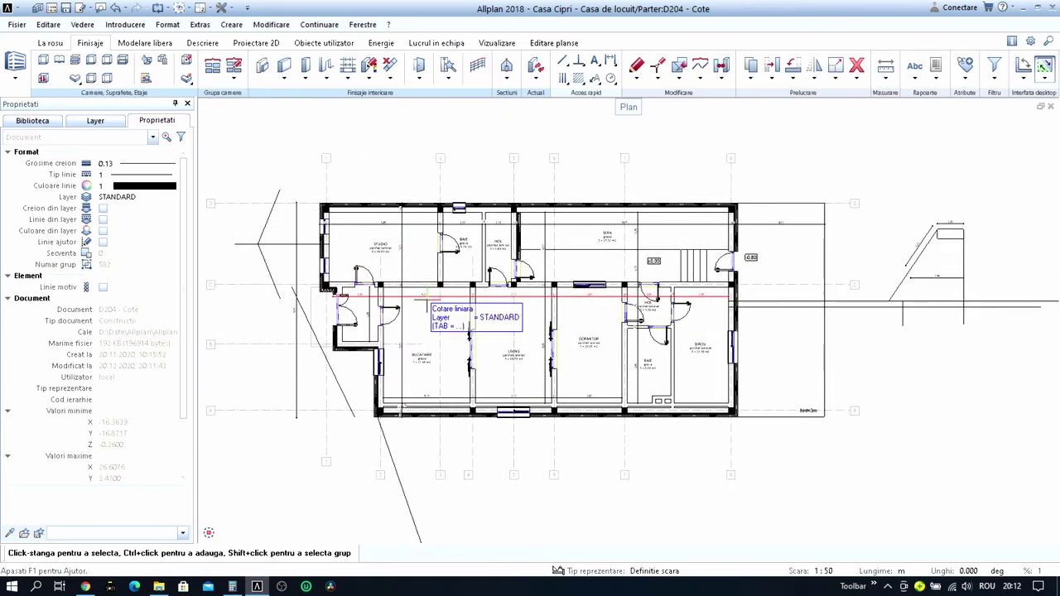
pyautogui.rightClick(424, 295)
pyautogui.rightClick(424, 295)
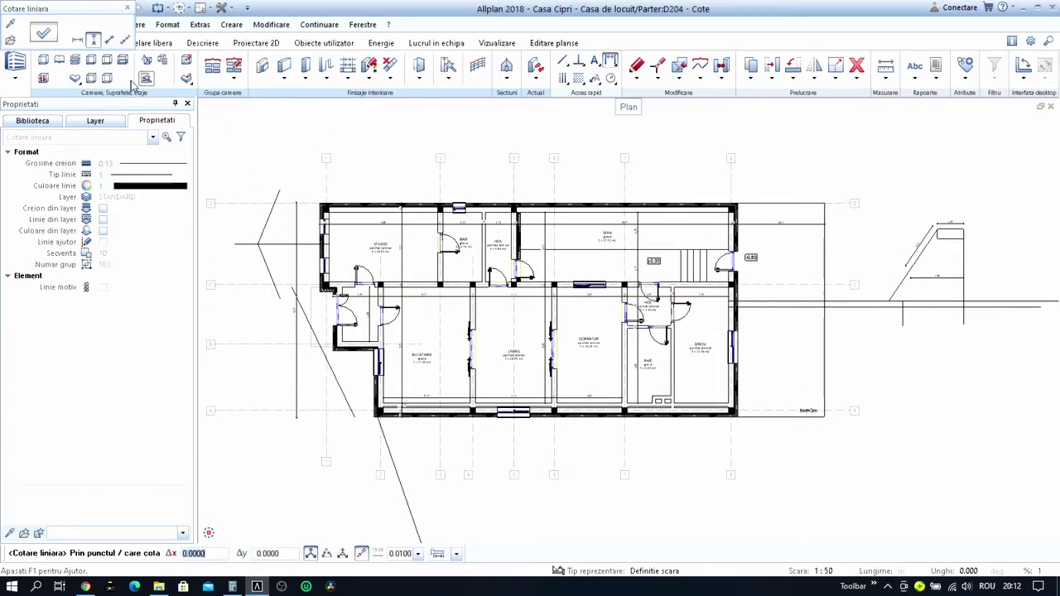
pyautogui.scroll(3, 315, 191)
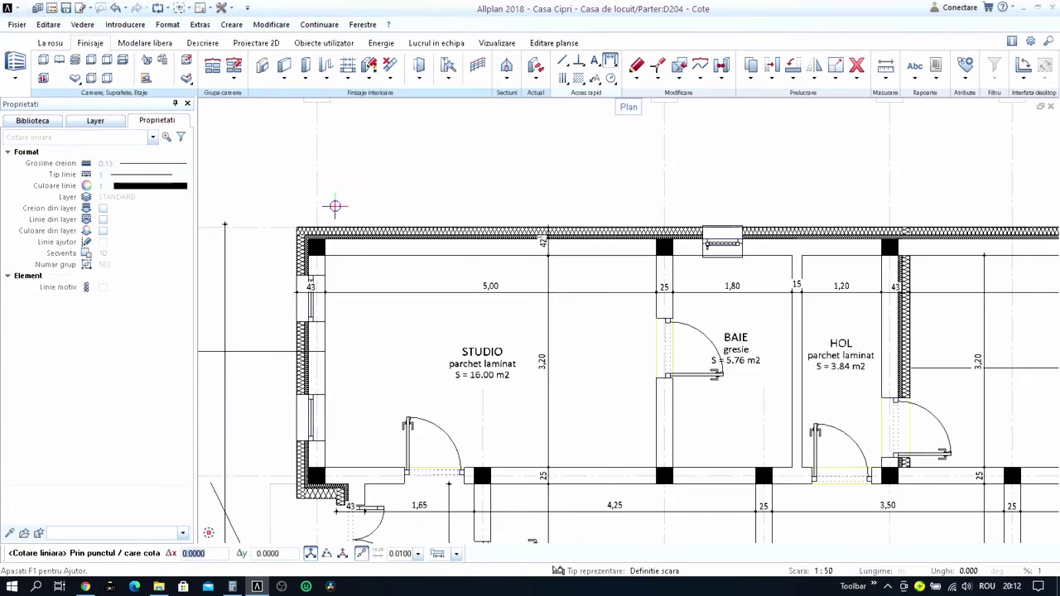
pyautogui.click(334, 208)
pyautogui.scroll(3, 280, 218)
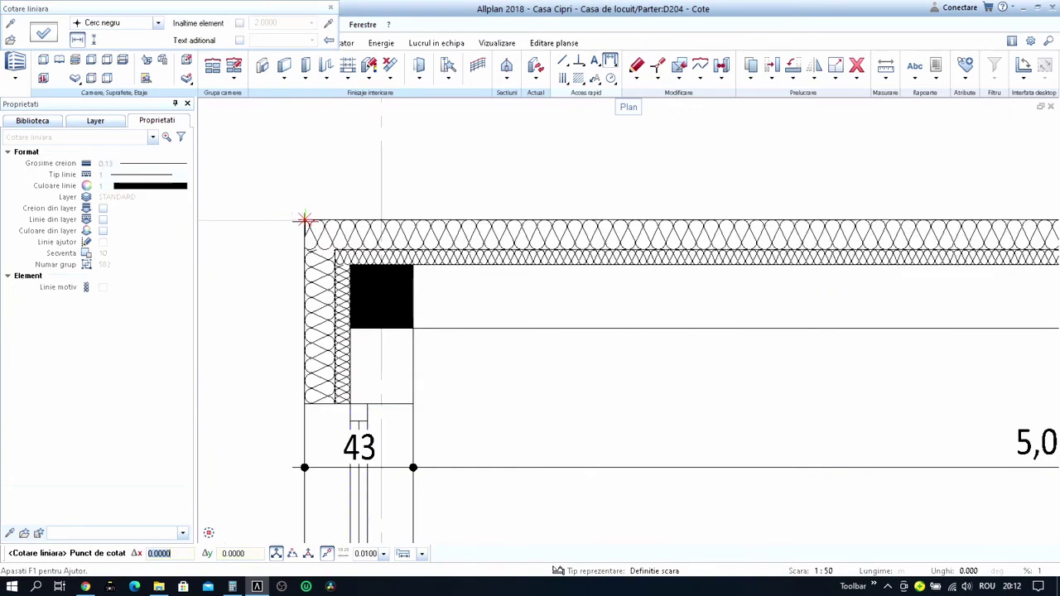
pyautogui.scroll(-3, 305, 219)
pyautogui.moveTo(526, 218); pyautogui.dragTo(198, 224, button='middle')
pyautogui.scroll(3, 876, 232)
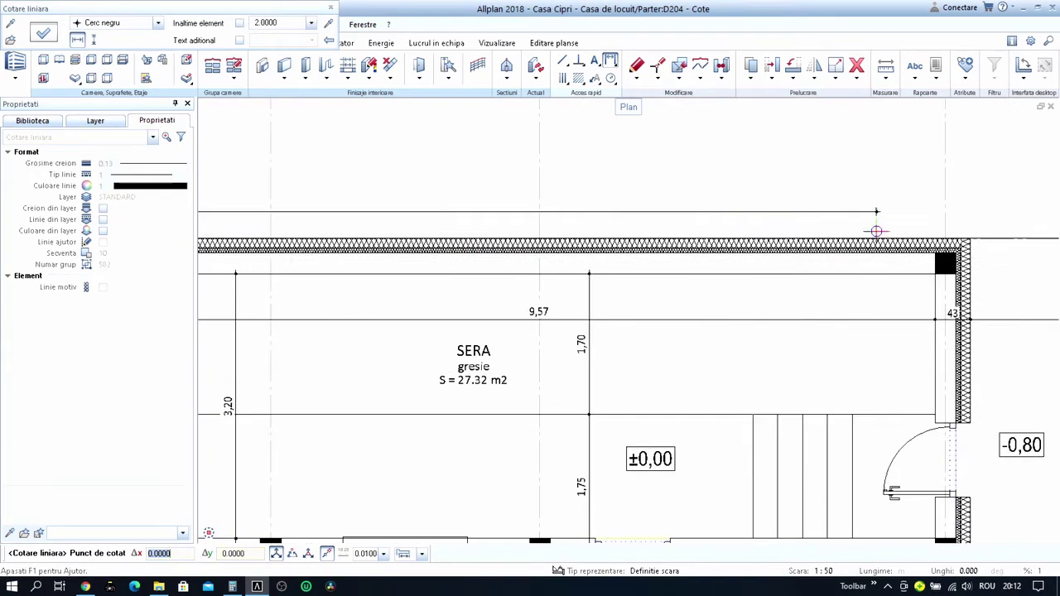
pyautogui.scroll(3, 969, 239)
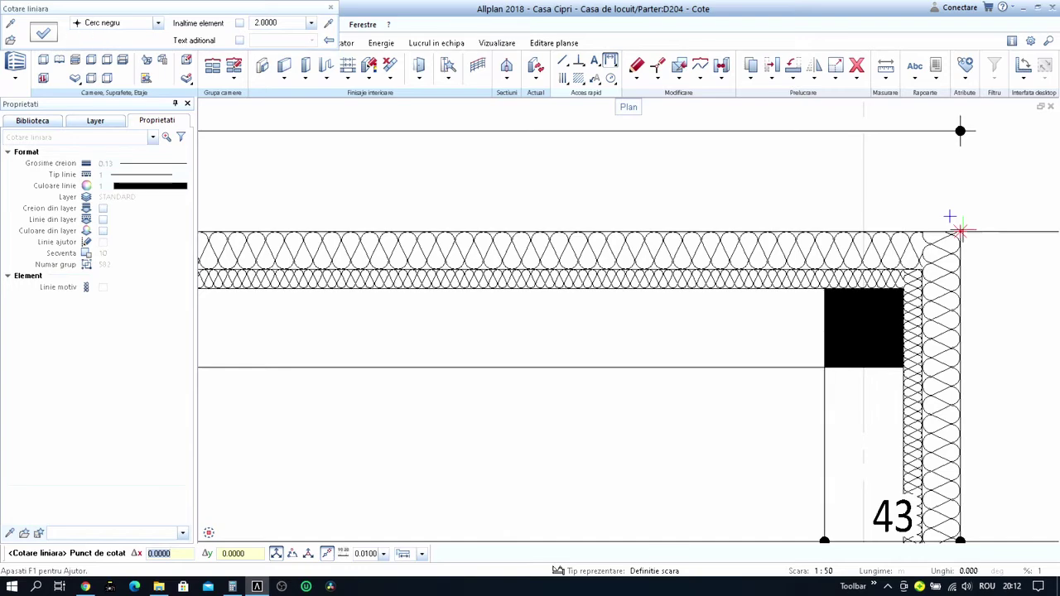
pyautogui.scroll(-3, 961, 231)
pyautogui.scroll(-3, 878, 232)
pyautogui.press('Escape')
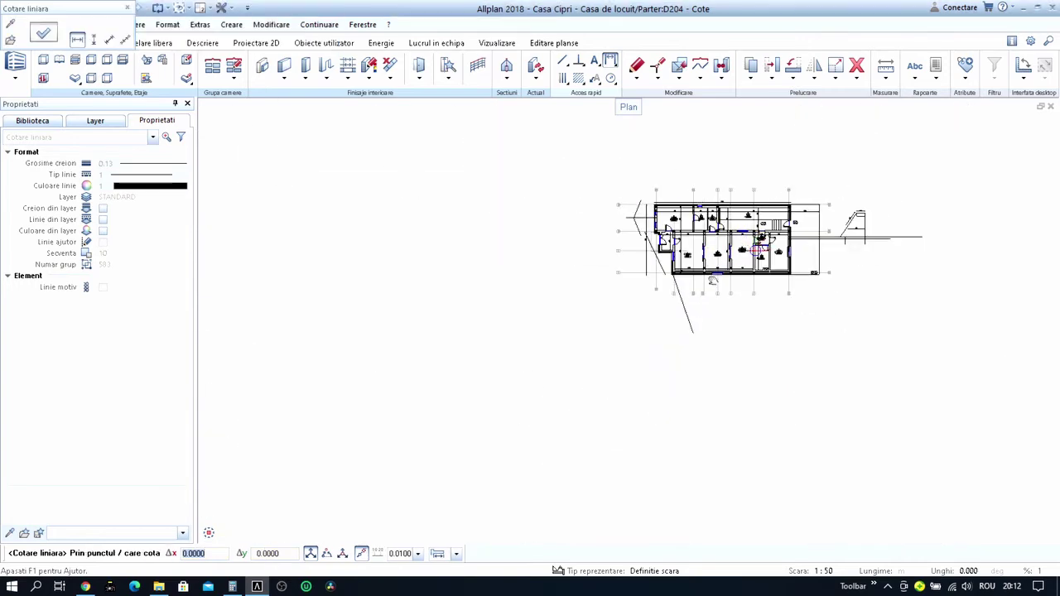
# Exit dimensioning and open the project-specific drawing-structure dialog.
pyautogui.scroll(3, 712, 281)
pyautogui.scroll(1, 654, 286)
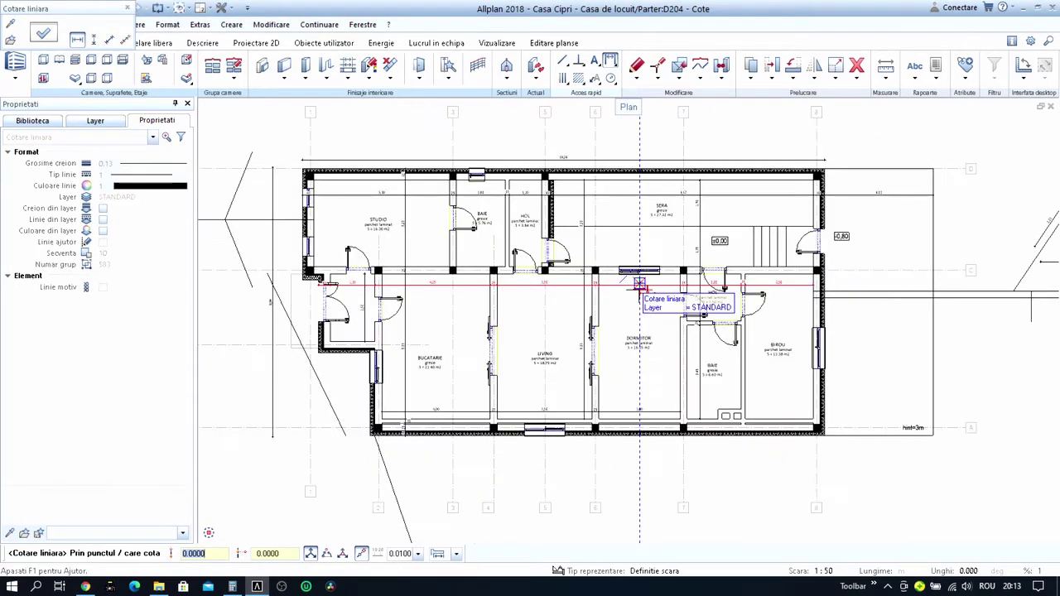
pyautogui.press('Escape')
pyautogui.moveTo(309, 366); pyautogui.dragTo(418, 365, button='middle')
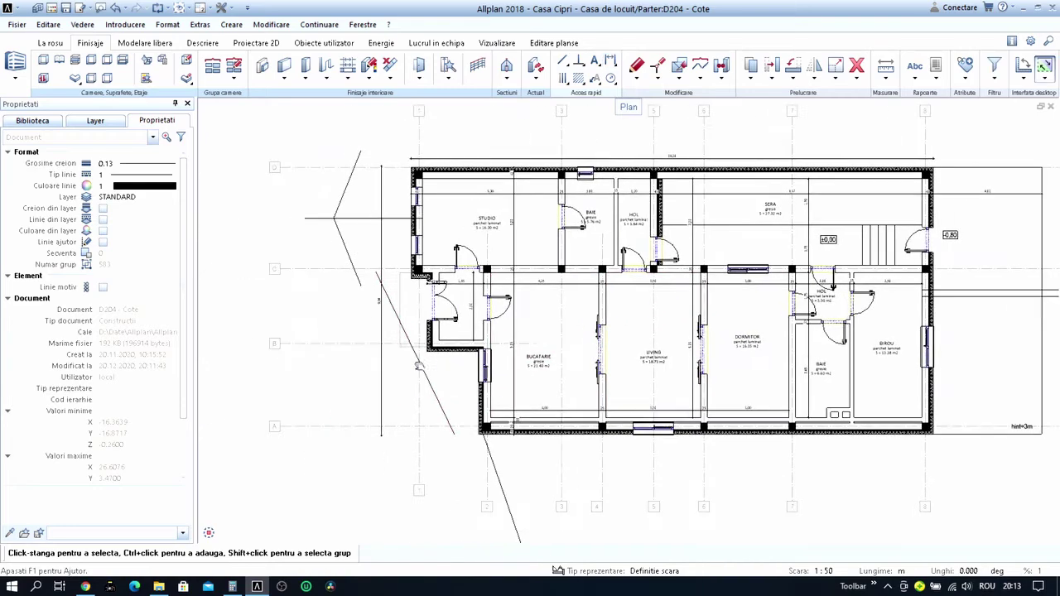
pyautogui.click(38, 8)
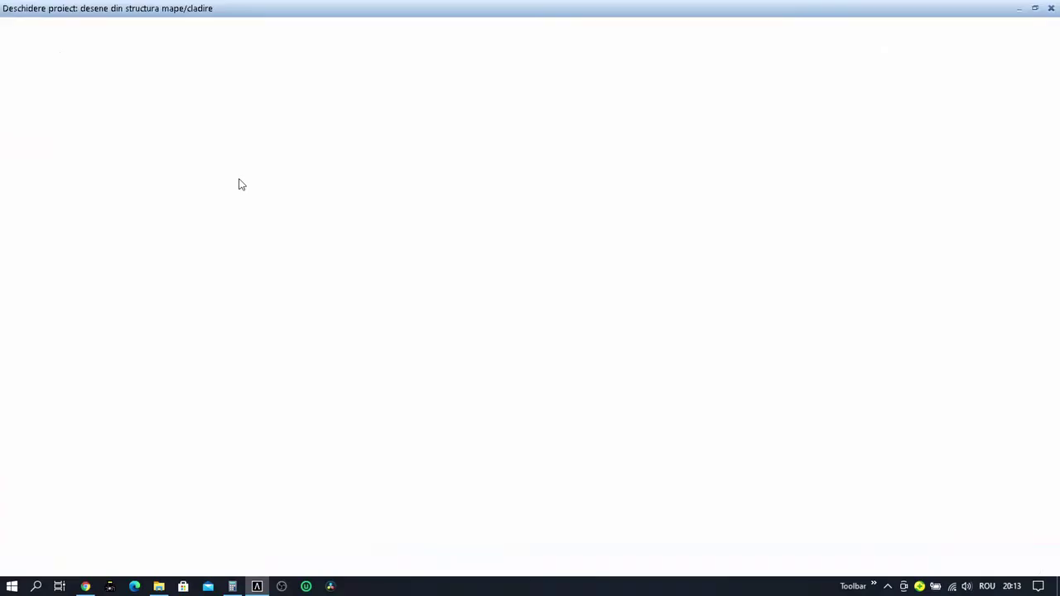
# Include Fundatii, set 101 Elevatie and 201 Pereti parter as references, and make 204 Cote active.
pyautogui.click(76, 384)
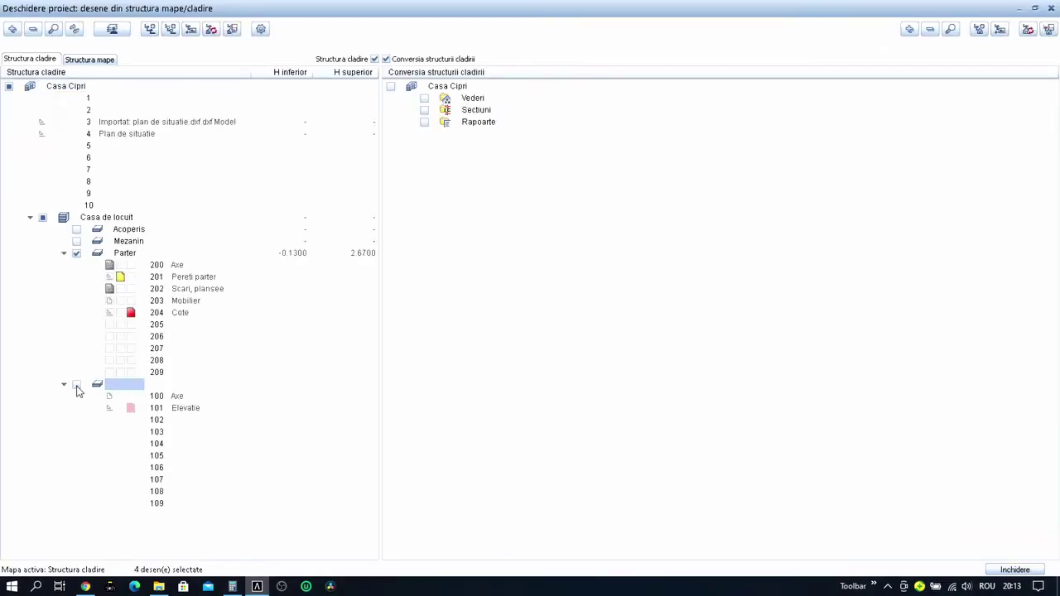
pyautogui.click(109, 407)
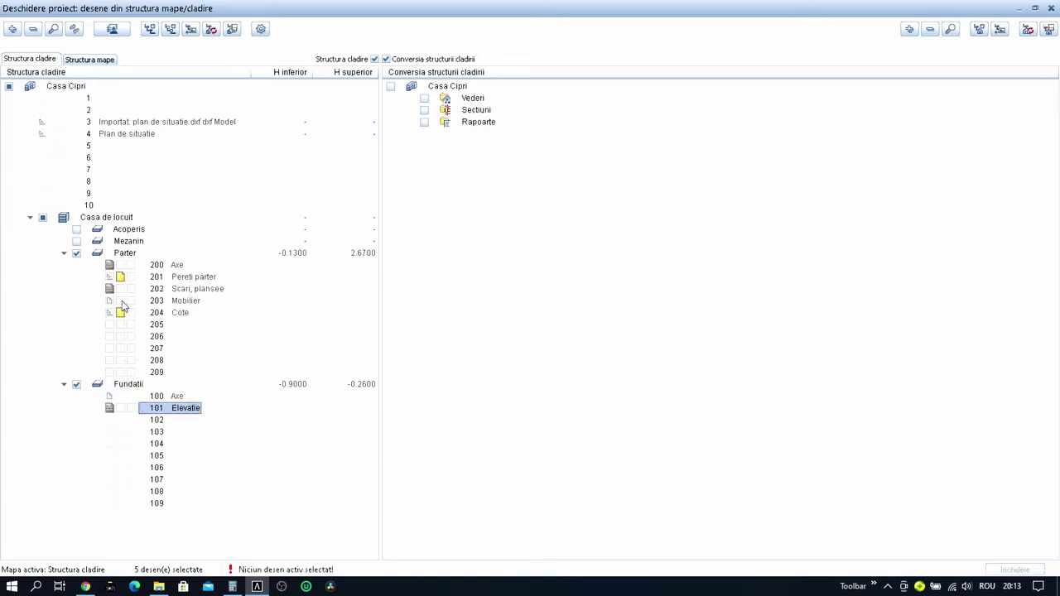
pyautogui.click(109, 276)
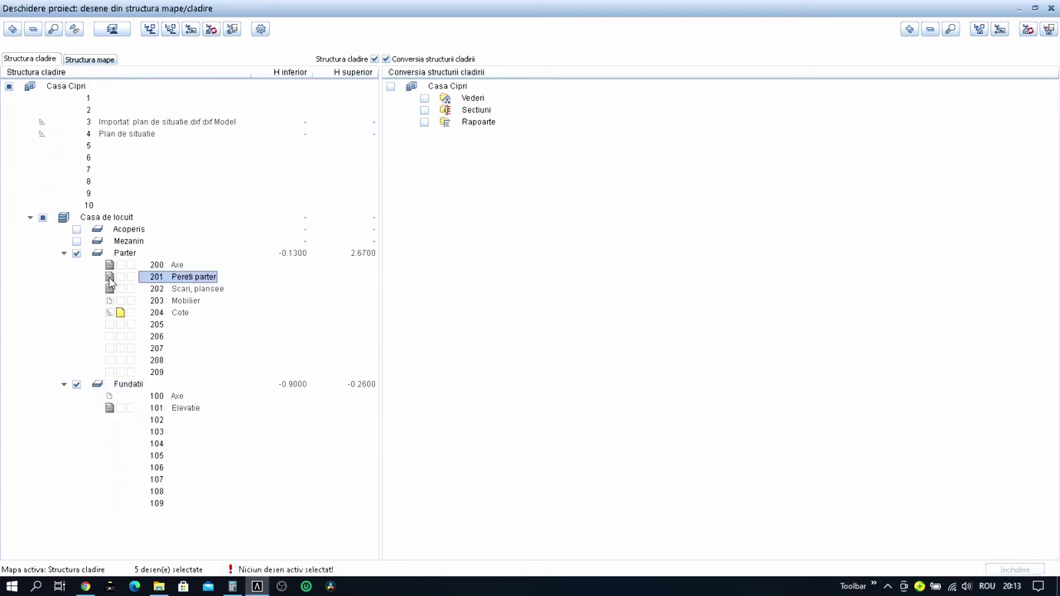
pyautogui.doubleClick(129, 316)
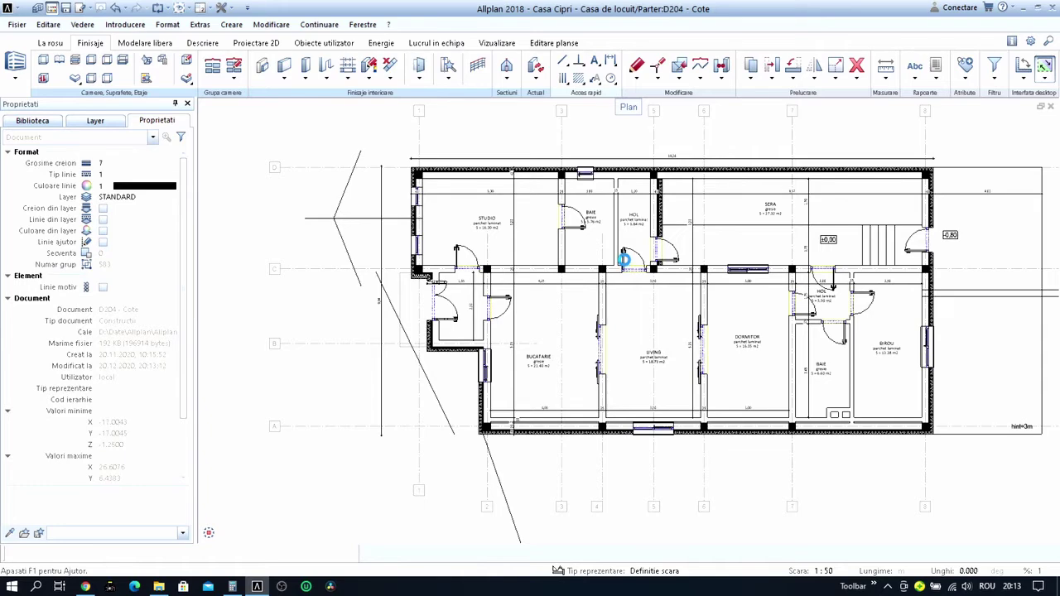
# Insert an extra point into the horizontal entrance dimension chain, splitting the 1,20 span.
pyautogui.scroll(2, 424, 300)
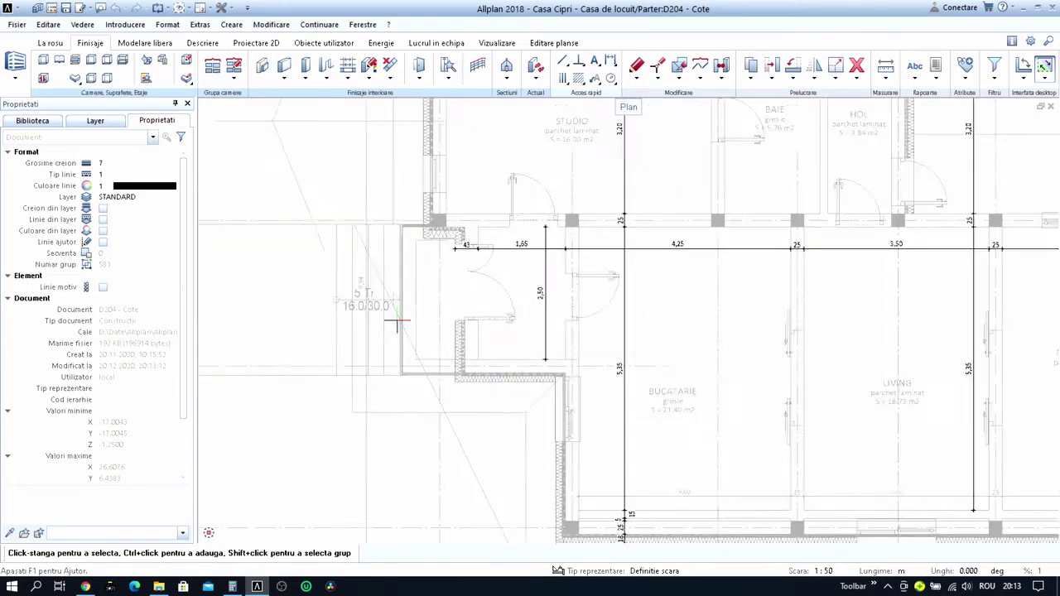
pyautogui.scroll(1, 422, 296)
pyautogui.moveTo(463, 277); pyautogui.dragTo(490, 284, button='middle')
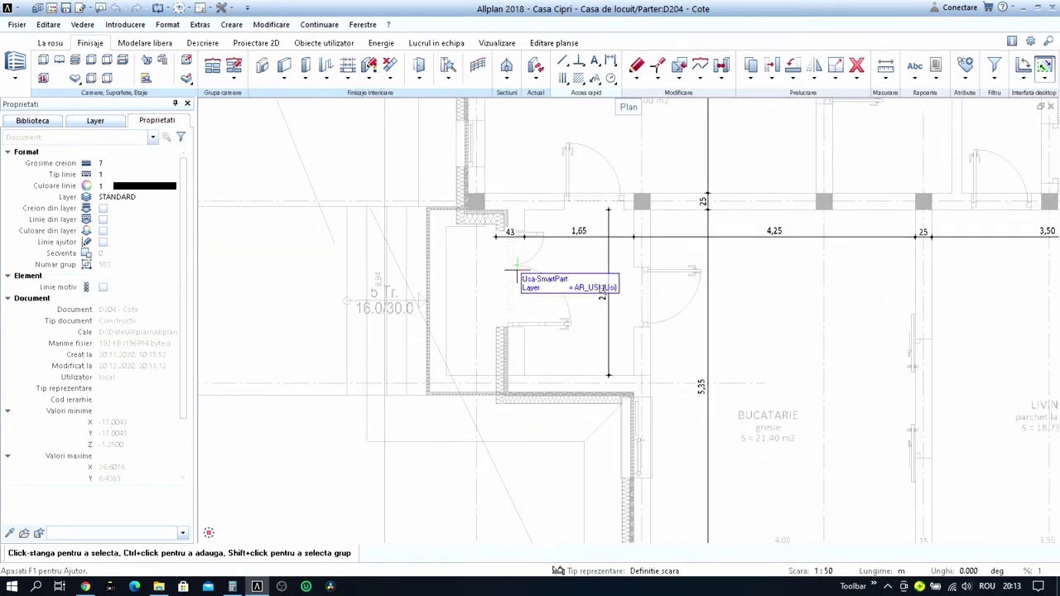
pyautogui.press('Delete')
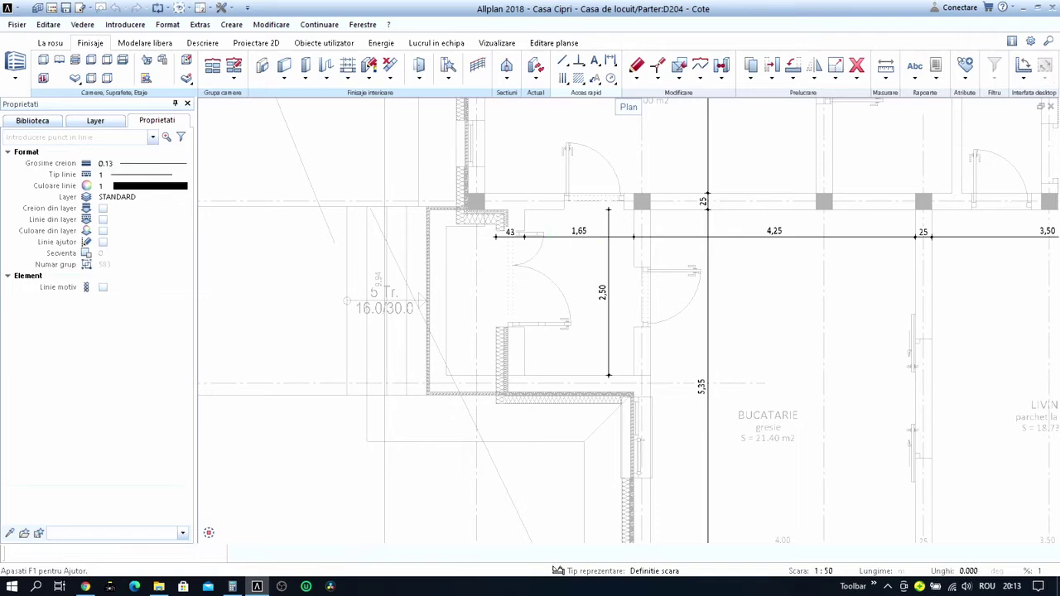
pyautogui.click(553, 239)
pyautogui.scroll(4, 431, 210)
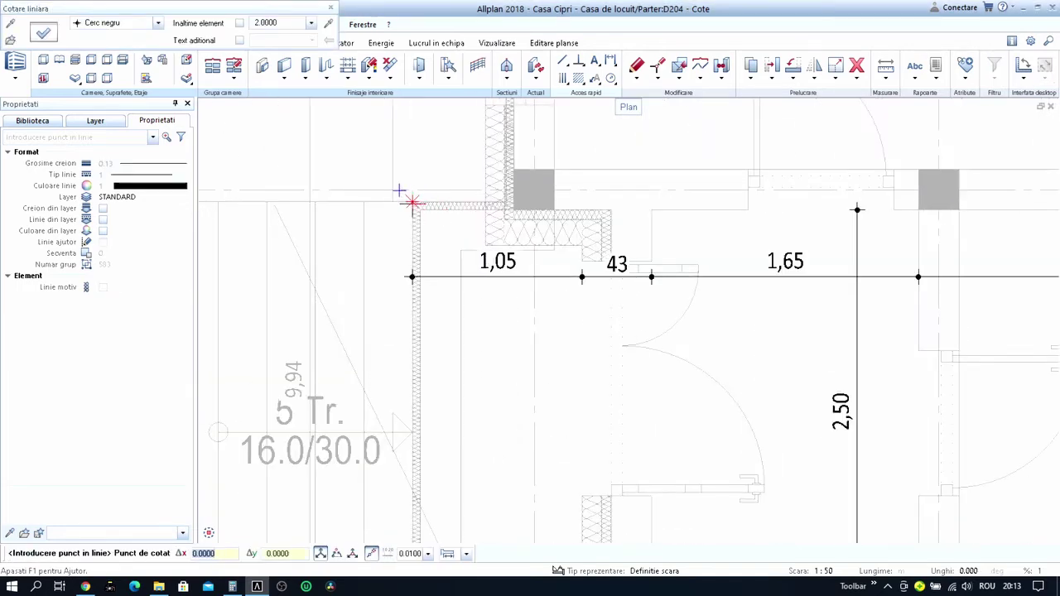
pyautogui.scroll(-3, 398, 191)
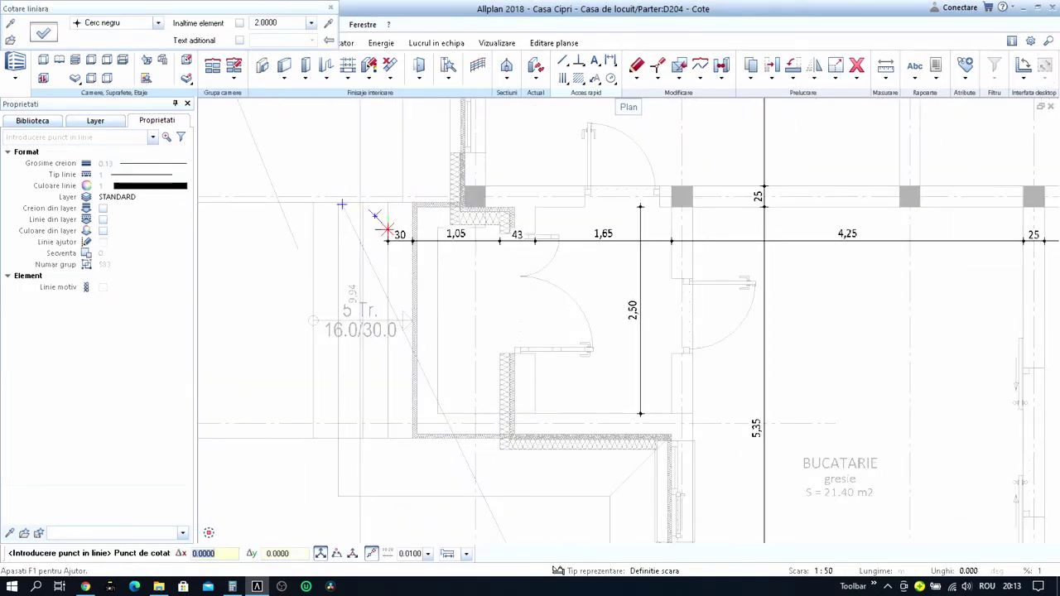
pyautogui.click(358, 284)
pyautogui.scroll(-3, 414, 307)
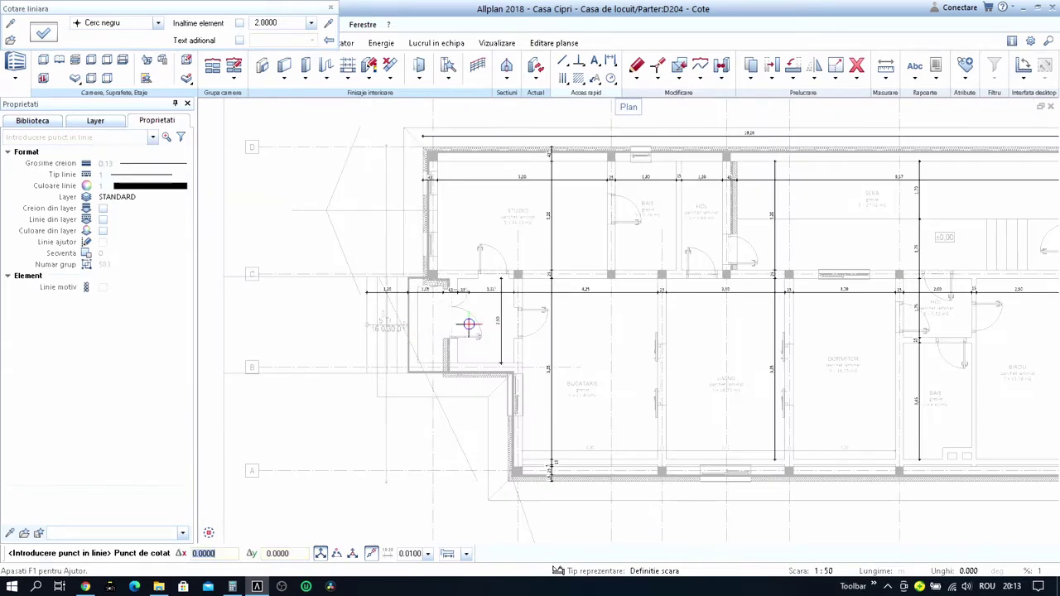
pyautogui.press('Escape')
pyautogui.scroll(-2, 529, 330)
pyautogui.scroll(1, 658, 282)
pyautogui.press('Escape')
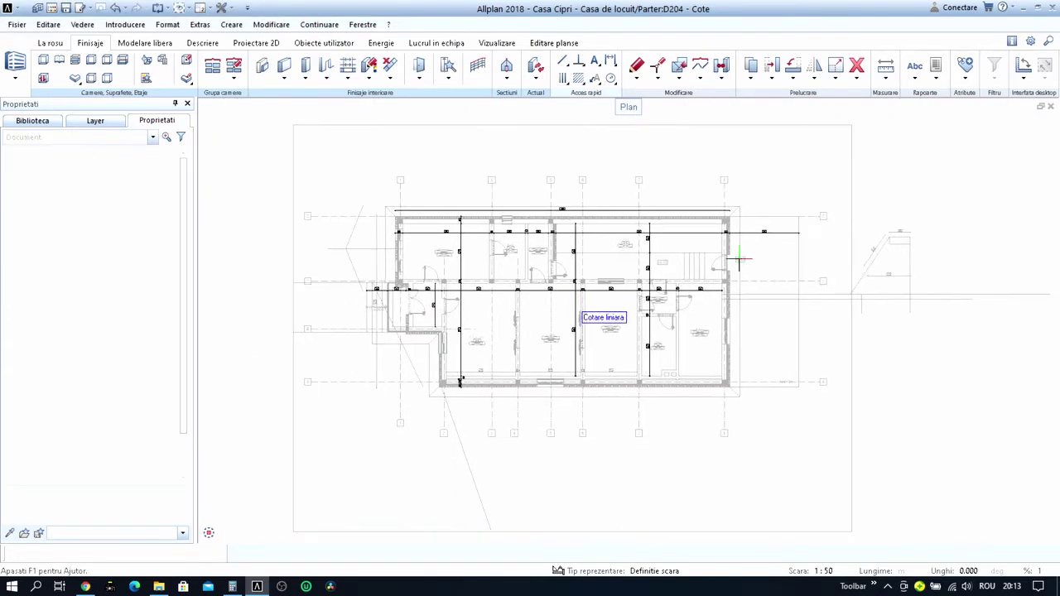
# Select the dimension chain along the middle wall and open the drawing-structure dialog.
pyautogui.scroll(1, 741, 320)
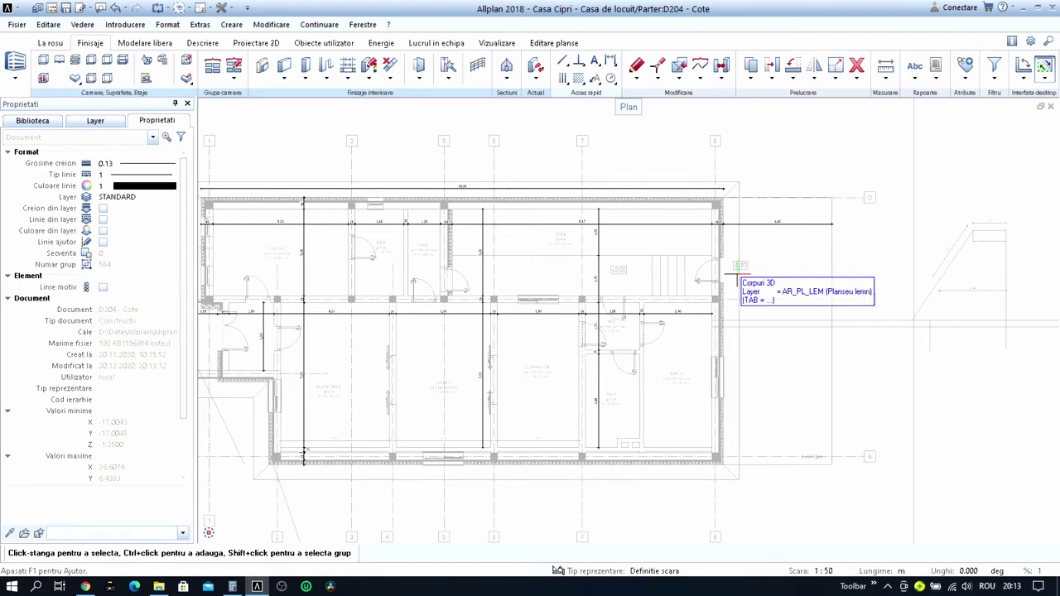
pyautogui.scroll(-1, 737, 273)
pyautogui.scroll(1, 633, 282)
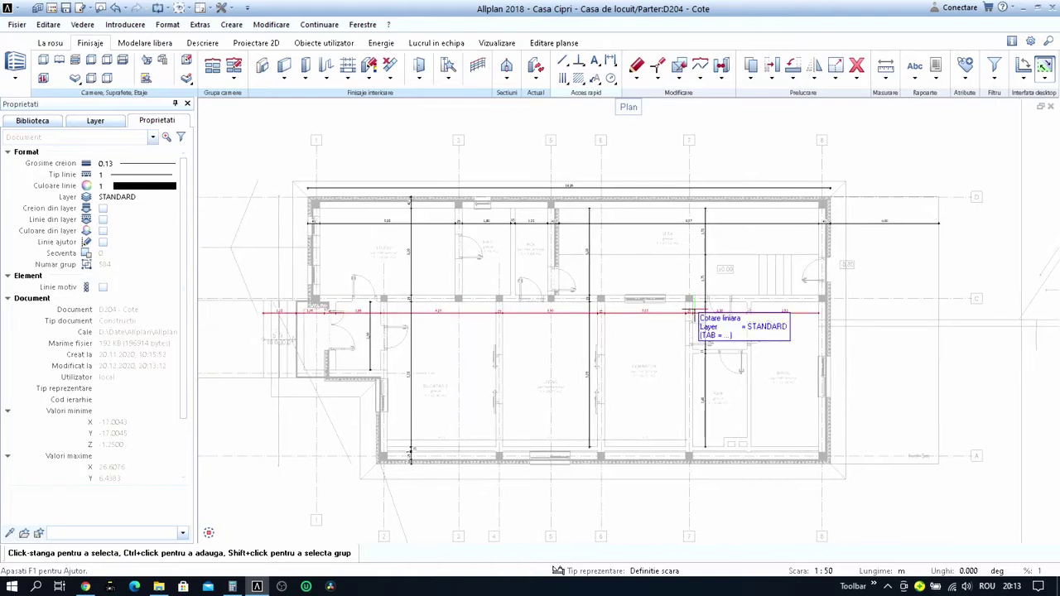
pyautogui.doubleClick(687, 312)
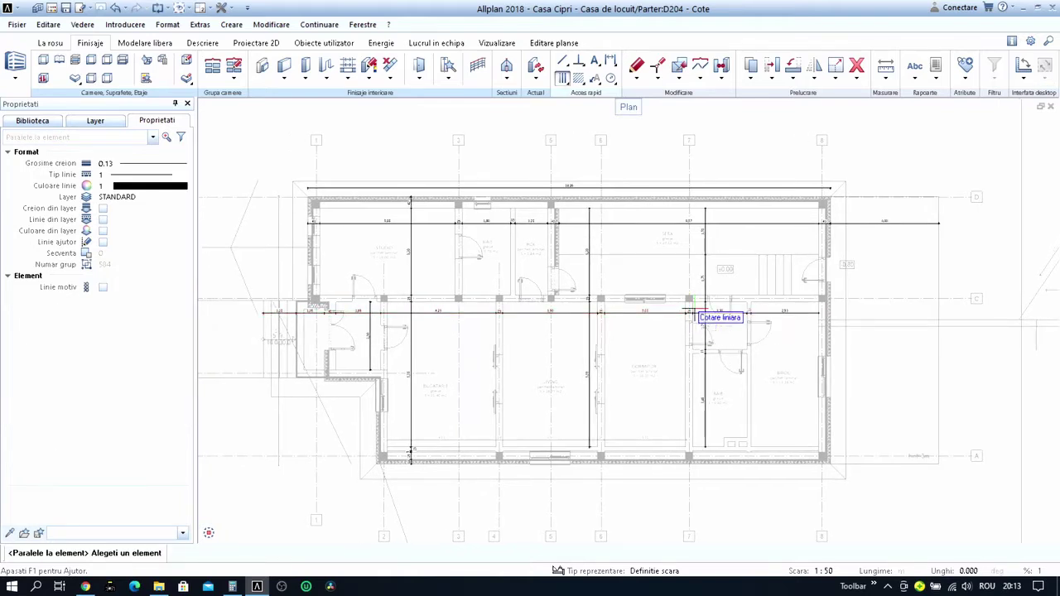
pyautogui.click(67, 10)
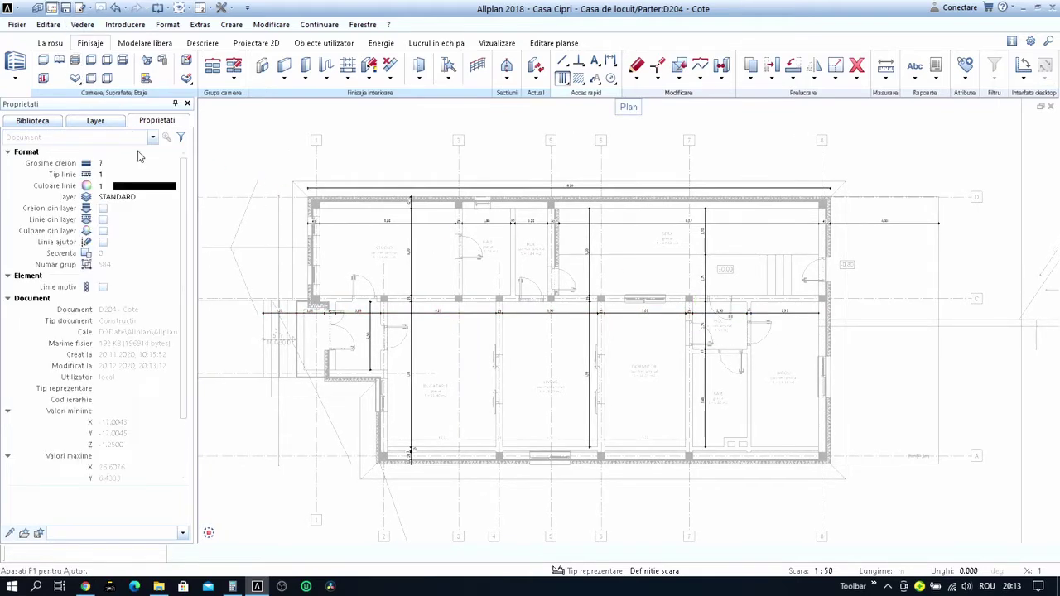
# Delete the bottom-wall dimension chain in 201 Pereti parter, then reactivate 204 Cote.
pyautogui.doubleClick(131, 277)
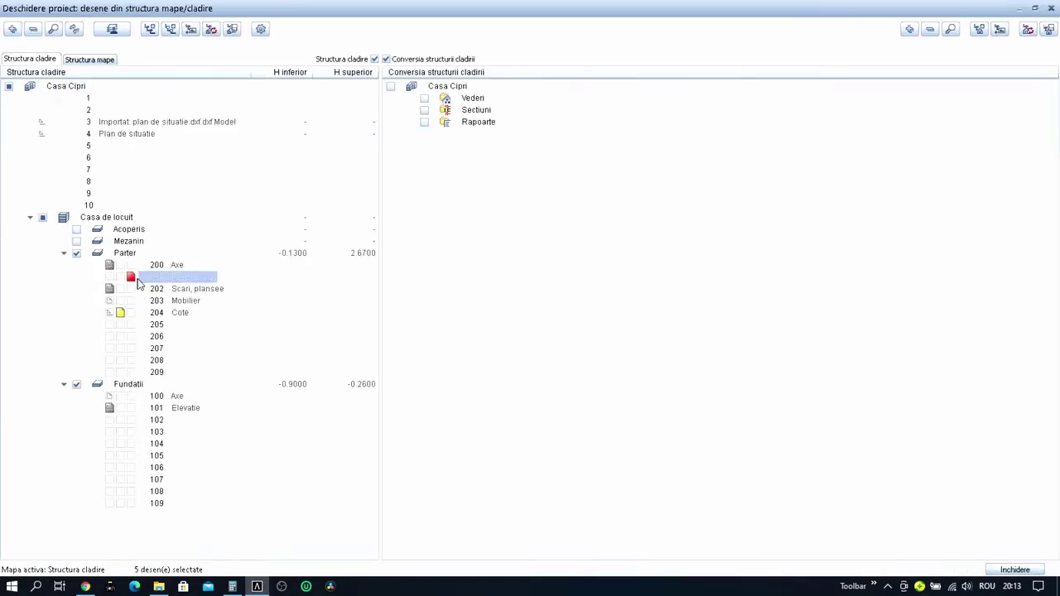
pyautogui.scroll(3, 537, 454)
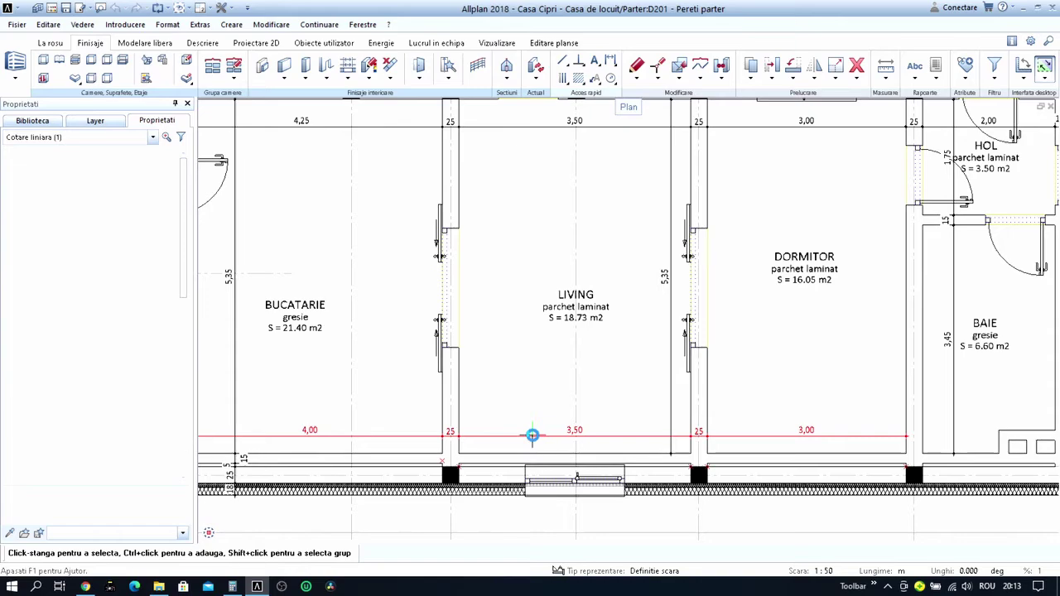
pyautogui.click(532, 432)
pyautogui.press('Delete')
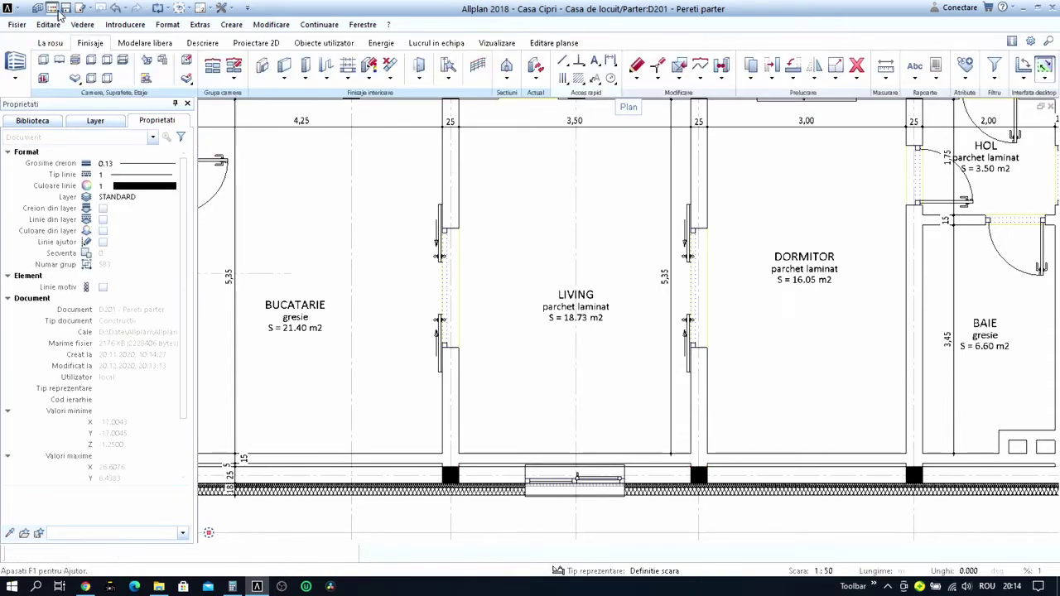
pyautogui.click(53, 8)
pyautogui.doubleClick(133, 313)
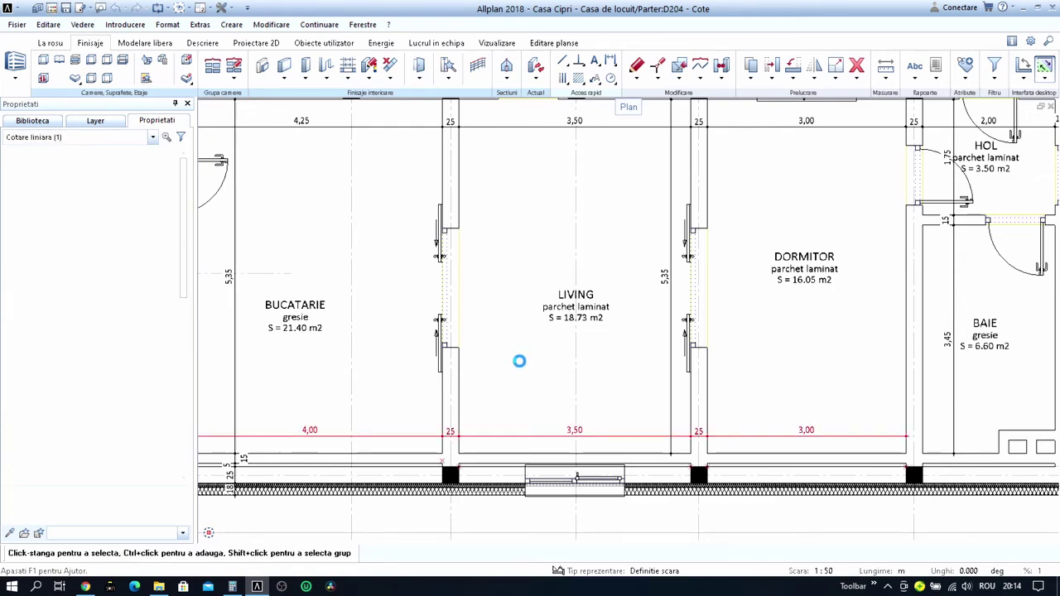
# Move the 3,50/25/3,00 dimension line up closer to the south wall.
pyautogui.click(540, 429)
pyautogui.scroll(-2, 522, 367)
pyautogui.press('Escape')
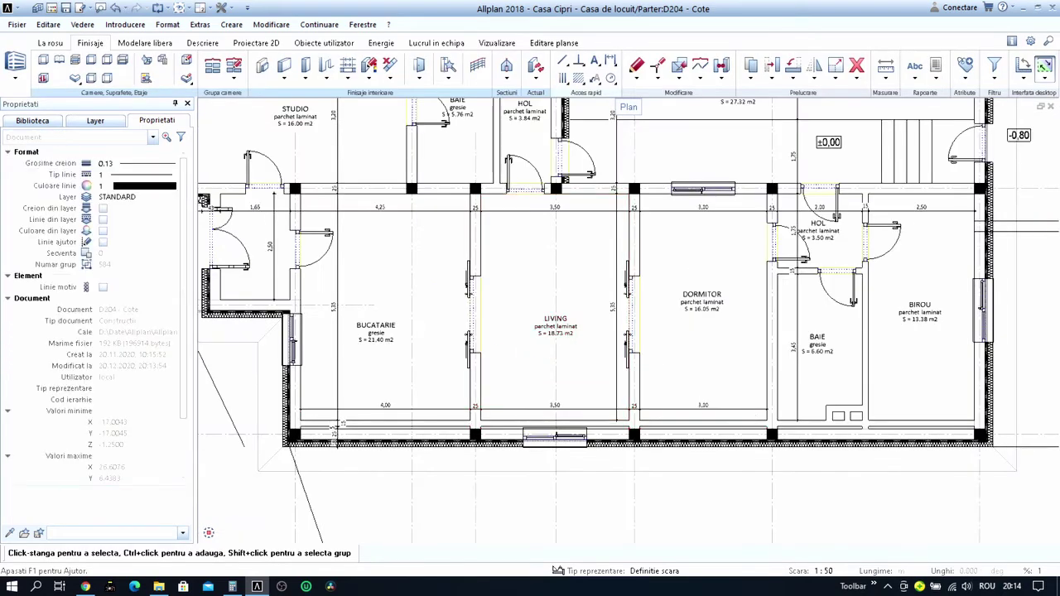
pyautogui.moveTo(777, 417); pyautogui.dragTo(755, 389, button='middle')
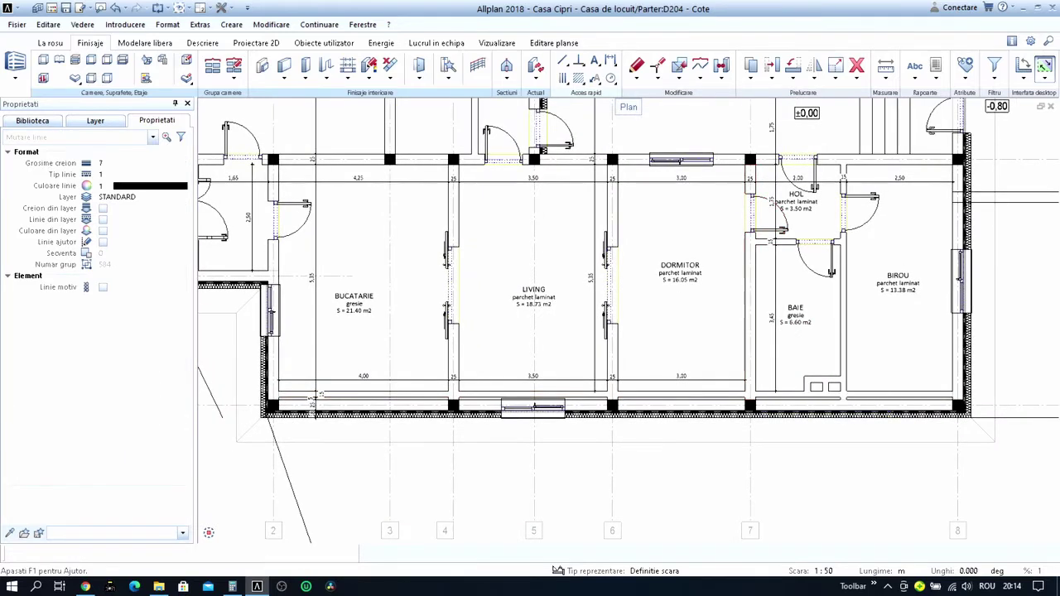
pyautogui.scroll(3, 750, 387)
pyautogui.click(736, 373)
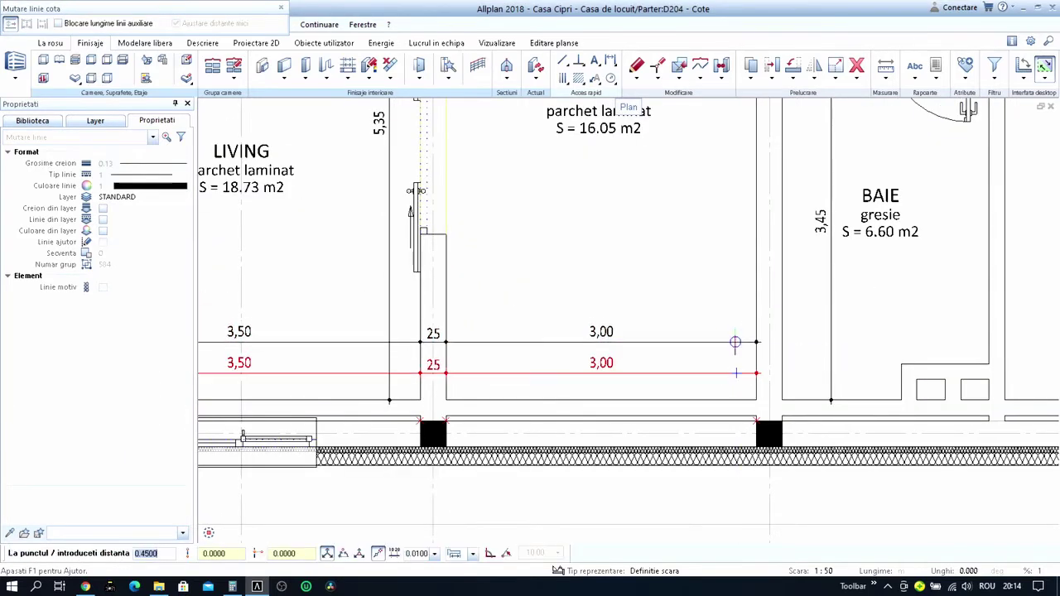
pyautogui.click(735, 337)
pyautogui.press('Escape')
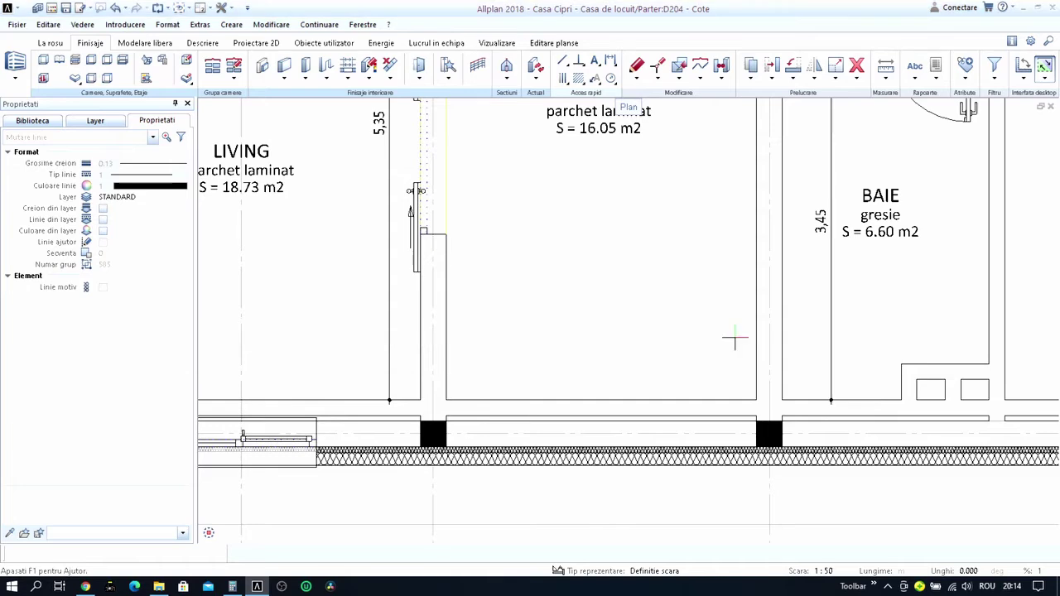
# Add a linear dimension between the BAIE and BIROU wall corners.
pyautogui.doubleClick(734, 337)
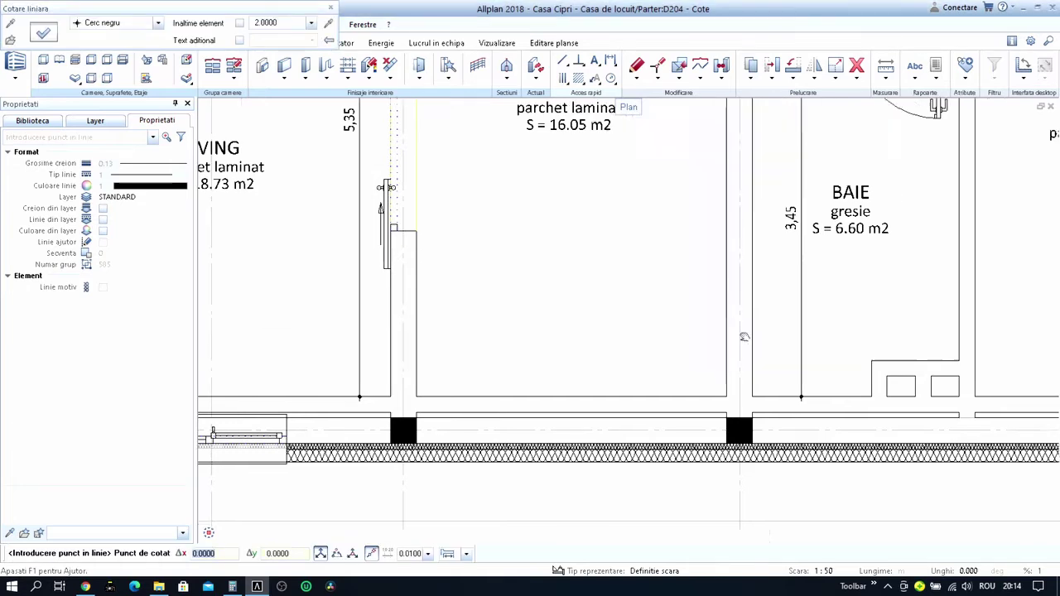
pyautogui.moveTo(781, 362); pyautogui.dragTo(292, 342, button='middle')
pyautogui.click(494, 331)
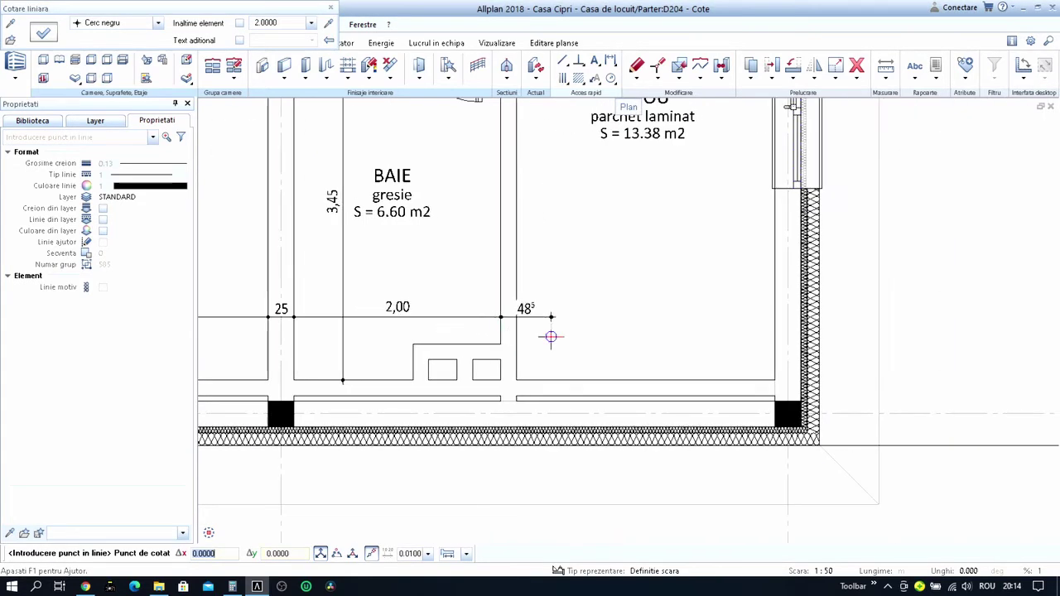
pyautogui.click(773, 328)
pyautogui.scroll(-2, 764, 322)
pyautogui.scroll(-2, 757, 315)
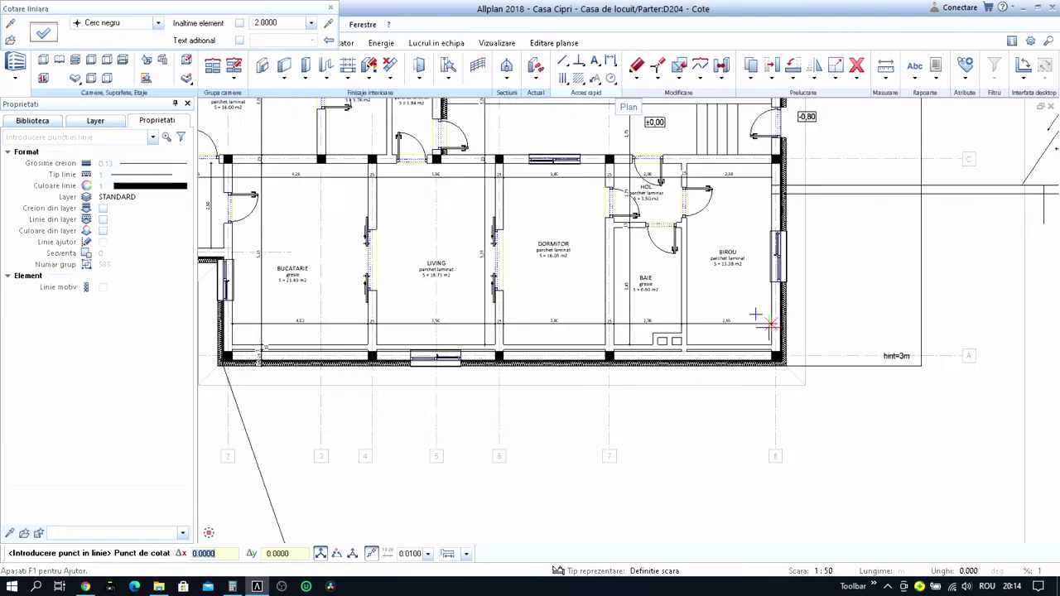
pyautogui.scroll(3, 762, 313)
pyautogui.scroll(-5, 811, 328)
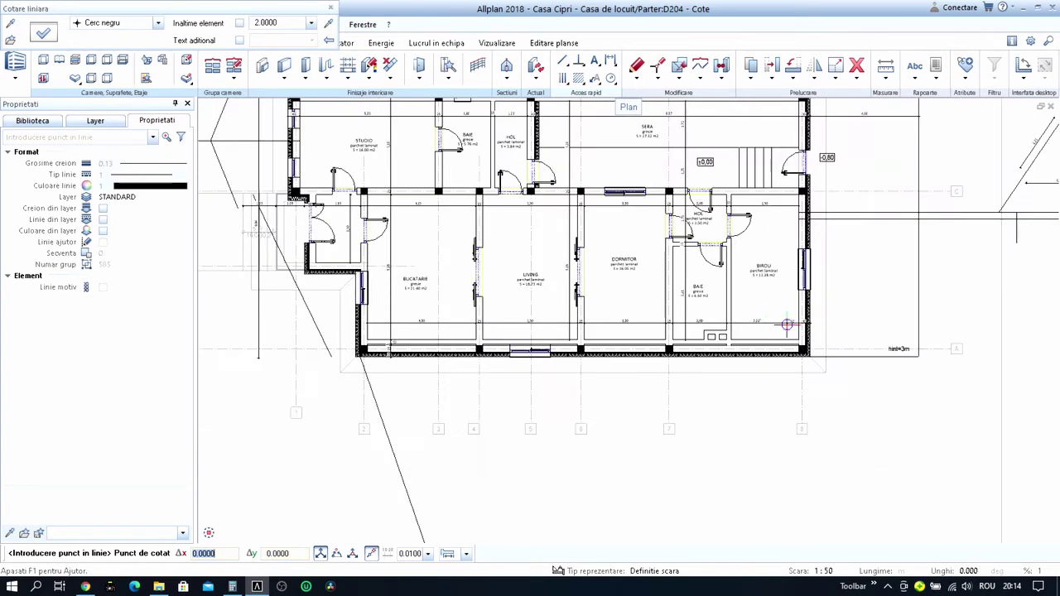
pyautogui.press('Escape')
pyautogui.scroll(-1, 612, 356)
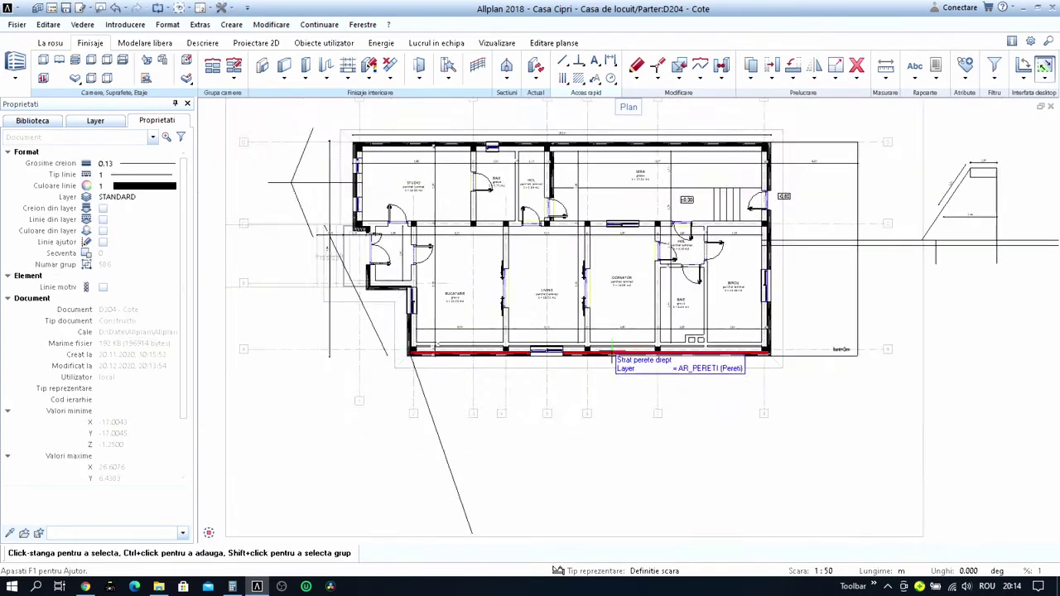
pyautogui.scroll(-1, 611, 348)
pyautogui.scroll(1, 608, 303)
pyautogui.scroll(1, 604, 292)
pyautogui.scroll(1, 610, 292)
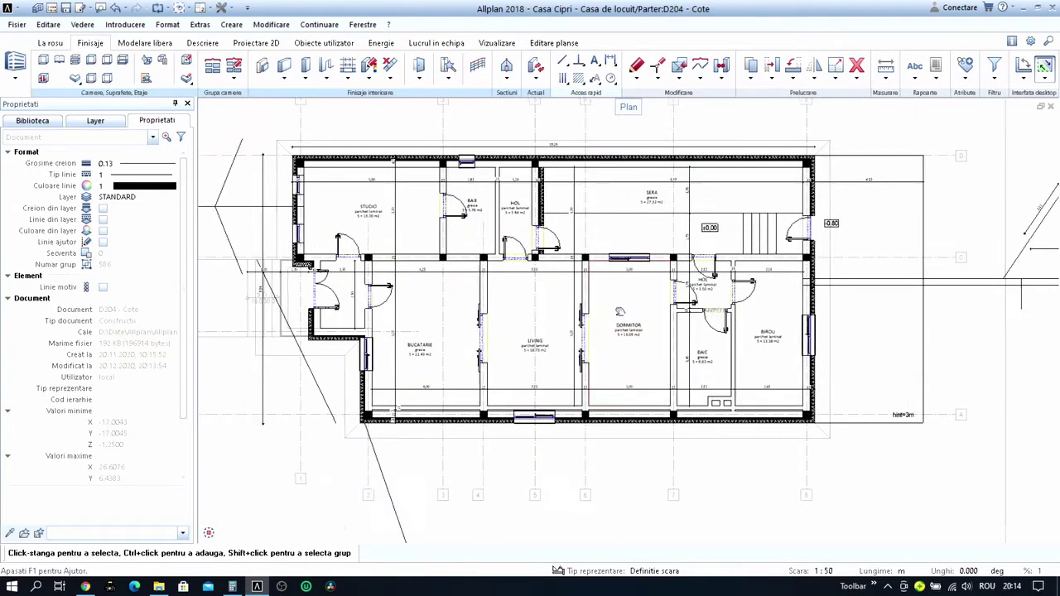
pyautogui.scroll(-1, 617, 302)
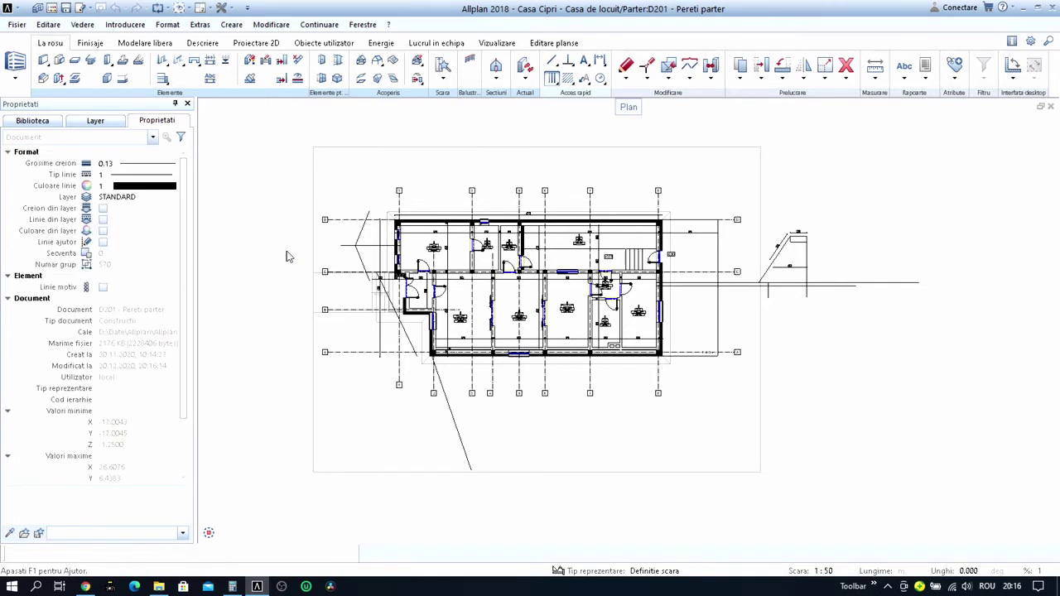
# Set Cote, Mobilier and Axe as background references, keeping 201 Pereti parter current.
pyautogui.press('F2')
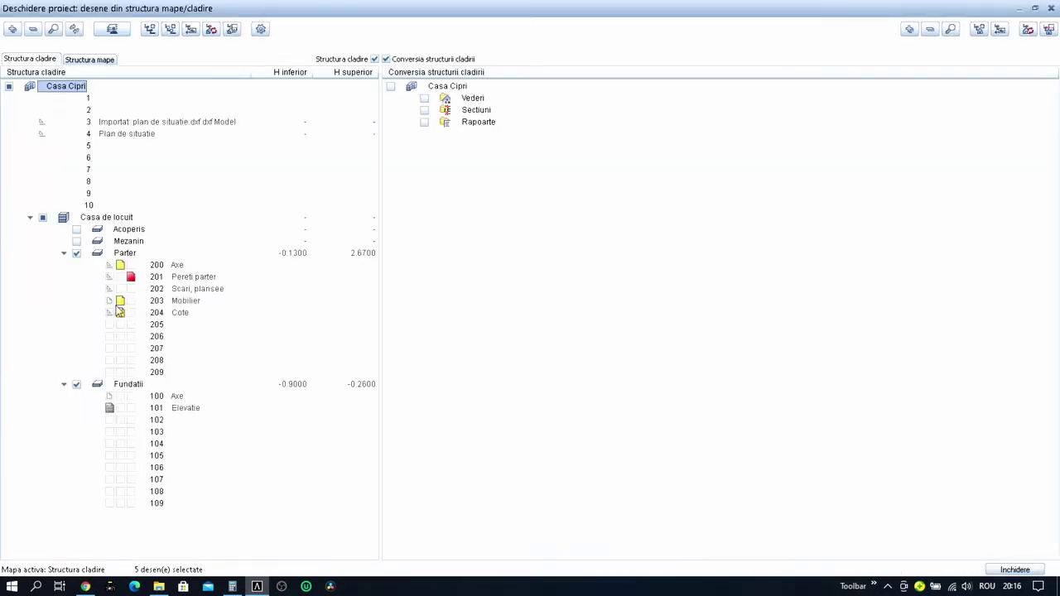
pyautogui.click(114, 303)
pyautogui.moveTo(116, 312); pyautogui.dragTo(108, 328)
pyautogui.click(110, 265)
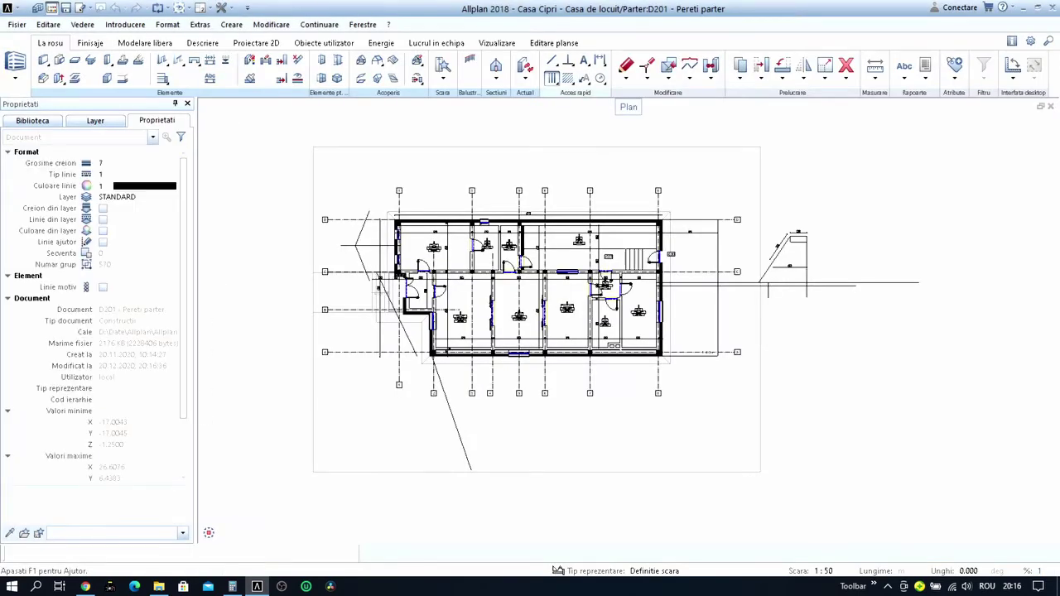
pyautogui.scroll(1, 377, 290)
pyautogui.scroll(5, 406, 292)
# Trace the stair landing outline with 0.25-thick lines, starting from the exterior wall corner.
pyautogui.rightClick(405, 291)
pyautogui.rightClick(405, 291)
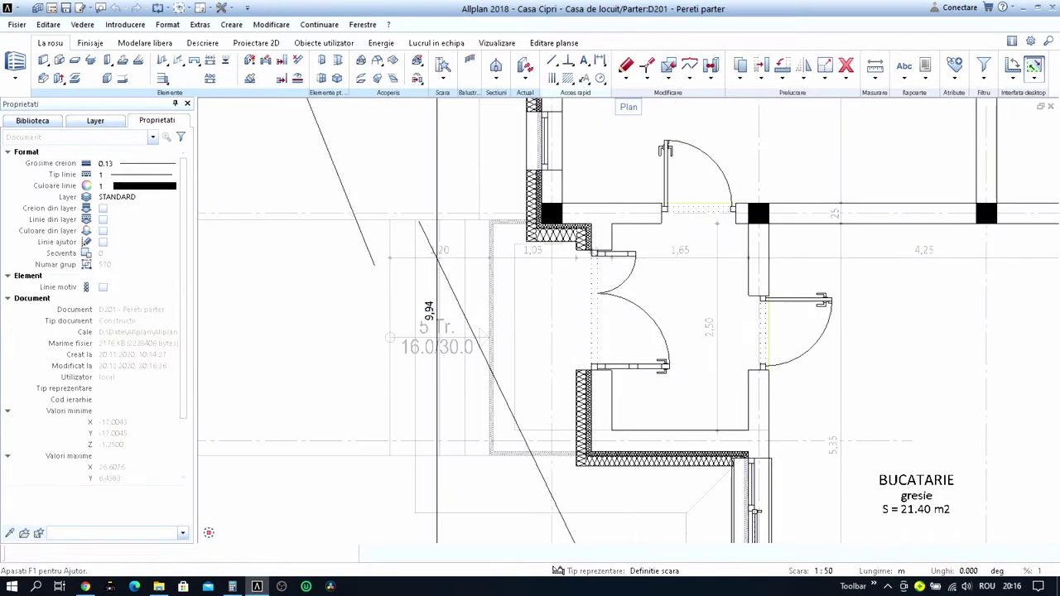
pyautogui.click(163, 165)
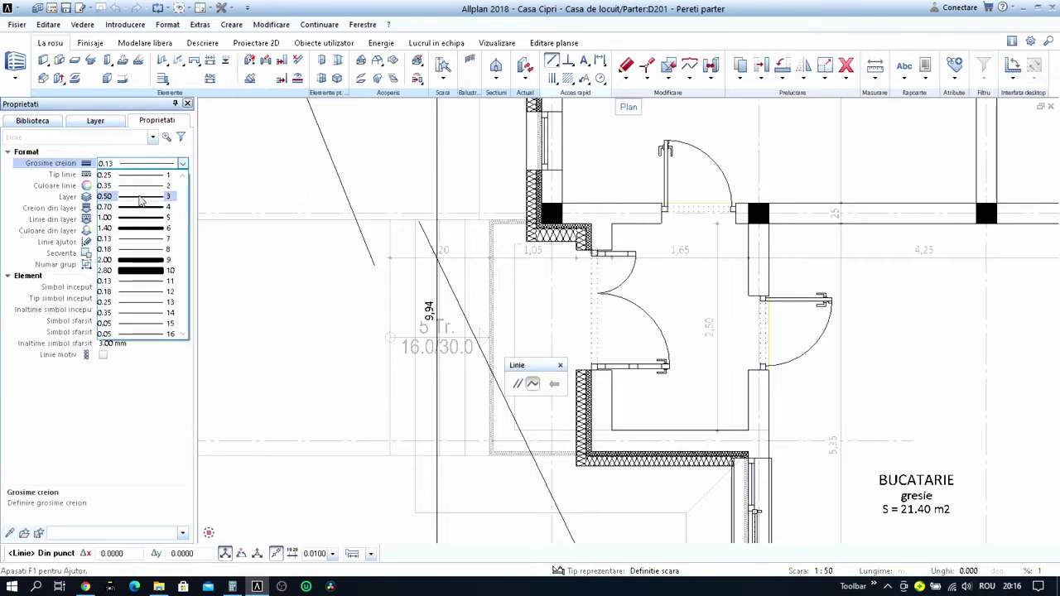
pyautogui.click(140, 176)
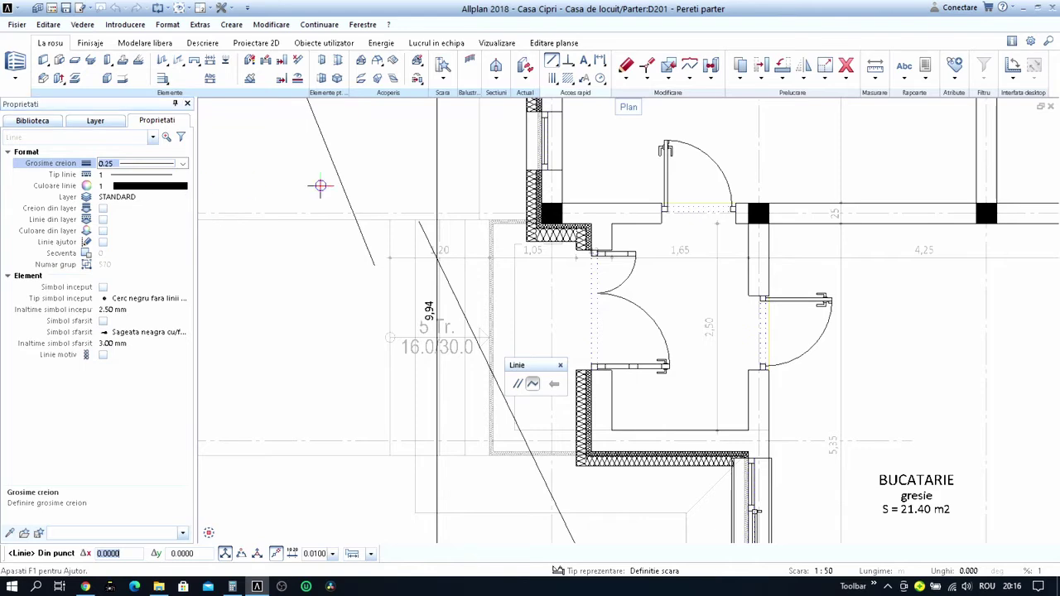
pyautogui.scroll(3, 525, 219)
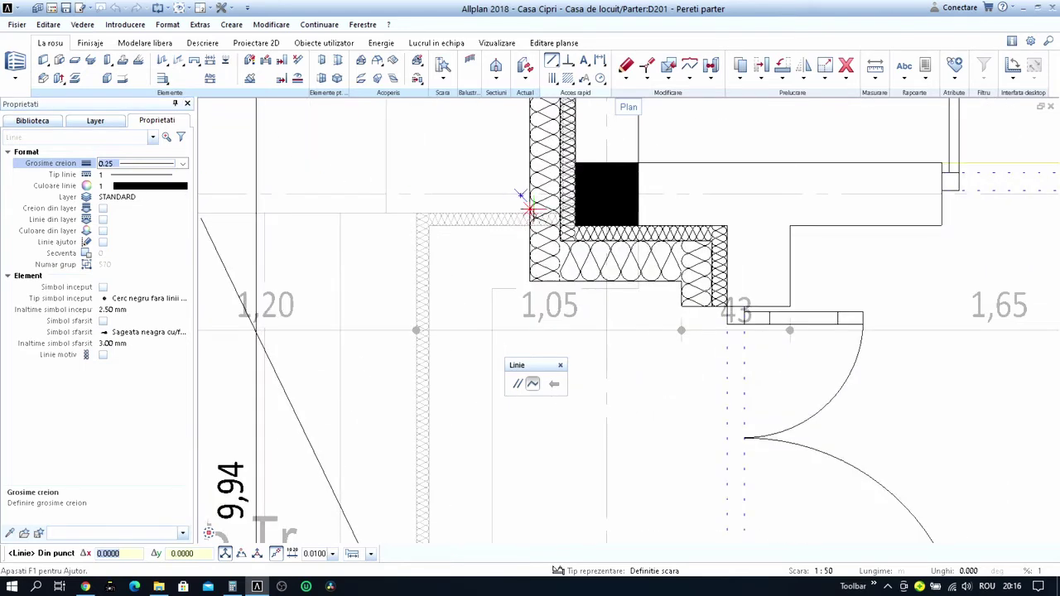
pyautogui.click(525, 210)
pyautogui.scroll(-1, 516, 203)
pyautogui.scroll(-2, 378, 221)
pyautogui.scroll(2, 403, 208)
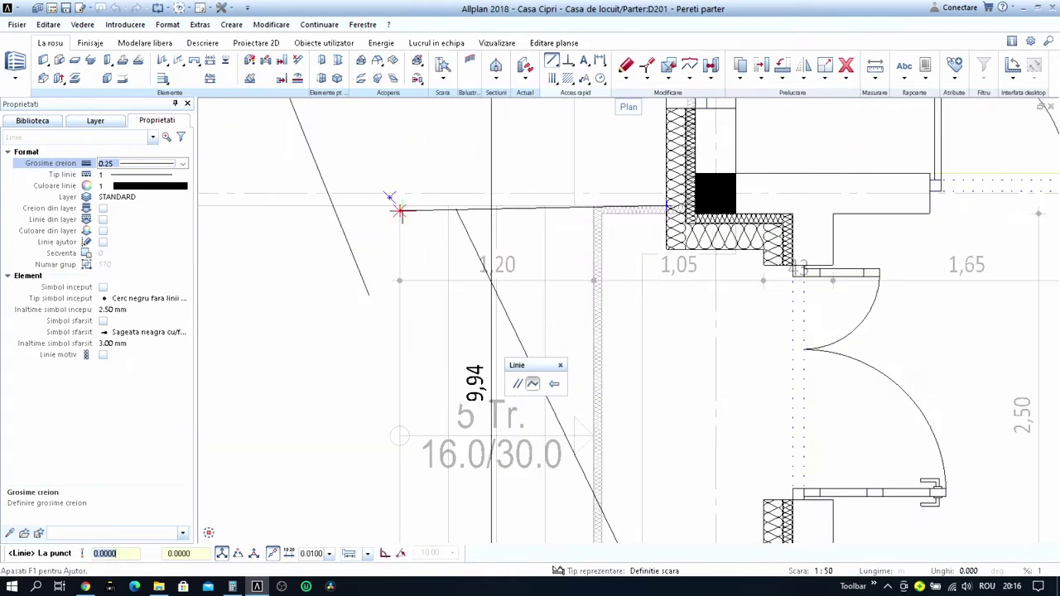
pyautogui.scroll(-3, 402, 208)
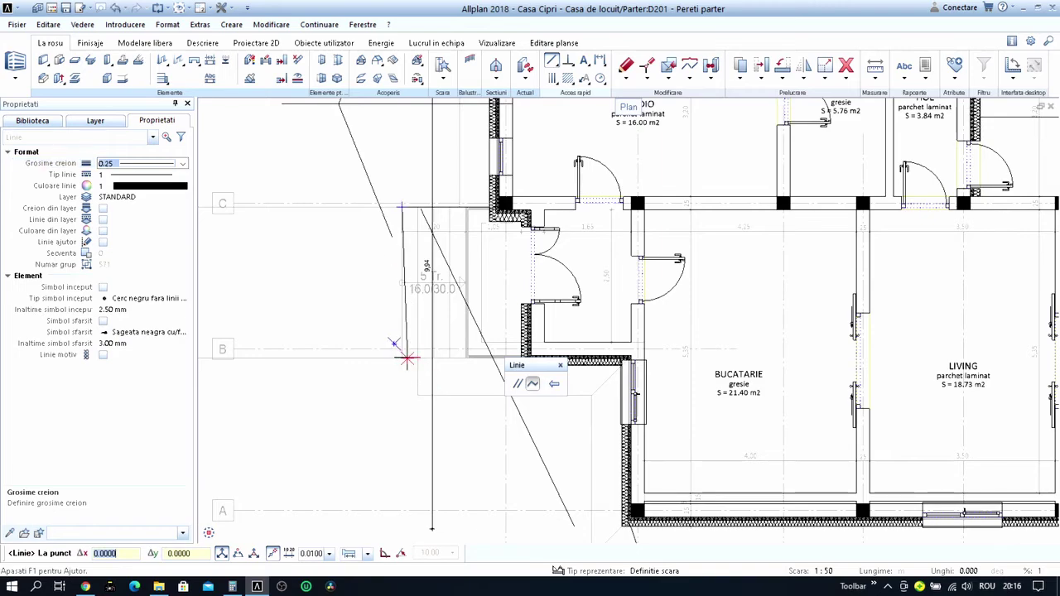
pyautogui.scroll(-2, 331, 256)
pyautogui.scroll(4, 331, 306)
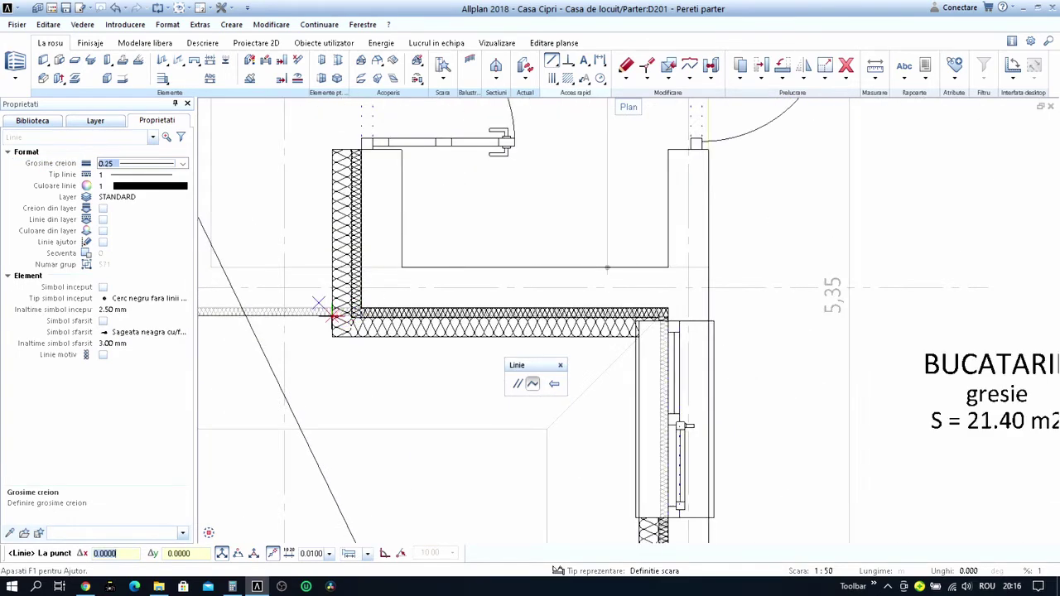
pyautogui.scroll(-3, 331, 312)
pyautogui.scroll(3, 423, 204)
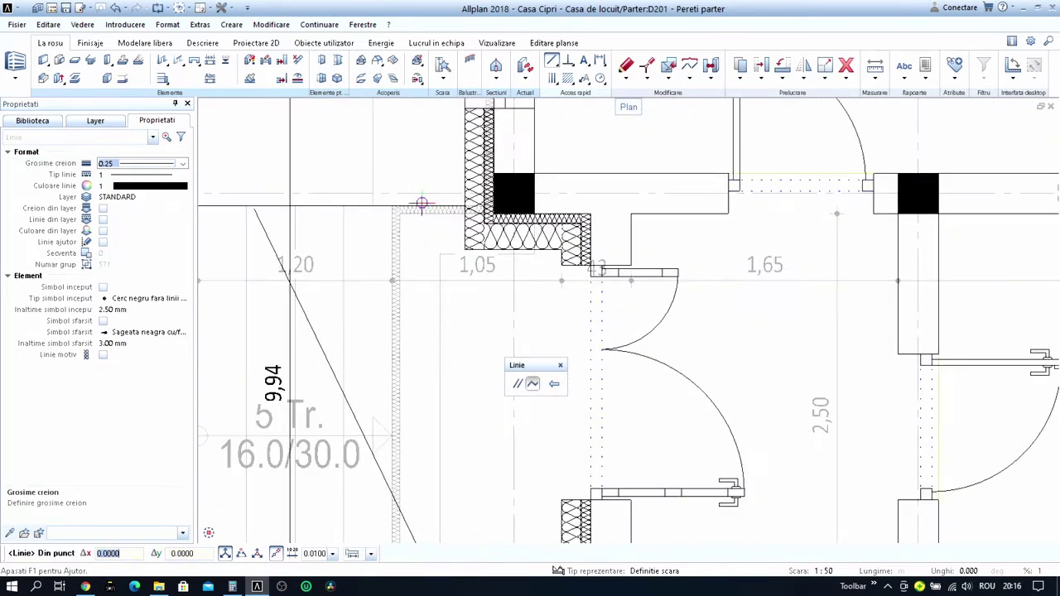
pyautogui.scroll(-2, 391, 206)
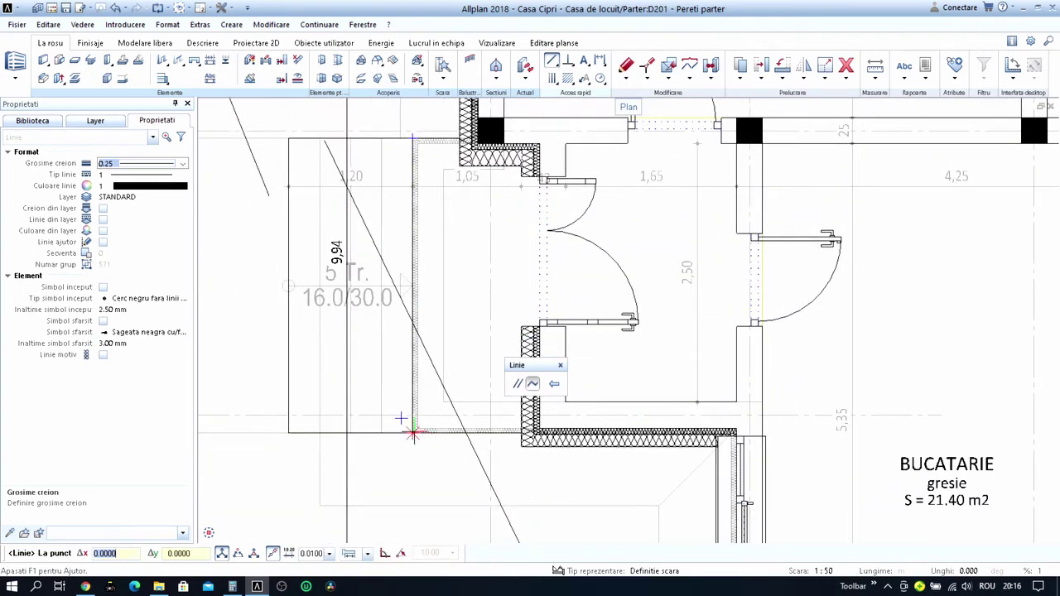
pyautogui.press('Escape')
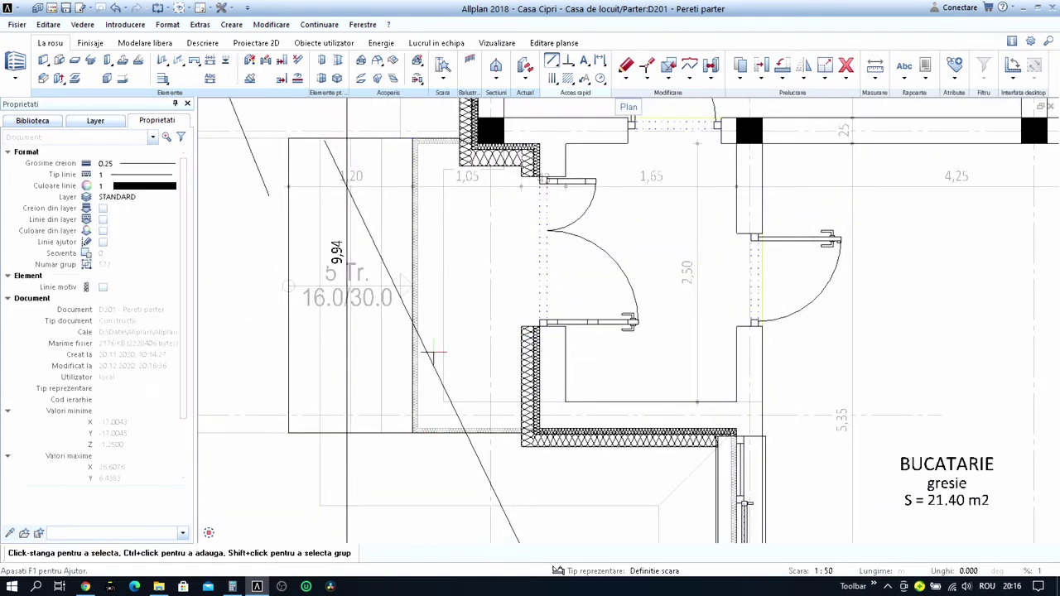
# Cancel the parallel offset of the landing edge.
pyautogui.scroll(2, 409, 238)
pyautogui.click(414, 237)
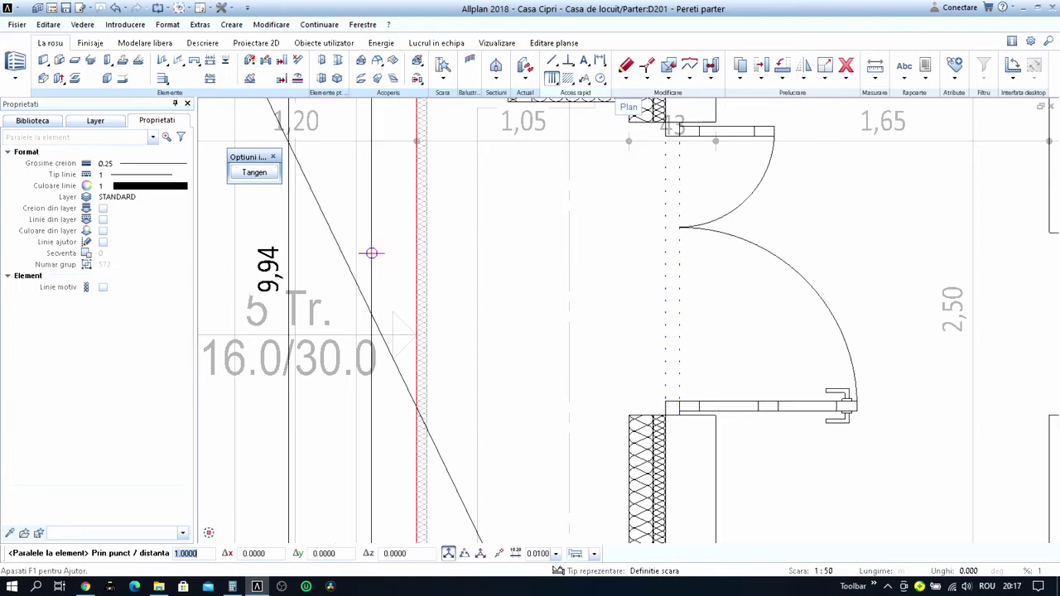
pyautogui.scroll(-2, 350, 348)
pyautogui.scroll(1, 395, 334)
pyautogui.scroll(1, 395, 338)
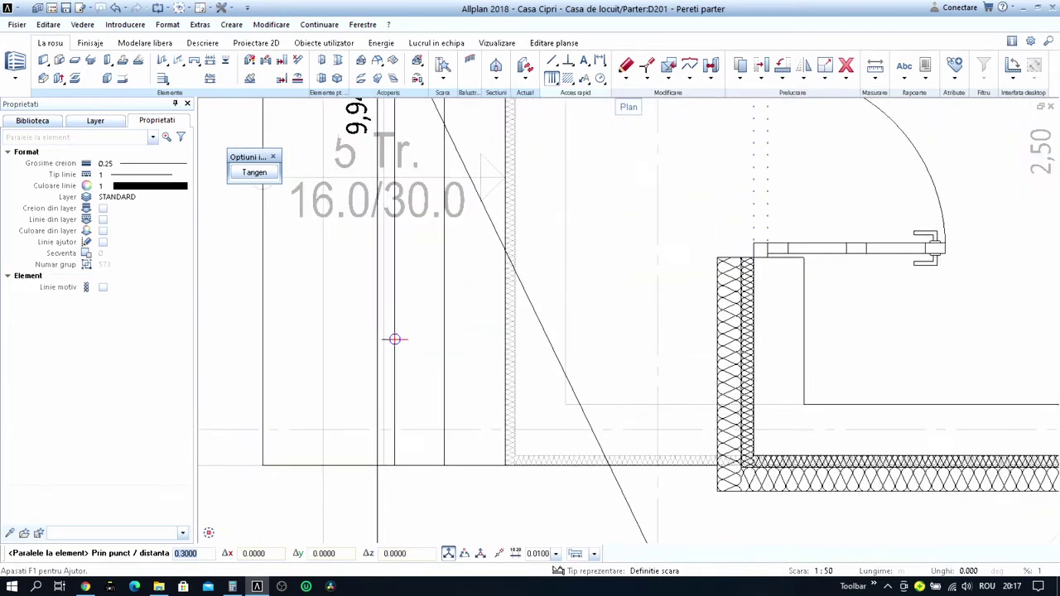
pyautogui.scroll(-2, 469, 351)
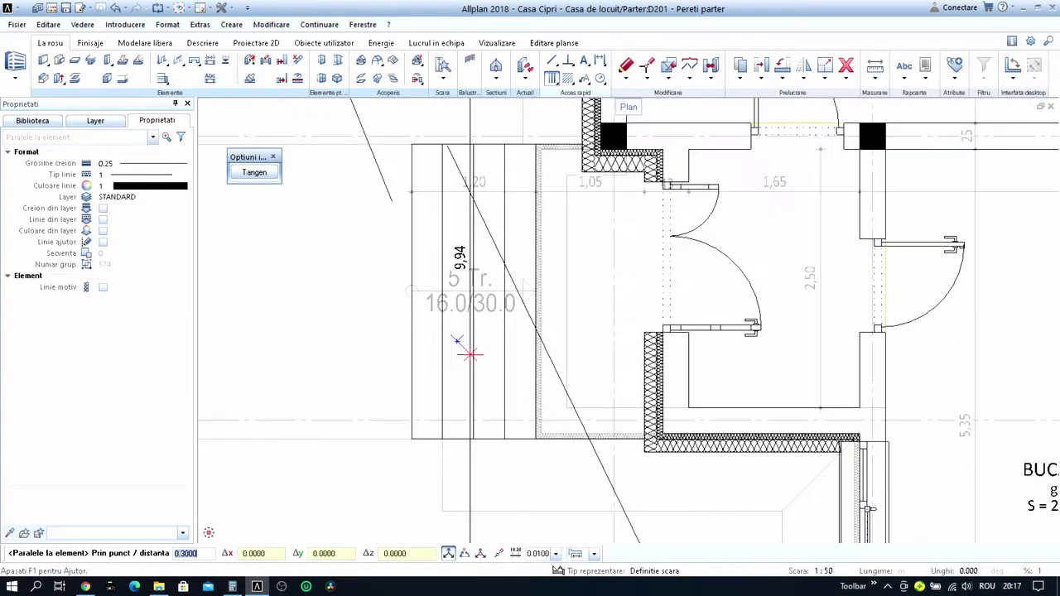
pyautogui.press('Escape')
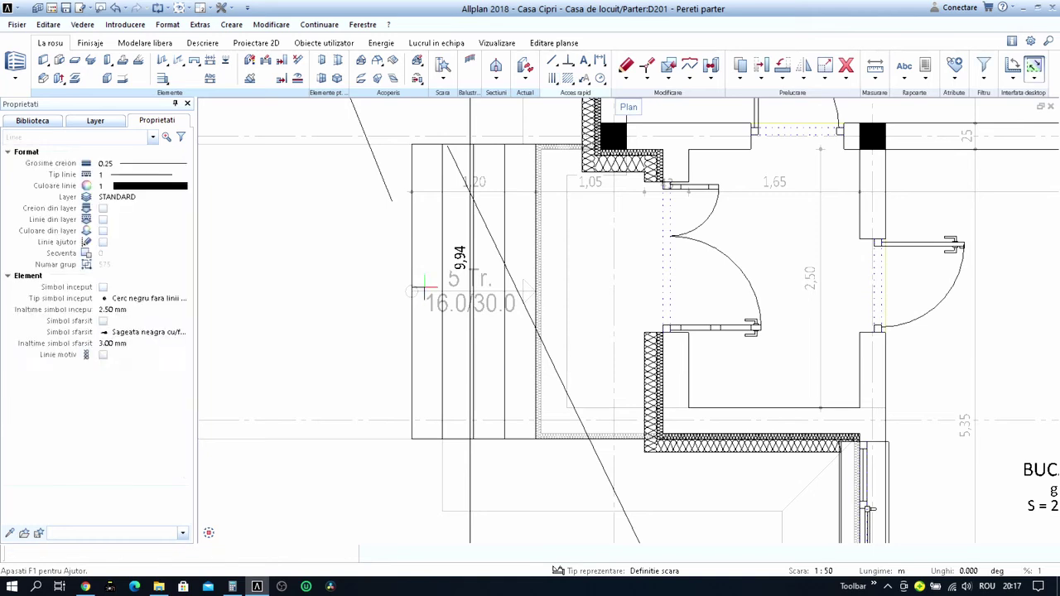
# Draw a walking-direction arrow line with arrowhead across the stair to the wall.
pyautogui.rightClick(410, 303)
pyautogui.scroll(2, 409, 304)
pyautogui.click(417, 275)
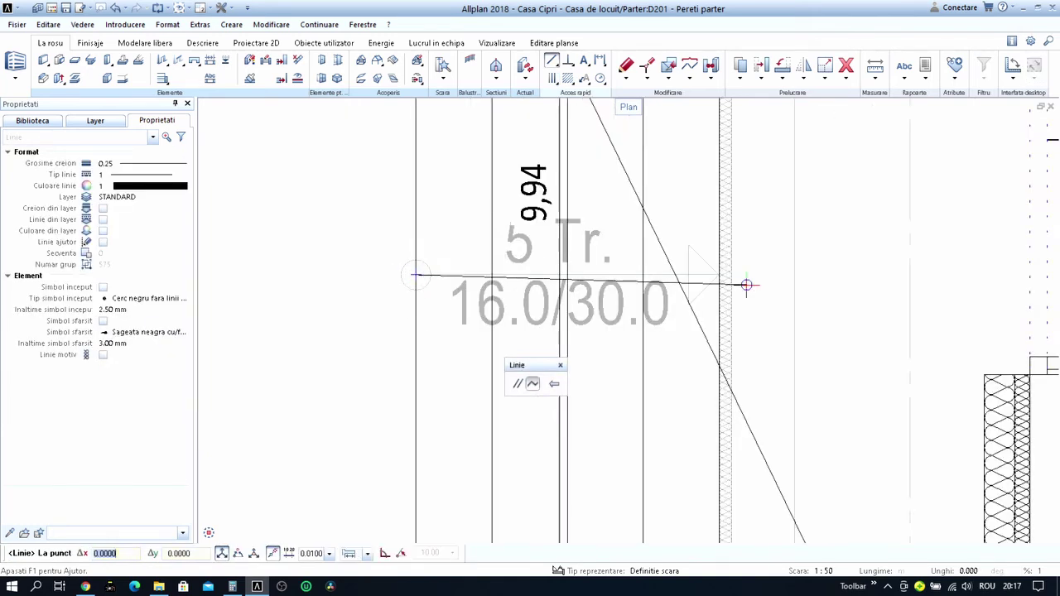
pyautogui.click(688, 247)
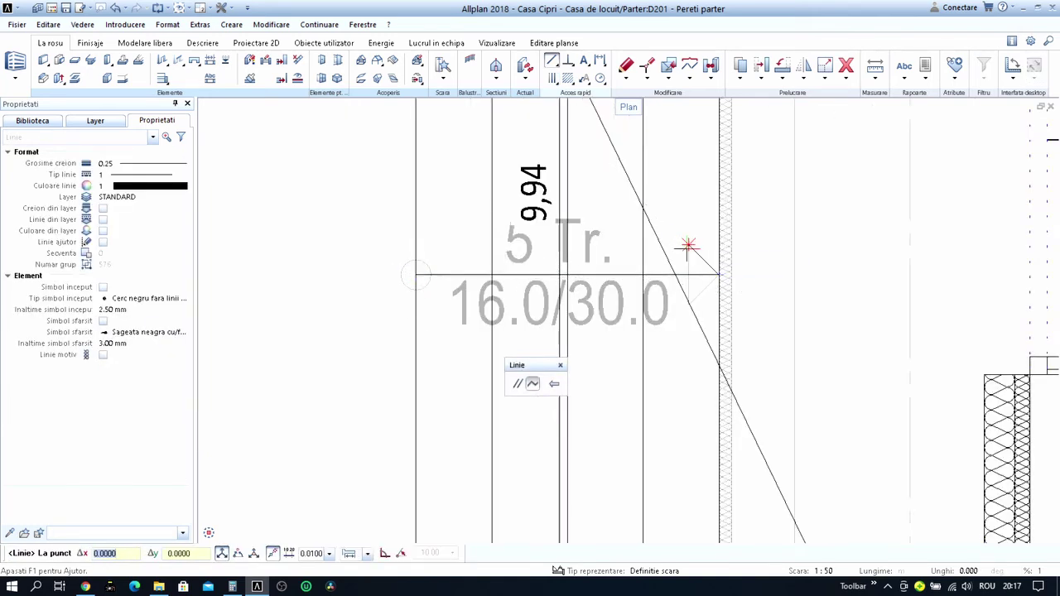
pyautogui.scroll(3, 688, 305)
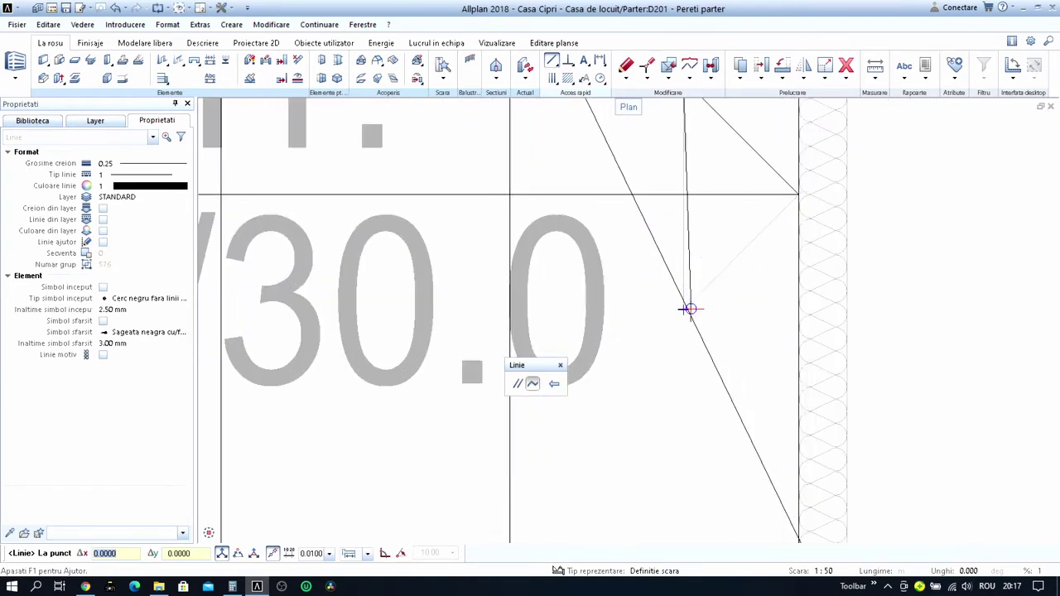
pyautogui.click(687, 308)
pyautogui.click(797, 196)
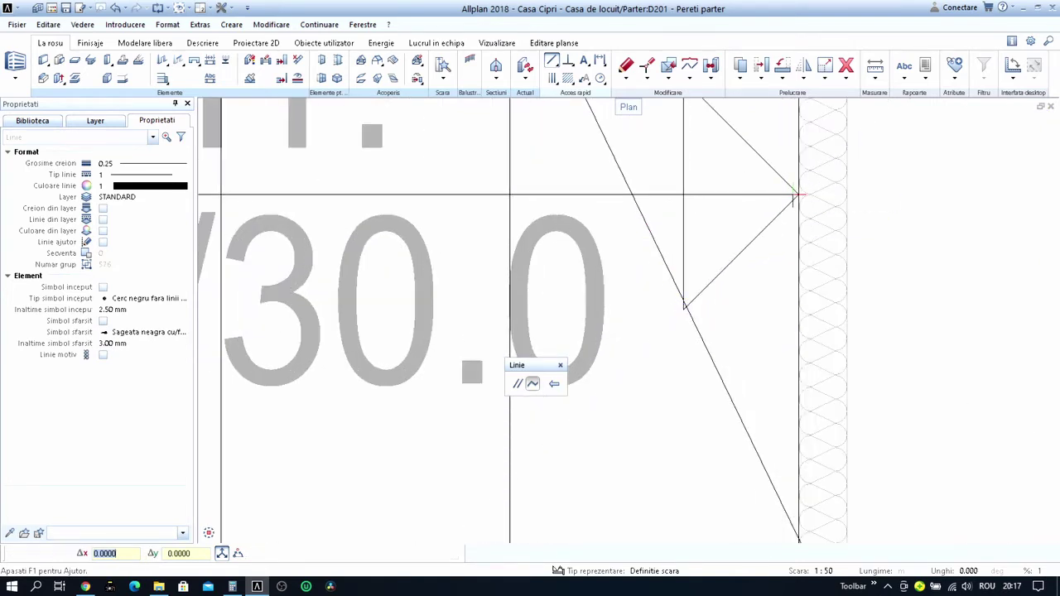
pyautogui.scroll(-3, 796, 195)
pyautogui.press('Escape')
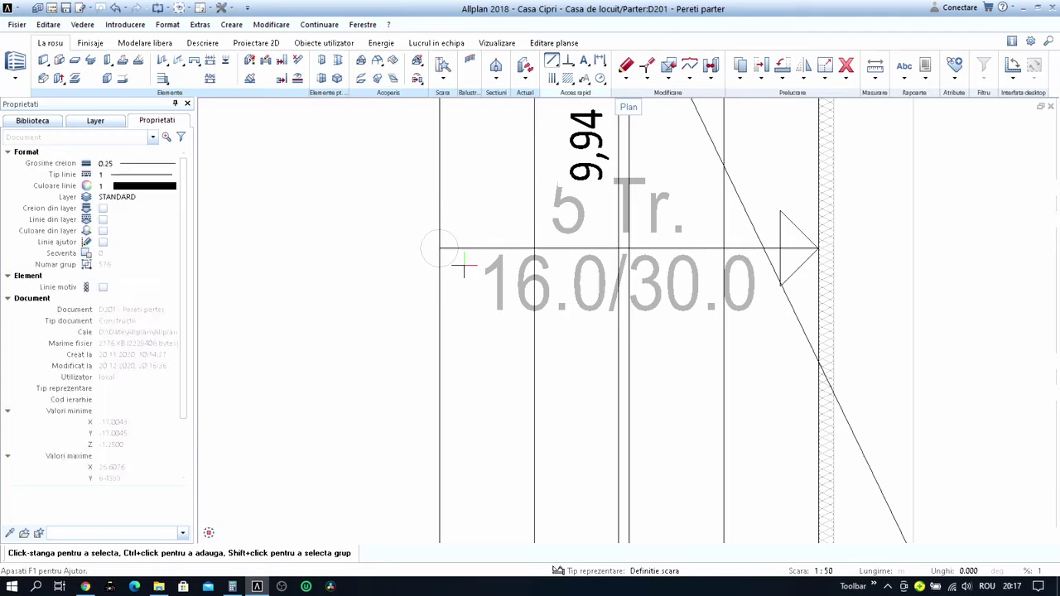
# Start a parallel offset, cancel it, and zoom in on the stair area.
pyautogui.press('p')
pyautogui.scroll(2, 451, 248)
pyautogui.scroll(2, 450, 240)
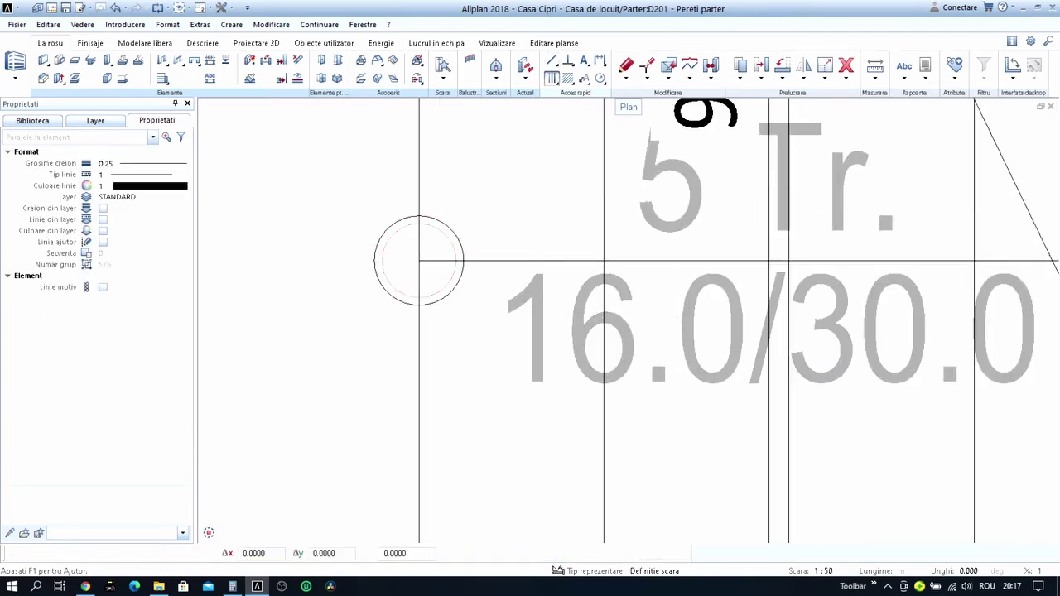
pyautogui.scroll(-3, 419, 260)
pyautogui.scroll(-5, 514, 244)
pyautogui.press('Escape')
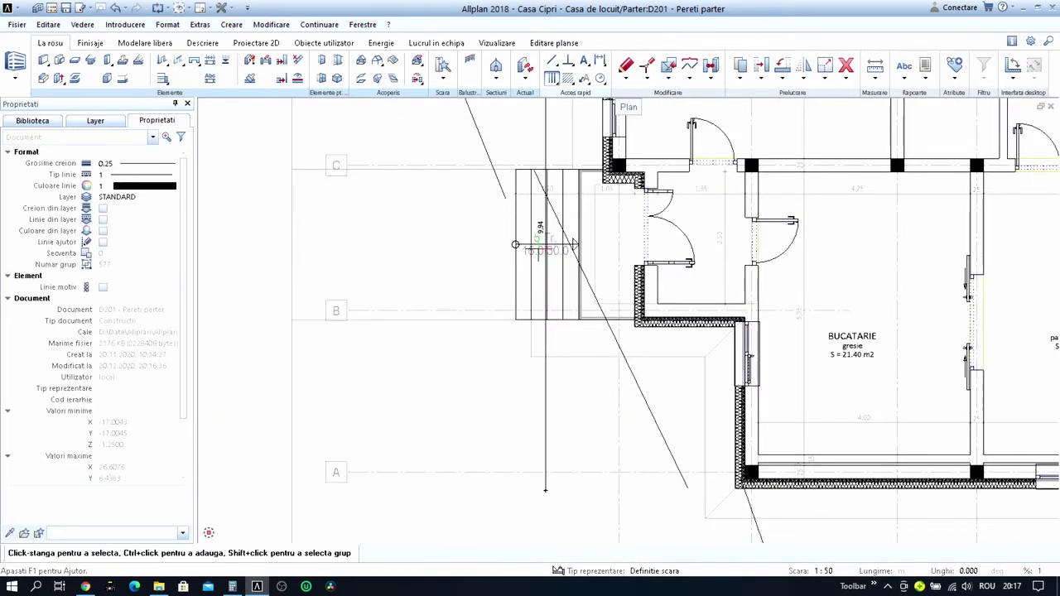
pyautogui.scroll(-3, 539, 253)
pyautogui.scroll(2, 506, 272)
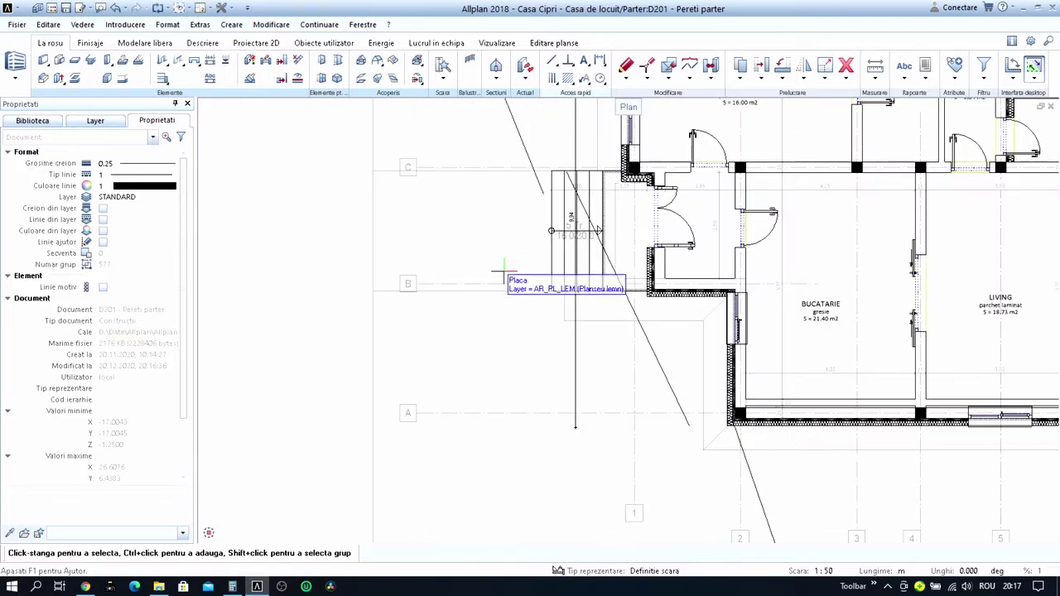
pyautogui.scroll(2, 492, 240)
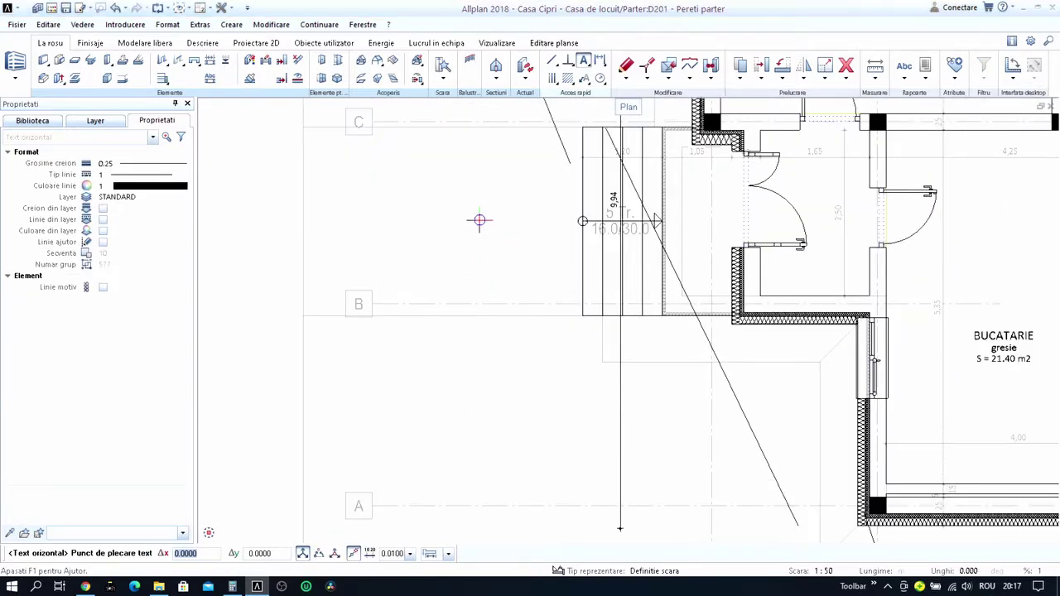
# Place the '5 Tr. 16.0/30.0' label beside the staircase in Calibri at 2.50 mm height.
pyautogui.click(479, 219)
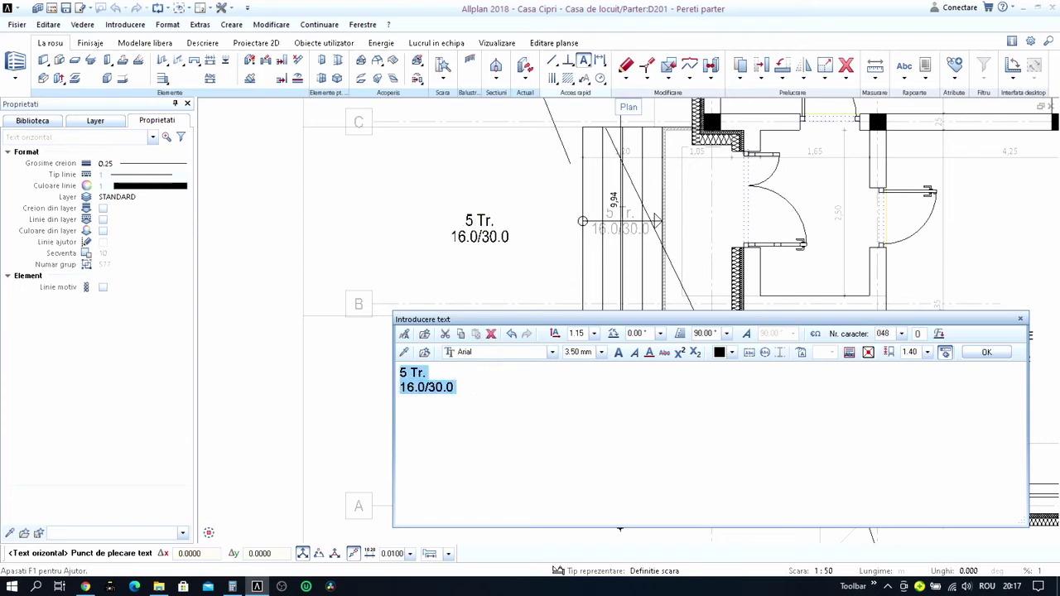
pyautogui.click(516, 354)
pyautogui.click(486, 367)
pyautogui.write('.5')
pyautogui.press('Return')
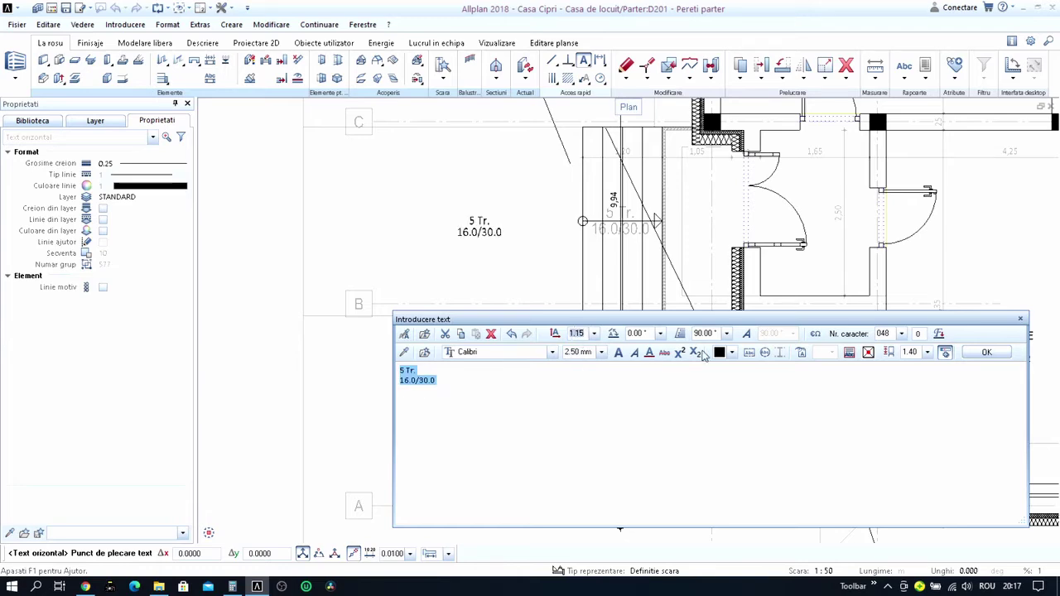
pyautogui.click(985, 363)
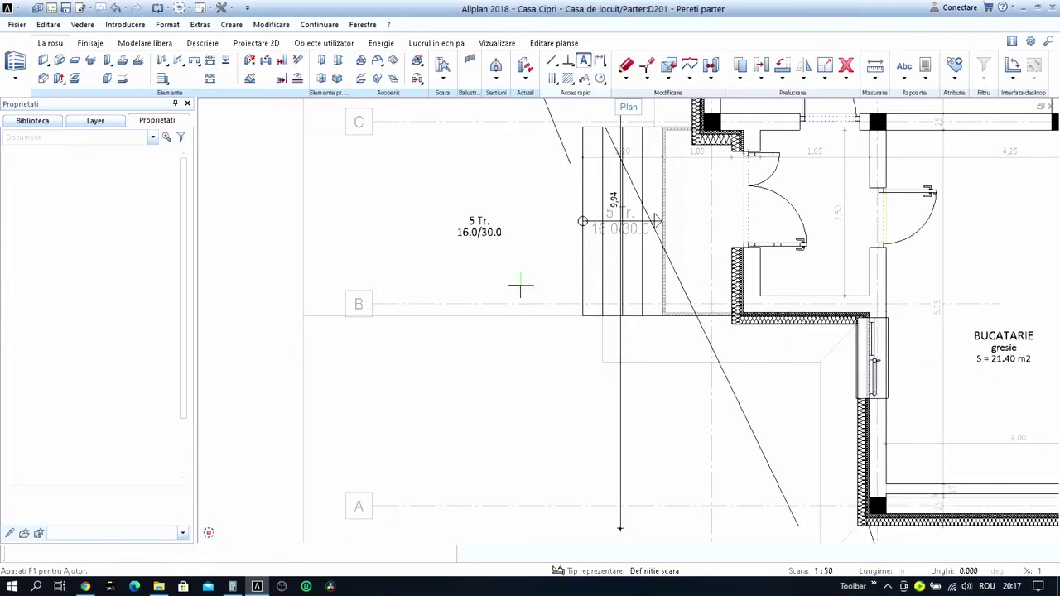
pyautogui.scroll(2, 497, 240)
# Move the 5 Tr. label onto the staircase.
pyautogui.click(483, 215)
pyautogui.click(483, 217)
pyautogui.scroll(1, 513, 290)
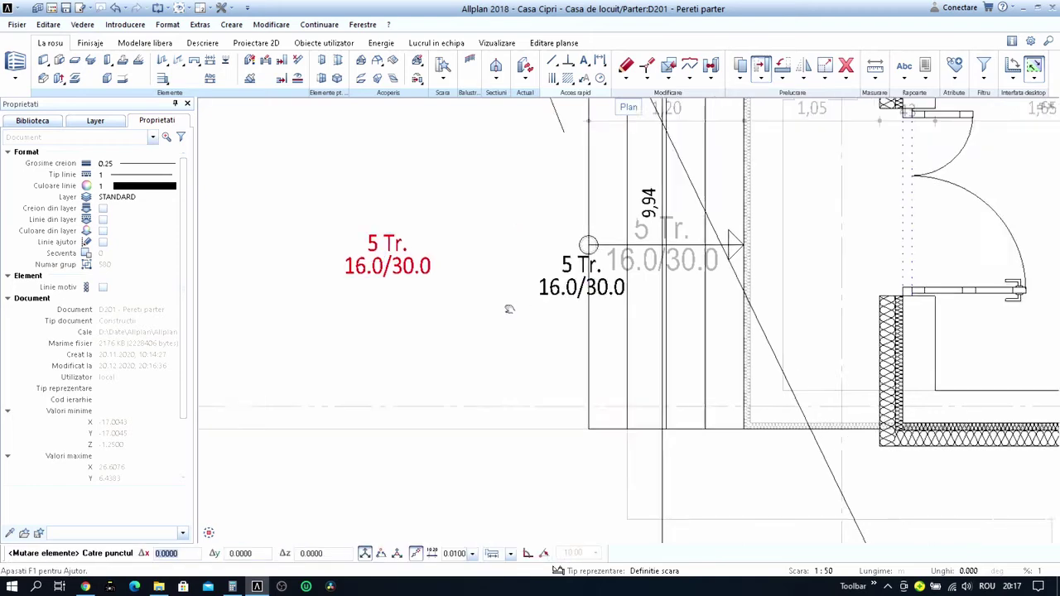
pyautogui.scroll(1, 559, 298)
pyautogui.click(642, 242)
pyautogui.scroll(-2, 472, 296)
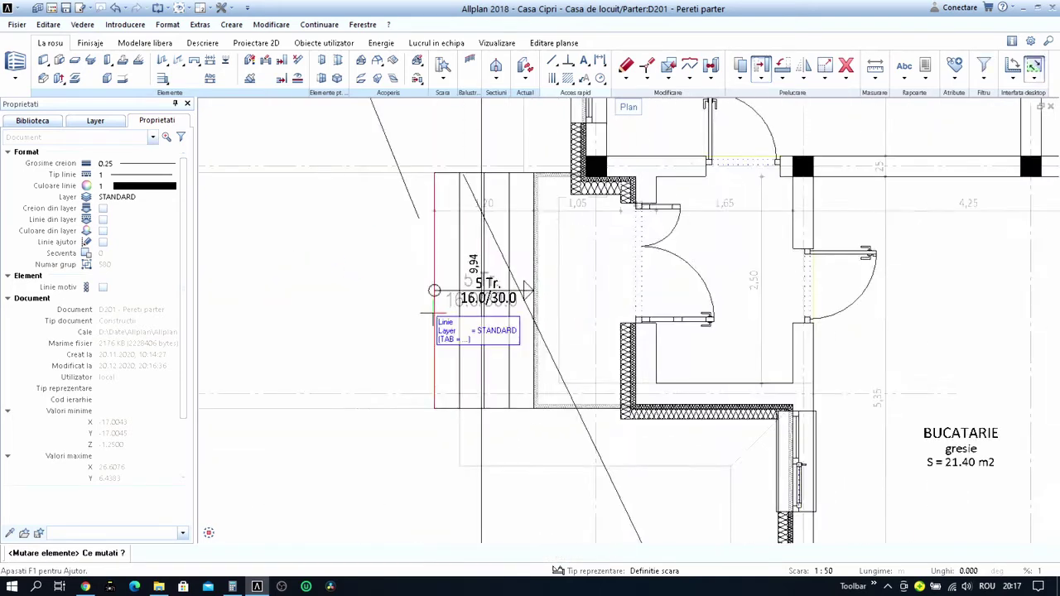
pyautogui.scroll(-2, 443, 305)
pyautogui.scroll(2, 474, 323)
pyautogui.scroll(-3, 713, 323)
pyautogui.scroll(2, 604, 284)
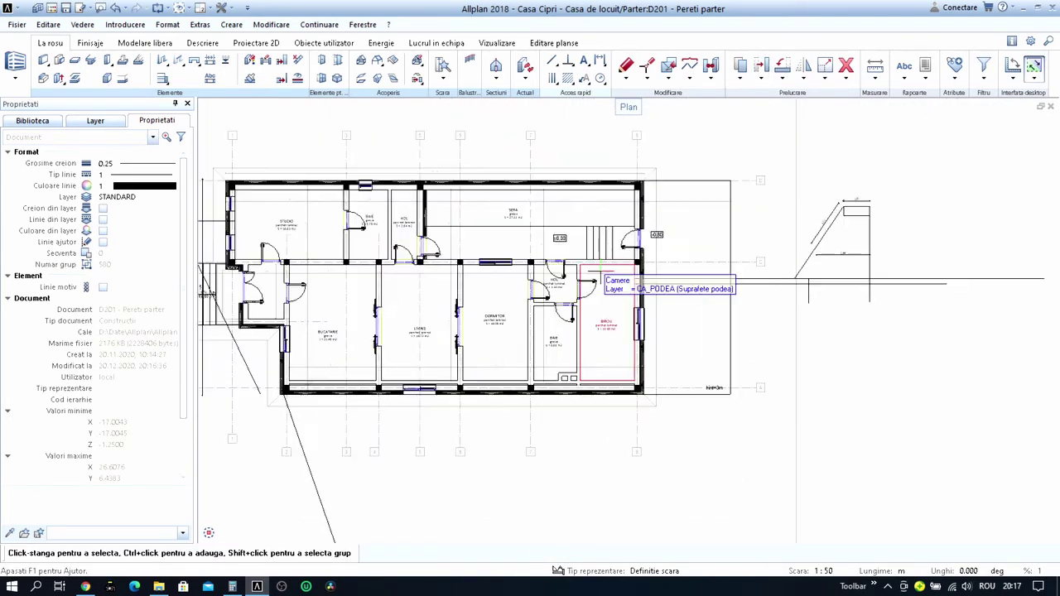
pyautogui.scroll(-1, 580, 249)
pyautogui.scroll(2, 620, 236)
# Copy the -0,80 level mark to the left of the entrance stairs.
pyautogui.click(761, 232)
pyautogui.click(771, 236)
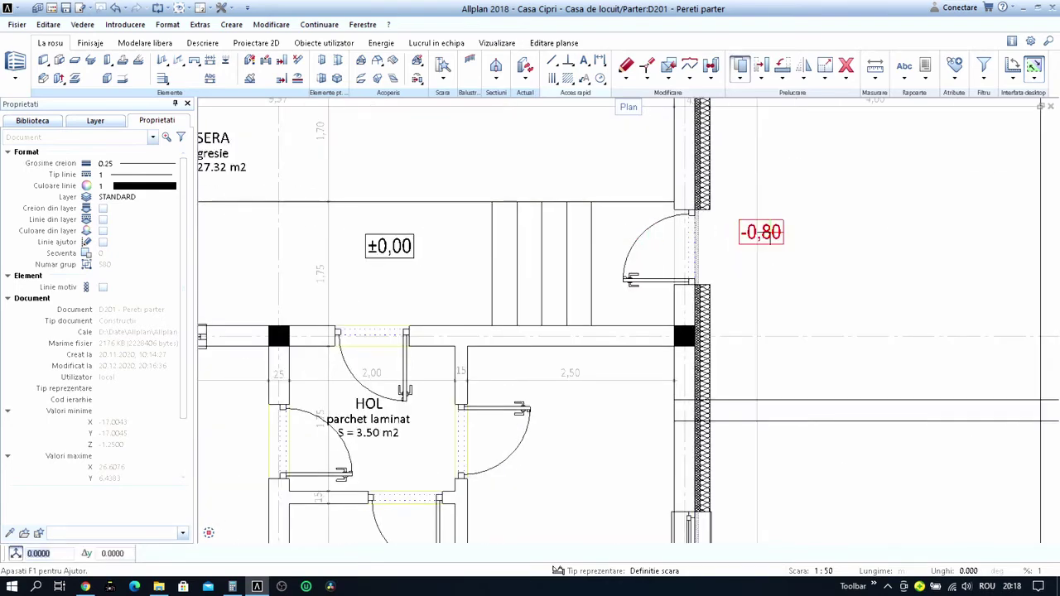
pyautogui.click(770, 236)
pyautogui.scroll(-1, 763, 236)
pyautogui.scroll(-2, 770, 234)
pyautogui.scroll(1, 406, 273)
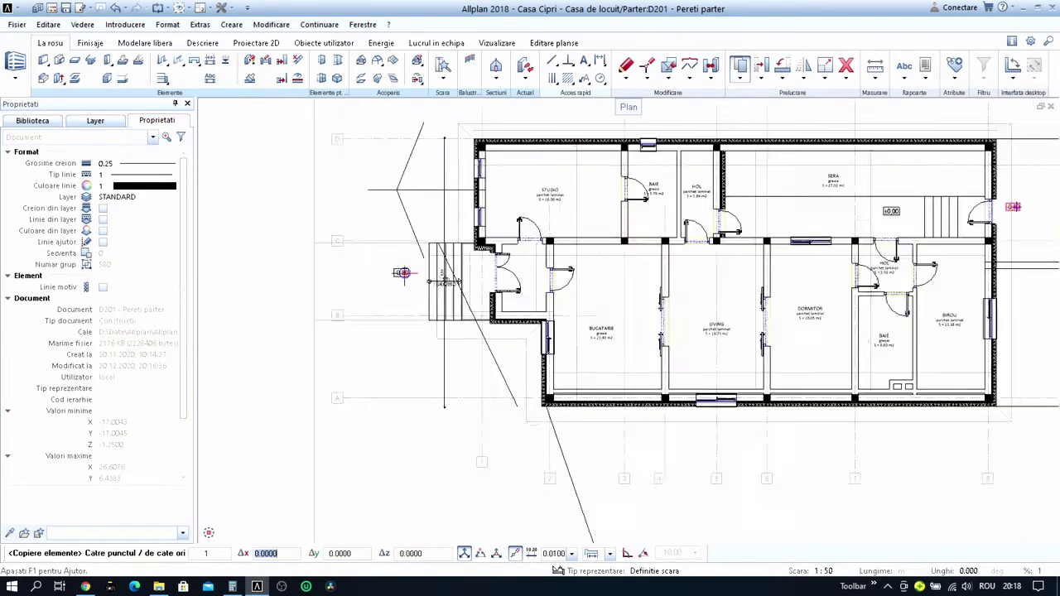
pyautogui.scroll(3, 414, 290)
pyautogui.click(464, 294)
pyautogui.scroll(-3, 464, 294)
pyautogui.scroll(-1, 464, 294)
pyautogui.press('Escape')
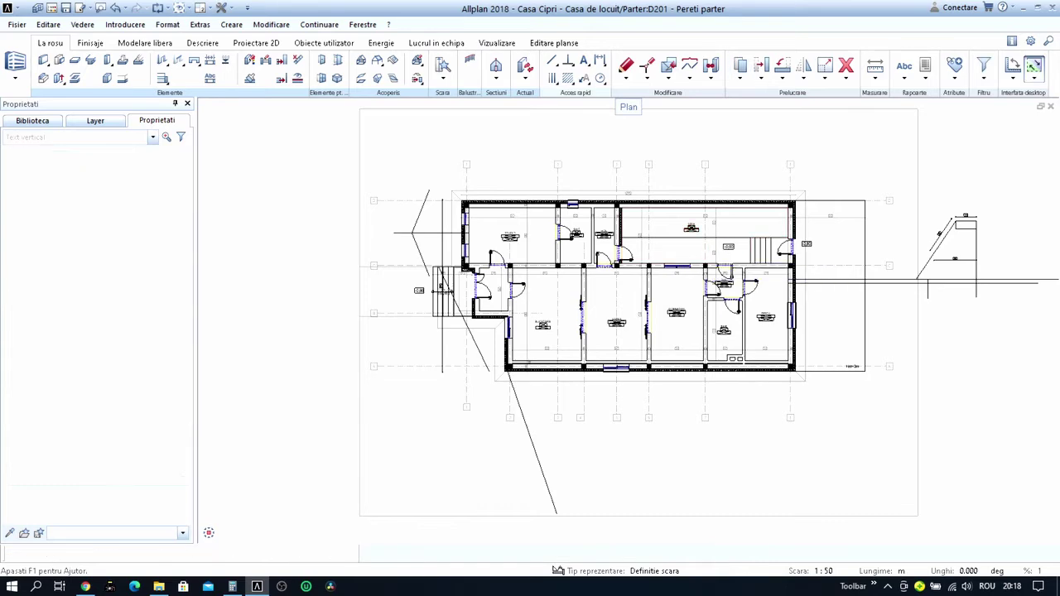
# Check the ±0,00 label and place a copy of it on the stair landing.
pyautogui.scroll(4, 729, 248)
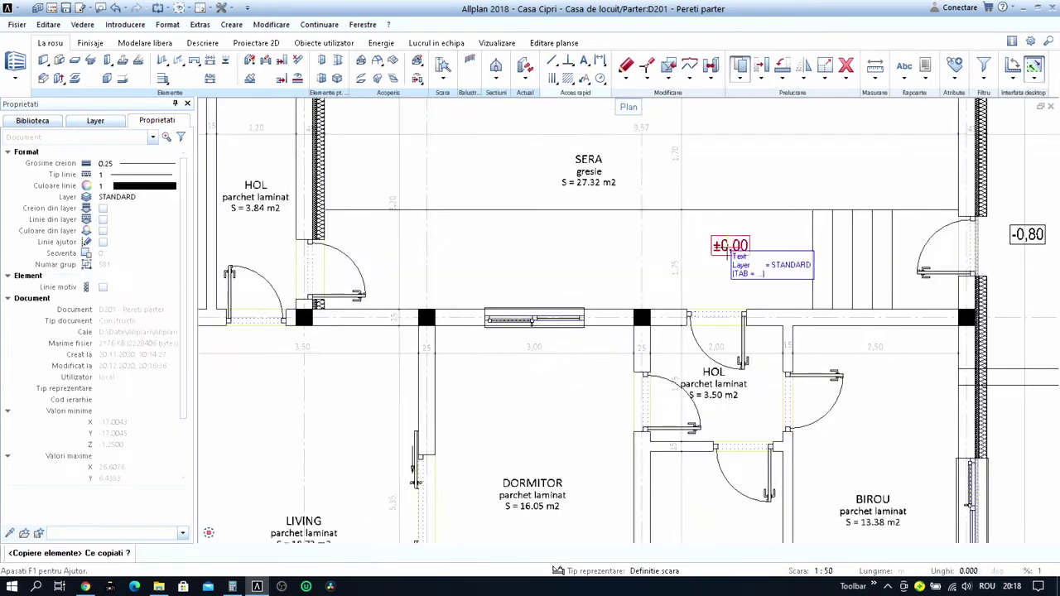
pyautogui.click(729, 247)
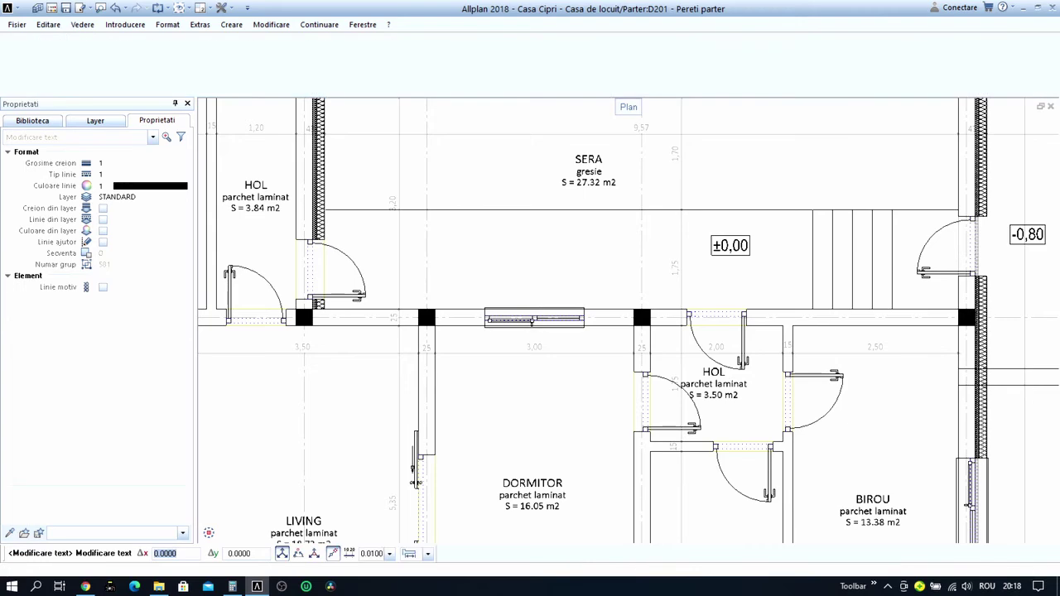
pyautogui.click(729, 245)
pyautogui.press('Escape')
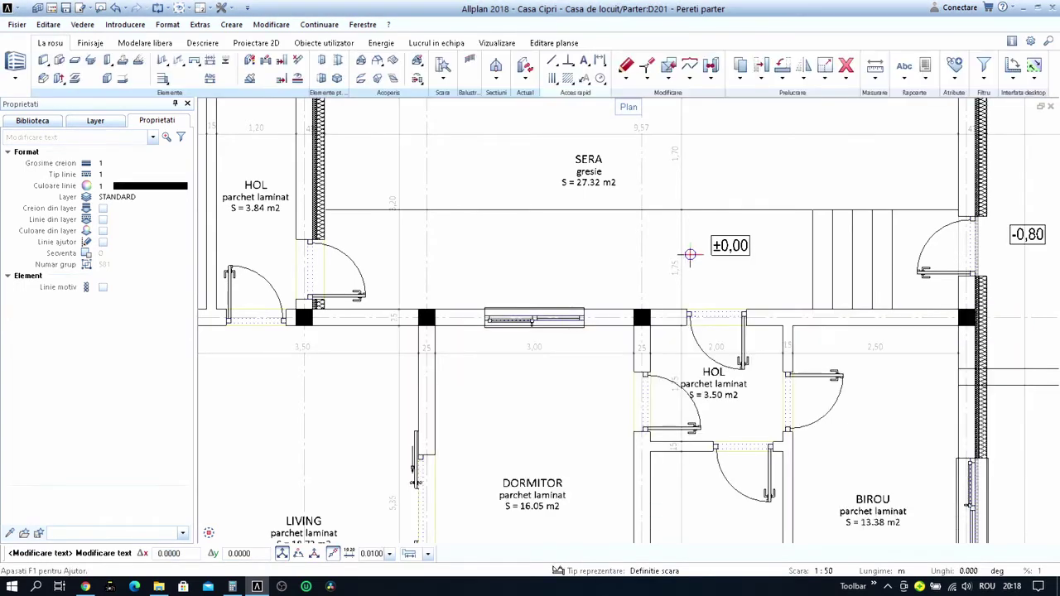
pyautogui.scroll(-5, 734, 252)
pyautogui.hotkey('ctrl', 'c')
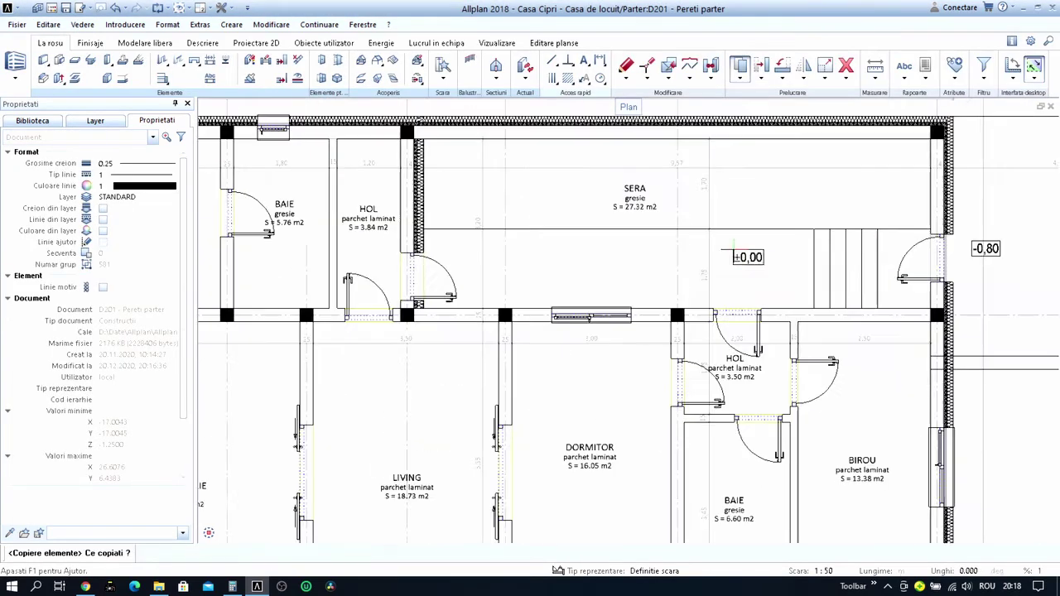
pyautogui.scroll(4, 738, 266)
pyautogui.click(749, 258)
pyautogui.scroll(-4, 839, 225)
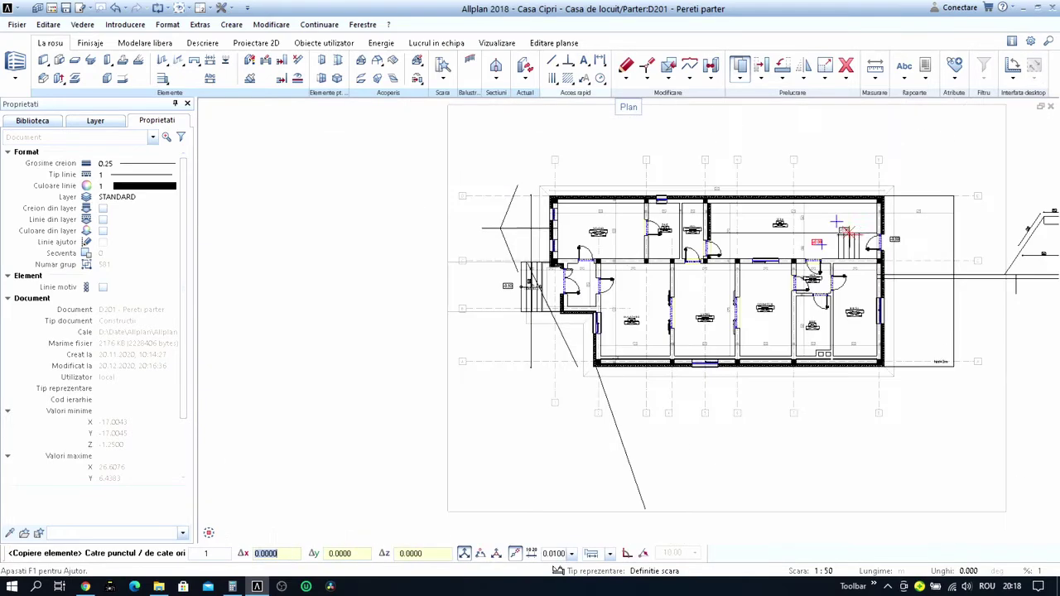
pyautogui.scroll(5, 567, 267)
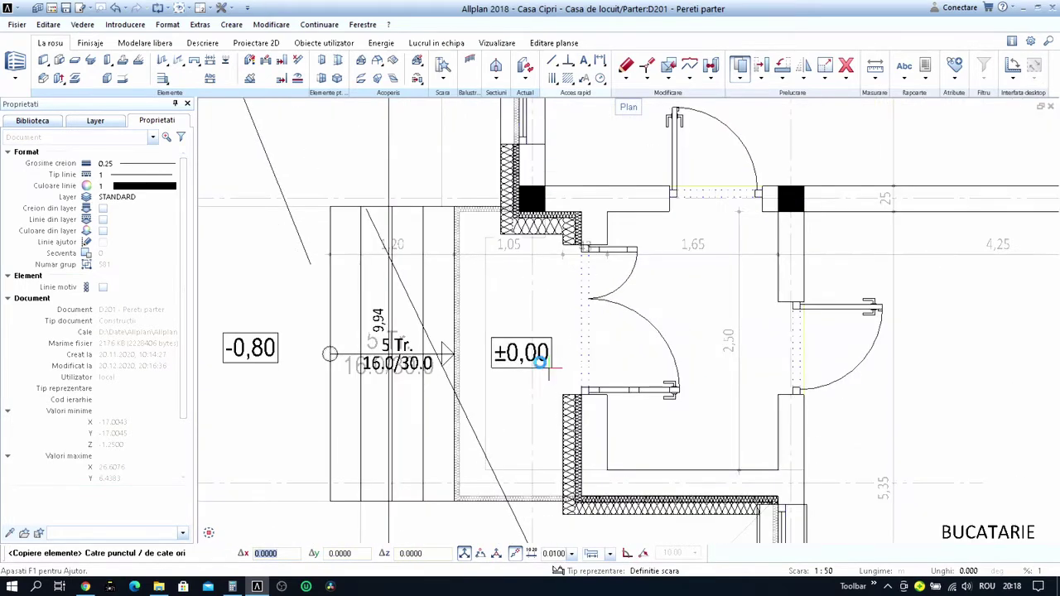
pyautogui.scroll(-4, 513, 350)
pyautogui.click(513, 350)
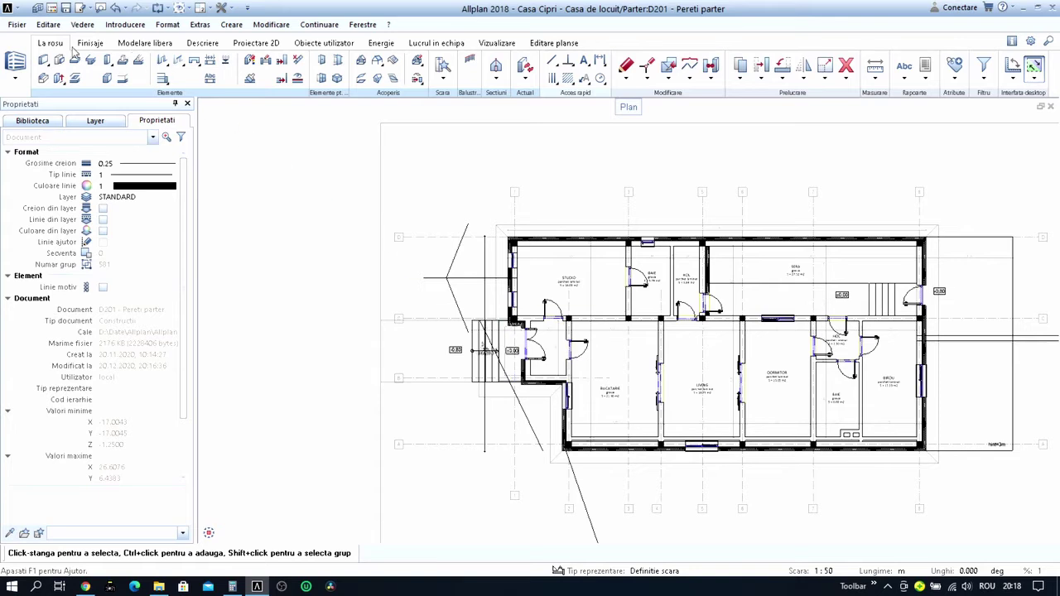
pyautogui.click(53, 10)
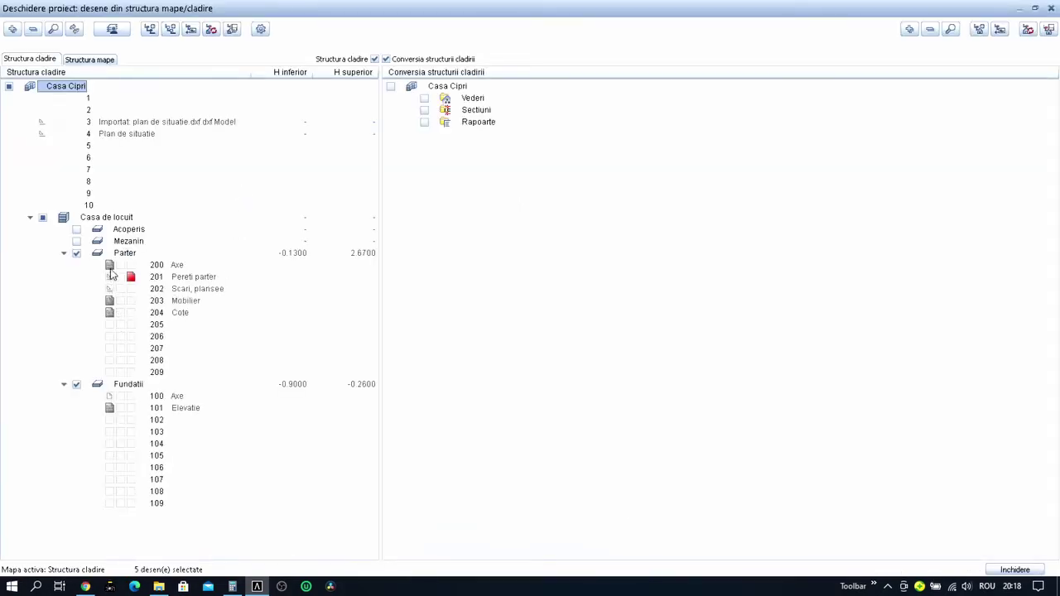
# Drop the Fundatii drawings, change the status of drawings 200 Axe, 203 Mobilier and 204 Cote, and exit layout PL10.
pyautogui.click(76, 384)
pyautogui.press('Return')
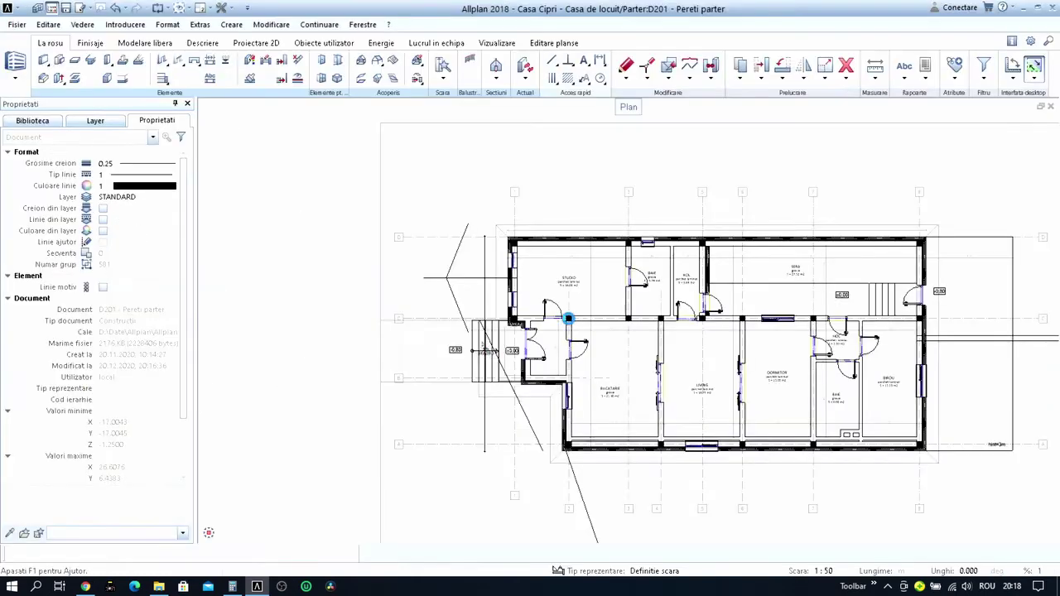
pyautogui.click(51, 10)
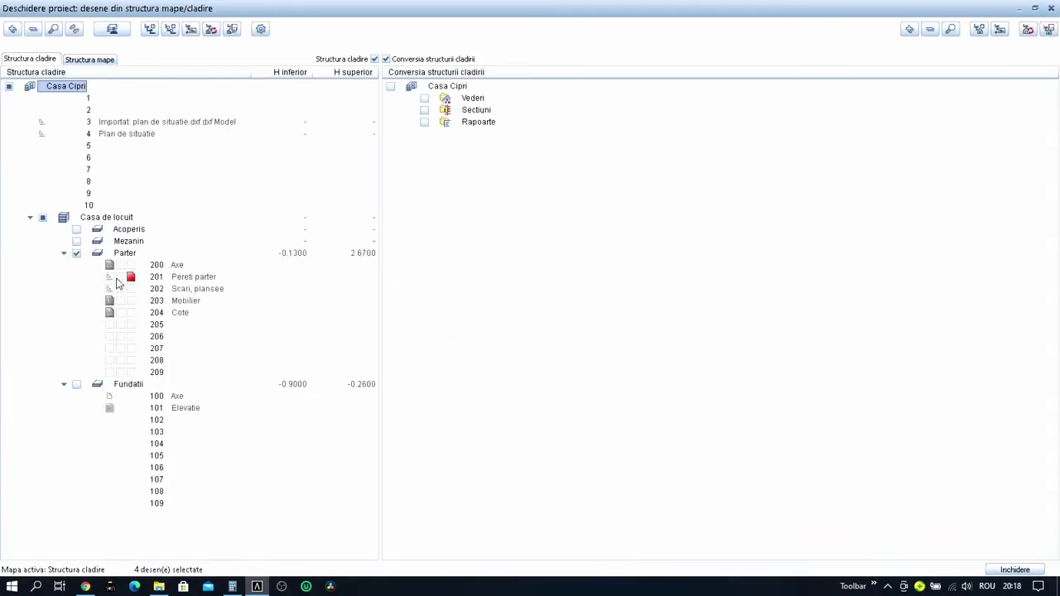
pyautogui.click(122, 266)
pyautogui.click(124, 300)
pyautogui.click(124, 313)
pyautogui.press('Return')
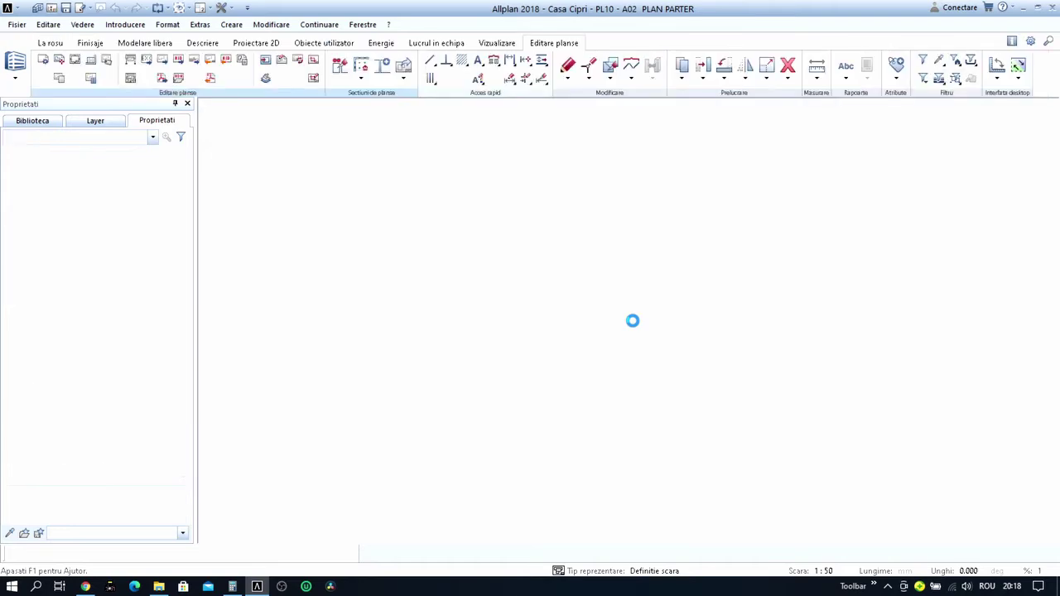
pyautogui.press('Escape')
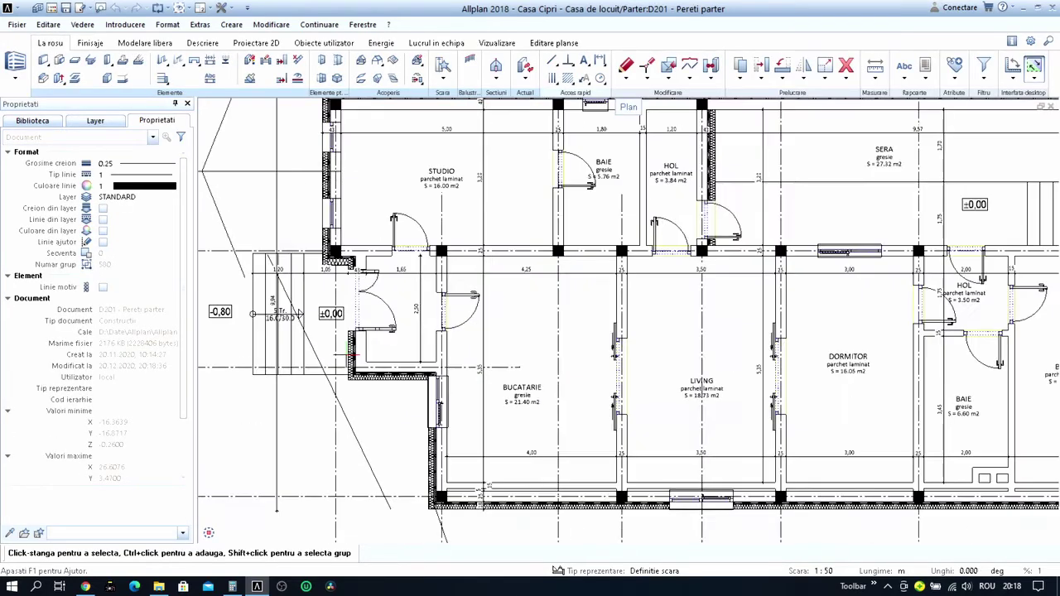
pyautogui.hotkey('ctrl', 'o')
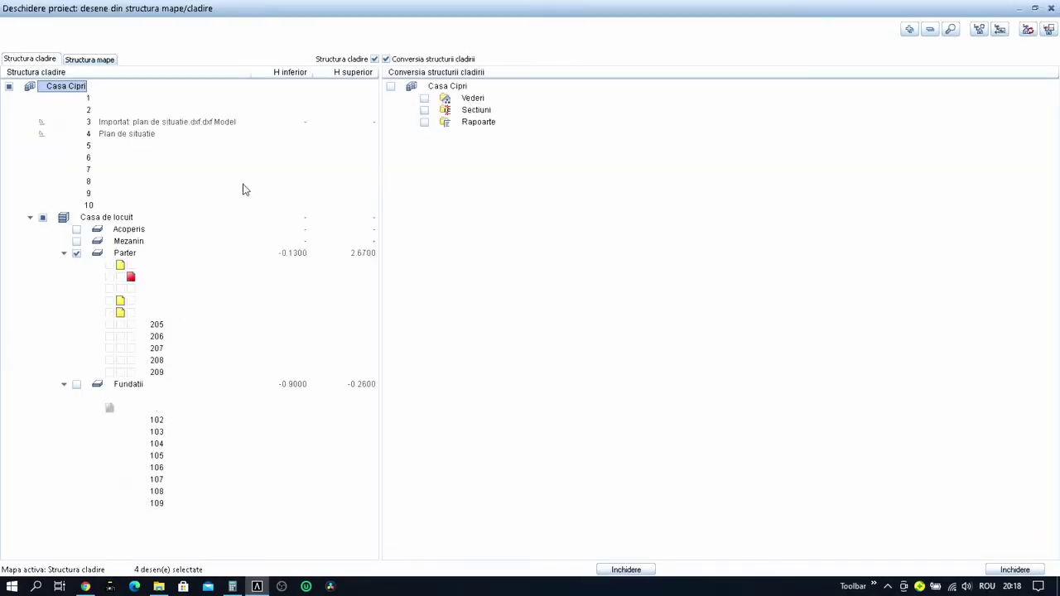
# Create a 4.13 m² HOL room for the entrance hall using HOL's room settings.
pyautogui.doubleClick(133, 279)
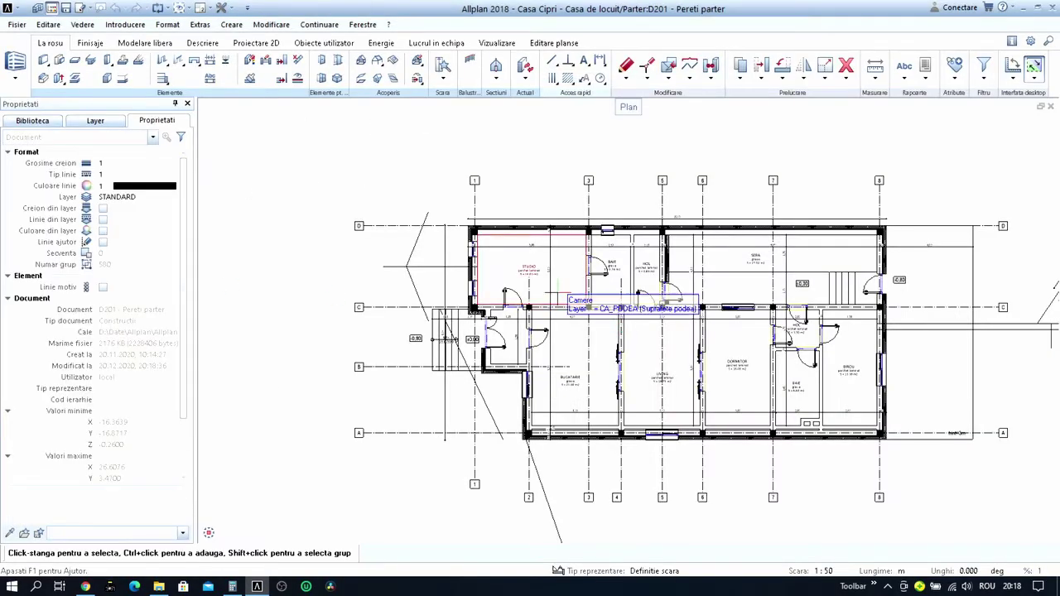
pyautogui.scroll(3, 619, 286)
pyautogui.doubleClick(619, 286)
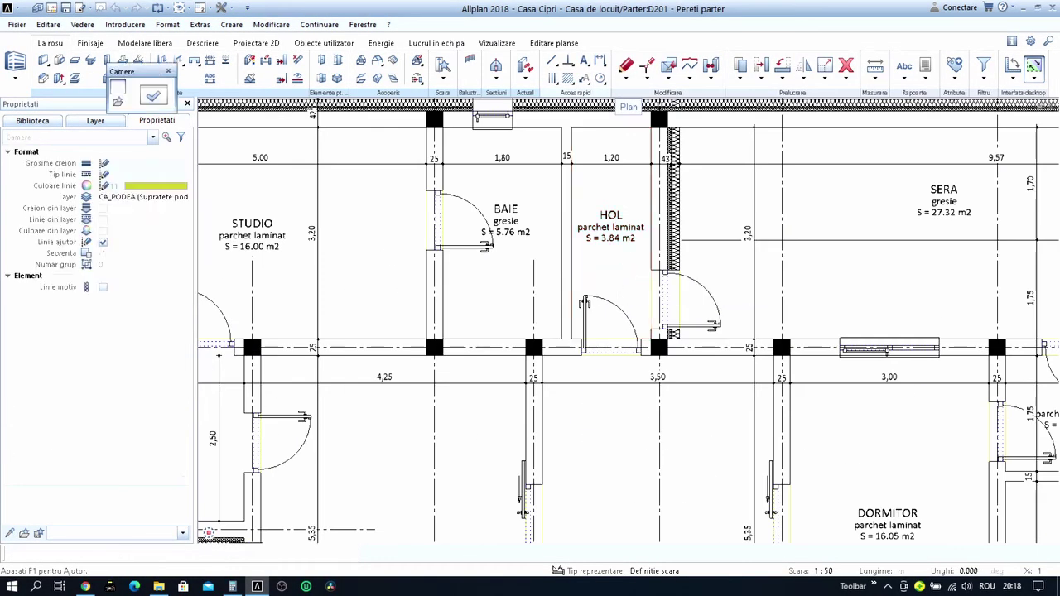
pyautogui.scroll(-3, 430, 348)
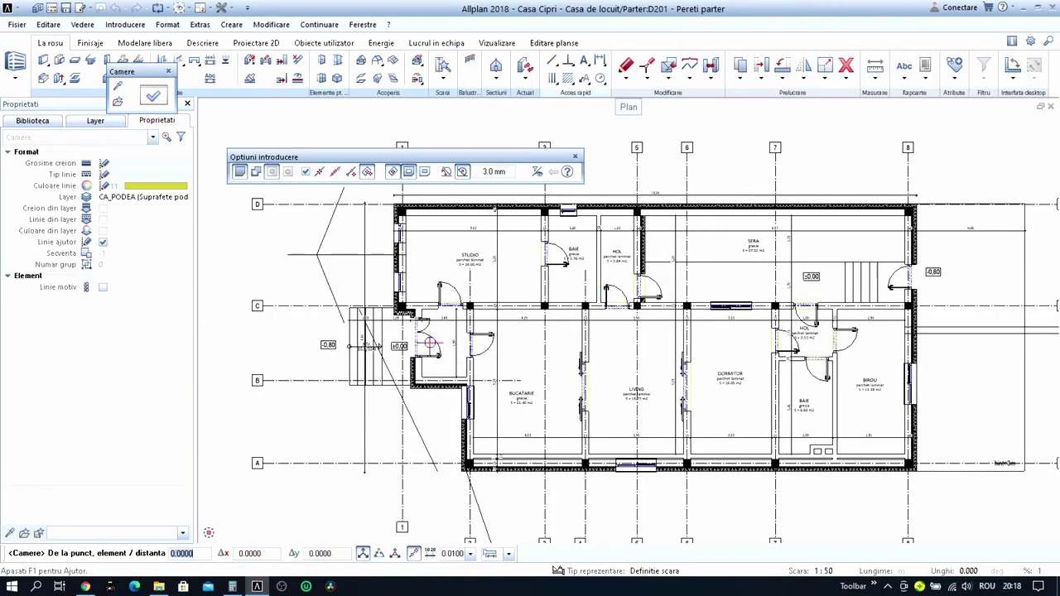
pyautogui.scroll(4, 428, 273)
pyautogui.press('Escape')
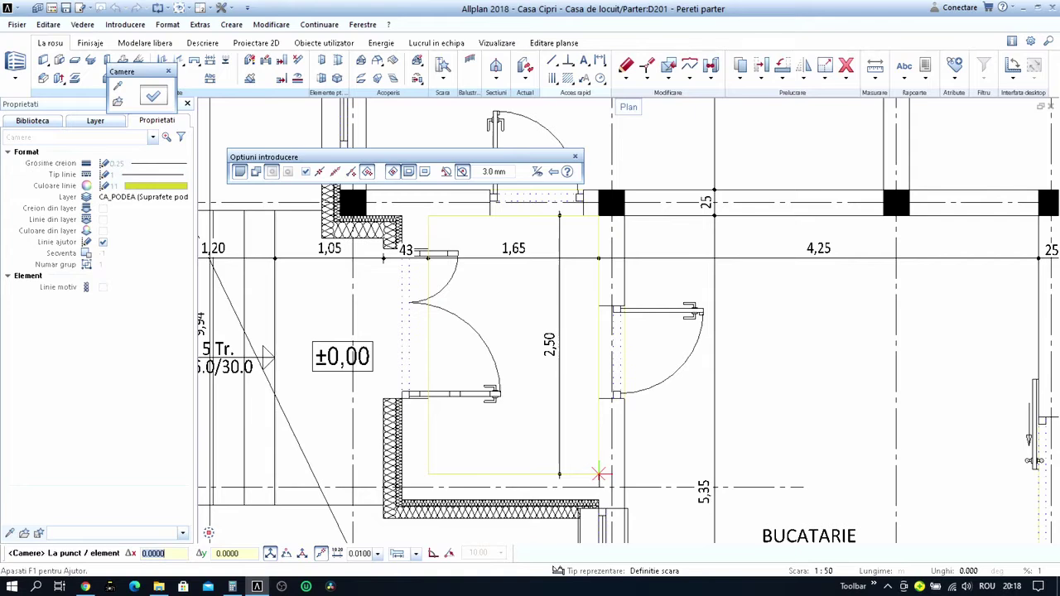
pyautogui.click(599, 473)
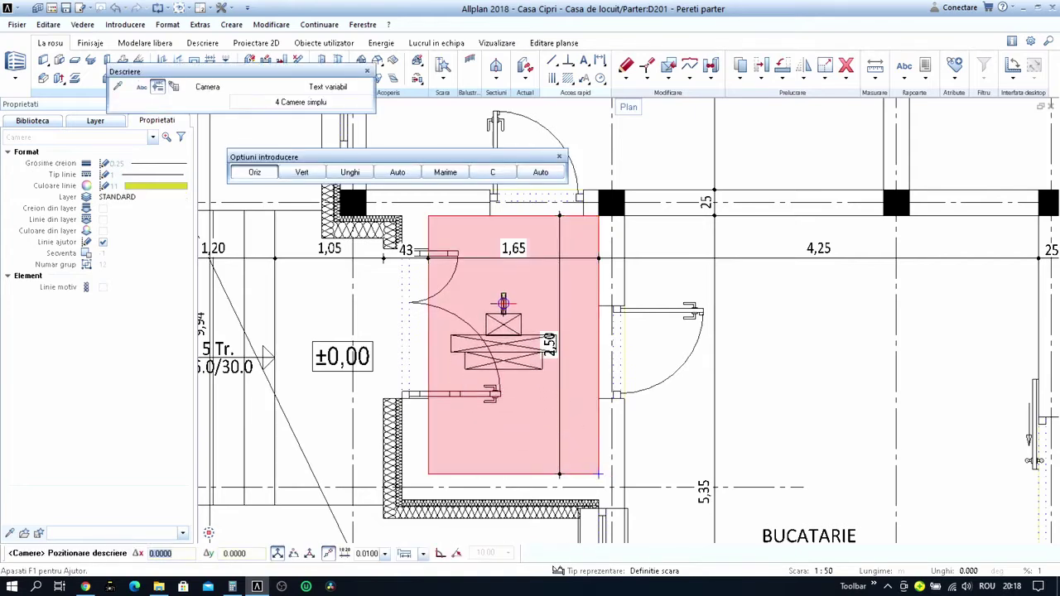
pyautogui.click(499, 286)
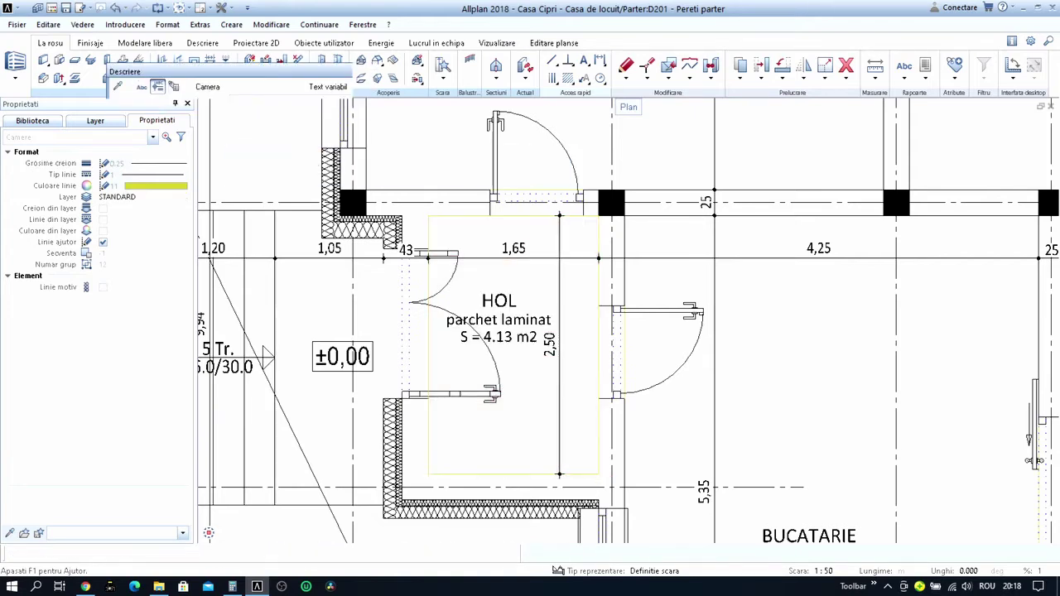
pyautogui.press('Escape')
pyautogui.press('Escape')
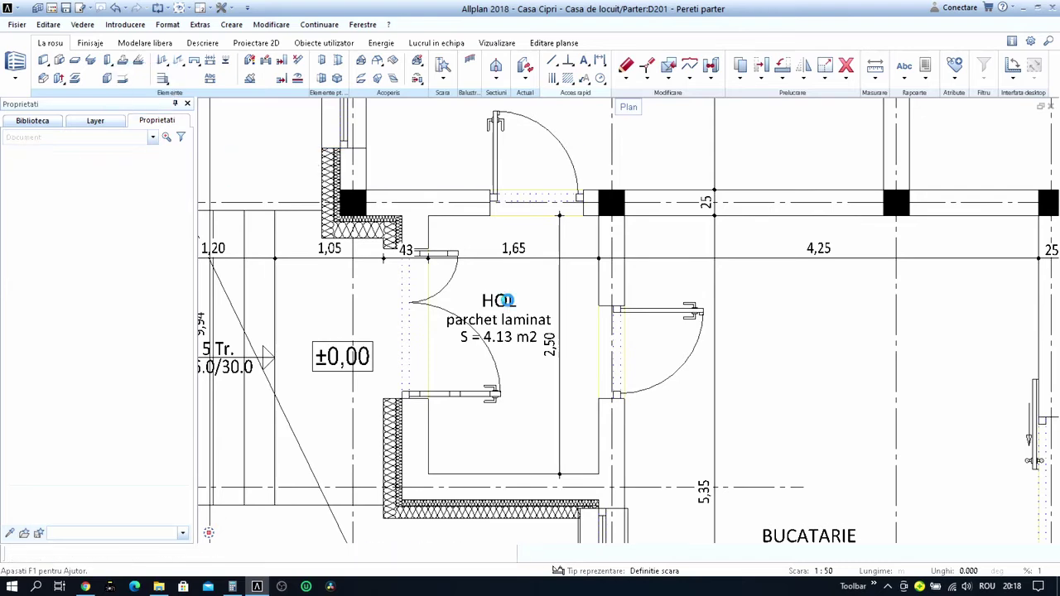
# Open the empty layout sheet PL10 - A02 PLAN PARTER.
pyautogui.scroll(2, 497, 305)
pyautogui.scroll(-3, 492, 309)
pyautogui.scroll(-2, 496, 311)
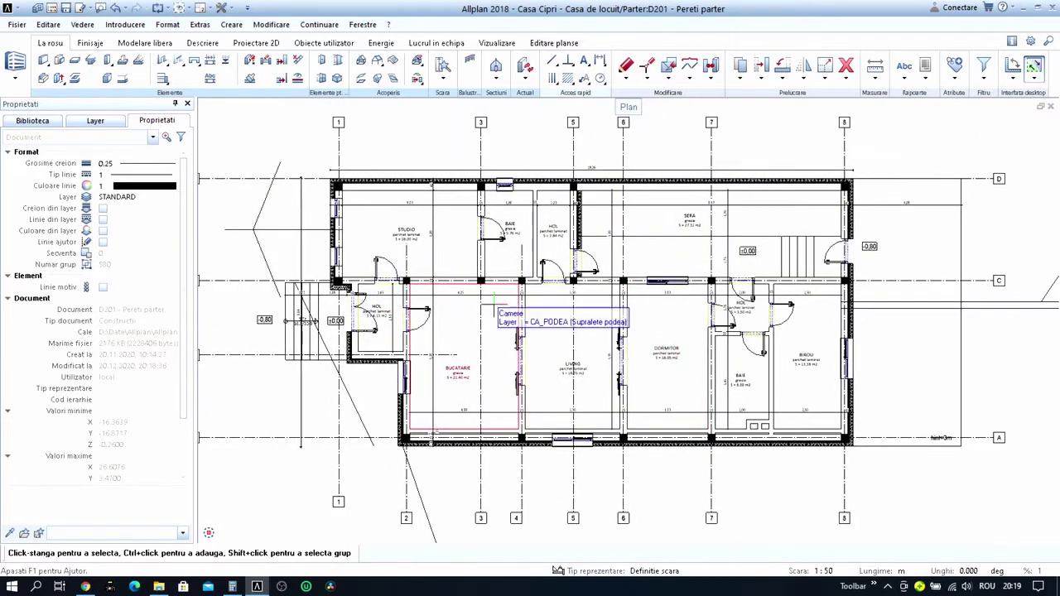
pyautogui.scroll(-1, 646, 304)
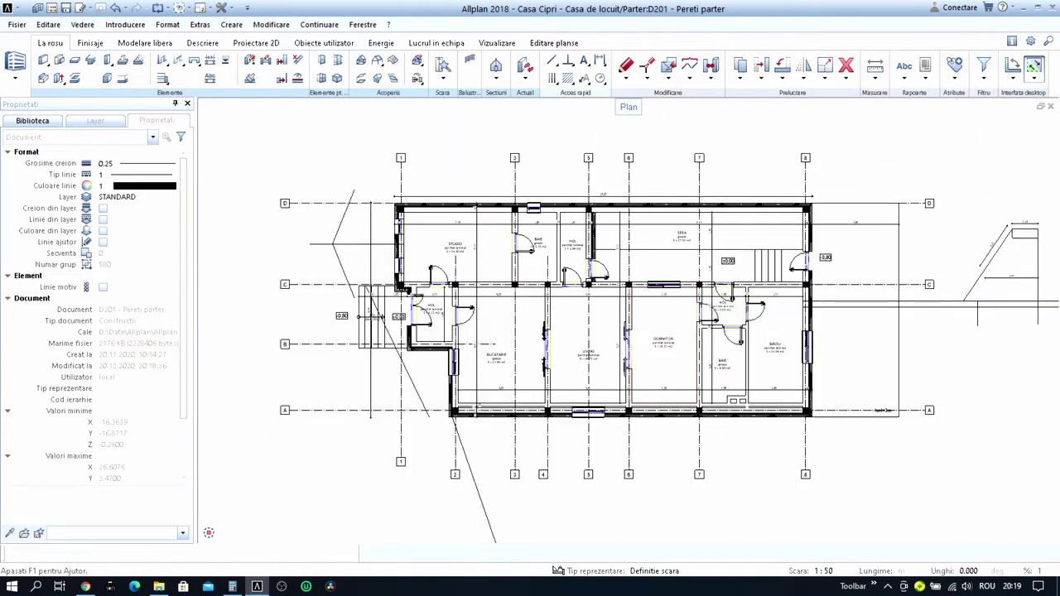
pyautogui.click(554, 43)
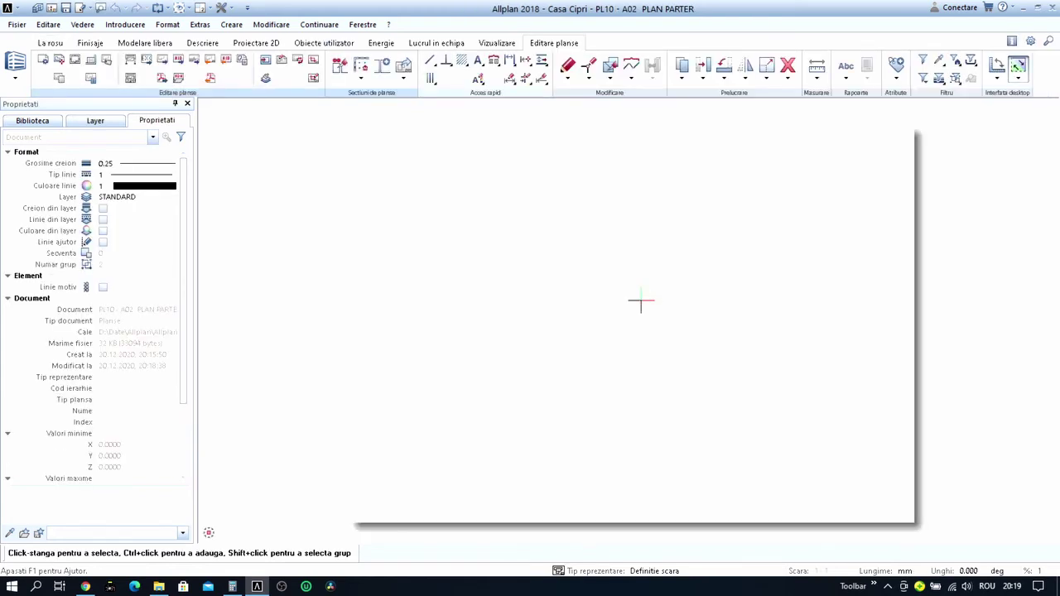
# Set the layout page to landscape DIN A3 (420 × 297 mm) with a double-line border frame.
pyautogui.click(59, 78)
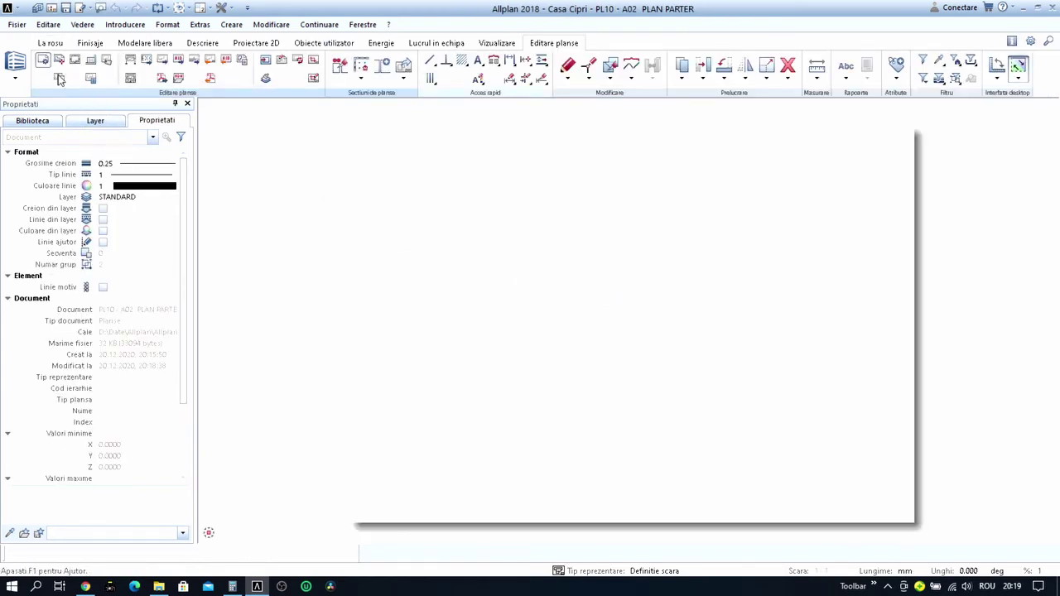
pyautogui.click(172, 190)
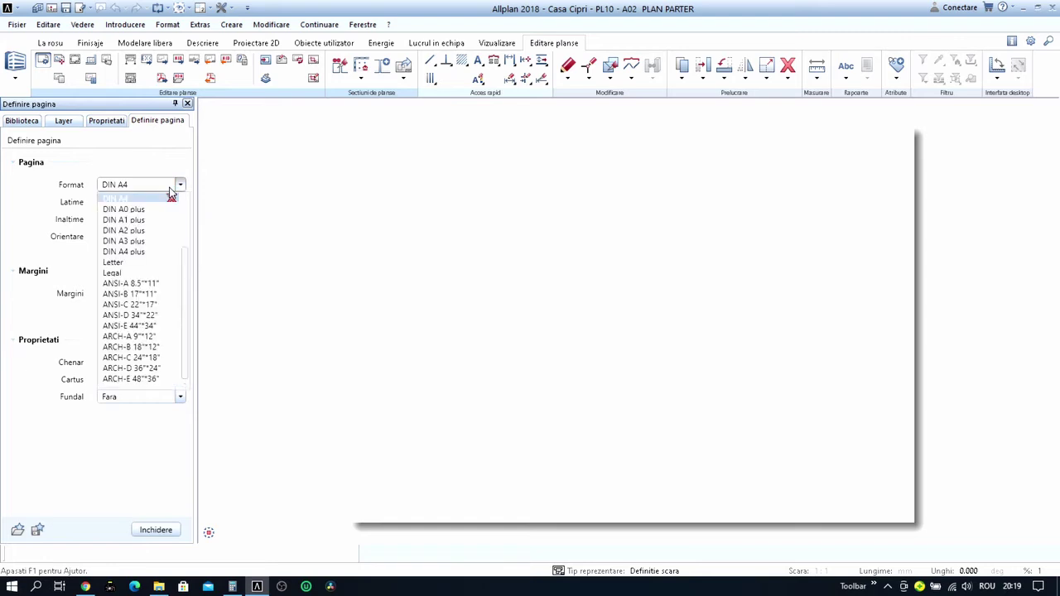
pyautogui.click(171, 191)
pyautogui.click(170, 191)
pyautogui.scroll(2, 146, 249)
pyautogui.click(138, 252)
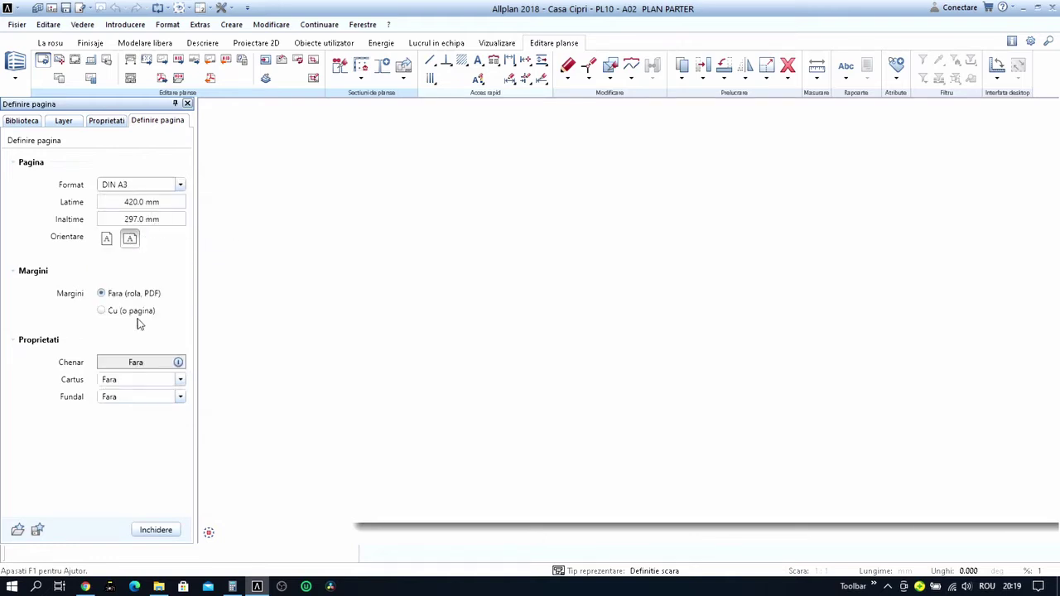
pyautogui.click(139, 364)
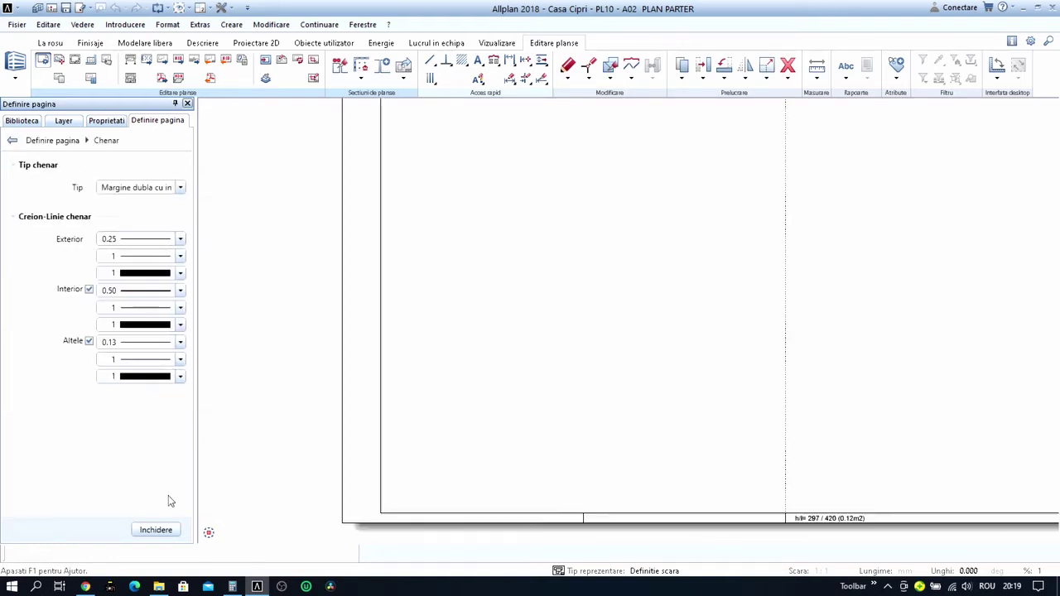
pyautogui.click(162, 530)
pyautogui.scroll(-3, 485, 332)
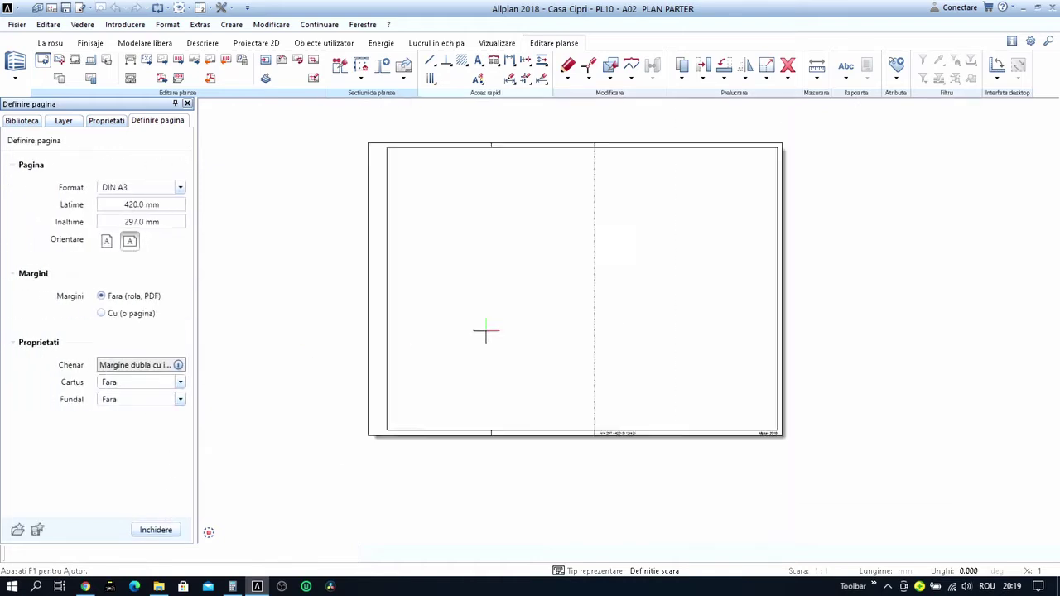
pyautogui.scroll(-1, 530, 339)
pyautogui.scroll(1, 566, 329)
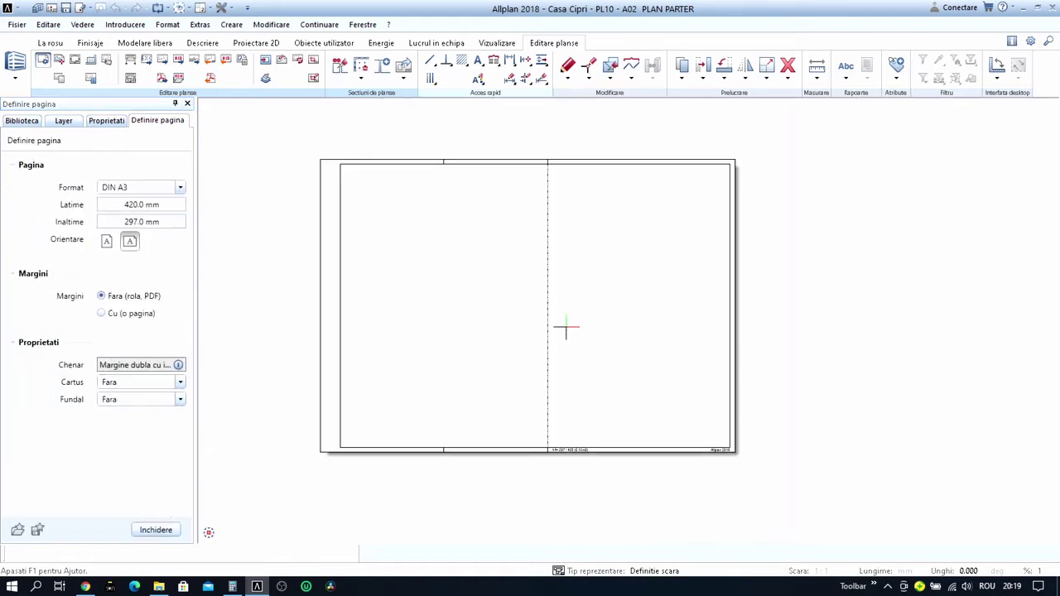
pyautogui.click(59, 60)
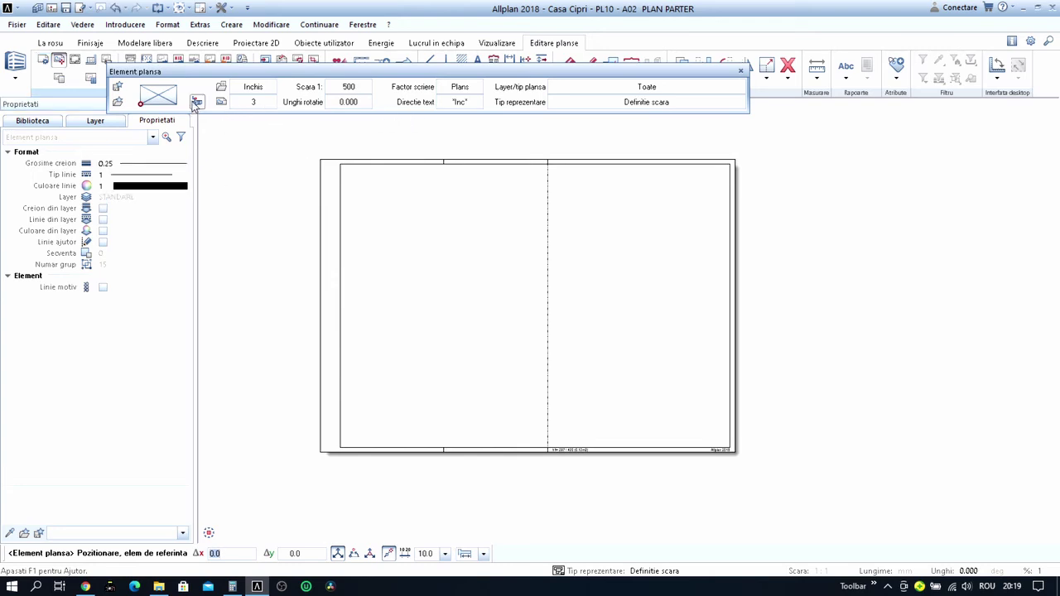
# Place drawings 200 Axe, 201 Pereti parter and 204 Cote on the sheet at 1:50.
pyautogui.click(197, 102)
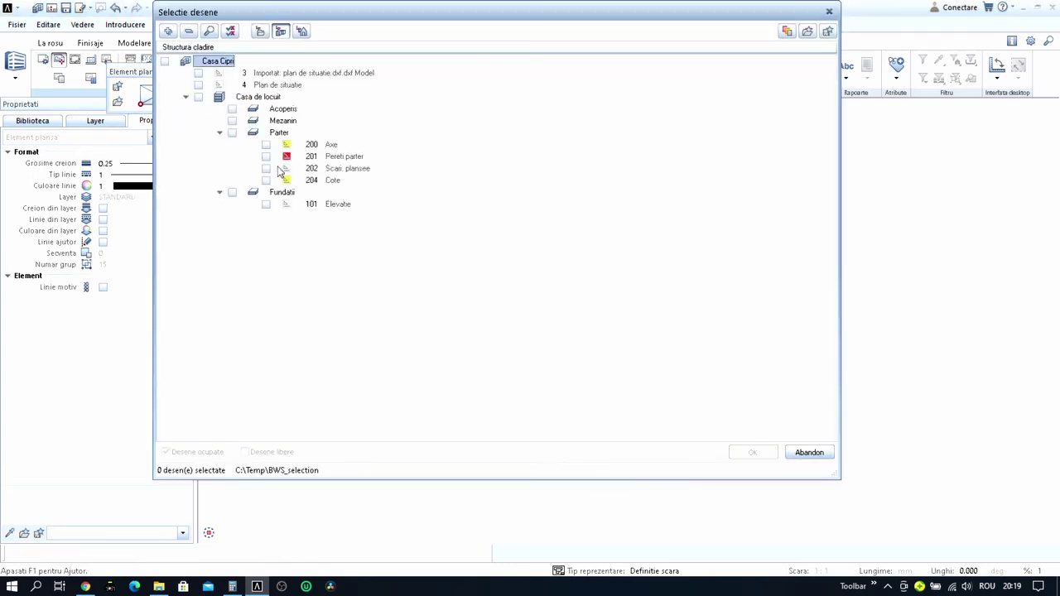
pyautogui.click(265, 145)
pyautogui.click(266, 156)
pyautogui.click(266, 179)
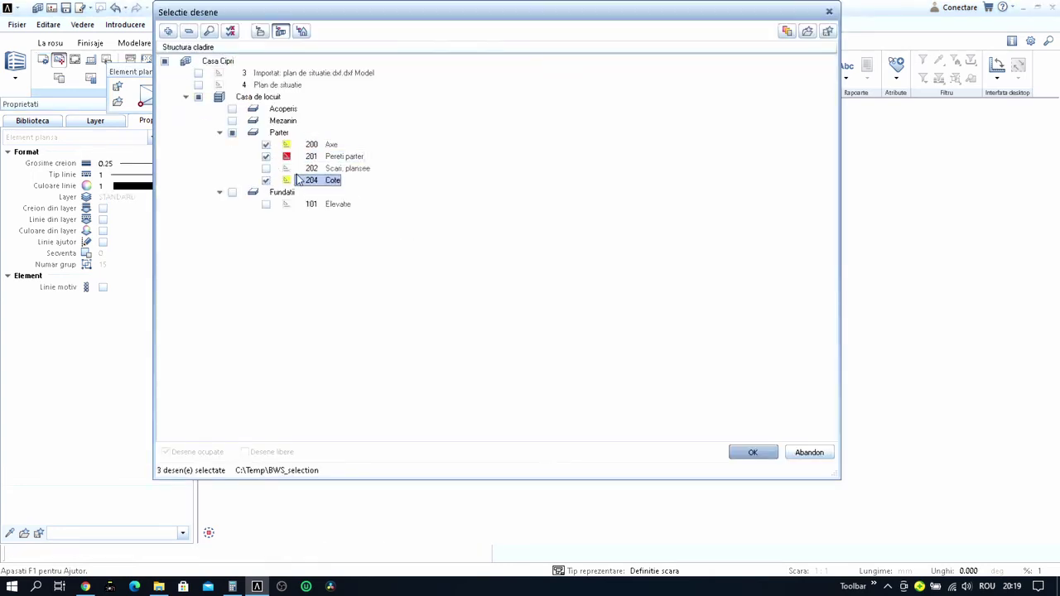
pyautogui.click(752, 452)
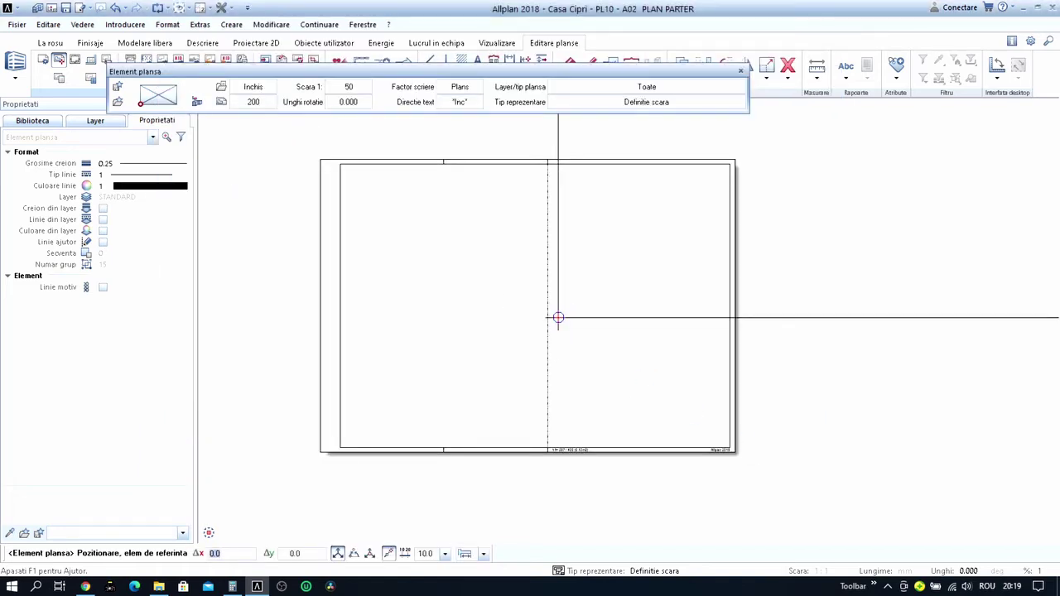
pyautogui.scroll(-2, 558, 317)
pyautogui.scroll(-4, 558, 317)
pyautogui.moveTo(486, 443); pyautogui.dragTo(460, 453, button='middle')
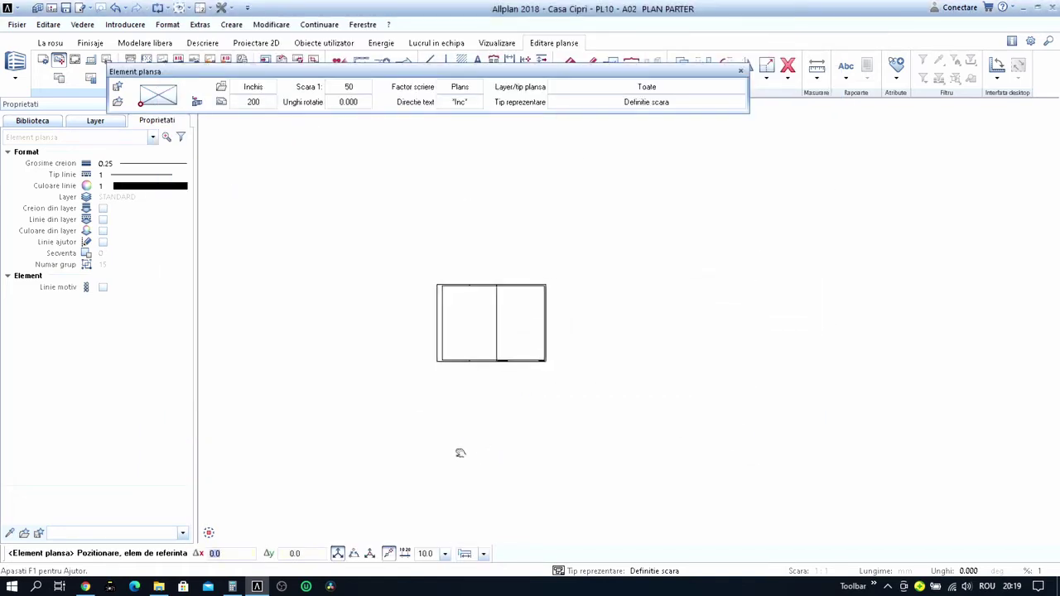
pyautogui.scroll(2, 449, 378)
pyautogui.scroll(4, 426, 307)
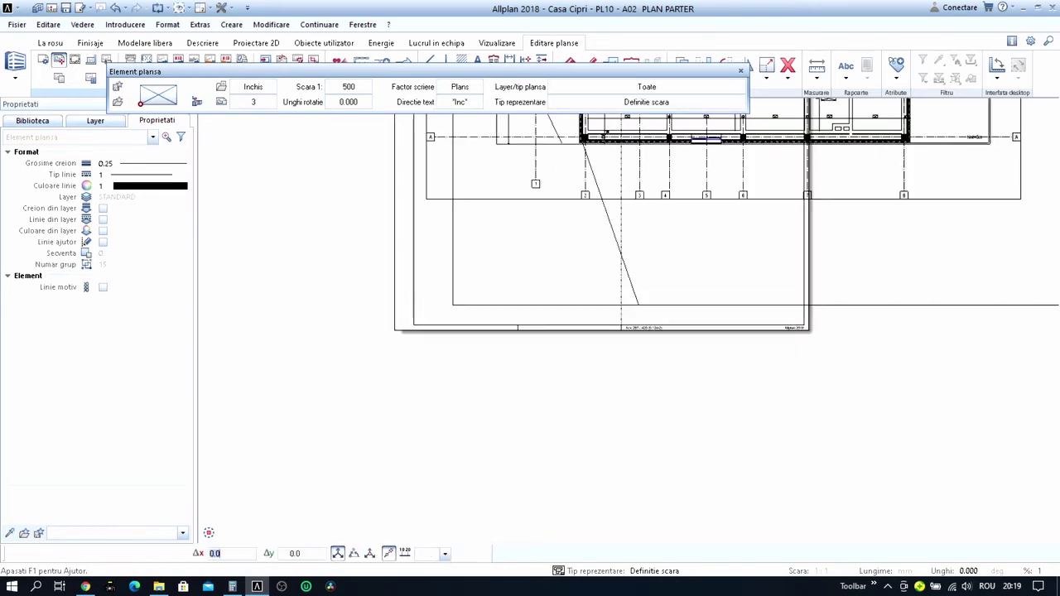
pyautogui.scroll(-2, 694, 341)
pyautogui.press('Escape')
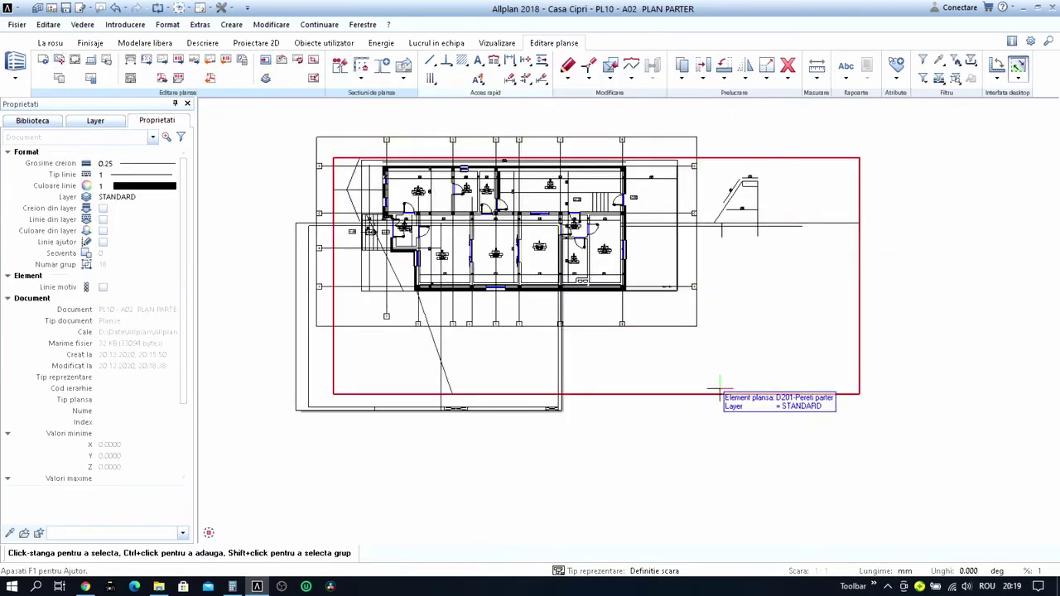
# Move the whole placed plan to its new position on the page.
pyautogui.press('m')
pyautogui.moveTo(932, 412); pyautogui.dragTo(583, 116)
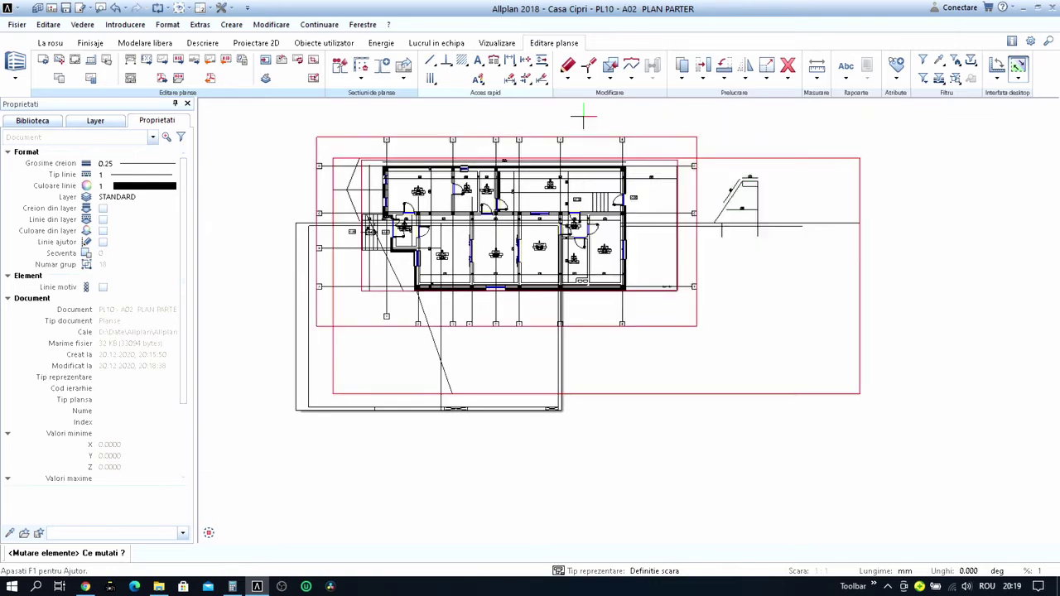
pyautogui.click(624, 198)
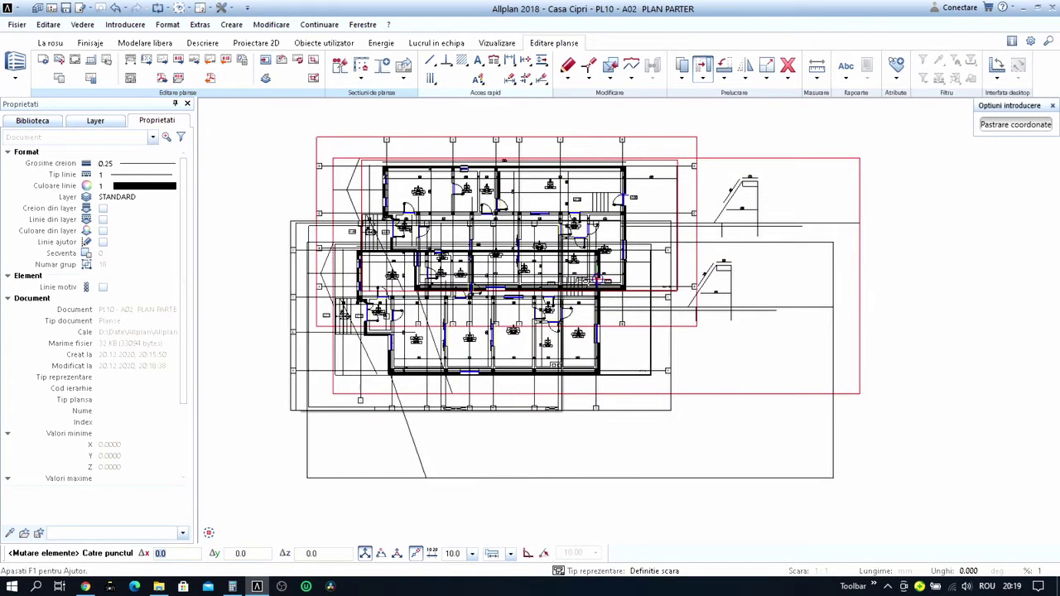
pyautogui.click(617, 201)
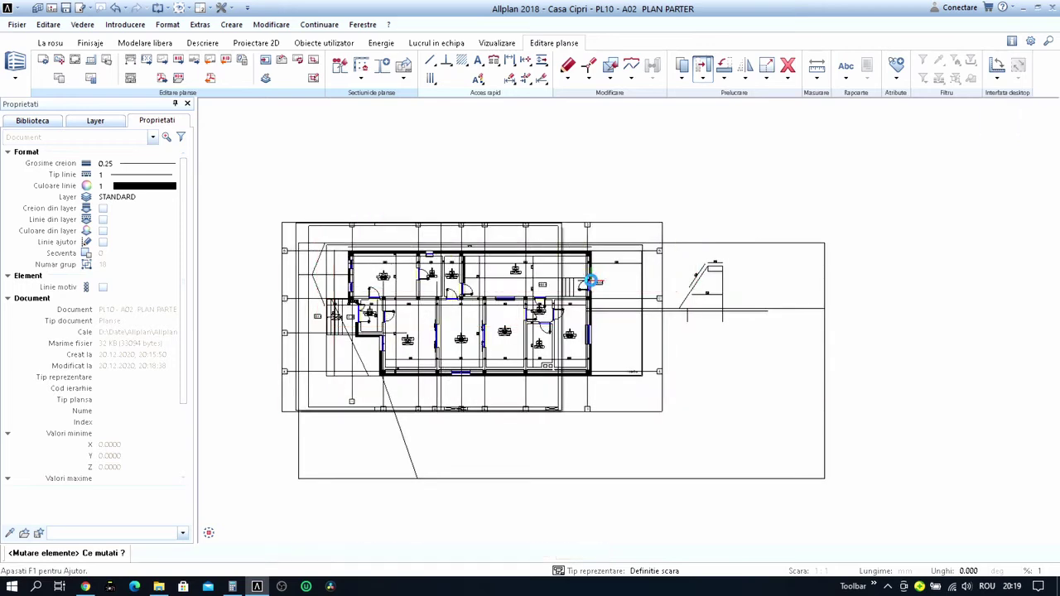
pyautogui.press('Escape')
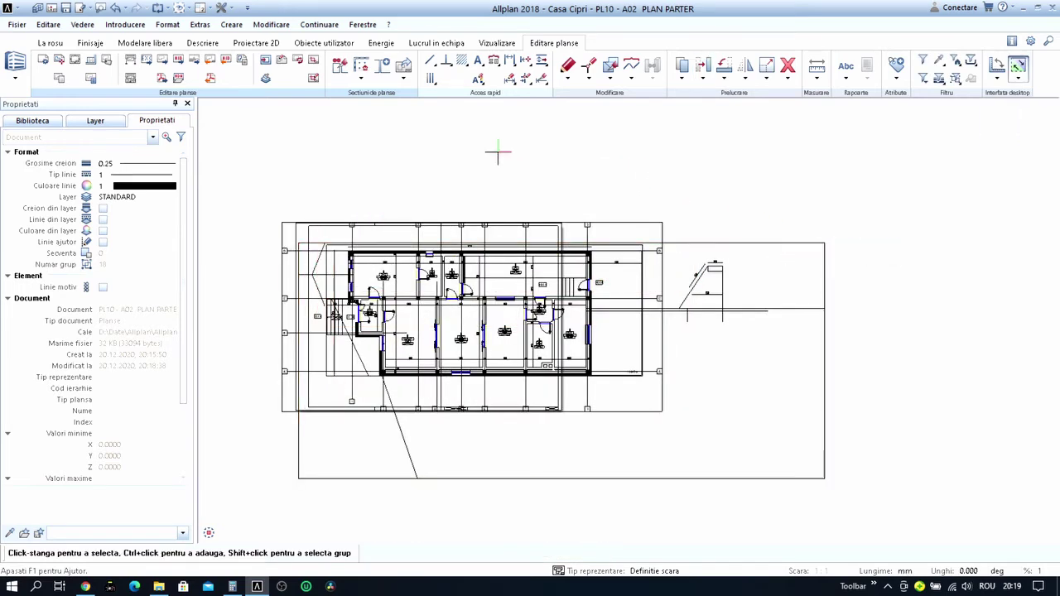
pyautogui.click(48, 62)
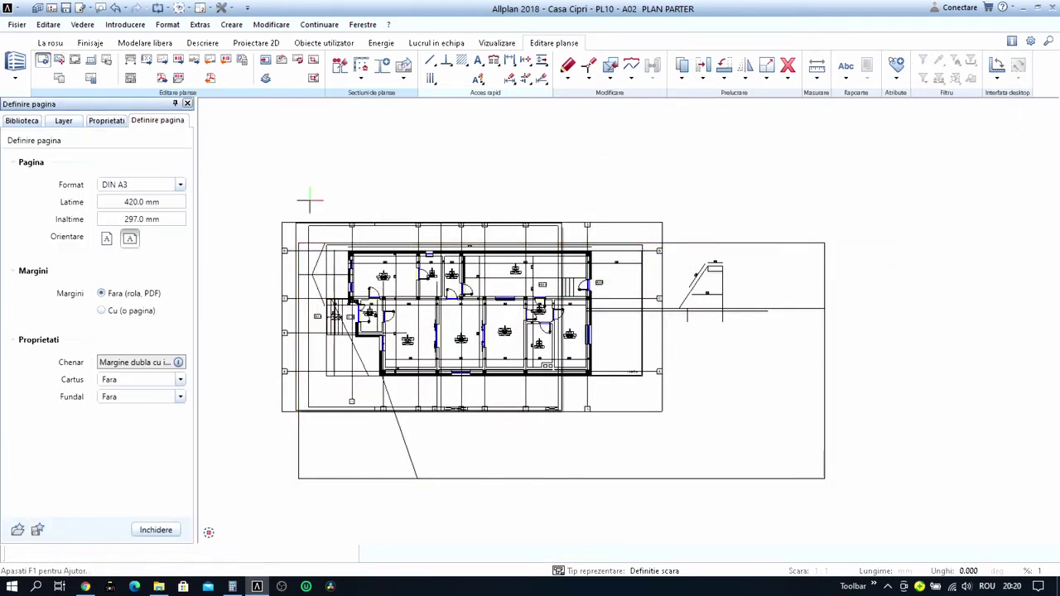
# Change the page width to 594 mm, giving a custom 594 × 297 mm sheet.
pyautogui.click(142, 223)
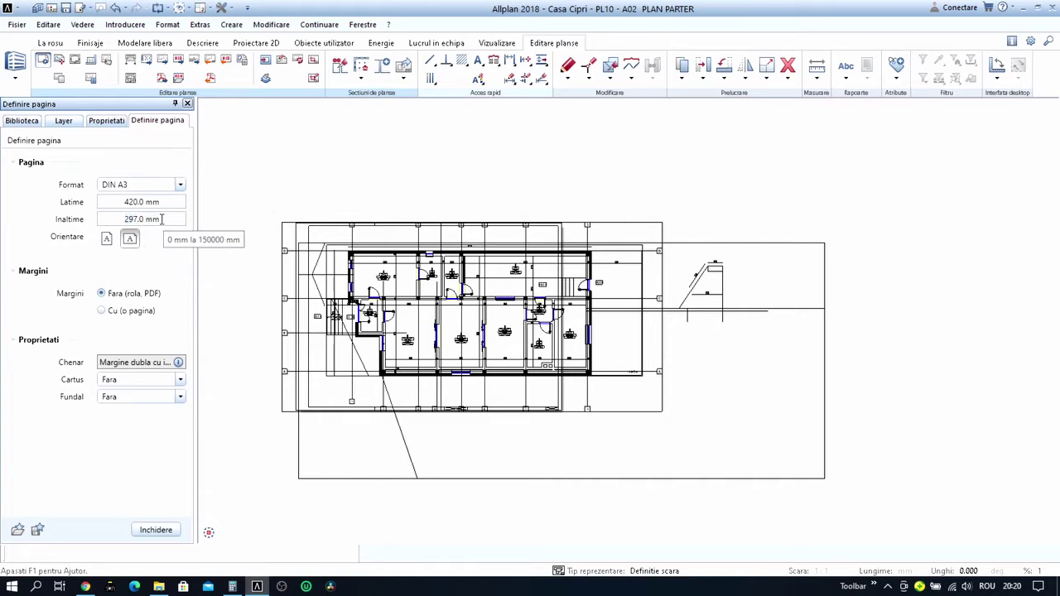
pyautogui.click(137, 197)
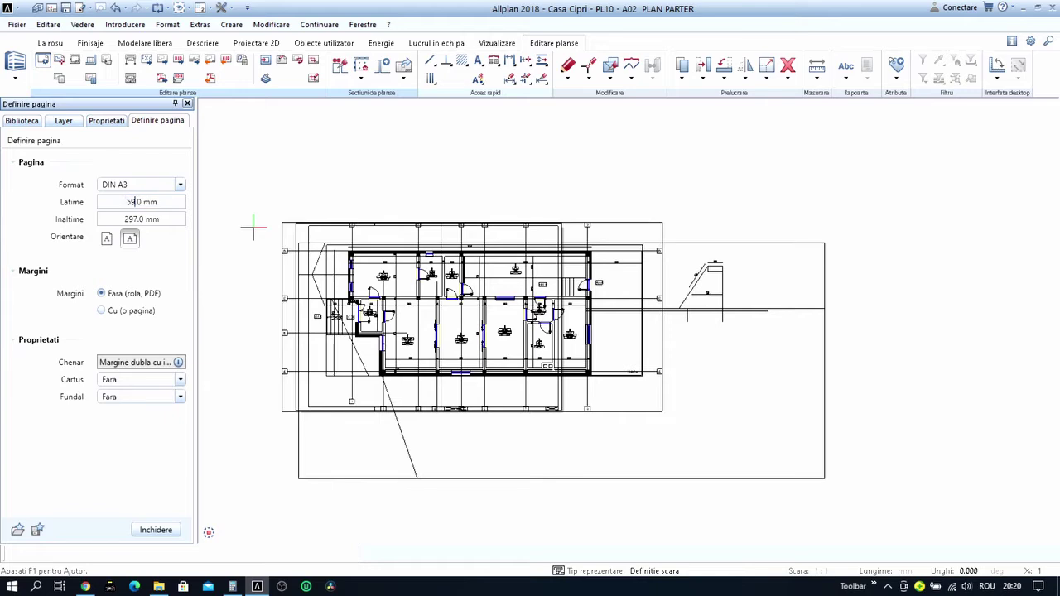
pyautogui.write('594')
pyautogui.press('Return')
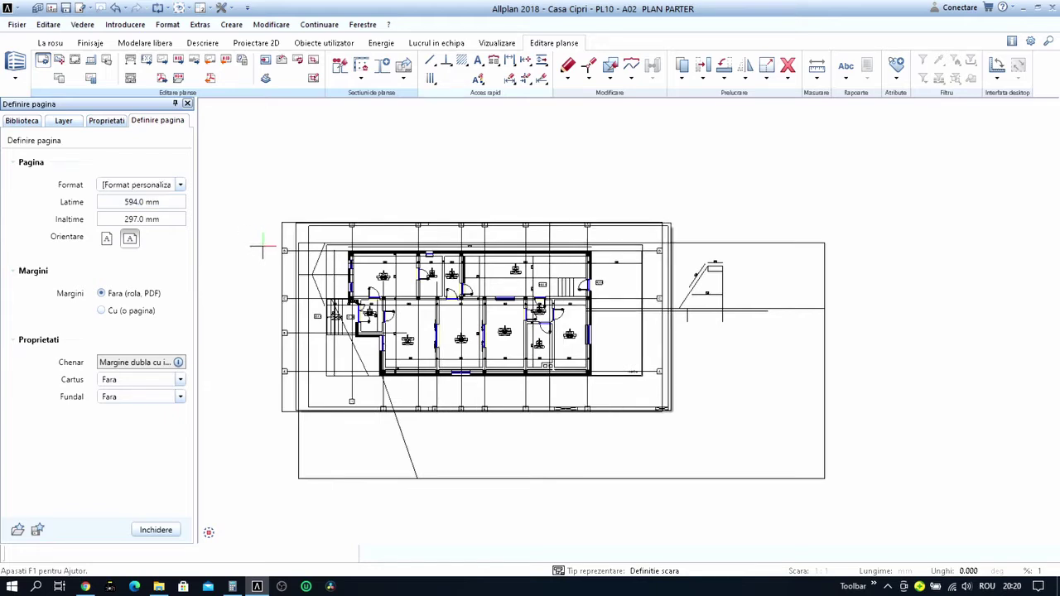
pyautogui.click(156, 530)
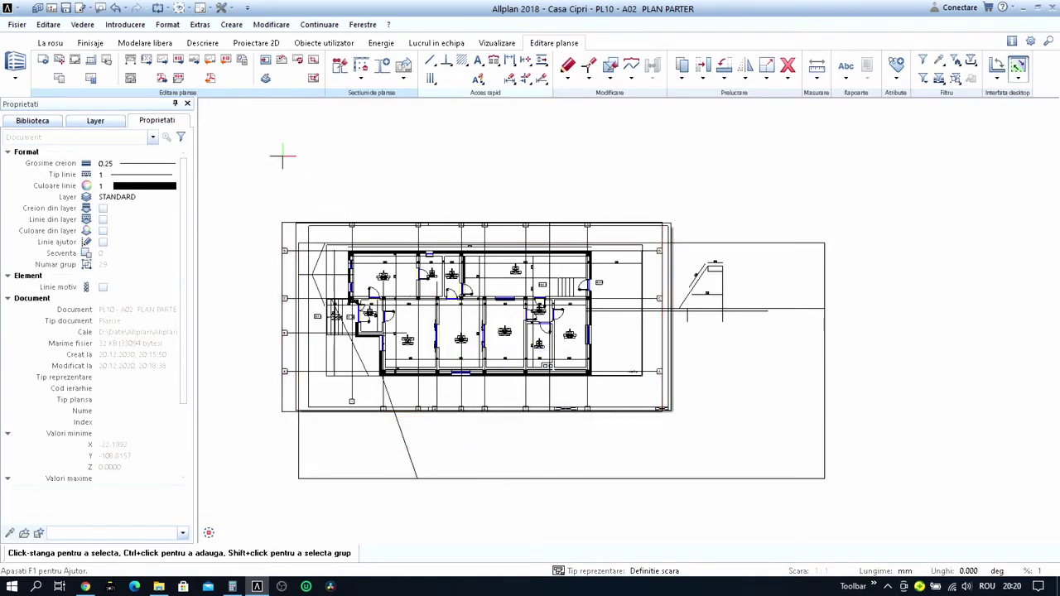
pyautogui.click(162, 78)
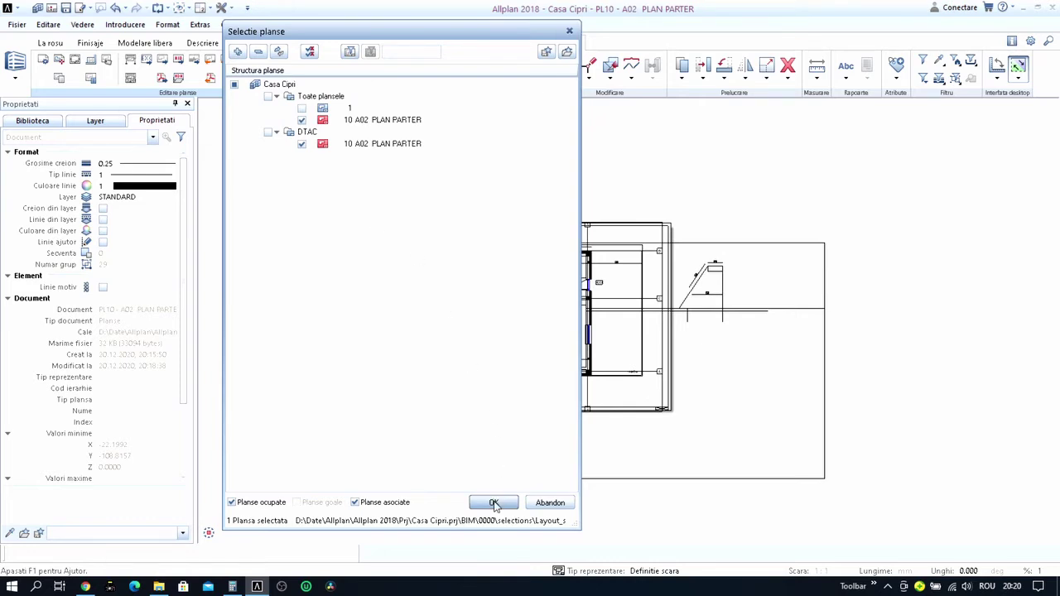
pyautogui.click(494, 505)
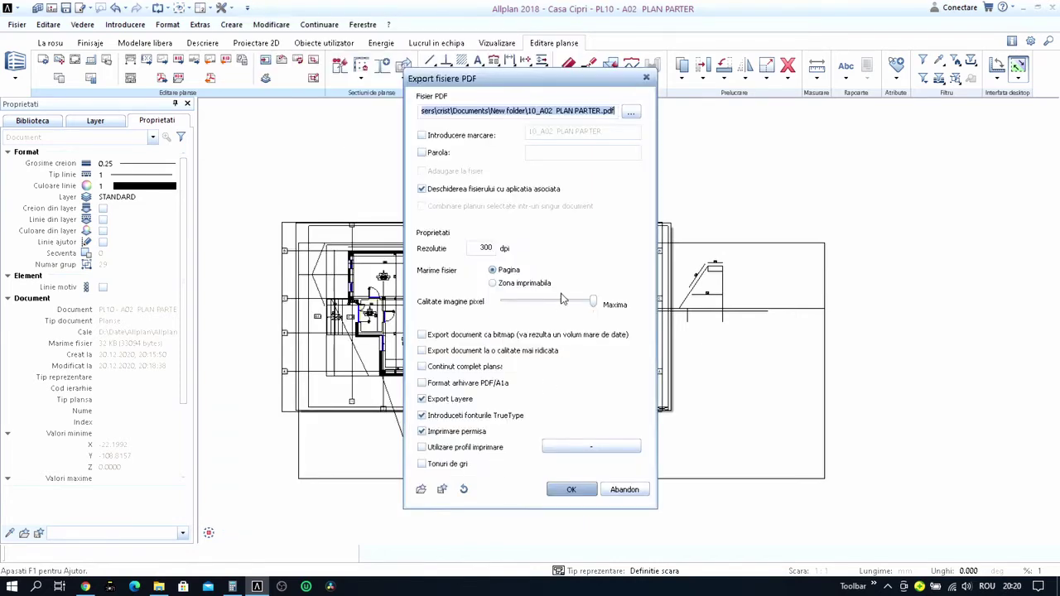
pyautogui.click(631, 114)
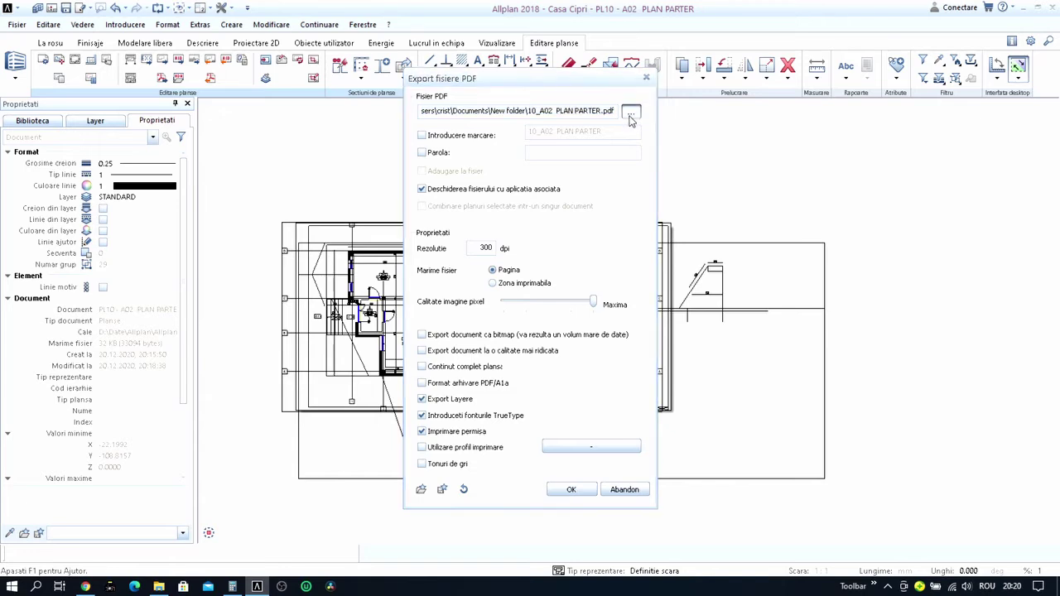
pyautogui.click(519, 144)
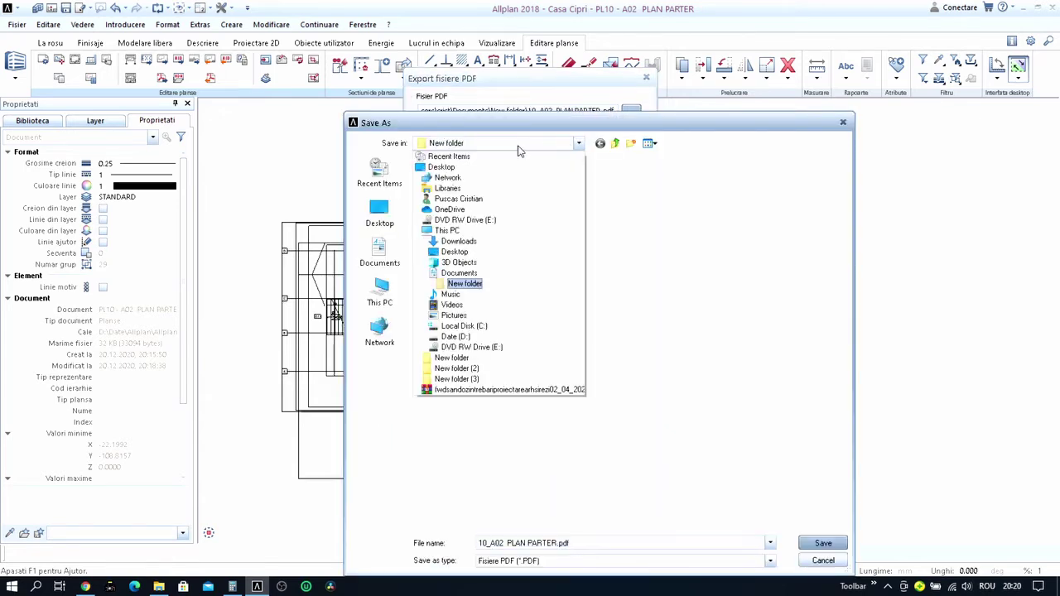
pyautogui.click(455, 337)
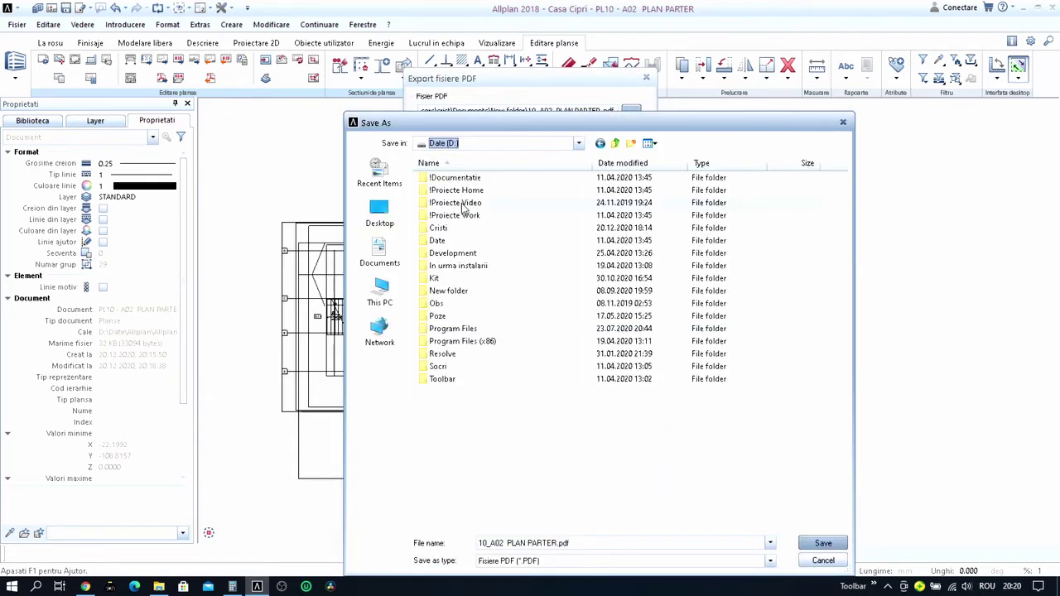
pyautogui.doubleClick(473, 192)
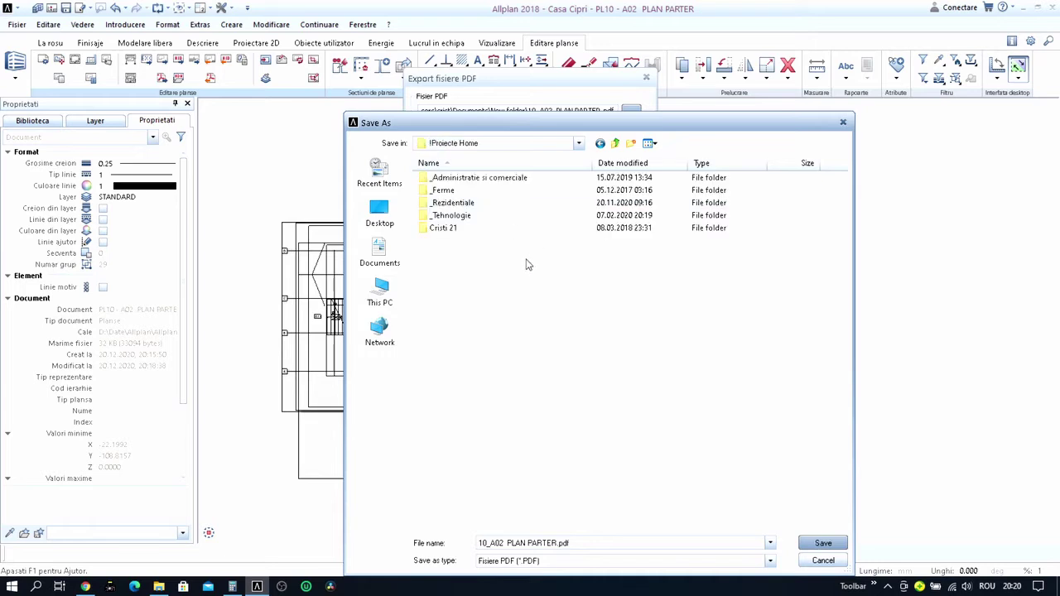
pyautogui.doubleClick(466, 203)
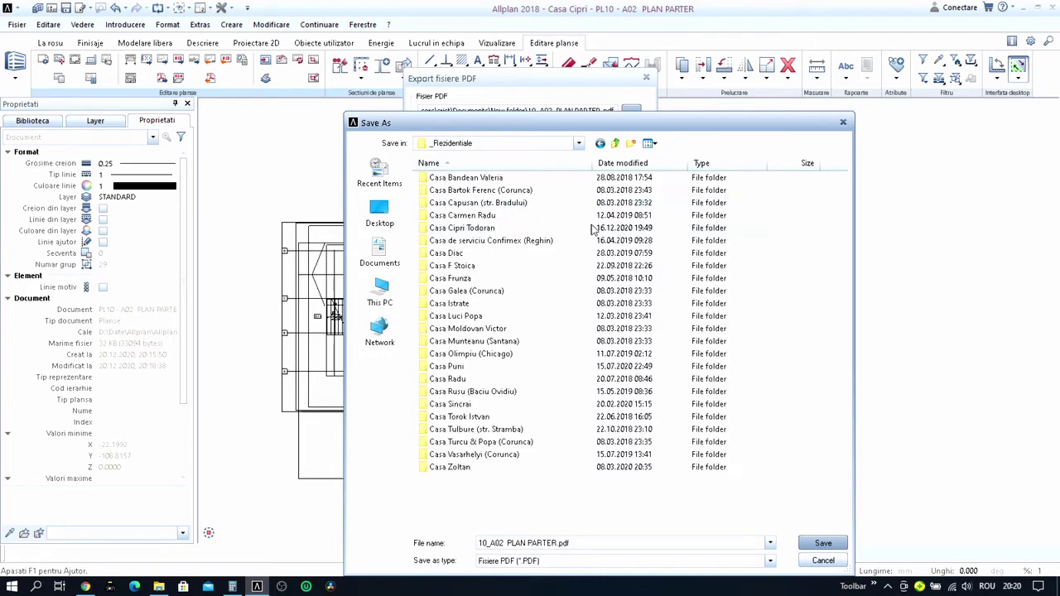
pyautogui.doubleClick(480, 228)
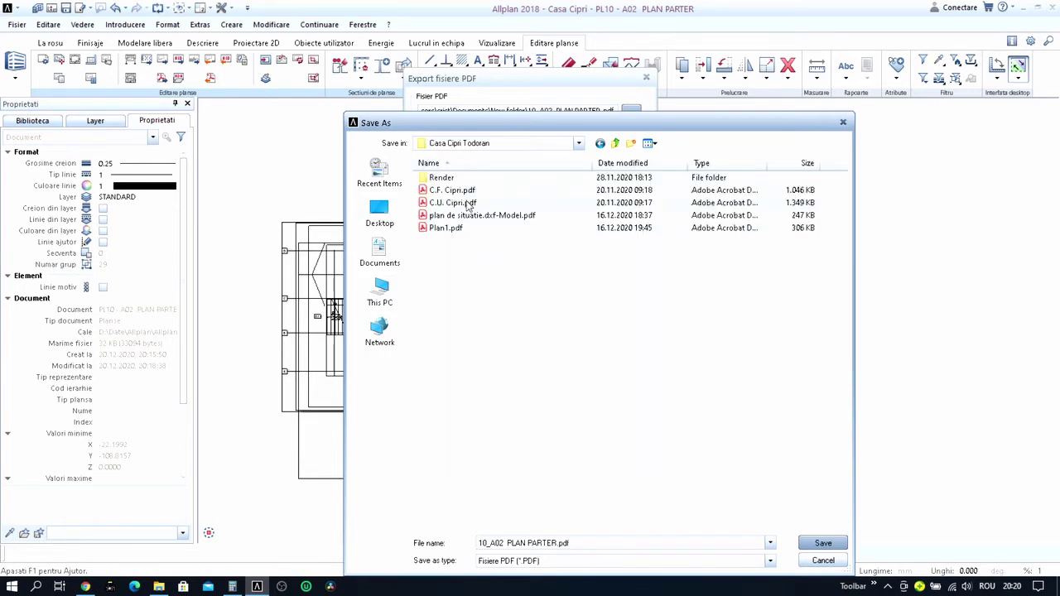
pyautogui.click(824, 546)
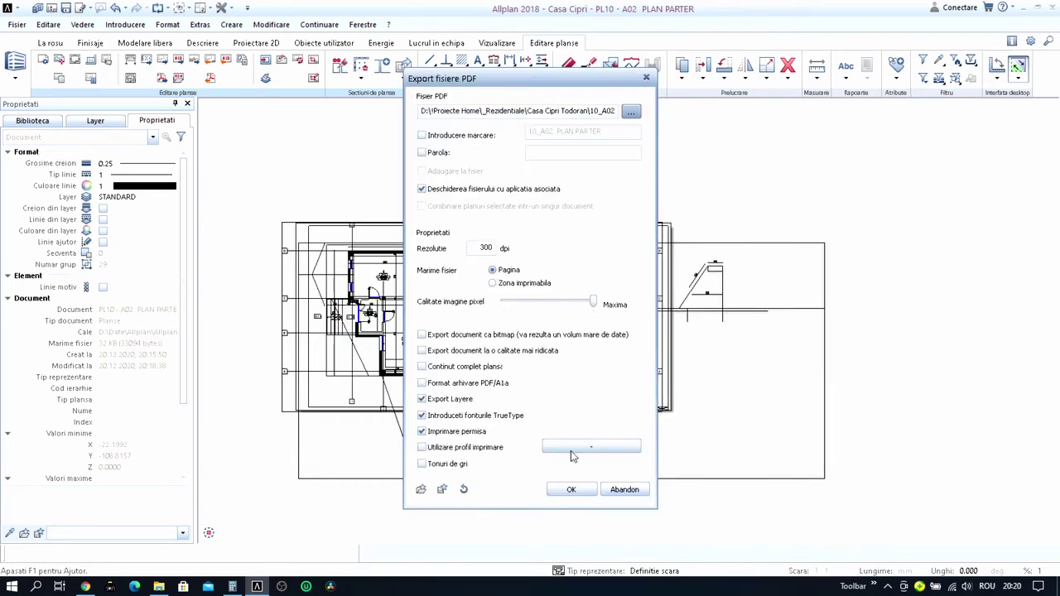
pyautogui.click(571, 491)
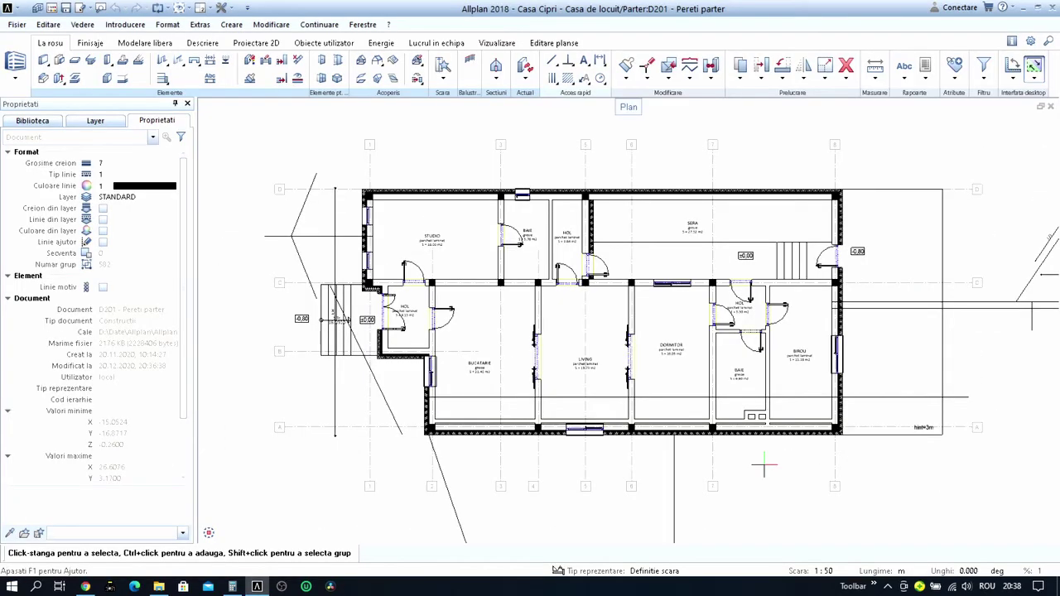
# Cut the bottom exterior wall at the BAIE corner with Stergere parti element.
pyautogui.scroll(3, 588, 438)
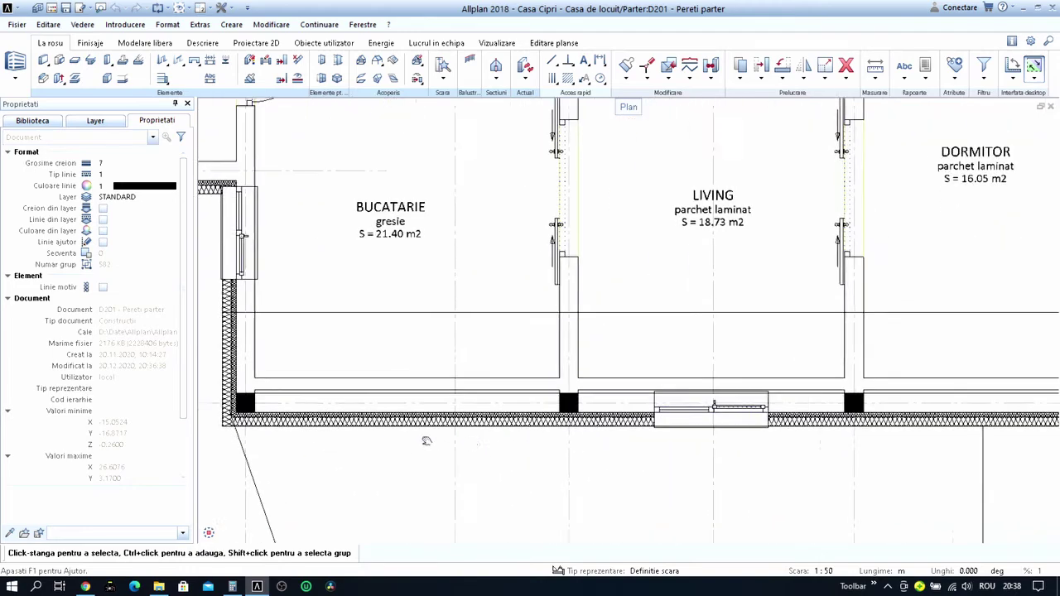
pyautogui.scroll(-2, 588, 438)
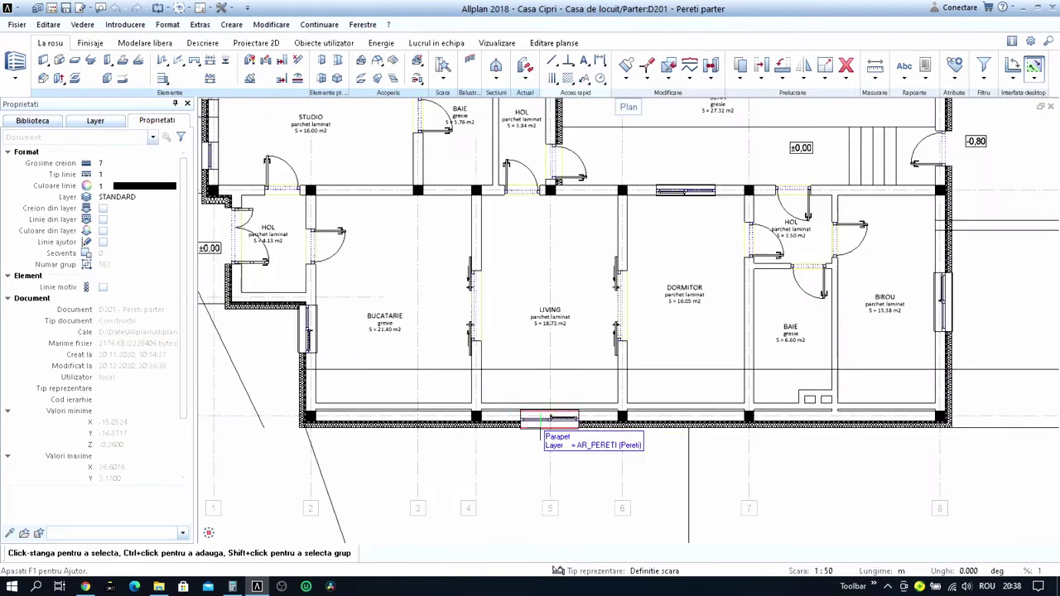
pyautogui.press('m')
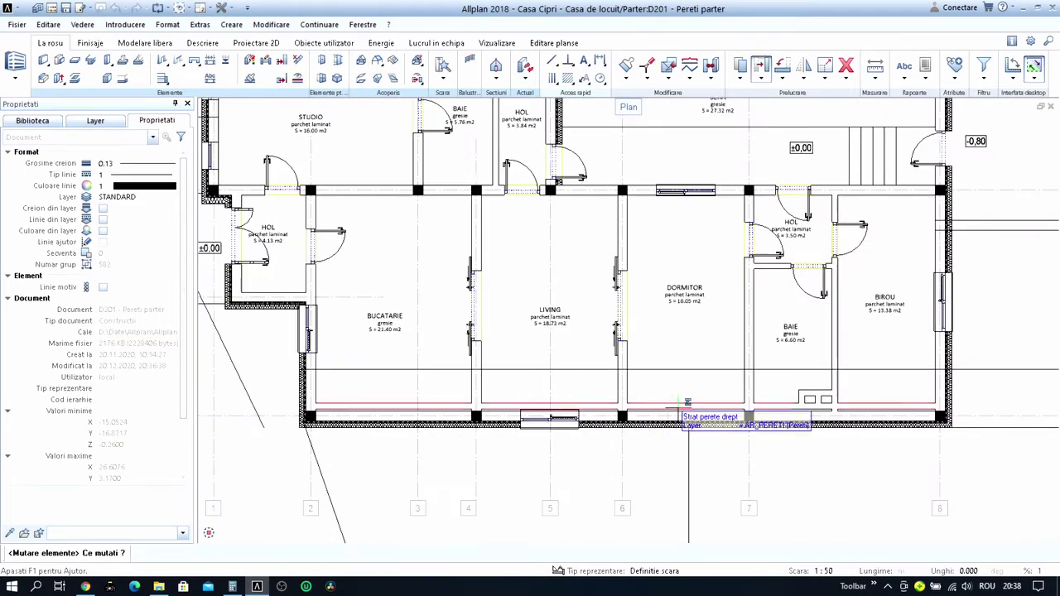
pyautogui.scroll(1, 688, 403)
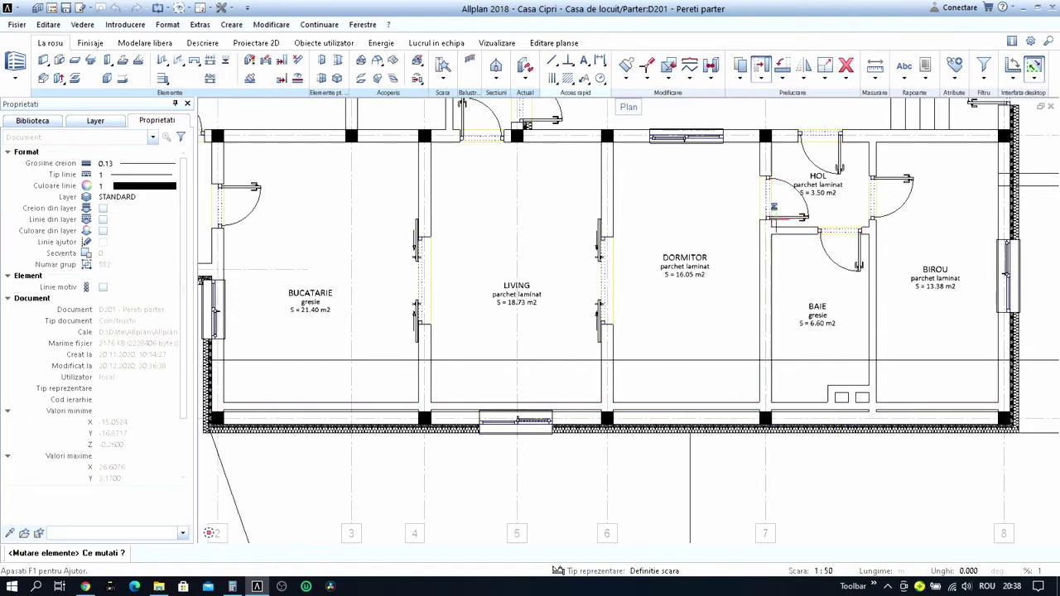
pyautogui.press('Escape')
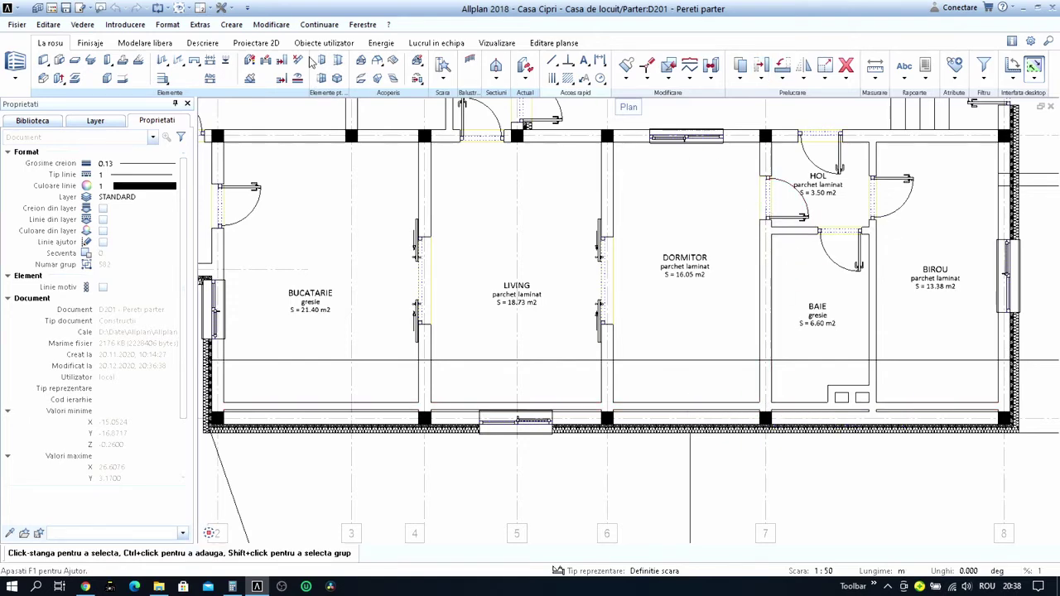
pyautogui.click(298, 61)
pyautogui.scroll(3, 753, 460)
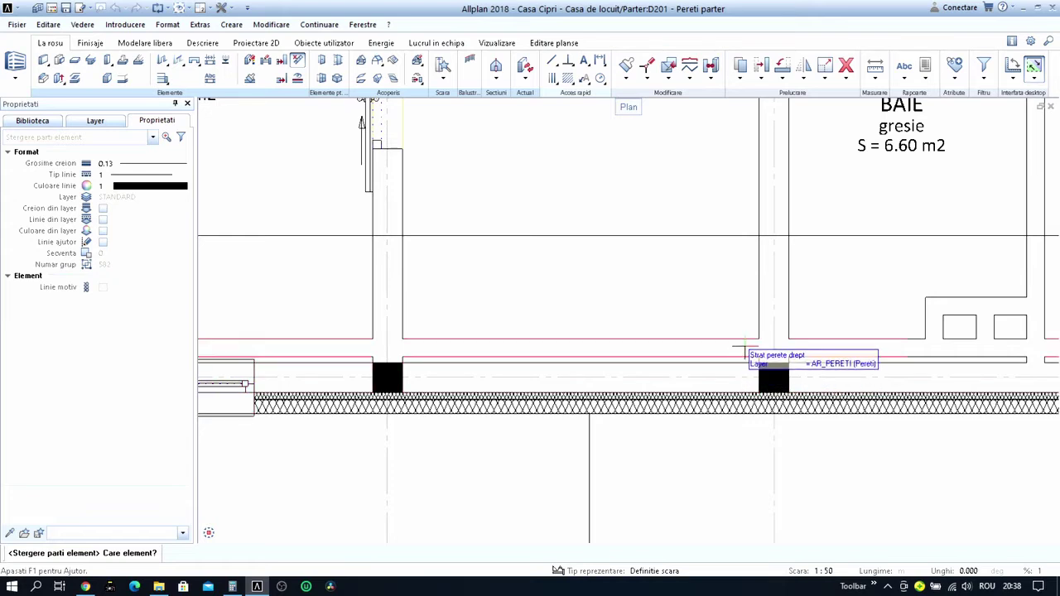
pyautogui.click(746, 346)
pyautogui.click(757, 338)
pyautogui.click(755, 340)
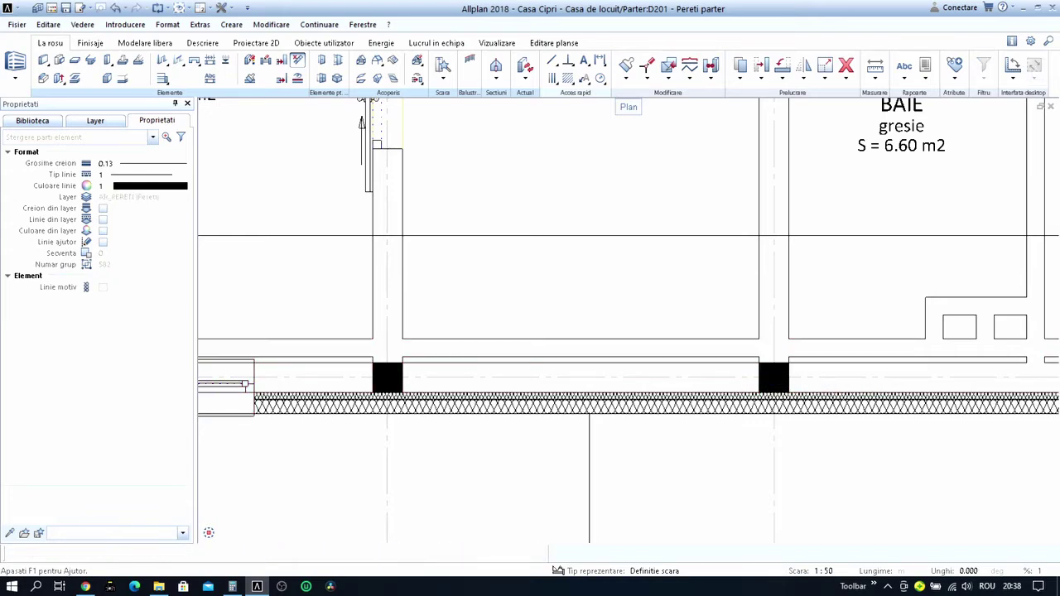
pyautogui.click(748, 368)
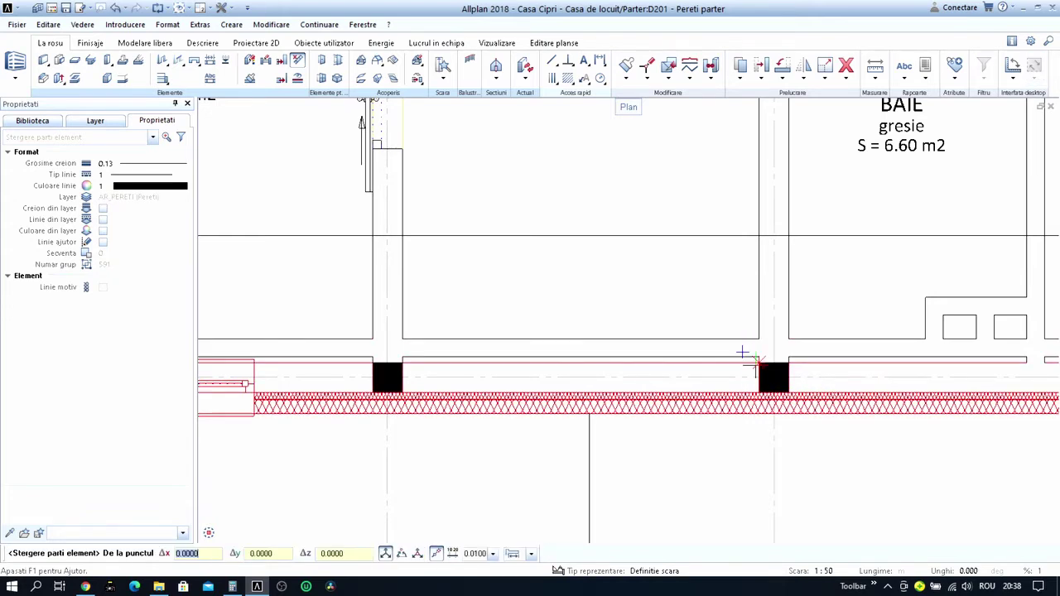
pyautogui.click(743, 356)
pyautogui.click(743, 356)
# Select the bottom wall stretch from the kitchen to the bedroom for moving.
pyautogui.press('Escape')
pyautogui.scroll(-5, 296, 317)
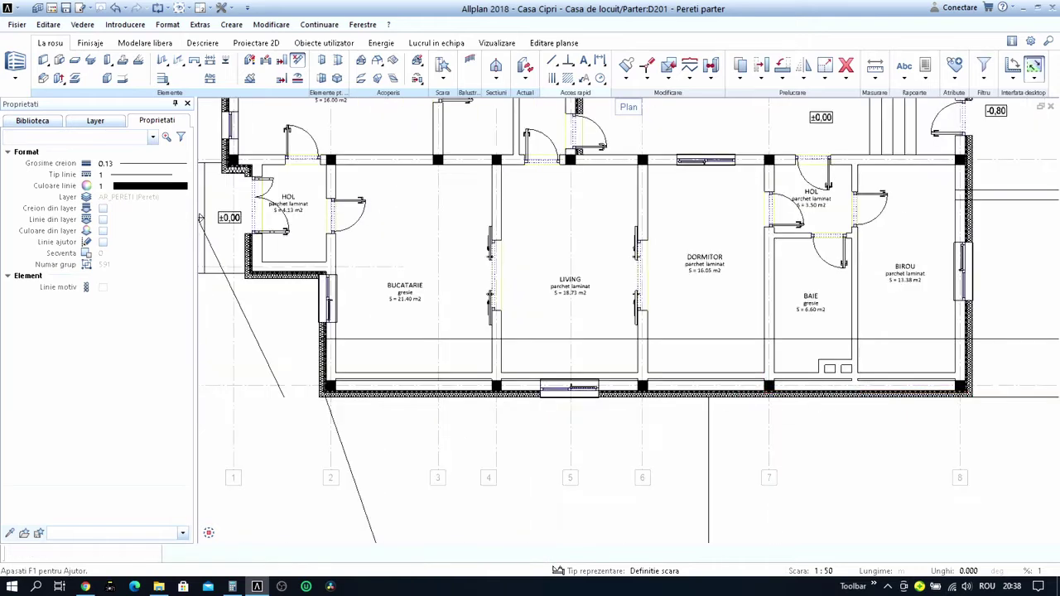
pyautogui.moveTo(291, 362); pyautogui.dragTo(771, 419)
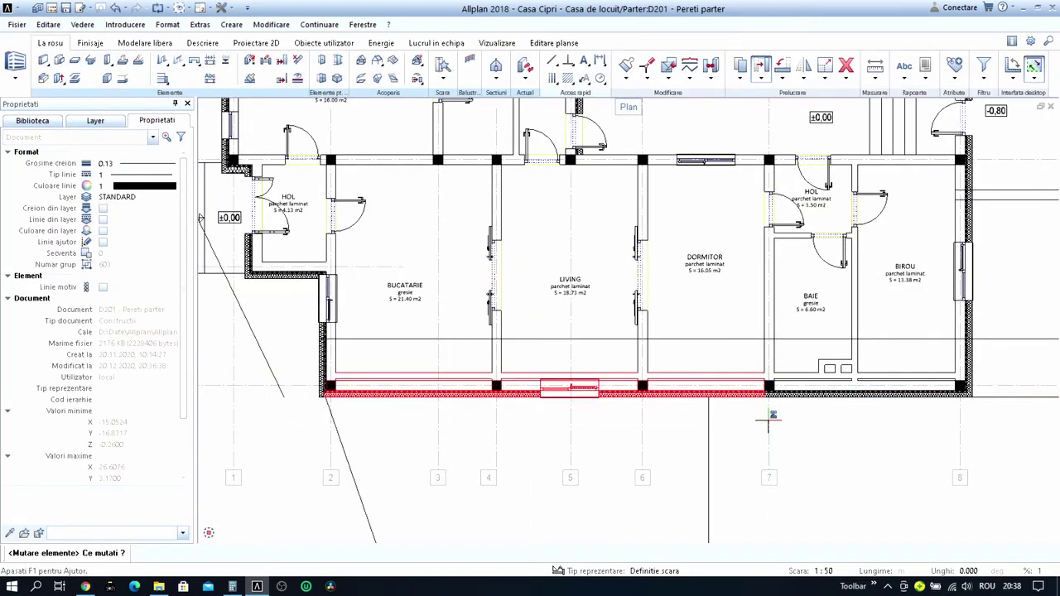
# Move the kitchen-to-bedroom south wall from its bottom-left corner up to the inner wall corner.
pyautogui.scroll(3, 359, 374)
pyautogui.moveTo(340, 389); pyautogui.dragTo(565, 294, button='middle')
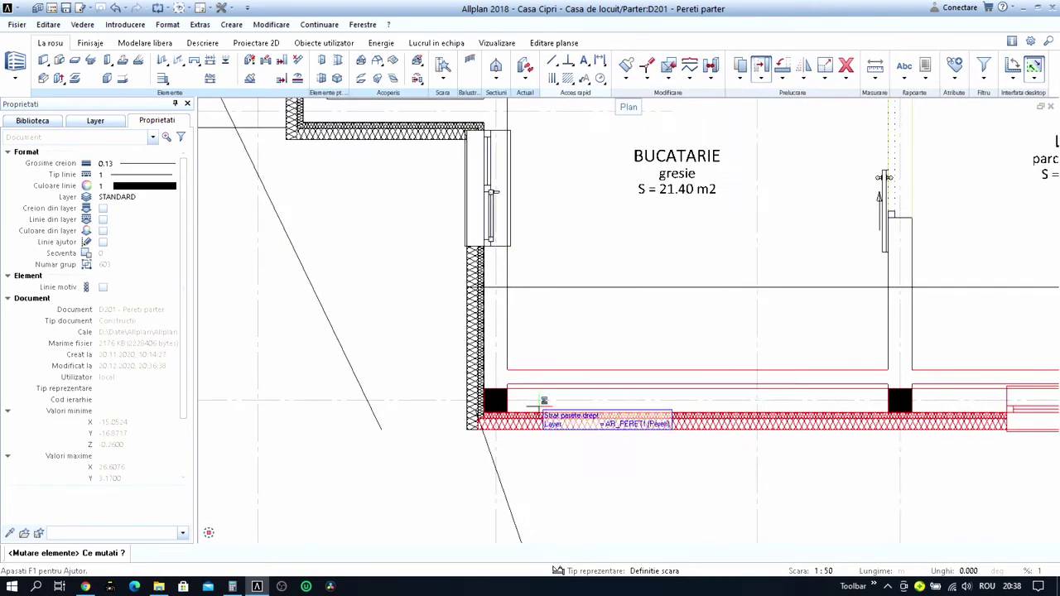
pyautogui.scroll(2, 480, 448)
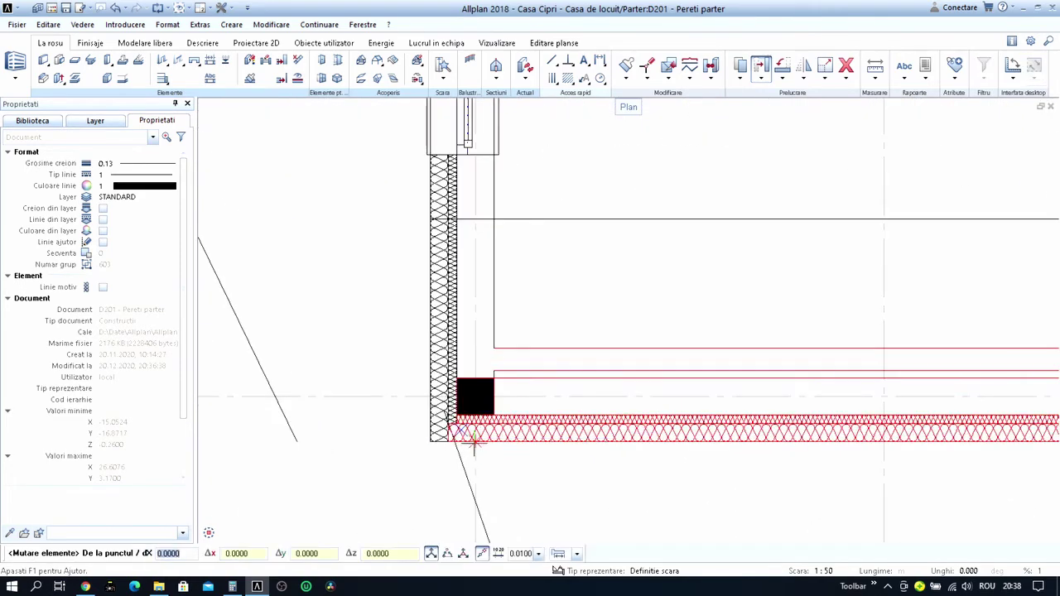
pyautogui.click(474, 445)
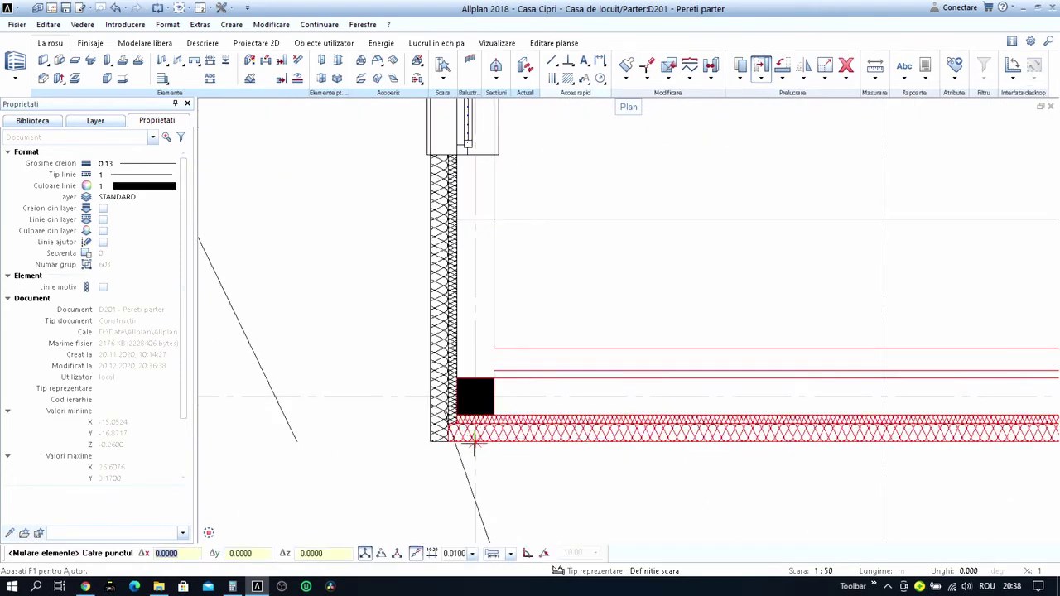
pyautogui.click(476, 220)
pyautogui.scroll(-2, 457, 277)
pyautogui.scroll(-1, 407, 348)
pyautogui.scroll(-1, 521, 372)
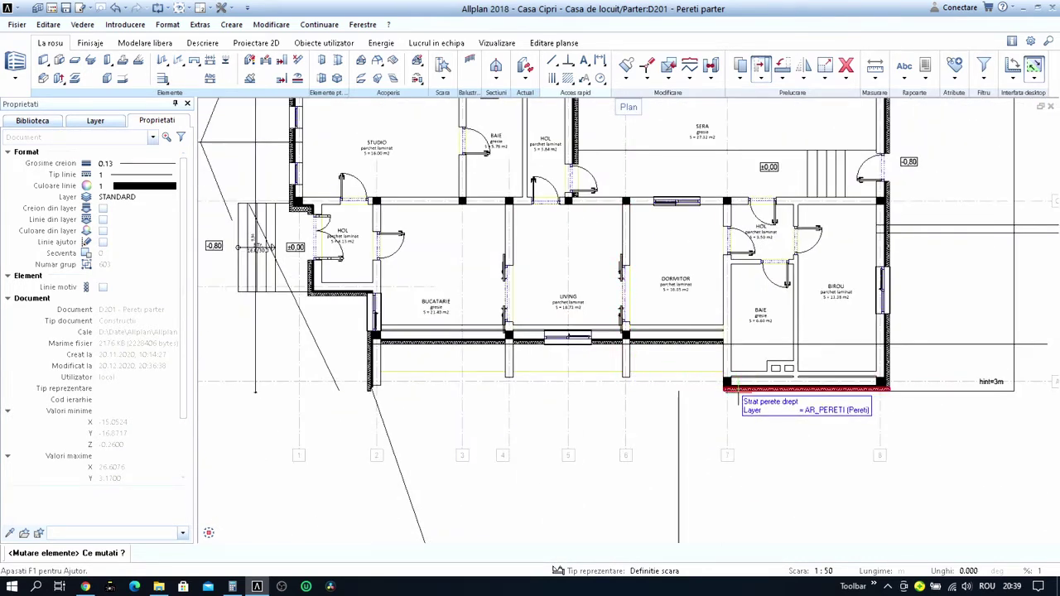
pyautogui.scroll(1, 736, 391)
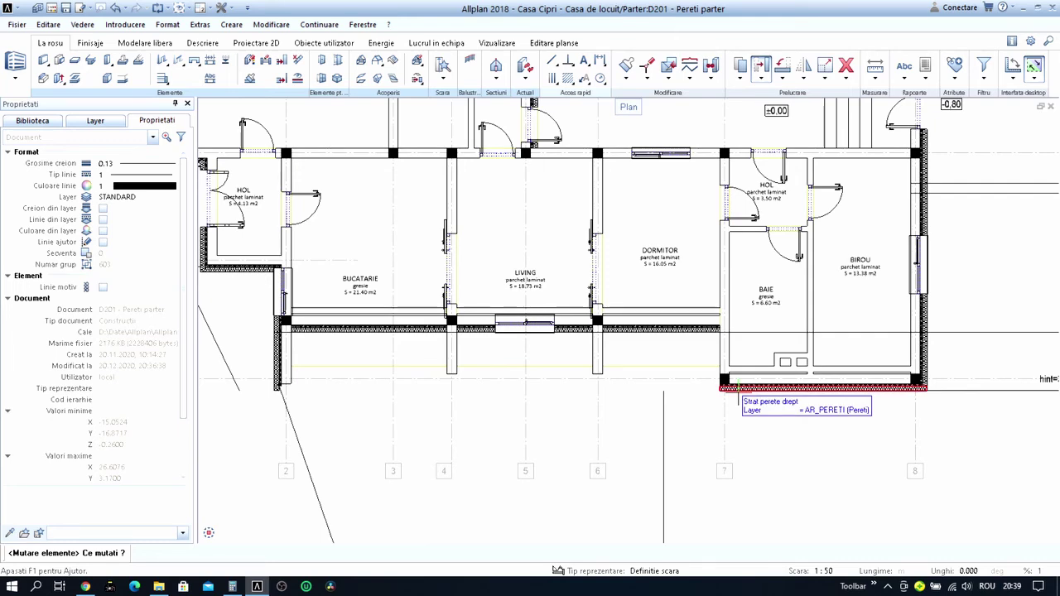
pyautogui.scroll(-2, 737, 391)
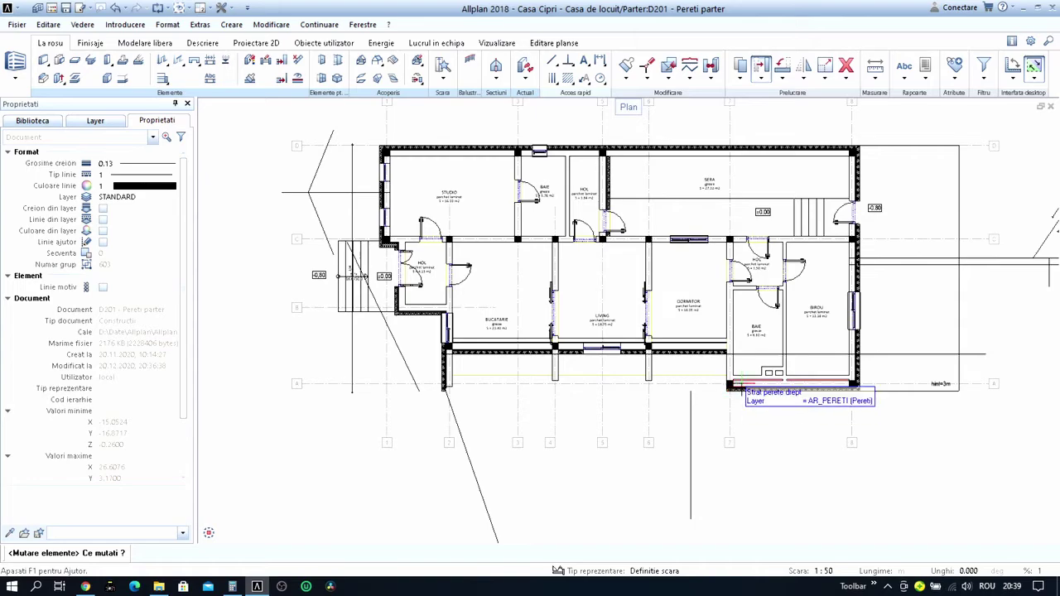
pyautogui.scroll(3, 460, 381)
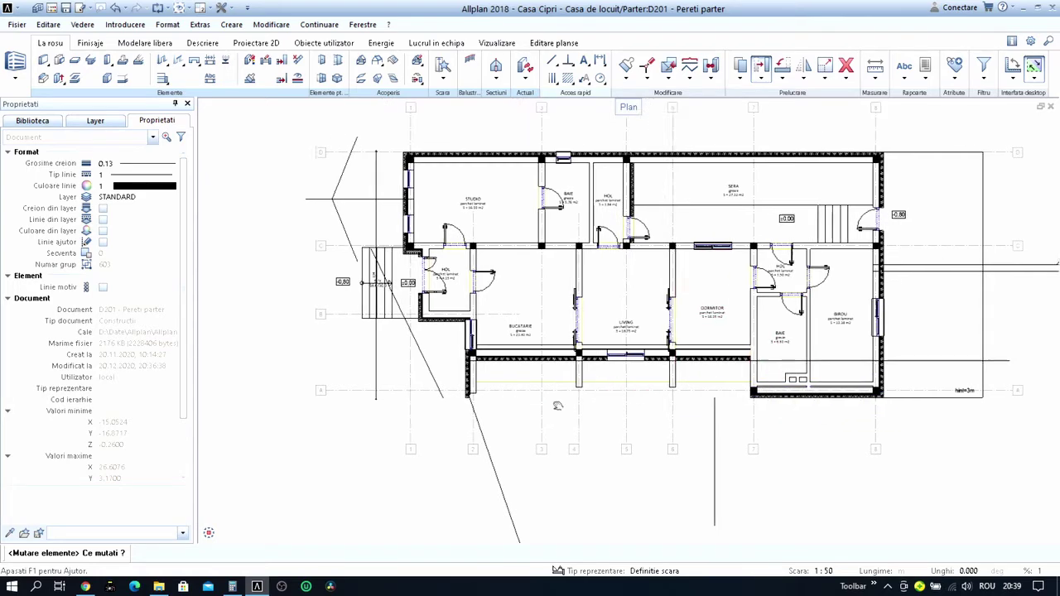
pyautogui.scroll(1, 559, 385)
pyautogui.scroll(1, 547, 397)
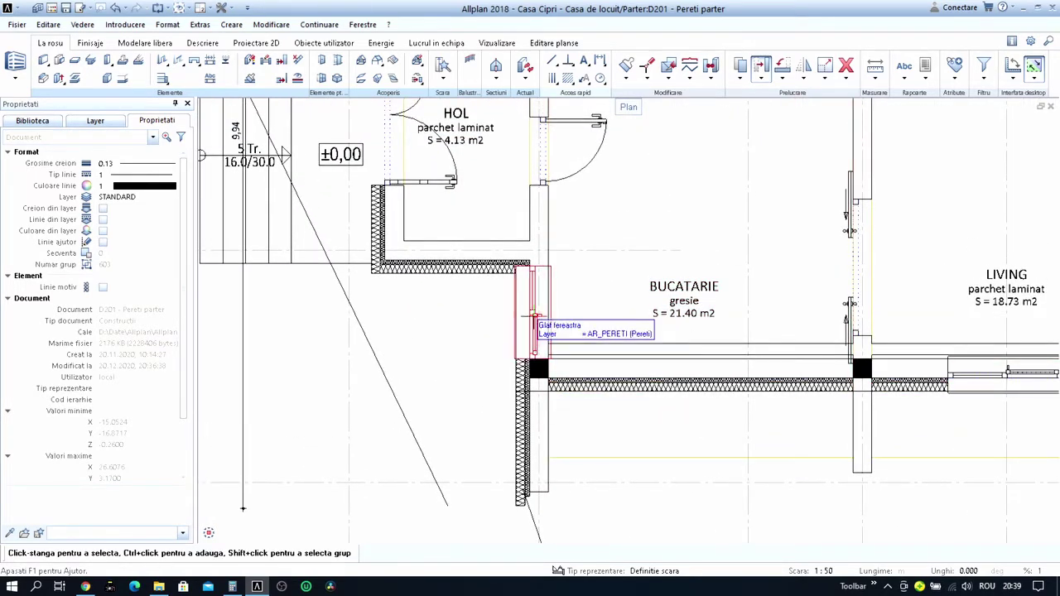
pyautogui.scroll(3, 530, 315)
# Narrow the kitchen window in the left wall to a 0.80 opening width.
pyautogui.doubleClick(506, 281)
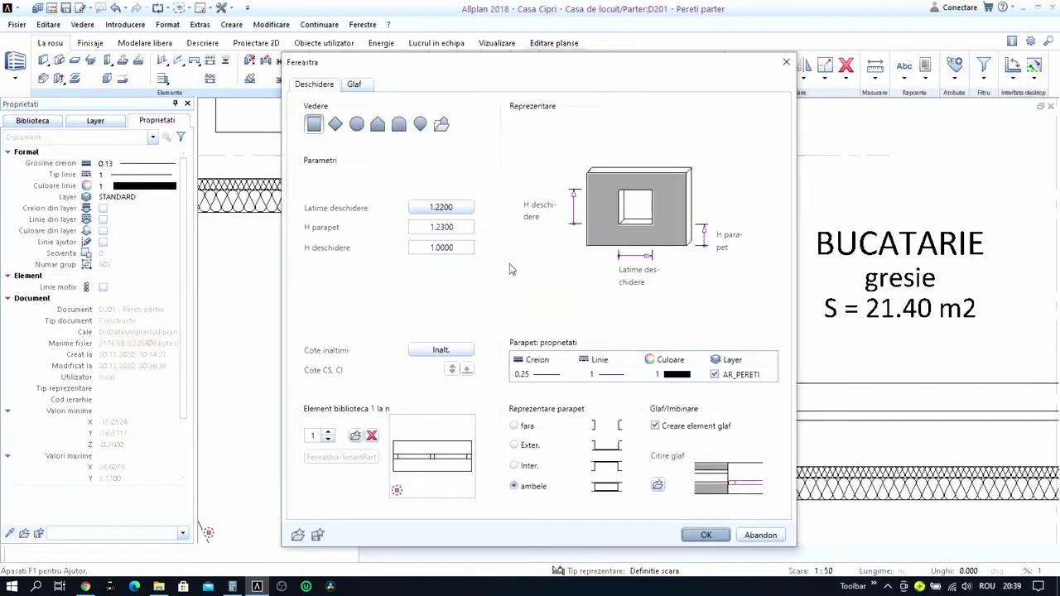
pyautogui.click(448, 209)
pyautogui.press('Escape')
pyautogui.write('0.8000')
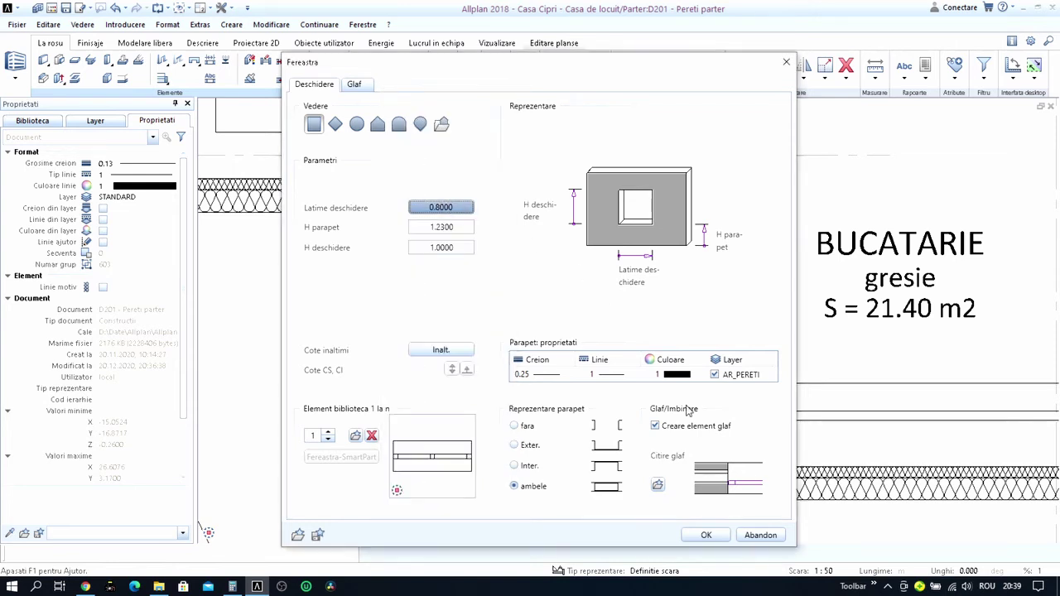
pyautogui.click(707, 536)
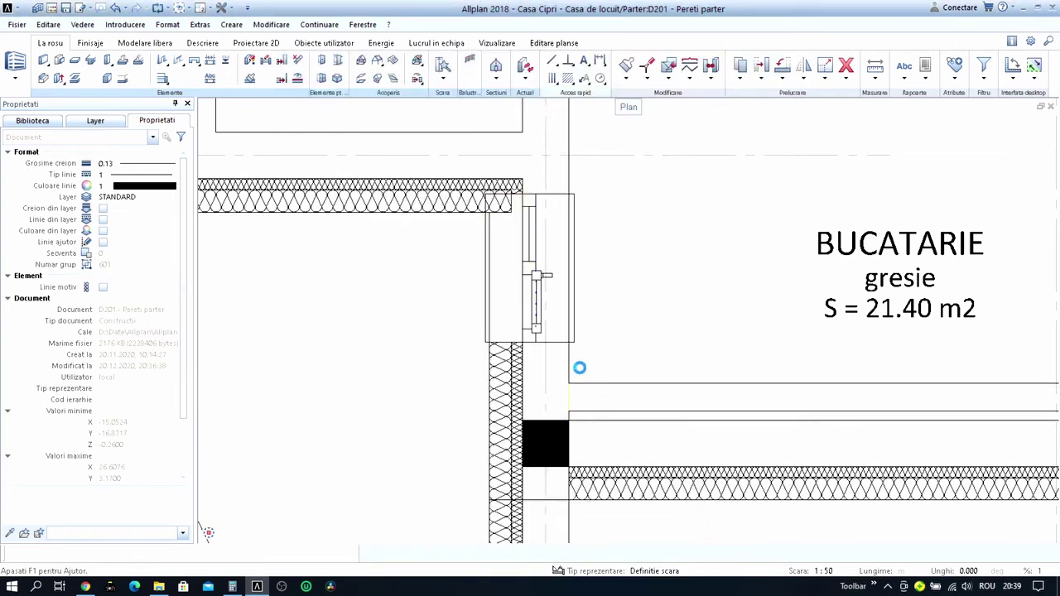
# Move the kitchen window 0.15 along the west wall.
pyautogui.press('m')
pyautogui.moveTo(458, 157); pyautogui.dragTo(662, 364)
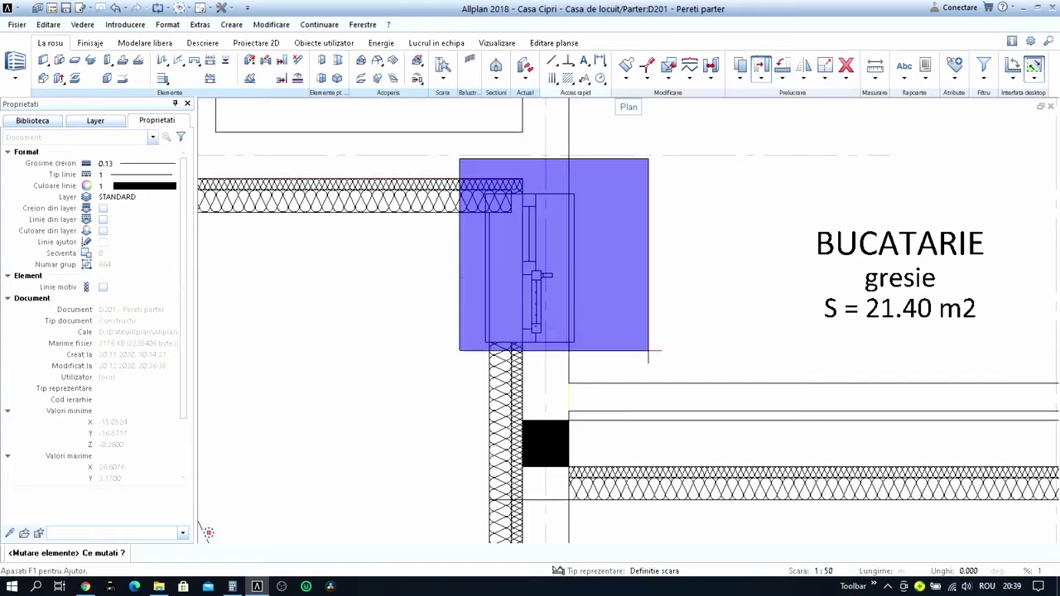
pyautogui.click(657, 241)
pyautogui.scroll(-3, 663, 240)
pyautogui.scroll(-1, 572, 232)
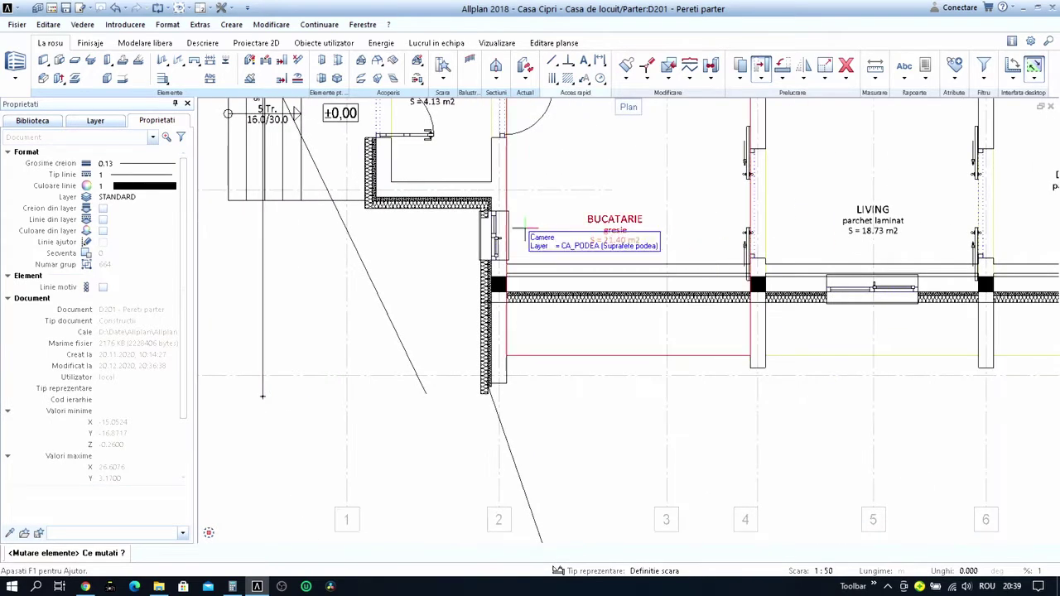
pyautogui.press('Escape')
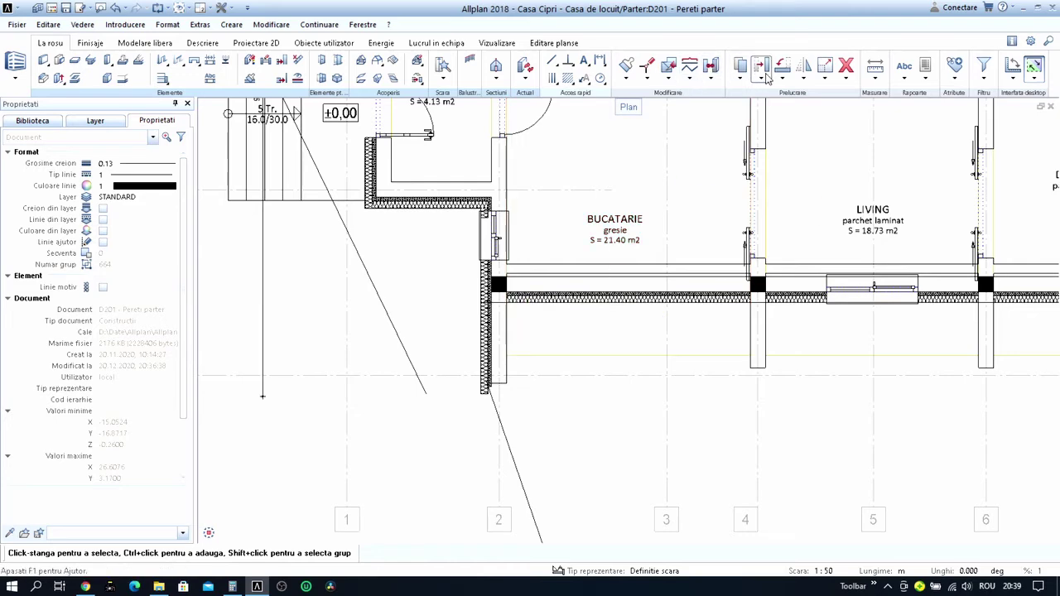
# Join the kitchen's left wall to the bottom horizontal exterior wall.
pyautogui.click(283, 63)
pyautogui.scroll(1, 551, 238)
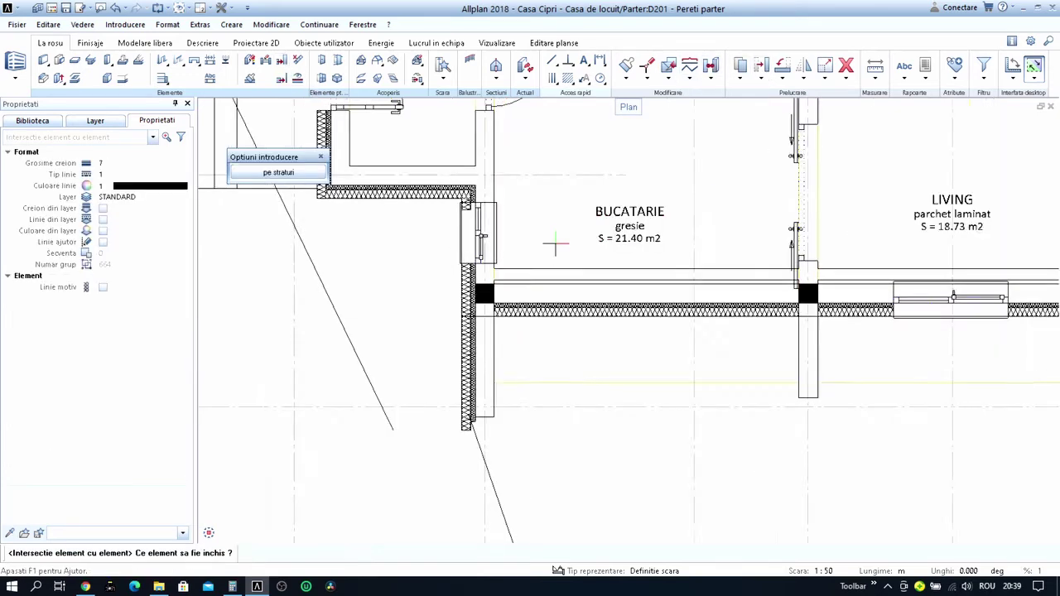
pyautogui.scroll(2, 551, 238)
pyautogui.click(460, 172)
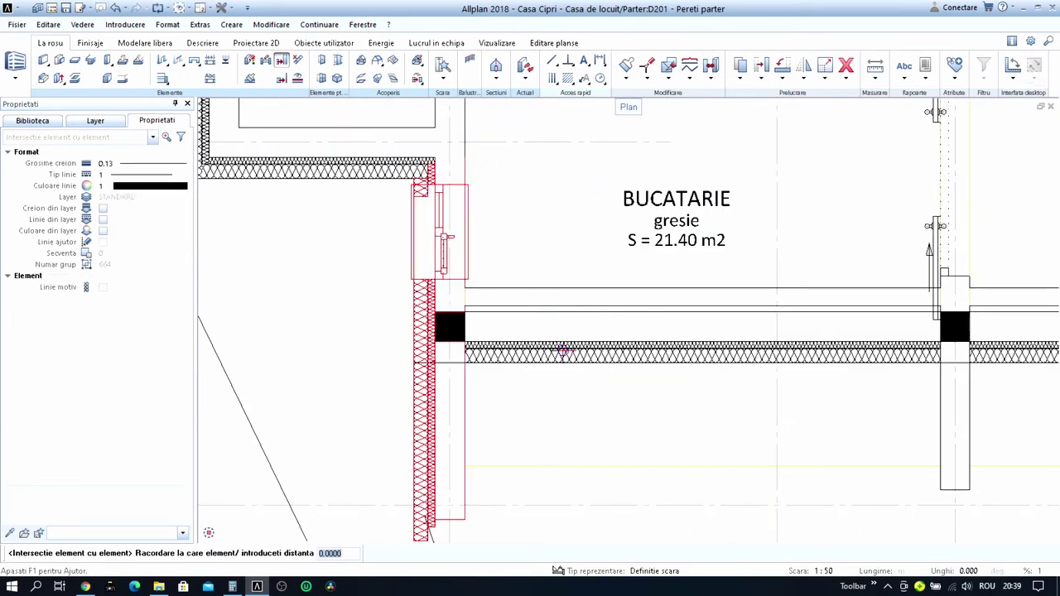
pyautogui.click(564, 351)
pyautogui.scroll(-2, 564, 351)
pyautogui.scroll(-1, 530, 331)
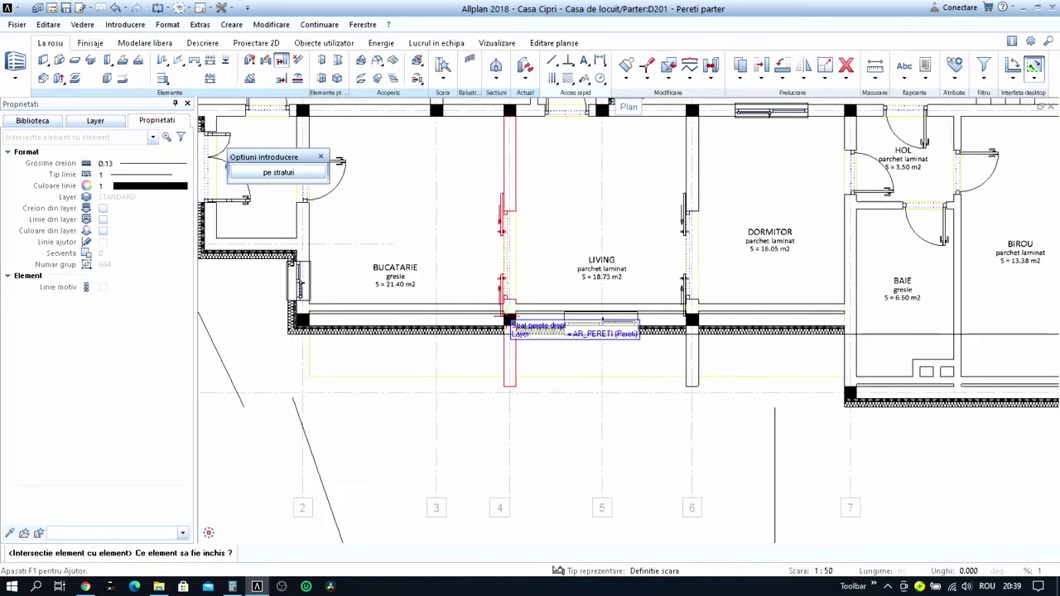
pyautogui.scroll(2, 507, 319)
# Join the kitchen–living partition to the bottom wall and zoom in on it.
pyautogui.click(577, 354)
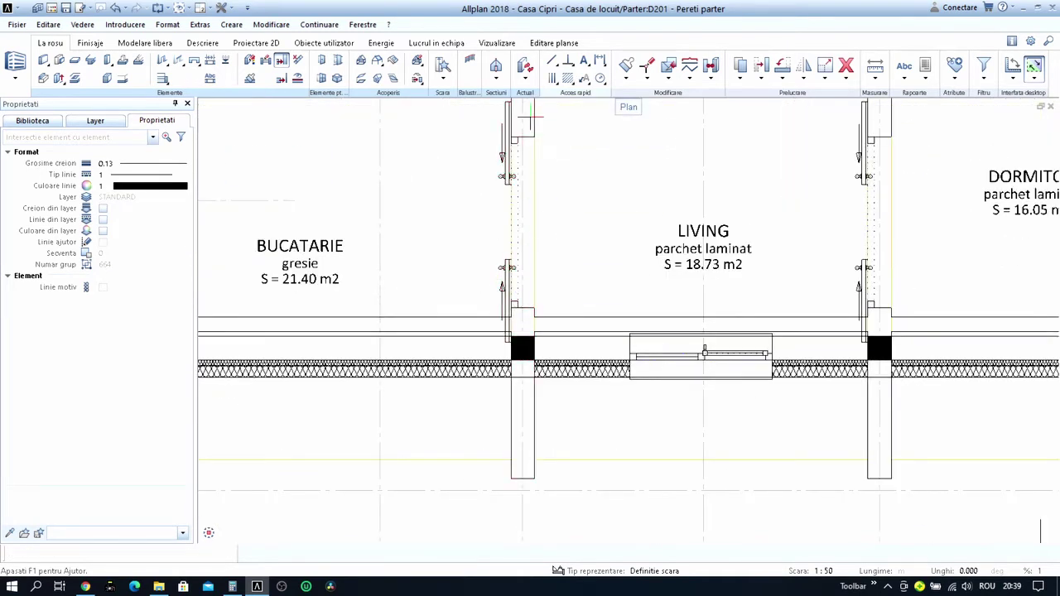
pyautogui.click(575, 358)
pyautogui.scroll(-3, 572, 348)
pyautogui.scroll(1, 572, 335)
pyautogui.press('Escape')
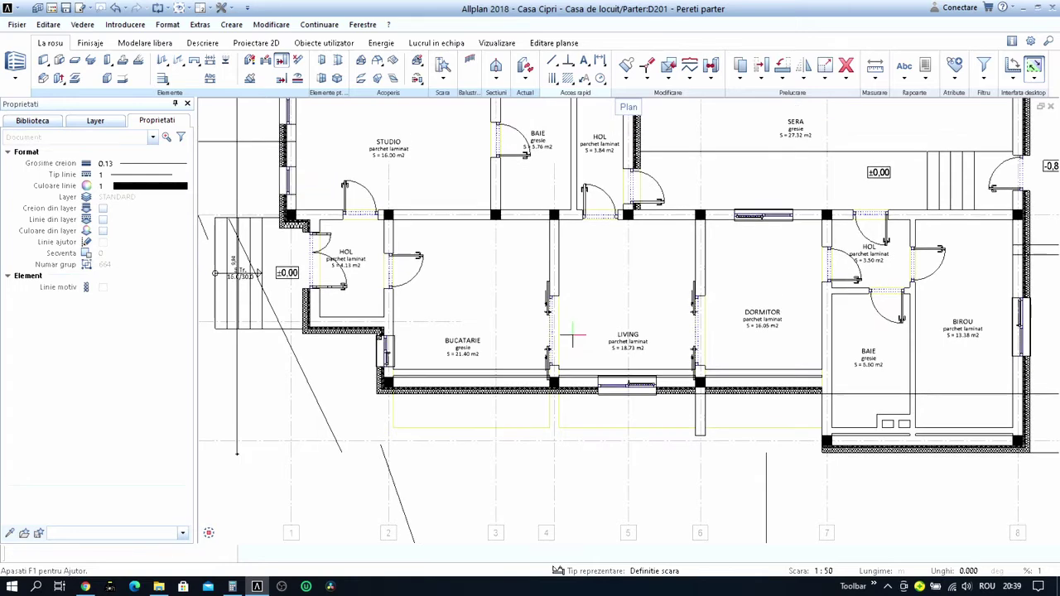
pyautogui.scroll(1, 561, 331)
pyautogui.scroll(2, 561, 331)
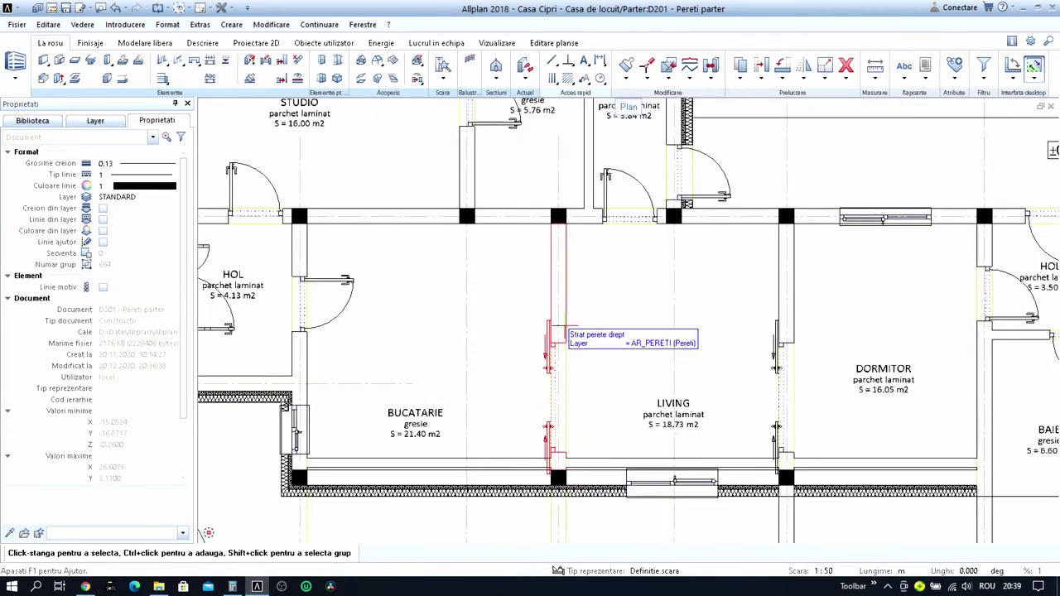
# Move the BUCATARIE–LIVING wall to its new position using the wall corner as reference.
pyautogui.press('m')
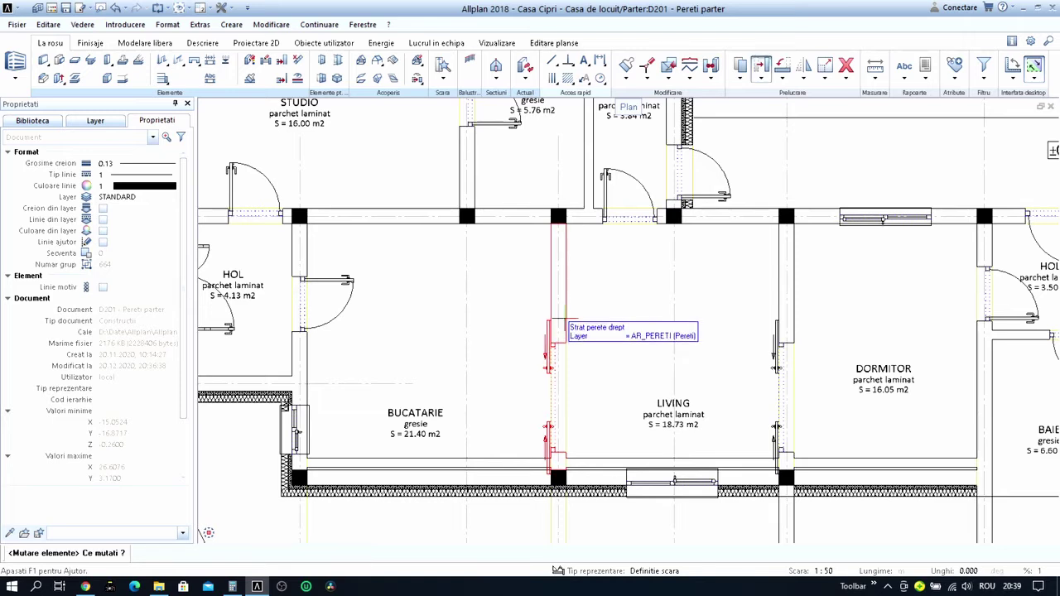
pyautogui.moveTo(507, 262)
pyautogui.mouseDown()
pyautogui.moveTo(602, 517)
pyautogui.moveTo(603, 458)
pyautogui.mouseUp()
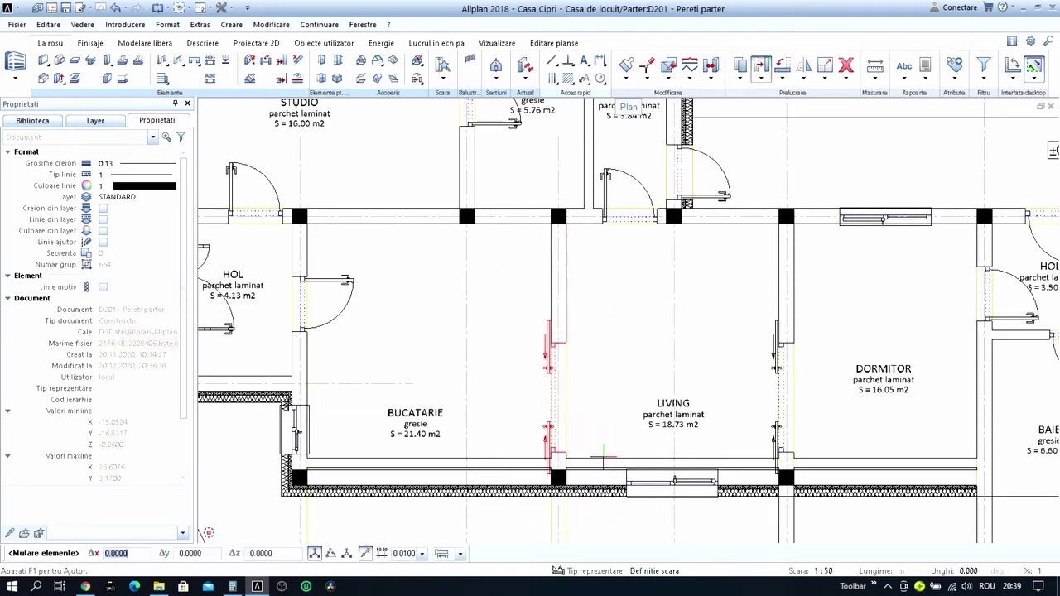
pyautogui.click(586, 362)
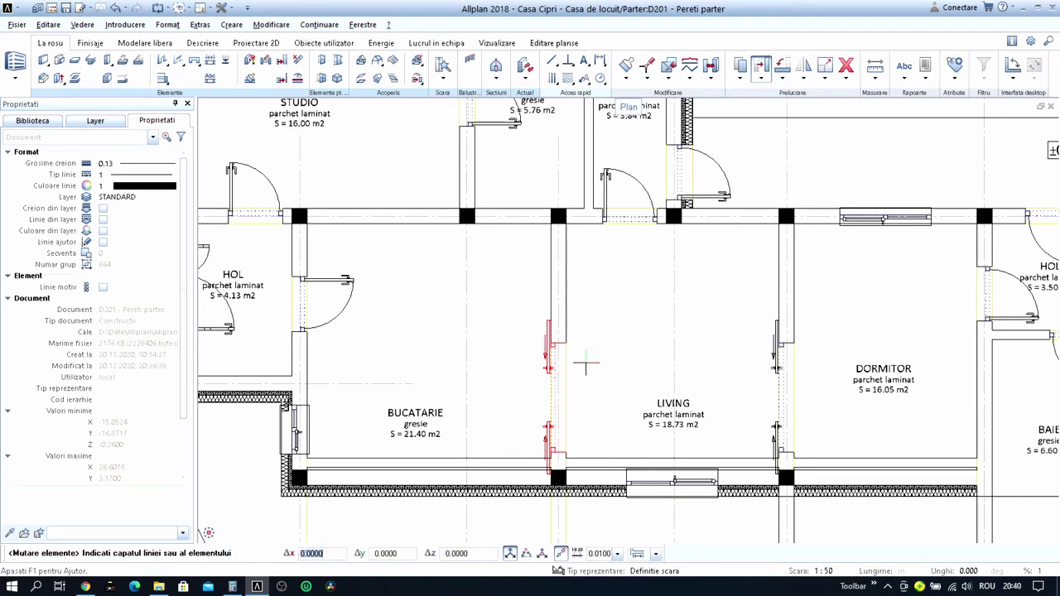
pyautogui.click(564, 342)
pyautogui.scroll(3, 569, 450)
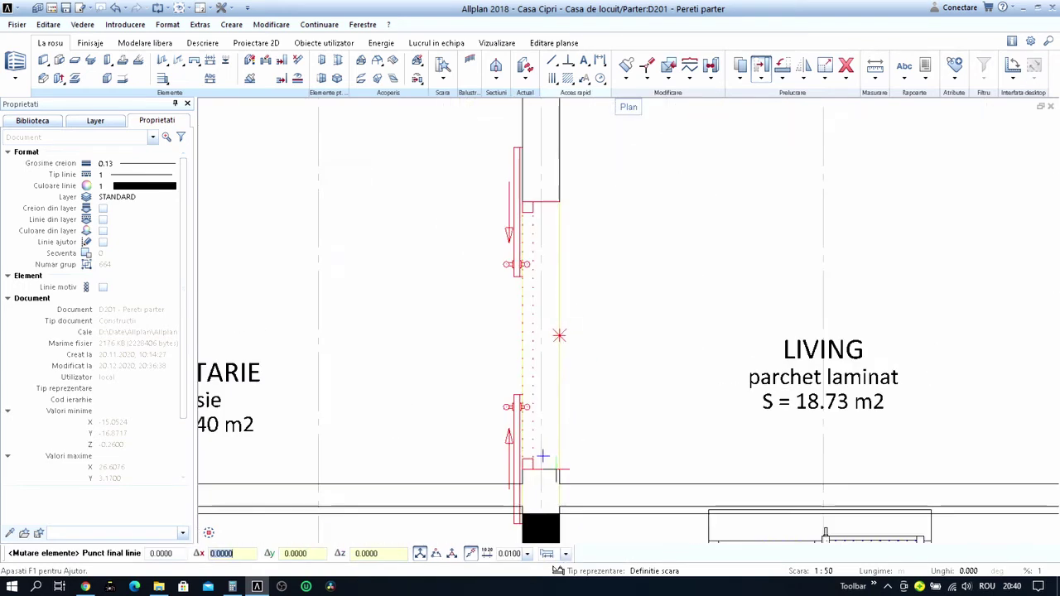
pyautogui.click(543, 455)
pyautogui.scroll(-2, 542, 454)
pyautogui.scroll(-2, 584, 383)
pyautogui.click(584, 383)
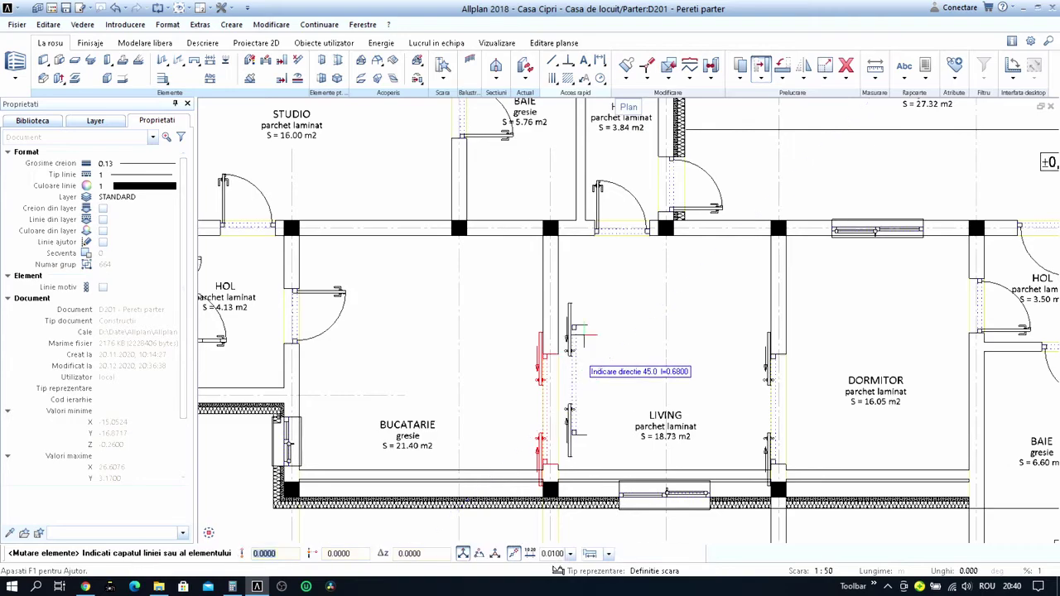
pyautogui.click(557, 236)
pyautogui.scroll(4, 569, 481)
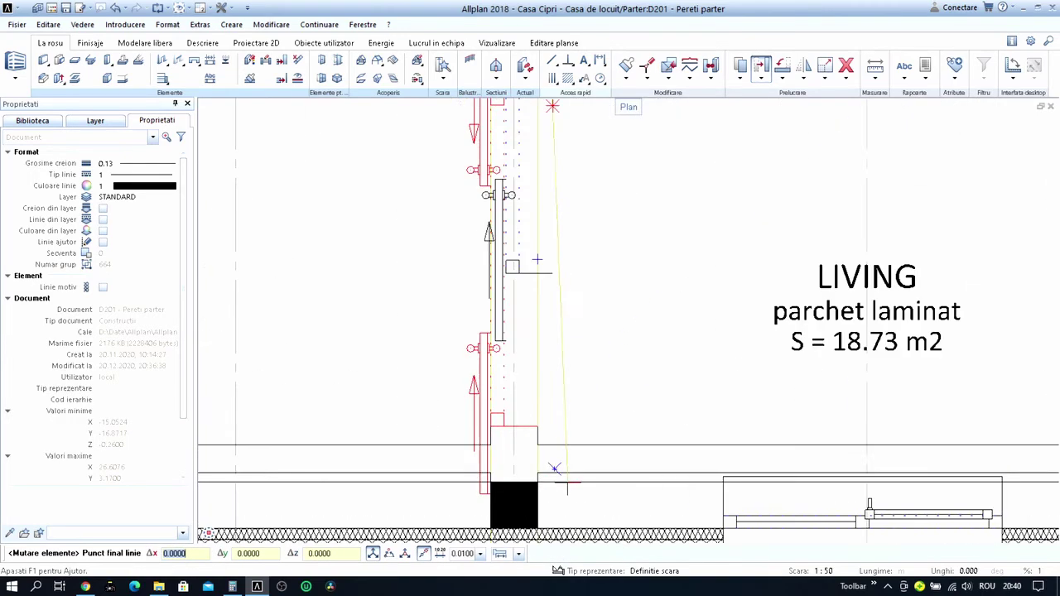
pyautogui.click(537, 451)
pyautogui.scroll(-3, 536, 452)
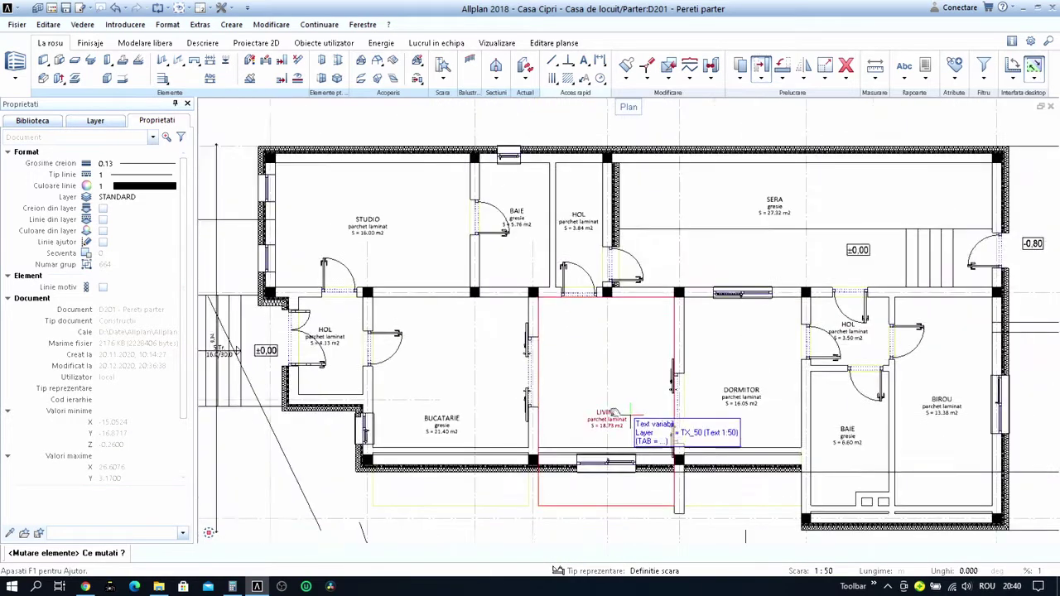
pyautogui.scroll(-1, 620, 417)
pyautogui.press('Escape')
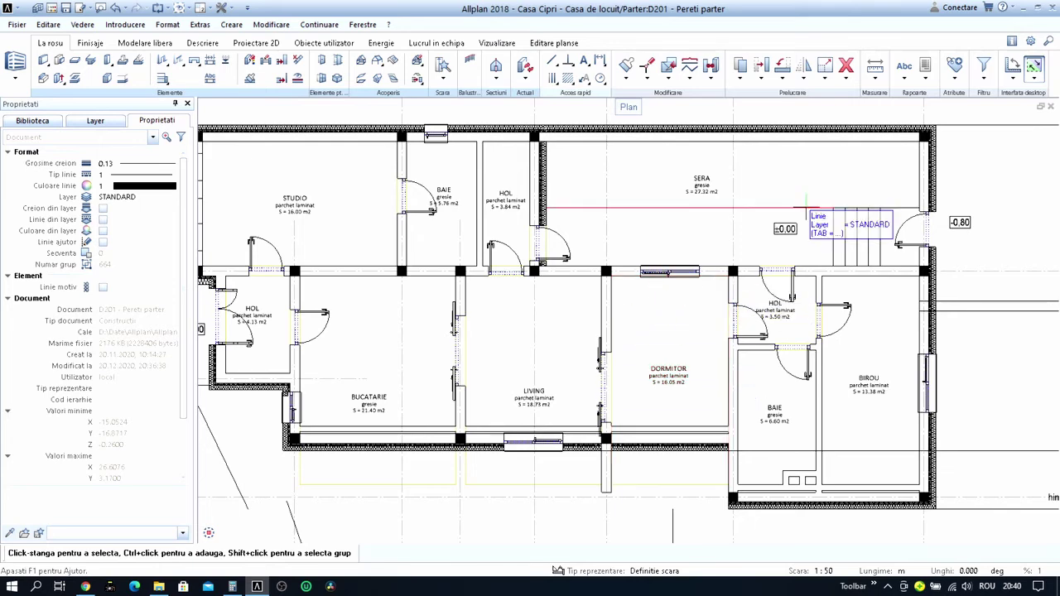
# Delete the old opening in the LIVING–DORMITOR wall.
pyautogui.click(846, 66)
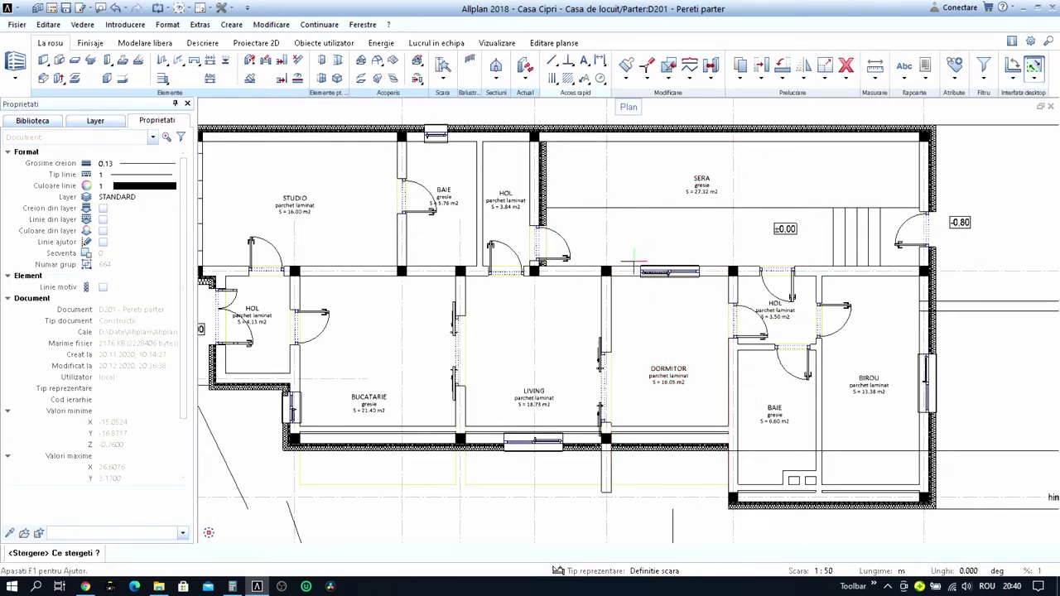
pyautogui.click(591, 289)
pyautogui.scroll(4, 627, 422)
pyautogui.click(631, 432)
pyautogui.scroll(-4, 580, 390)
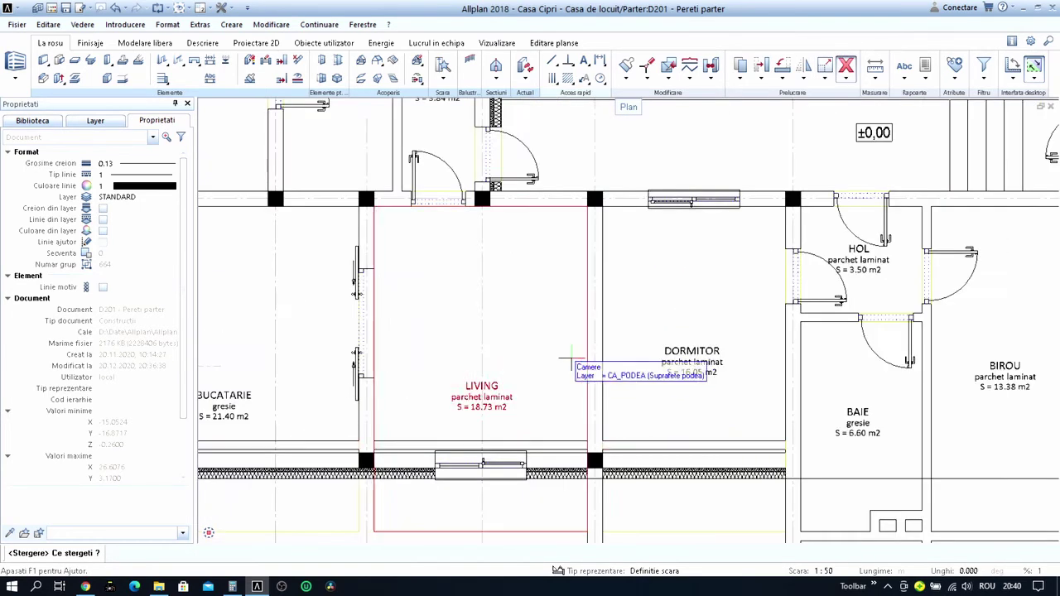
pyautogui.press('Escape')
pyautogui.scroll(2, 516, 290)
pyautogui.scroll(2, 516, 291)
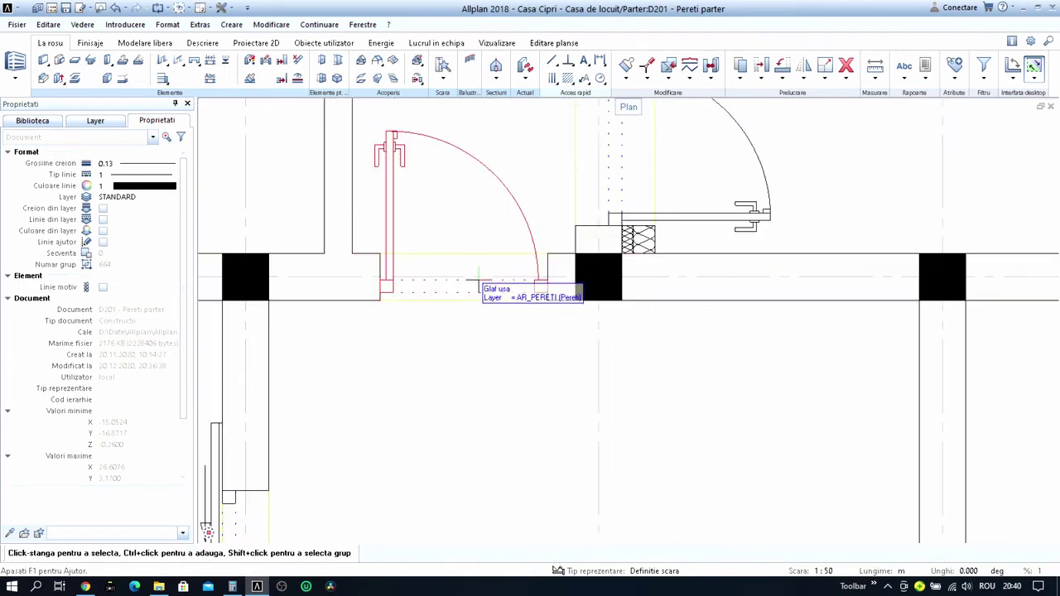
# Insert a new door matching the existing one into the LIVING–DORMITOR wall.
pyautogui.rightClick(538, 285)
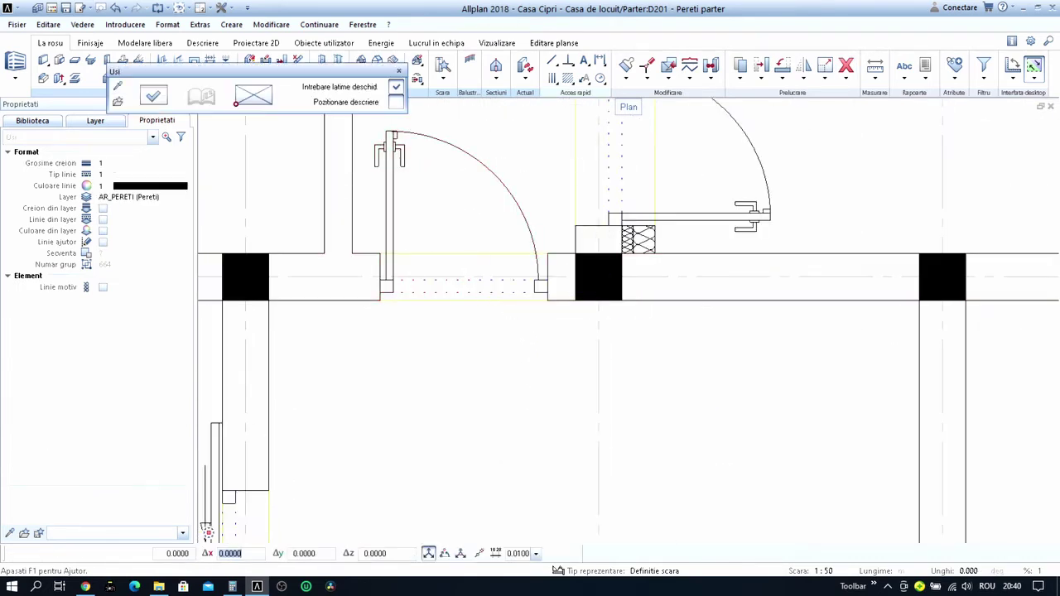
pyautogui.scroll(-3, 550, 297)
pyautogui.scroll(1, 549, 296)
pyautogui.moveTo(549, 296); pyautogui.dragTo(665, 372, button='middle')
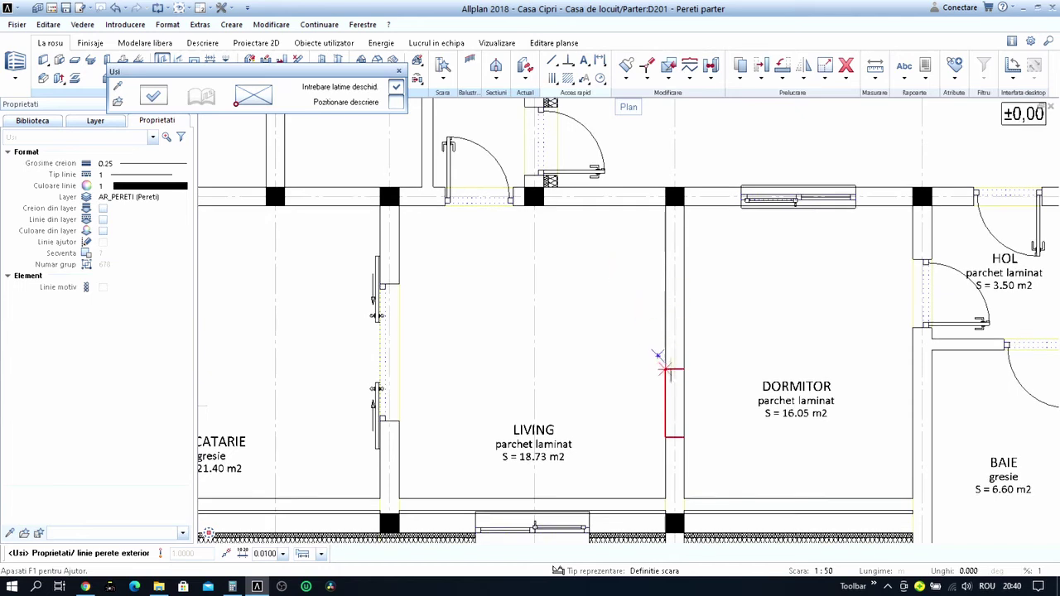
pyautogui.click(684, 400)
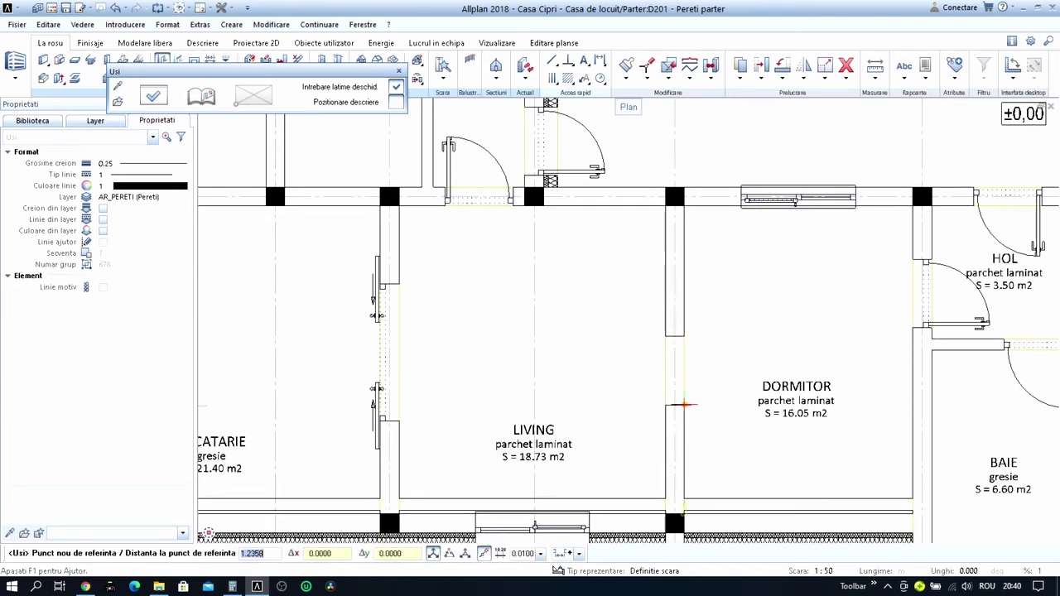
pyautogui.write('1')
pyautogui.press('Return')
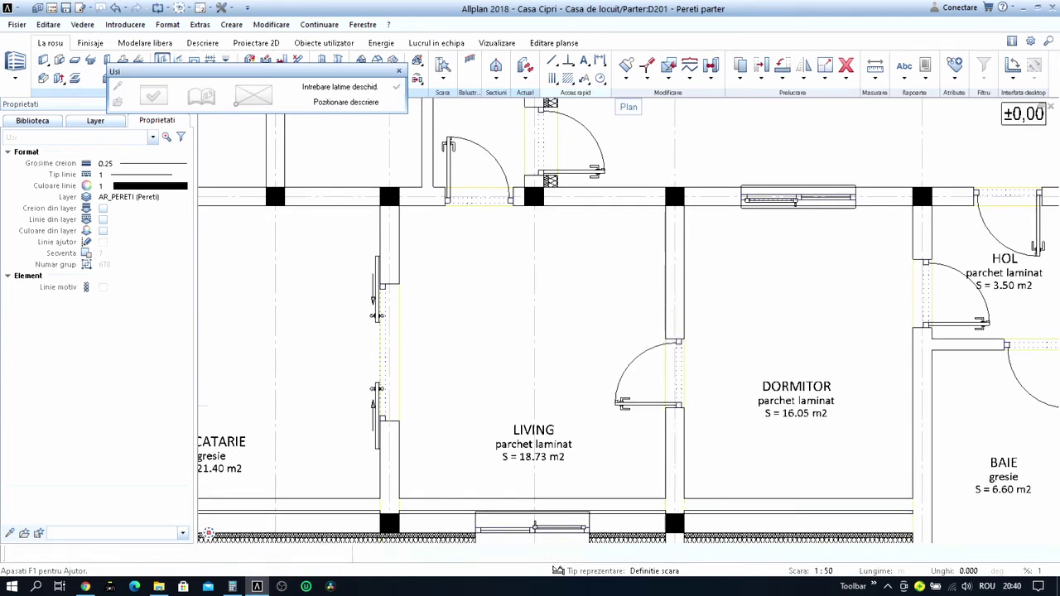
pyautogui.scroll(-3, 674, 414)
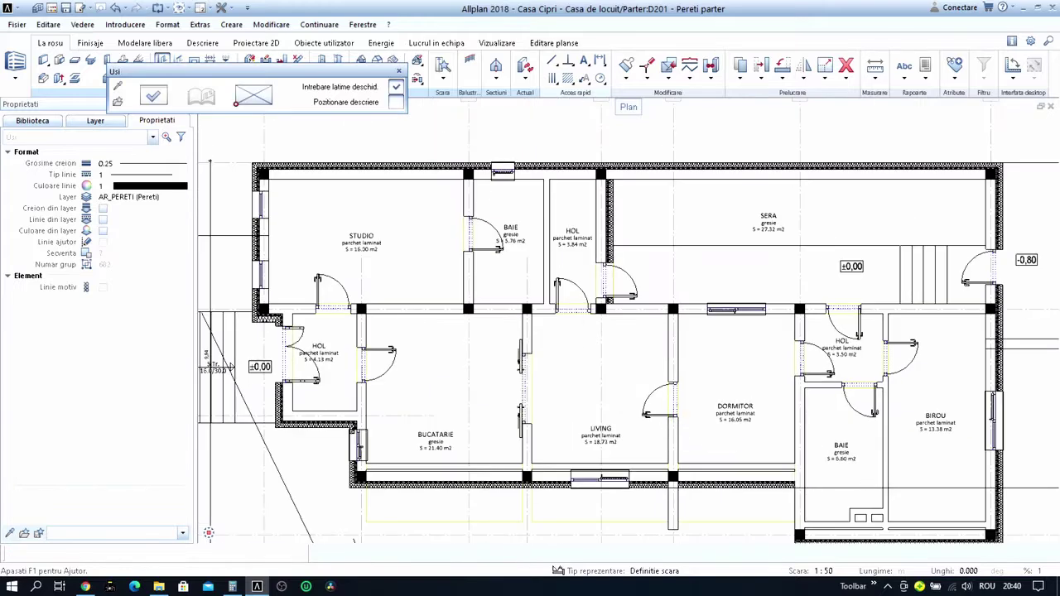
pyautogui.scroll(-1, 638, 146)
pyautogui.scroll(-1, 638, 147)
pyautogui.press('Escape')
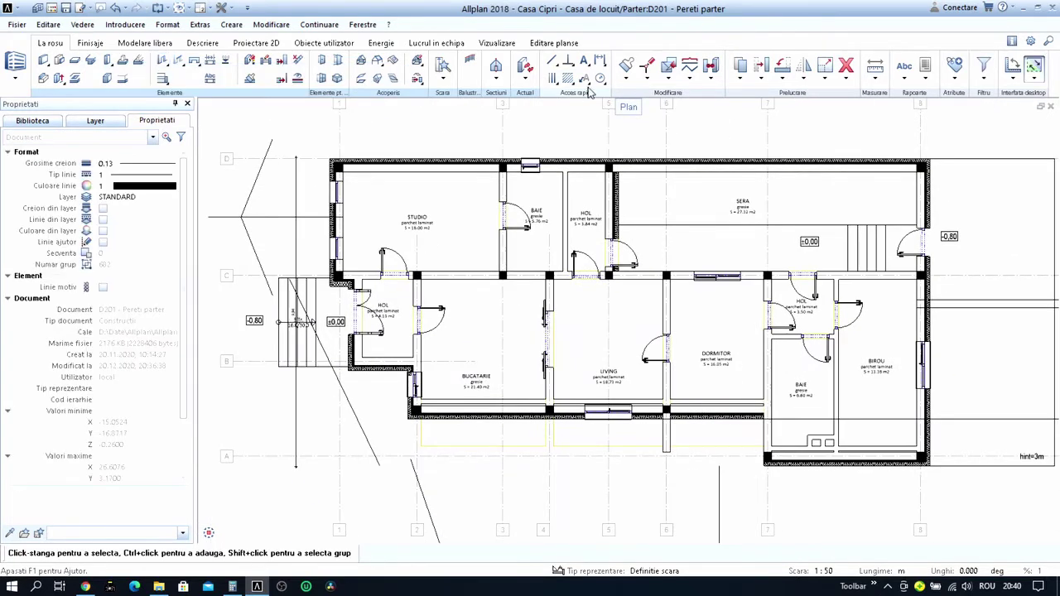
# Join the exterior wall below LIVING to the vertical wall beside the bathroom.
pyautogui.click(282, 62)
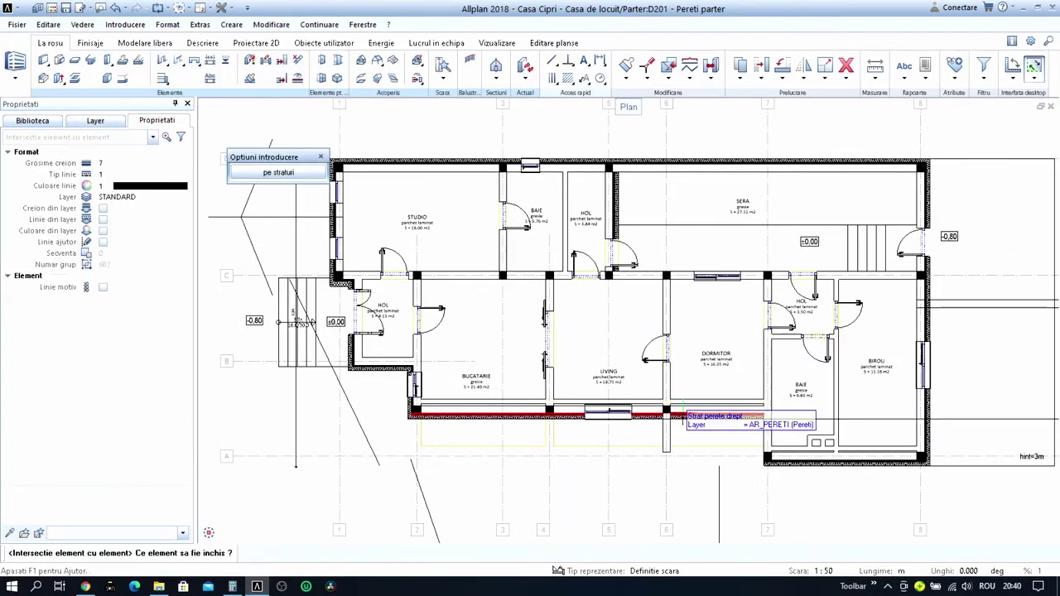
pyautogui.scroll(3, 682, 354)
pyautogui.click(642, 277)
pyautogui.scroll(-1, 683, 342)
pyautogui.scroll(3, 680, 377)
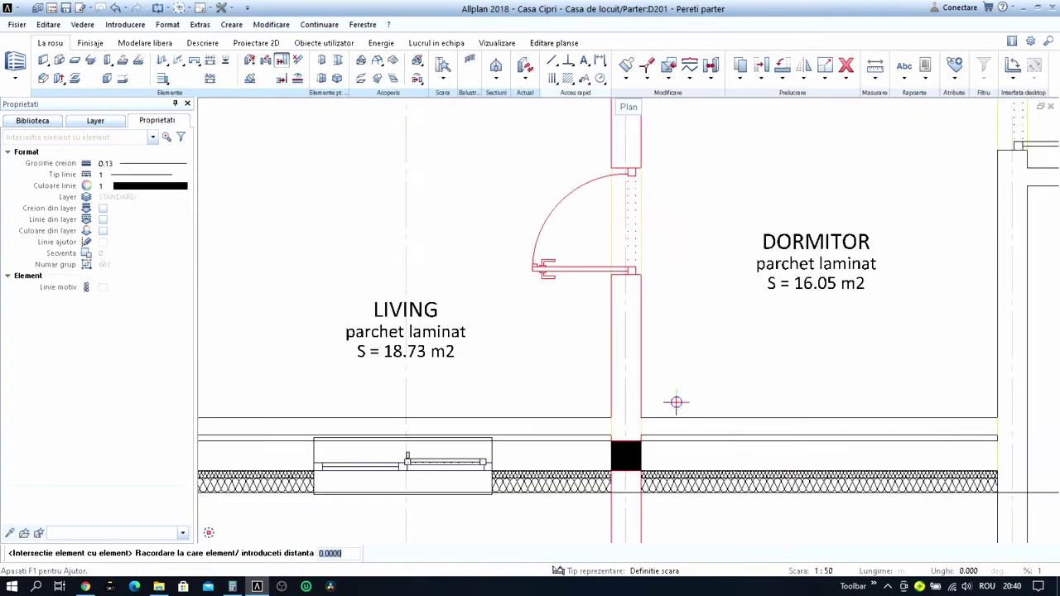
pyautogui.click(671, 461)
pyautogui.scroll(-2, 671, 460)
pyautogui.scroll(-1, 671, 460)
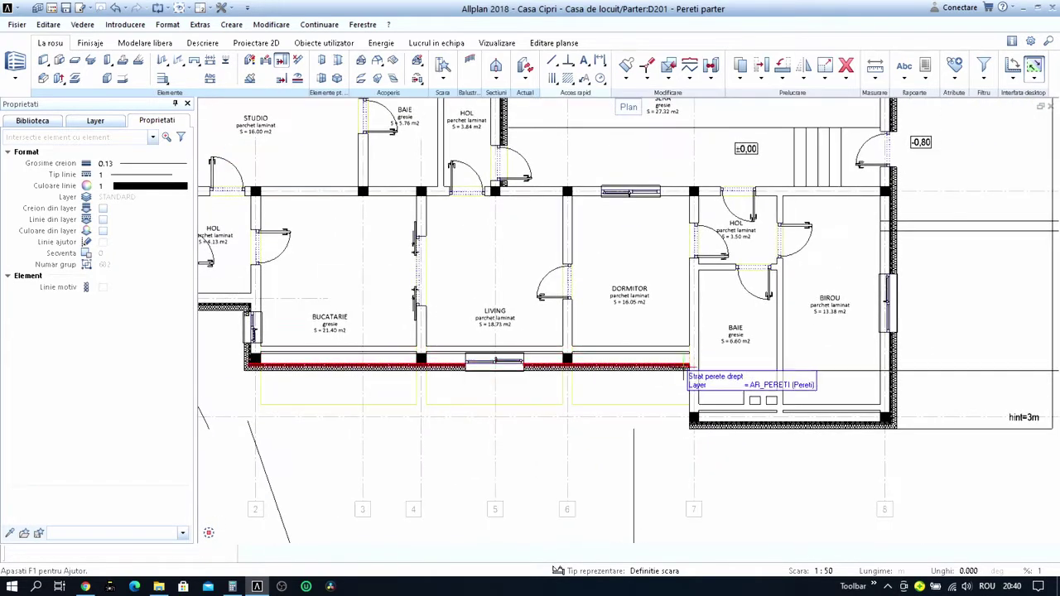
pyautogui.press('Escape')
pyautogui.scroll(3, 690, 390)
pyautogui.scroll(2, 690, 390)
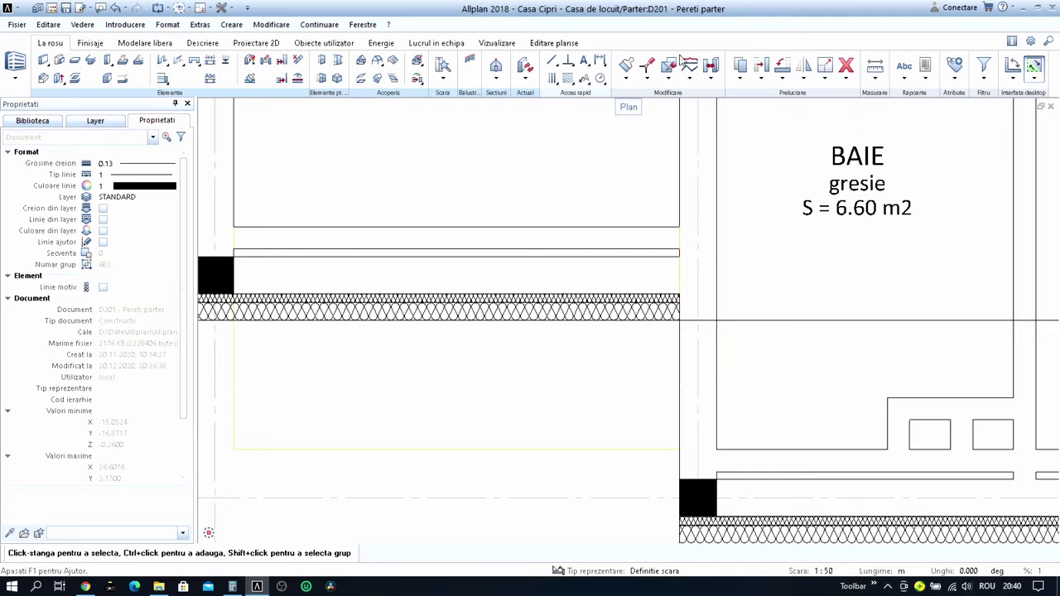
# Extend the hatched exterior wall to the BAIE–DORMITOR corner.
pyautogui.click(281, 60)
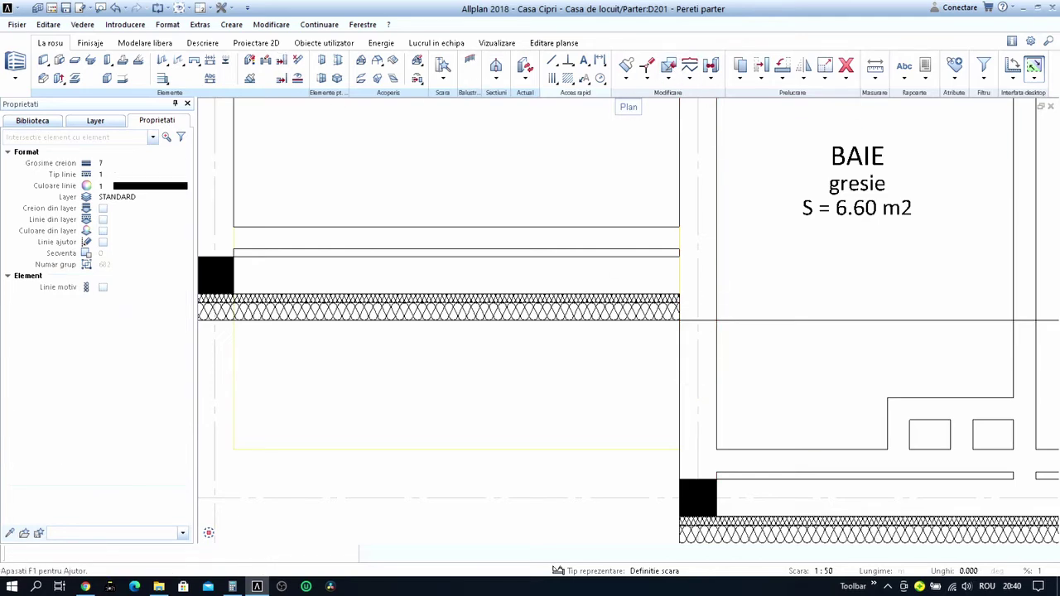
pyautogui.scroll(-2, 628, 444)
pyautogui.click(656, 261)
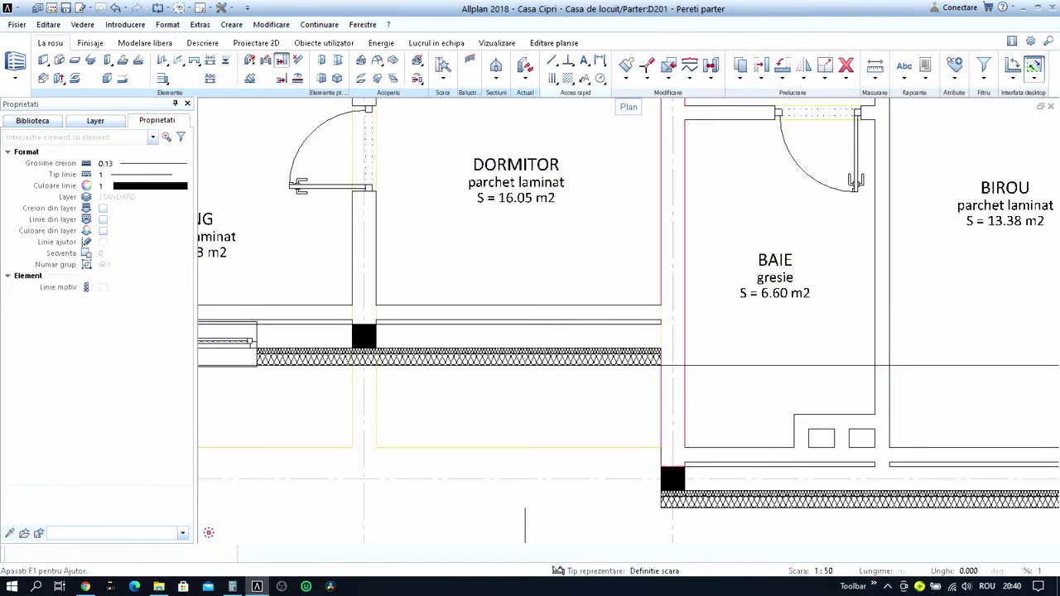
pyautogui.click(671, 344)
pyautogui.press('Escape')
pyautogui.scroll(3, 671, 348)
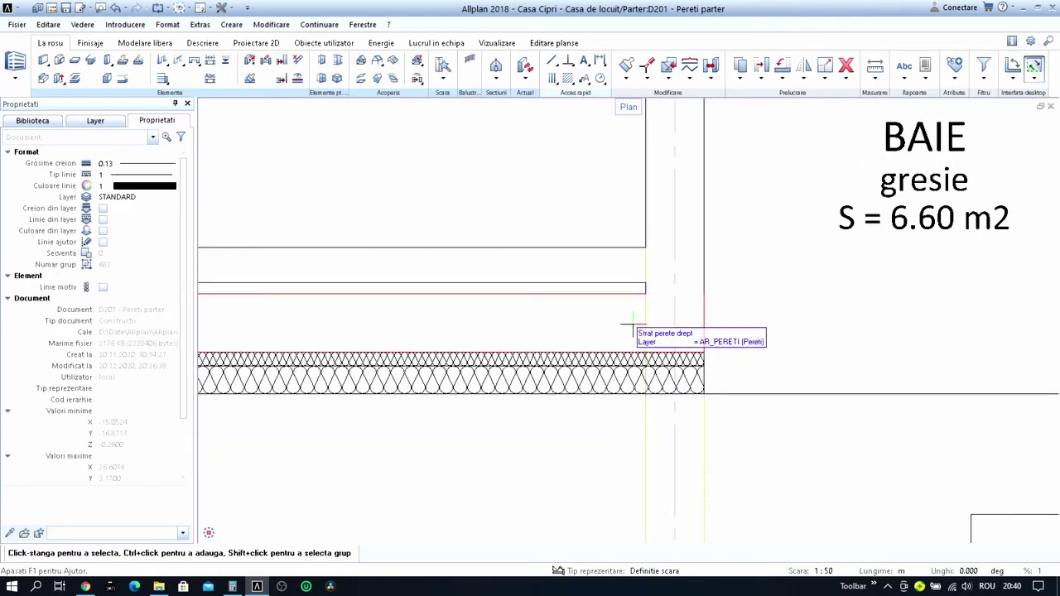
# Draw a short vertical wall matching the existing one and move it to the corner by the column.
pyautogui.rightClick(632, 323)
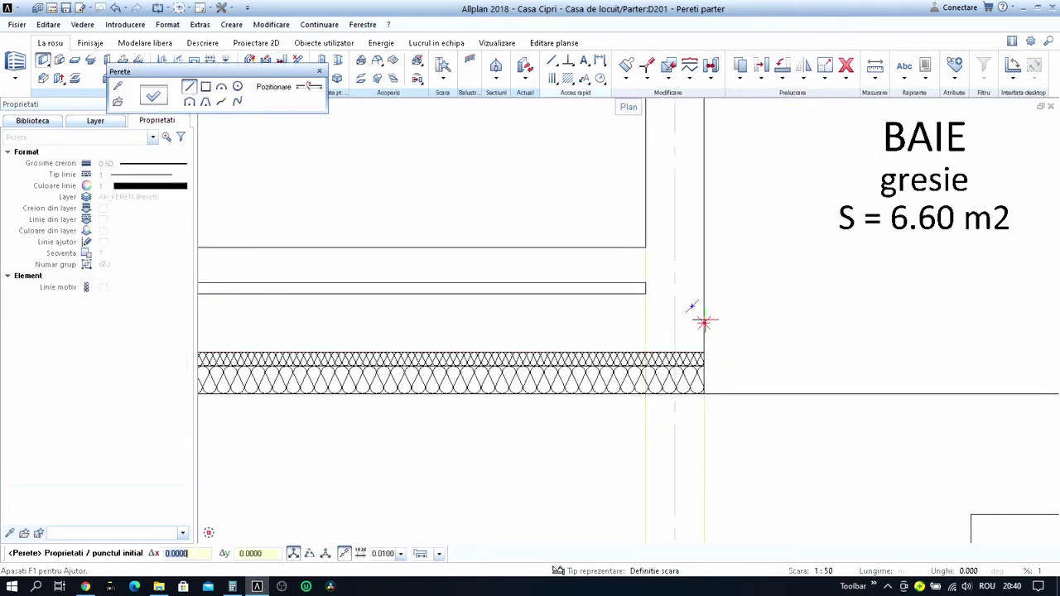
pyautogui.scroll(2, 703, 322)
pyautogui.click(646, 356)
pyautogui.scroll(-1, 775, 385)
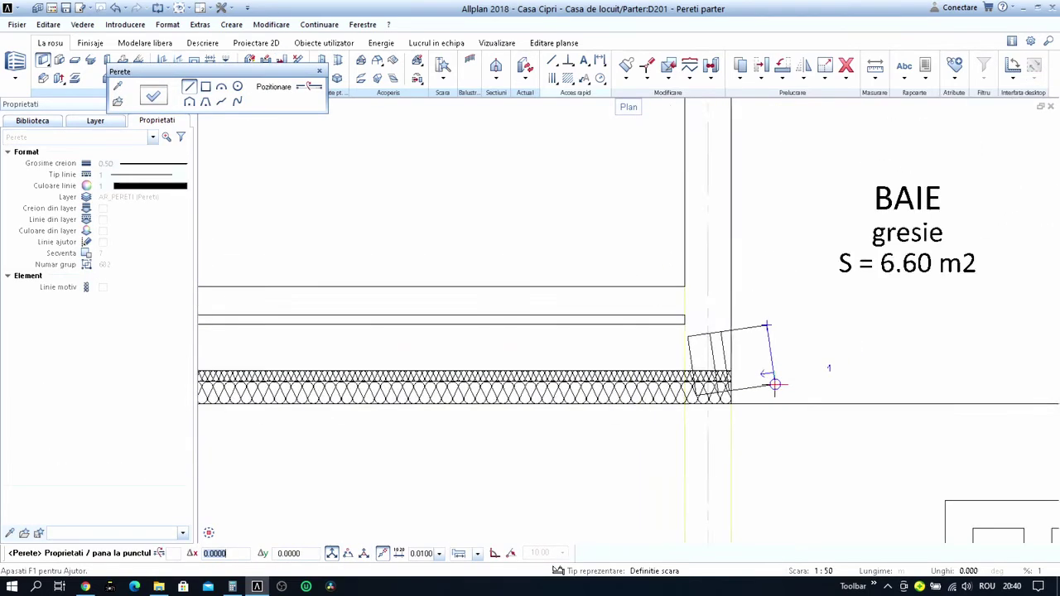
pyautogui.scroll(-1, 774, 384)
pyautogui.click(720, 371)
pyautogui.press('Escape')
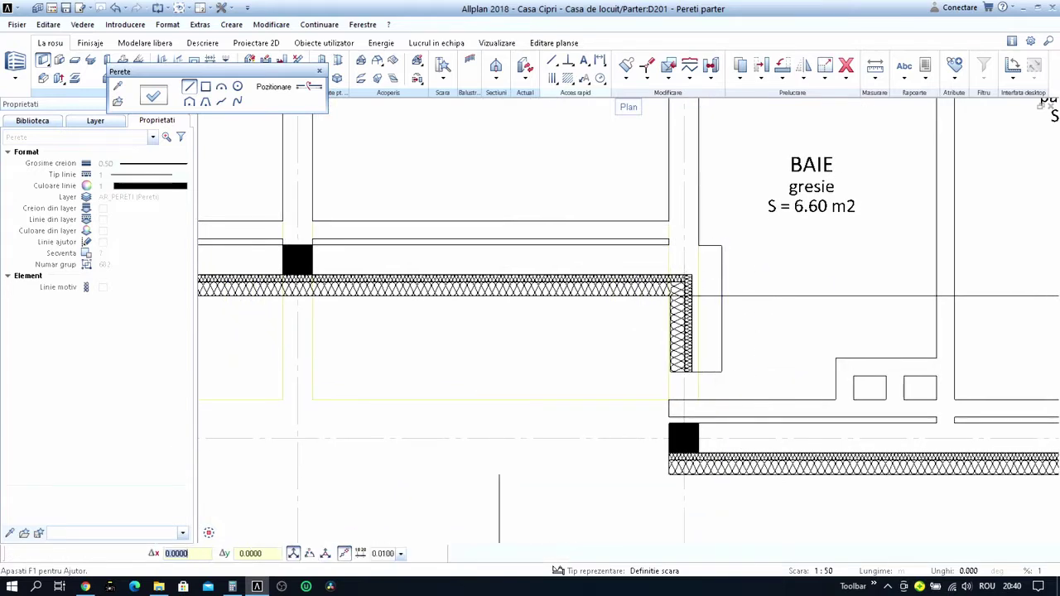
pyautogui.press('Escape')
pyautogui.press('m')
pyautogui.click(720, 370)
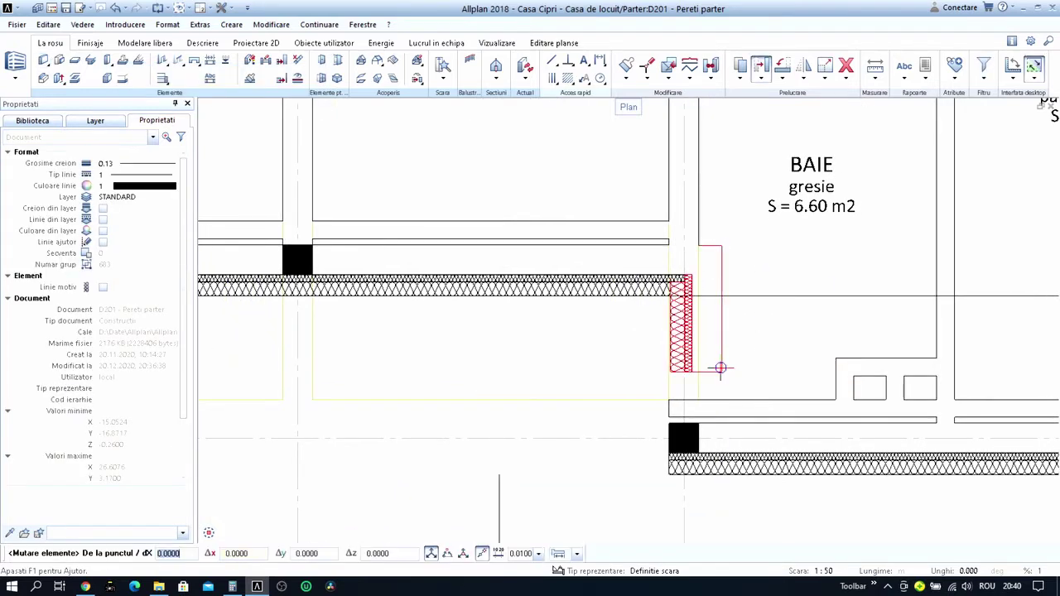
pyautogui.click(720, 369)
pyautogui.click(698, 452)
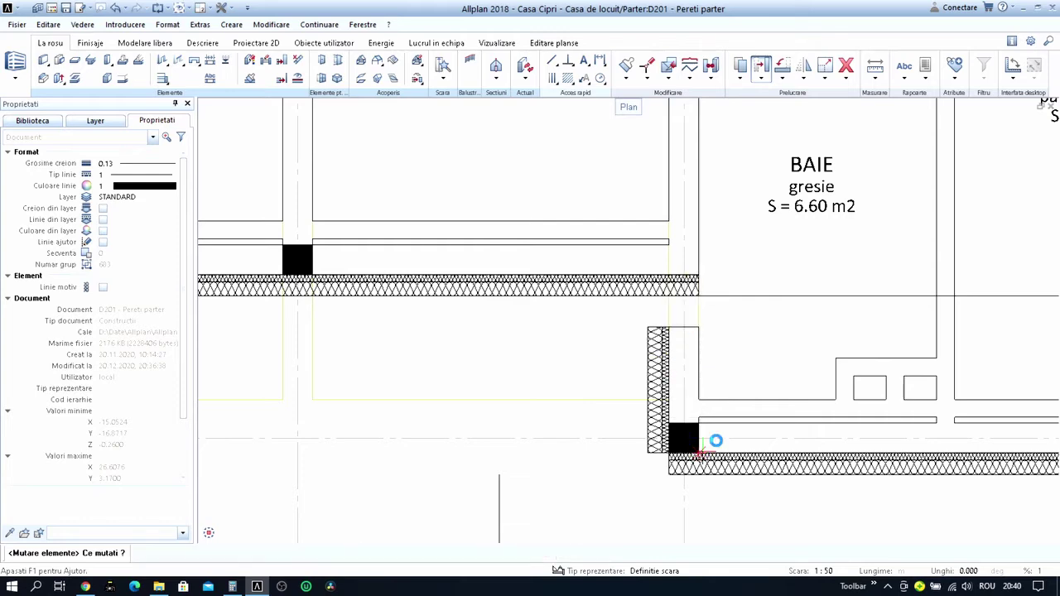
# Join the horizontal exterior wall to the new vertical wall to close the outline.
pyautogui.click(281, 60)
pyautogui.scroll(1, 698, 397)
pyautogui.click(698, 386)
pyautogui.scroll(-1, 699, 386)
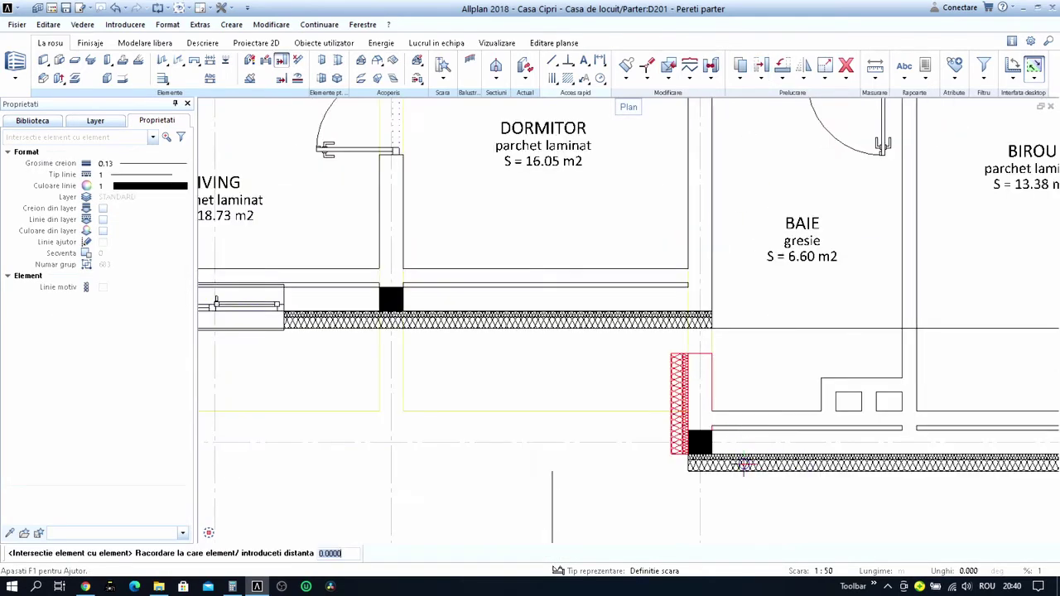
pyautogui.scroll(1, 658, 333)
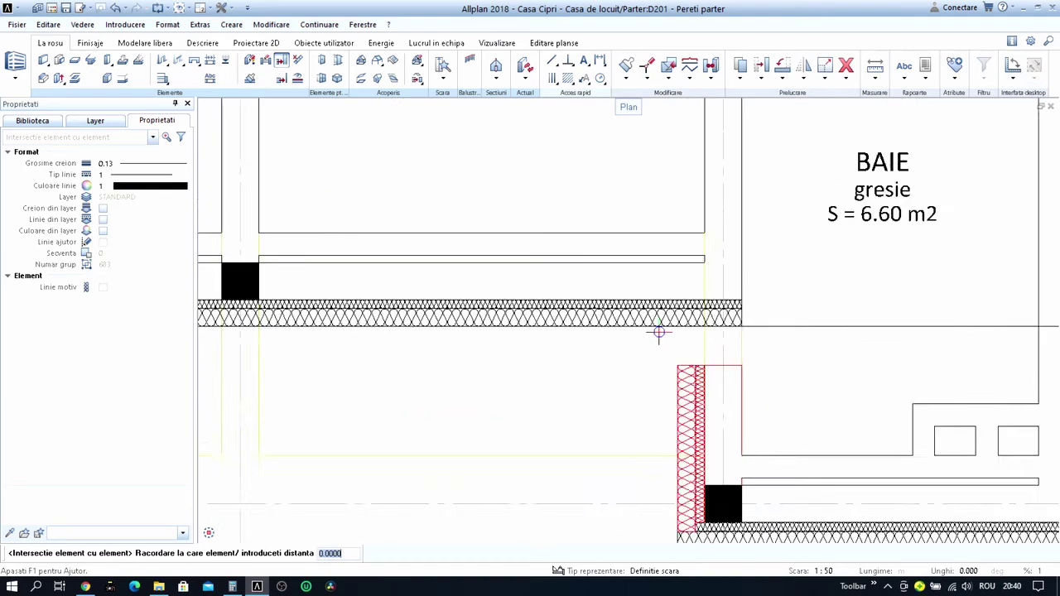
pyautogui.click(650, 310)
pyautogui.scroll(-1, 646, 341)
pyautogui.scroll(-1, 646, 341)
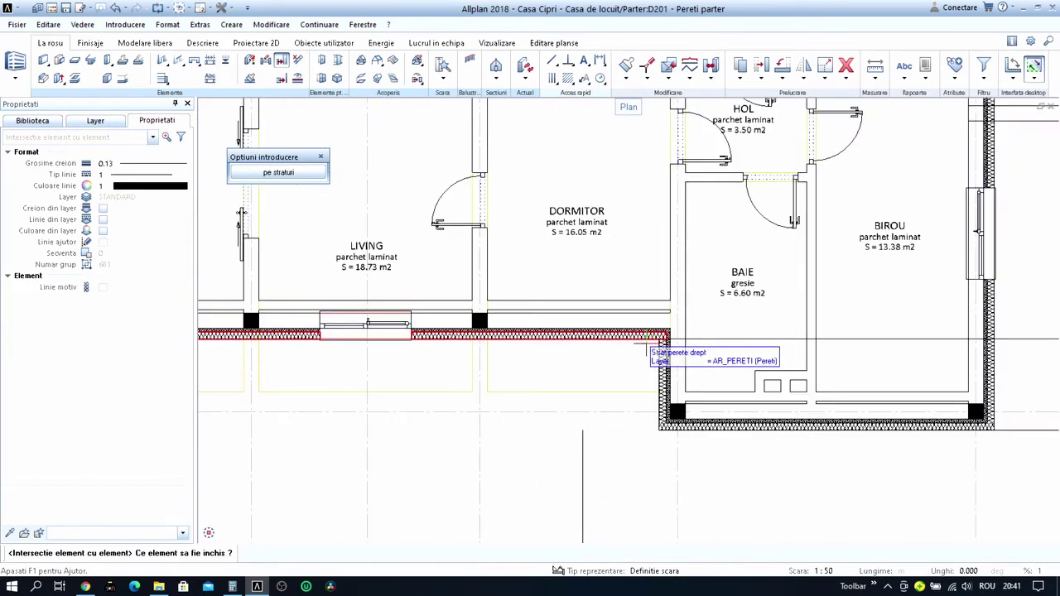
pyautogui.scroll(-1, 646, 344)
pyautogui.scroll(-1, 688, 344)
pyautogui.scroll(-1, 725, 340)
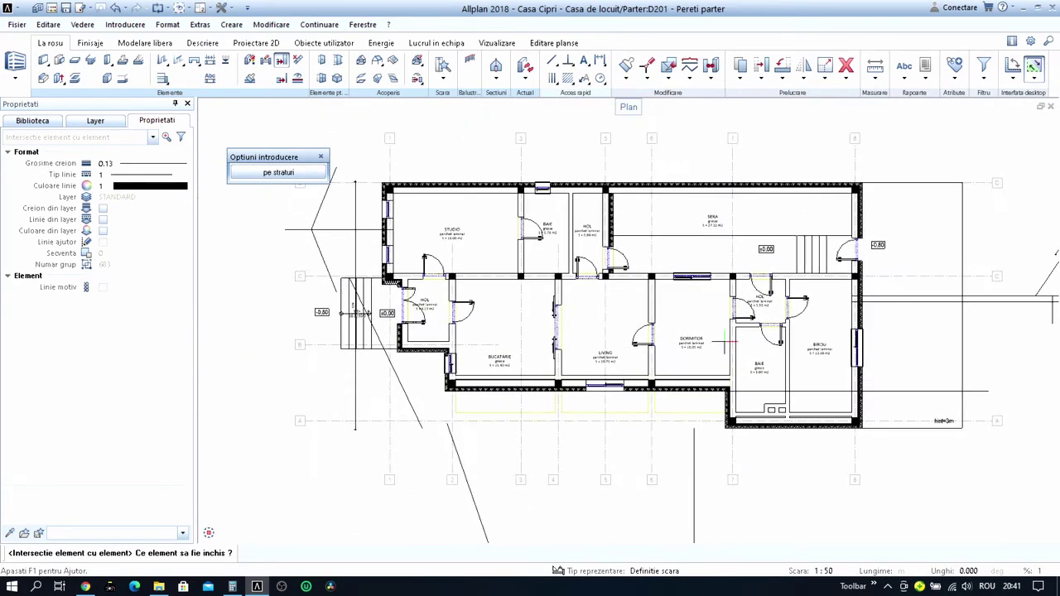
pyautogui.press('Escape')
pyautogui.moveTo(729, 341); pyautogui.dragTo(703, 338, button='middle')
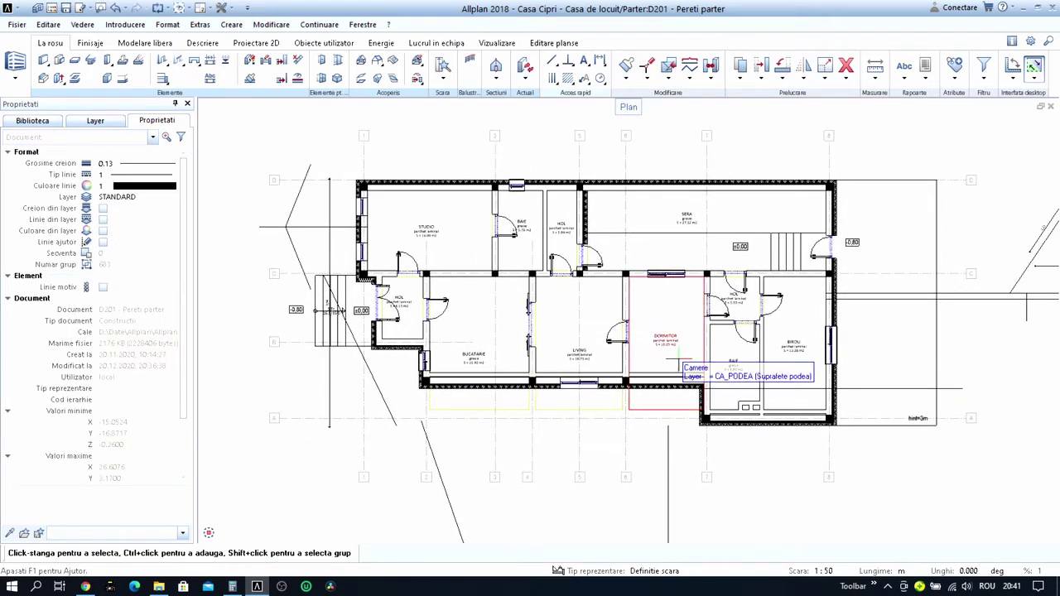
pyautogui.scroll(1, 680, 369)
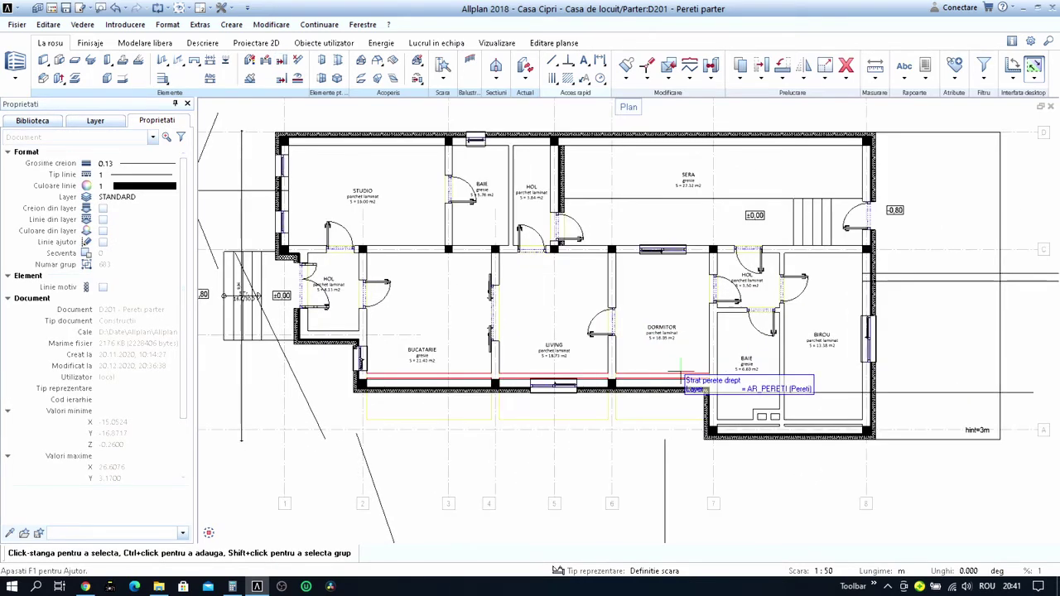
# Delete the LIVING room from the plan.
pyautogui.scroll(1, 680, 372)
pyautogui.scroll(1, 700, 319)
pyautogui.scroll(-3, 706, 317)
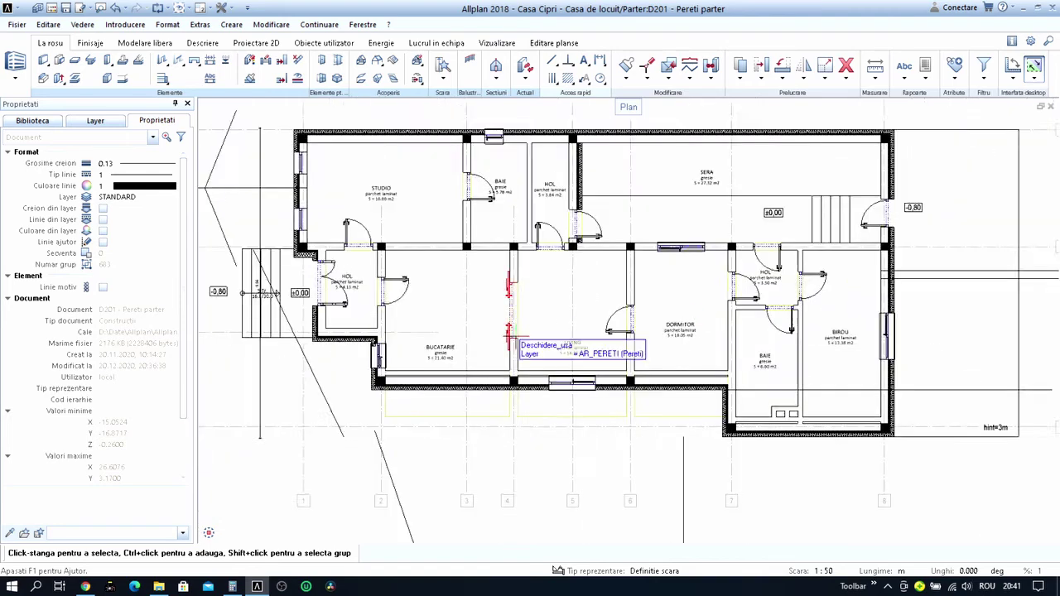
pyautogui.scroll(1, 658, 312)
pyautogui.scroll(1, 671, 315)
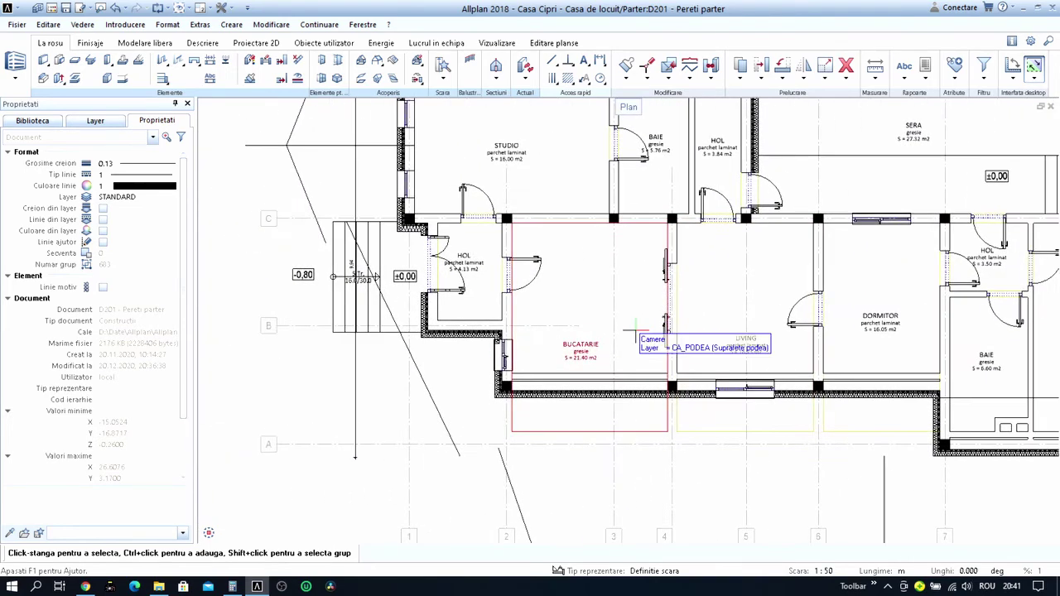
pyautogui.scroll(2, 663, 325)
pyautogui.scroll(-1, 659, 331)
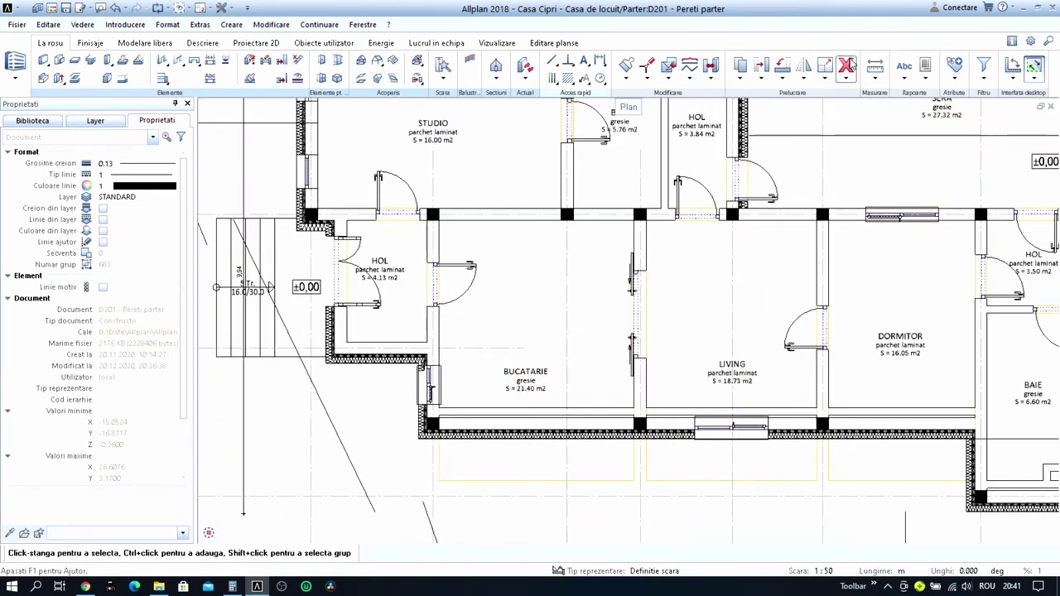
pyautogui.click(847, 67)
pyautogui.scroll(1, 638, 331)
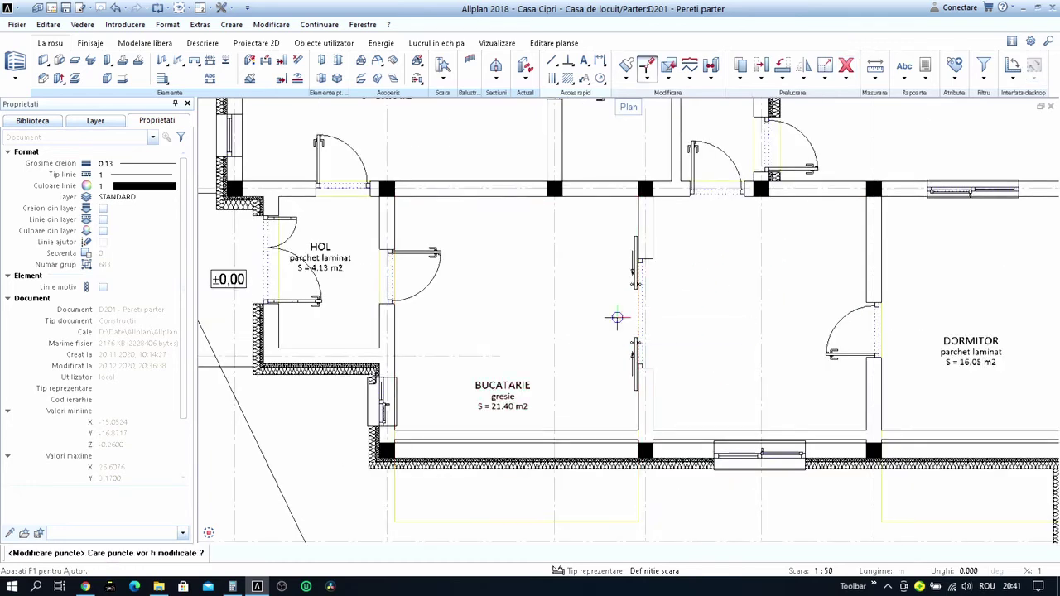
# Pull the kitchen room's lower boundary points up to the wall.
pyautogui.click(646, 65)
pyautogui.moveTo(375, 405); pyautogui.dragTo(669, 438)
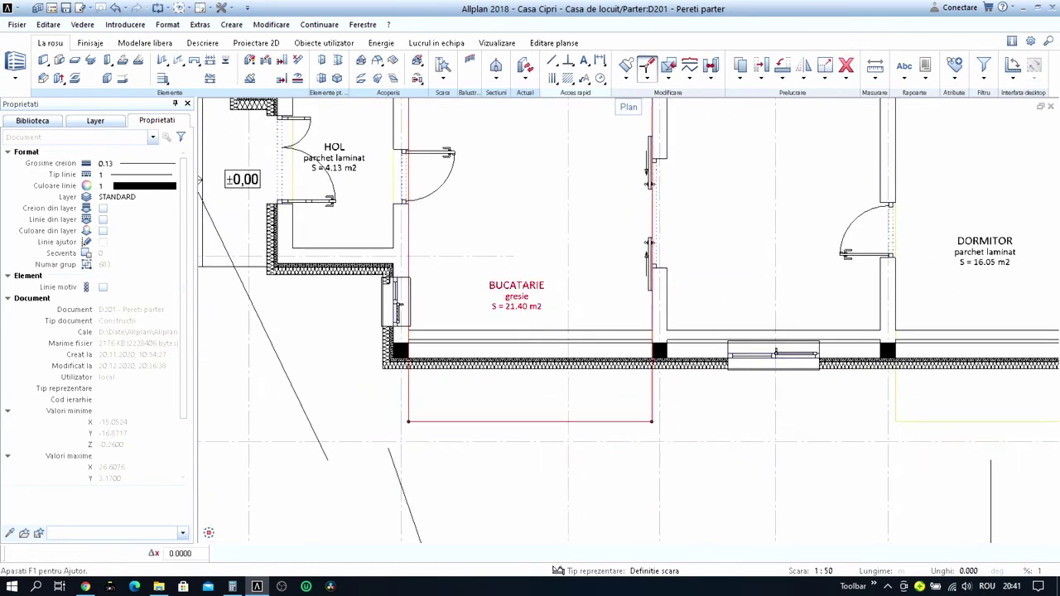
pyautogui.click(650, 422)
pyautogui.scroll(3, 651, 381)
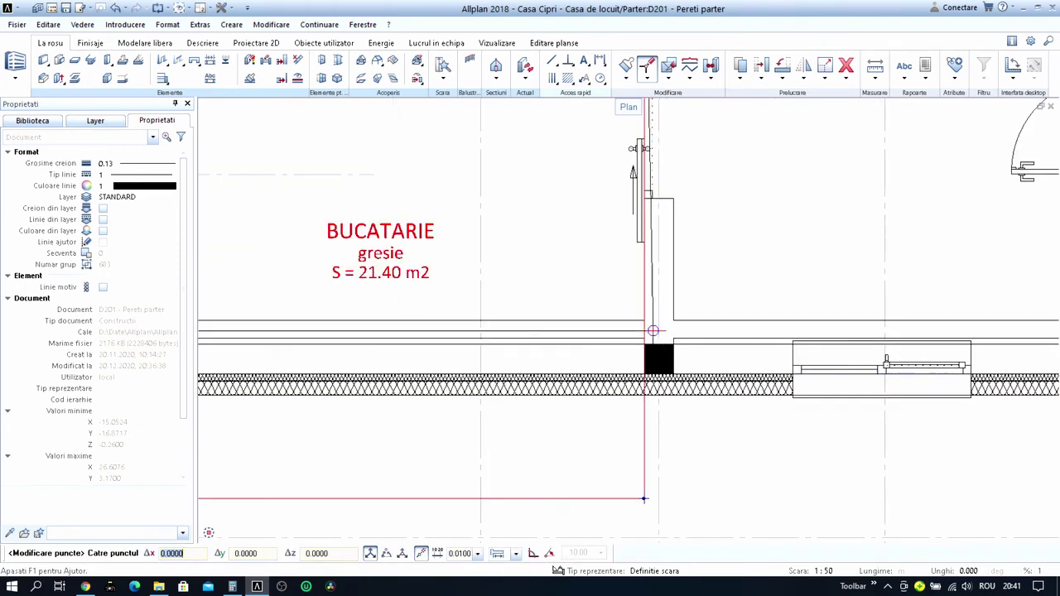
pyautogui.click(646, 322)
pyautogui.scroll(-3, 645, 321)
pyautogui.press('Escape')
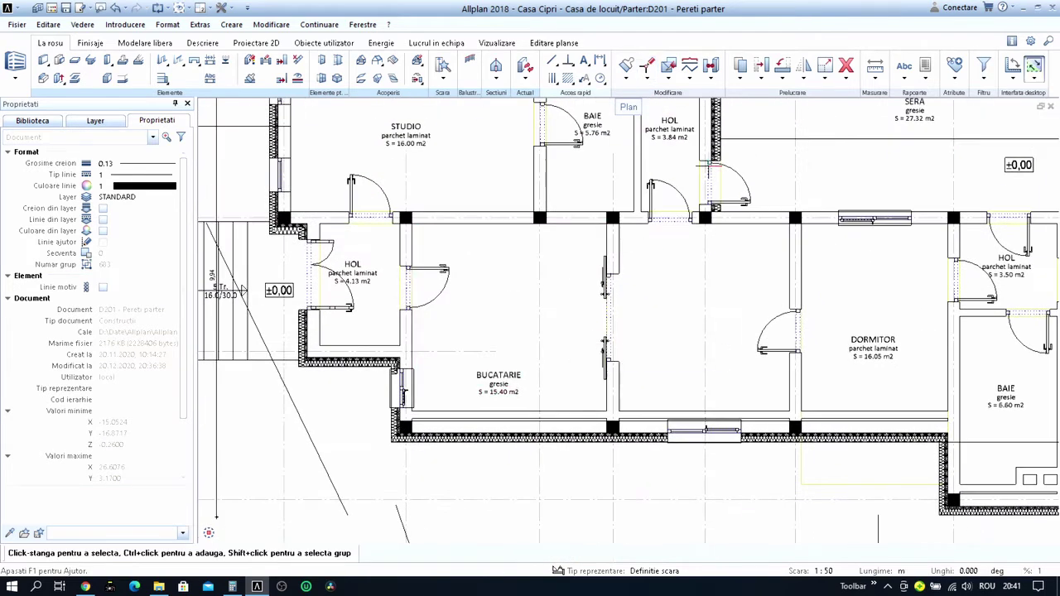
# Extend BUCATARIE over the former living space with Modify areas, zones, making it 28.88 m2.
pyautogui.click(741, 78)
pyautogui.click(651, 80)
pyautogui.click(670, 81)
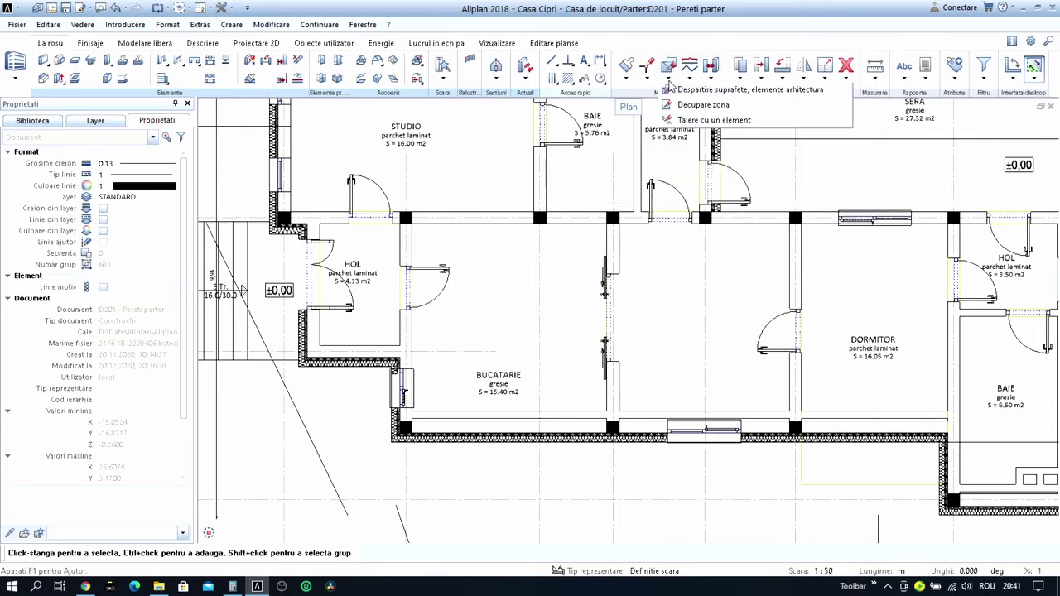
pyautogui.click(690, 81)
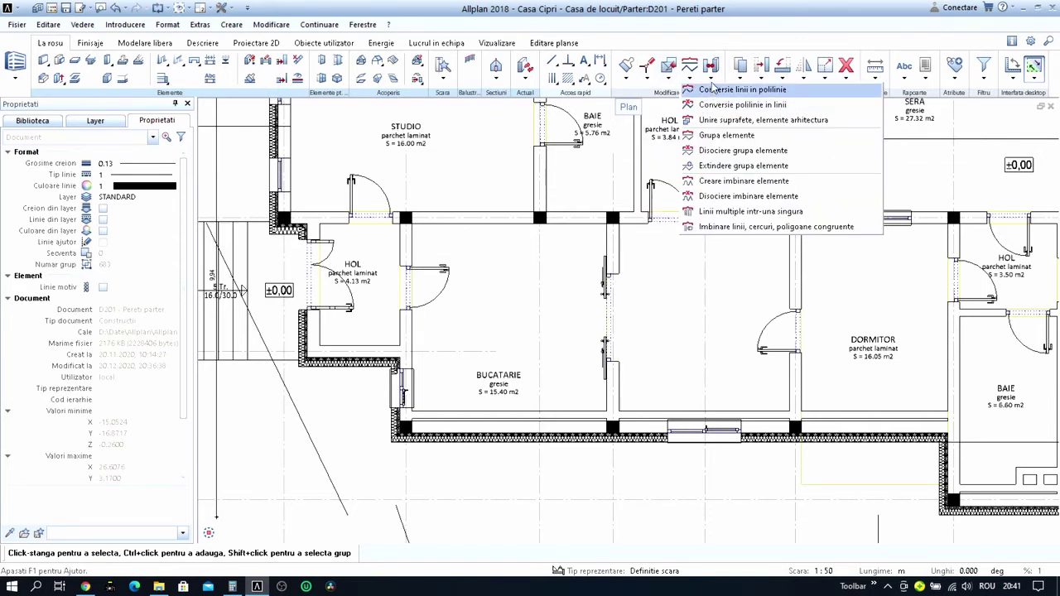
pyautogui.click(711, 82)
pyautogui.click(727, 121)
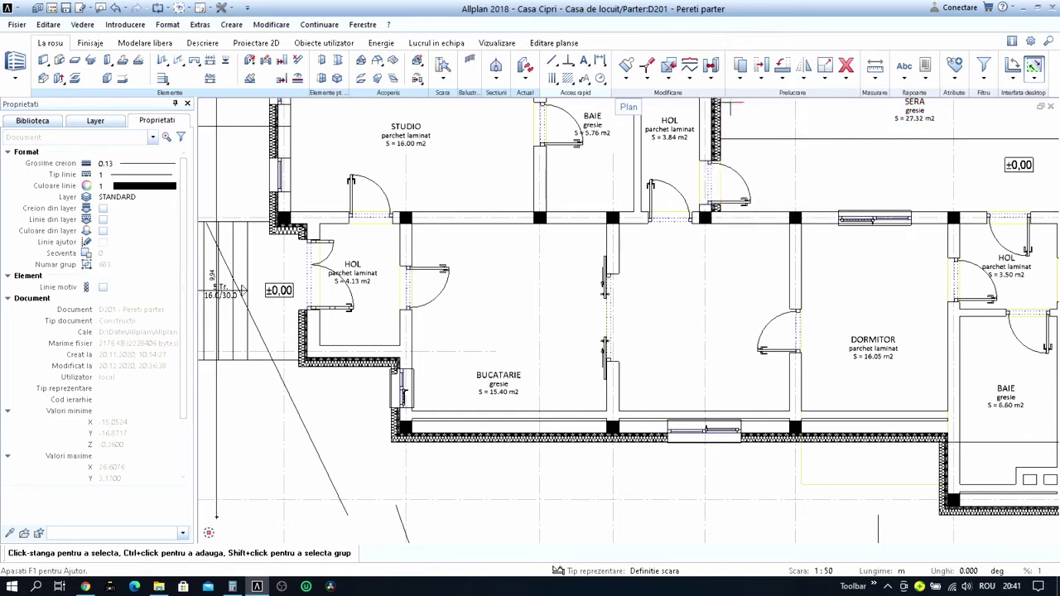
pyautogui.click(648, 82)
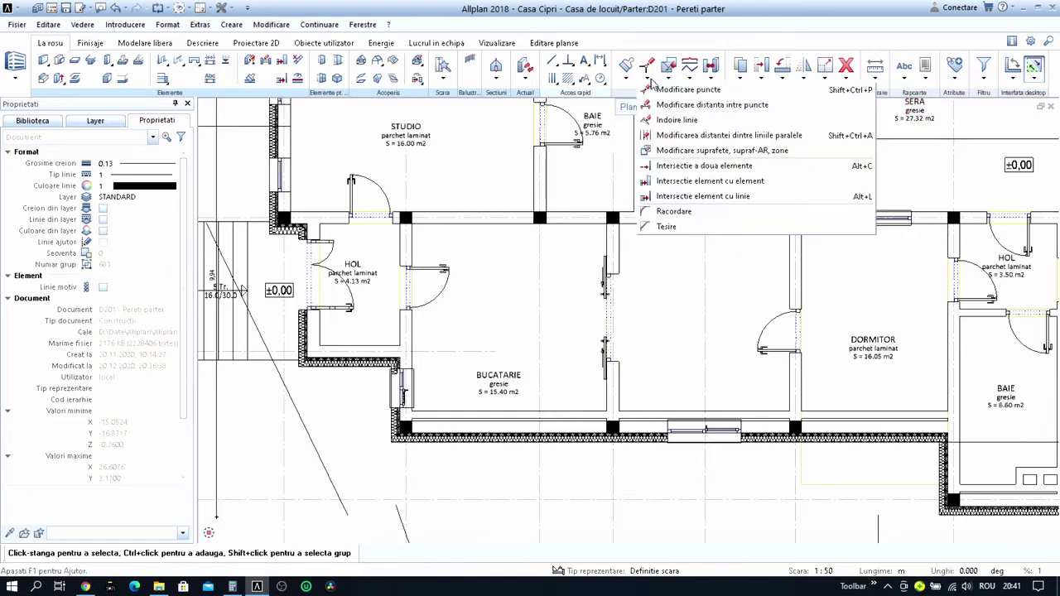
pyautogui.click(720, 150)
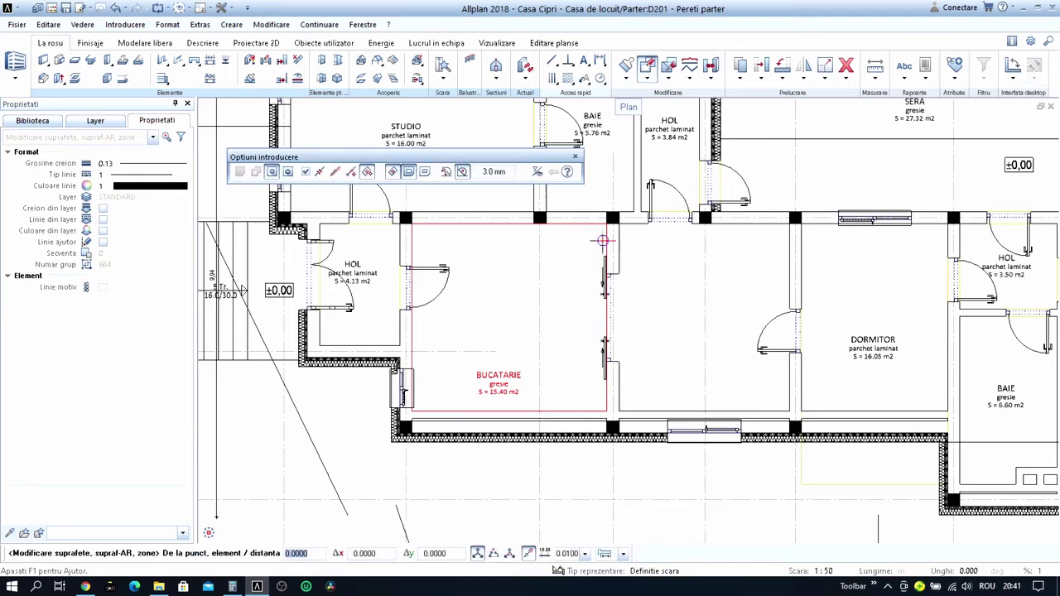
pyautogui.press('Escape')
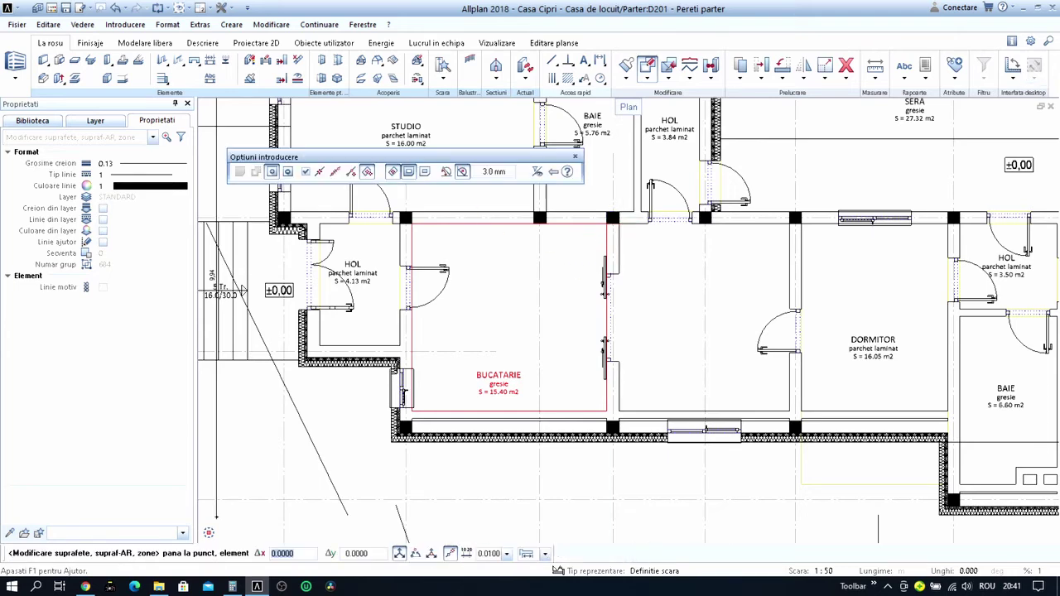
pyautogui.scroll(3, 784, 398)
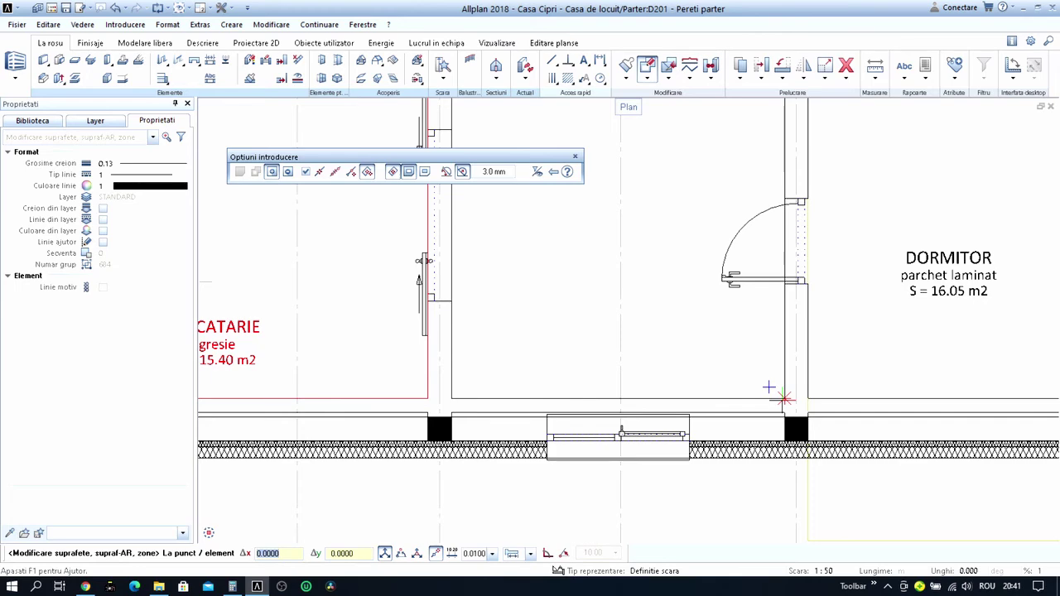
pyautogui.scroll(-3, 783, 398)
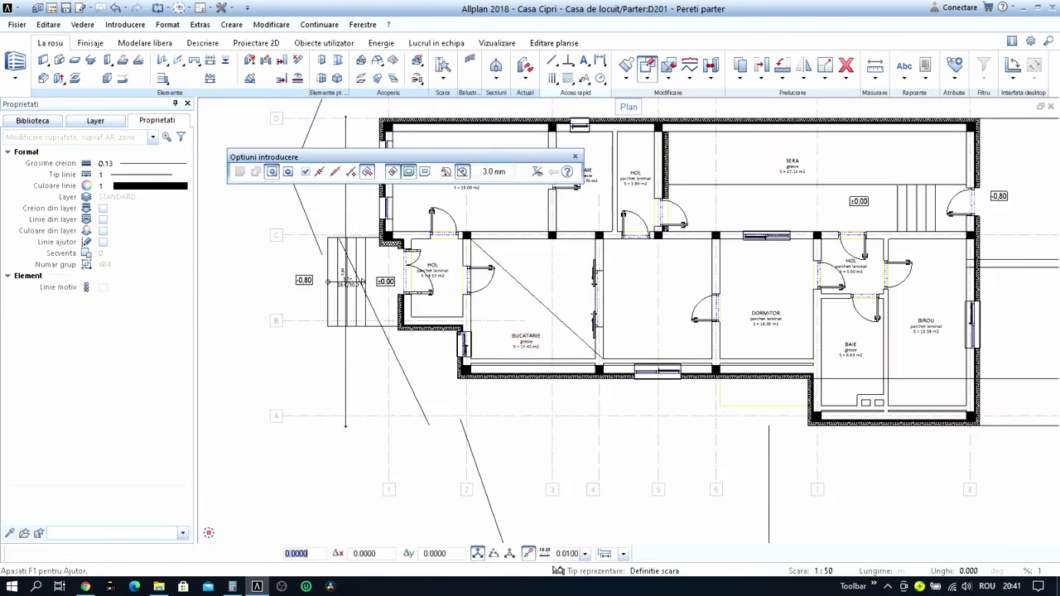
pyautogui.press('Escape')
pyautogui.scroll(3, 543, 306)
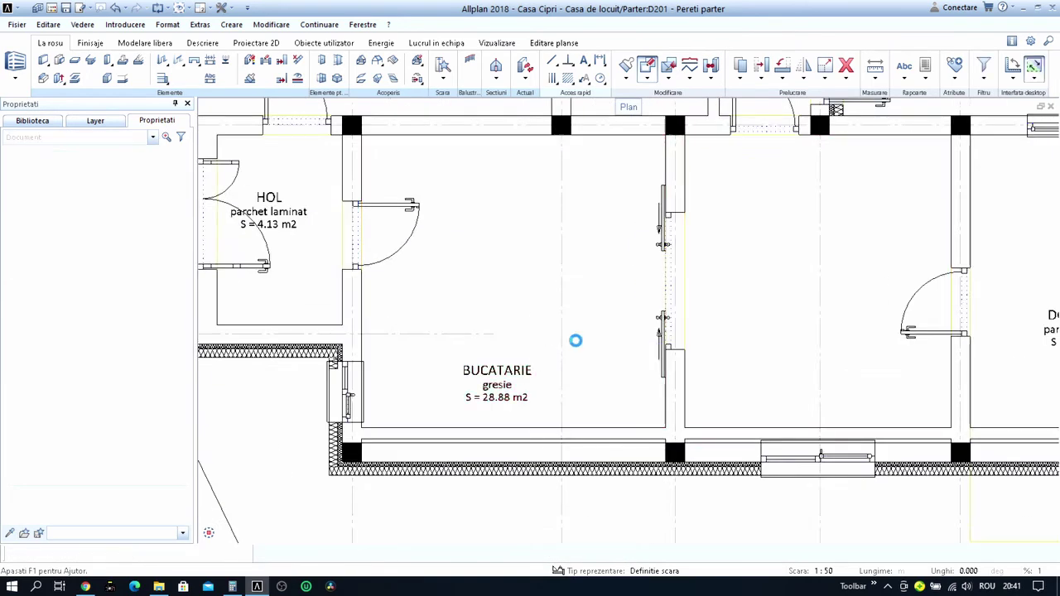
pyautogui.scroll(-2, 591, 338)
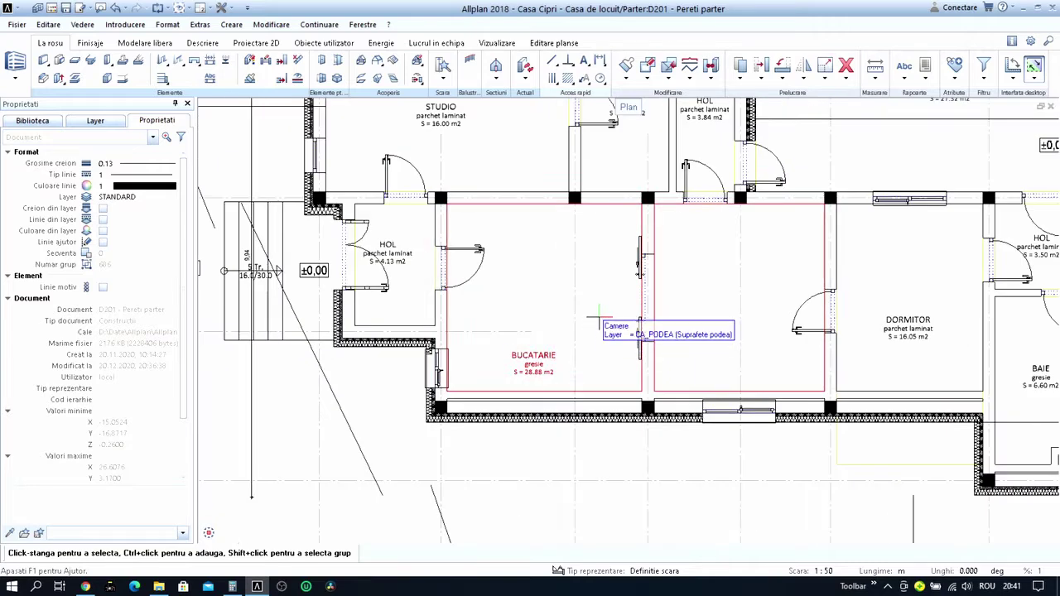
# Open the enlarged kitchen's room properties and search the function list for 'BU +'.
pyautogui.doubleClick(601, 319)
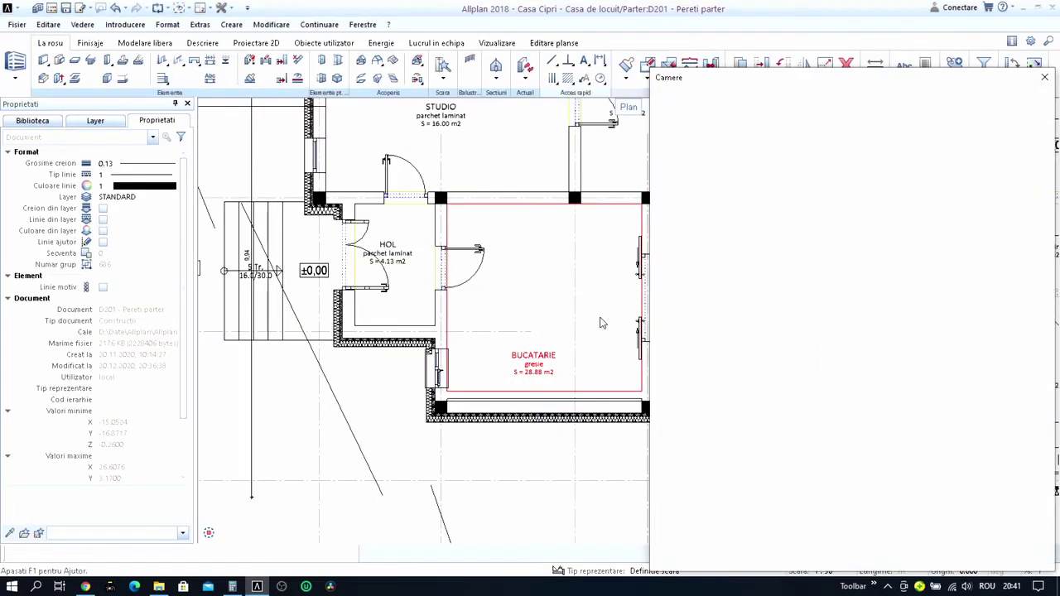
pyautogui.click(952, 176)
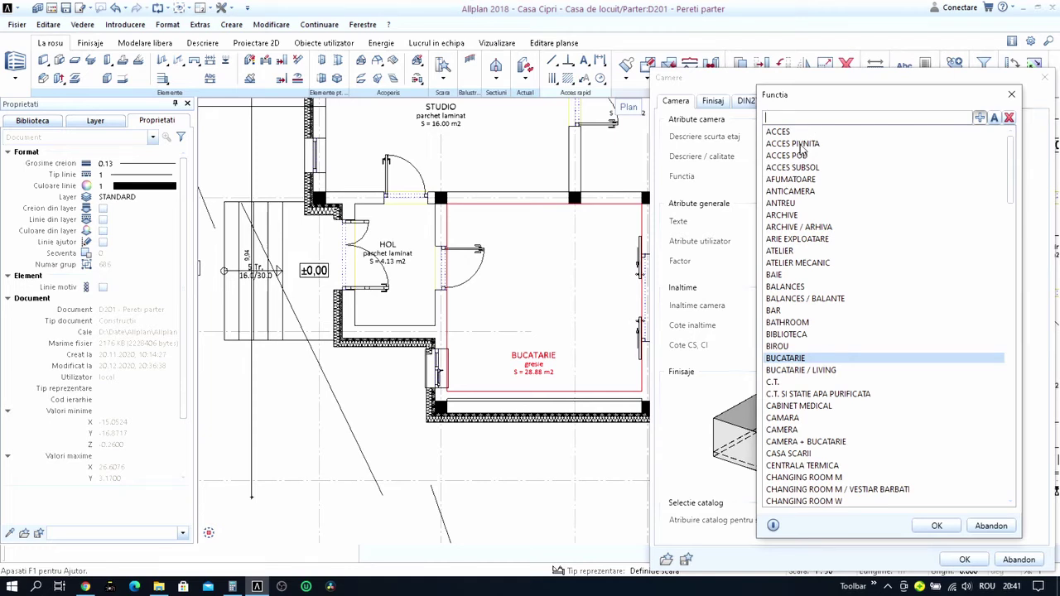
pyautogui.write('BUCATARIE')
pyautogui.write(' + LIVING')
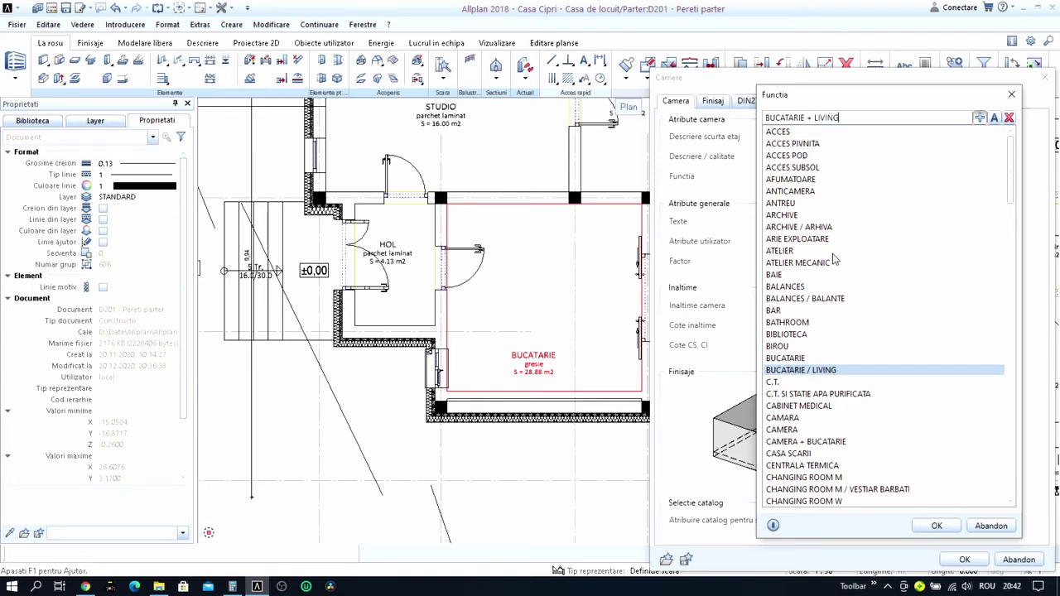
# Set the kitchen room's function to BUCATARIE / LIVING and move its label to a new spot in the room.
pyautogui.click(951, 525)
pyautogui.click(965, 559)
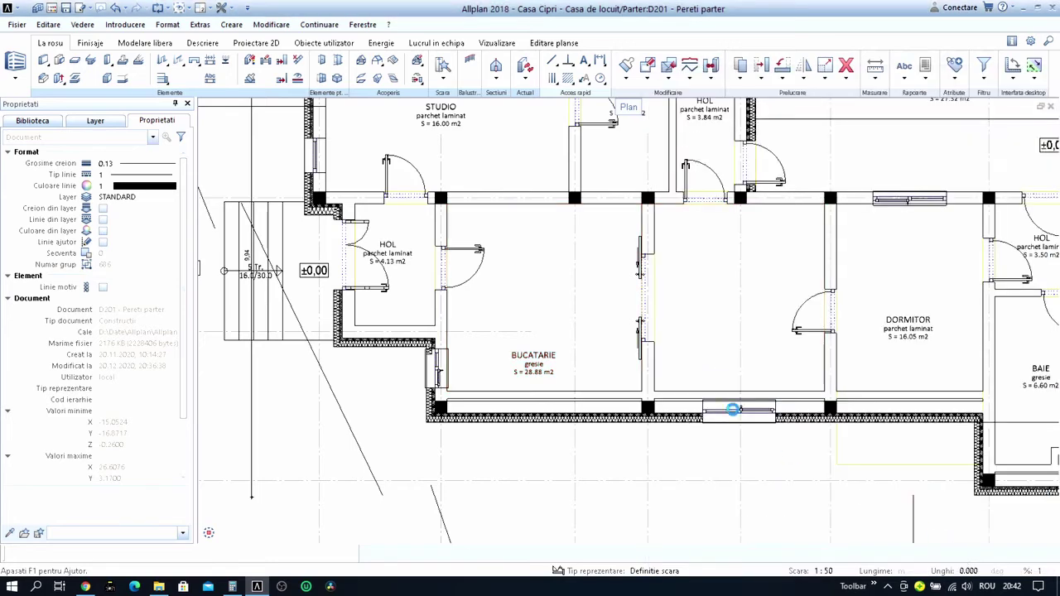
pyautogui.hotkey('ctrl', 'm')
pyautogui.scroll(2, 534, 360)
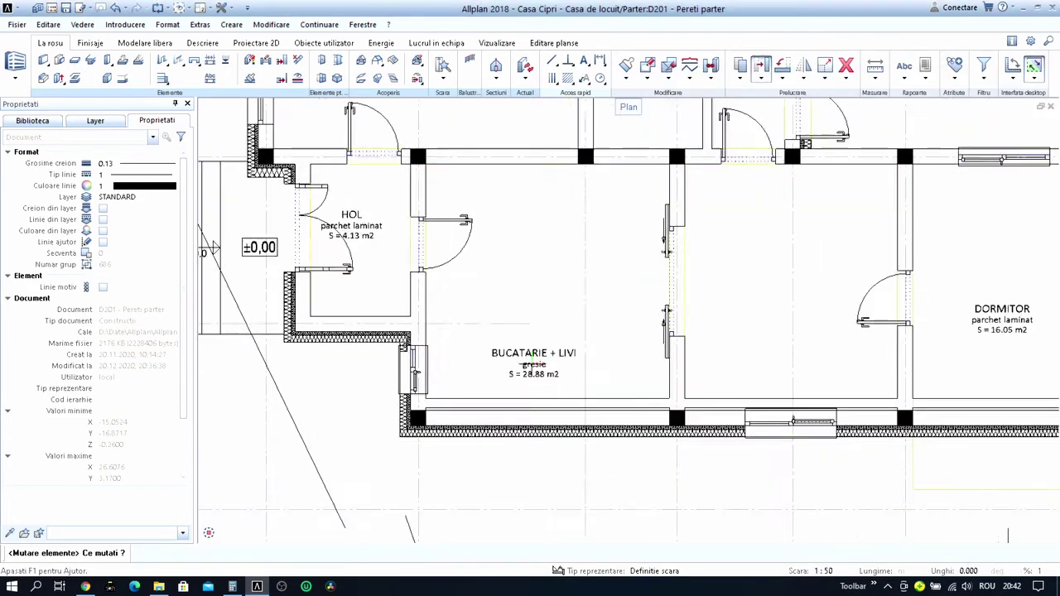
pyautogui.click(524, 367)
pyautogui.click(524, 367)
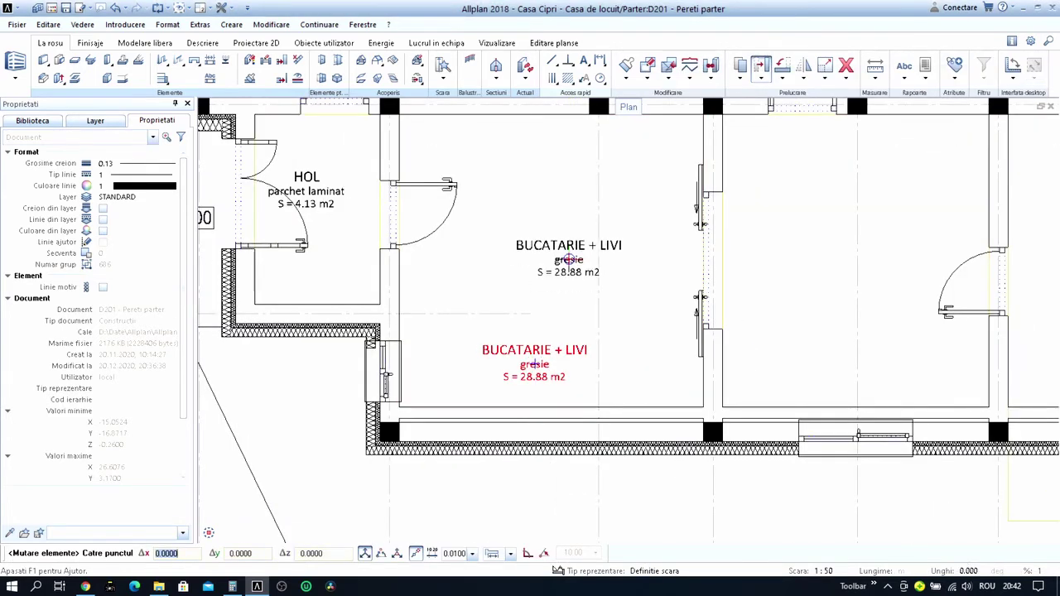
pyautogui.click(560, 262)
pyautogui.press('Escape')
pyautogui.scroll(2, 568, 257)
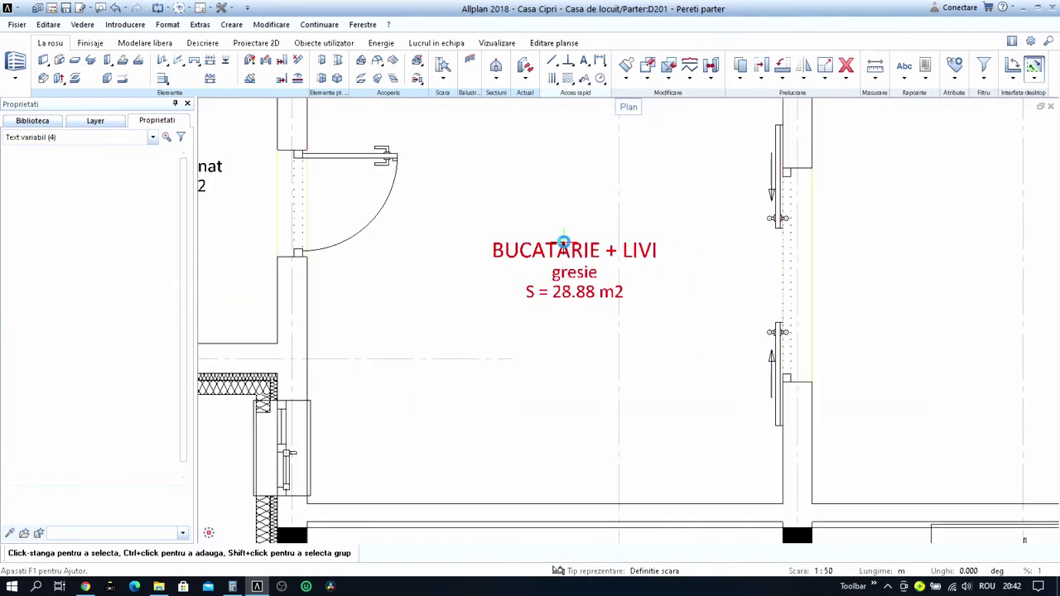
# Widen the room label's variable-text format to A30.
pyautogui.doubleClick(563, 245)
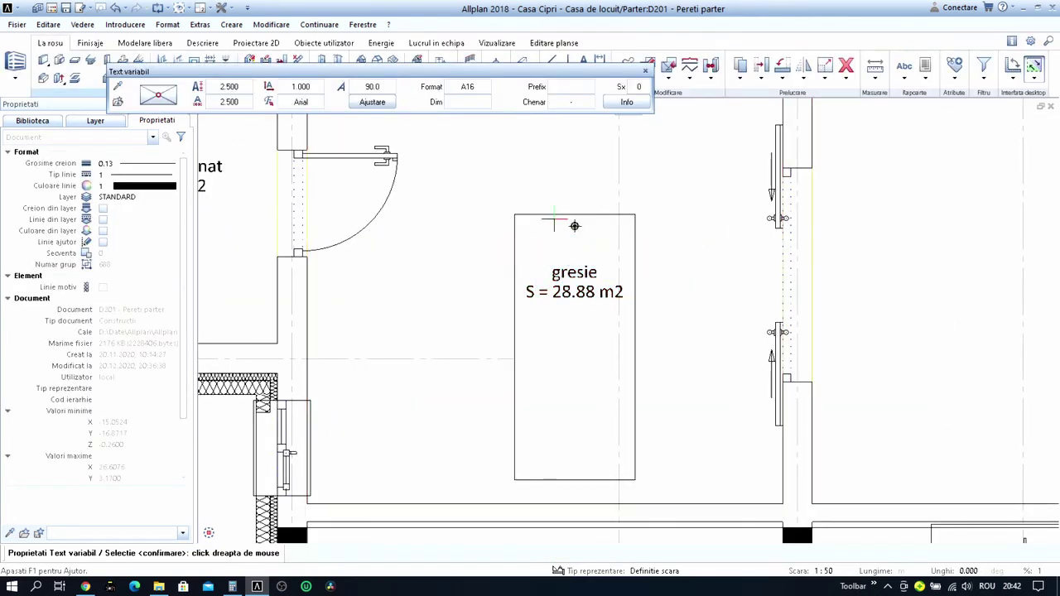
pyautogui.click(466, 87)
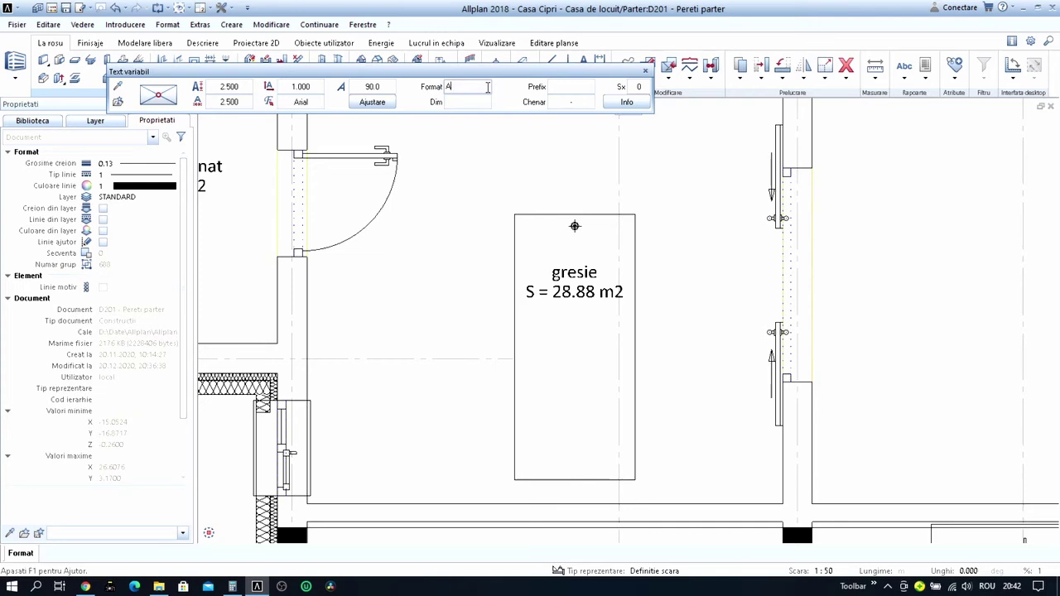
pyautogui.write('30')
pyautogui.press('Return')
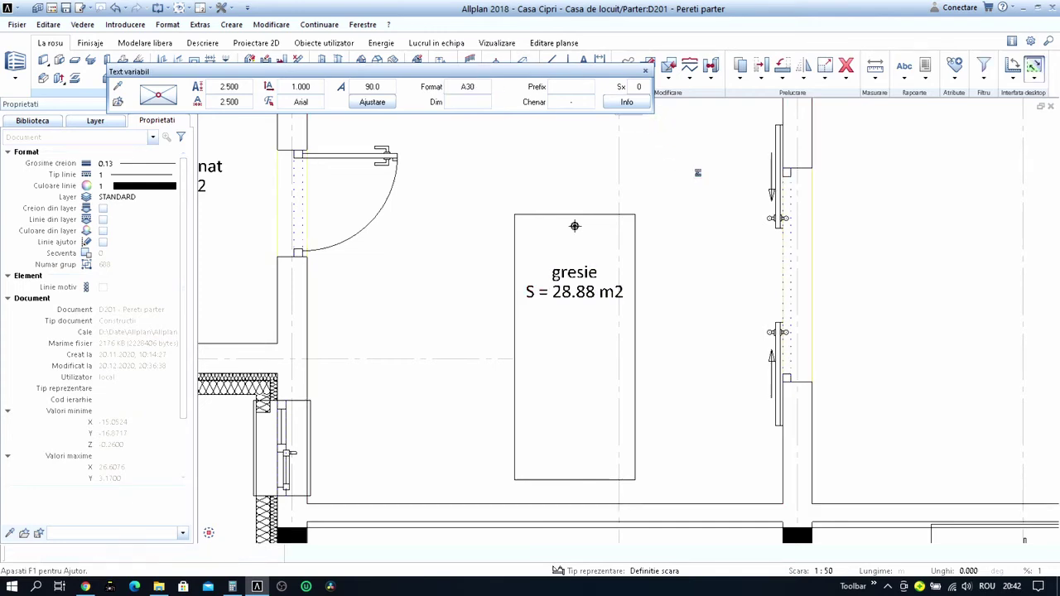
pyautogui.press('Escape')
pyautogui.scroll(-5, 435, 334)
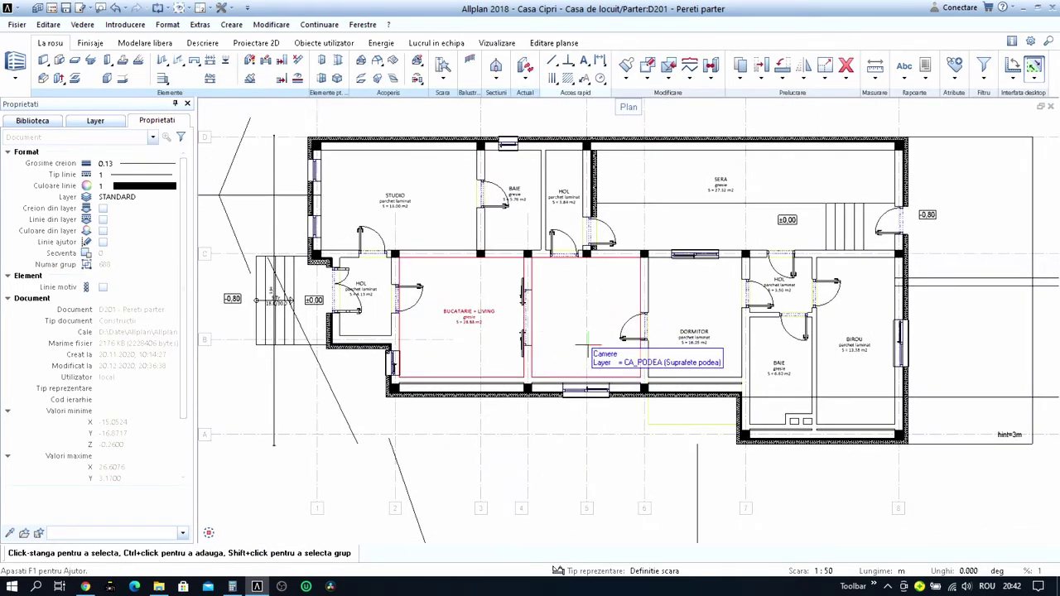
# Move the DORMITOR corner points to shrink the bedroom from 16.05 m2 to 11.55 m2.
pyautogui.scroll(2, 654, 368)
pyautogui.scroll(3, 650, 431)
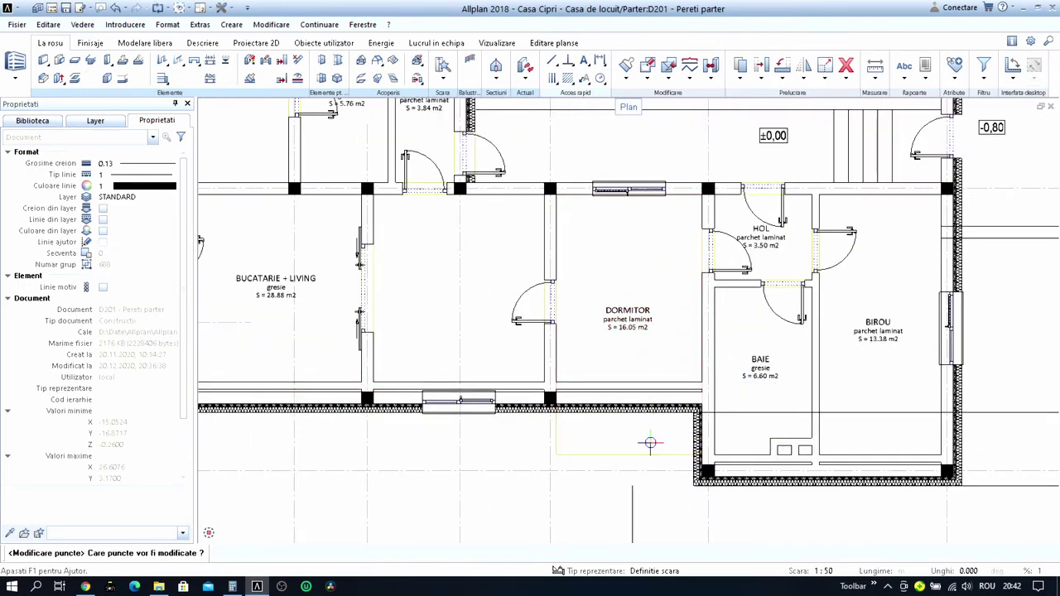
pyautogui.scroll(3, 629, 443)
pyautogui.moveTo(354, 441); pyautogui.dragTo(802, 495)
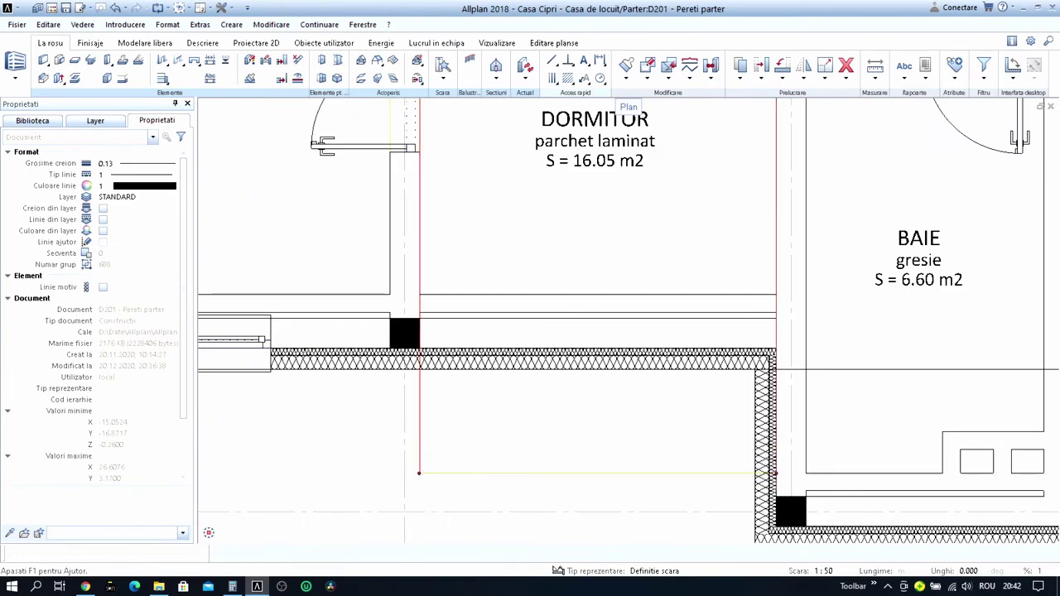
pyautogui.click(416, 469)
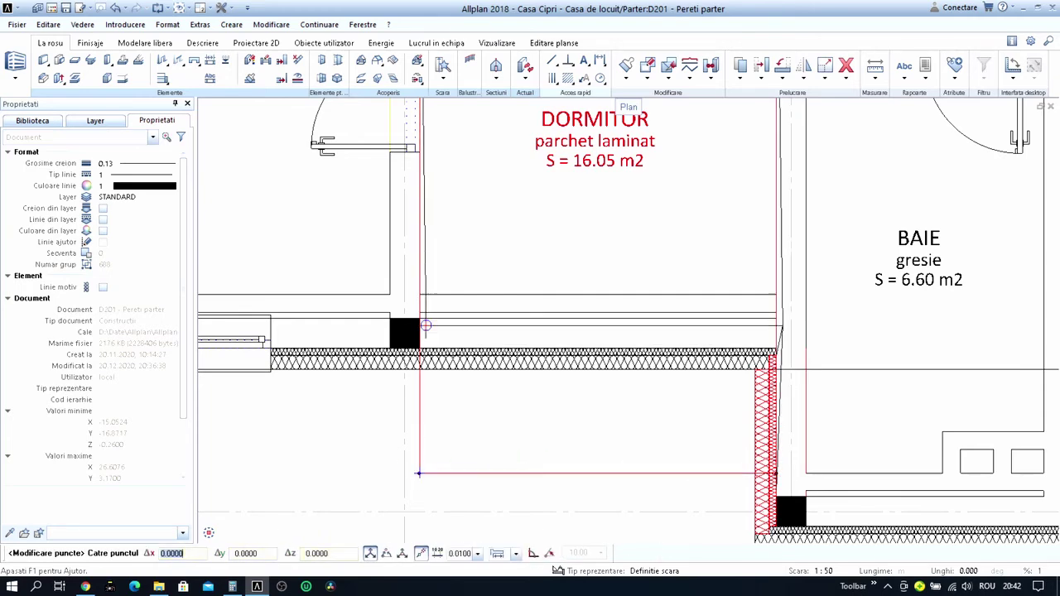
pyautogui.press('Escape')
pyautogui.scroll(-1, 610, 445)
pyautogui.scroll(-3, 610, 445)
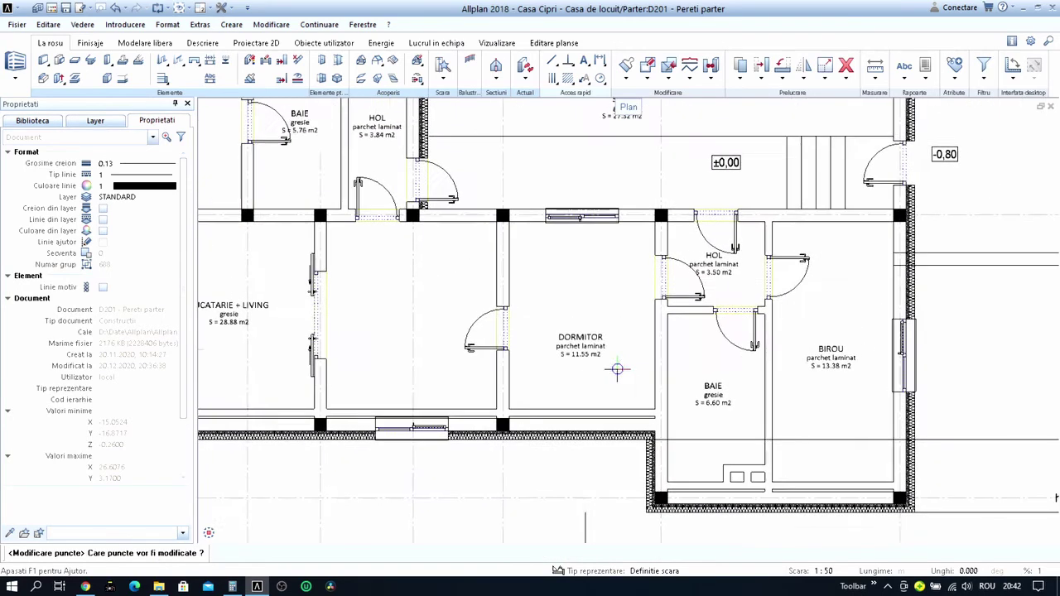
pyautogui.scroll(-2, 638, 377)
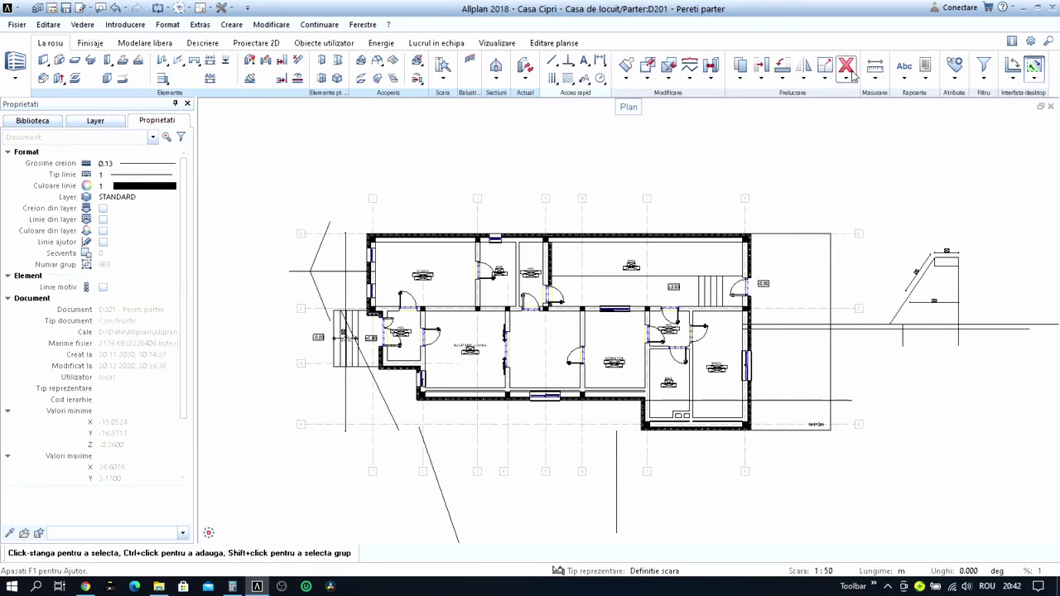
pyautogui.click(846, 66)
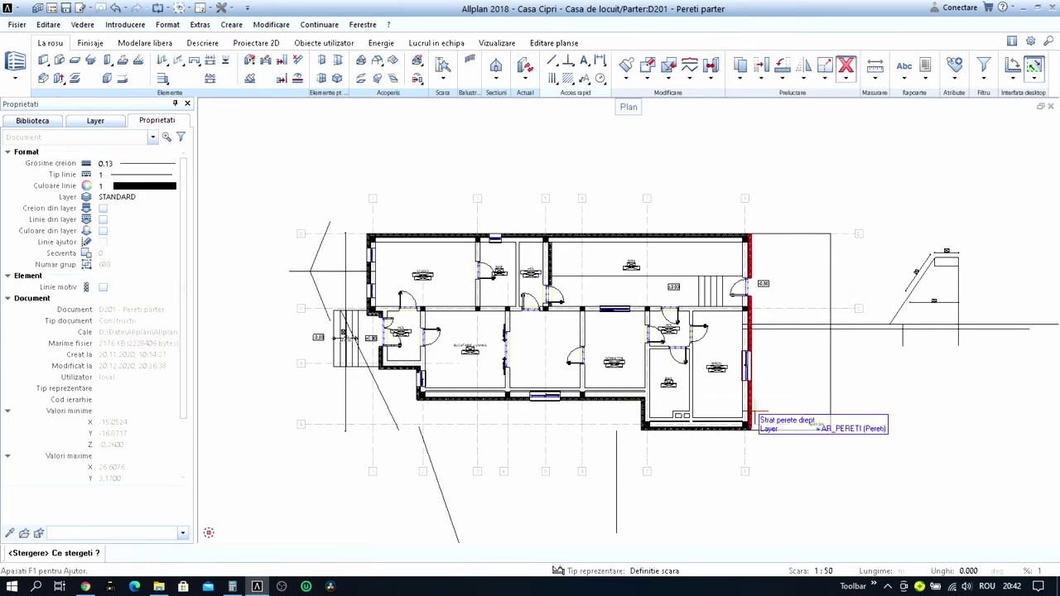
pyautogui.scroll(1, 394, 336)
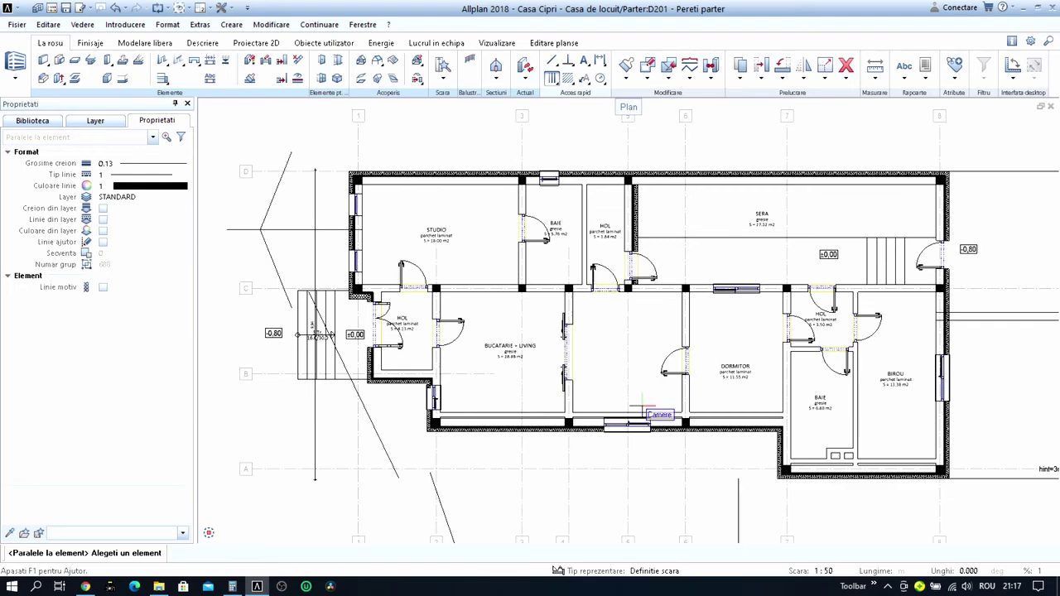
# Move the window in the kitchen's lower wall further left along the wall.
pyautogui.scroll(2, 642, 406)
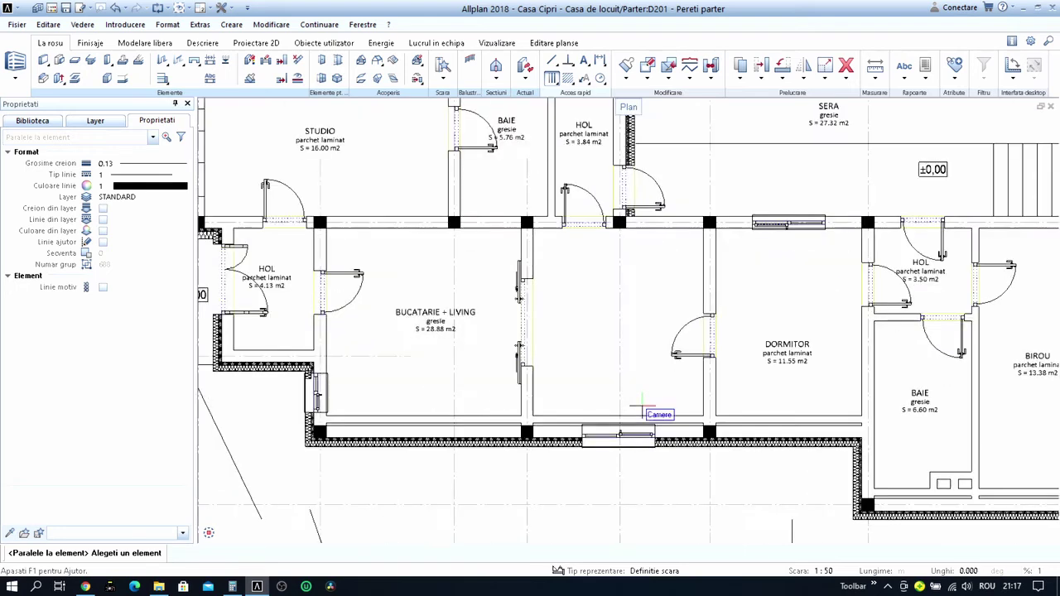
pyautogui.moveTo(626, 423); pyautogui.dragTo(662, 364, button='middle')
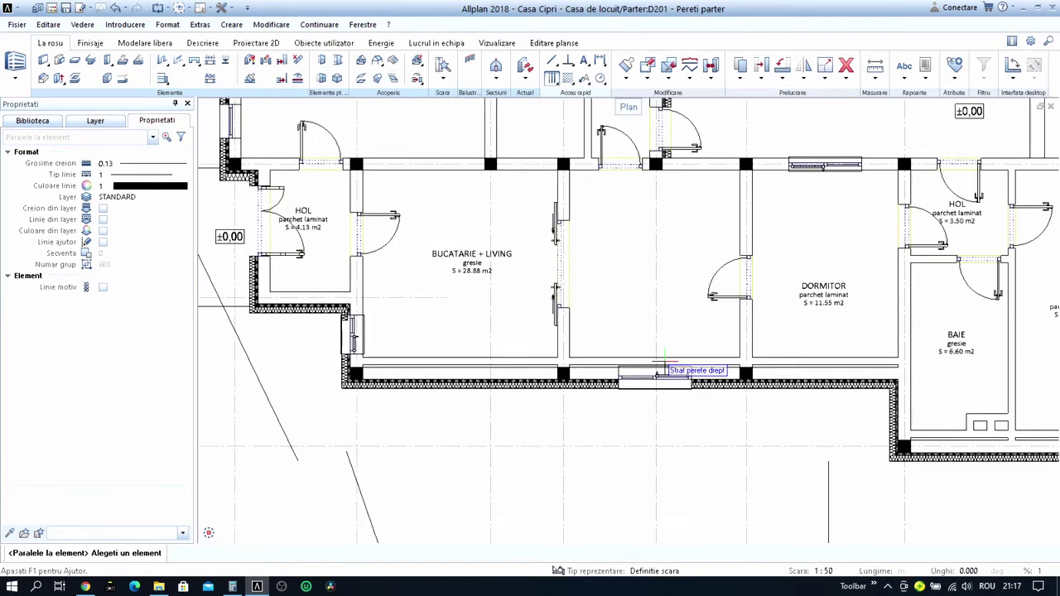
pyautogui.press('m')
pyautogui.moveTo(610, 334); pyautogui.dragTo(706, 424)
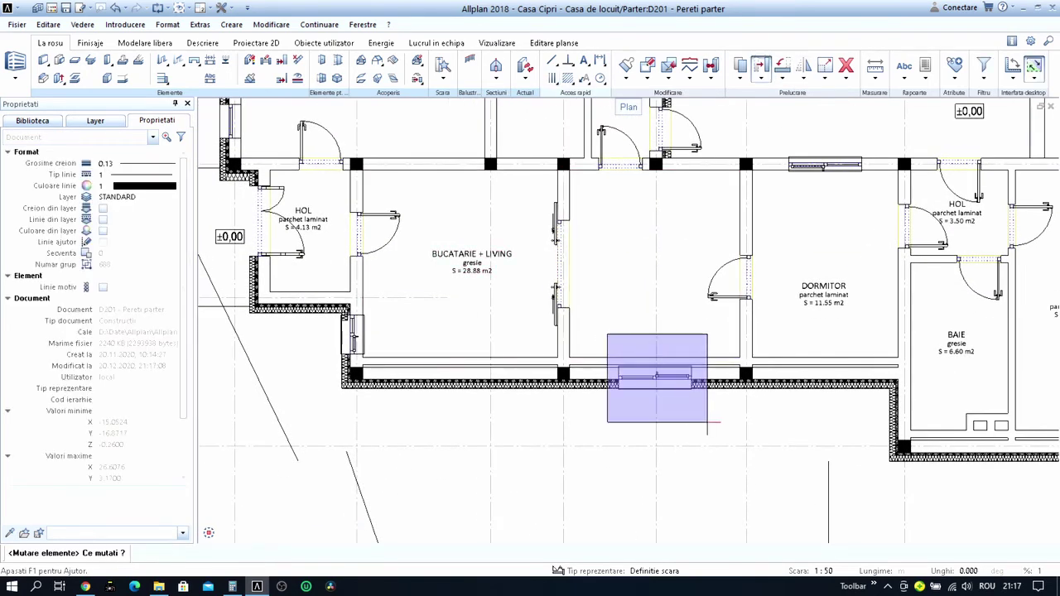
pyautogui.click(708, 415)
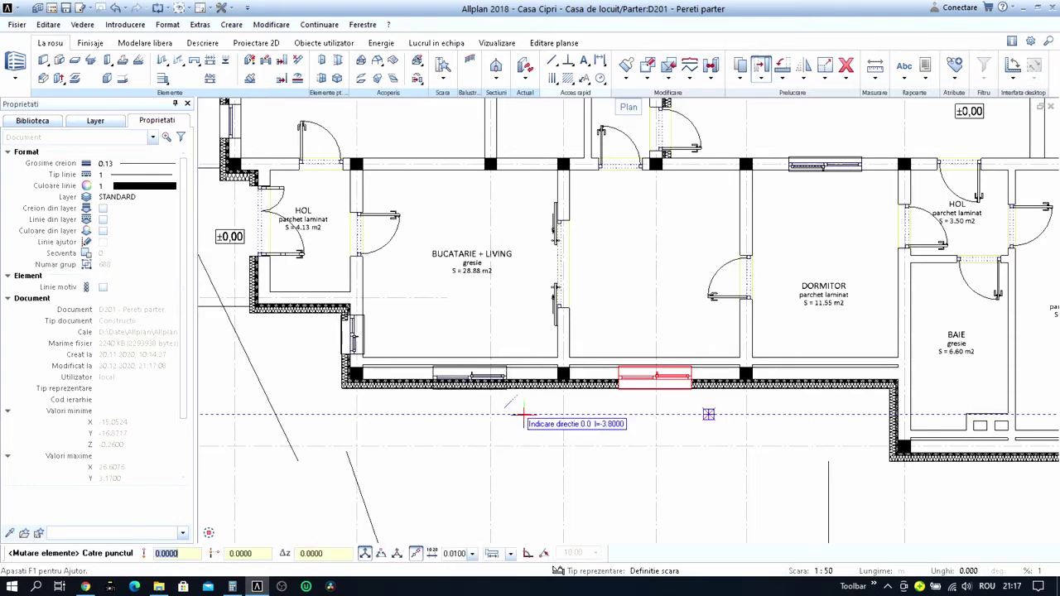
pyautogui.click(523, 410)
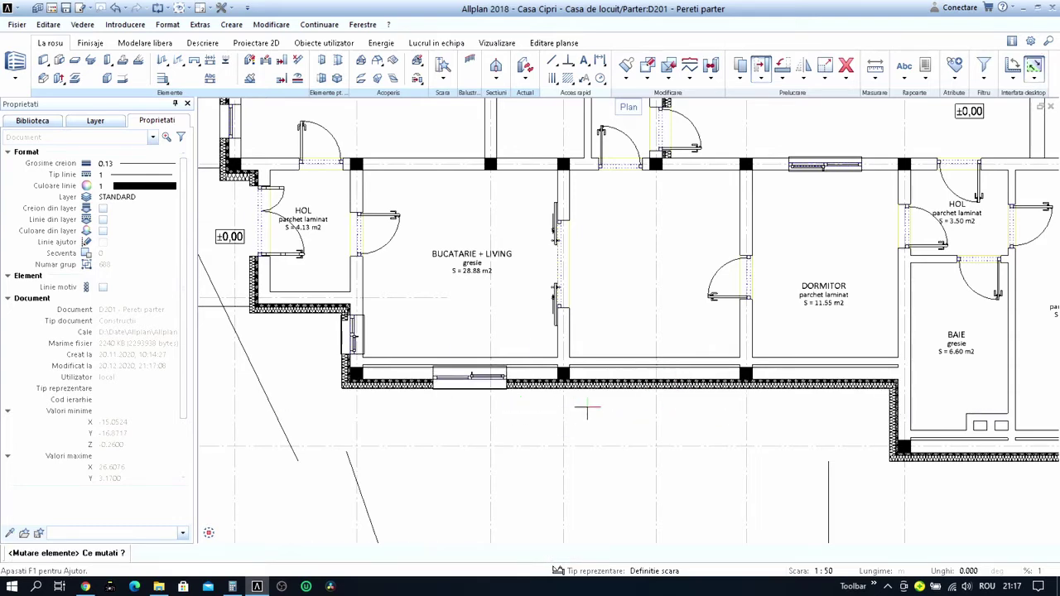
pyautogui.scroll(-2, 621, 365)
pyautogui.scroll(-3, 651, 332)
pyautogui.press('Escape')
pyautogui.scroll(5, 651, 329)
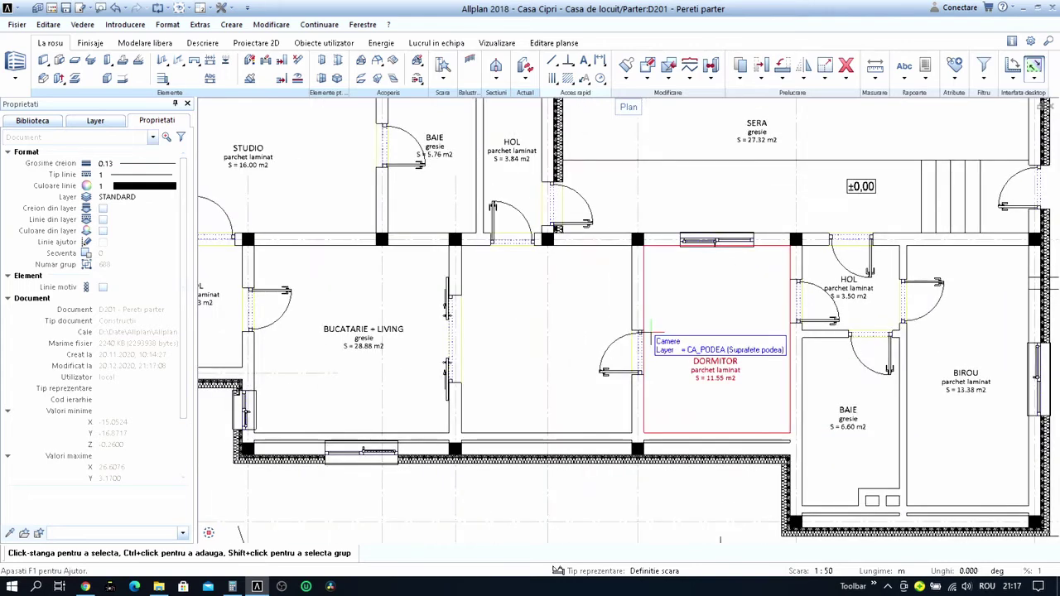
pyautogui.scroll(-1, 651, 329)
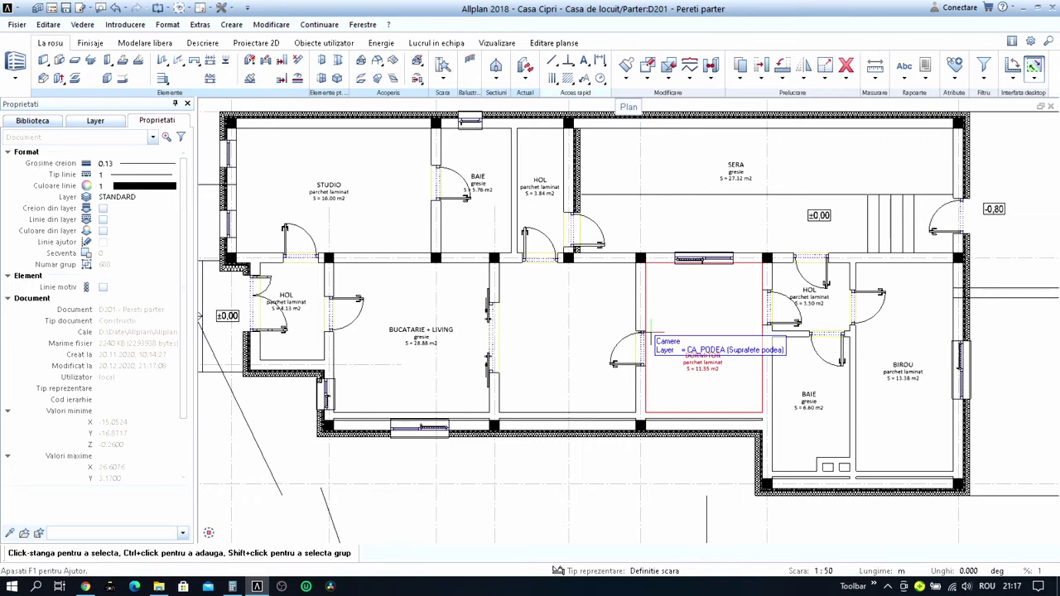
# Delete the partition wall beside the BUCATARIE + LIVING room.
pyautogui.click(846, 66)
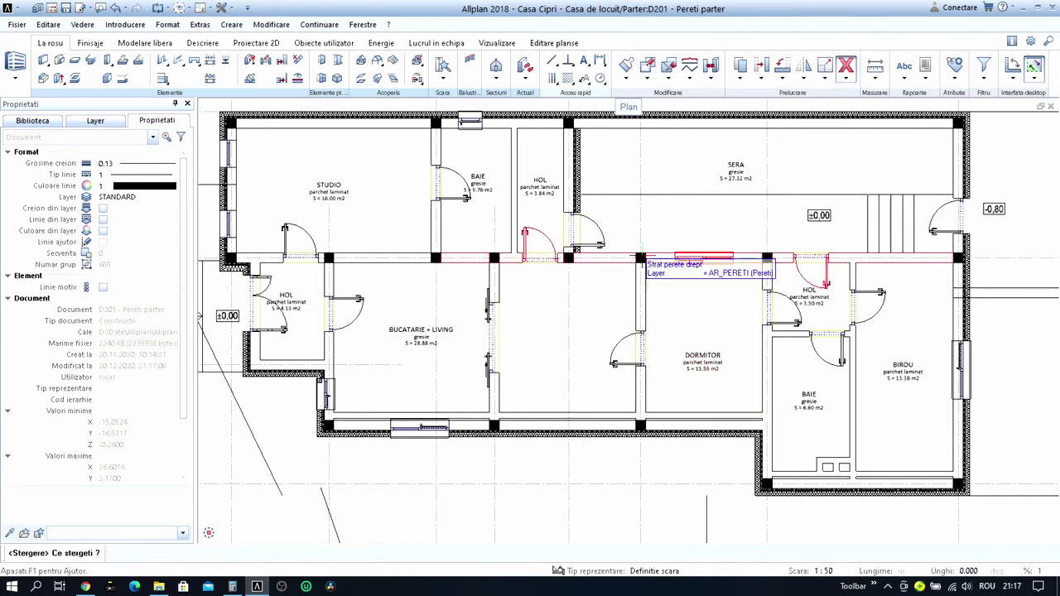
pyautogui.scroll(3, 487, 295)
pyautogui.click(521, 263)
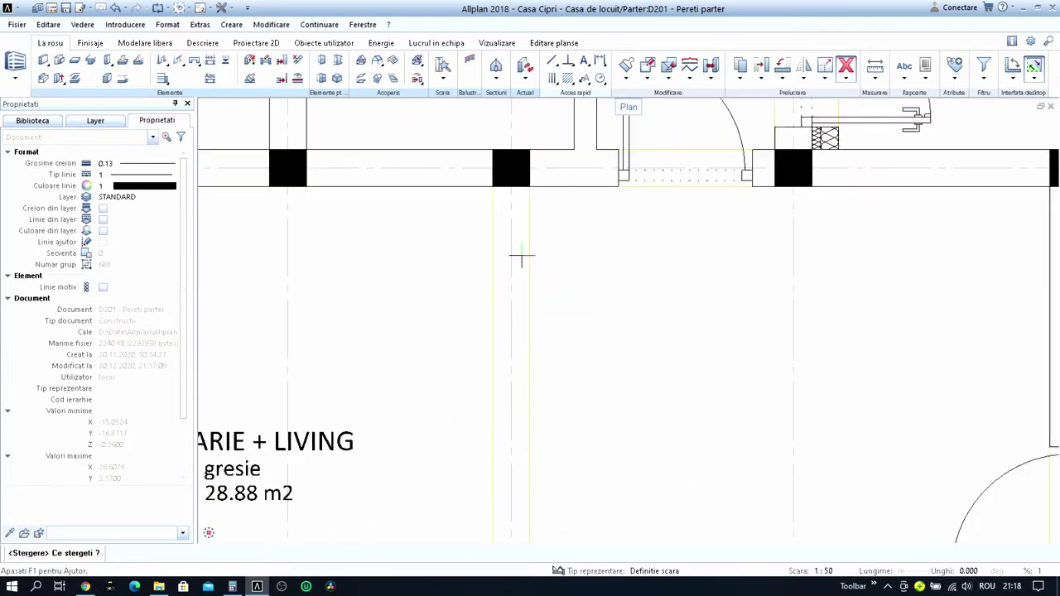
pyautogui.scroll(-3, 516, 256)
pyautogui.scroll(2, 525, 327)
pyautogui.press('Escape')
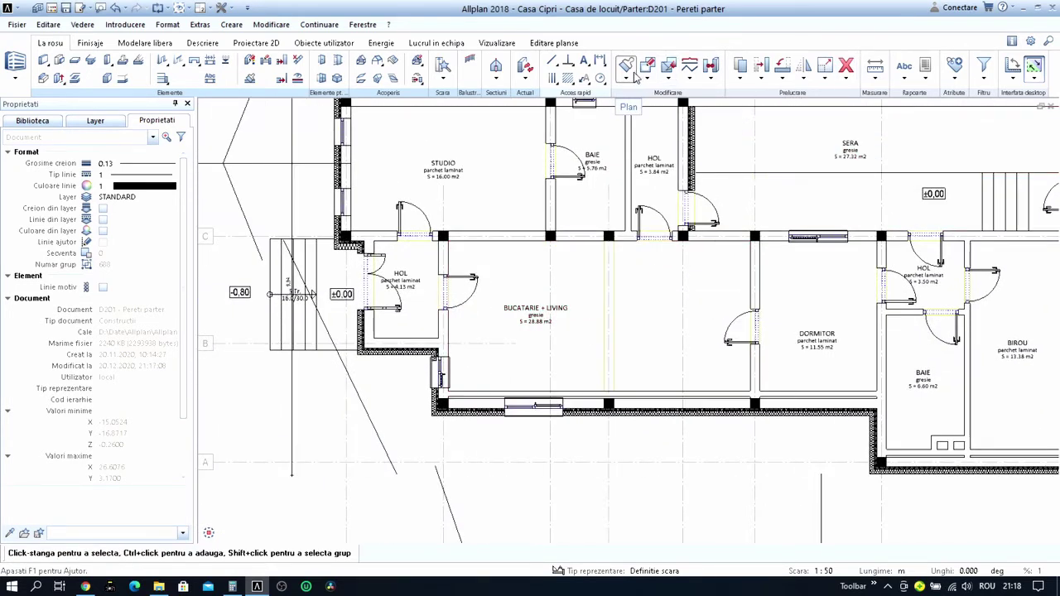
# Extend the BUCATARIE + LIVING outline with new boundary points, growing it from 28.88 to 29.84 m2.
pyautogui.click(652, 69)
pyautogui.scroll(2, 632, 320)
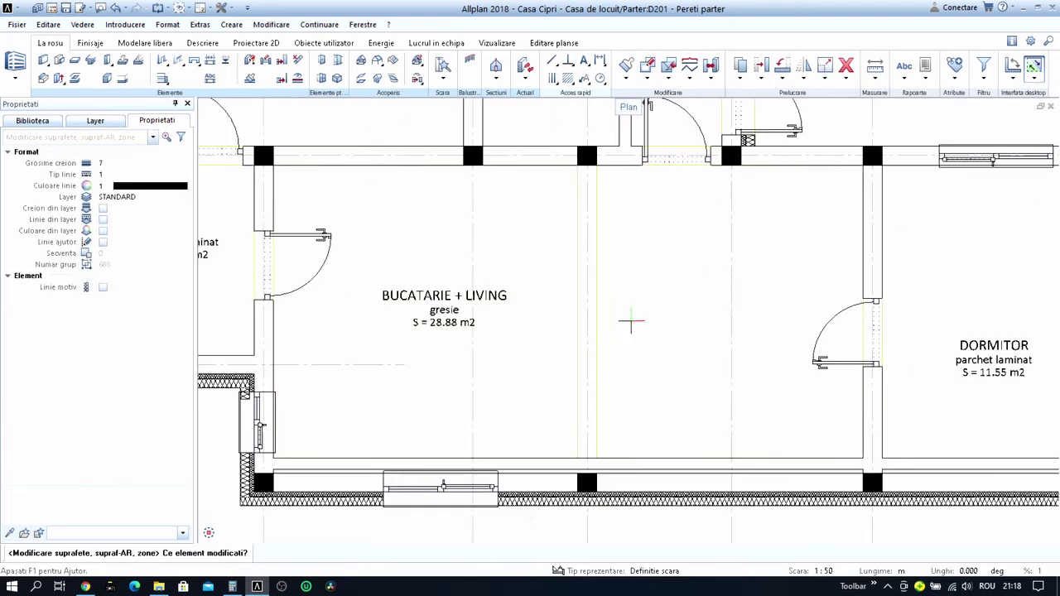
pyautogui.click(632, 320)
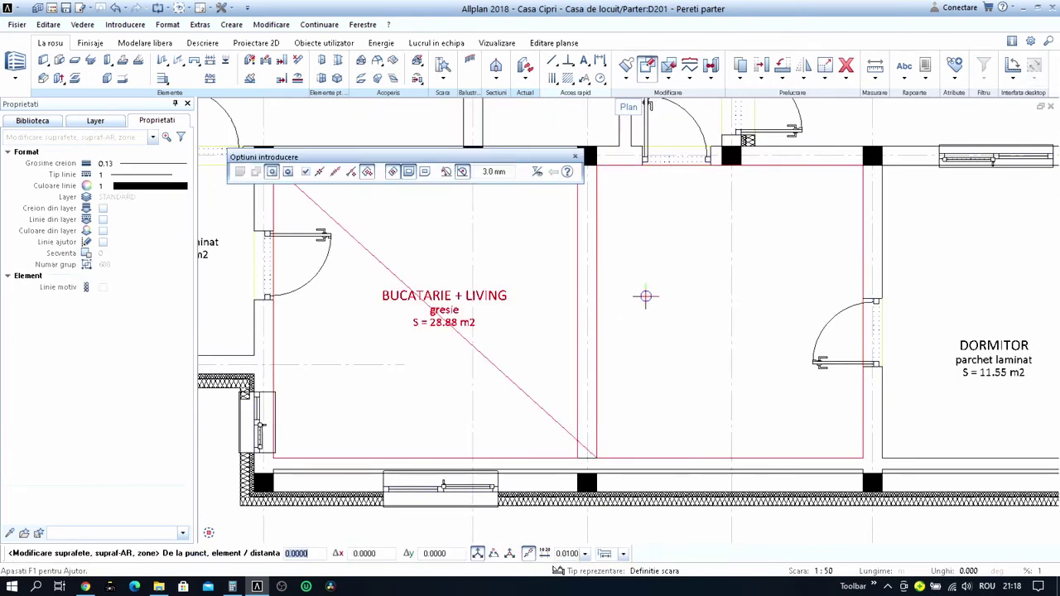
pyautogui.scroll(2, 621, 267)
pyautogui.click(591, 273)
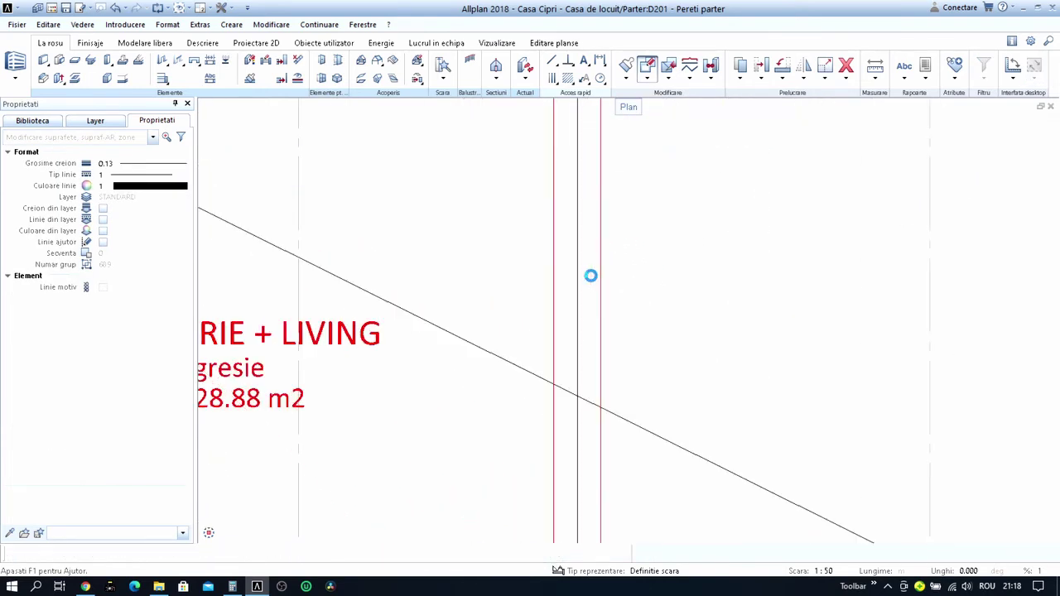
pyautogui.click(568, 279)
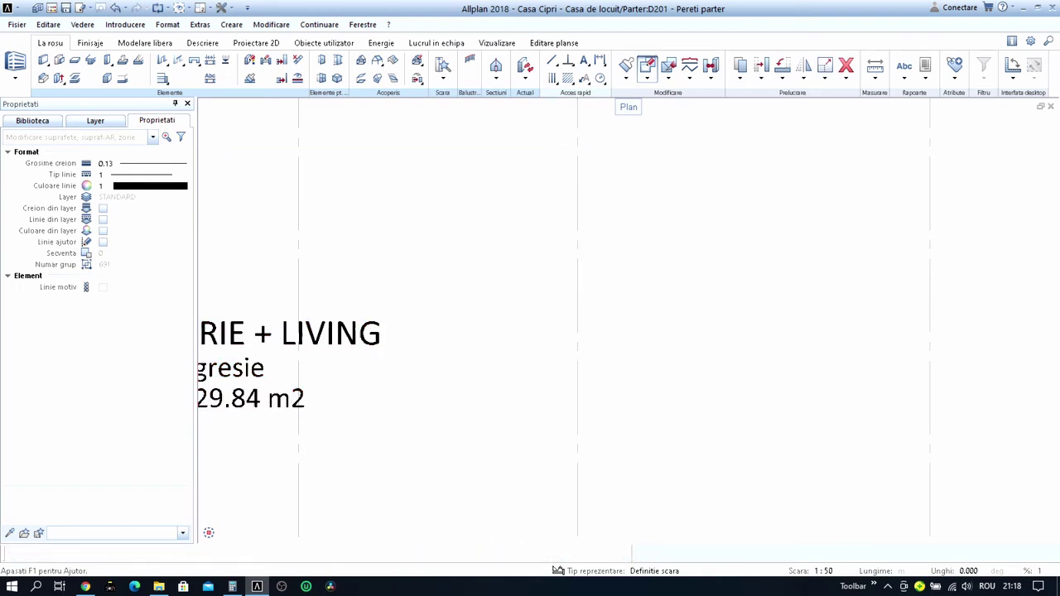
pyautogui.scroll(-3, 569, 280)
pyautogui.scroll(-1, 612, 294)
pyautogui.scroll(1, 696, 314)
pyautogui.scroll(1, 711, 307)
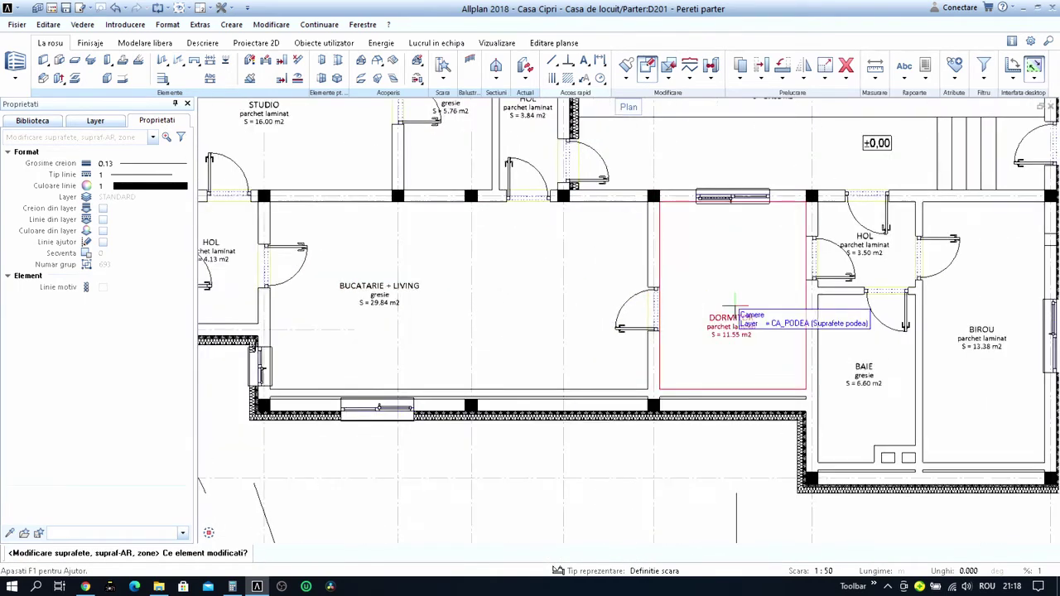
# Shift the living-room/bedroom partition left: DORMITOR 15.40 m2, BUCATARIE + LIVING 25.99 m2.
pyautogui.press('Escape')
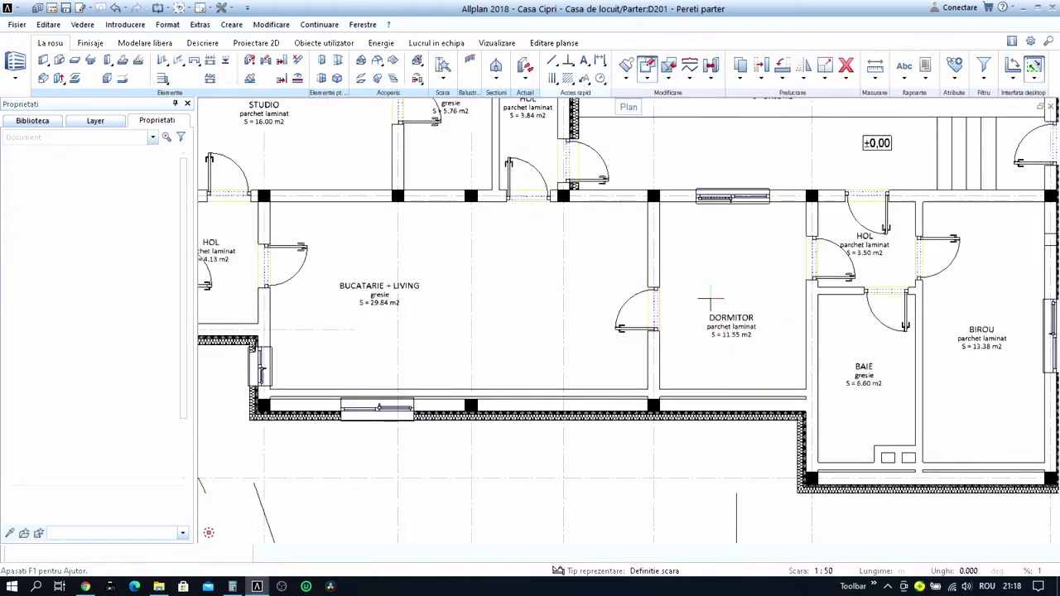
pyautogui.moveTo(626, 155); pyautogui.dragTo(661, 481)
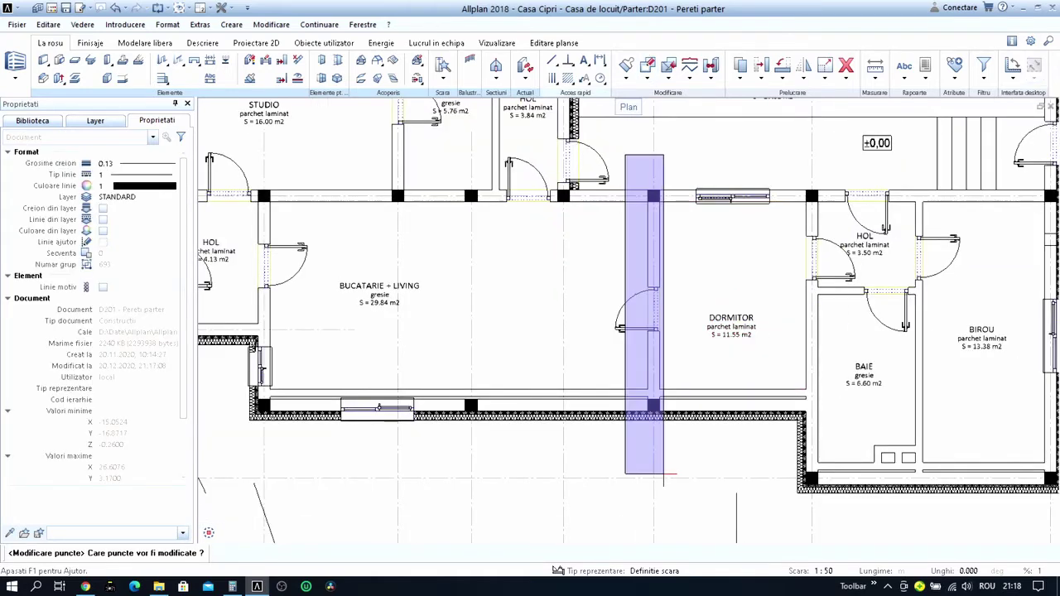
pyautogui.click(667, 450)
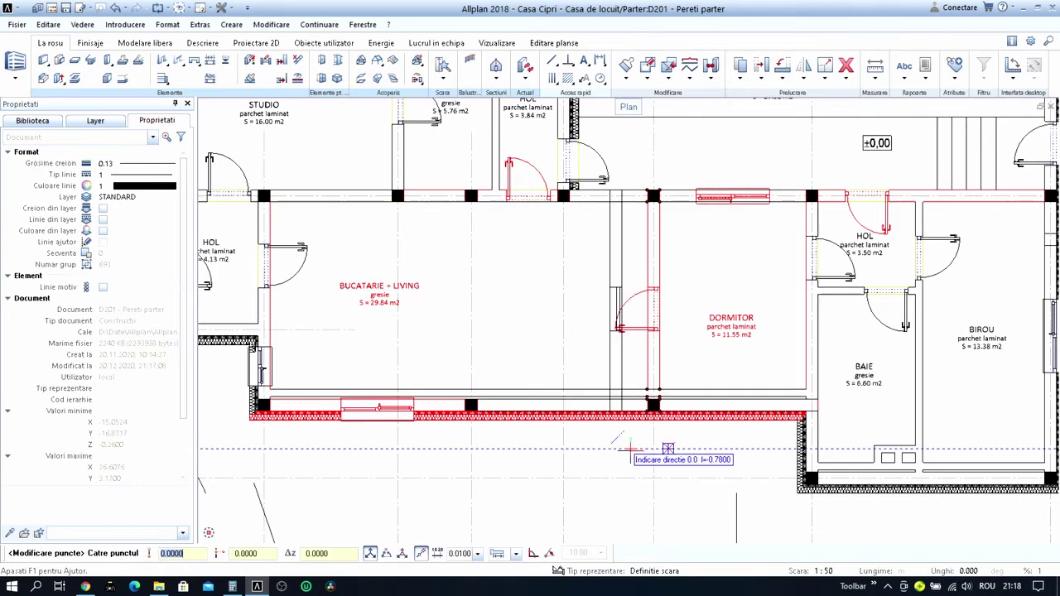
pyautogui.press('Escape')
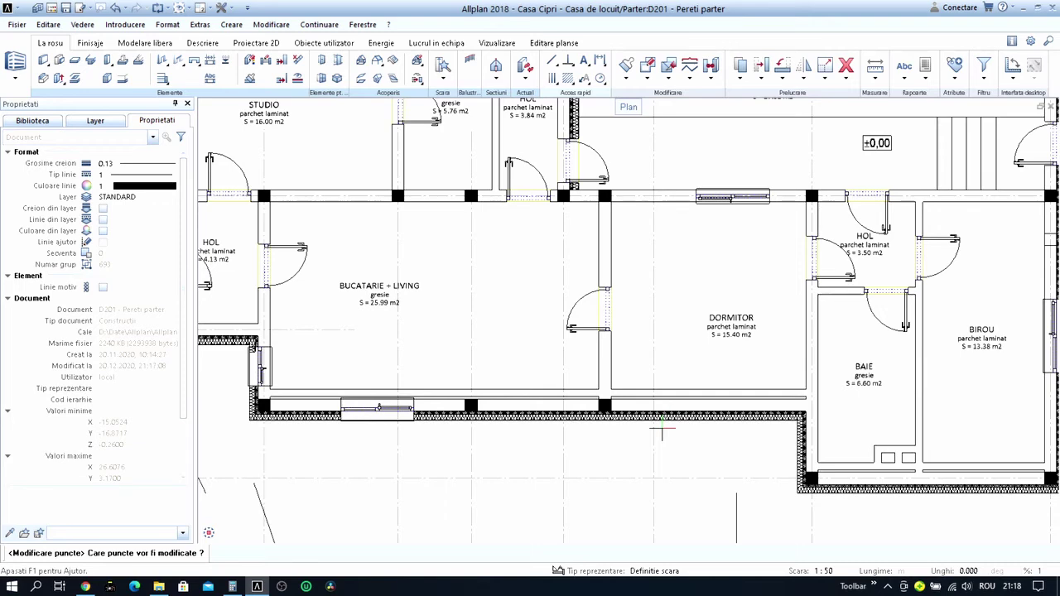
pyautogui.scroll(-2, 644, 267)
pyautogui.press('Escape')
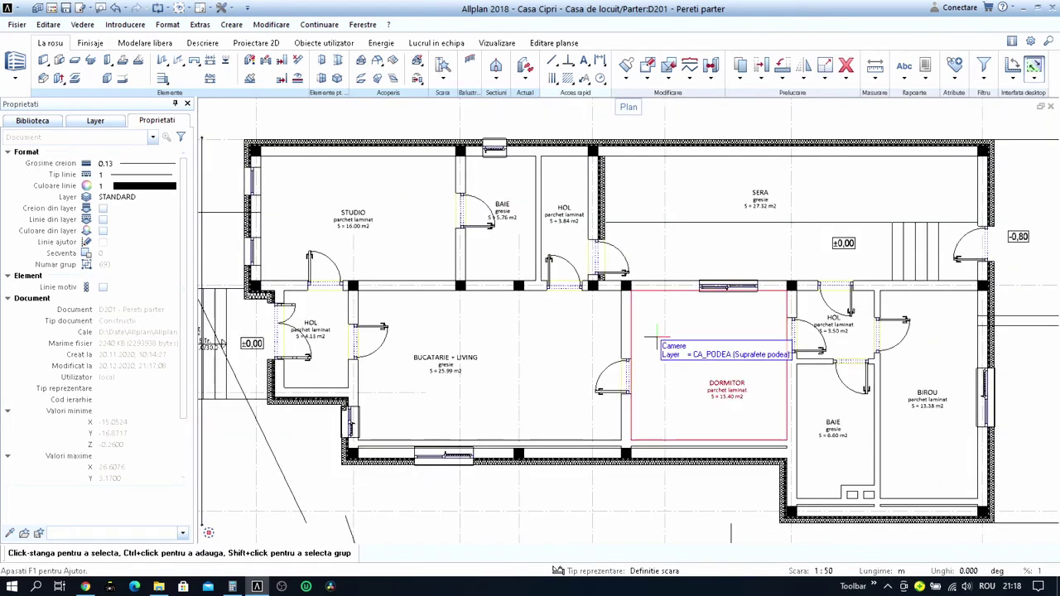
pyautogui.scroll(1, 671, 342)
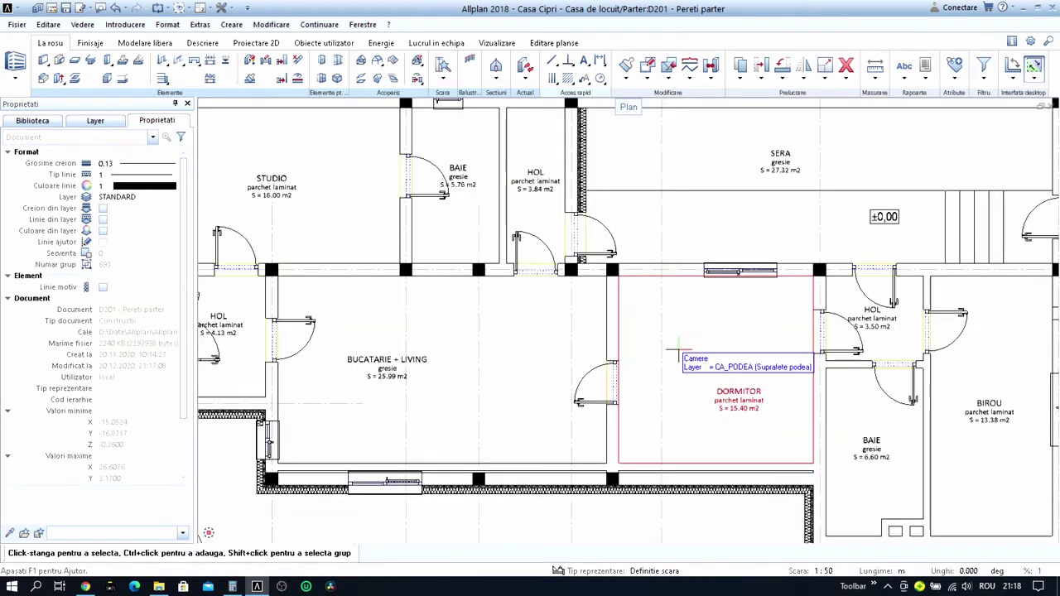
pyautogui.scroll(-1, 677, 349)
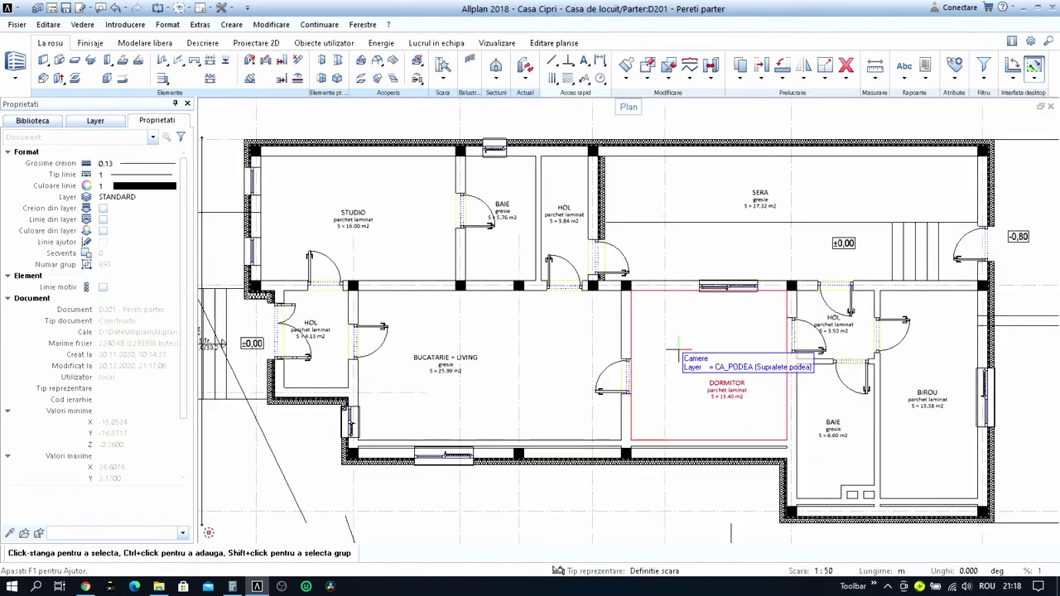
pyautogui.scroll(1, 678, 348)
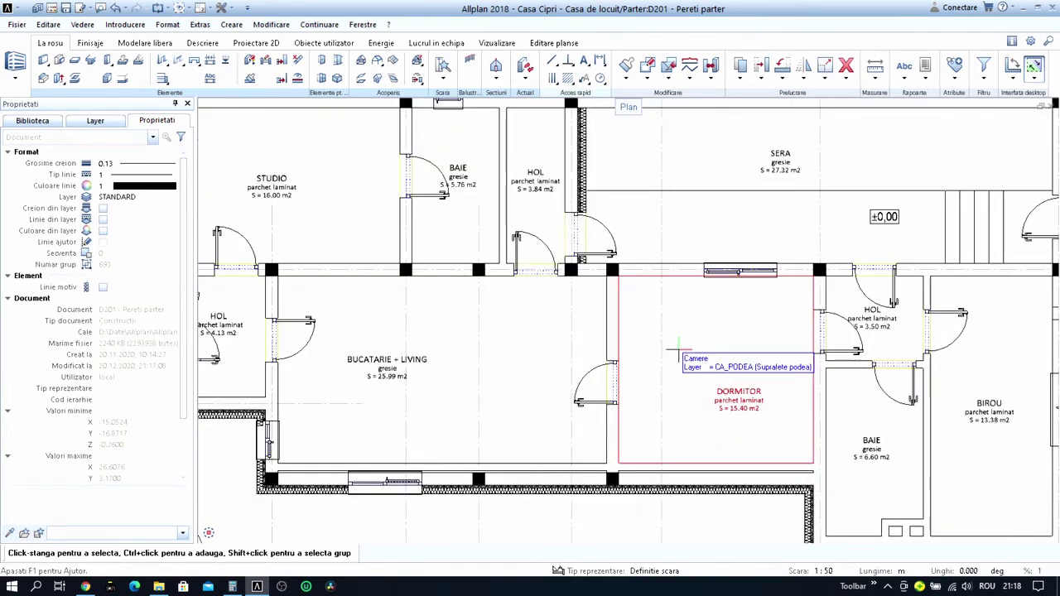
pyautogui.scroll(2, 679, 348)
pyautogui.scroll(1, 684, 232)
# Re-centre the window in the bedroom's top wall using a line-end reference distance.
pyautogui.moveTo(687, 233); pyautogui.dragTo(885, 383)
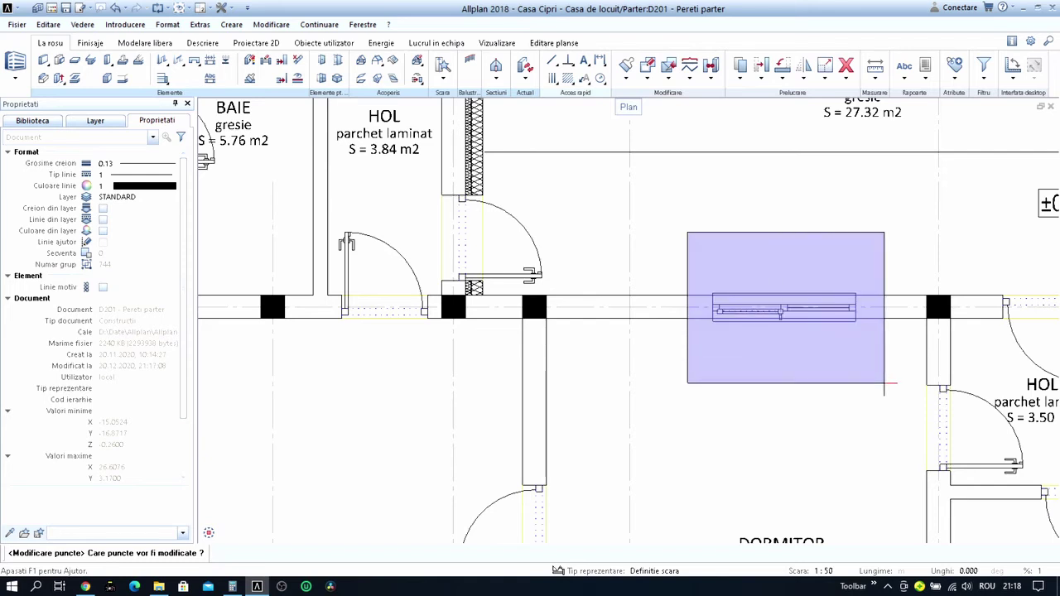
pyautogui.click(885, 384)
pyautogui.click(853, 361)
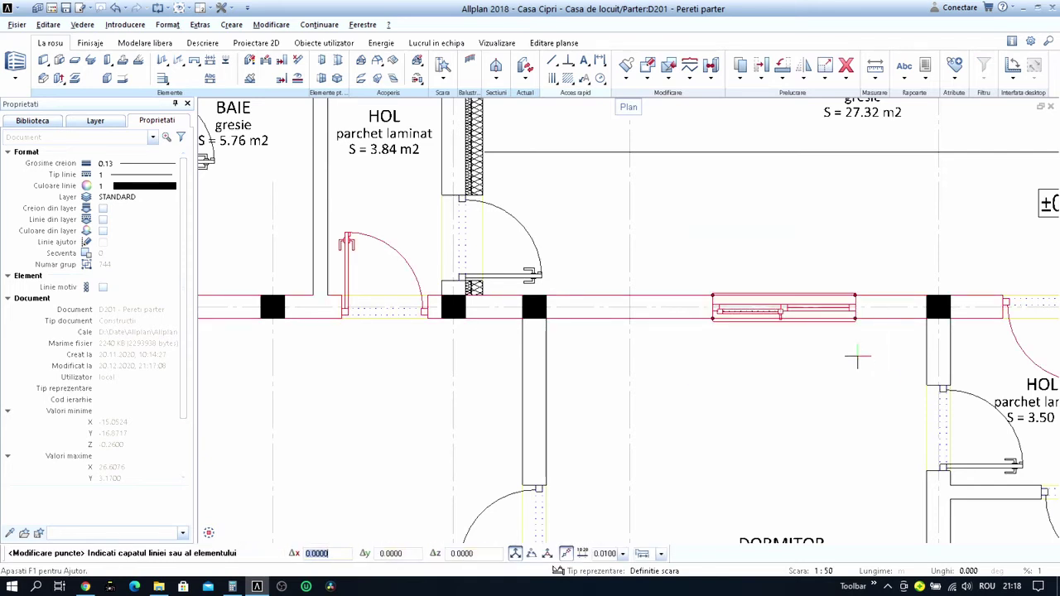
pyautogui.scroll(2, 857, 331)
pyautogui.click(853, 304)
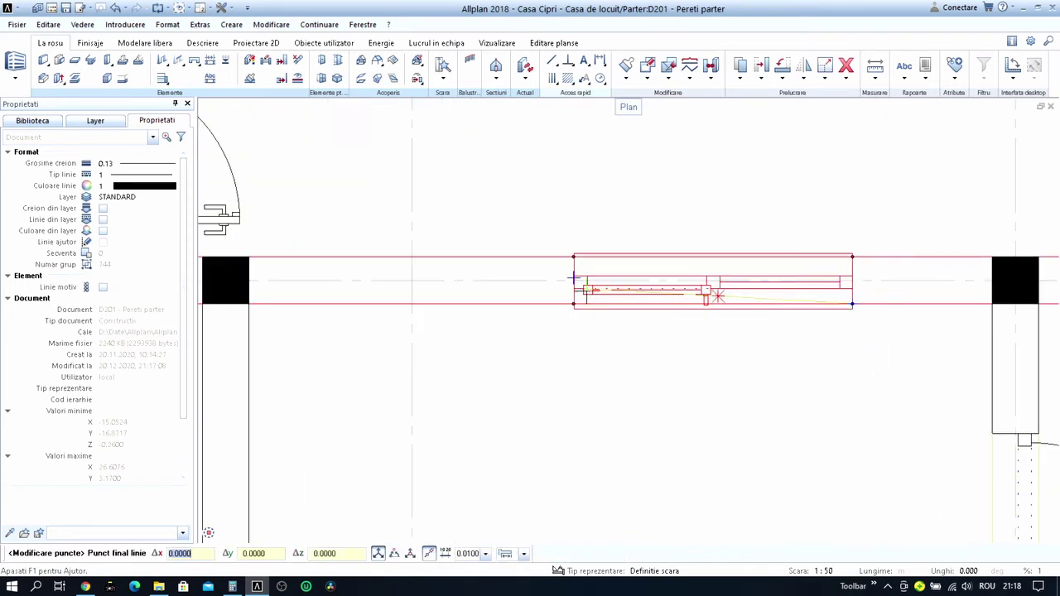
pyautogui.click(574, 305)
pyautogui.scroll(-2, 578, 338)
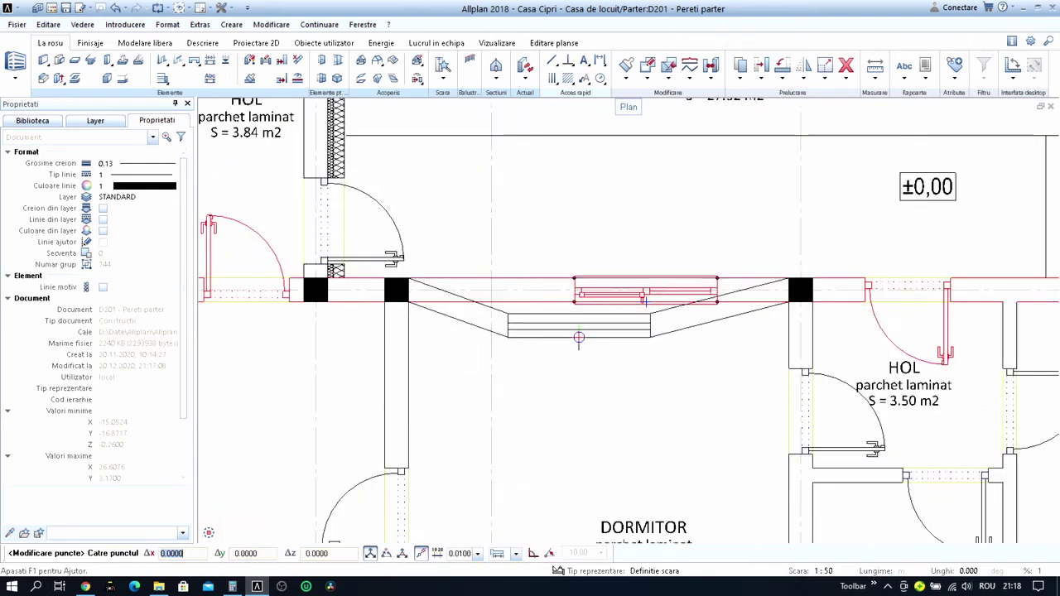
pyautogui.click(572, 305)
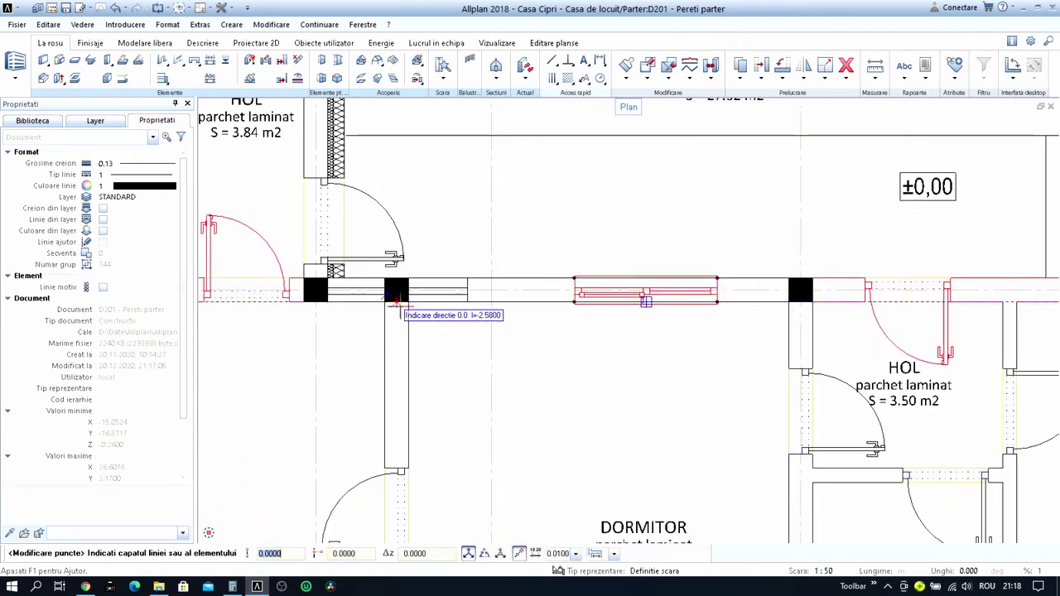
pyautogui.press('Escape')
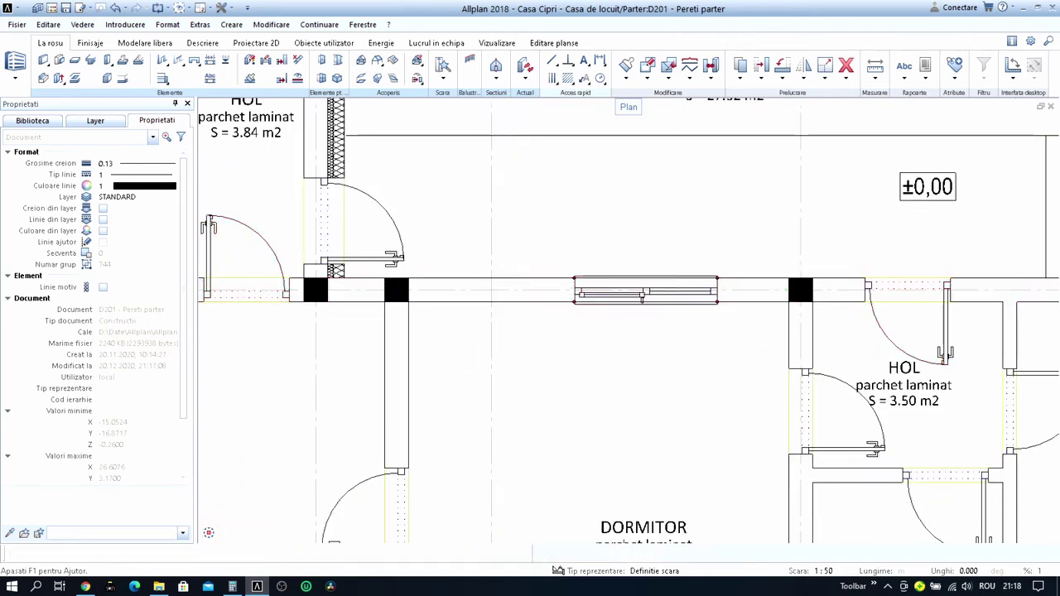
pyautogui.scroll(-2, 711, 251)
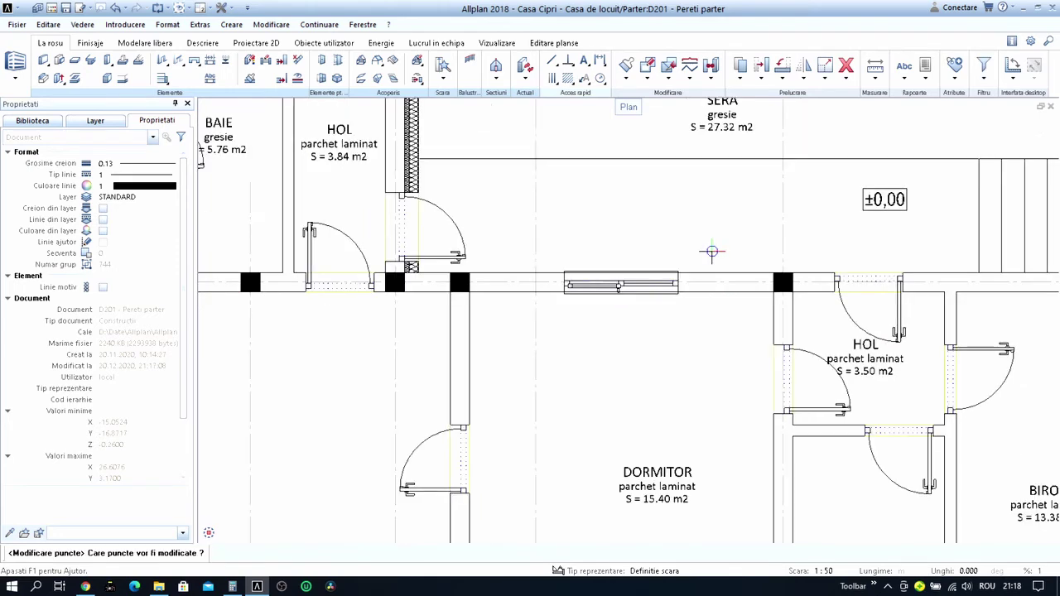
pyautogui.scroll(-1, 710, 254)
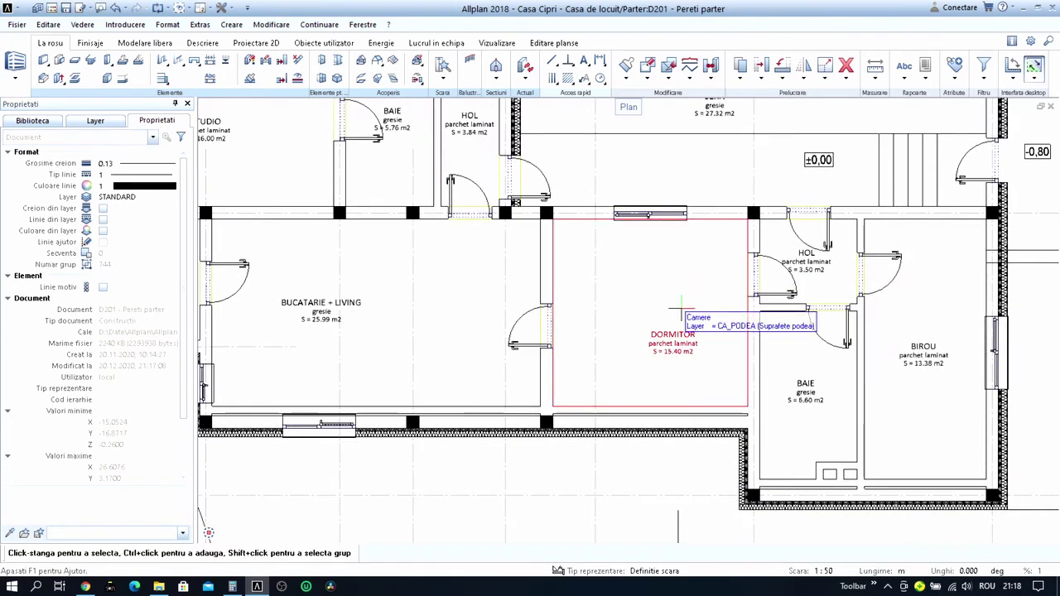
# Move the DORMITOR room label up and to the left.
pyautogui.press('m')
pyautogui.moveTo(641, 310); pyautogui.dragTo(709, 369)
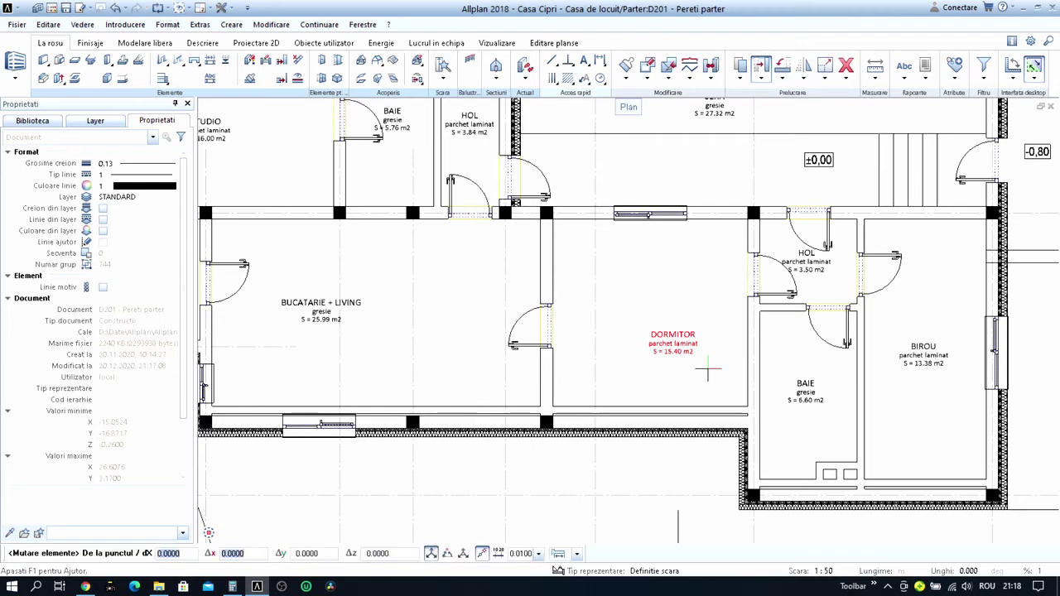
pyautogui.click(709, 370)
pyautogui.click(685, 343)
pyautogui.scroll(-1, 660, 342)
pyautogui.scroll(-1, 659, 341)
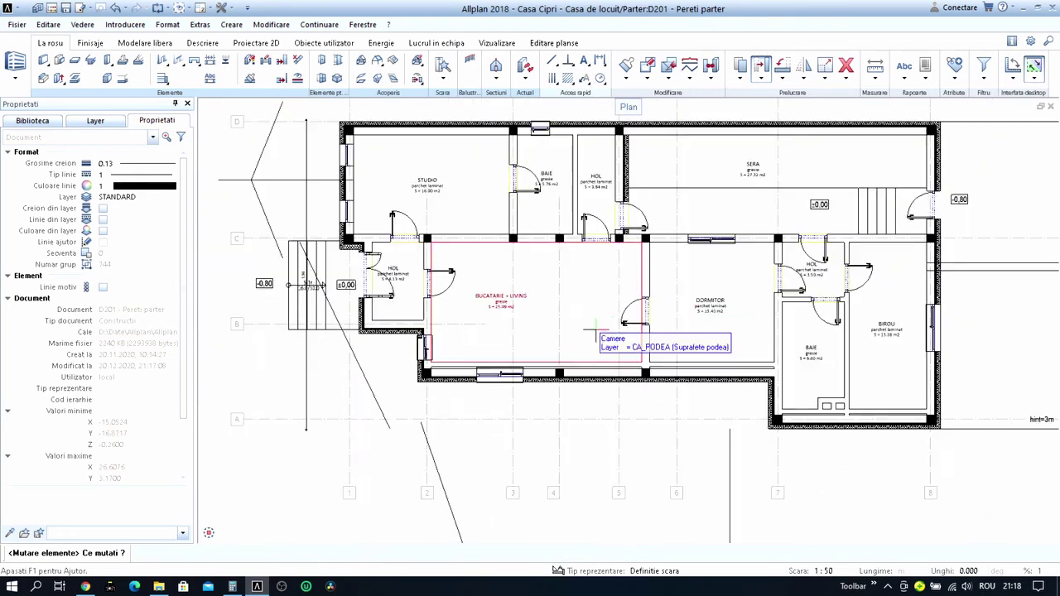
pyautogui.scroll(1, 588, 274)
pyautogui.scroll(3, 630, 348)
pyautogui.scroll(-3, 669, 319)
pyautogui.scroll(-1, 669, 318)
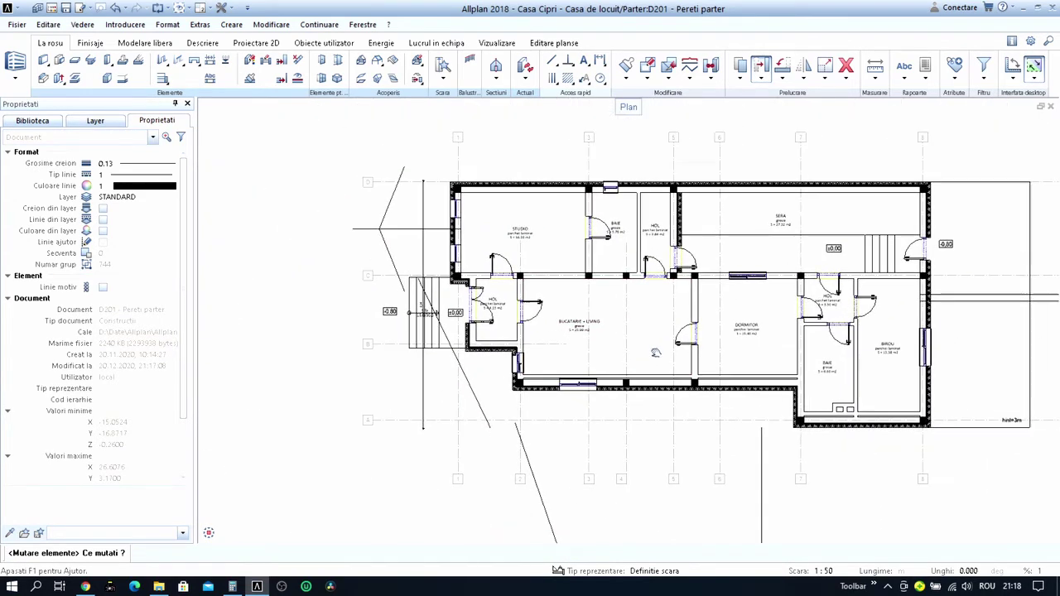
pyautogui.press('Escape')
pyautogui.scroll(1, 651, 349)
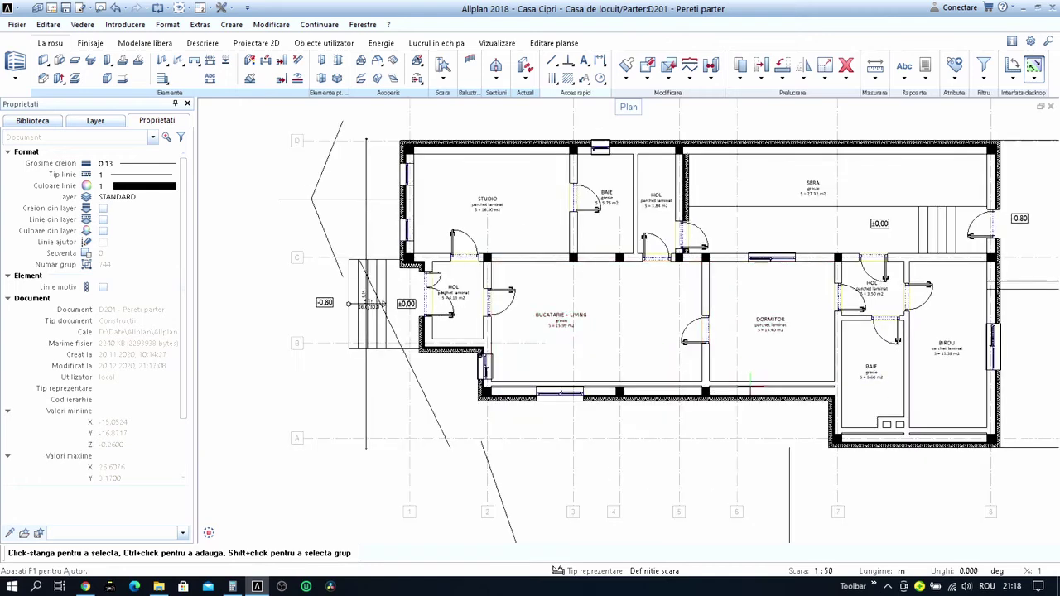
pyautogui.scroll(2, 750, 411)
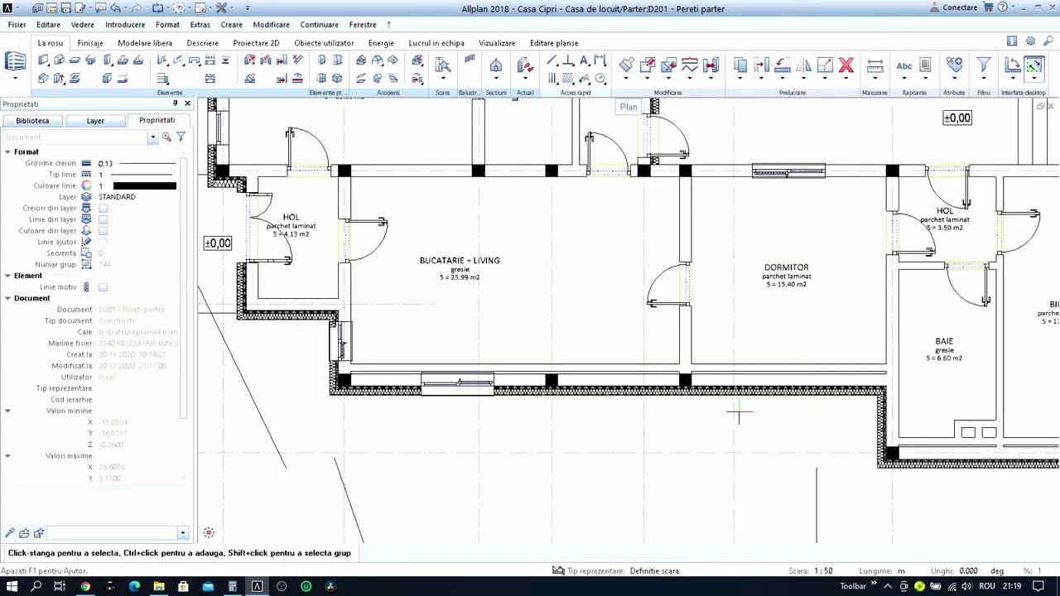
pyautogui.click(874, 66)
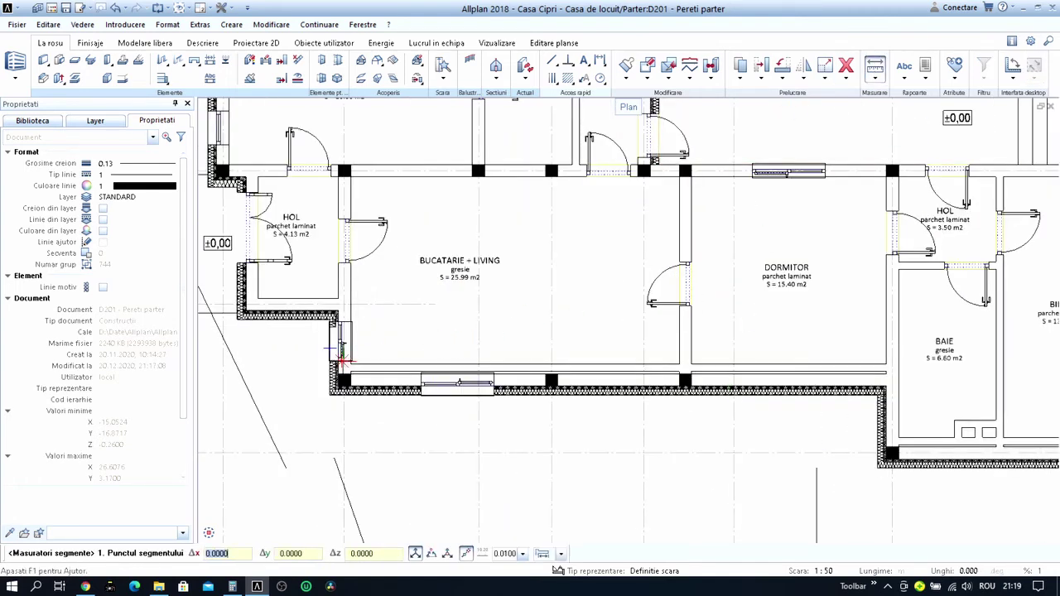
pyautogui.scroll(5, 341, 361)
pyautogui.click(365, 406)
pyautogui.scroll(-5, 365, 405)
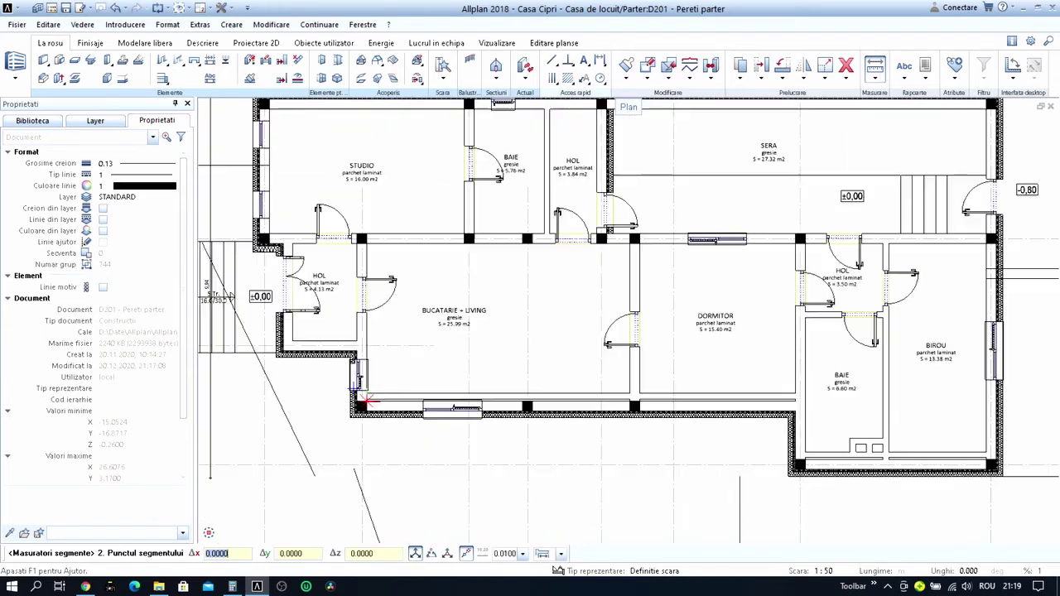
pyautogui.scroll(8, 630, 405)
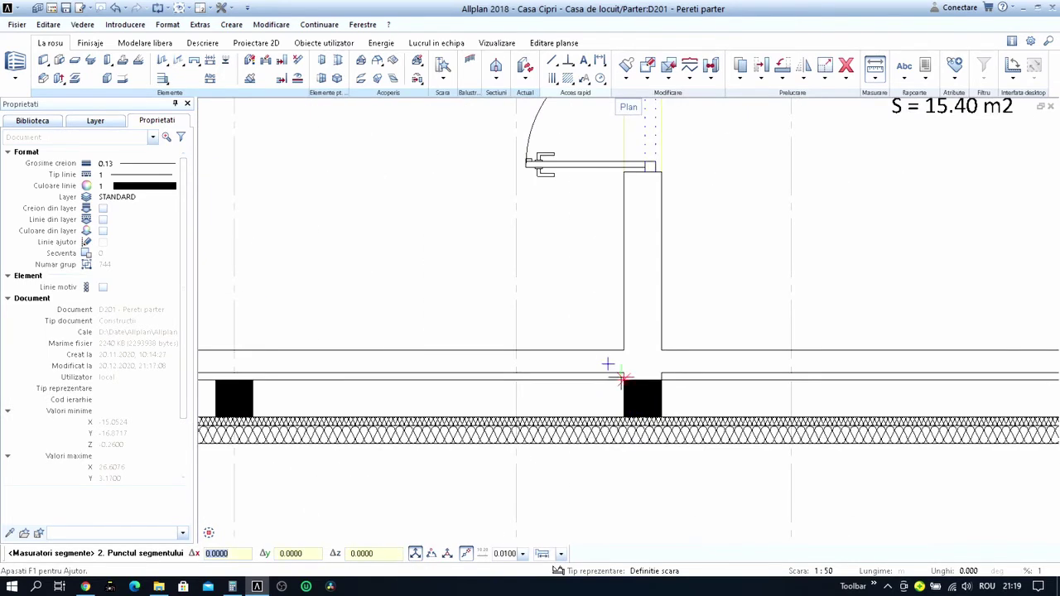
pyautogui.click(621, 377)
pyautogui.press('Escape')
pyautogui.scroll(-8, 586, 351)
pyautogui.scroll(1, 586, 351)
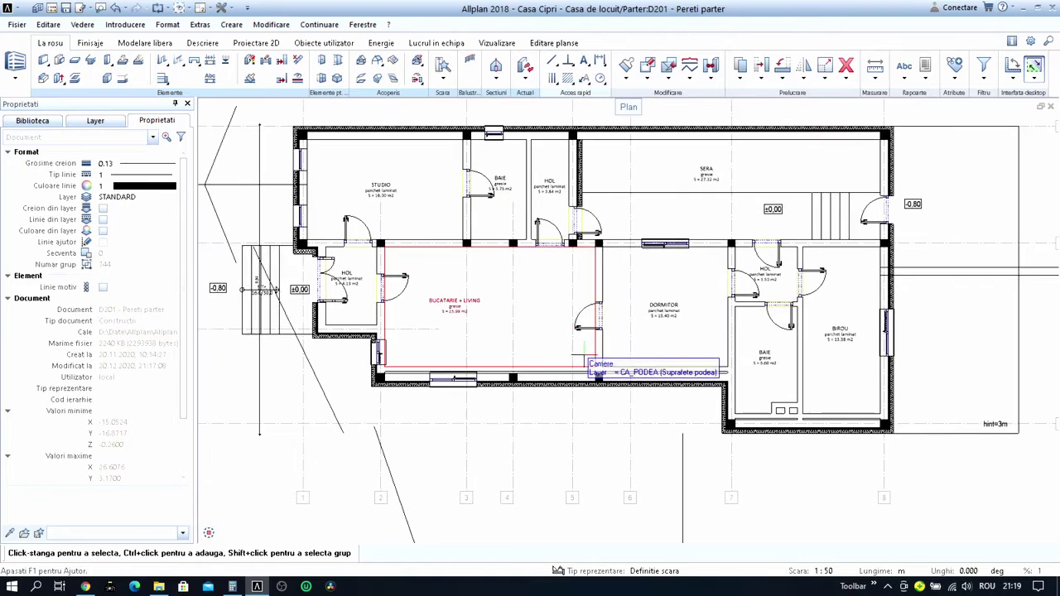
pyautogui.moveTo(563, 316)
pyautogui.mouseDown(button='middle')
pyautogui.moveTo(582, 348)
pyautogui.moveTo(608, 354)
pyautogui.mouseUp(button='middle')
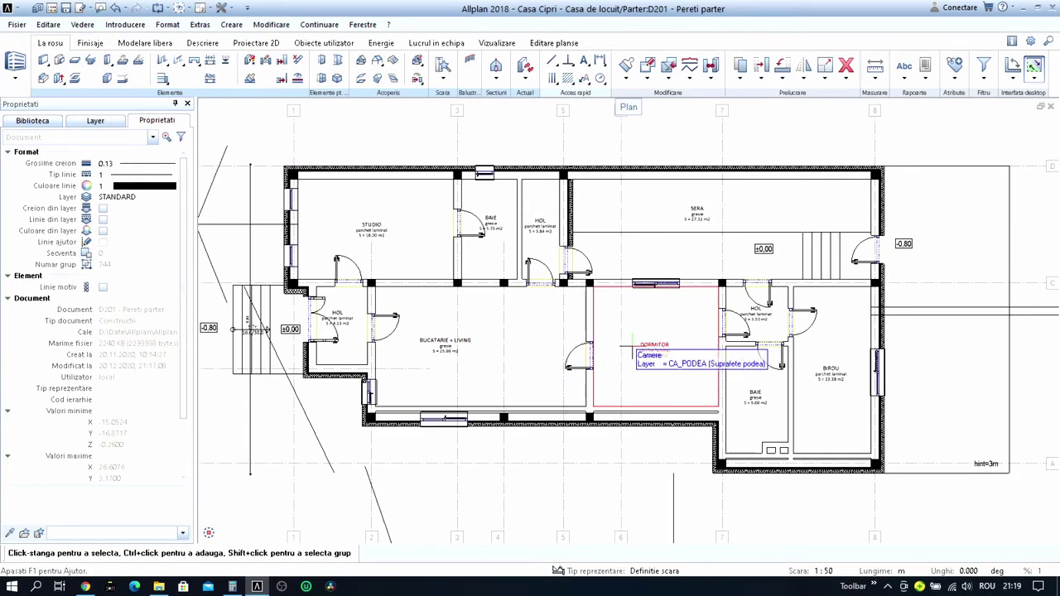
pyautogui.scroll(1, 634, 346)
# Insert windows into the exterior wall along the bottom of DORMITOR.
pyautogui.scroll(5, 687, 300)
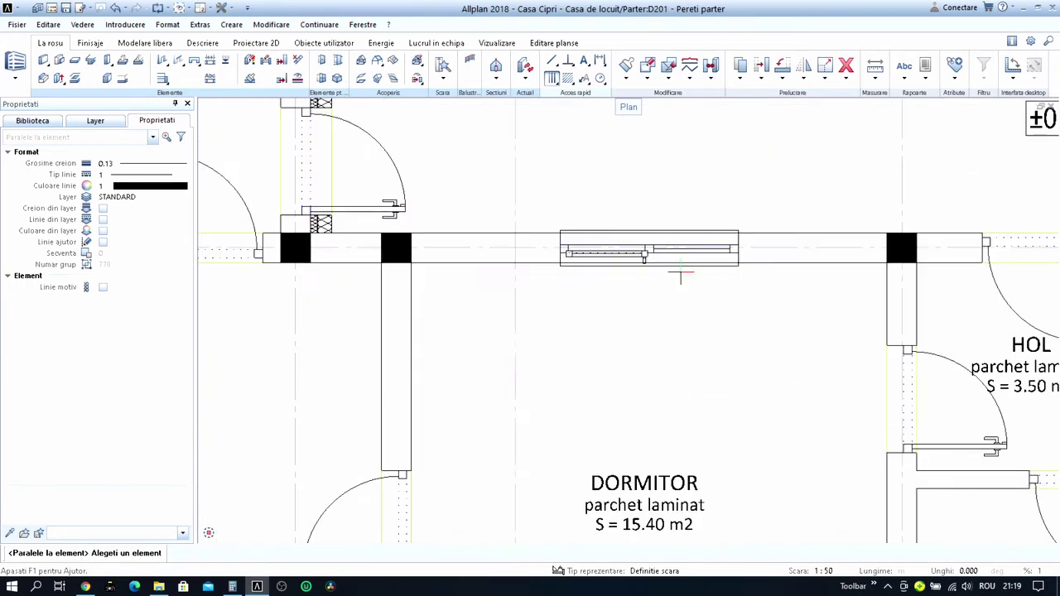
pyautogui.scroll(3, 696, 248)
pyautogui.press('Escape')
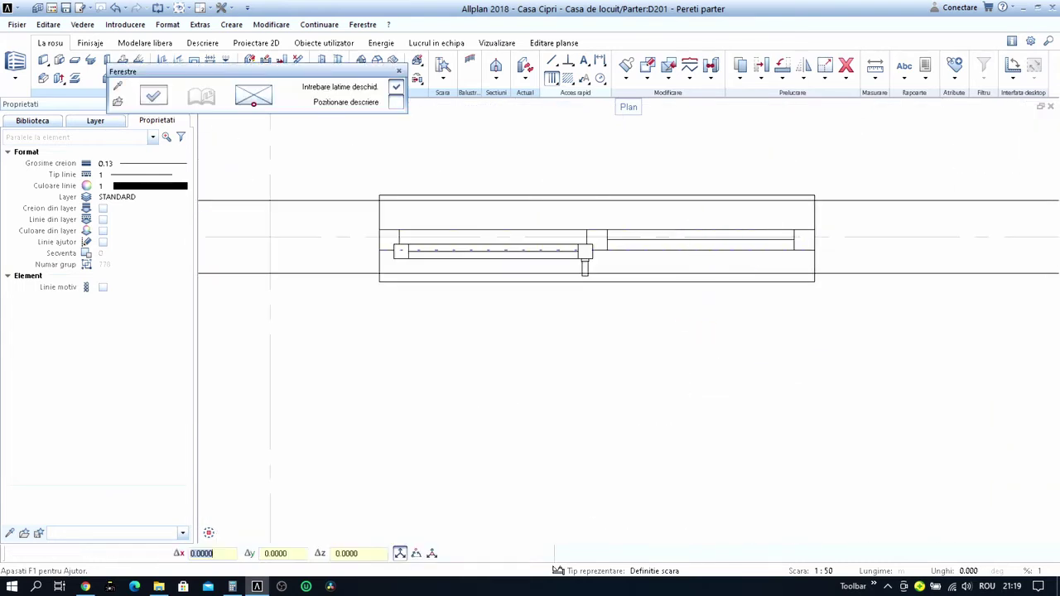
pyautogui.scroll(-3, 654, 249)
pyautogui.scroll(-3, 654, 248)
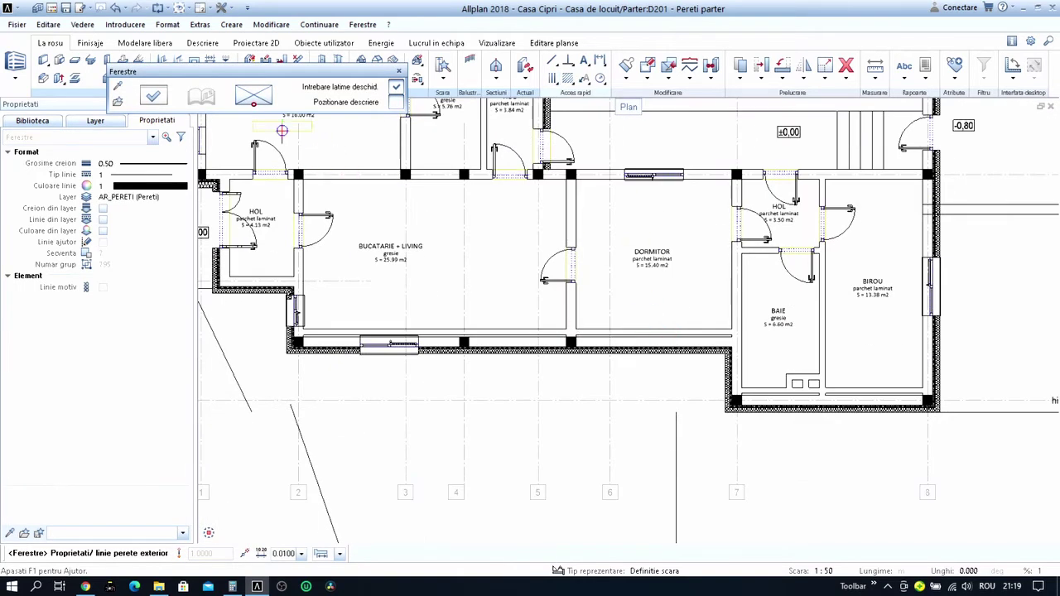
pyautogui.scroll(3, 589, 312)
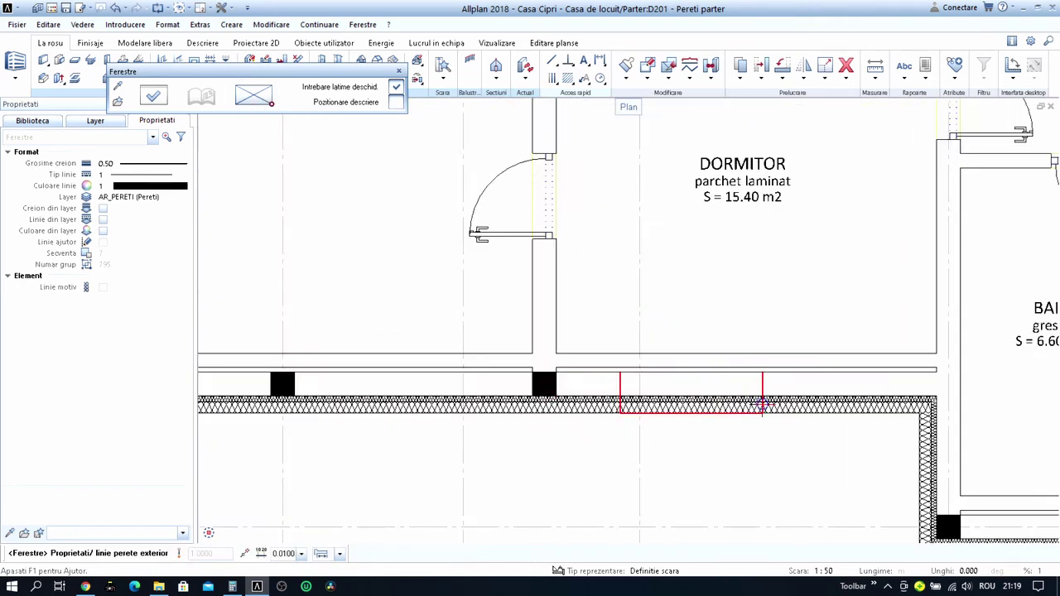
pyautogui.click(787, 403)
pyautogui.scroll(-1, 787, 404)
pyautogui.scroll(-1, 788, 403)
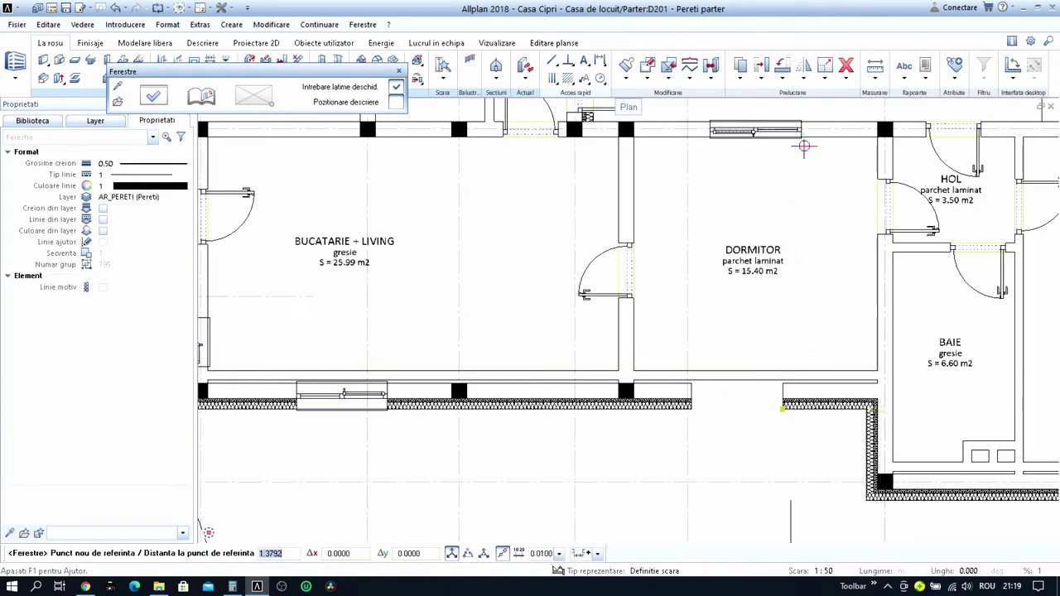
pyautogui.scroll(3, 806, 126)
pyautogui.scroll(-3, 720, 224)
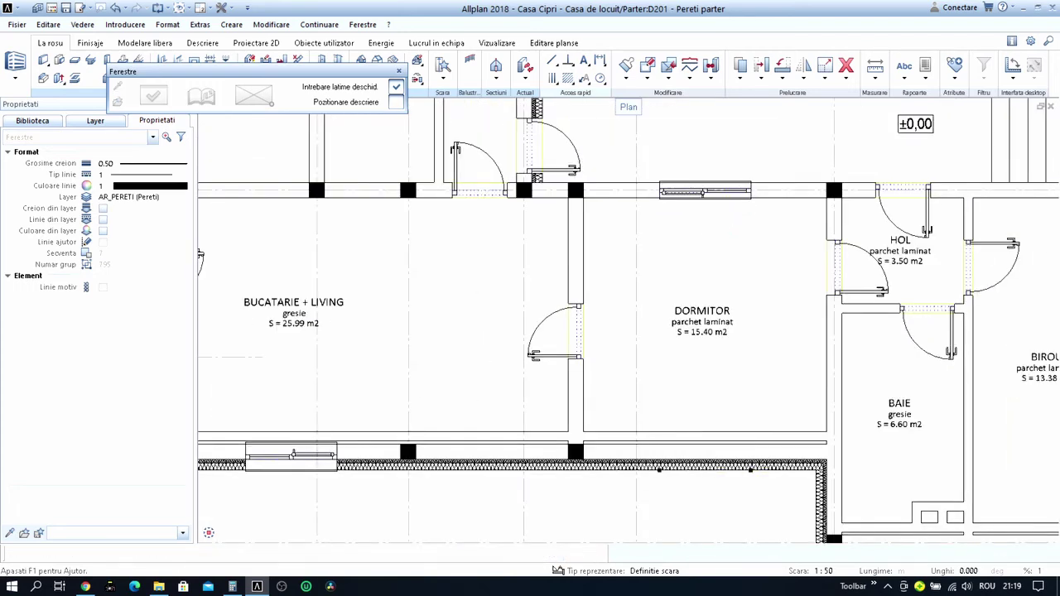
pyautogui.click(731, 406)
pyautogui.scroll(-3, 730, 400)
pyautogui.rightClick(731, 399)
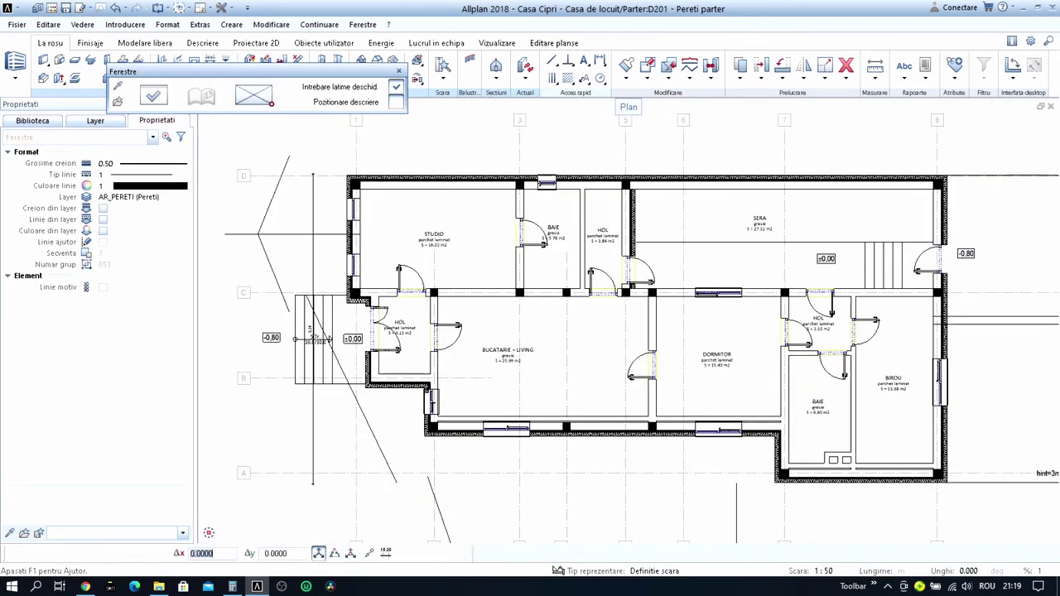
pyautogui.press('Escape')
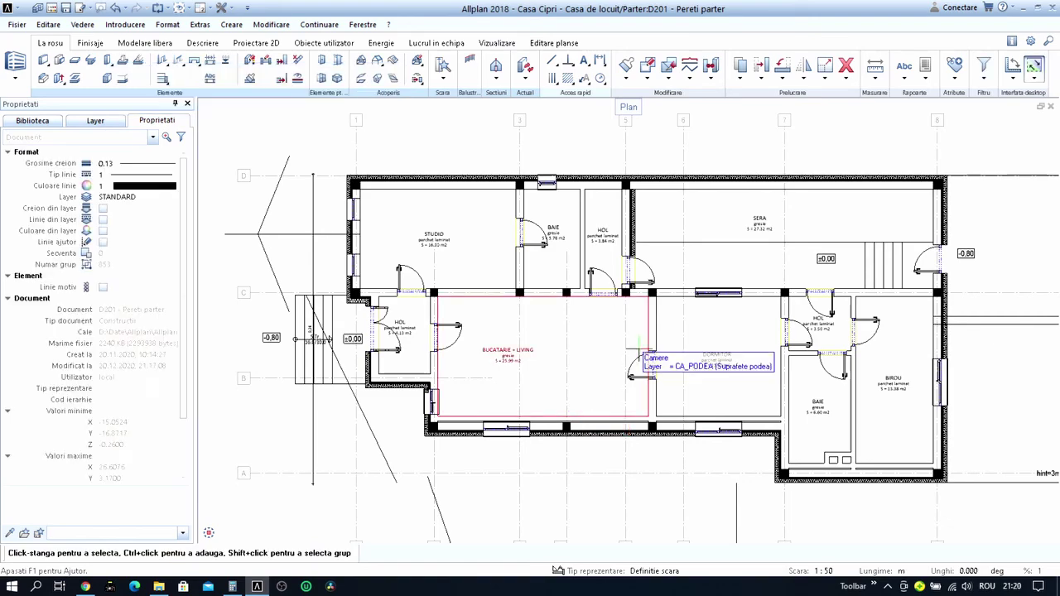
# Delete the pillar in the bottom wall under BUCATARIE + LIVING and select the adjacent window for moving.
pyautogui.scroll(1, 631, 359)
pyautogui.moveTo(613, 331)
pyautogui.mouseDown(button='middle')
pyautogui.moveTo(638, 338)
pyautogui.moveTo(648, 356)
pyautogui.mouseUp(button='middle')
pyautogui.scroll(1, 650, 373)
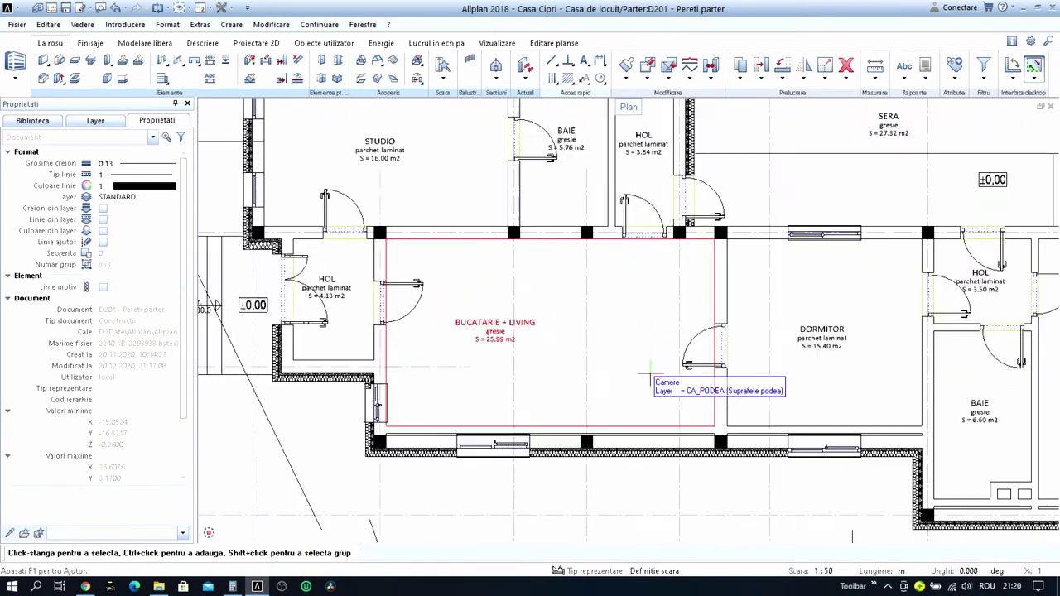
pyautogui.scroll(-1, 650, 375)
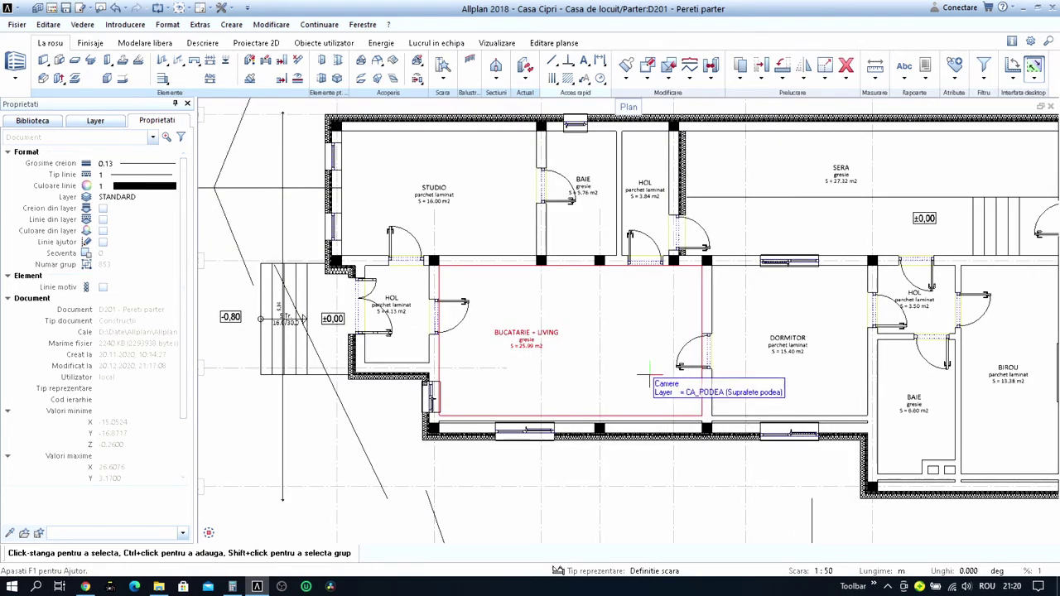
pyautogui.scroll(3, 611, 246)
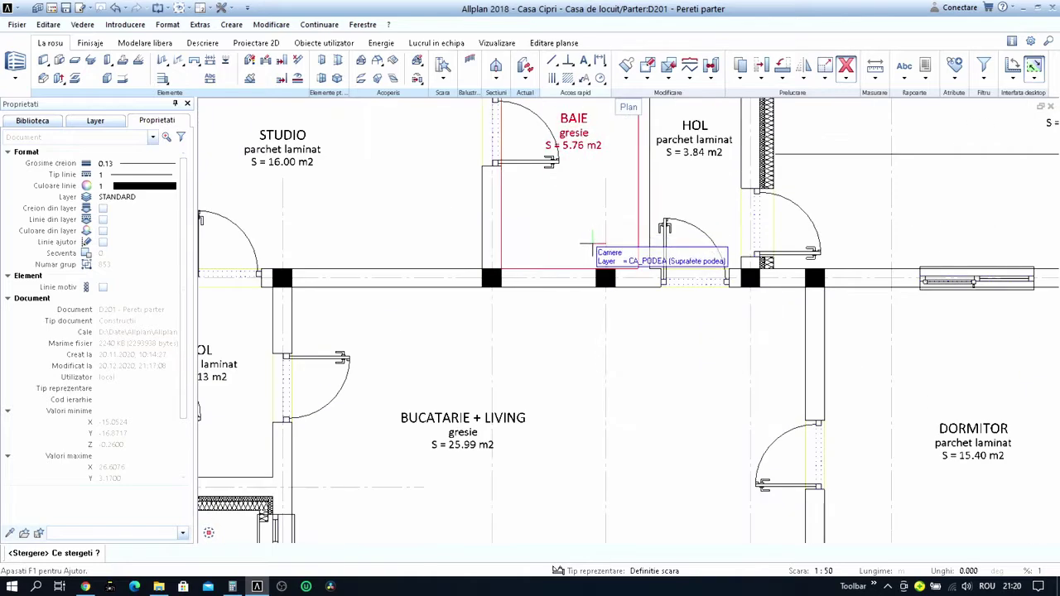
pyautogui.moveTo(627, 310); pyautogui.dragTo(630, 206, button='middle')
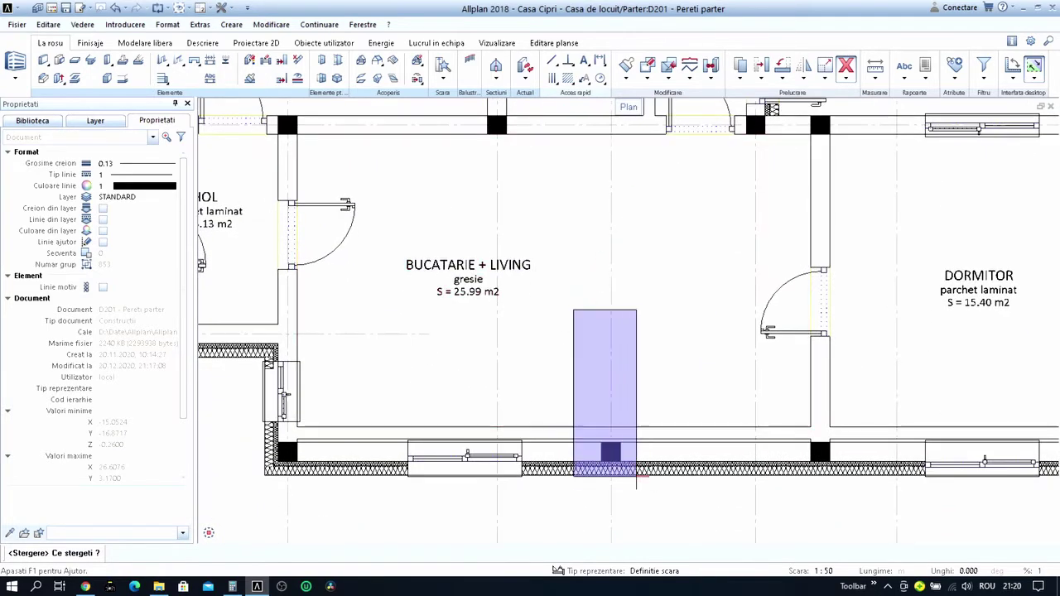
pyautogui.scroll(-3, 617, 426)
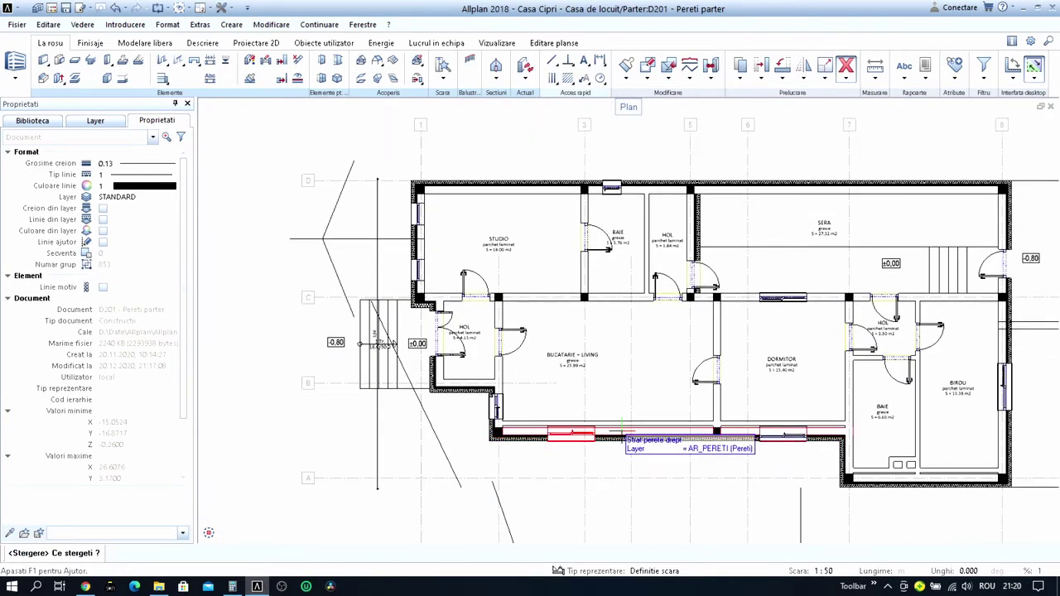
pyautogui.click(761, 67)
pyautogui.moveTo(538, 404); pyautogui.dragTo(642, 487)
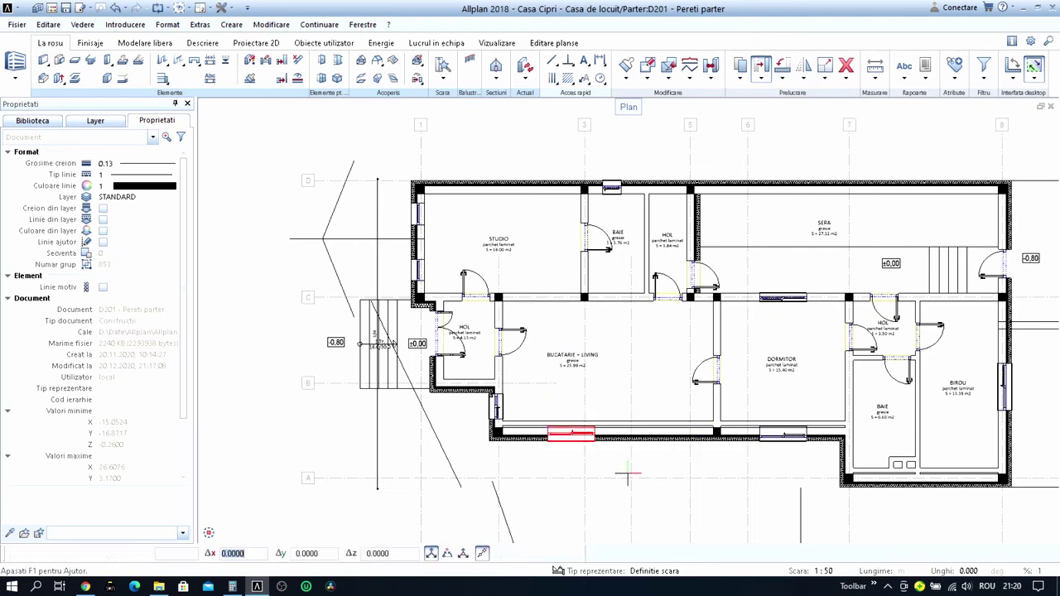
# Shift the window further right along the wall under BUCATARIE + LIVING.
pyautogui.scroll(3, 543, 436)
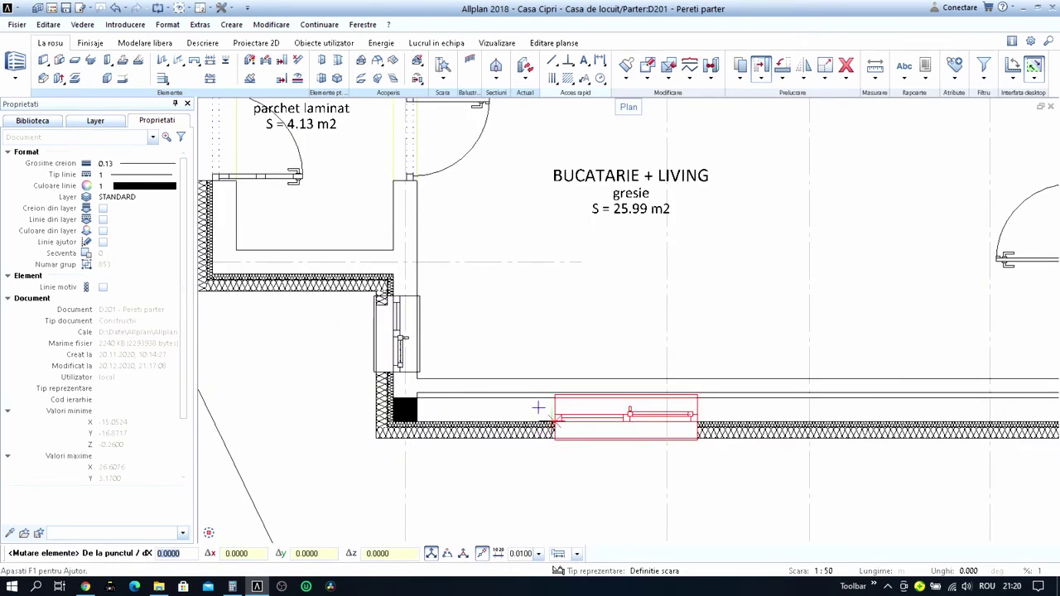
pyautogui.click(538, 407)
pyautogui.scroll(-3, 542, 414)
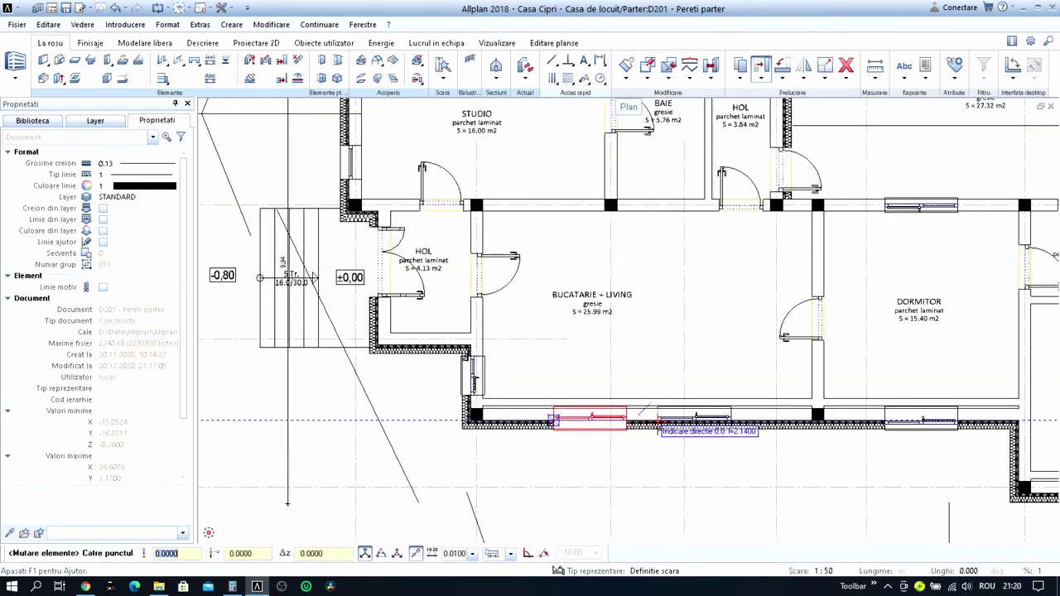
pyautogui.click(659, 424)
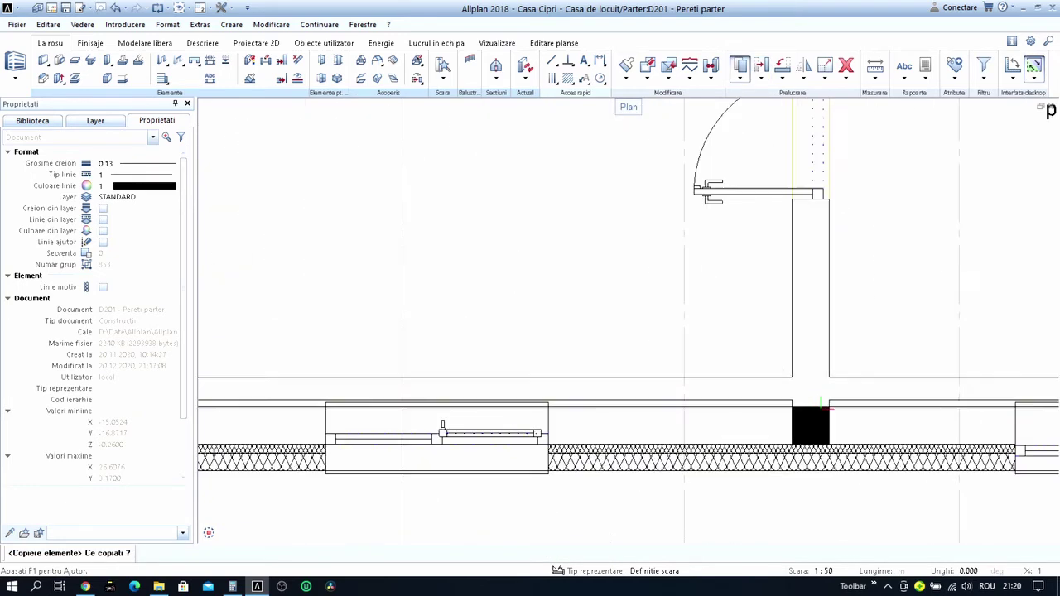
# Copy a pillar into the lower exterior wall under BUCATARIE + LIVING.
pyautogui.scroll(3, 828, 447)
pyautogui.click(830, 458)
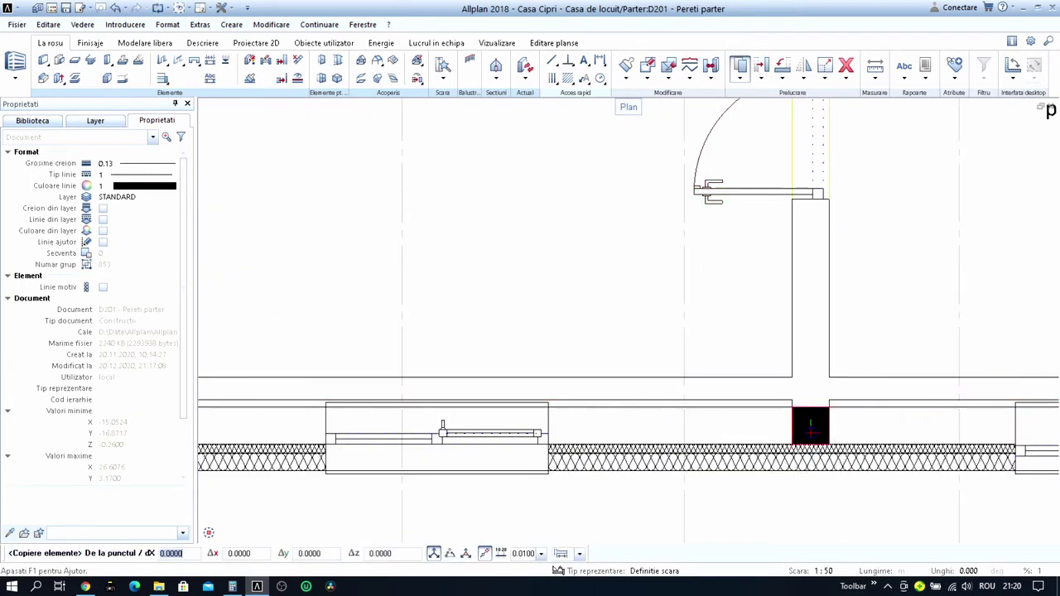
pyautogui.click(812, 438)
pyautogui.scroll(-2, 796, 438)
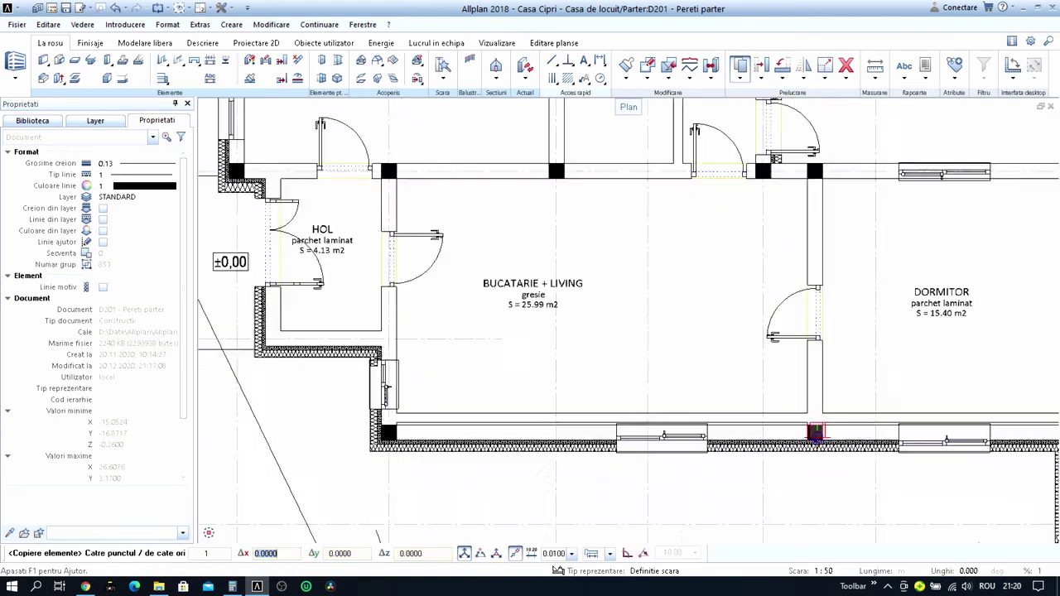
pyautogui.scroll(-2, 778, 437)
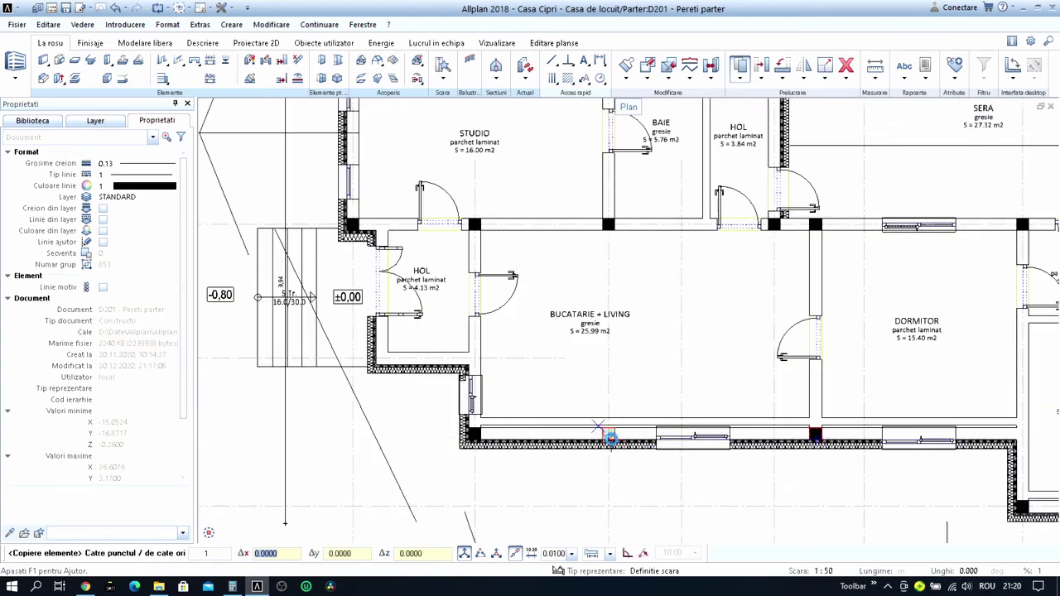
pyautogui.click(611, 439)
pyautogui.scroll(-3, 611, 439)
pyautogui.press('Escape')
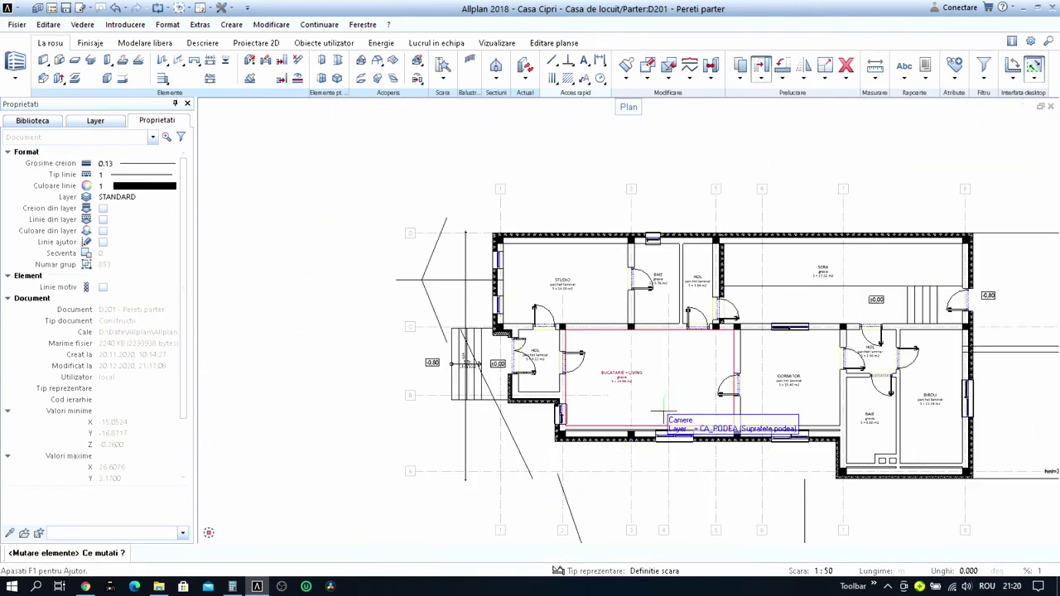
# Move the lower BUCATARIE + LIVING window further left along the wall.
pyautogui.scroll(3, 663, 411)
pyautogui.moveTo(625, 402); pyautogui.dragTo(739, 490)
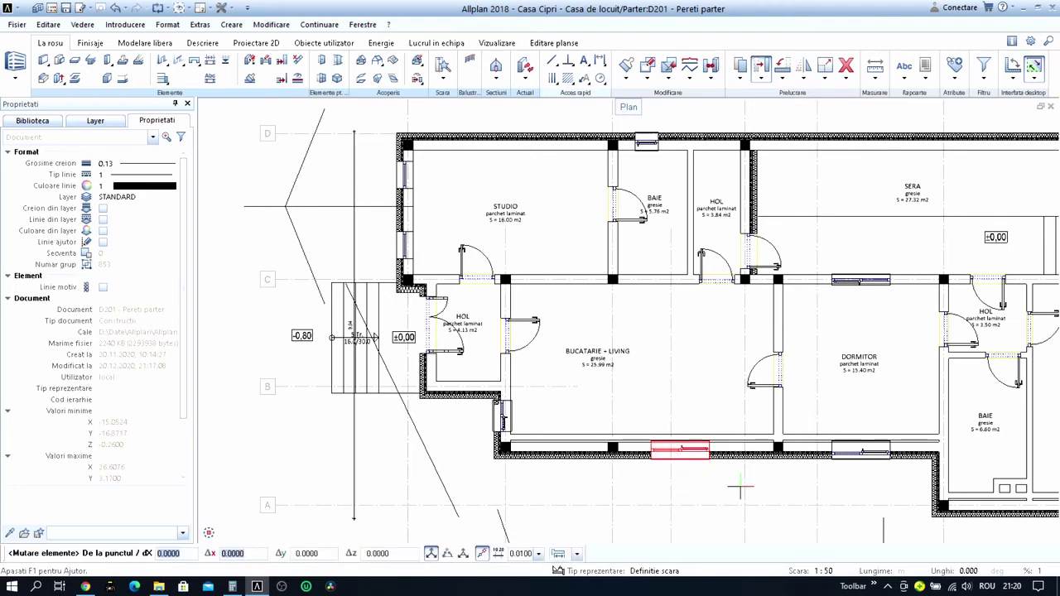
pyautogui.scroll(2, 650, 450)
pyautogui.scroll(2, 650, 431)
pyautogui.click(636, 412)
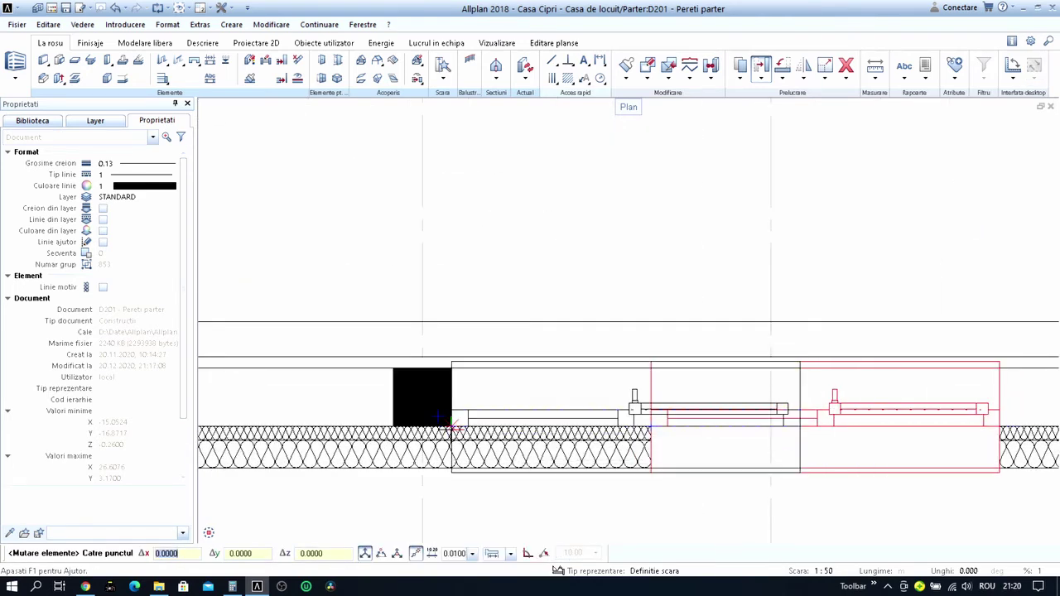
pyautogui.write(',6')
pyautogui.click(451, 426)
pyautogui.scroll(-2, 452, 435)
pyautogui.scroll(-2, 563, 353)
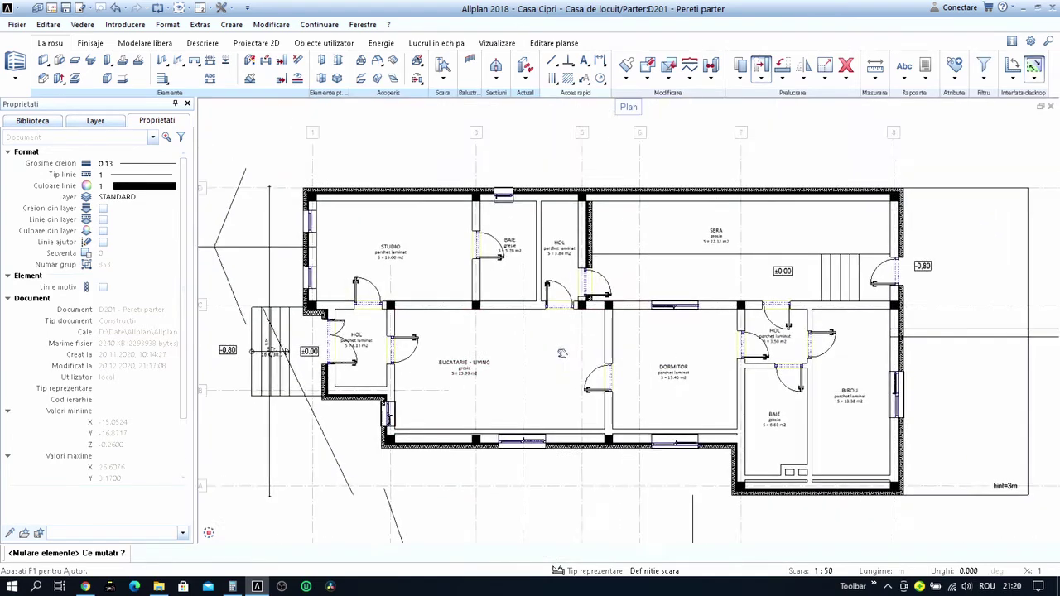
pyautogui.scroll(1, 562, 354)
pyautogui.press('Escape')
# Shift the BUCATARIE + LIVING room label further right within the room.
pyautogui.scroll(1, 572, 383)
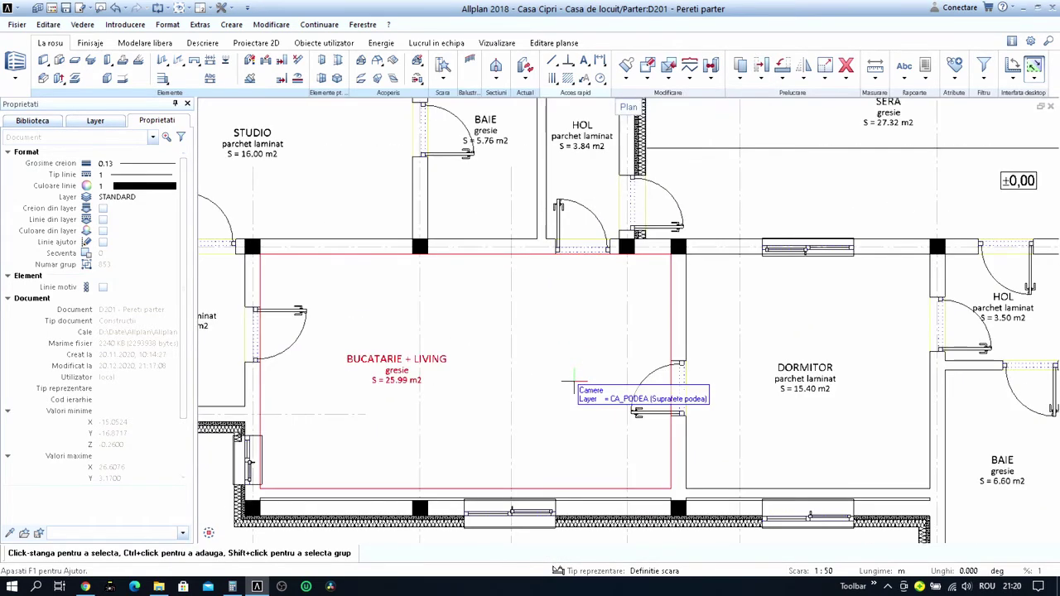
pyautogui.press('Return')
pyautogui.click(549, 374)
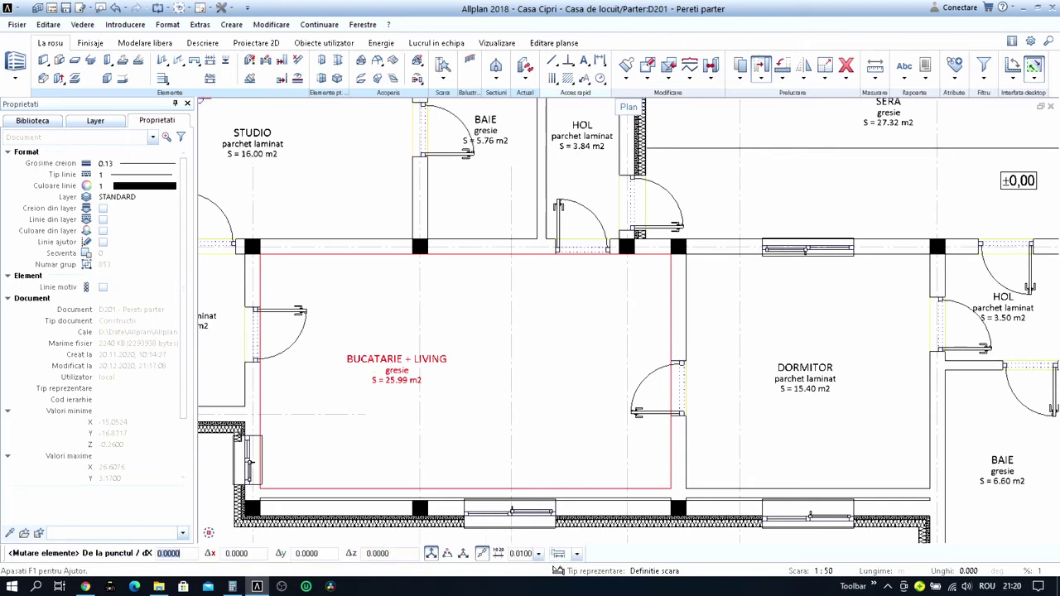
pyautogui.press('Escape')
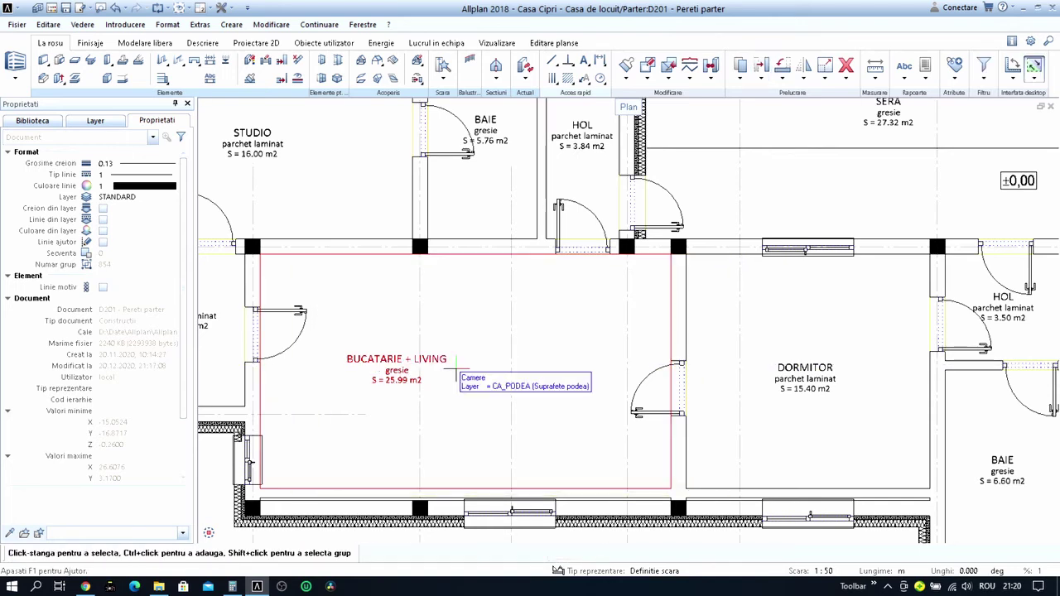
pyautogui.press('Return')
pyautogui.moveTo(337, 334); pyautogui.dragTo(510, 420)
pyautogui.click(468, 385)
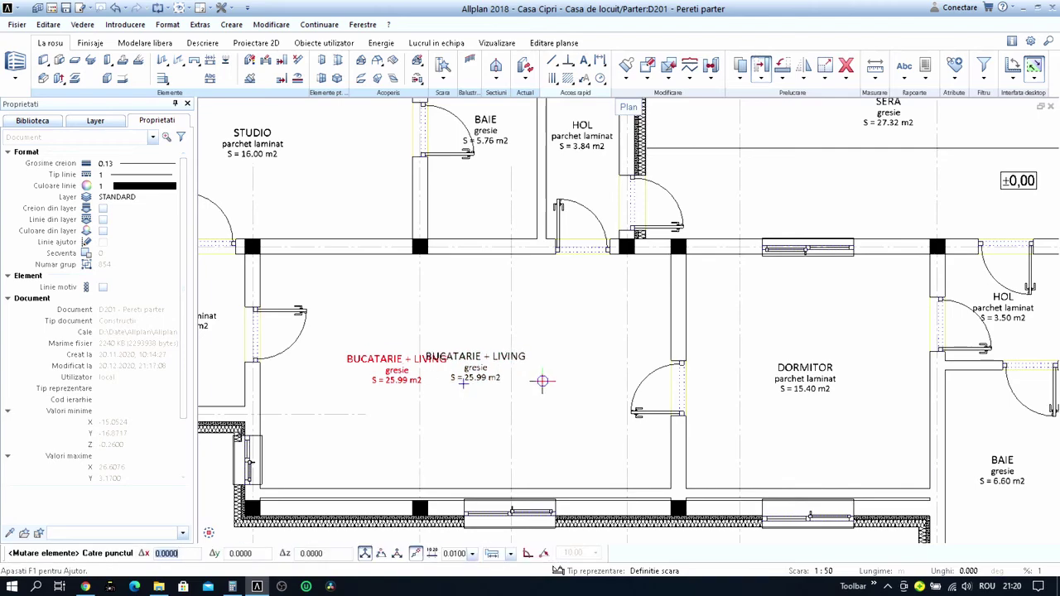
pyautogui.click(549, 386)
pyautogui.scroll(-2, 686, 389)
pyautogui.press('Escape')
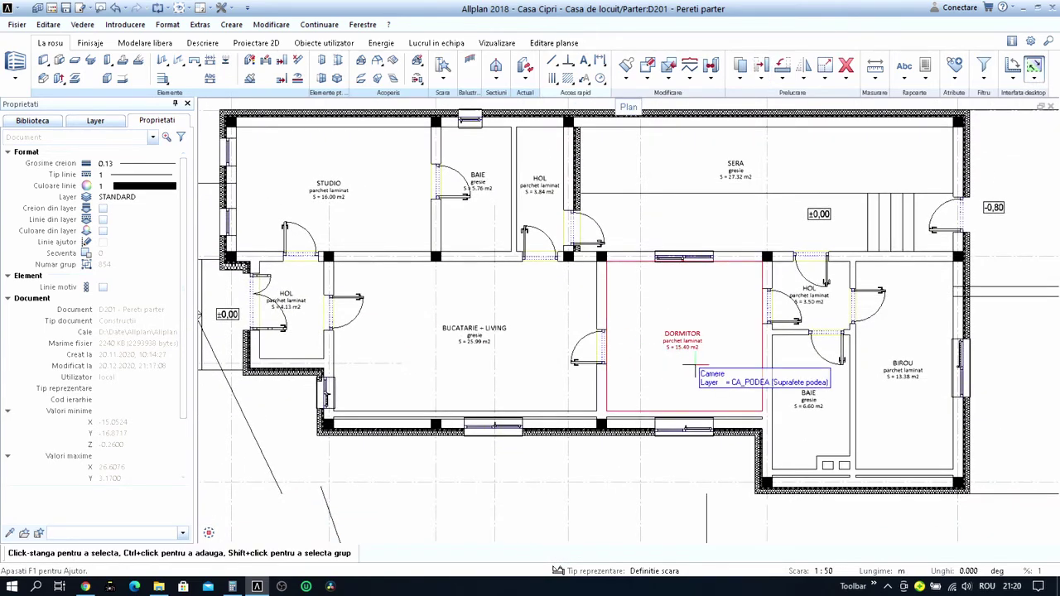
# Bring up the project's building structure drawing list with F2.
pyautogui.scroll(1, 687, 373)
pyautogui.moveTo(749, 377); pyautogui.dragTo(729, 387, button='middle')
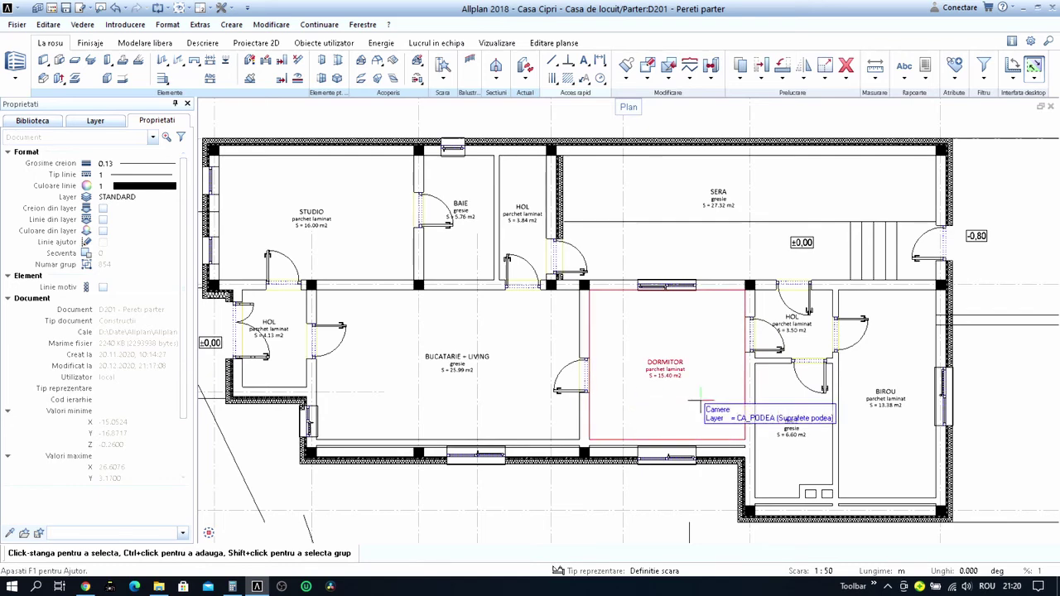
pyautogui.scroll(-1, 694, 400)
pyautogui.moveTo(695, 400); pyautogui.dragTo(684, 378, button='middle')
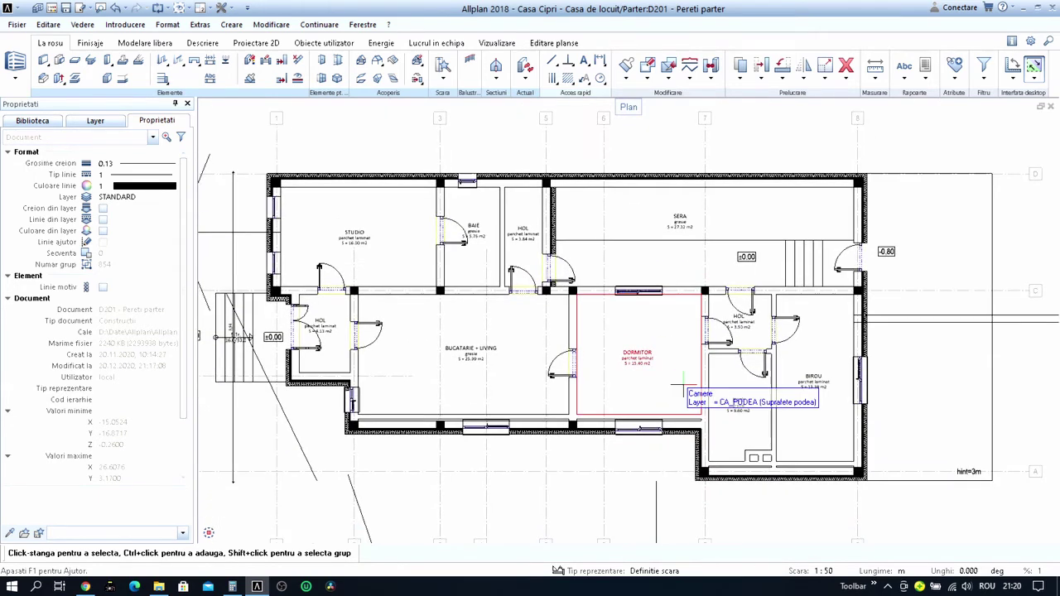
pyautogui.scroll(-1, 655, 385)
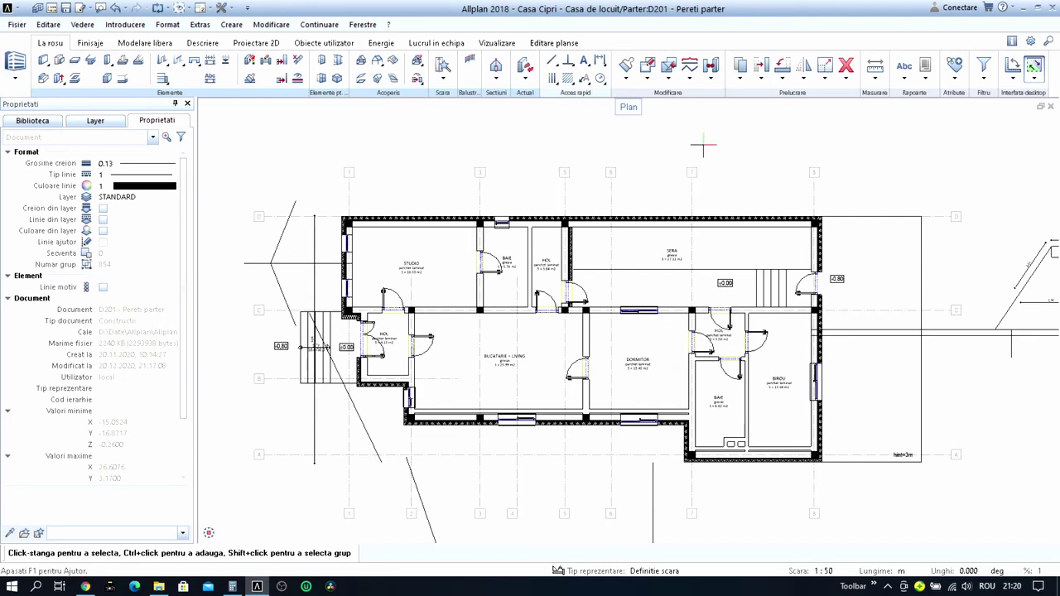
pyautogui.press('F2')
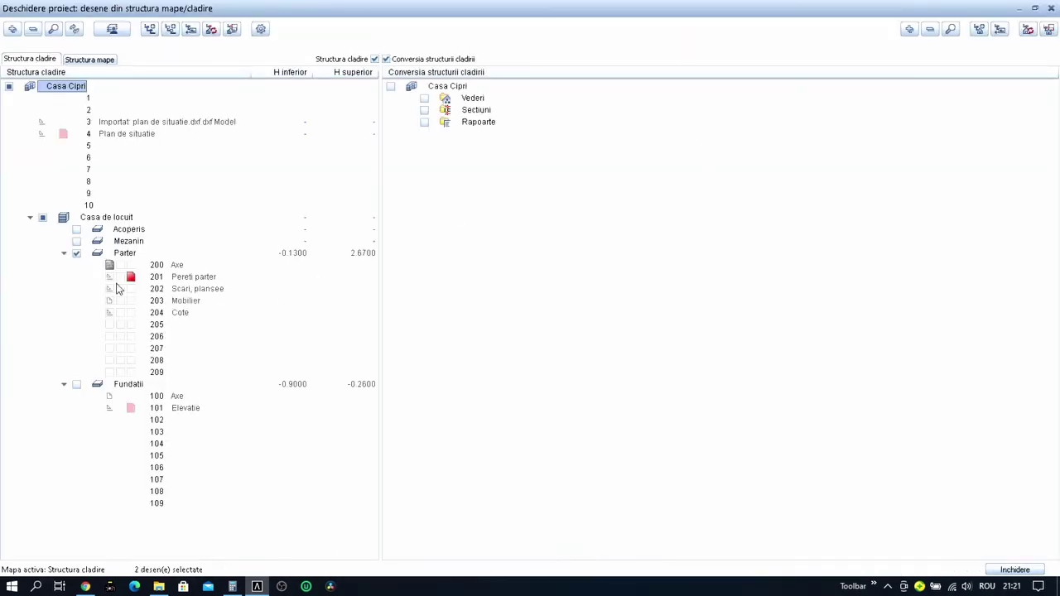
# Open drawing 200 Axe under Parter, with drawing 201 Pereti parter in the background.
pyautogui.click(119, 276)
pyautogui.doubleClick(125, 264)
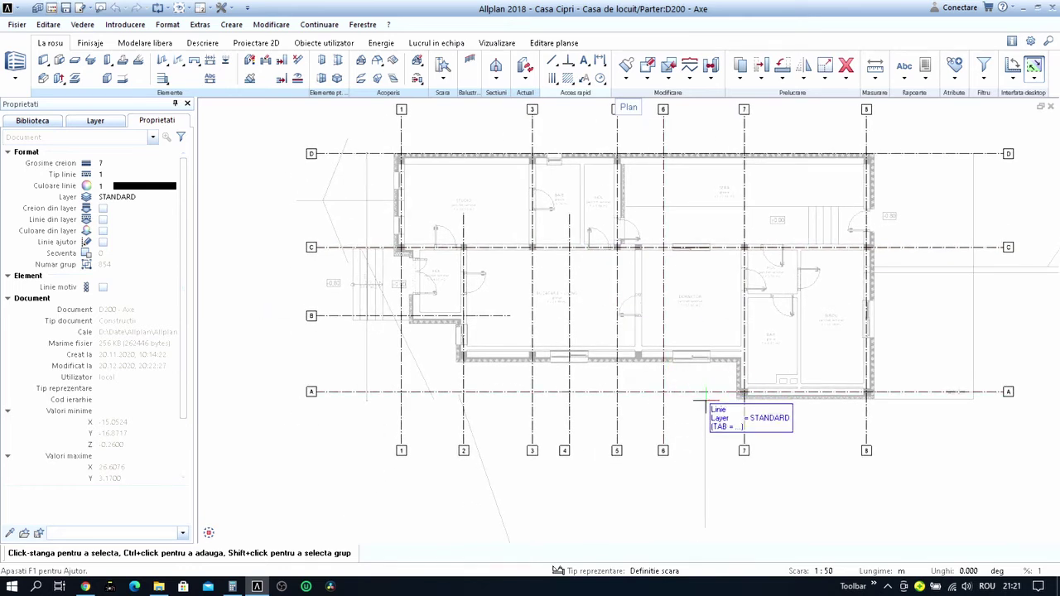
# Copy axis A upward by a vertical offset of 0.125.
pyautogui.moveTo(705, 405); pyautogui.dragTo(672, 399, button='middle')
pyautogui.hotkey('ctrl', 'c')
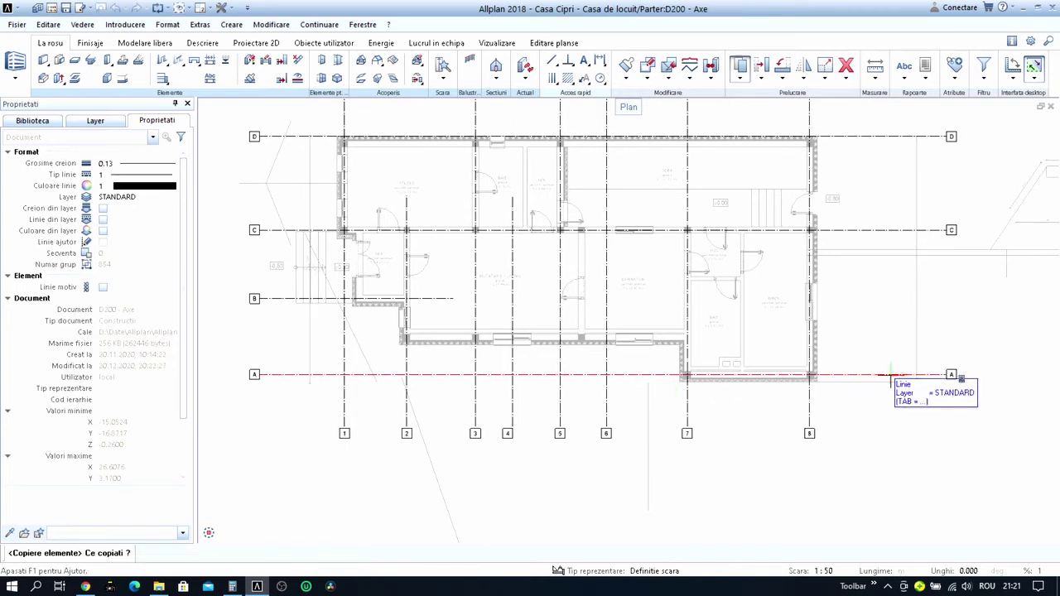
pyautogui.moveTo(984, 400); pyautogui.dragTo(932, 336)
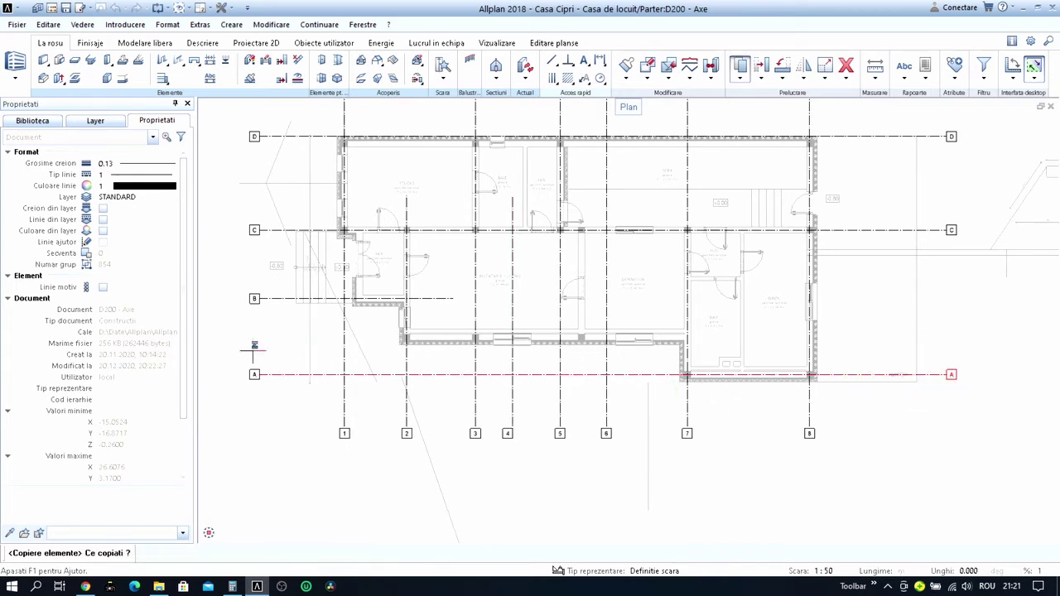
pyautogui.rightClick(719, 406)
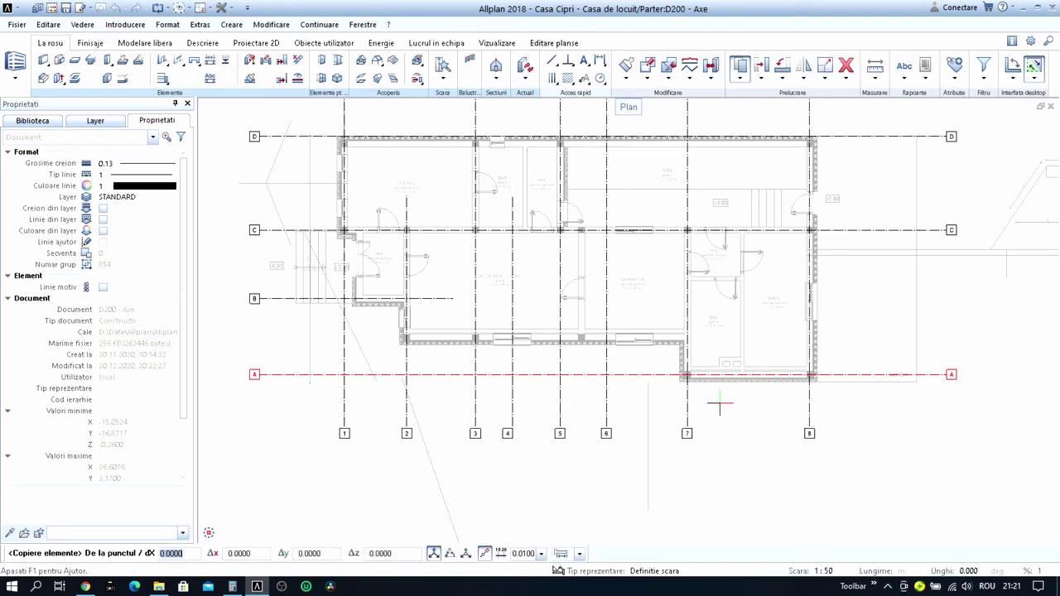
pyautogui.scroll(4, 589, 369)
pyautogui.click(653, 391)
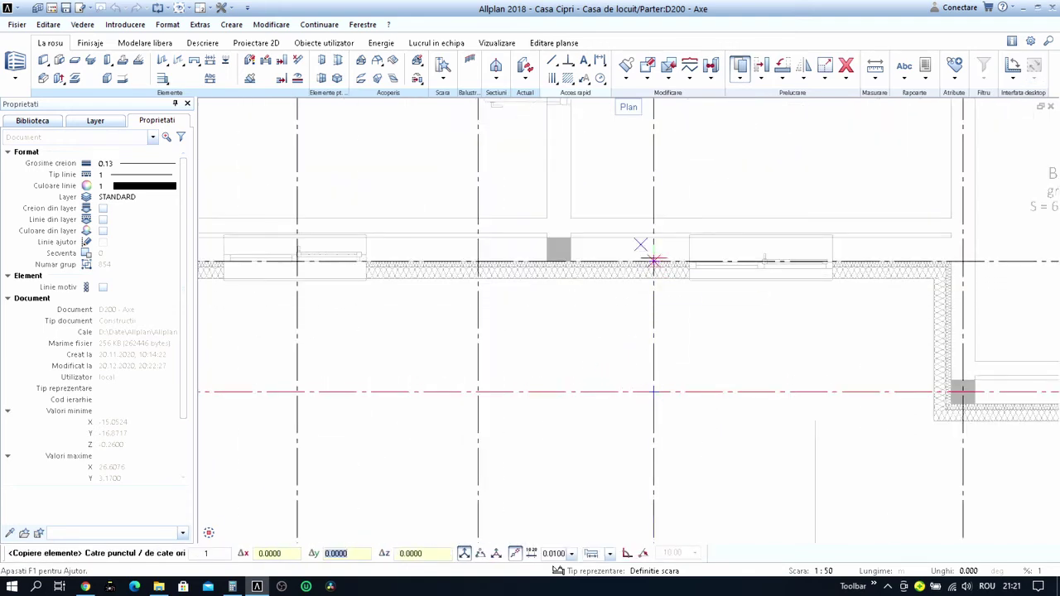
pyautogui.click(345, 554)
pyautogui.write('0.1')
pyautogui.press('BackSpace')
pyautogui.press('BackSpace')
pyautogui.write('.125')
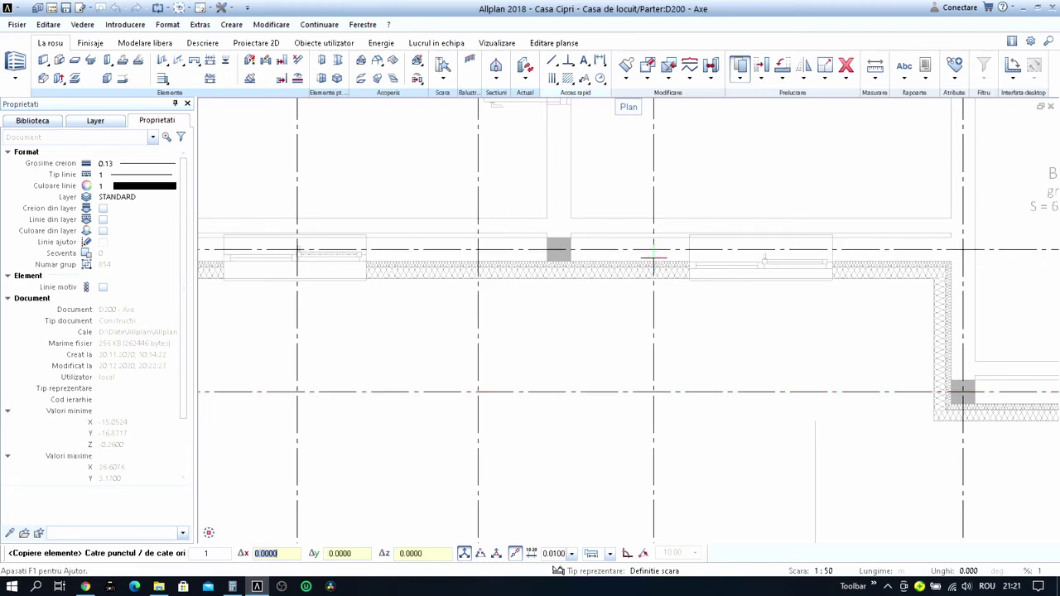
pyautogui.scroll(-3, 653, 258)
pyautogui.scroll(1, 694, 303)
pyautogui.press('Return')
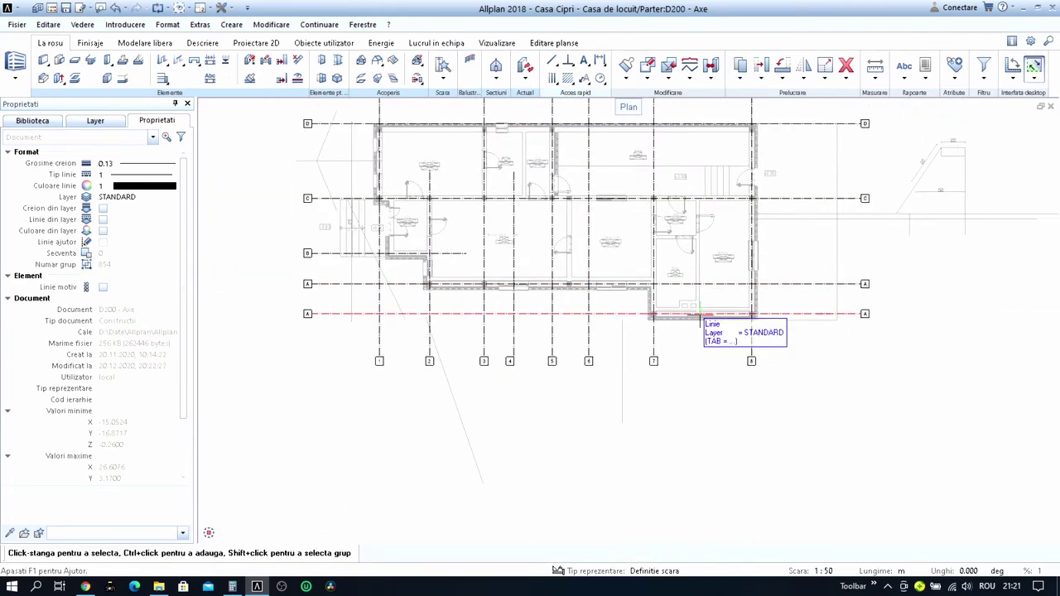
# Copy axis 1 across to the wall face.
pyautogui.moveTo(584, 298)
pyautogui.mouseDown(button='middle')
pyautogui.moveTo(636, 328)
pyautogui.moveTo(687, 328)
pyautogui.mouseUp(button='middle')
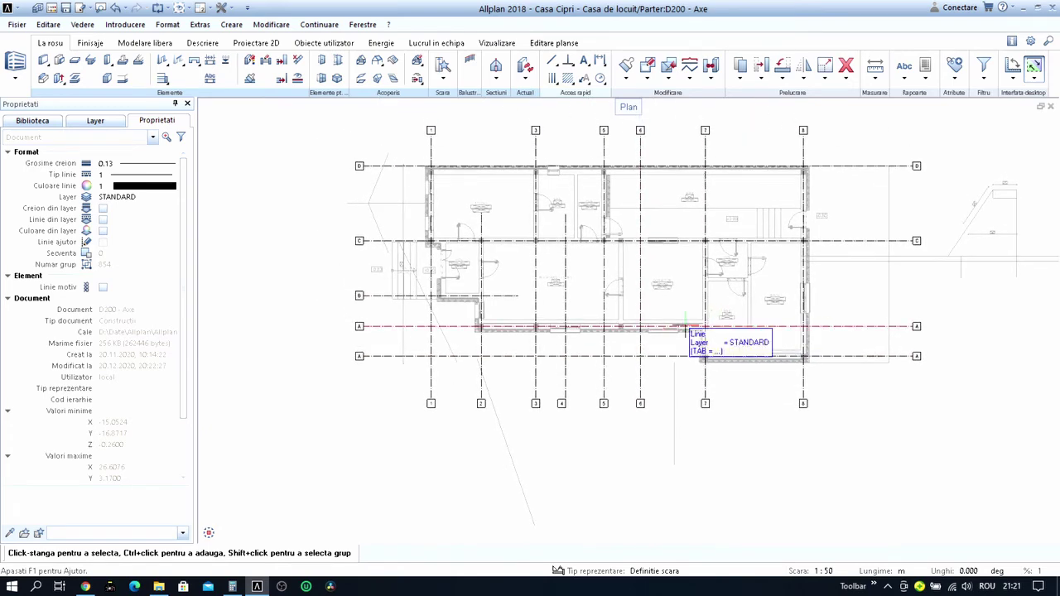
pyautogui.moveTo(630, 295); pyautogui.dragTo(631, 311, button='middle')
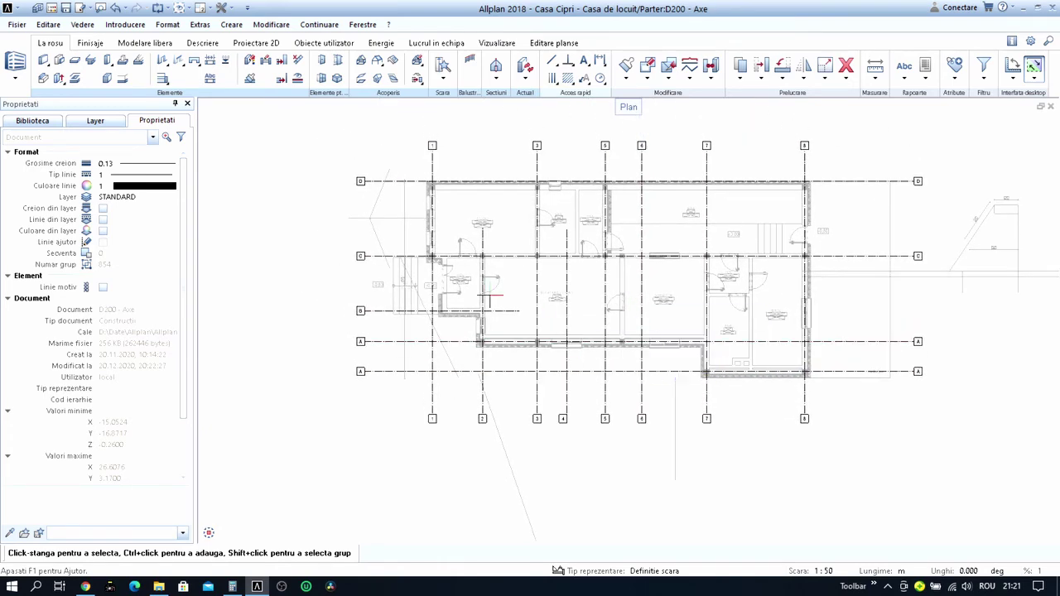
pyautogui.scroll(2, 439, 281)
pyautogui.scroll(-2, 497, 306)
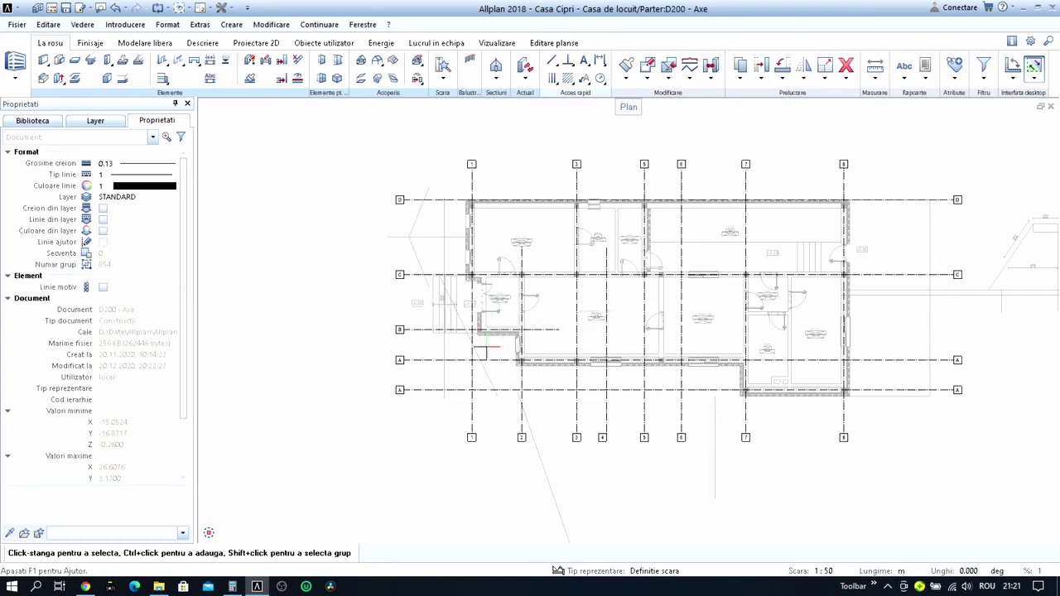
pyautogui.scroll(1, 484, 353)
pyautogui.hotkey('ctrl', 'c')
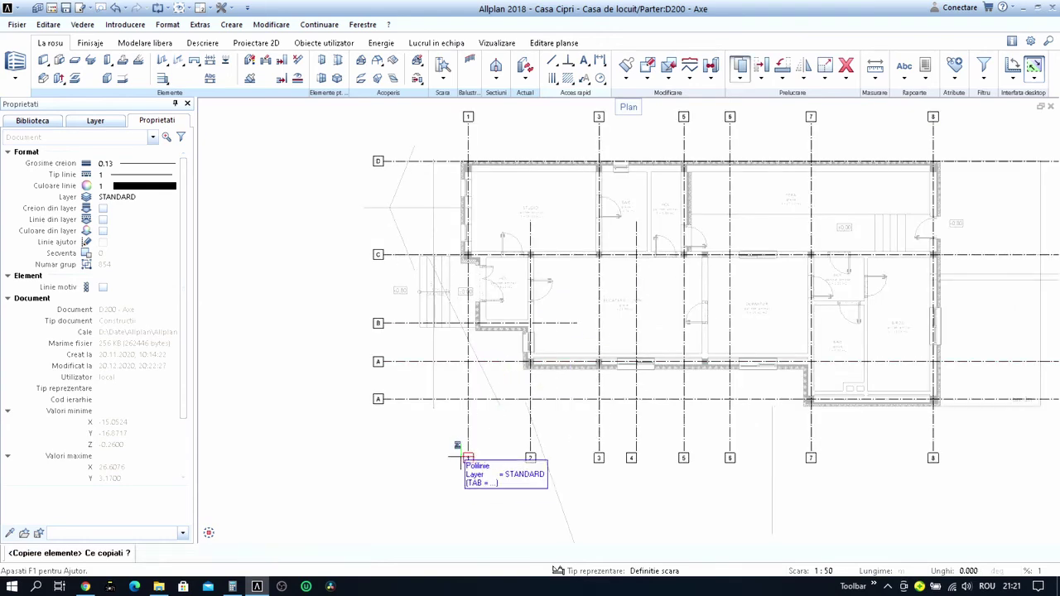
pyautogui.click(461, 458)
pyautogui.scroll(5, 470, 328)
pyautogui.scroll(3, 470, 325)
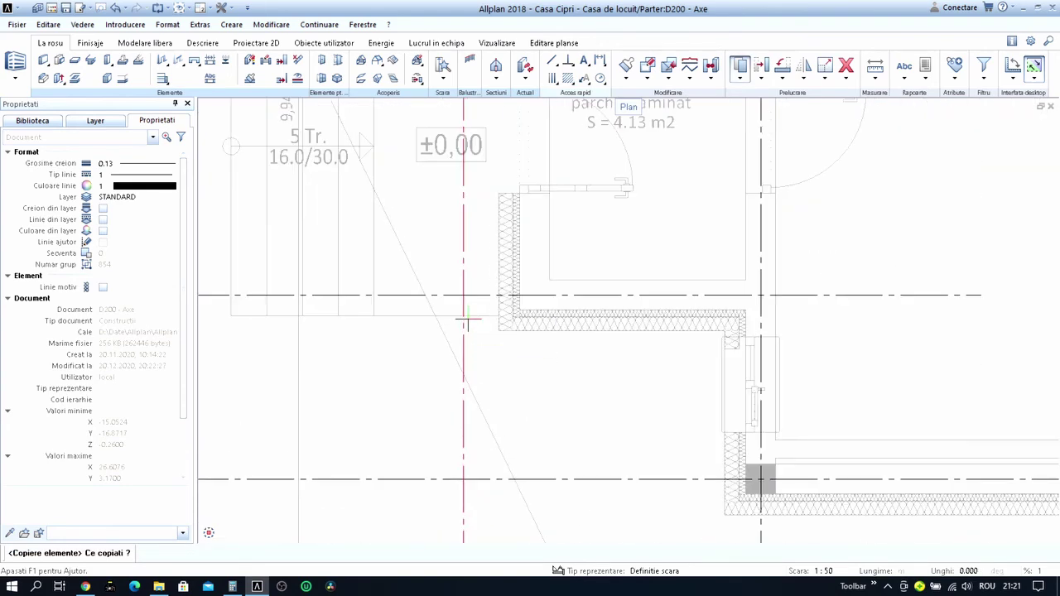
pyautogui.rightClick(470, 322)
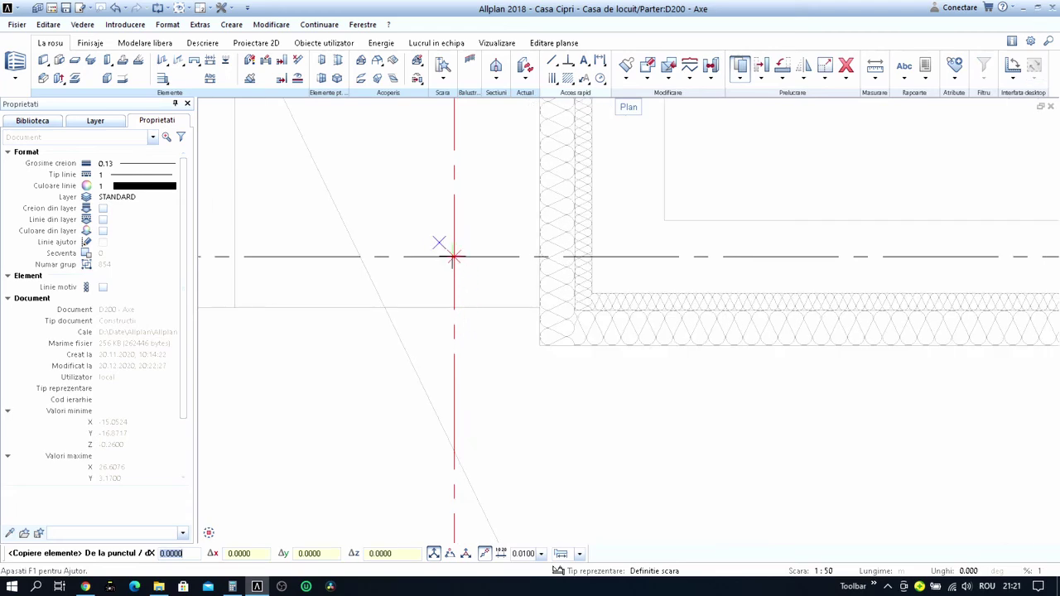
pyautogui.click(453, 258)
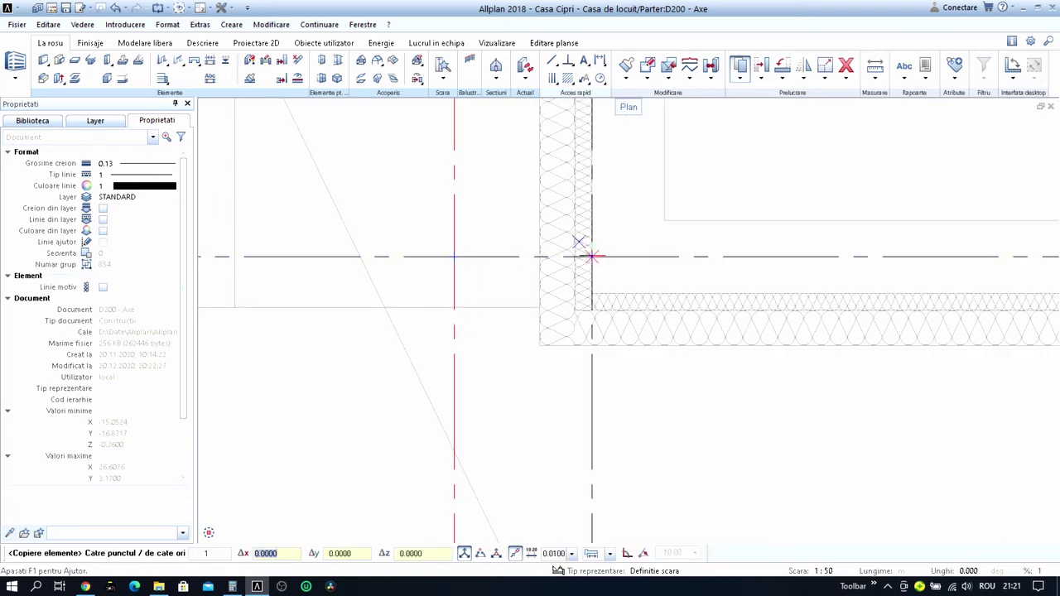
pyautogui.click(579, 241)
pyautogui.scroll(-5, 579, 241)
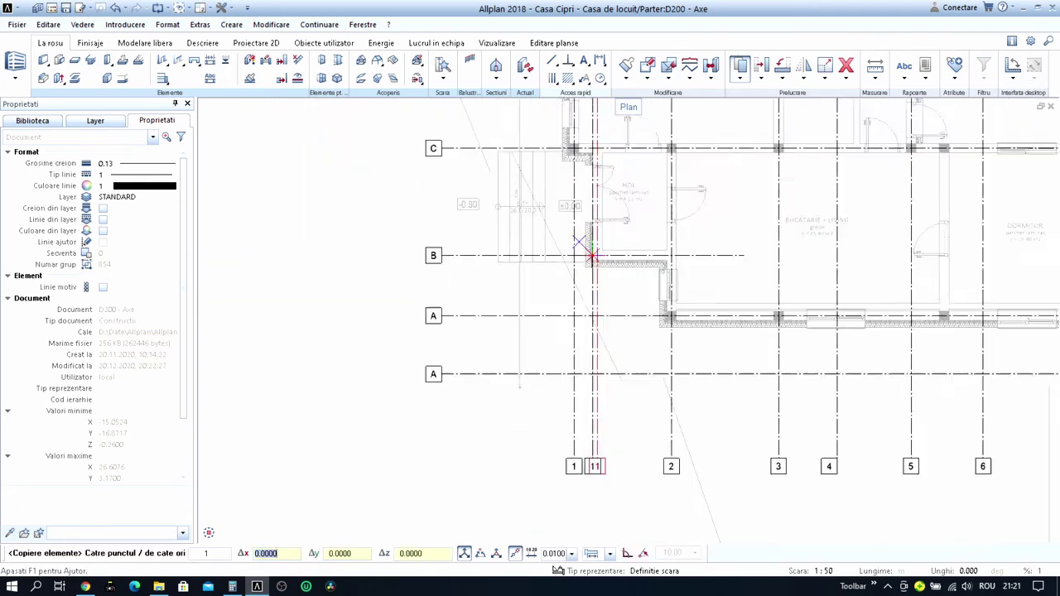
pyautogui.press('Escape')
# Delete axis 4 from the grid.
pyautogui.scroll(-1, 576, 333)
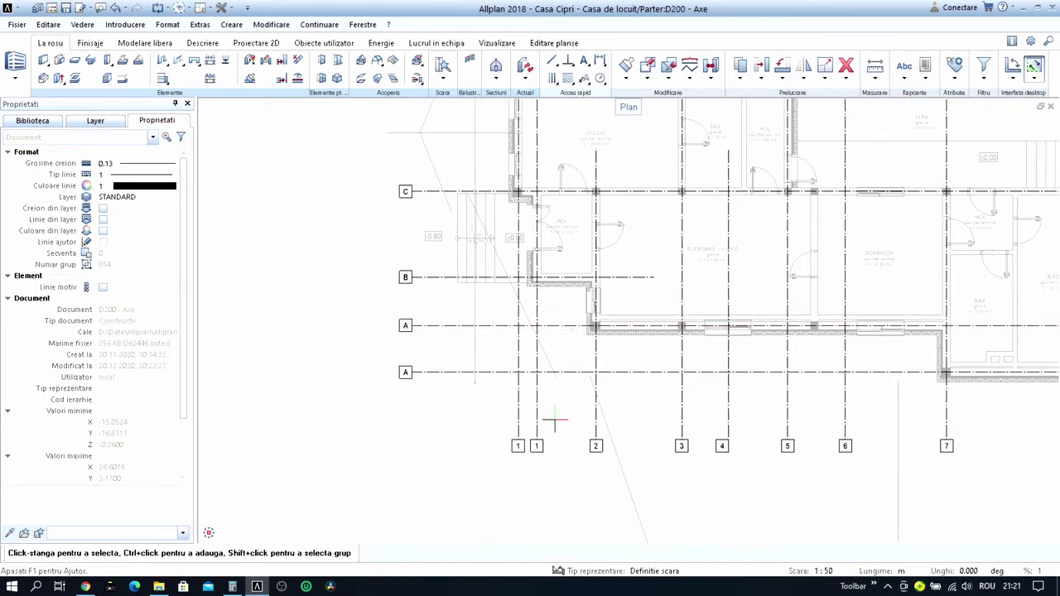
pyautogui.scroll(-1, 557, 420)
pyautogui.scroll(-1, 567, 415)
pyautogui.scroll(-1, 576, 409)
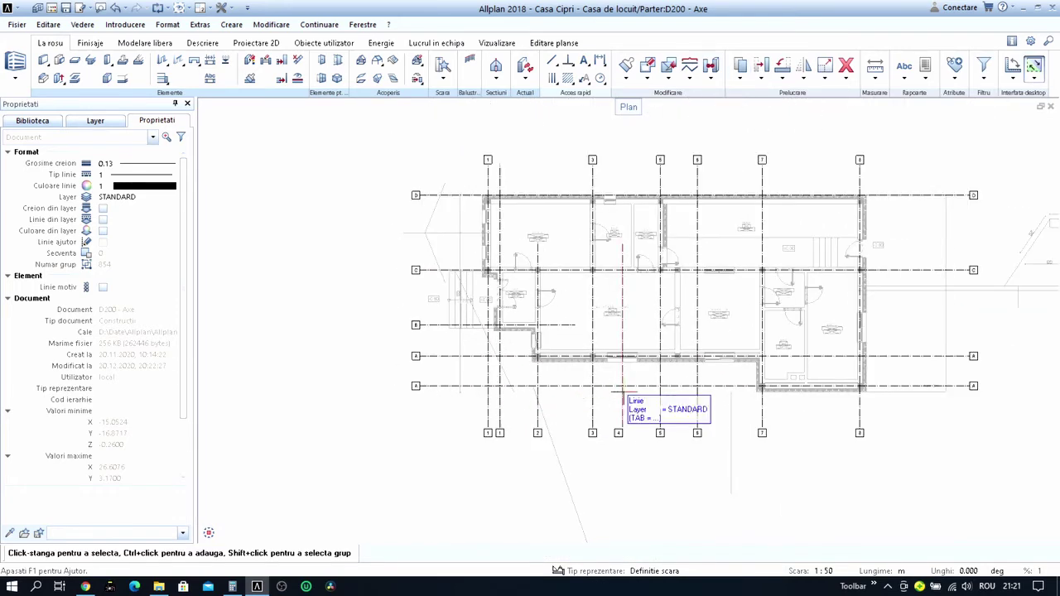
pyautogui.click(846, 66)
pyautogui.scroll(3, 686, 407)
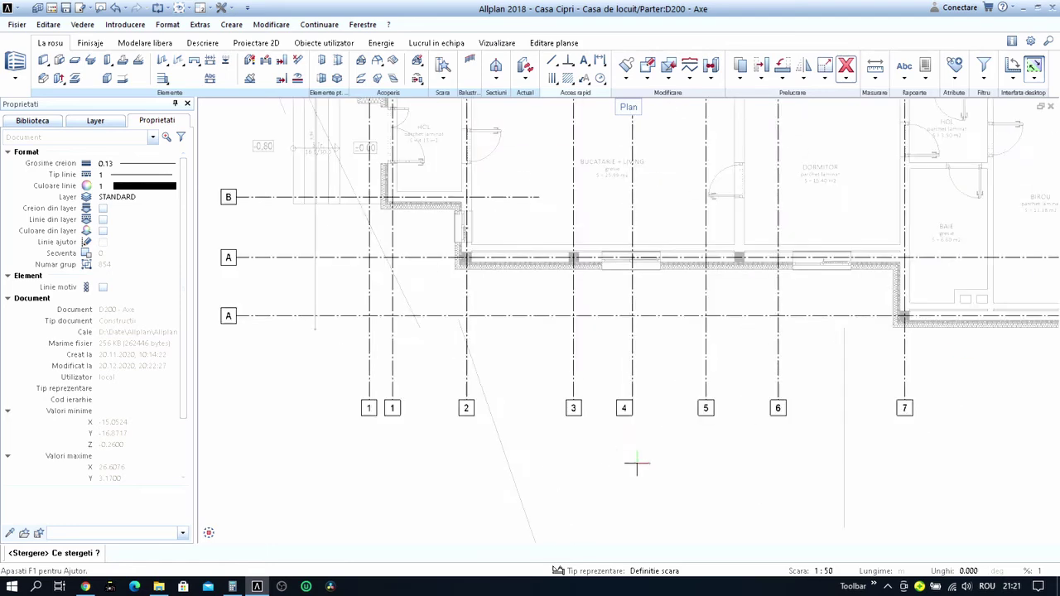
pyautogui.moveTo(643, 442); pyautogui.dragTo(604, 384)
pyautogui.scroll(-5, 610, 384)
pyautogui.scroll(3, 617, 381)
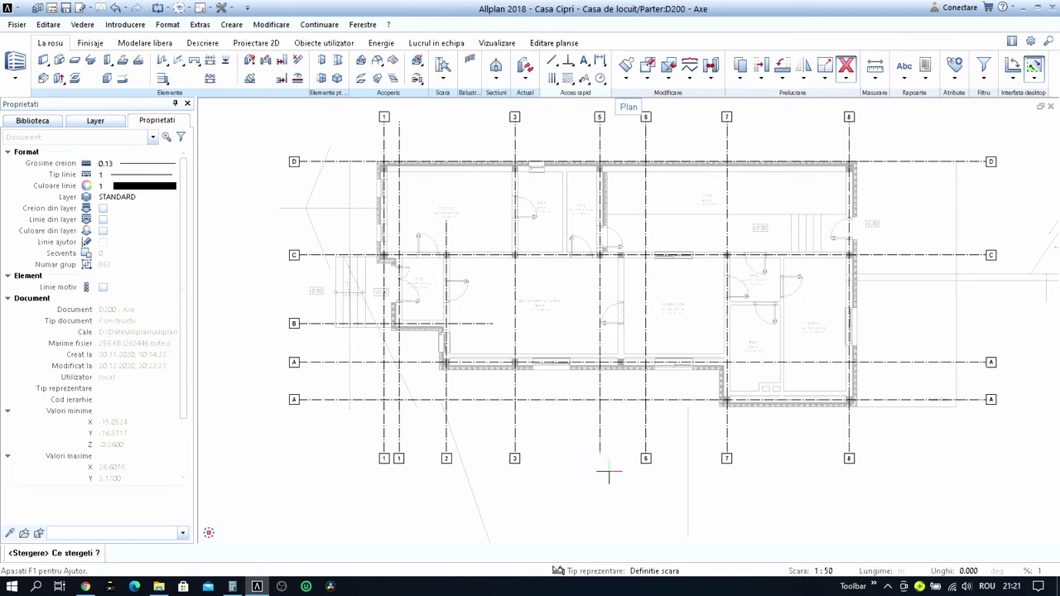
pyautogui.scroll(2, 571, 408)
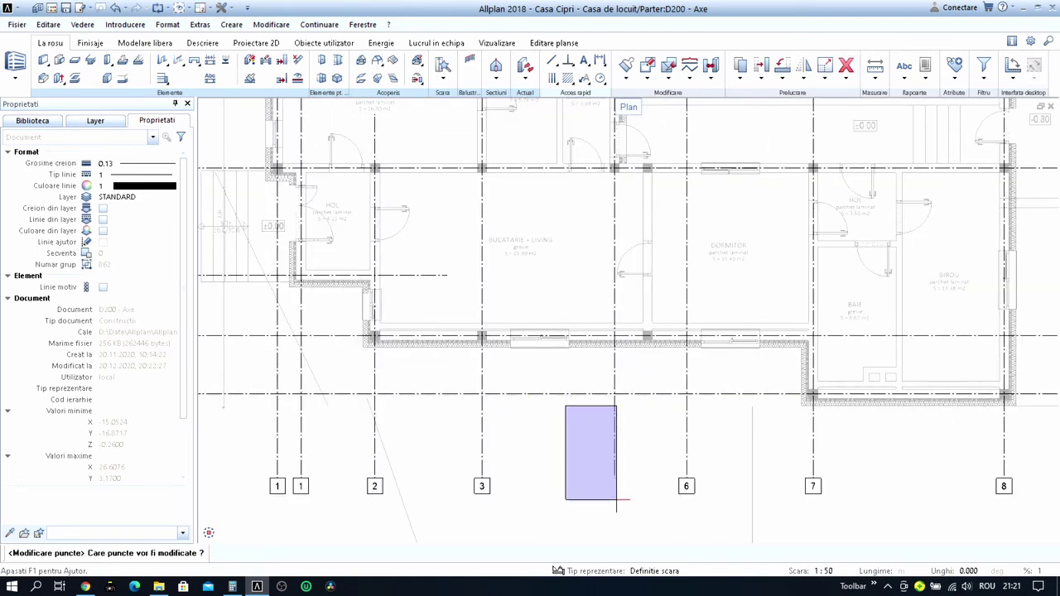
# Shorten axis 5 so its lower end stops at the wall.
pyautogui.moveTo(562, 398); pyautogui.dragTo(620, 501)
pyautogui.click(616, 481)
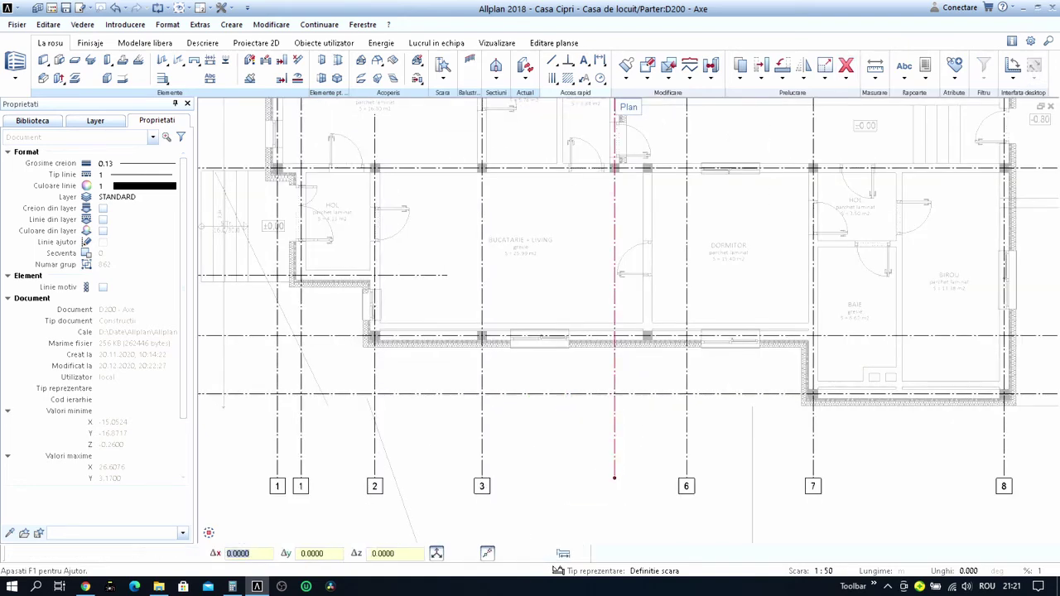
pyautogui.click(617, 223)
pyautogui.scroll(-3, 617, 224)
pyautogui.press('Escape')
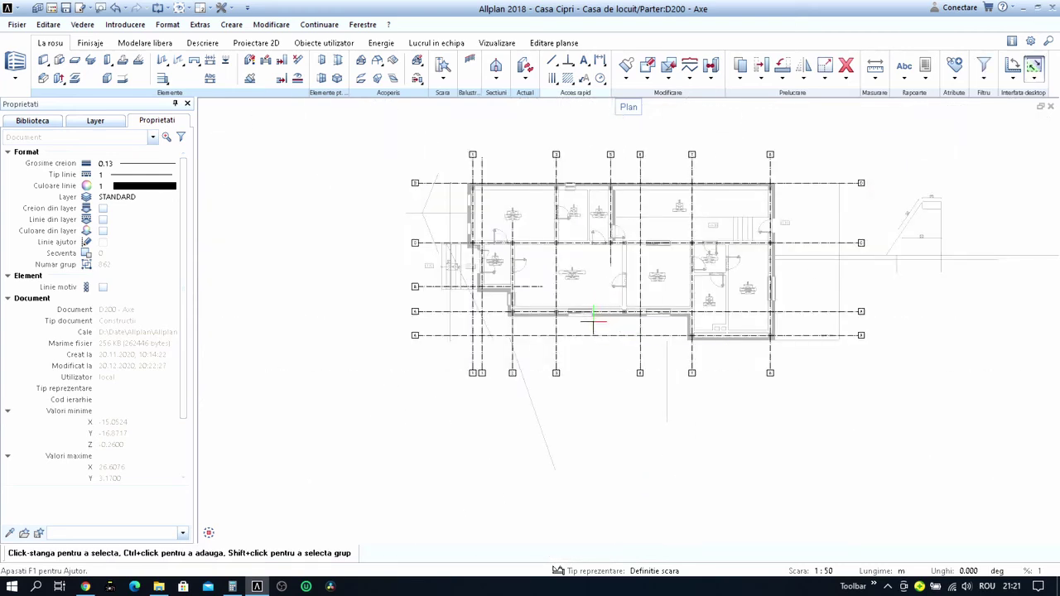
# Copy axis 3 across to another column position.
pyautogui.hotkey('ctrl', 'c')
pyautogui.moveTo(584, 411); pyautogui.dragTo(546, 365)
pyautogui.scroll(3, 555, 365)
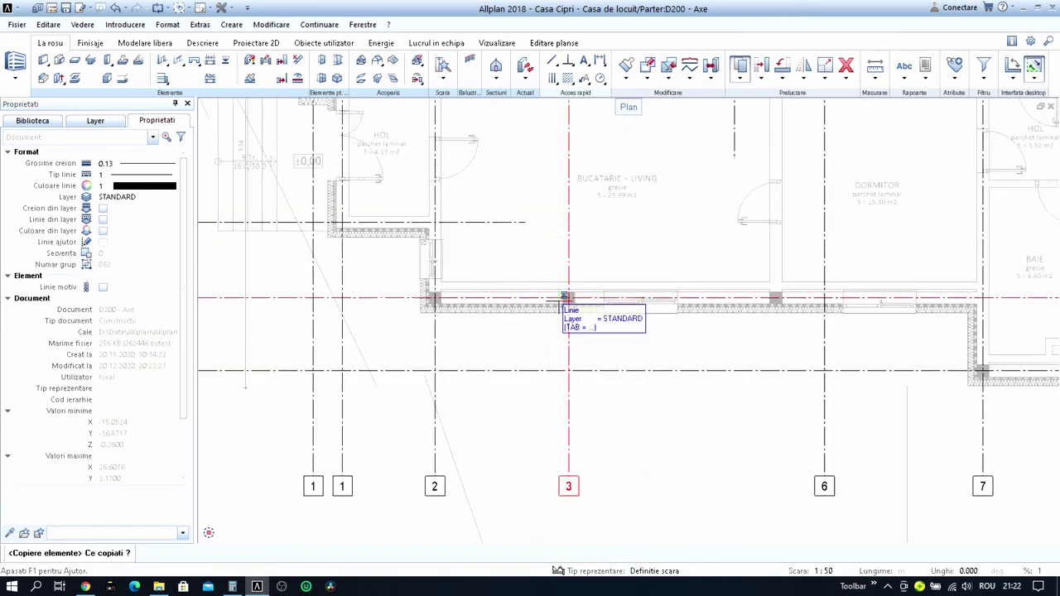
pyautogui.scroll(2, 561, 305)
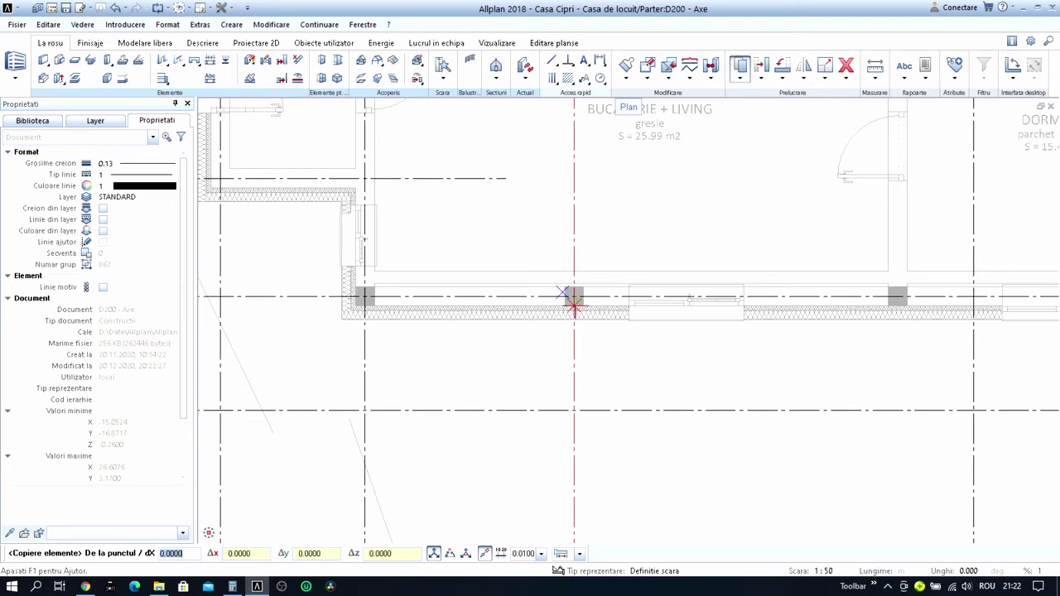
pyautogui.click(573, 300)
pyautogui.scroll(2, 748, 305)
pyautogui.scroll(1, 733, 300)
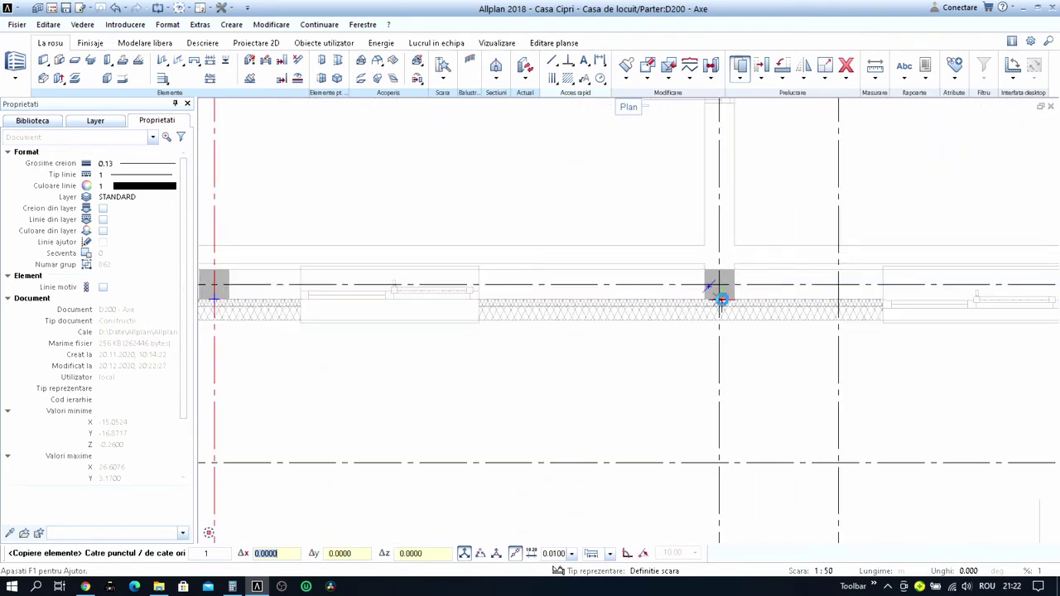
pyautogui.click(722, 300)
pyautogui.scroll(-4, 722, 300)
pyautogui.press('Escape')
# Pull the top end of the new axis copy down to its new position.
pyautogui.scroll(1, 698, 346)
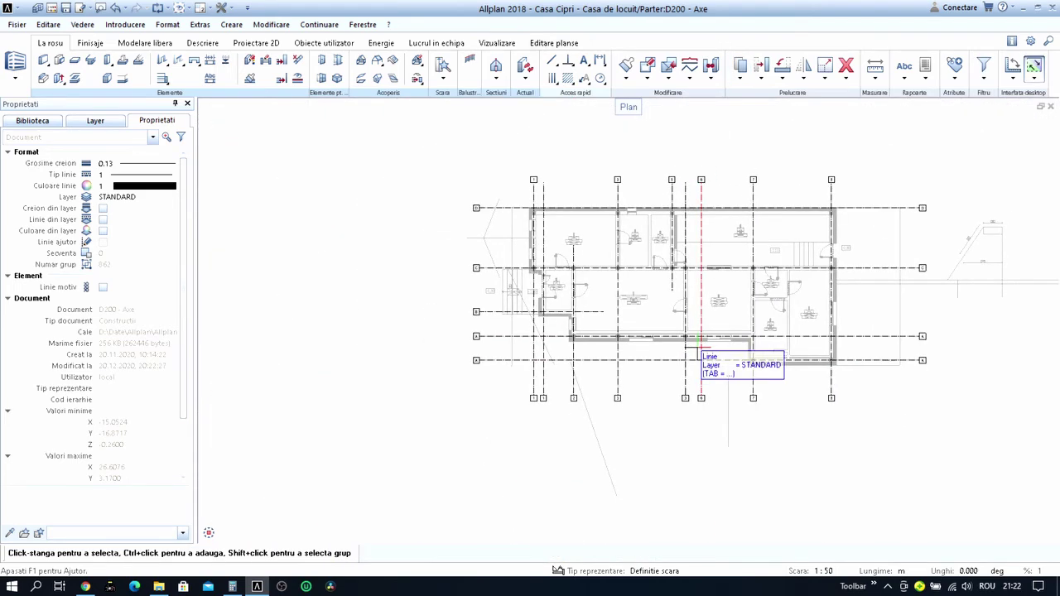
pyautogui.click(699, 346)
pyautogui.scroll(4, 671, 179)
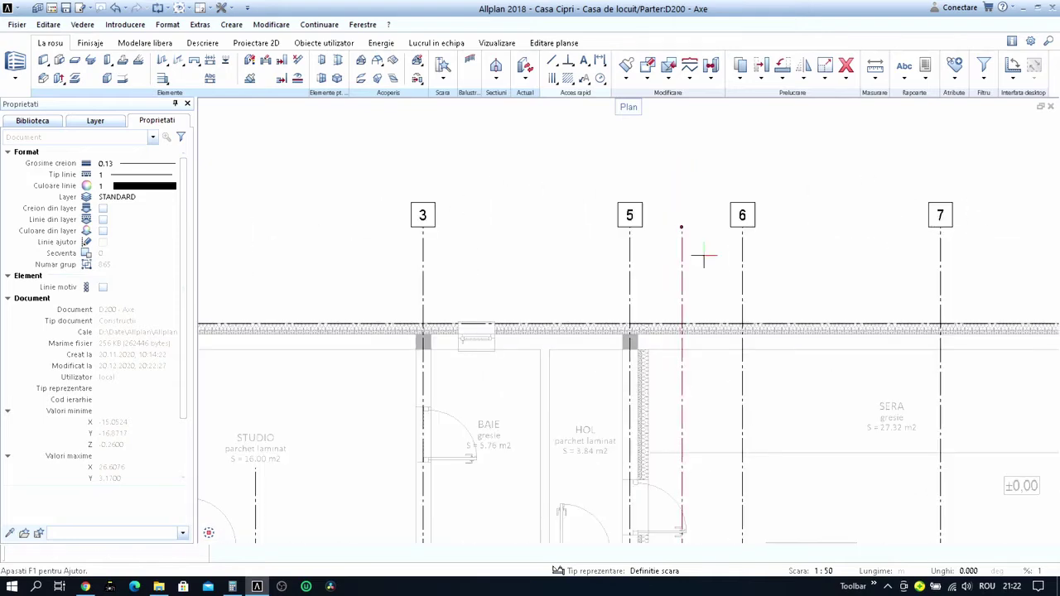
pyautogui.click(681, 226)
pyautogui.click(684, 229)
pyautogui.scroll(-3, 681, 226)
pyautogui.scroll(2, 689, 328)
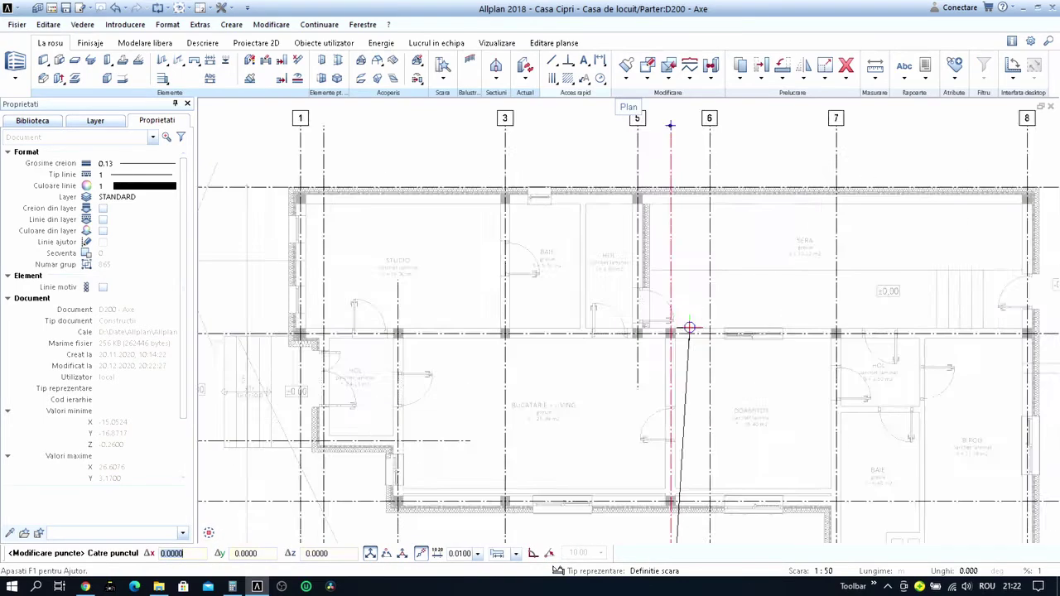
pyautogui.scroll(3, 689, 328)
pyautogui.click(654, 273)
pyautogui.scroll(-3, 596, 281)
pyautogui.scroll(-2, 577, 276)
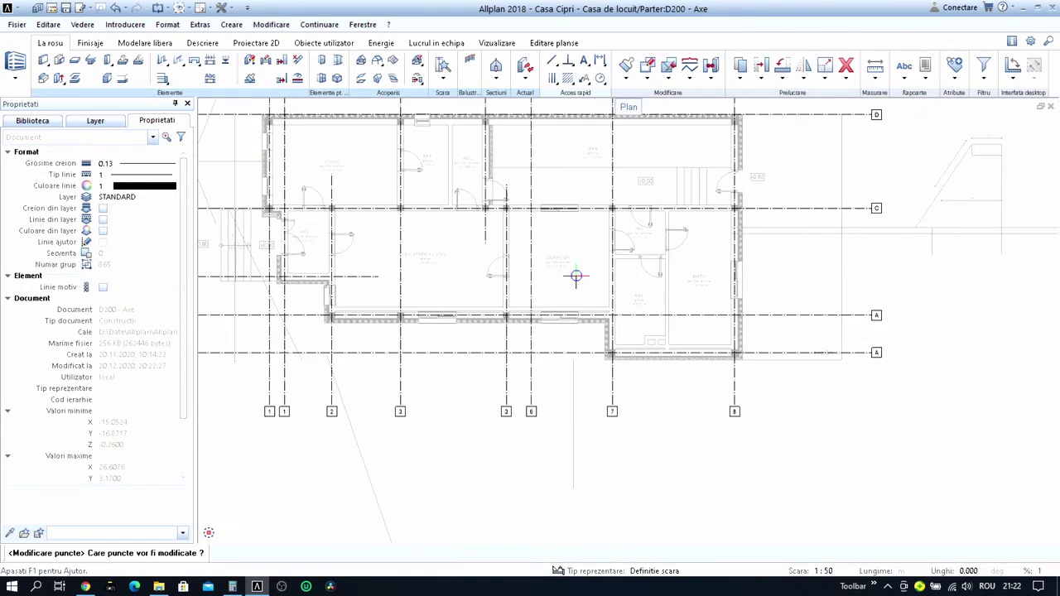
pyautogui.press('Escape')
# Move the endpoint of the axis line beside axis 1 down to its new position.
pyautogui.scroll(1, 630, 273)
pyautogui.scroll(1, 654, 274)
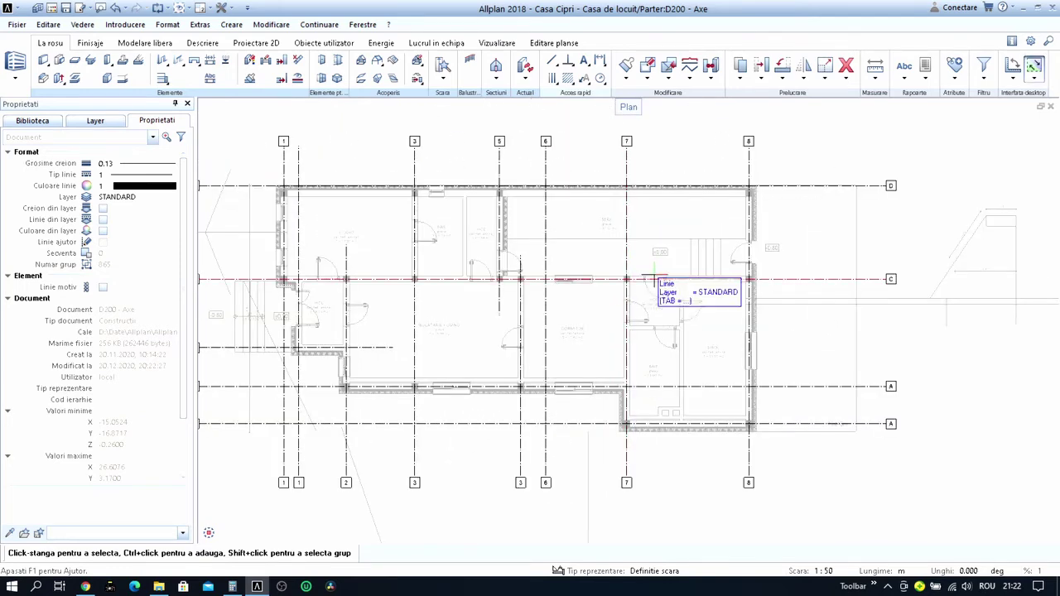
pyautogui.click(846, 73)
pyautogui.scroll(3, 580, 154)
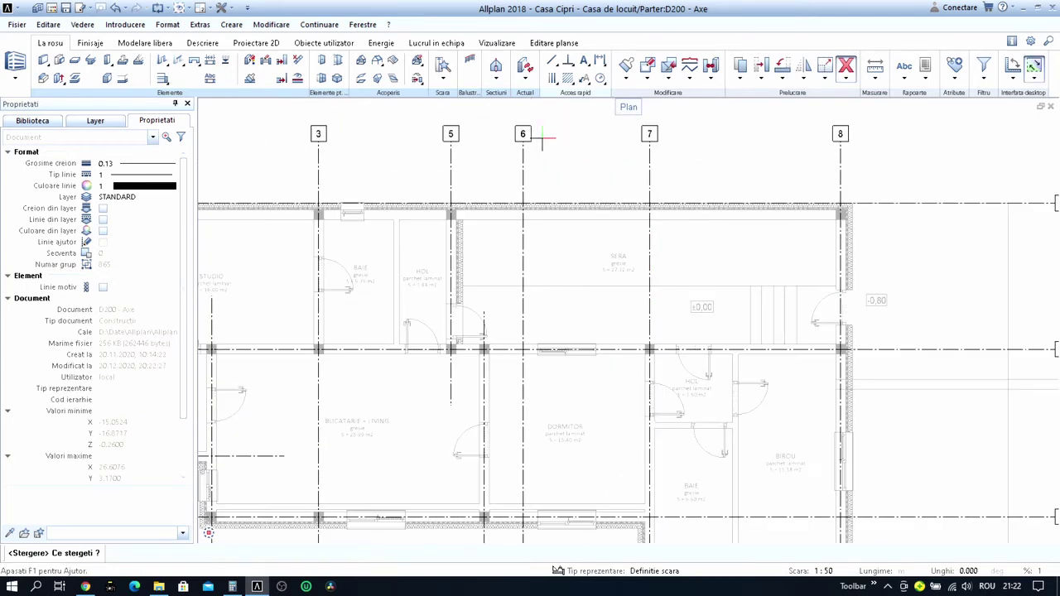
pyautogui.scroll(-5, 516, 352)
pyautogui.scroll(3, 501, 299)
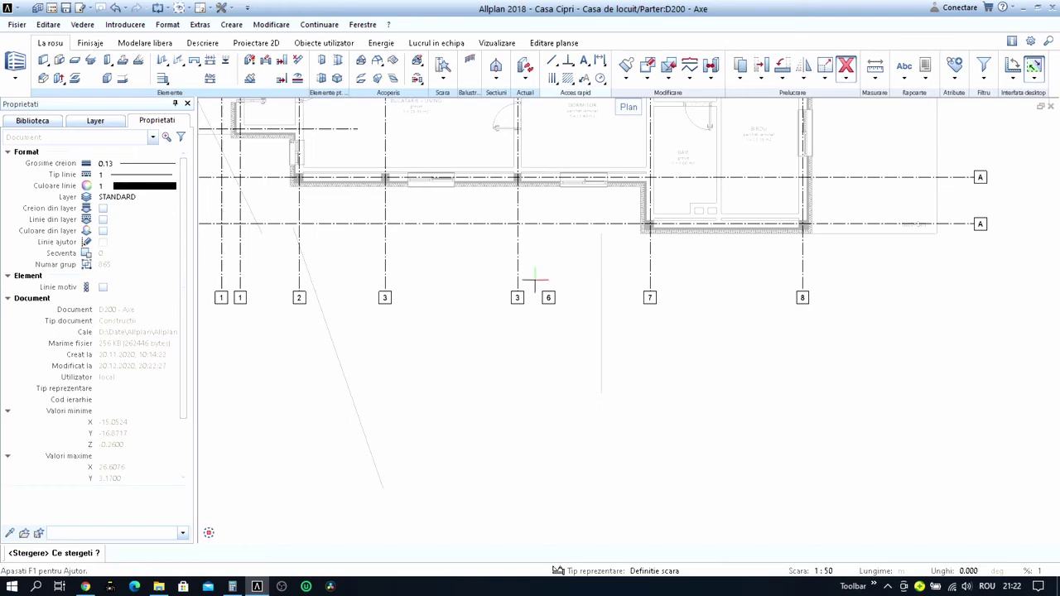
pyautogui.scroll(-5, 535, 283)
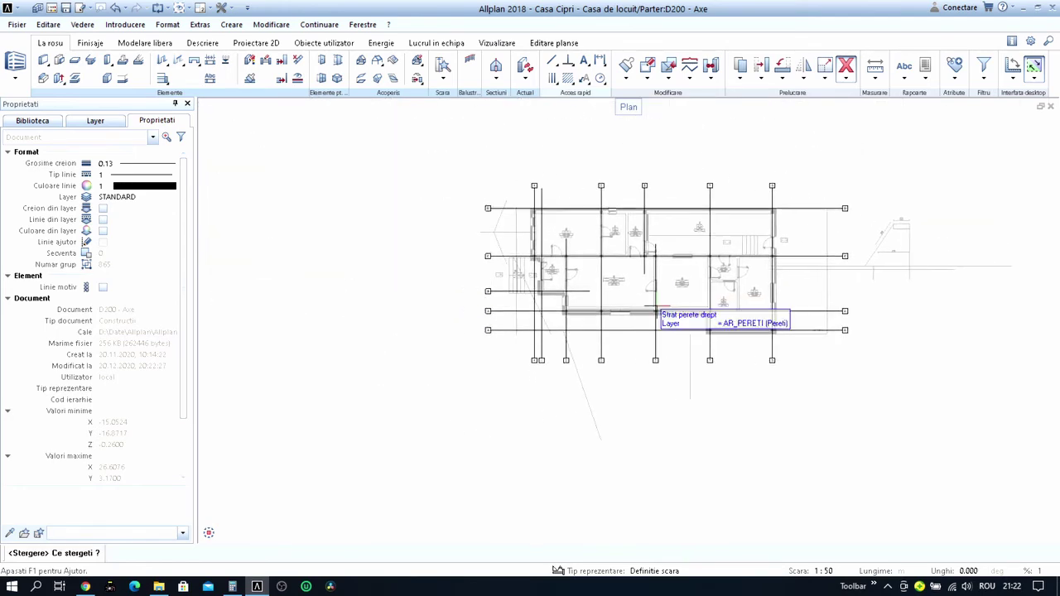
pyautogui.scroll(3, 656, 313)
pyautogui.scroll(1, 704, 373)
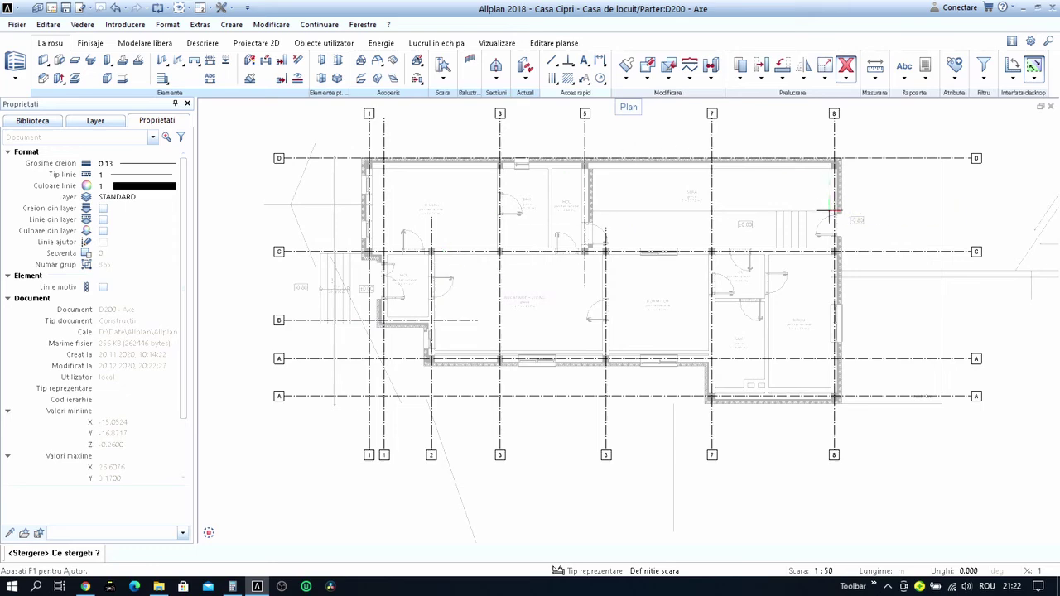
pyautogui.scroll(-1, 829, 214)
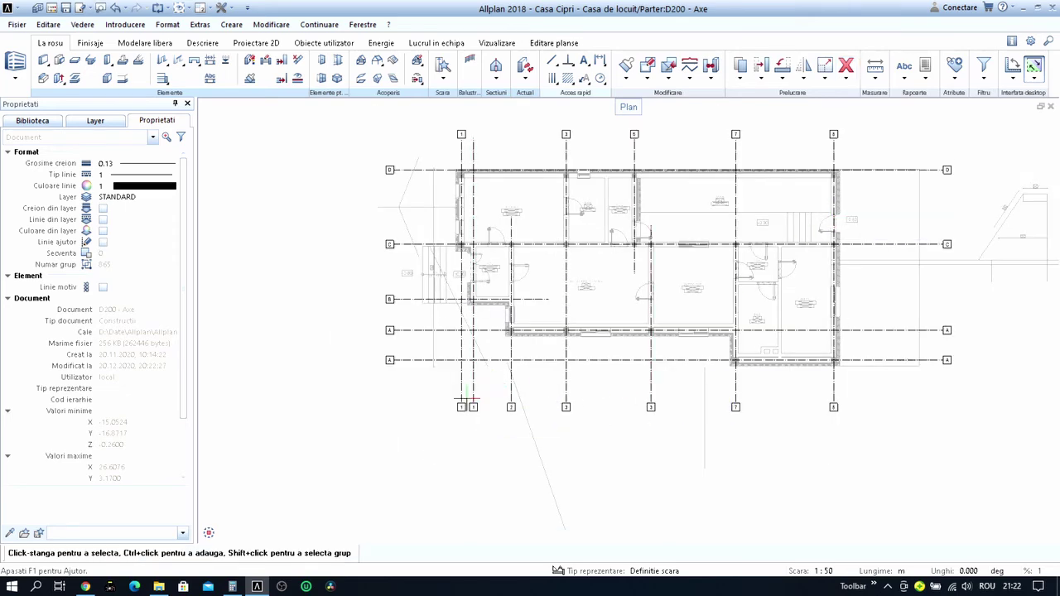
pyautogui.scroll(4, 477, 419)
pyautogui.scroll(1, 486, 422)
pyautogui.scroll(3, 489, 414)
pyautogui.scroll(-7, 486, 416)
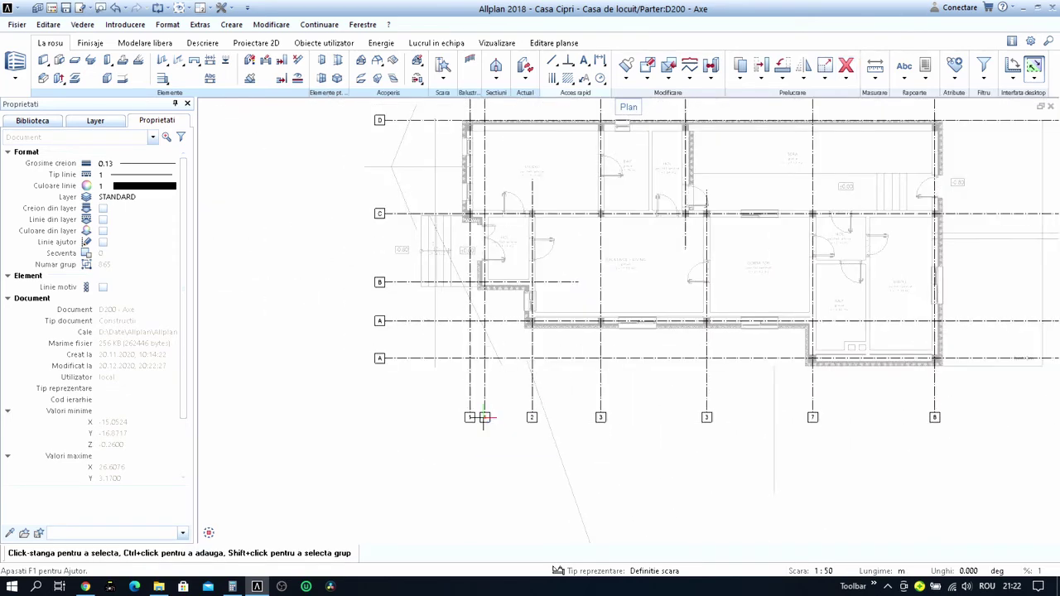
pyautogui.moveTo(497, 349); pyautogui.dragTo(526, 376, button='middle')
pyautogui.press('m')
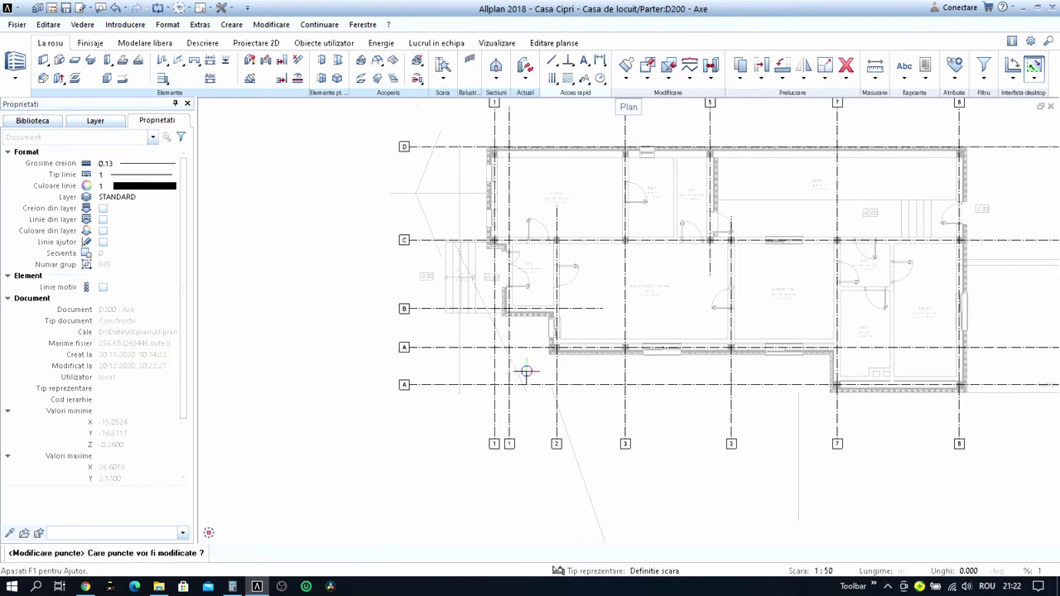
pyautogui.scroll(1, 540, 274)
pyautogui.scroll(4, 552, 223)
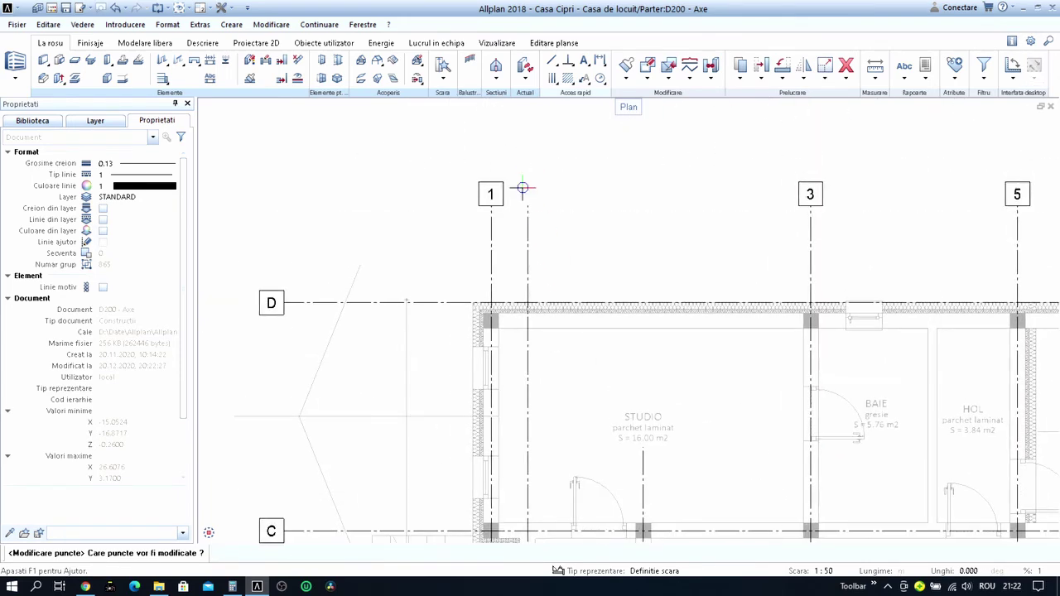
pyautogui.click(527, 206)
pyautogui.click(528, 207)
pyautogui.scroll(-3, 534, 331)
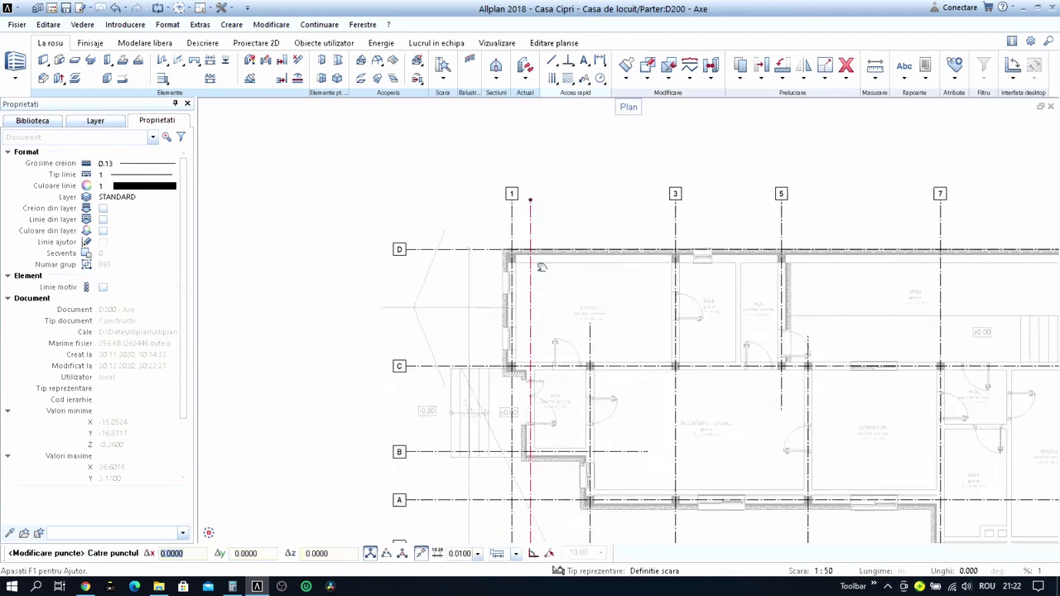
pyautogui.scroll(3, 539, 200)
pyautogui.click(523, 272)
pyautogui.scroll(-5, 546, 315)
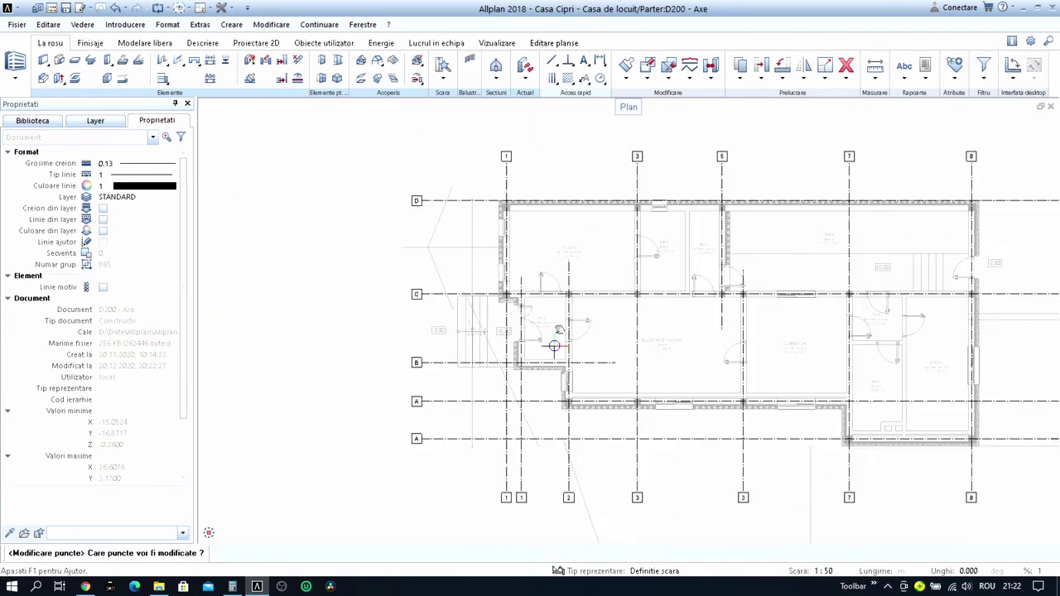
pyautogui.scroll(1, 559, 343)
pyautogui.press('Escape')
# Delete the duplicate axis 1 bubble at the bottom of the plan.
pyautogui.scroll(4, 539, 411)
pyautogui.scroll(4, 531, 417)
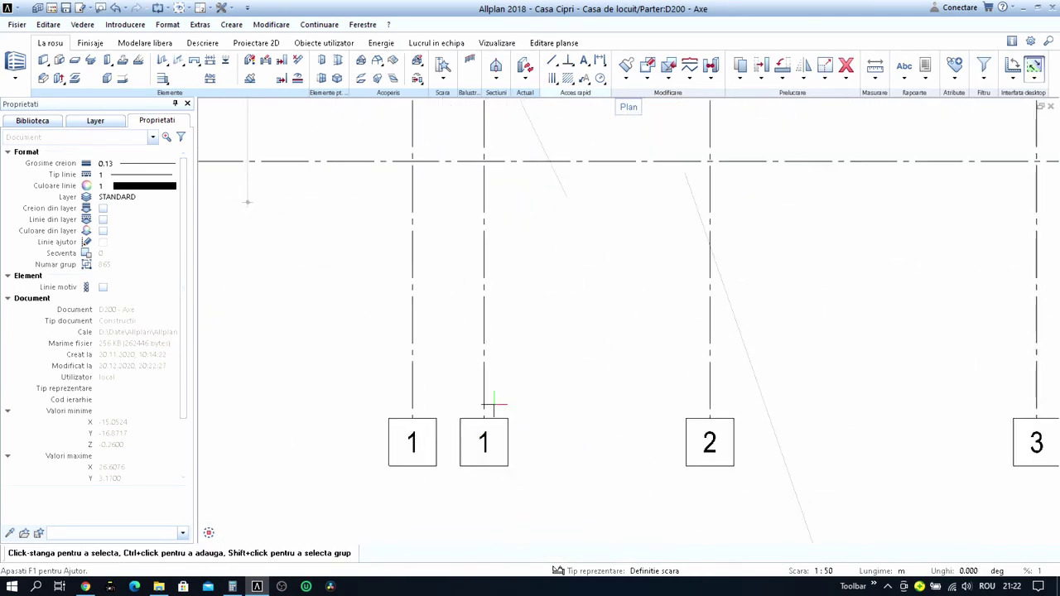
pyautogui.click(845, 70)
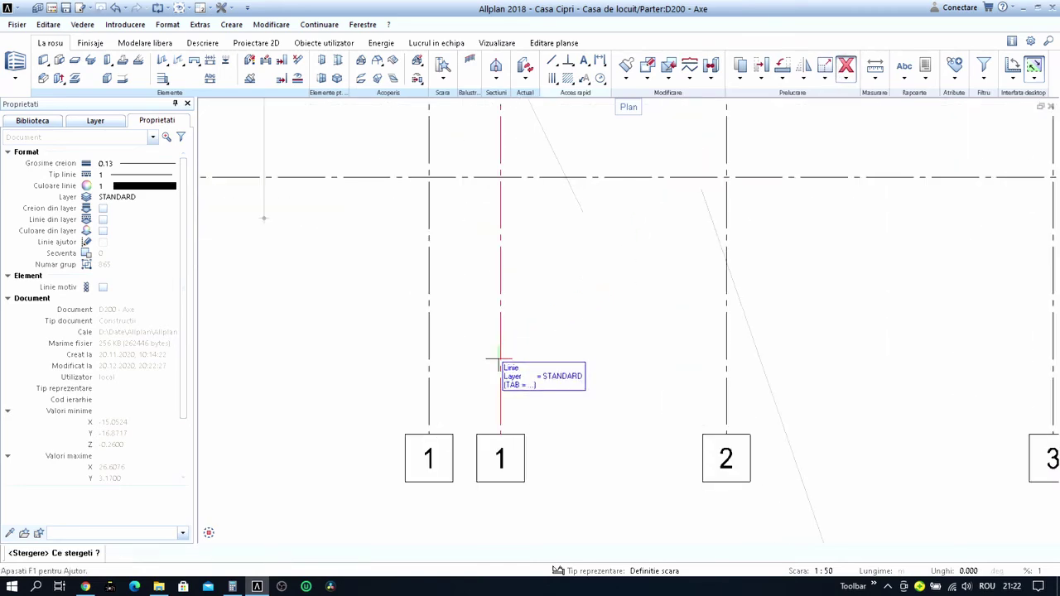
pyautogui.moveTo(469, 372); pyautogui.dragTo(559, 507)
pyautogui.scroll(-5, 572, 497)
pyautogui.scroll(-2, 580, 472)
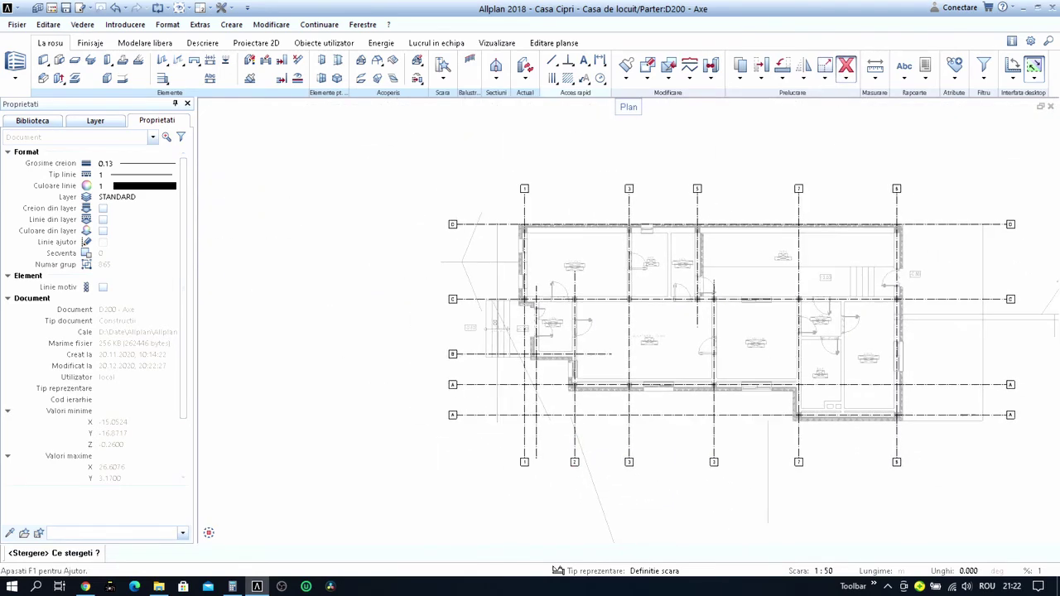
pyautogui.press('Escape')
pyautogui.hotkey('ctrl', 'm')
pyautogui.scroll(4, 577, 461)
# Move lower axis bubble 2 one axis to the left.
pyautogui.moveTo(559, 421); pyautogui.dragTo(616, 505)
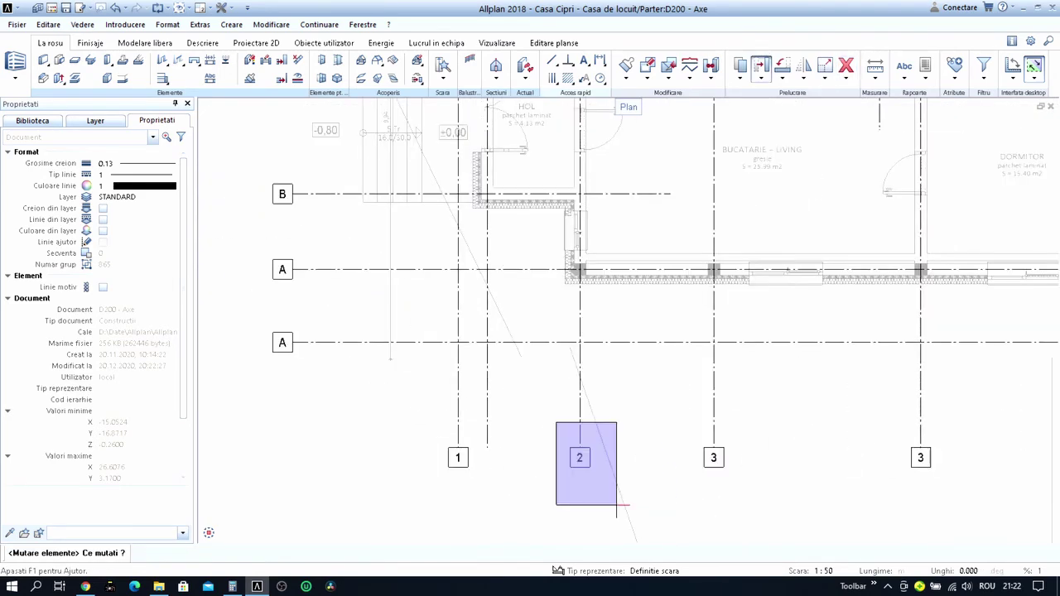
pyautogui.scroll(3, 585, 457)
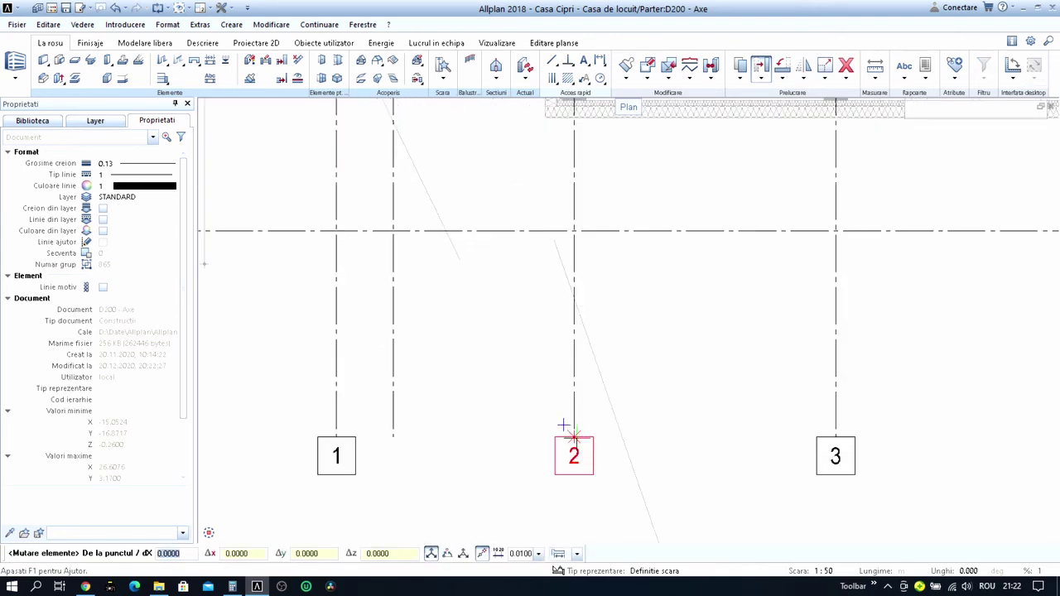
pyautogui.click(563, 426)
pyautogui.click(395, 434)
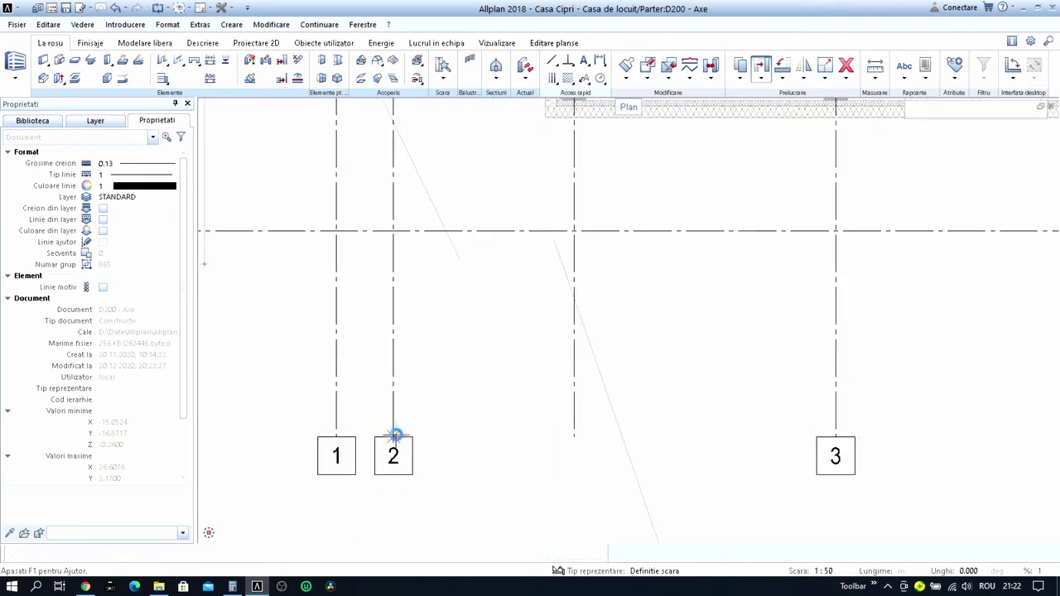
pyautogui.scroll(-5, 426, 437)
pyautogui.scroll(2, 534, 427)
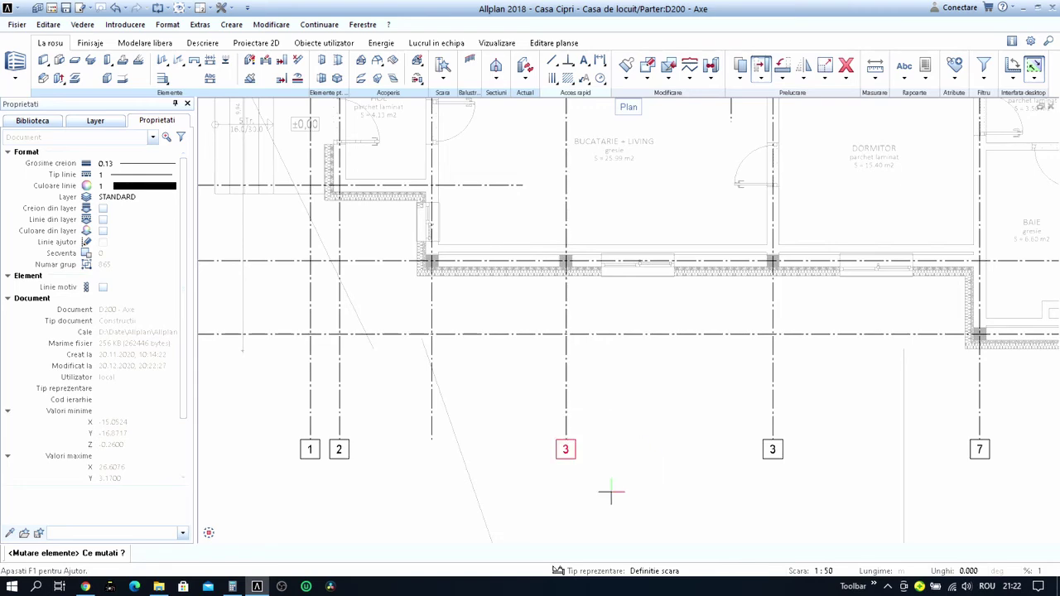
# Move lower axis bubble 3 one axis to the left.
pyautogui.click(573, 429)
pyautogui.scroll(2, 572, 429)
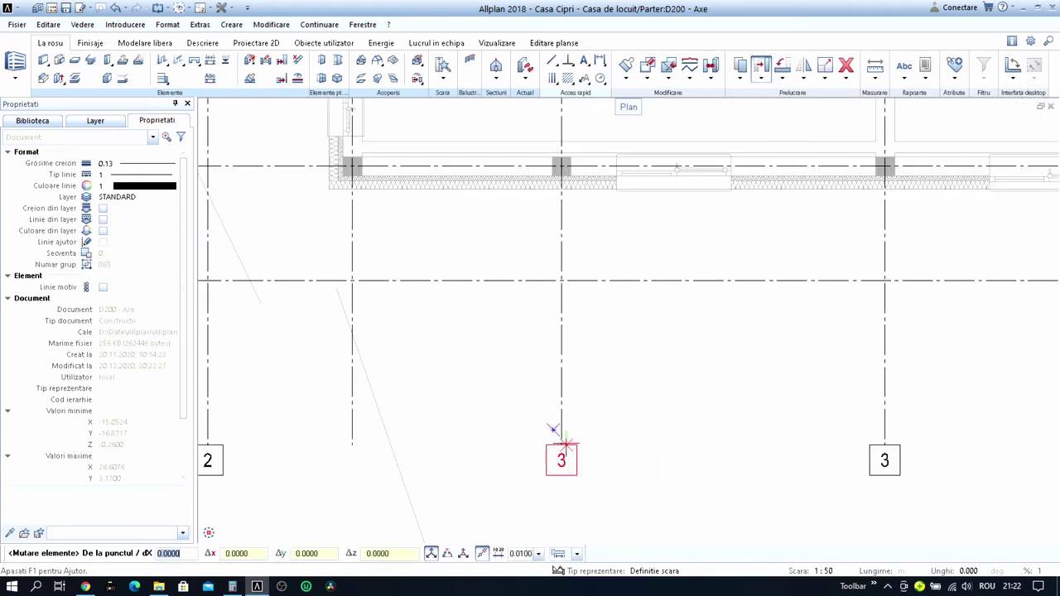
pyautogui.click(551, 432)
pyautogui.click(350, 444)
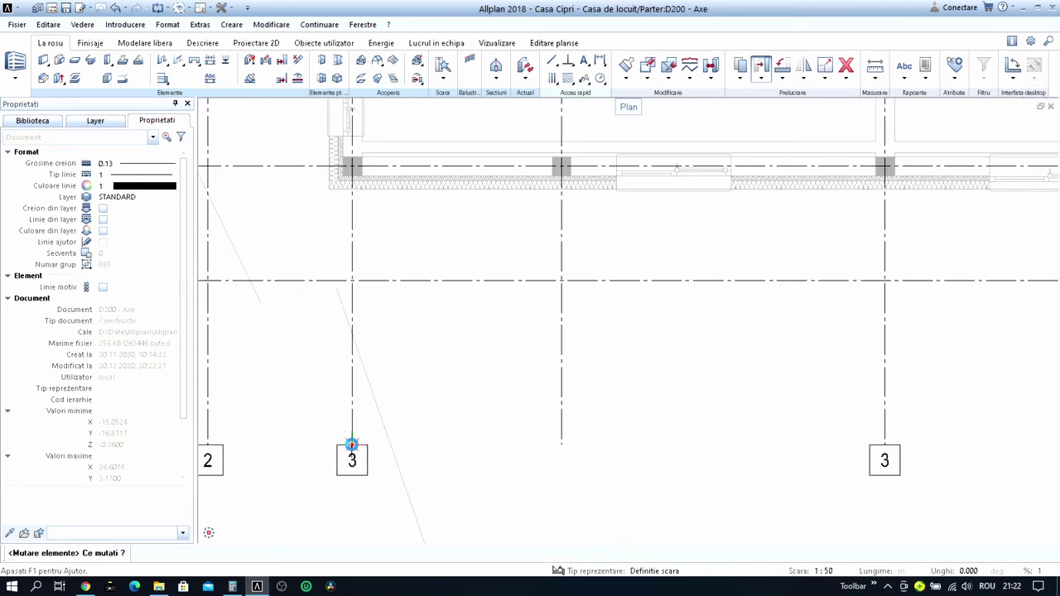
pyautogui.scroll(-4, 444, 445)
pyautogui.scroll(3, 469, 448)
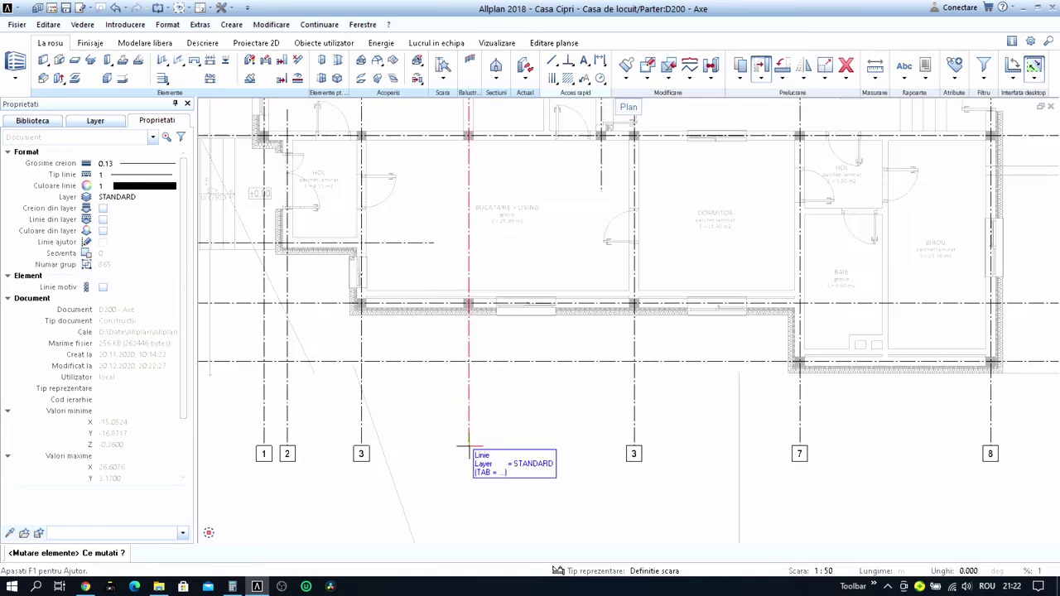
pyautogui.press('Escape')
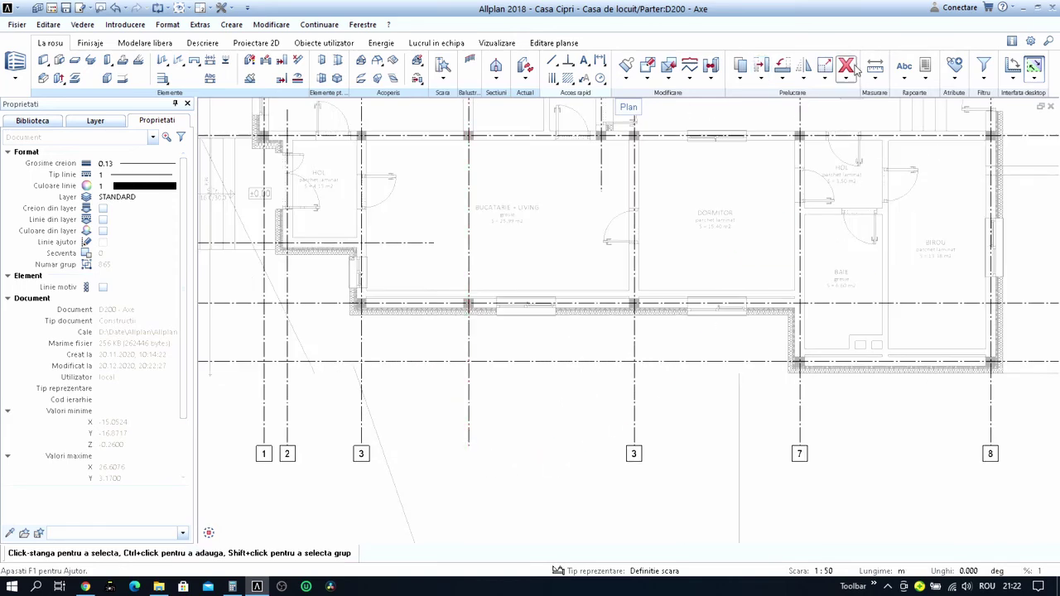
# Move the second bubble 3 onto the unlabelled axis right of the first 3.
pyautogui.click(850, 67)
pyautogui.press('Escape')
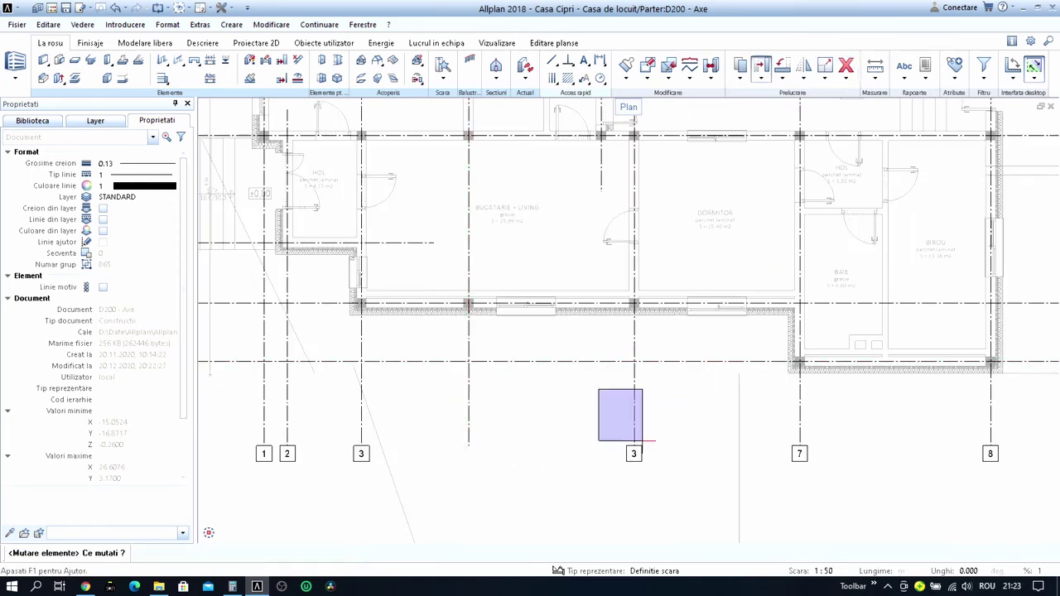
pyautogui.moveTo(599, 388); pyautogui.dragTo(658, 466)
pyautogui.scroll(3, 631, 440)
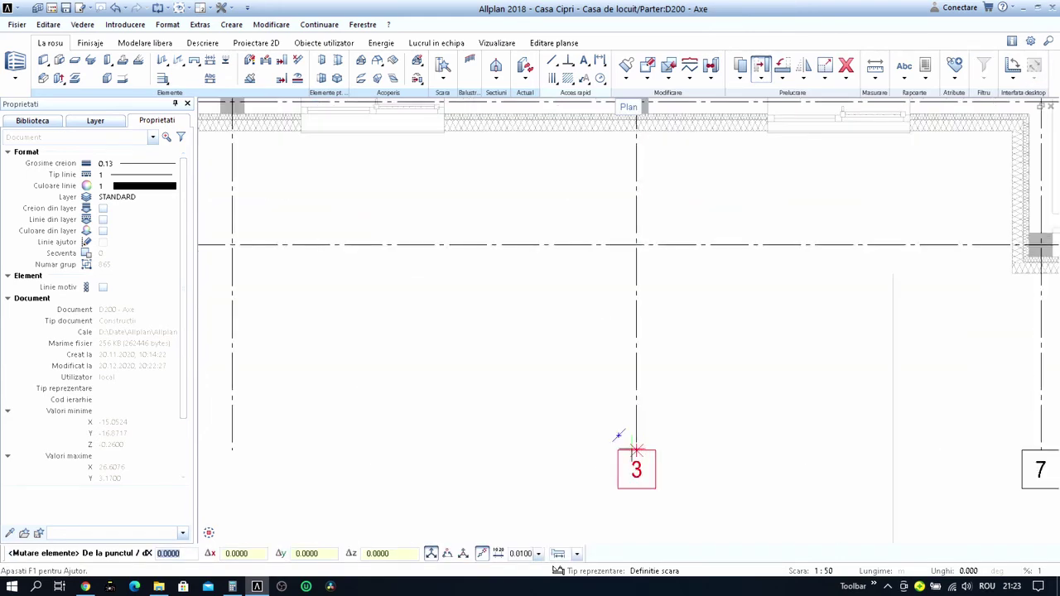
pyautogui.click(636, 451)
pyautogui.scroll(-3, 636, 452)
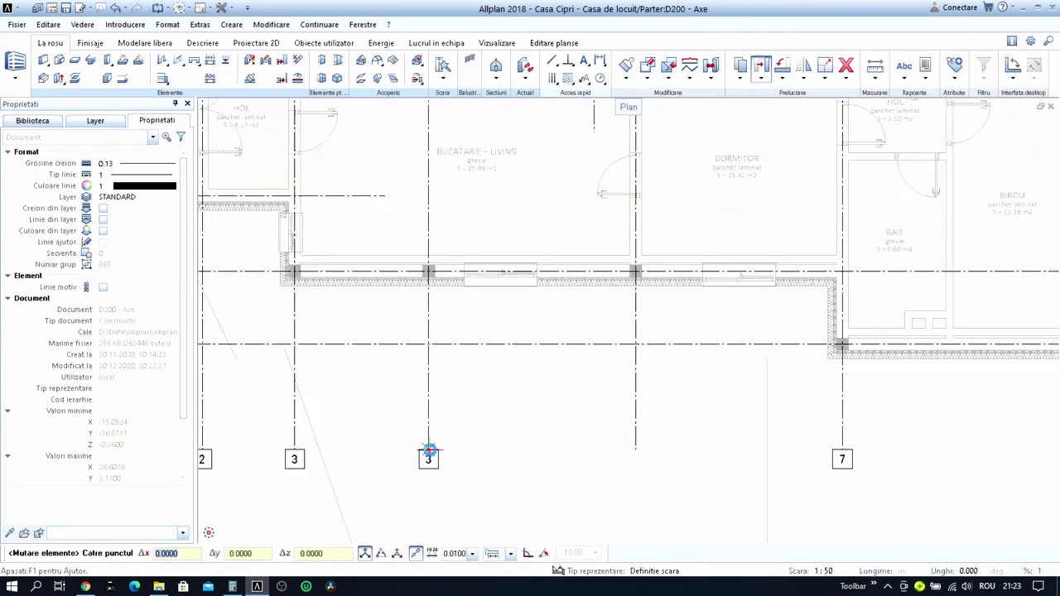
pyautogui.click(428, 452)
pyautogui.scroll(-3, 579, 466)
# End the move and open the label text of bubble 3 for editing.
pyautogui.press('Escape')
pyautogui.scroll(3, 566, 458)
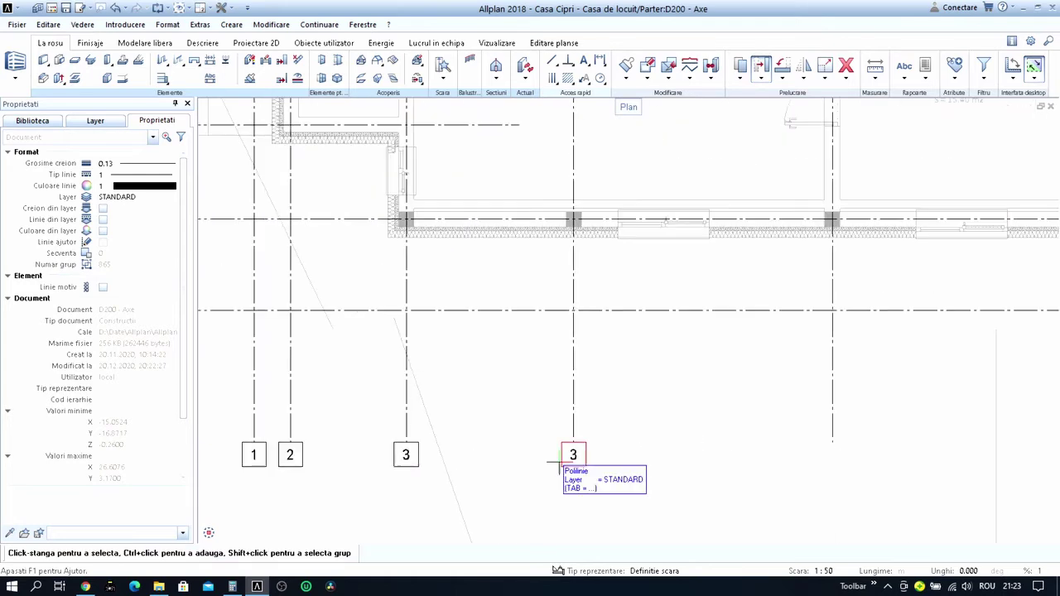
pyautogui.scroll(3, 572, 453)
pyautogui.doubleClick(575, 449)
pyautogui.write('4')
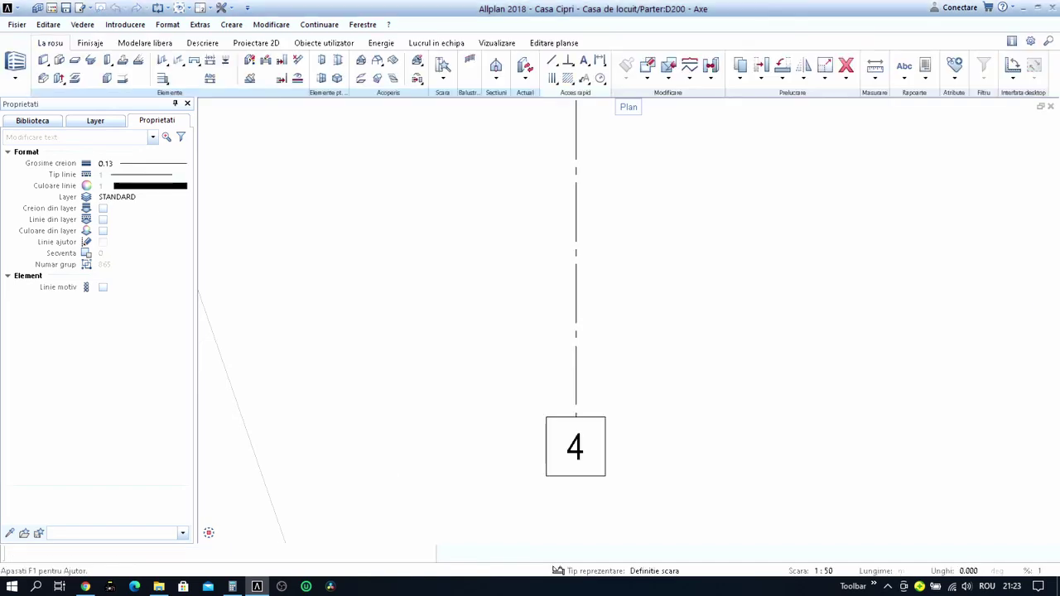
pyautogui.scroll(-5, 575, 450)
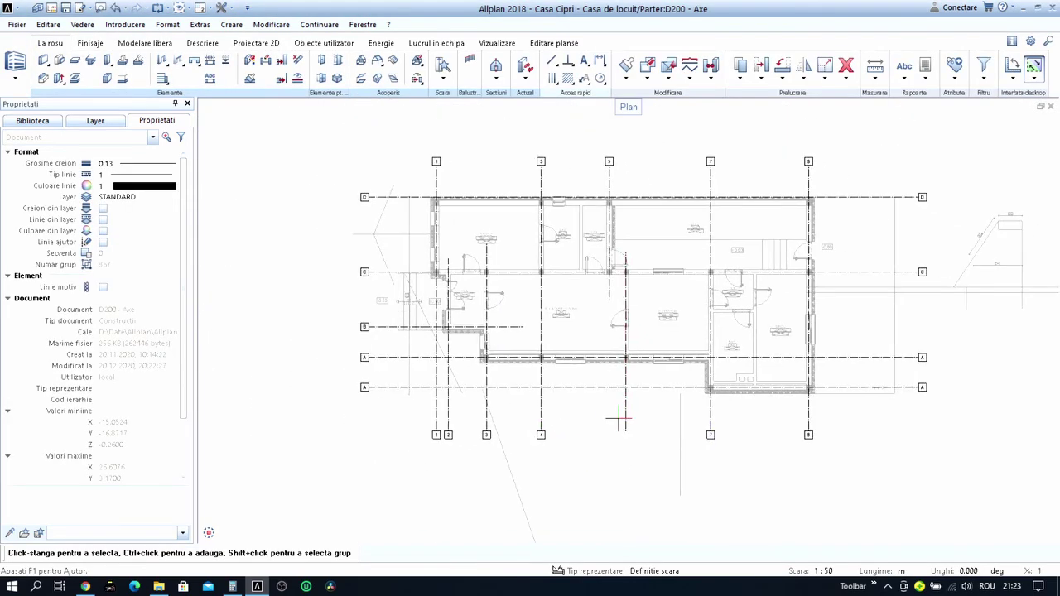
pyautogui.scroll(1, 626, 272)
pyautogui.scroll(1, 612, 348)
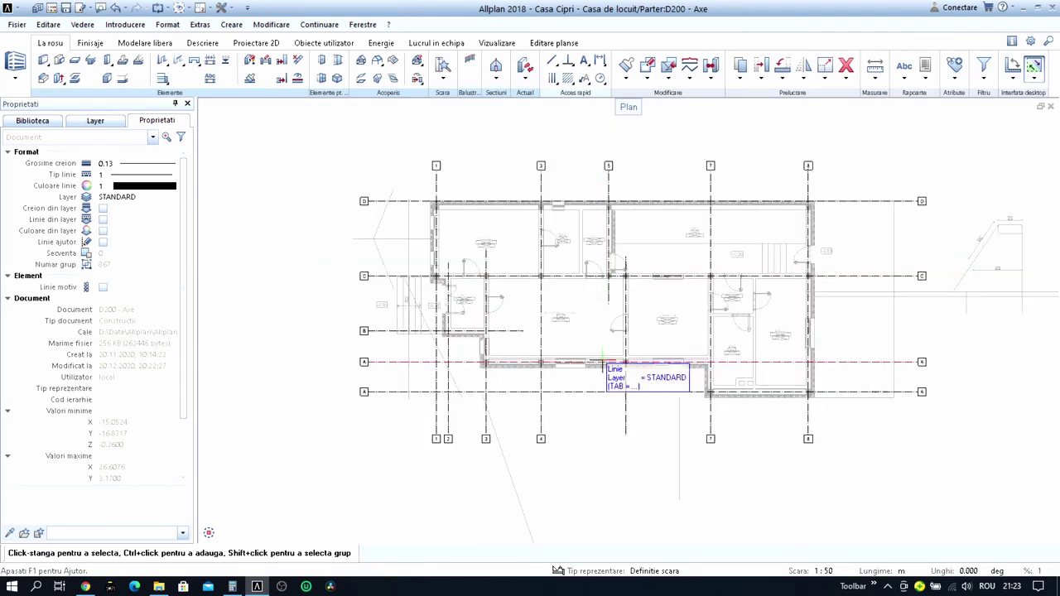
# Copy the axis 4 bubble onto the next axis to the right.
pyautogui.hotkey('ctrl', 'c')
pyautogui.scroll(2, 508, 412)
pyautogui.moveTo(508, 412); pyautogui.dragTo(581, 504)
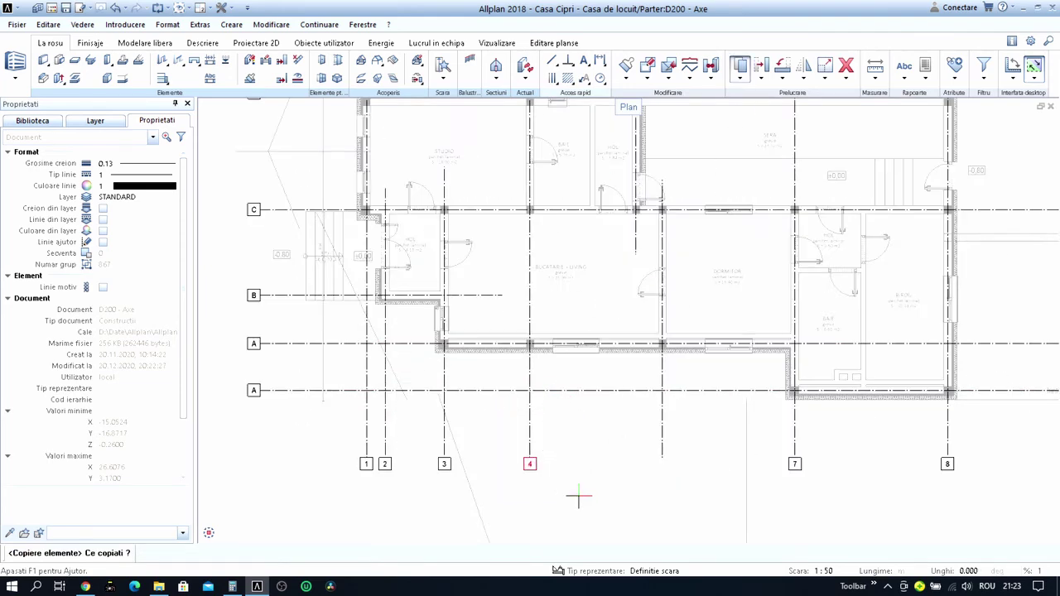
pyautogui.scroll(3, 538, 451)
pyautogui.click(507, 454)
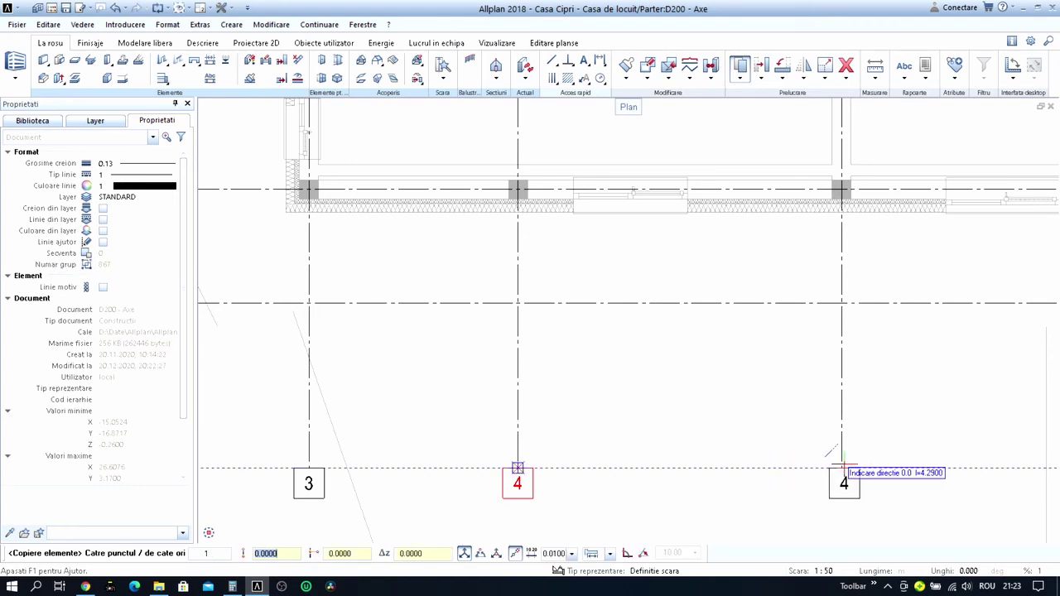
pyautogui.click(842, 467)
pyautogui.press('Escape')
pyautogui.scroll(3, 842, 476)
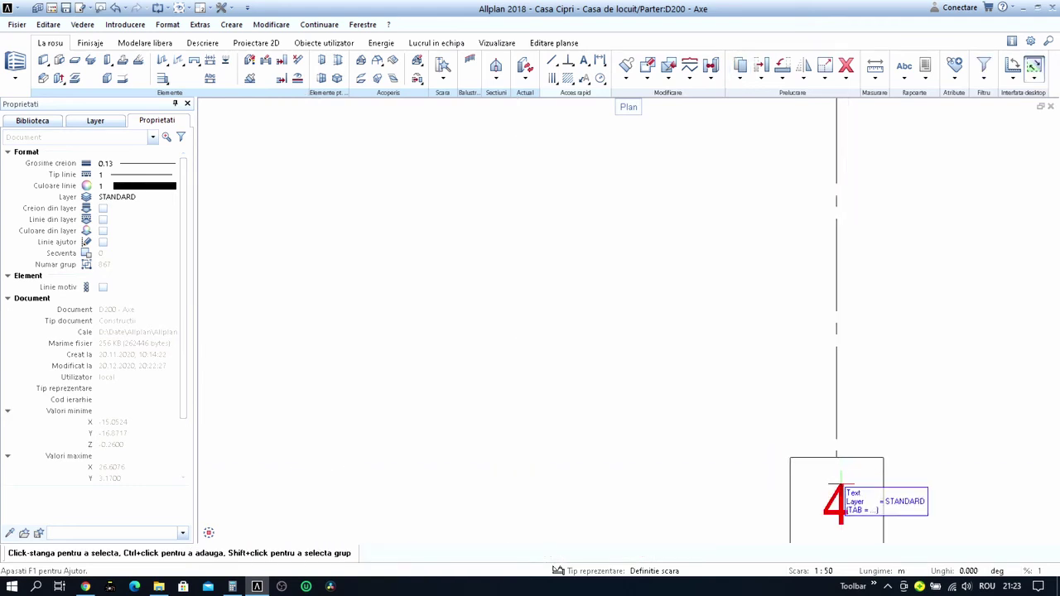
# Reletter the copied bubble from 4 to 6.
pyautogui.doubleClick(836, 503)
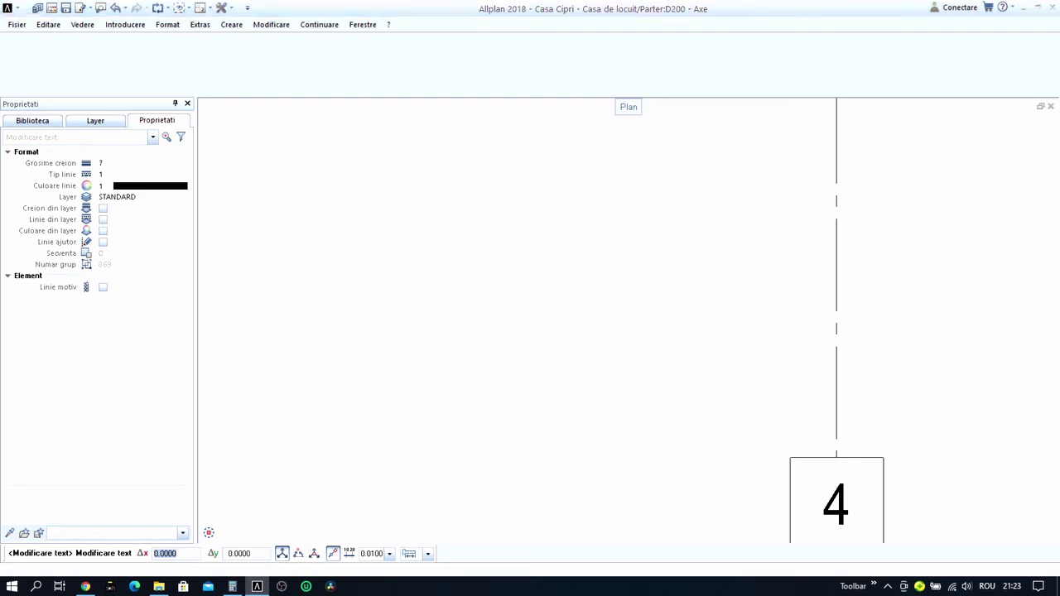
pyautogui.write('6')
pyautogui.scroll(-3, 734, 414)
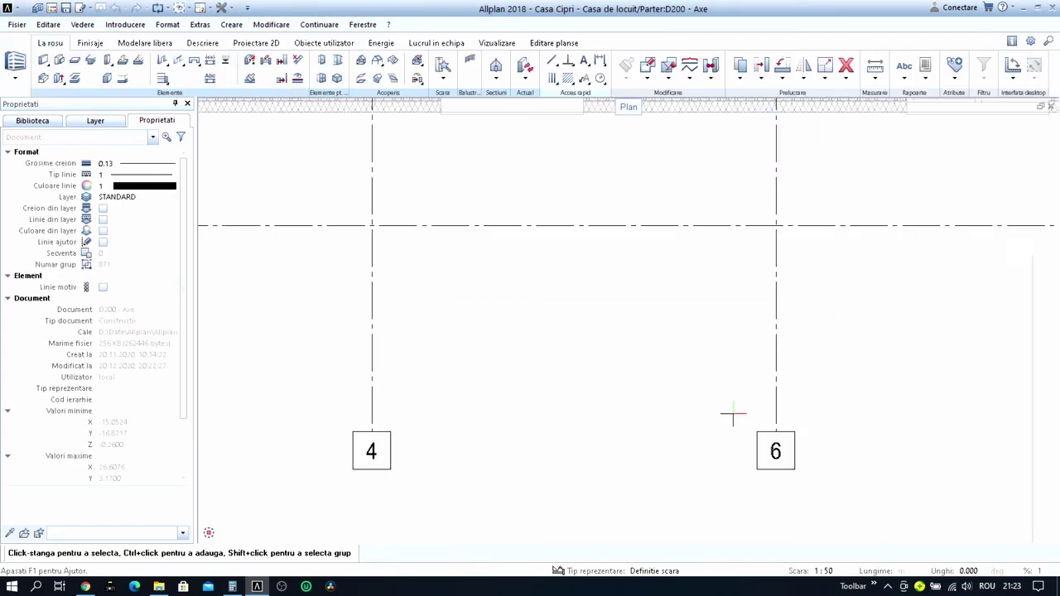
pyautogui.scroll(-5, 663, 397)
pyautogui.scroll(-1, 607, 395)
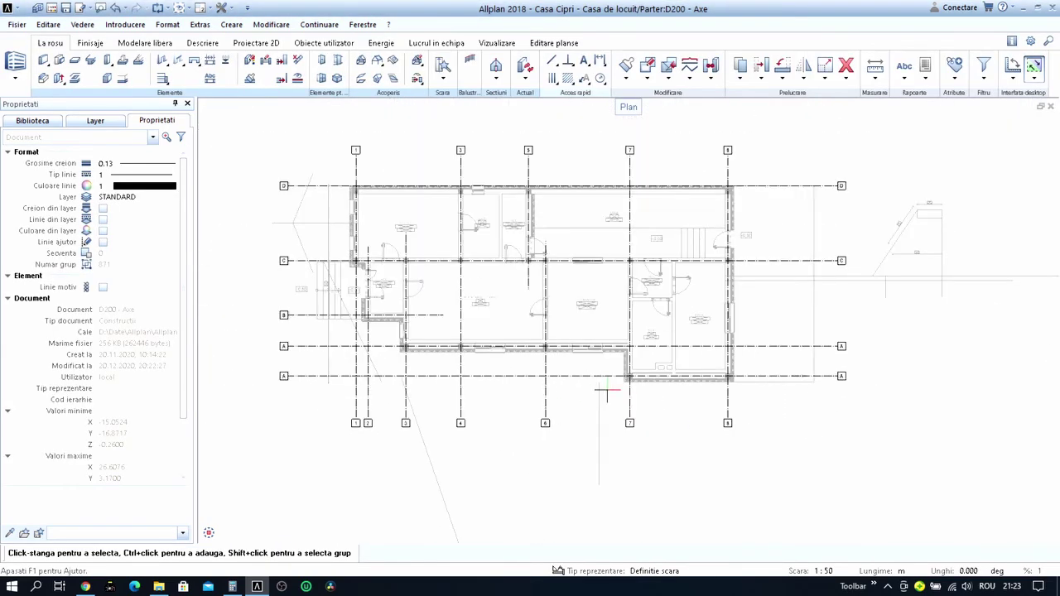
pyautogui.scroll(1, 679, 348)
pyautogui.scroll(-1, 666, 282)
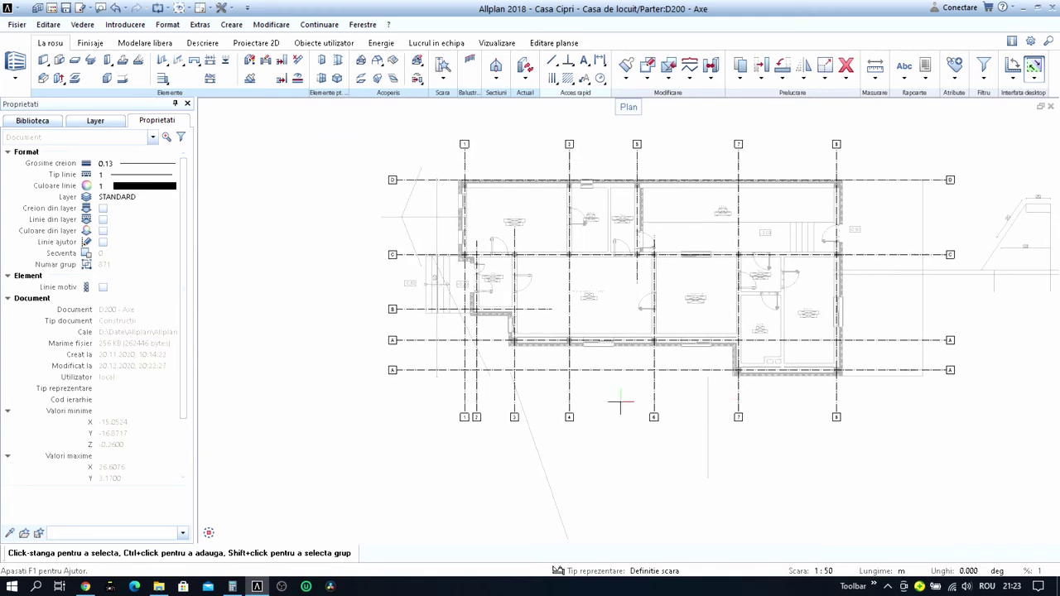
# Delete the top row of axis bubbles and copy the bottom row up along the plan's top.
pyautogui.click(848, 68)
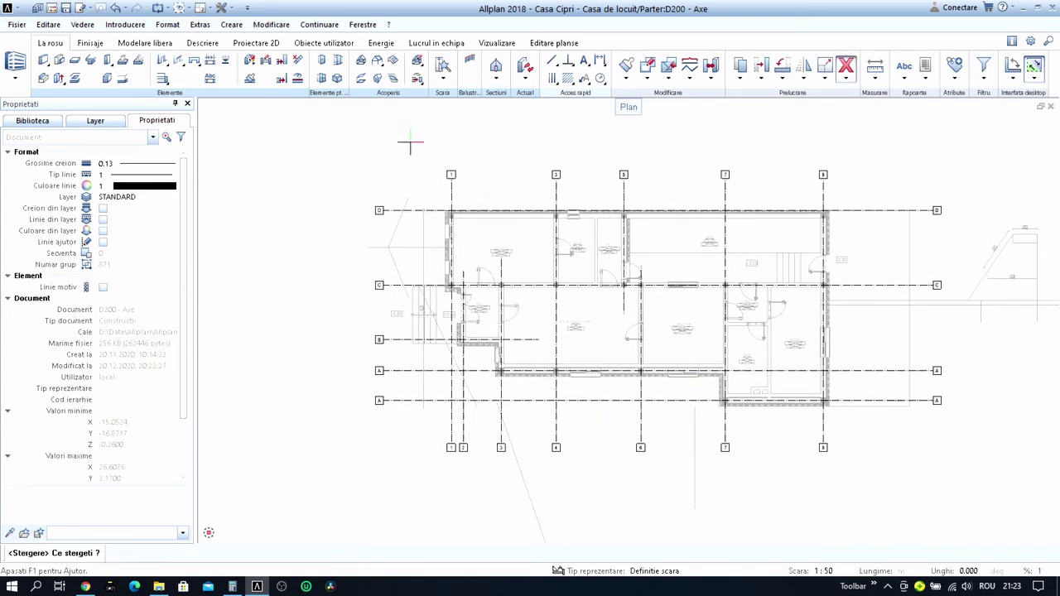
pyautogui.moveTo(410, 145); pyautogui.dragTo(855, 187)
pyautogui.hotkey('ctrl', 'c')
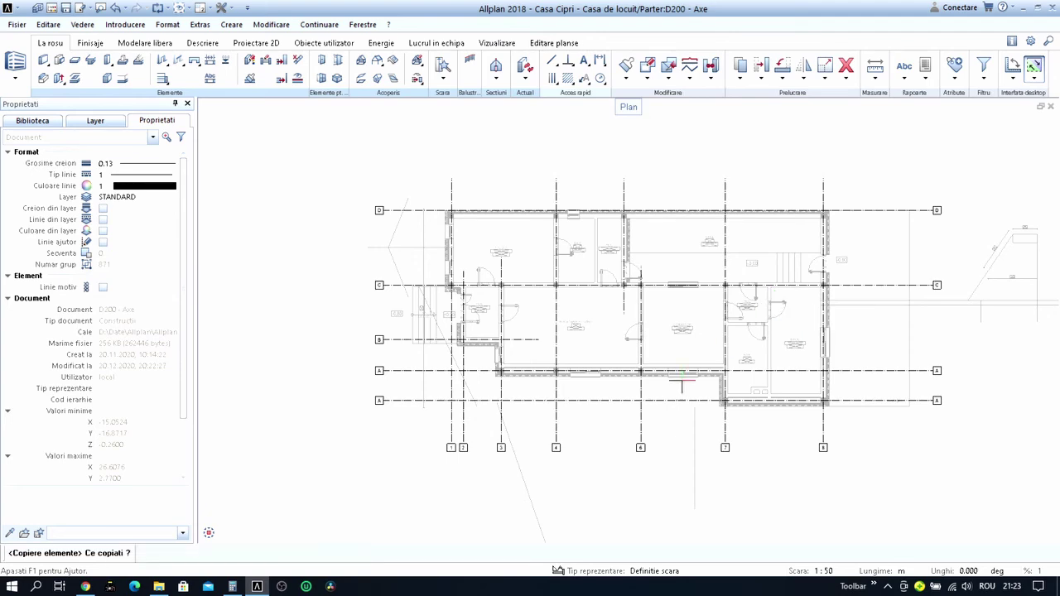
pyautogui.moveTo(421, 431); pyautogui.dragTo(877, 522)
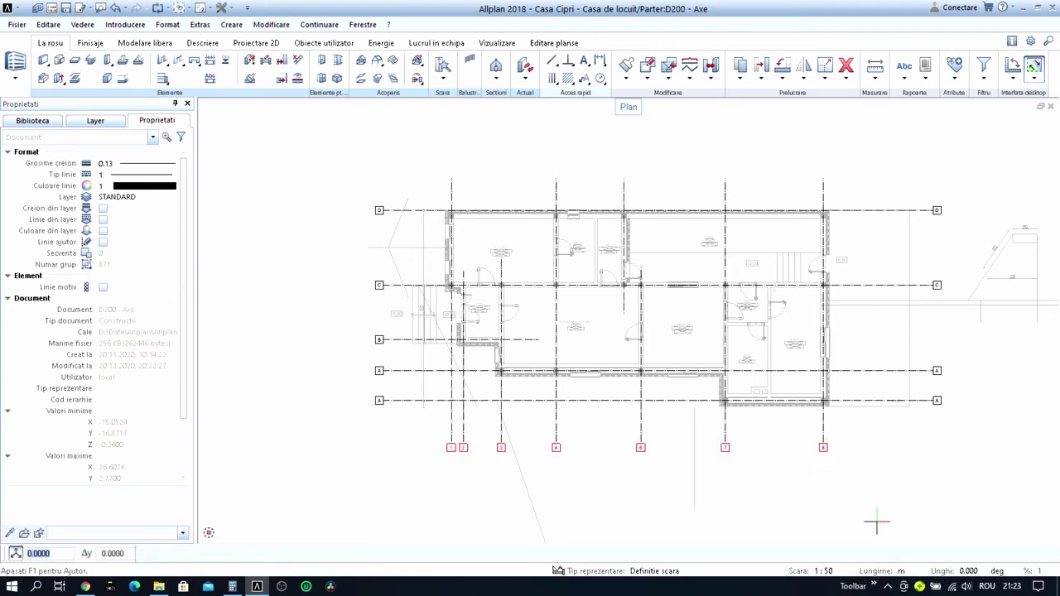
pyautogui.scroll(3, 847, 462)
pyautogui.click(751, 439)
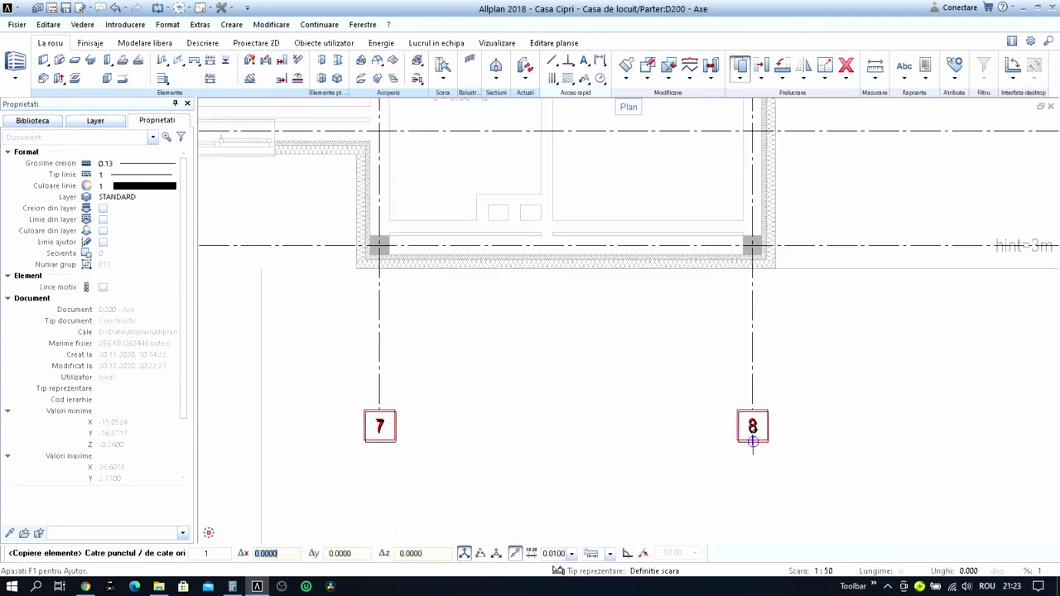
pyautogui.scroll(-3, 752, 426)
pyautogui.moveTo(762, 246); pyautogui.dragTo(800, 339, button='middle')
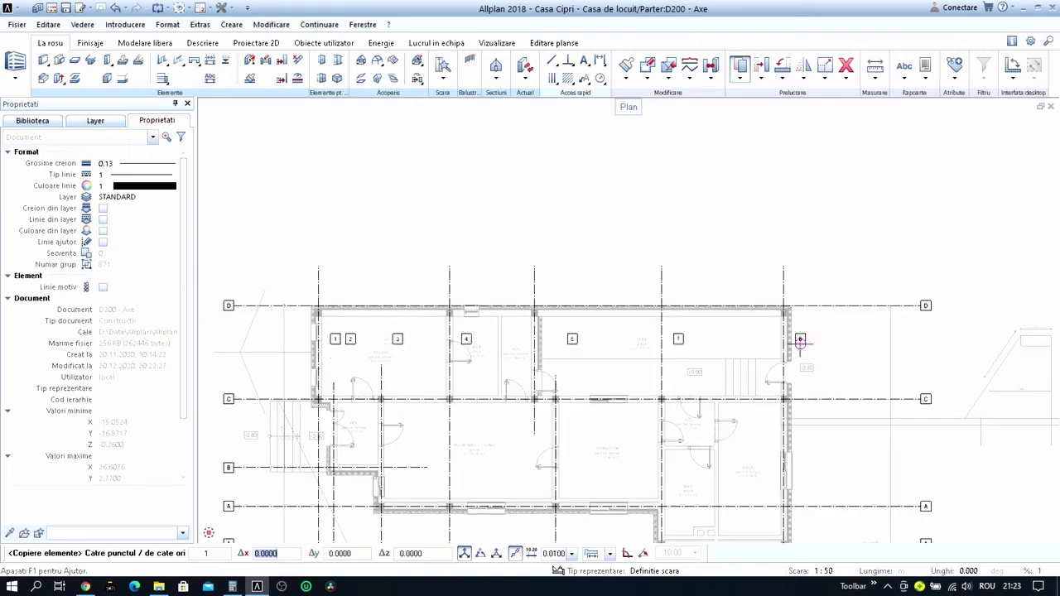
pyautogui.click(774, 253)
pyautogui.press('Escape')
pyautogui.moveTo(621, 224); pyautogui.dragTo(717, 204, button='middle')
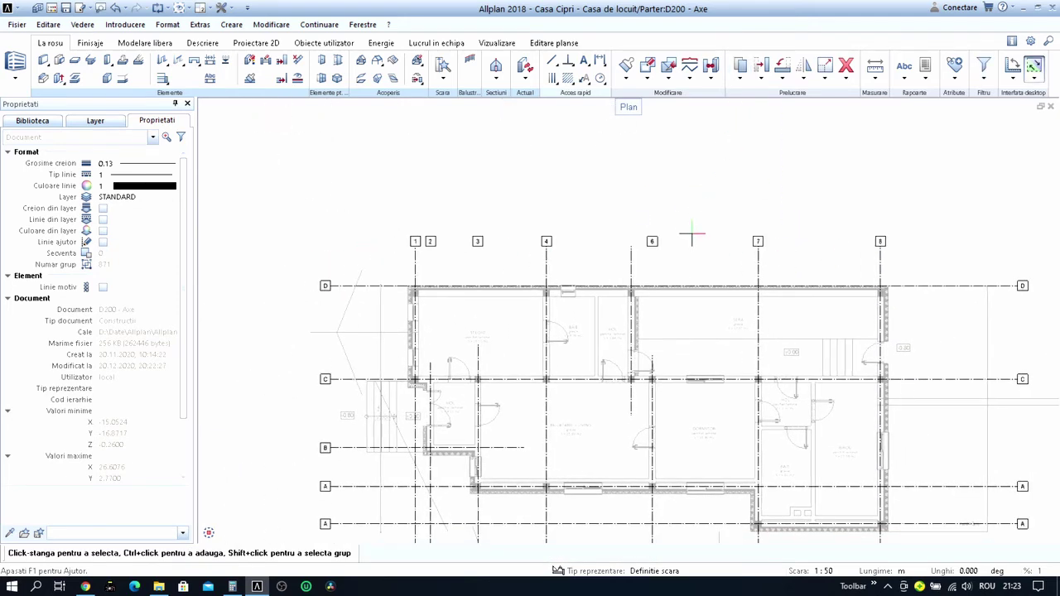
pyautogui.scroll(1, 696, 198)
# Move the copied top bubble 6 onto its axis line.
pyautogui.press('m')
pyautogui.click(657, 205)
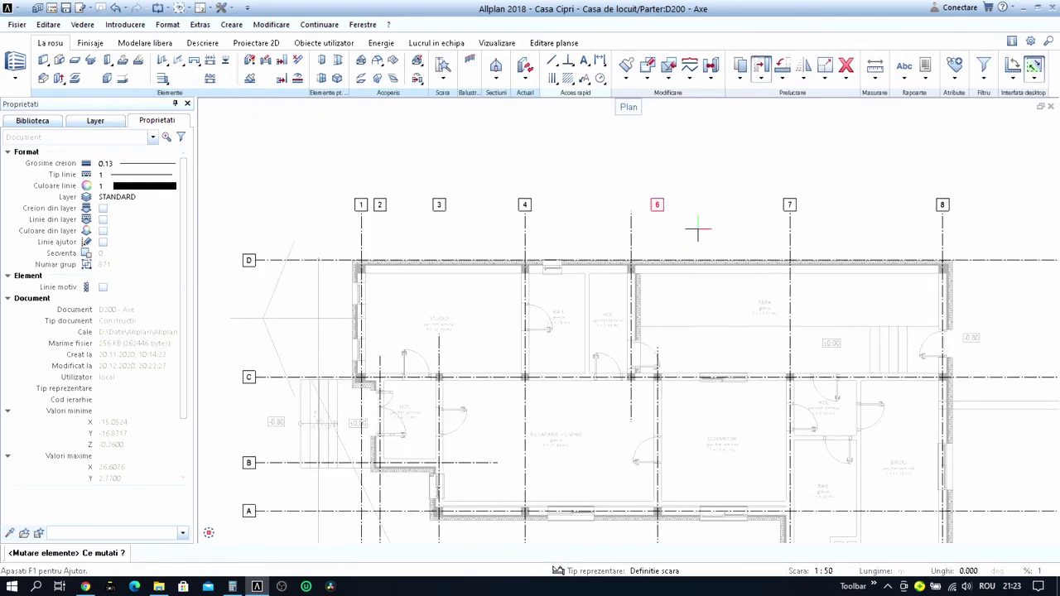
pyautogui.scroll(4, 658, 209)
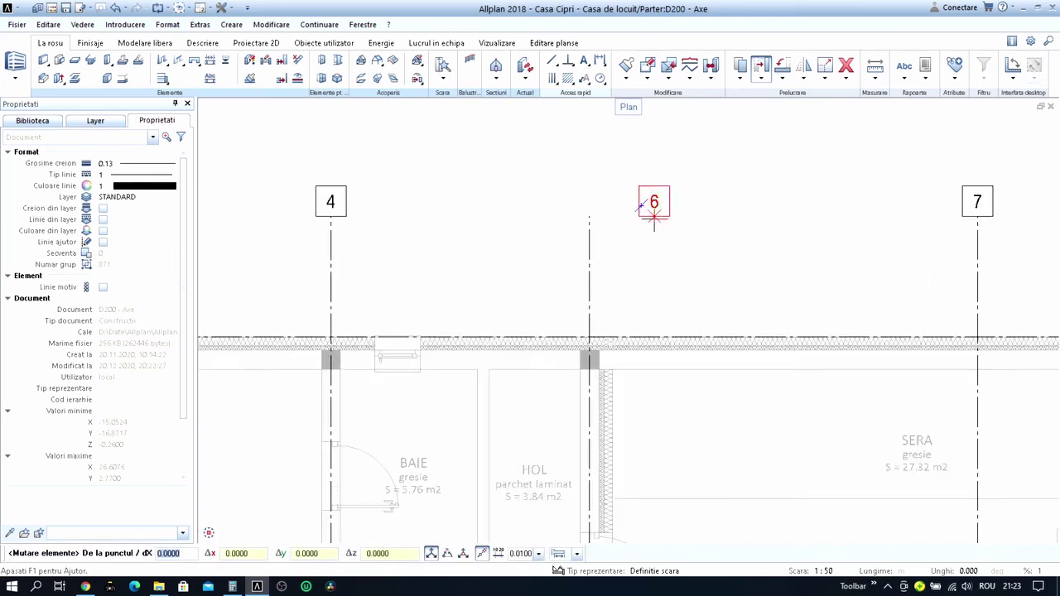
pyautogui.click(655, 219)
pyautogui.click(589, 217)
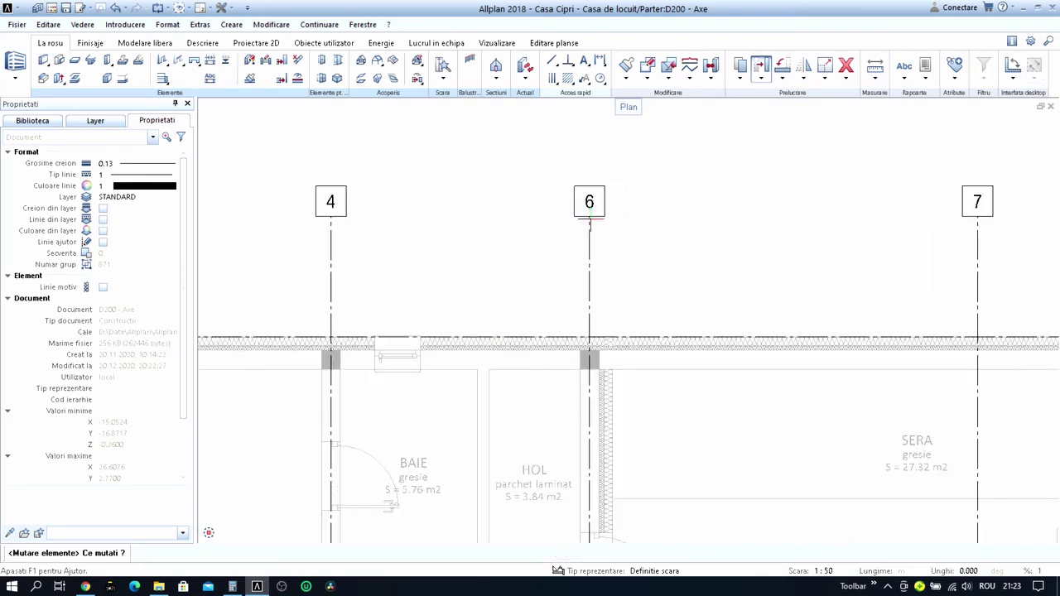
pyautogui.press('Escape')
# Reletter the moved top bubble from 6 to 5.
pyautogui.click(589, 203)
pyautogui.doubleClick(589, 201)
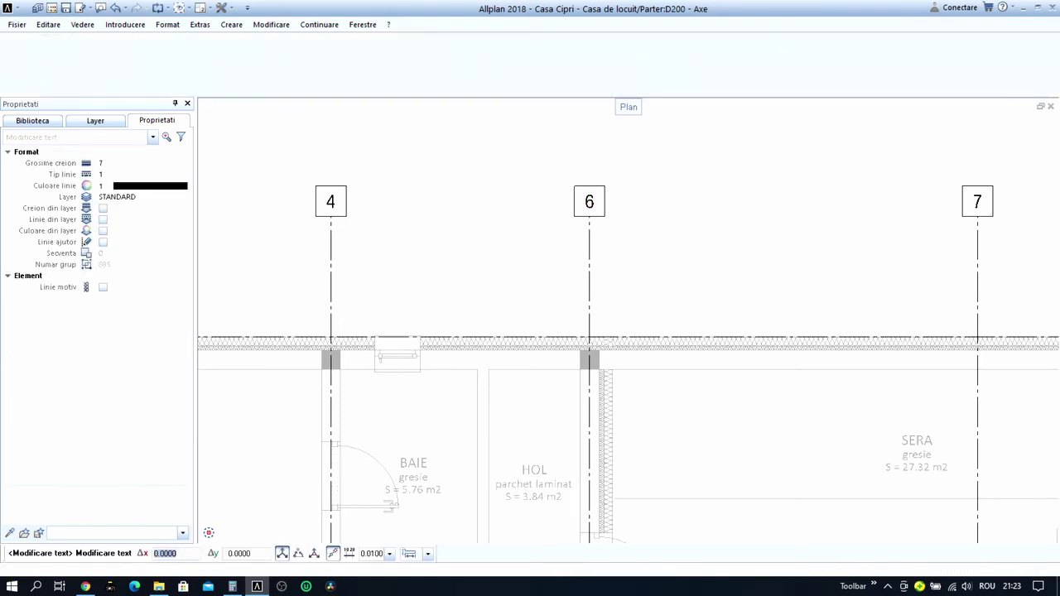
pyautogui.write('5')
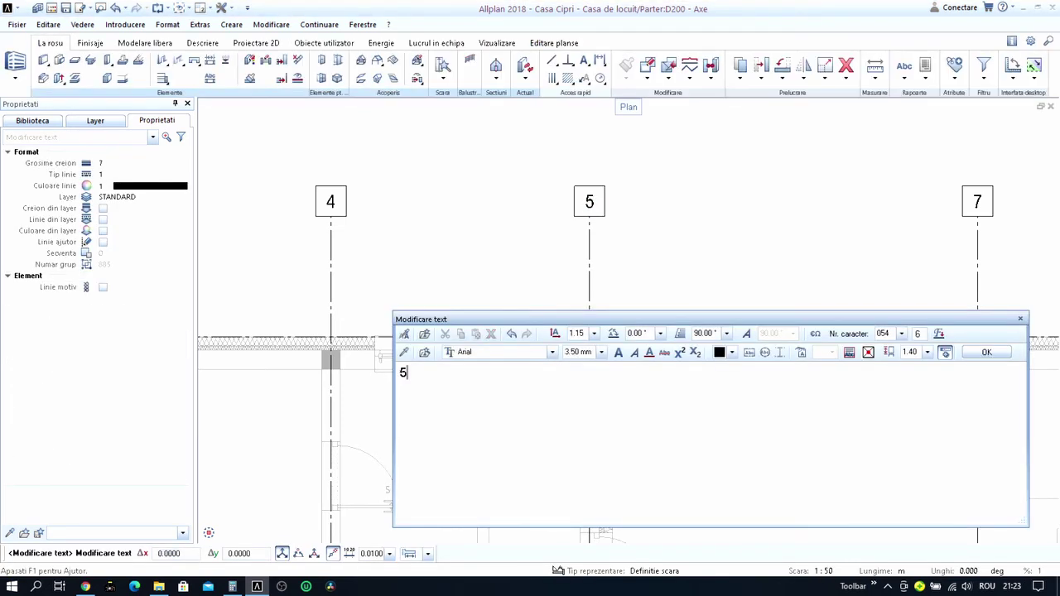
pyautogui.click(589, 202)
pyautogui.press('Escape')
pyautogui.scroll(-2, 589, 205)
# Delete the top bubbles of axes 2 and 3.
pyautogui.scroll(-2, 538, 223)
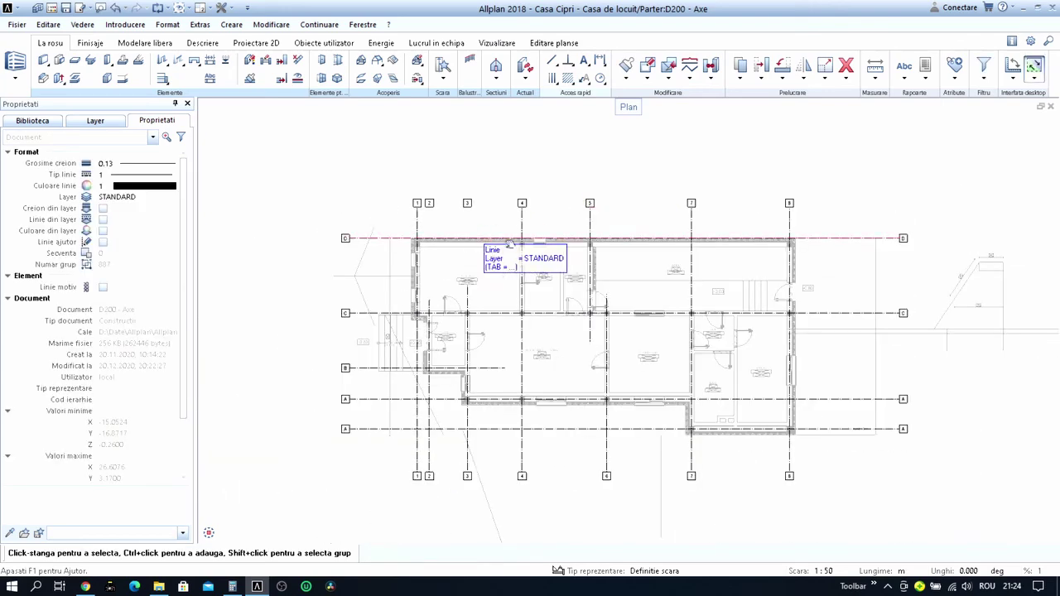
pyautogui.scroll(-1, 619, 196)
pyautogui.click(847, 72)
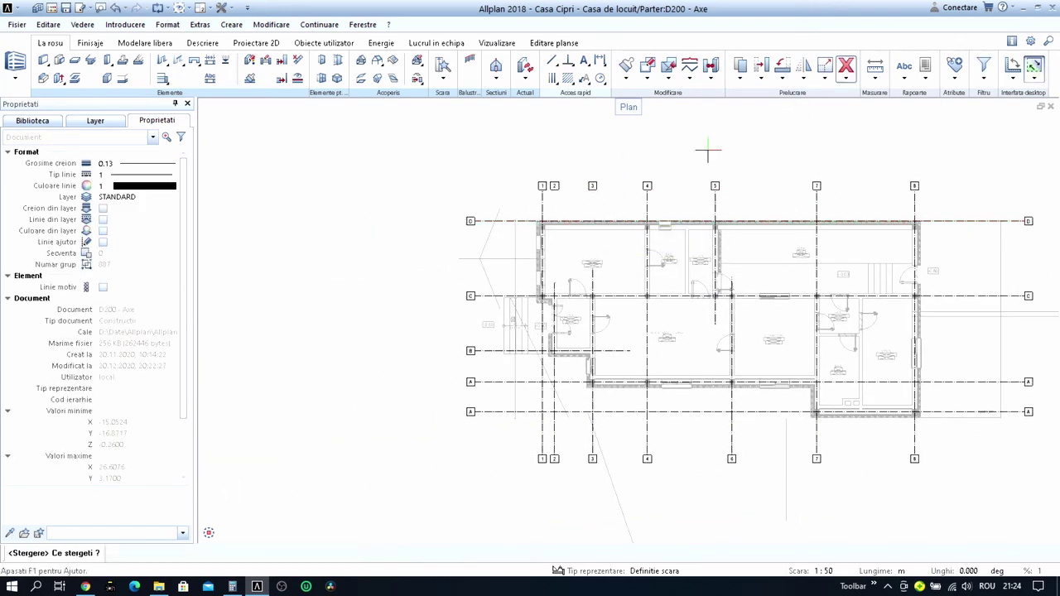
pyautogui.scroll(2, 571, 174)
pyautogui.scroll(1, 496, 158)
pyautogui.scroll(1, 530, 180)
pyautogui.click(534, 181)
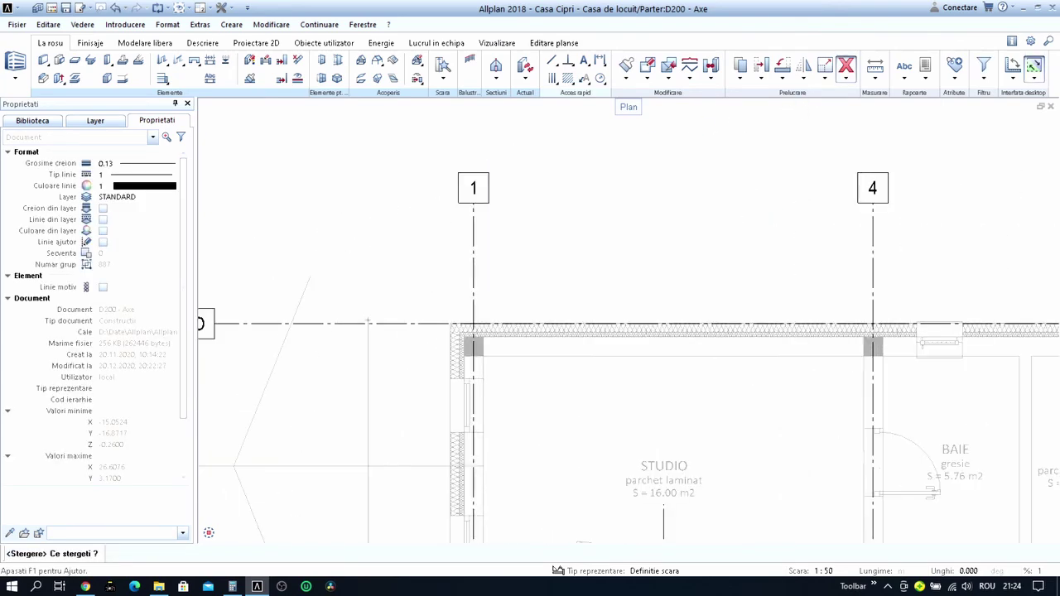
pyautogui.scroll(-3, 580, 199)
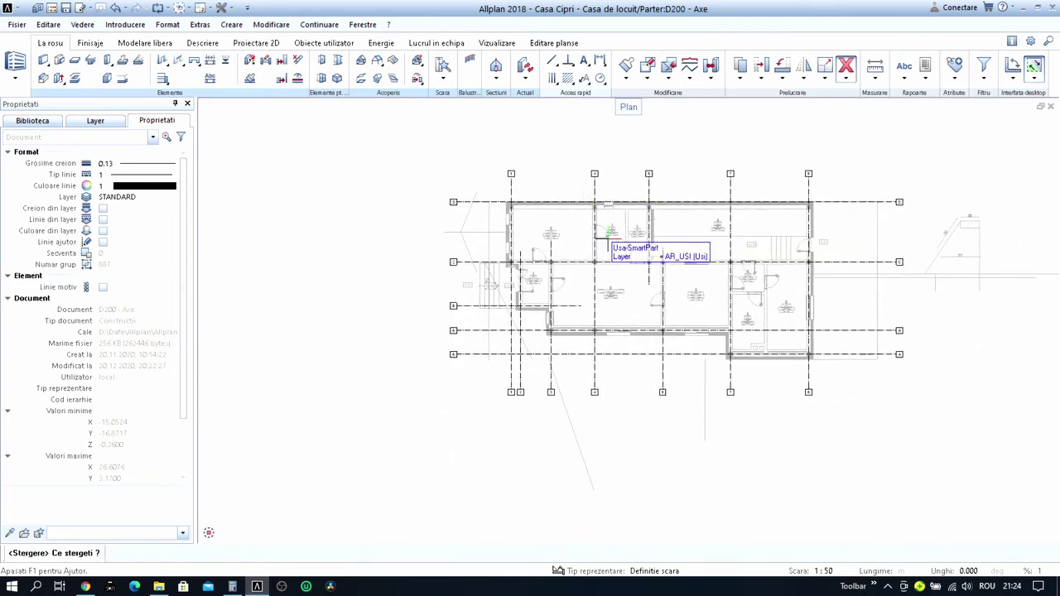
pyautogui.scroll(1, 580, 331)
pyautogui.scroll(1, 572, 364)
pyautogui.scroll(1, 567, 377)
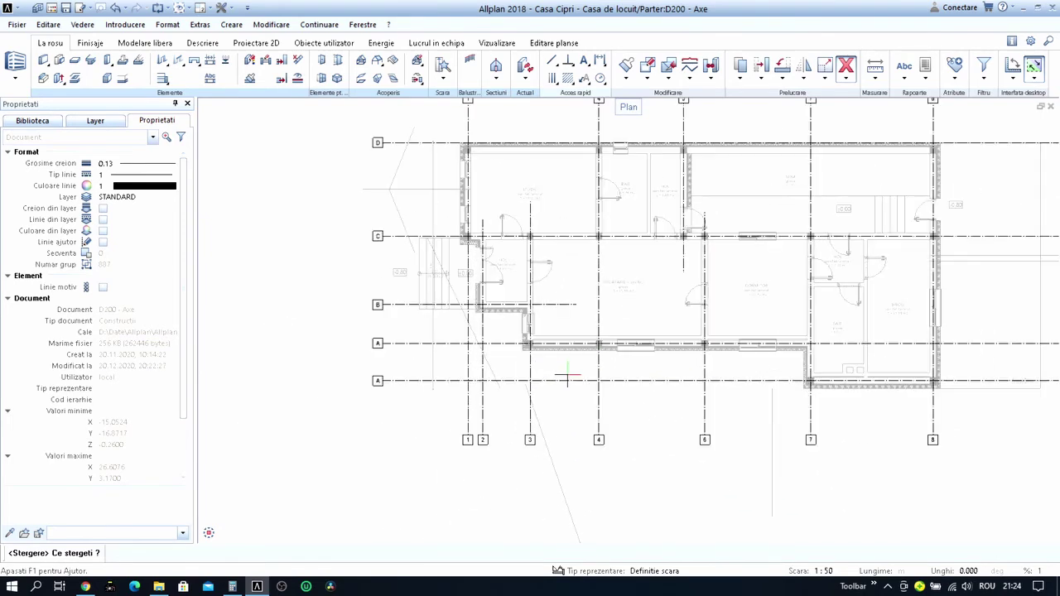
pyautogui.scroll(-1, 567, 380)
pyautogui.moveTo(567, 379); pyautogui.dragTo(504, 375, button='middle')
pyautogui.press('Escape')
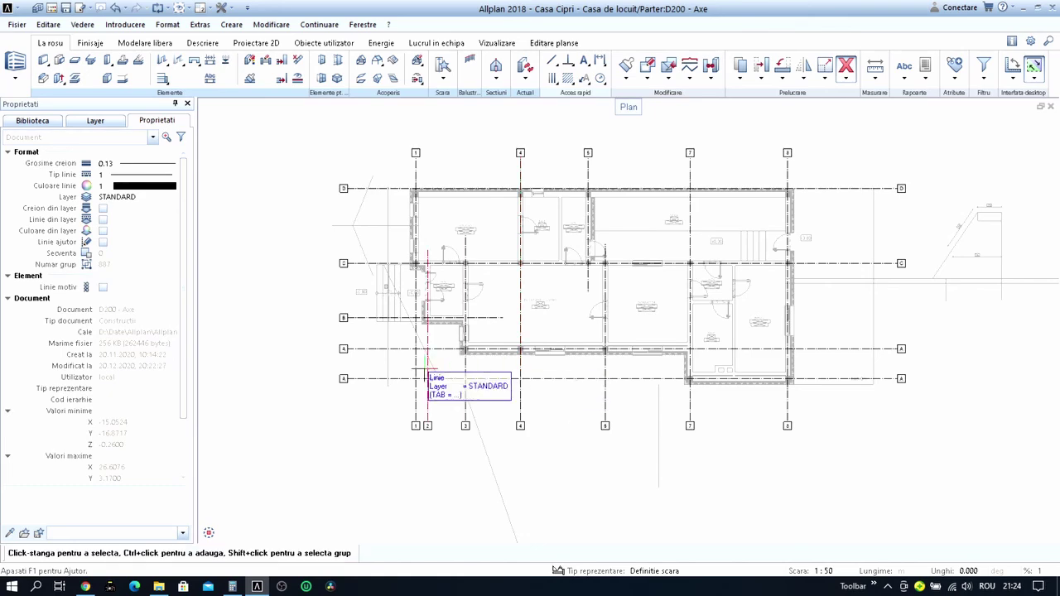
# Delete the left bubble on the upper A axis.
pyautogui.scroll(2, 381, 364)
pyautogui.scroll(2, 344, 352)
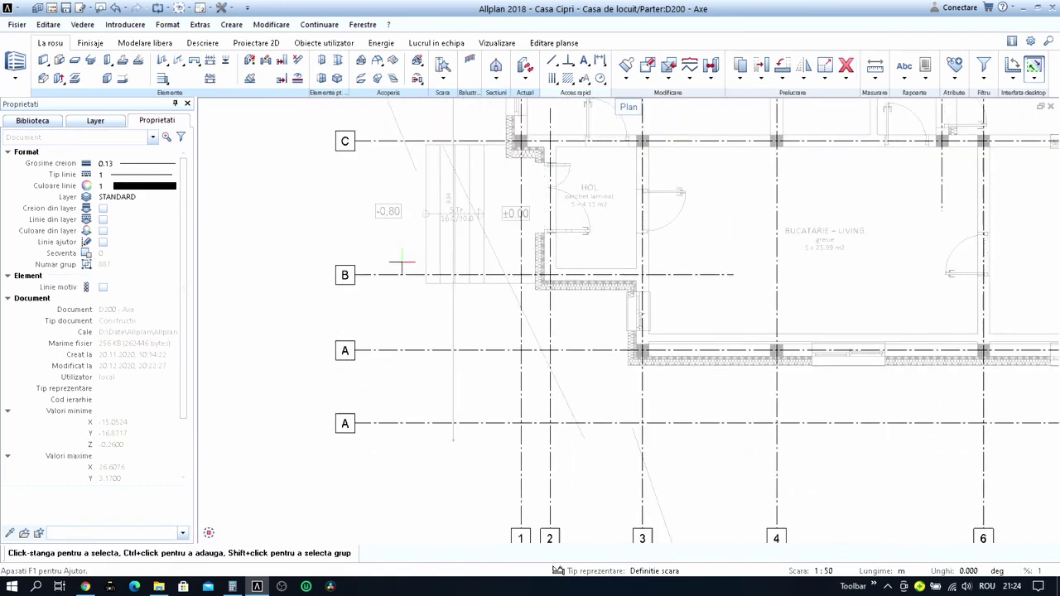
pyautogui.click(847, 67)
pyautogui.scroll(1, 294, 313)
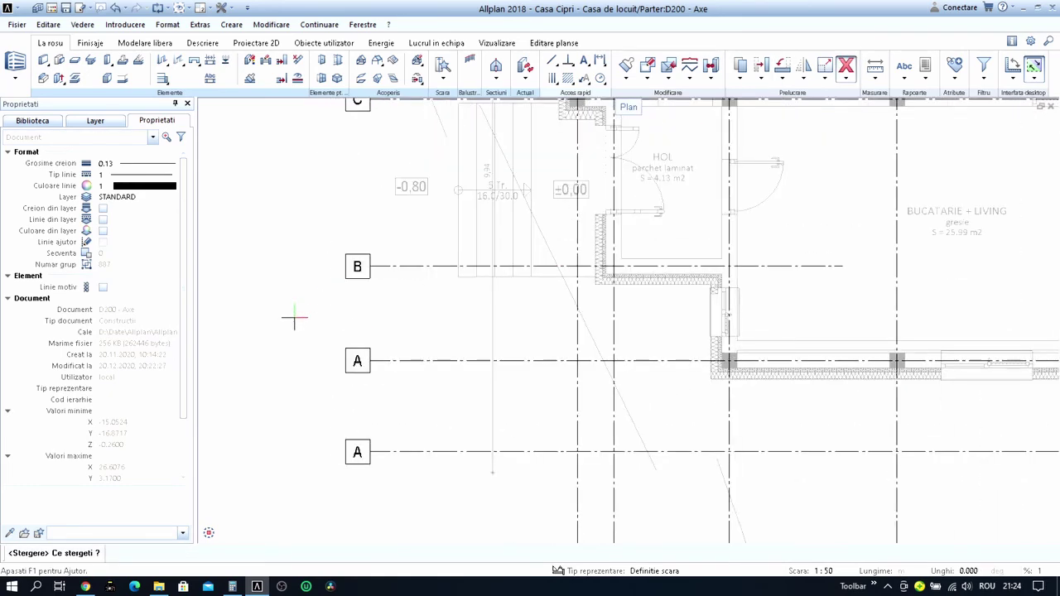
pyautogui.moveTo(294, 320); pyautogui.dragTo(388, 383)
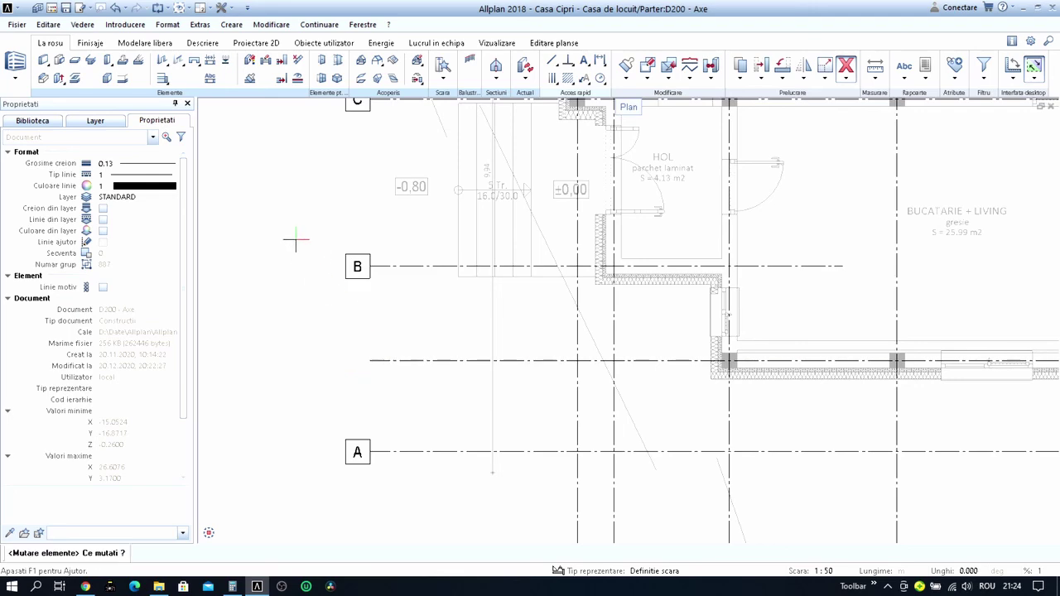
# Move the left bubble B down onto the freed axis just above A.
pyautogui.moveTo(296, 242); pyautogui.dragTo(400, 303)
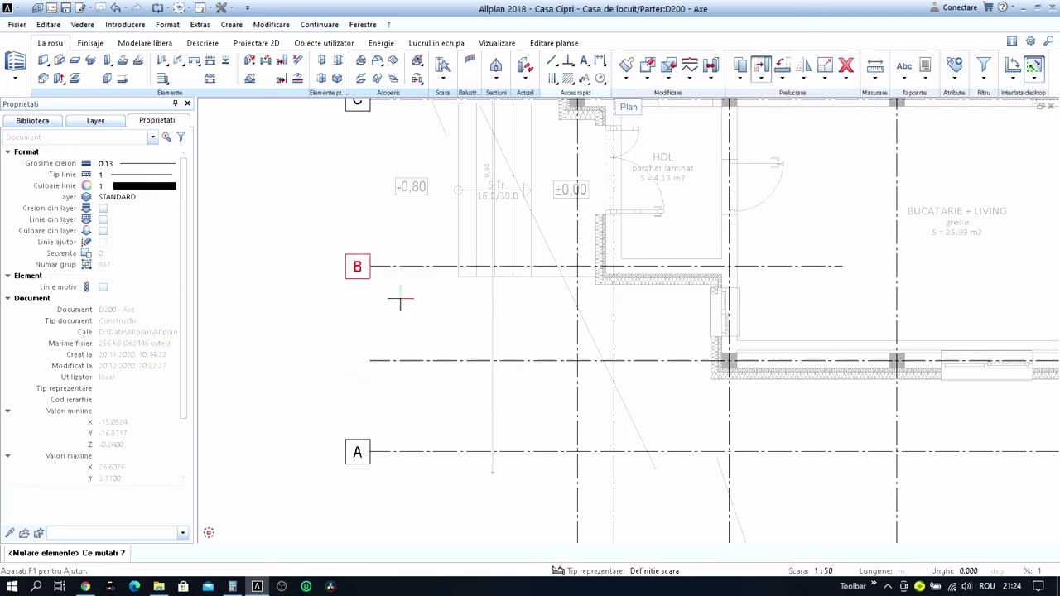
pyautogui.click(369, 266)
pyautogui.click(370, 361)
pyautogui.scroll(-3, 426, 328)
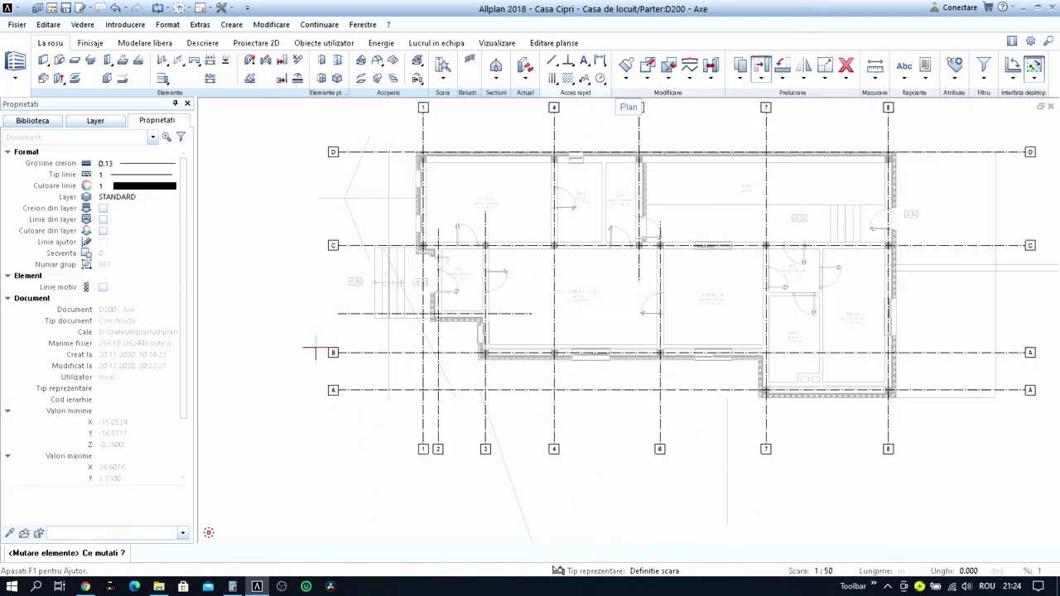
pyautogui.scroll(-2, 426, 327)
pyautogui.moveTo(816, 313); pyautogui.dragTo(861, 342)
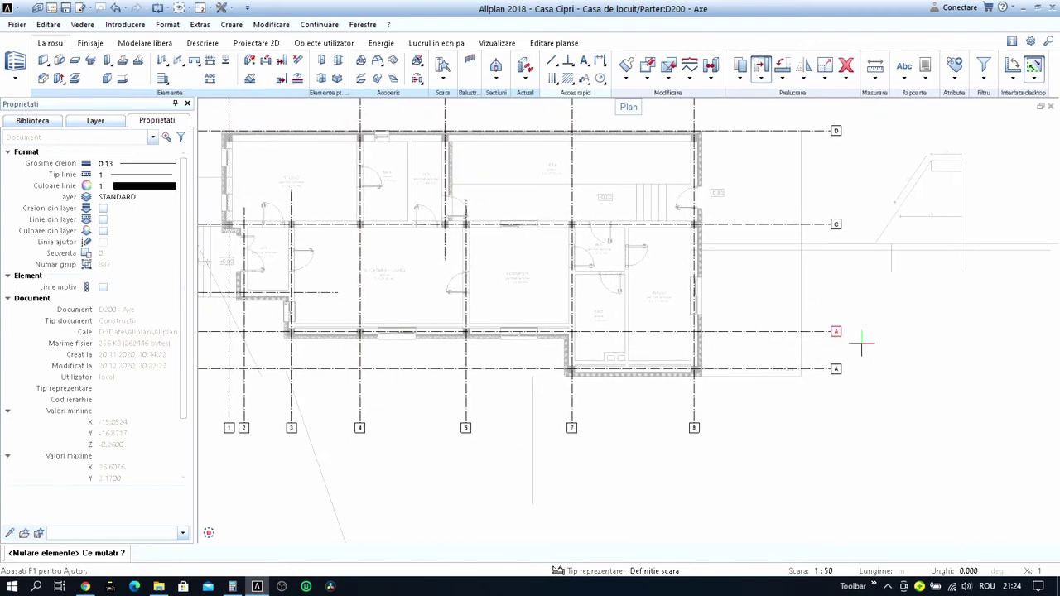
pyautogui.scroll(-3, 858, 334)
# Copy the B axis bubble to the right end of its grid line.
pyautogui.press('Escape')
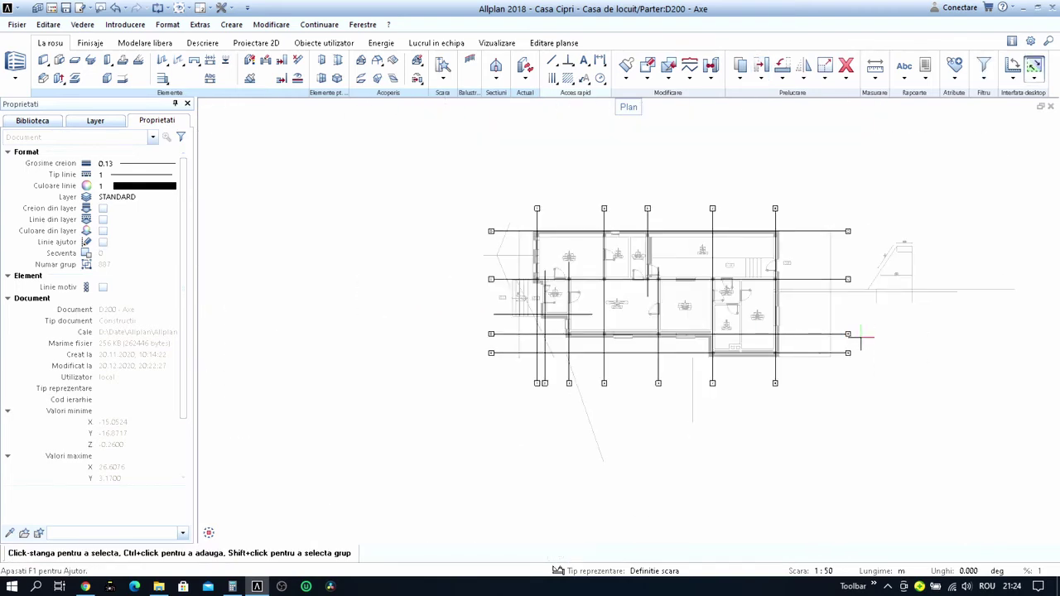
pyautogui.scroll(3, 857, 334)
pyautogui.moveTo(800, 310); pyautogui.dragTo(896, 353)
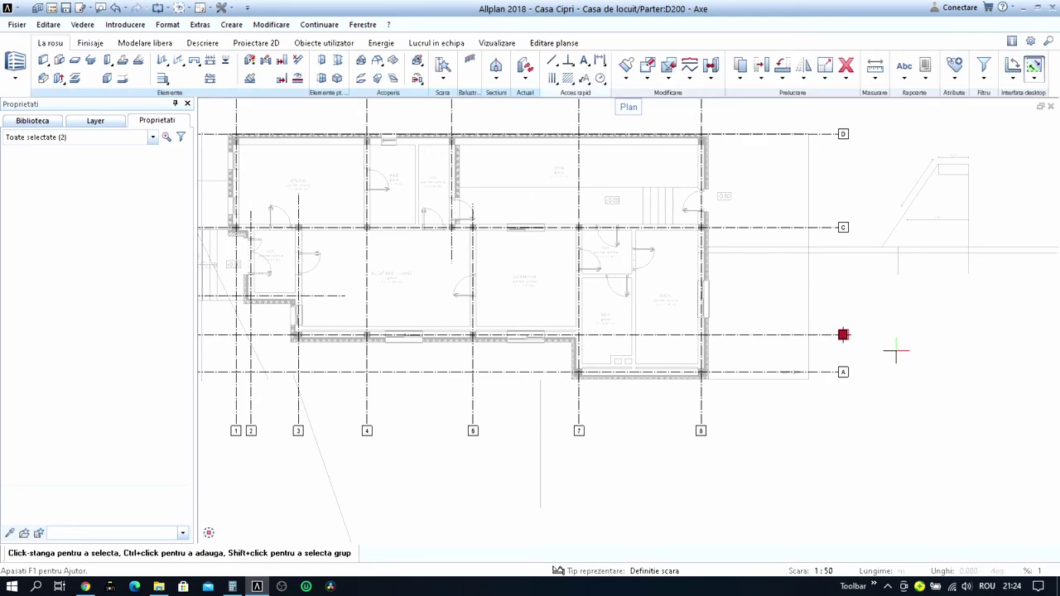
pyautogui.hotkey('ctrl', 'c')
pyautogui.moveTo(296, 357); pyautogui.dragTo(465, 326, button='middle')
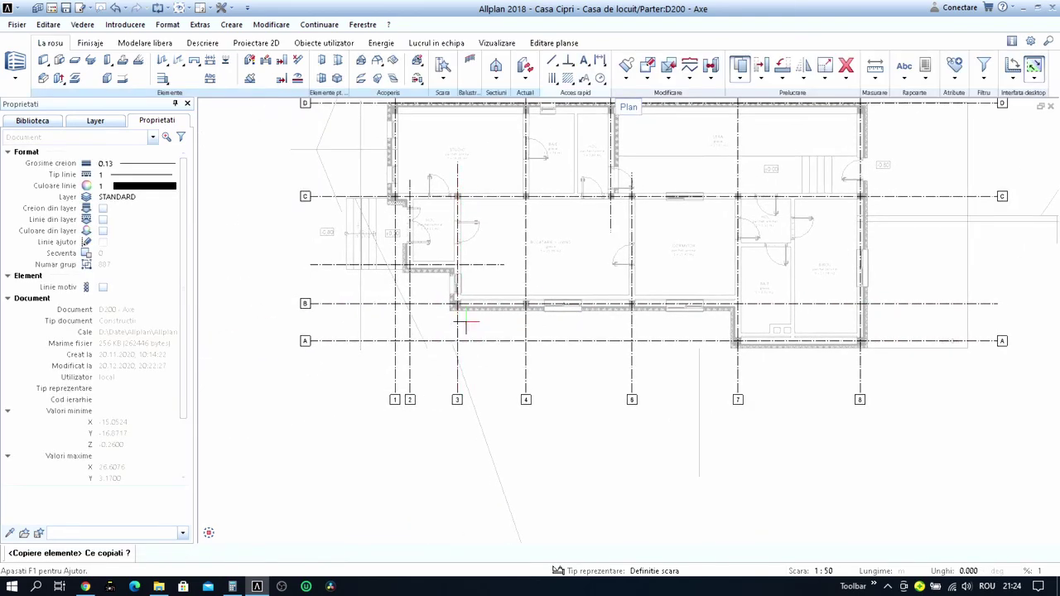
pyautogui.moveTo(326, 279); pyautogui.dragTo(265, 320)
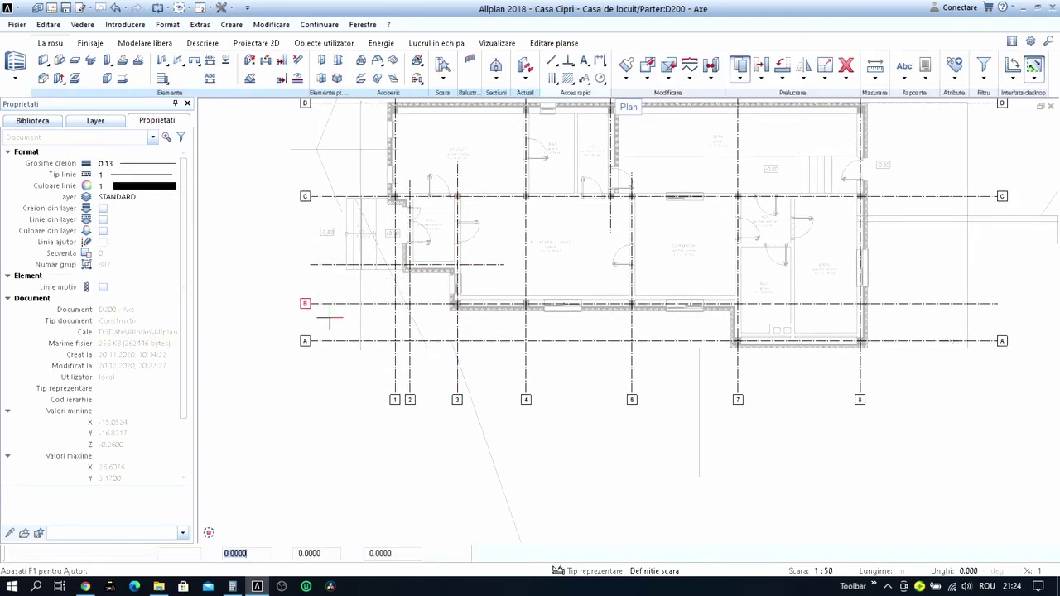
pyautogui.scroll(3, 275, 303)
pyautogui.click(303, 310)
pyautogui.scroll(-4, 293, 300)
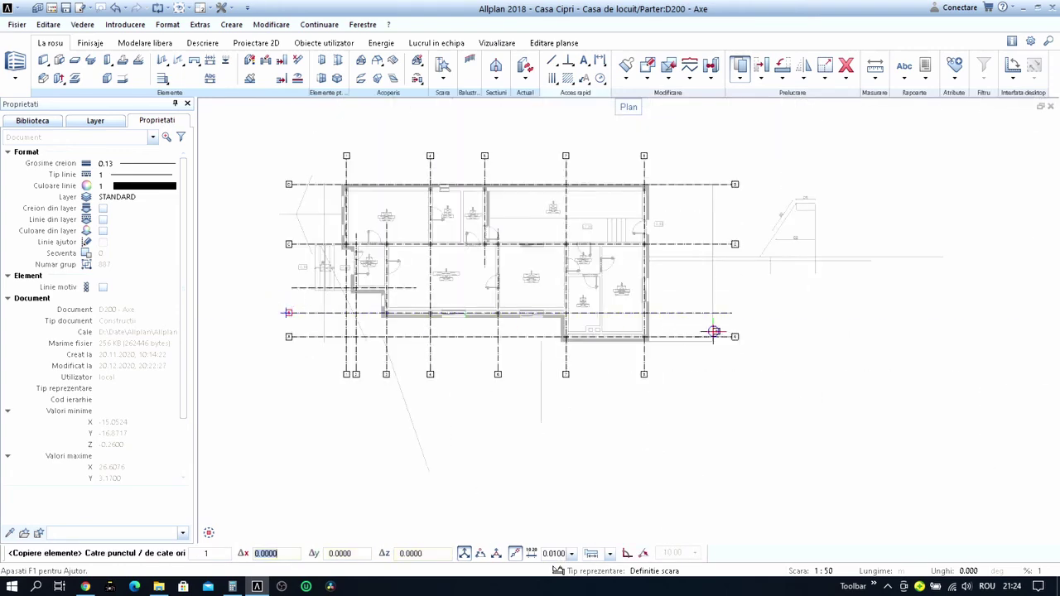
pyautogui.click(734, 312)
pyautogui.scroll(2, 521, 306)
pyautogui.press('Escape')
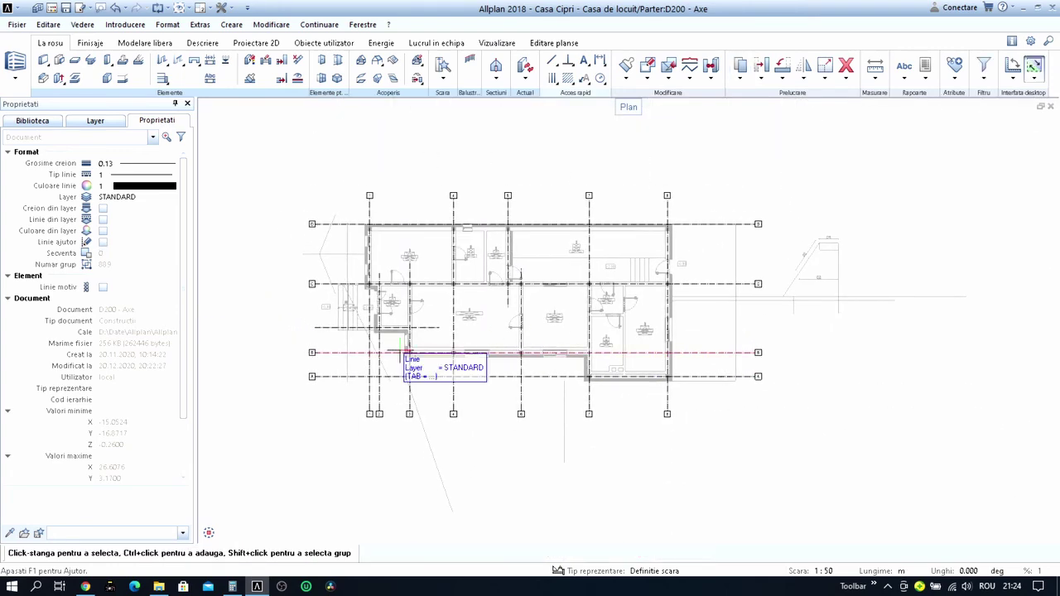
pyautogui.press('Escape')
# Move the left C bubble down one grid line and delete the extra bubble at the right.
pyautogui.press('m')
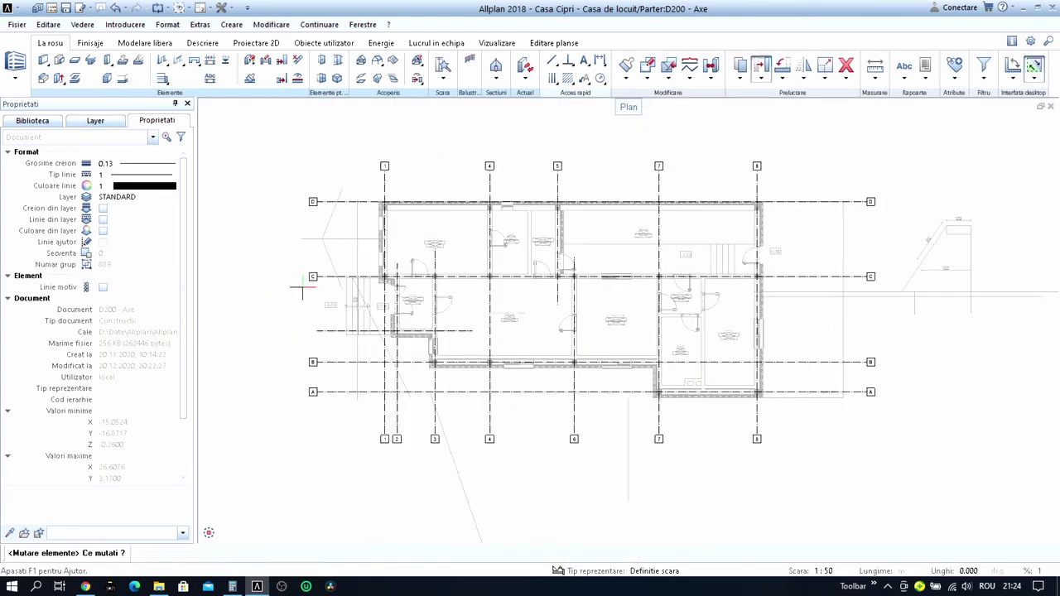
pyautogui.scroll(2, 285, 263)
pyautogui.moveTo(284, 252); pyautogui.dragTo(347, 308)
pyautogui.scroll(2, 342, 286)
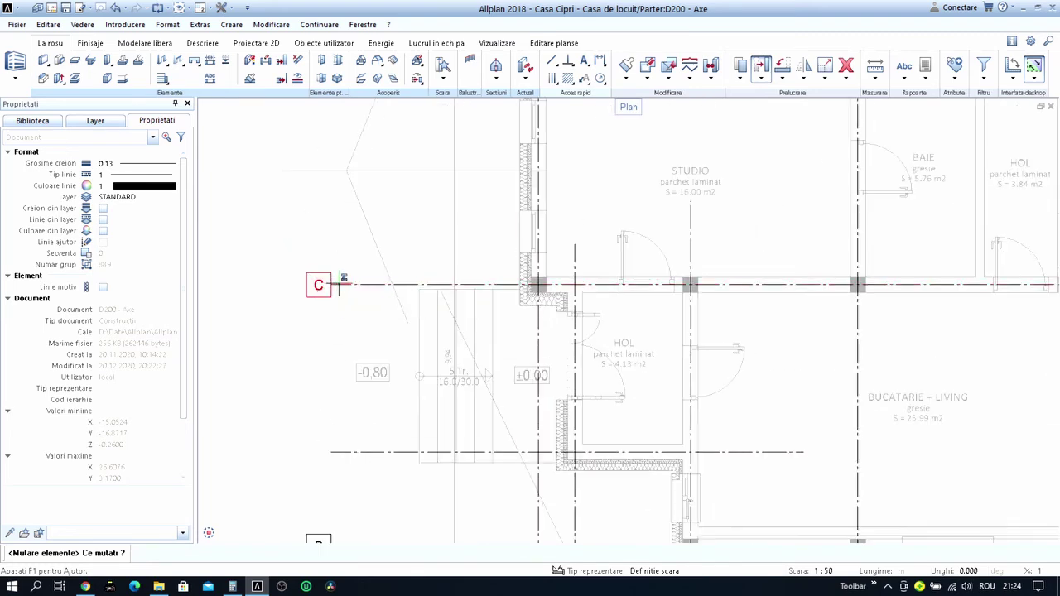
pyautogui.rightClick(339, 286)
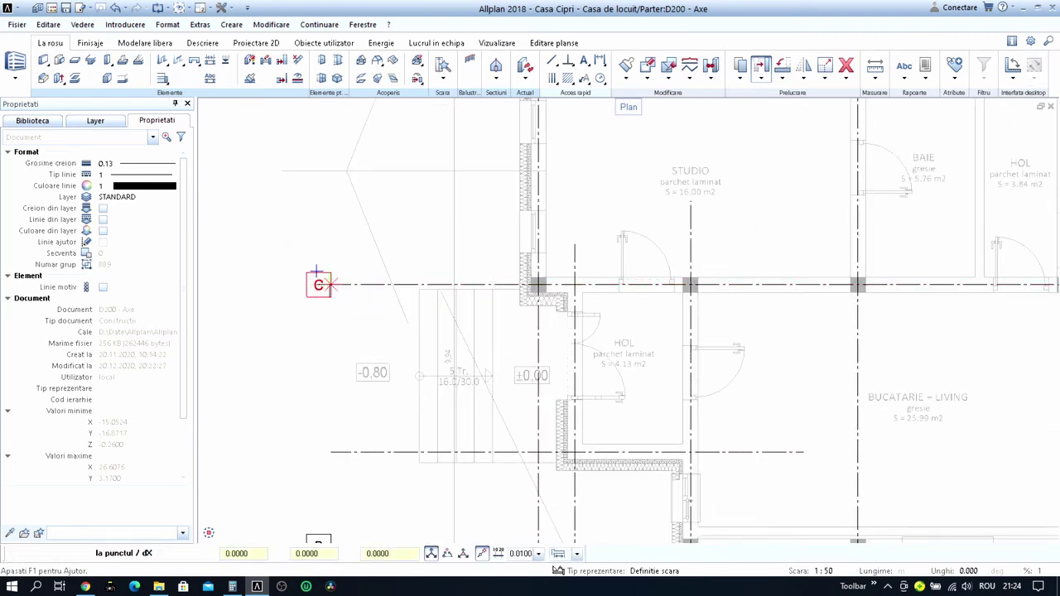
pyautogui.click(330, 285)
pyautogui.click(330, 447)
pyautogui.scroll(-3, 272, 343)
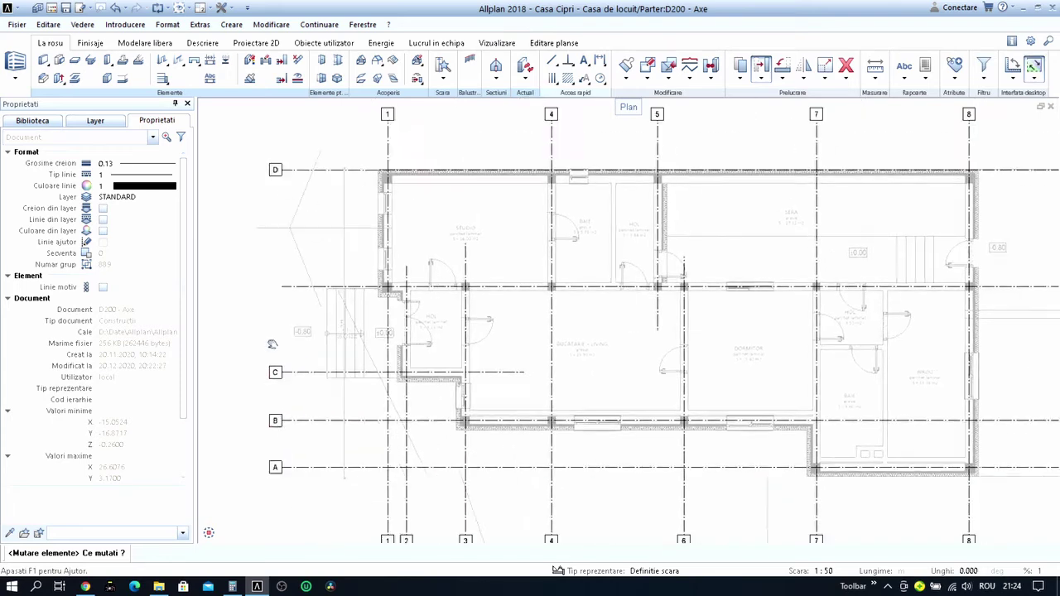
pyautogui.scroll(-2, 271, 344)
pyautogui.press('Escape')
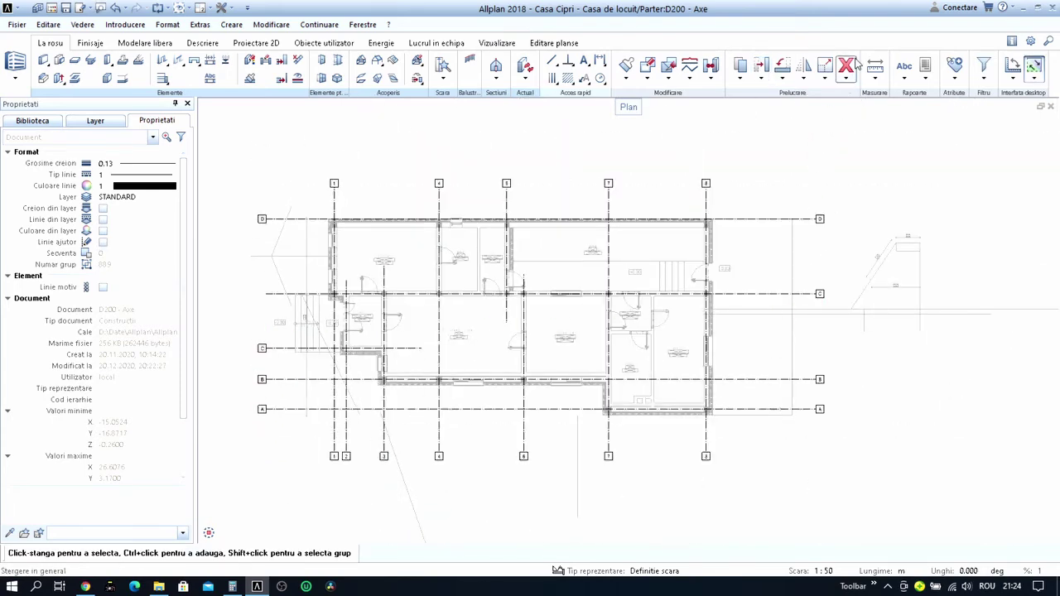
pyautogui.moveTo(811, 252); pyautogui.dragTo(848, 314)
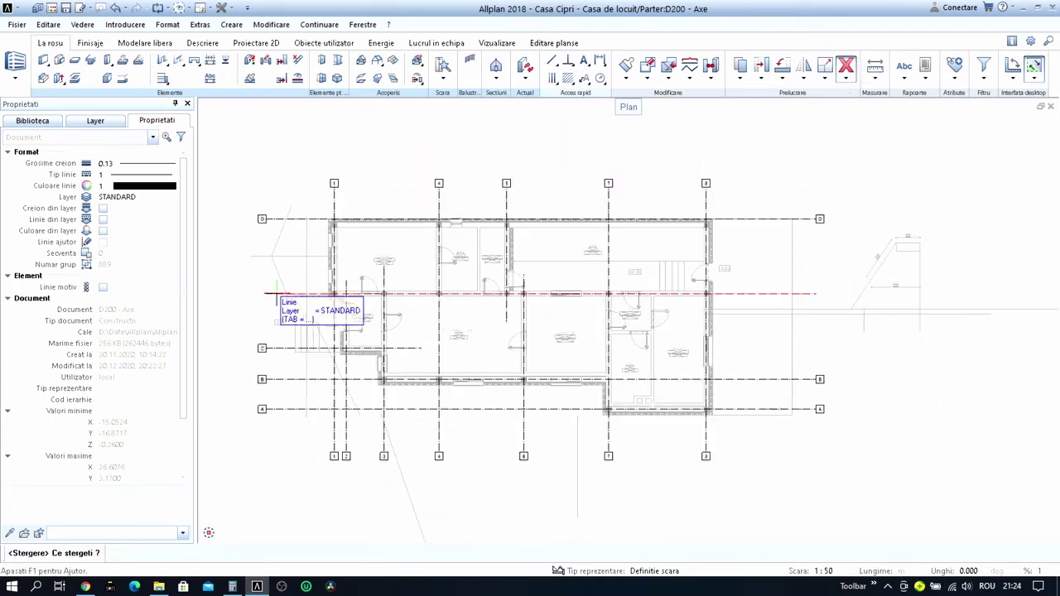
pyautogui.scroll(3, 274, 307)
pyautogui.press('Escape')
# Copy the C bubble to the line above and change its letter to D.
pyautogui.hotkey('ctrl', 'c')
pyautogui.moveTo(434, 362); pyautogui.dragTo(492, 436)
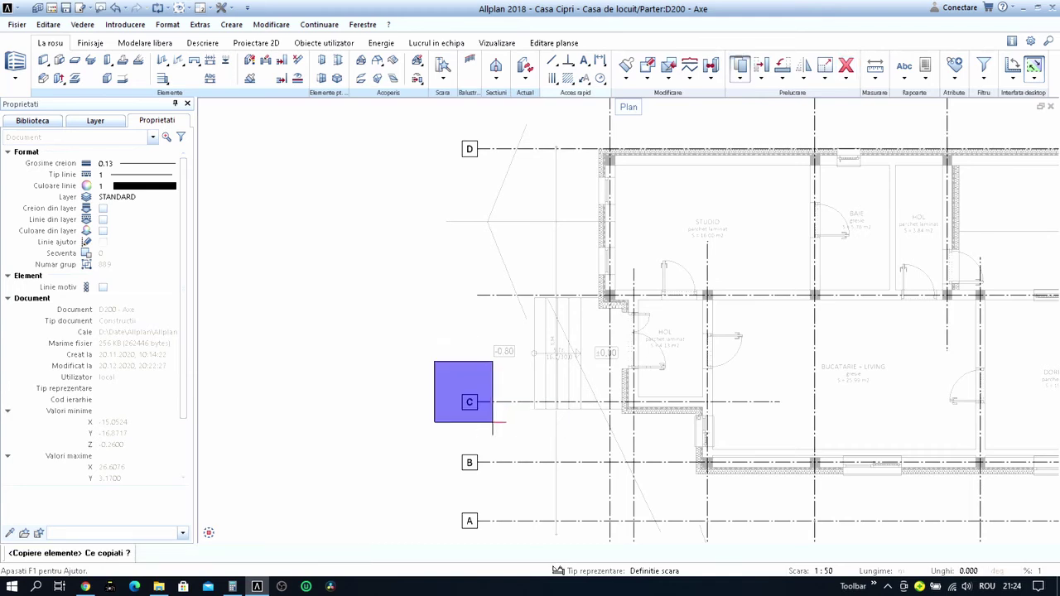
pyautogui.scroll(2, 479, 404)
pyautogui.click(464, 402)
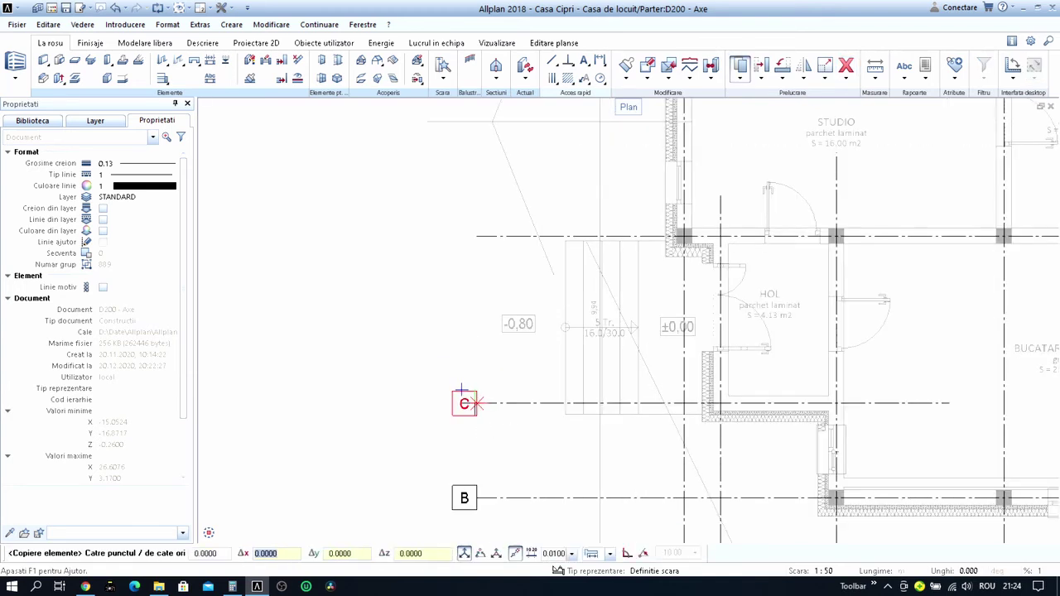
pyautogui.click(480, 237)
pyautogui.scroll(2, 468, 236)
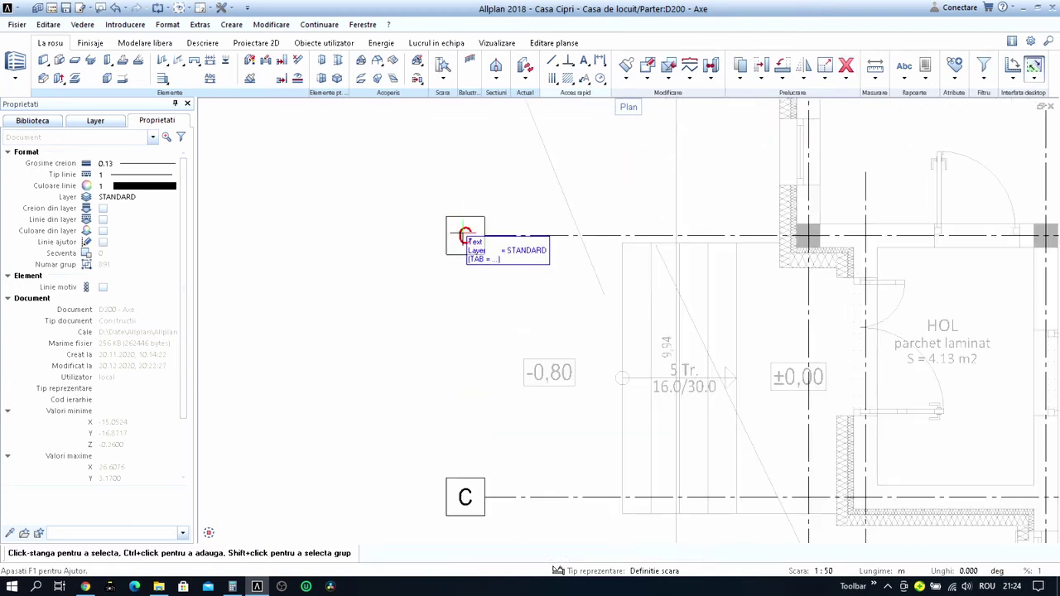
pyautogui.doubleClick(465, 236)
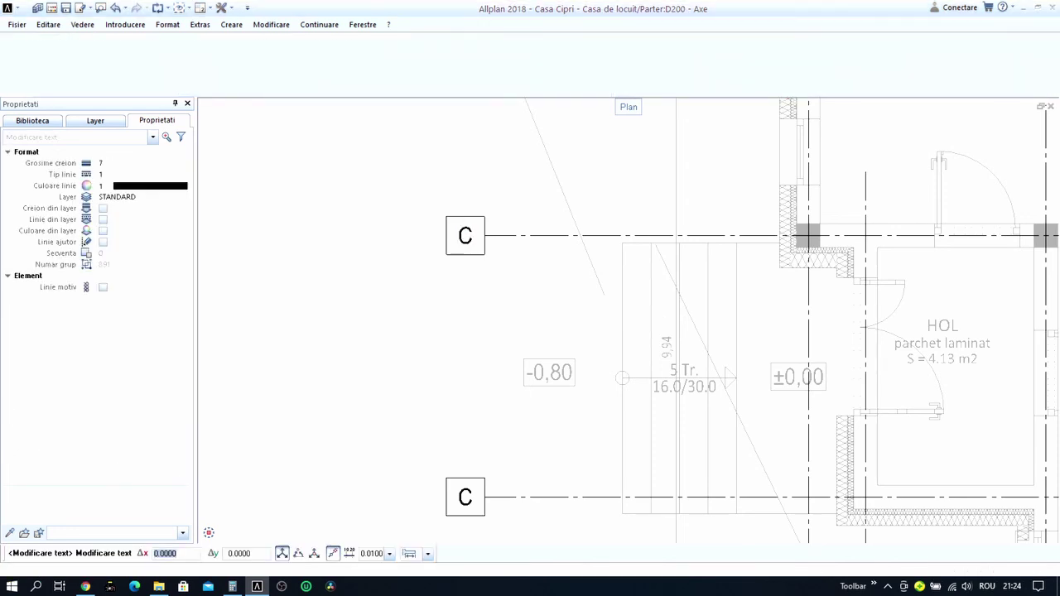
pyautogui.write('d')
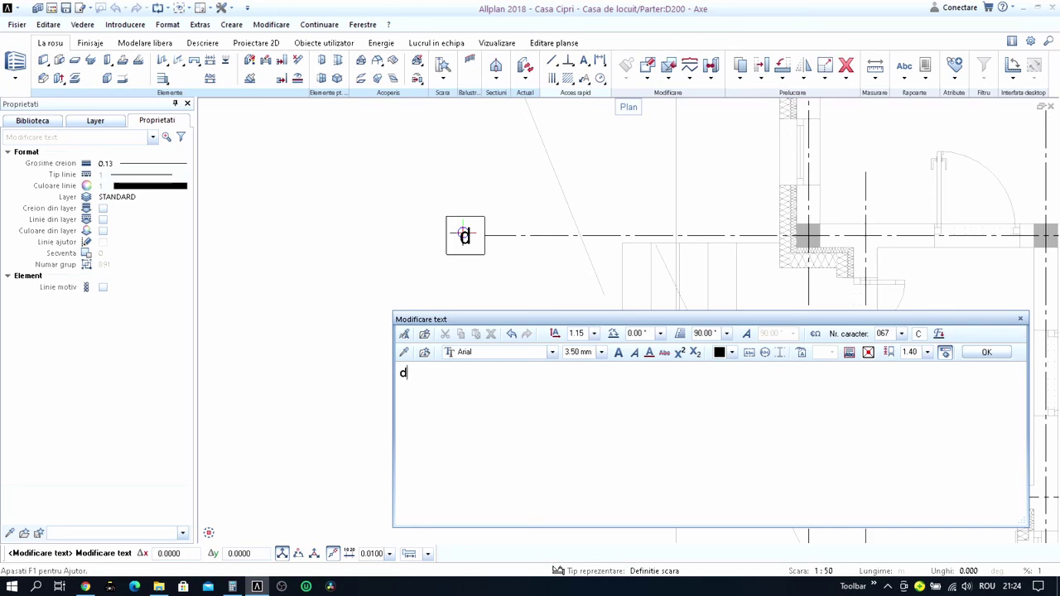
pyautogui.press('Return')
pyautogui.press('Escape')
pyautogui.middleClick(771, 235)
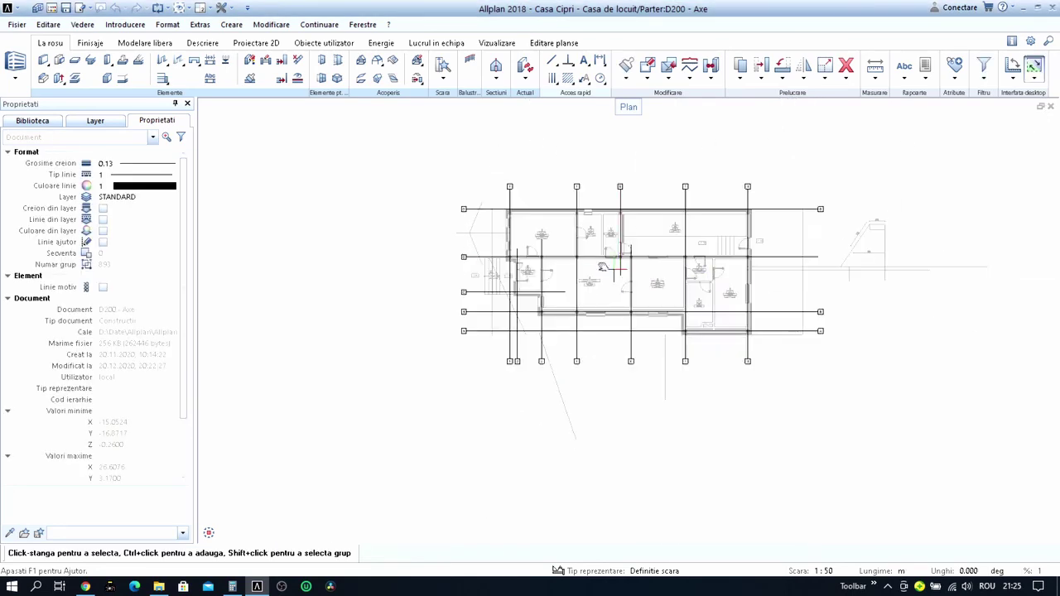
# Copy the D bubble to the right end of its grid line.
pyautogui.hotkey('ctrl', 'c')
pyautogui.scroll(2, 450, 288)
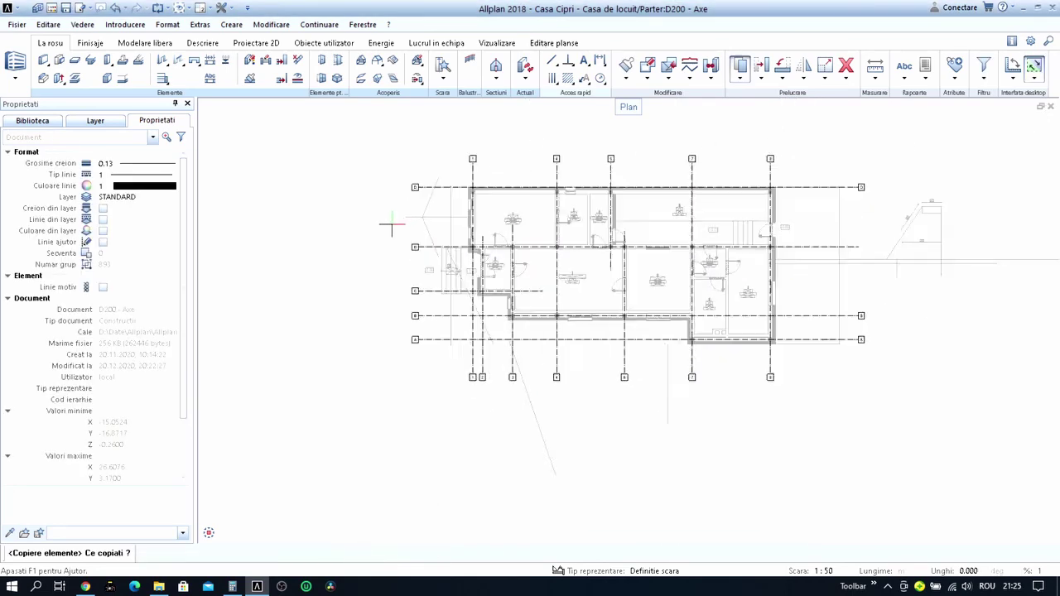
pyautogui.scroll(3, 450, 287)
pyautogui.click(451, 288)
pyautogui.scroll(3, 427, 264)
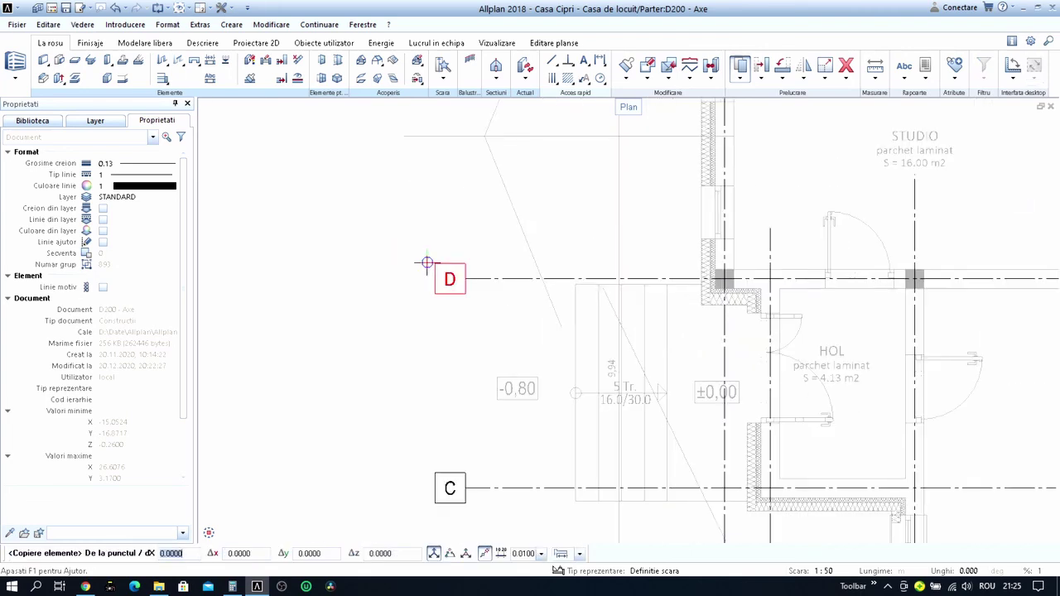
pyautogui.click(429, 278)
pyautogui.scroll(-3, 768, 279)
pyautogui.scroll(1, 807, 284)
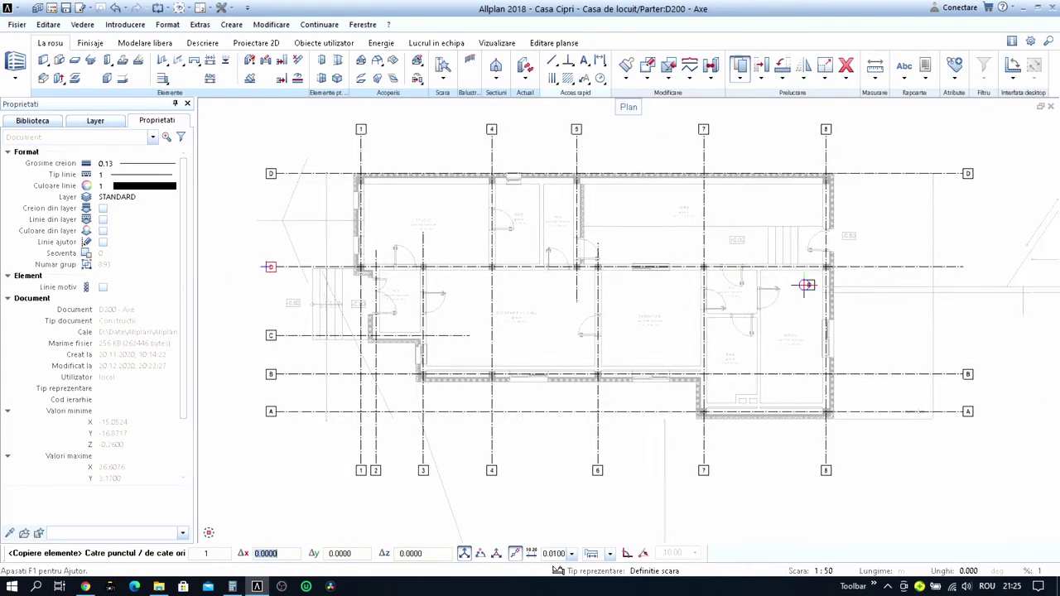
pyautogui.scroll(2, 1005, 276)
pyautogui.moveTo(1005, 275); pyautogui.dragTo(839, 276, button='middle')
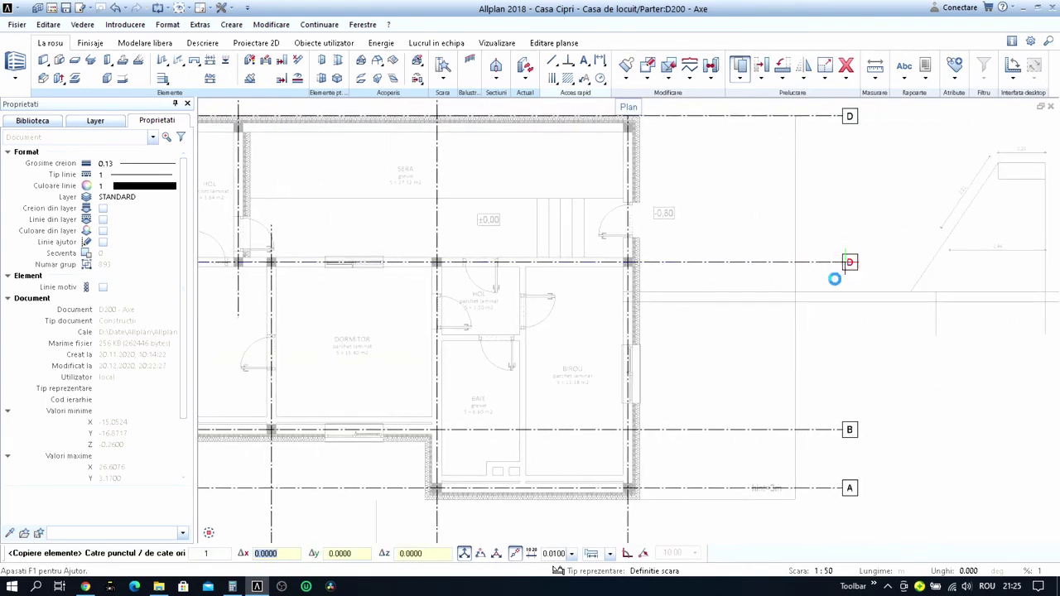
pyautogui.click(834, 279)
pyautogui.scroll(-3, 834, 279)
pyautogui.scroll(1, 762, 296)
pyautogui.scroll(1, 734, 296)
pyautogui.scroll(1, 734, 296)
pyautogui.press('Escape')
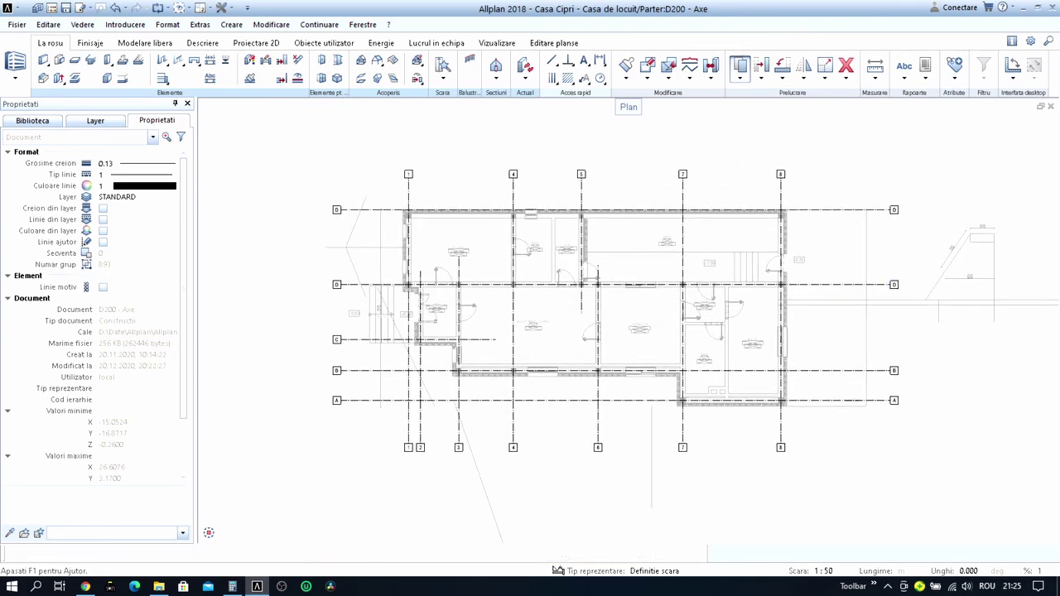
# Open drawing 204 Cote with 200 Axe set as a background drawing.
pyautogui.doubleClick(552, 235)
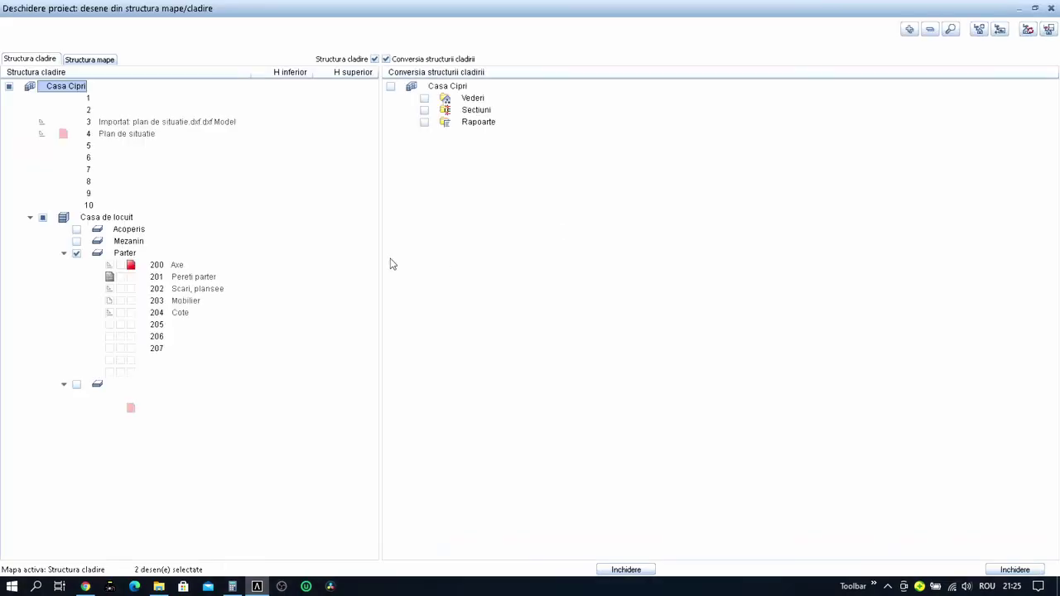
pyautogui.moveTo(106, 267); pyautogui.dragTo(130, 277)
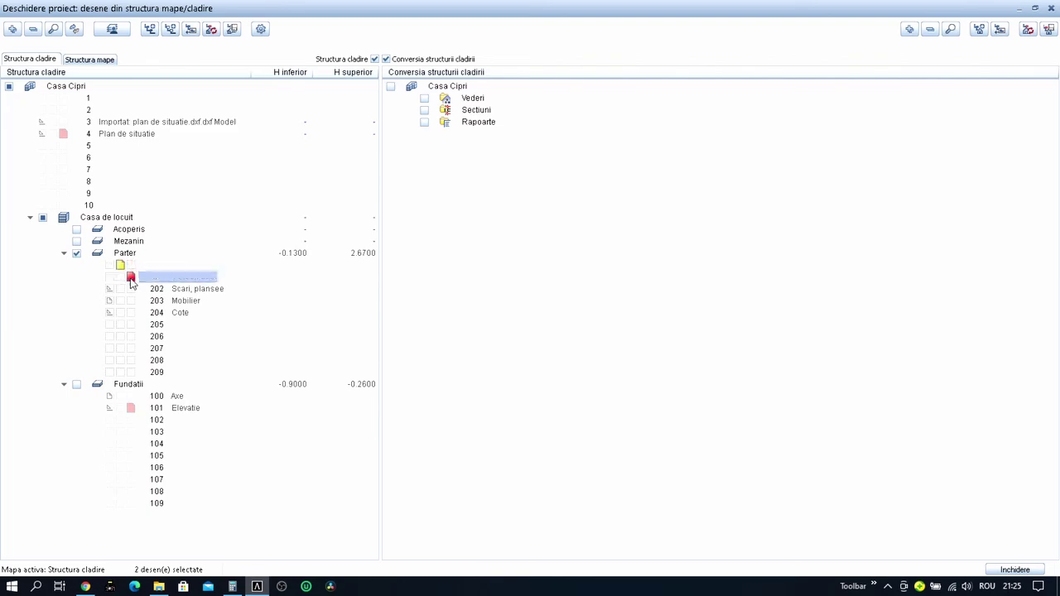
pyautogui.click(108, 266)
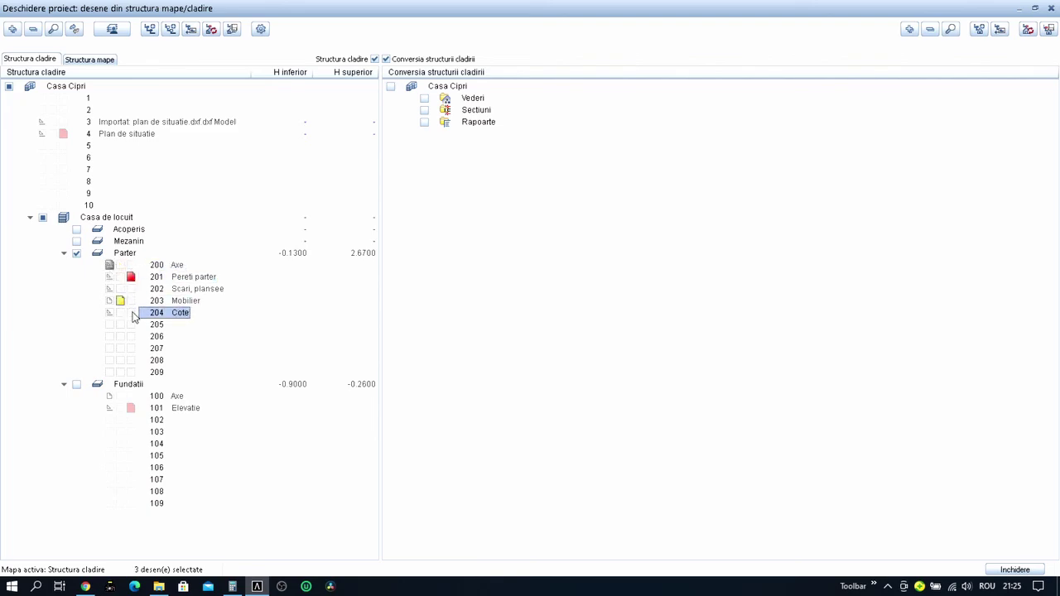
pyautogui.doubleClick(135, 312)
pyautogui.scroll(2, 515, 416)
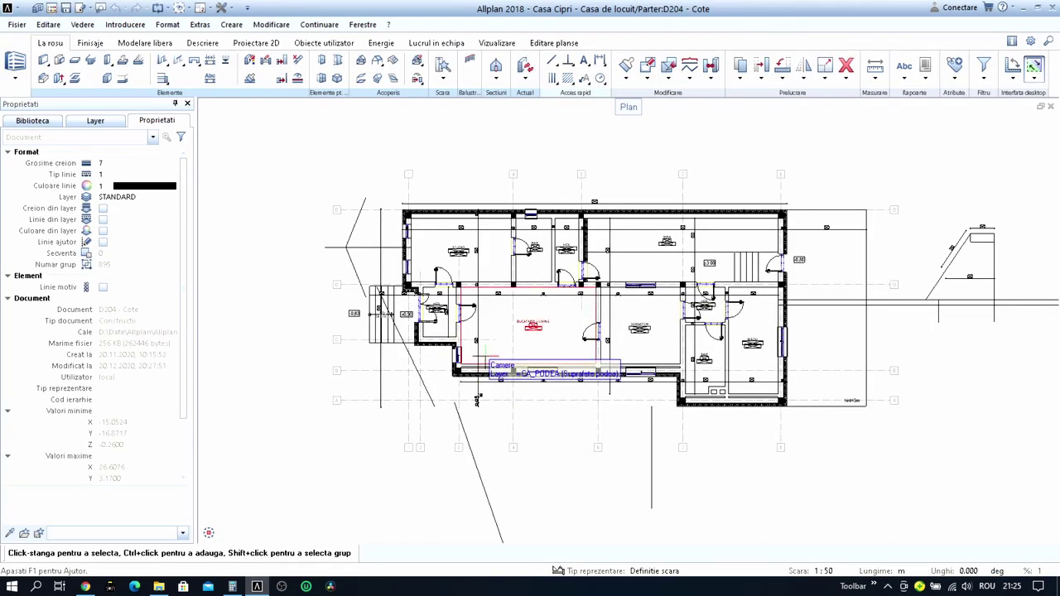
pyautogui.scroll(3, 570, 409)
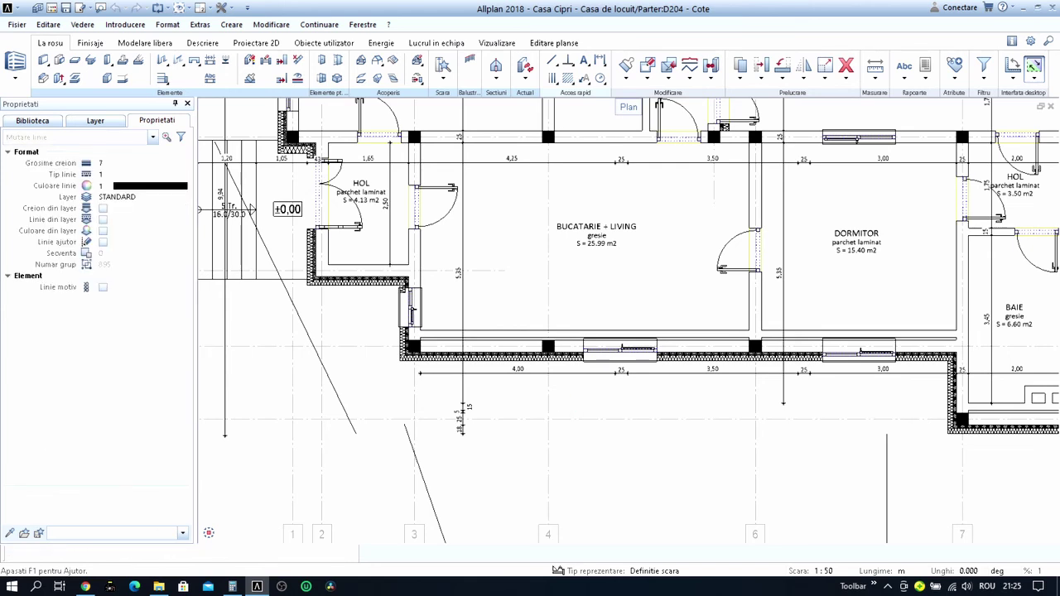
# Move the lower dimension chain closer to the wall and remove one of its points.
pyautogui.click(621, 373)
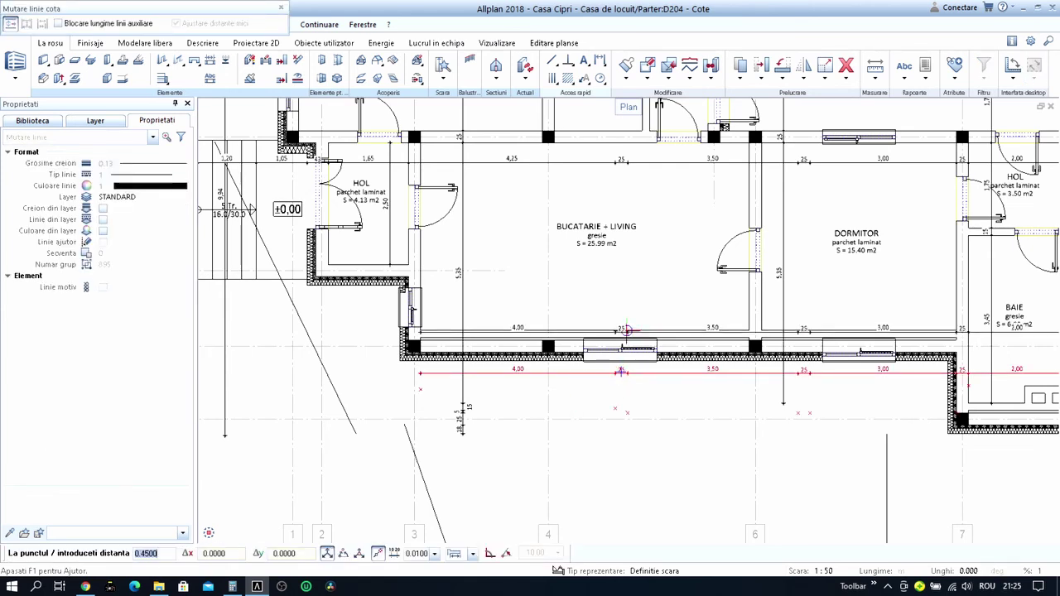
pyautogui.click(631, 305)
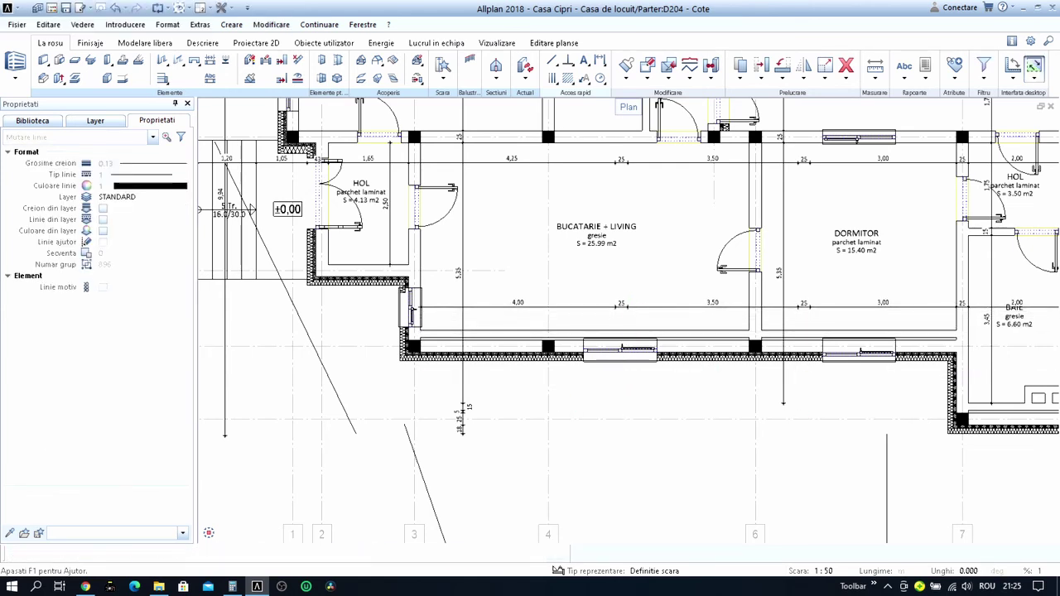
pyautogui.scroll(3, 617, 307)
pyautogui.click(642, 306)
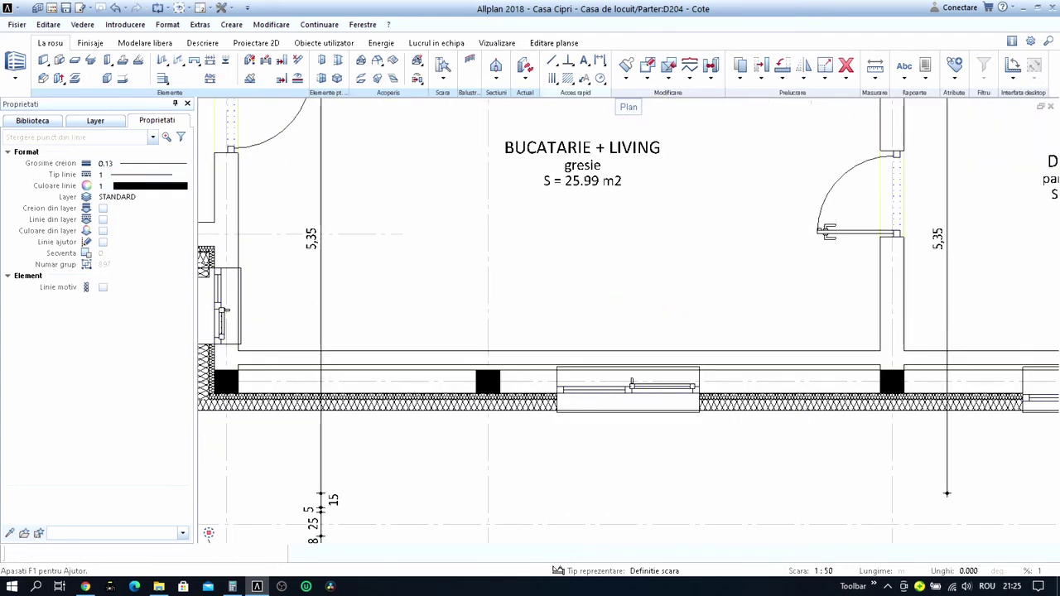
pyautogui.moveTo(642, 305); pyautogui.dragTo(440, 319, button='middle')
pyautogui.press('Escape')
# Delete the dimension point between 75 and 25 under DORMITOR, leaving one 4,00 length.
pyautogui.click(622, 319)
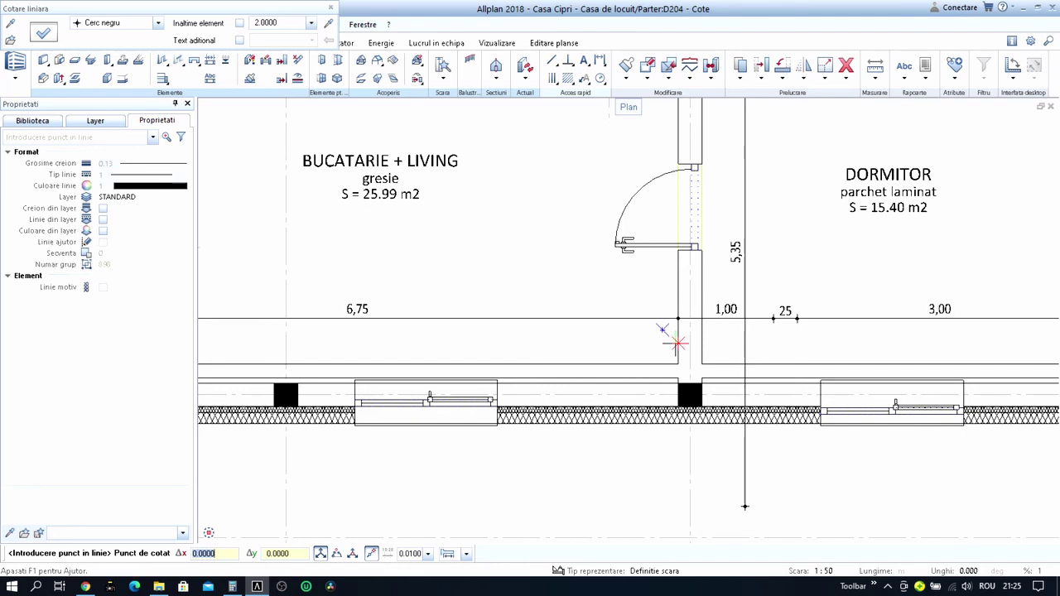
pyautogui.press('Escape')
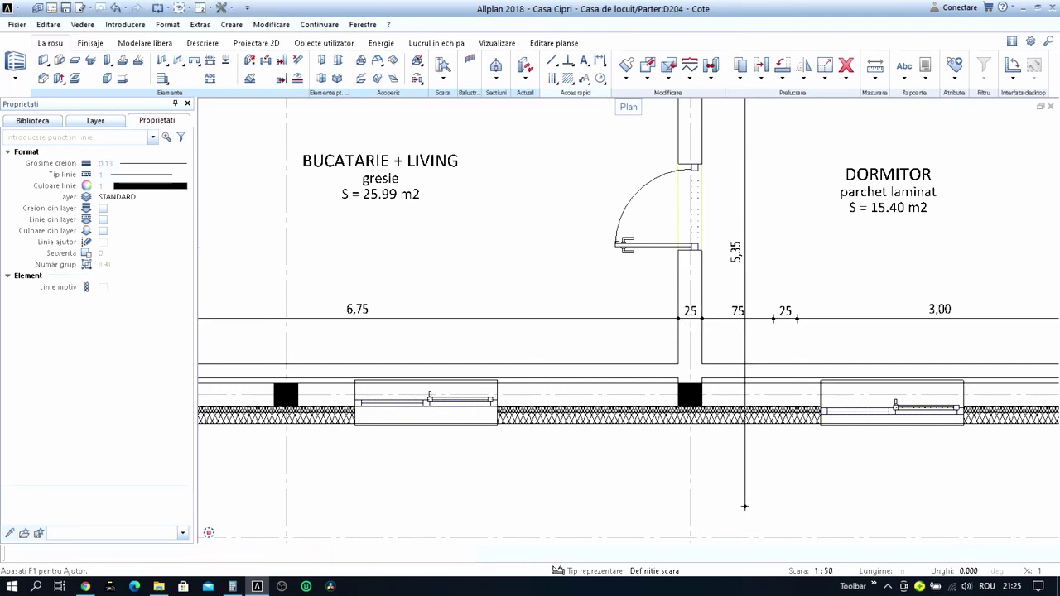
pyautogui.click(772, 319)
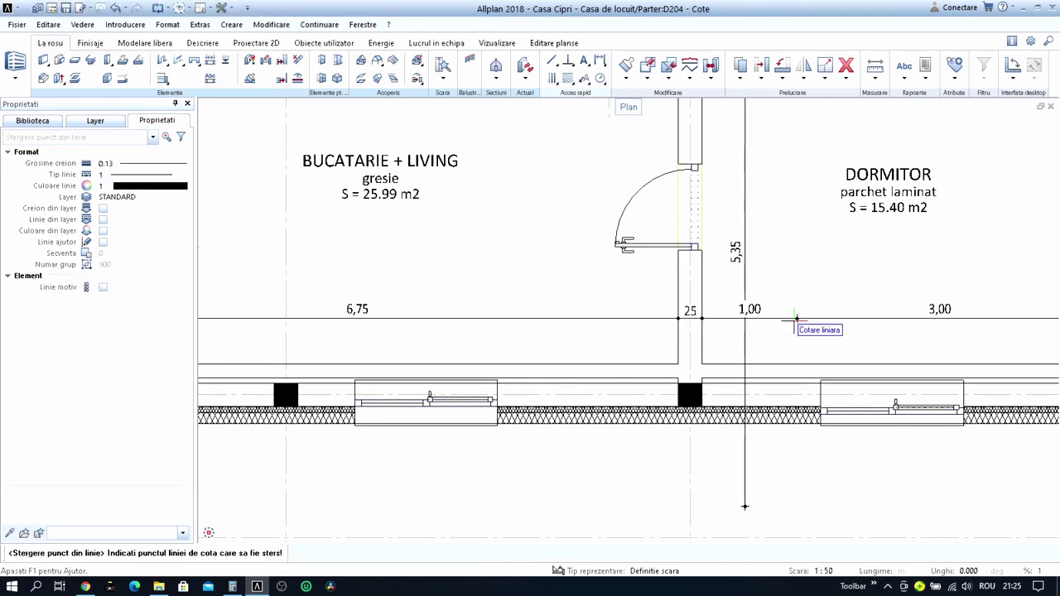
pyautogui.scroll(-3, 602, 491)
pyautogui.moveTo(603, 491)
pyautogui.mouseDown(button='middle')
pyautogui.moveTo(562, 361)
pyautogui.moveTo(574, 431)
pyautogui.moveTo(619, 397)
pyautogui.mouseUp(button='middle')
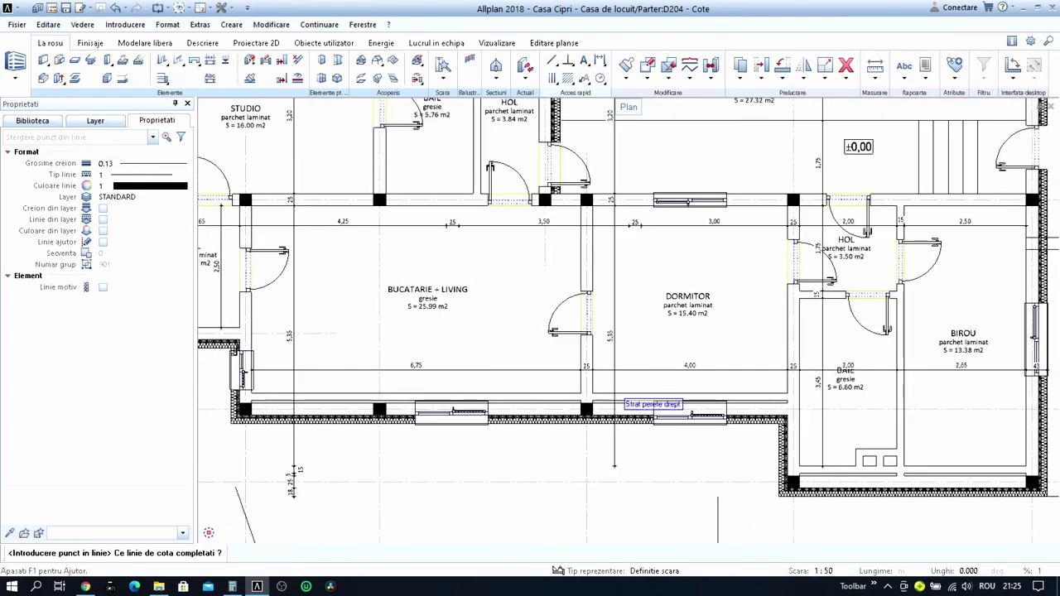
# Insert points at the exterior wall faces into the 5,35 chain, giving 15, 5, 25, 18.
pyautogui.scroll(3, 613, 394)
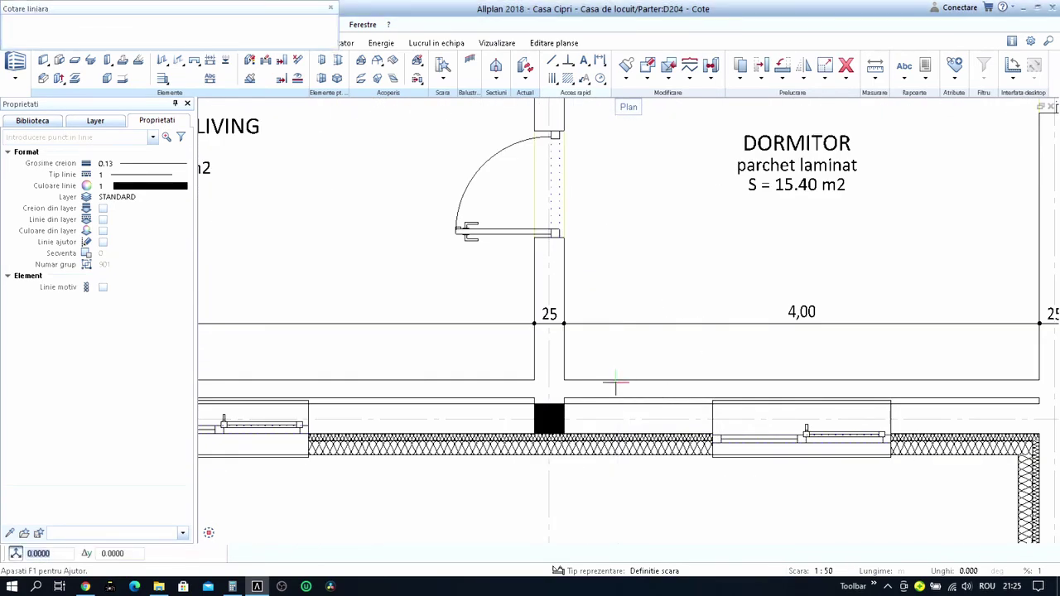
pyautogui.click(616, 381)
pyautogui.scroll(-3, 616, 381)
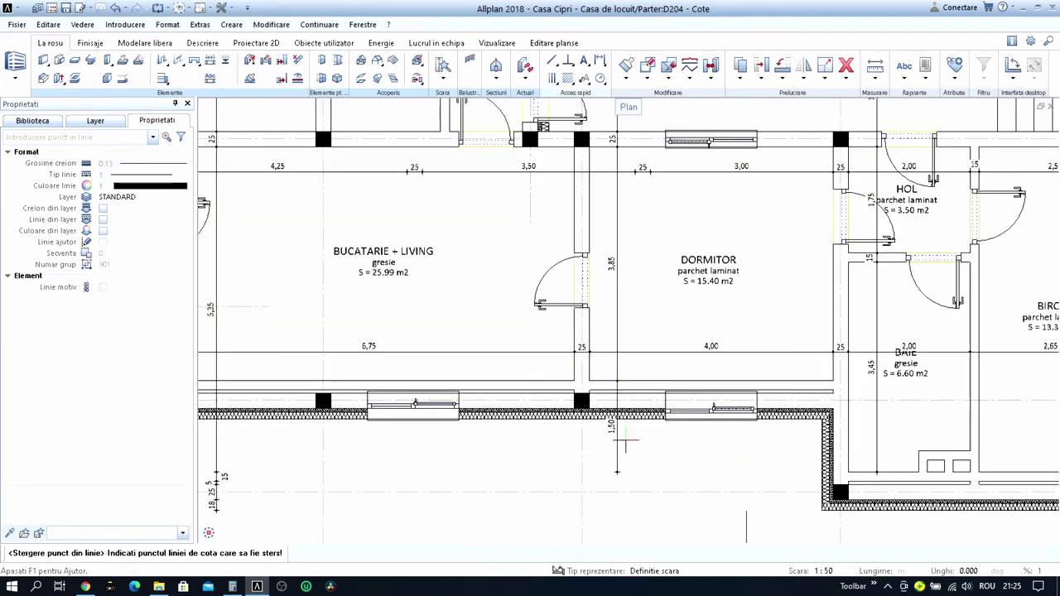
pyautogui.moveTo(403, 468); pyautogui.dragTo(713, 402, button='middle')
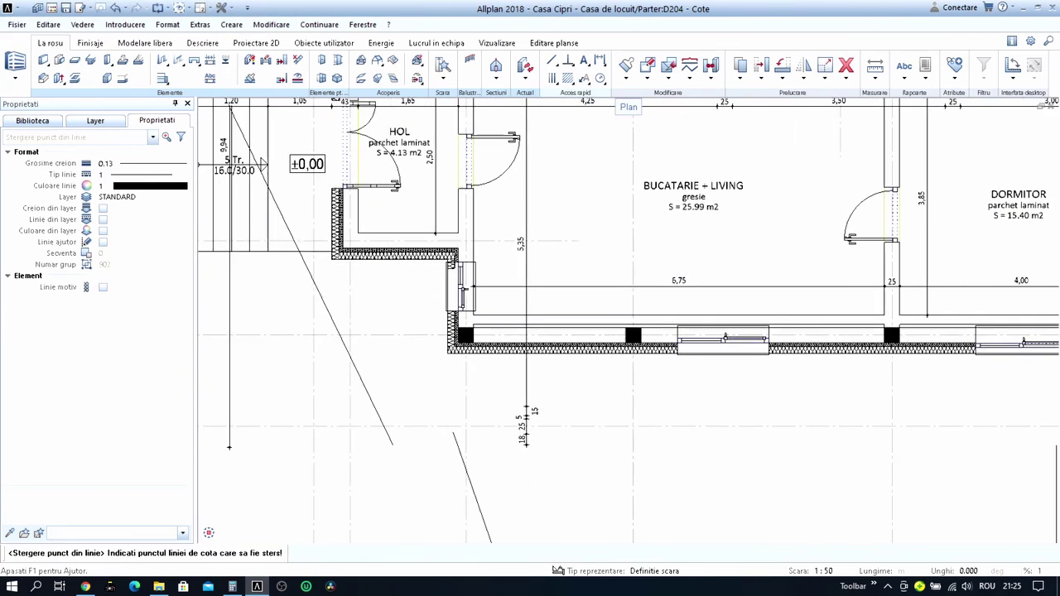
pyautogui.click(524, 423)
pyautogui.scroll(4, 538, 282)
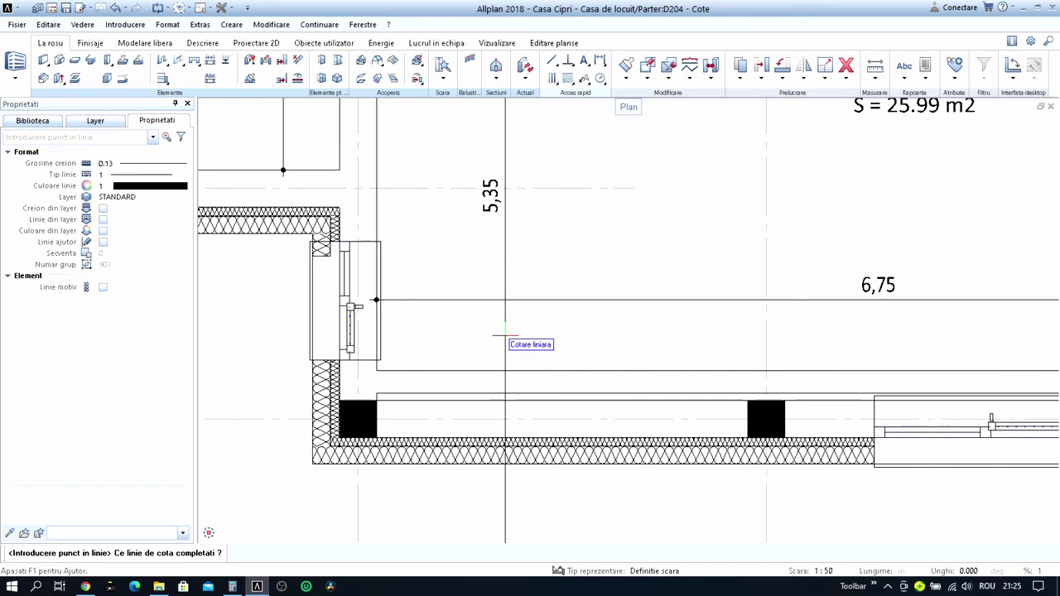
pyautogui.click(506, 335)
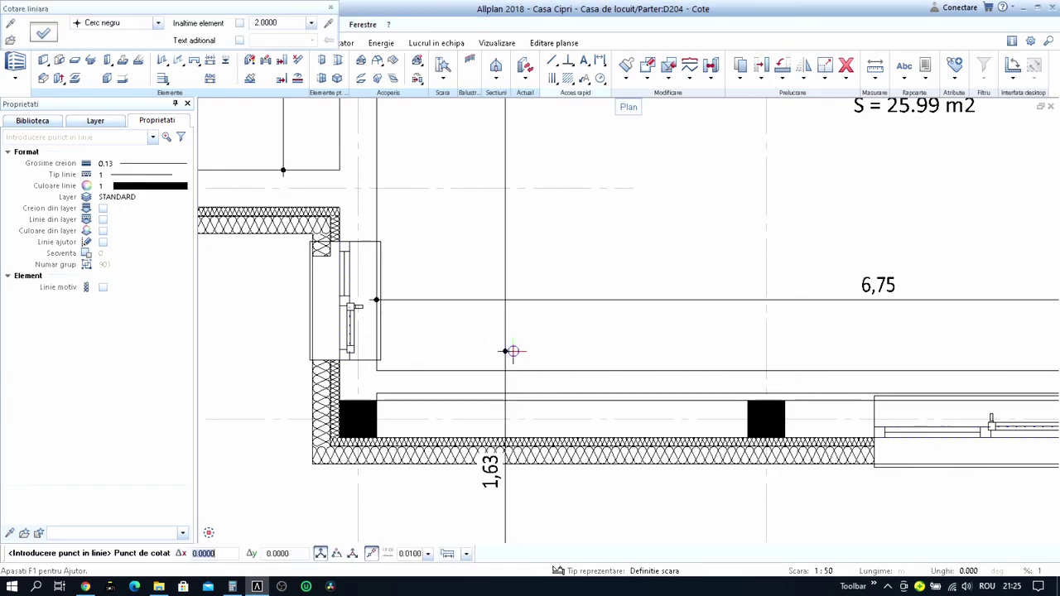
pyautogui.scroll(-2, 517, 370)
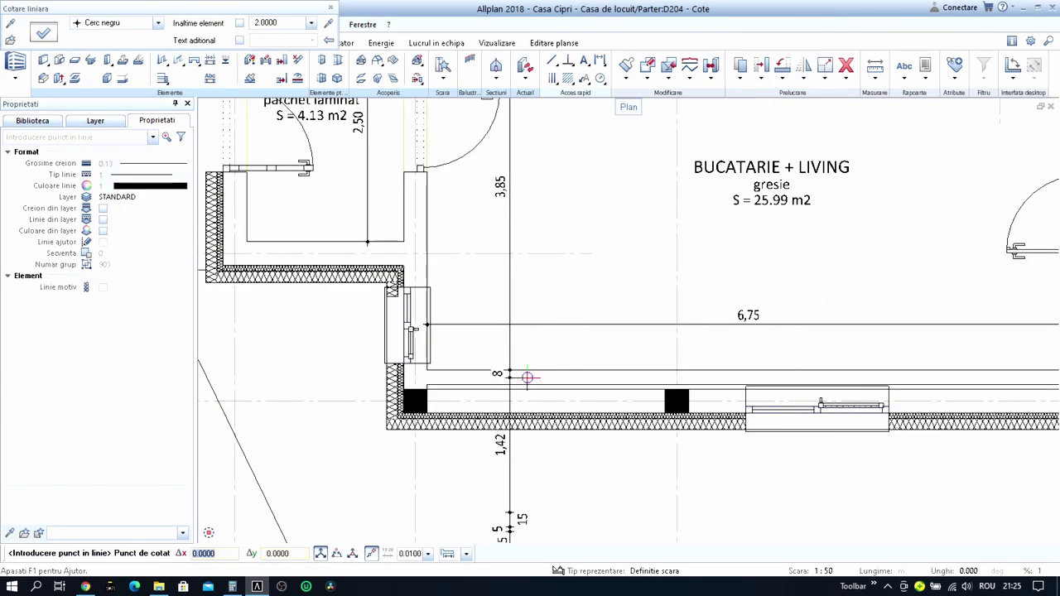
pyautogui.click(531, 412)
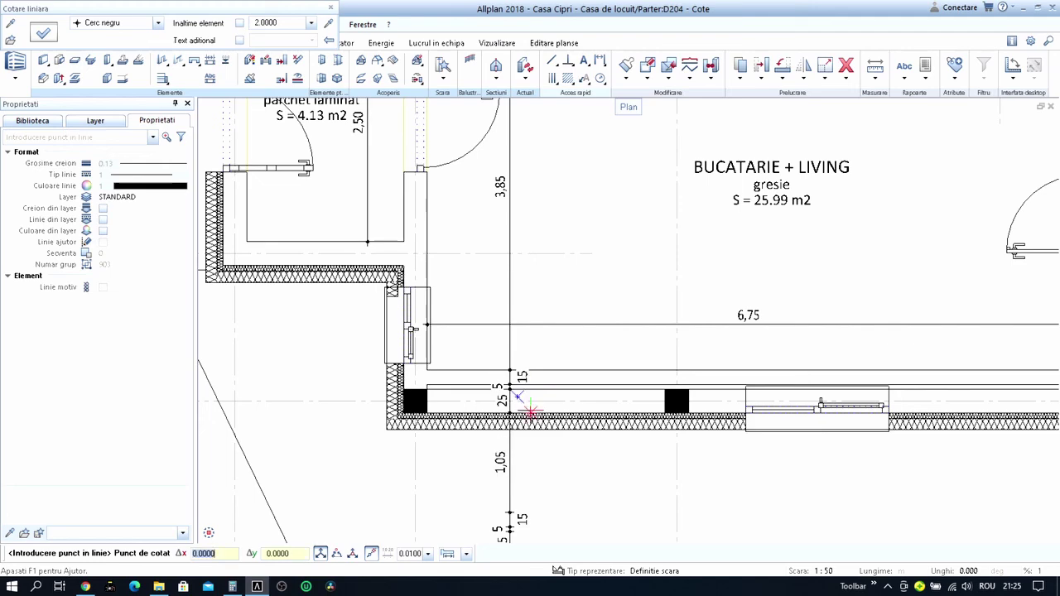
pyautogui.click(531, 414)
pyautogui.scroll(2, 531, 416)
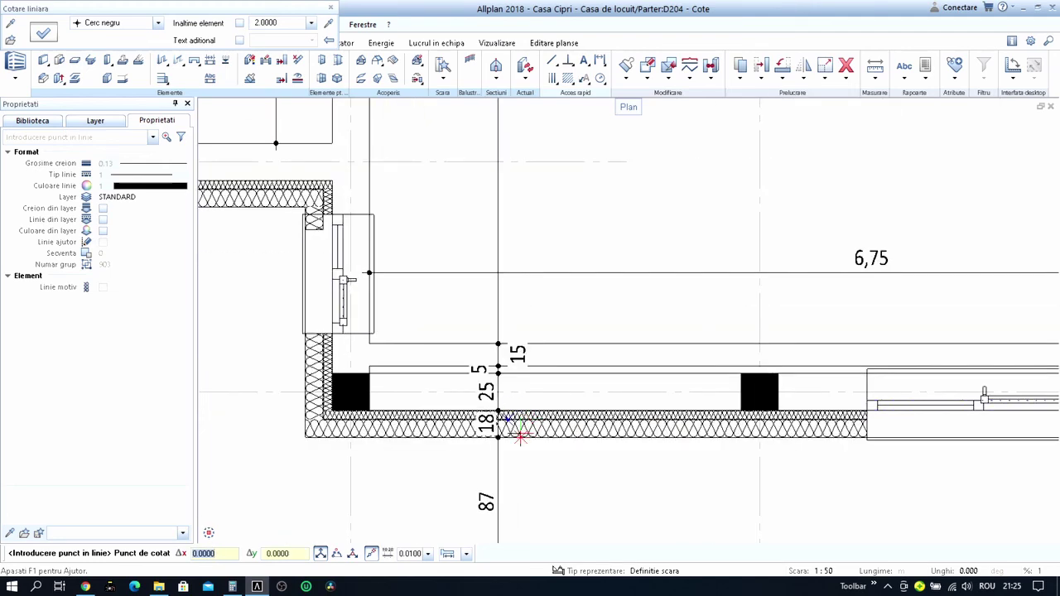
pyautogui.press('Escape')
pyautogui.scroll(-3, 520, 439)
pyautogui.scroll(-2, 517, 464)
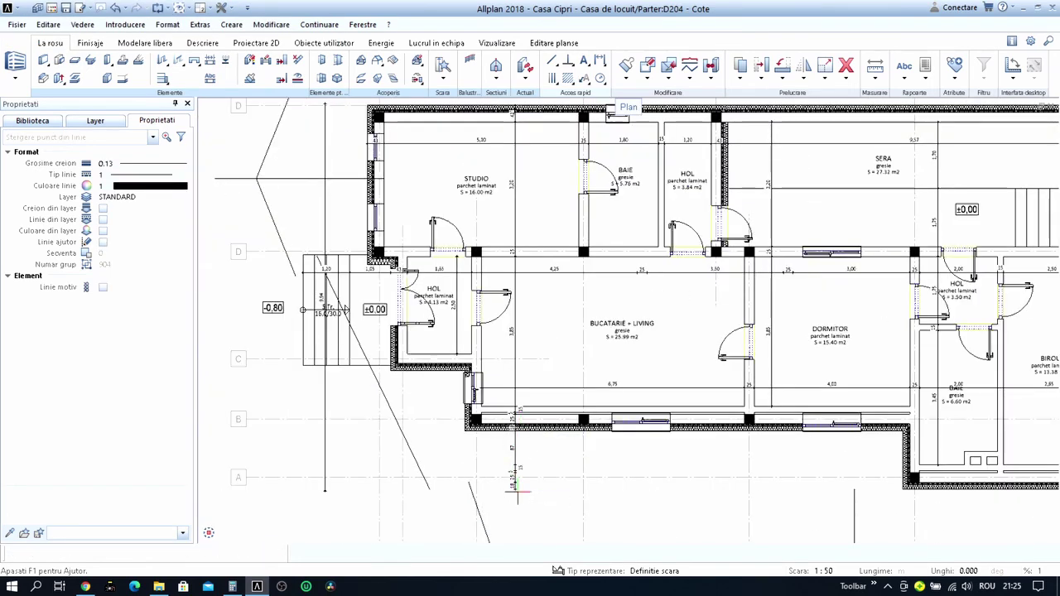
# Delete the short leftover dimension chain below the plan.
pyautogui.click(514, 464)
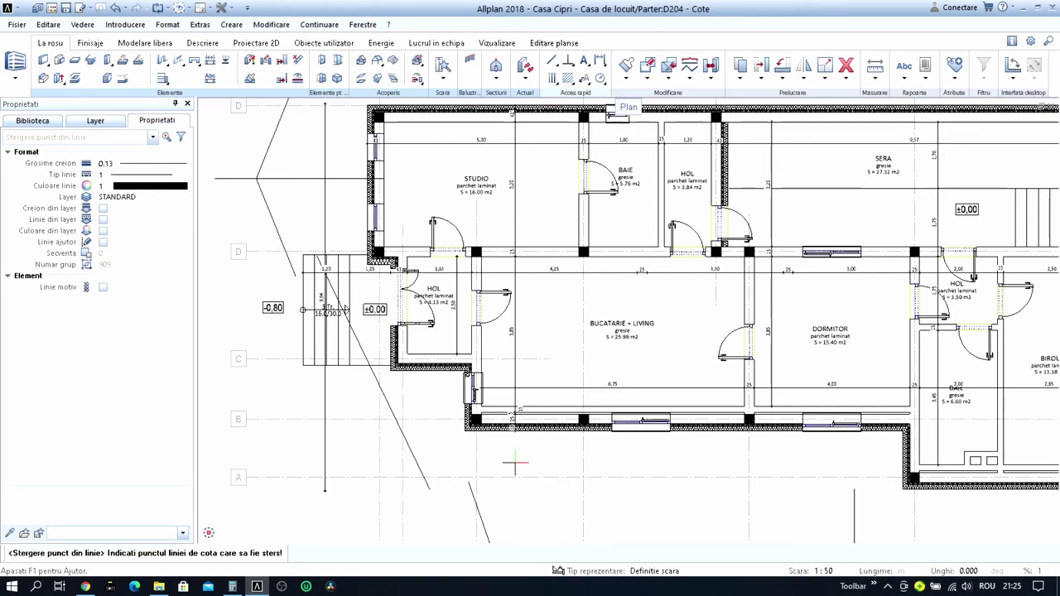
pyautogui.scroll(1, 552, 356)
pyautogui.scroll(1, 563, 358)
pyautogui.scroll(1, 571, 360)
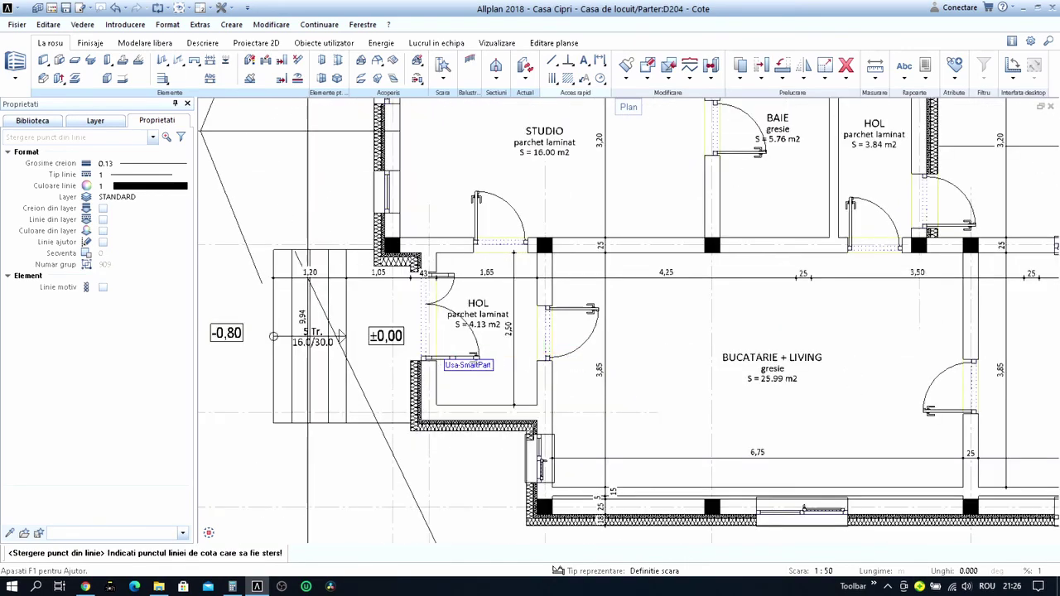
pyautogui.scroll(1, 579, 362)
pyautogui.scroll(-3, 629, 365)
pyautogui.scroll(1, 663, 348)
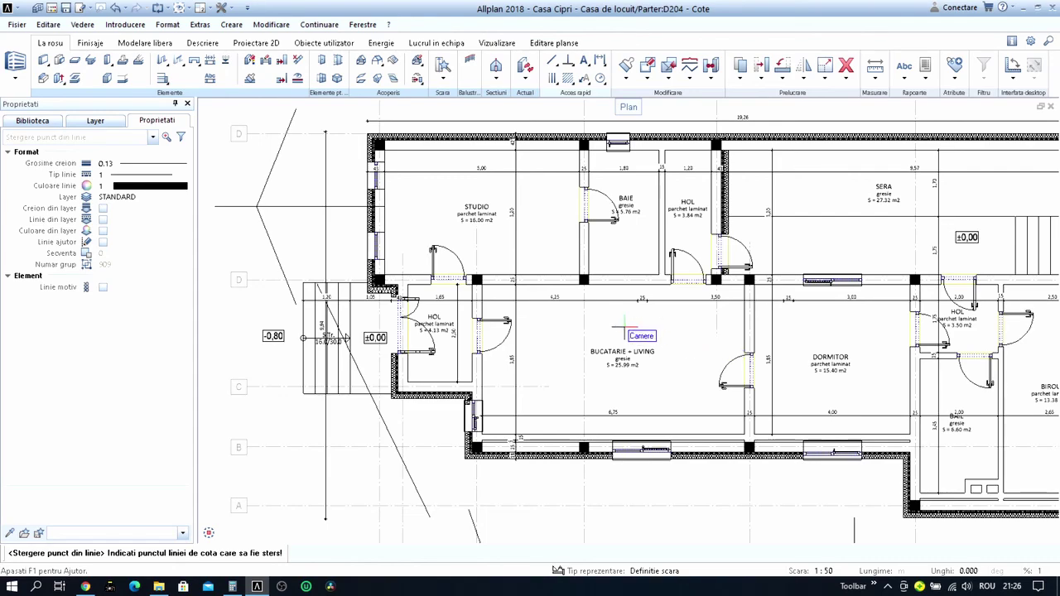
pyautogui.scroll(1, 580, 323)
pyautogui.scroll(-1, 568, 298)
pyautogui.scroll(-1, 679, 291)
pyautogui.scroll(-1, 686, 300)
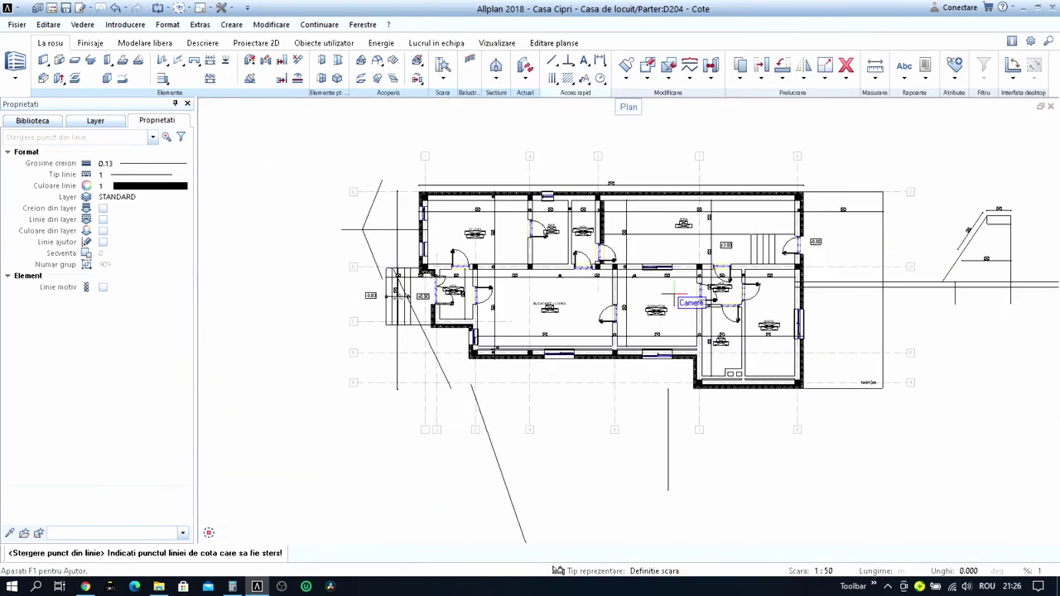
pyautogui.scroll(-1, 670, 300)
pyautogui.scroll(2, 663, 286)
pyautogui.press('Escape')
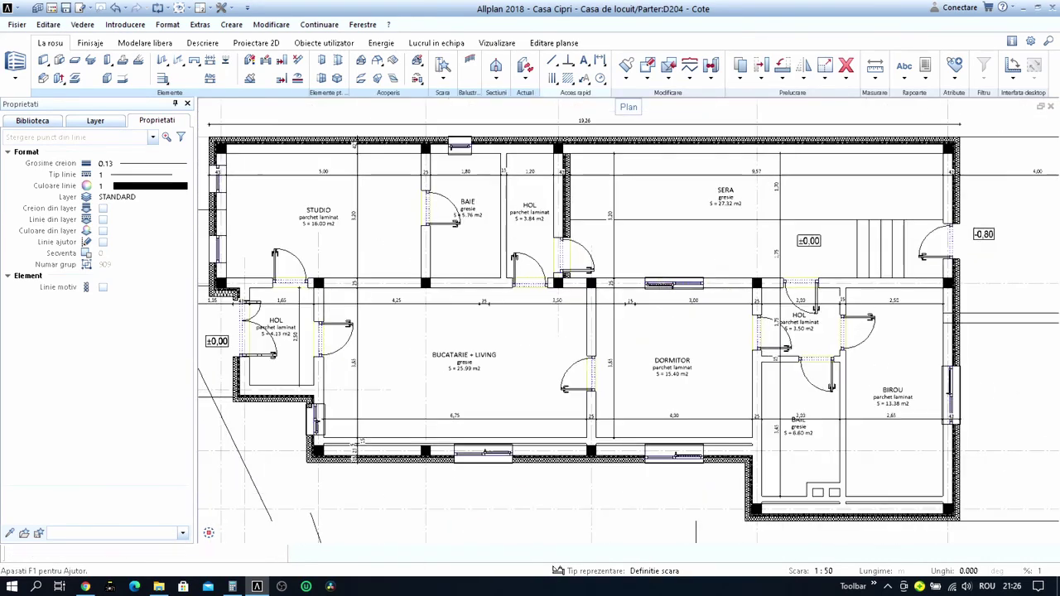
# Abandon moving the 3,20 dimension figure and open layout PL10 A02 PLAN PARTER.
pyautogui.scroll(3, 617, 215)
pyautogui.click(609, 227)
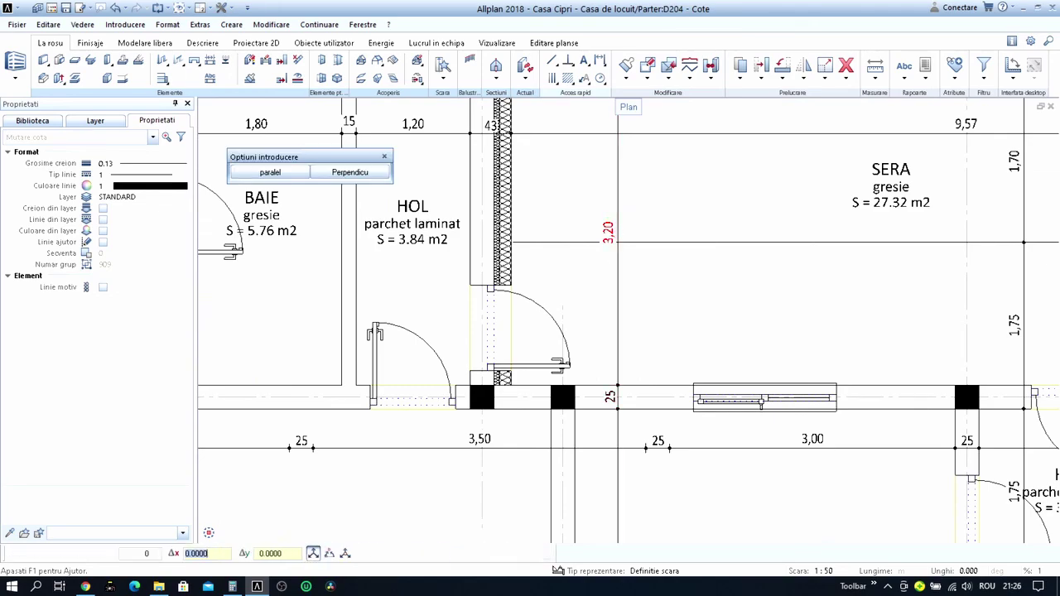
pyautogui.press('Escape')
pyautogui.scroll(-3, 712, 285)
pyautogui.scroll(-3, 712, 286)
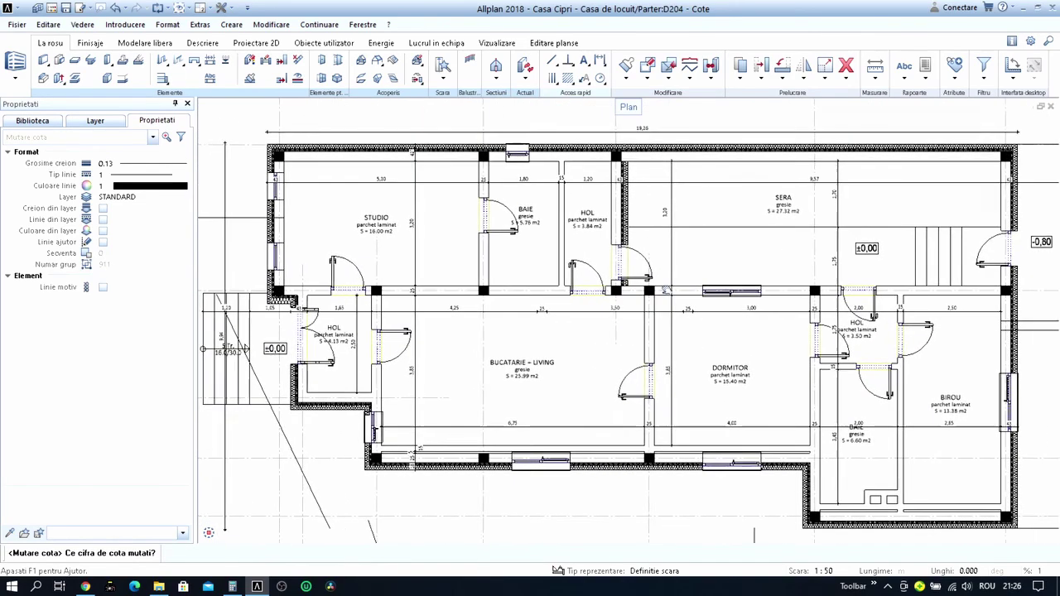
pyautogui.scroll(-1, 669, 290)
pyautogui.scroll(-1, 666, 290)
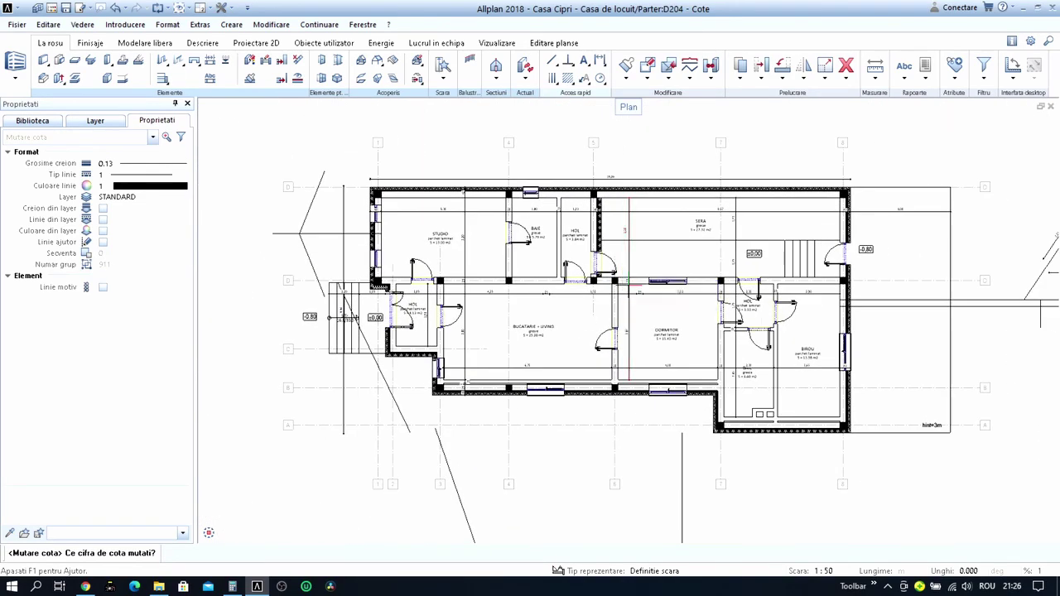
pyautogui.scroll(-2, 614, 275)
pyautogui.scroll(1, 597, 354)
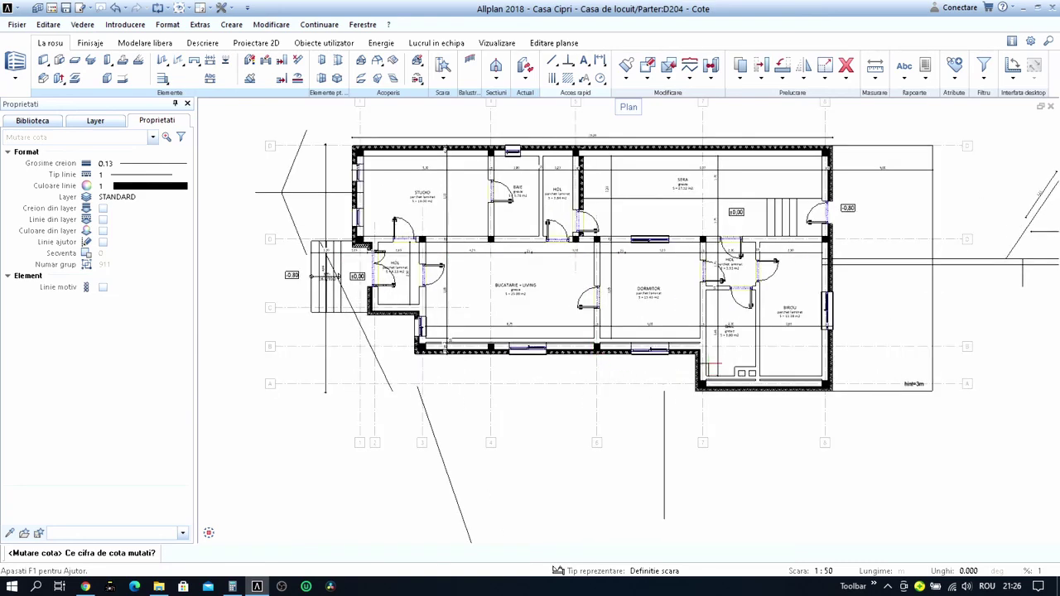
pyautogui.moveTo(712, 300); pyautogui.dragTo(709, 336, button='middle')
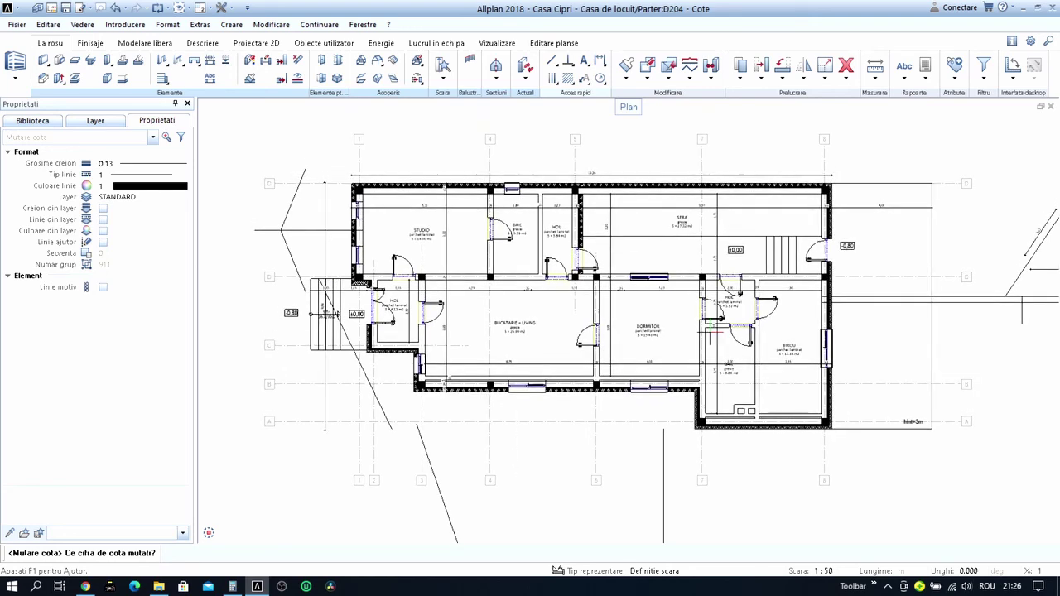
pyautogui.press('Escape')
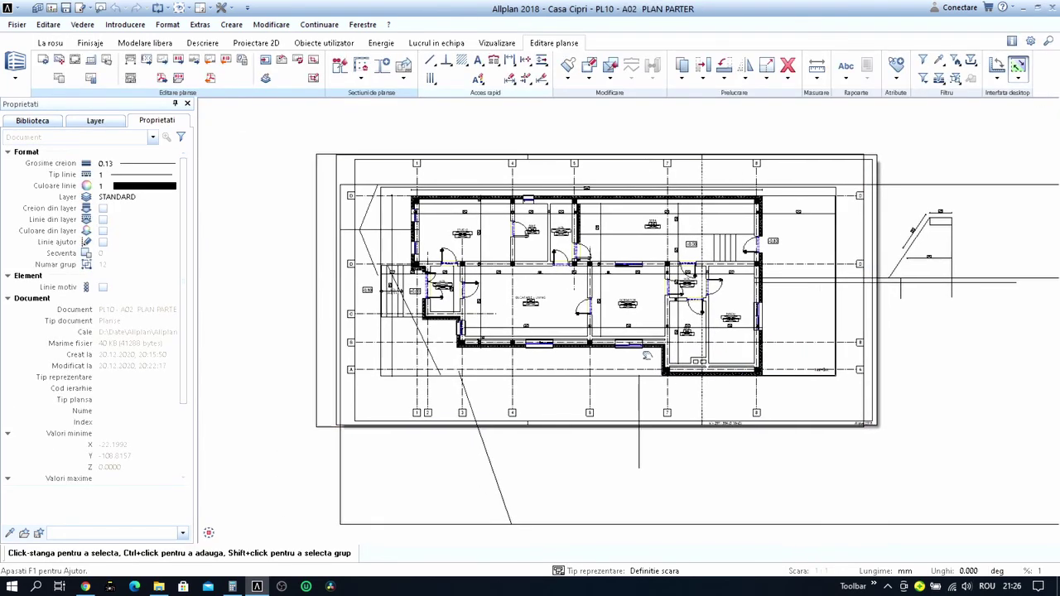
# Export layout 10 A02 PLAN PARTER to PDF, overwriting A02 PLAN PARTER_10.pdf.
pyautogui.click(162, 81)
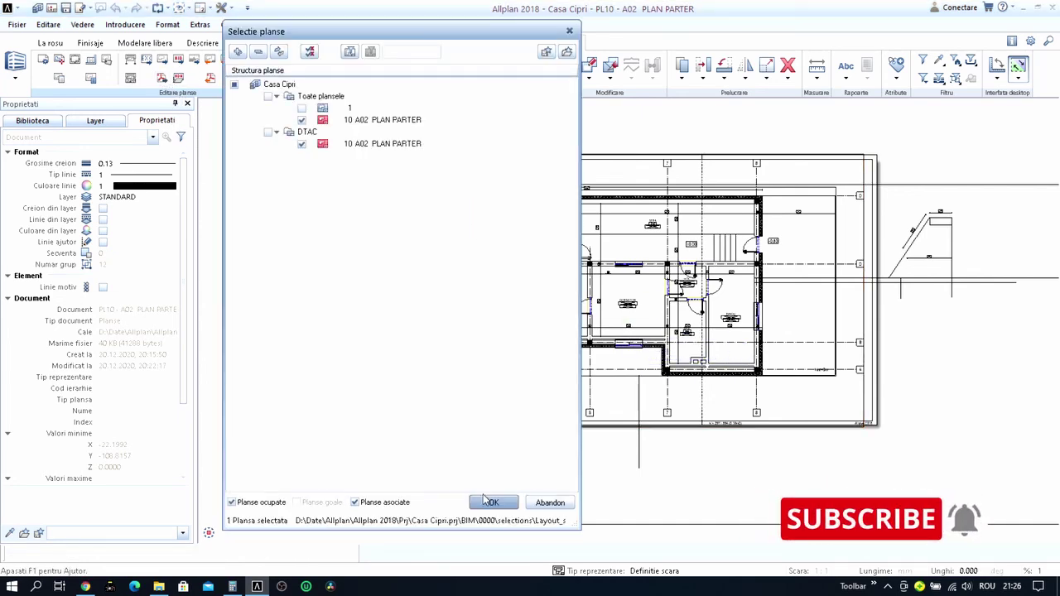
pyautogui.click(488, 502)
pyautogui.click(570, 490)
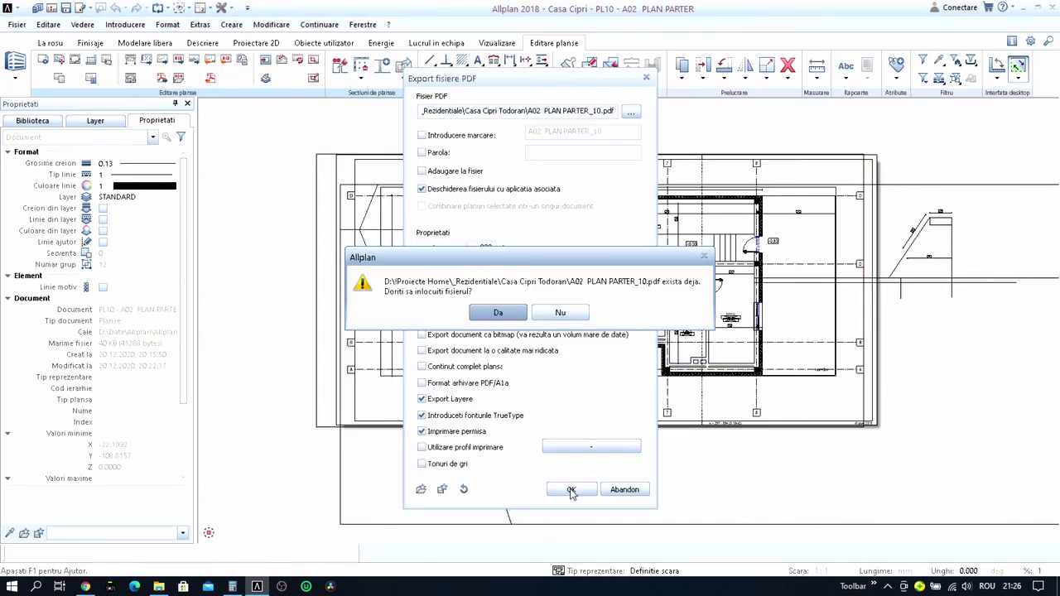
pyautogui.click(498, 314)
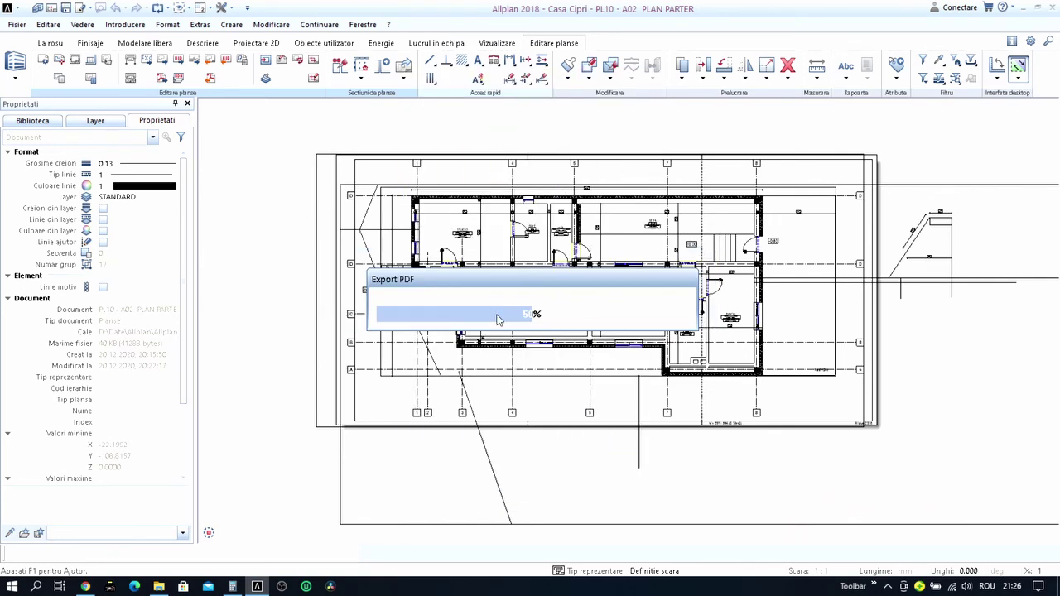